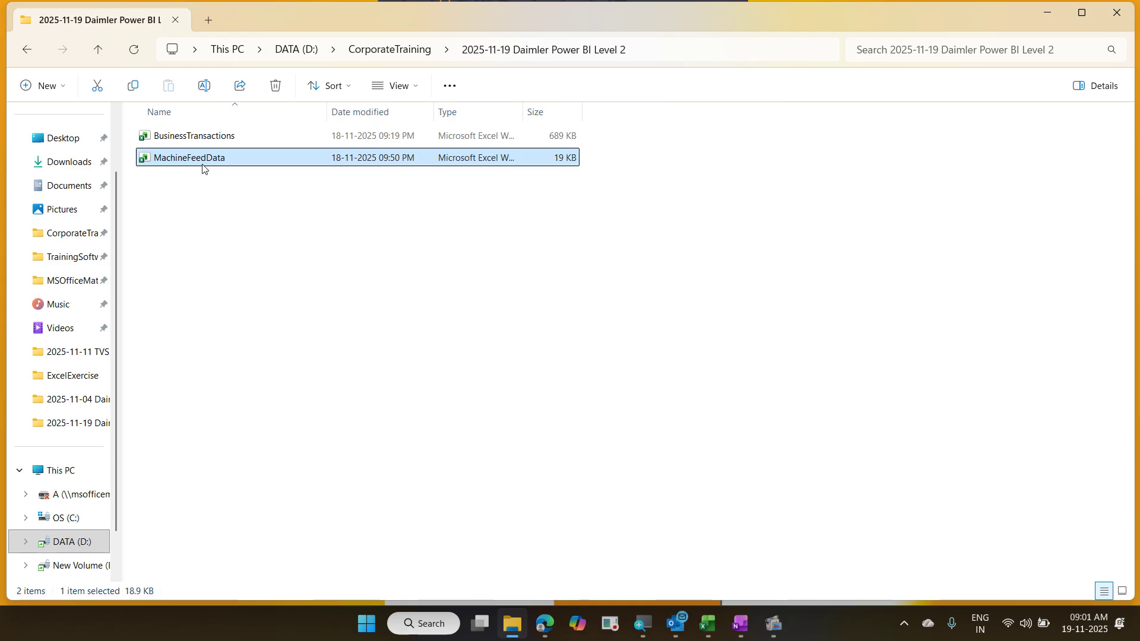
Step: Open the BusinessTransactions workbook and examine each sheet from Invoice to EmployeeMaster, returning to the Invoice sheet
key("Up")
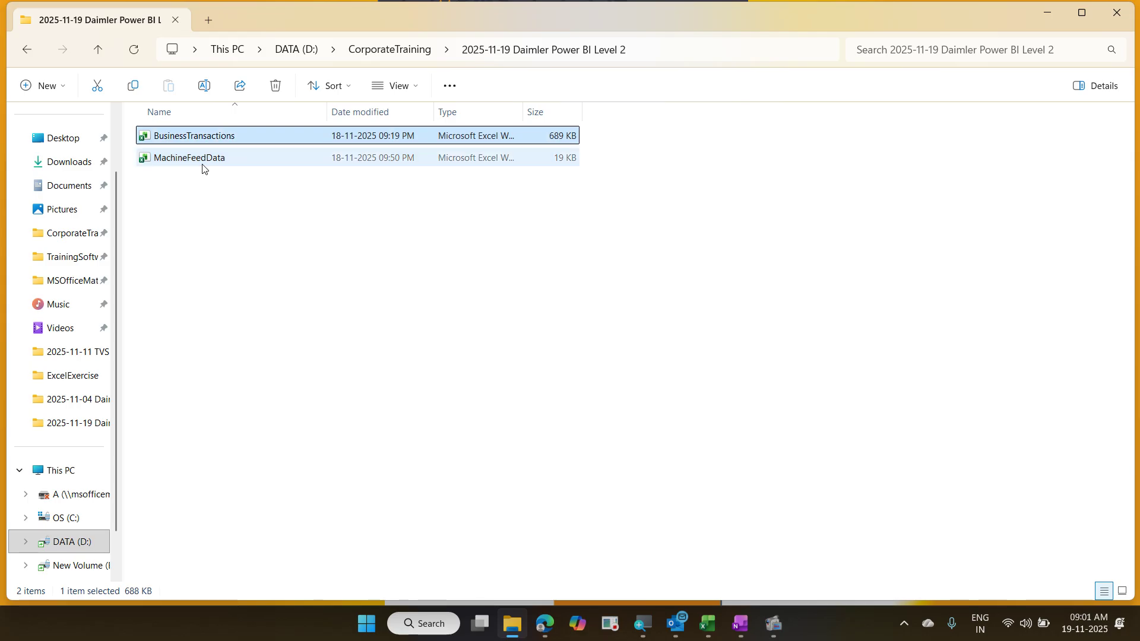
key("Return")
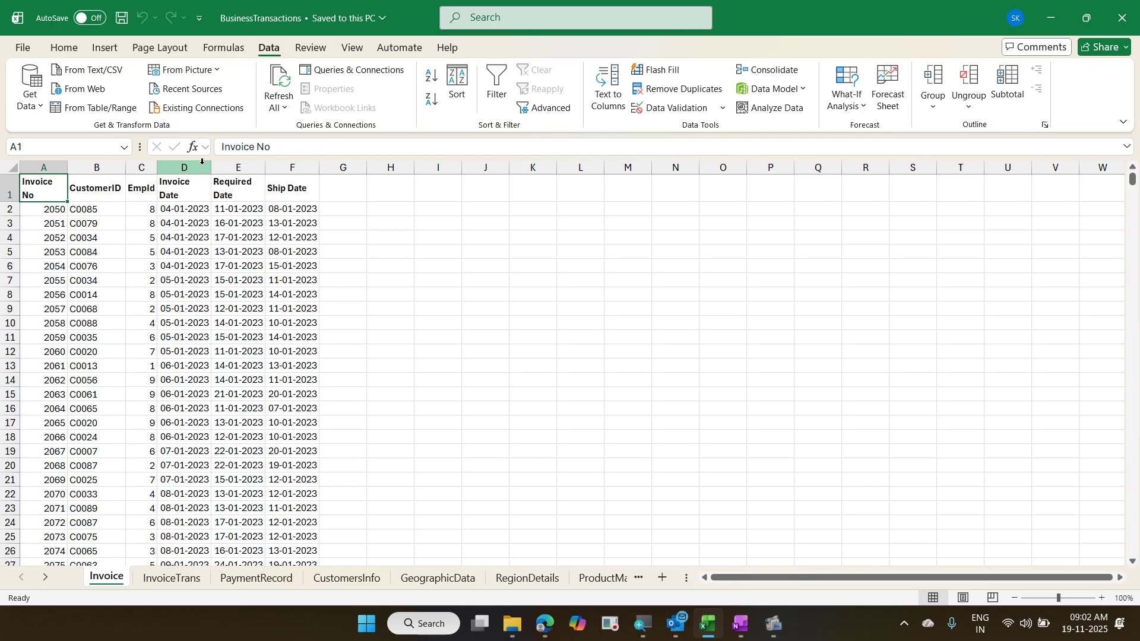
key("ctrl+Page_Down")
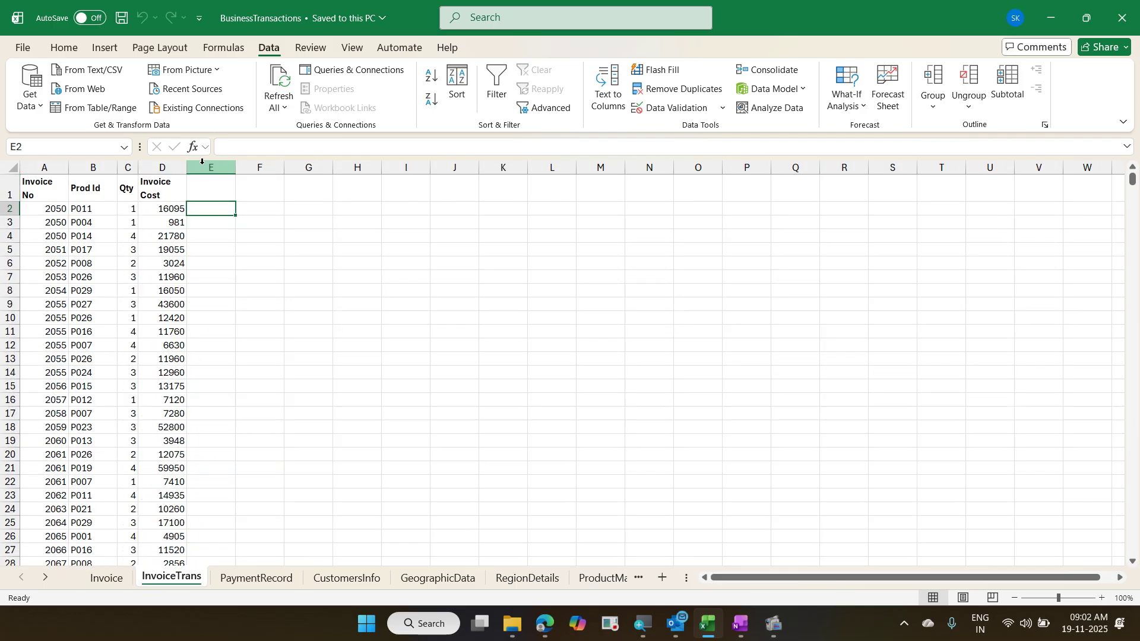
key("ctrl+Page_Down")
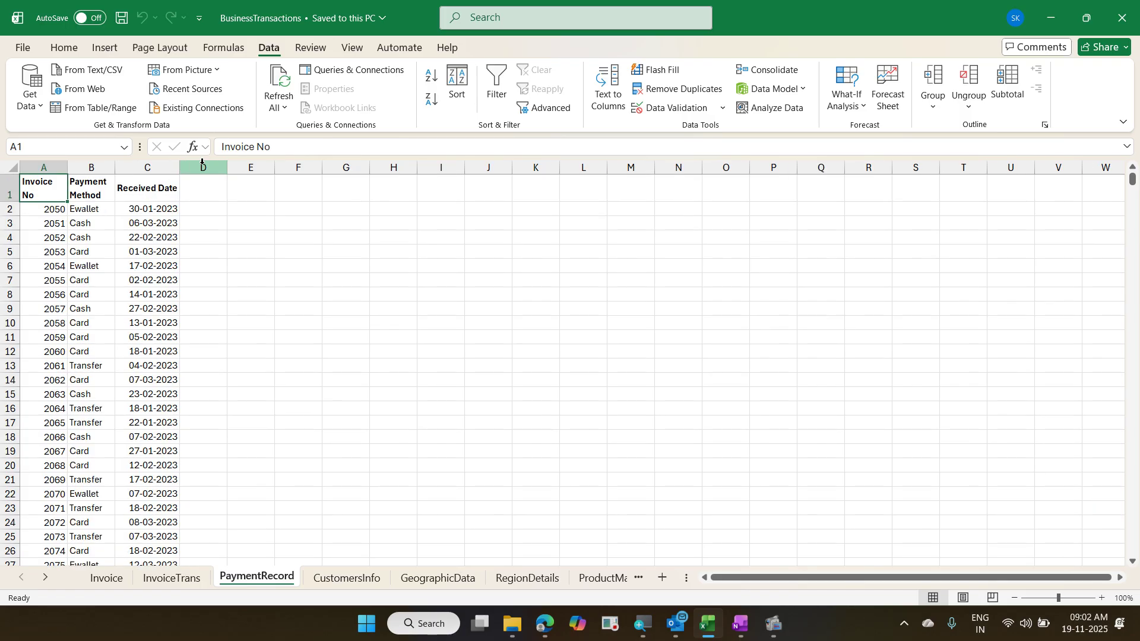
key("ctrl+Page_Down")
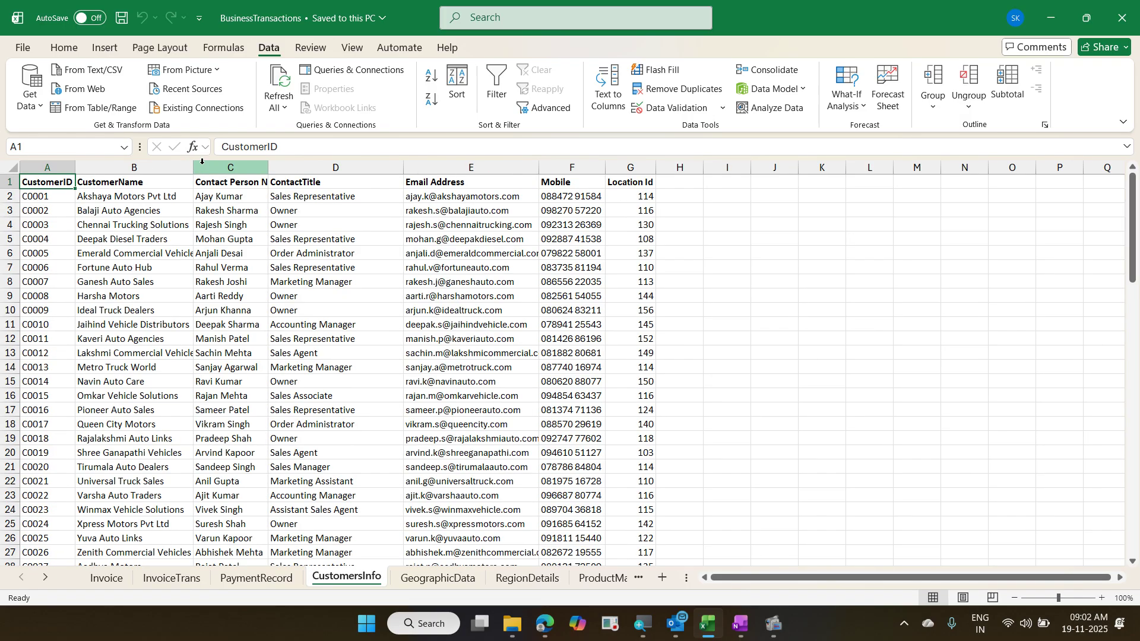
key("ctrl+Page_Down")
key("ctrl+Page_Down")
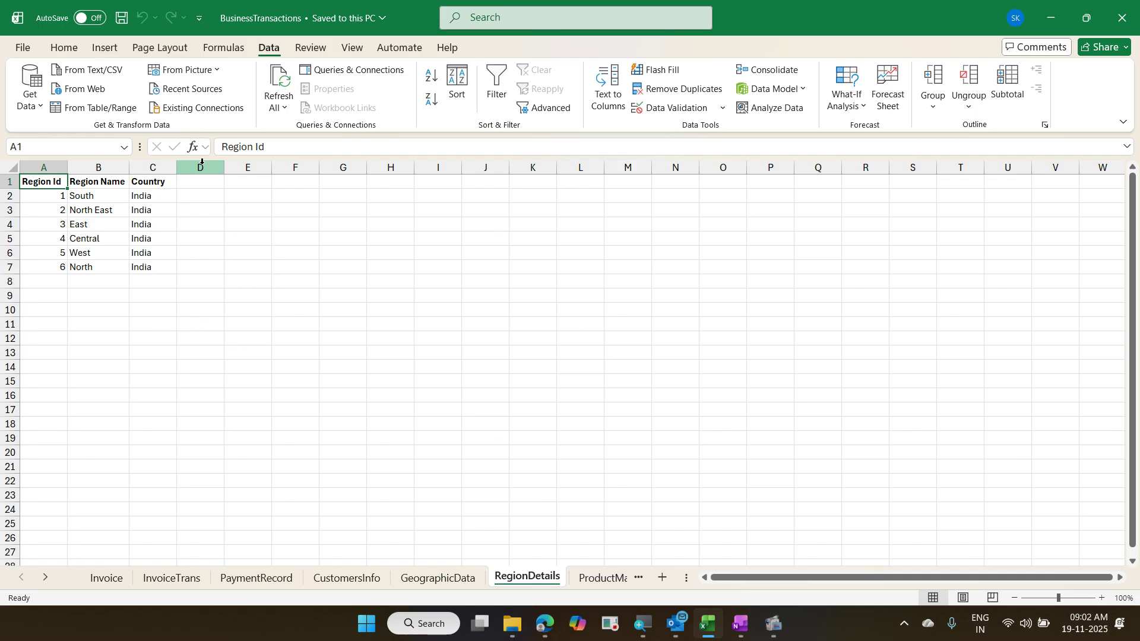
key("ctrl+Page_Down")
key("ctrl+Page_Down")
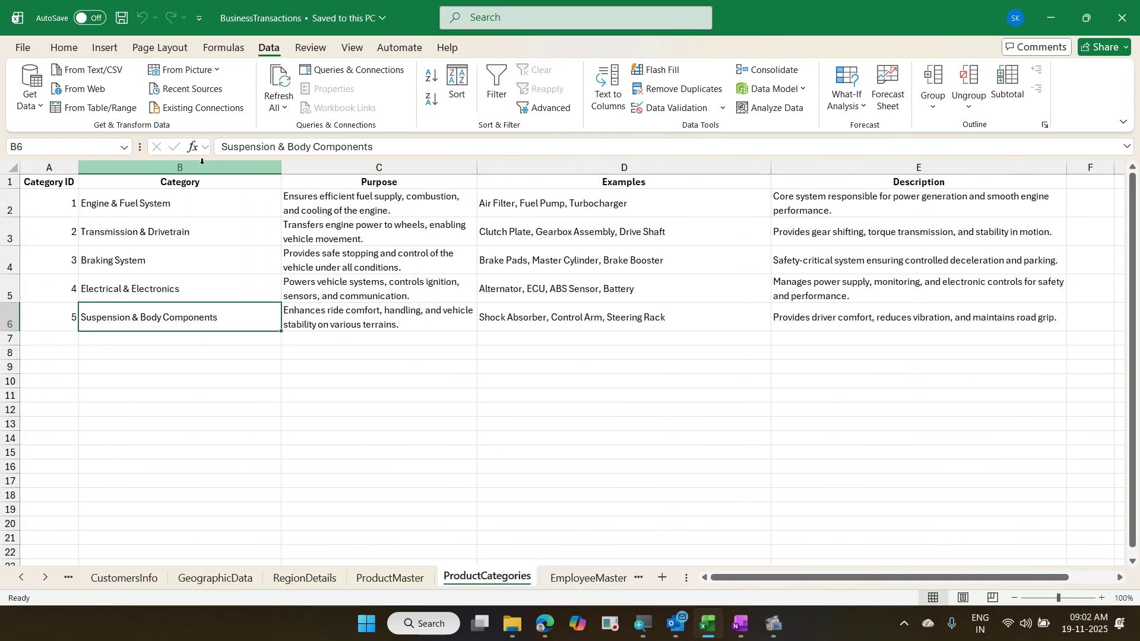
key("ctrl+Page_Down")
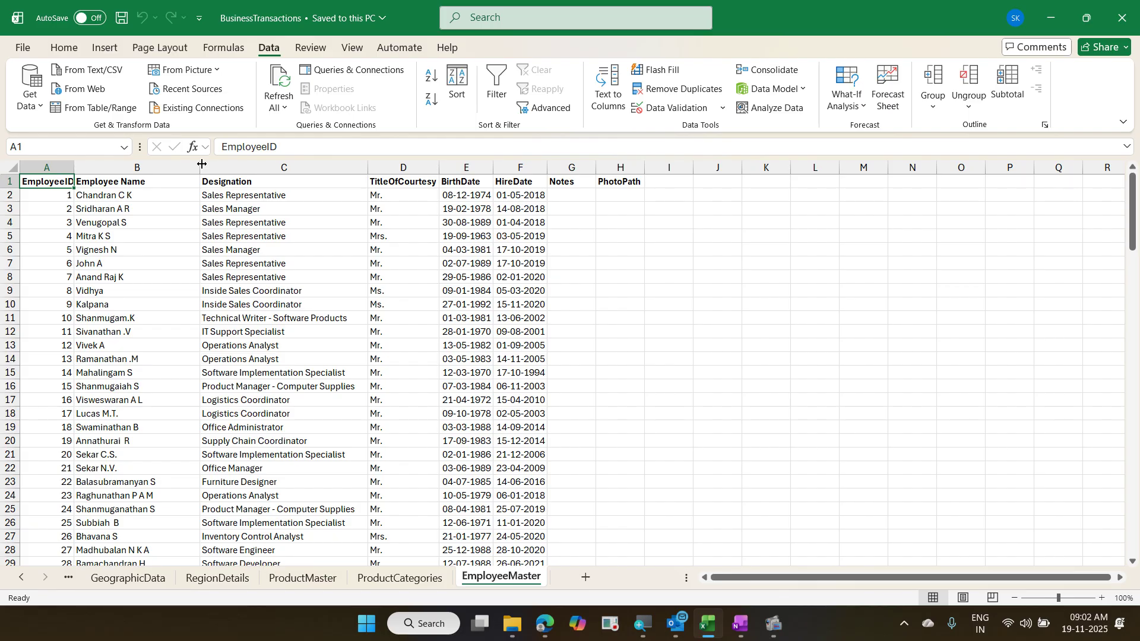
key("ctrl+Page_Up")
key("ctrl+Page_Up")
key("ctrl+Page_Up")
key("ctrl+Page_Up")
key("ctrl+Page_Up")
key("ctrl+Page_Up")
key("ctrl+Page_Up")
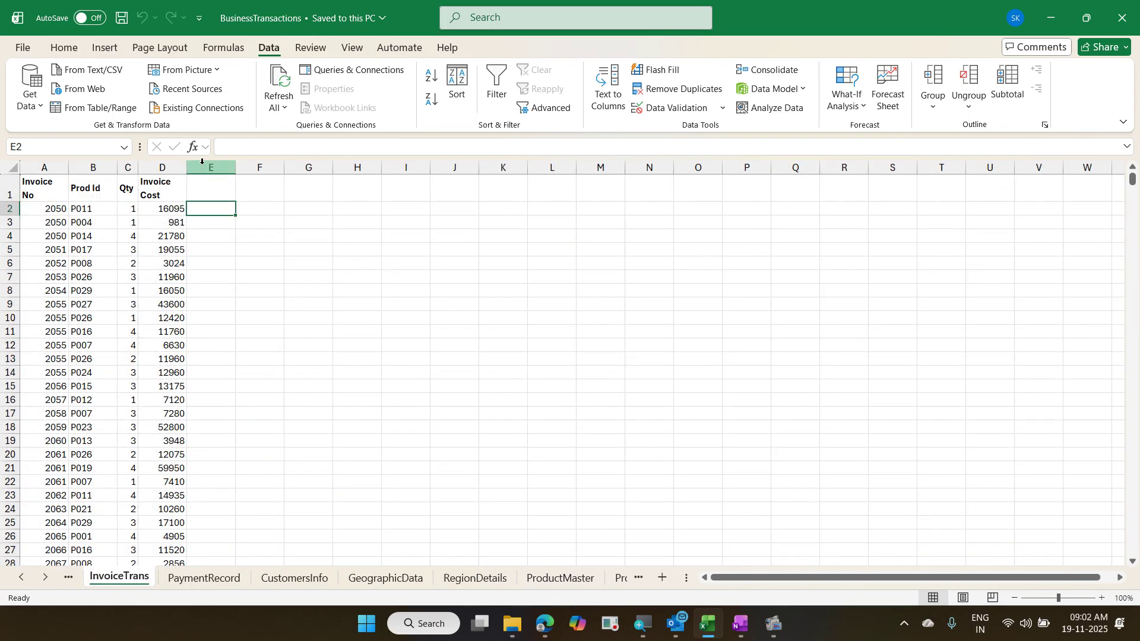
key("ctrl+Page_Up")
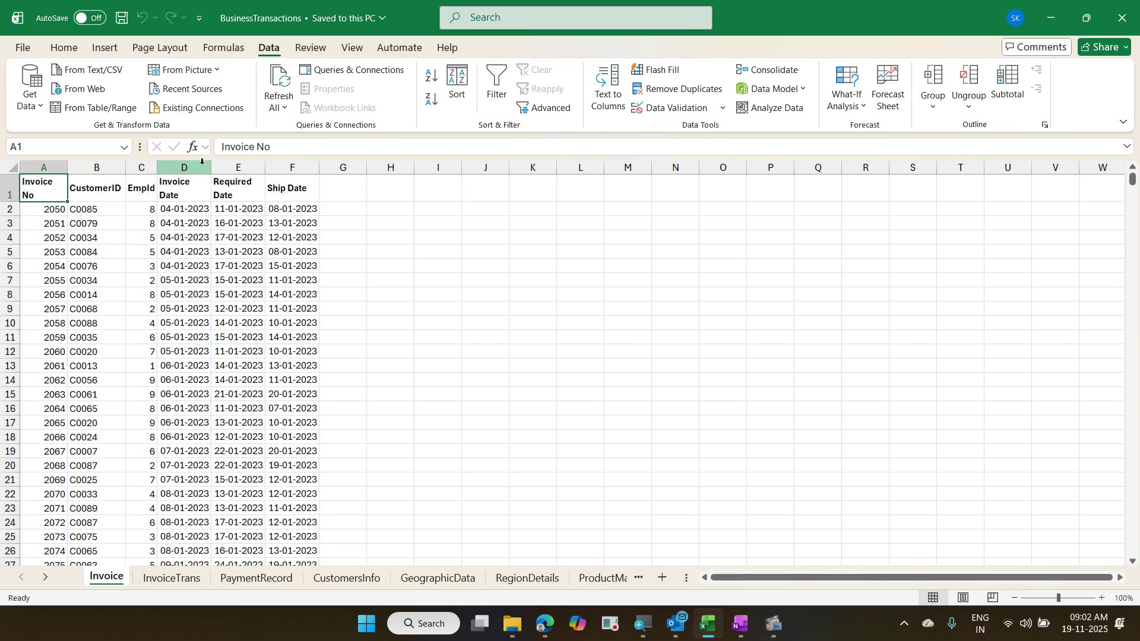
Step: Close the BusinessTransactions workbook and minimize the Excel and File Explorer windows
key("ctrl+w")
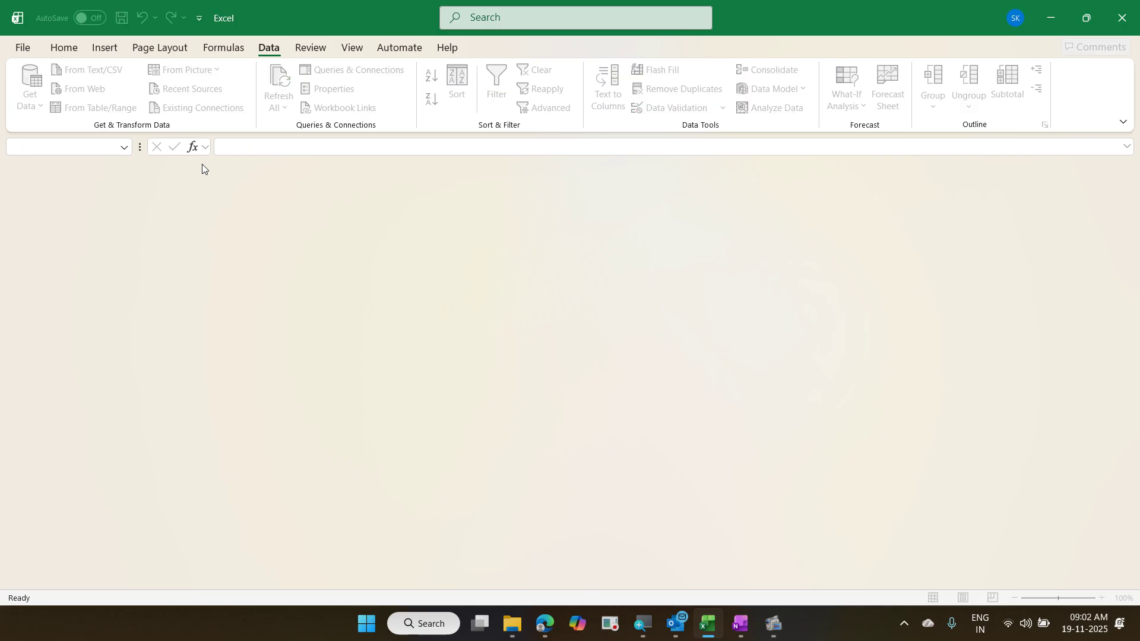
left_click(1039, 19)
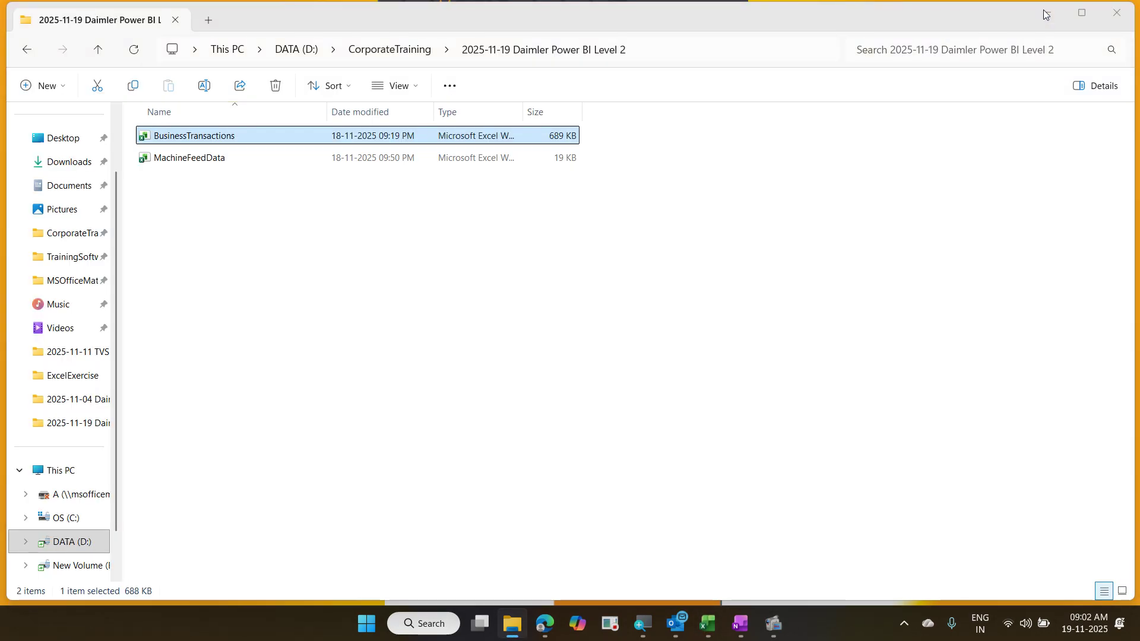
left_click(1047, 13)
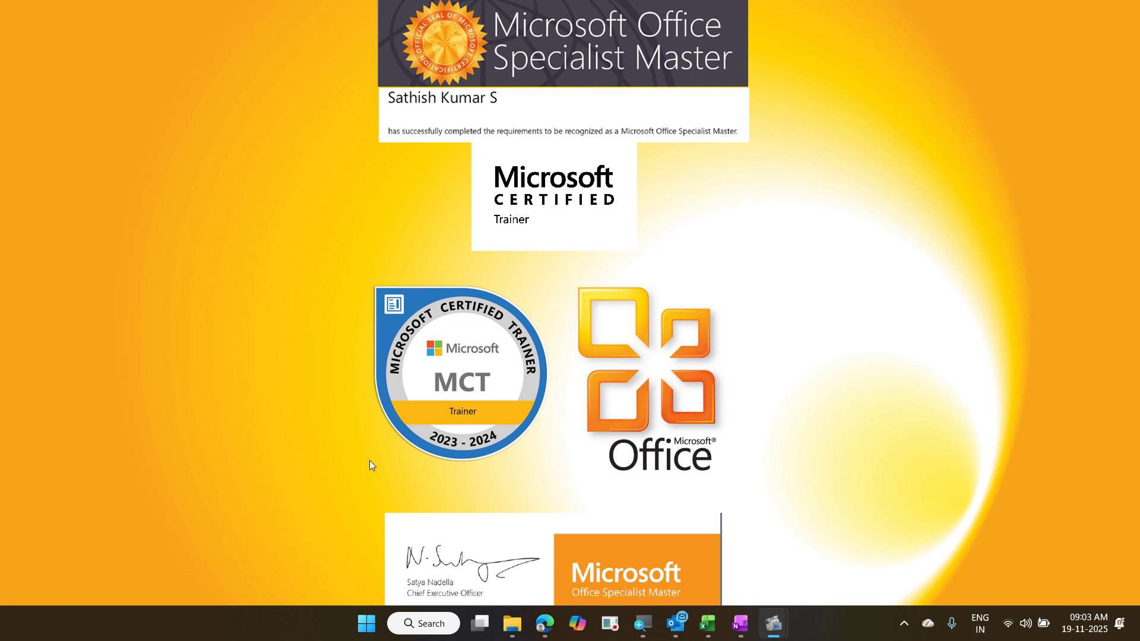
Step: Launch Power BI Desktop
left_click(366, 624)
left_click(411, 283)
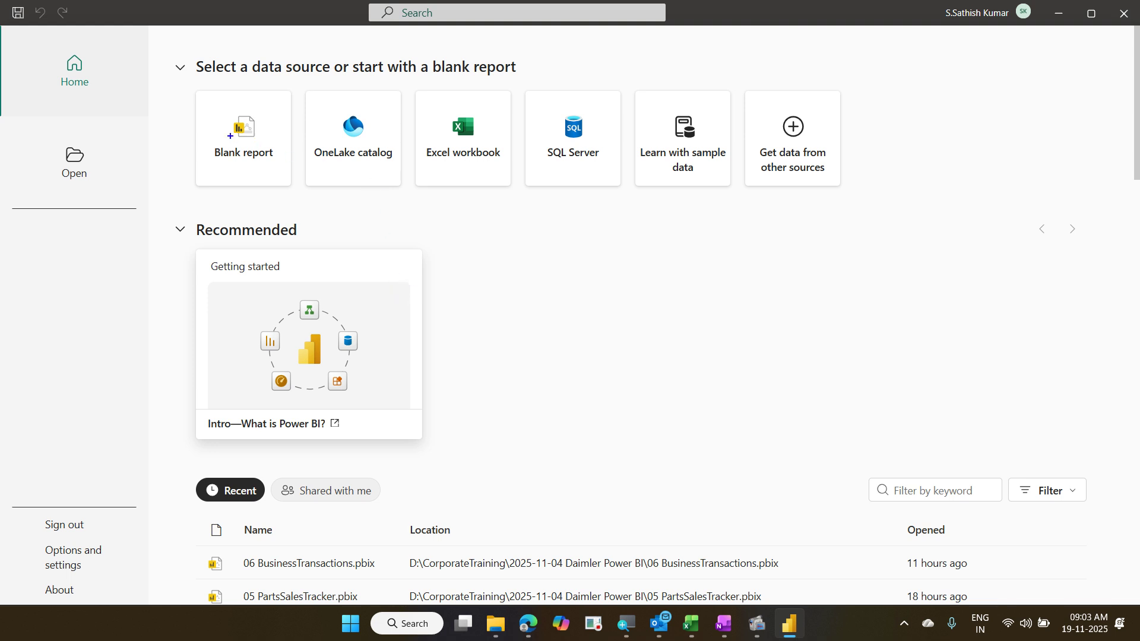
mouse_move(174, 80)
left_mouse_down()
mouse_move(315, 156)
mouse_move(871, 190)
left_mouse_up()
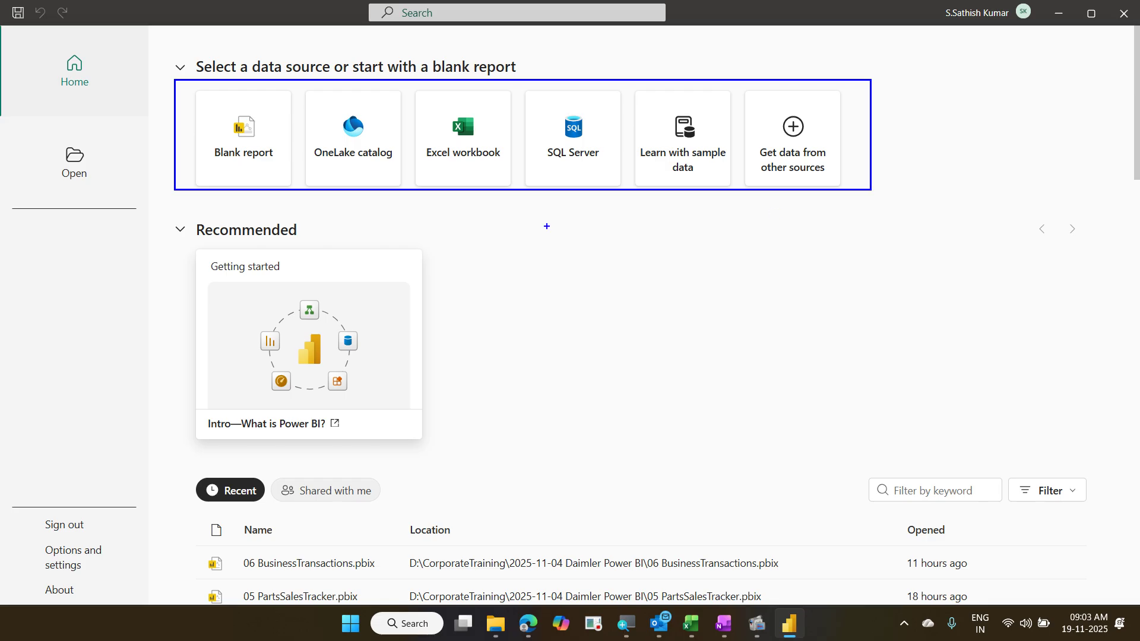
left_click_drag(260, 123, 325, 90)
mouse_move(410, 85)
left_mouse_down()
mouse_move(518, 168)
mouse_move(519, 193)
left_mouse_up()
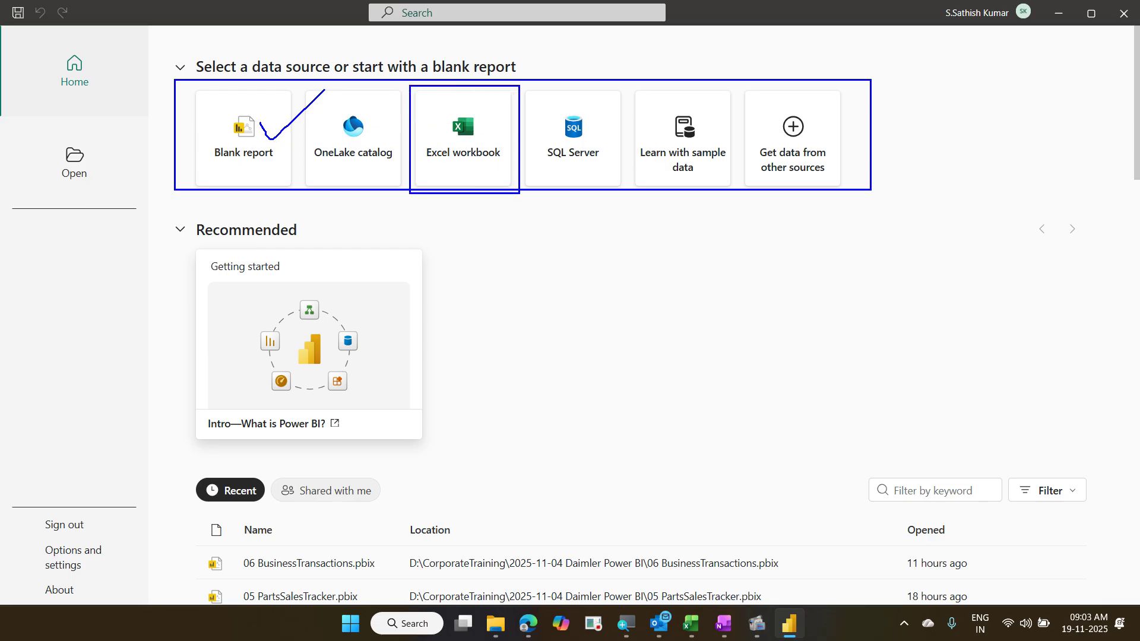
mouse_move(474, 160)
left_mouse_down()
mouse_move(518, 139)
mouse_move(539, 109)
left_mouse_up()
mouse_move(457, 99)
left_mouse_down()
mouse_move(475, 103)
mouse_move(509, 75)
left_mouse_up()
key("Escape")
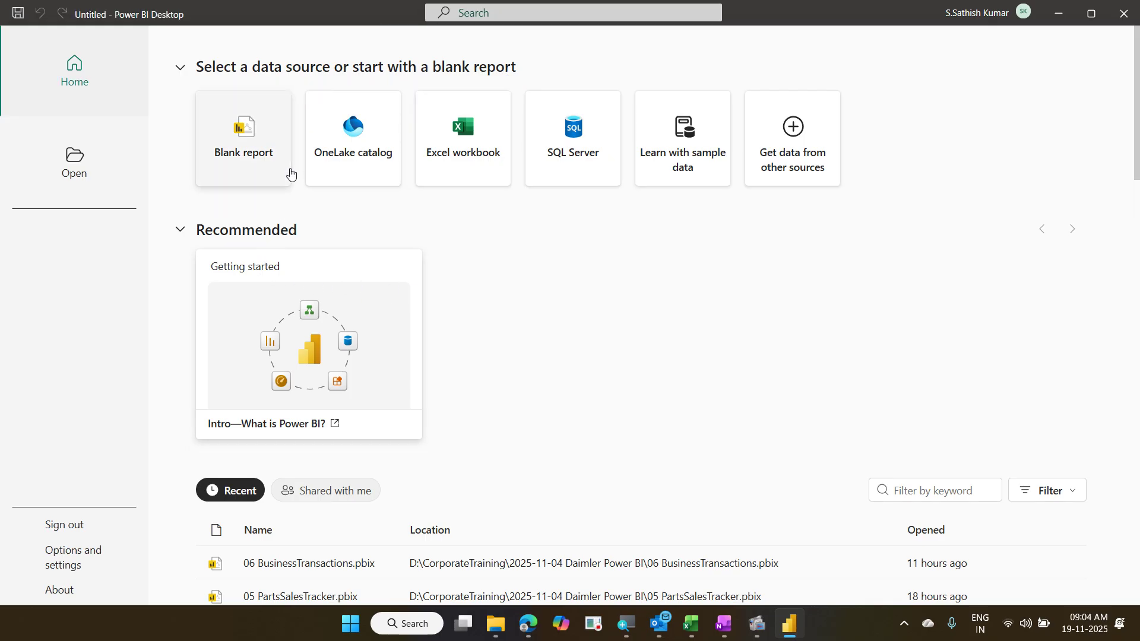
Step: Start a blank report
left_click(278, 168)
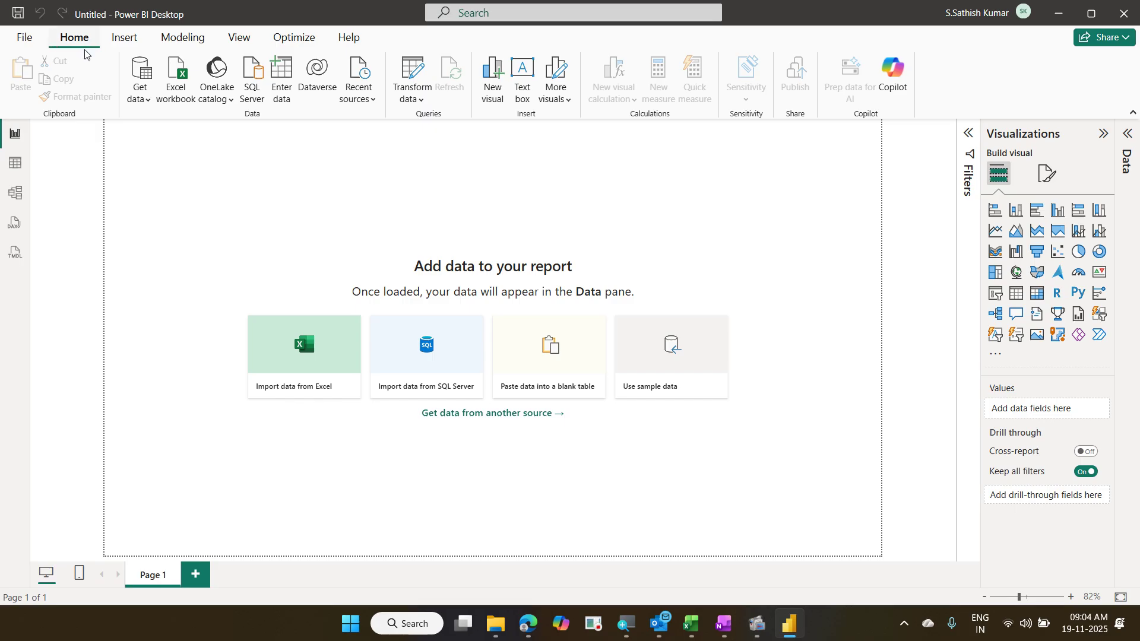
mouse_move(112, 49)
left_mouse_down()
mouse_move(221, 91)
mouse_move(379, 117)
left_mouse_up()
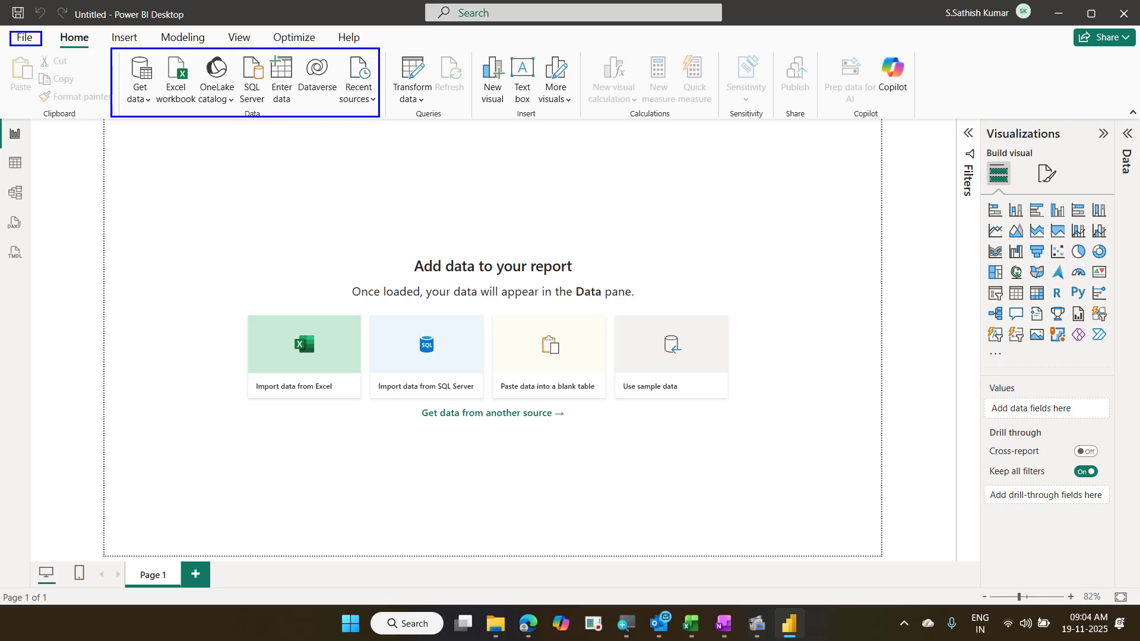
key("Escape")
left_click(21, 38)
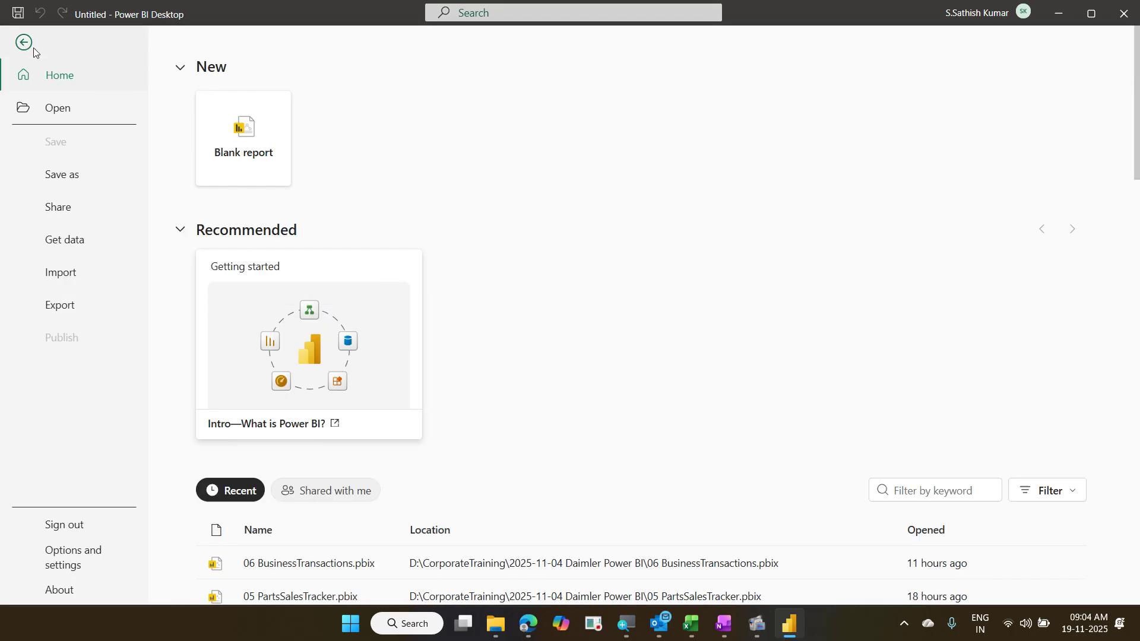
left_click(85, 252)
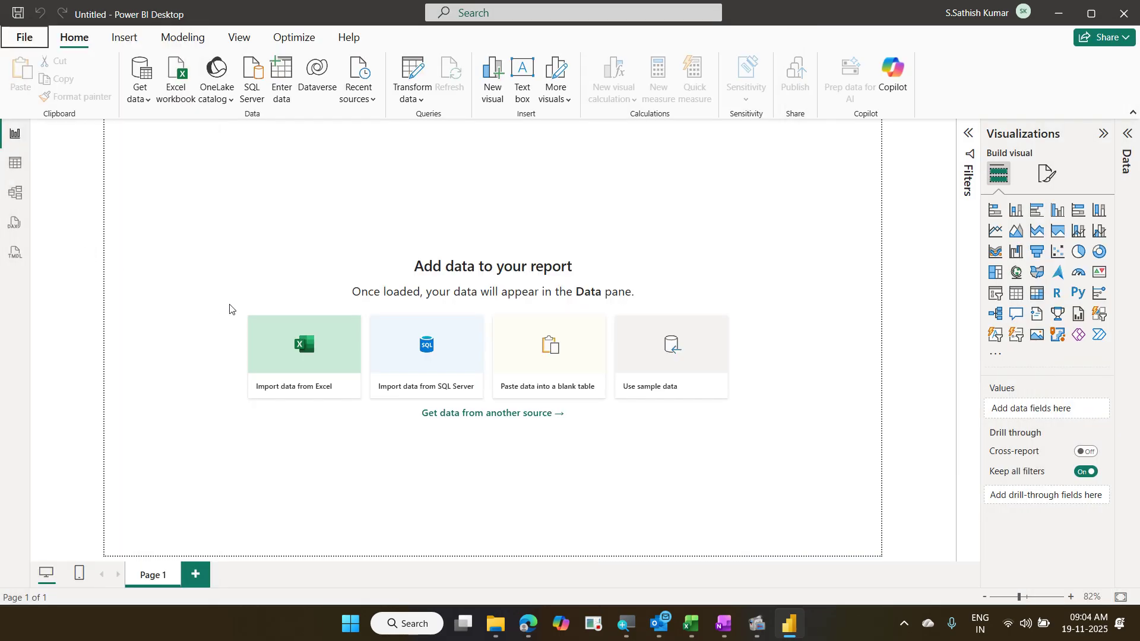
left_click_drag(405, 407, 577, 426)
Step: Expand the collapsed Data pane of the blank report
left_click(1127, 131)
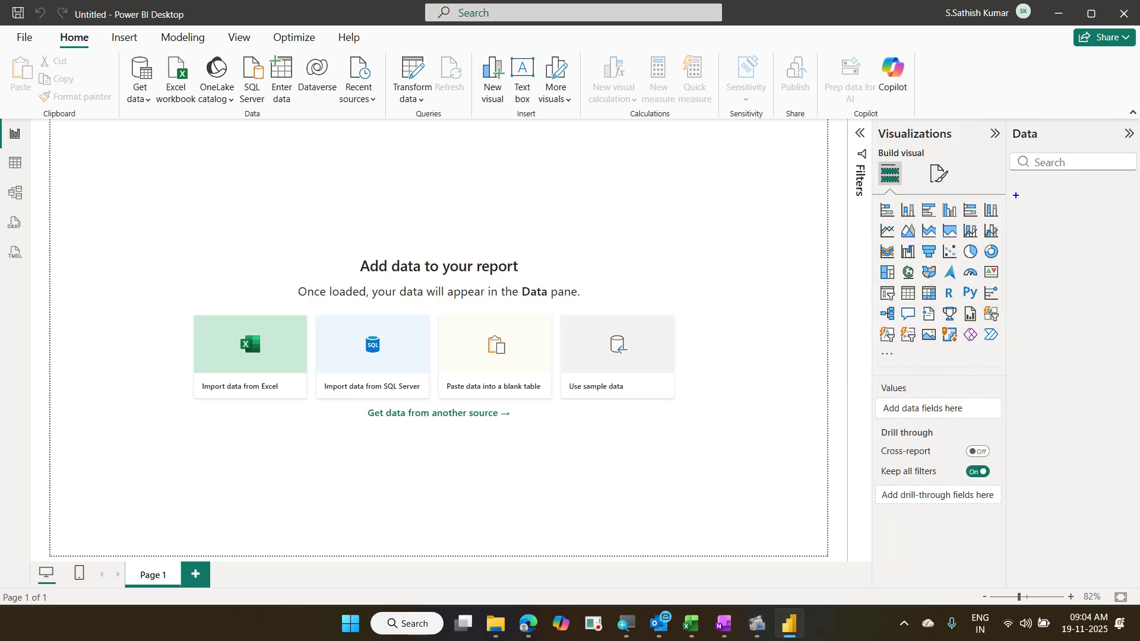
left_click_drag(1016, 183, 1130, 218)
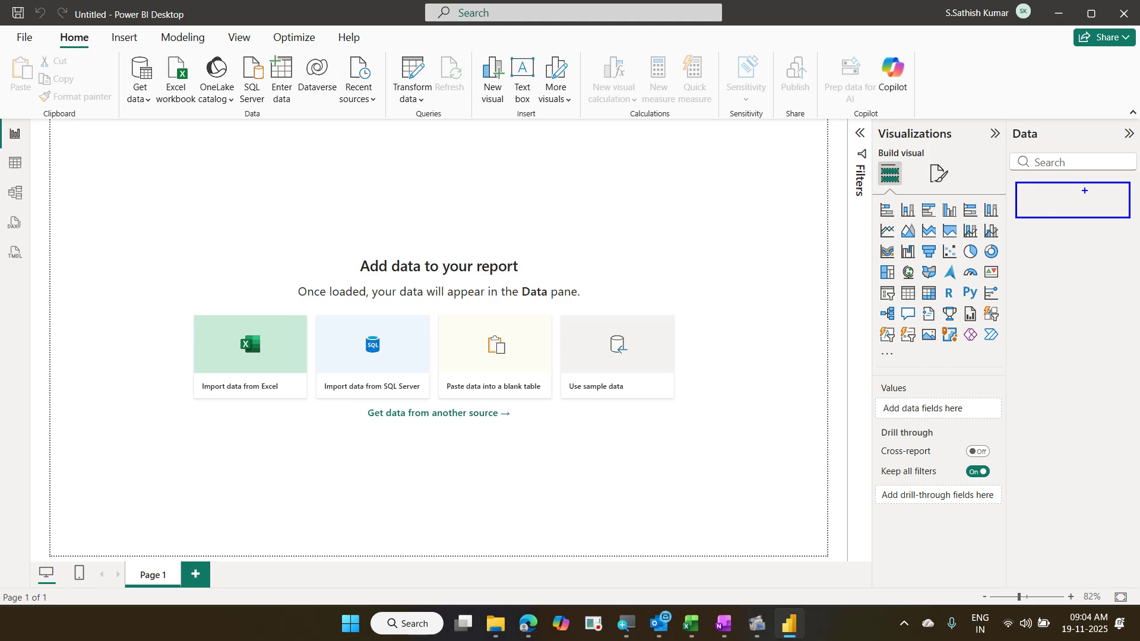
left_click_drag(1105, 184, 1049, 231)
left_click_drag(1064, 187, 1106, 226)
key("Escape")
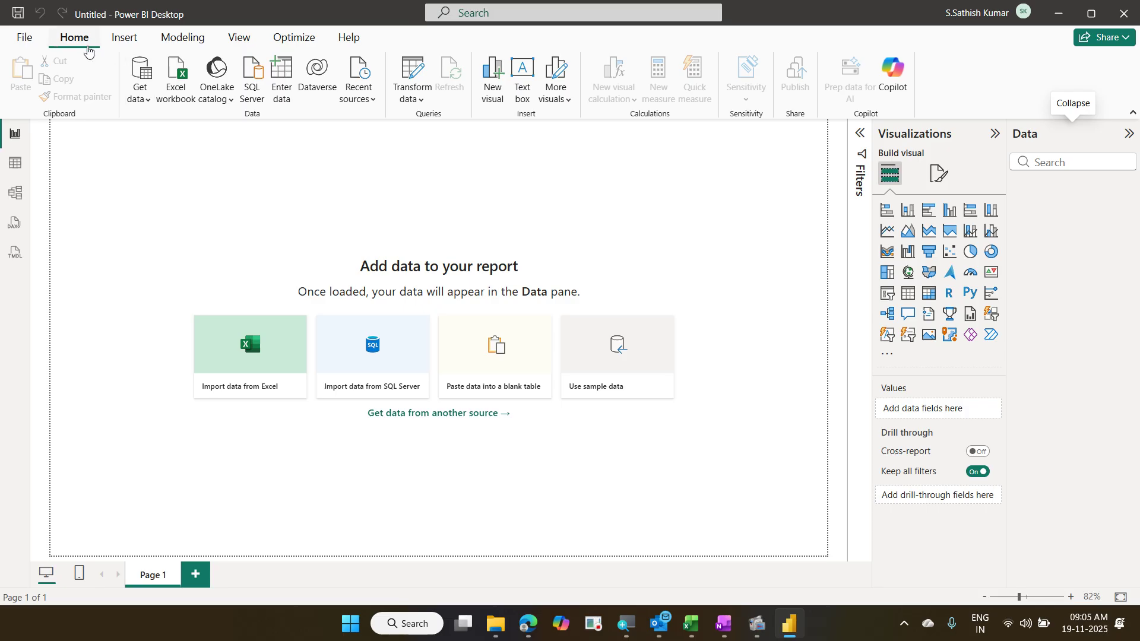
Step: Connect to the Excel workbook BusinessTransactions in the folder CorporateTraining\2025-11-19 Daimler Power BI Level 2
left_click(182, 102)
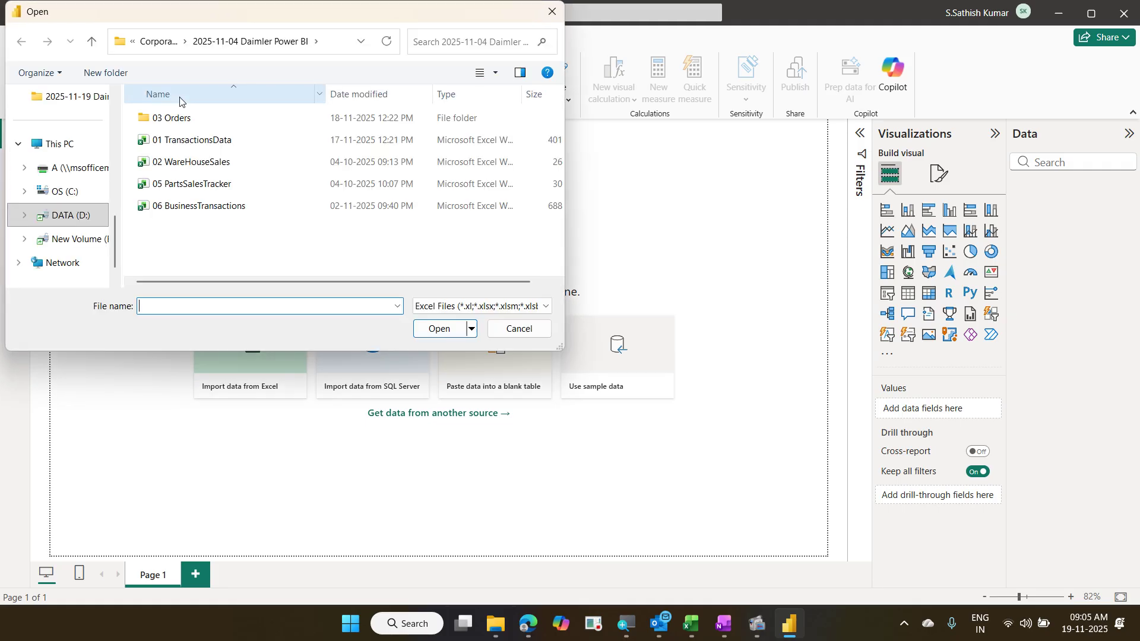
left_click(166, 41)
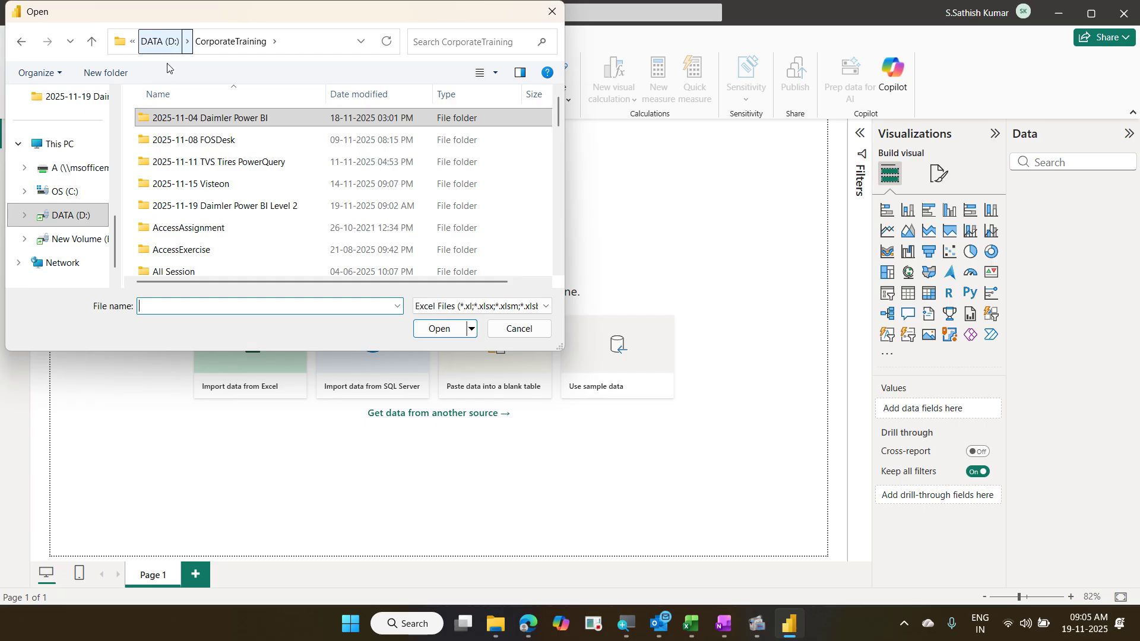
double_click(258, 204)
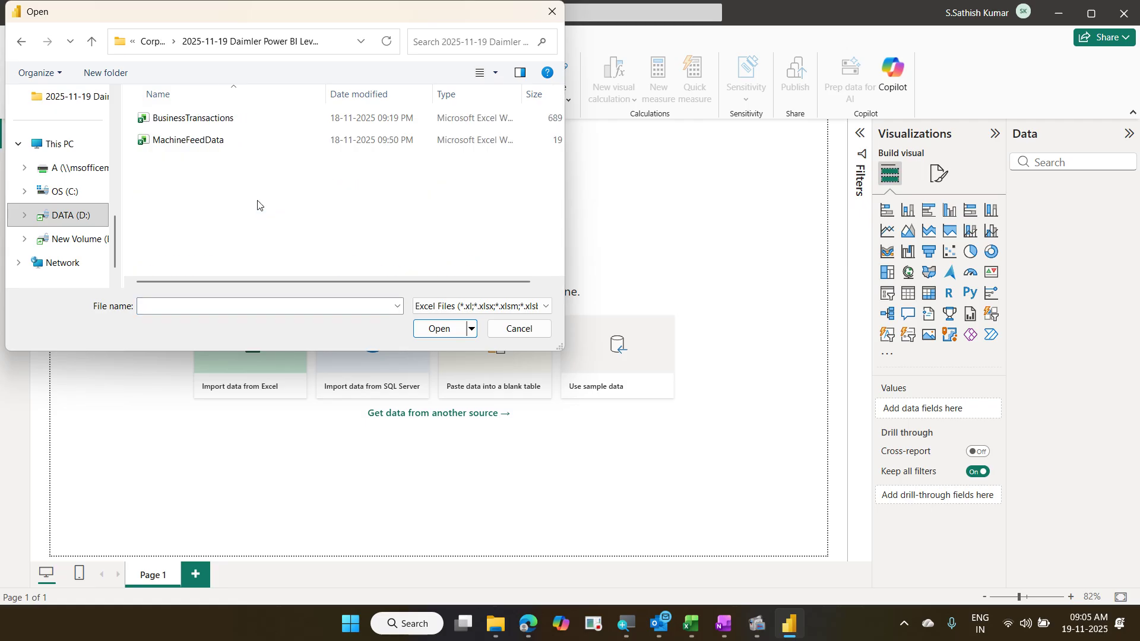
left_click(198, 121)
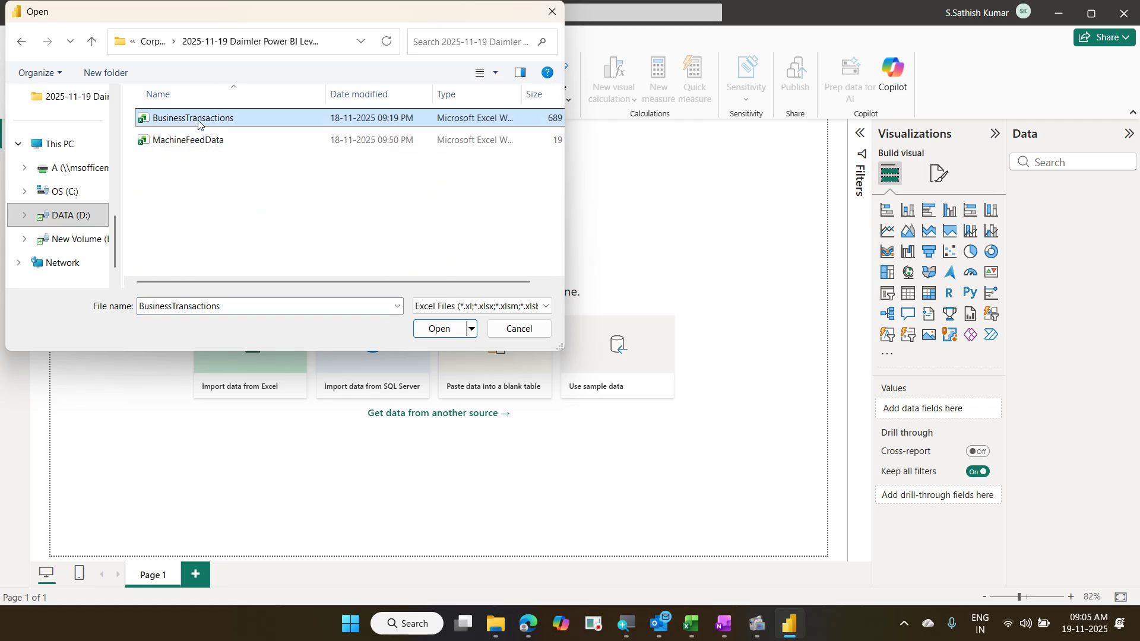
left_click(426, 335)
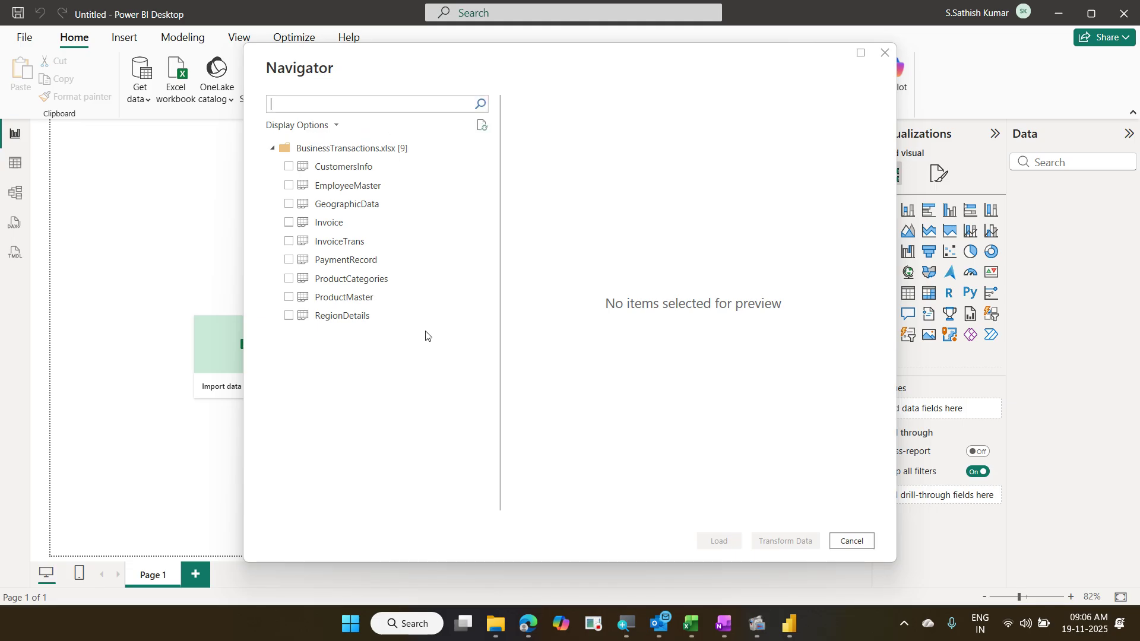
Step: Send the whole BusinessTransactions.xlsx workbook to Transform Data and check which columns its Data column can expand, without expanding them
left_click(397, 149)
right_click(397, 152)
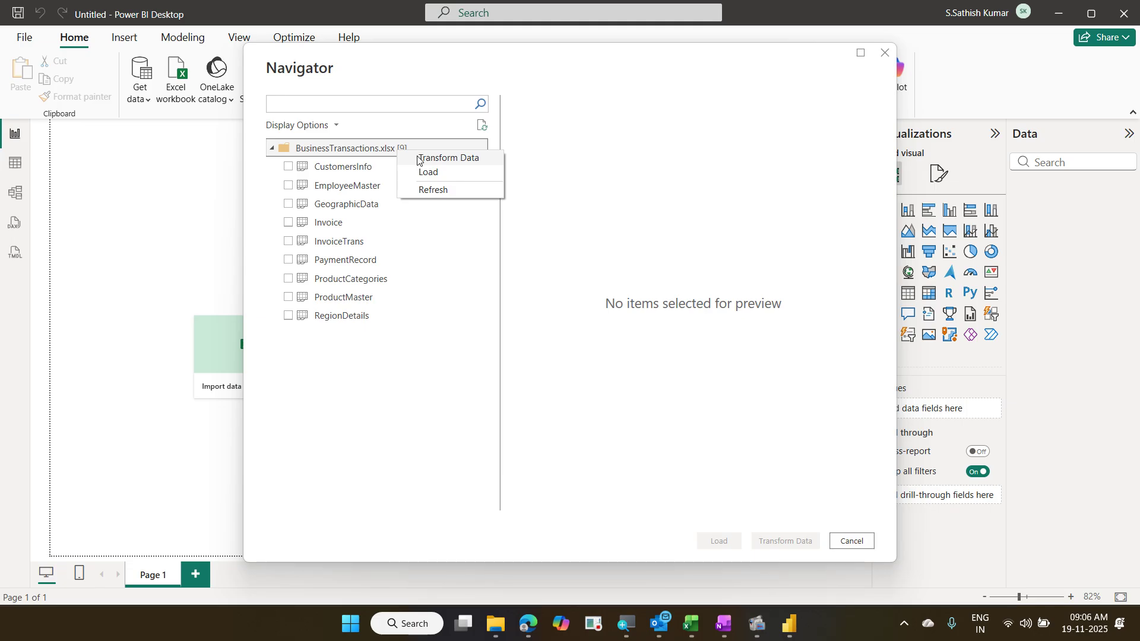
left_click(418, 158)
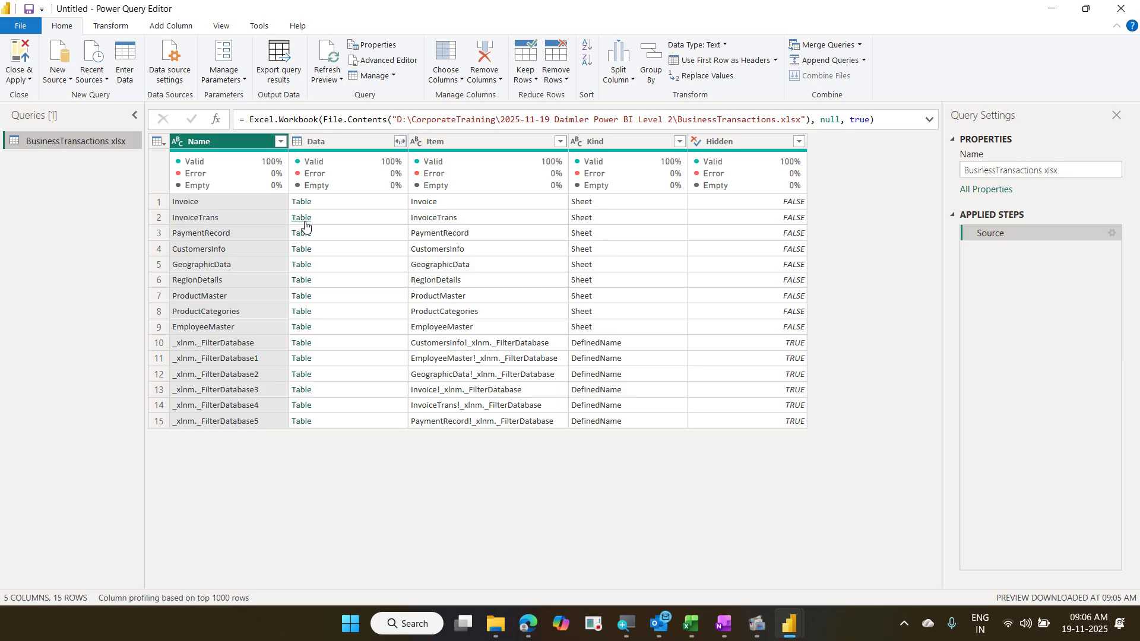
left_click(401, 142)
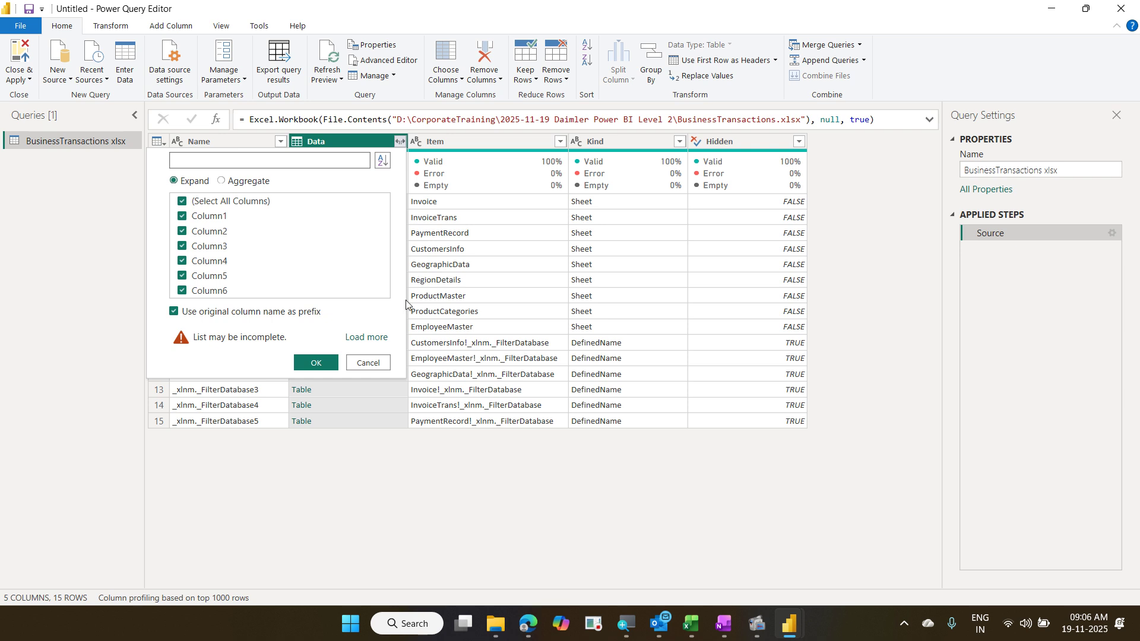
left_click(374, 363)
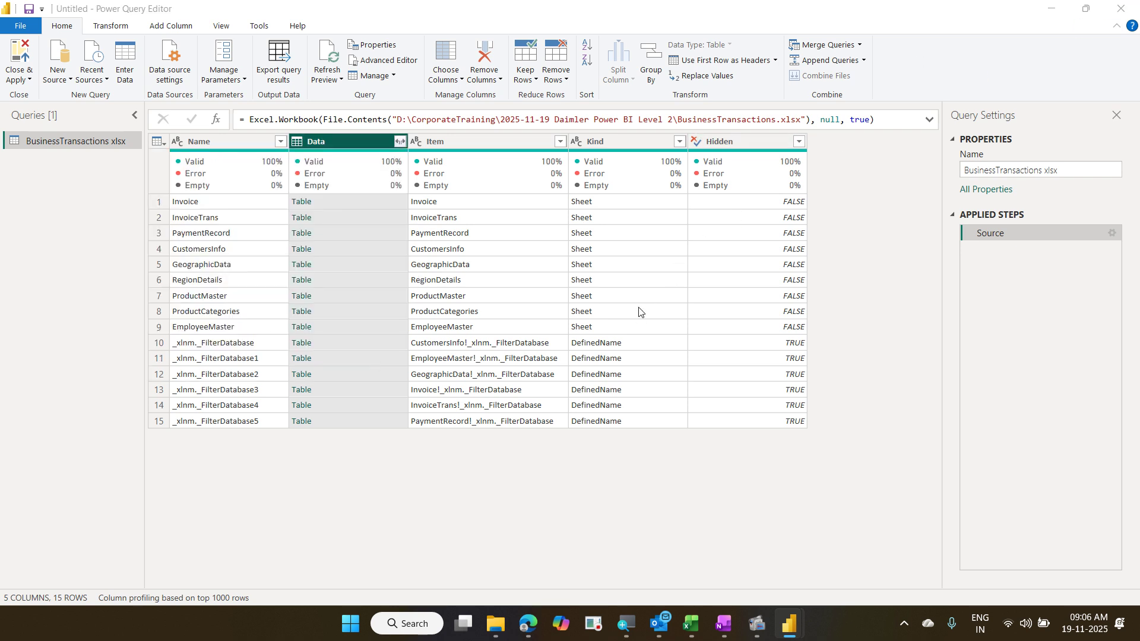
Step: Return to the report without applying the query changes and discard the pending BusinessTransactions xlsx query
left_click(628, 343)
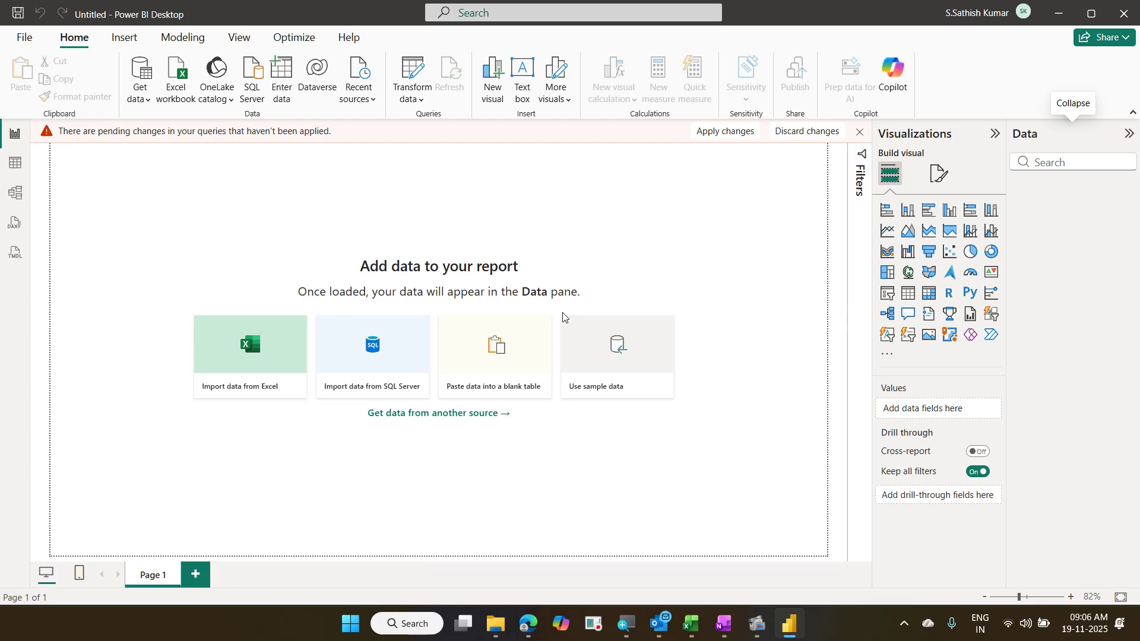
left_click(788, 132)
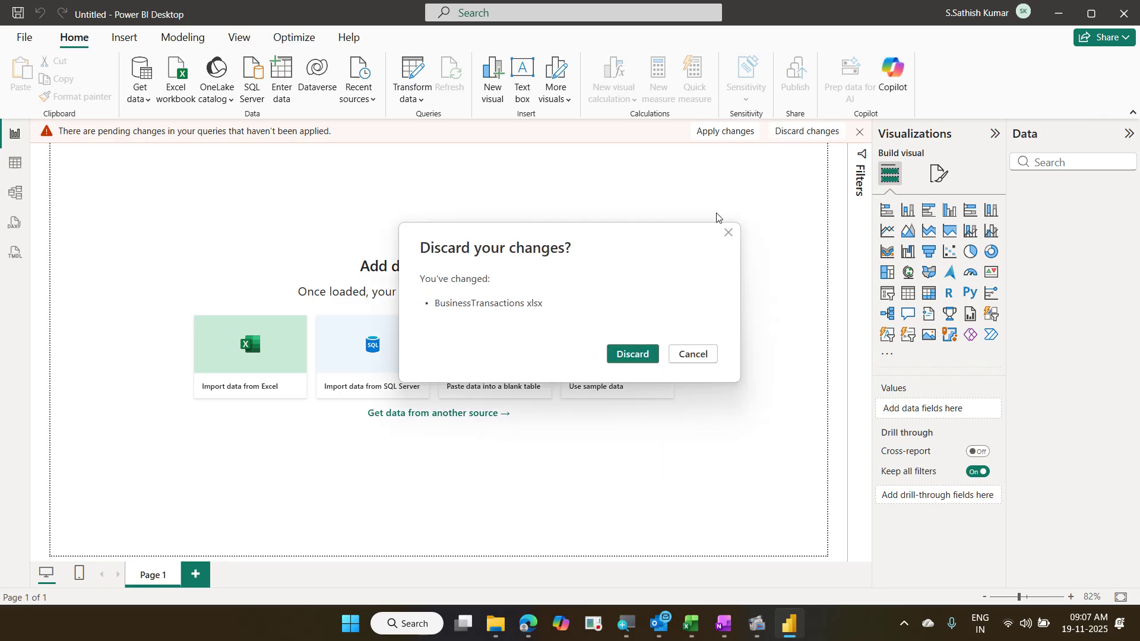
left_click(640, 353)
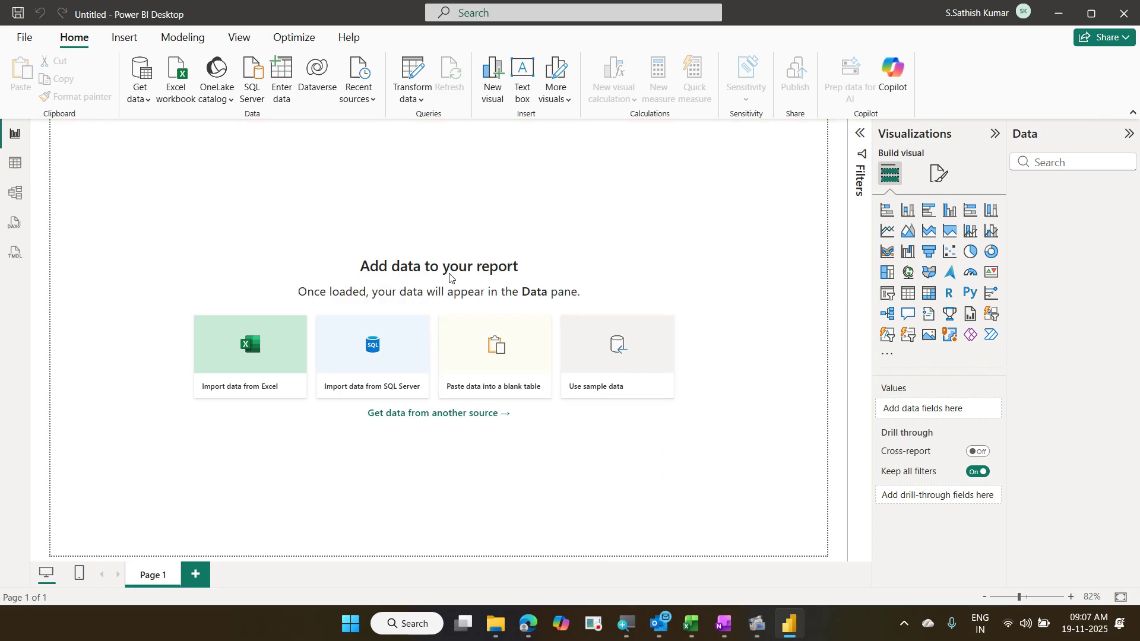
Step: Reconnect to the Excel workbook BusinessTransactions and send all nine sheets, CustomersInfo through RegionDetails, to Transform Data
left_click(177, 95)
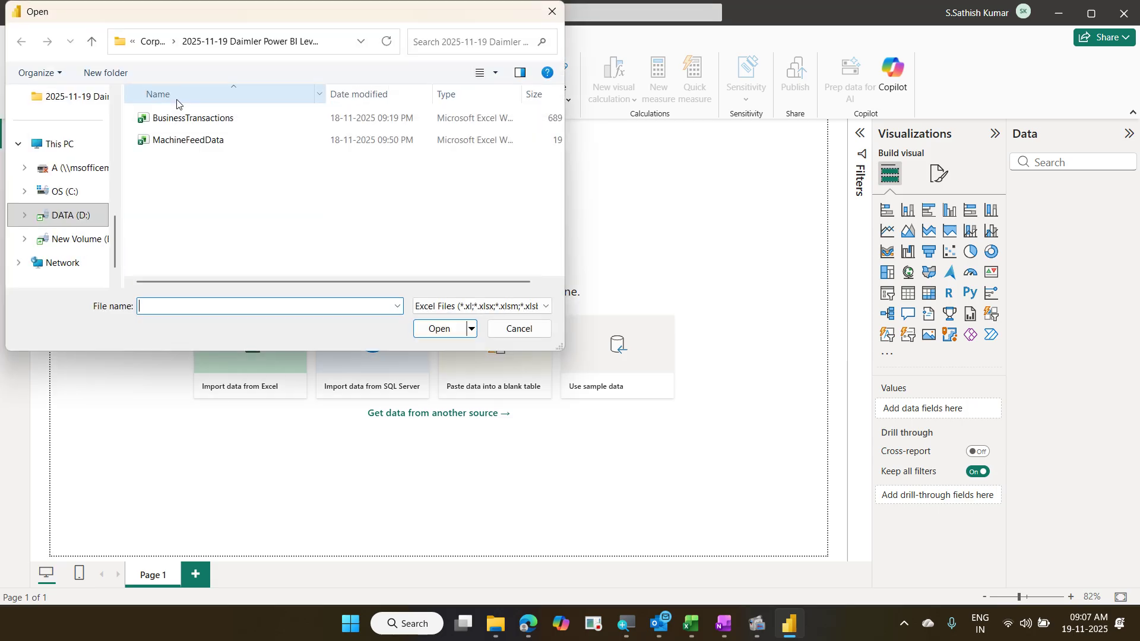
left_click(186, 121)
left_click(437, 328)
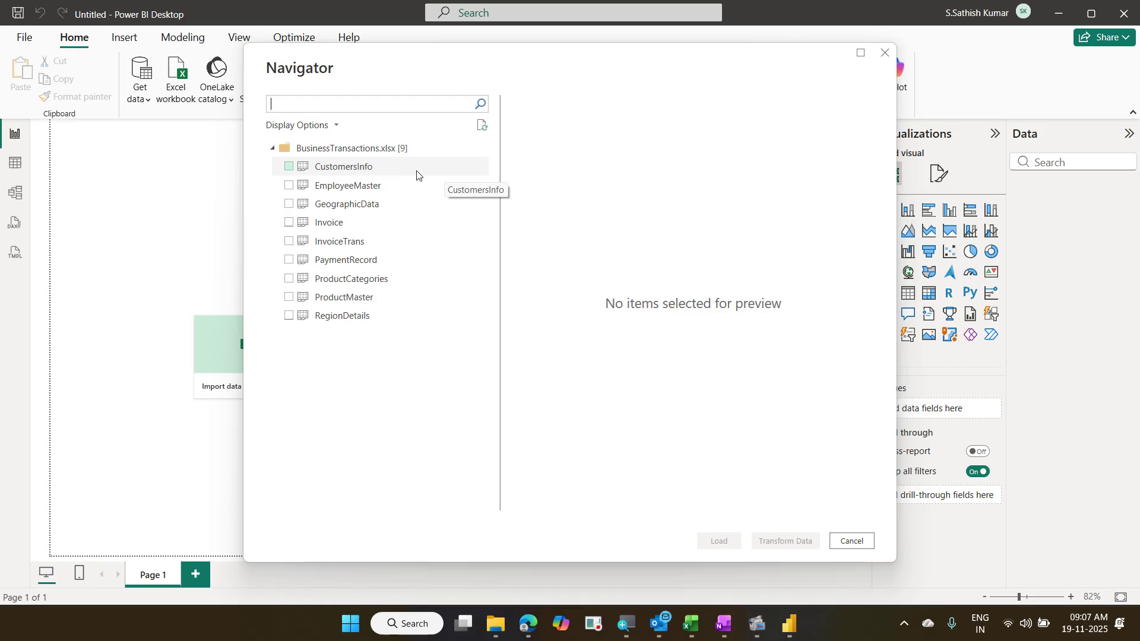
left_click(390, 176)
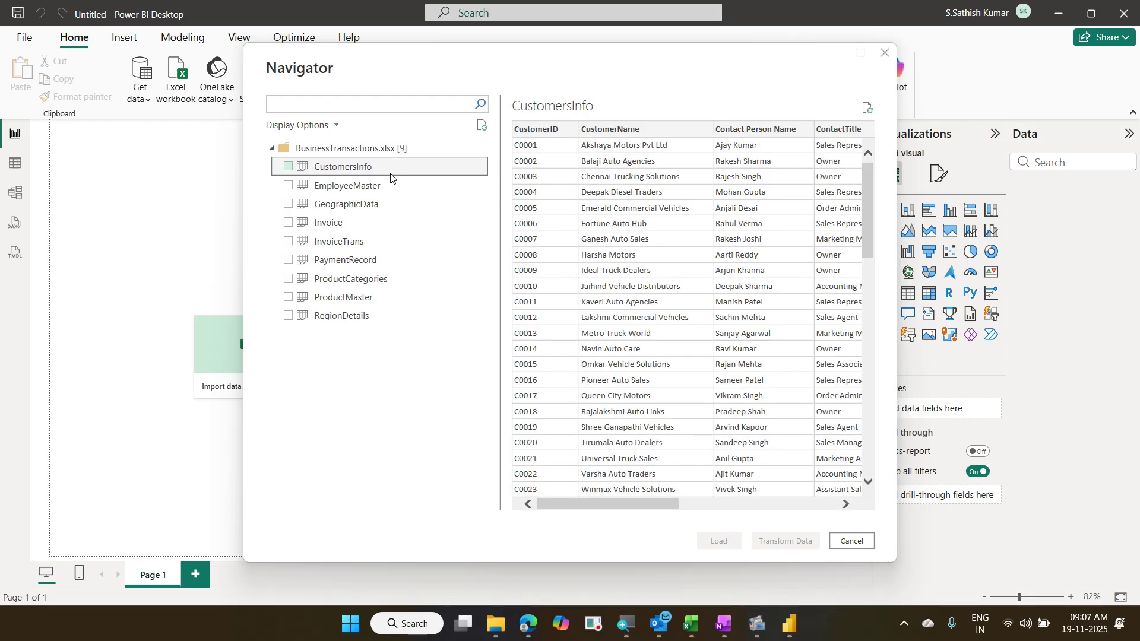
left_click(380, 317, "shift")
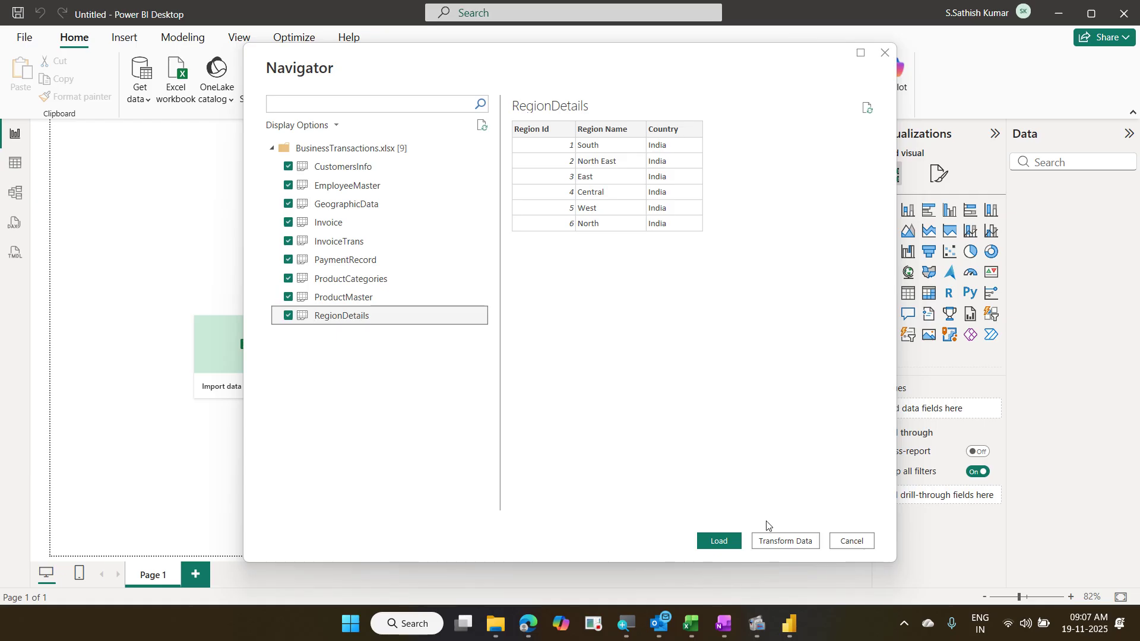
left_click(771, 541)
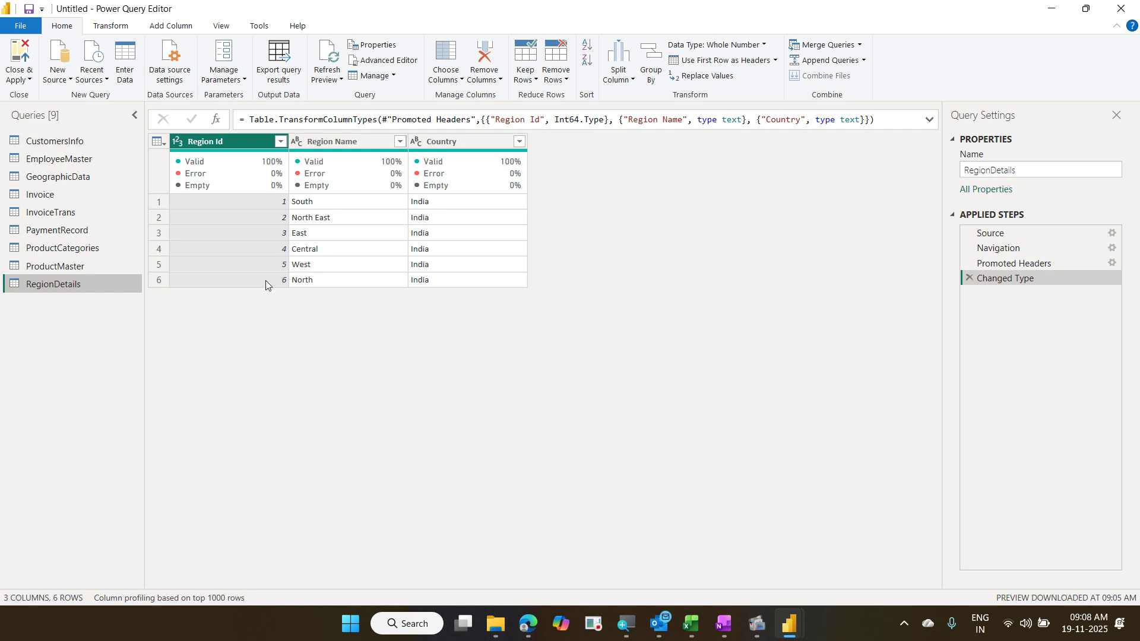
left_click(102, 148)
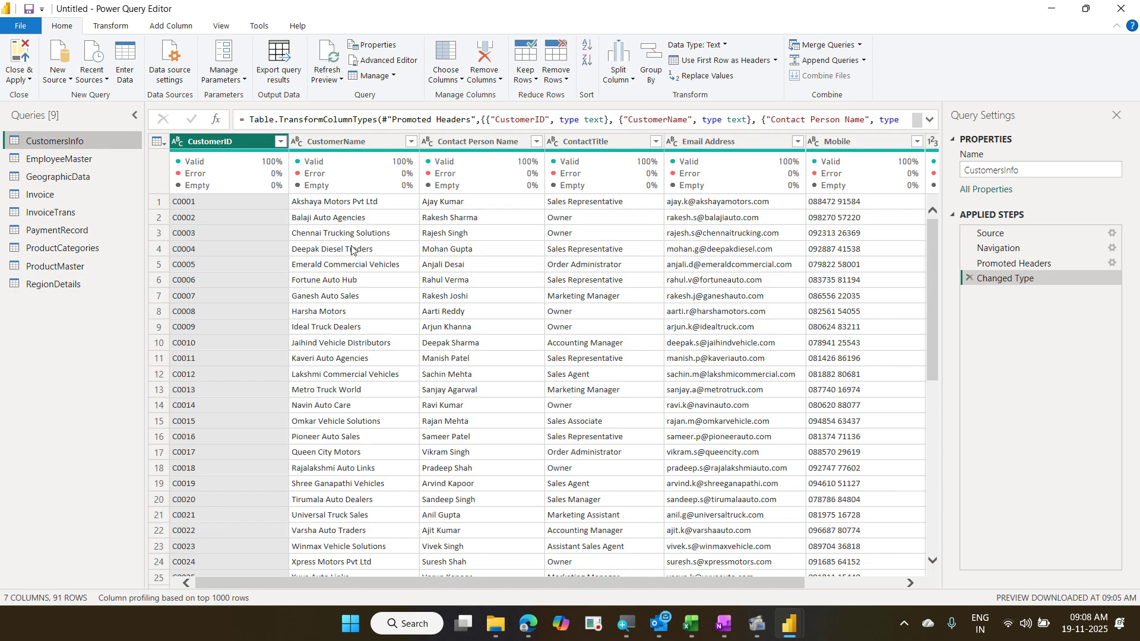
left_click(62, 285)
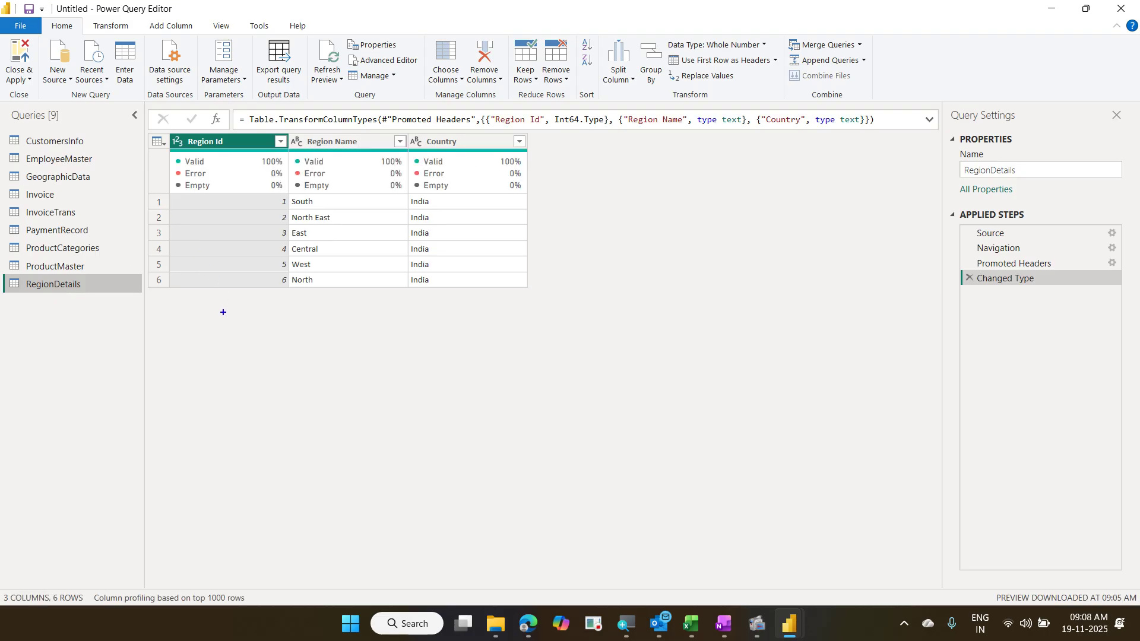
type("t1.")
type("Green")
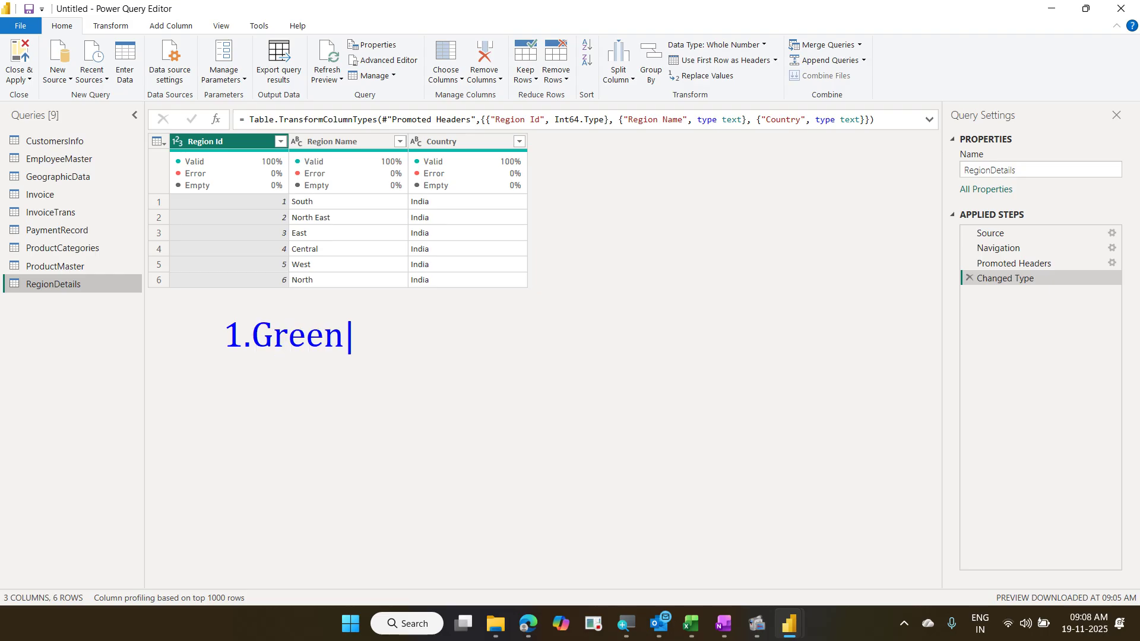
key("Return")
type("2.Heading")
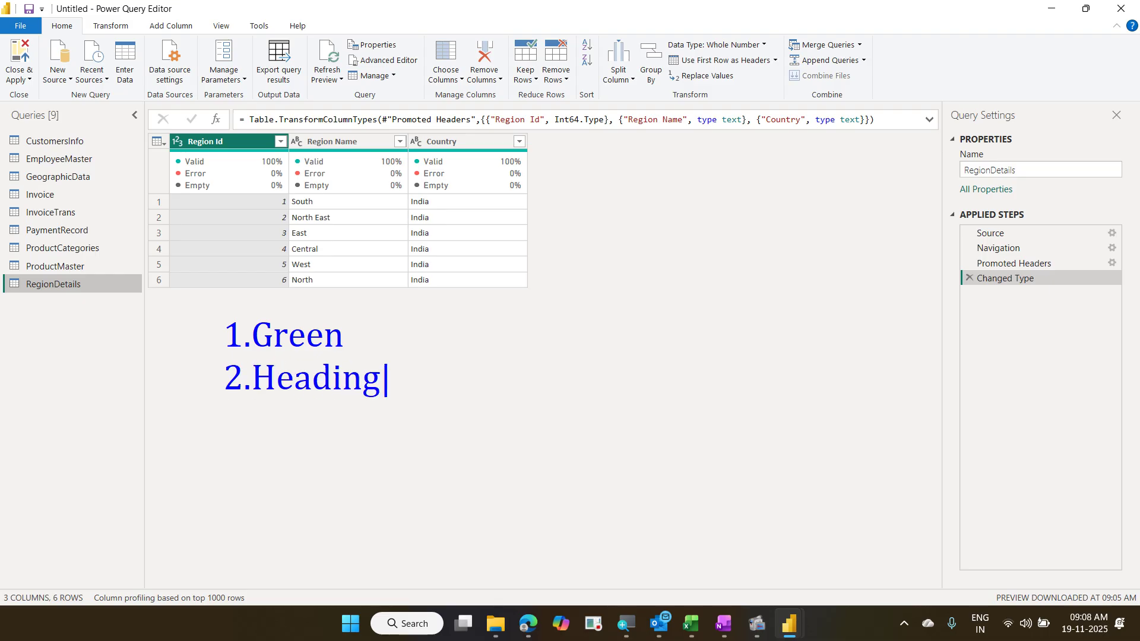
key("Return")
type("3.D")
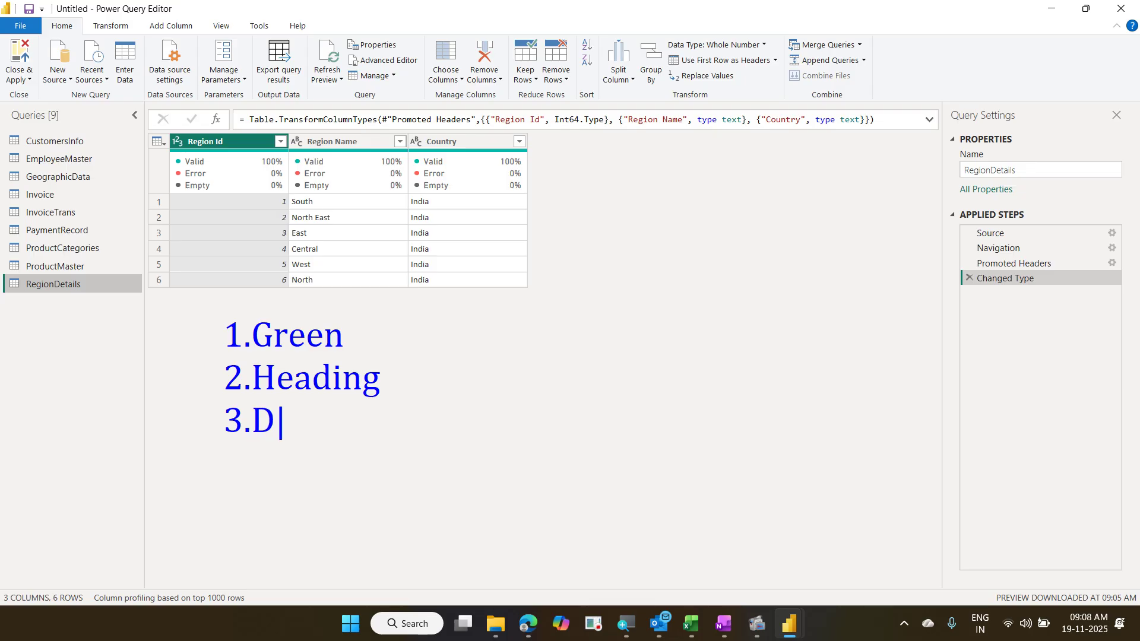
type("ata type")
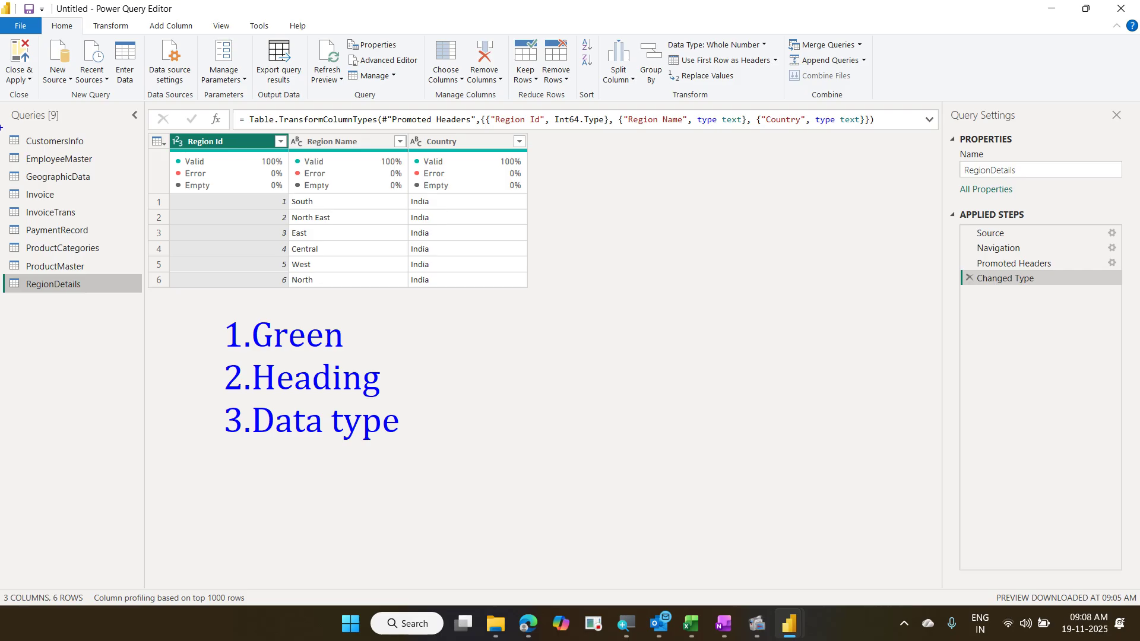
mouse_move(1, 126)
left_mouse_down()
mouse_move(96, 282)
mouse_move(107, 325)
left_mouse_up()
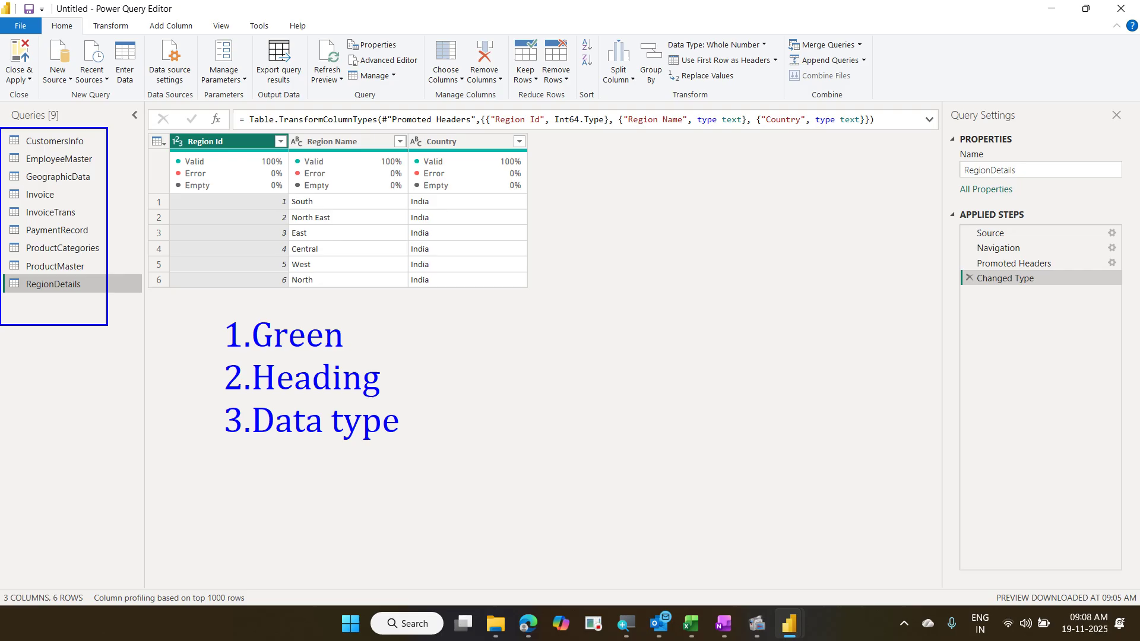
key("Escape")
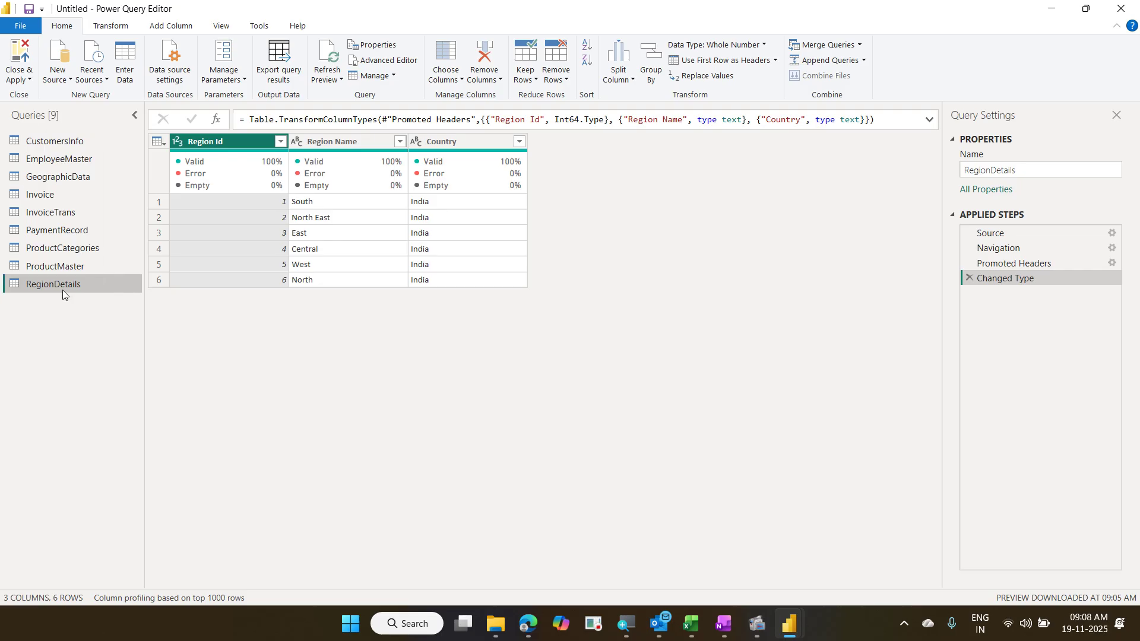
Step: Check the CustomersInfo query's column quality bars, column headings and data types
left_click(79, 143)
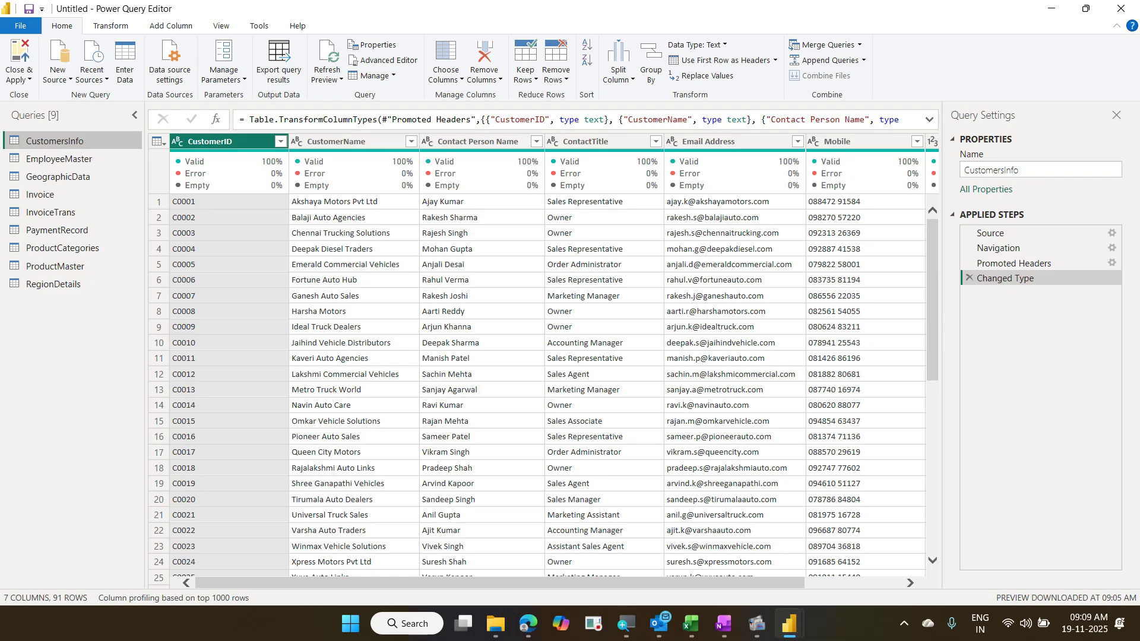
left_click_drag(171, 149, 927, 172)
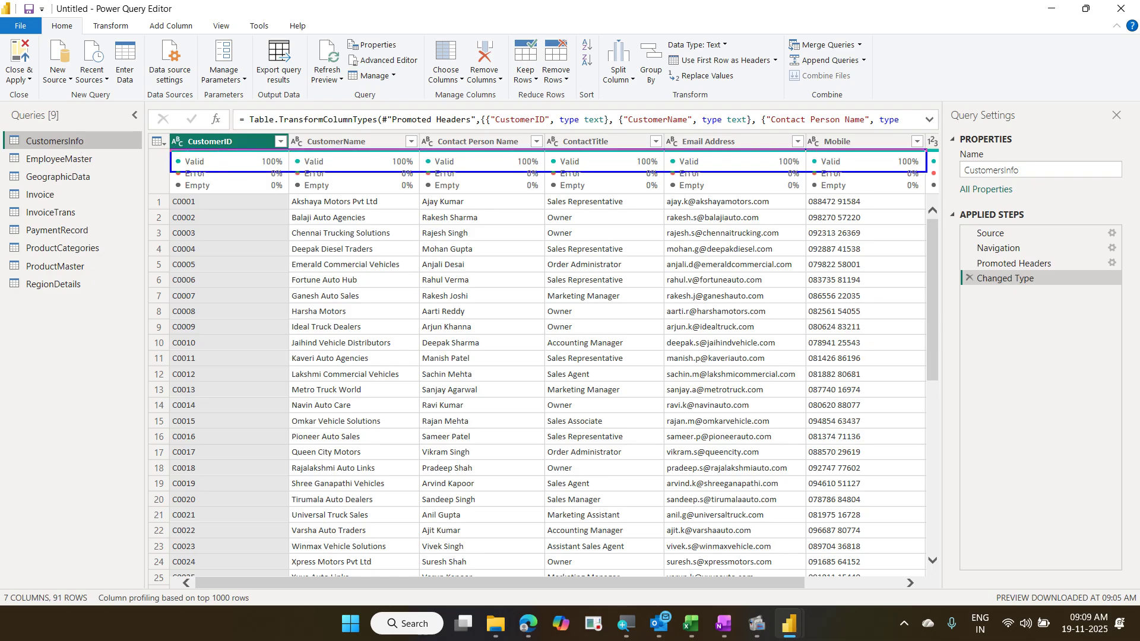
key("Escape")
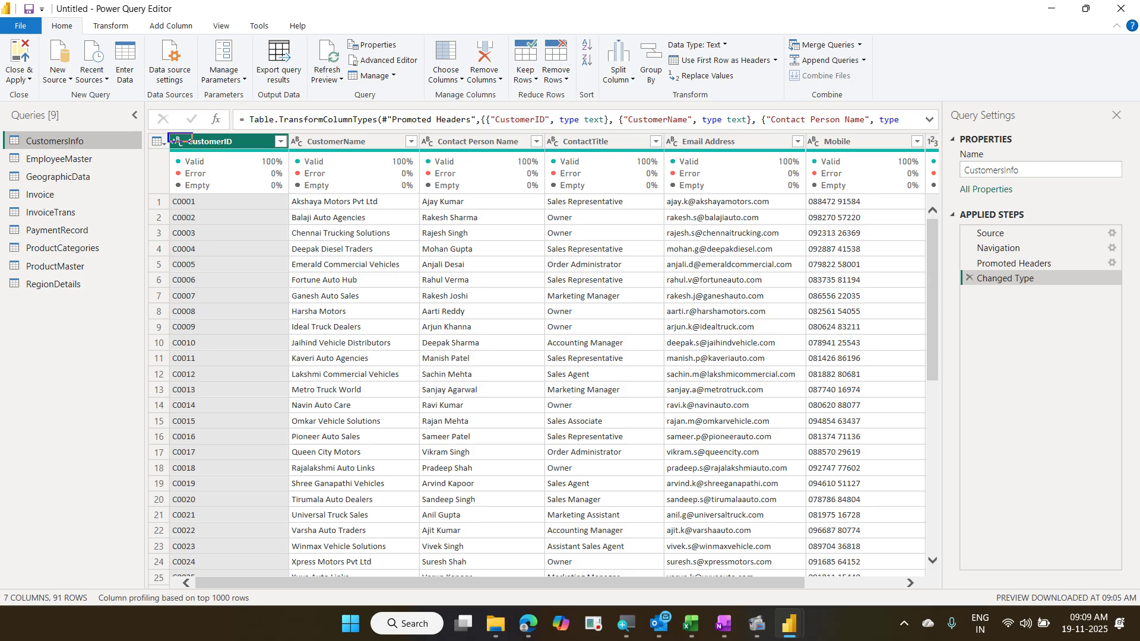
left_click_drag(169, 134, 255, 152)
mouse_move(211, 190)
left_mouse_down()
mouse_move(233, 183)
mouse_move(237, 161)
left_mouse_up()
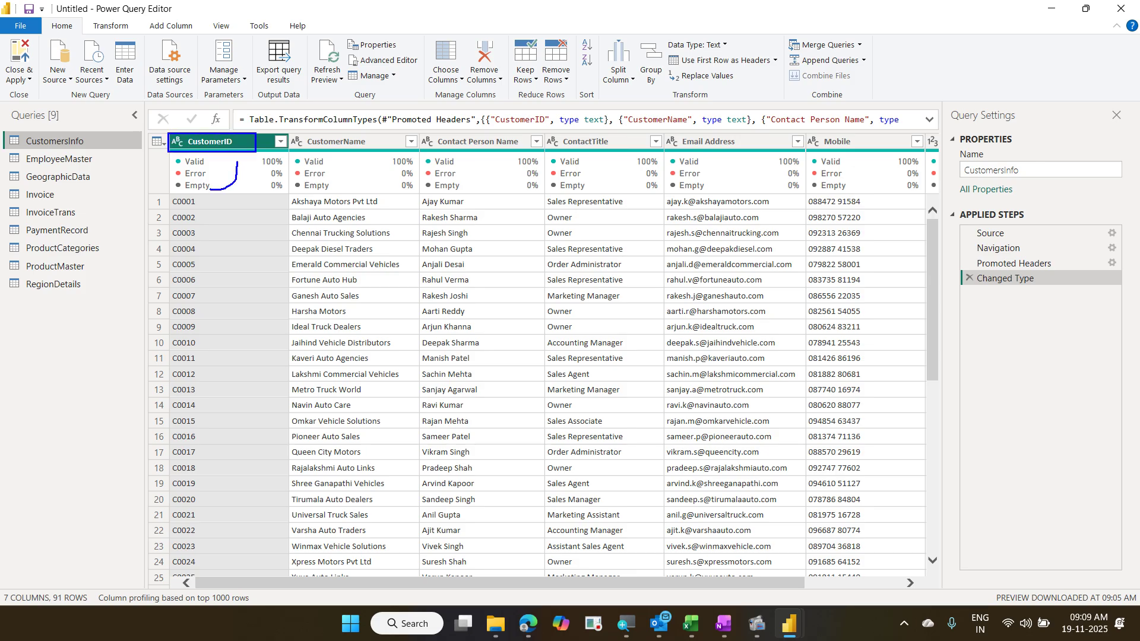
mouse_move(293, 132)
left_mouse_down()
mouse_move(382, 152)
mouse_move(441, 143)
mouse_move(414, 132)
mouse_move(422, 158)
left_mouse_up()
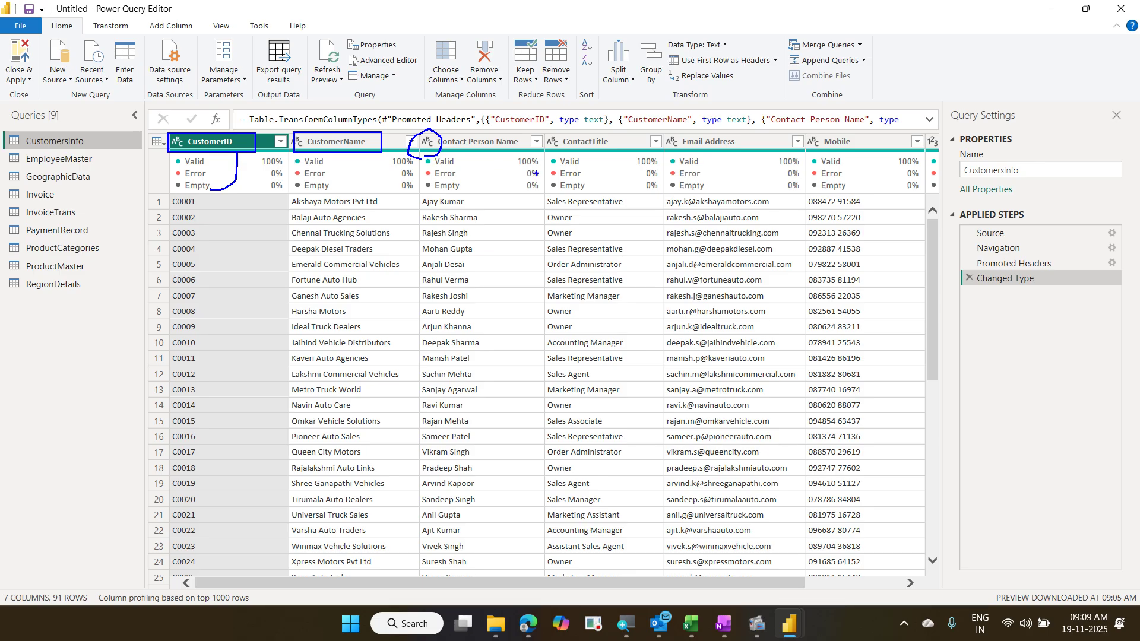
mouse_move(534, 159)
left_mouse_down()
mouse_move(566, 151)
mouse_move(560, 133)
mouse_move(536, 152)
left_mouse_up()
mouse_move(811, 146)
left_mouse_down()
mouse_move(822, 156)
mouse_move(810, 136)
mouse_move(798, 152)
left_mouse_up()
key("Escape")
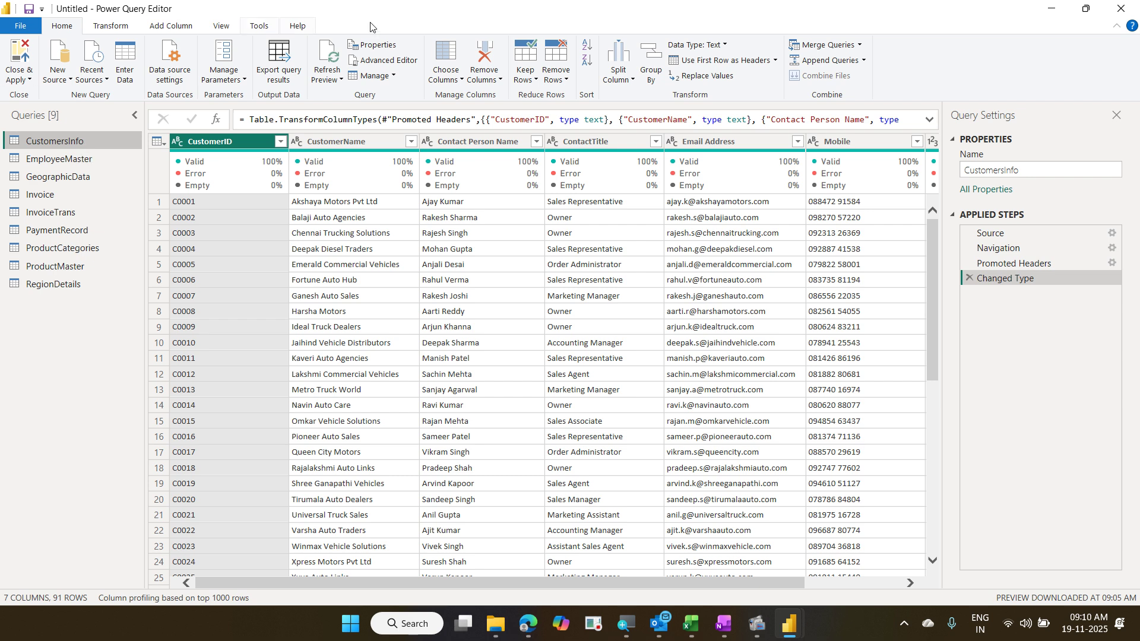
Step: Keep only CustomerID, CustomerName, Contact Person Name, ContactTitle and Location Id in CustomersInfo, dropping Email Address and Mobile with Choose Columns
left_click(438, 50)
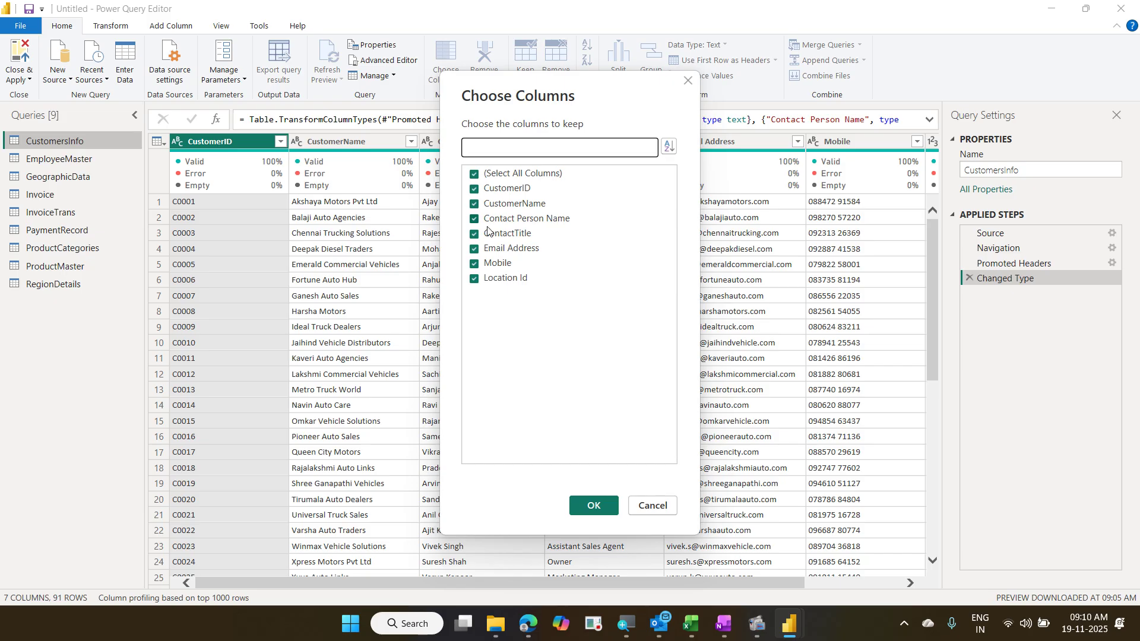
left_click(522, 251)
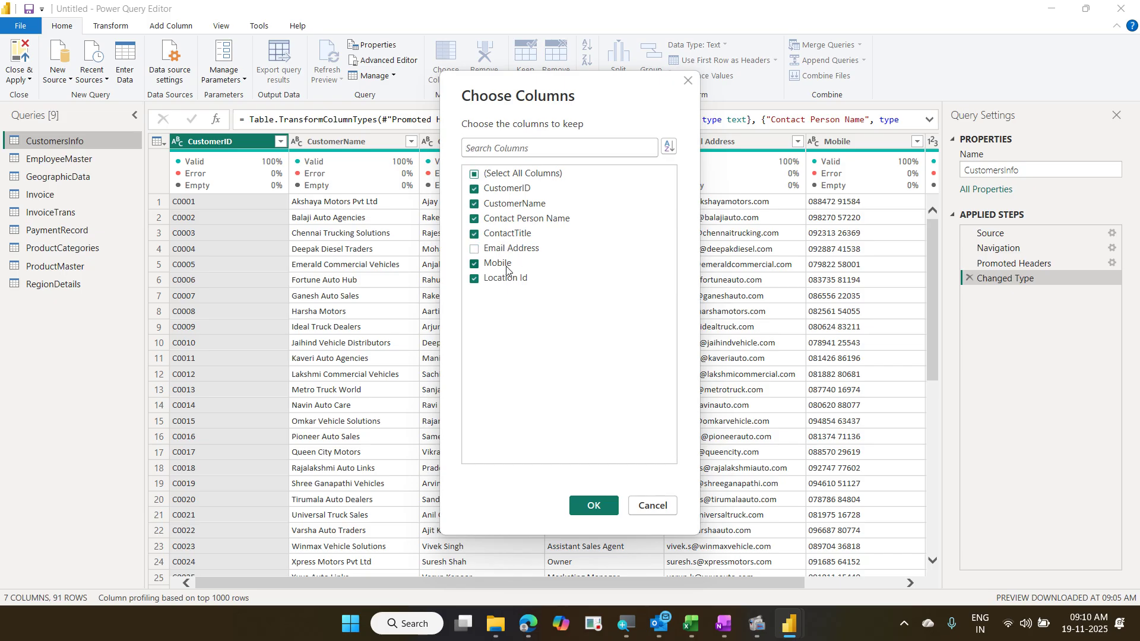
left_click(507, 264)
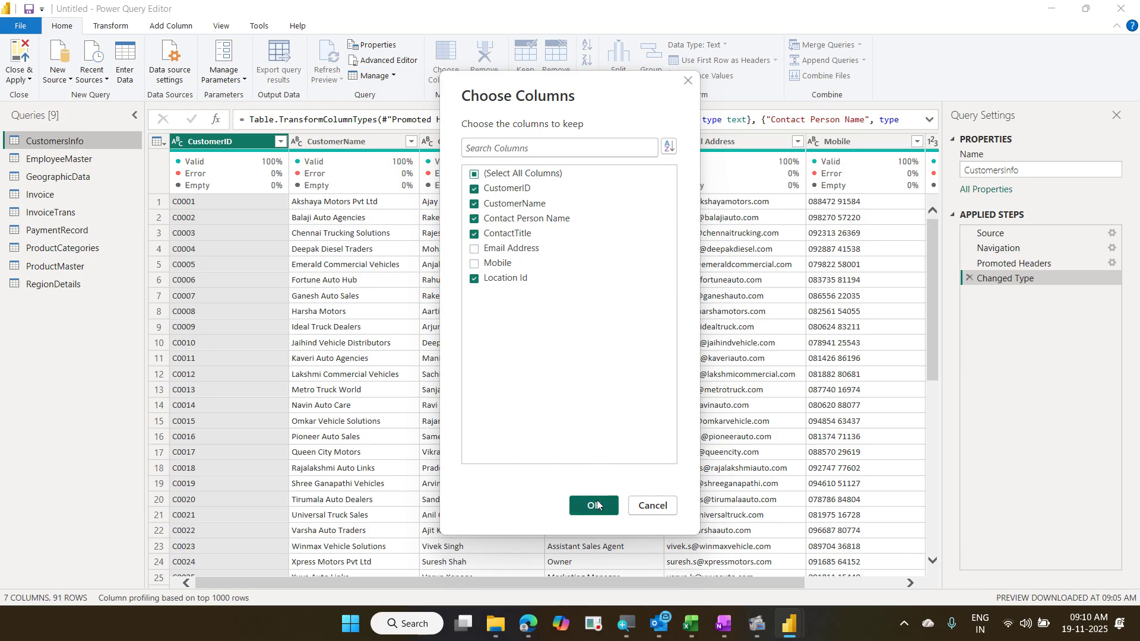
left_click(593, 506)
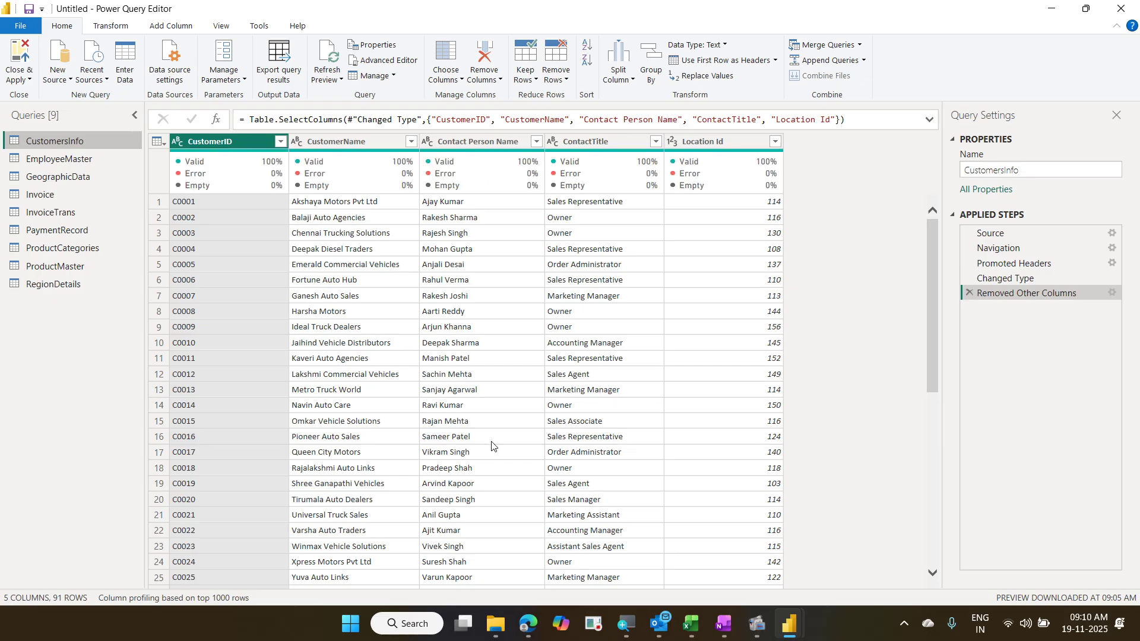
Step: Check the Column quality preview option and the valid, error and empty figures it displays for each CustomersInfo column
left_click(81, 159)
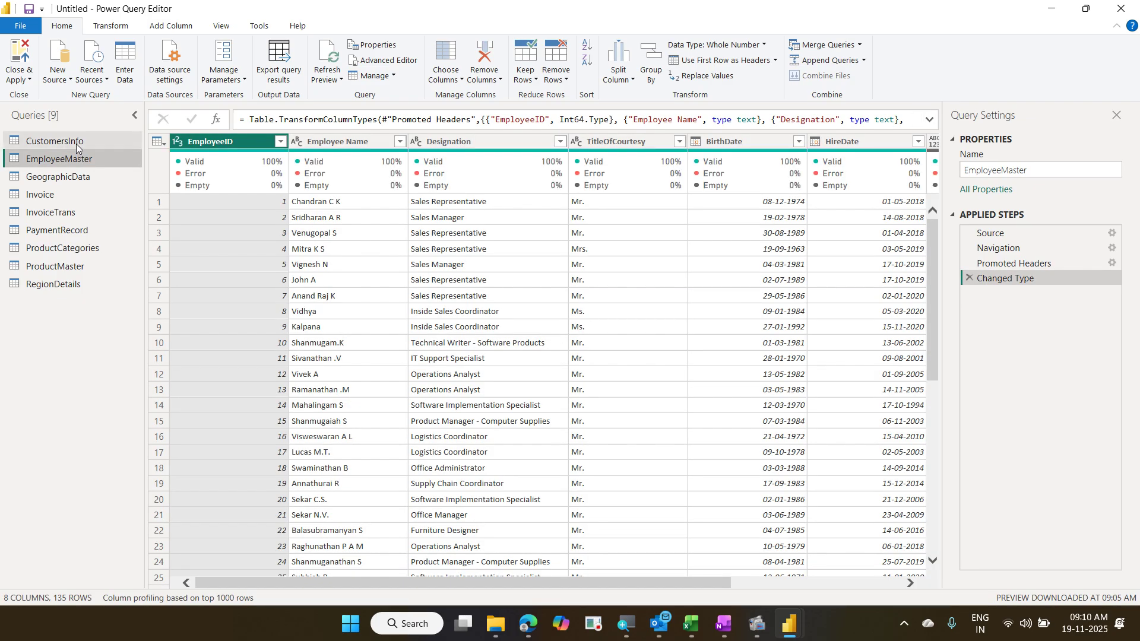
left_click(76, 143)
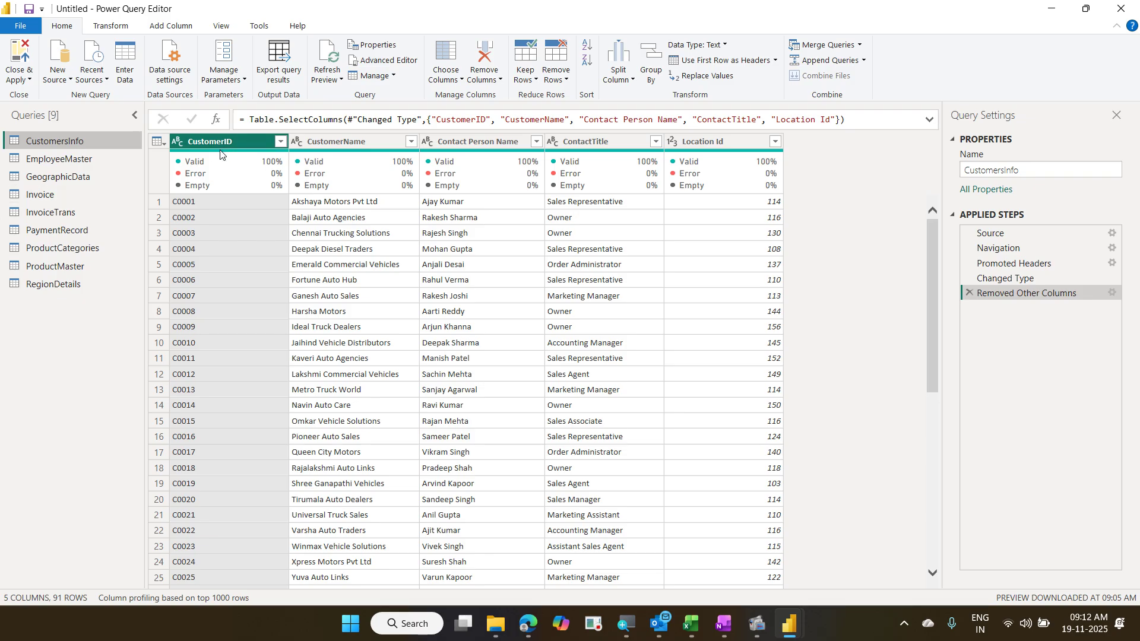
mouse_move(215, 156)
left_click(230, 30)
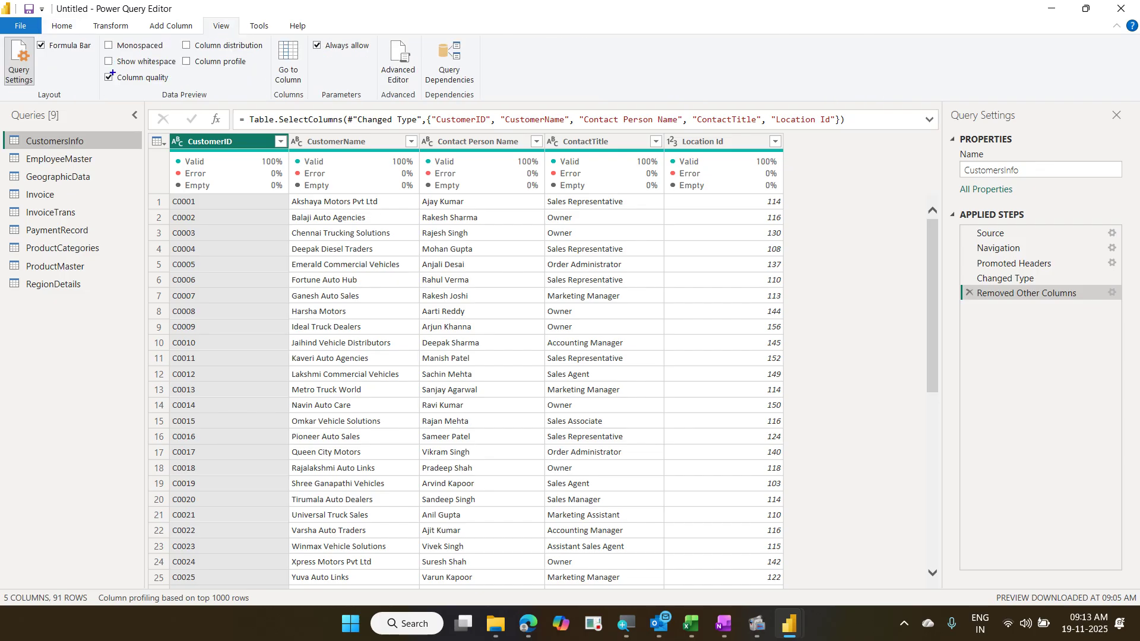
mouse_move(98, 70)
left_mouse_down()
mouse_move(180, 91)
mouse_move(209, 64)
left_mouse_up()
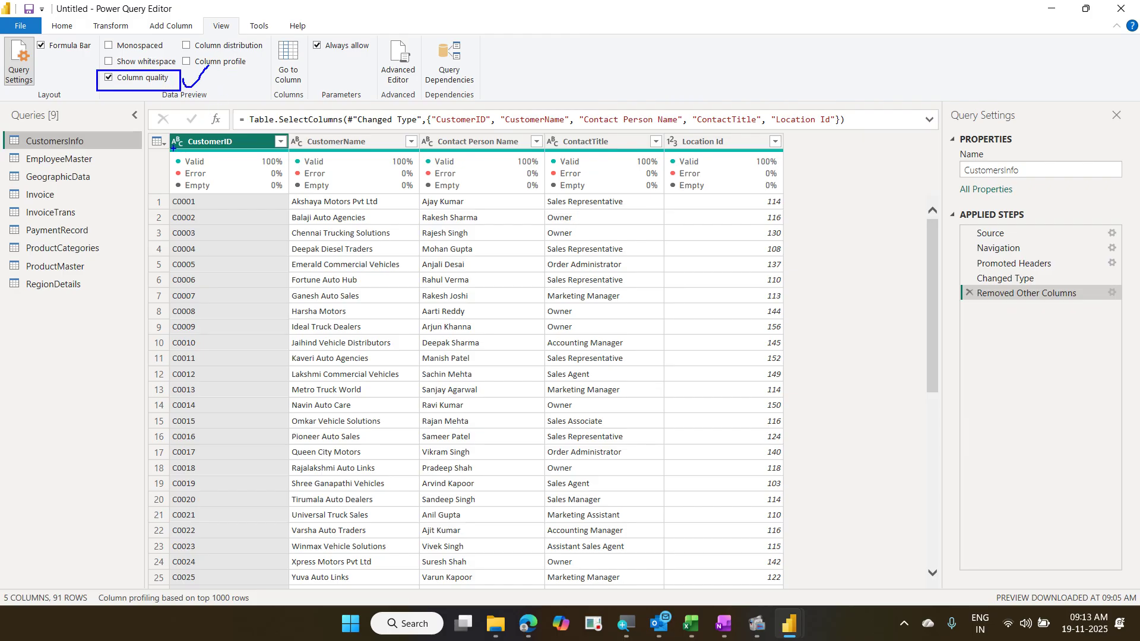
mouse_move(165, 150)
left_mouse_down()
mouse_move(447, 196)
mouse_move(798, 204)
left_mouse_up()
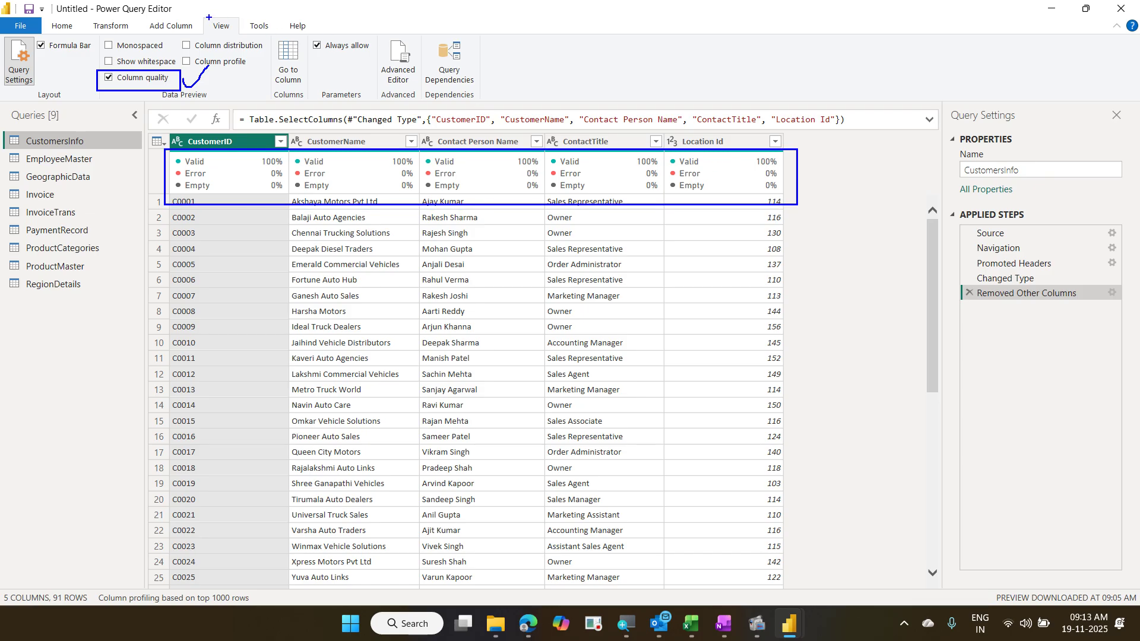
left_click_drag(200, 18, 240, 35)
left_click_drag(180, 62, 209, 39)
key("Escape")
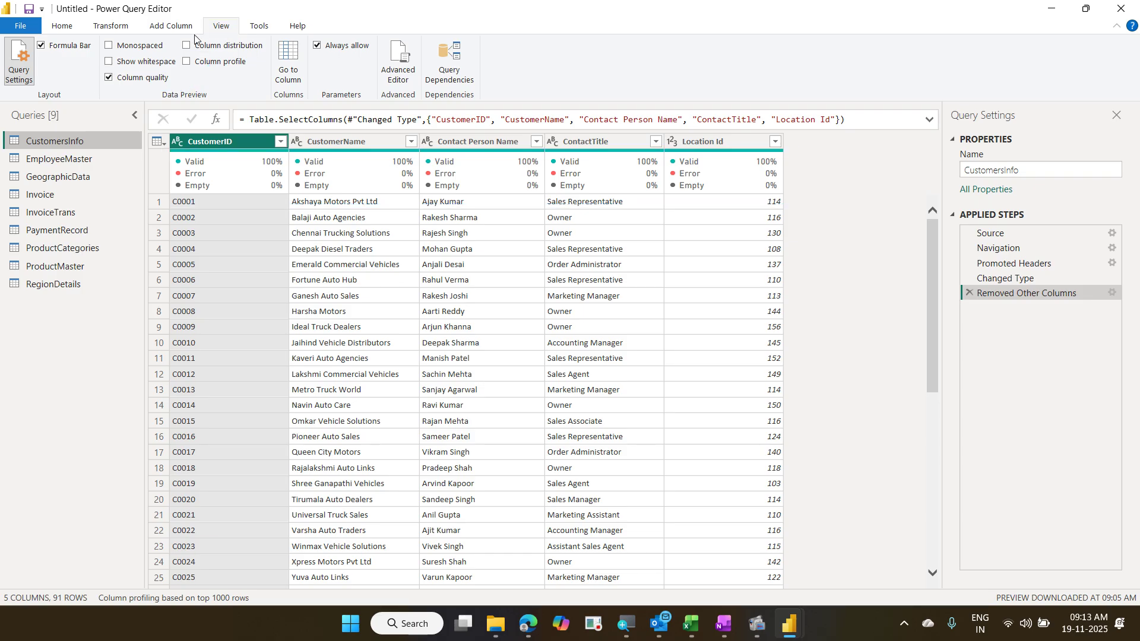
Step: Examine the column quality of every EmployeeMaster column, including Notes and PhotoPath
left_click(87, 160)
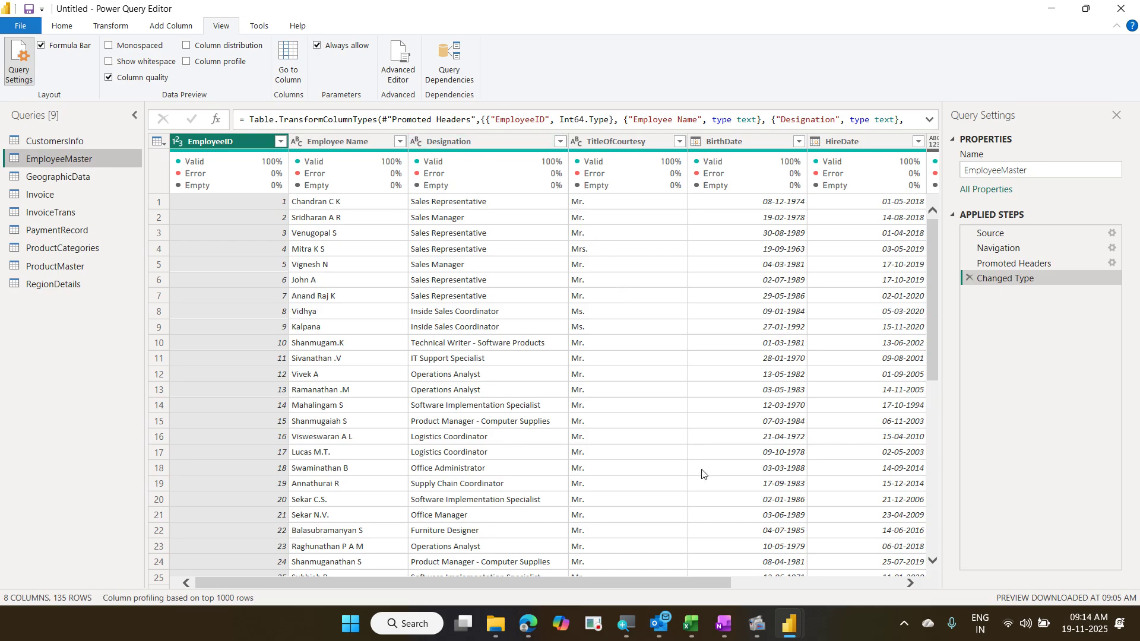
left_click_drag(695, 583, 928, 603)
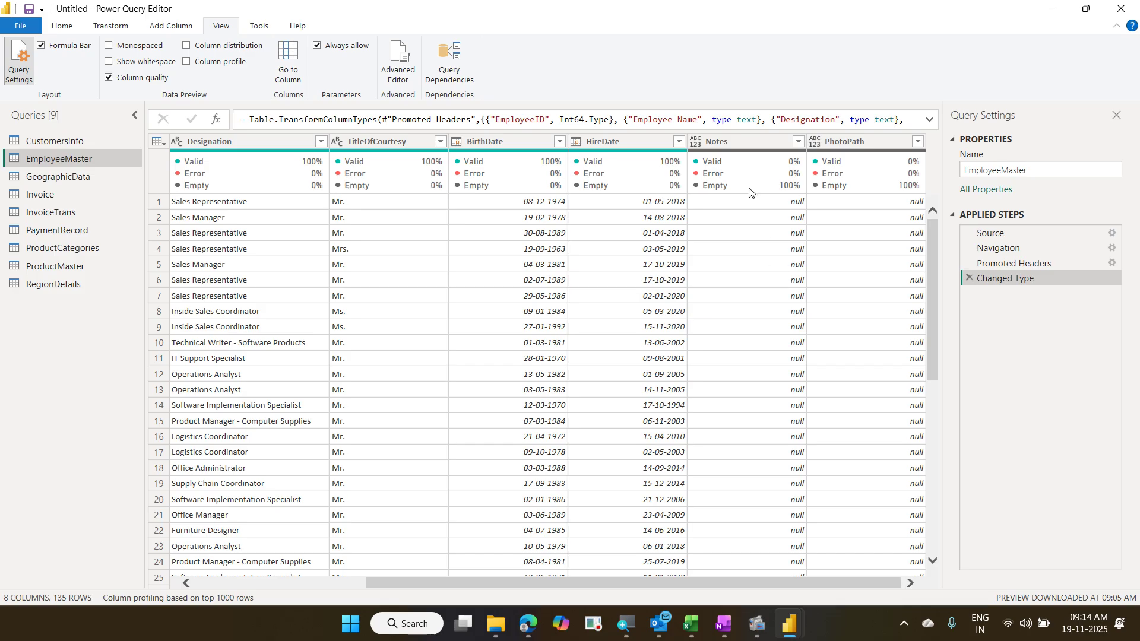
mouse_move(750, 190)
left_click_drag(440, 580, 301, 579)
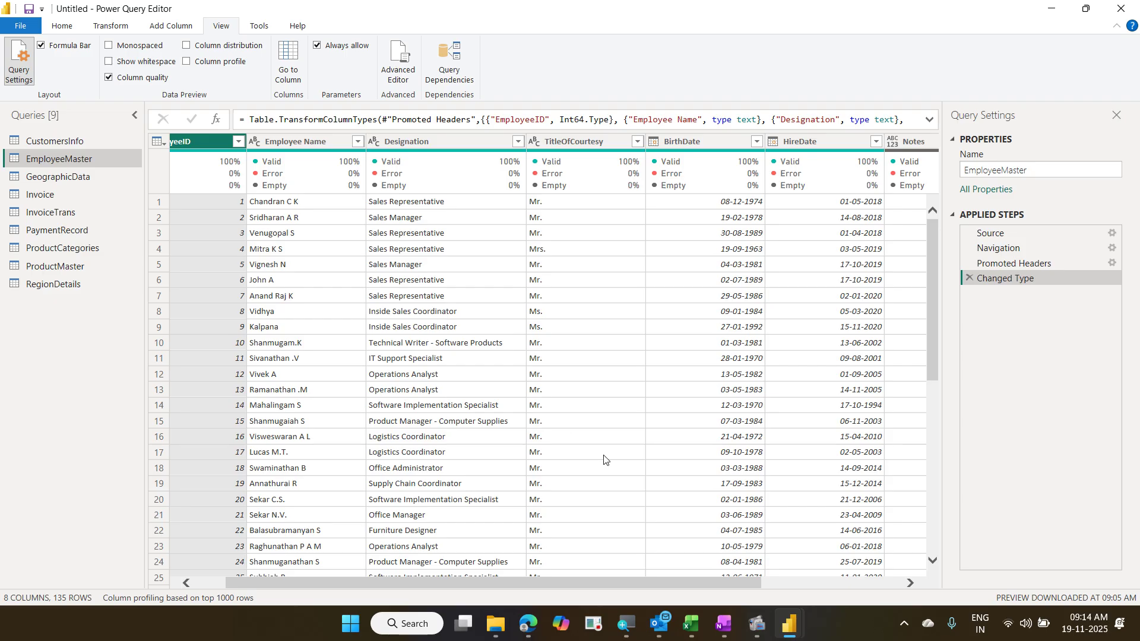
Step: Drop the empty Notes and PhotoPath columns from EmployeeMaster with Choose Columns, keeping the other six
left_click_drag(605, 583, 746, 583)
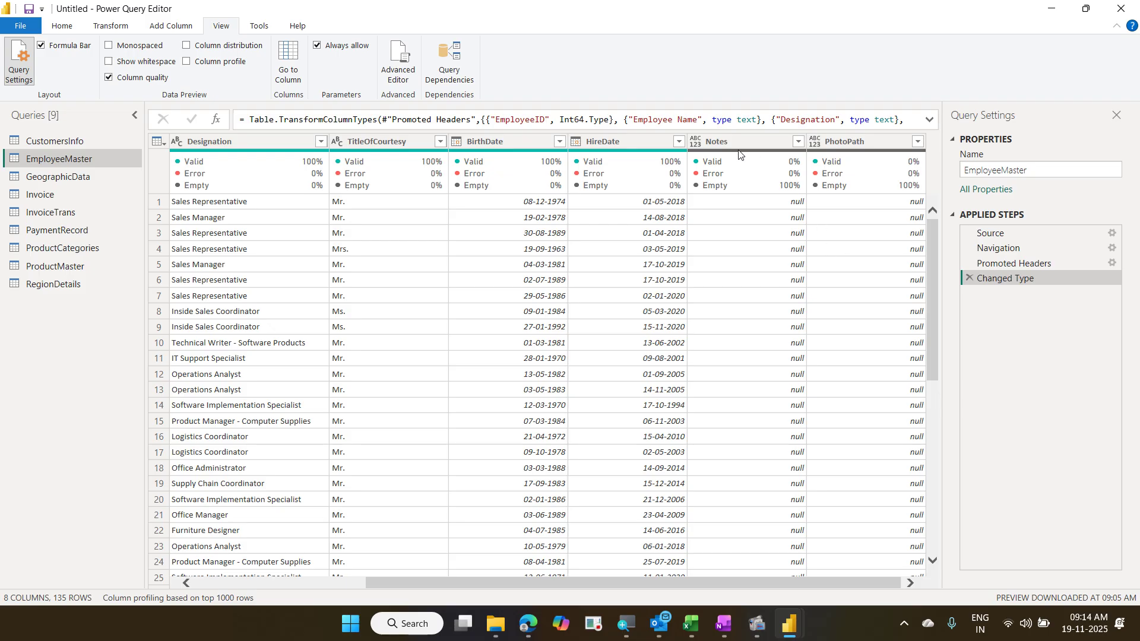
left_click(72, 29)
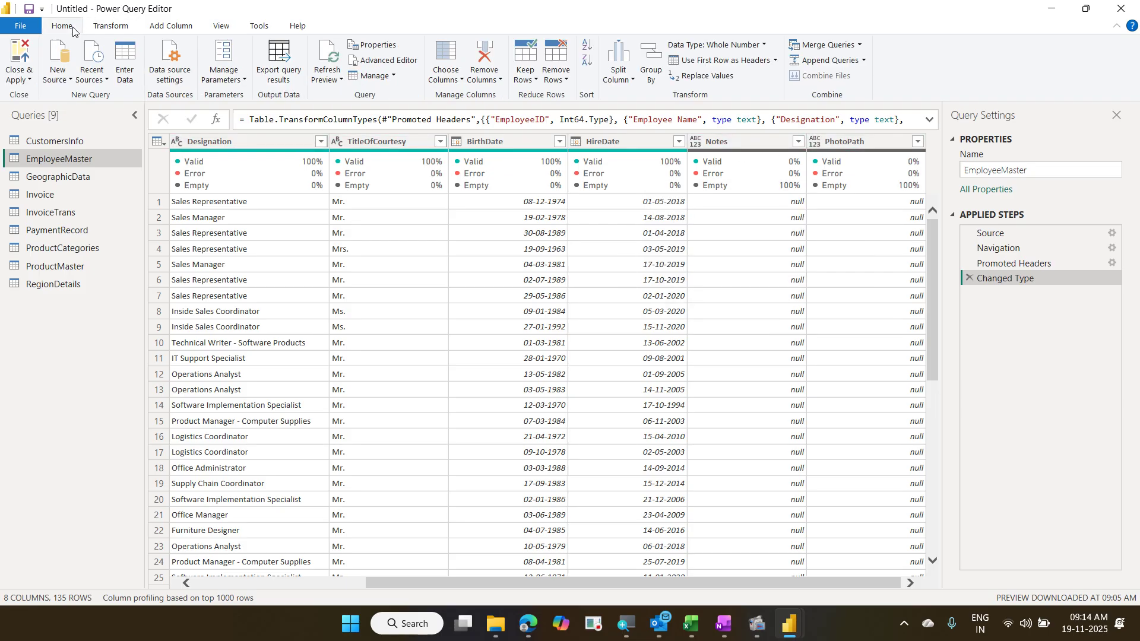
left_click(444, 54)
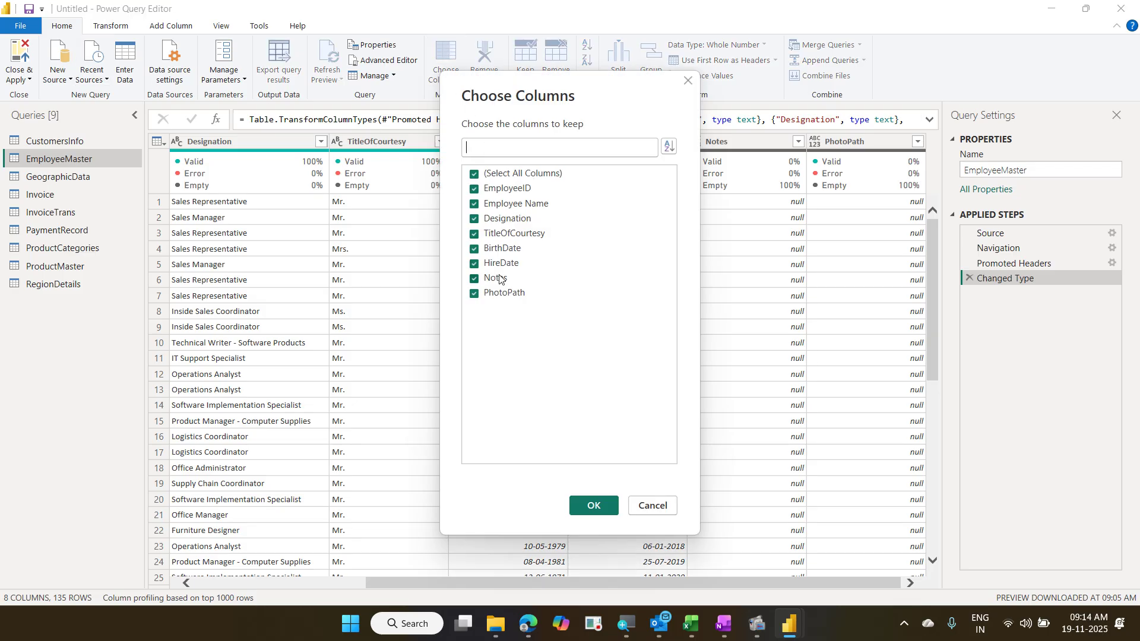
left_click(500, 278)
left_click(500, 293)
left_click(591, 505)
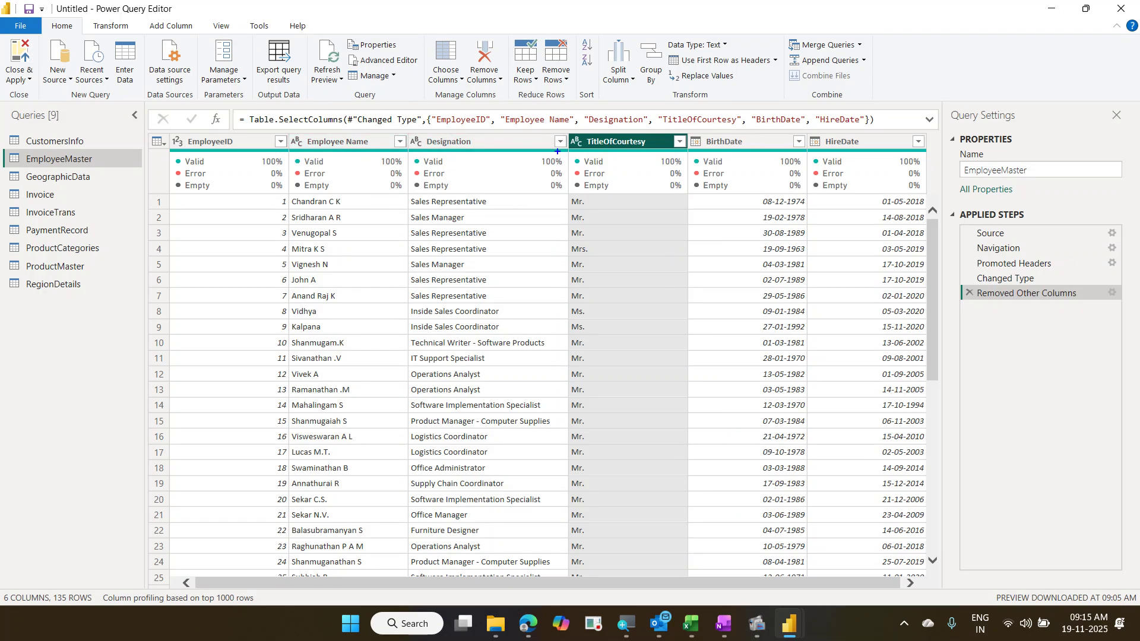
left_click_drag(558, 128, 636, 530)
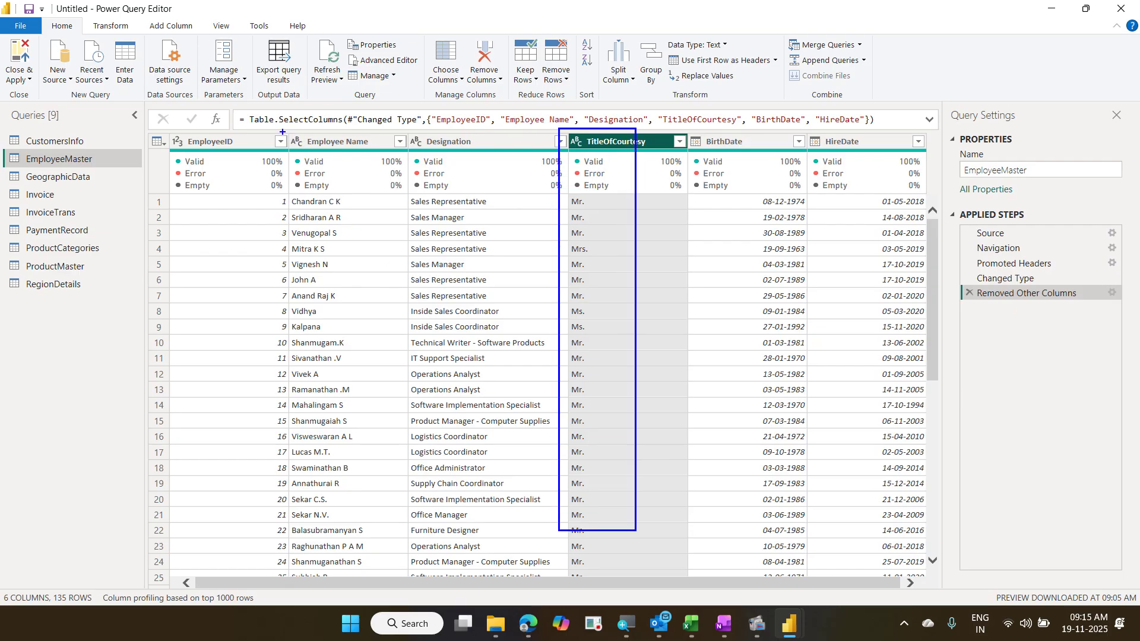
mouse_move(282, 132)
left_mouse_down()
mouse_move(378, 244)
mouse_move(382, 566)
left_mouse_up()
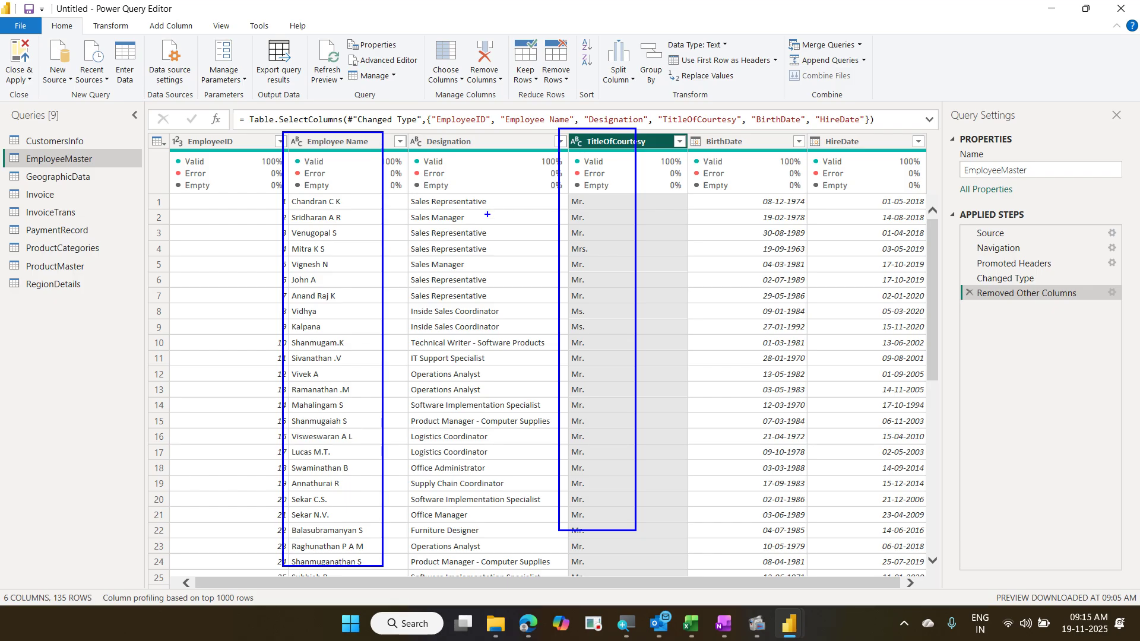
mouse_move(575, 129)
left_mouse_down()
mouse_move(466, 93)
mouse_move(371, 126)
left_mouse_up()
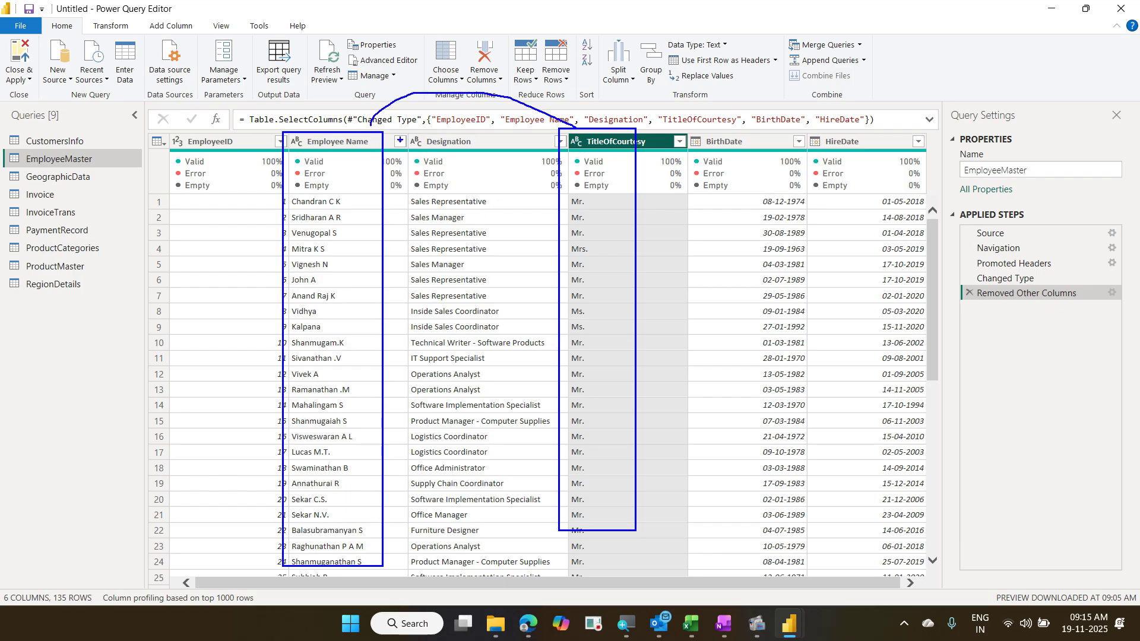
mouse_move(395, 204)
left_mouse_down()
mouse_move(410, 225)
mouse_move(486, 562)
left_mouse_up()
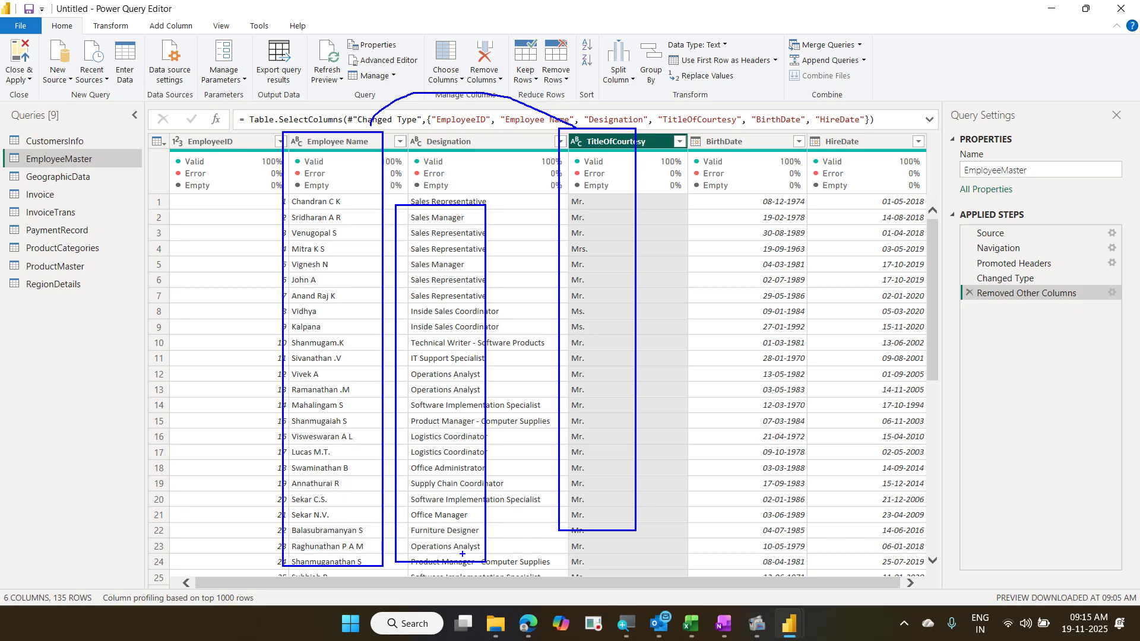
key("Escape")
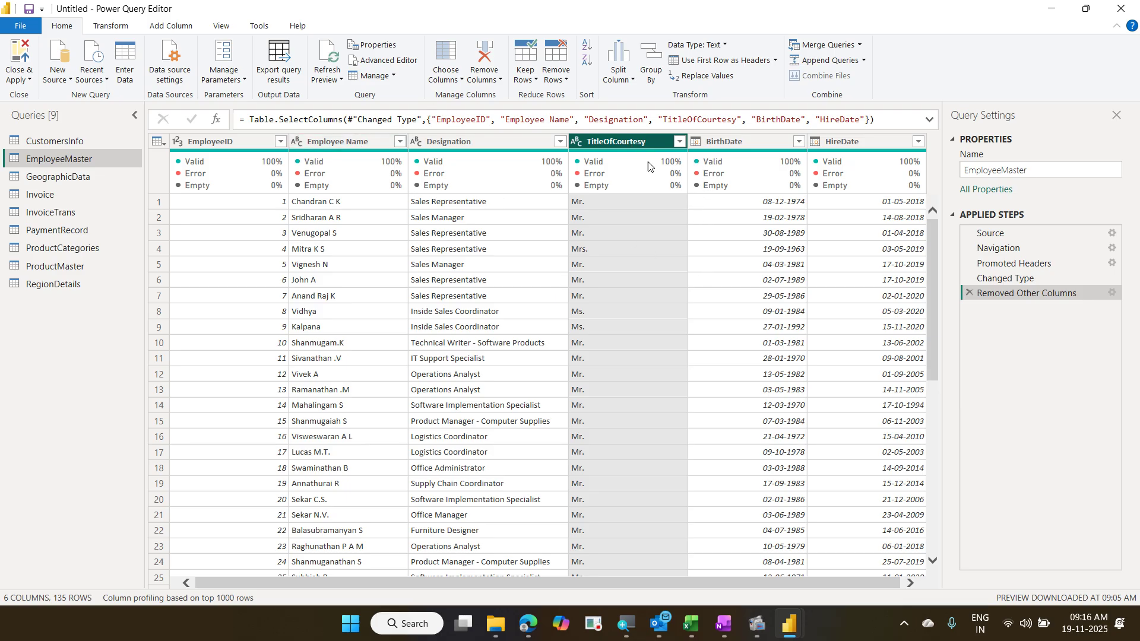
Step: Select the Employee Name column together with the already selected TitleOfCourtesy column in EmployeeMaster
left_click(354, 144, "ctrl")
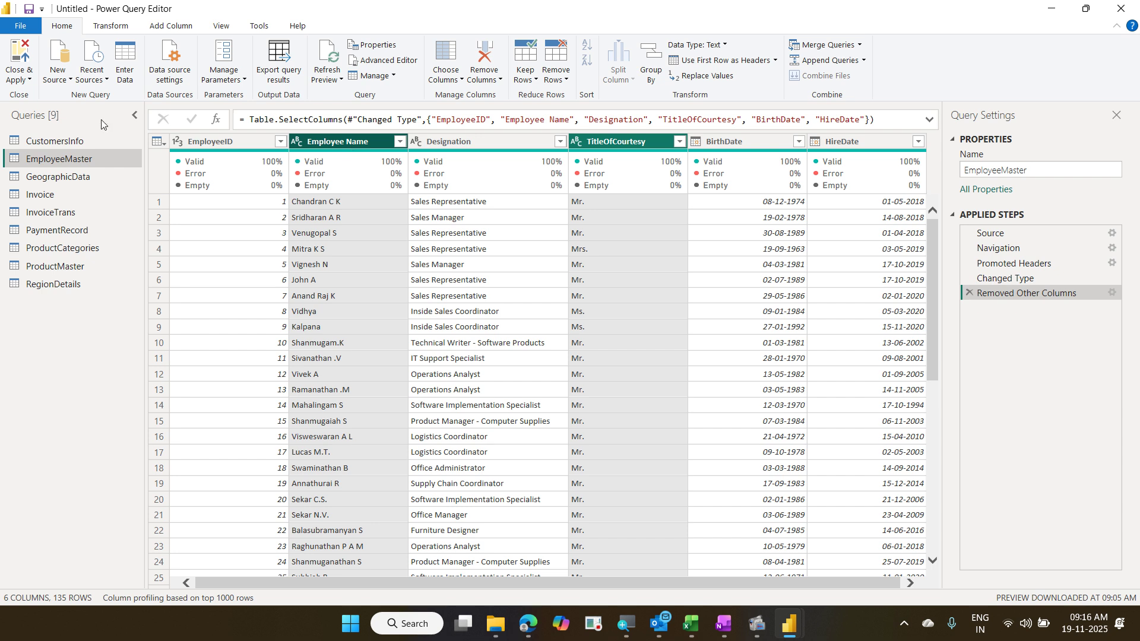
left_click(113, 27)
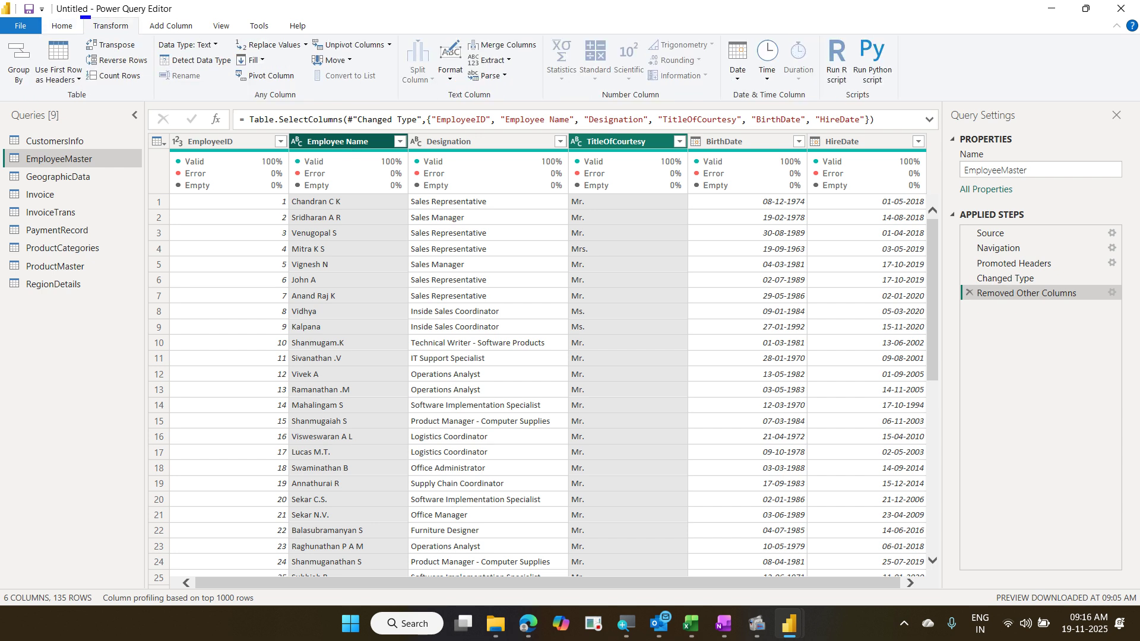
left_click_drag(81, 15, 146, 39)
left_click_drag(461, 34, 547, 60)
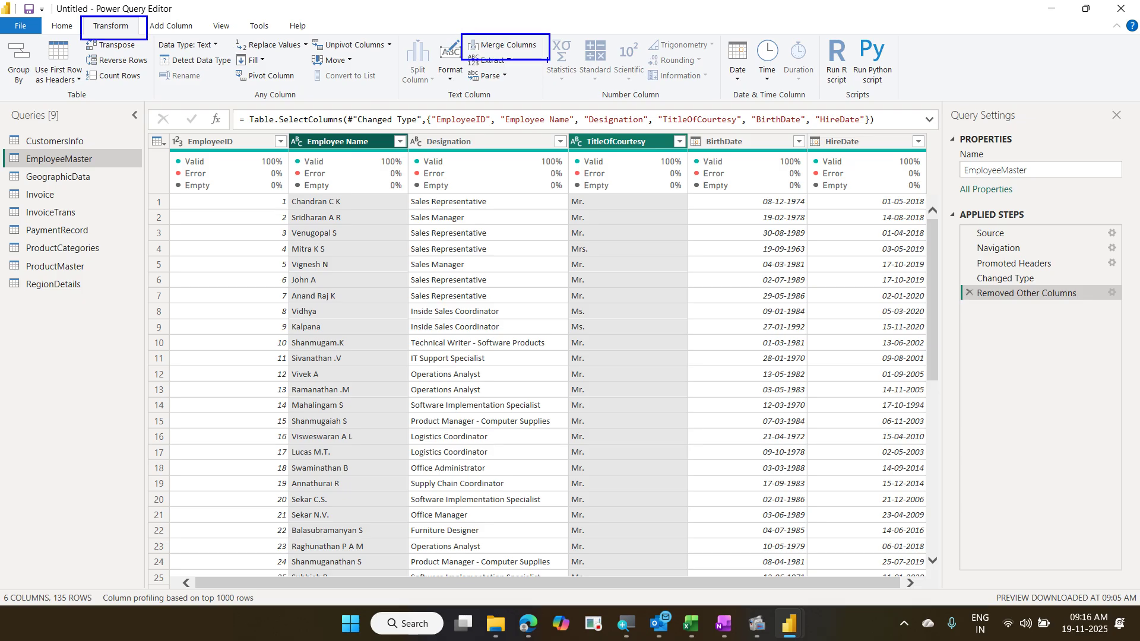
left_click_drag(457, 56, 151, 22)
key("Escape")
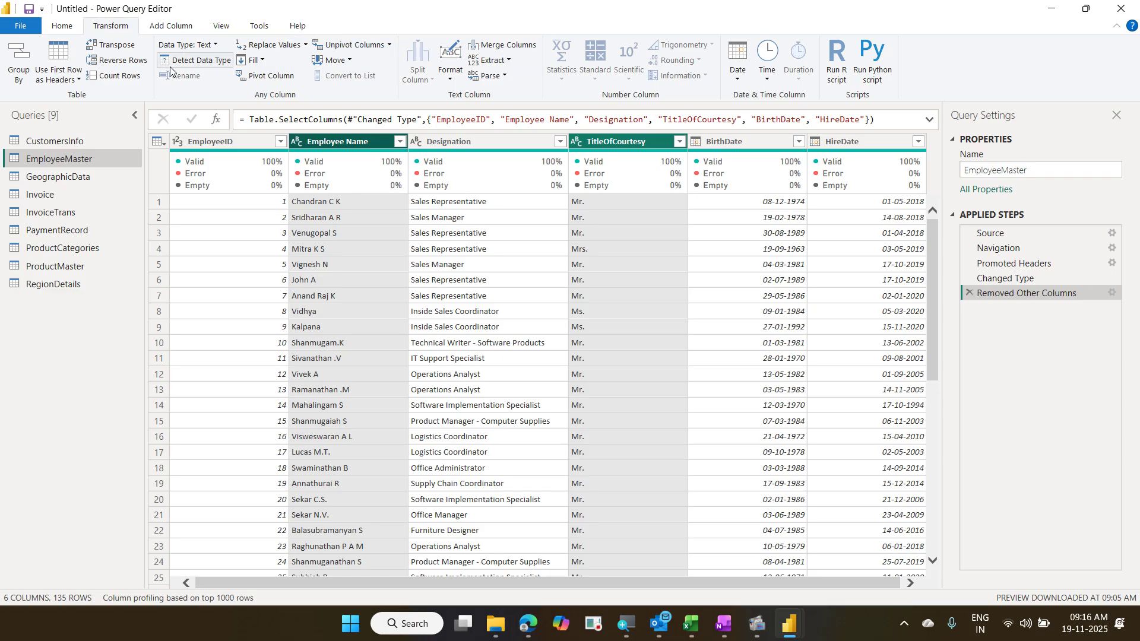
left_click(171, 27)
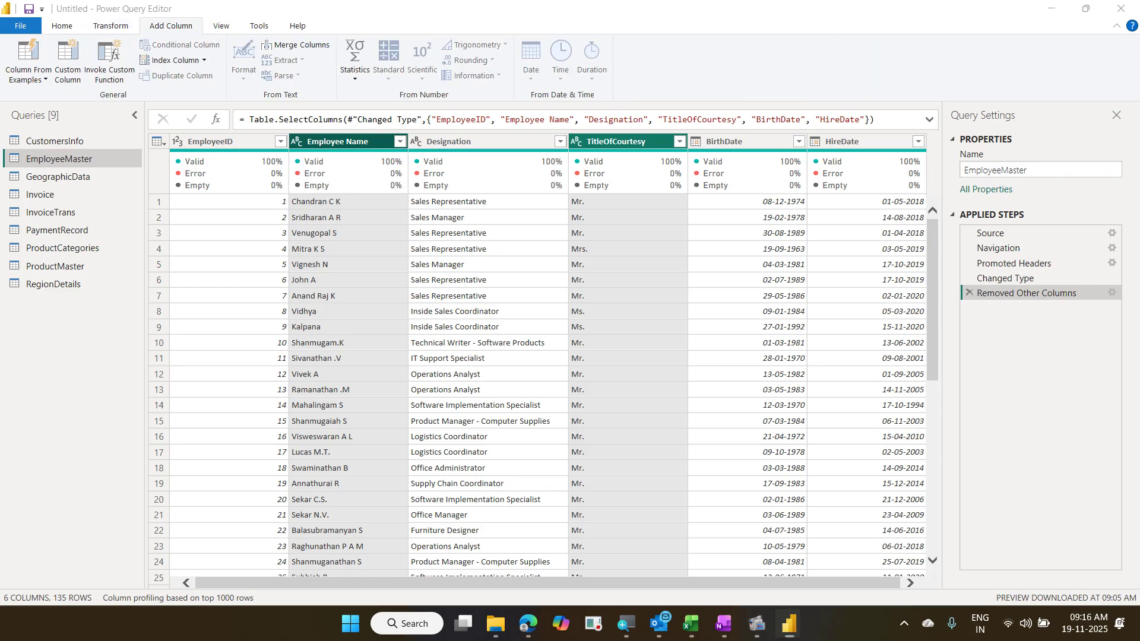
left_click_drag(138, 13, 337, 58)
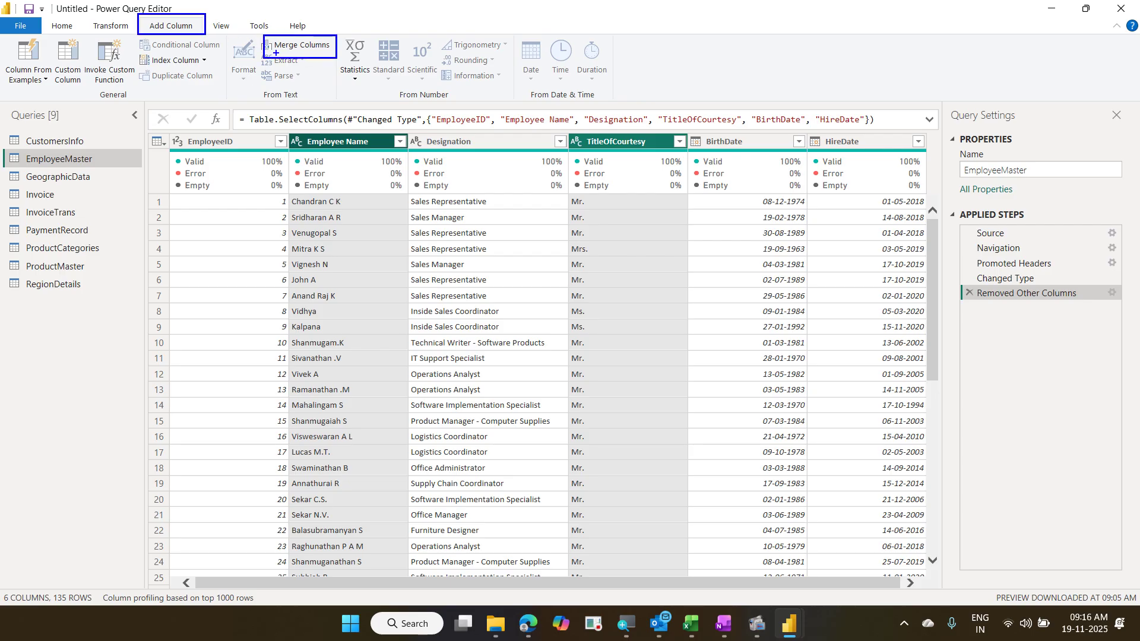
left_click_drag(265, 50, 205, 33)
key("Escape")
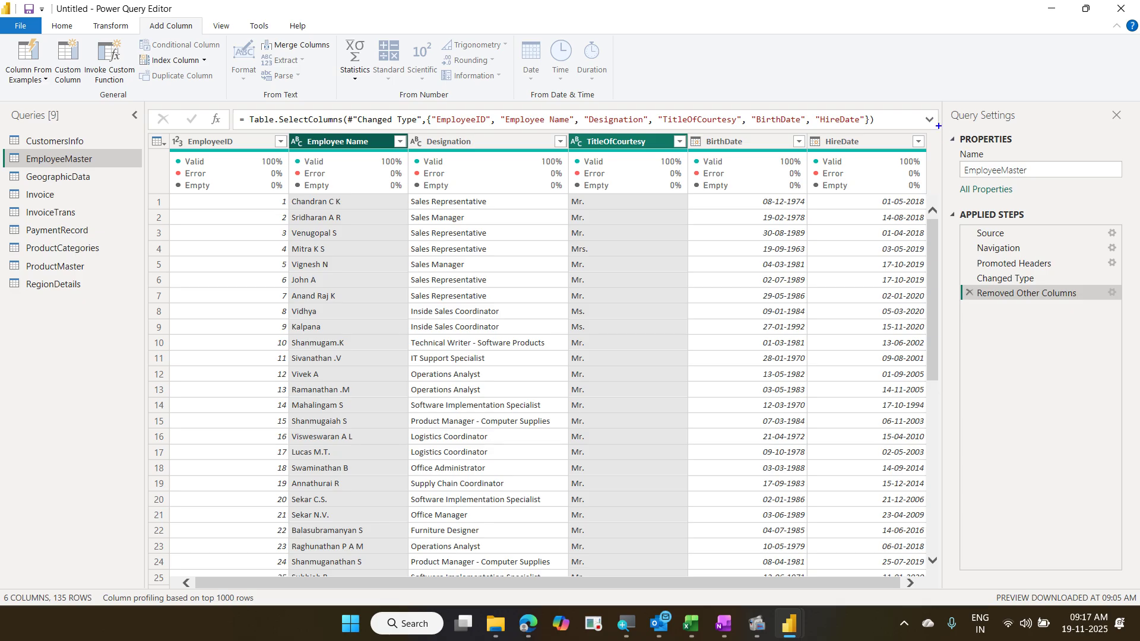
mouse_move(928, 128)
left_mouse_down()
mouse_move(989, 335)
mouse_move(999, 558)
left_mouse_up()
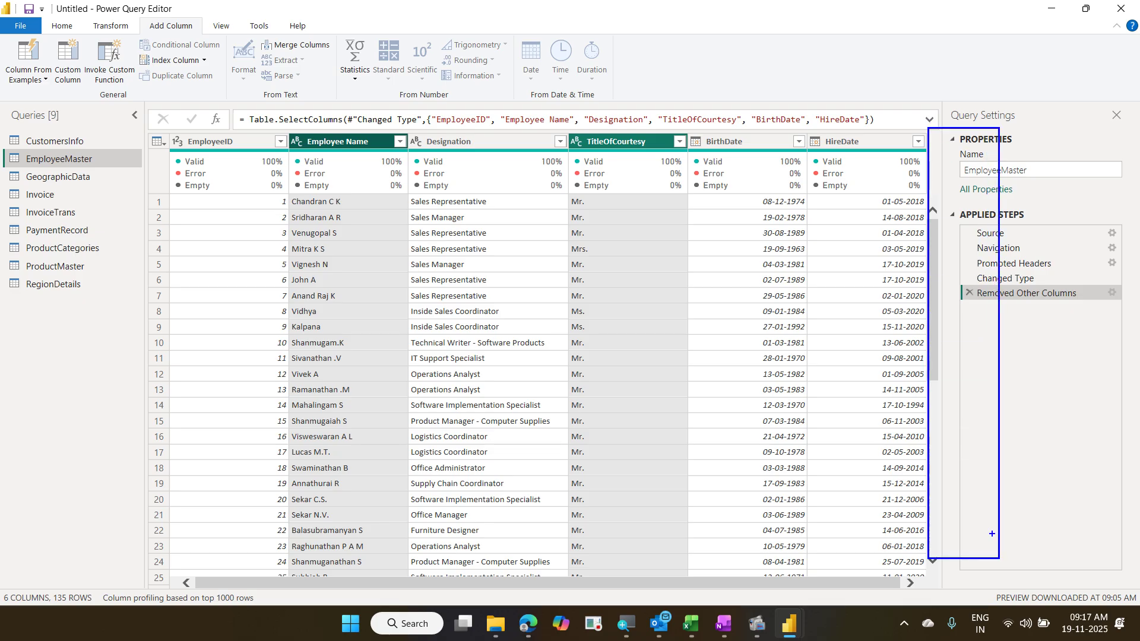
mouse_move(358, 137)
left_mouse_down()
mouse_move(588, 103)
mouse_move(654, 73)
mouse_move(919, 161)
left_mouse_up()
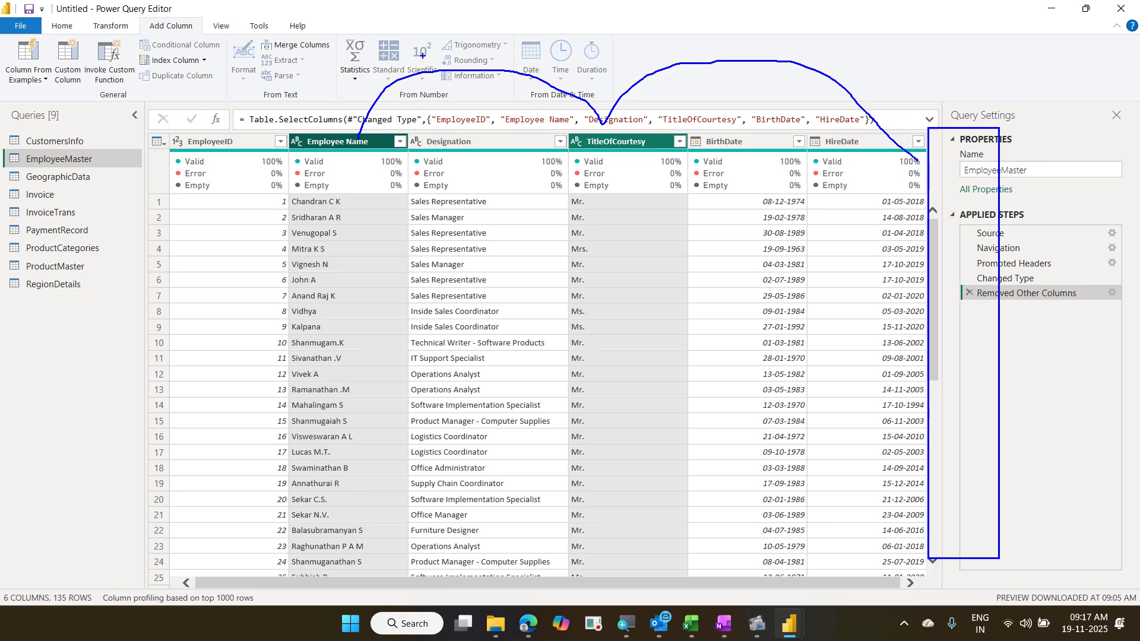
left_click_drag(149, 19, 195, 41)
left_click_drag(91, 19, 143, 38)
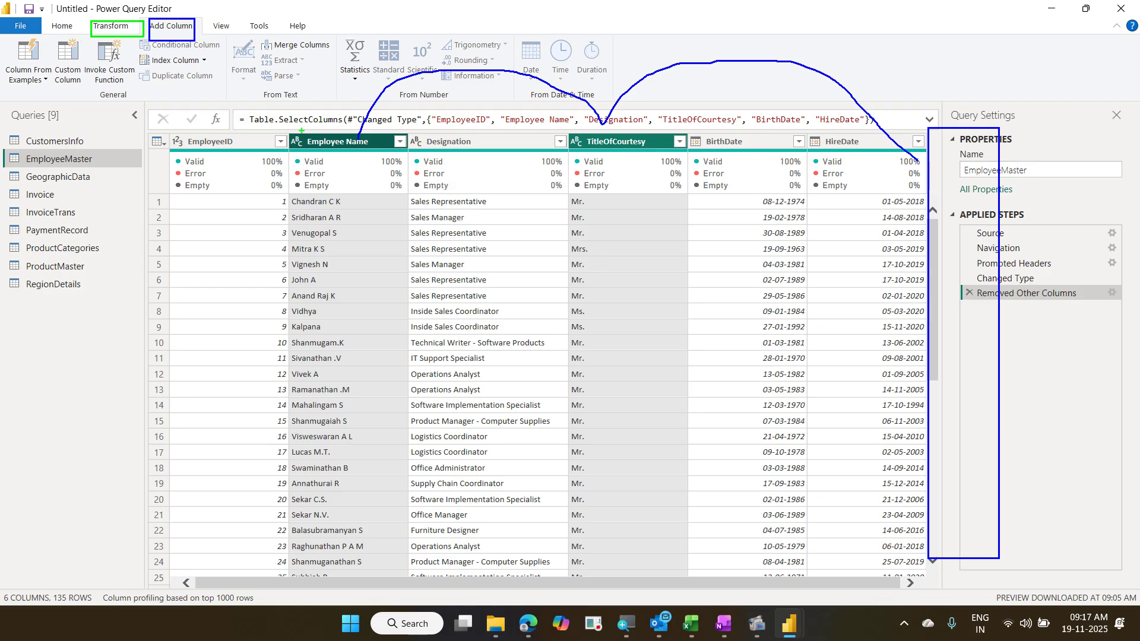
left_click_drag(334, 159, 619, 159)
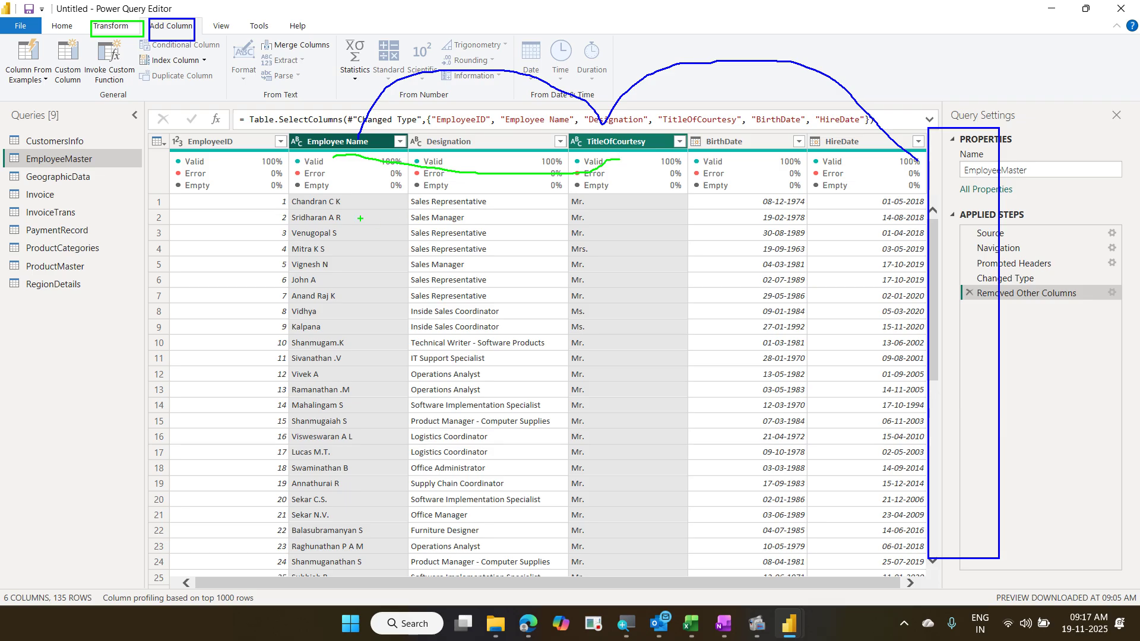
mouse_move(339, 212)
left_mouse_down()
mouse_move(469, 285)
mouse_move(615, 419)
mouse_move(614, 448)
left_mouse_up()
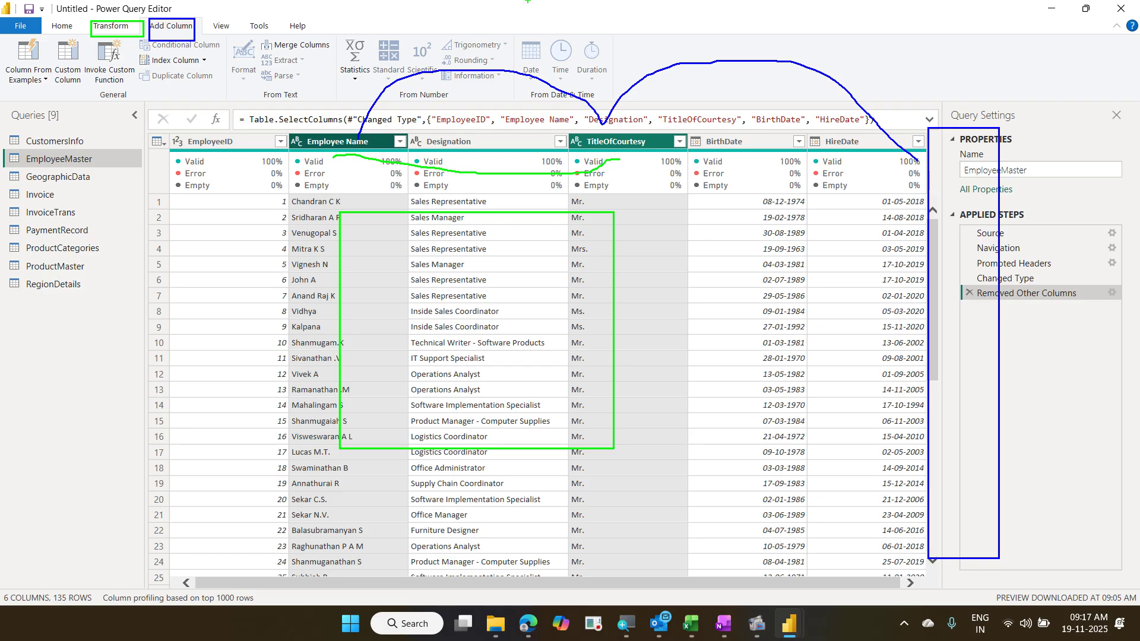
key("Escape")
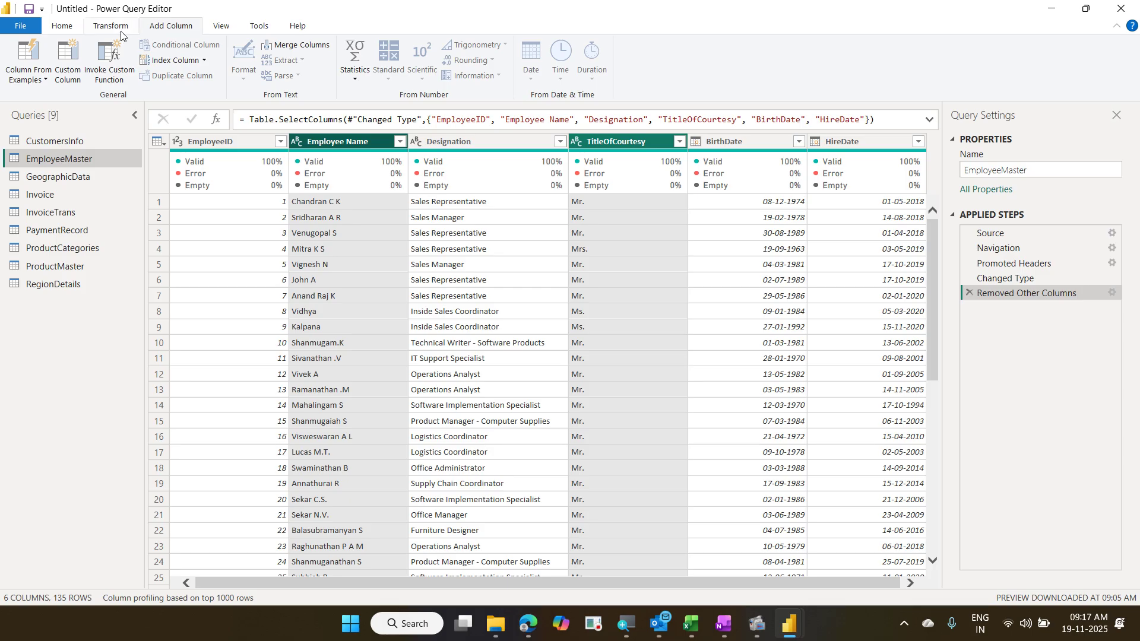
left_click(111, 27)
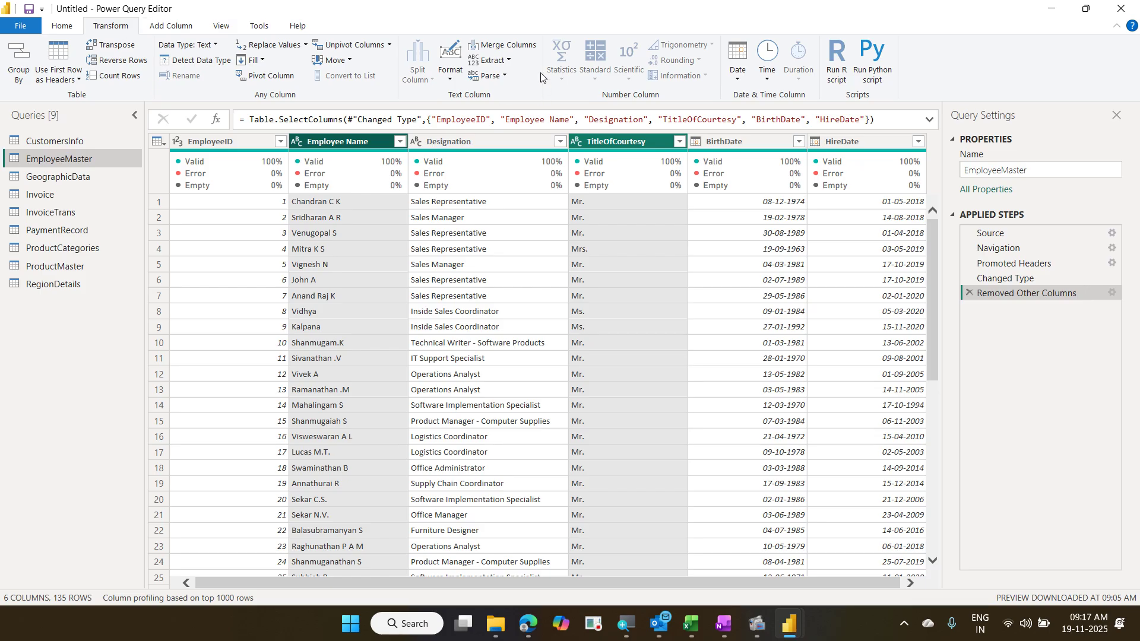
key("ctrl+2")
left_click_drag(87, 17, 139, 38)
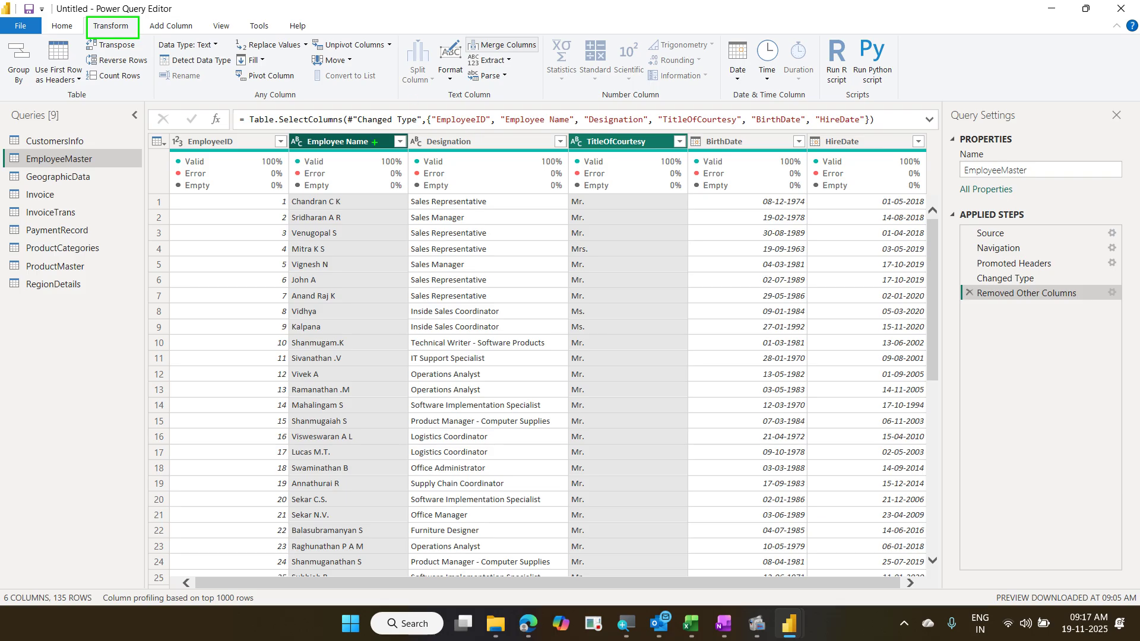
mouse_move(353, 145)
left_mouse_down()
mouse_move(609, 155)
mouse_move(757, 88)
mouse_move(973, 201)
mouse_move(1022, 465)
left_mouse_up()
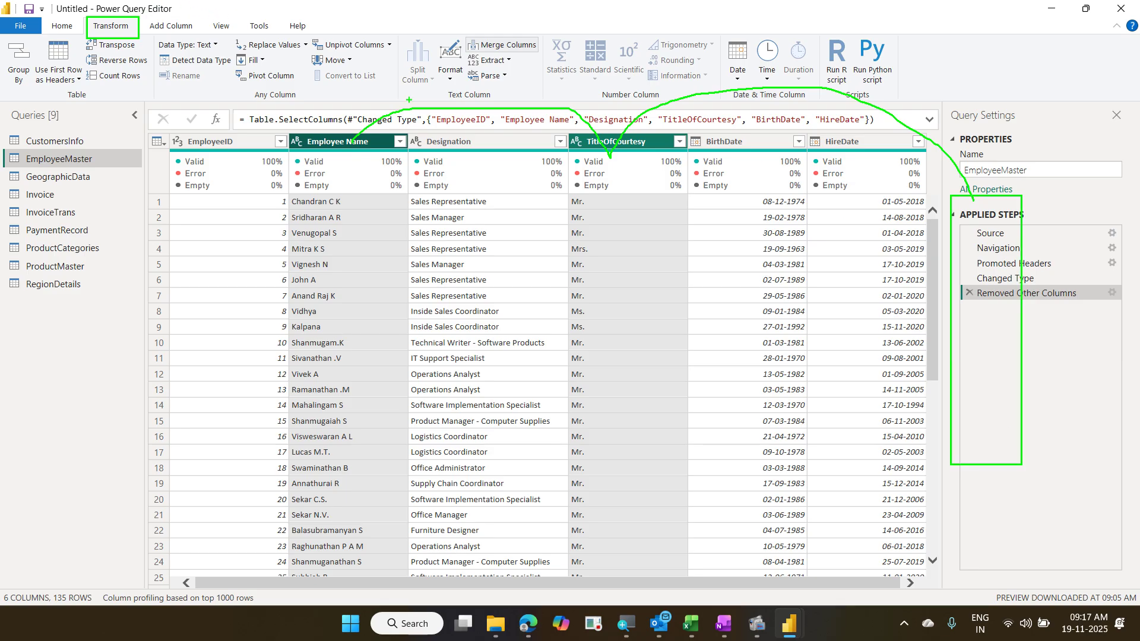
key("Escape")
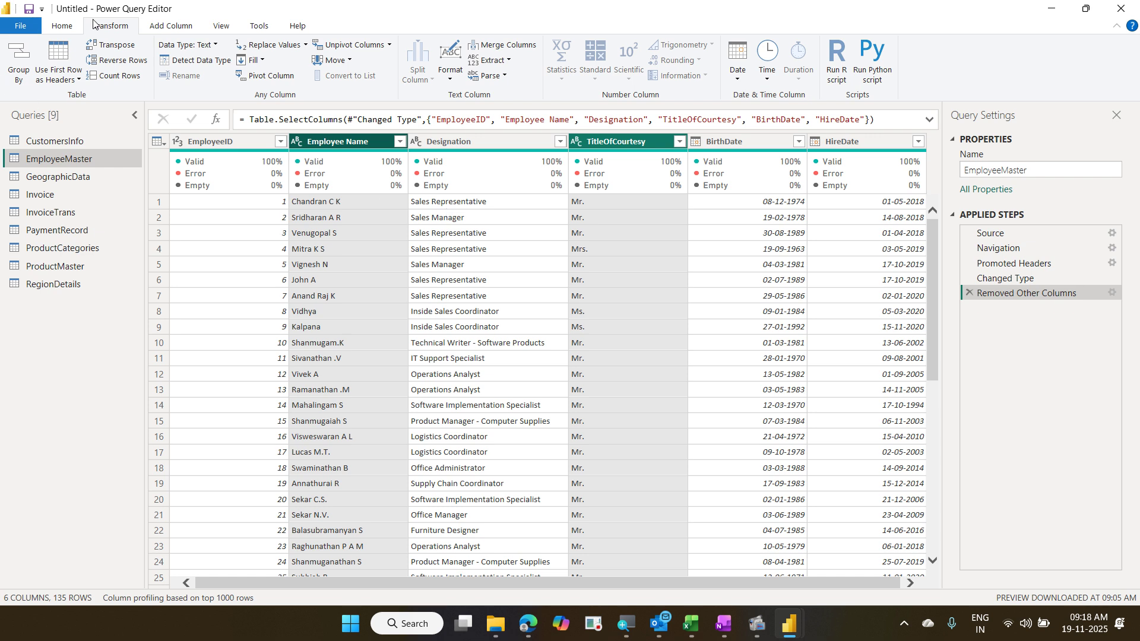
Step: Start an in-place Merge Columns on the selected TitleOfCourtesy and Employee Name columns, with Space as the separator
left_click(498, 47)
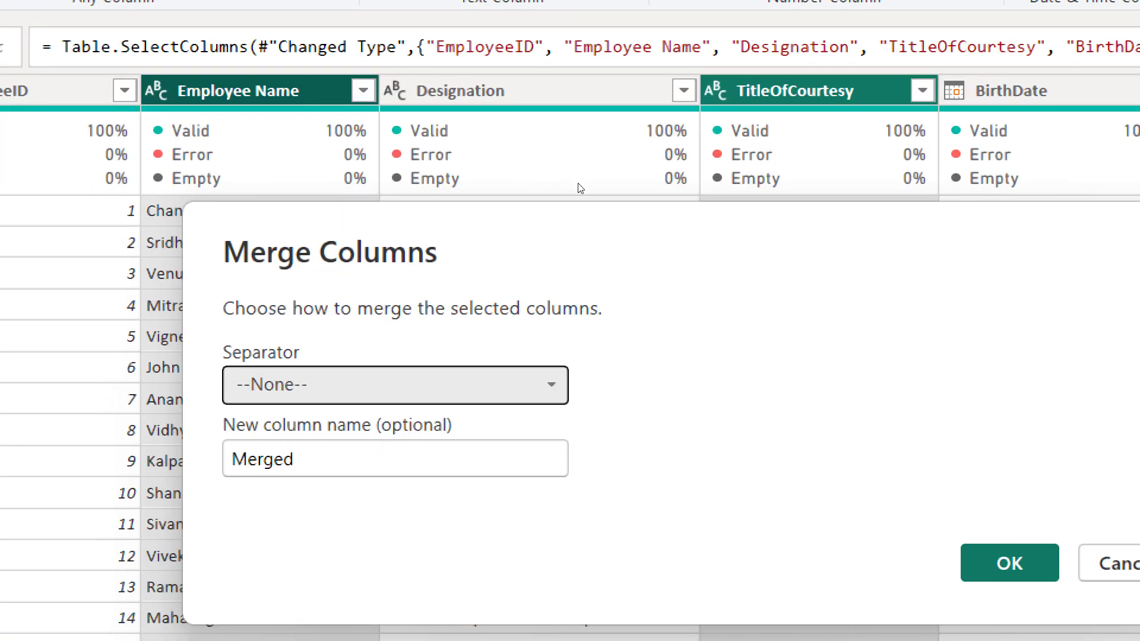
key("alt+Down")
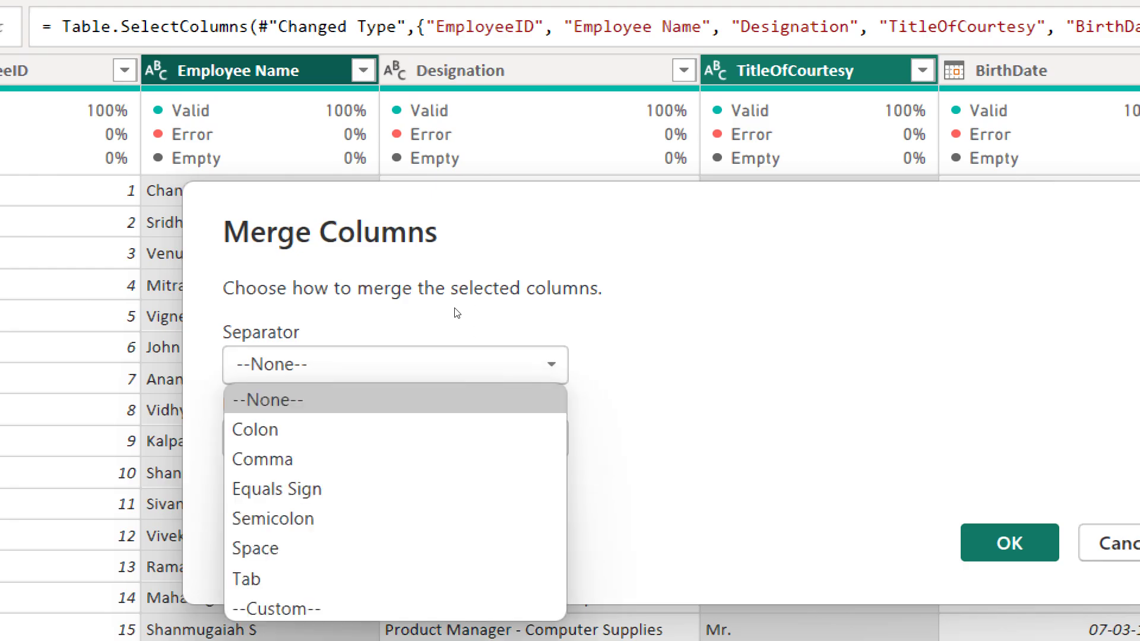
key("Down")
key("Down")
key("Down")
key("Down")
key("Down")
key("Return")
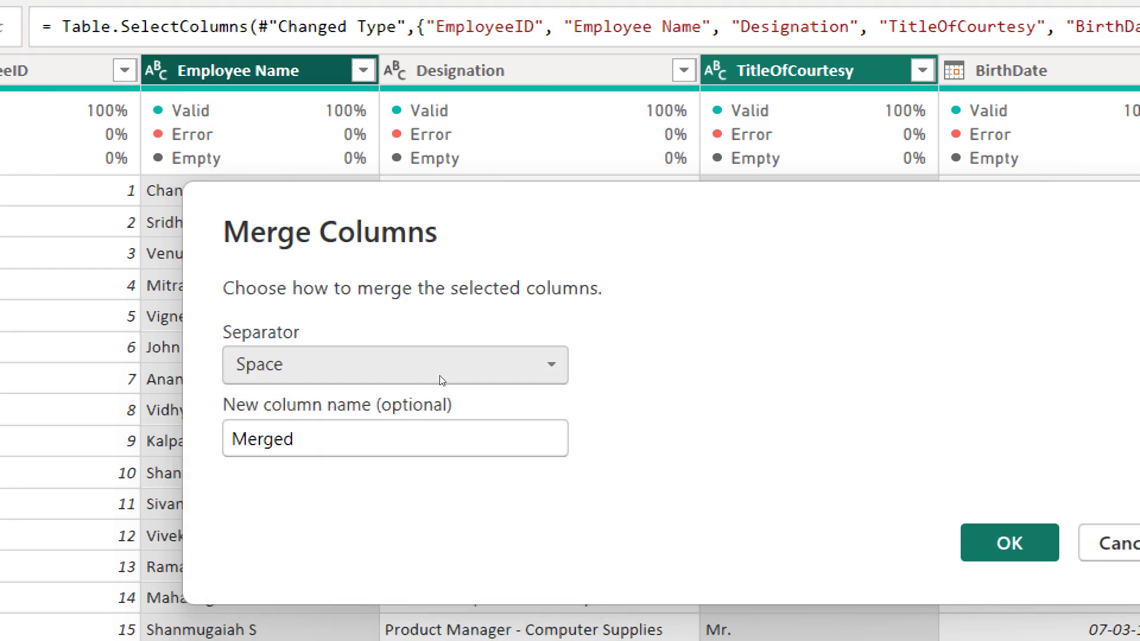
Step: Name the merged column "Emp Name with Title", apply the merge and select the resulting column
key("Tab")
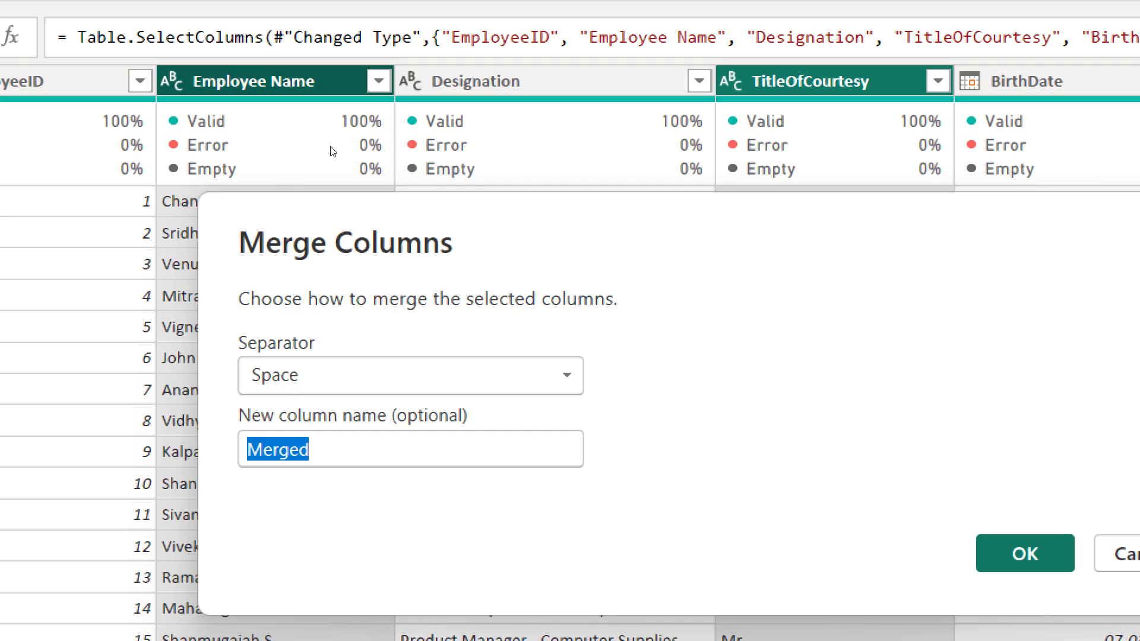
type("Emp ")
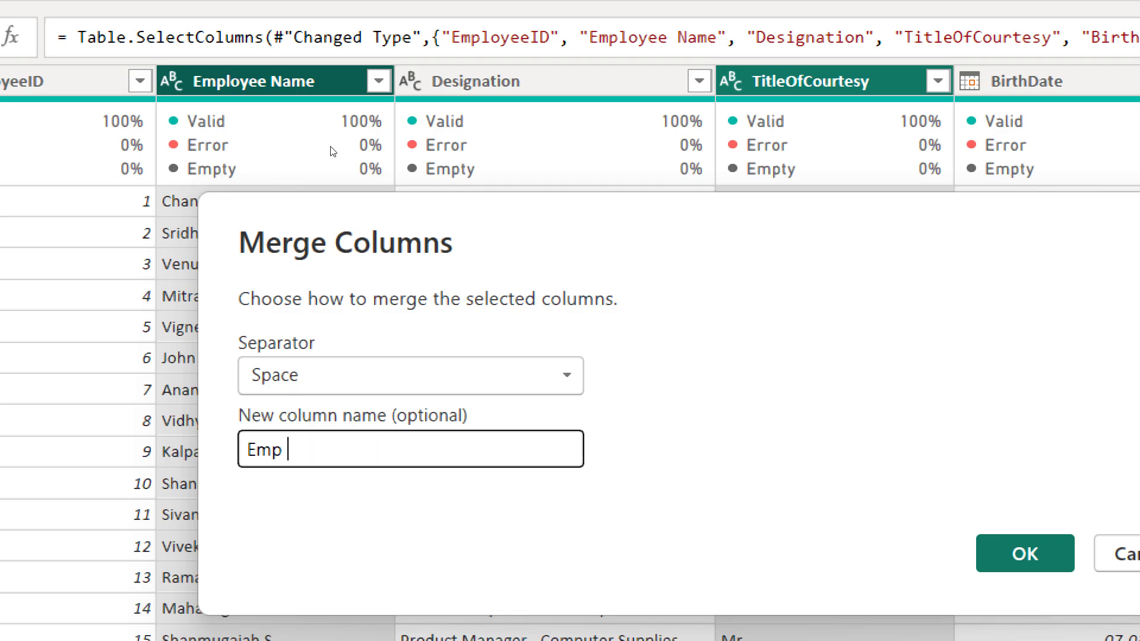
type("Name")
type("with Tit")
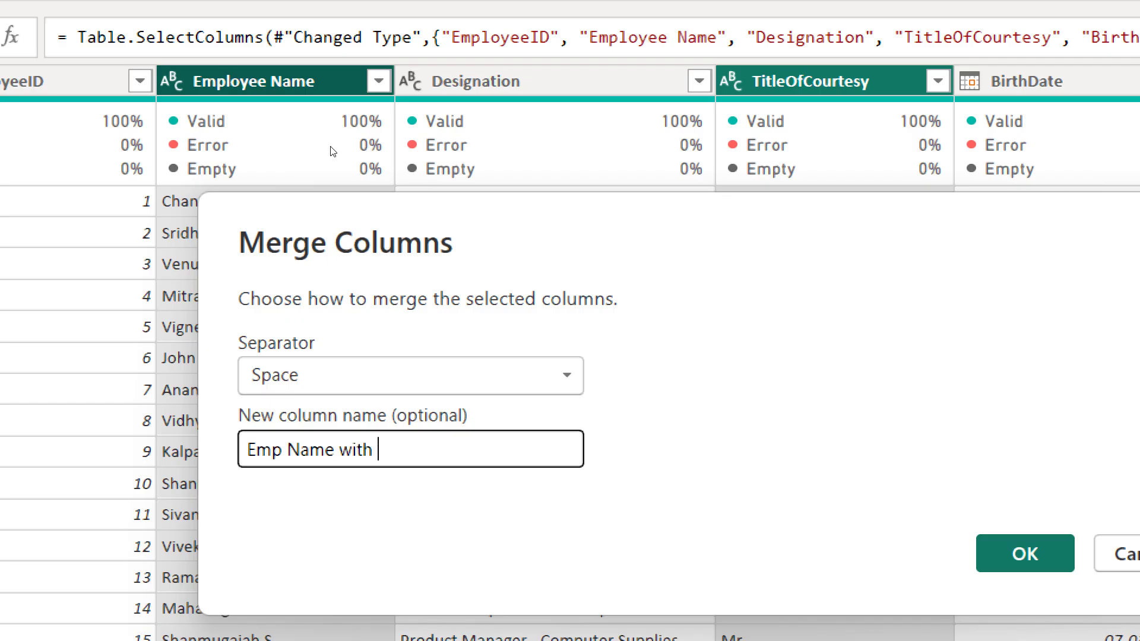
type("le")
key("Return")
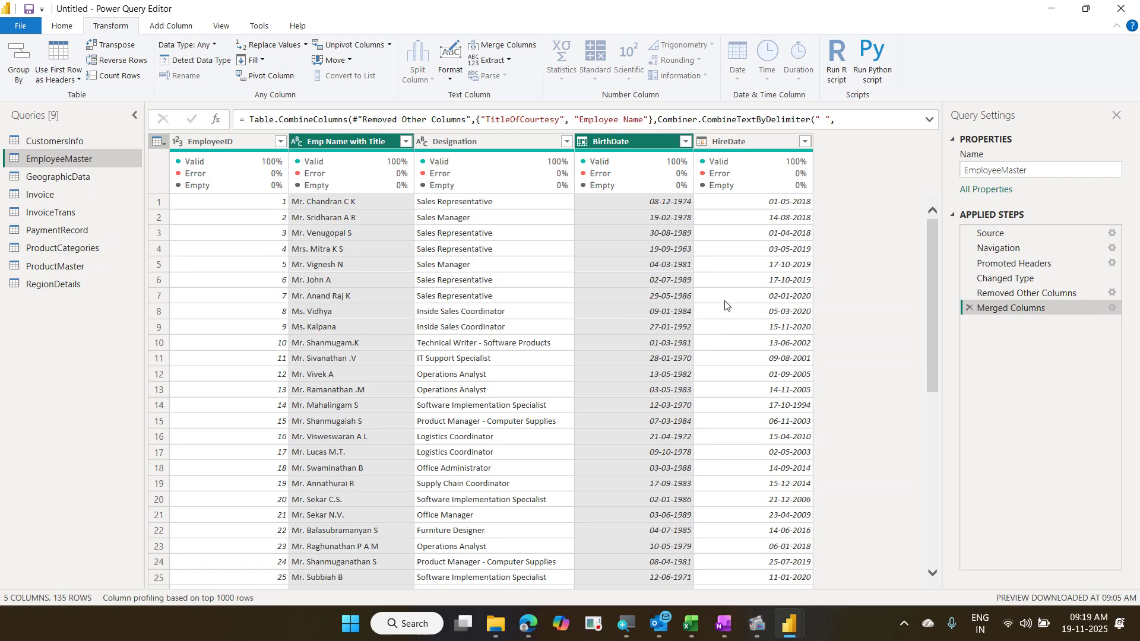
left_click(368, 141)
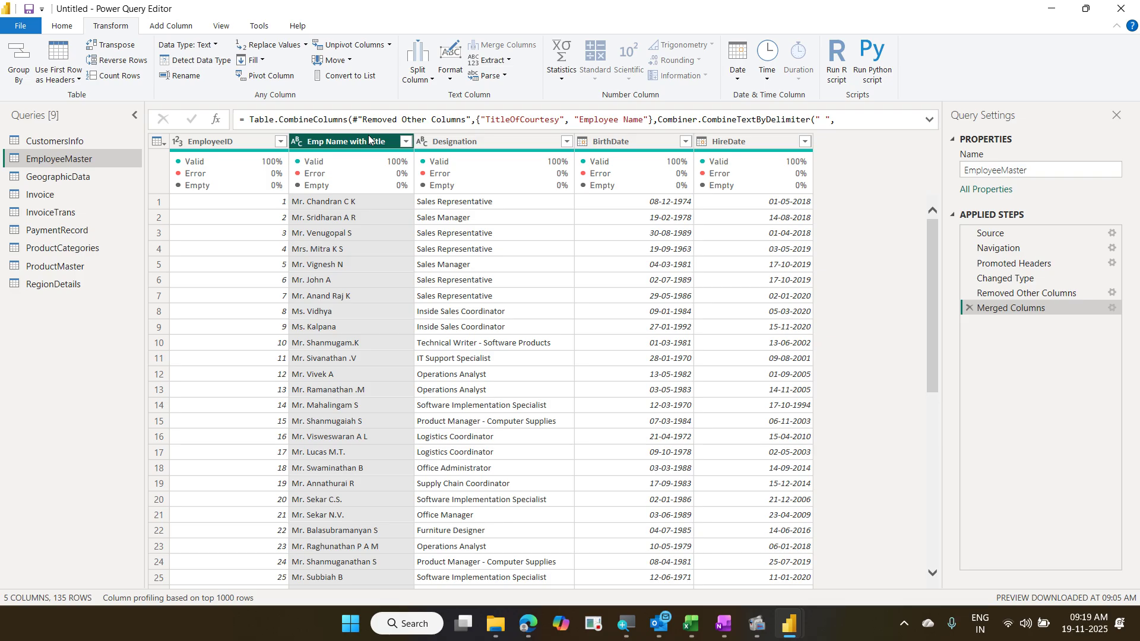
Step: Review the column quality, headings and types of the remaining queries from GeographicData through RegionDetails, including all ProductMaster columns
left_click(79, 186)
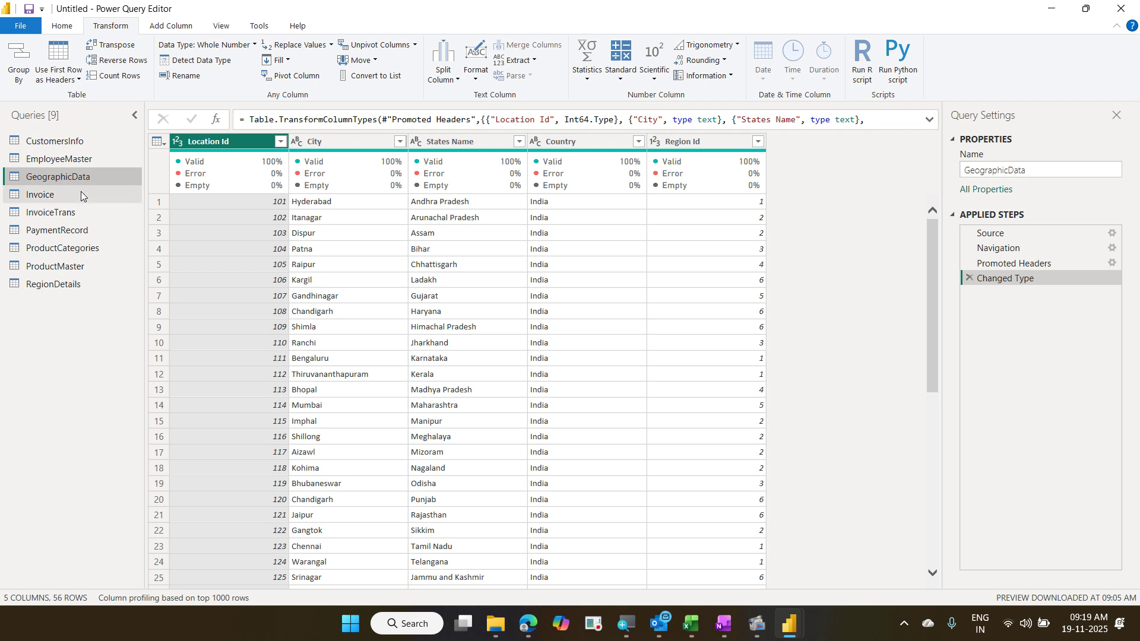
left_click(81, 192)
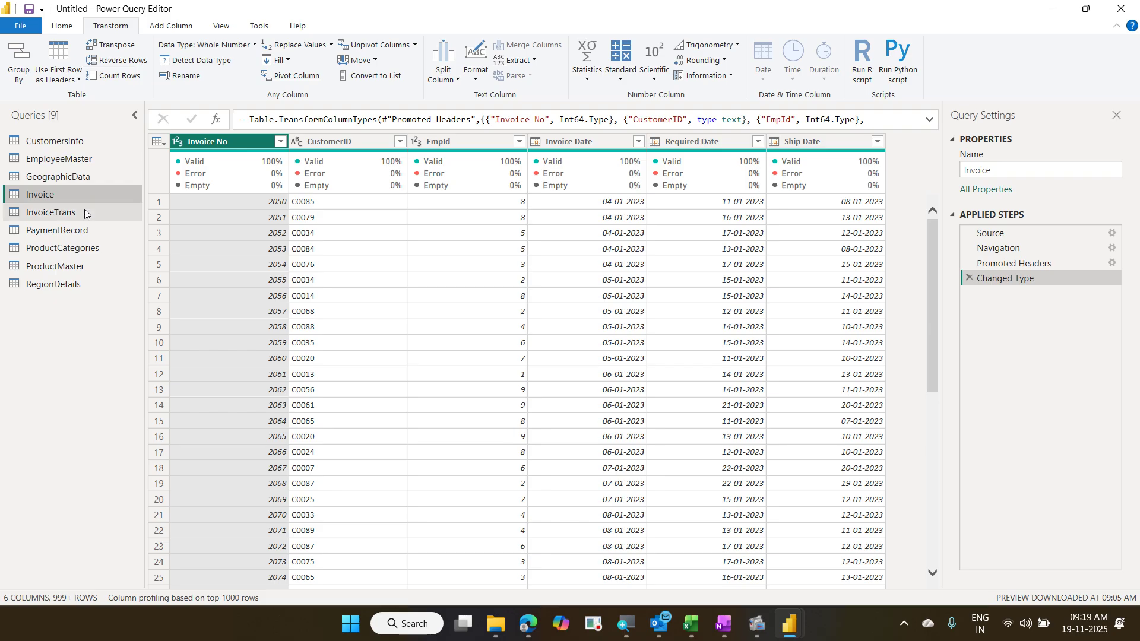
left_click(84, 209)
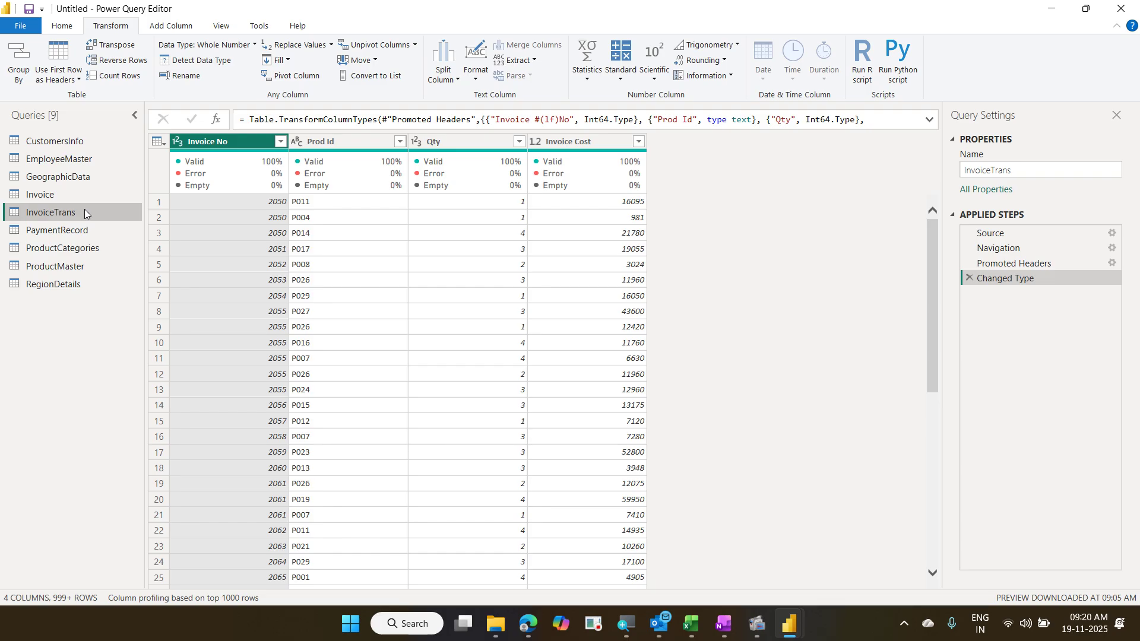
left_click(85, 227)
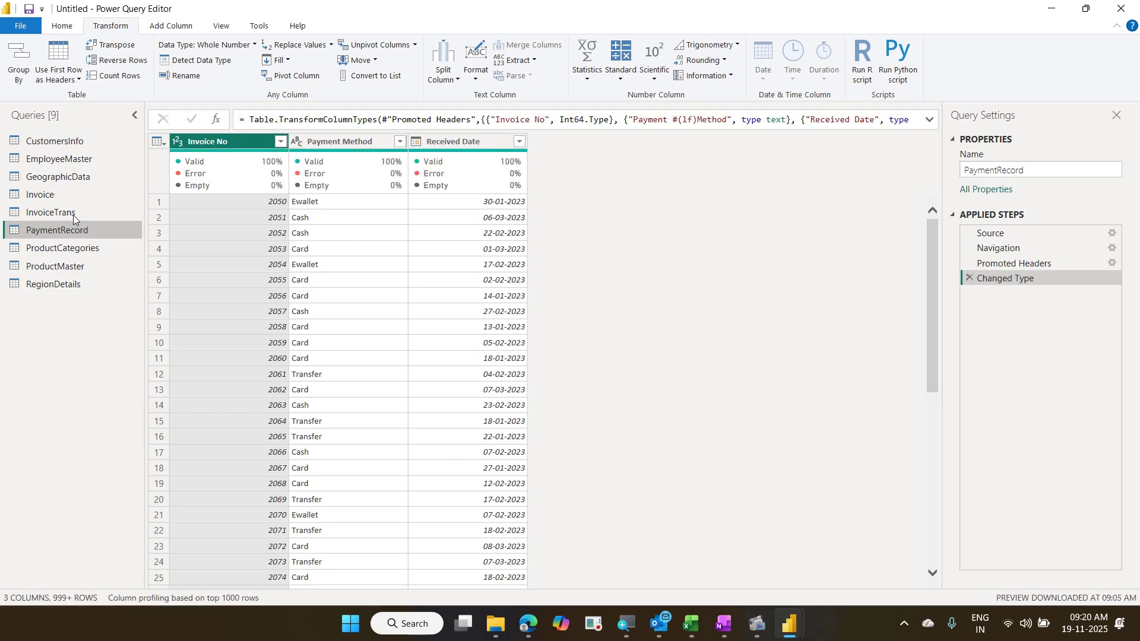
left_click(82, 252)
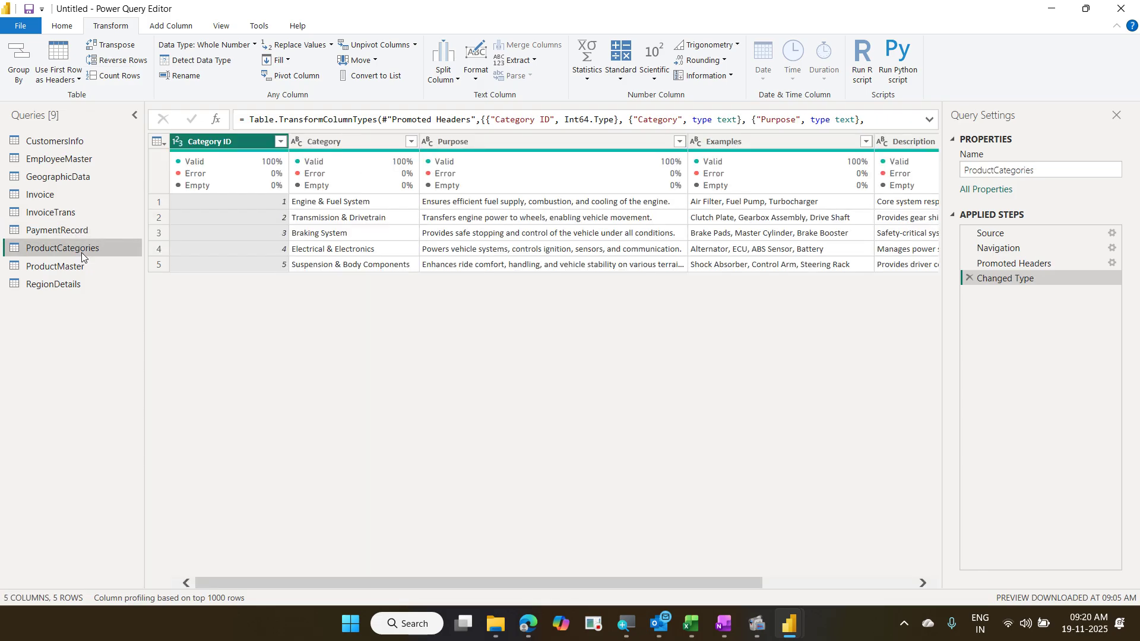
left_click(78, 269)
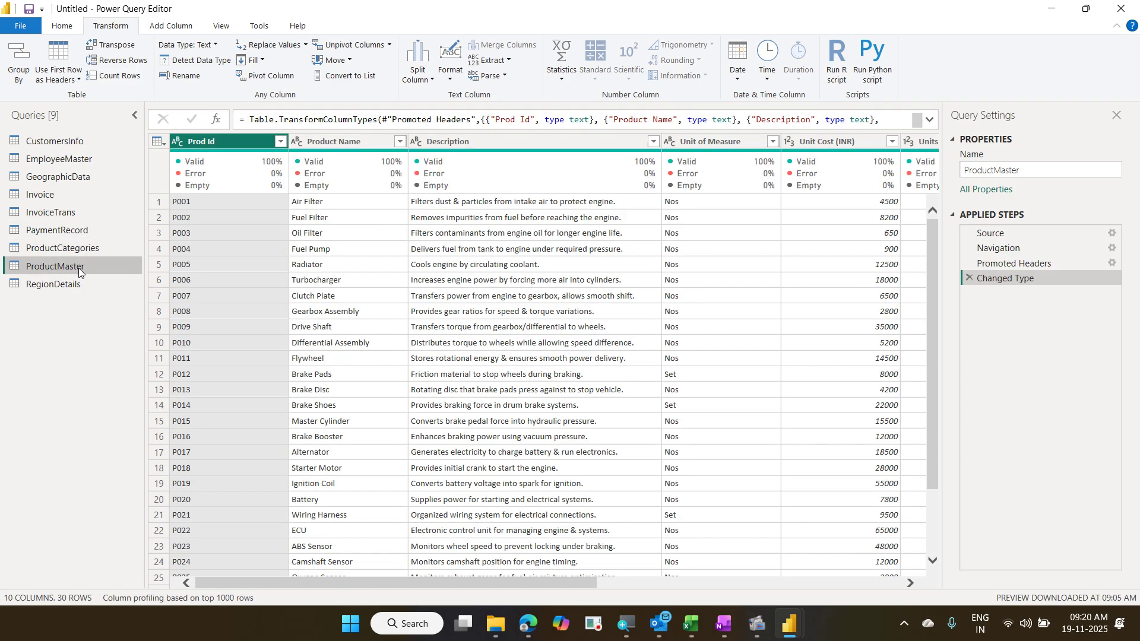
left_click(476, 576)
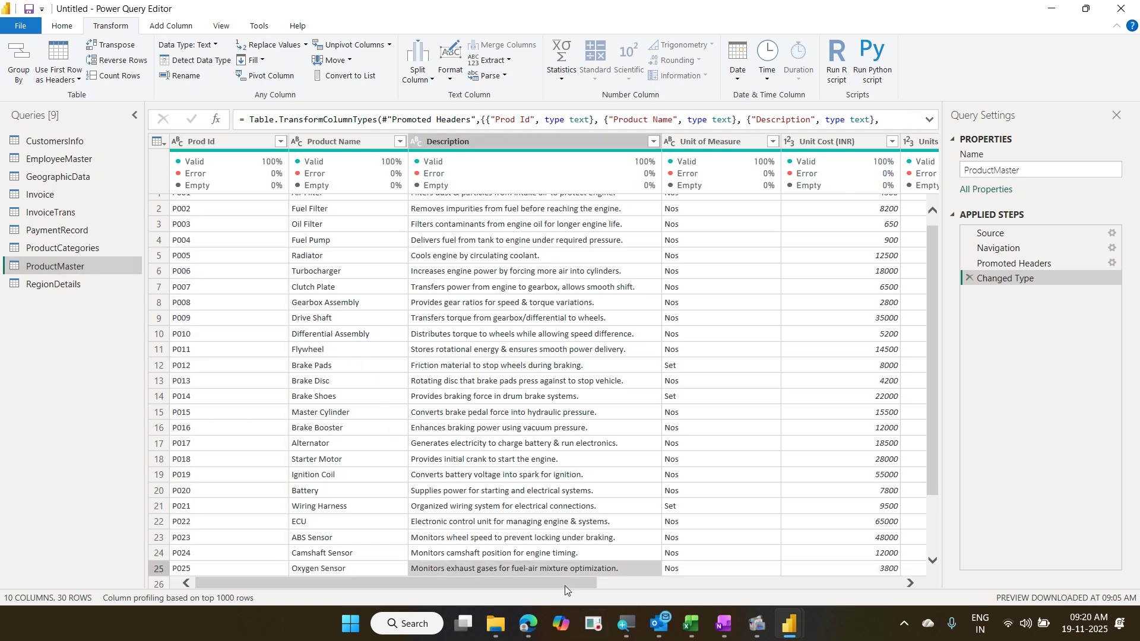
left_click_drag(565, 586, 911, 596)
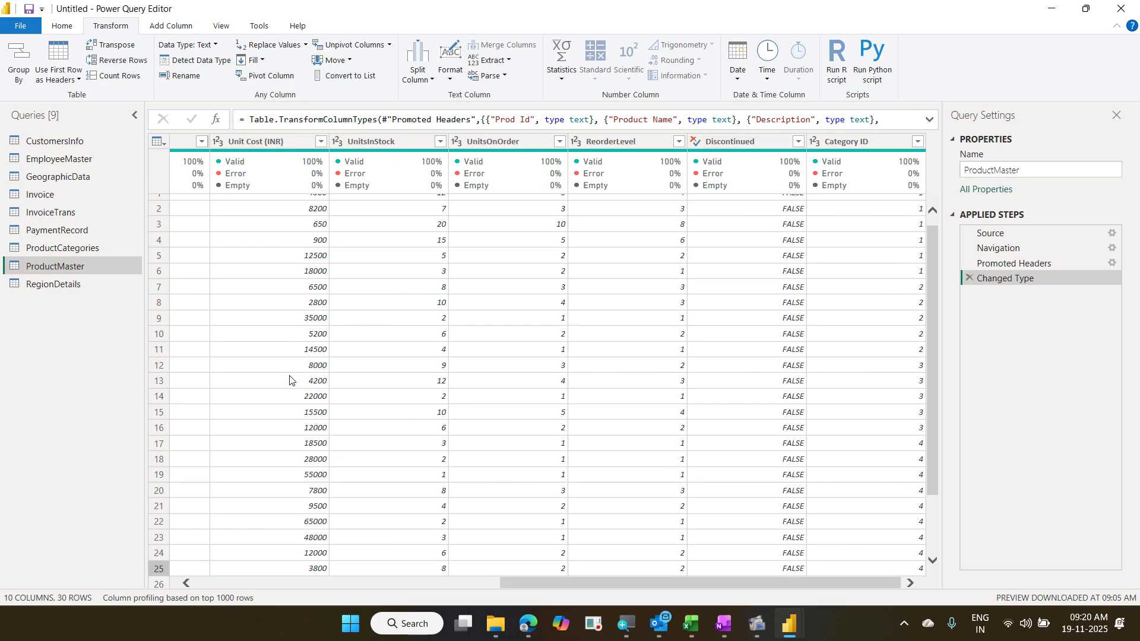
left_click(102, 290)
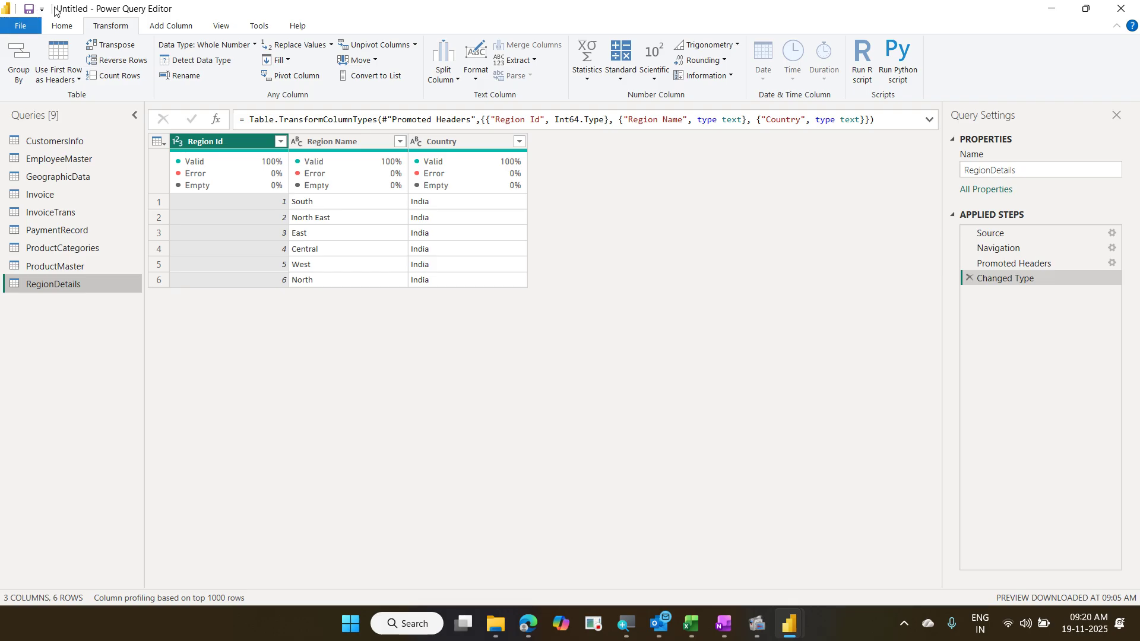
Step: Close the query editor and apply all pending query changes, loading the nine tables into the report
left_click(64, 25)
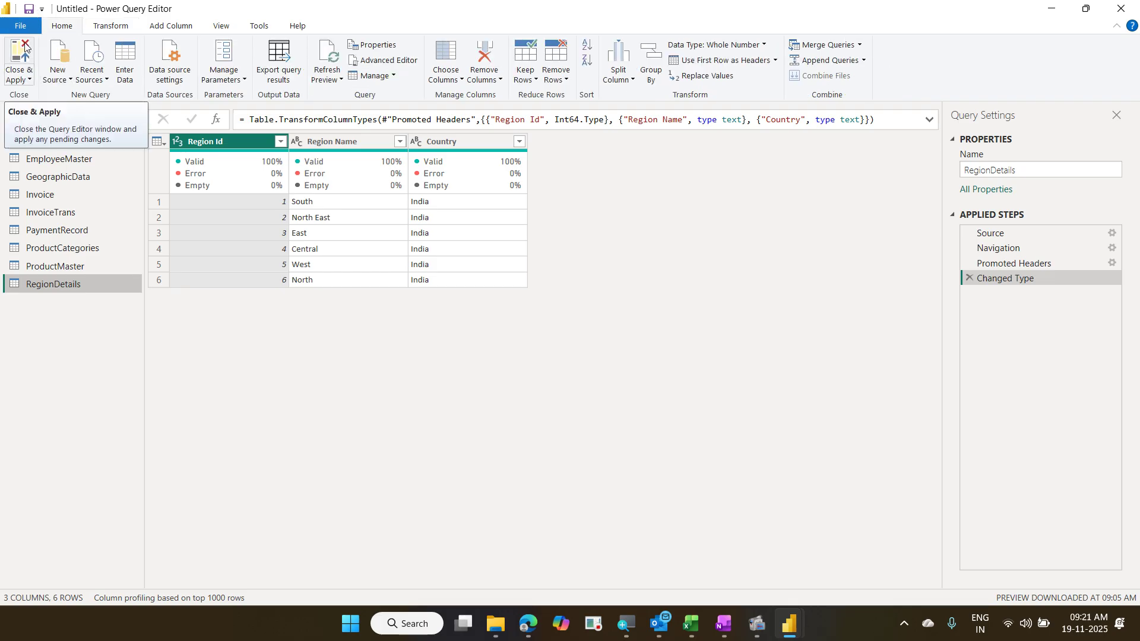
left_click(28, 79)
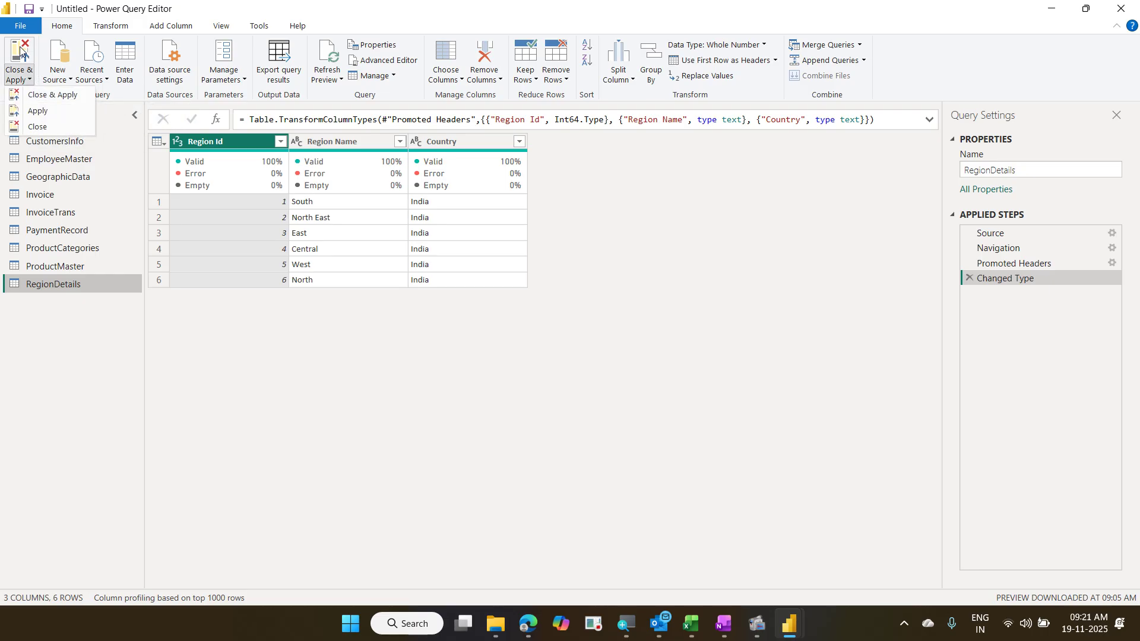
left_click(20, 47)
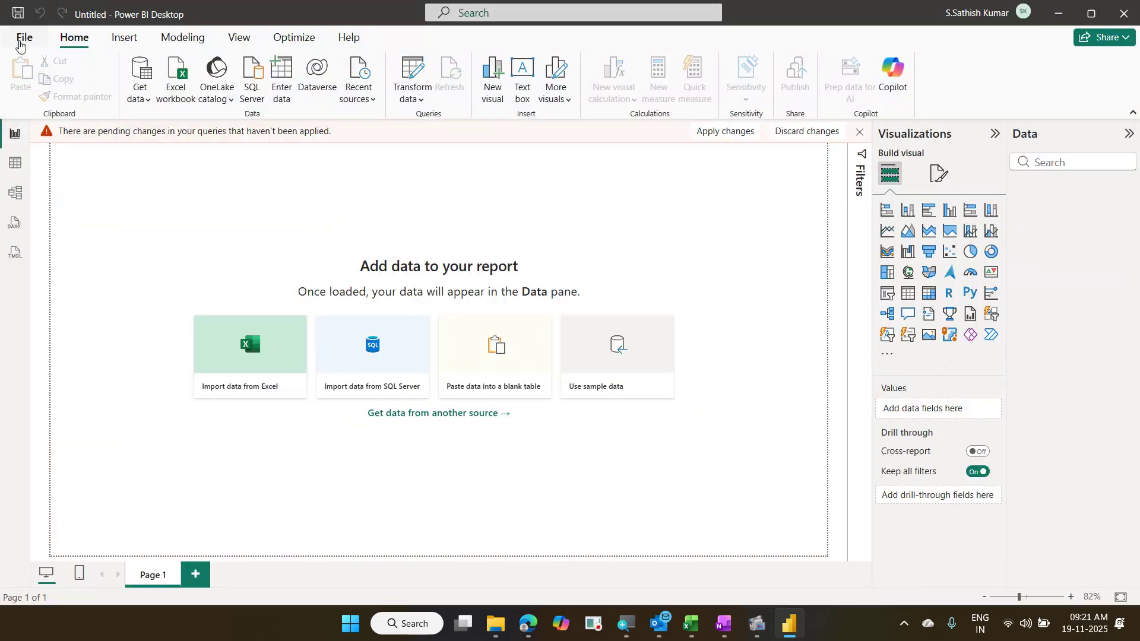
left_click(754, 145)
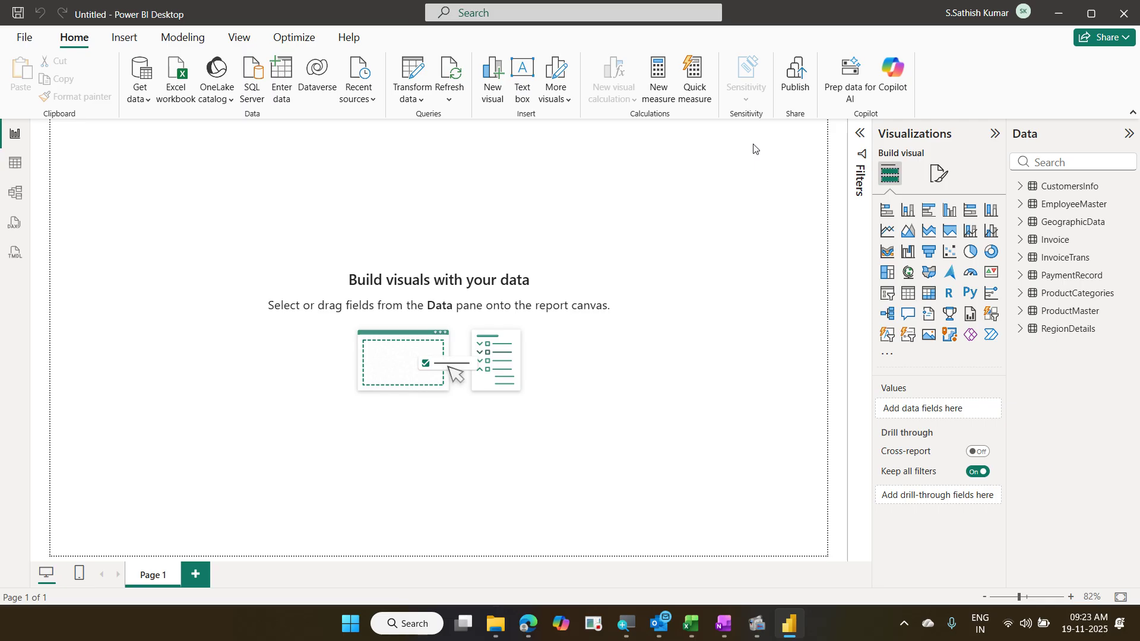
Step: Inspect the fields of the loaded CustomersInfo table, collapse it and expand the InvoiceTrans table
left_click(1030, 192)
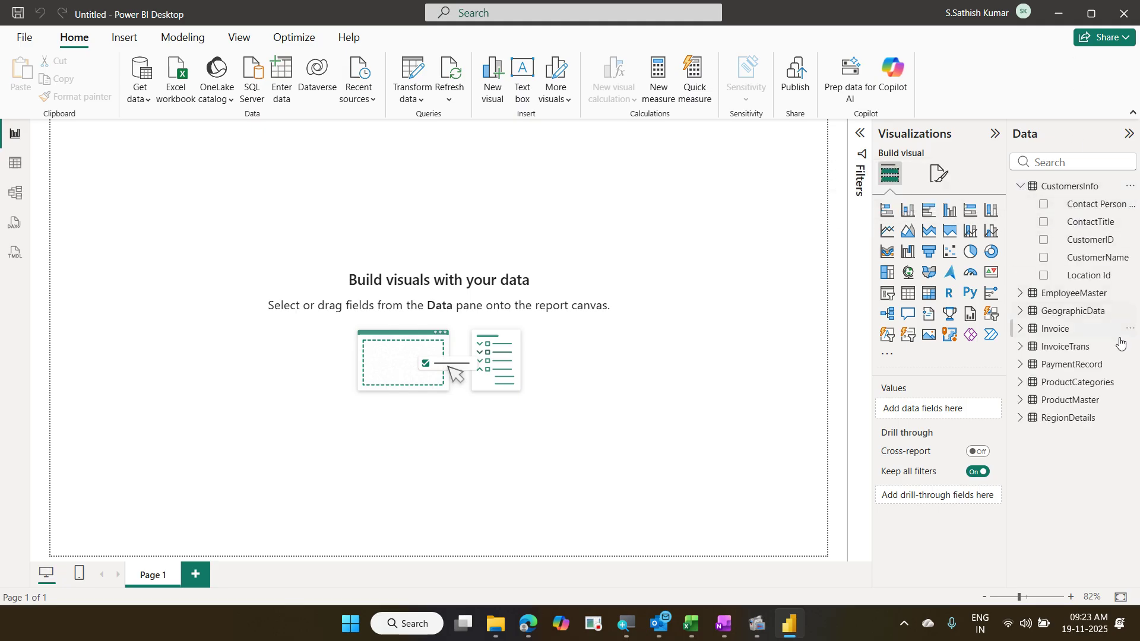
left_click(1024, 194)
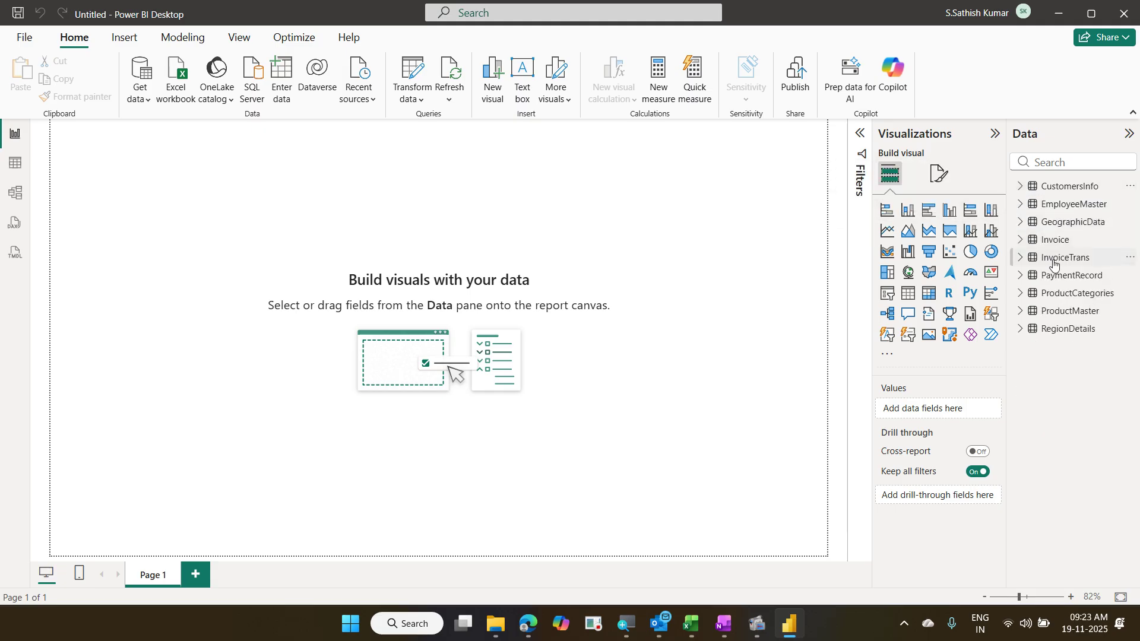
left_click(1020, 259)
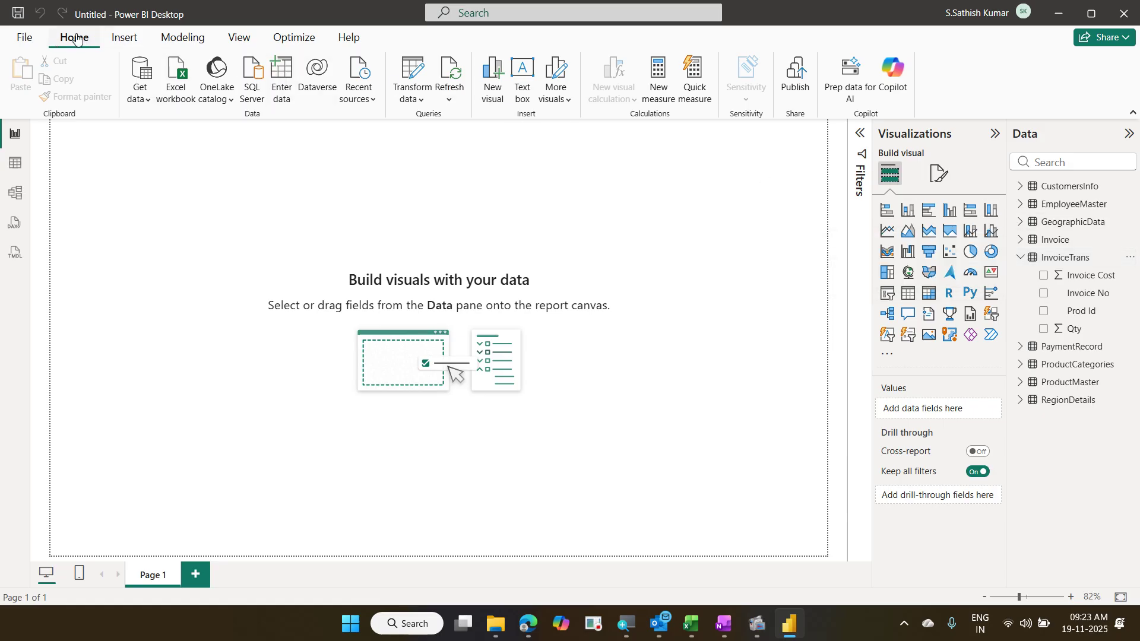
Step: Reopen the Power Query Editor through Transform data, view the InvoiceTrans query and return to the report with Close & Apply
left_click(414, 74)
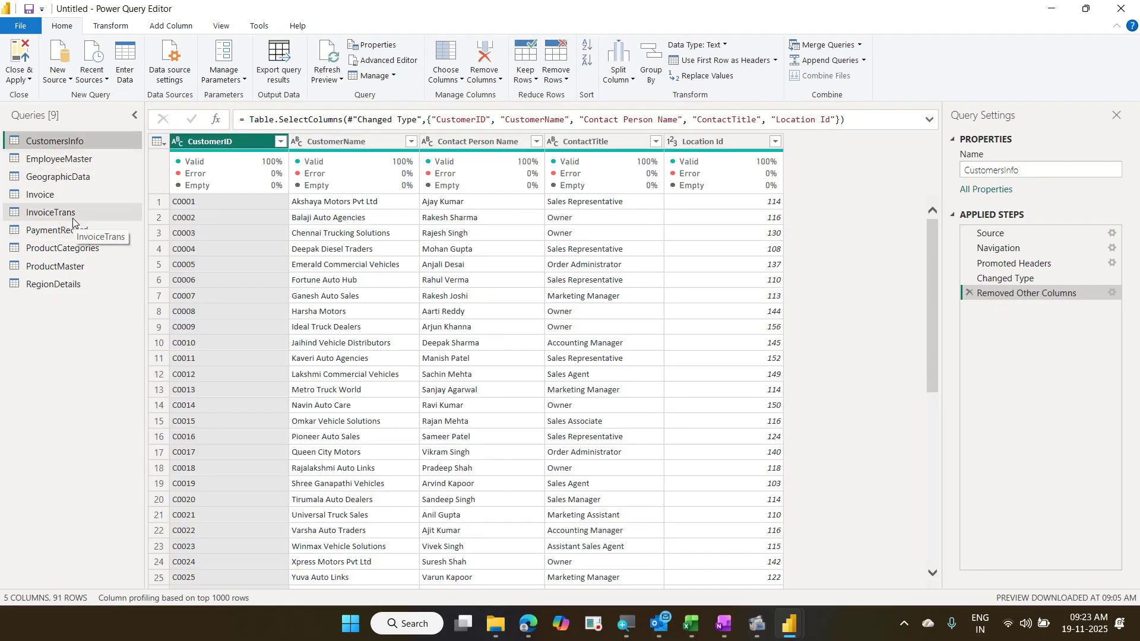
left_click(72, 219)
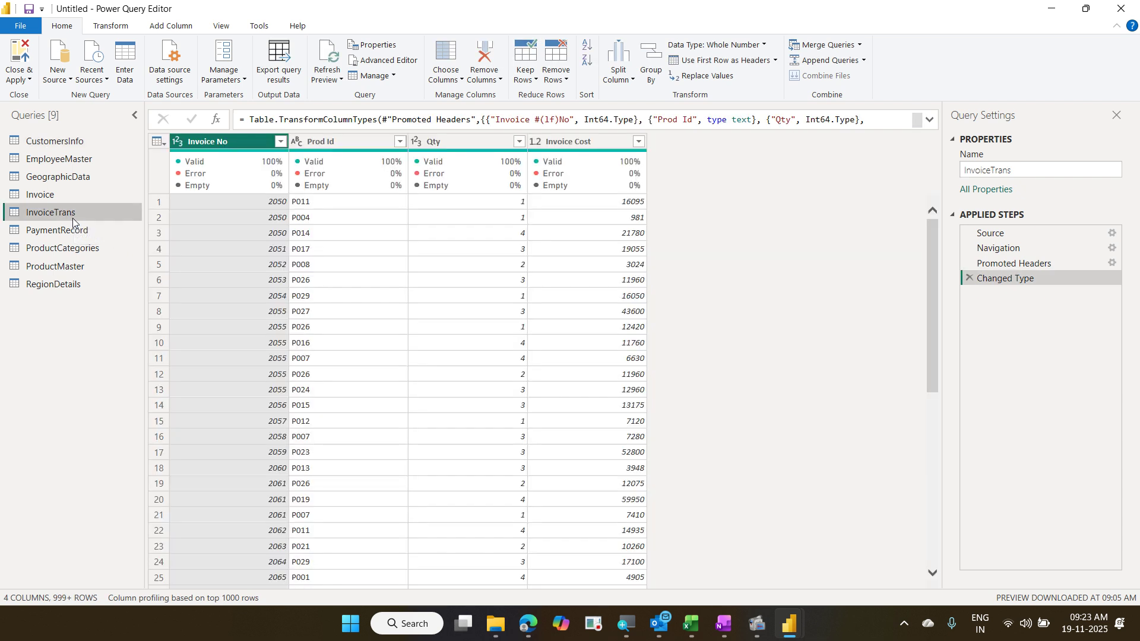
left_click(25, 50)
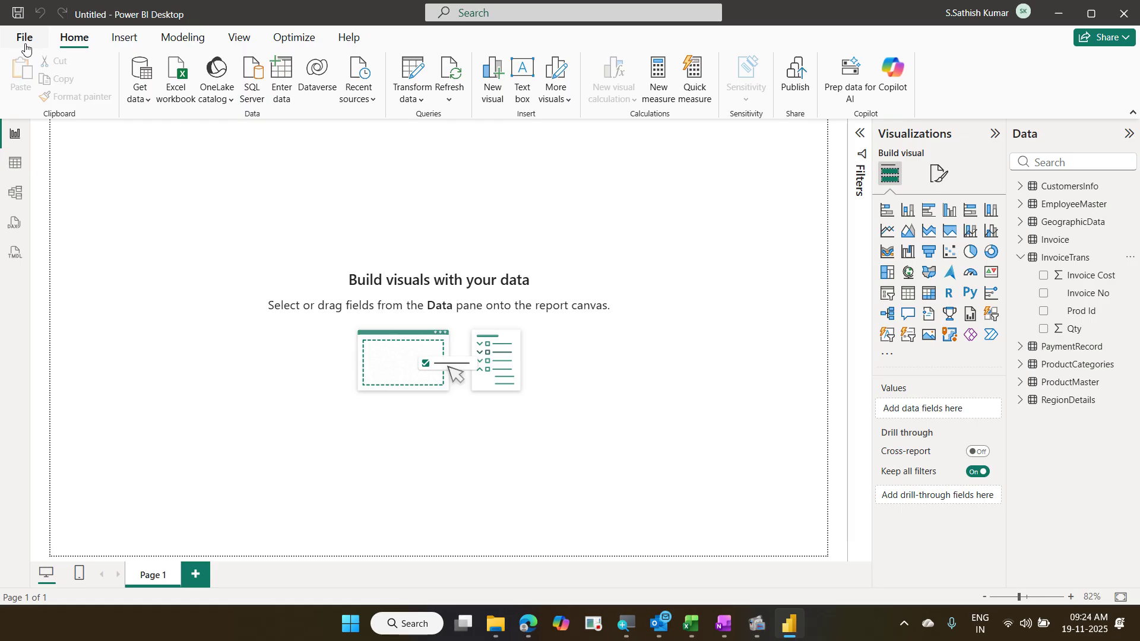
Step: Open the InvoiceTrans query for editing directly from its table in the report, and return with Close & Apply
right_click(1077, 265)
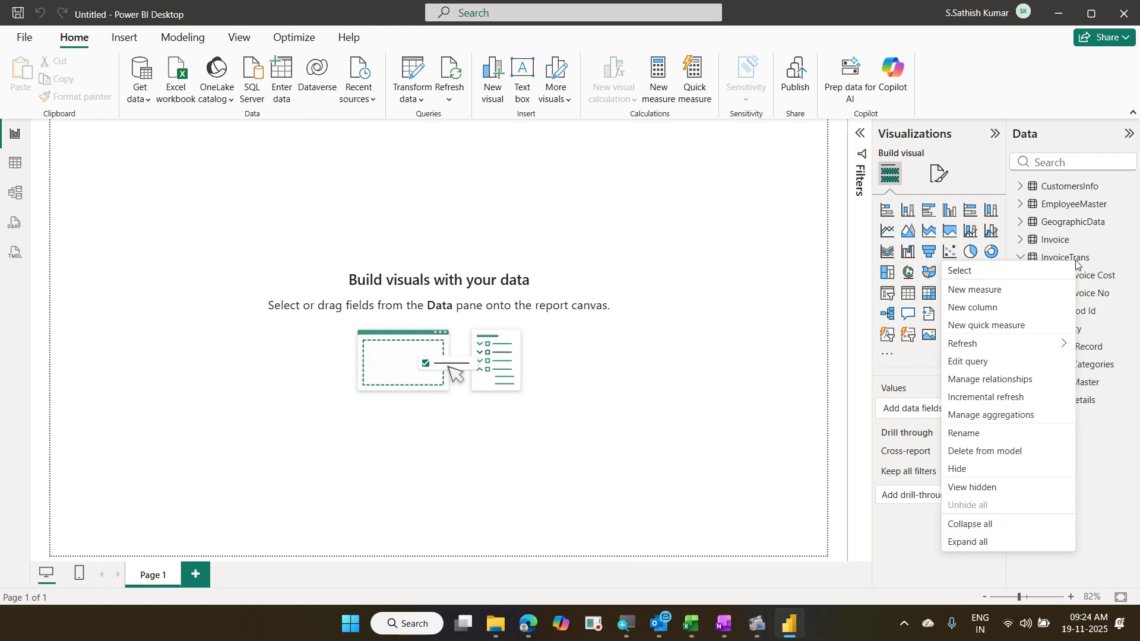
left_click(1016, 362)
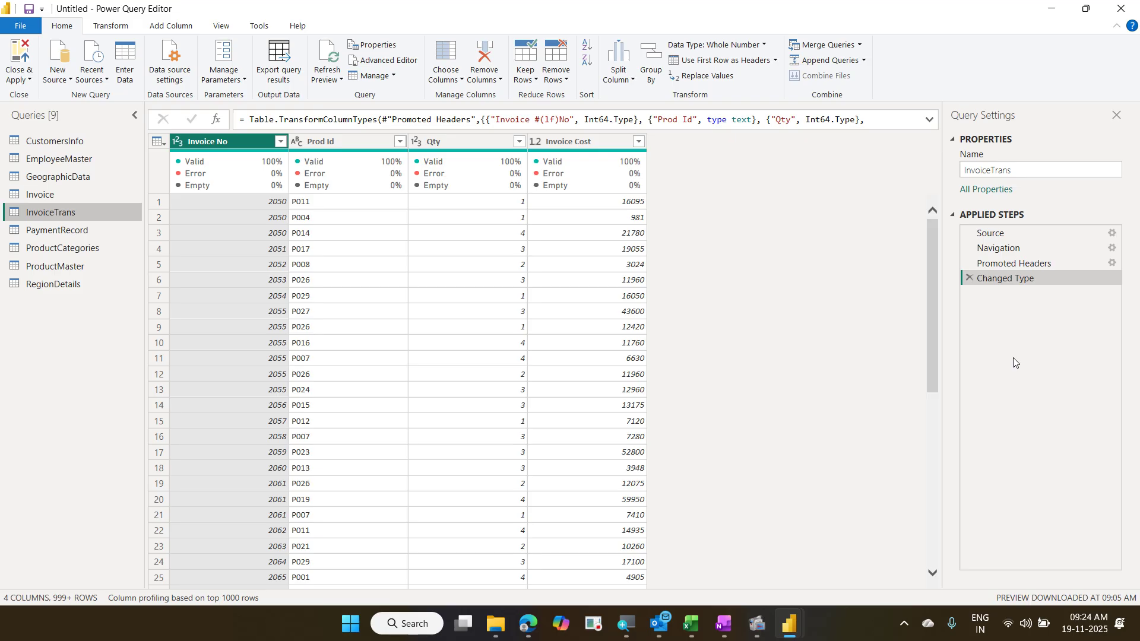
left_click(27, 50)
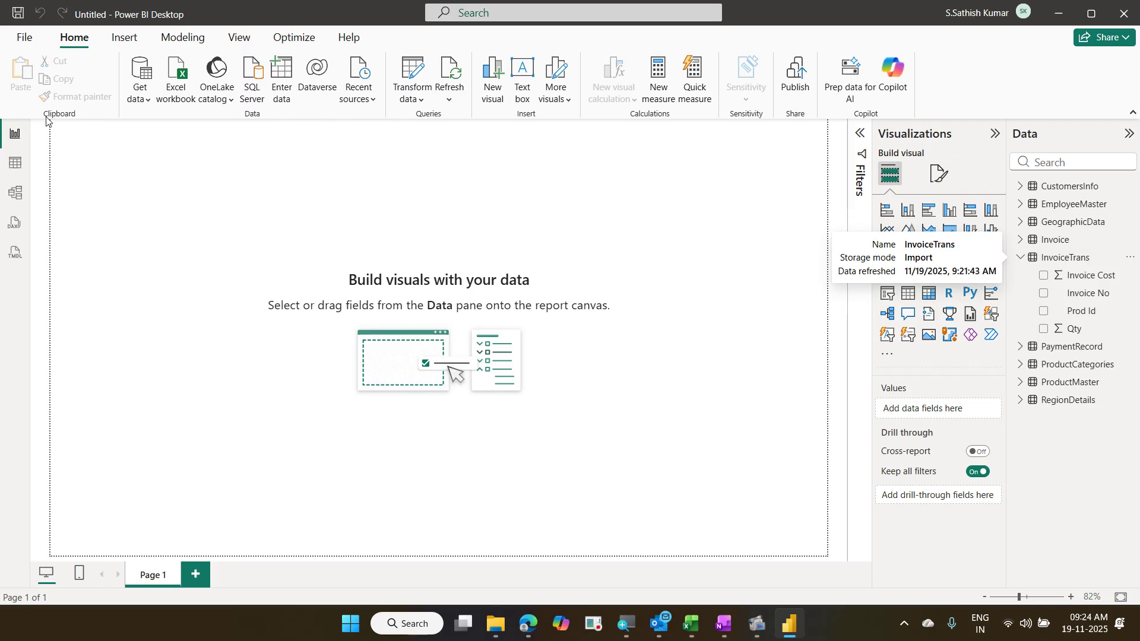
Step: View the loaded CustomersInfo data in Table view and return to Report view
left_click(18, 161)
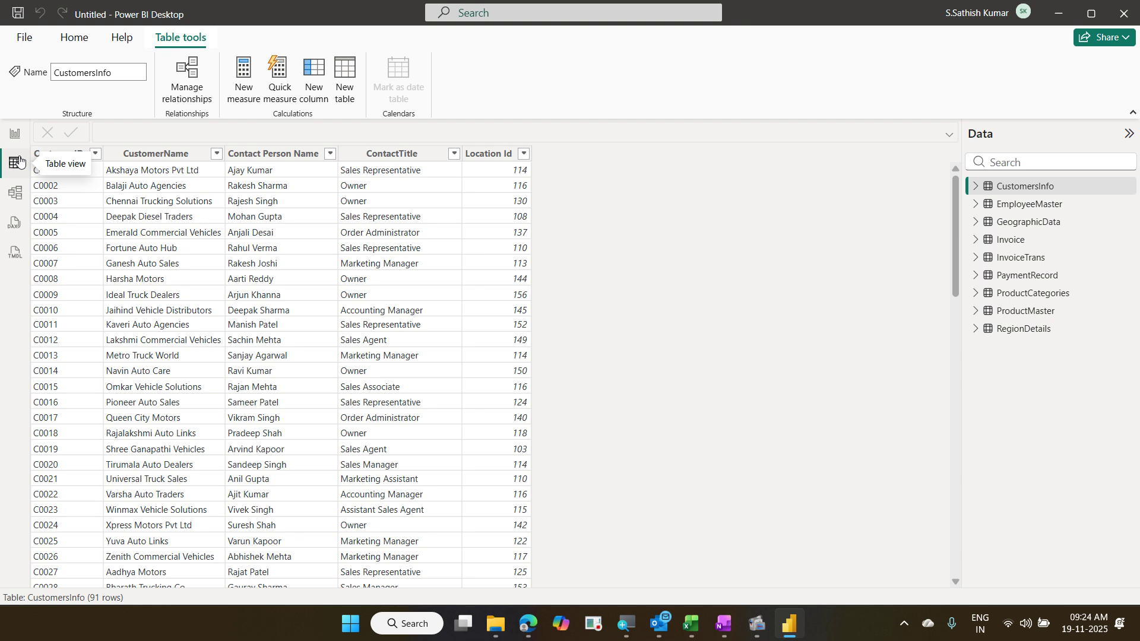
left_click(18, 132)
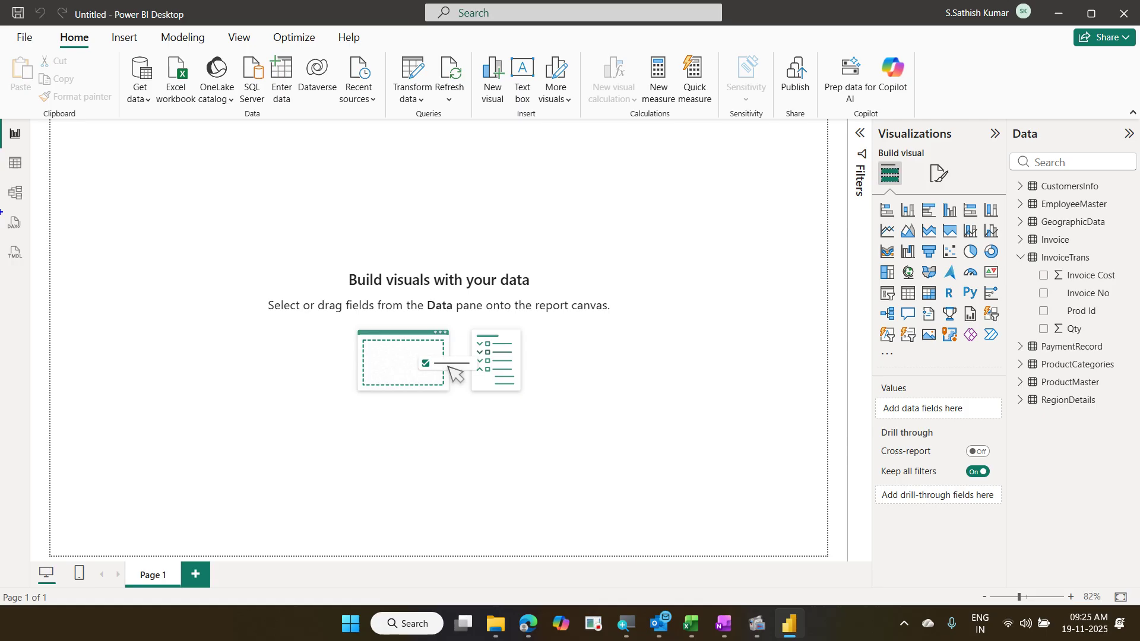
left_click_drag(1, 211, 28, 234)
left_click_drag(2, 246, 33, 265)
left_click_drag(98, 229, 215, 412)
mouse_move(260, 233)
left_mouse_down()
mouse_move(293, 255)
mouse_move(398, 419)
left_mouse_up()
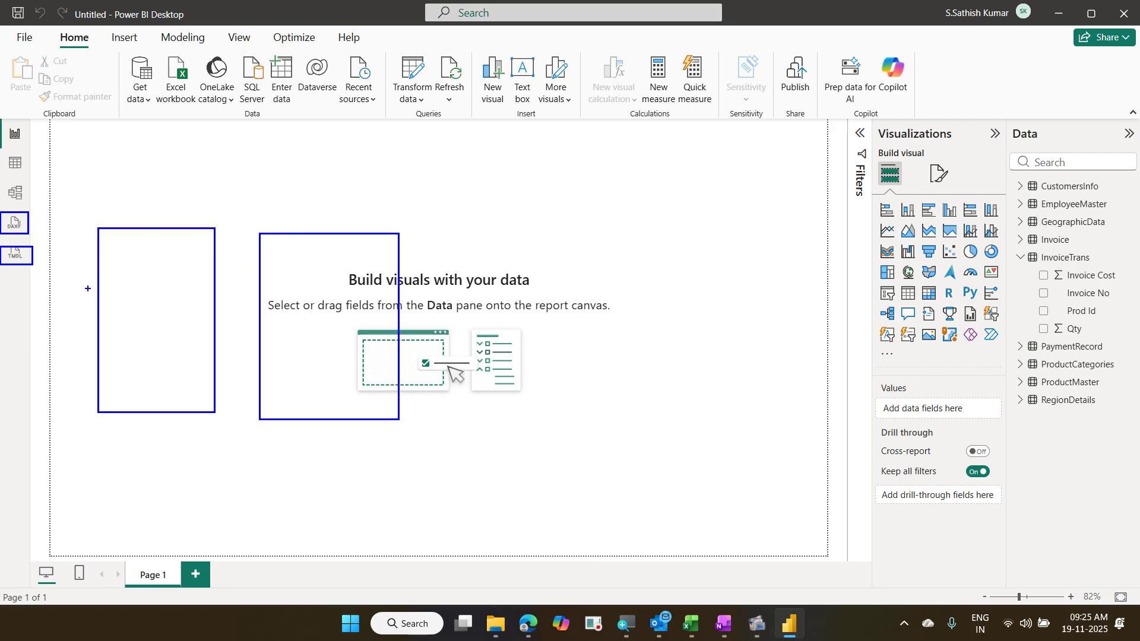
left_click_drag(37, 248, 104, 208)
left_click_drag(32, 219, 70, 210)
key("Escape")
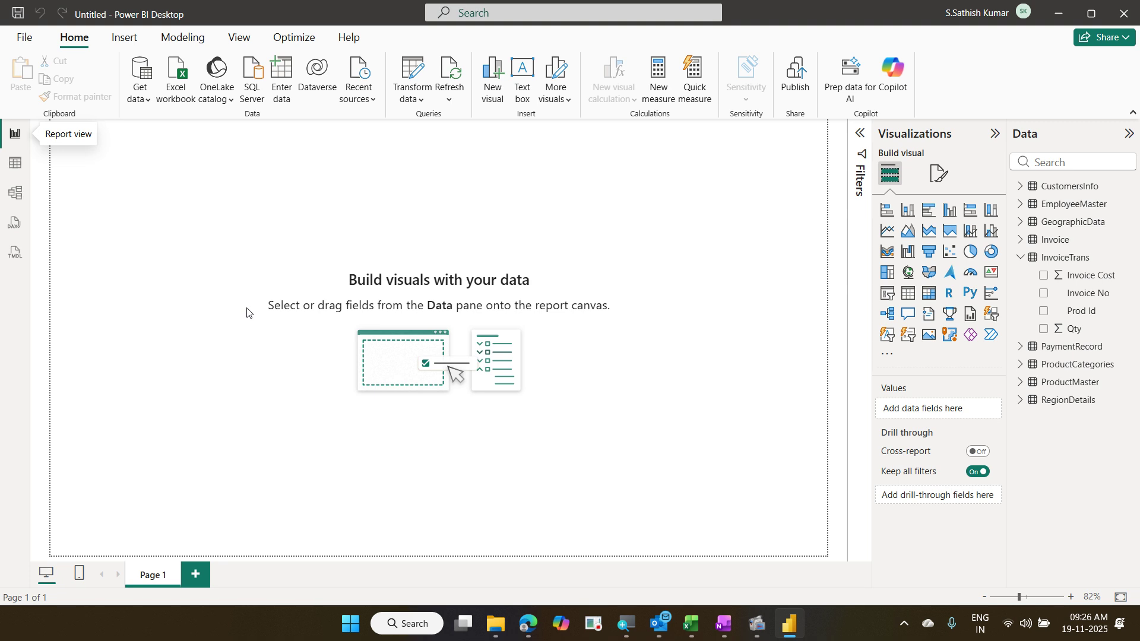
Step: Open the relationship diagram in Model view at 60% zoom with the Properties pane collapsed
left_click(6, 201)
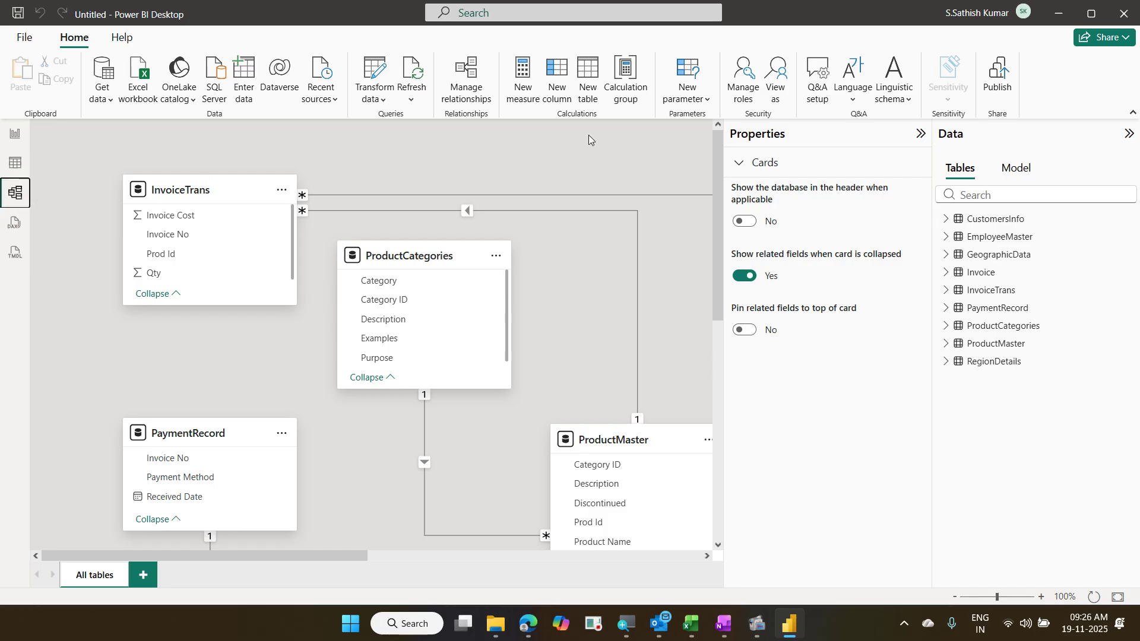
left_click(921, 134)
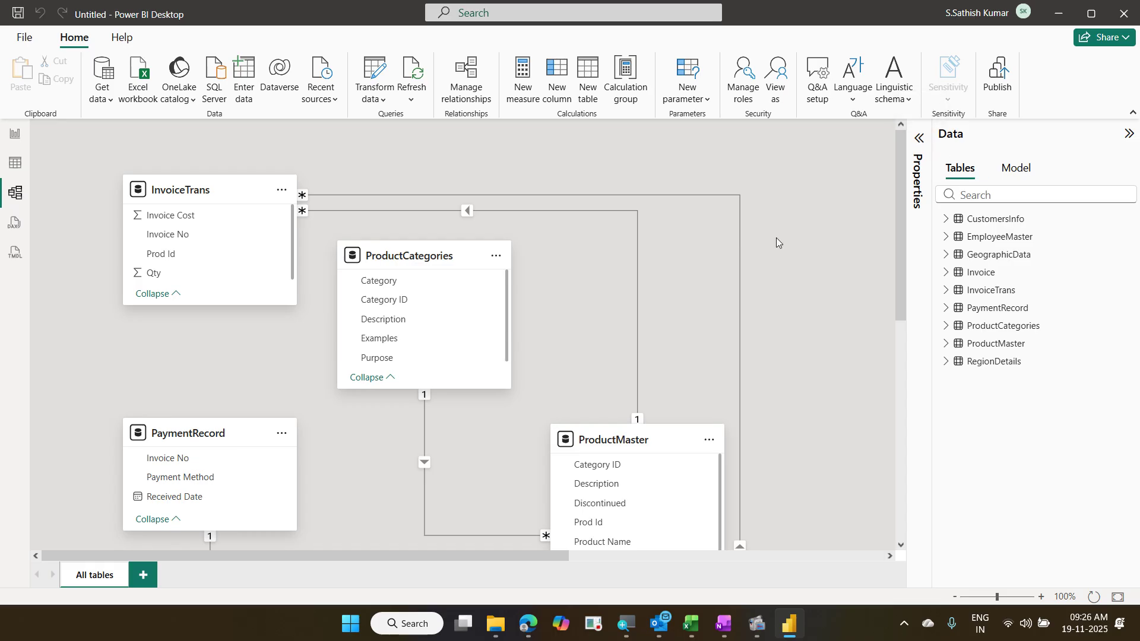
left_click(955, 596)
left_click(954, 596)
left_click(955, 597)
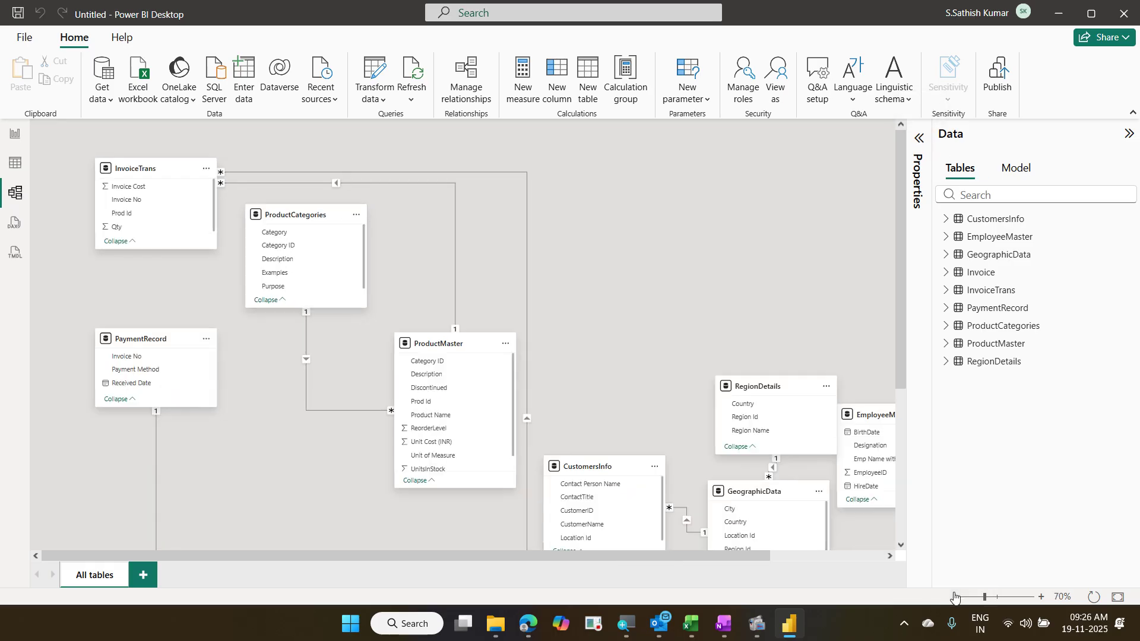
left_click(954, 596)
scroll(426, 364, "down", 1)
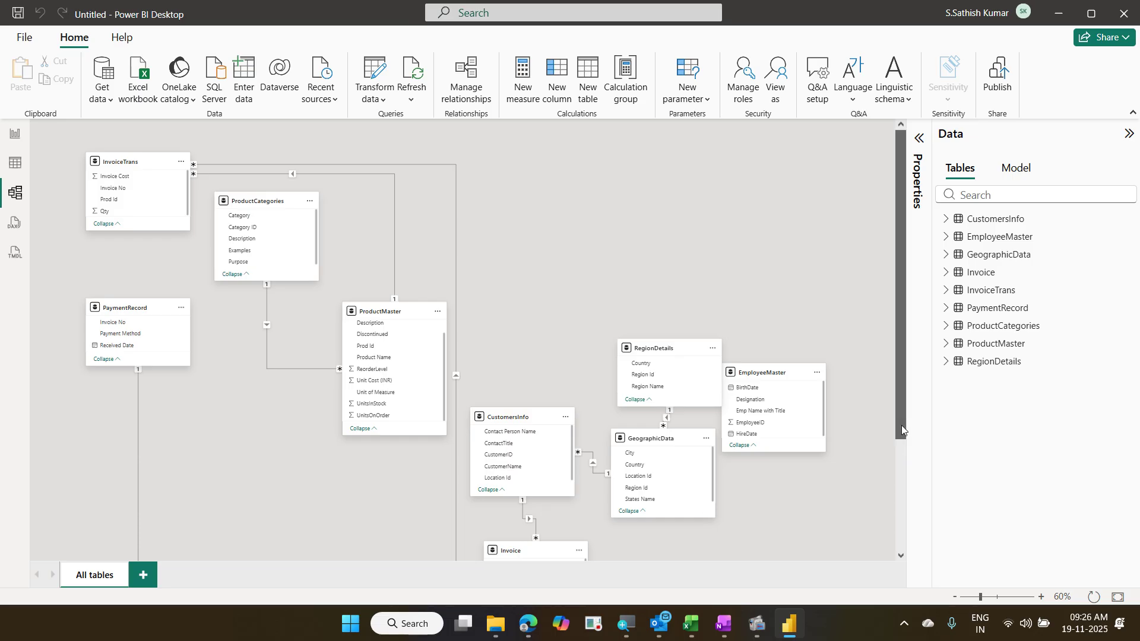
left_click_drag(901, 426, 901, 555)
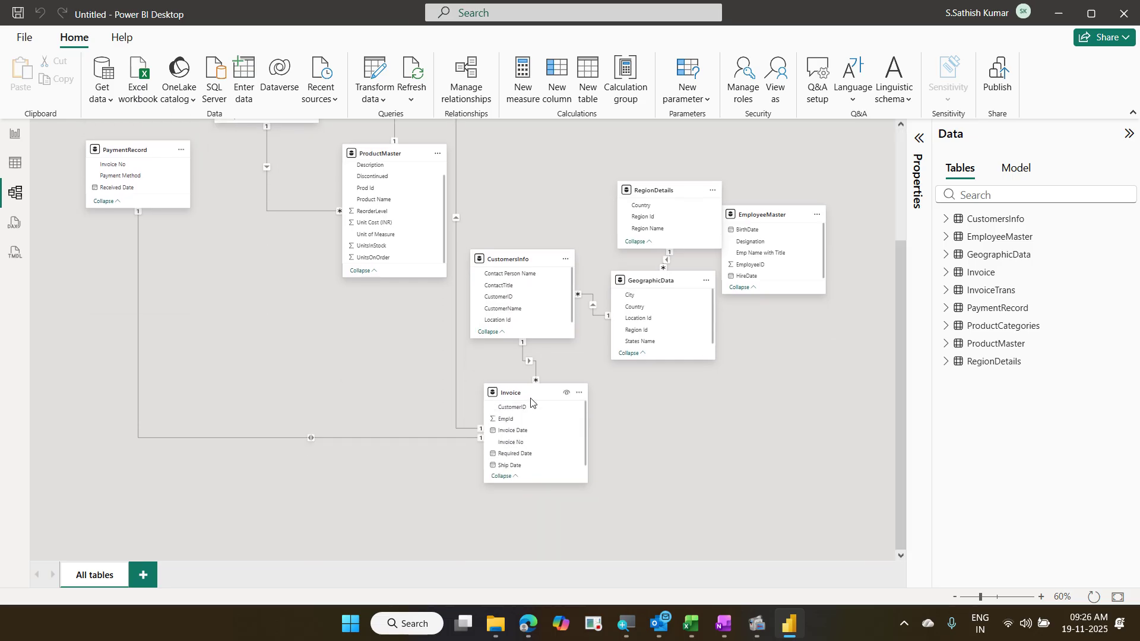
Step: Rearrange the diagram with Invoice below PaymentRecord and ProductCategories, RegionDetails above CustomersInfo, and GeographicData below CustomersInfo
left_click_drag(517, 392, 201, 401)
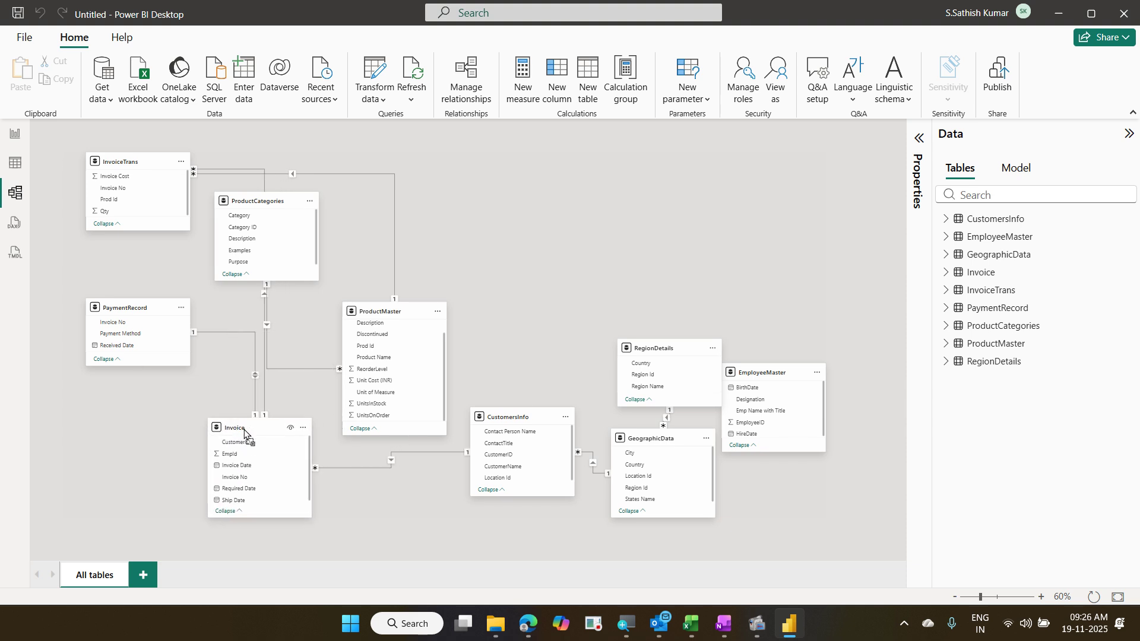
left_click_drag(634, 355, 531, 201)
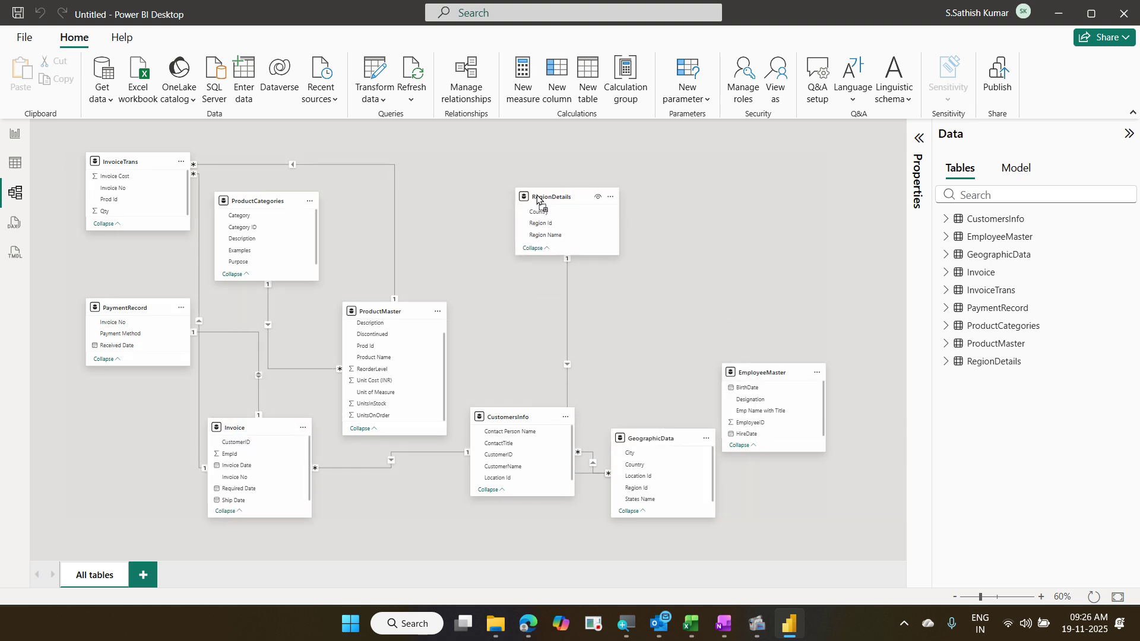
left_click_drag(524, 425, 525, 325)
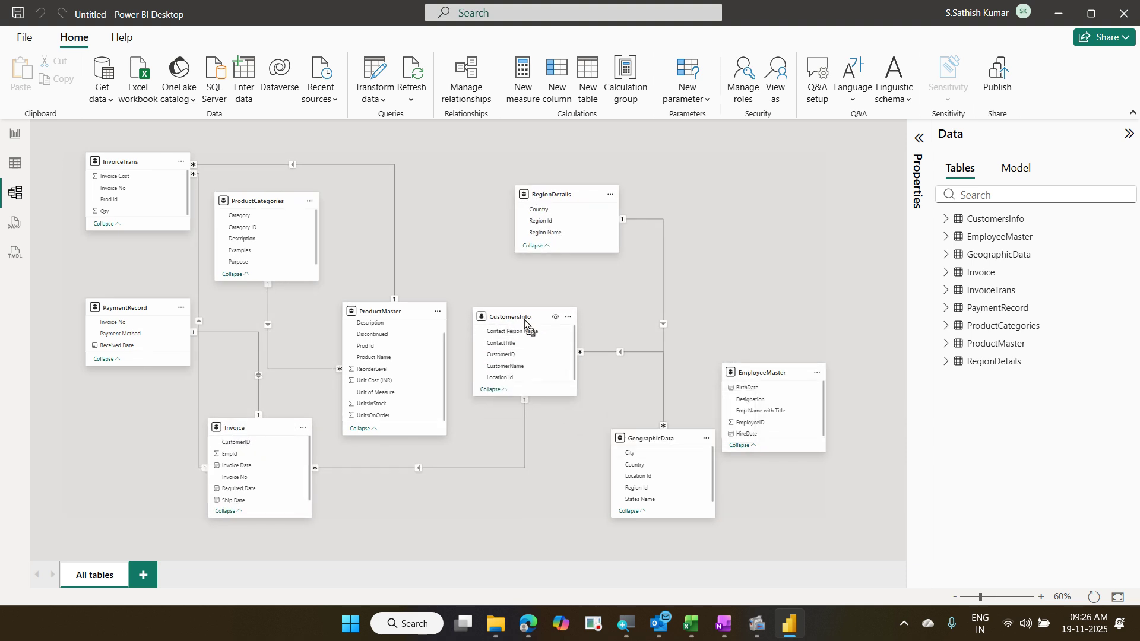
left_click_drag(637, 444, 611, 484)
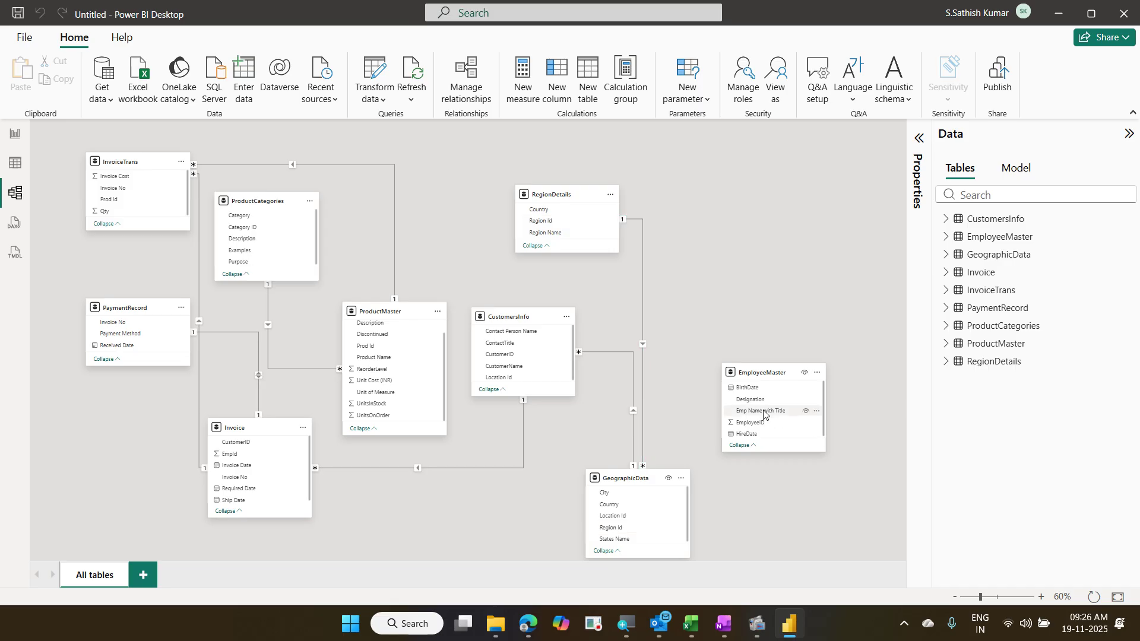
Step: Move the EmployeeMaster table up beside RegionDetails in the relationship diagram
left_click_drag(747, 373, 722, 268)
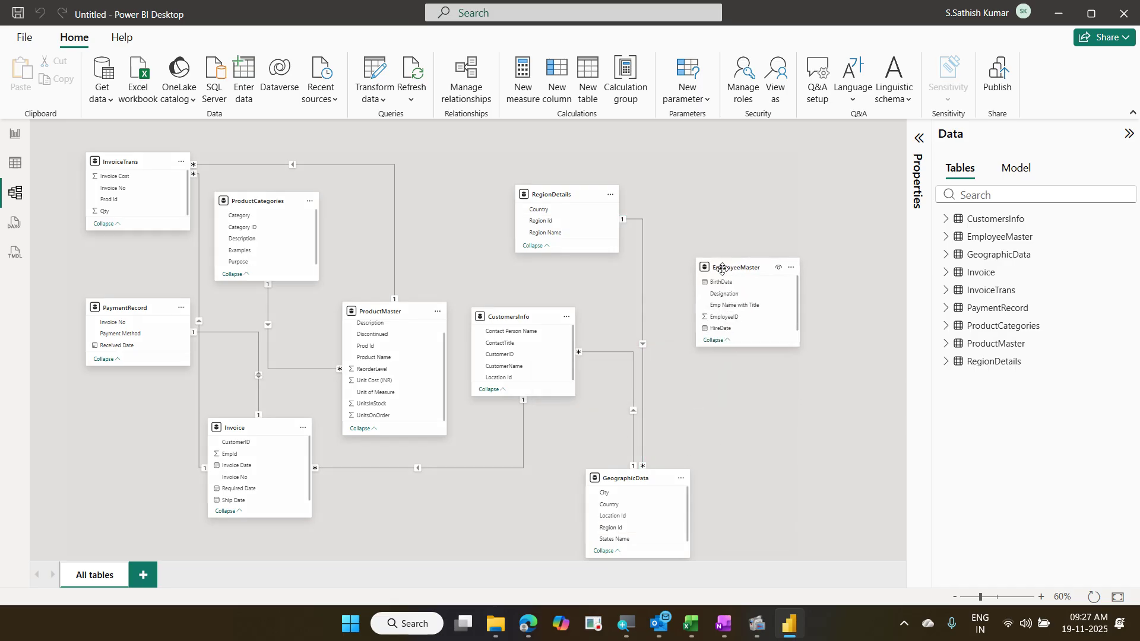
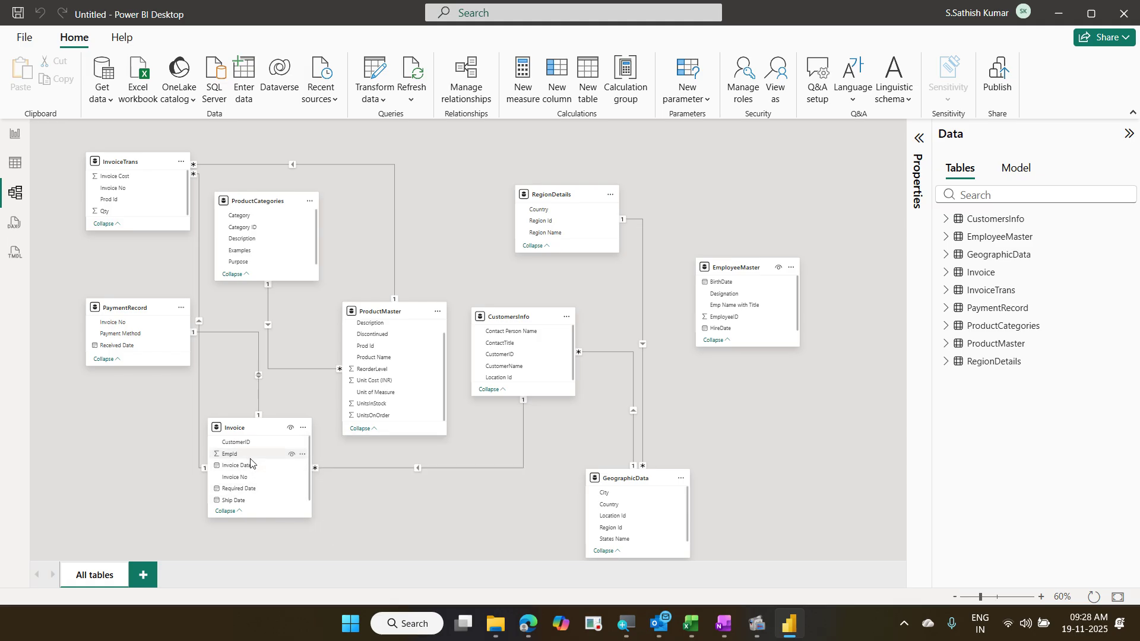
Step: Create a relationship from EmpId in Invoice to EmployeeID in EmployeeMaster by linking the tables in the diagram
left_click_drag(250, 457, 753, 311)
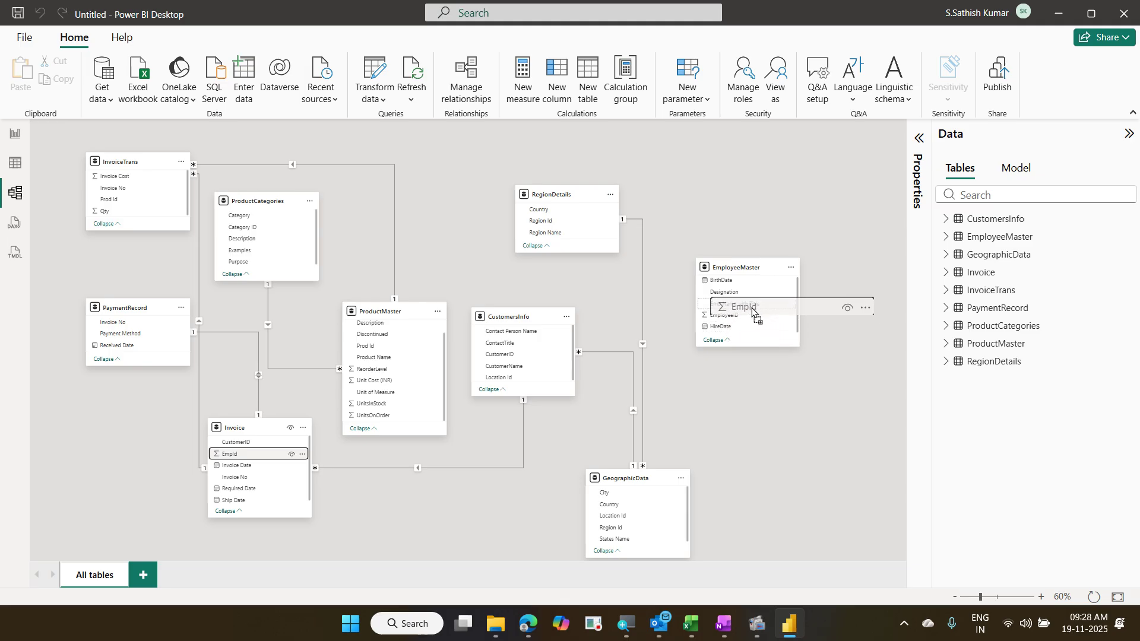
left_click_drag(753, 311, 751, 323)
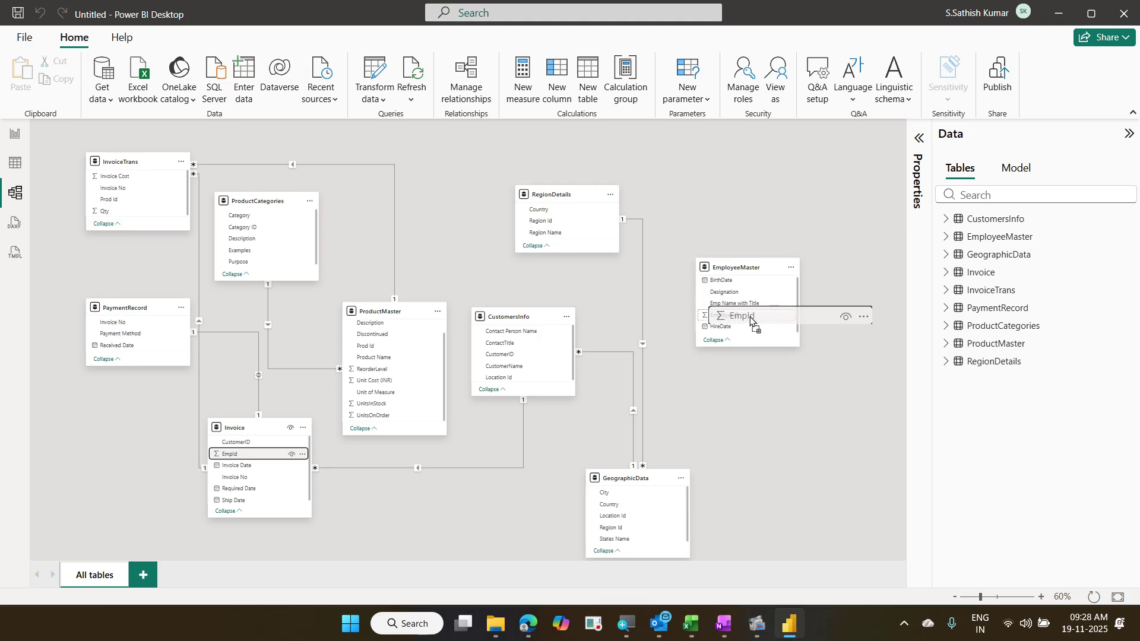
left_click_drag(752, 322, 747, 316)
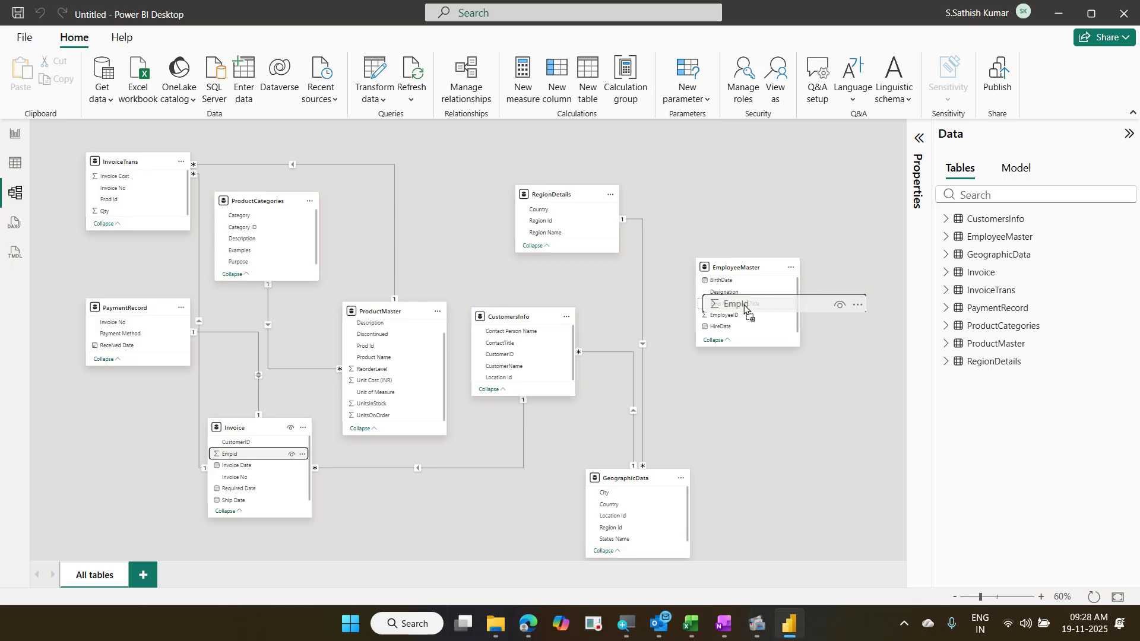
left_click_drag(744, 307, 745, 307)
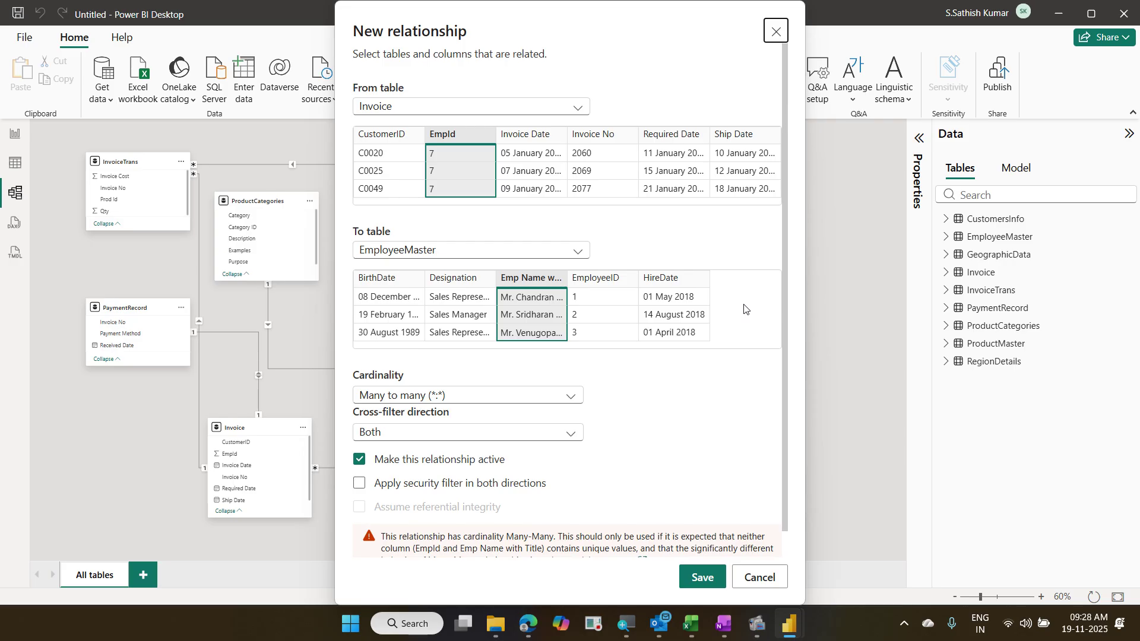
left_click(603, 287)
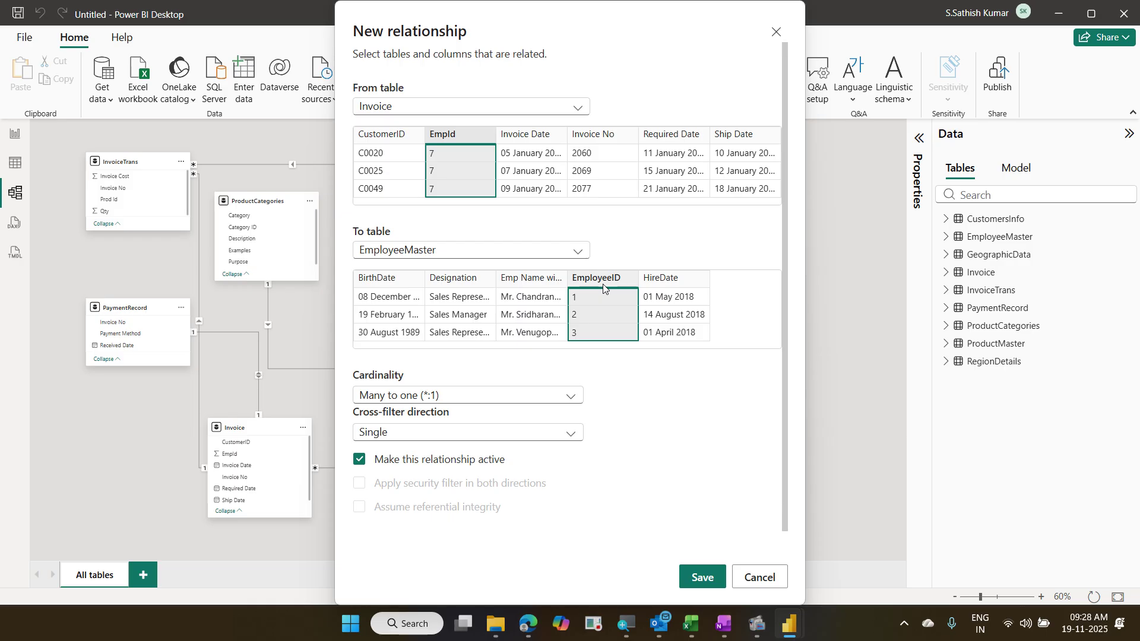
left_click(710, 576)
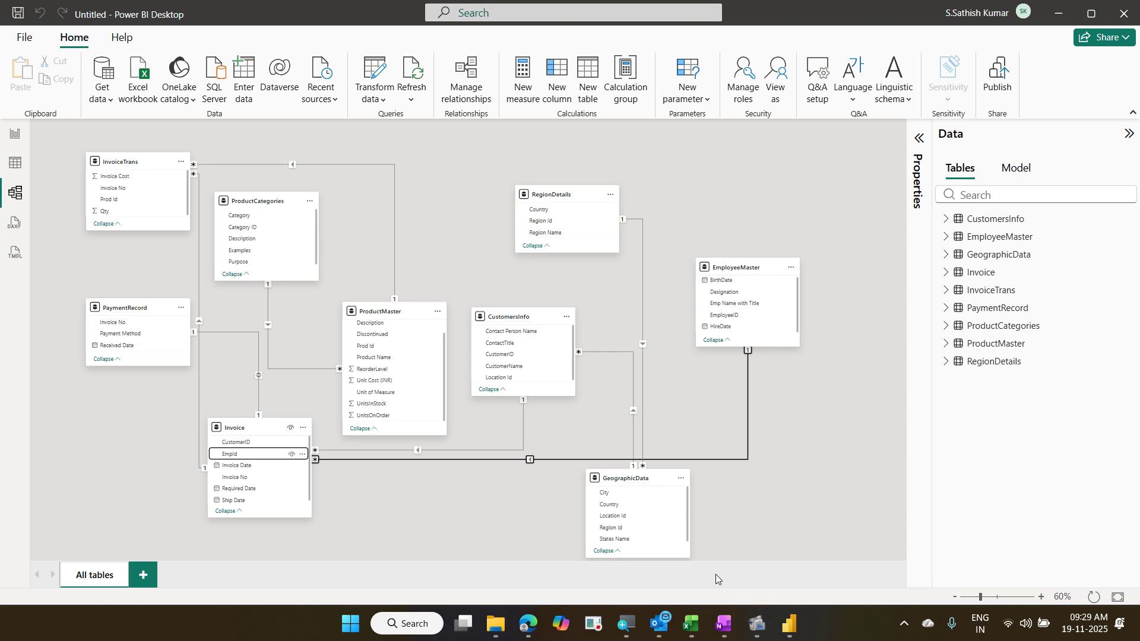
Step: Delete the relationship between the Invoice and EmployeeMaster tables
left_click(731, 459)
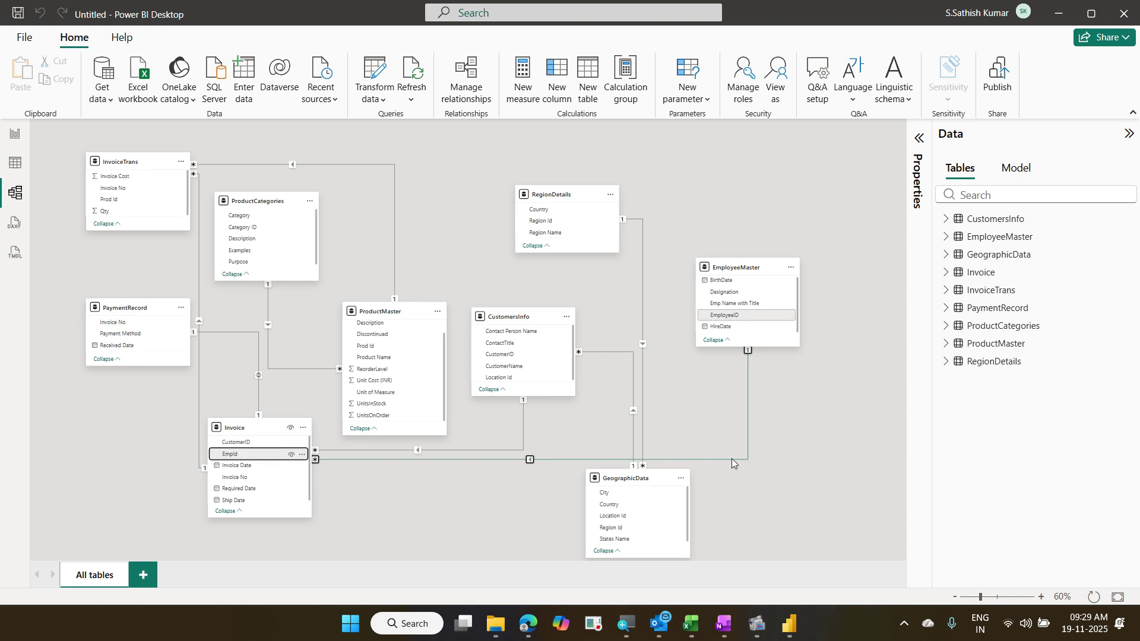
right_click(732, 459)
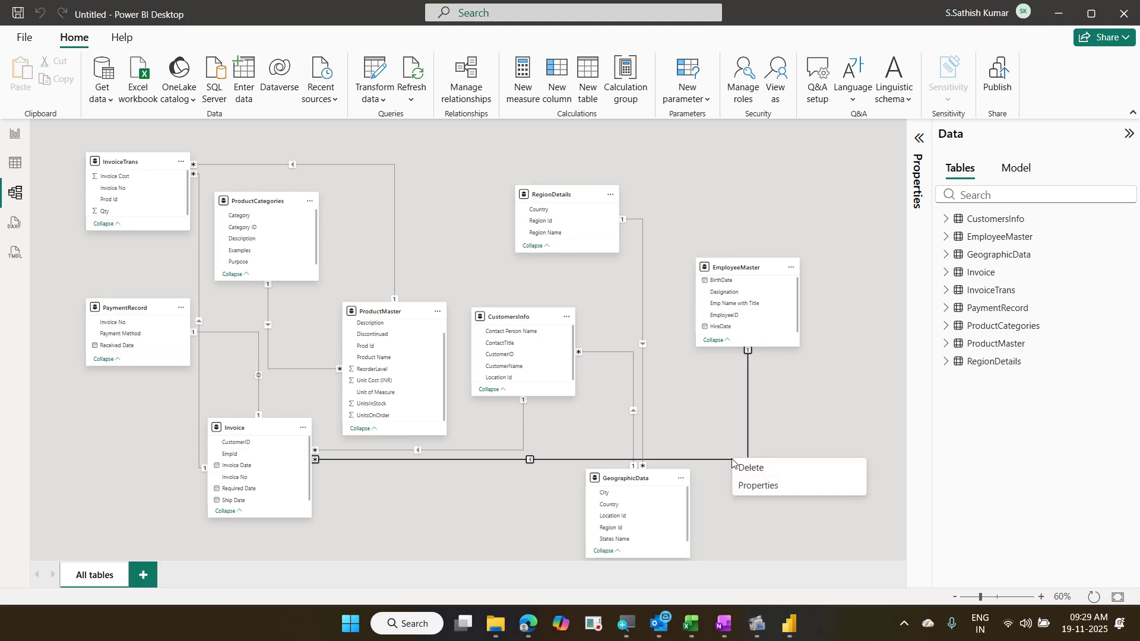
left_click(742, 467)
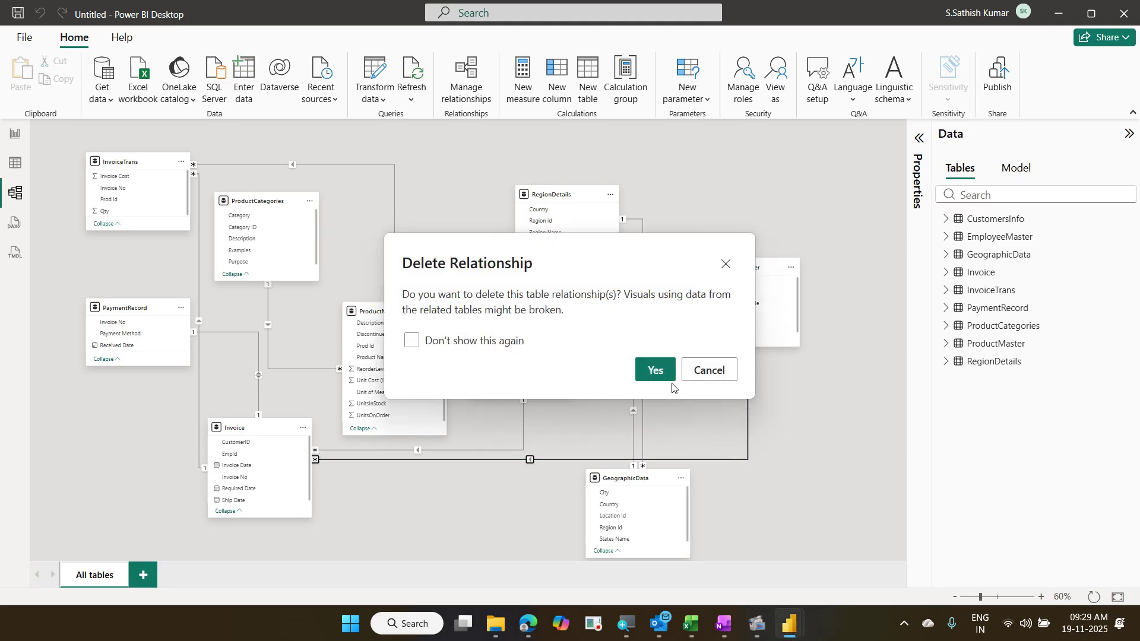
left_click(654, 369)
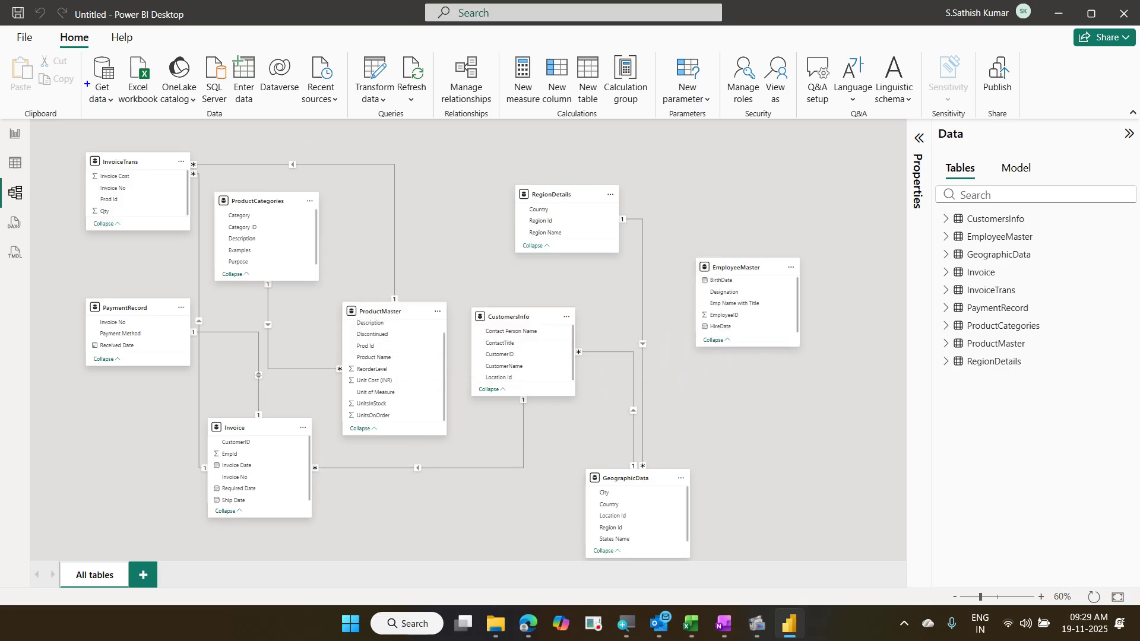
left_click_drag(50, 26, 96, 52)
mouse_move(439, 53)
left_mouse_down()
mouse_move(484, 80)
mouse_move(502, 109)
left_mouse_up()
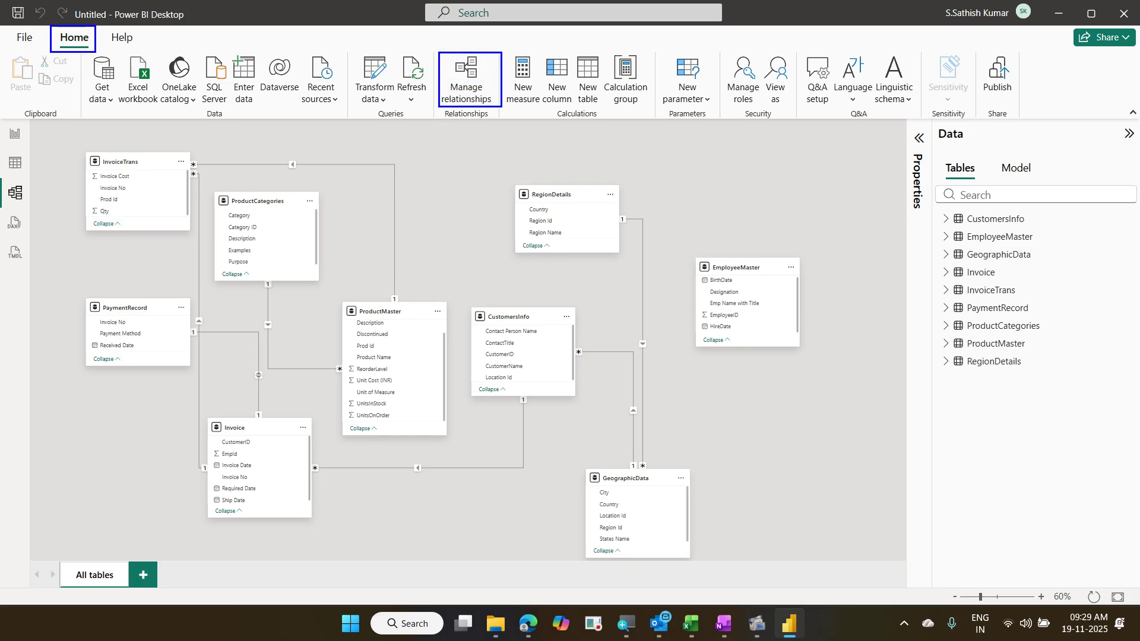
left_click_drag(436, 84, 94, 29)
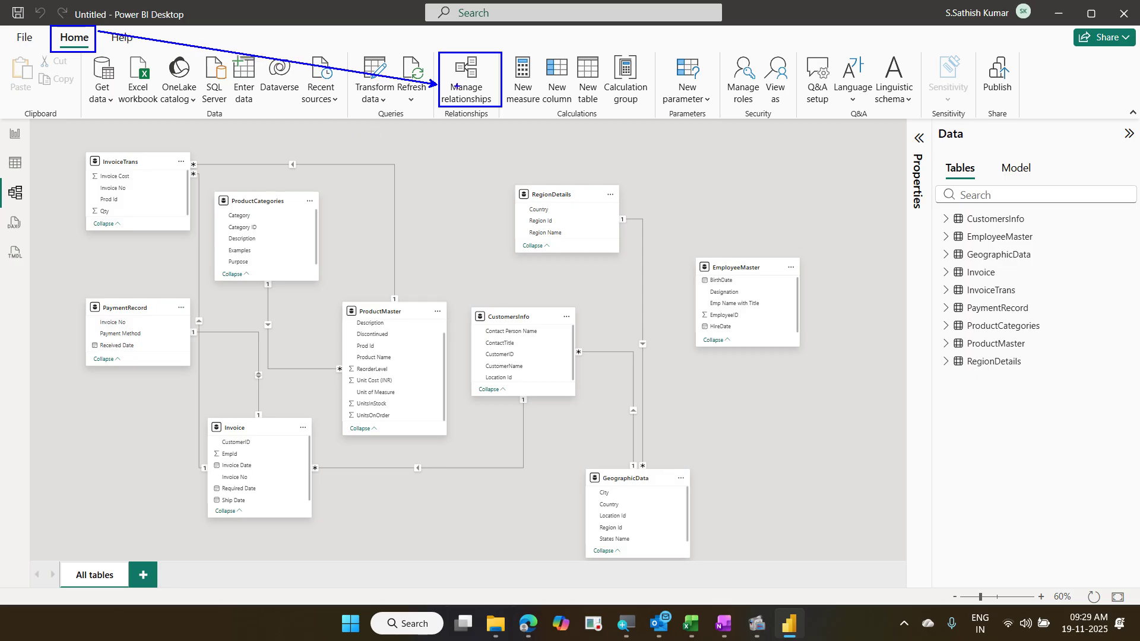
key("Escape")
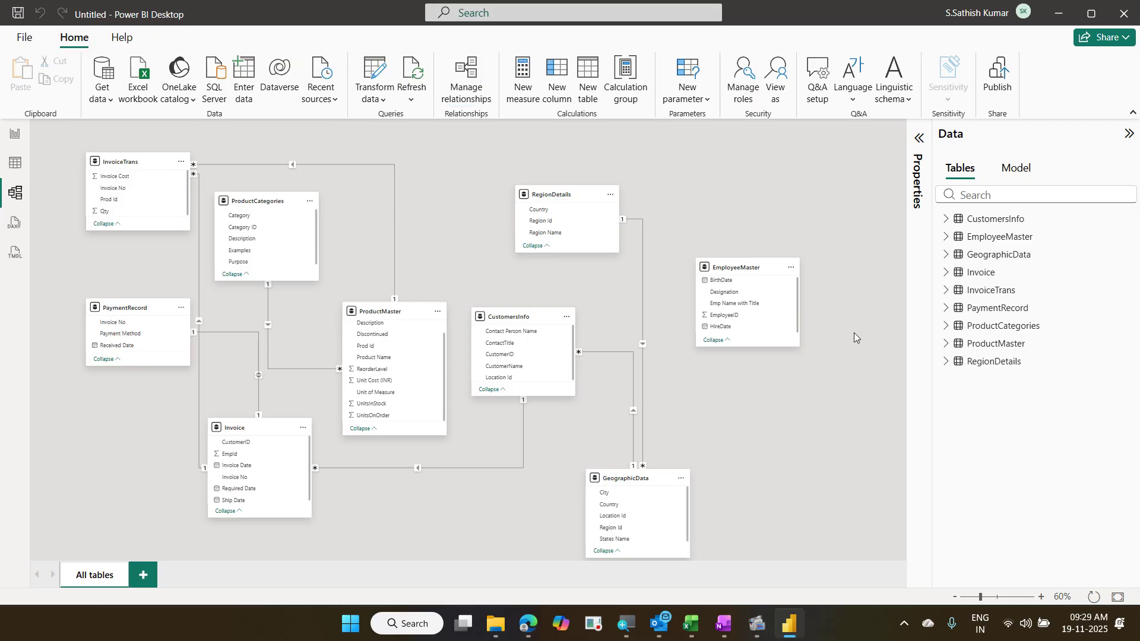
left_click(481, 87)
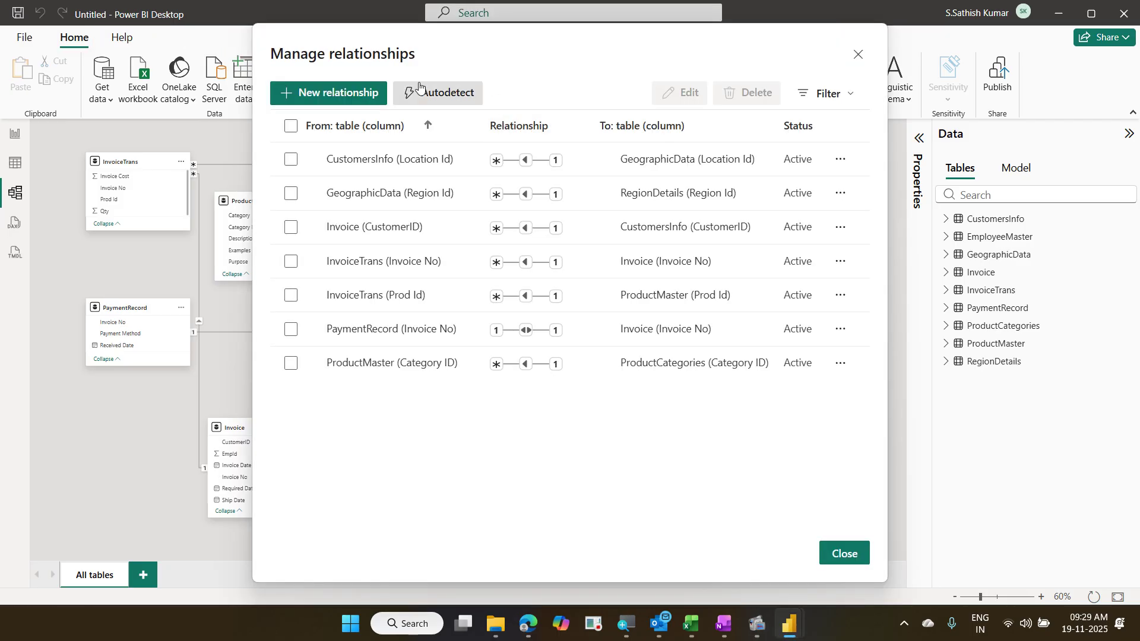
left_click(354, 95)
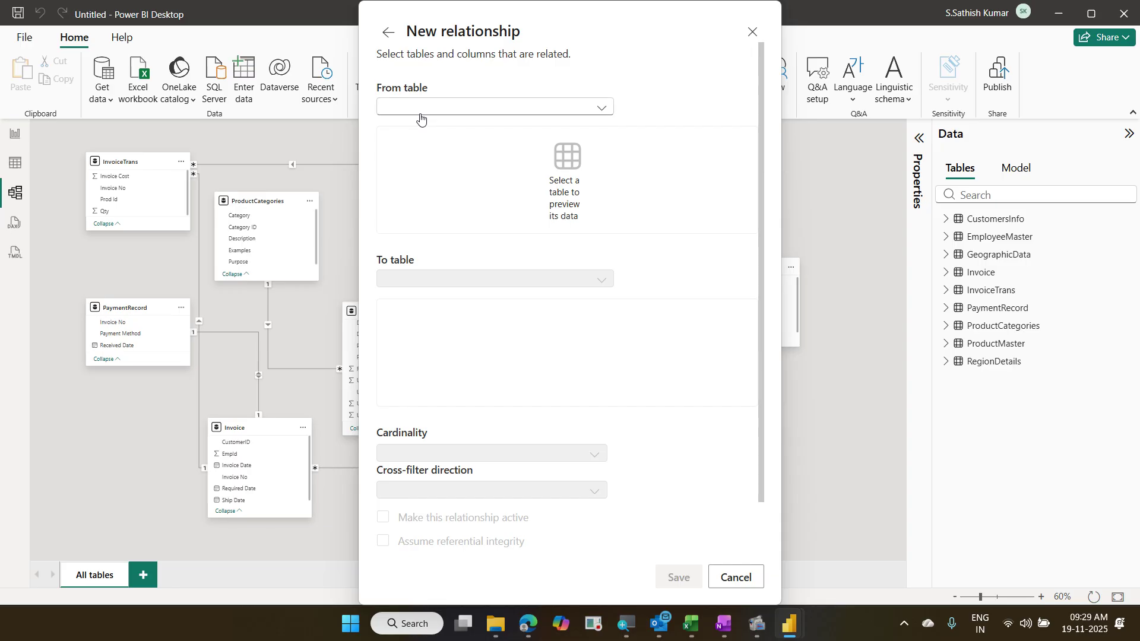
left_click(604, 109)
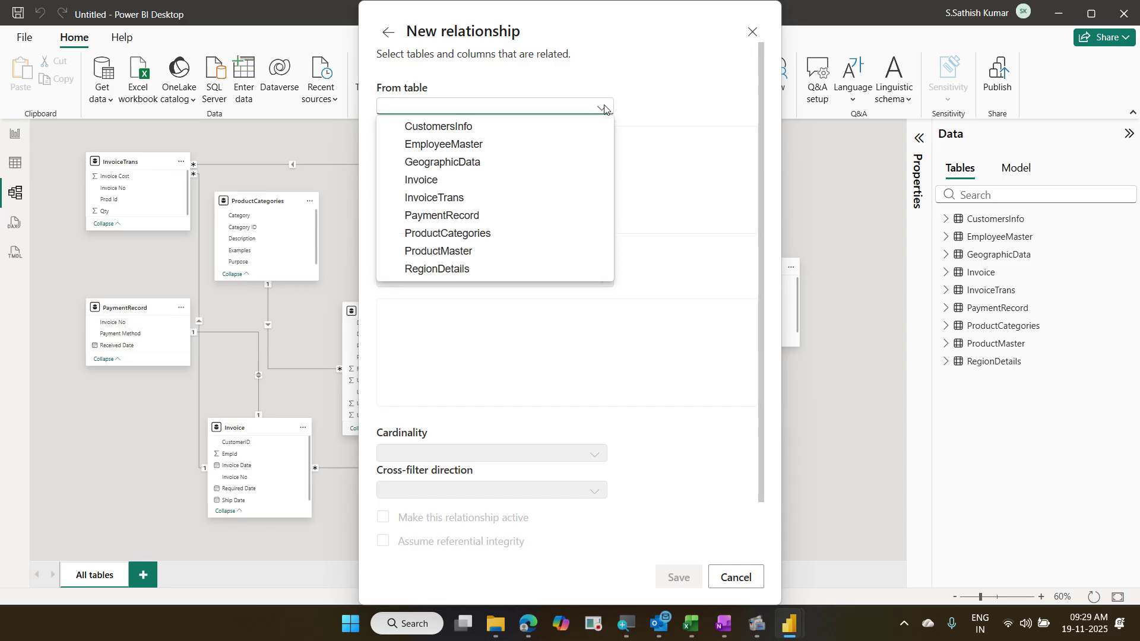
left_click(565, 144)
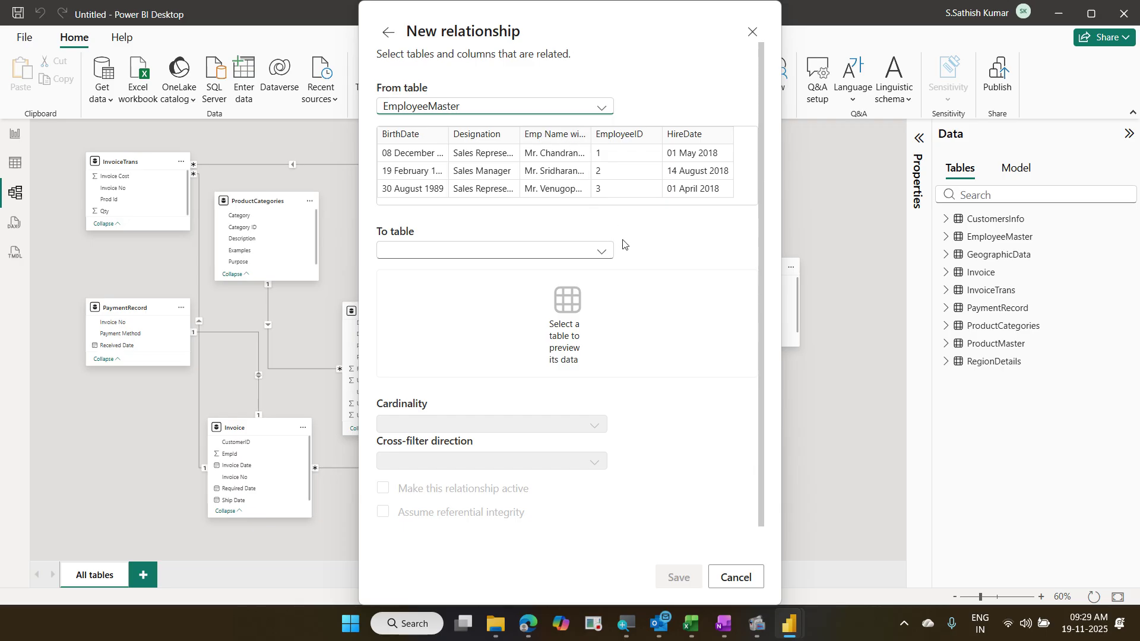
left_click(604, 253)
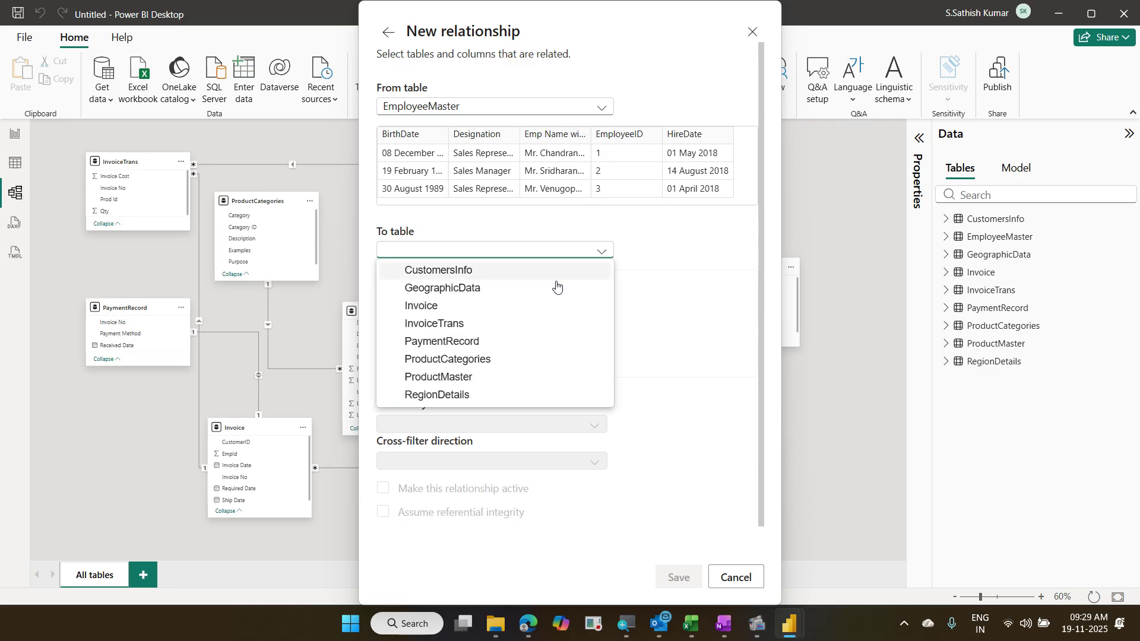
left_click(552, 304)
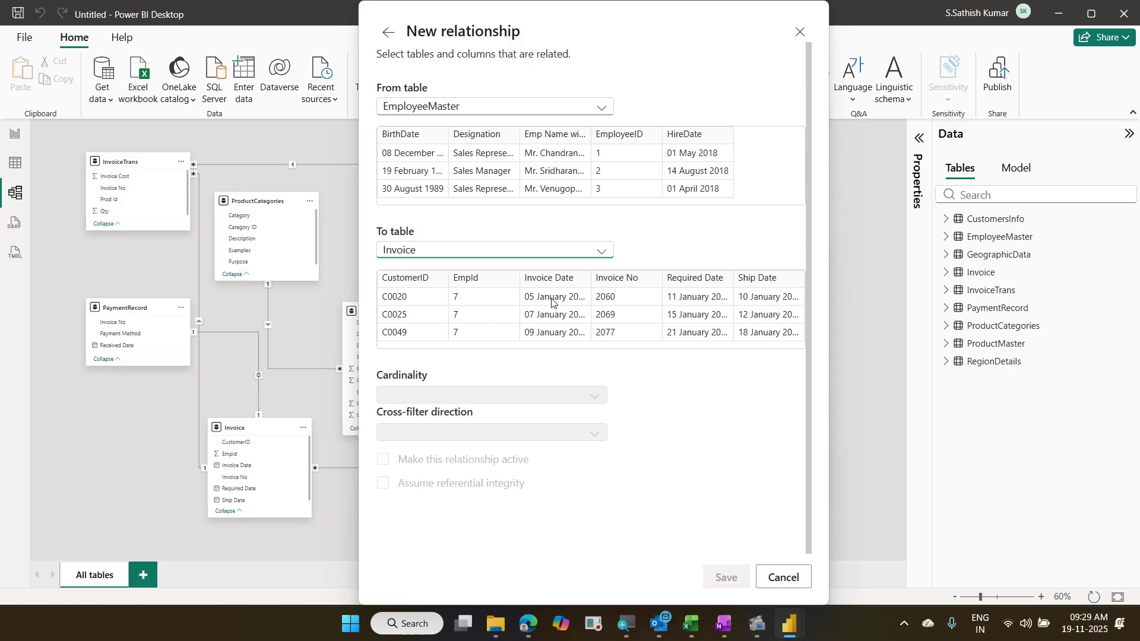
left_click(625, 148)
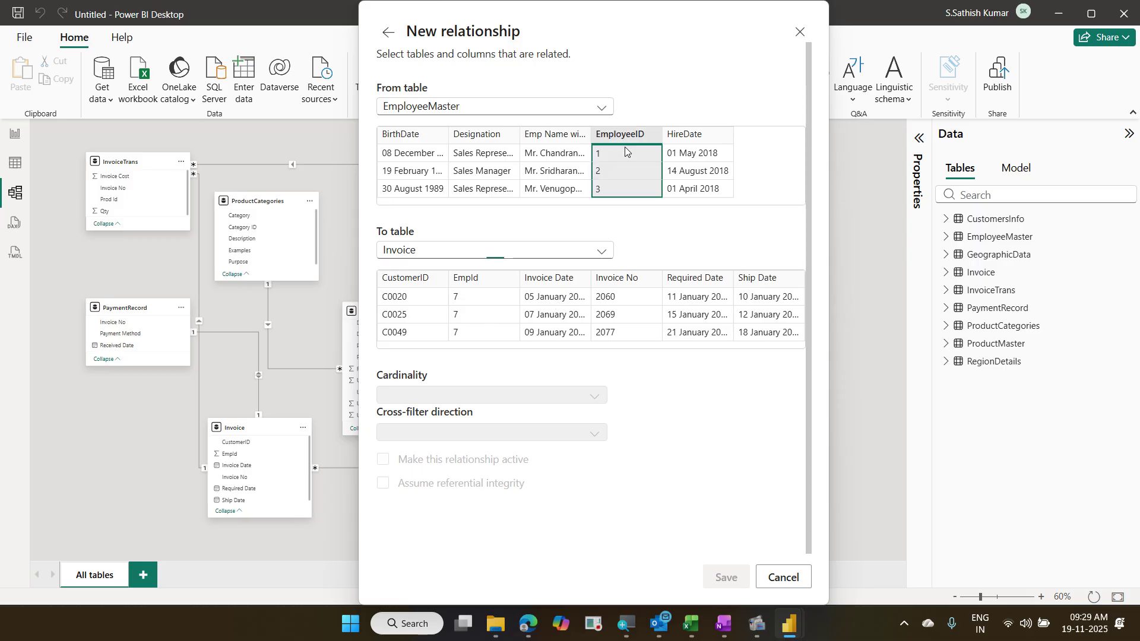
left_click(508, 289)
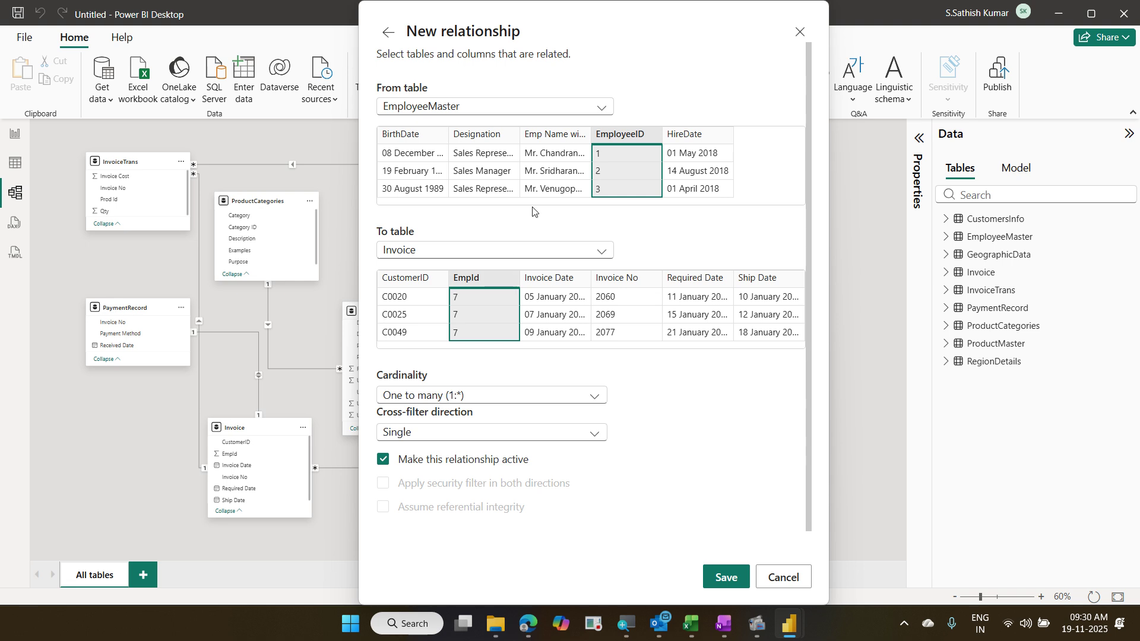
left_click(604, 104)
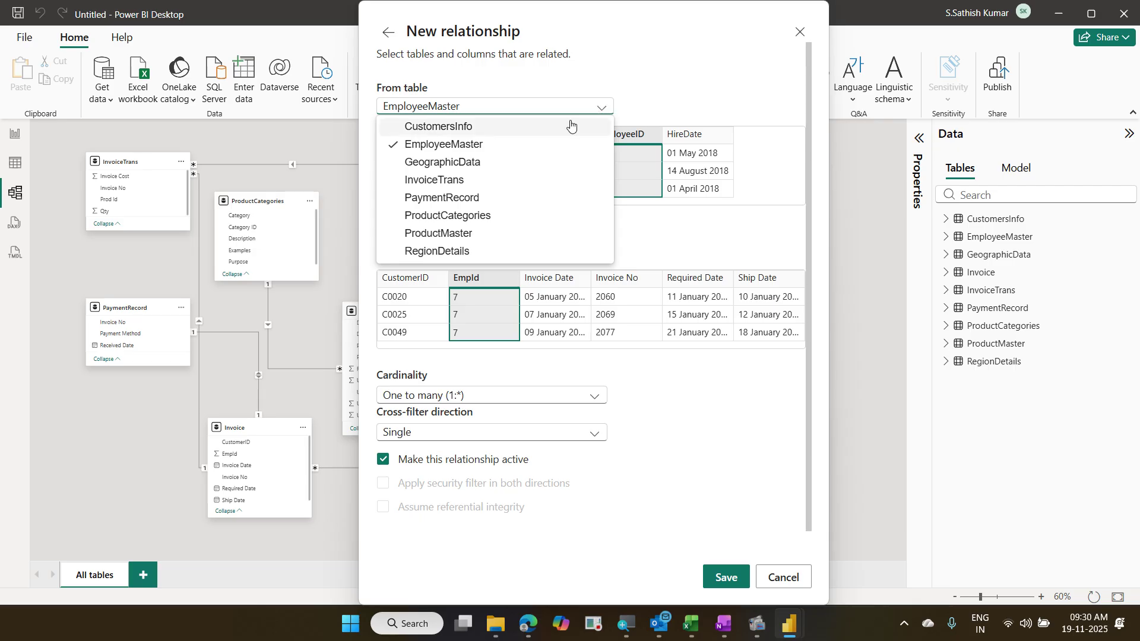
left_click(671, 83)
left_click(599, 250)
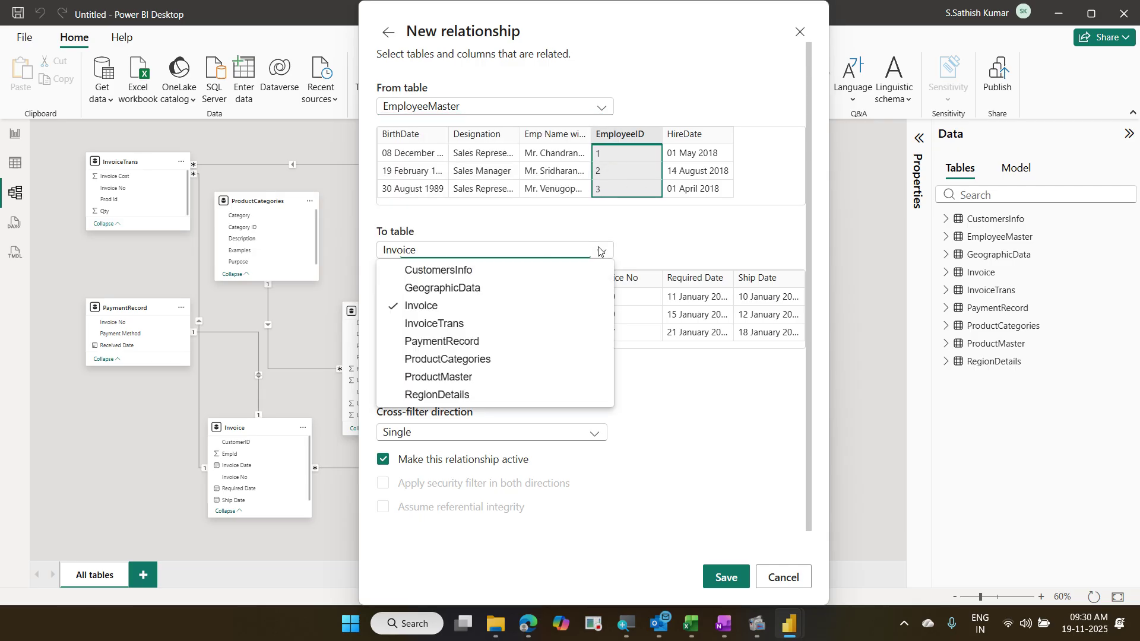
left_click(792, 589)
left_click(792, 579)
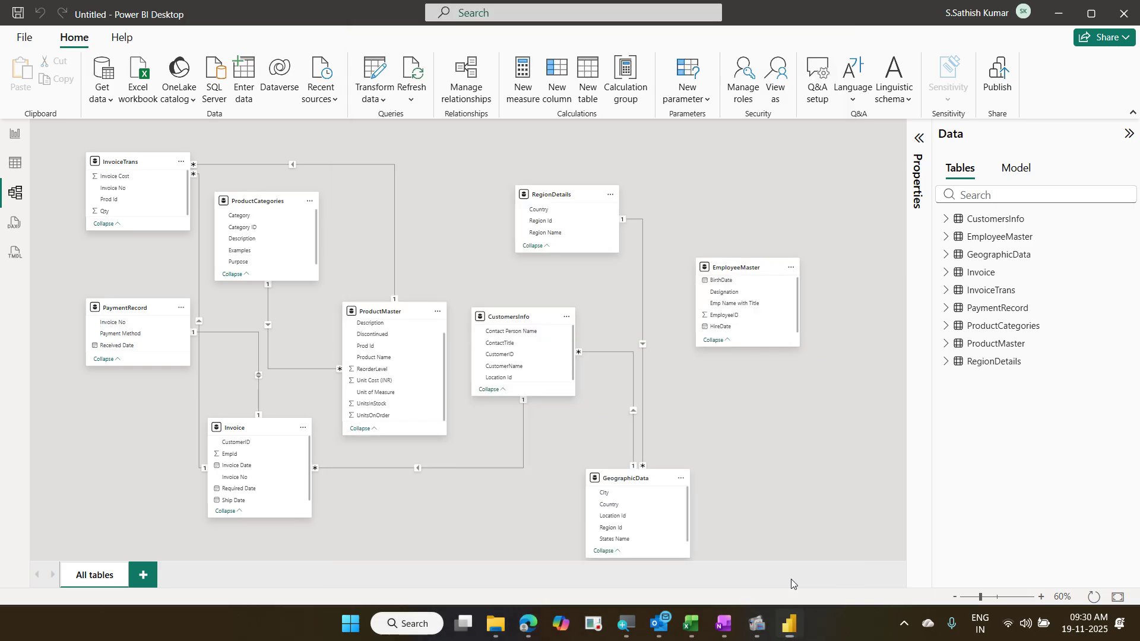
Step: Set up a new relationship from the EmpId column of Invoice to the EmployeeID column of EmployeeMaster
left_click(364, 95)
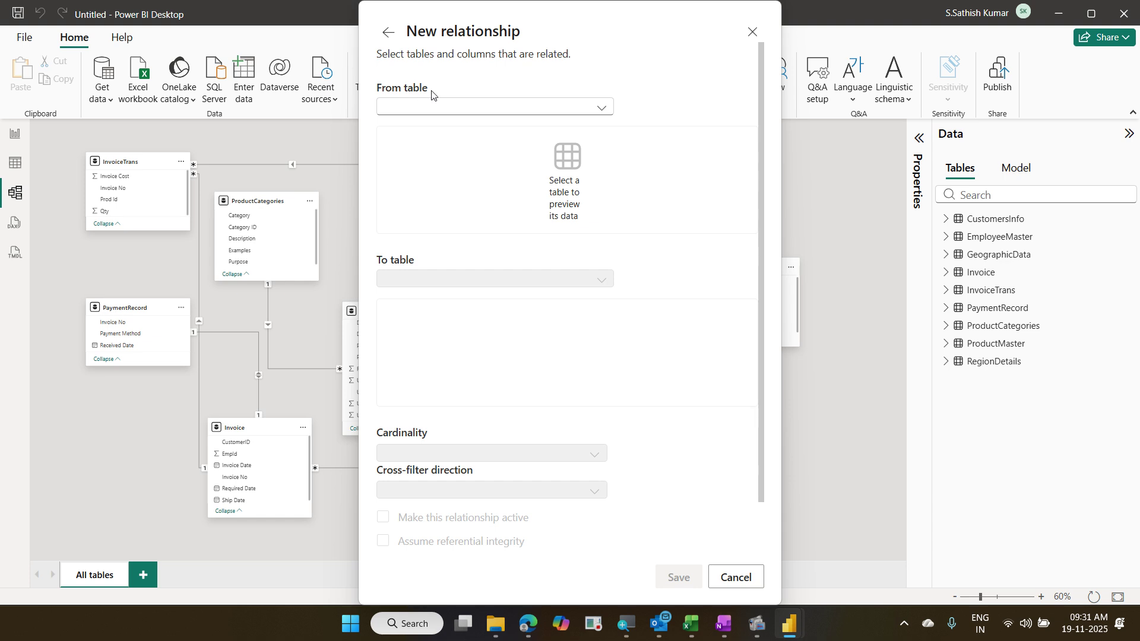
left_click(474, 109)
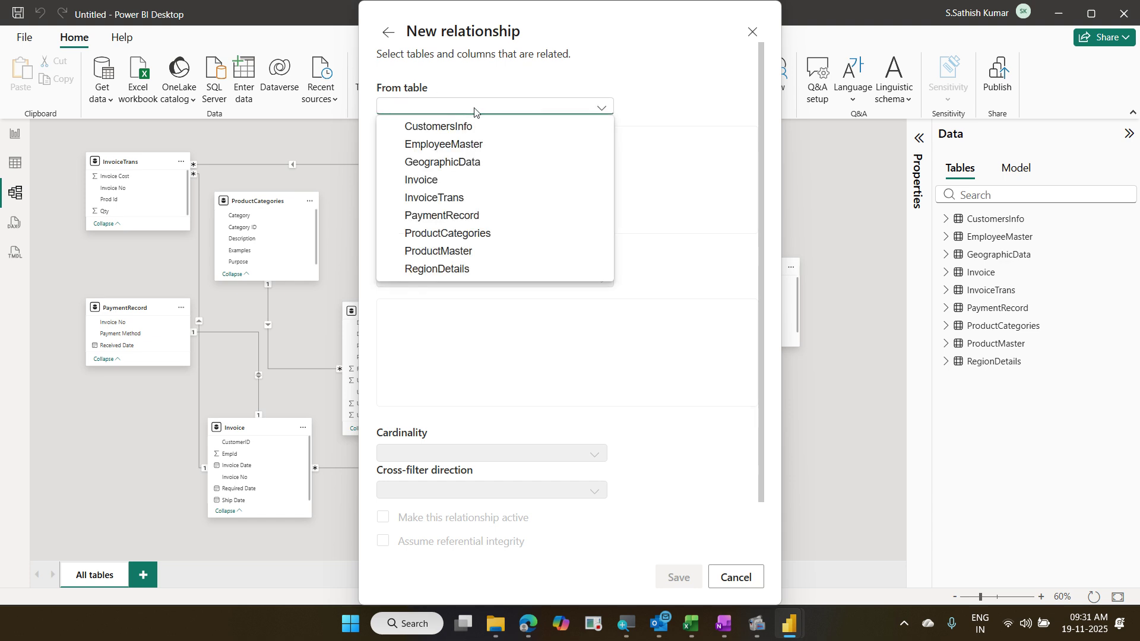
left_click(493, 180)
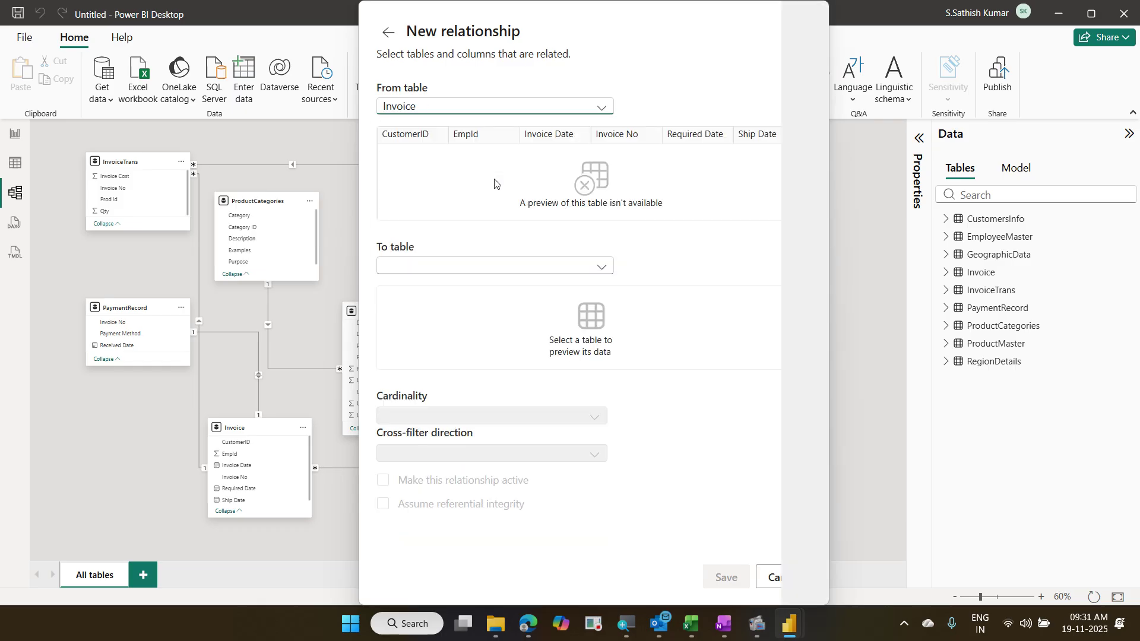
left_click(521, 249)
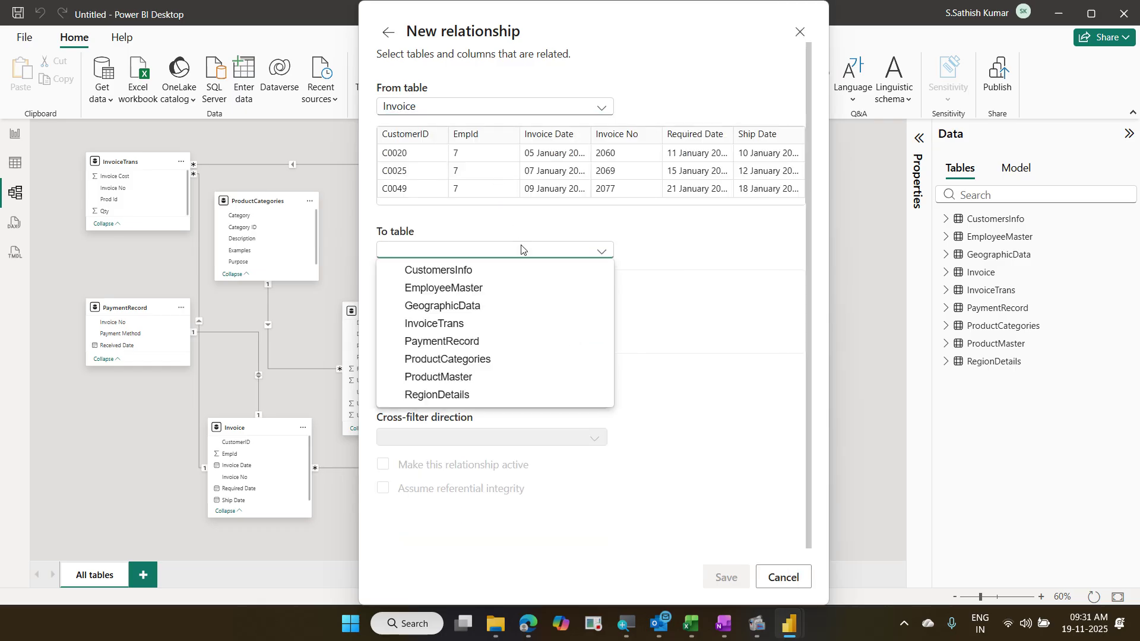
left_click(521, 288)
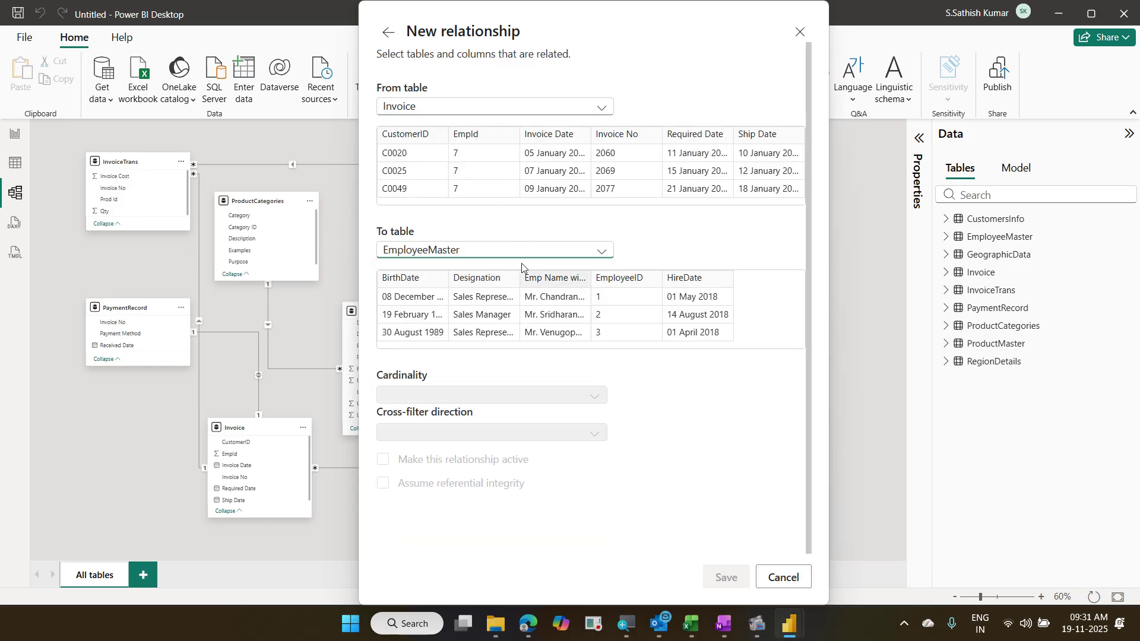
left_click(479, 149)
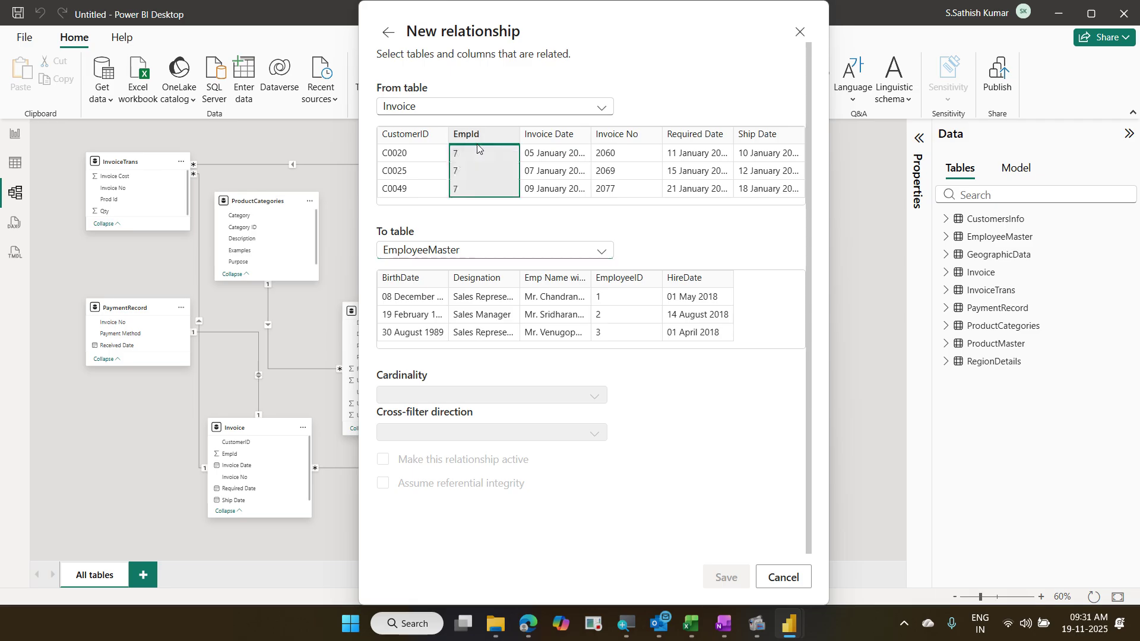
left_click(613, 295)
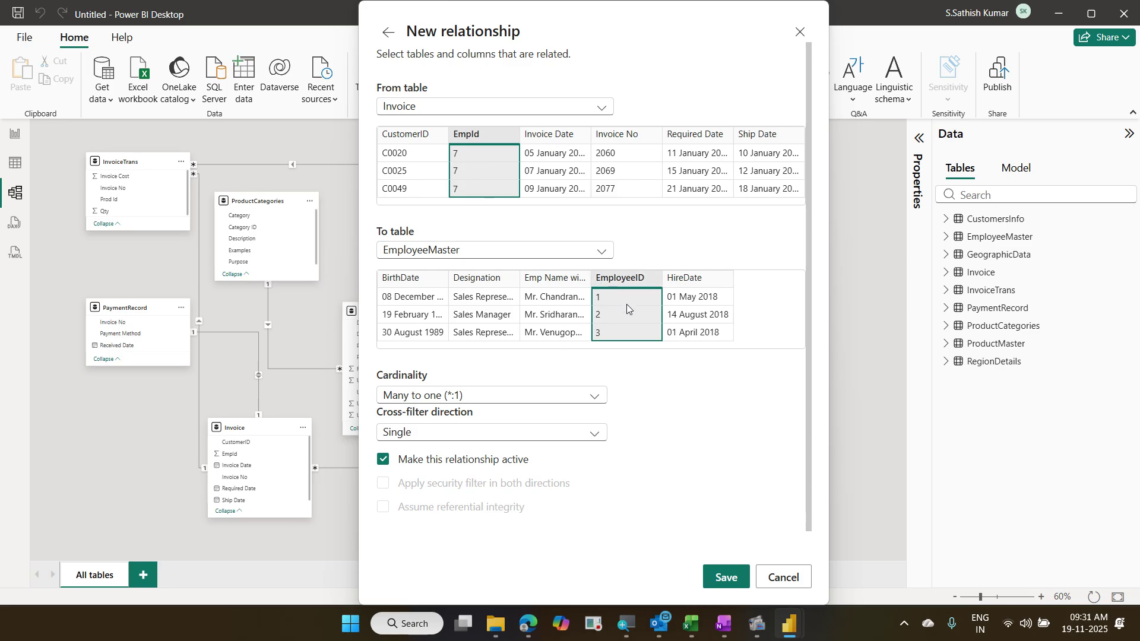
Step: Review the cross-filter direction options, keep Single, and save the many-to-one relationship between Invoice and EmployeeMaster
left_click(588, 438)
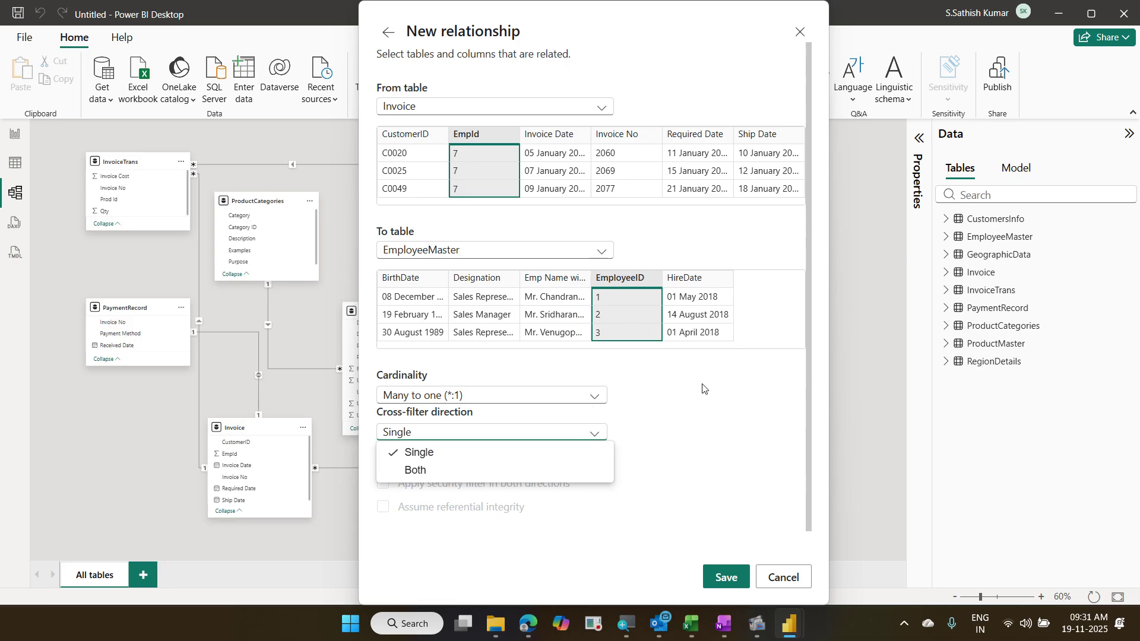
left_click(699, 405)
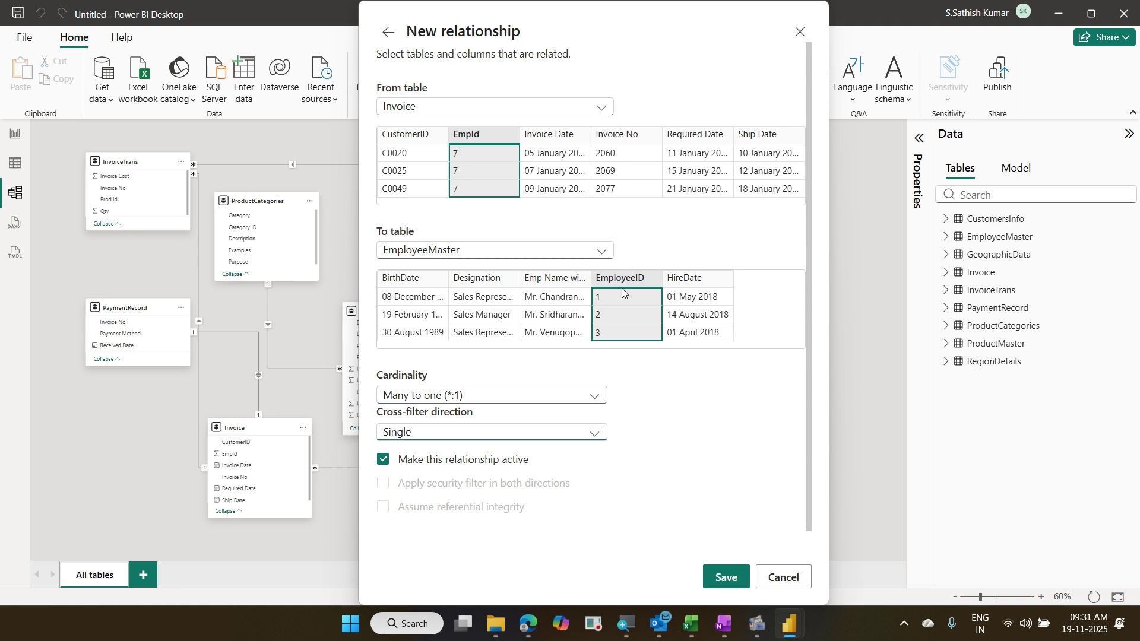
left_click(595, 434)
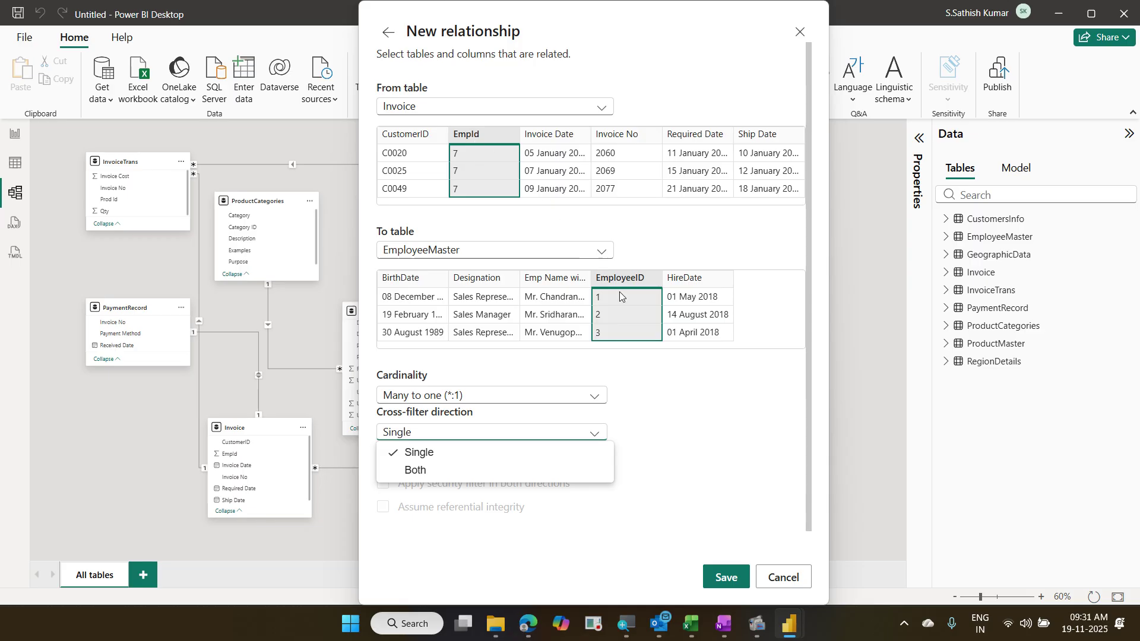
left_click(476, 456)
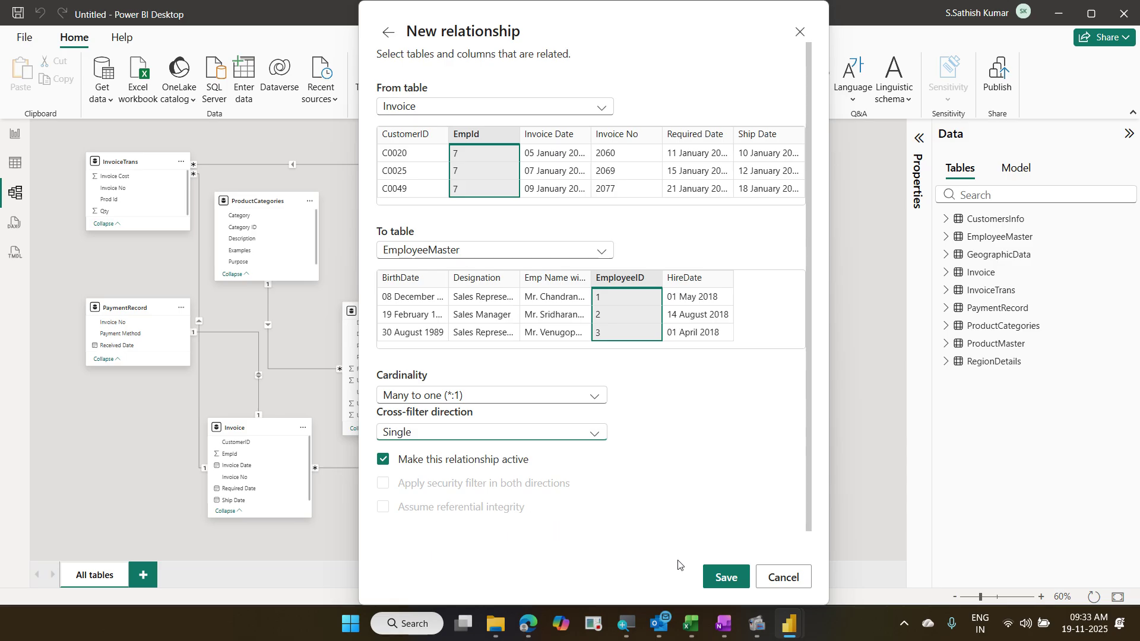
left_click(723, 579)
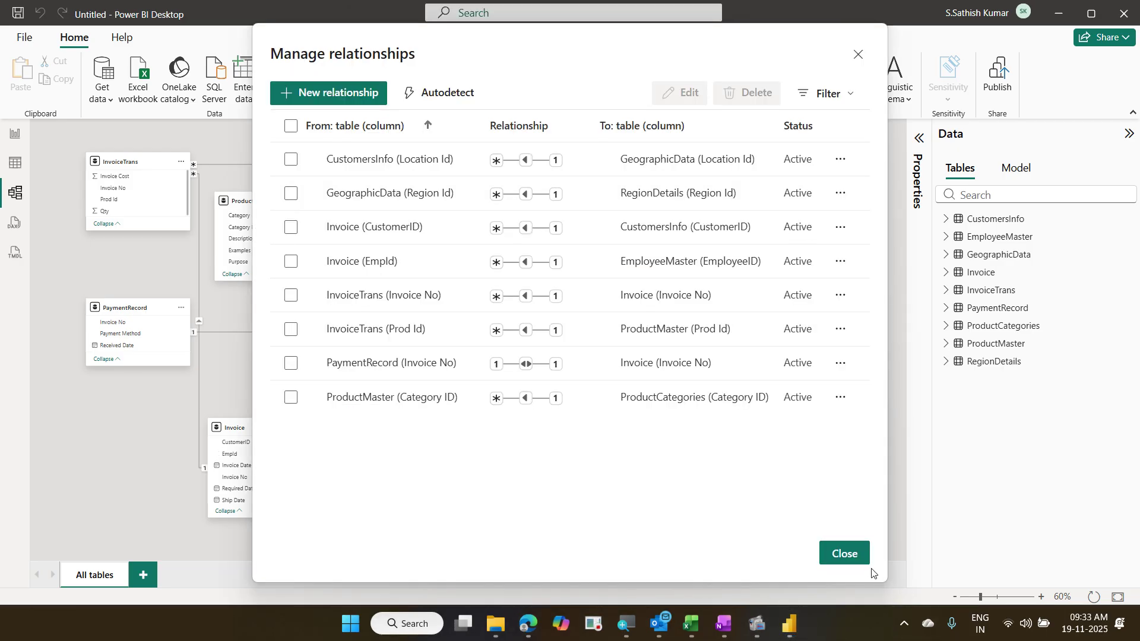
left_click(844, 554)
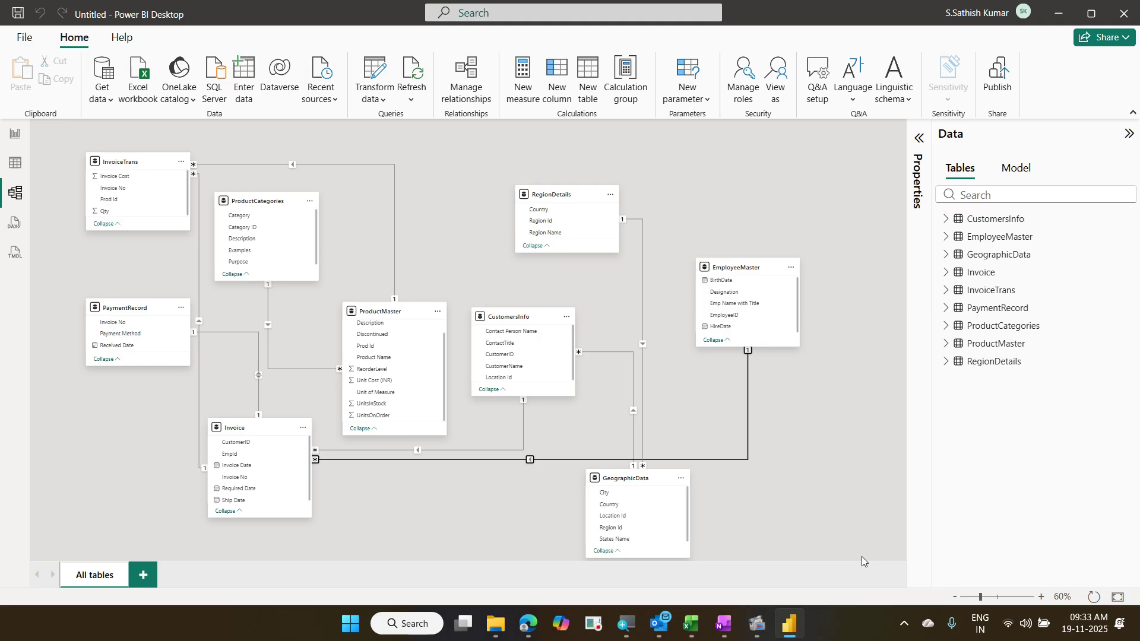
Step: Delete the relationship linking Invoice to EmployeeMaster from the diagram
right_click(730, 459)
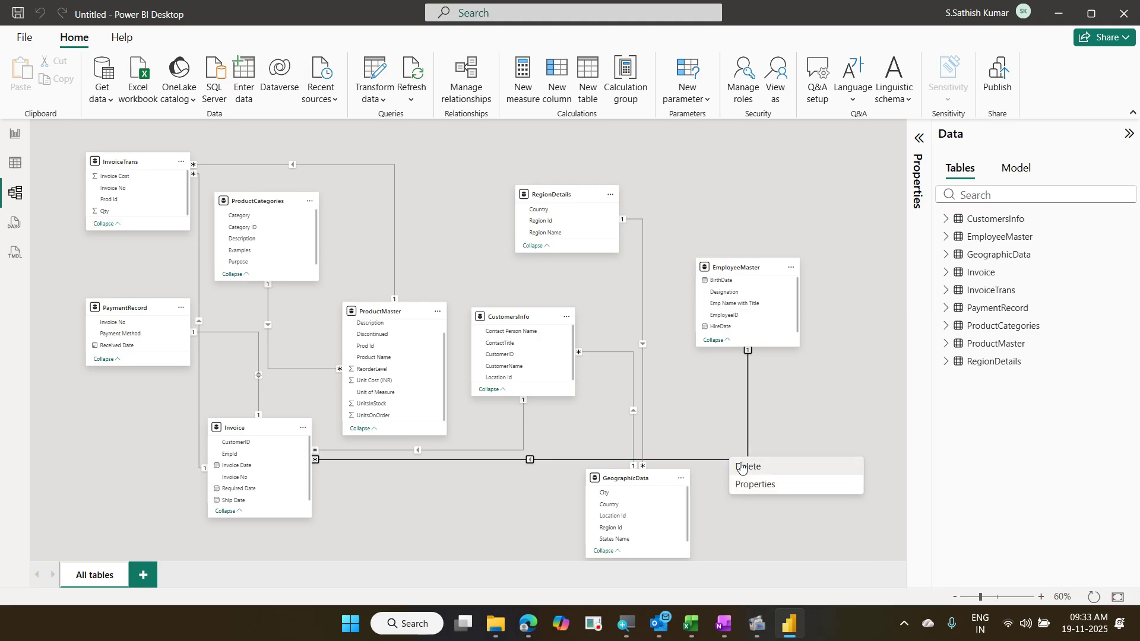
left_click(742, 468)
left_click(650, 371)
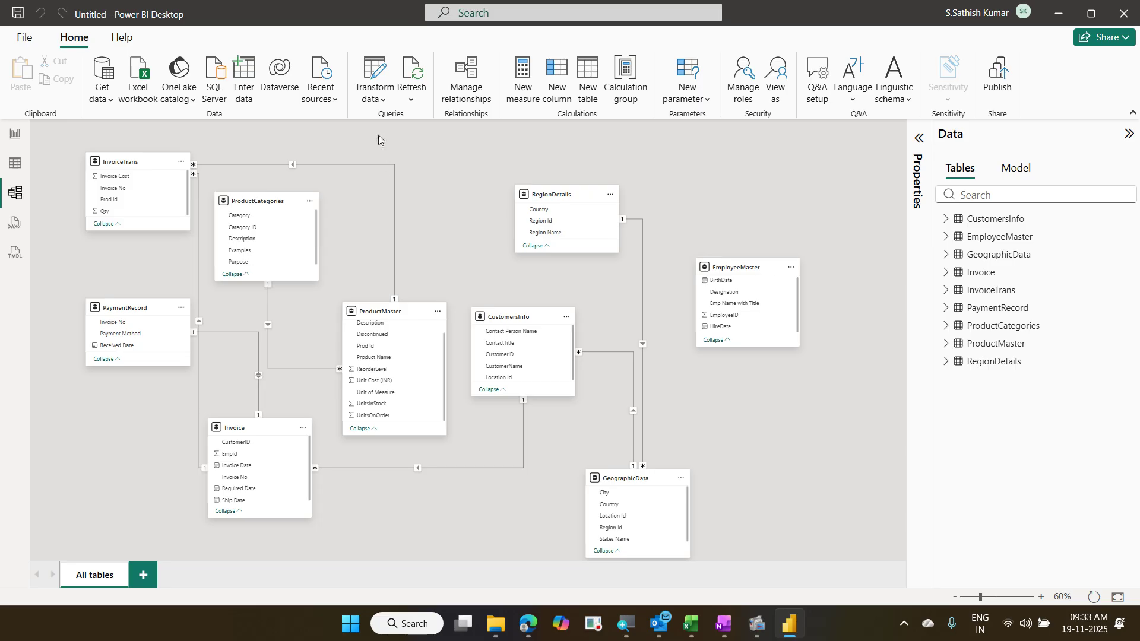
left_click(466, 77)
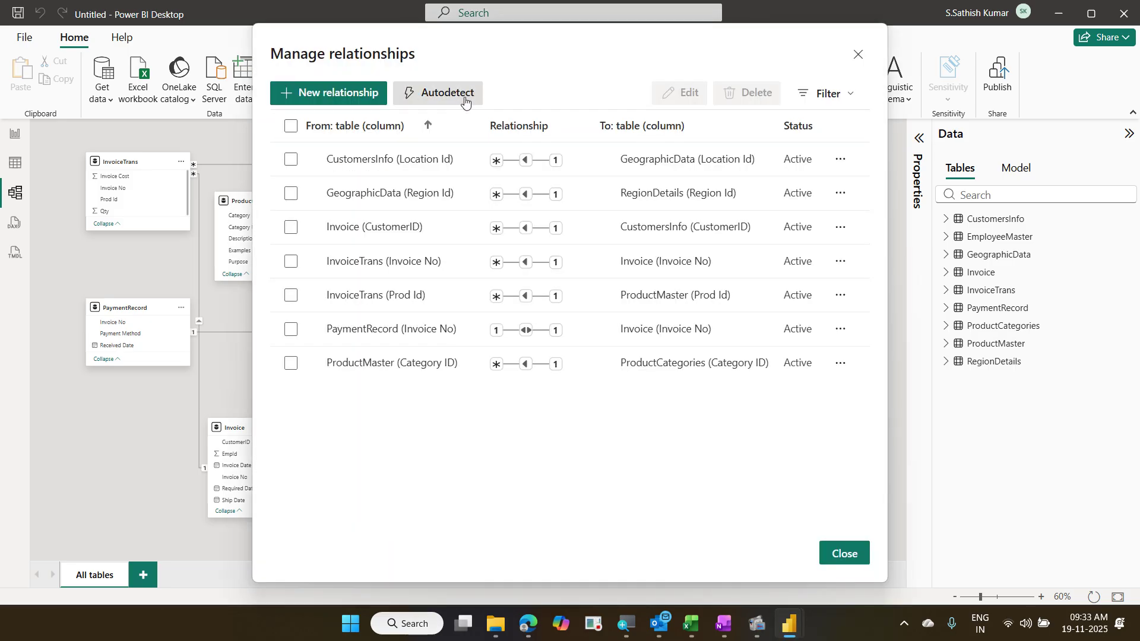
left_click(363, 93)
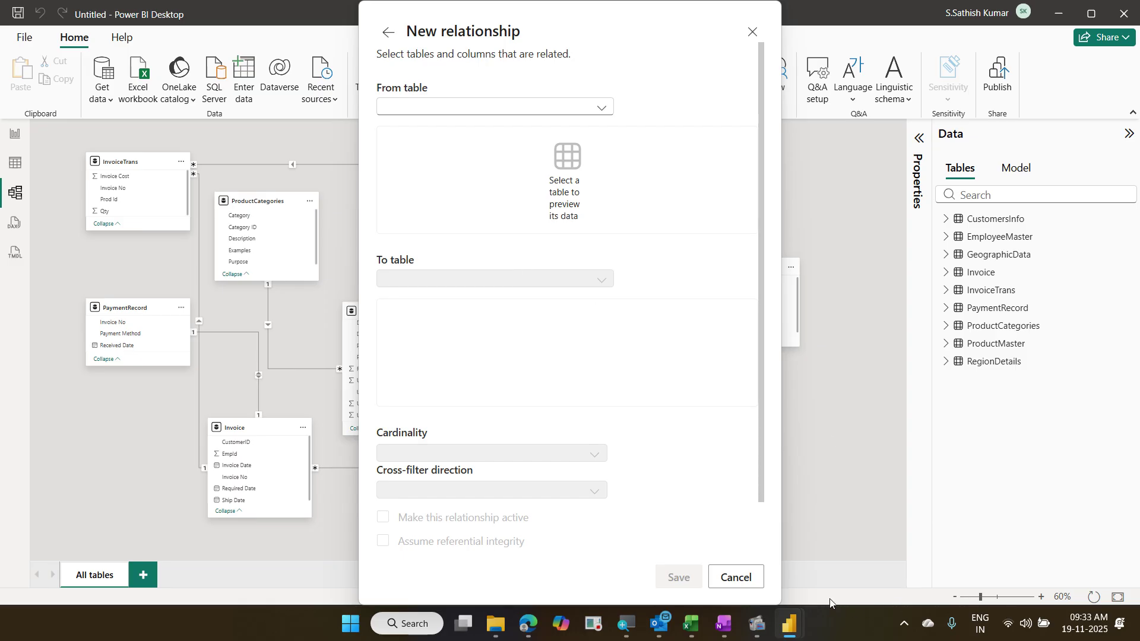
left_click(734, 578)
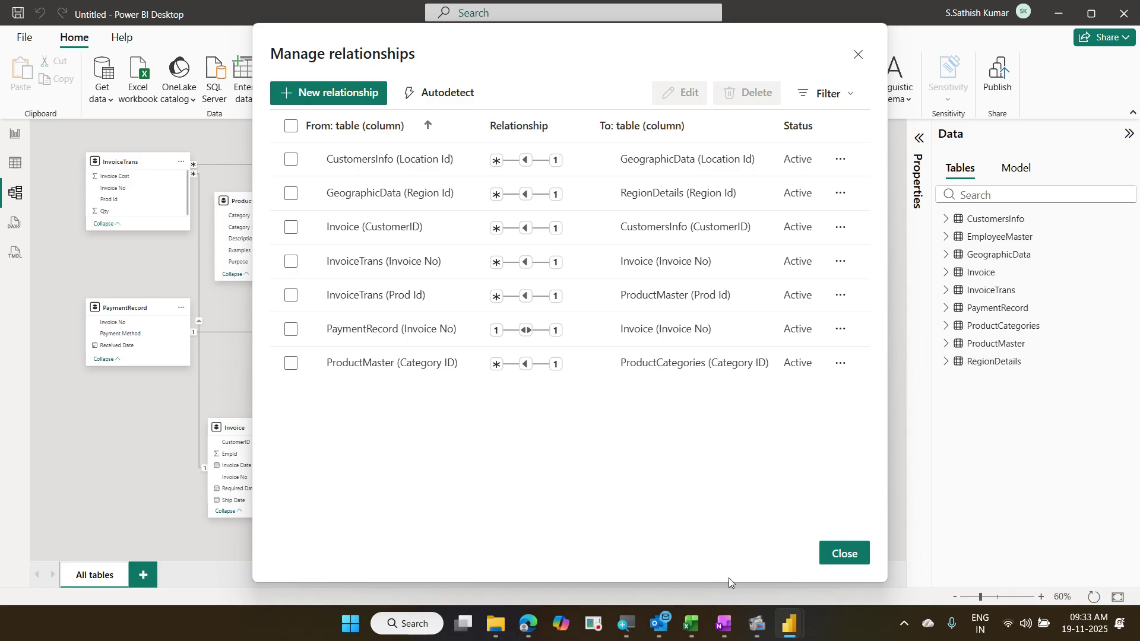
left_click(832, 563)
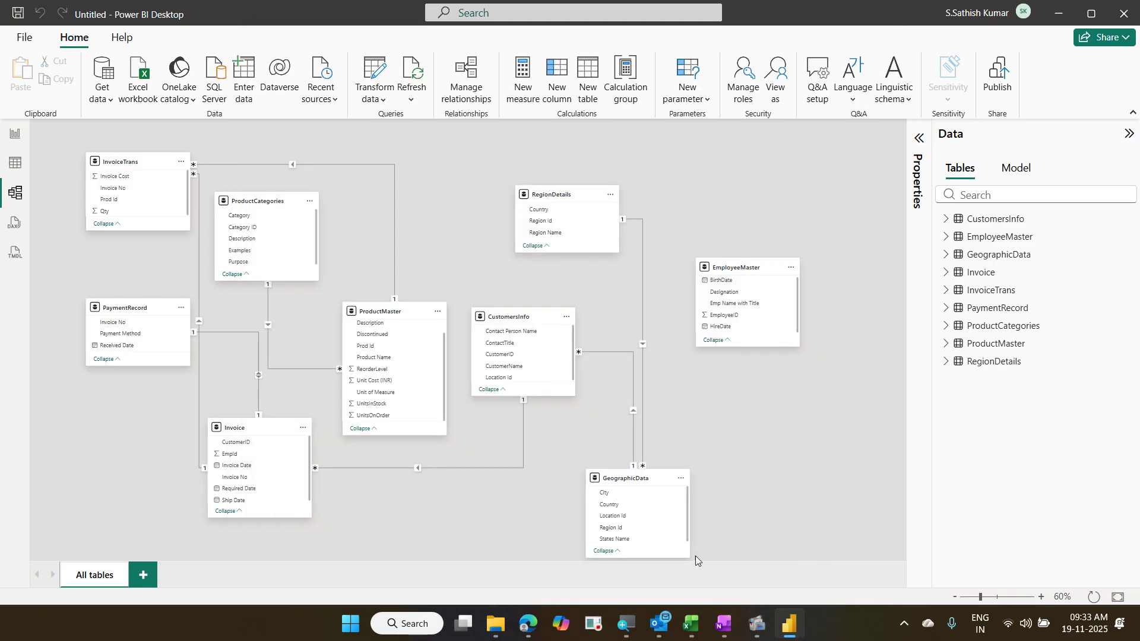
Step: Add a new diagram layout containing only the EmployeeMaster and Invoice tables, placed side by side
left_click(143, 575)
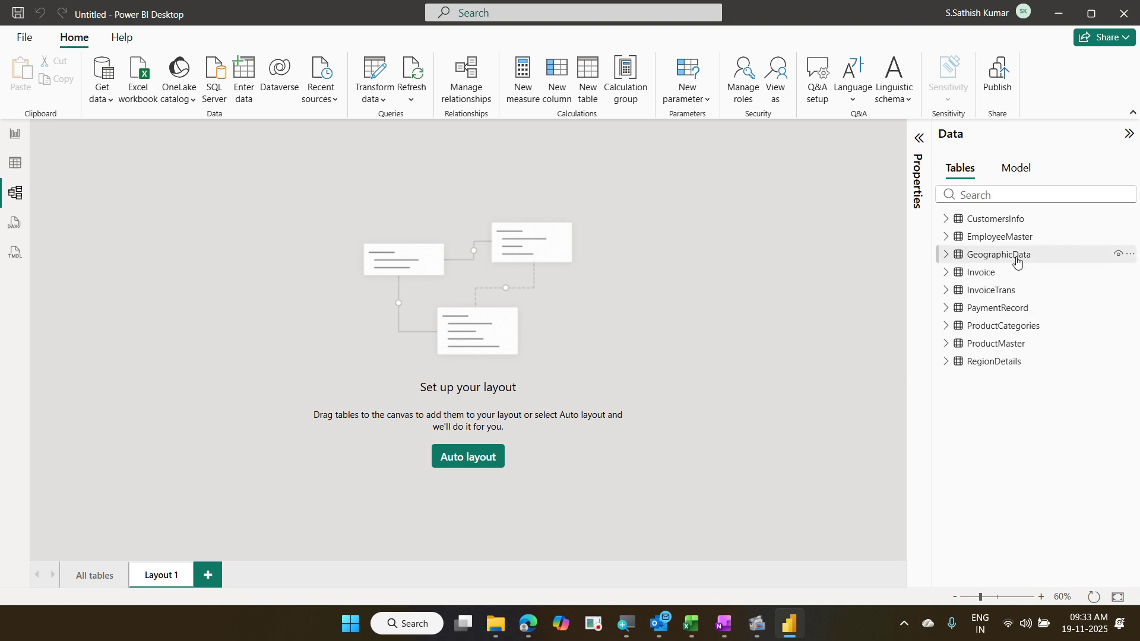
left_click_drag(1000, 237, 266, 205)
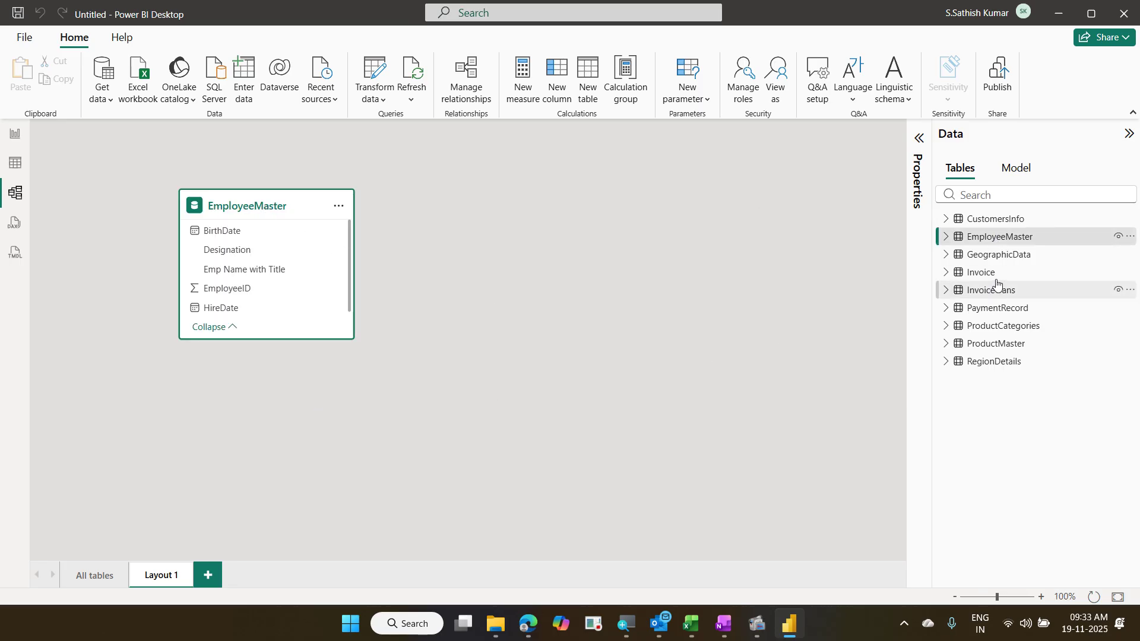
left_click_drag(995, 276, 629, 254)
left_click_drag(485, 210, 480, 209)
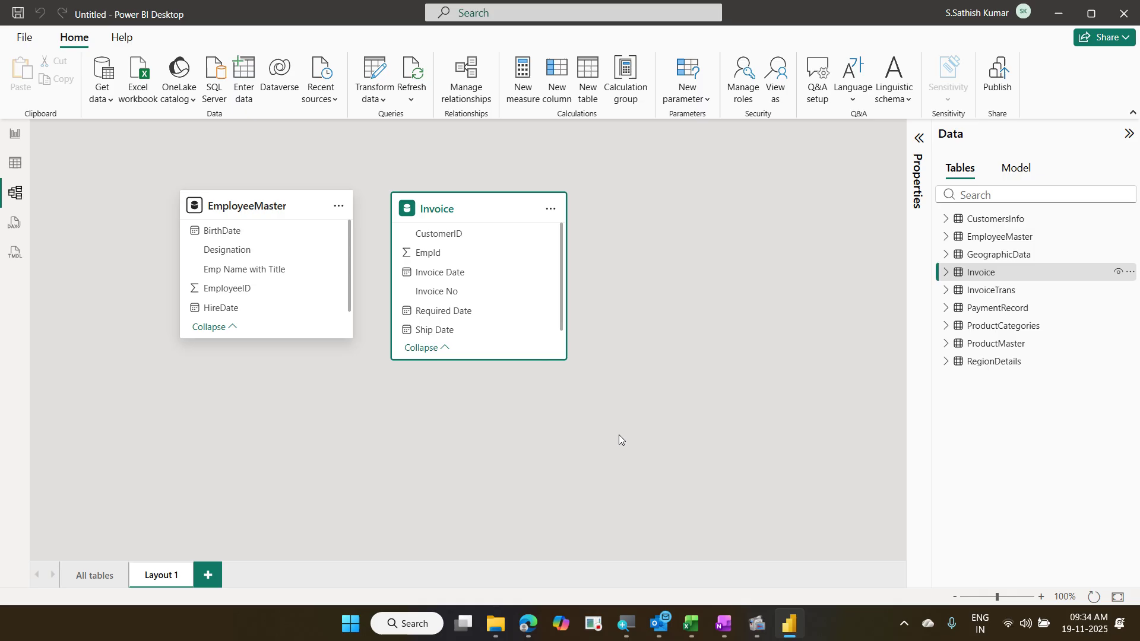
Step: Relate EmployeeID in EmployeeMaster to EmpId in Invoice as one to many with Single cross-filtering, and view it in the All tables layout
left_click_drag(246, 295, 458, 261)
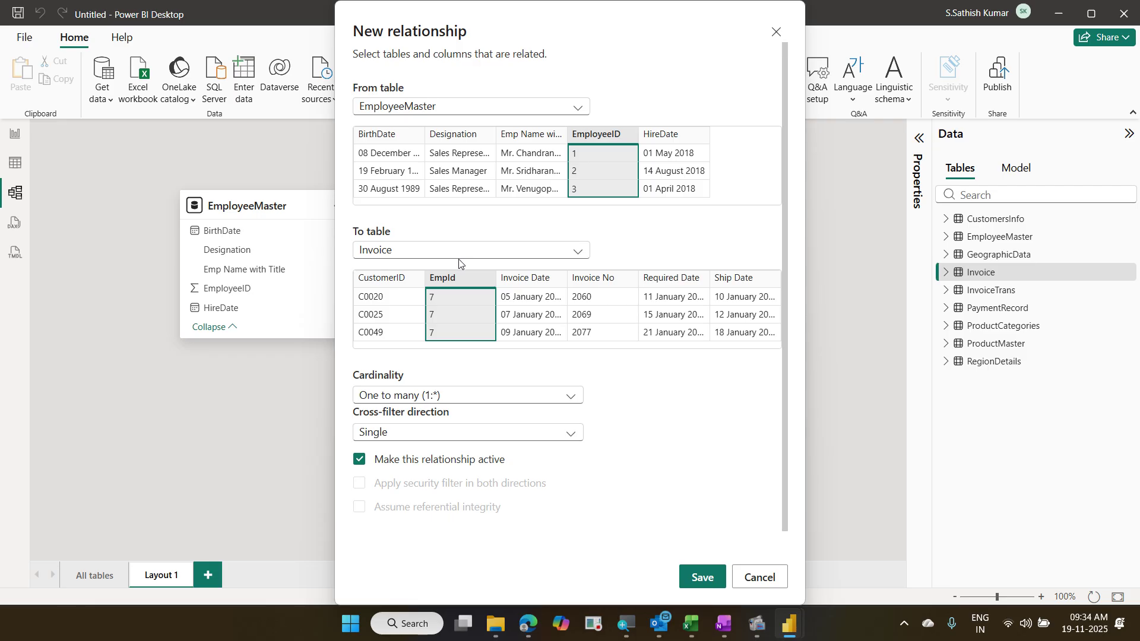
left_click(702, 578)
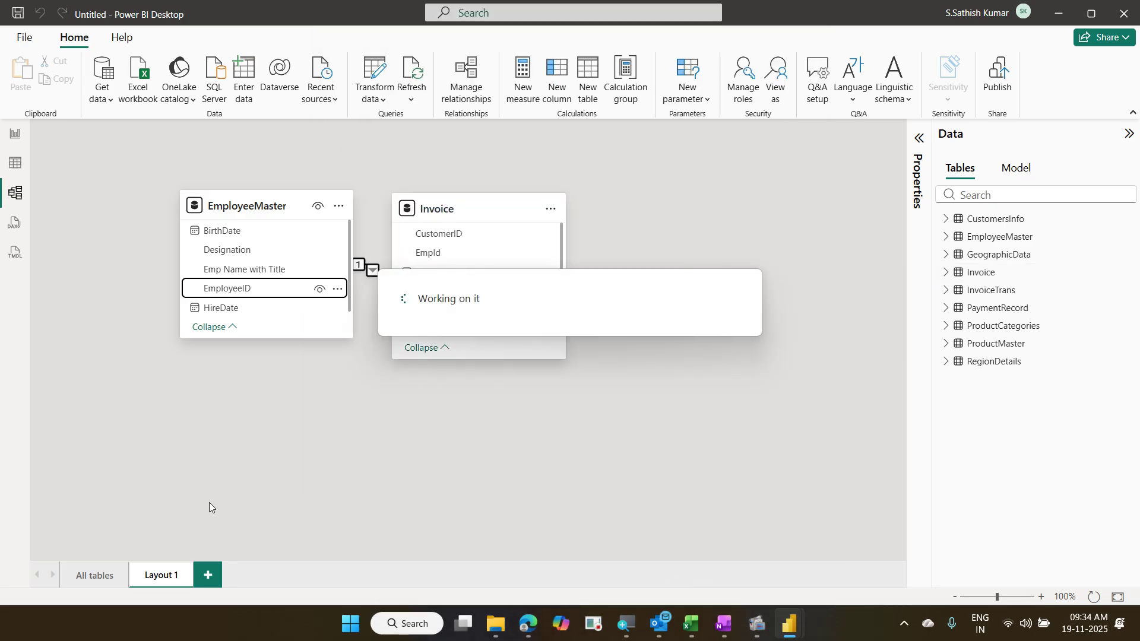
left_click(89, 569)
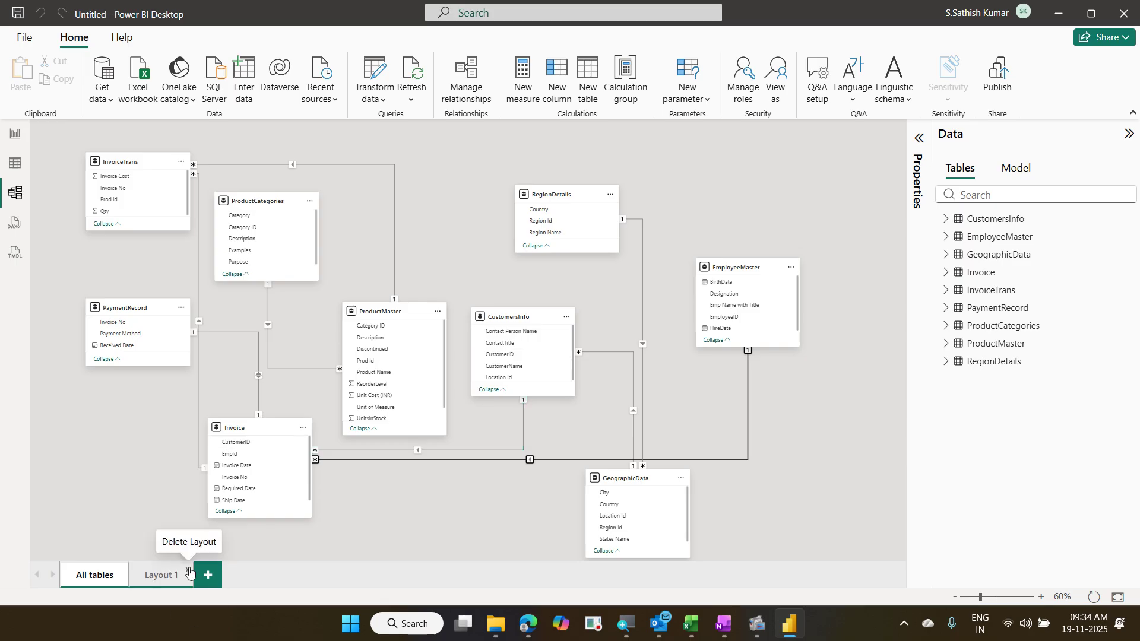
Step: Return to Layout 1 and delete that layout from the model view
left_click(161, 576)
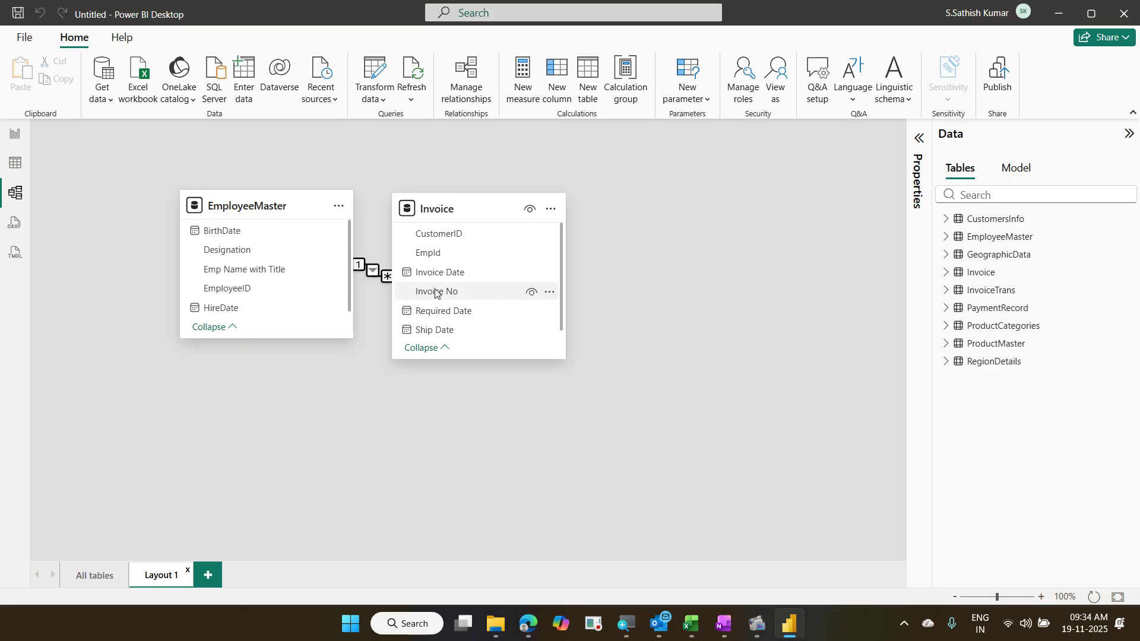
left_click(188, 572)
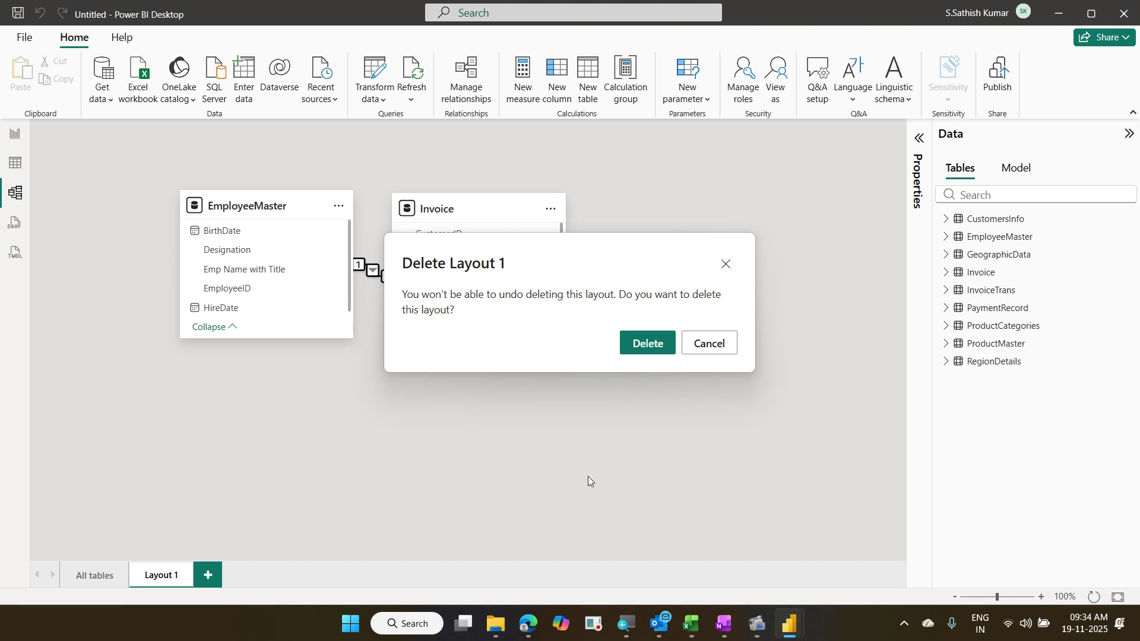
left_click(646, 348)
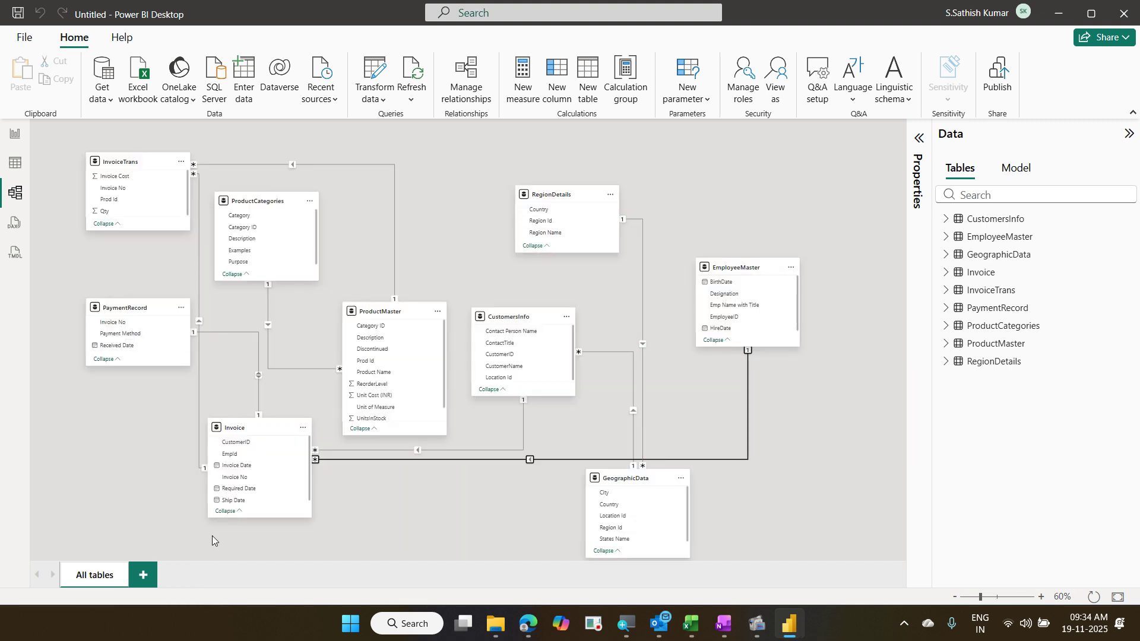
left_click(746, 366)
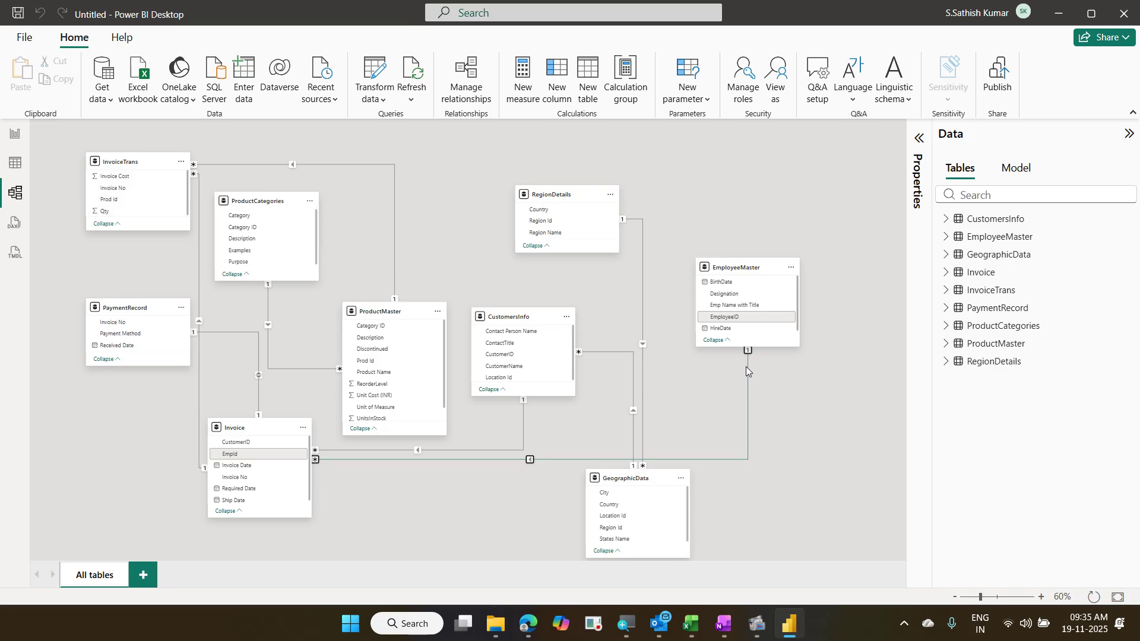
left_click(747, 380)
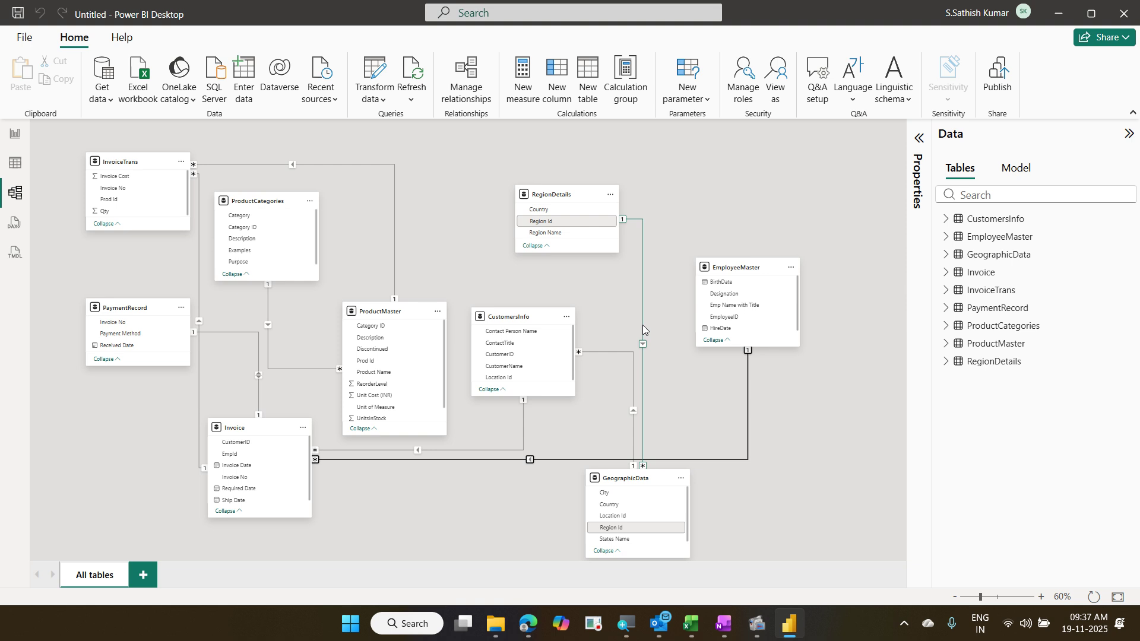
Step: Return to the report view and save the report as BusinessTransactions in the 2025-11-19 Daimler Power BI Level 2 folder
left_click(15, 145)
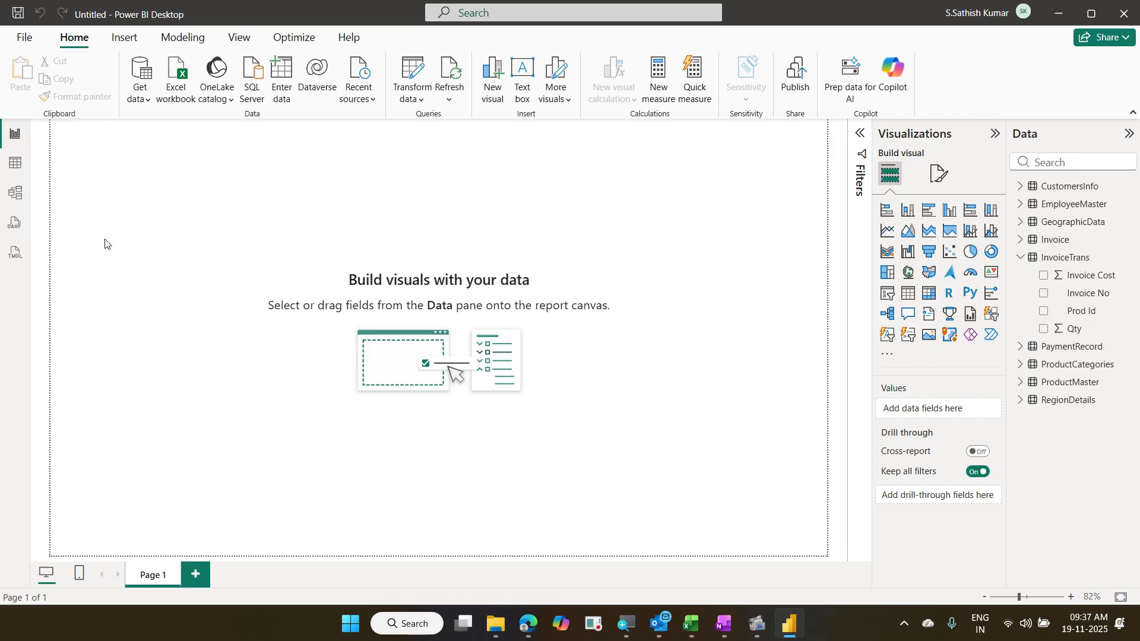
left_click(22, 39)
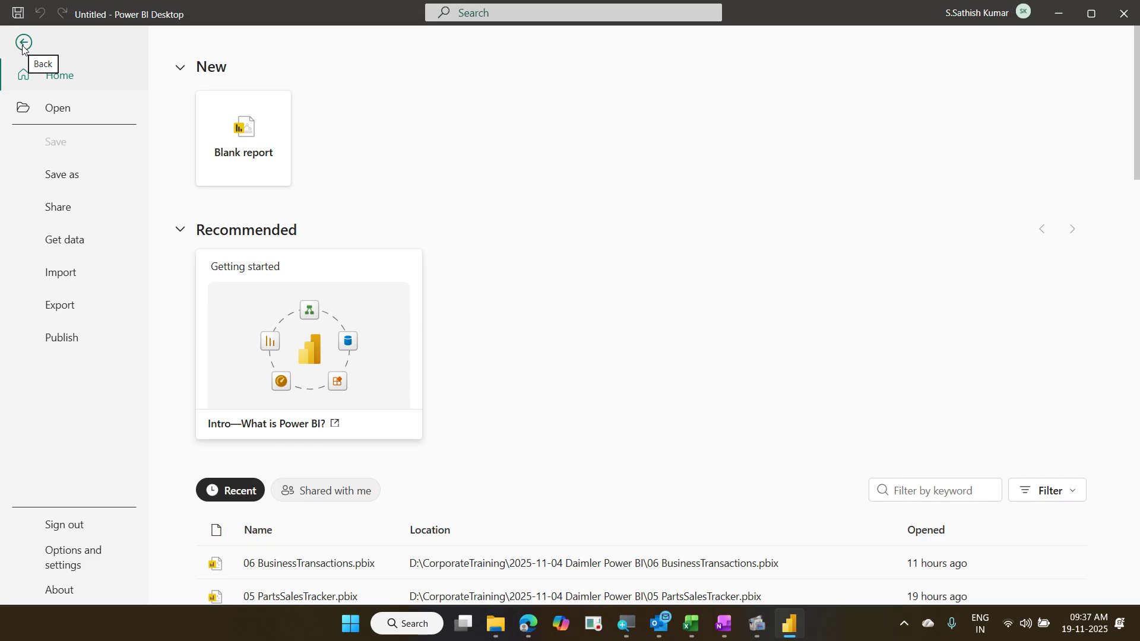
left_click(74, 175)
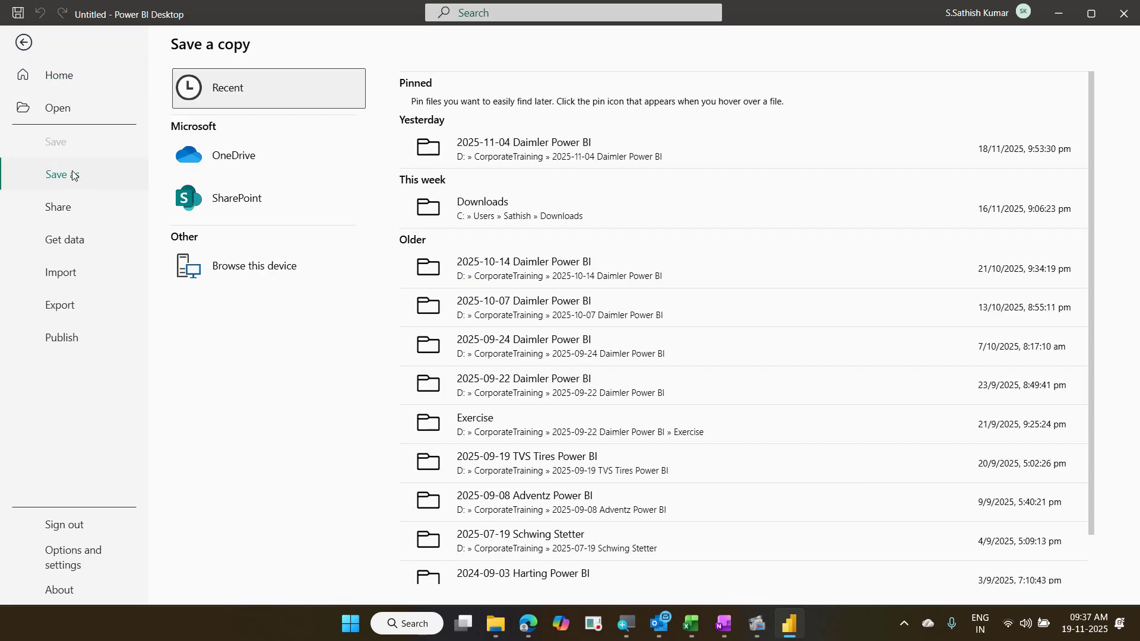
left_click(240, 267)
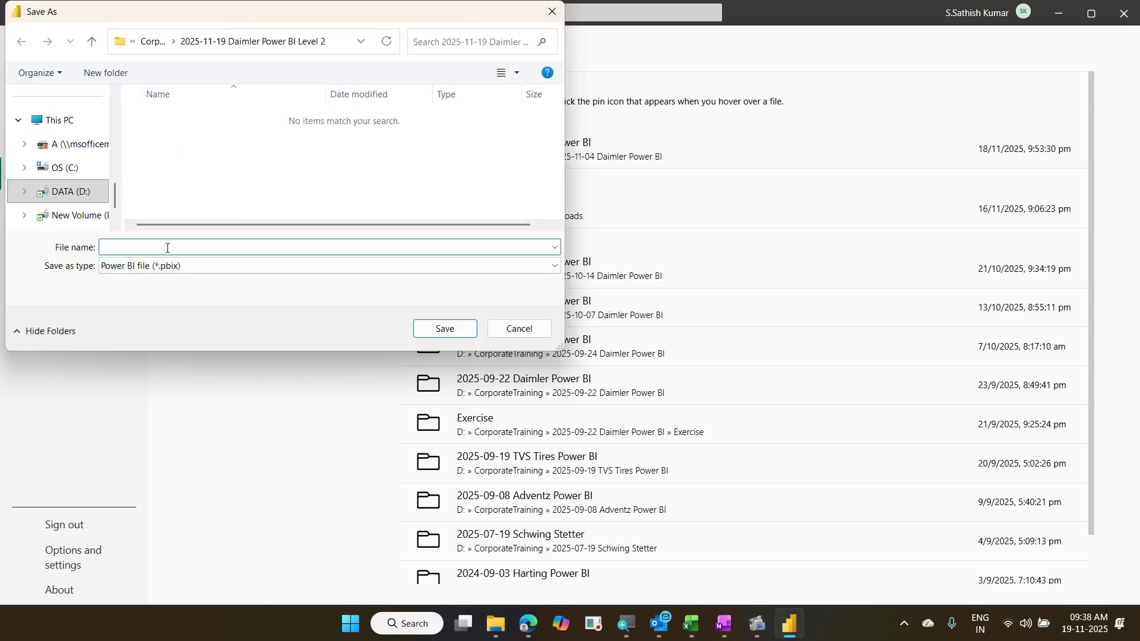
type("Bu")
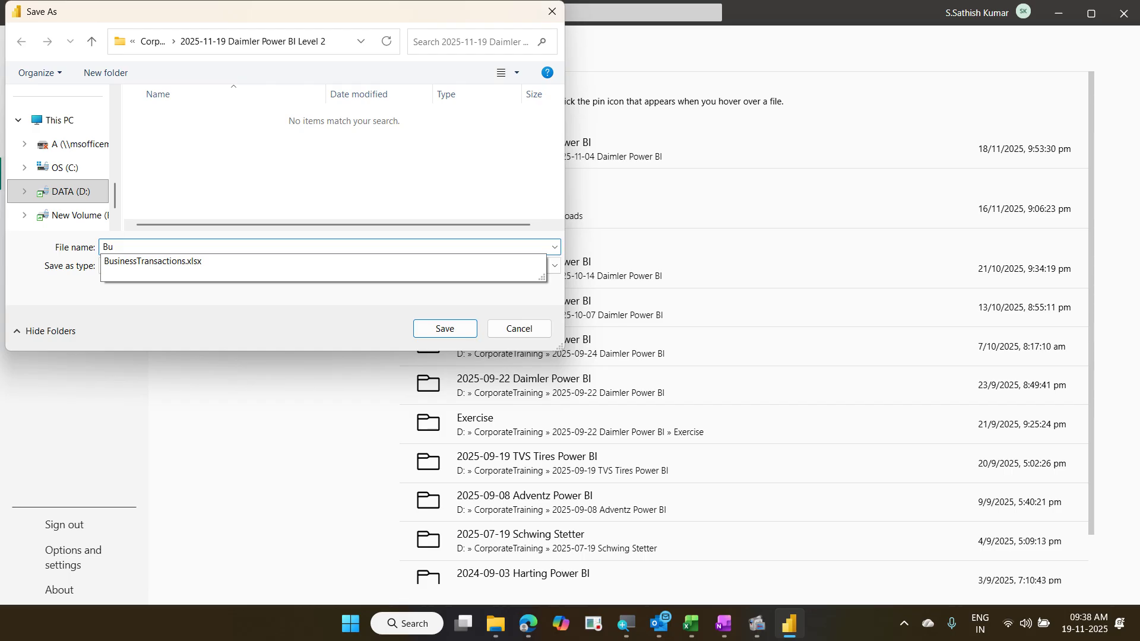
key("Down")
key("BackSpace")
key("BackSpace")
key("BackSpace")
key("BackSpace")
key("BackSpace")
key("Return")
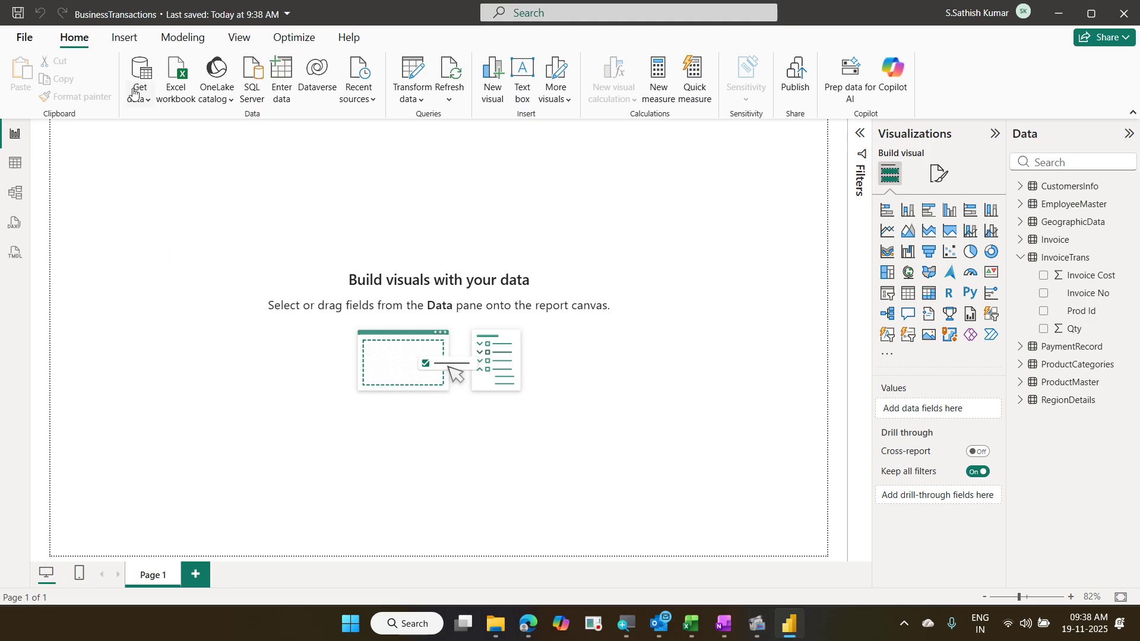
Step: Insert a text box on Page 1 and open its list of available fonts
left_click(124, 40)
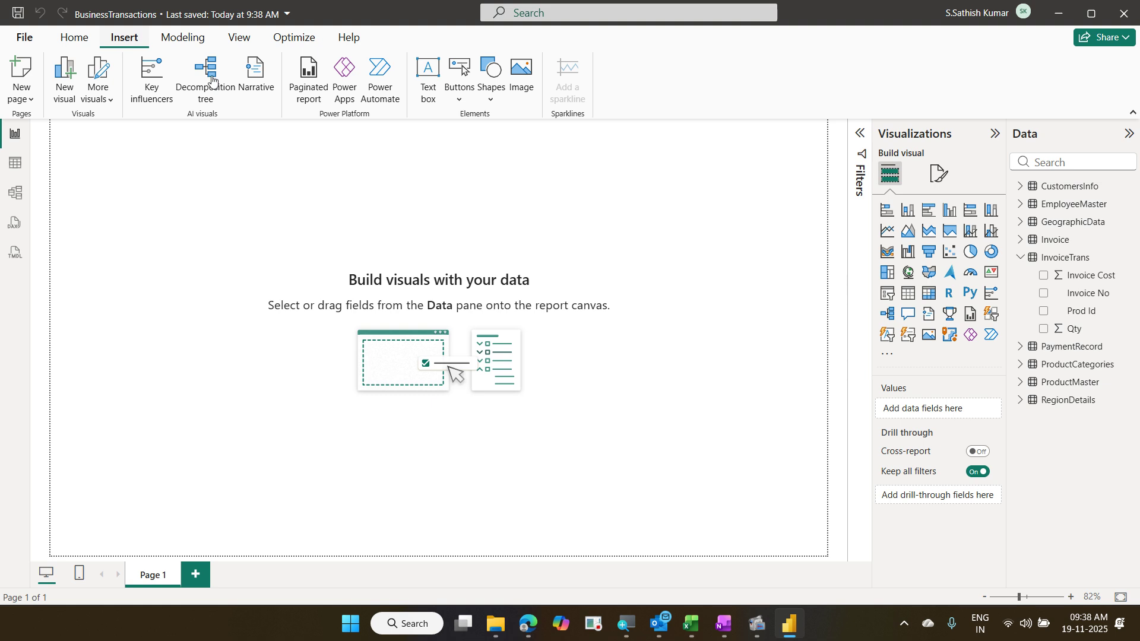
left_click(436, 103)
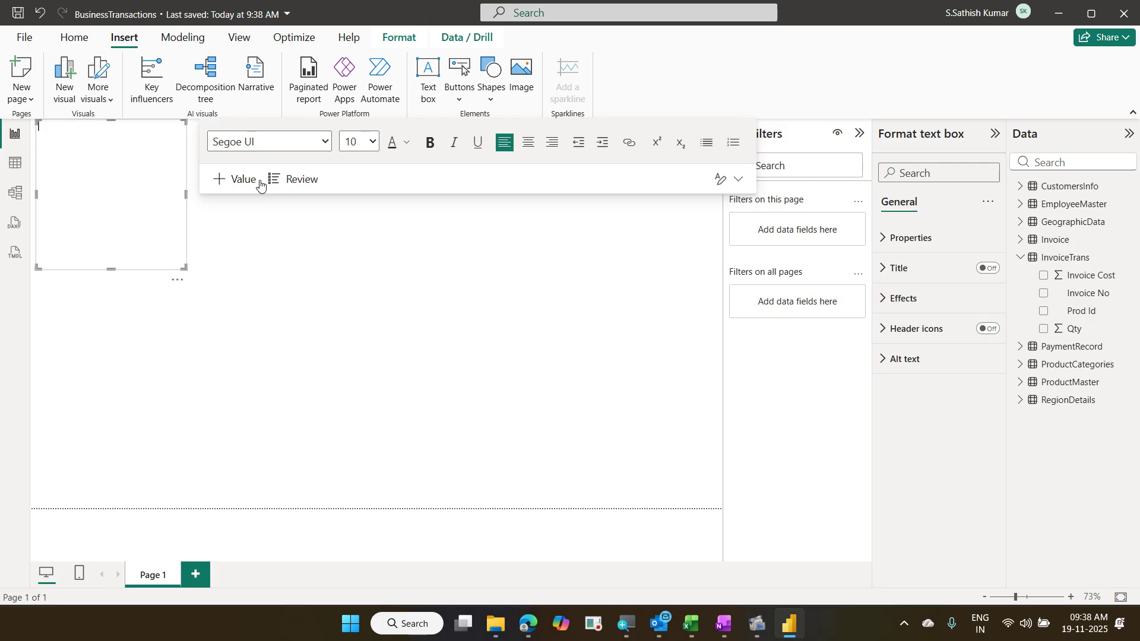
left_click(324, 147)
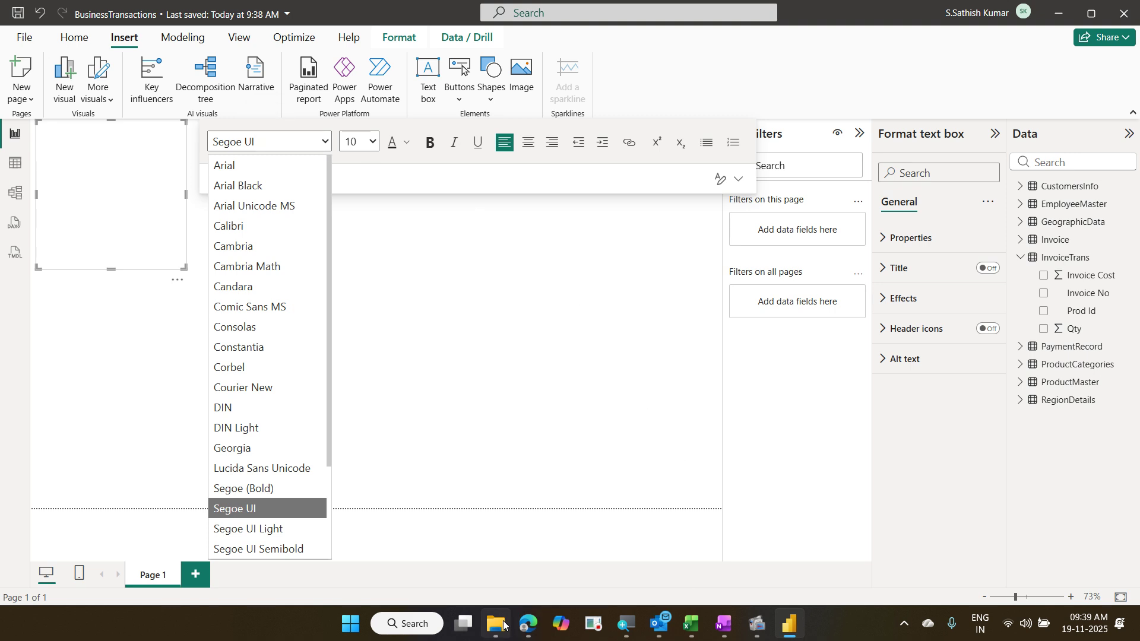
Step: Start Excel with a blank workbook and examine its default font setting
left_click(350, 623)
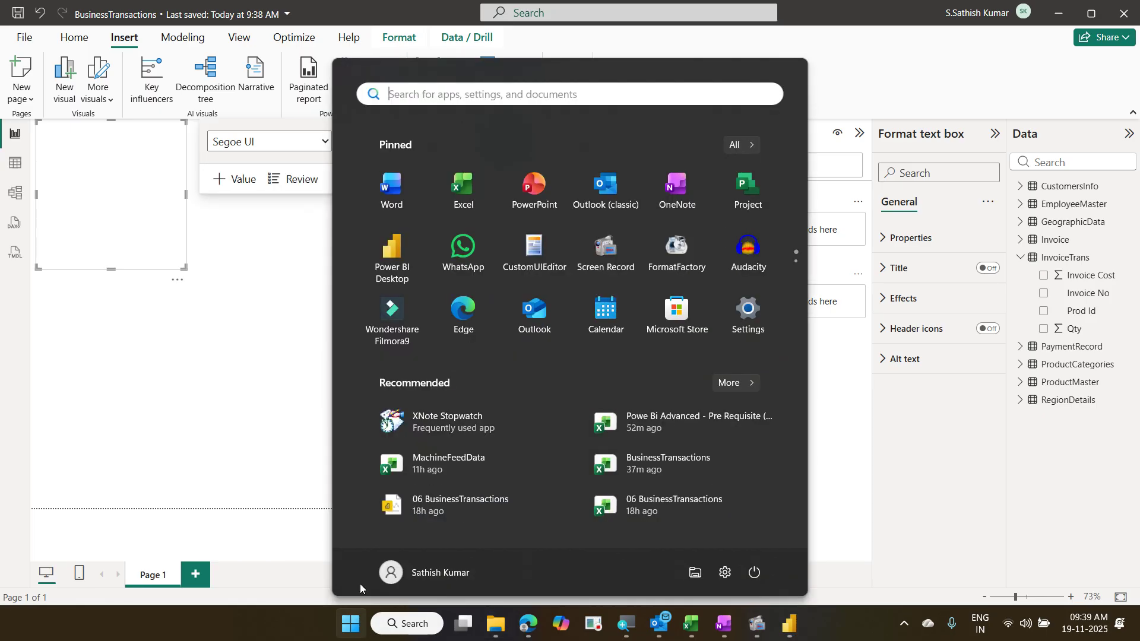
left_click(469, 205)
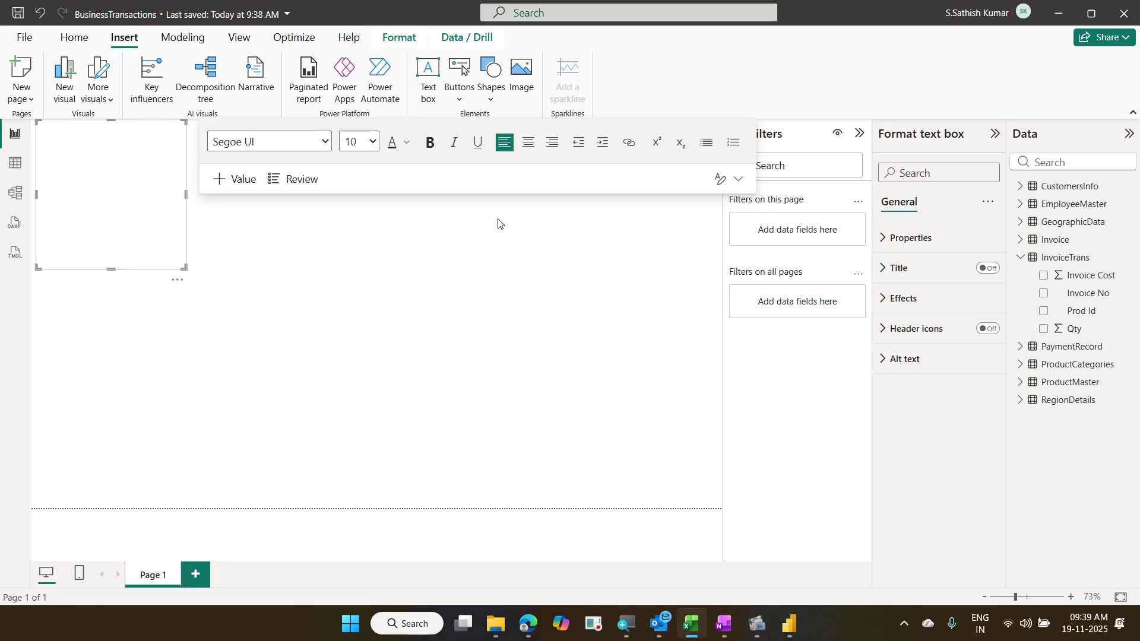
left_click(687, 630)
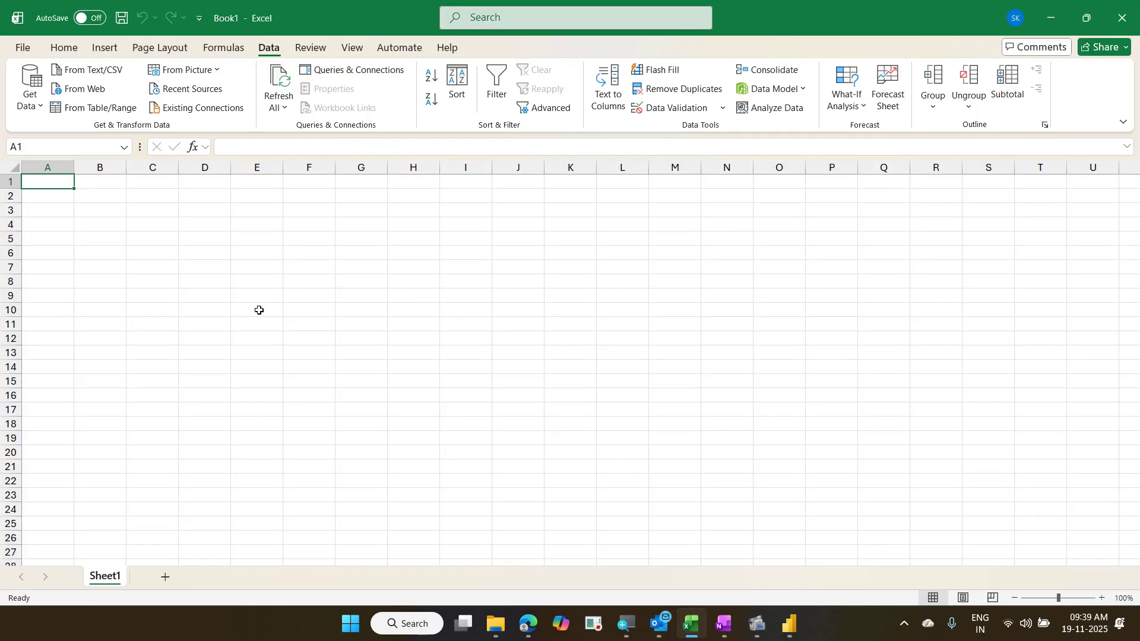
left_click(66, 48)
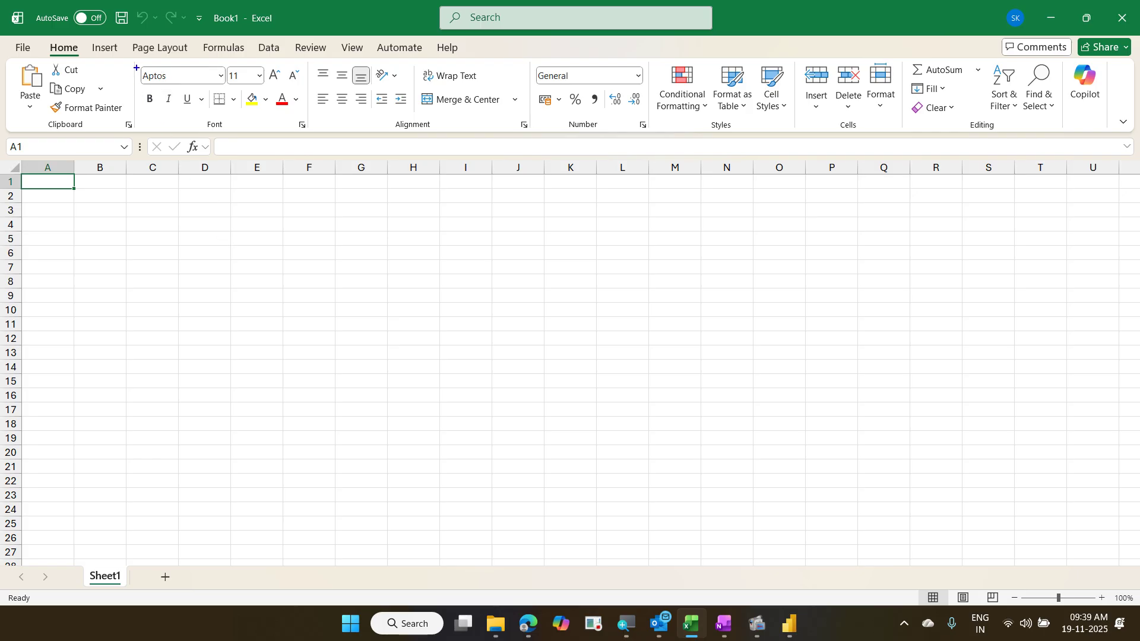
left_click_drag(136, 66, 185, 90)
mouse_move(258, 250)
left_mouse_down()
mouse_move(183, 101)
mouse_move(169, 98)
left_mouse_up()
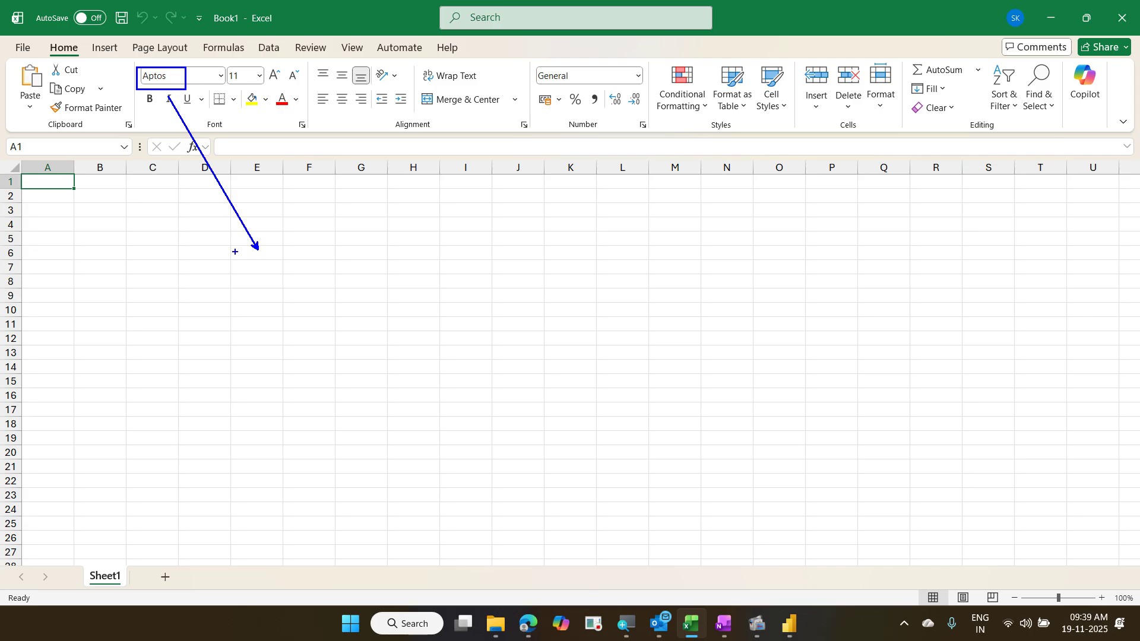
type("tDaimler")
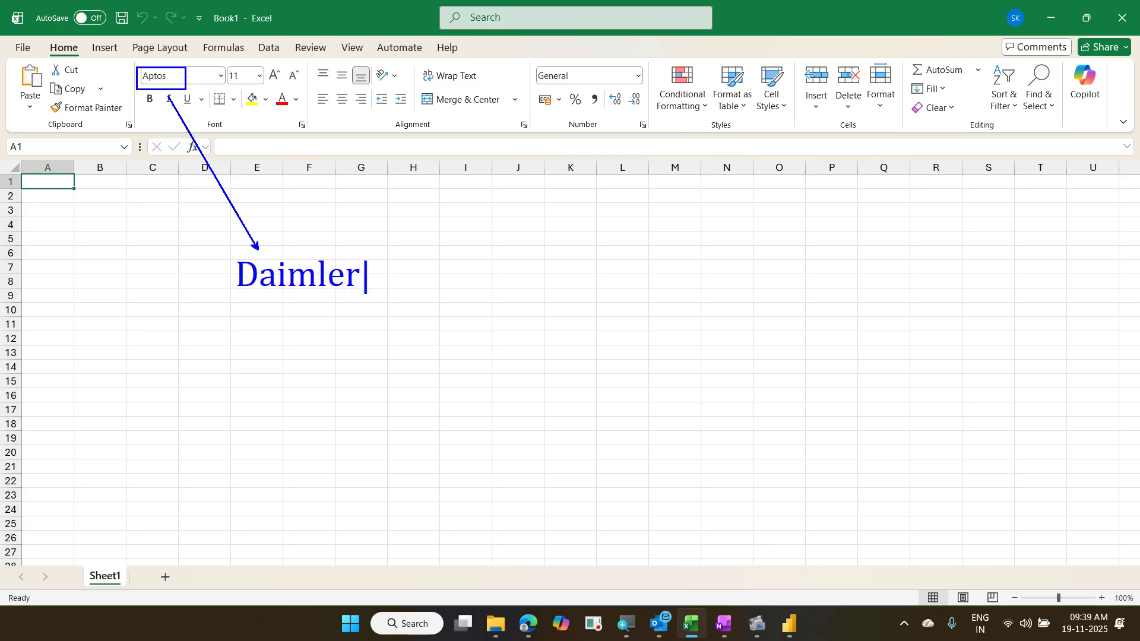
type(" CS")
key("Escape")
key("Escape")
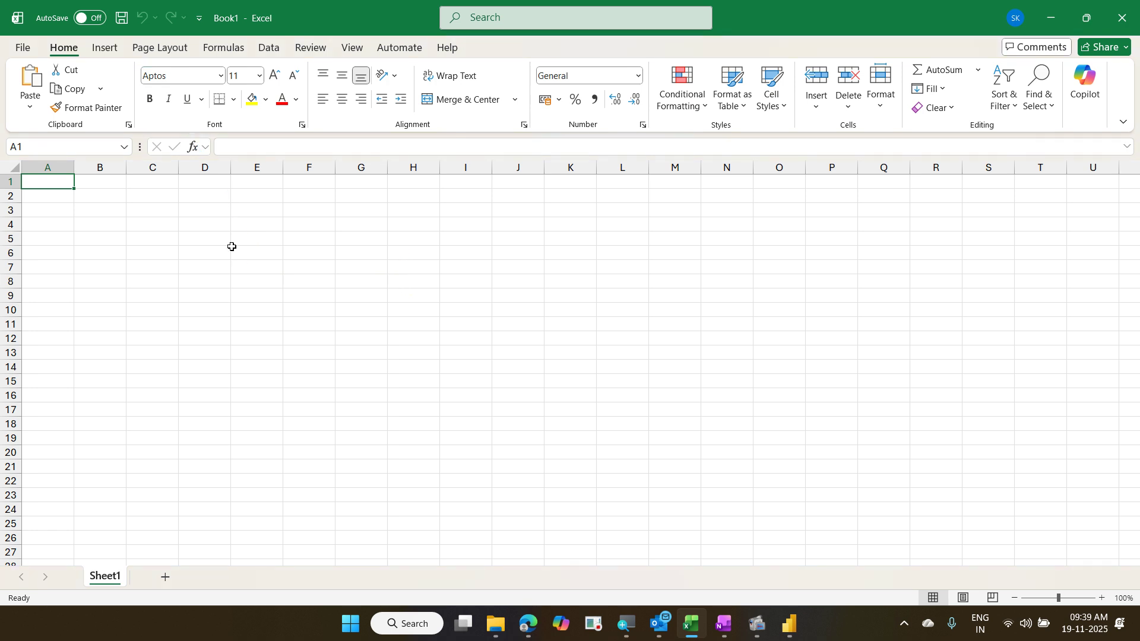
Step: Switch back to Power BI Desktop and remove the empty text box from Page 1
left_click(1063, 20)
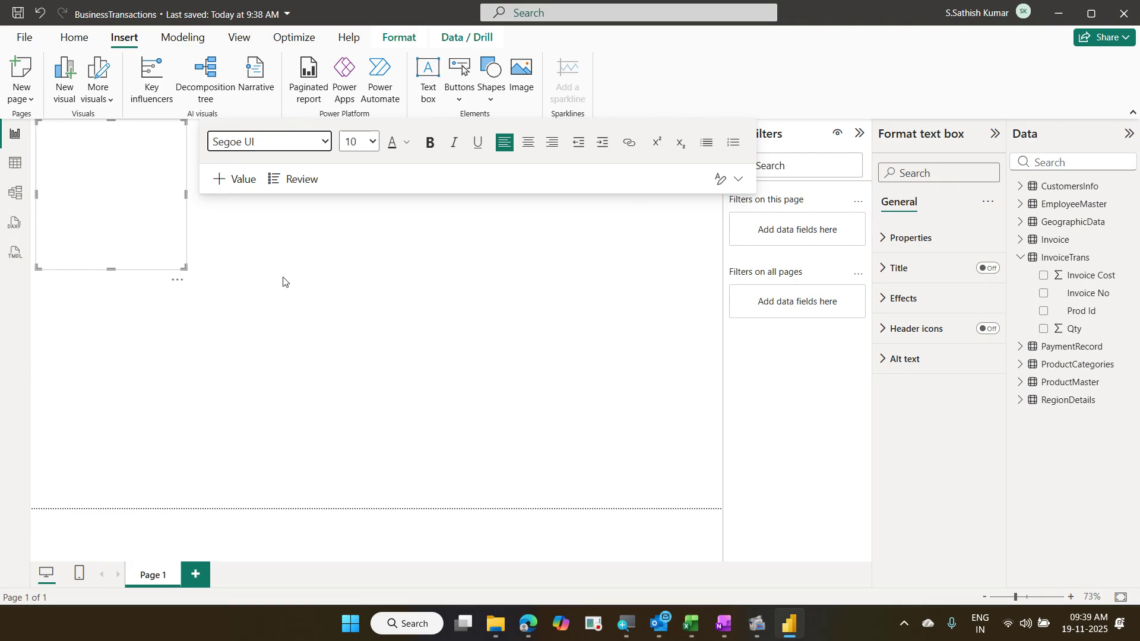
left_click(178, 280)
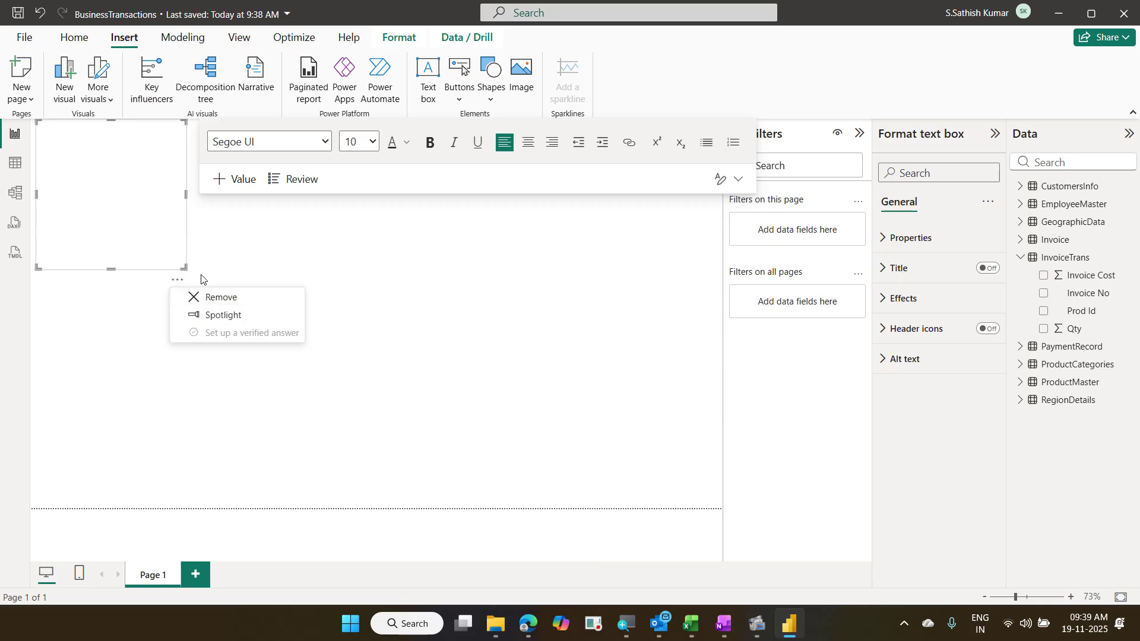
left_click(228, 297)
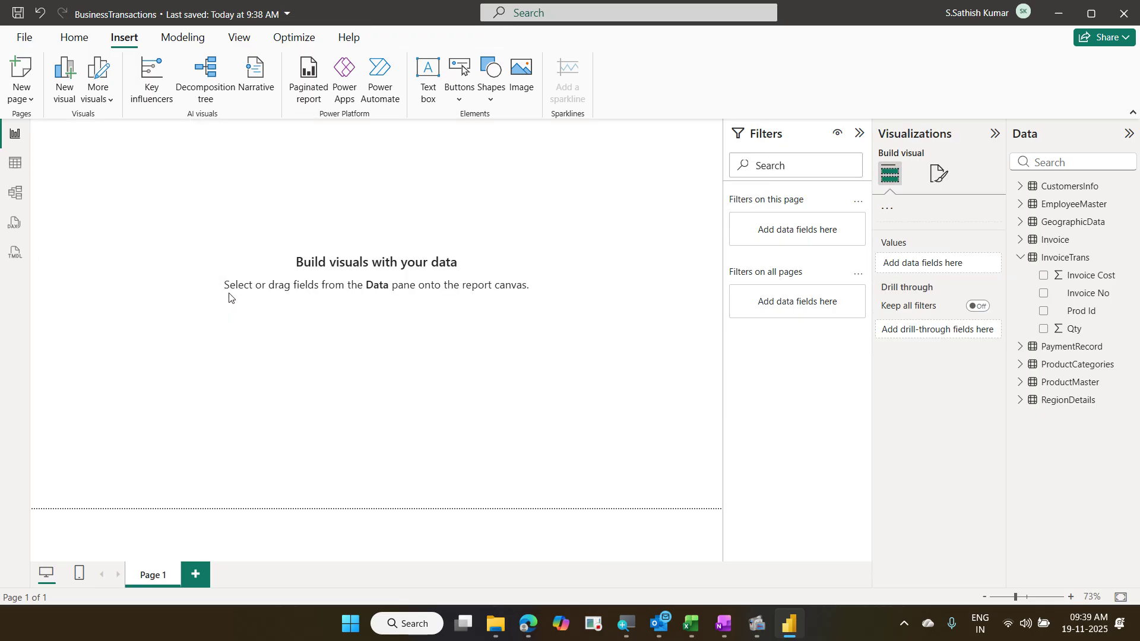
Step: Customize the current report theme by setting the General text font family to Arial
left_click(244, 47)
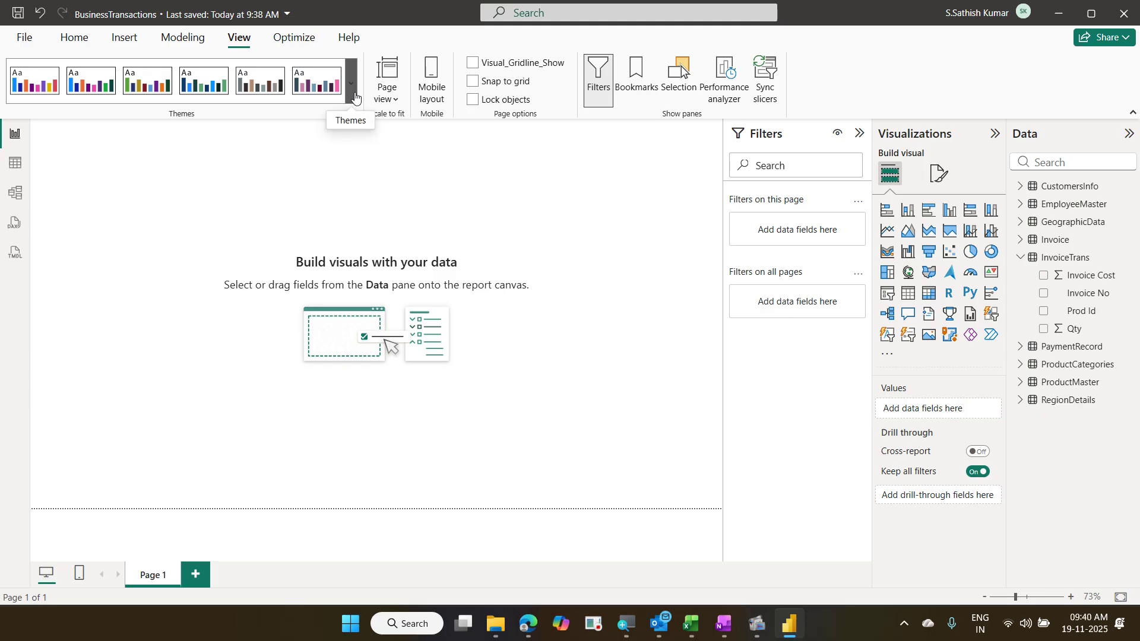
left_click(355, 97)
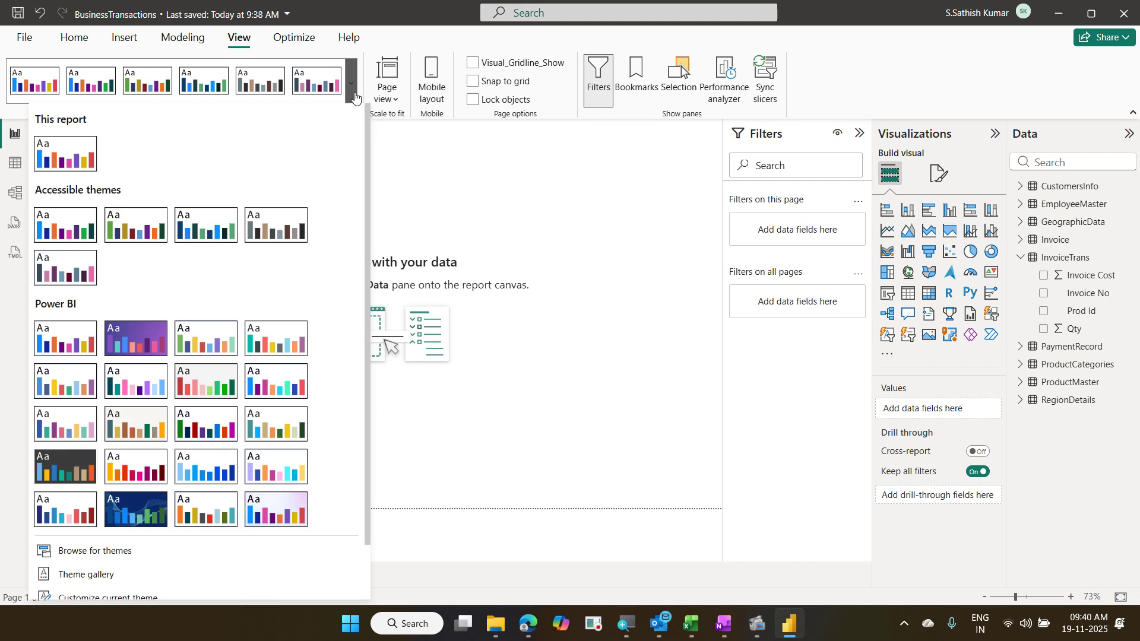
scroll(196, 356, "down", 2)
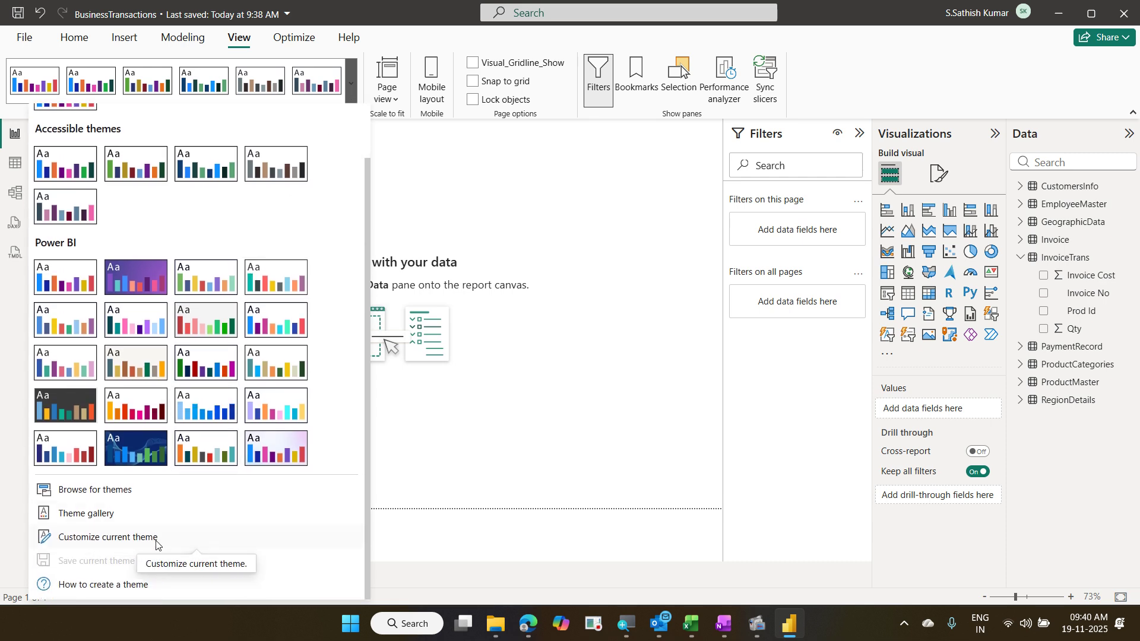
left_click(157, 545)
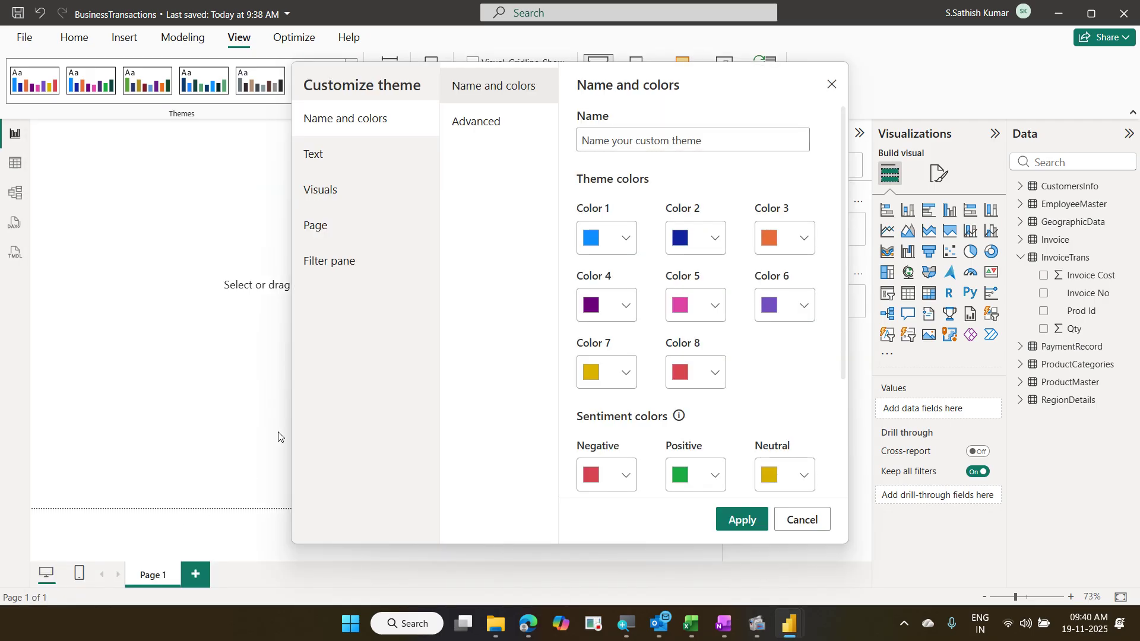
left_click(336, 168)
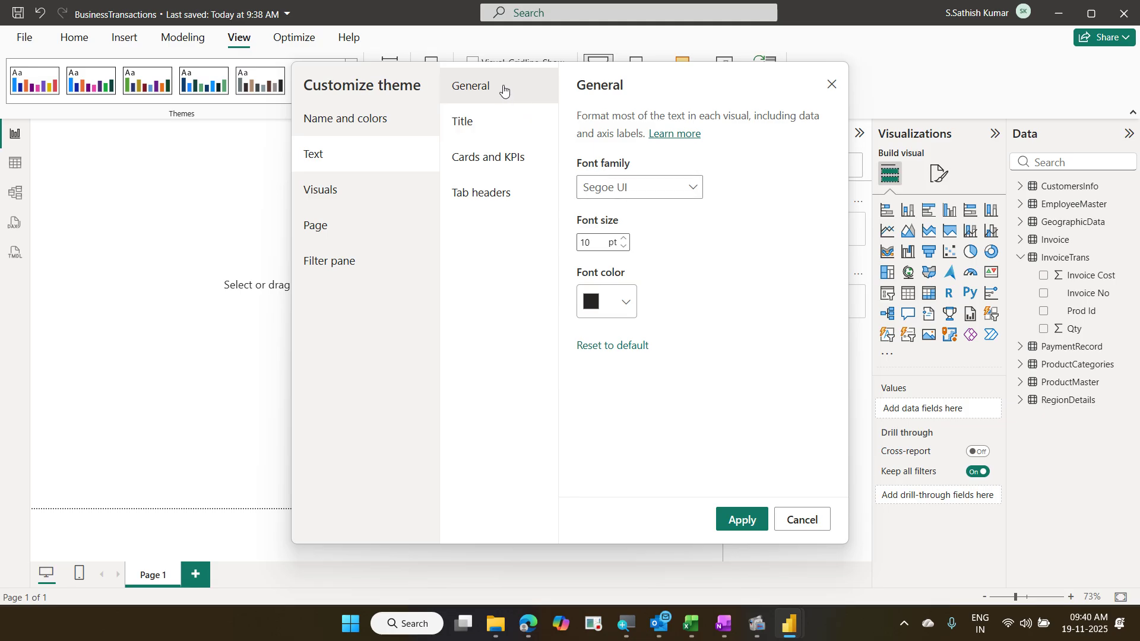
left_click(701, 188)
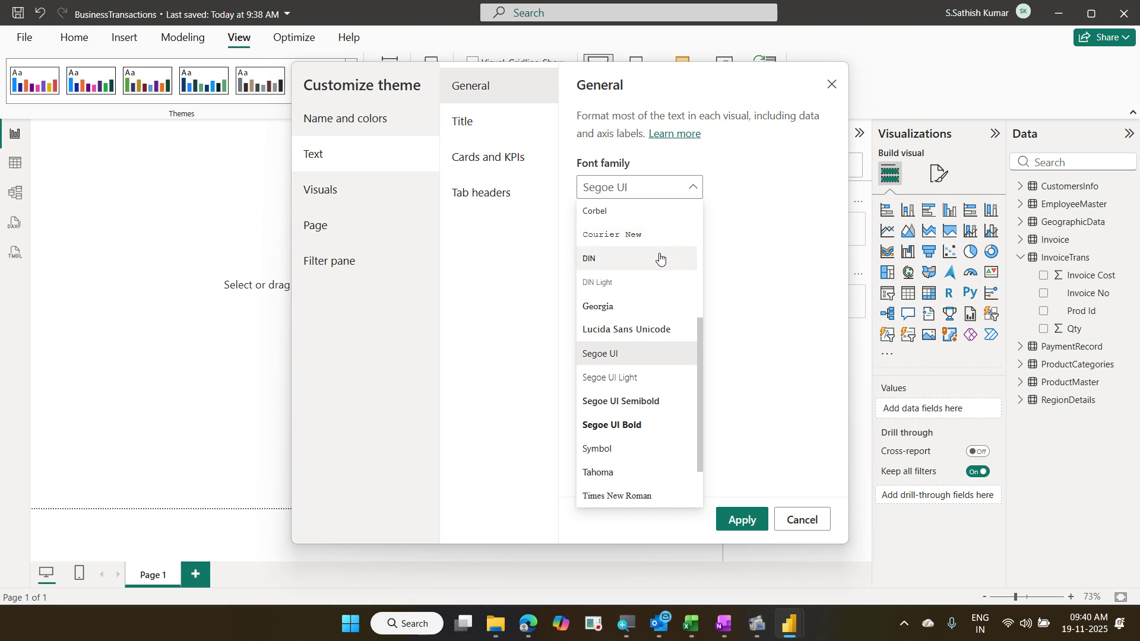
left_click(659, 258)
left_click(689, 195)
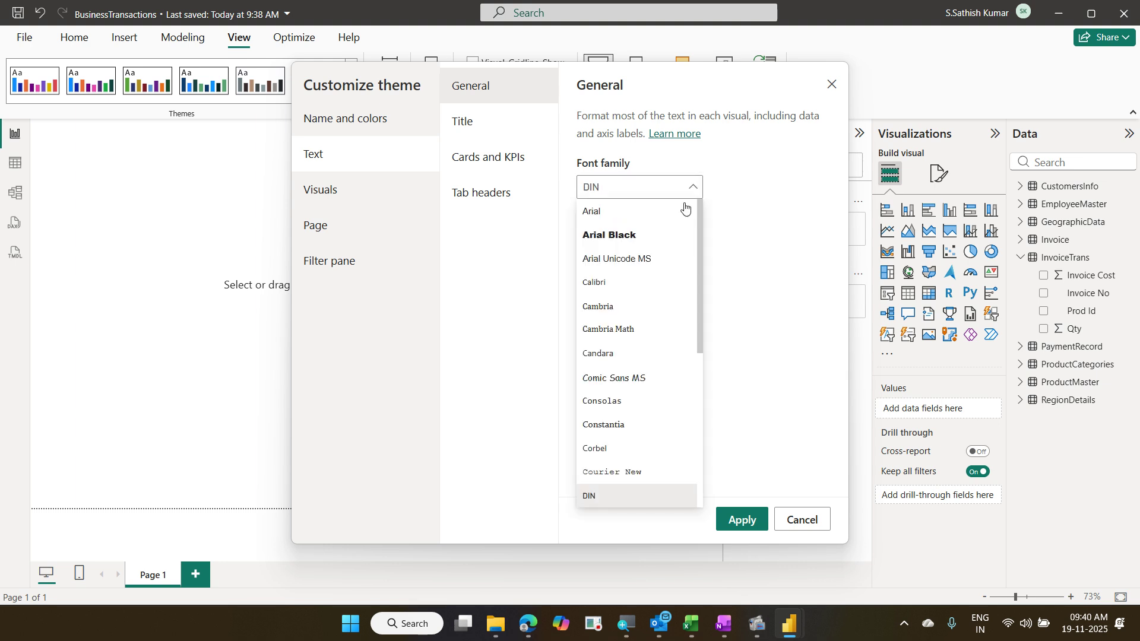
left_click(640, 225)
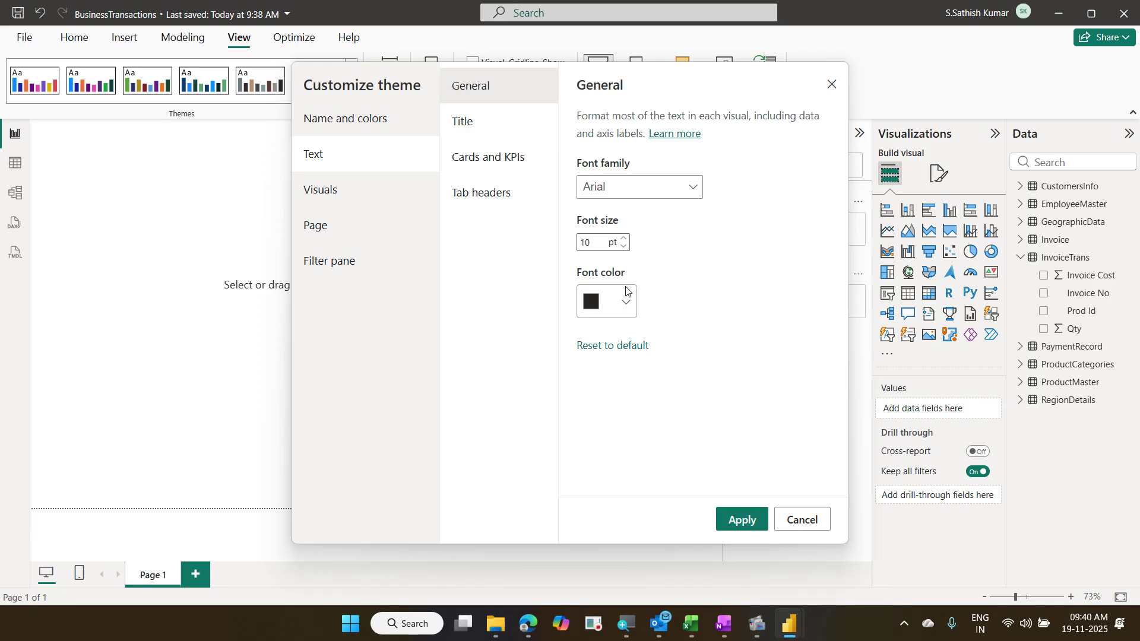
Step: Set the theme's font family to Arial for both Title text and Cards and KPIs text
left_click(471, 133)
left_click(692, 177)
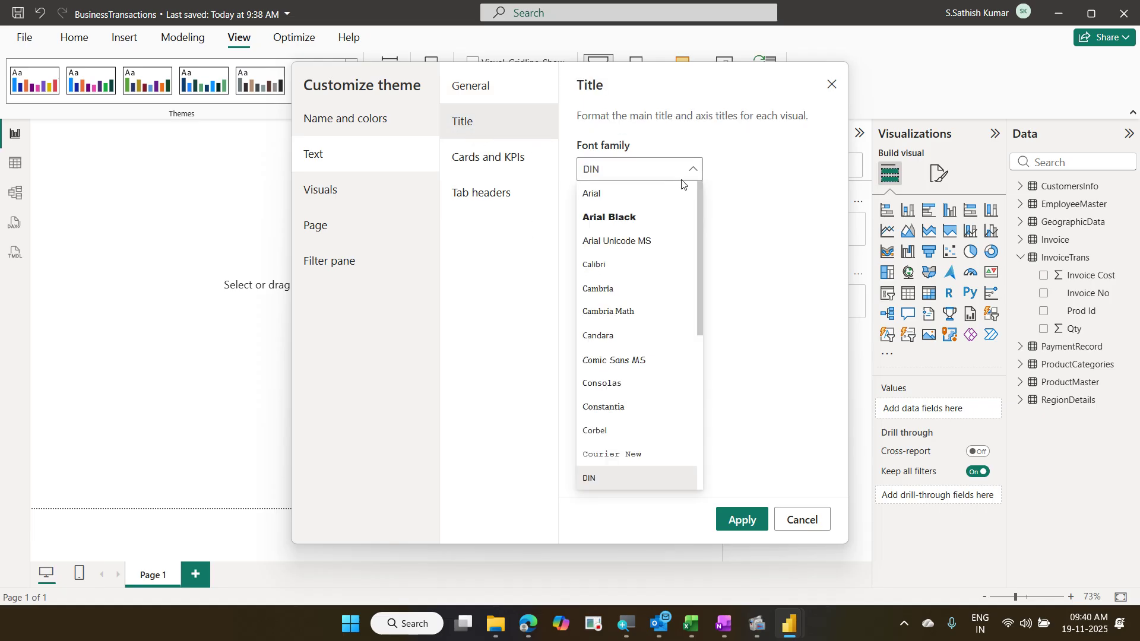
left_click(643, 205)
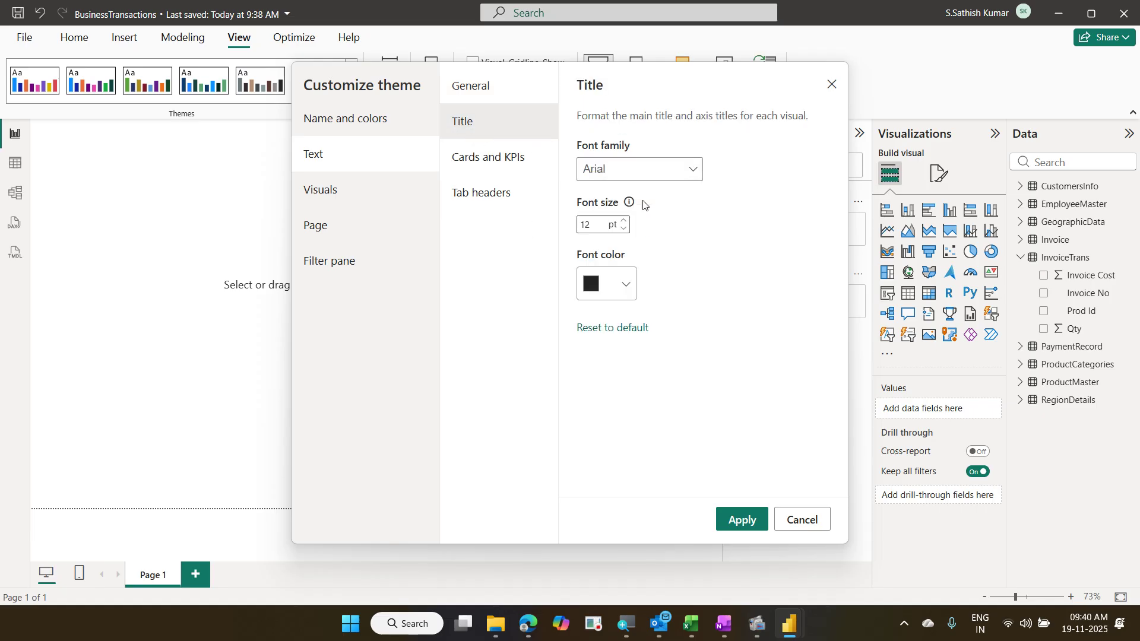
left_click(533, 166)
left_click(677, 177)
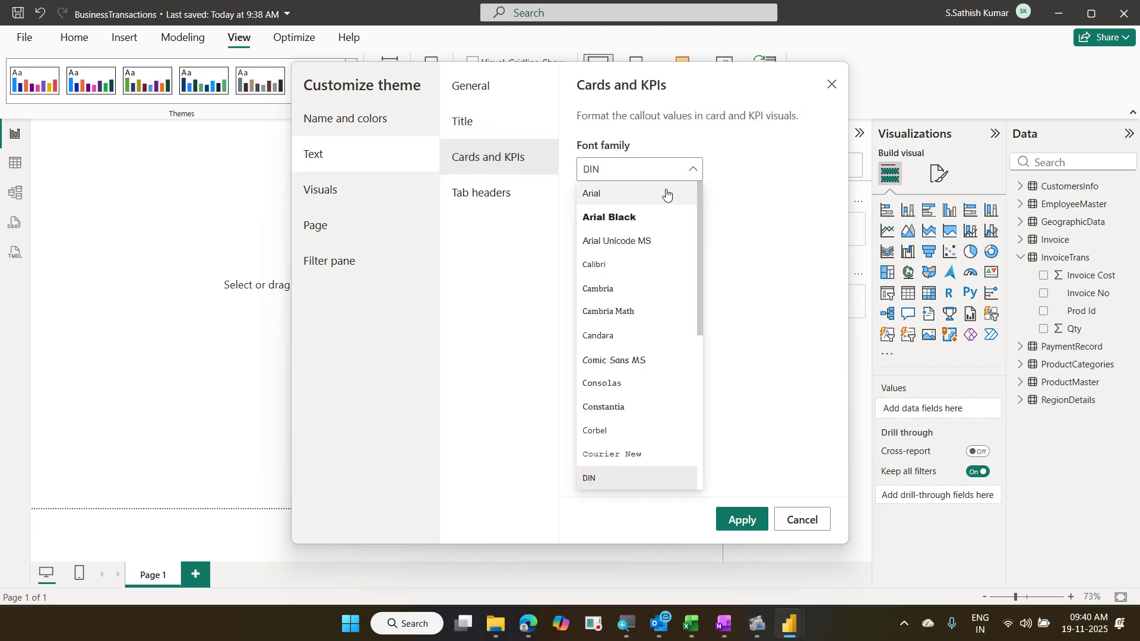
left_click(667, 193)
Step: Set the theme's Tab headers font family to Arial and apply the customized theme
left_click(530, 200)
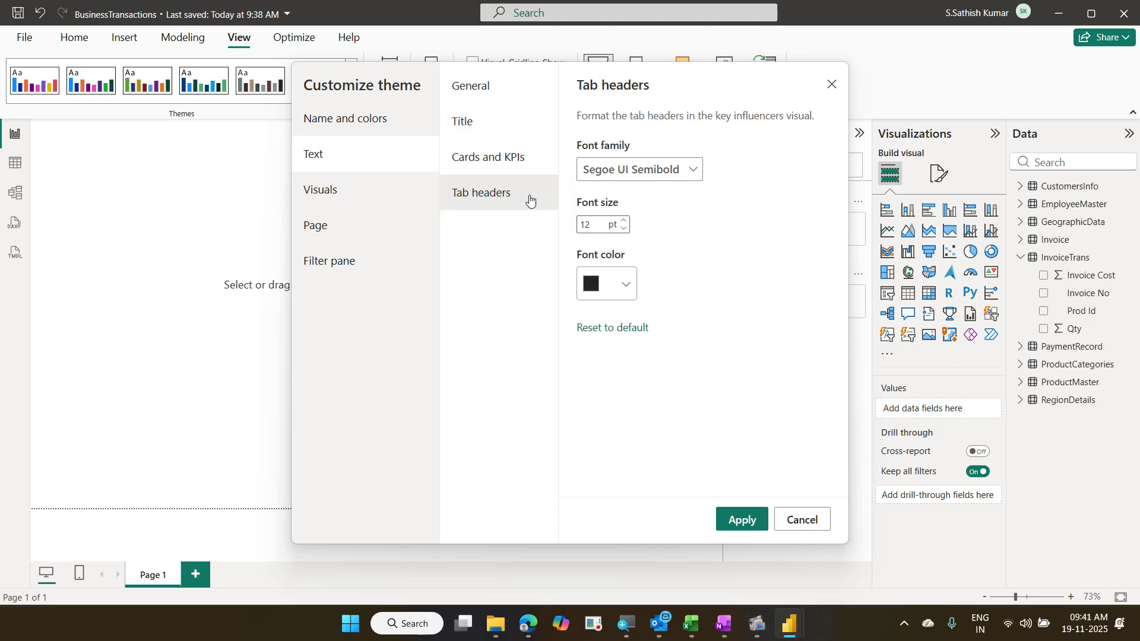
left_click(682, 175)
scroll(659, 214, "up", 2)
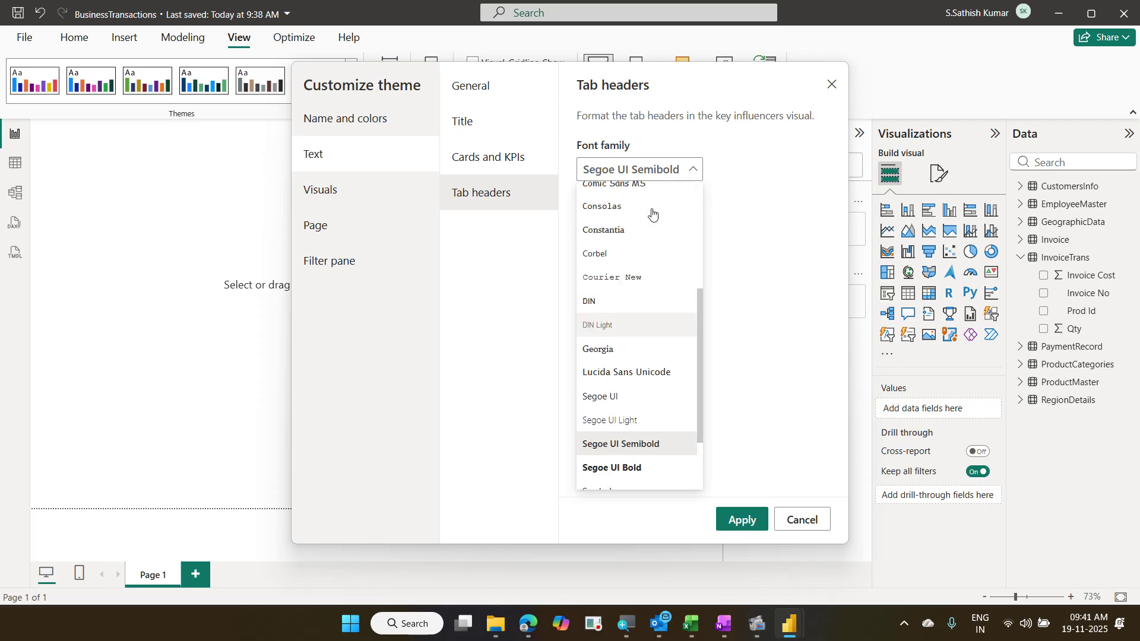
scroll(652, 213, "up", 3)
left_click(647, 202)
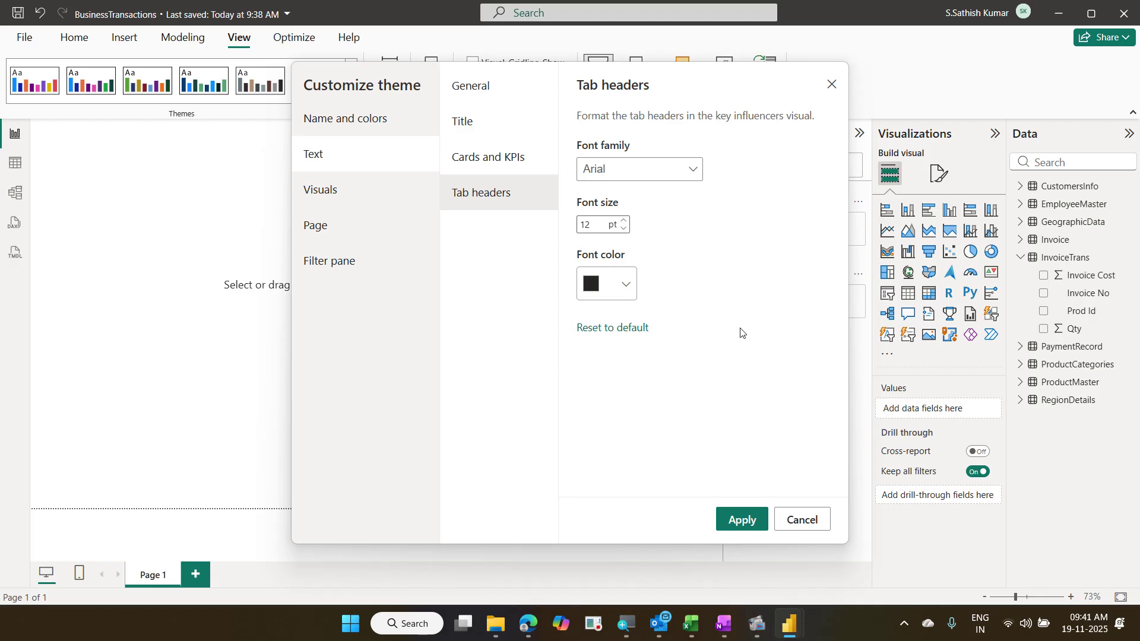
left_click(743, 520)
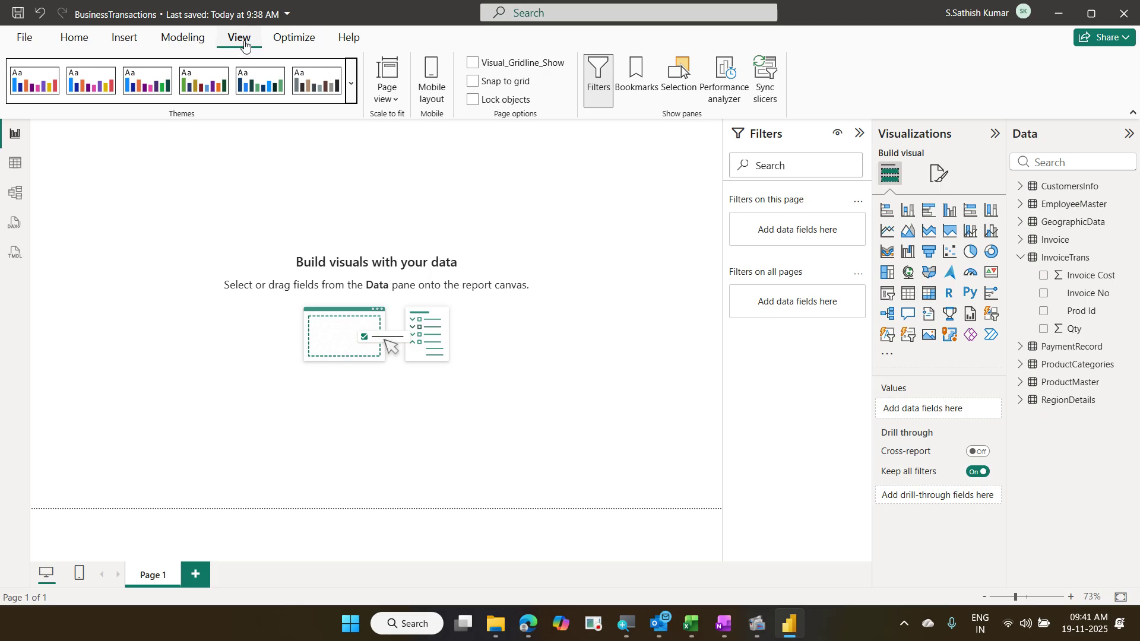
Step: Save the current report theme as a JSON file named DICV Font Theme in the 2025-11-19 Daimler Power BI Level 2 folder
left_click(352, 83)
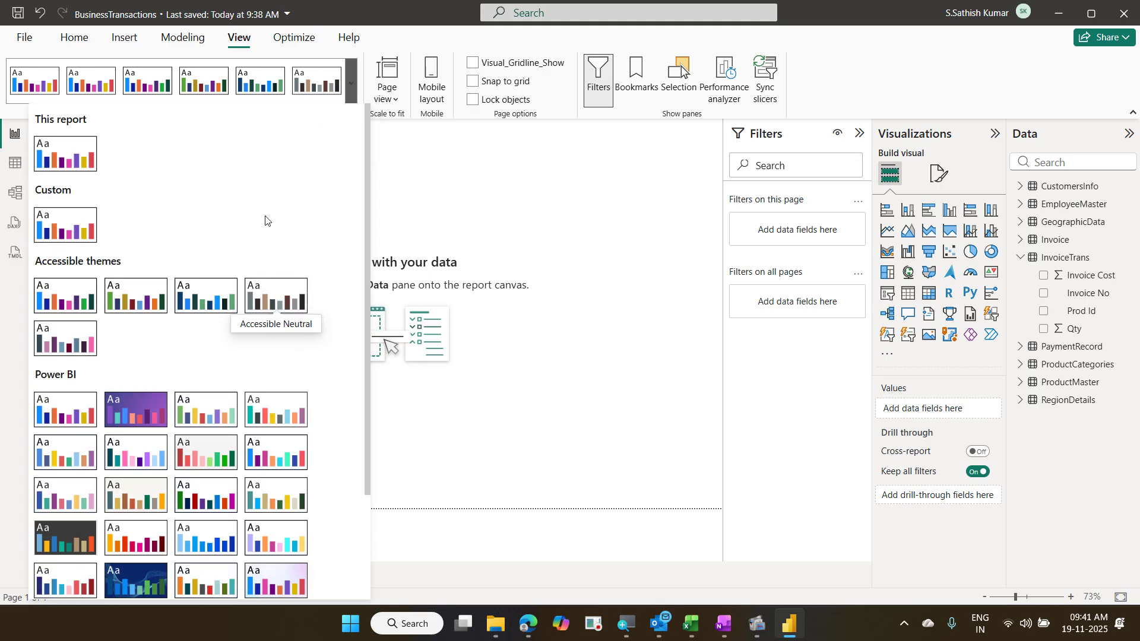
scroll(265, 220, "down", 3)
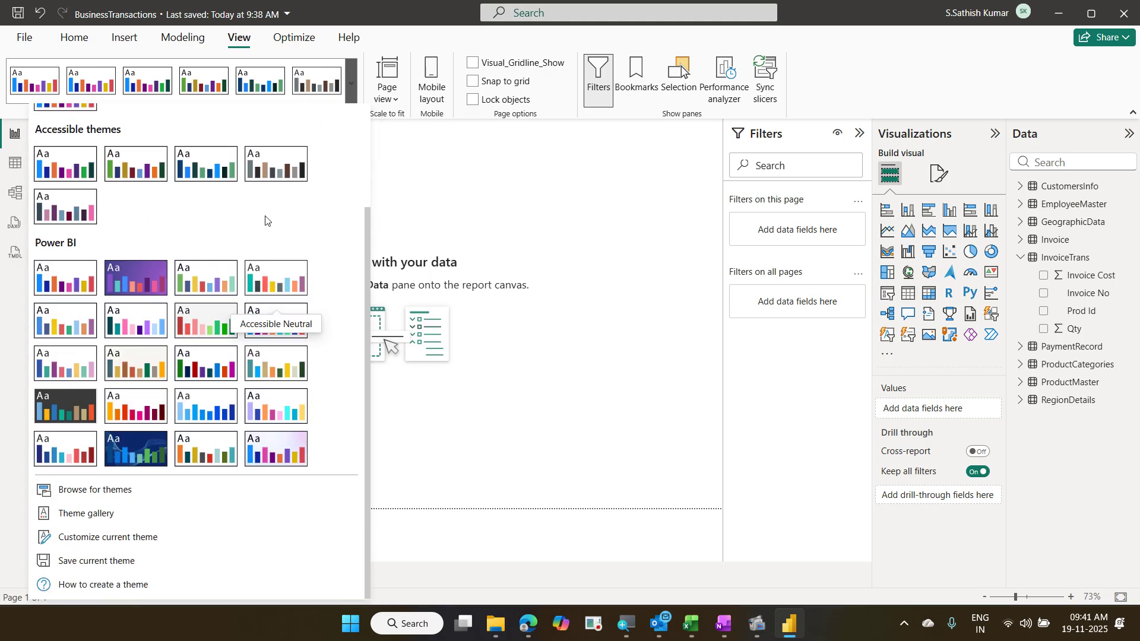
left_click(209, 561)
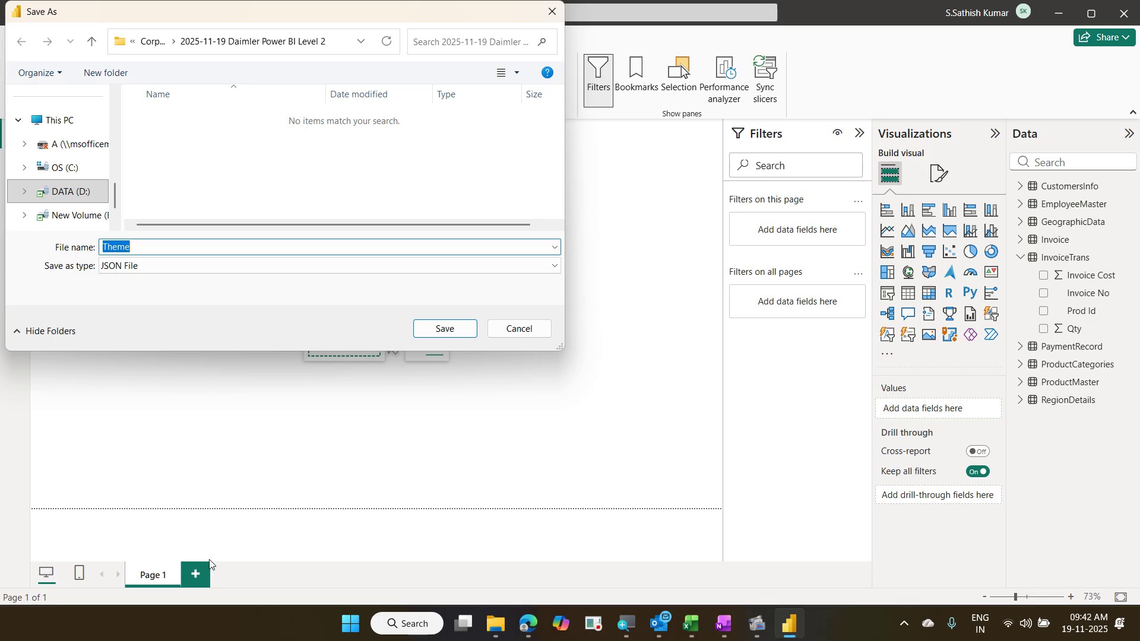
type("DICV Font Theme")
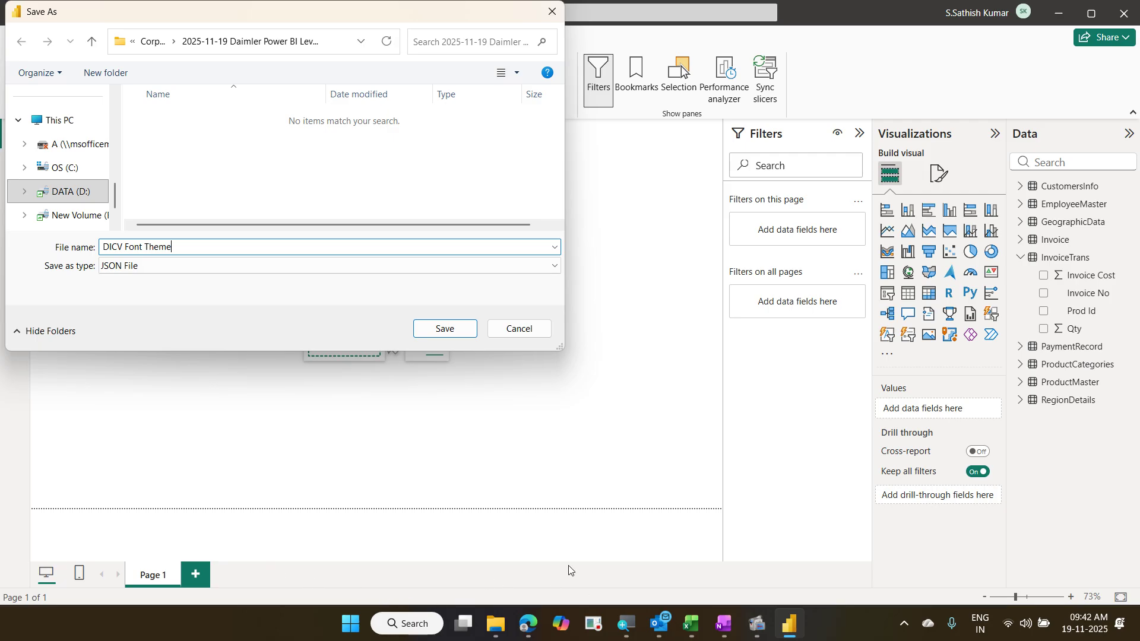
left_click(450, 330)
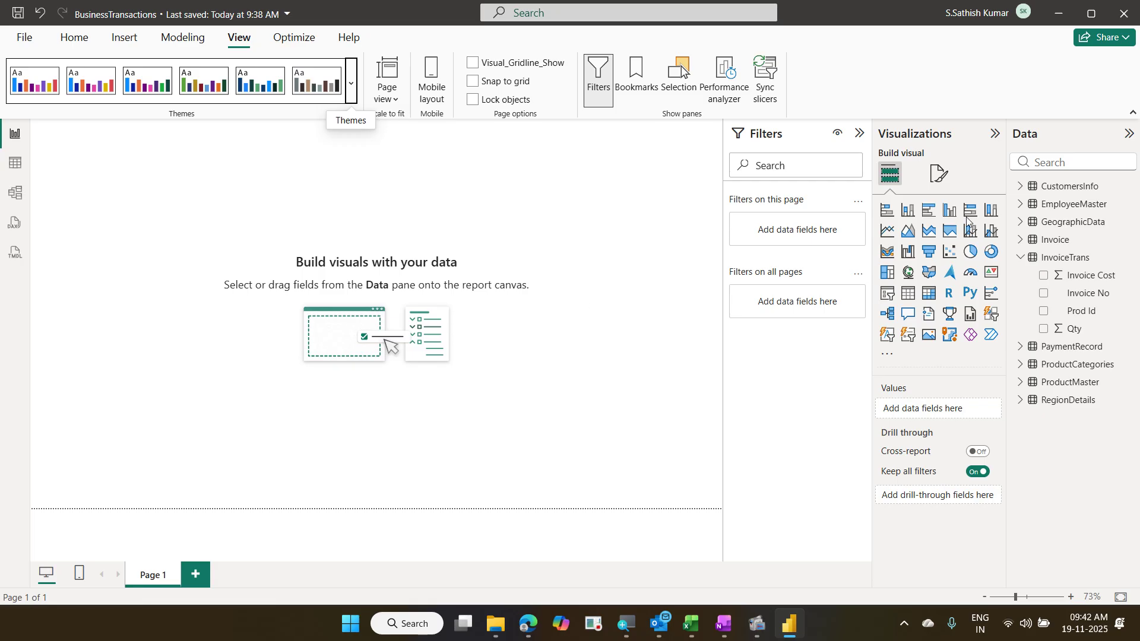
Step: Switch to File Explorer and open the DICV Font Theme JSON file for editing in a maximized Notepad window
left_click(1057, 15)
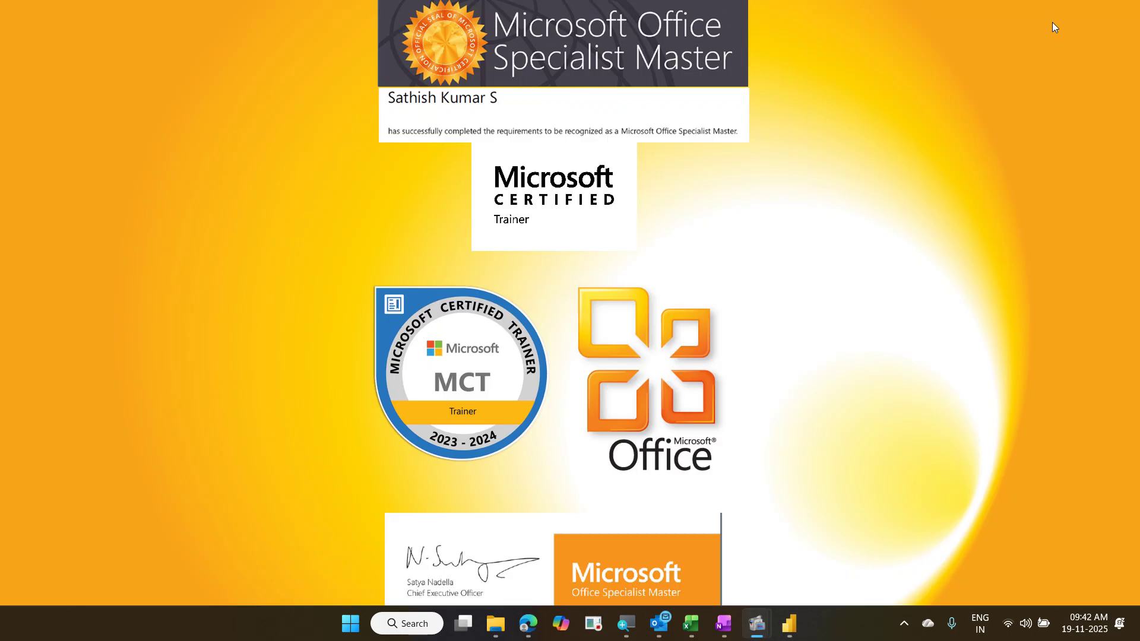
left_click(496, 625)
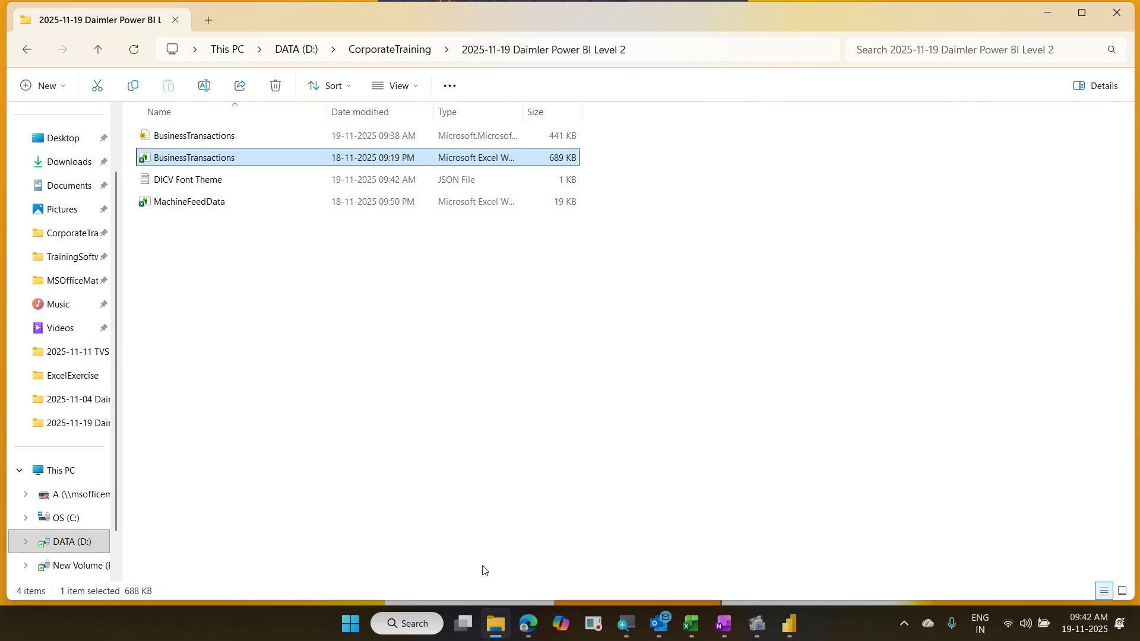
left_click(200, 183)
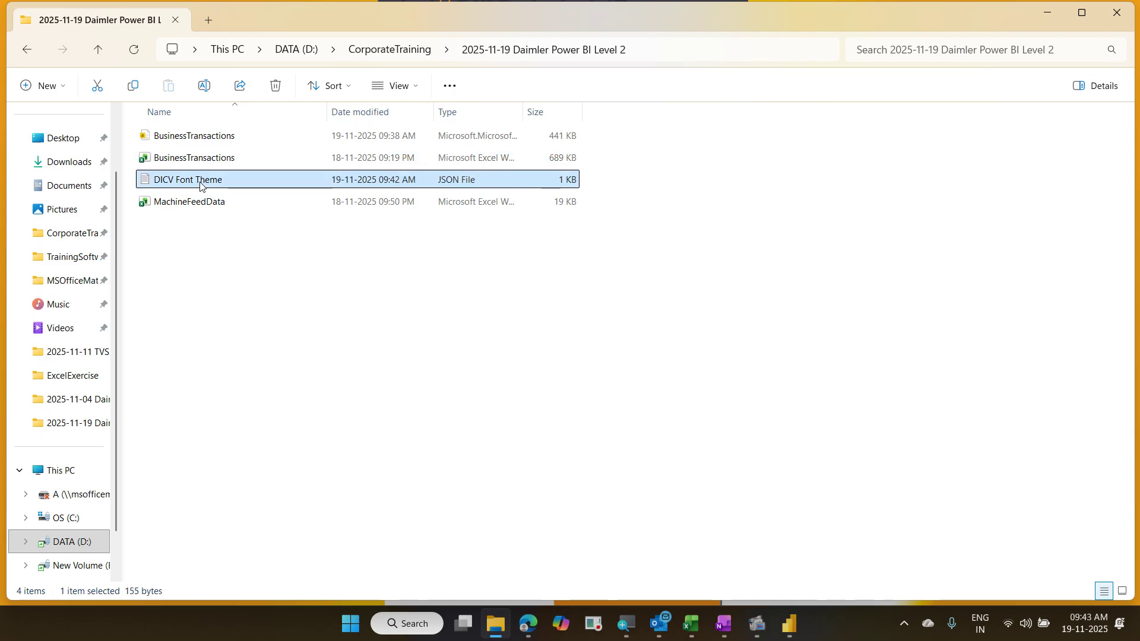
right_click(201, 186)
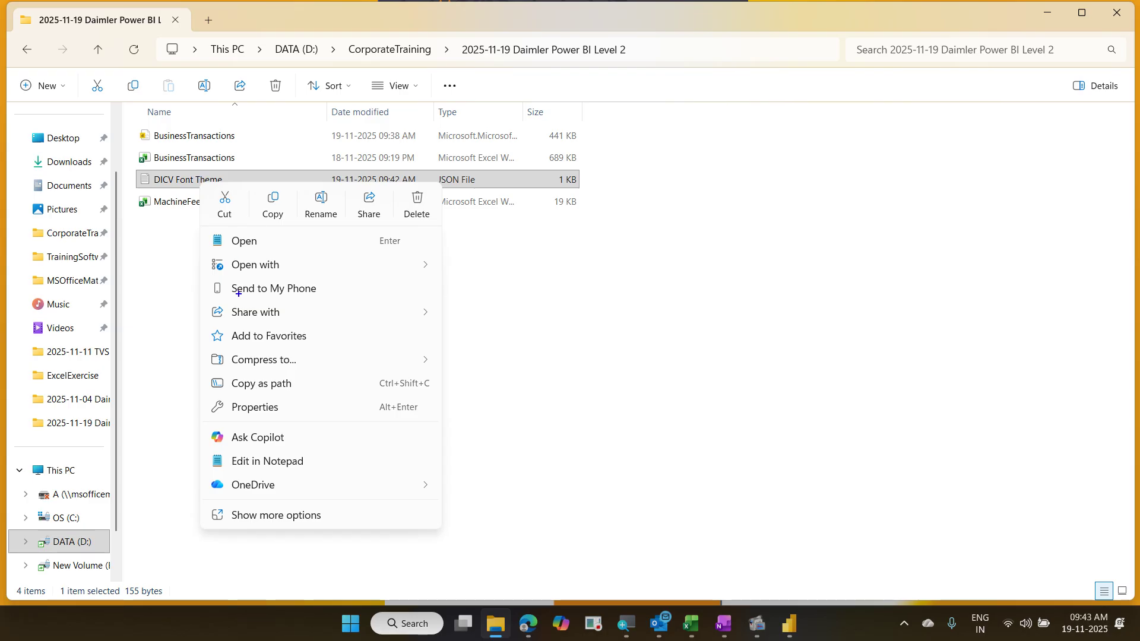
mouse_move(203, 449)
left_mouse_down()
mouse_move(250, 475)
mouse_move(343, 478)
mouse_move(363, 420)
left_mouse_up()
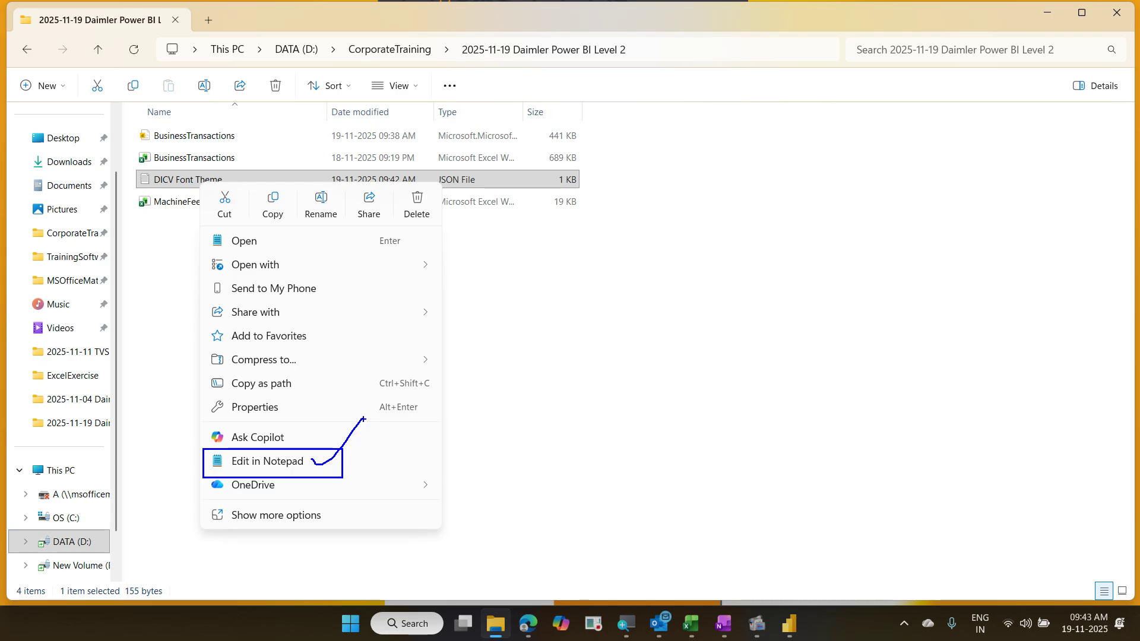
left_click_drag(204, 254, 352, 281)
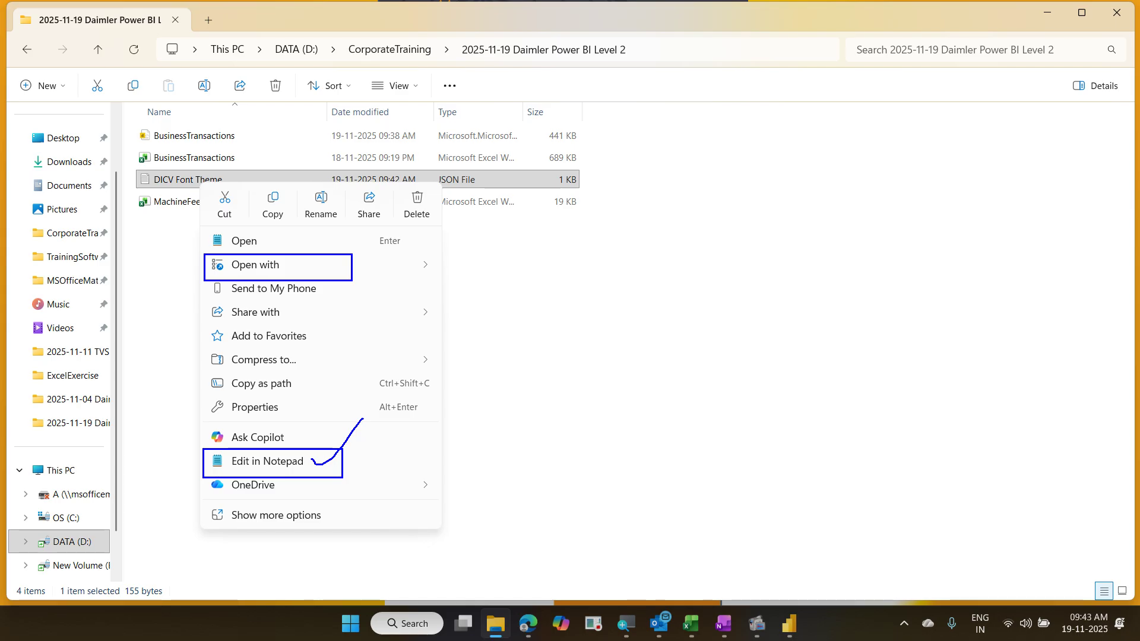
key("Escape")
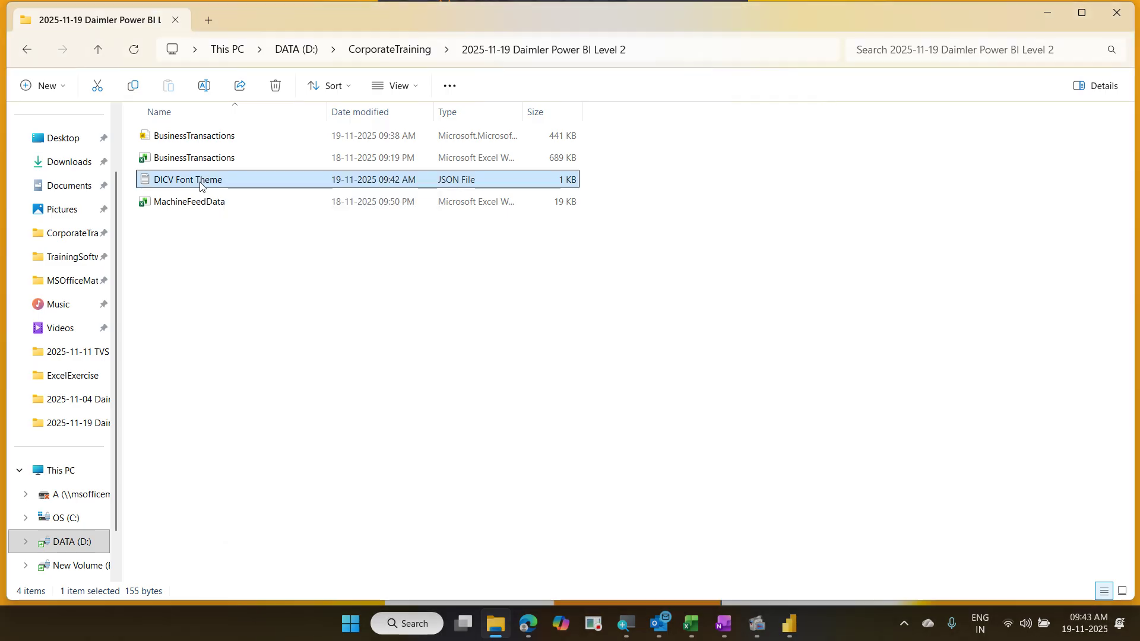
right_click(200, 186)
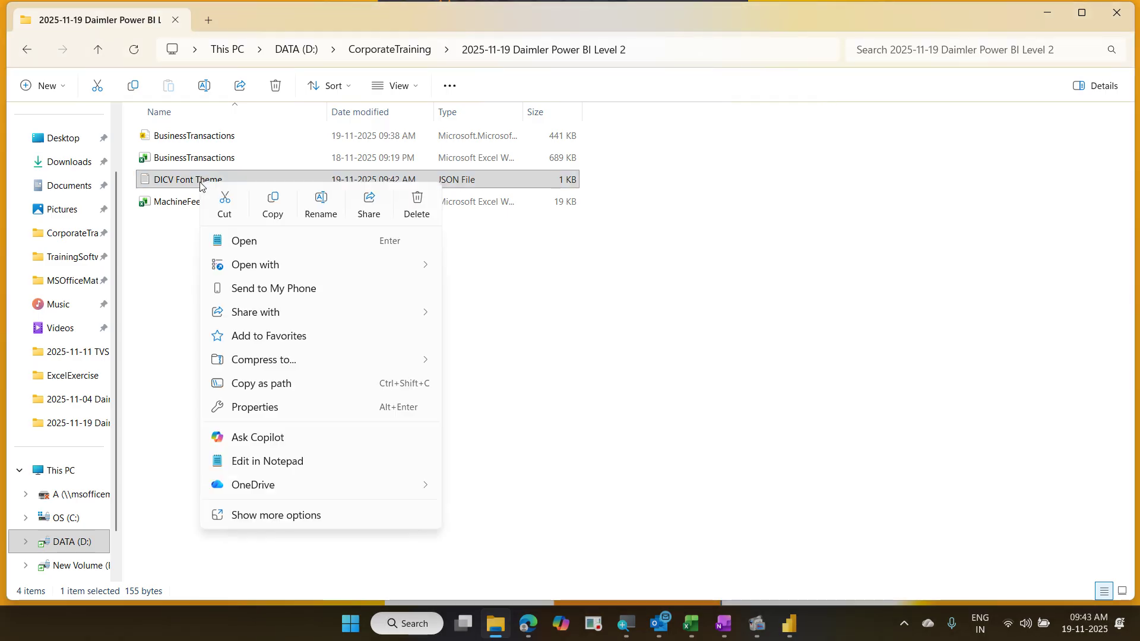
left_click(286, 464)
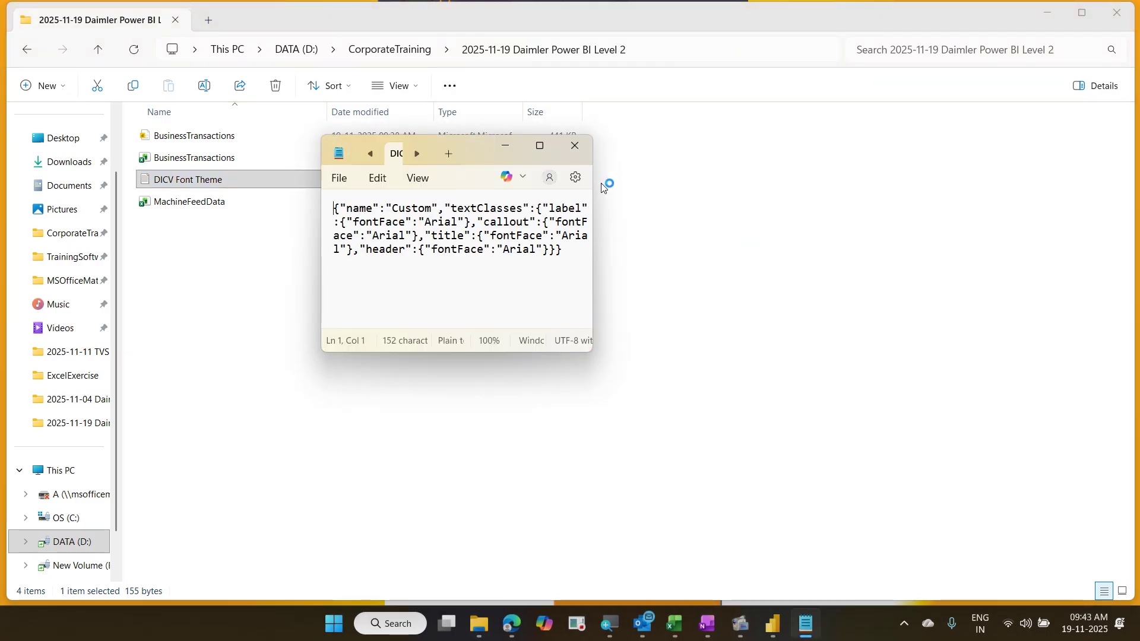
left_click(541, 146)
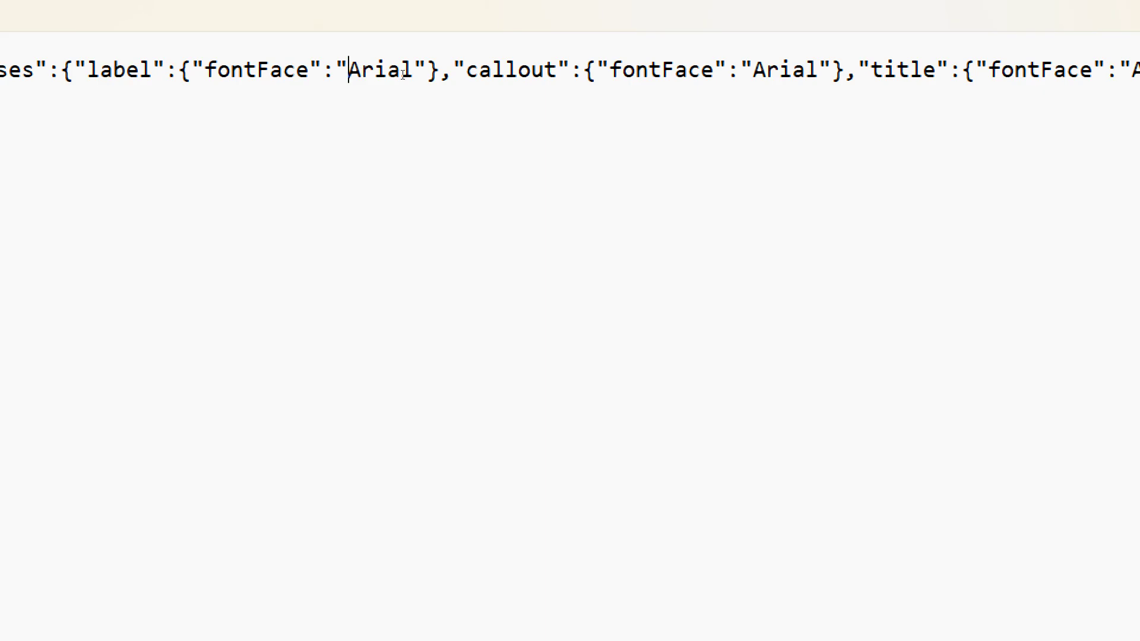
Step: Replace the fontFace value with Aptos in both the label and callout text classes of the theme file
key("shift+Right")
key("shift+Right")
key("shift+Right")
key("shift+Right")
key("shift+Right")
type("Aptos")
double_click(374, 68)
key("ctrl+c")
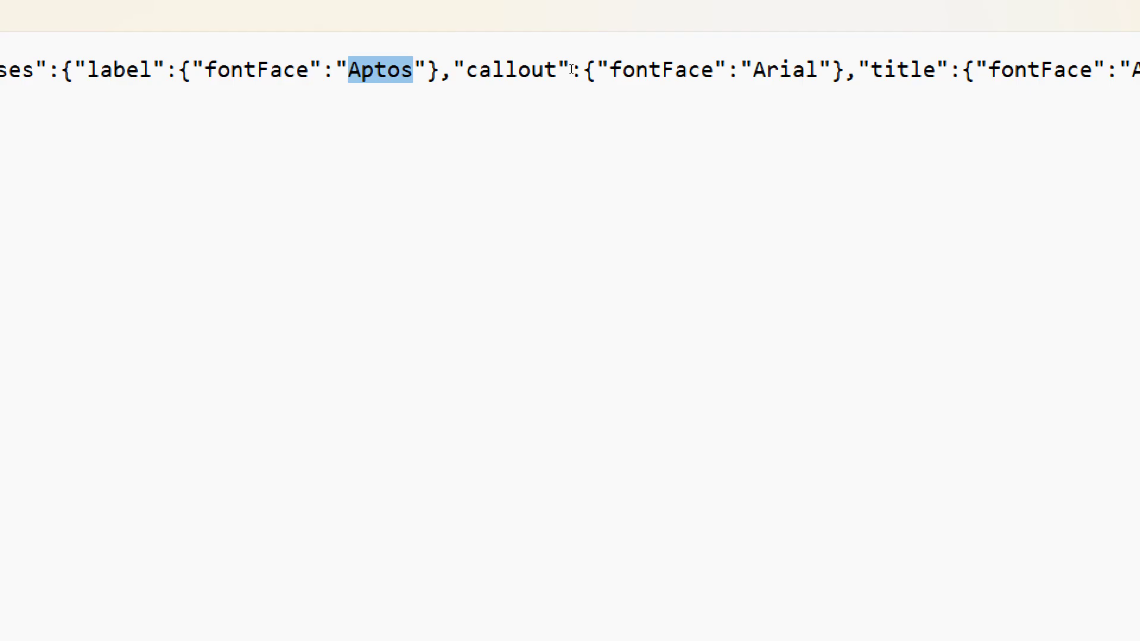
key("F3")
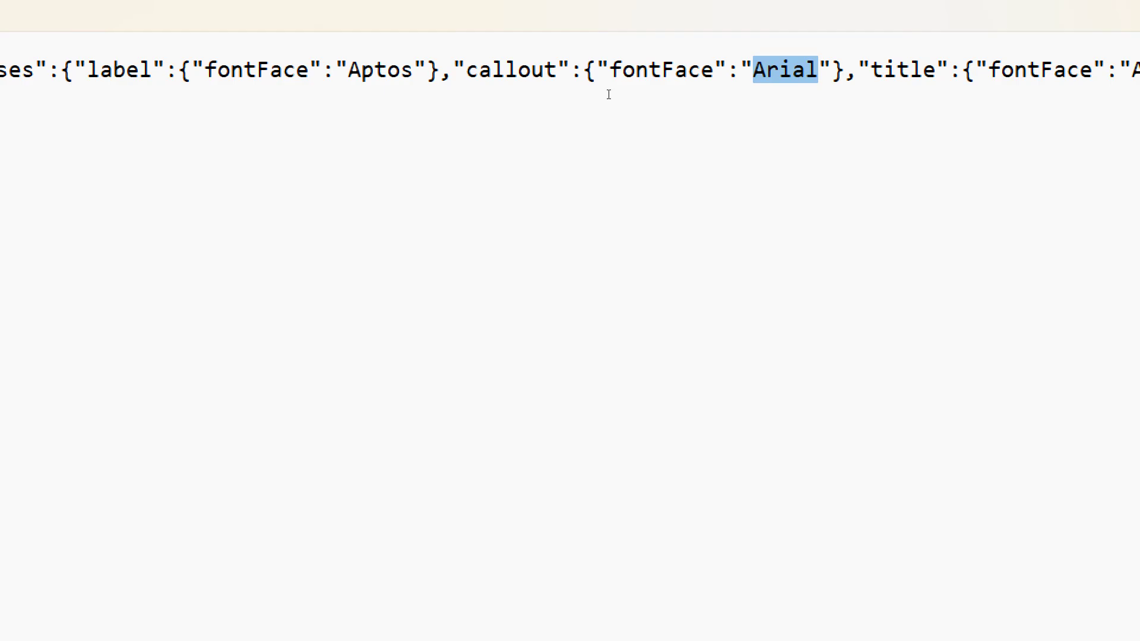
key("ctrl+v")
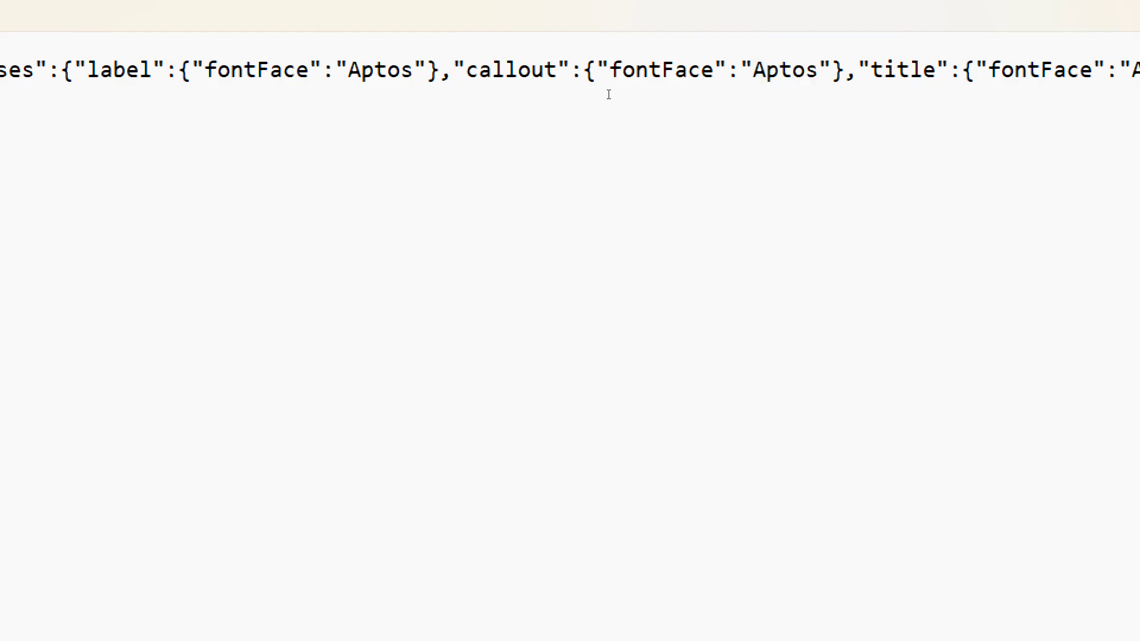
Step: Replace the fontFace value with Aptos in the title and header text classes and save the theme file
scroll(919, 125, "right", 8)
scroll(1010, 104, "right", 3)
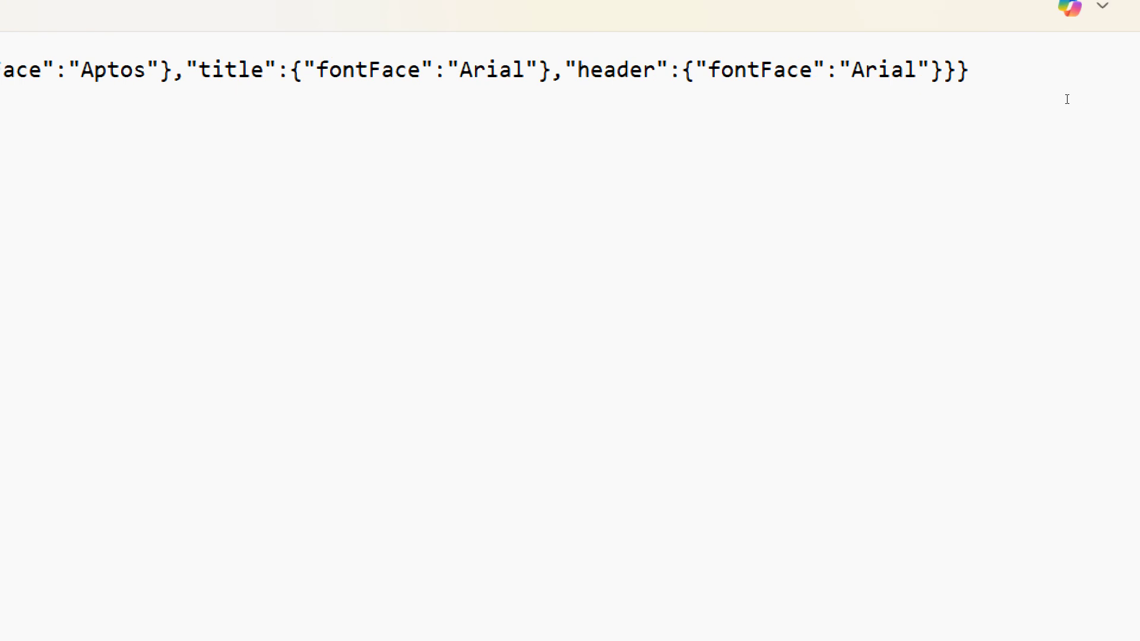
double_click(500, 70)
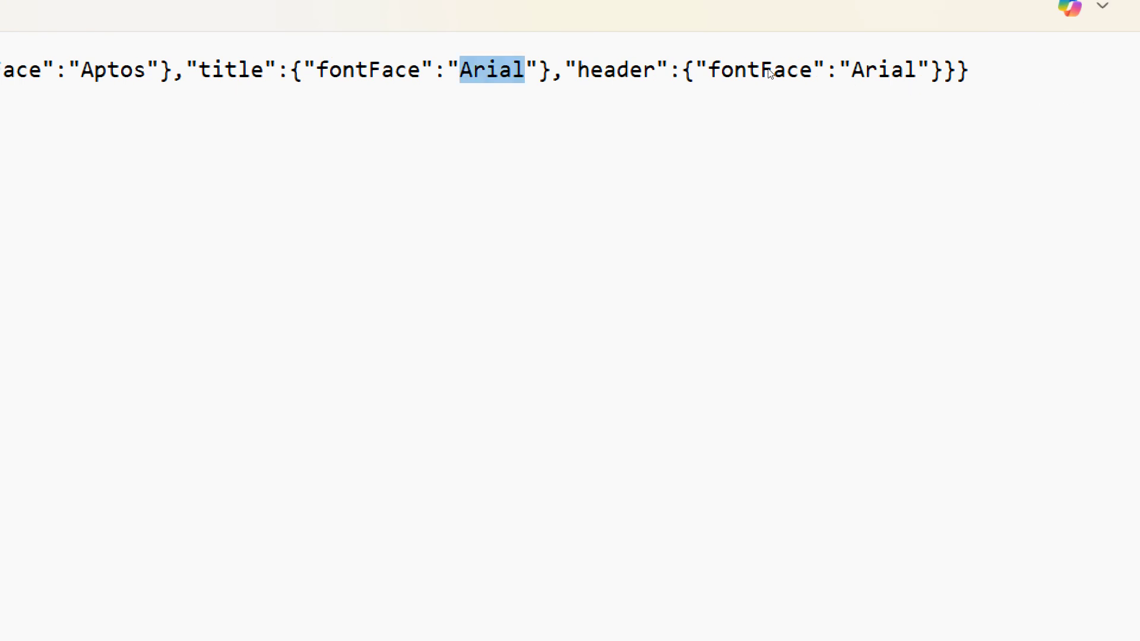
key("ctrl+v")
left_click_drag(499, 71, 838, 70)
left_click(838, 70)
double_click(878, 70)
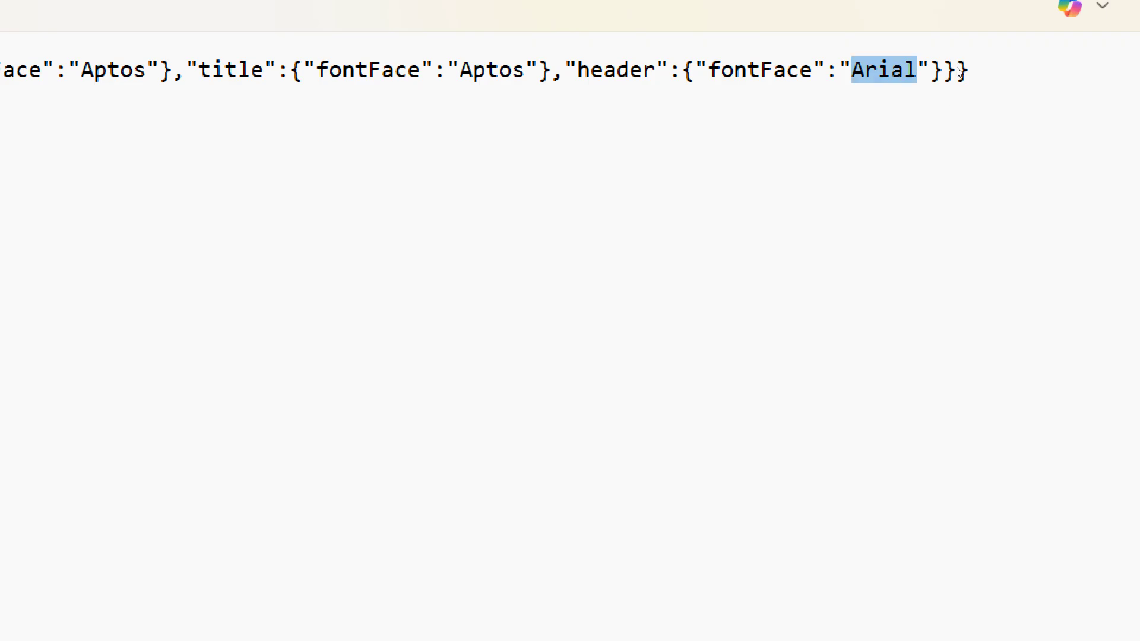
key("ctrl+v")
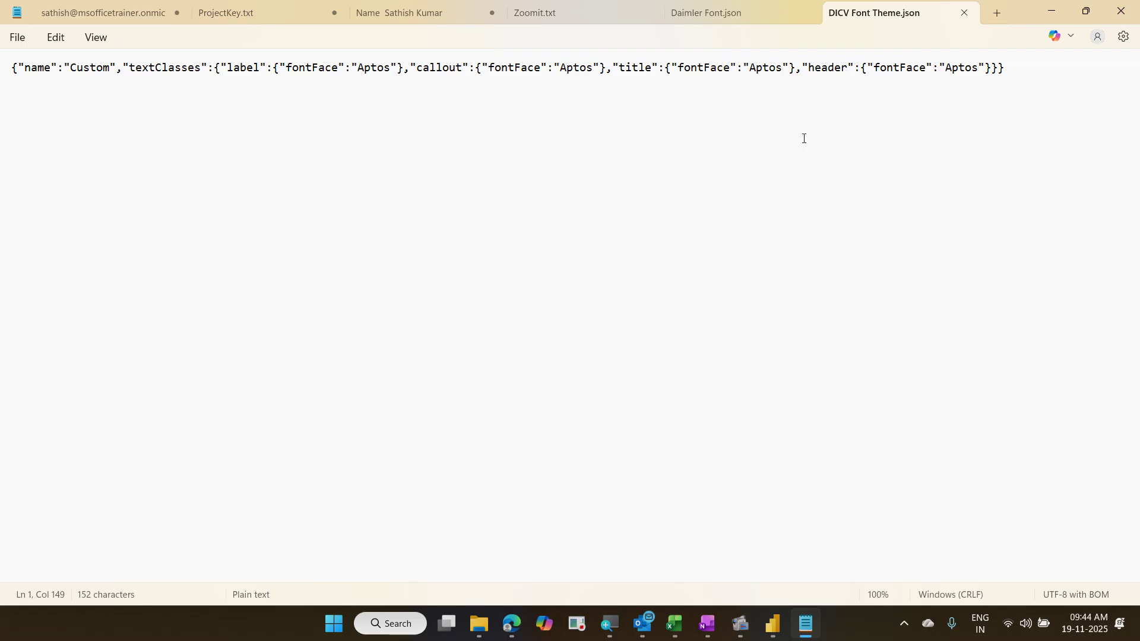
Step: Close the DICV Font Theme.json and Daimler Font.json files and minimize Notepad
left_click(964, 12)
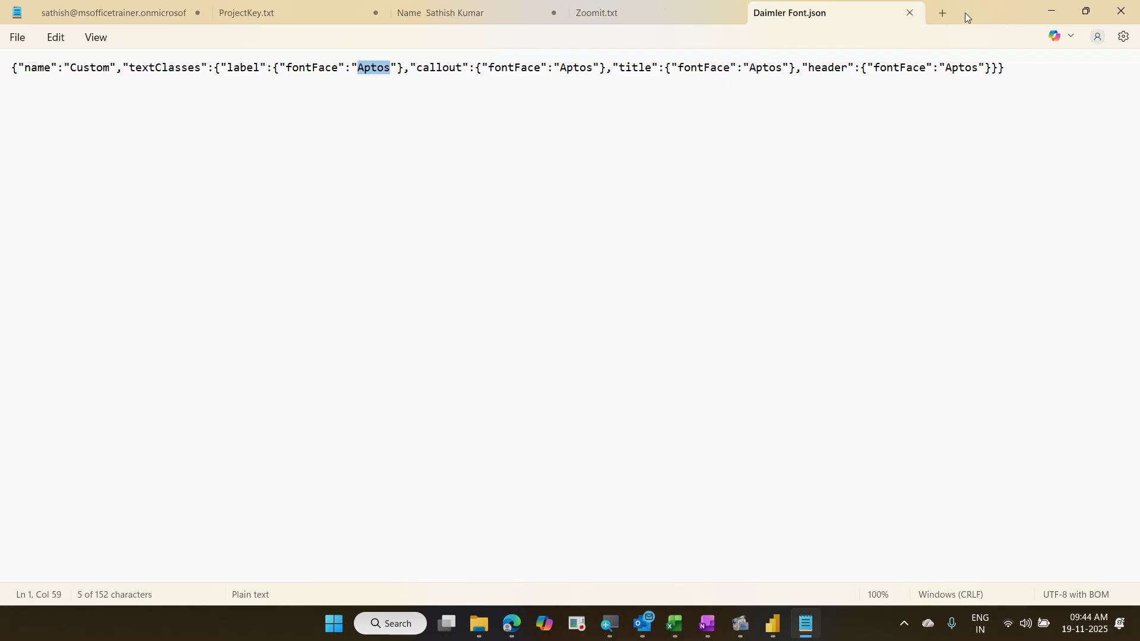
left_click(910, 12)
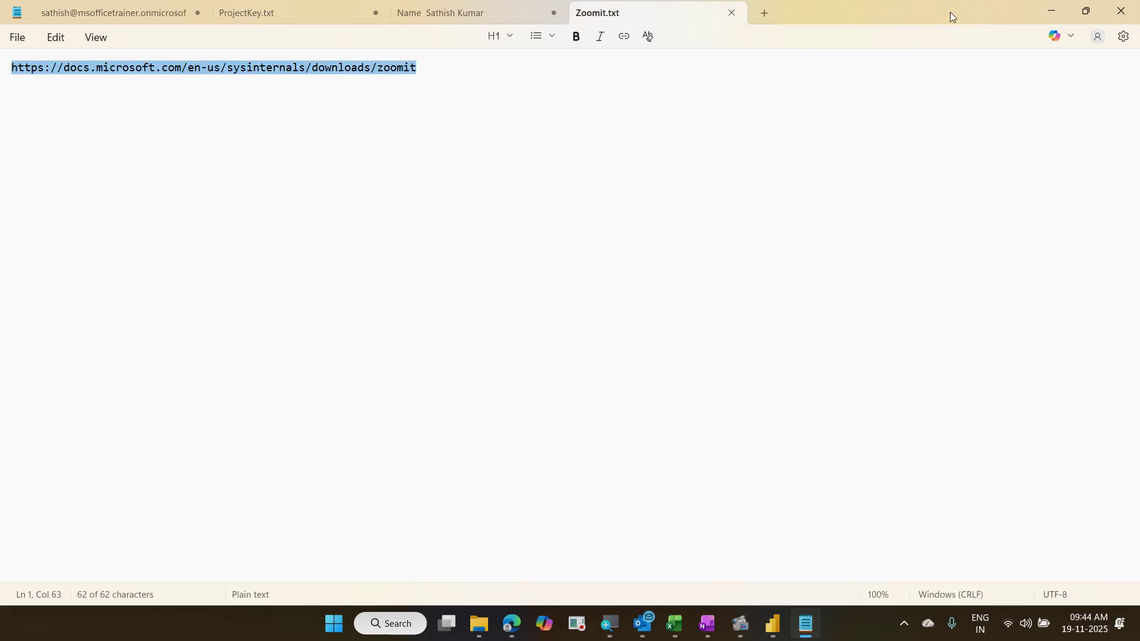
left_click(1049, 11)
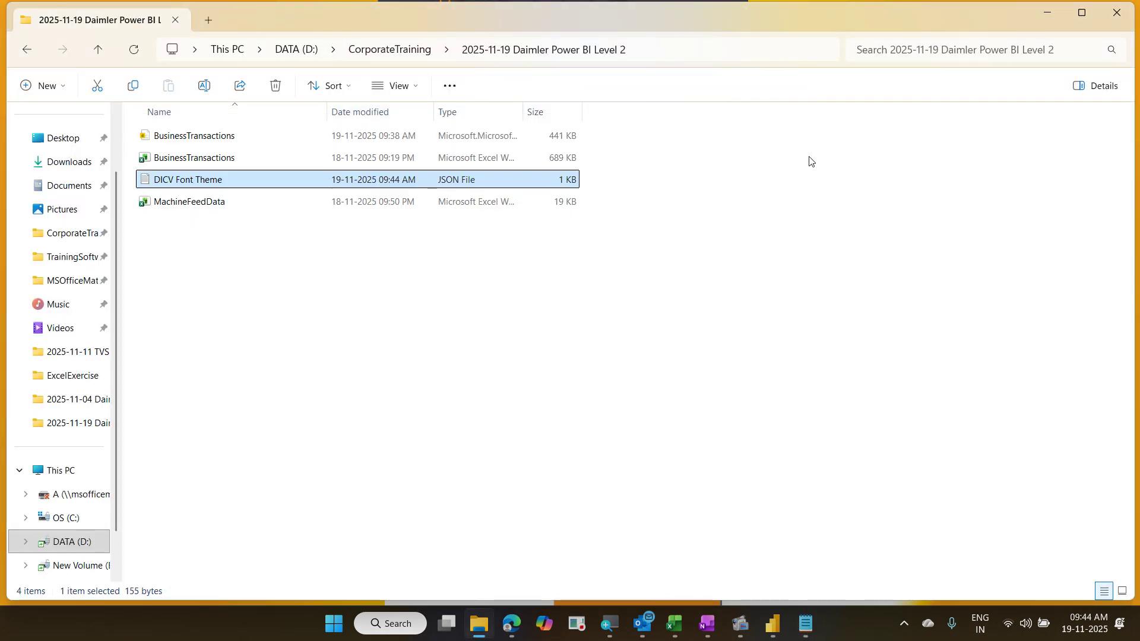
Step: Switch to Power BI Desktop and import the DICV Font Theme JSON file as the report theme
left_click(774, 625)
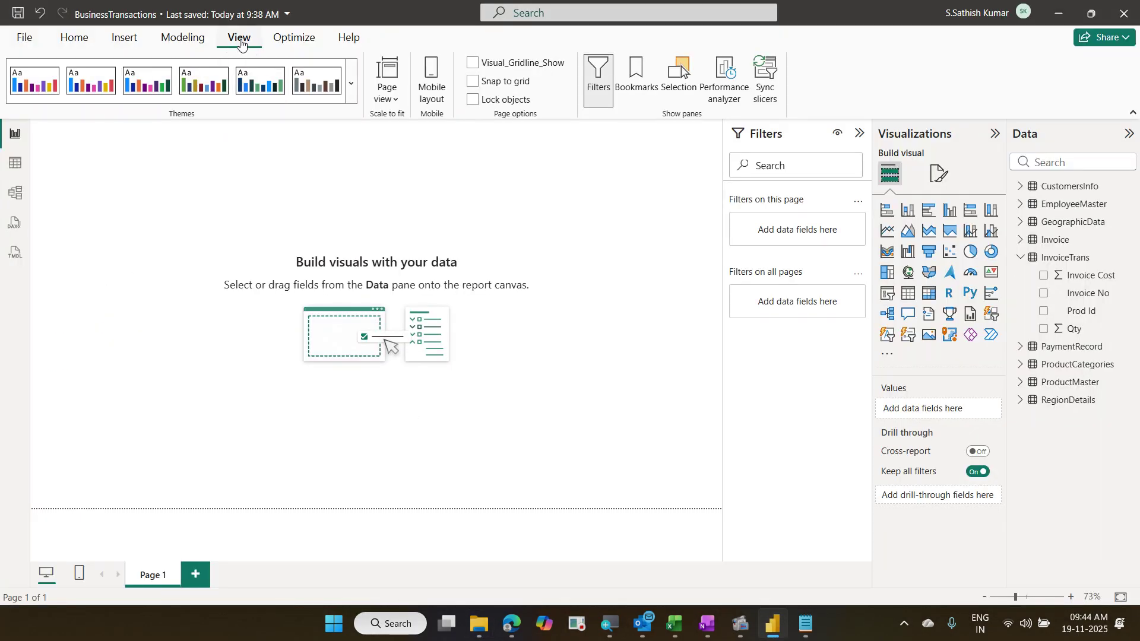
left_click(352, 89)
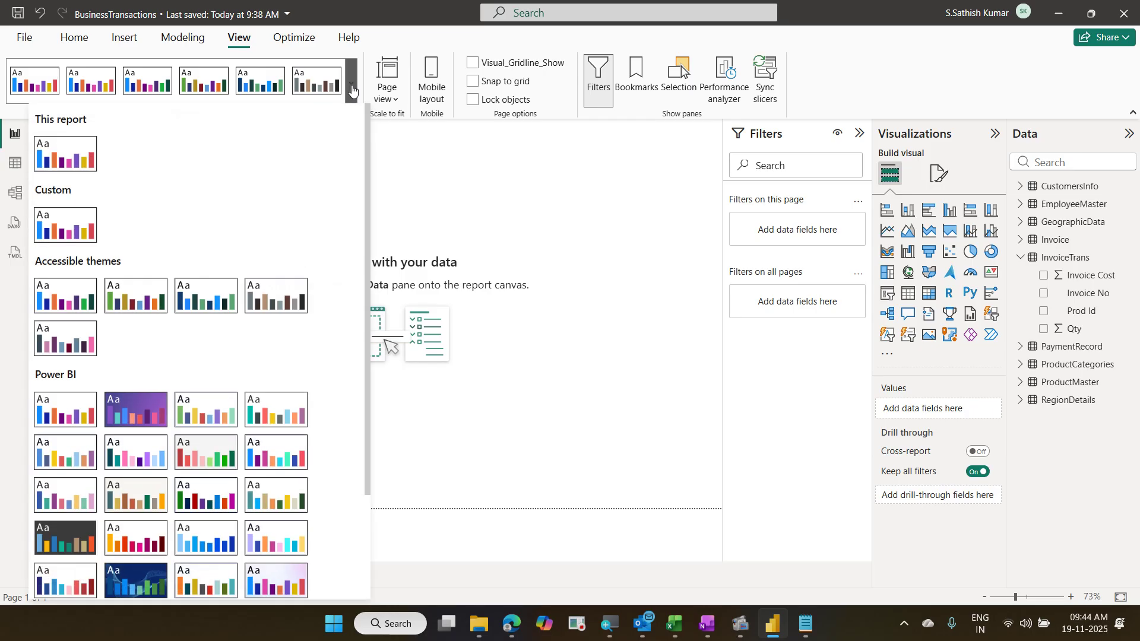
scroll(323, 255, "down", 3)
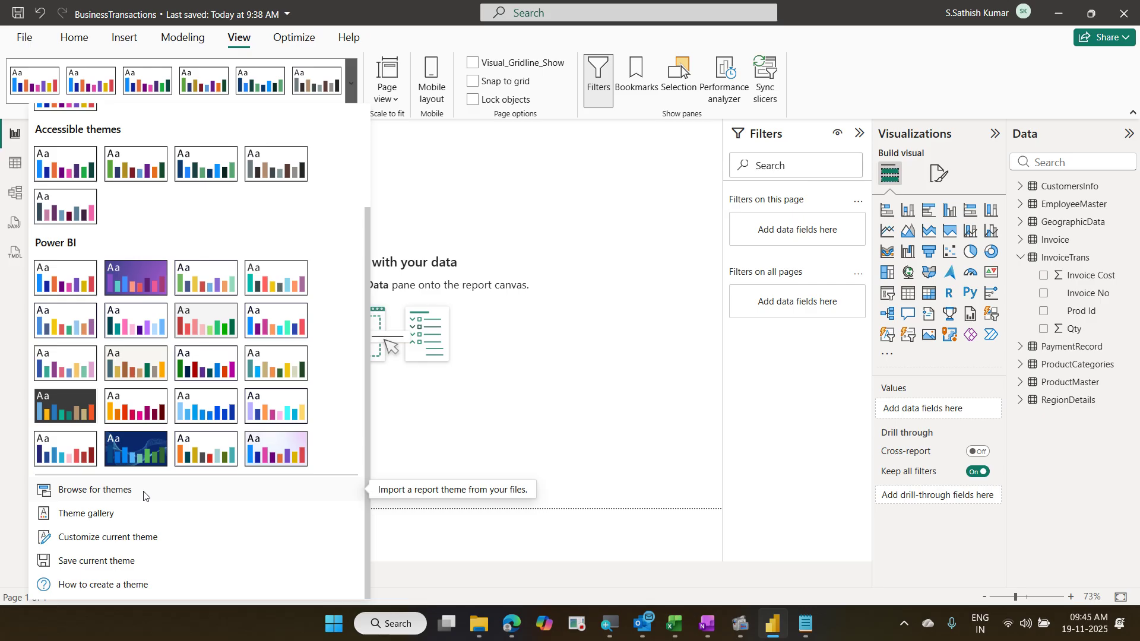
left_click(143, 496)
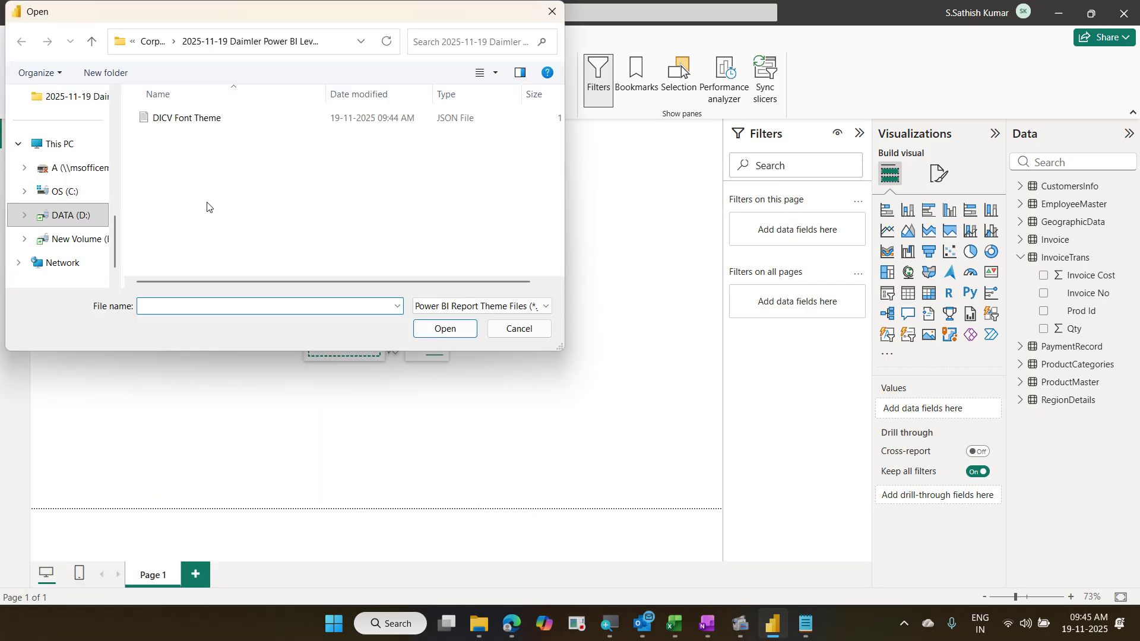
left_click(213, 129)
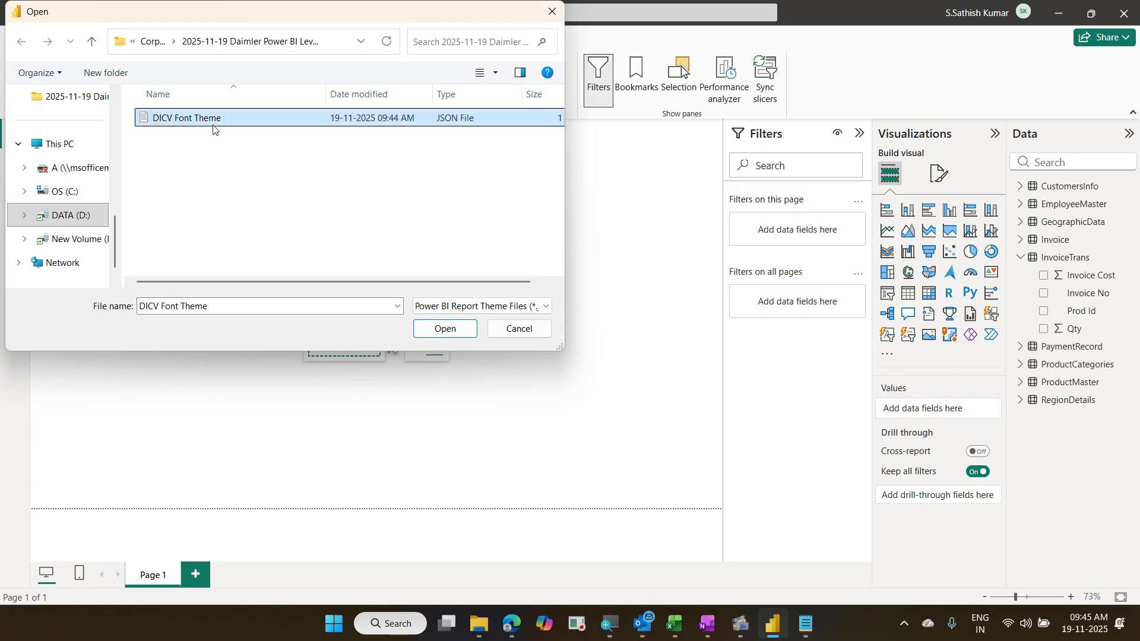
left_click(453, 331)
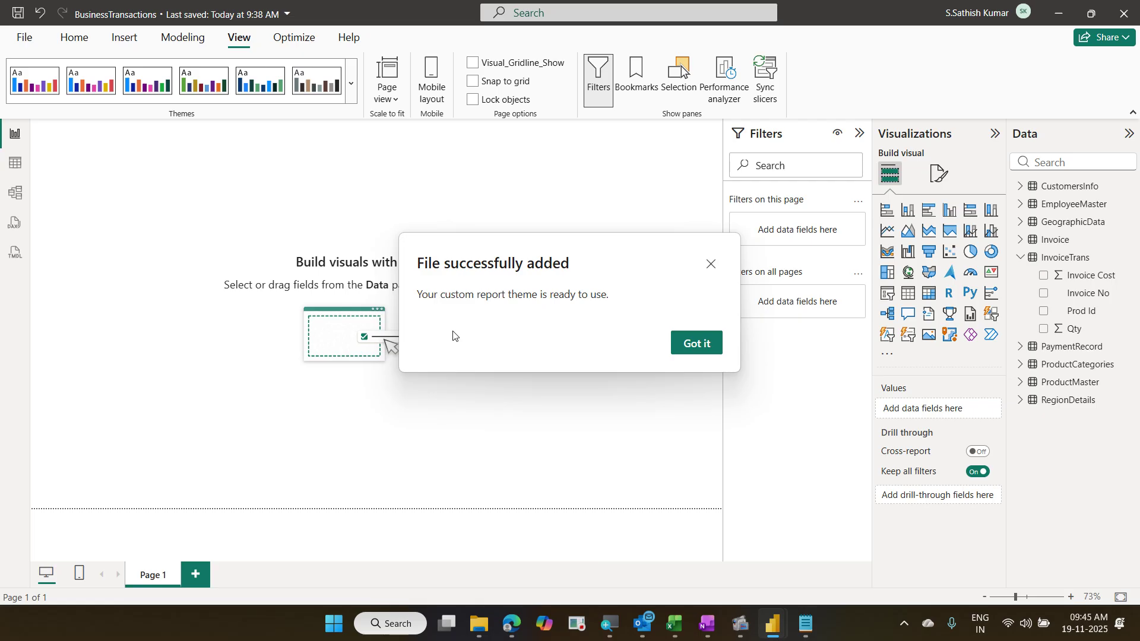
left_click(692, 342)
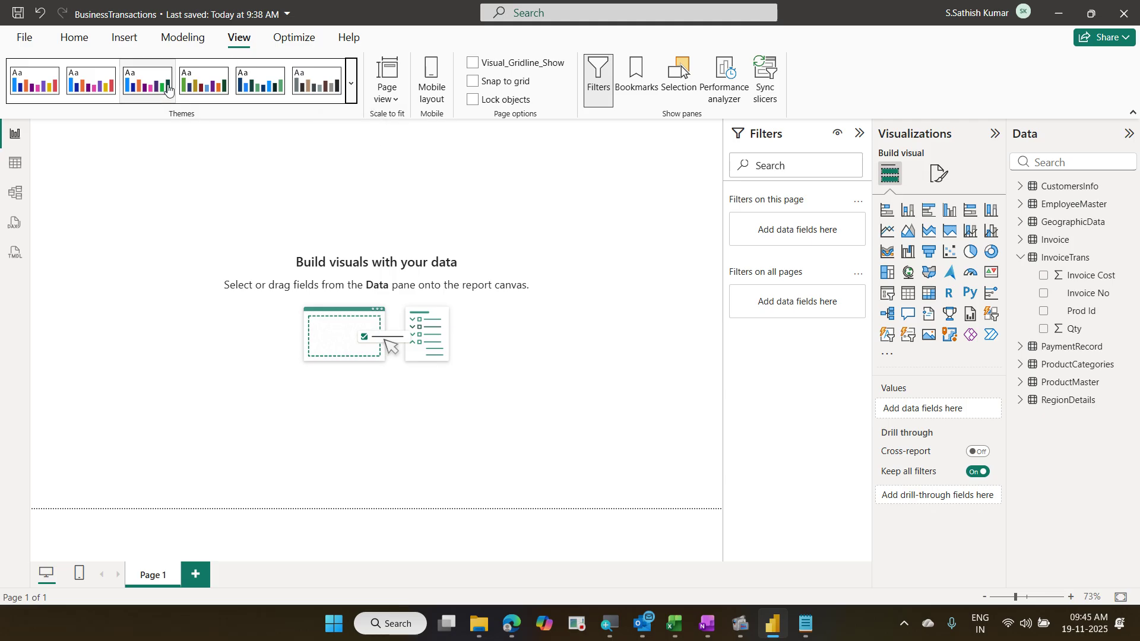
Step: Insert a text box at font size 28 with the text "Business Transaction - Dashboard"
left_click(141, 47)
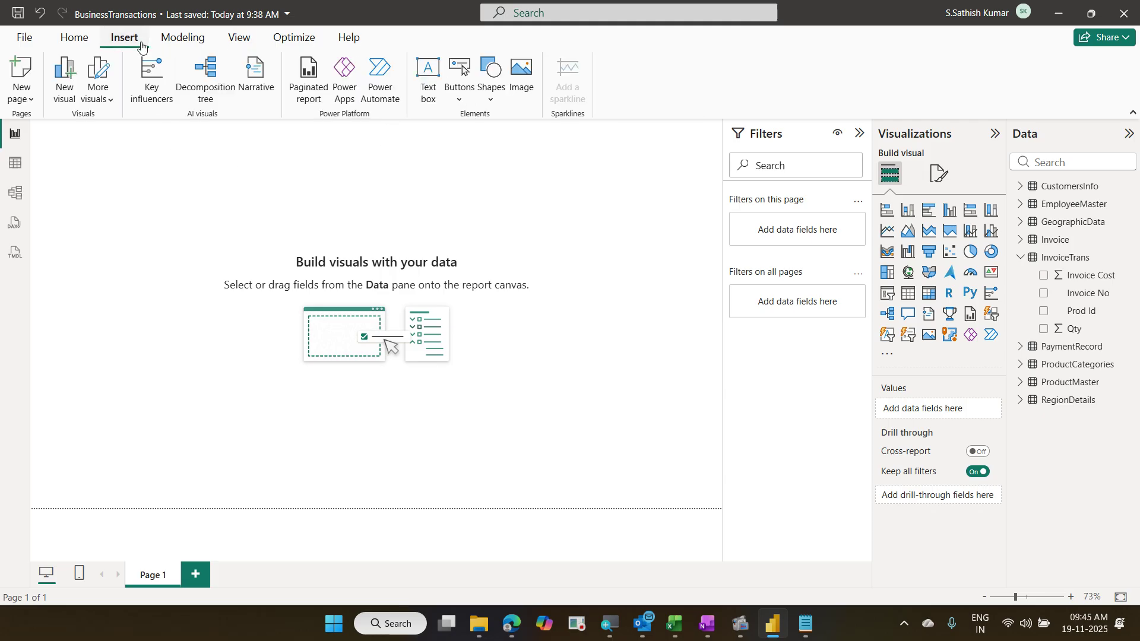
left_click(428, 98)
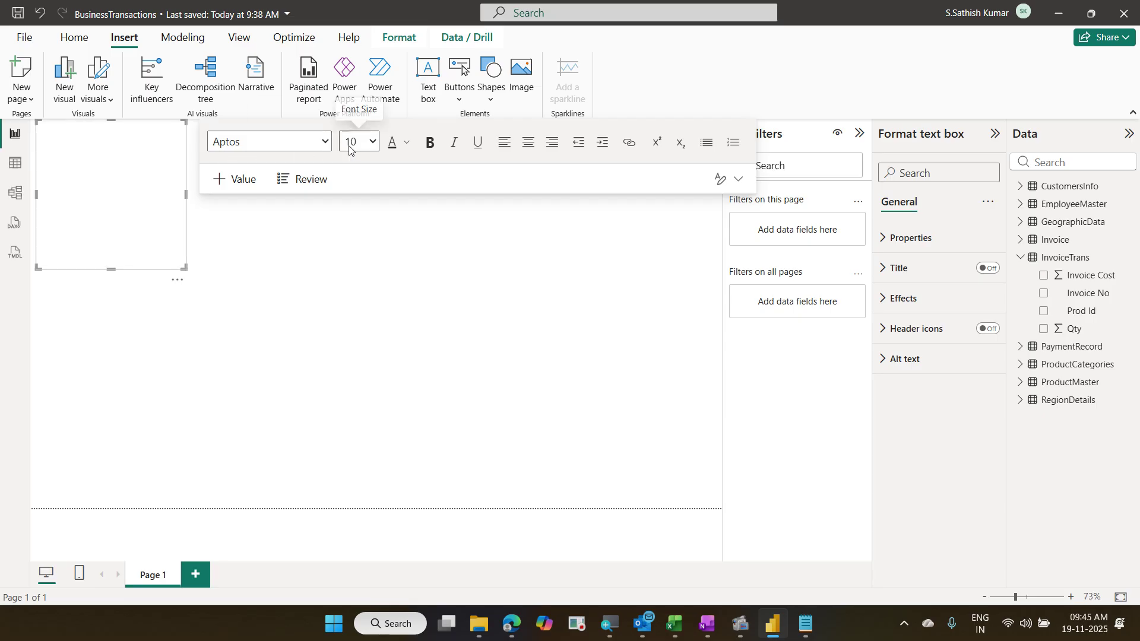
left_click(374, 142)
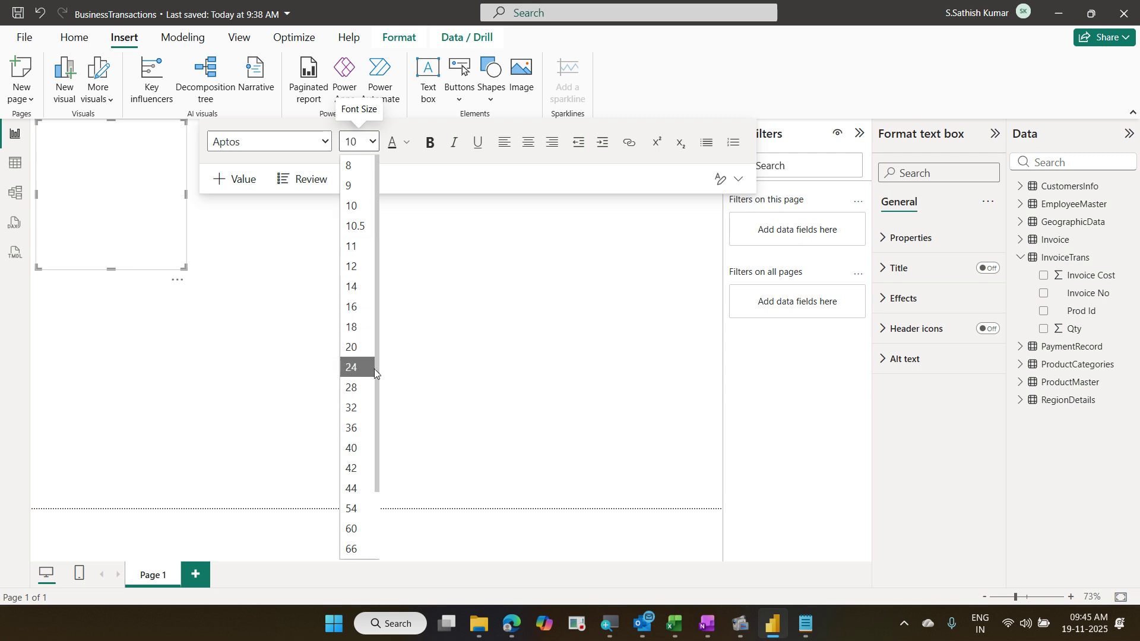
left_click(369, 388)
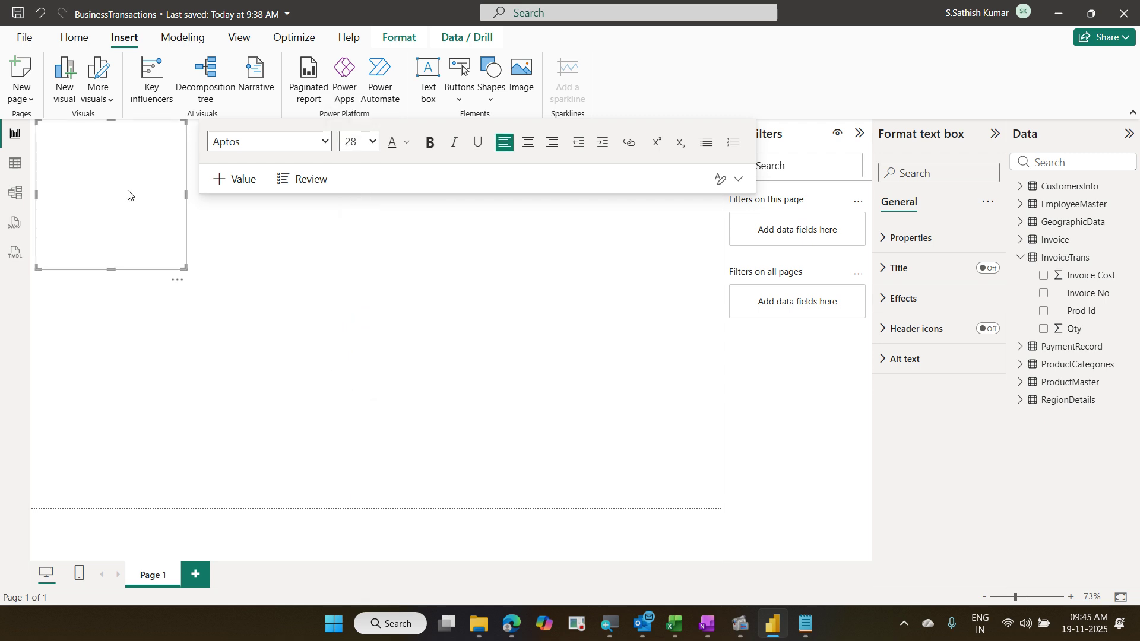
type("Business ")
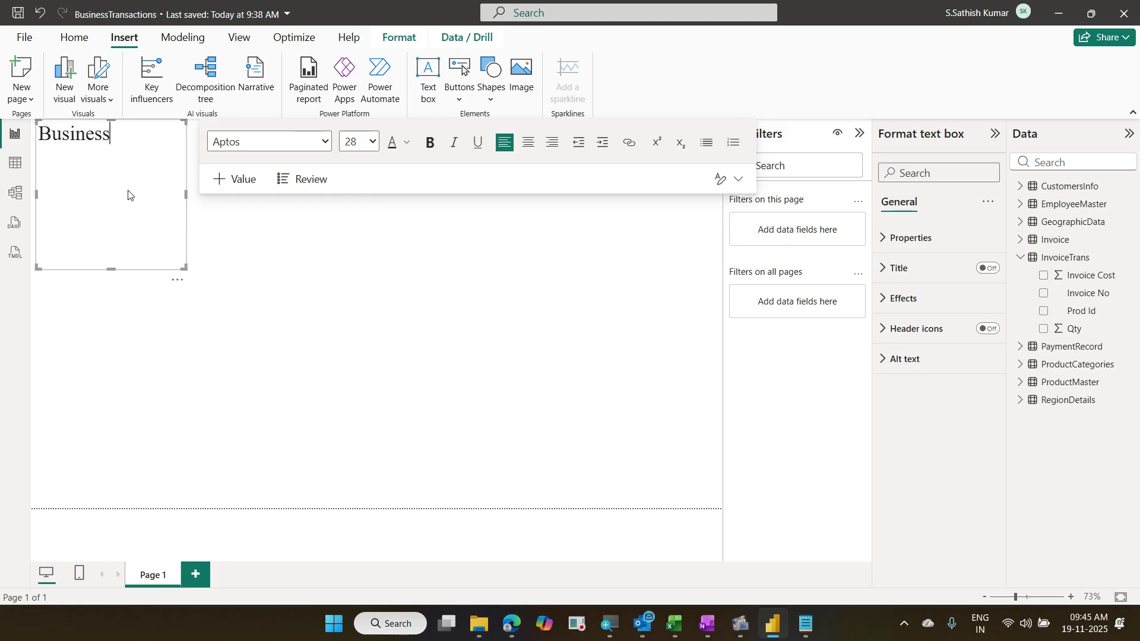
type("Transaction ")
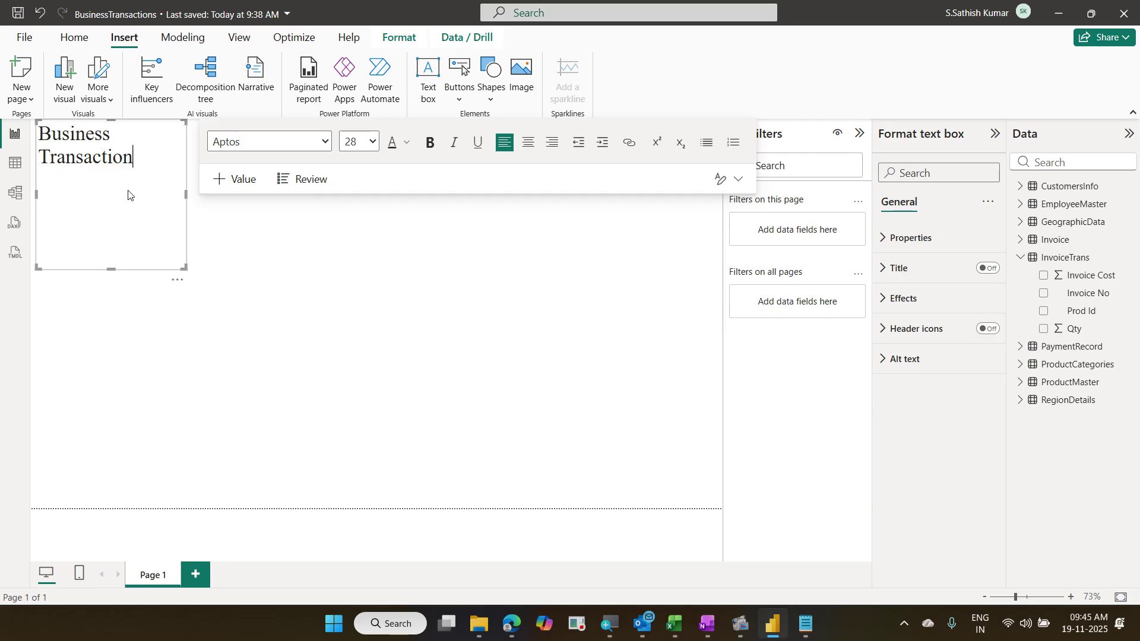
type("- Dashboard")
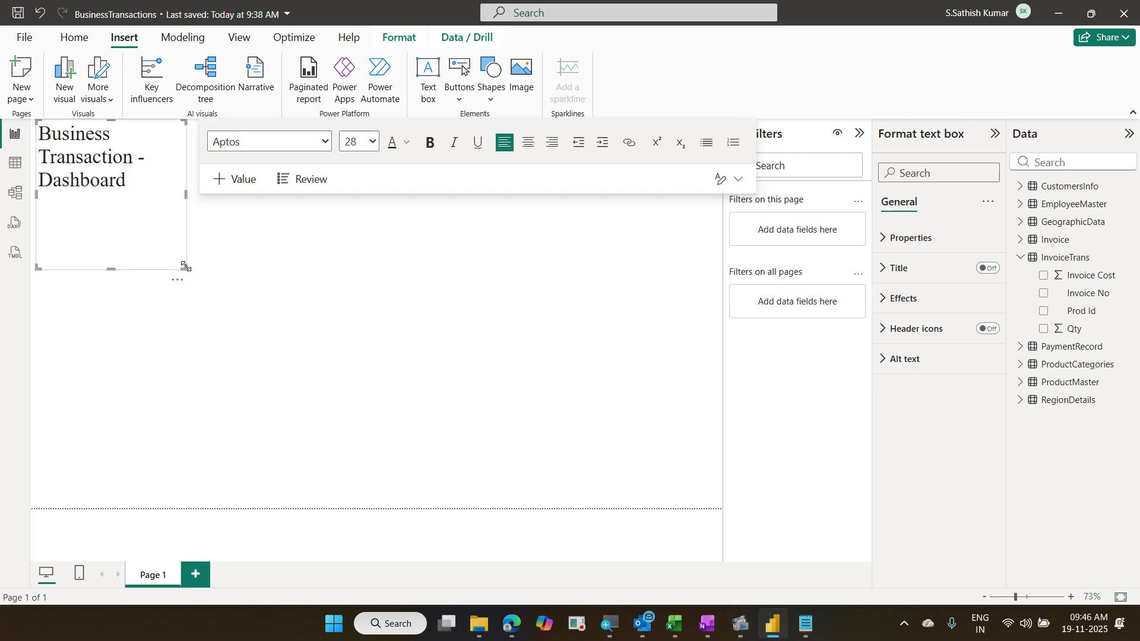
Step: Resize the dashboard title text box into a wide, short strip that holds the title on one line
left_click_drag(185, 267, 345, 147)
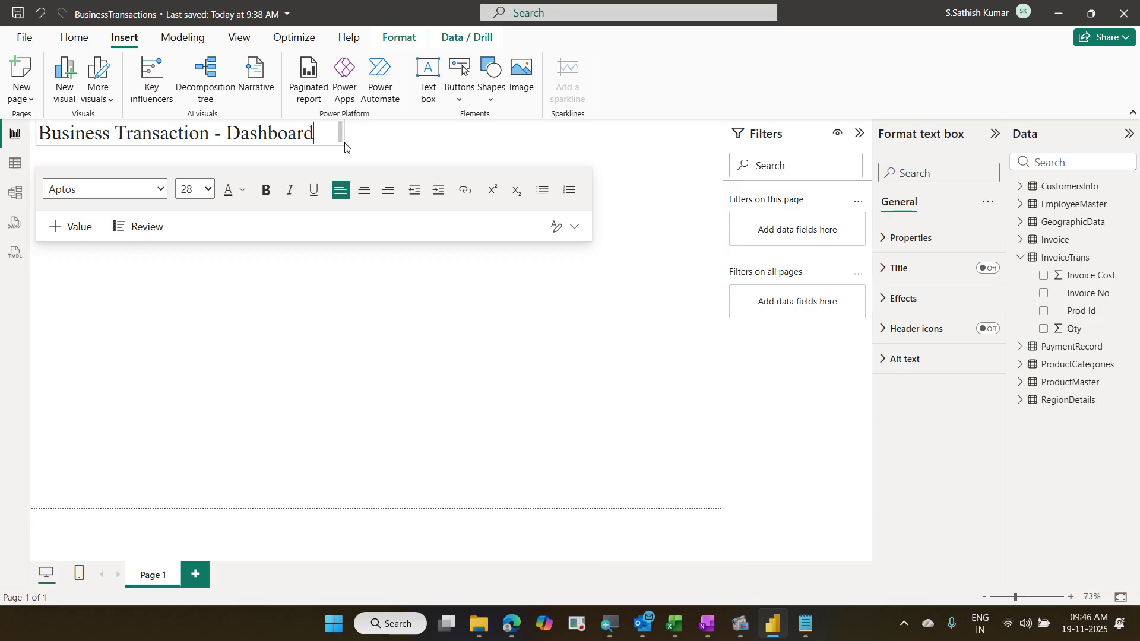
left_click_drag(345, 144, 346, 153)
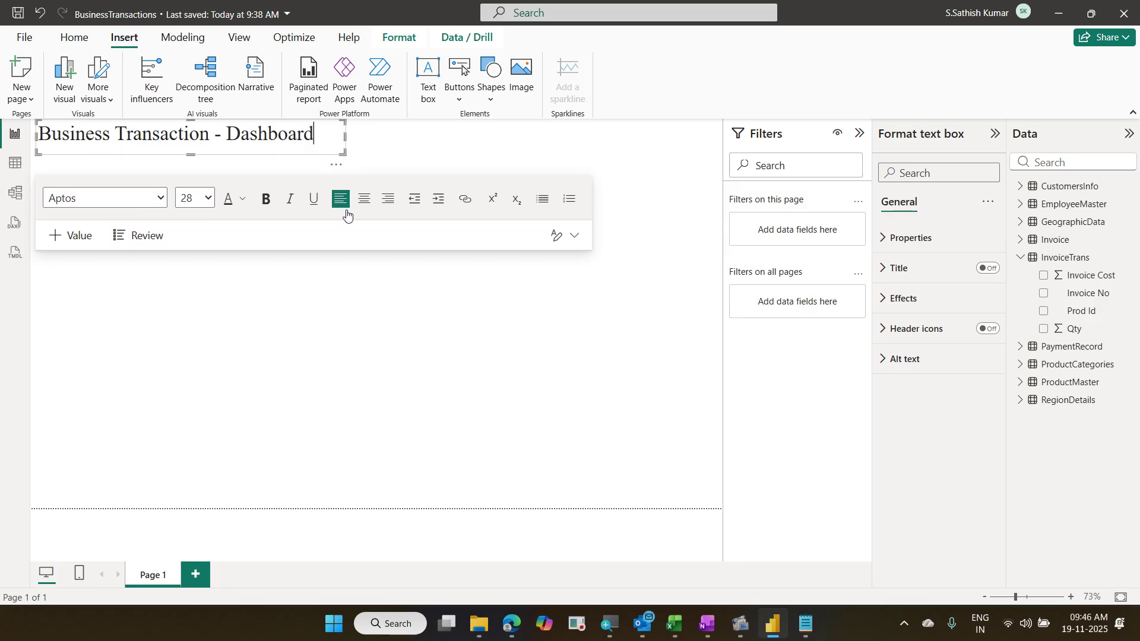
left_click(332, 302)
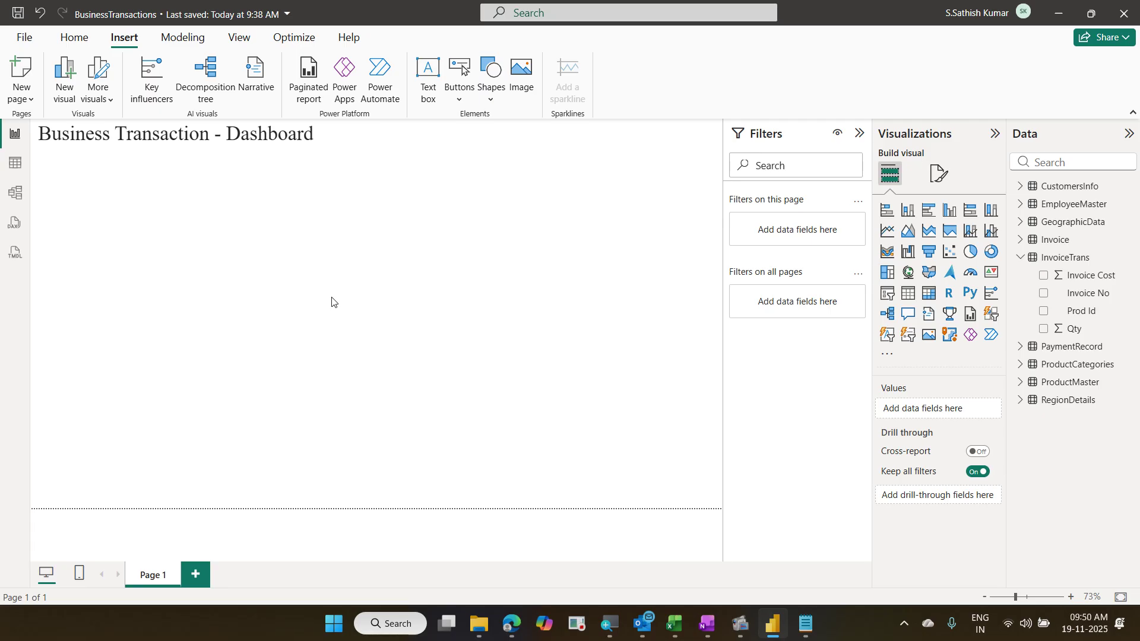
Step: Collapse the Filters pane to give the report canvas more room
left_click(1049, 19)
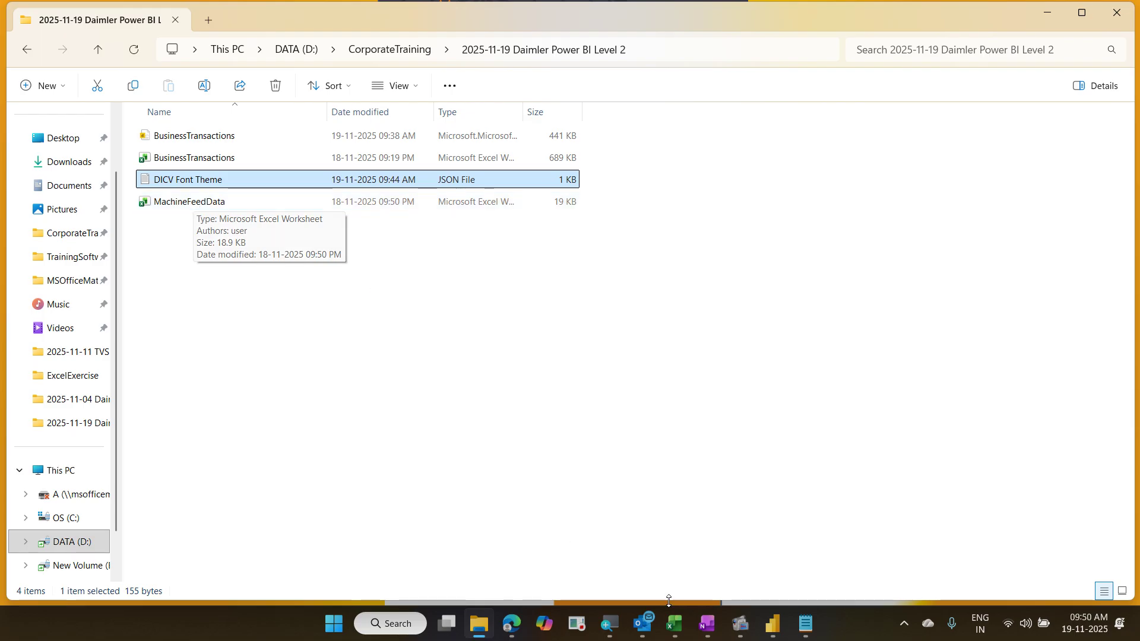
left_click(780, 632)
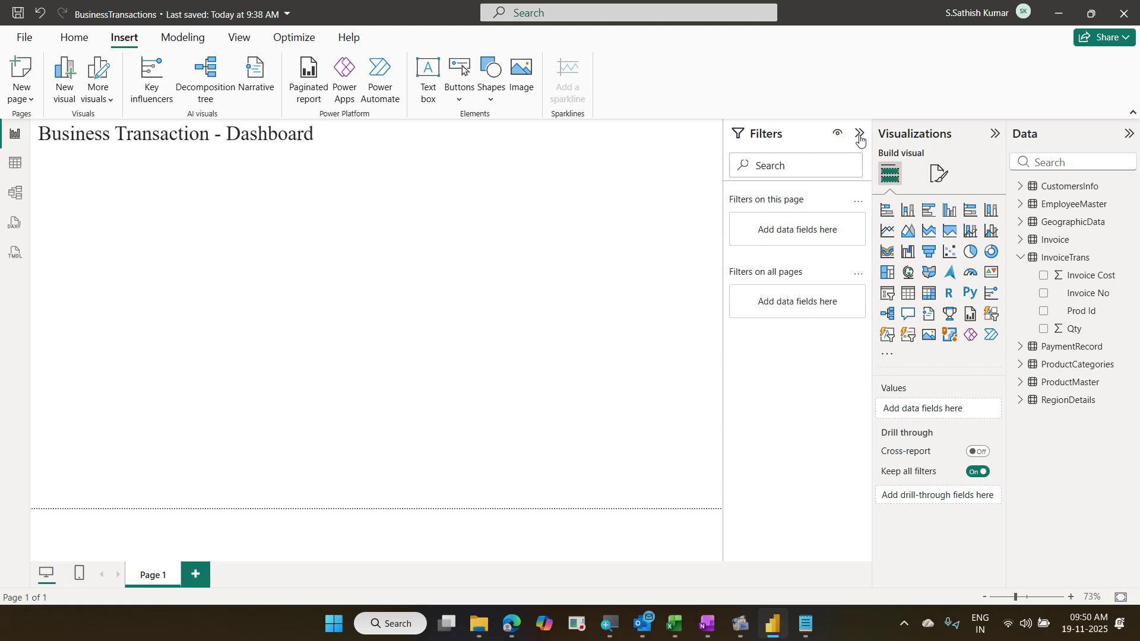
left_click(858, 136)
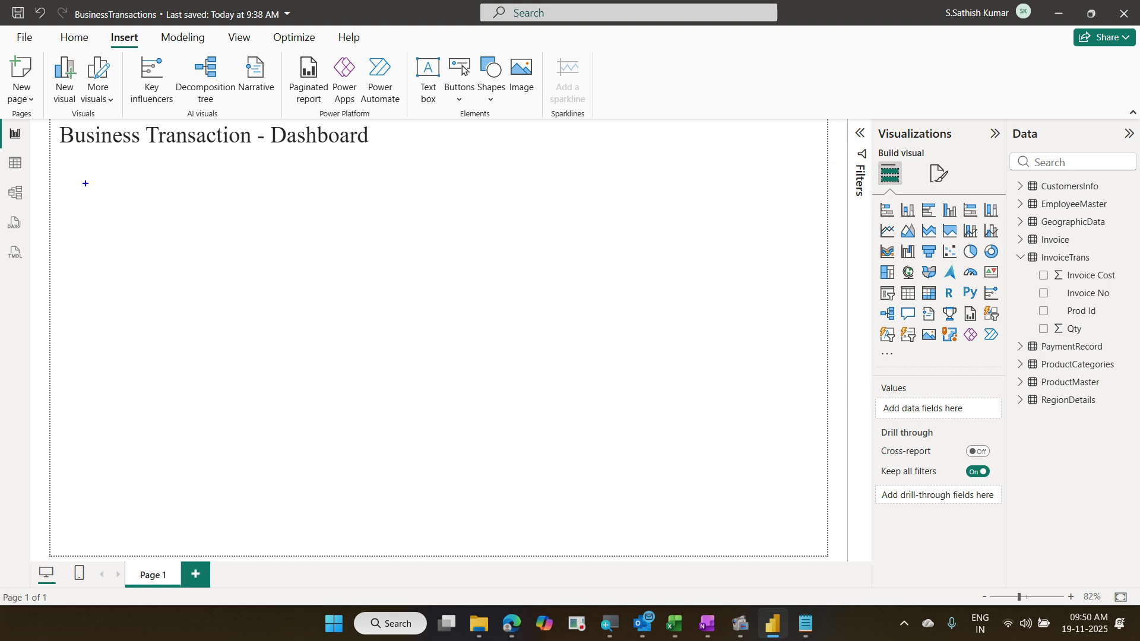
left_click_drag(86, 184, 217, 232)
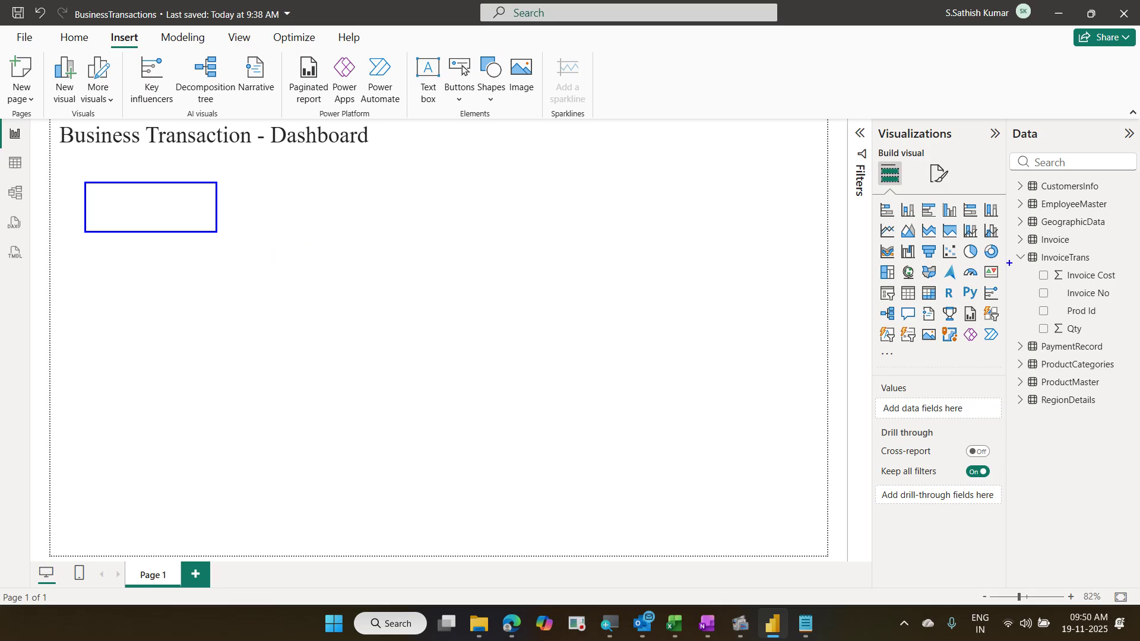
mouse_move(1012, 246)
left_mouse_down()
mouse_move(1037, 262)
mouse_move(1109, 265)
left_mouse_up()
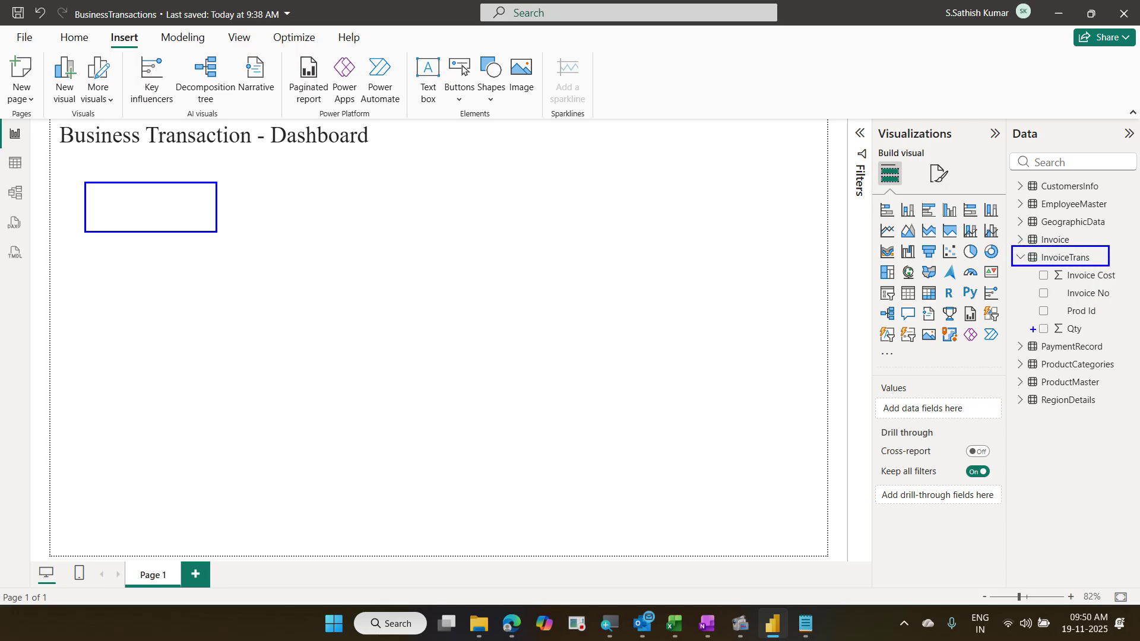
left_click_drag(1032, 319, 1095, 338)
left_click_drag(1031, 268, 1117, 288)
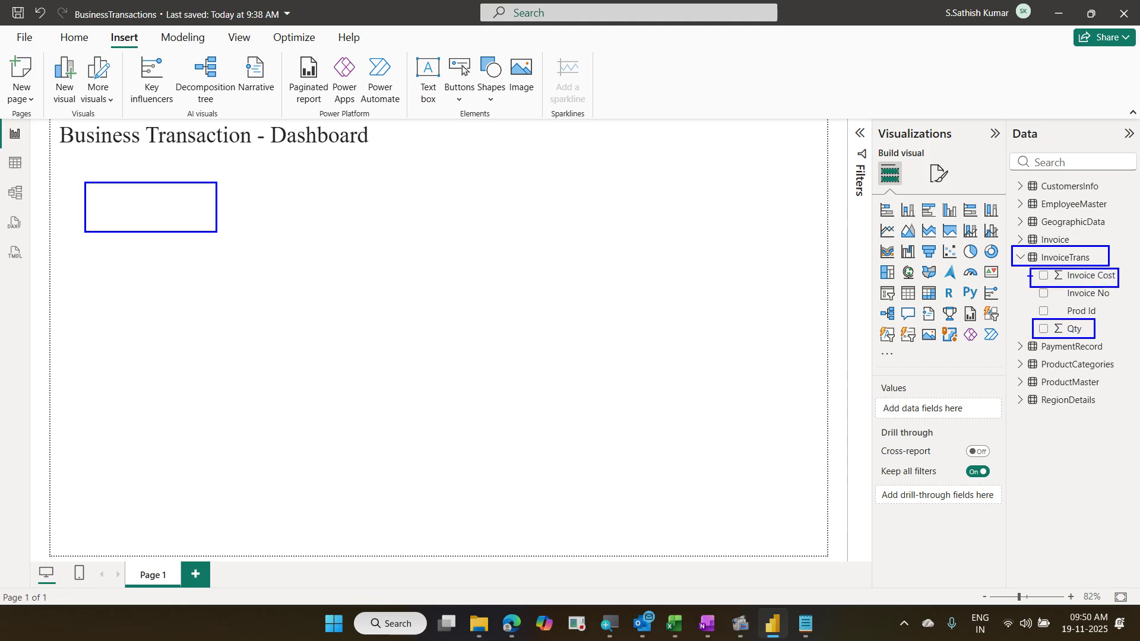
mouse_move(1027, 277)
left_mouse_down()
mouse_move(1012, 314)
mouse_move(1032, 326)
mouse_move(1127, 291)
left_mouse_up()
key("Escape")
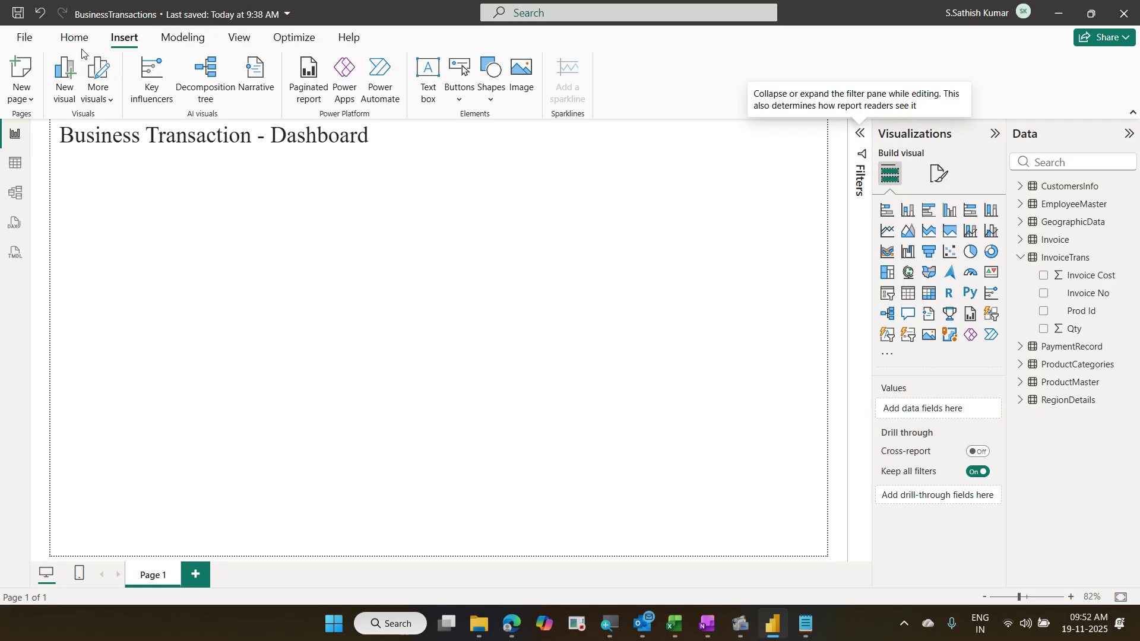
Step: Open the InvoiceTrans query for editing and select its Qty and Invoice Cost columns together
right_click(1074, 259)
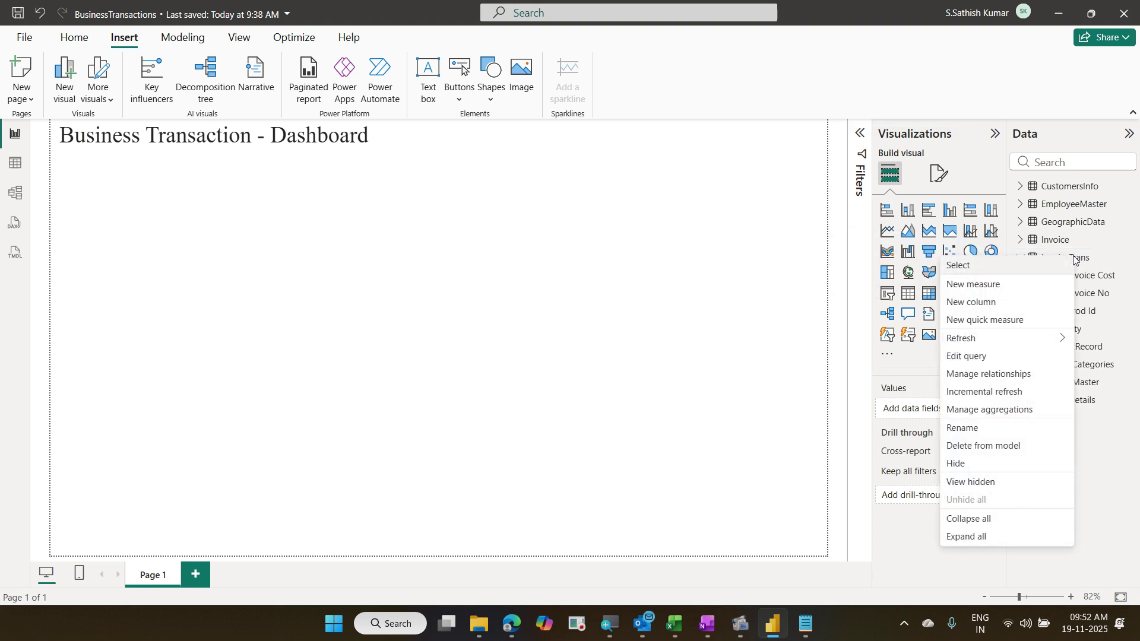
left_click(1008, 356)
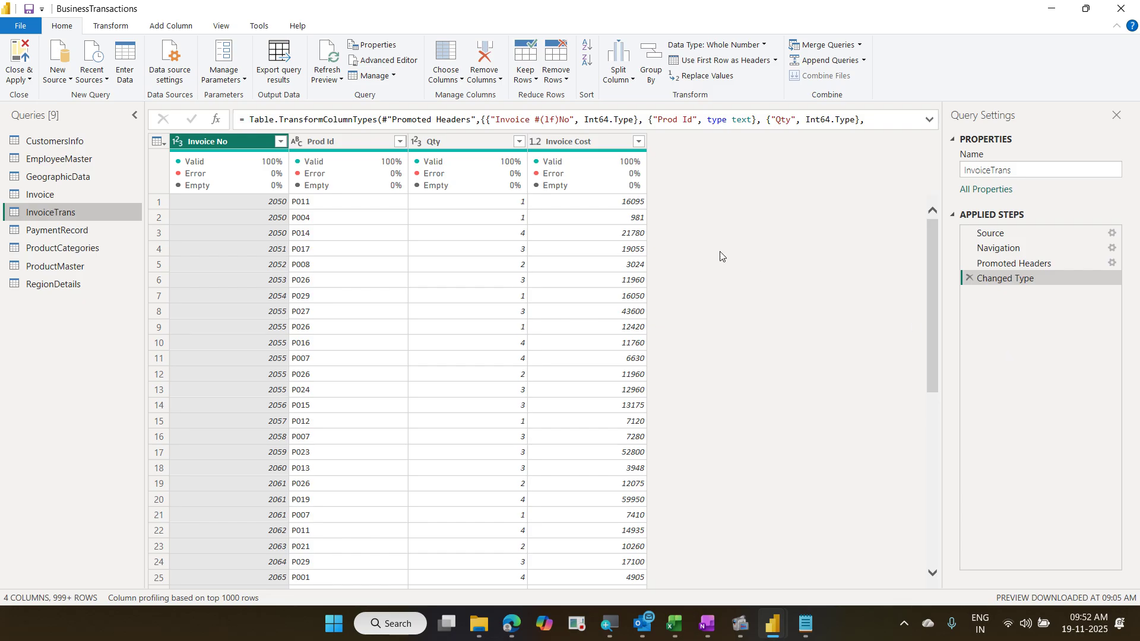
left_click(456, 142)
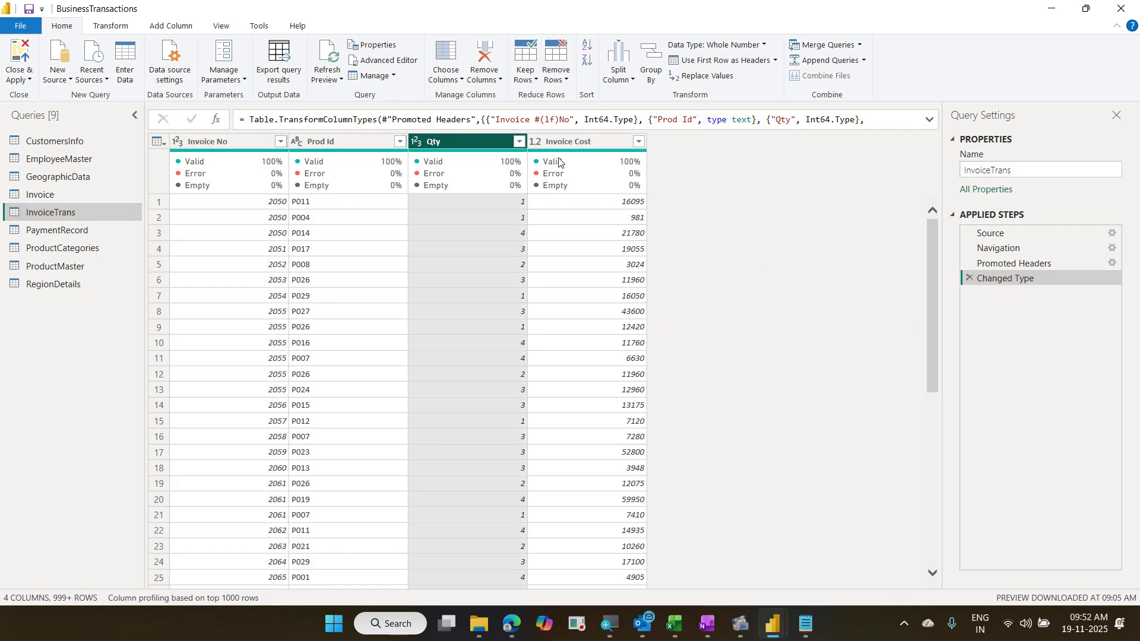
left_click(582, 143, "ctrl")
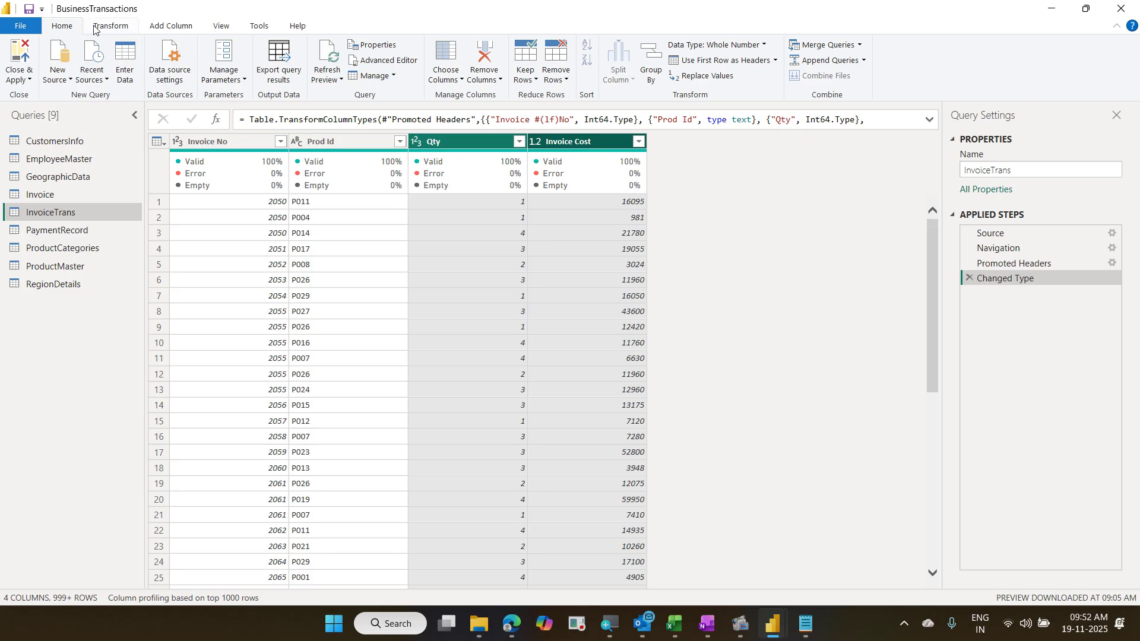
left_click(184, 32)
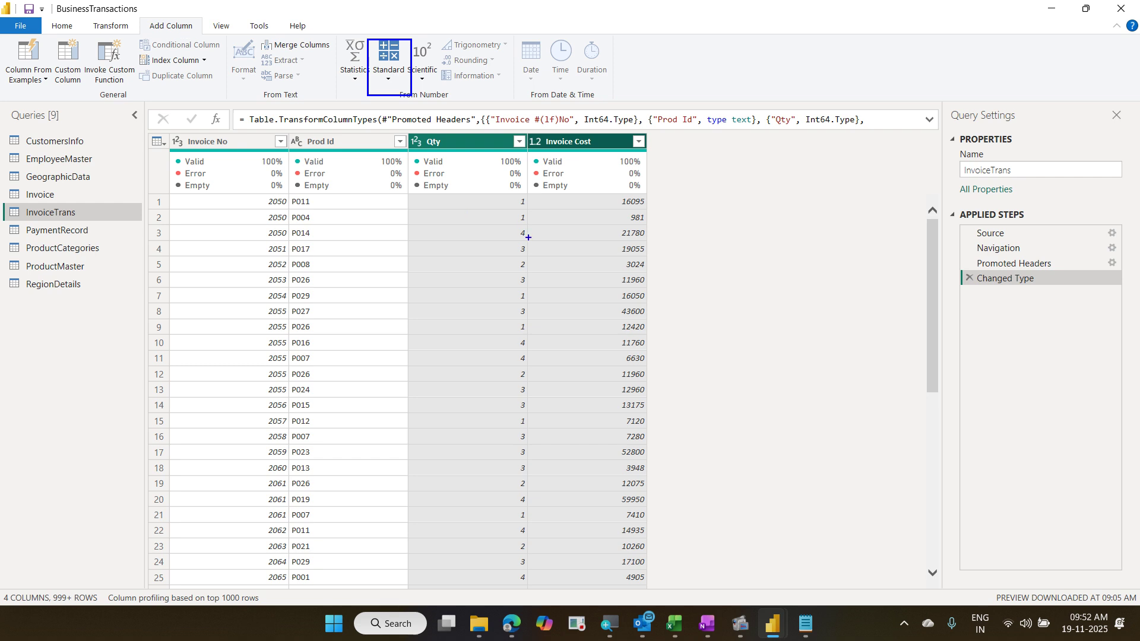
left_click_drag(462, 142, 478, 124)
left_click_drag(545, 151, 655, 99)
left_click_drag(135, 10, 202, 40)
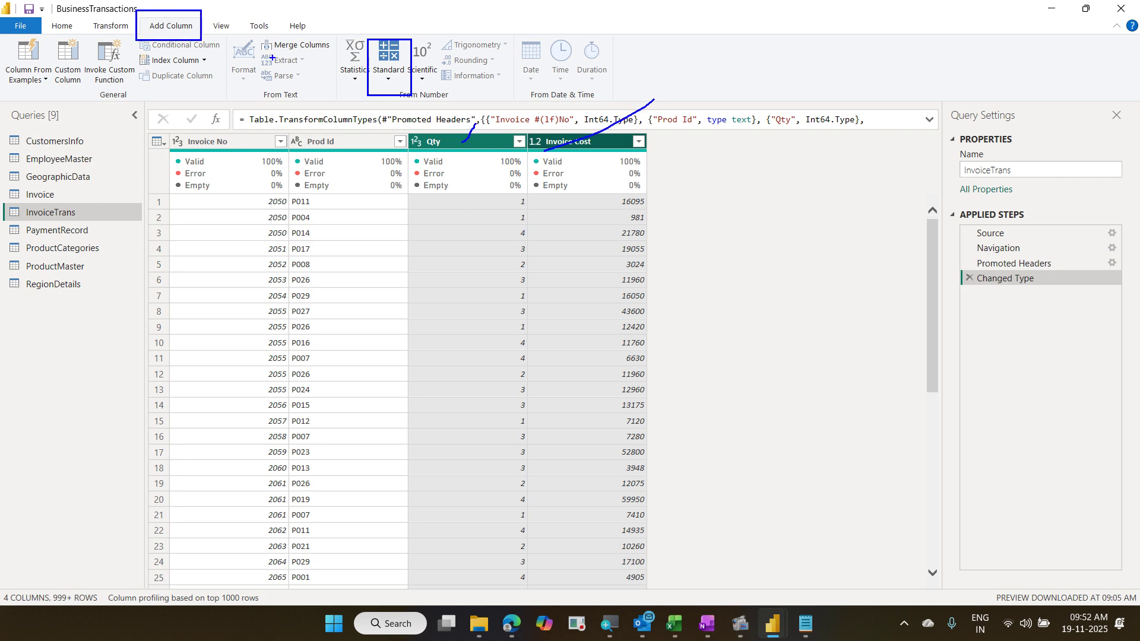
left_click_drag(359, 85, 212, 29)
key("Escape")
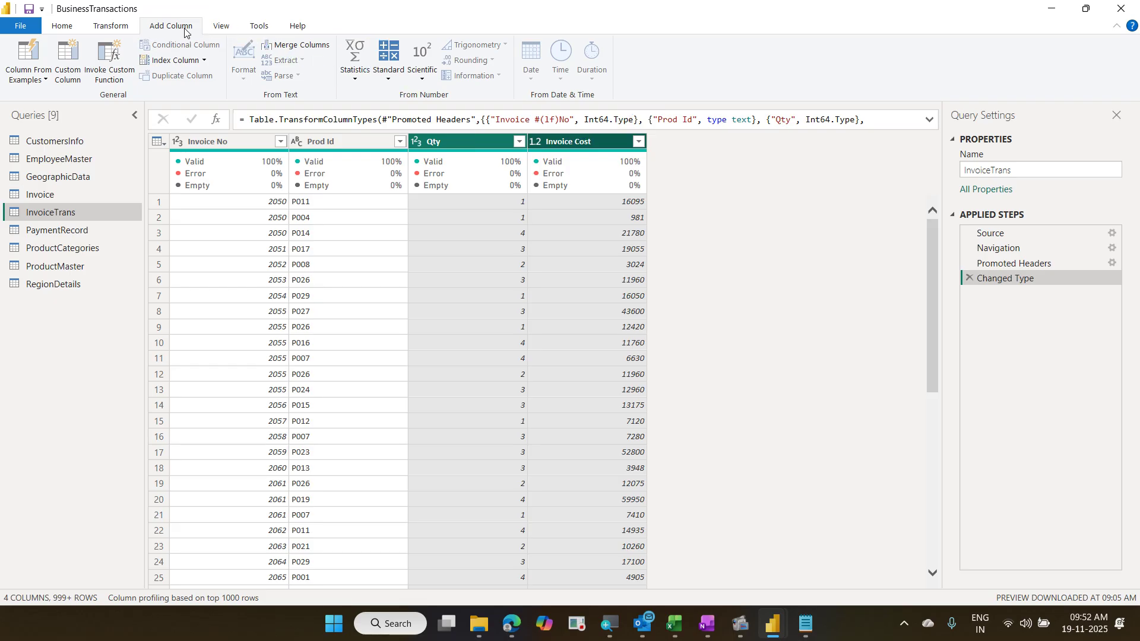
Step: Add a column that multiplies Qty by Invoice Cost and rename it Revenue
left_click(392, 77)
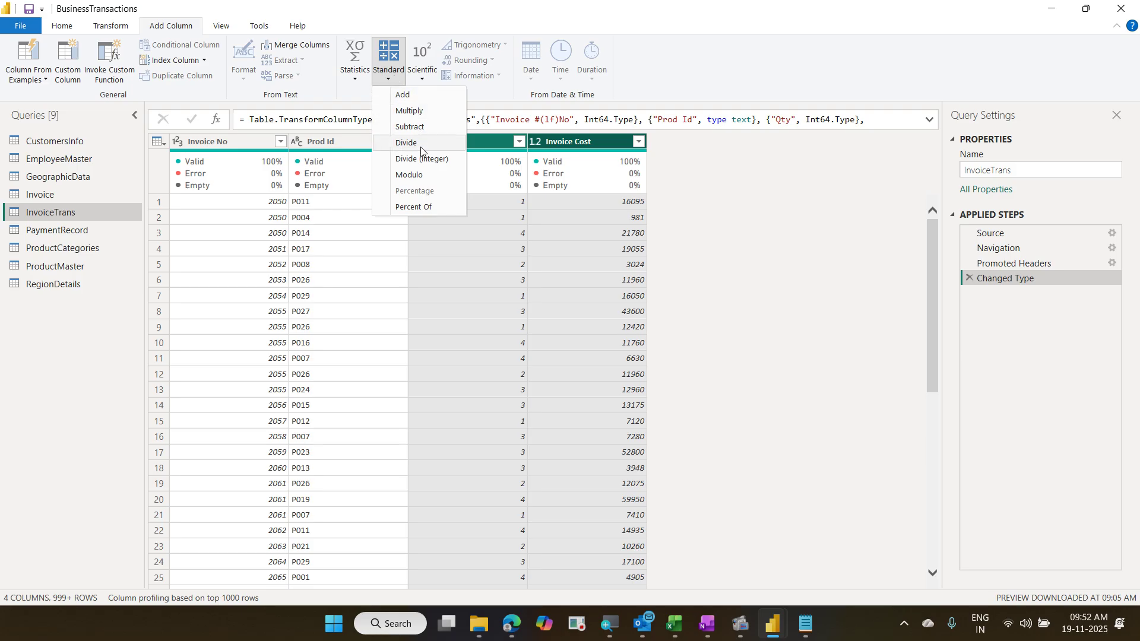
left_click(420, 112)
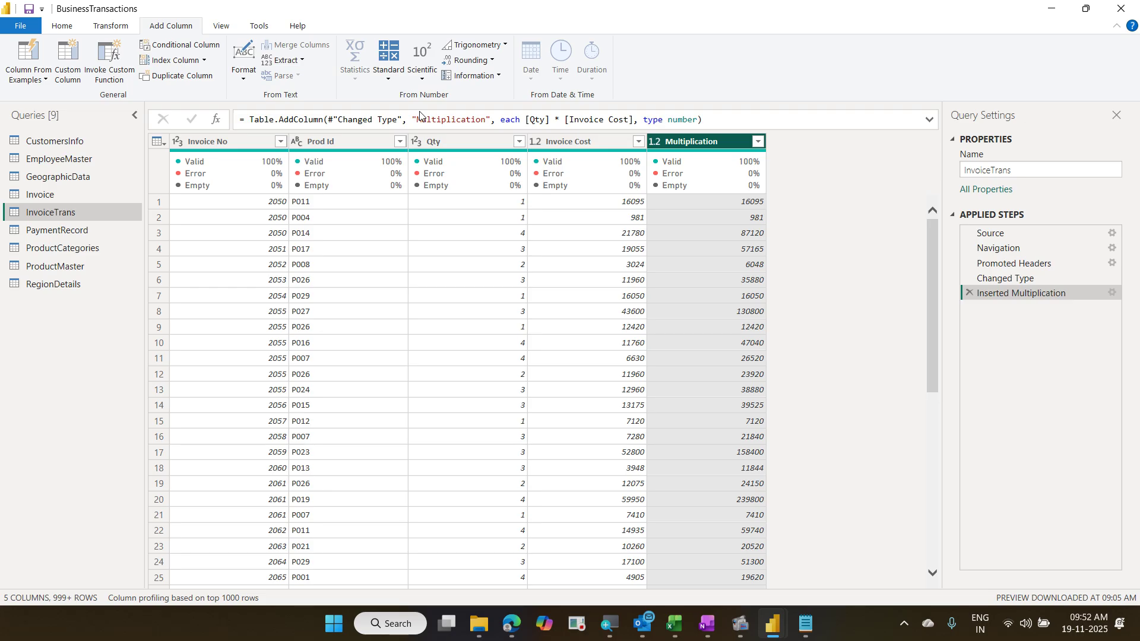
double_click(719, 144)
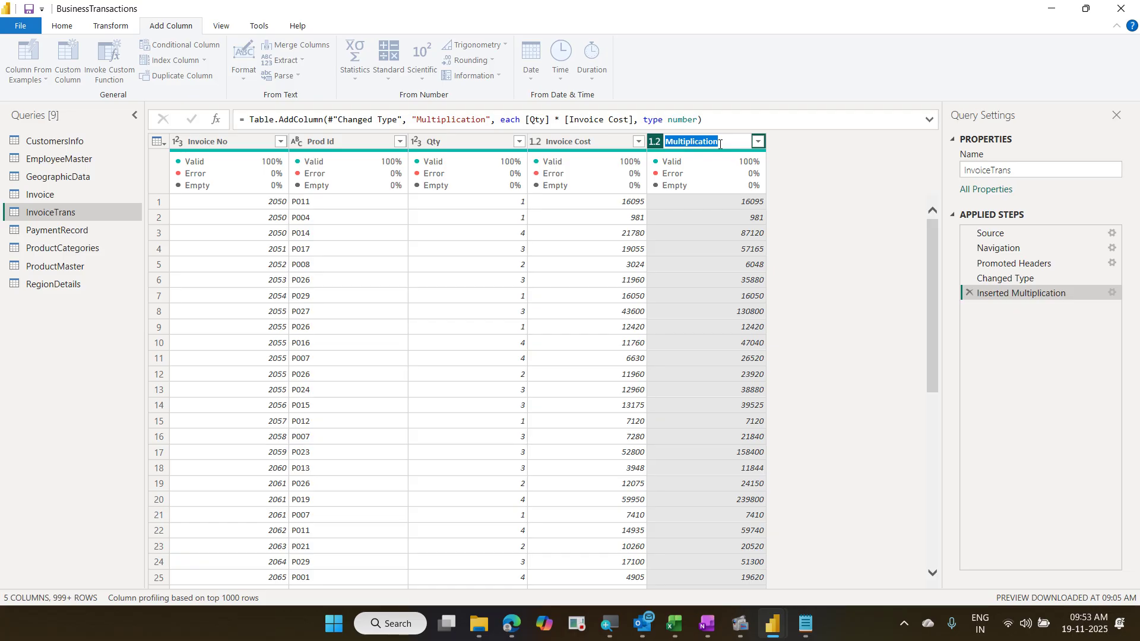
type("evenue")
key("Return")
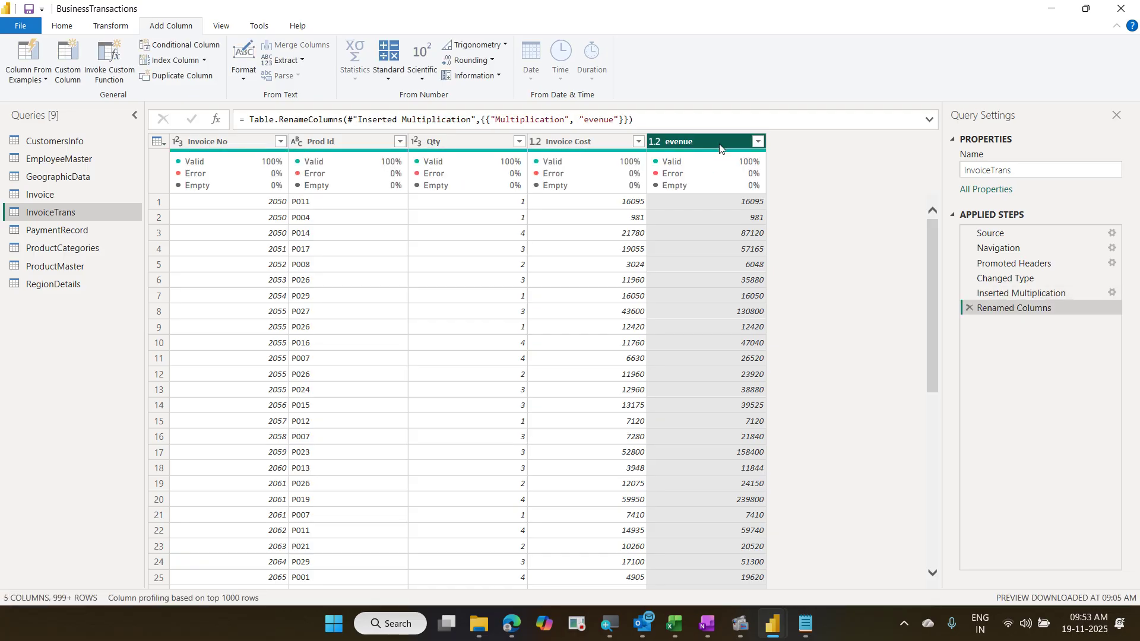
double_click(721, 146)
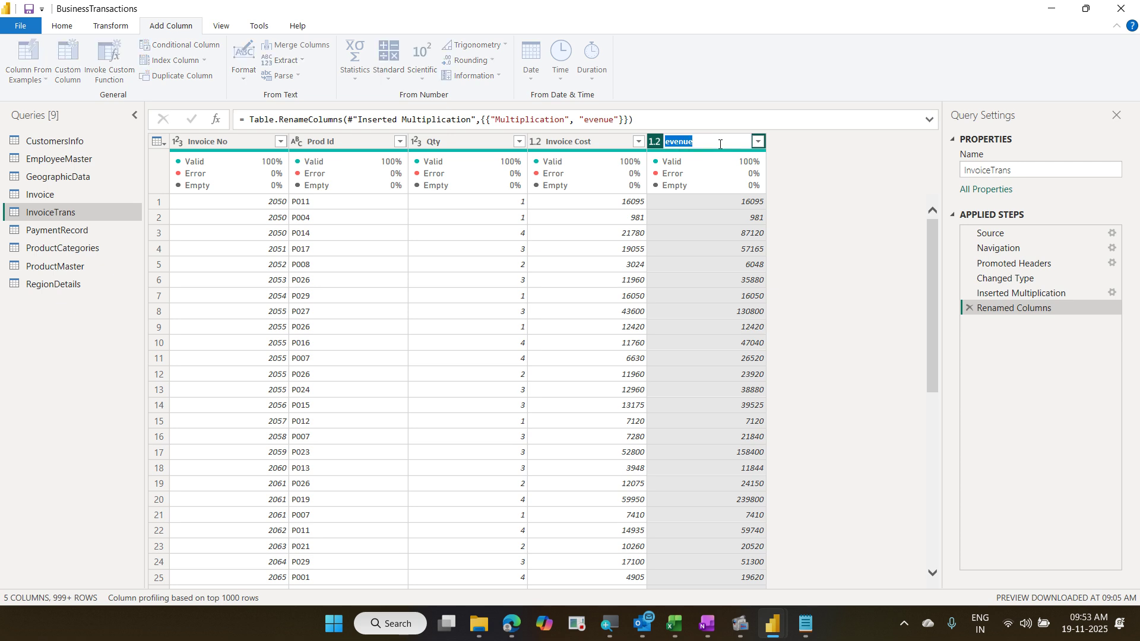
key("Home")
type("R")
key("Return")
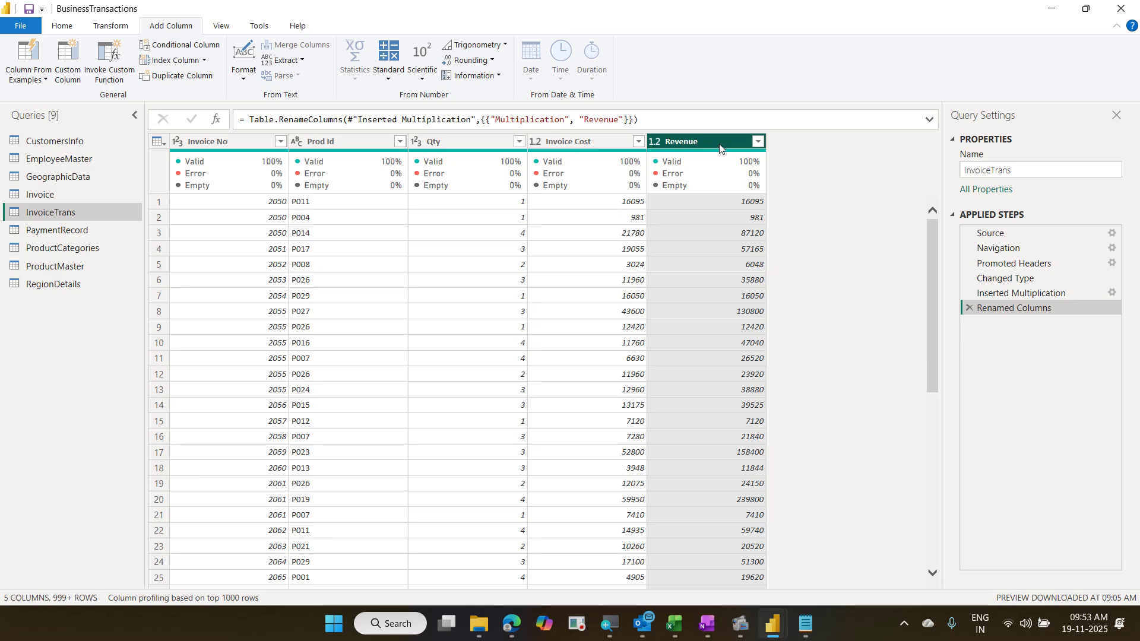
mouse_move(711, 173)
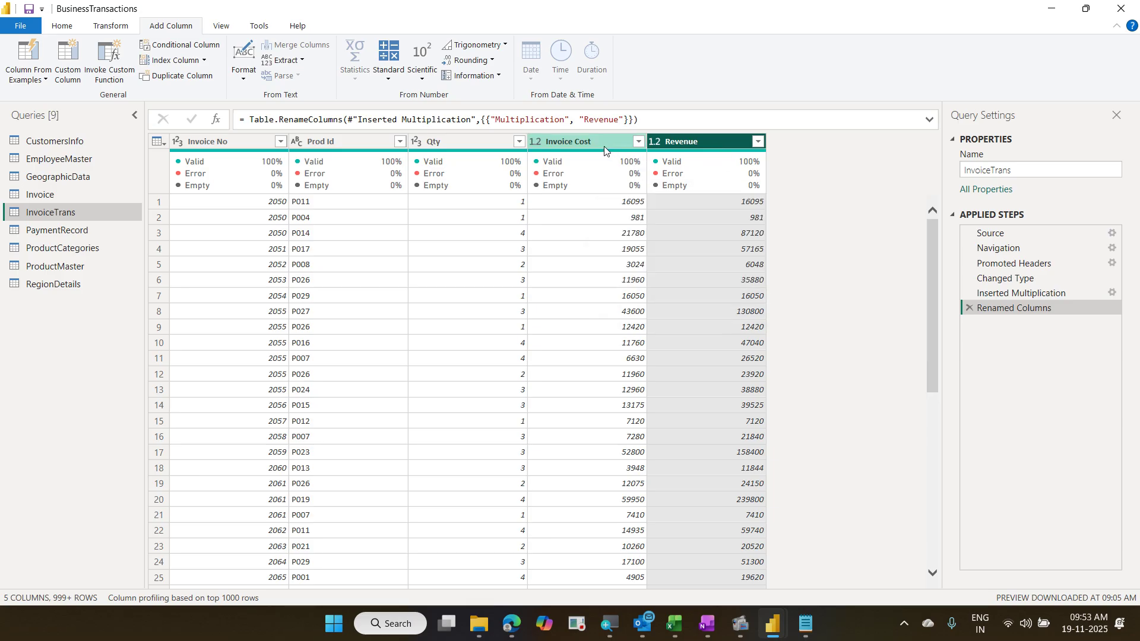
left_click(565, 141)
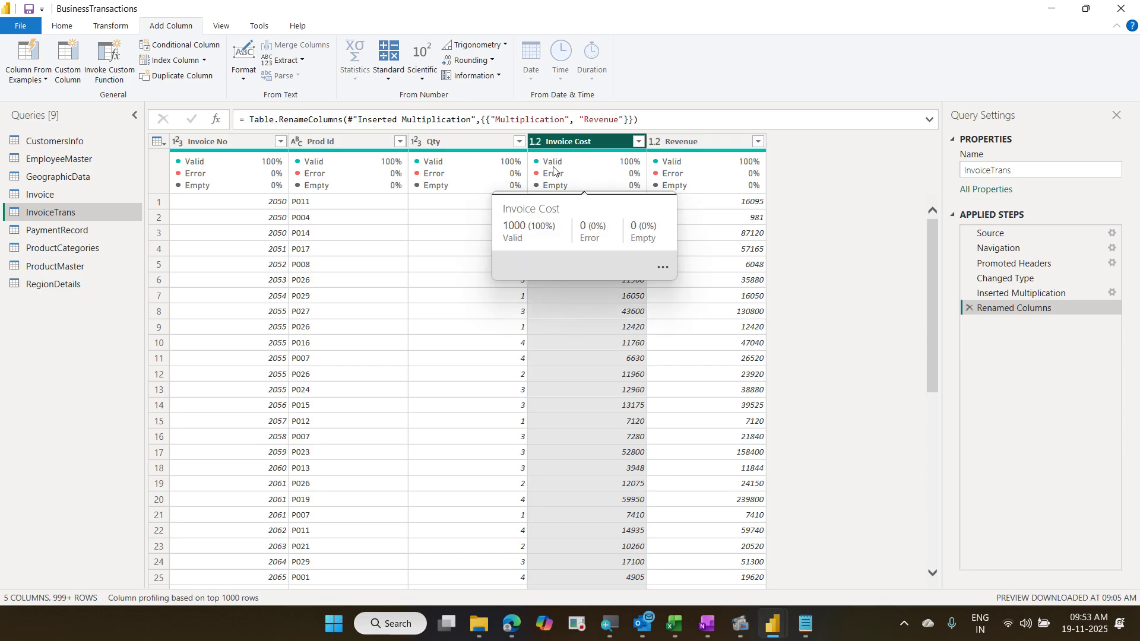
left_click(389, 71)
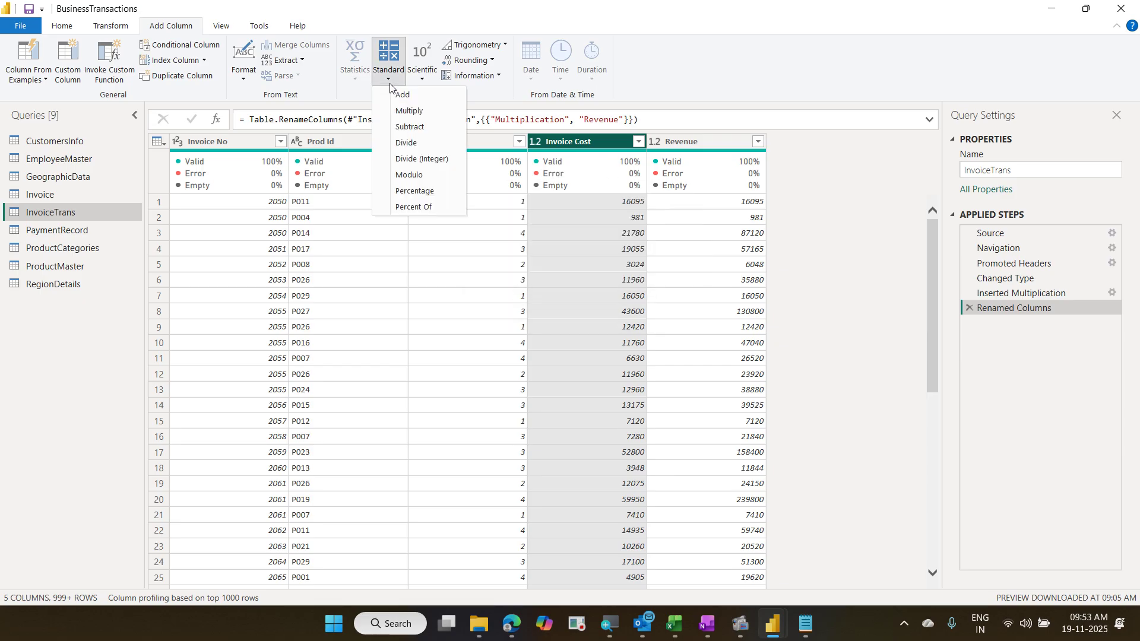
left_click(409, 111)
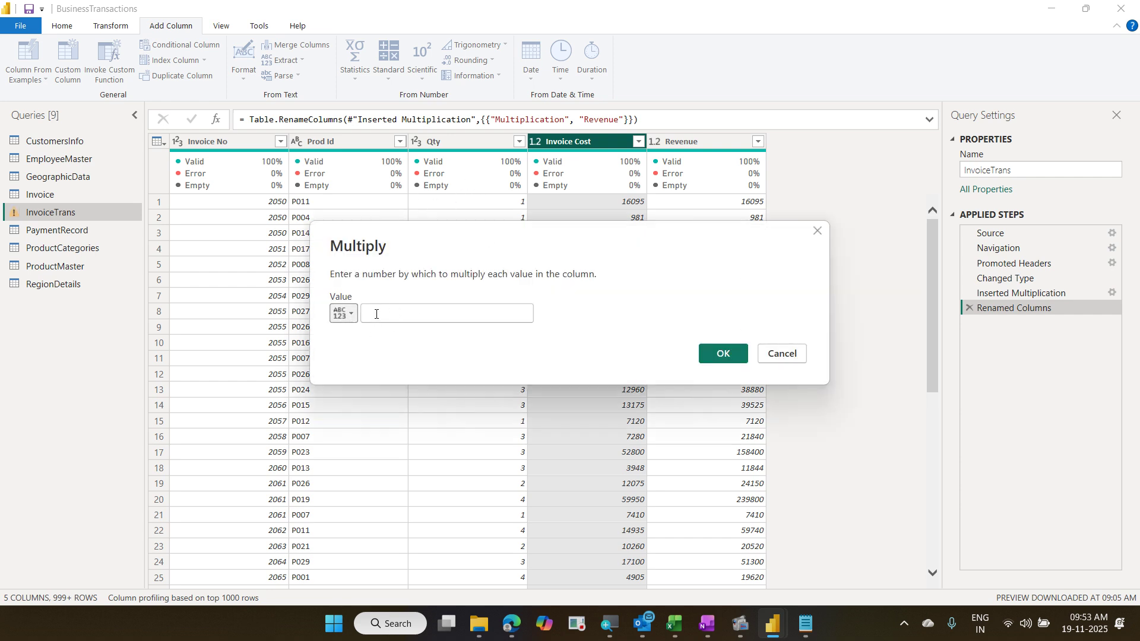
left_click(351, 313)
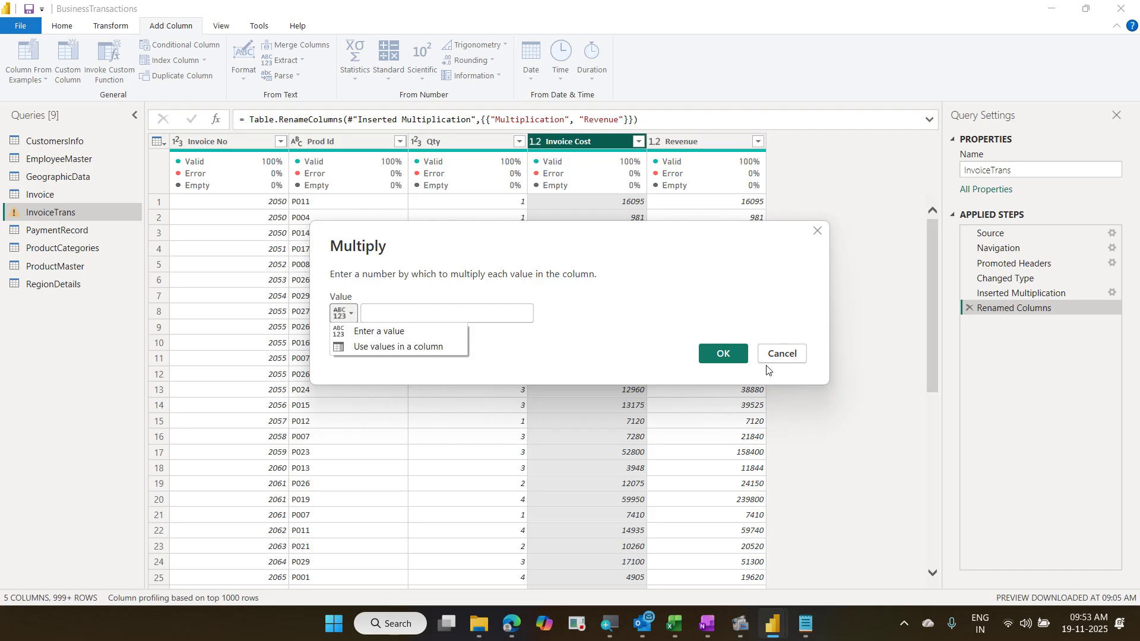
left_click(781, 359)
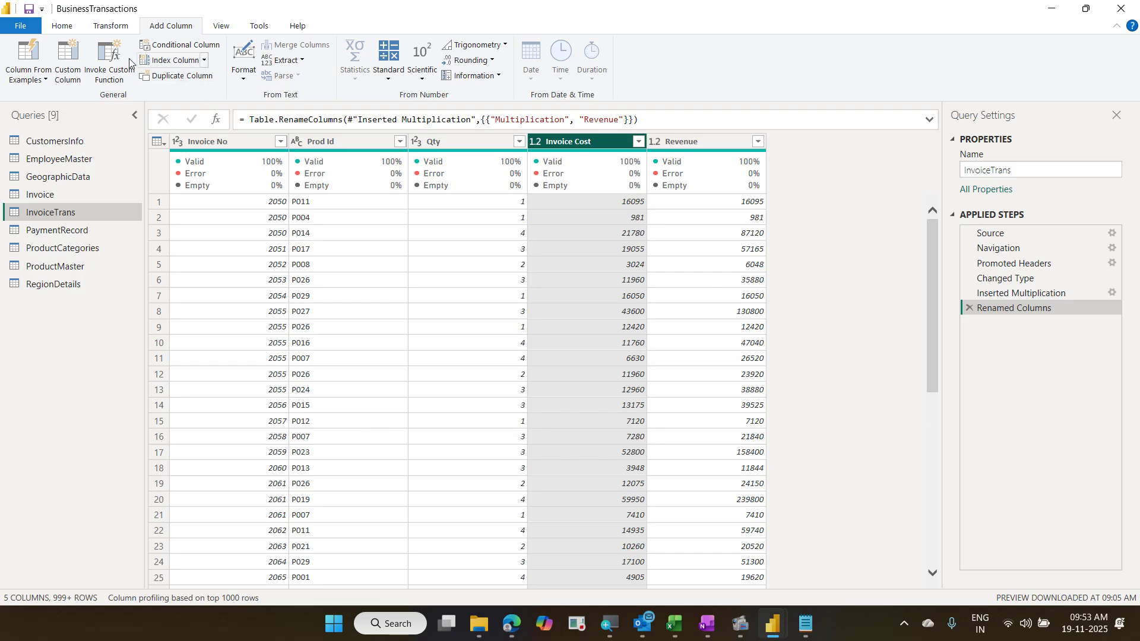
Step: Close the query editor and apply the InvoiceTrans changes to the report
left_click(69, 30)
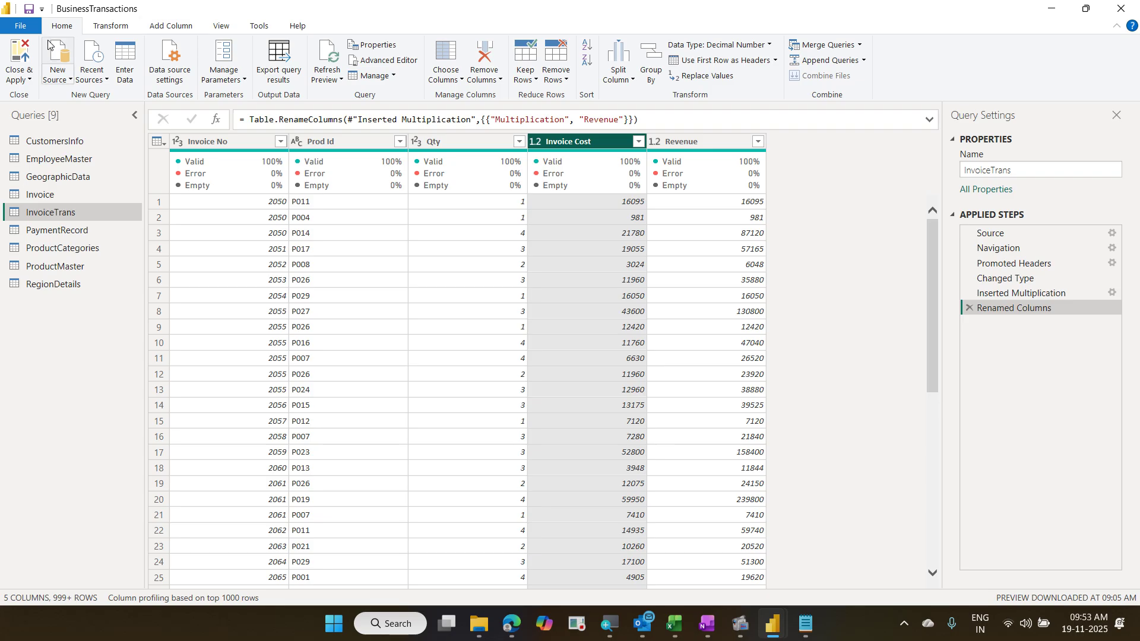
left_click(24, 60)
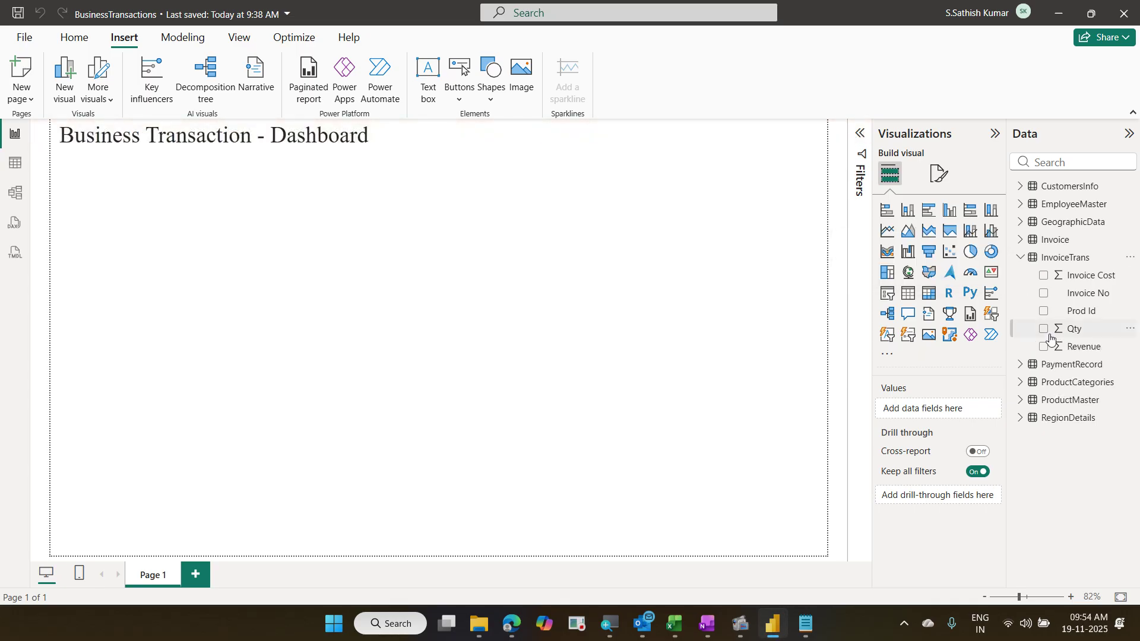
key("ctrl+2")
mouse_move(1022, 332)
left_mouse_down()
mouse_move(1048, 360)
mouse_move(1130, 360)
mouse_move(1139, 324)
left_mouse_up()
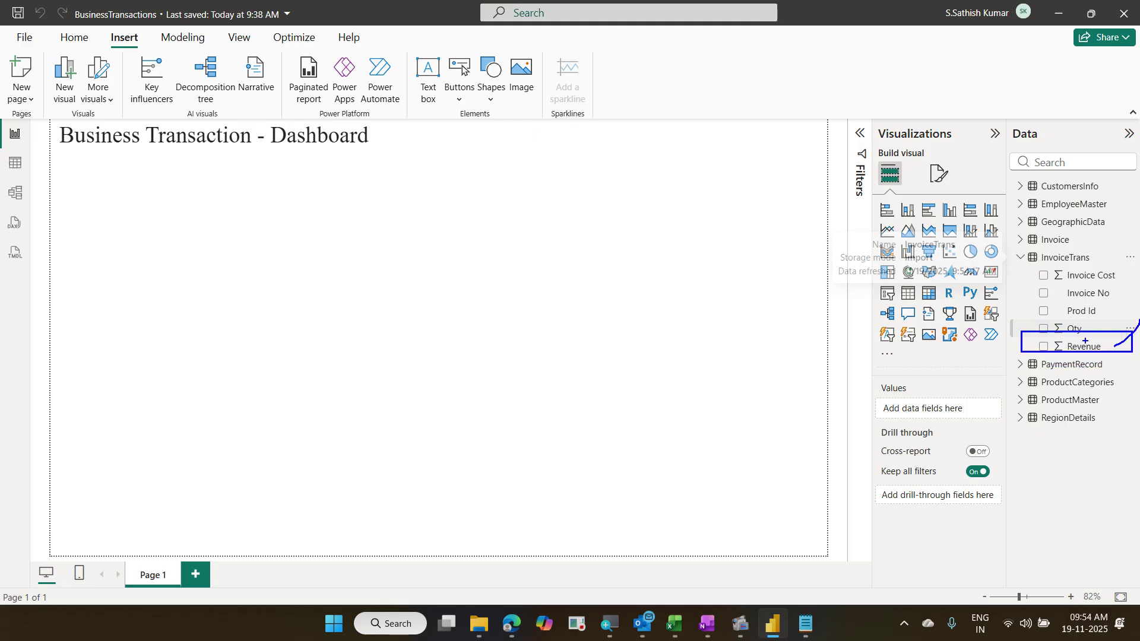
mouse_move(1053, 355)
left_mouse_down()
mouse_move(1039, 319)
mouse_move(1053, 355)
left_mouse_up()
mouse_move(80, 172)
left_mouse_down()
mouse_move(148, 214)
mouse_move(210, 224)
left_mouse_up()
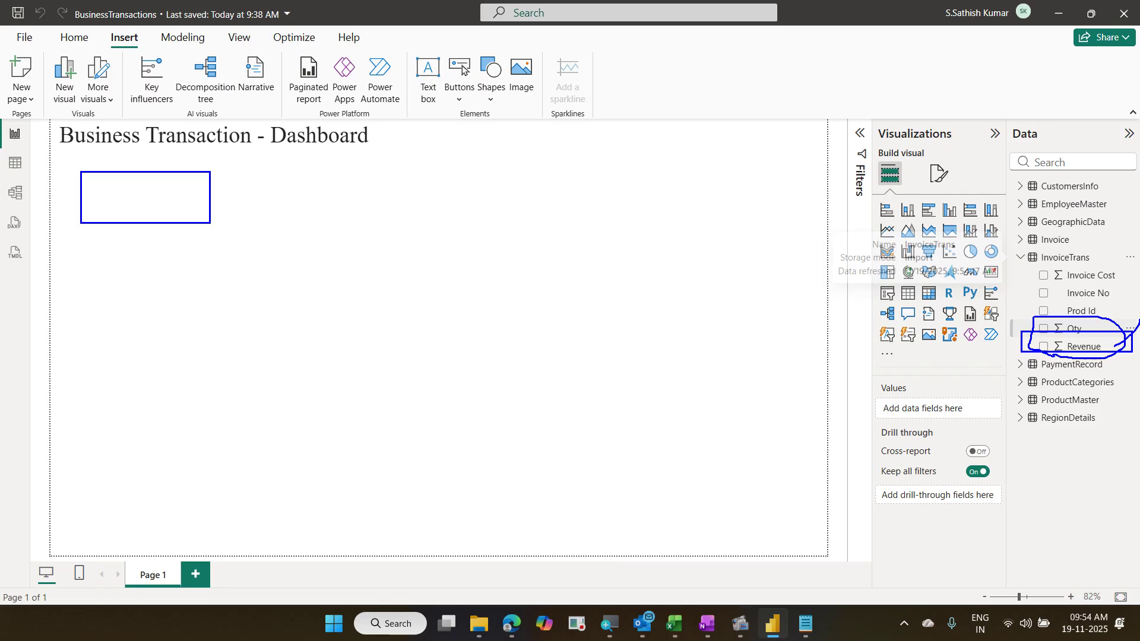
key("Escape")
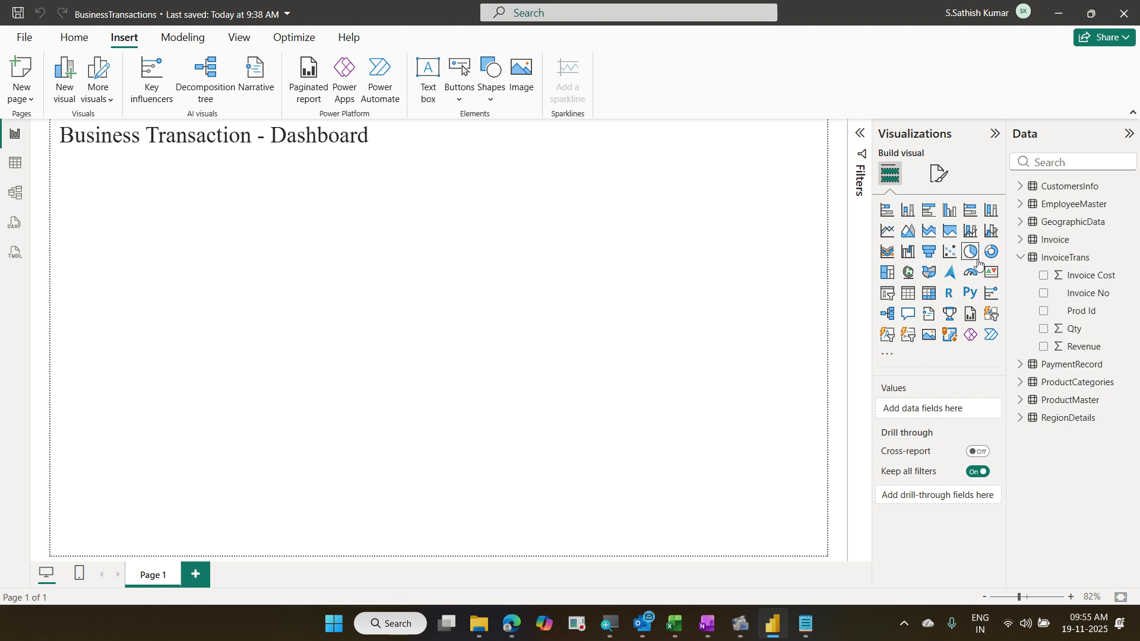
Step: Restore the default set of visuals for building the report and confirm the restore
left_click(887, 354)
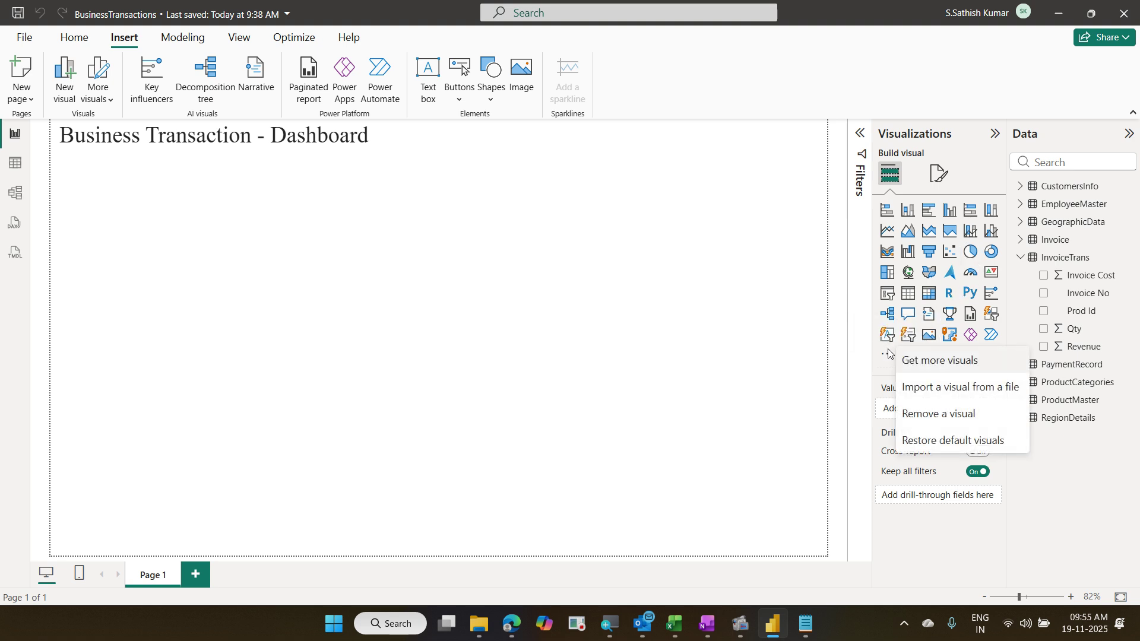
left_click(932, 447)
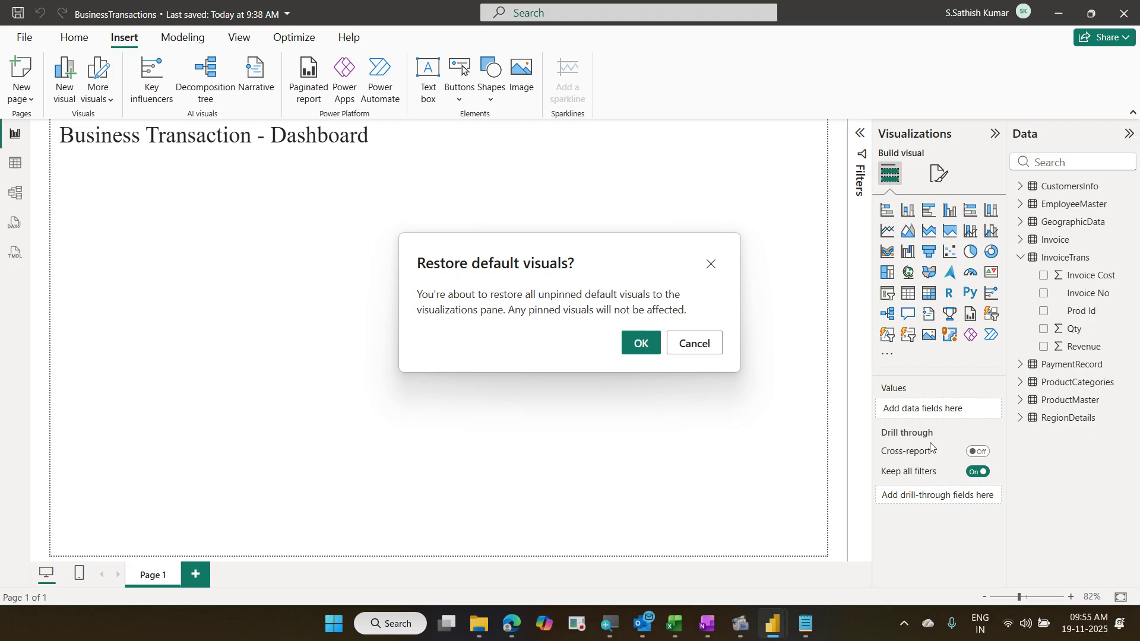
left_click(643, 345)
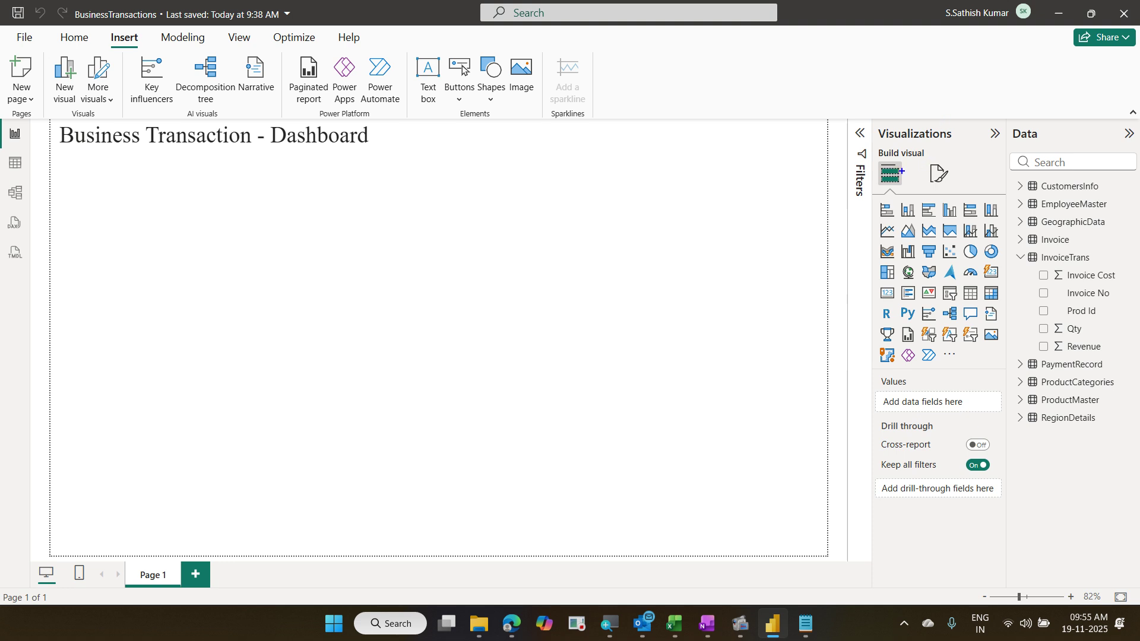
left_click_drag(875, 154, 913, 193)
left_click_drag(978, 263, 1002, 280)
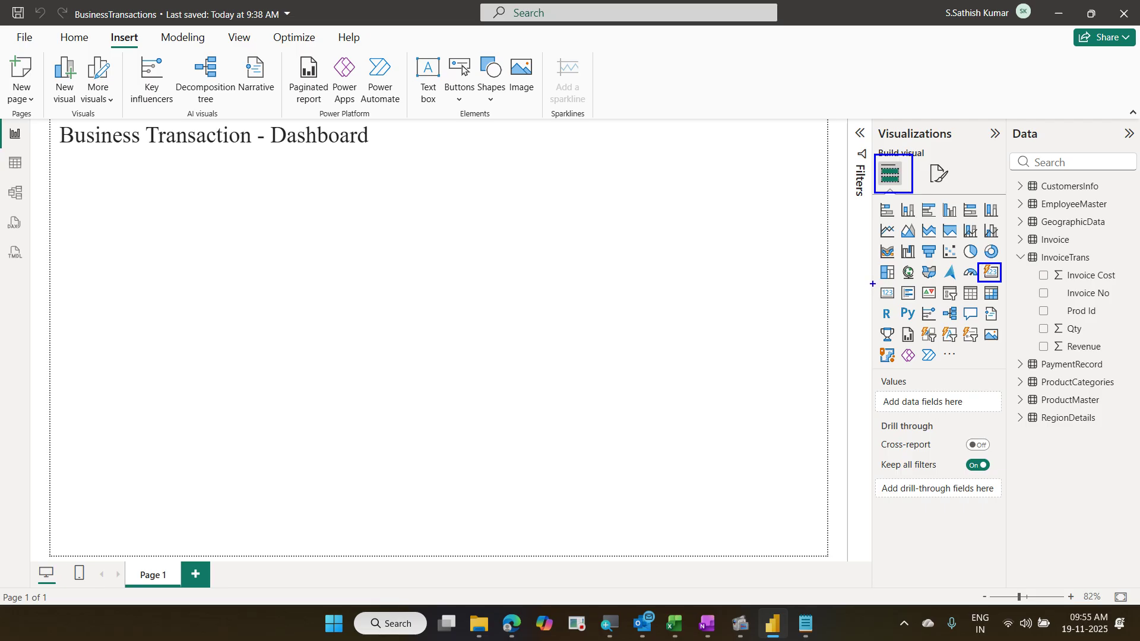
left_click_drag(876, 283, 902, 304)
left_click_drag(907, 282, 1001, 278)
key("Escape")
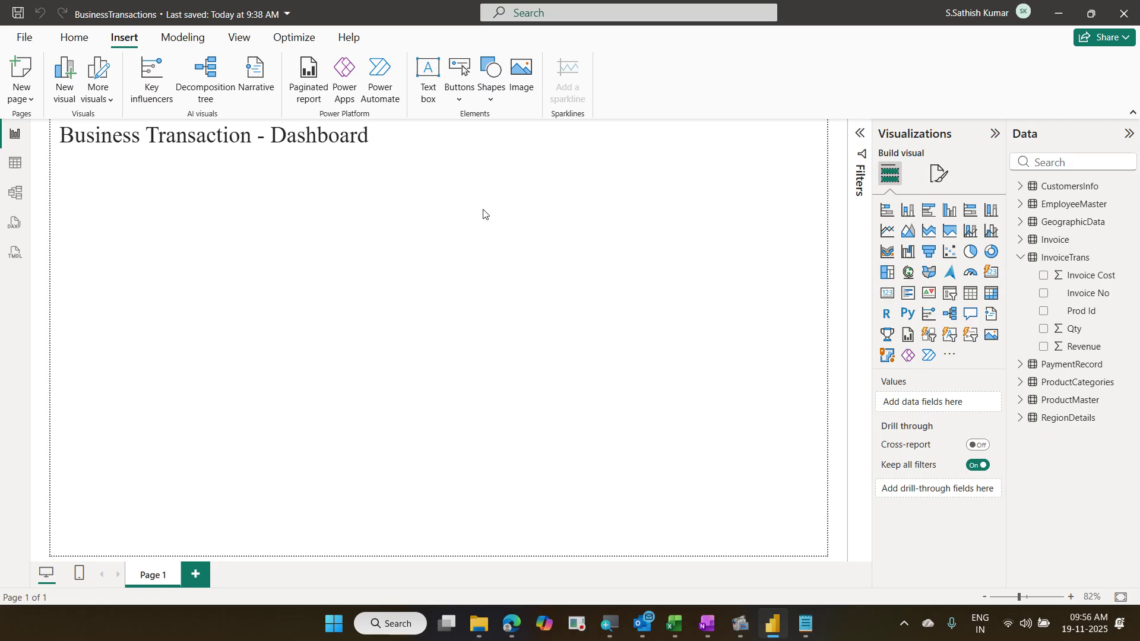
Step: Add a card showing the sum of InvoiceTrans Revenue, shrunk and placed directly beneath the dashboard title
left_click(886, 294)
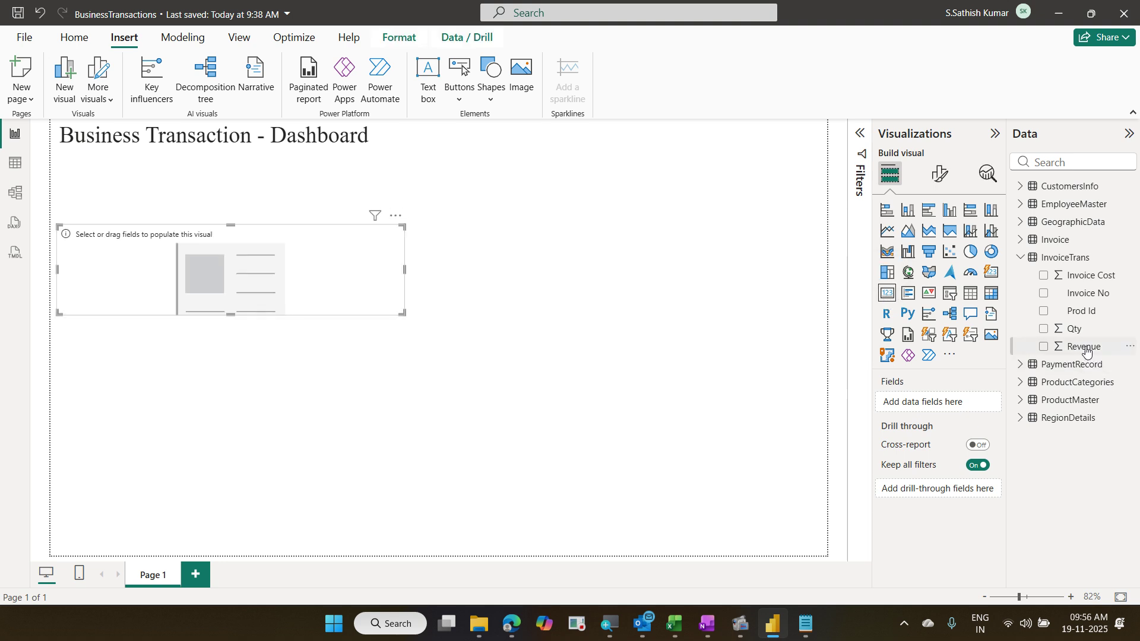
left_click_drag(1086, 350, 954, 404)
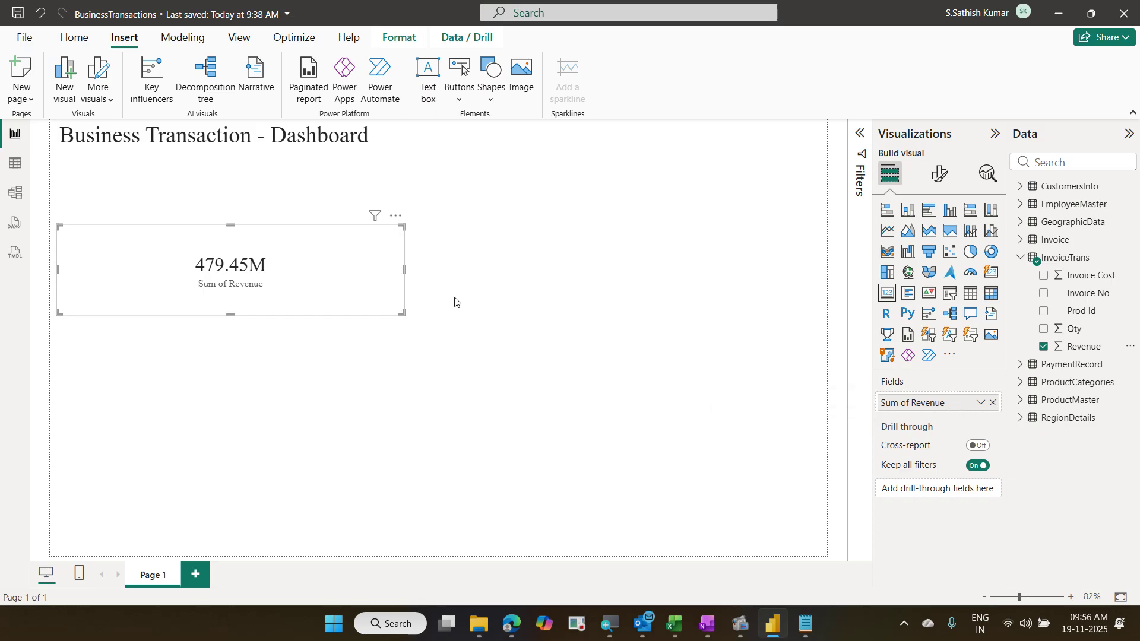
left_click_drag(400, 313, 254, 225)
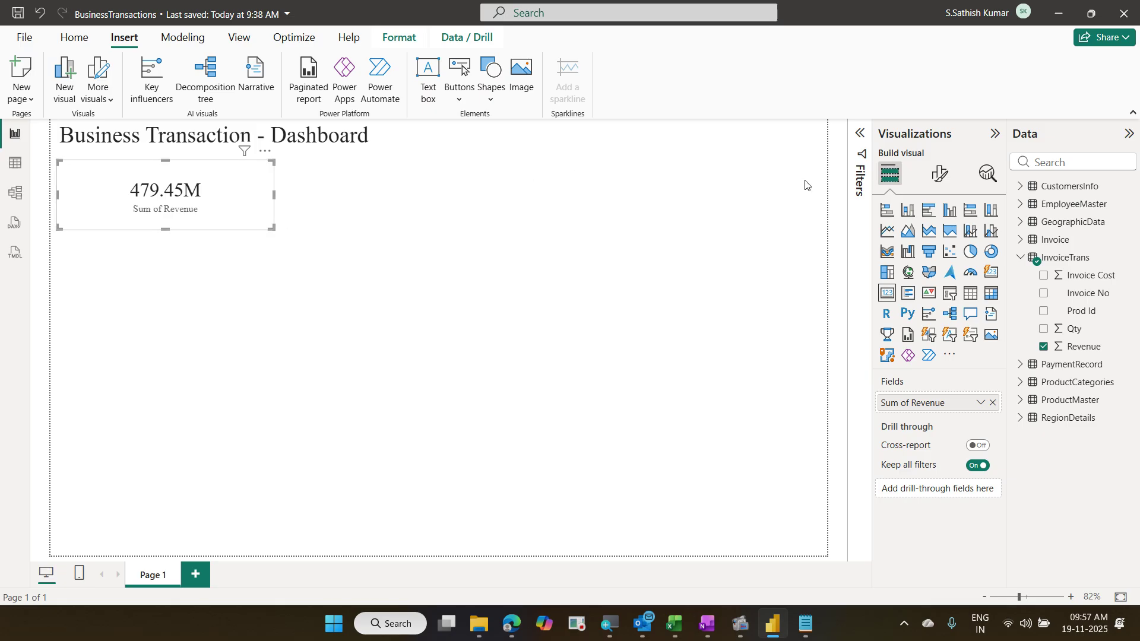
Step: Set the Revenue card's callout value display units to None
left_click(940, 172)
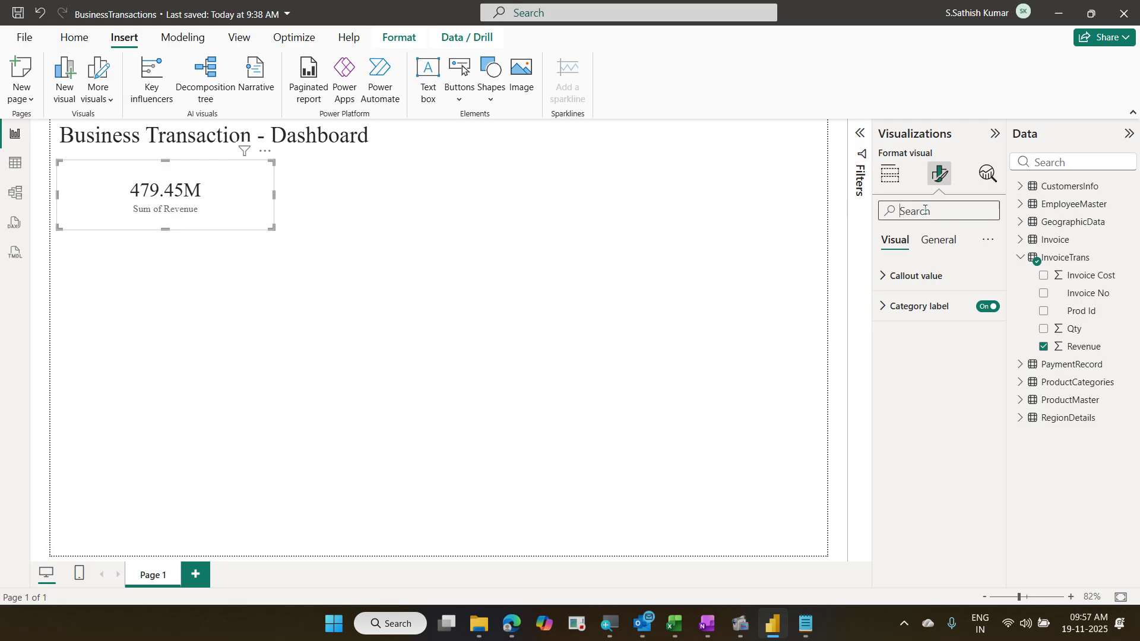
type("dis")
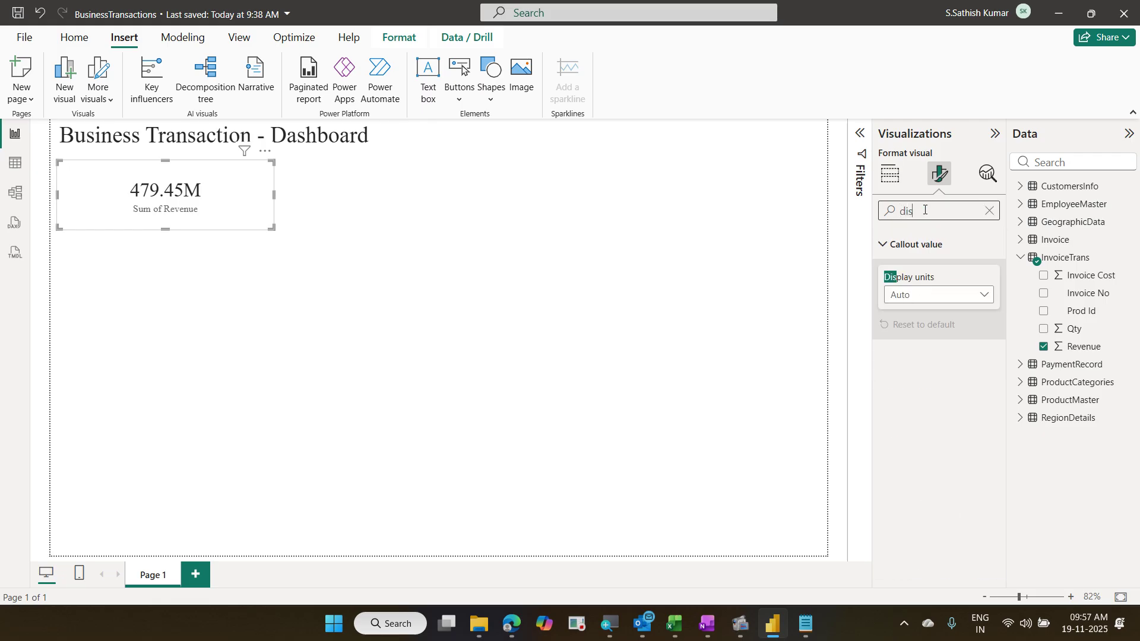
left_click(957, 300)
left_click(951, 331)
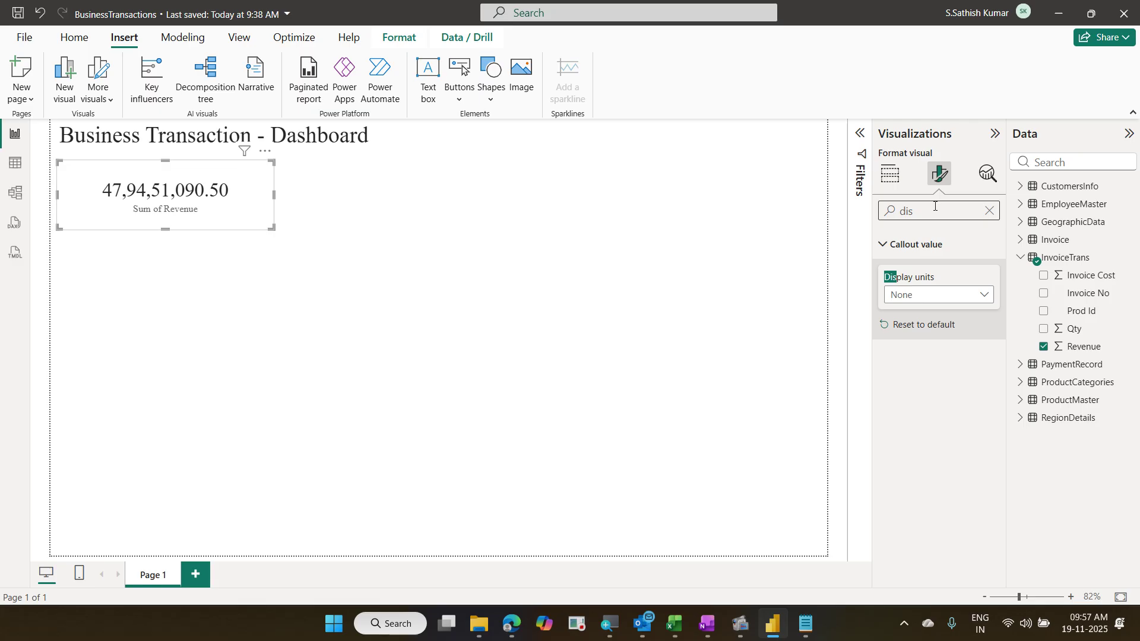
left_click(989, 212)
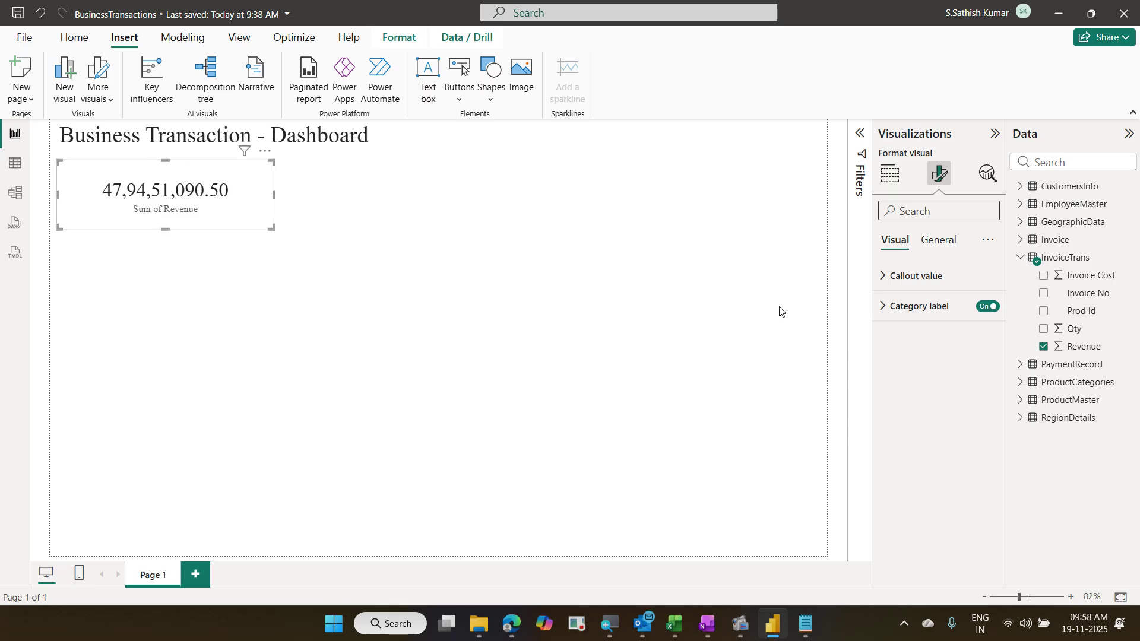
Step: Turn off the Revenue card's category label and set its callout value font size to 28
left_click(988, 305)
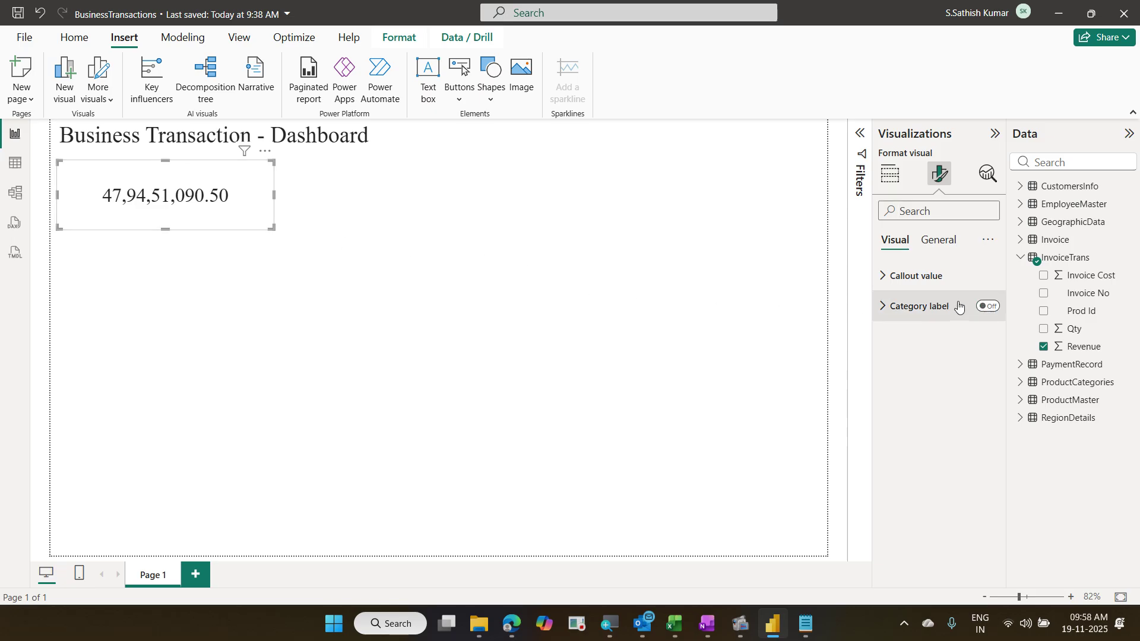
left_click(919, 280)
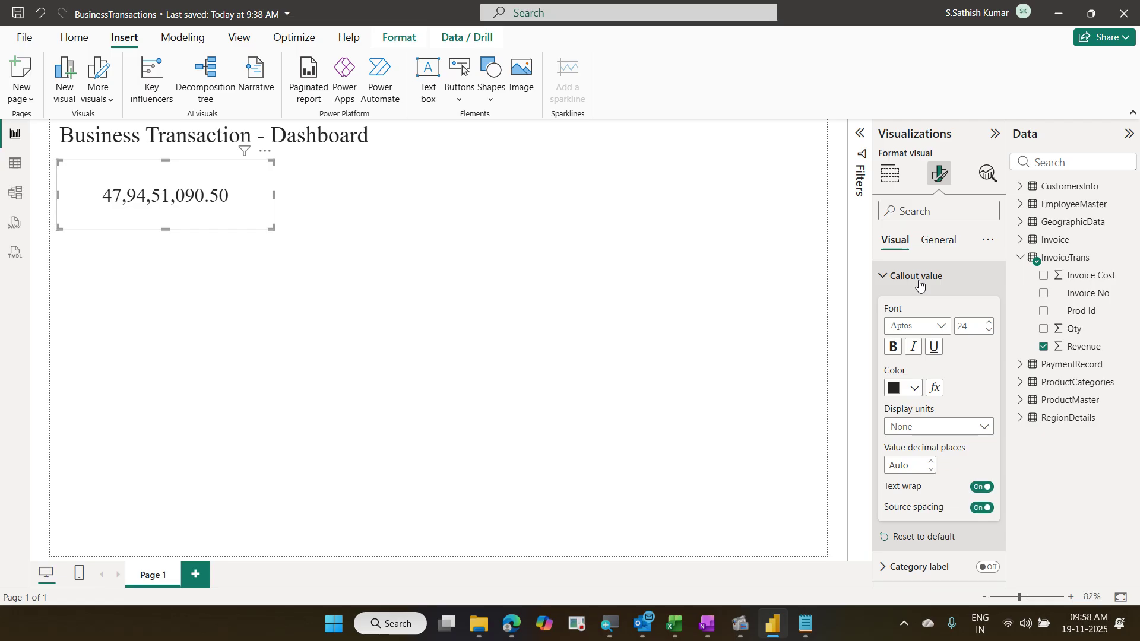
double_click(967, 326)
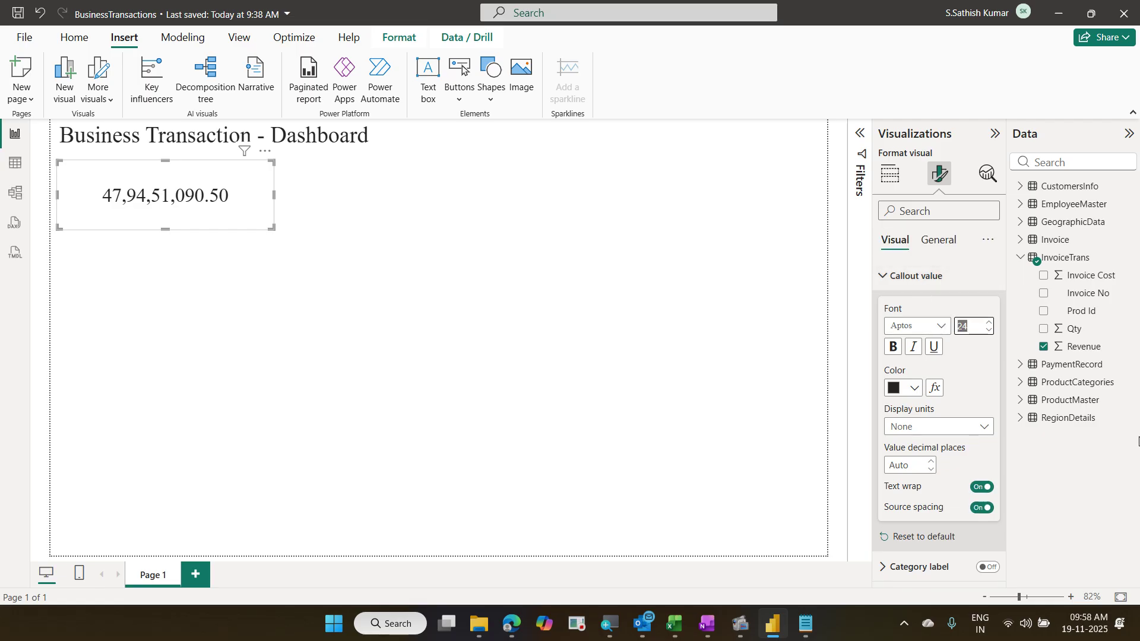
type("28")
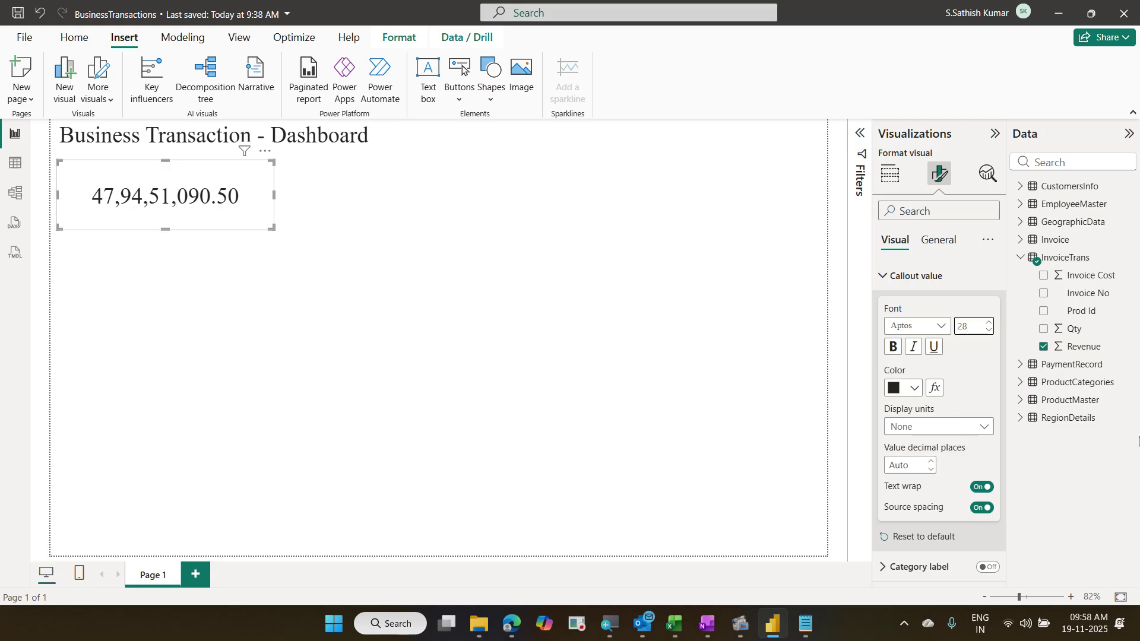
Step: Turn on the card's title and set its text to Revenue
left_click(937, 248)
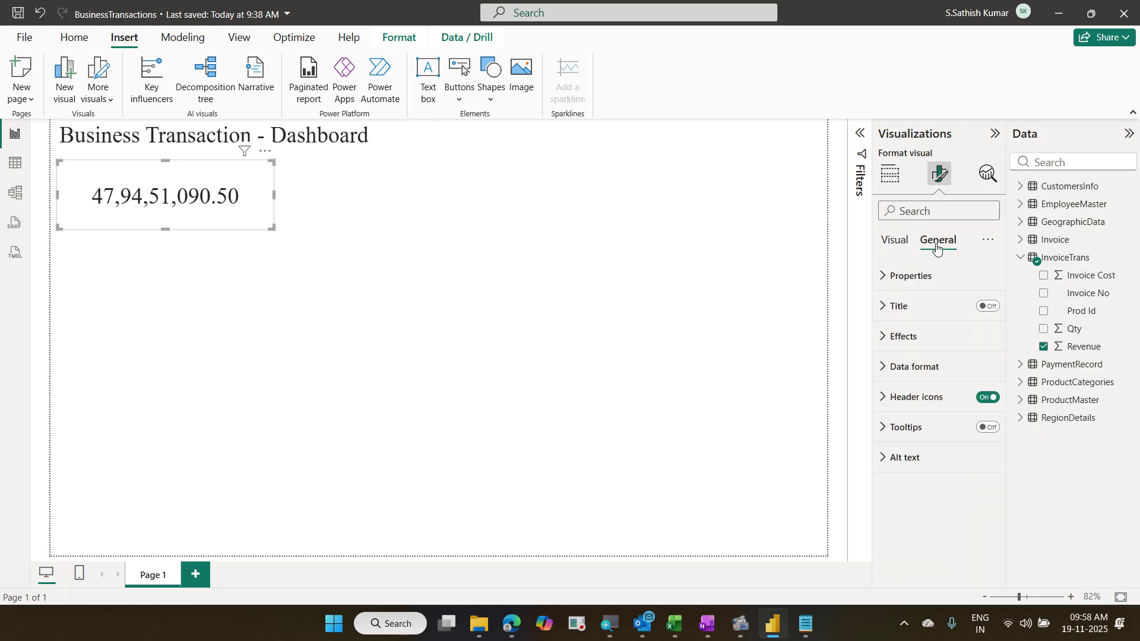
left_click(946, 304)
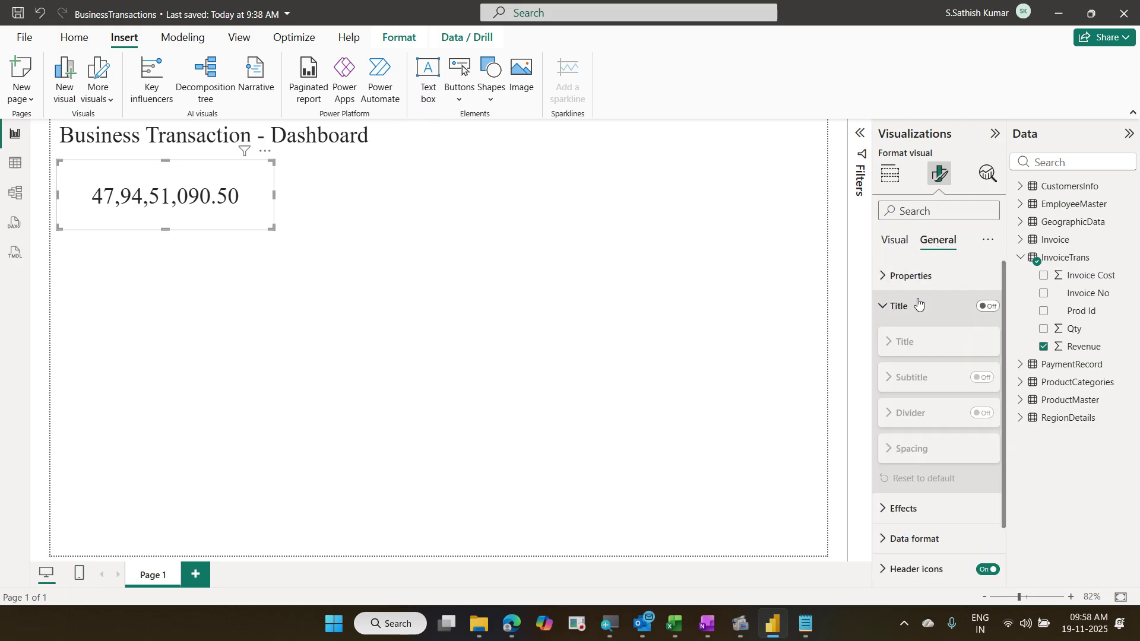
left_click(991, 308)
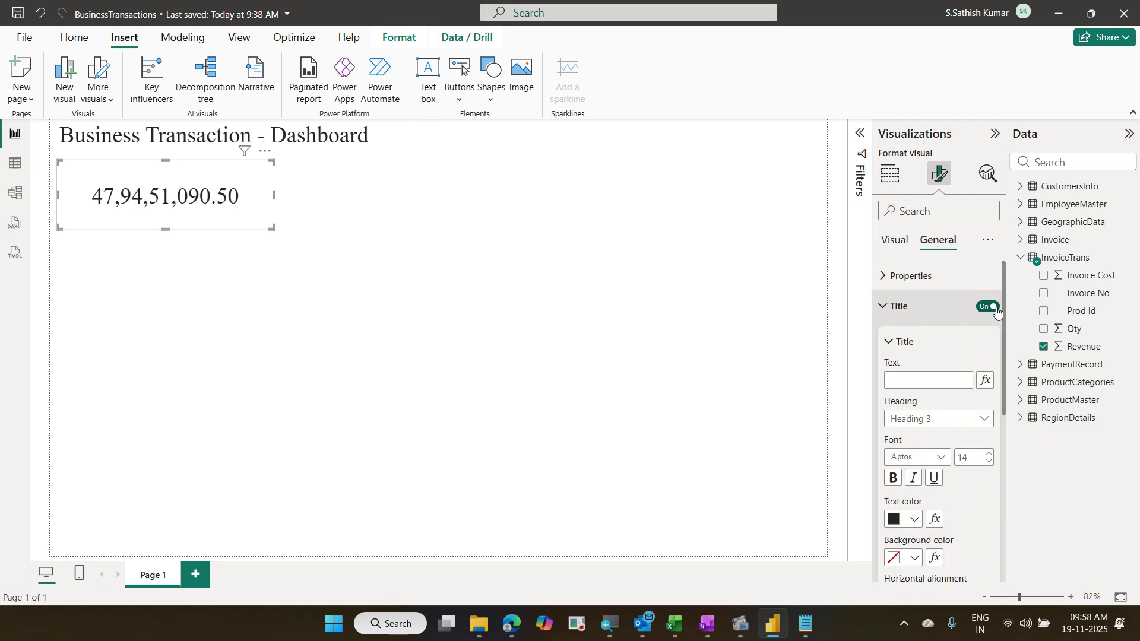
left_click(906, 379)
type("R")
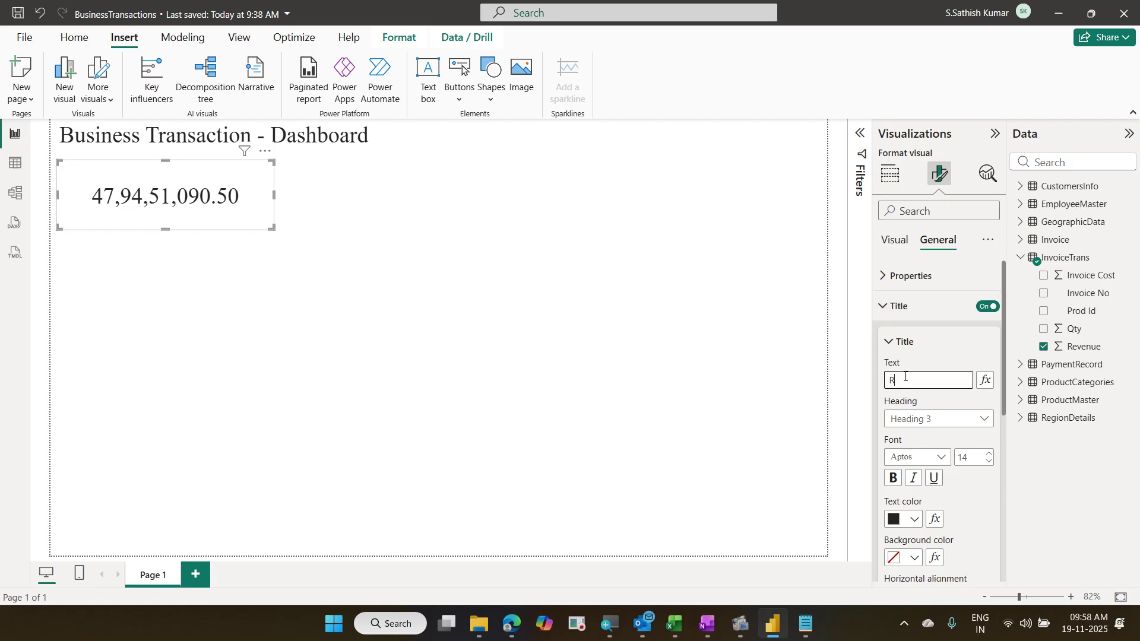
type("evenue")
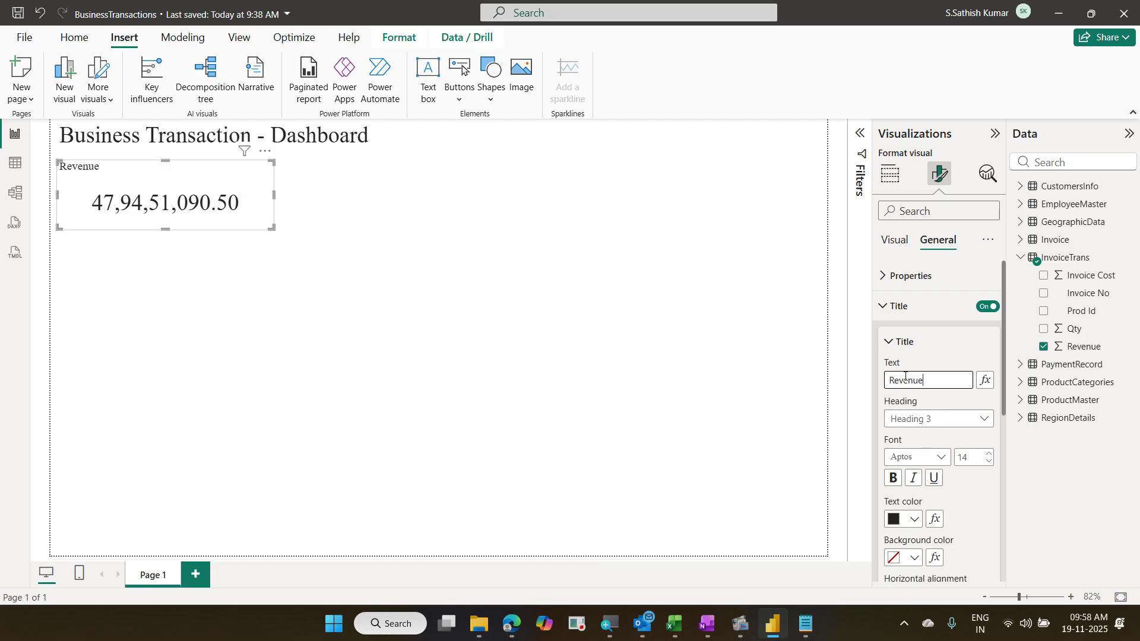
Step: Make the card's Revenue title bold and align it to the center
scroll(906, 378, "down", 3)
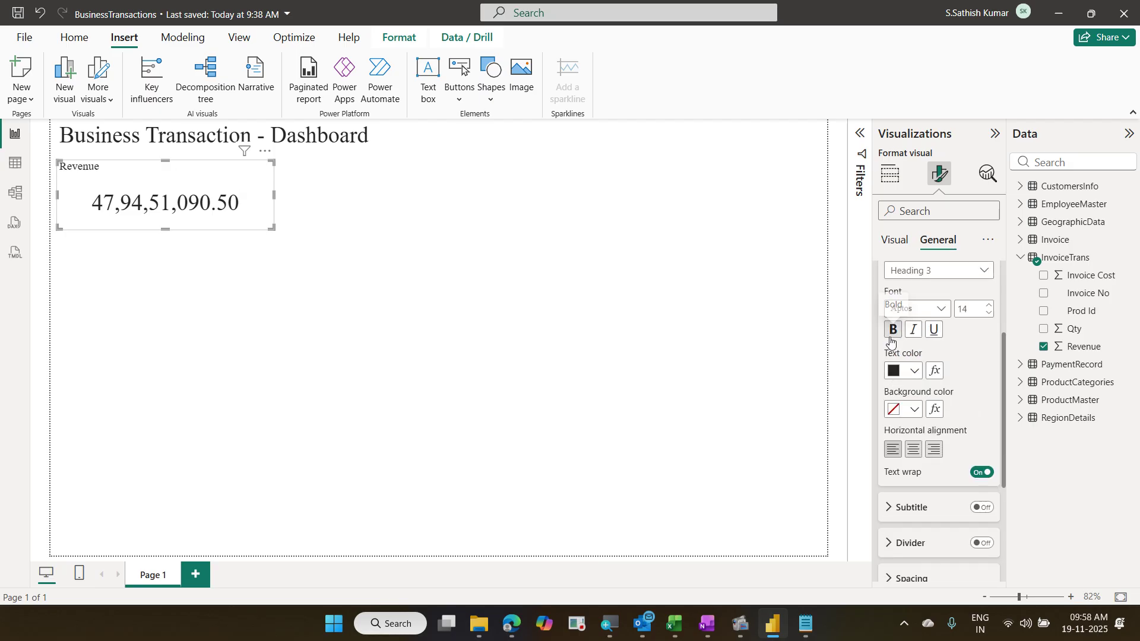
left_click(891, 342)
left_click(915, 453)
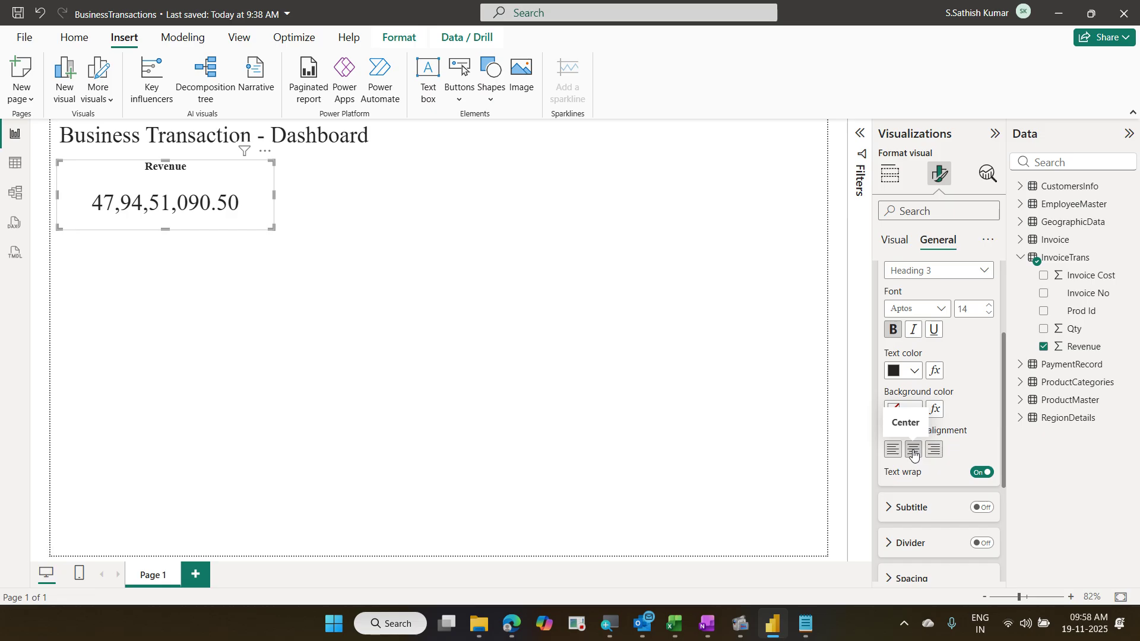
Step: Give the Revenue card's title white text on a medium grey background
left_click(917, 372)
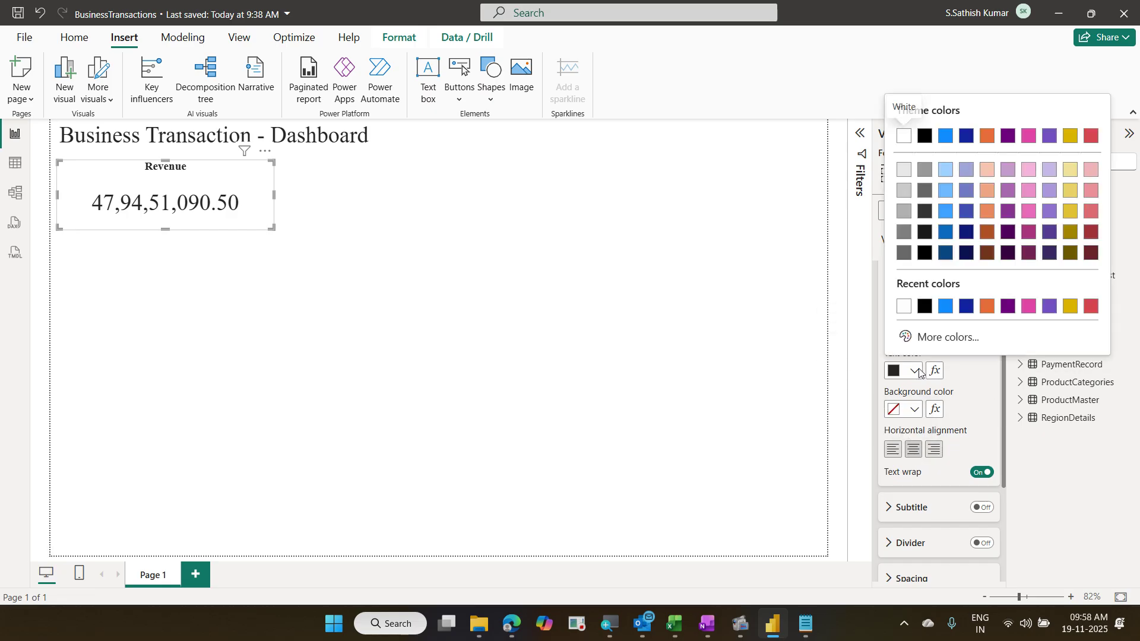
left_click(904, 307)
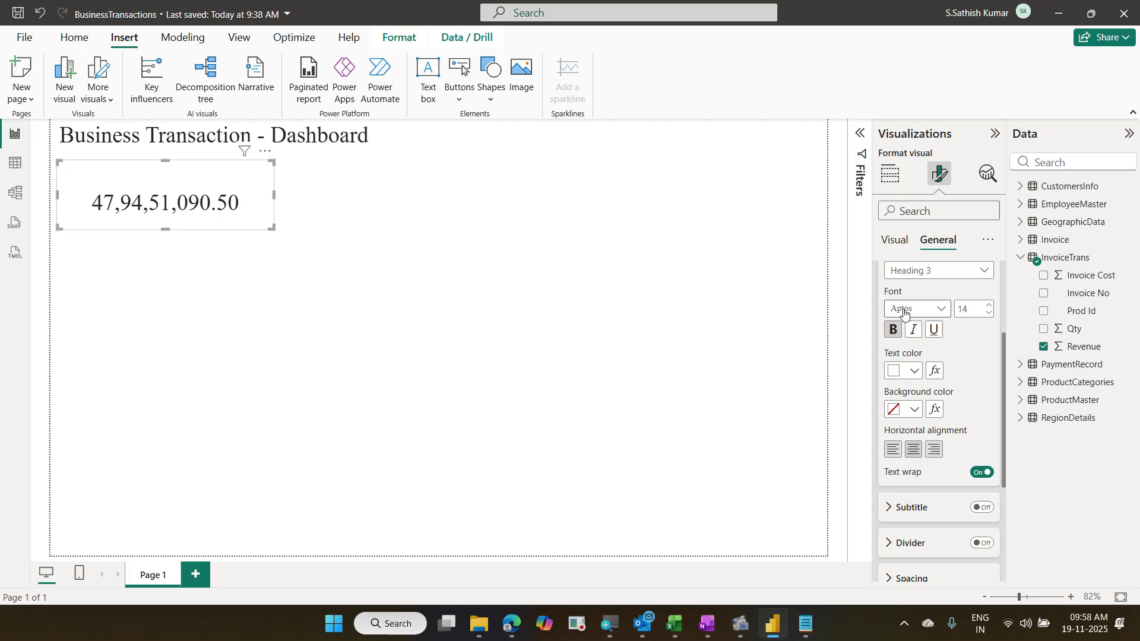
left_click(917, 410)
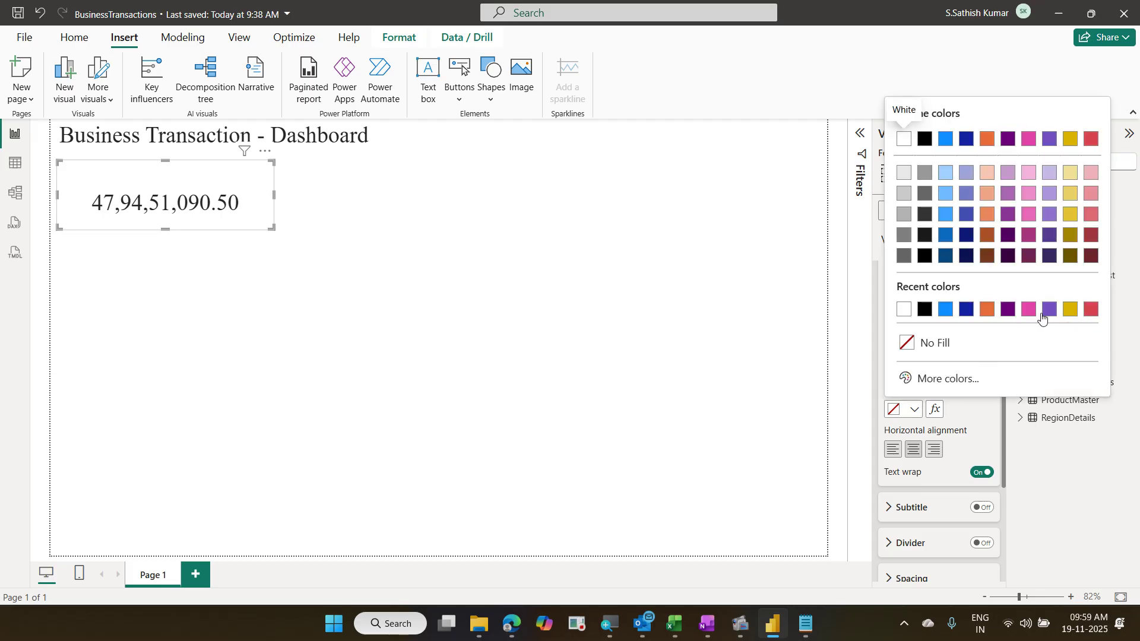
left_click(987, 309)
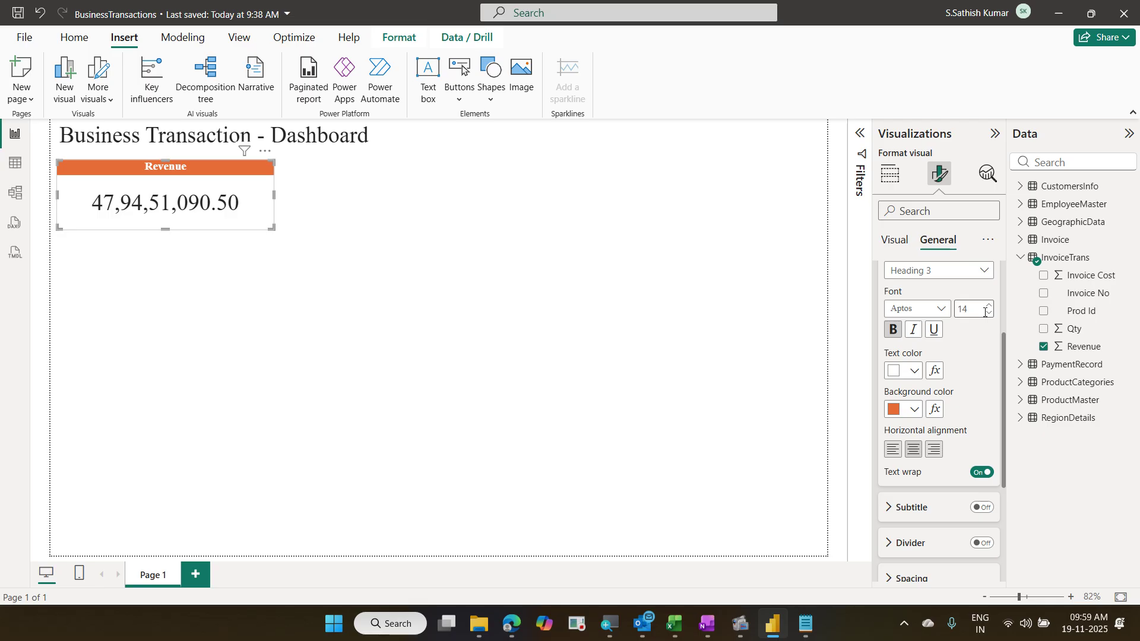
left_click(913, 411)
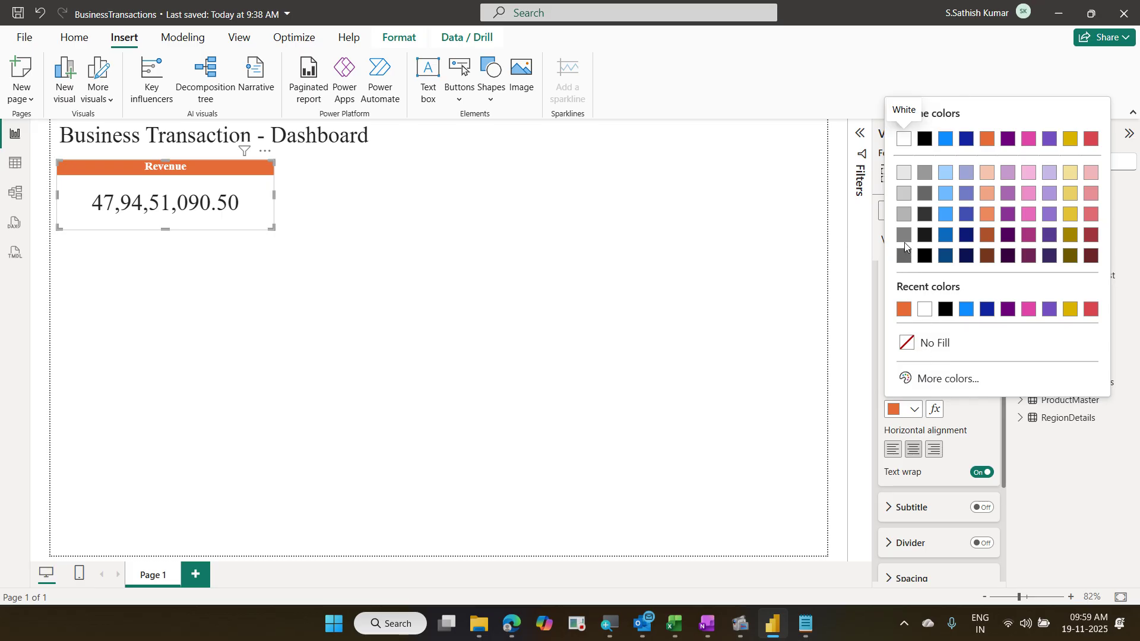
left_click(905, 240)
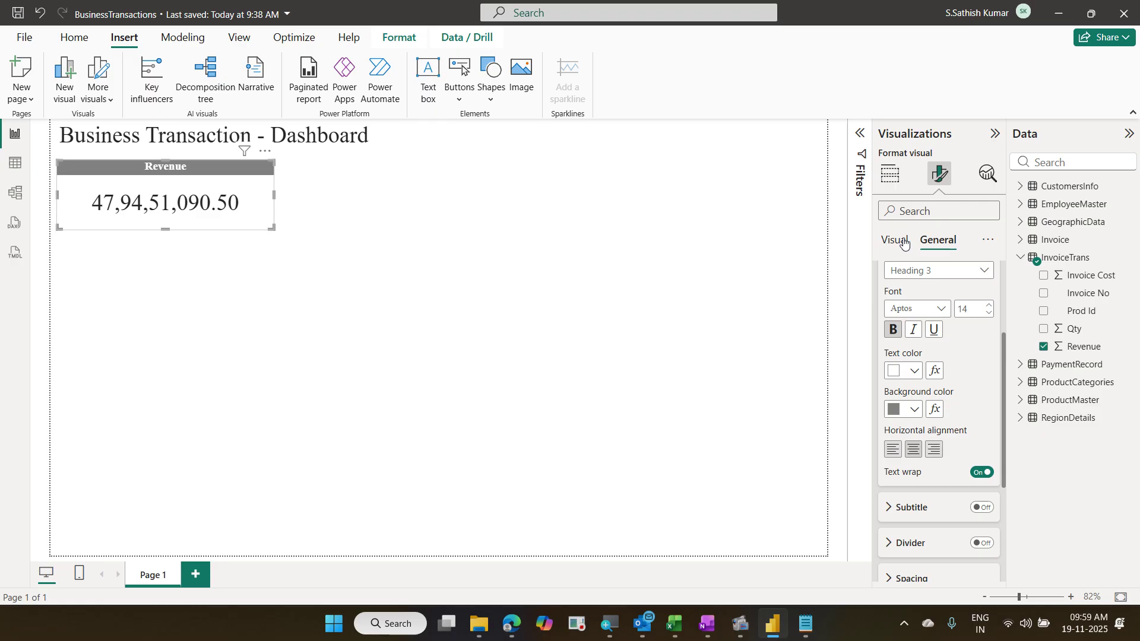
scroll(947, 297, "up", 3)
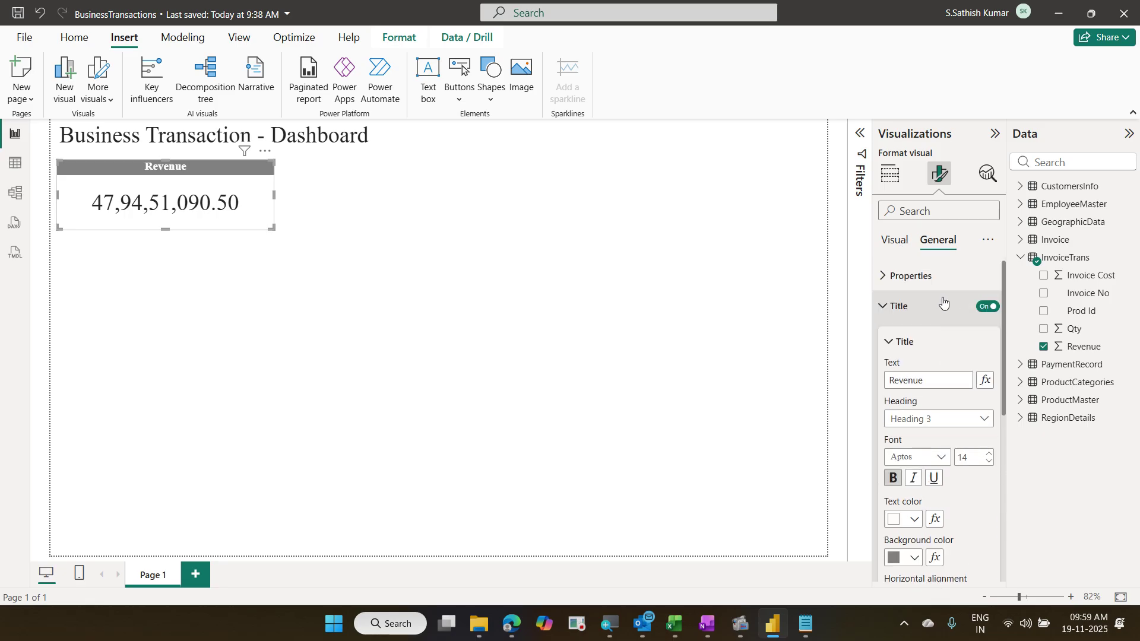
left_click(889, 308)
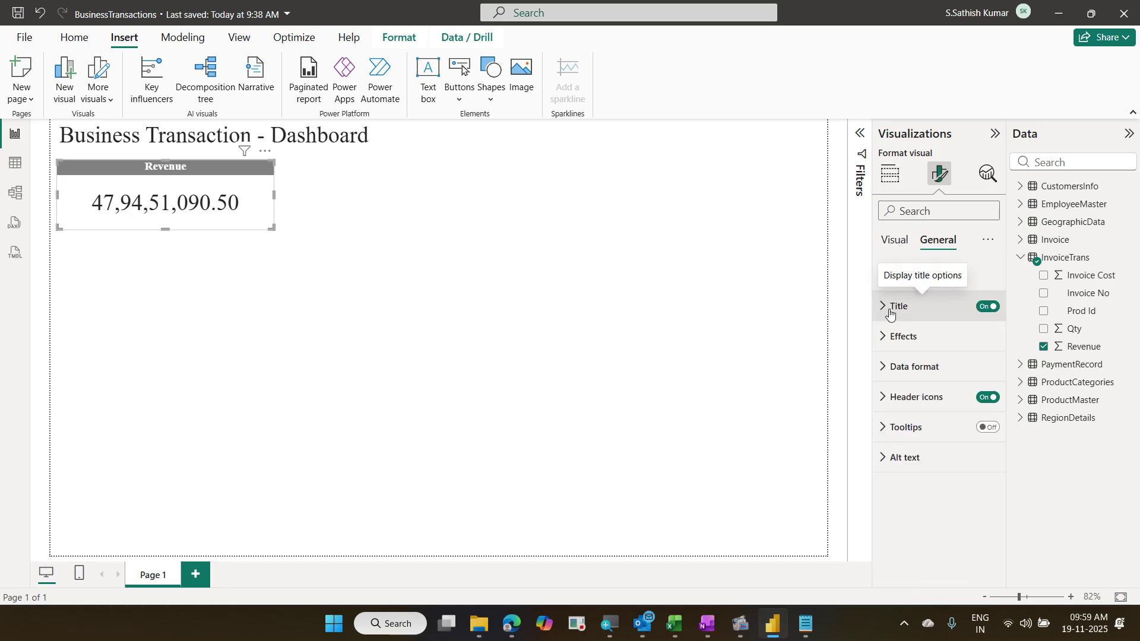
Step: Turn on the shadow effect for the Revenue card and deselect the card
left_click(936, 333)
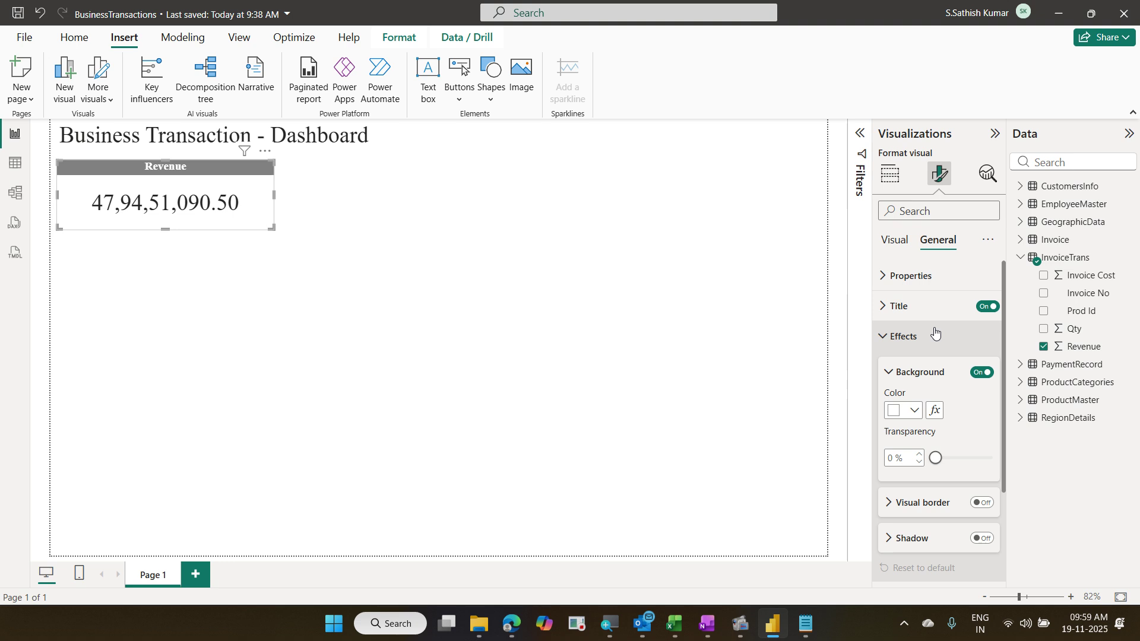
scroll(935, 333, "down", 1)
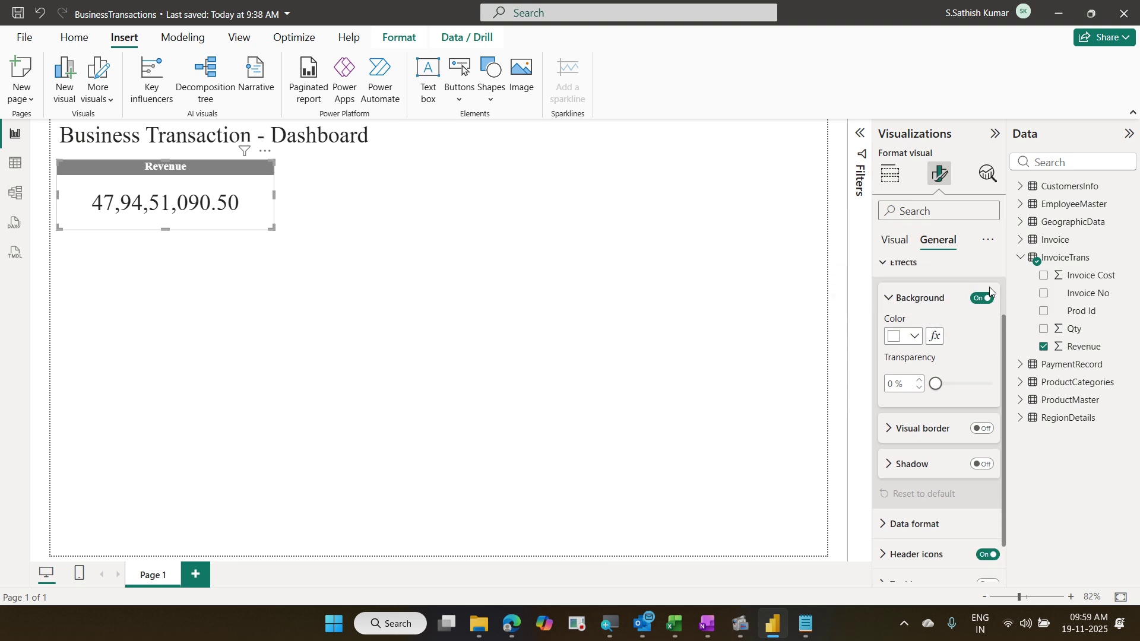
left_click(988, 466)
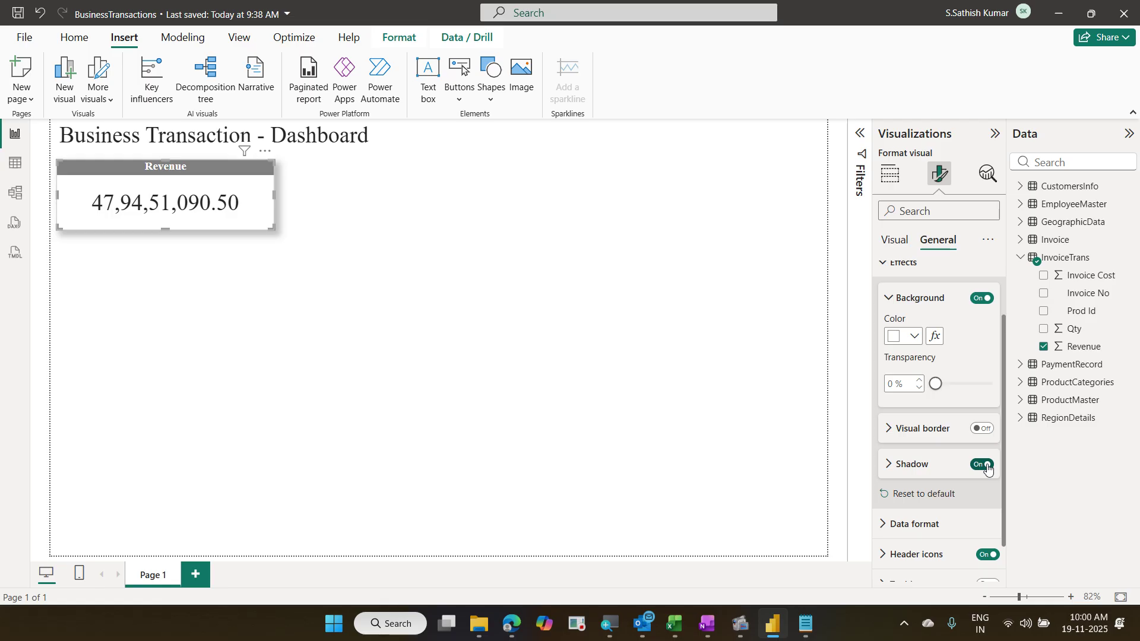
left_click(479, 314)
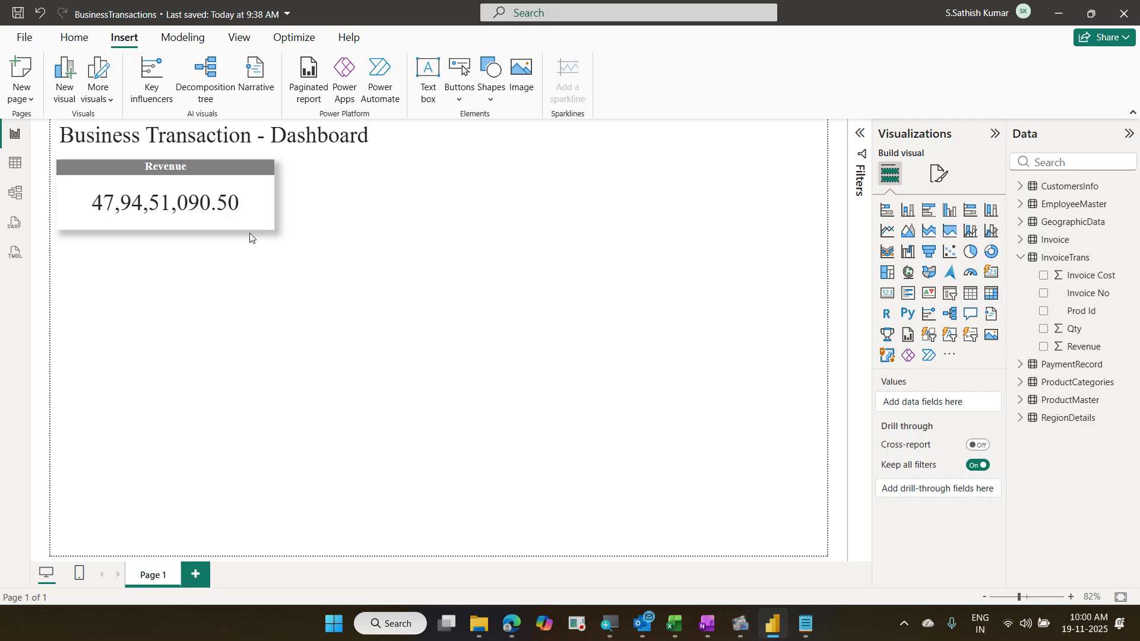
Step: Set the Revenue card's data format for Sum of Revenue to Currency
left_click(249, 216)
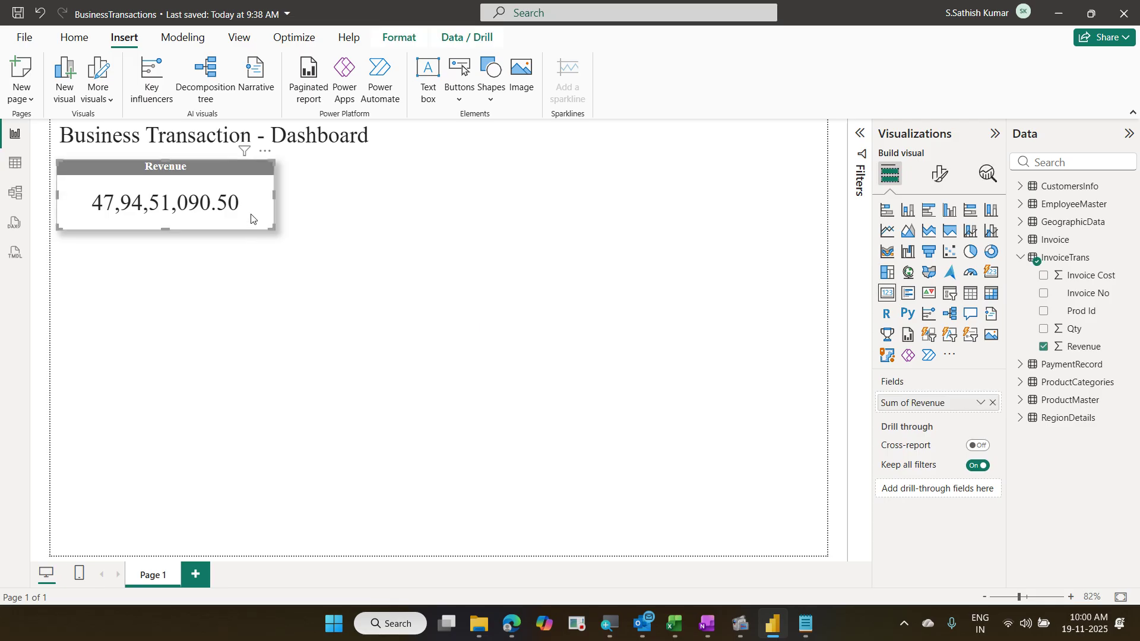
left_click(939, 174)
left_click(932, 240)
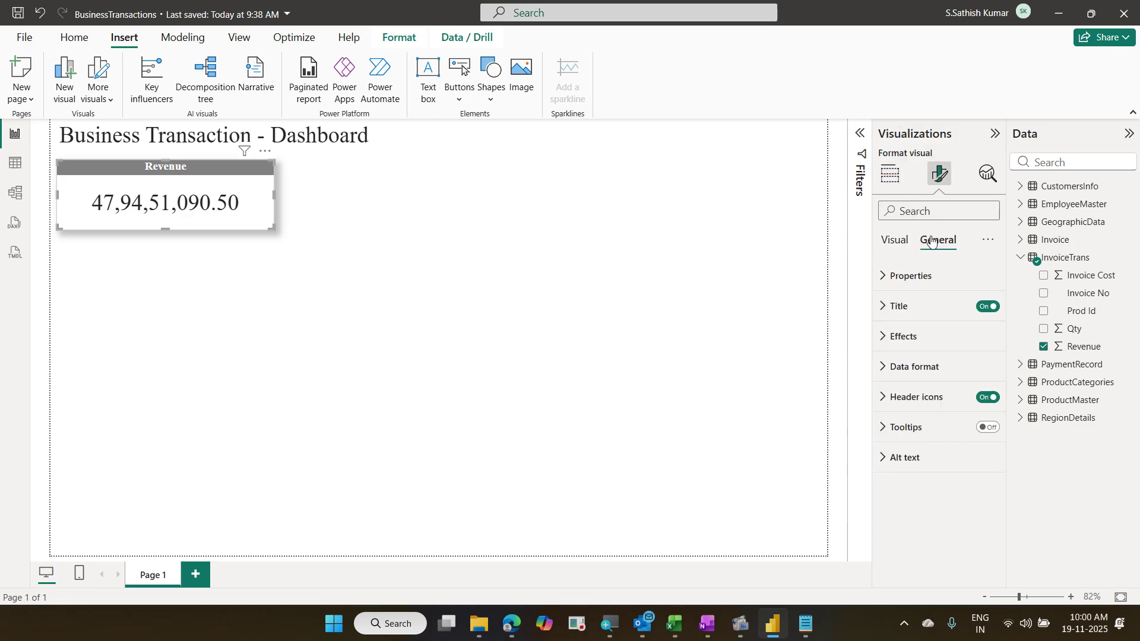
left_click(919, 332)
scroll(944, 363, "down", 3)
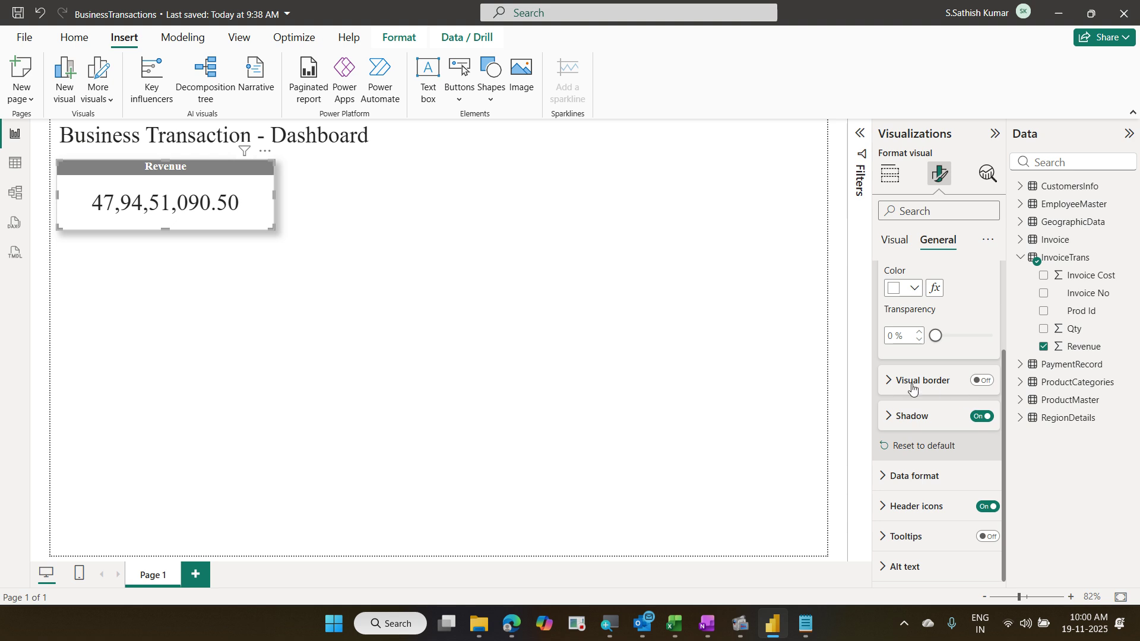
scroll(912, 388, "up", 2)
scroll(912, 388, "down", 2)
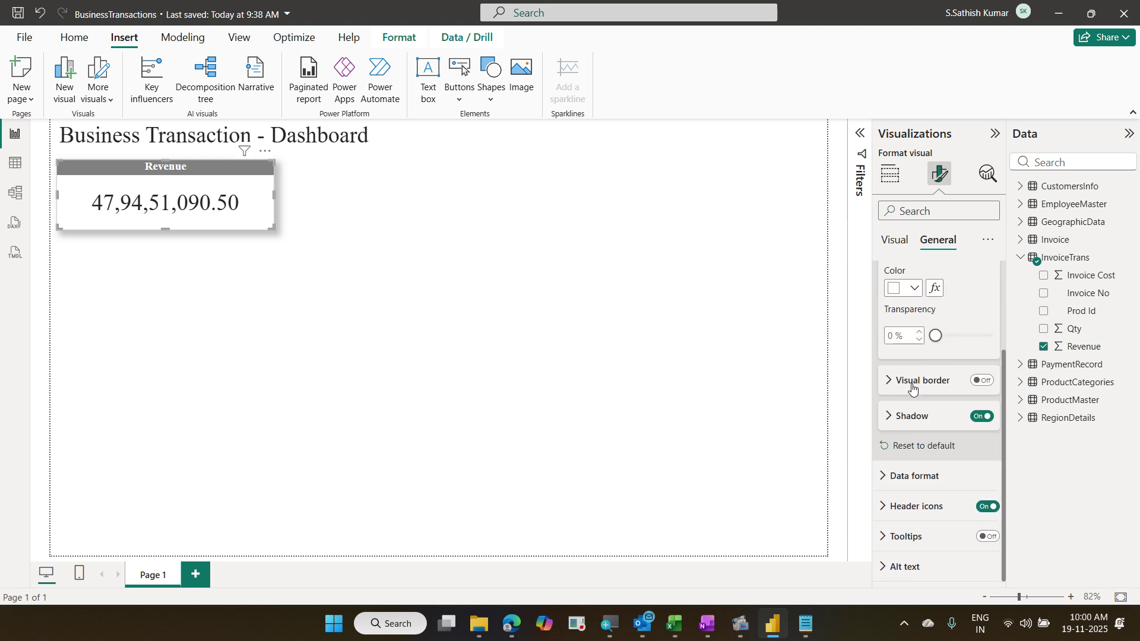
left_click(924, 475)
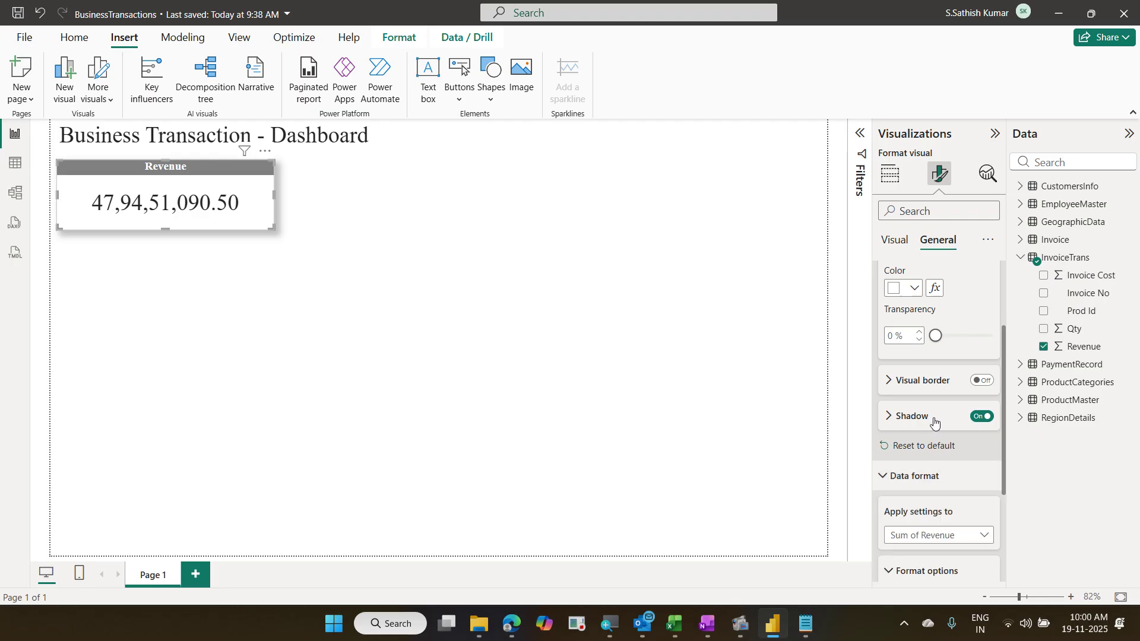
scroll(935, 422, "down", 3)
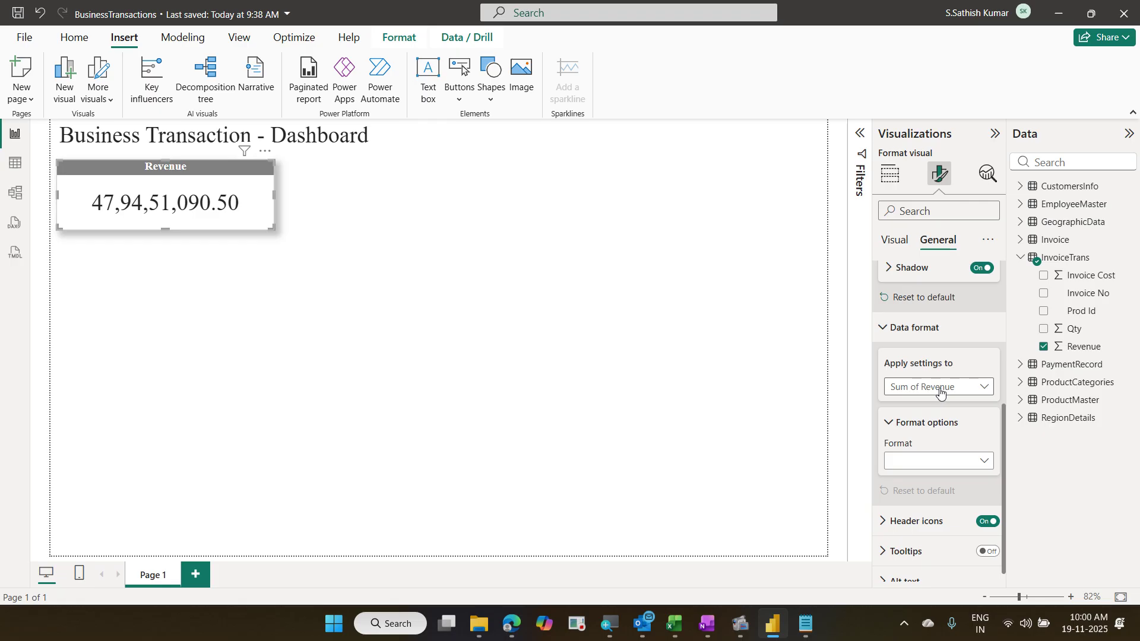
left_click(935, 464)
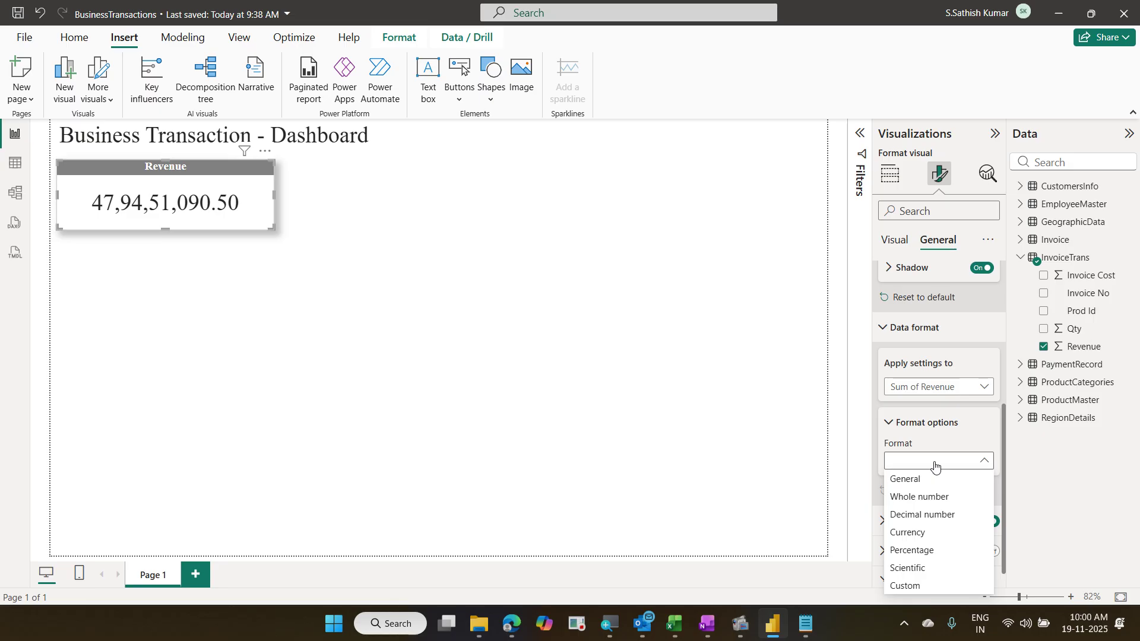
left_click(950, 532)
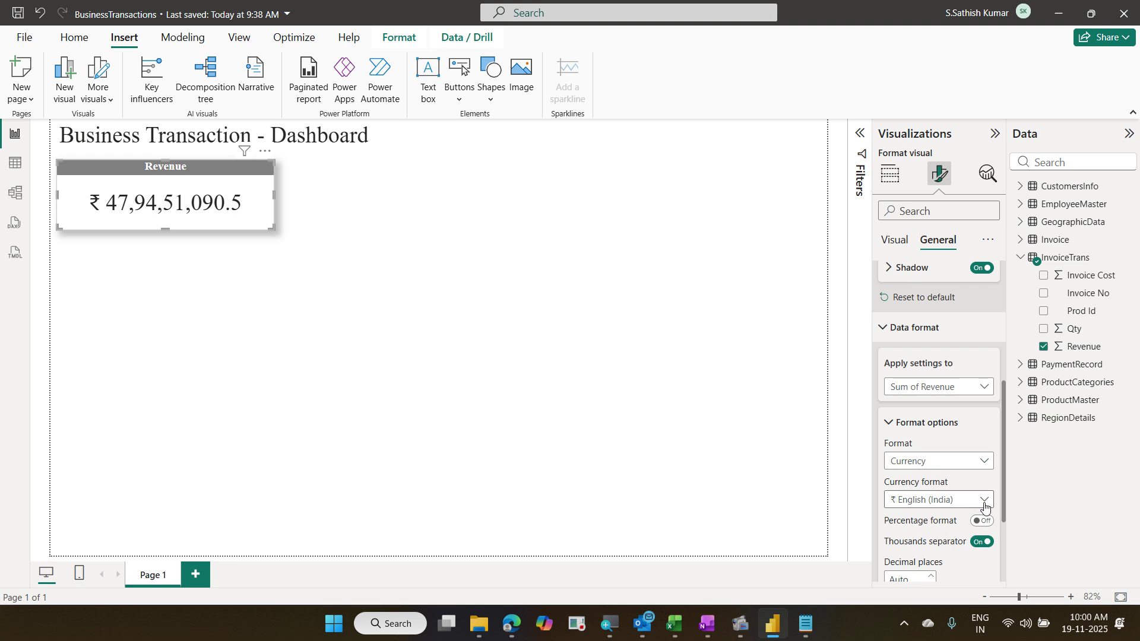
scroll(985, 487, "down", 2)
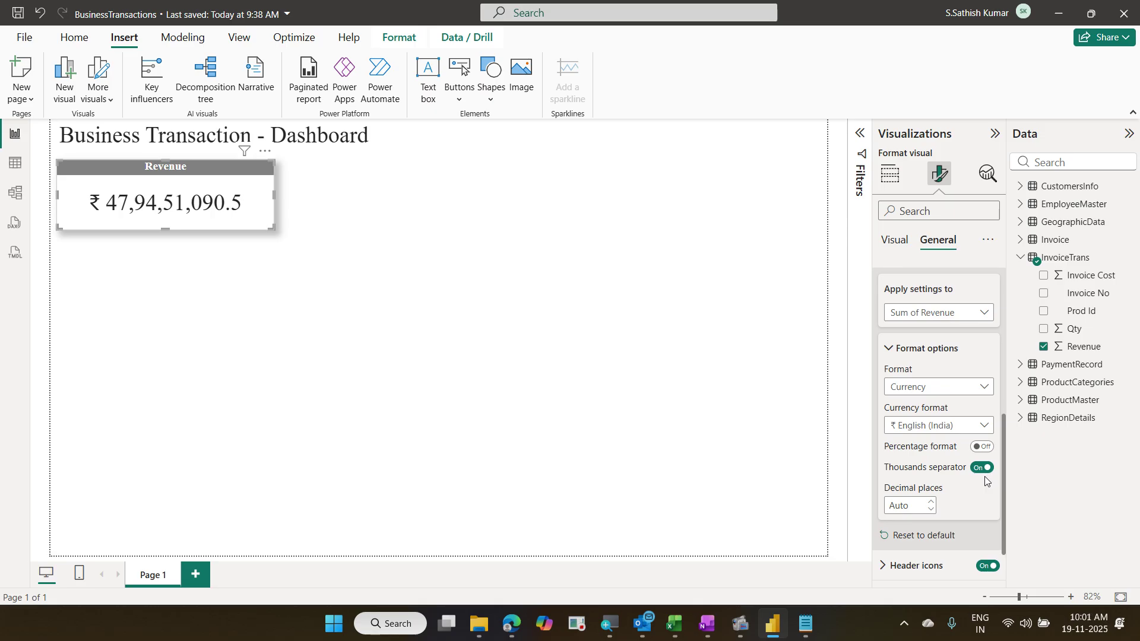
scroll(985, 481, "up", 4)
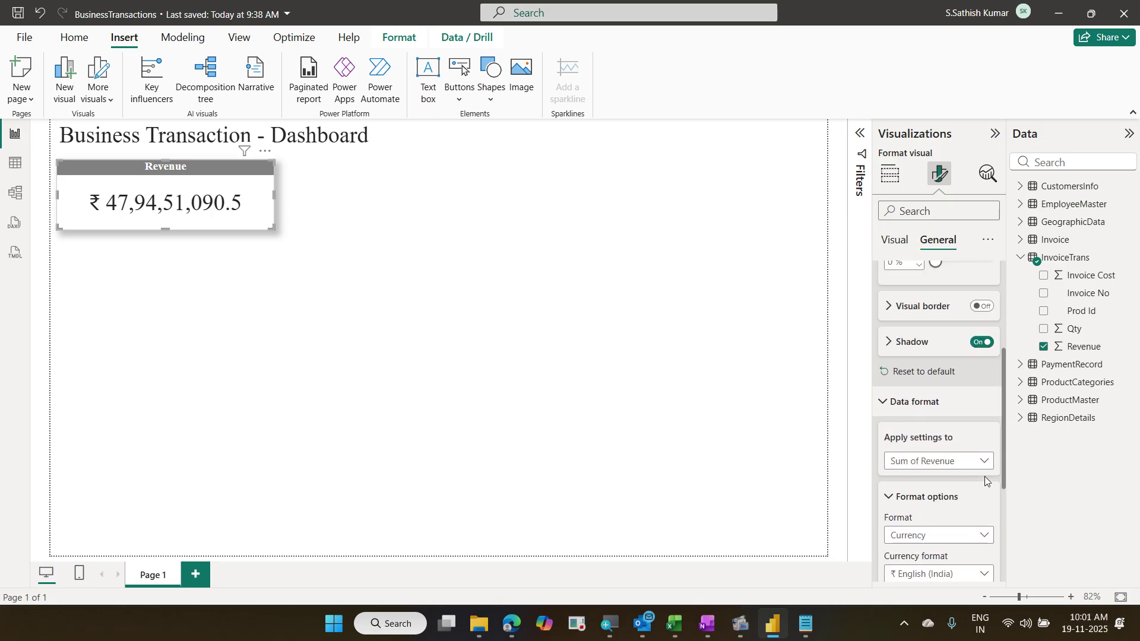
key("ctrl+2")
left_click_drag(915, 232, 965, 255)
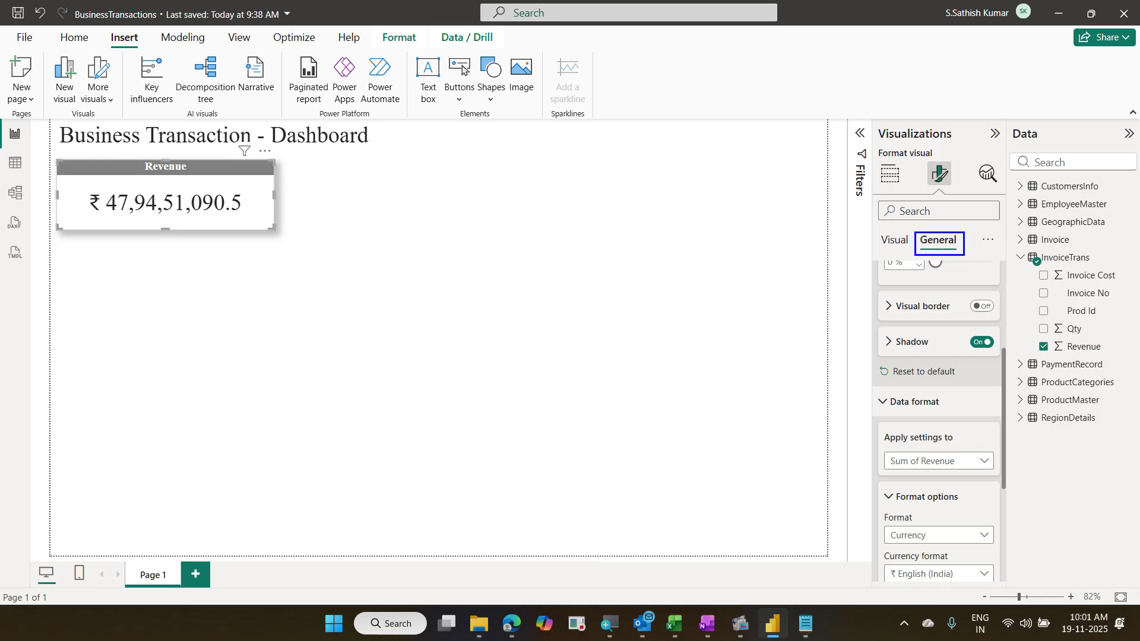
left_click_drag(878, 392, 948, 412)
left_click_drag(882, 448, 977, 474)
left_click_drag(877, 523, 974, 548)
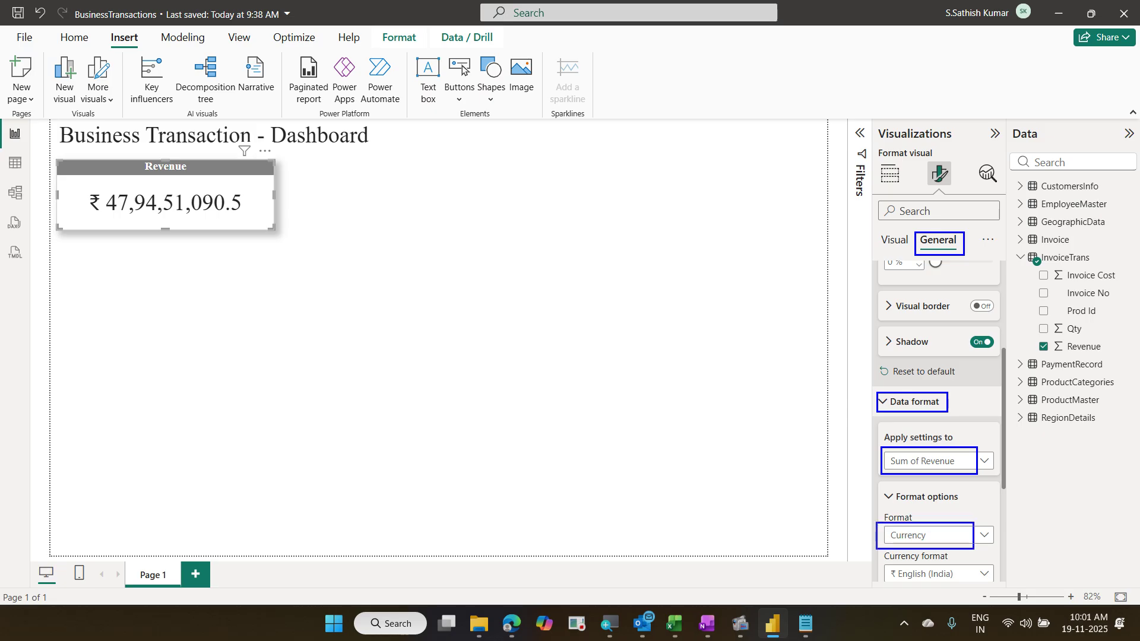
left_click_drag(882, 561, 996, 588)
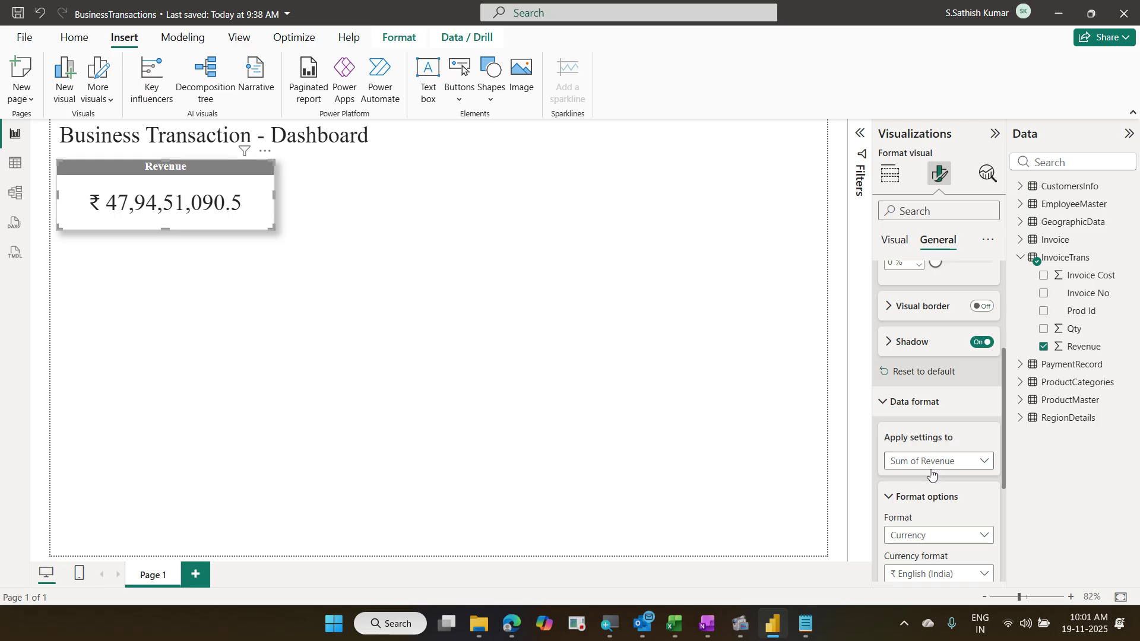
scroll(934, 468, "down", 3)
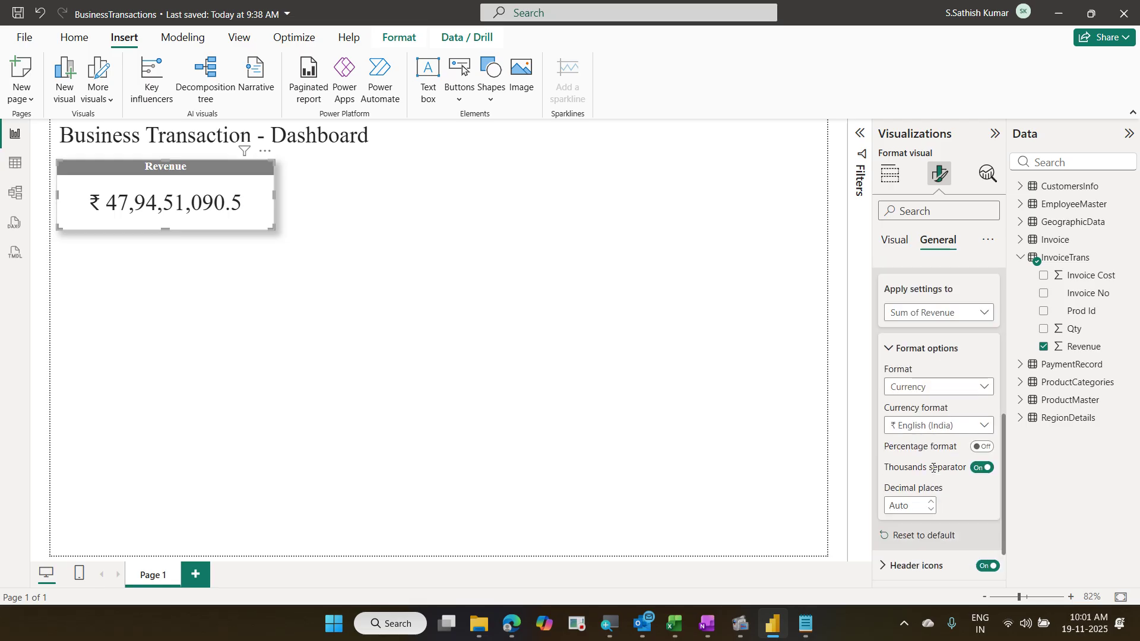
left_click(981, 428)
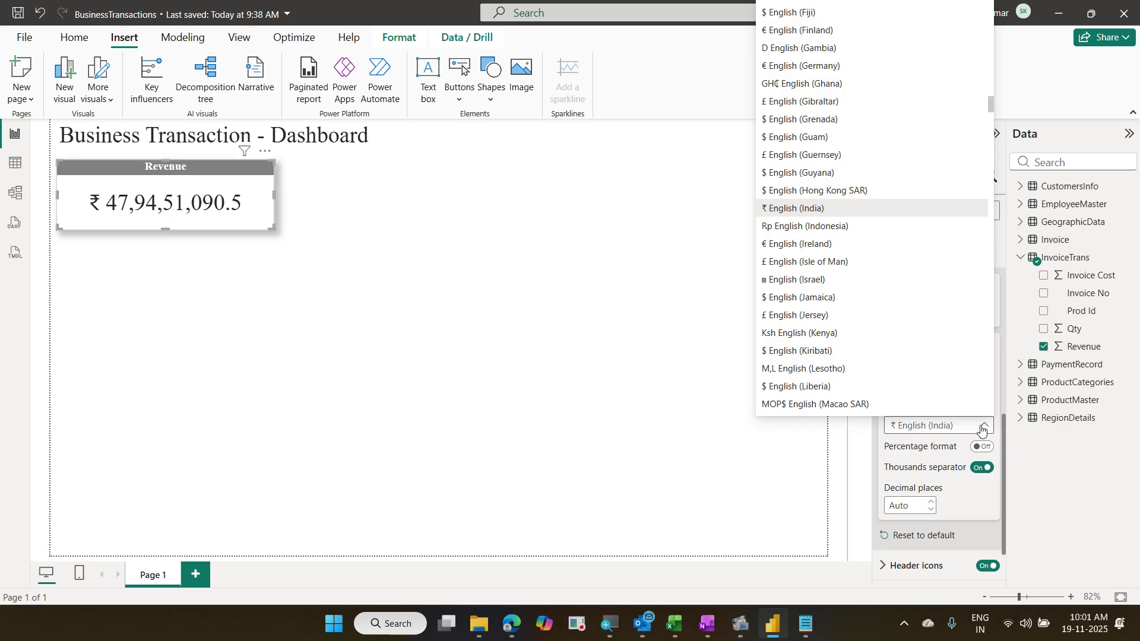
left_click(982, 429)
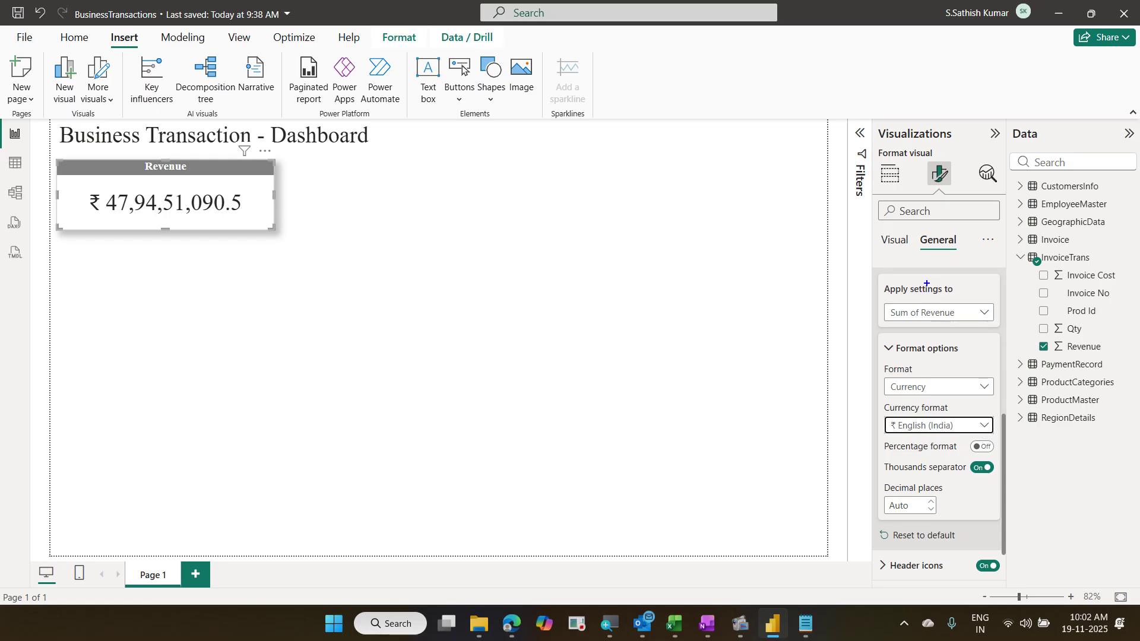
left_click(395, 256)
type("Meas")
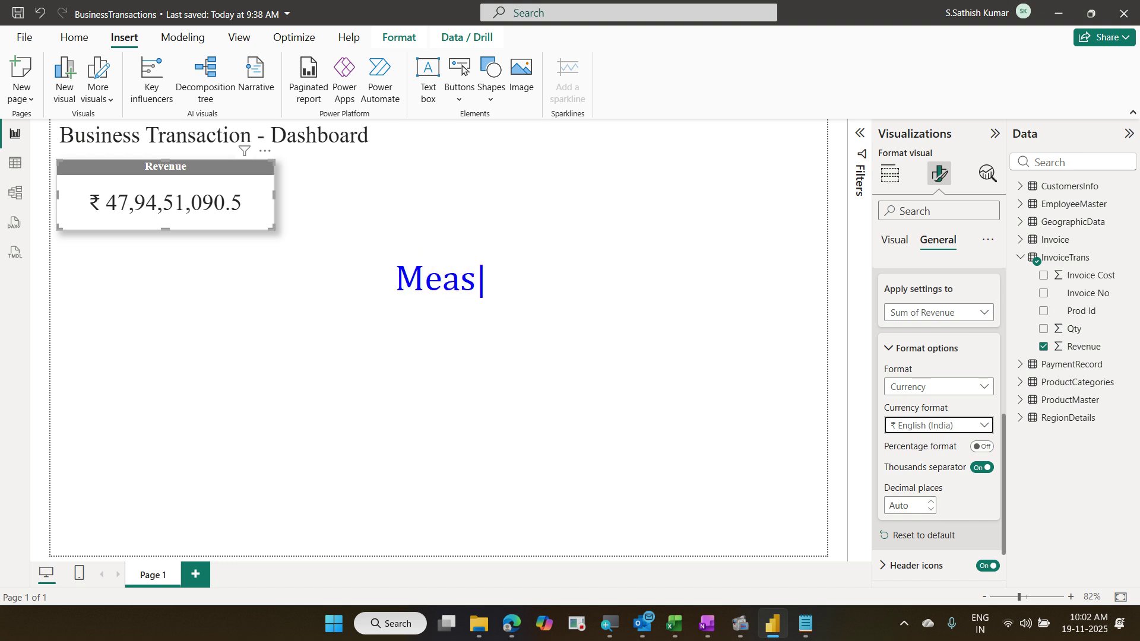
type("ure - ")
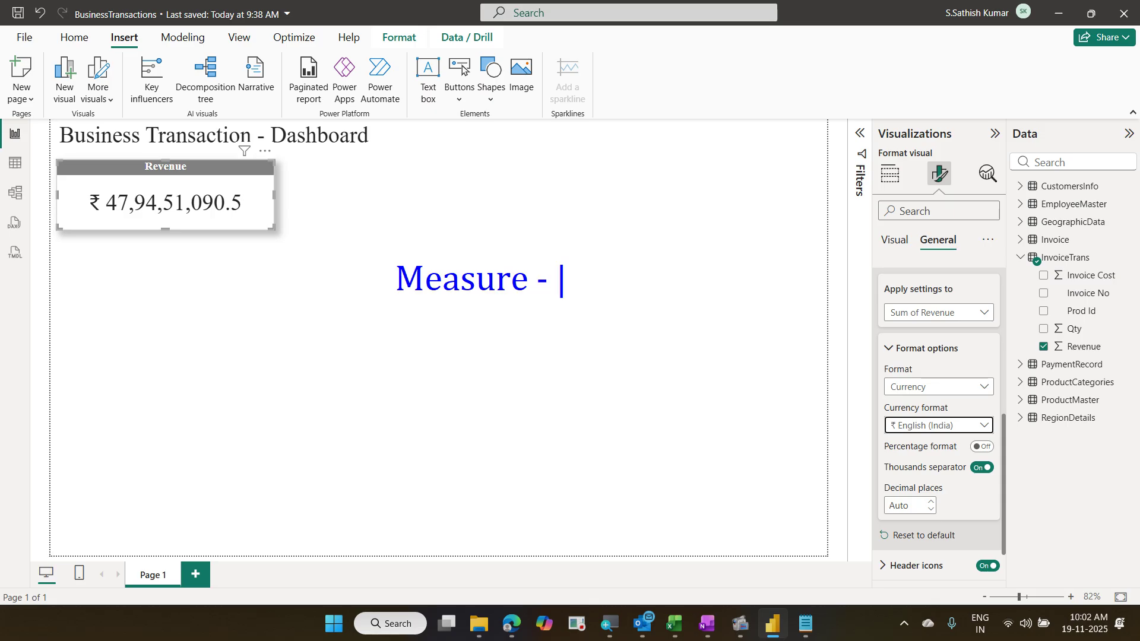
type("DAX")
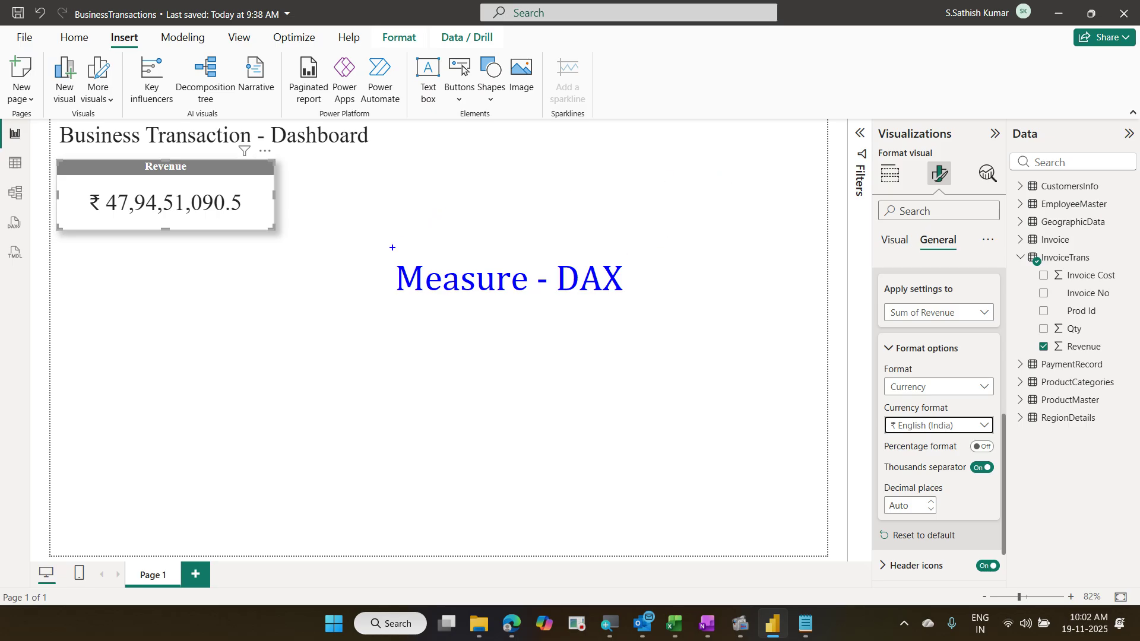
left_click_drag(392, 248, 637, 322)
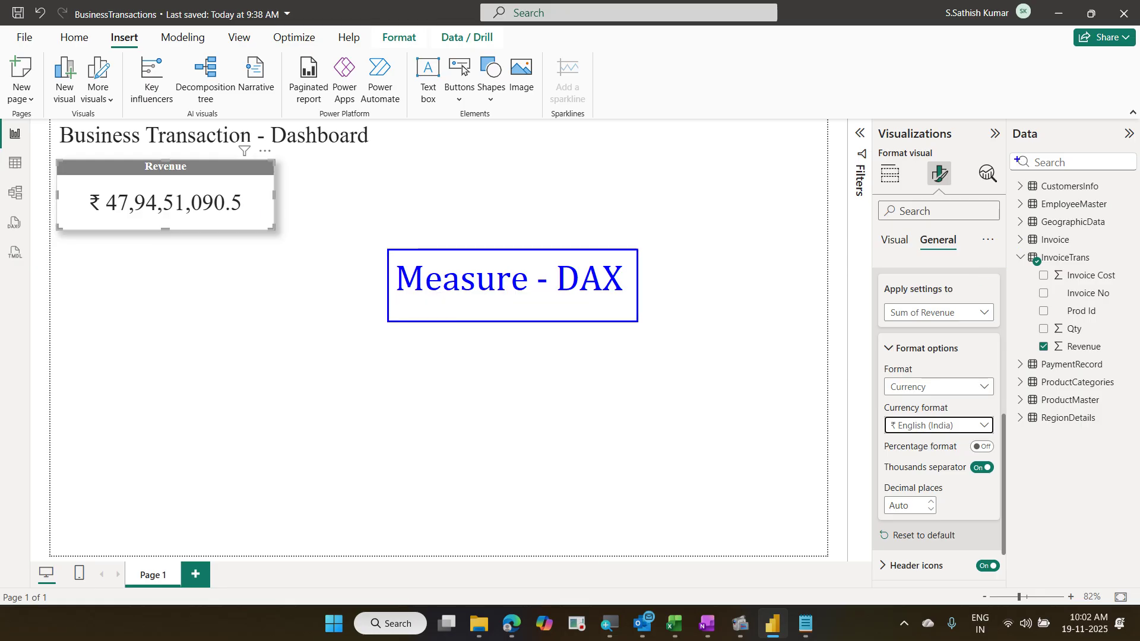
left_click_drag(1009, 172, 1117, 205)
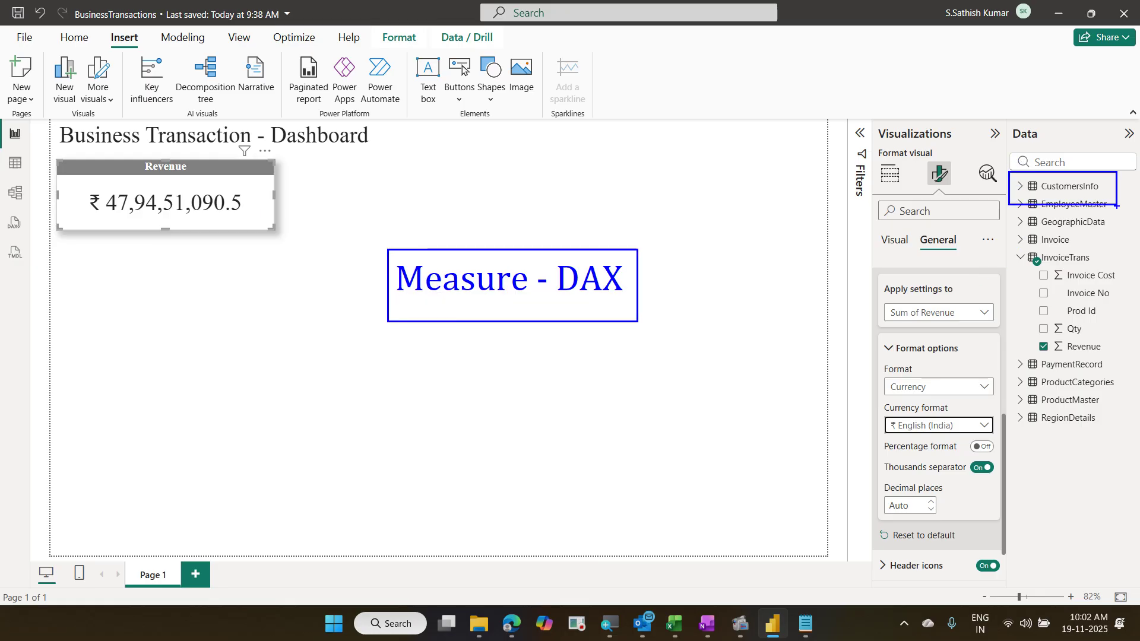
left_click_drag(1010, 248, 1106, 280)
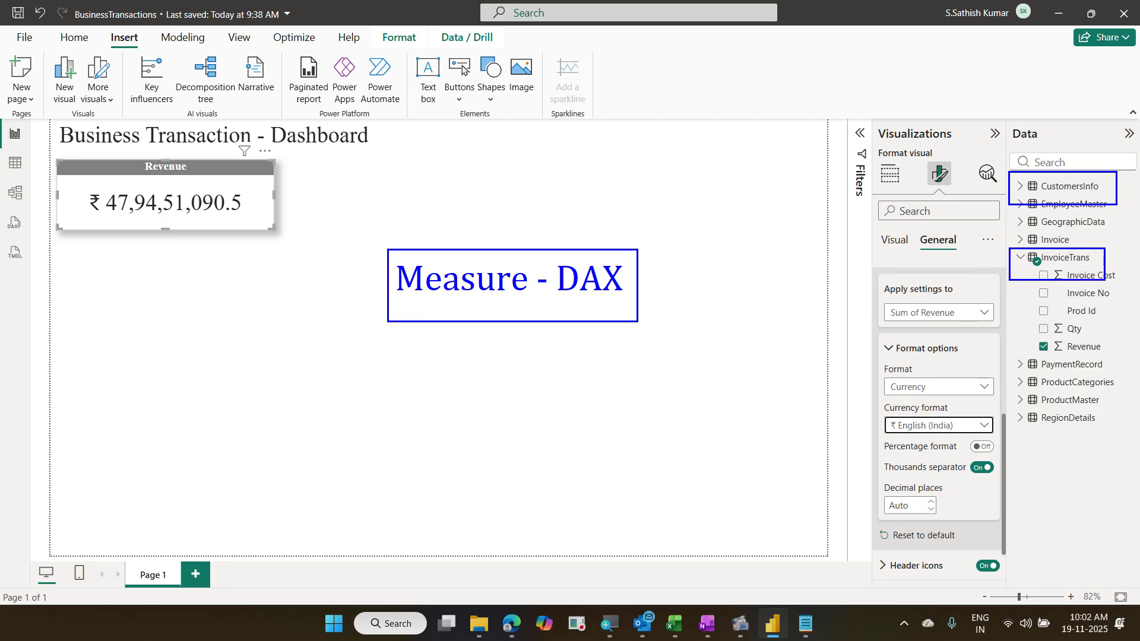
left_click_drag(1016, 428, 1124, 451)
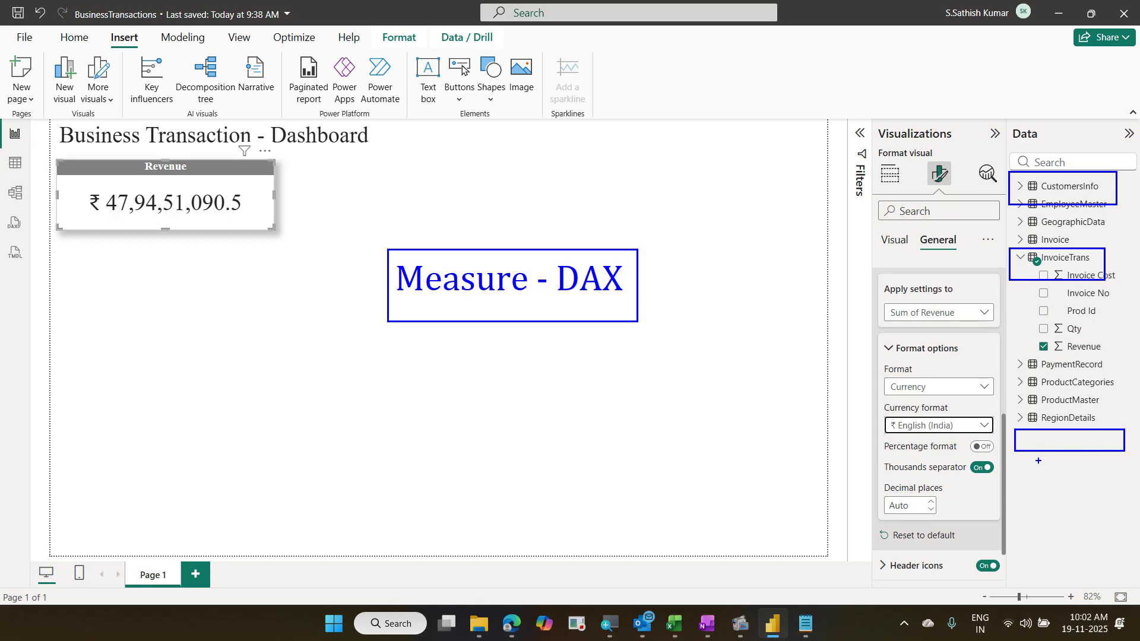
mouse_move(1038, 461)
left_mouse_down()
mouse_move(1090, 471)
mouse_move(1072, 482)
left_mouse_up()
left_click_drag(1037, 496, 1077, 507)
left_click_drag(1037, 532, 1084, 533)
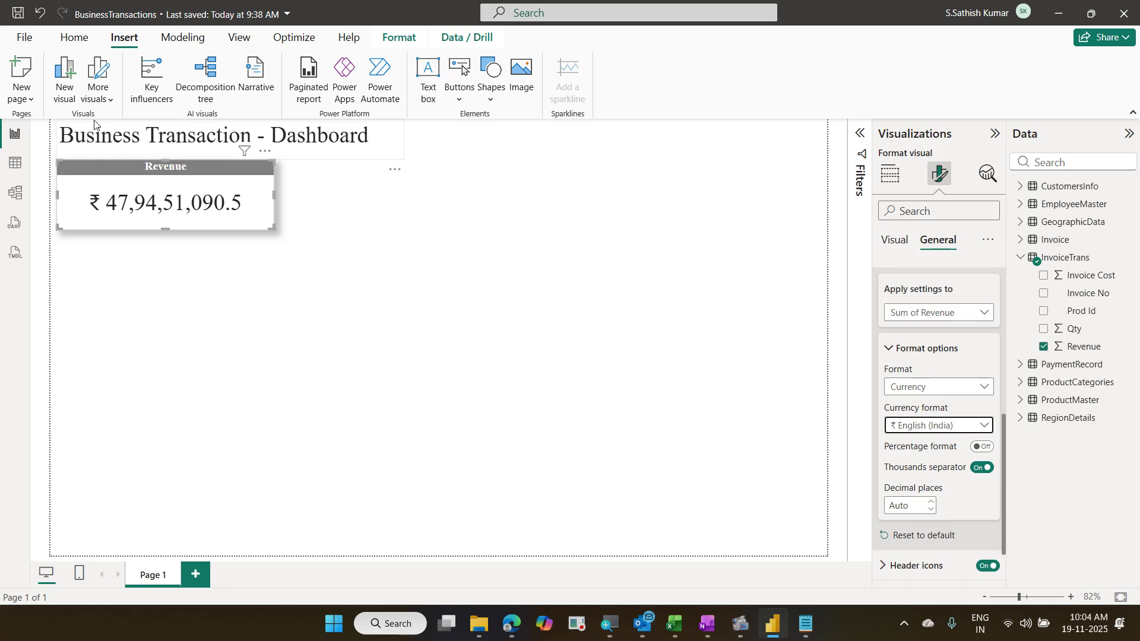
left_click(89, 37)
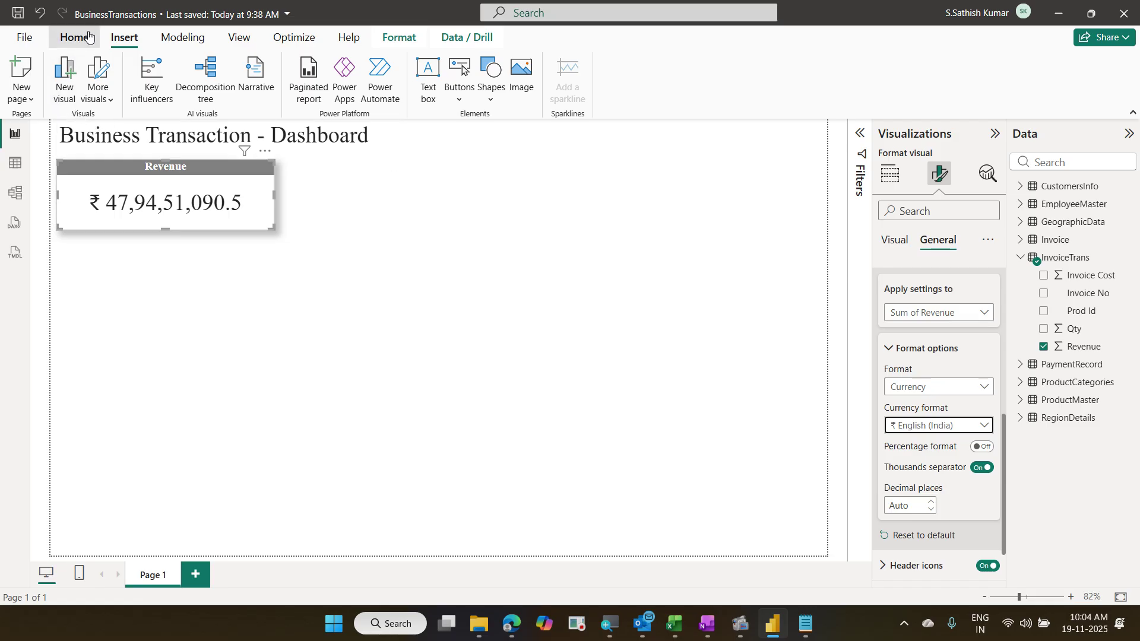
key("ctrl+2")
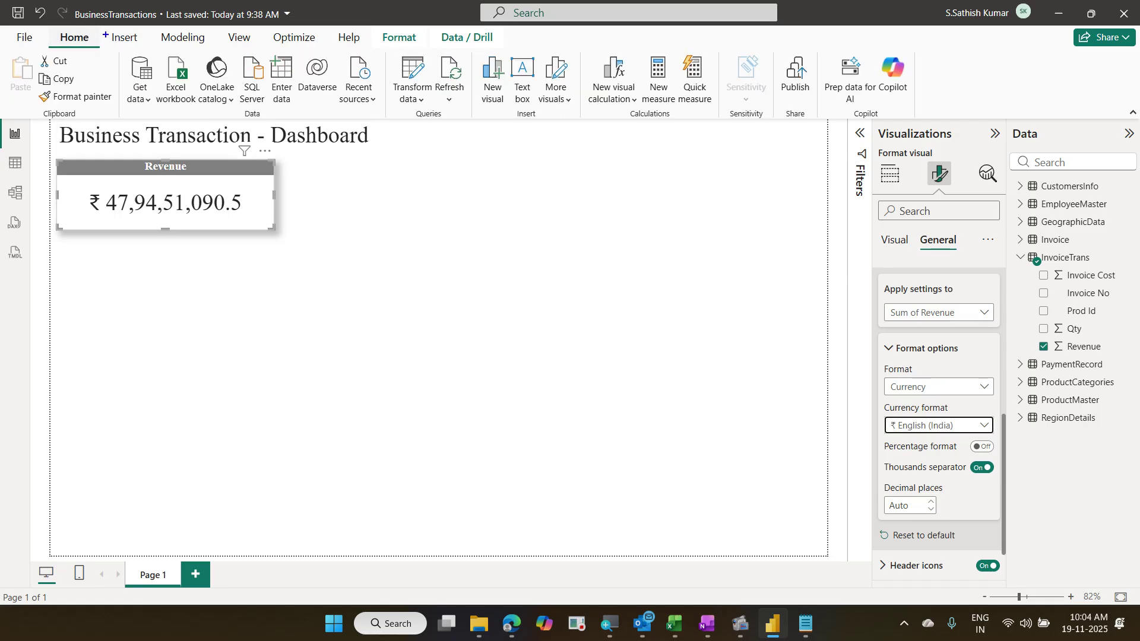
left_click_drag(41, 27, 107, 52)
mouse_move(632, 44)
left_mouse_down()
mouse_move(679, 112)
mouse_move(108, 39)
left_mouse_up()
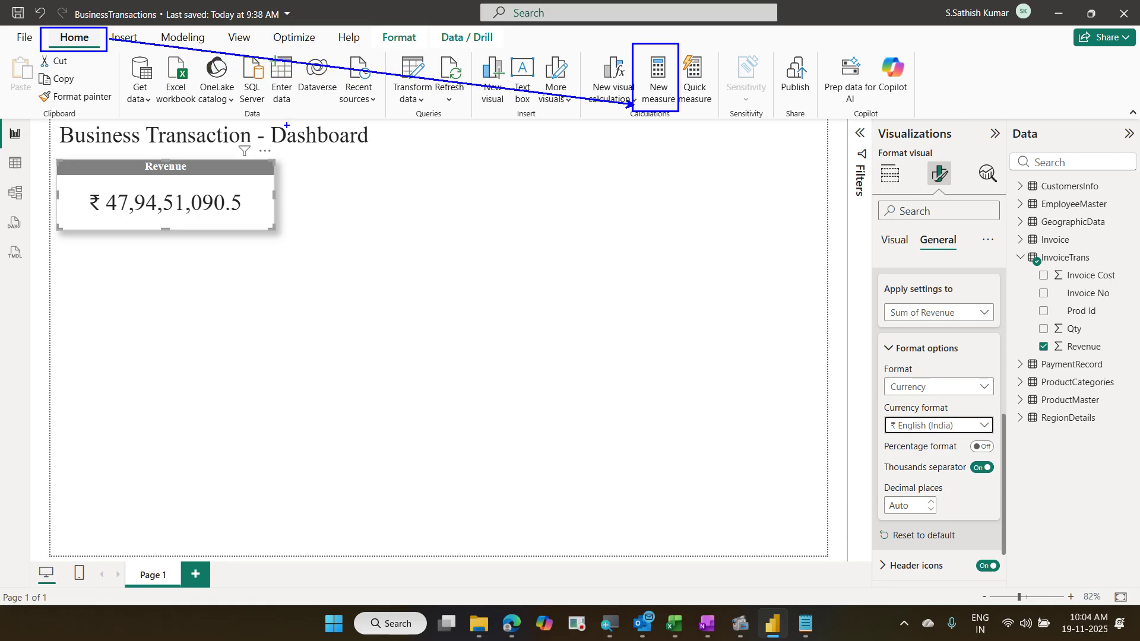
key("Escape")
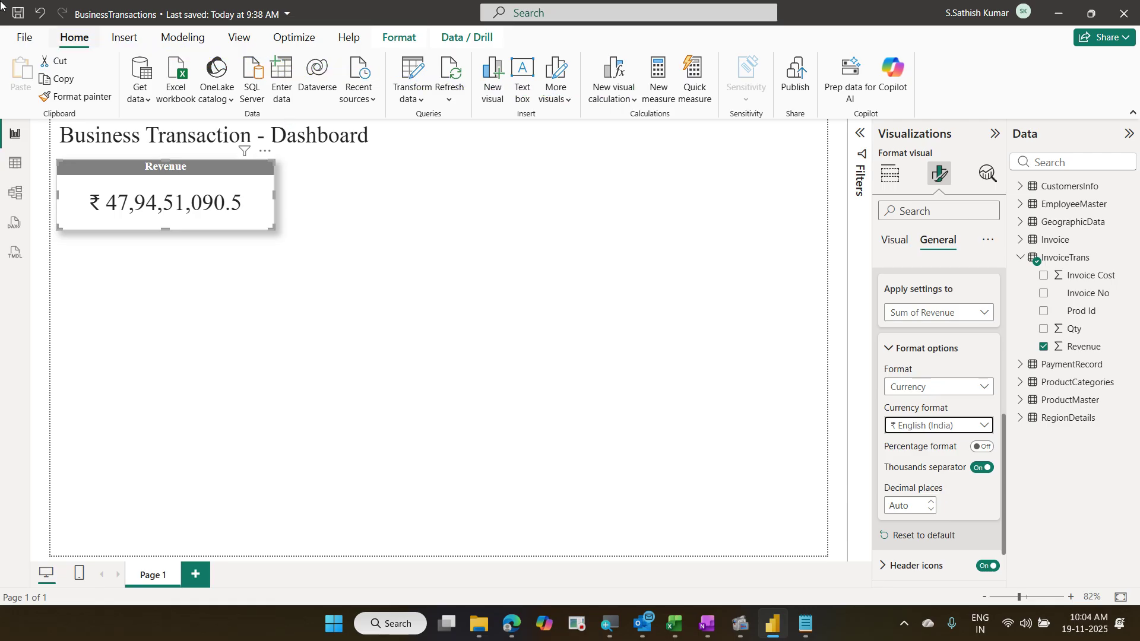
left_click(125, 38)
left_click(75, 36)
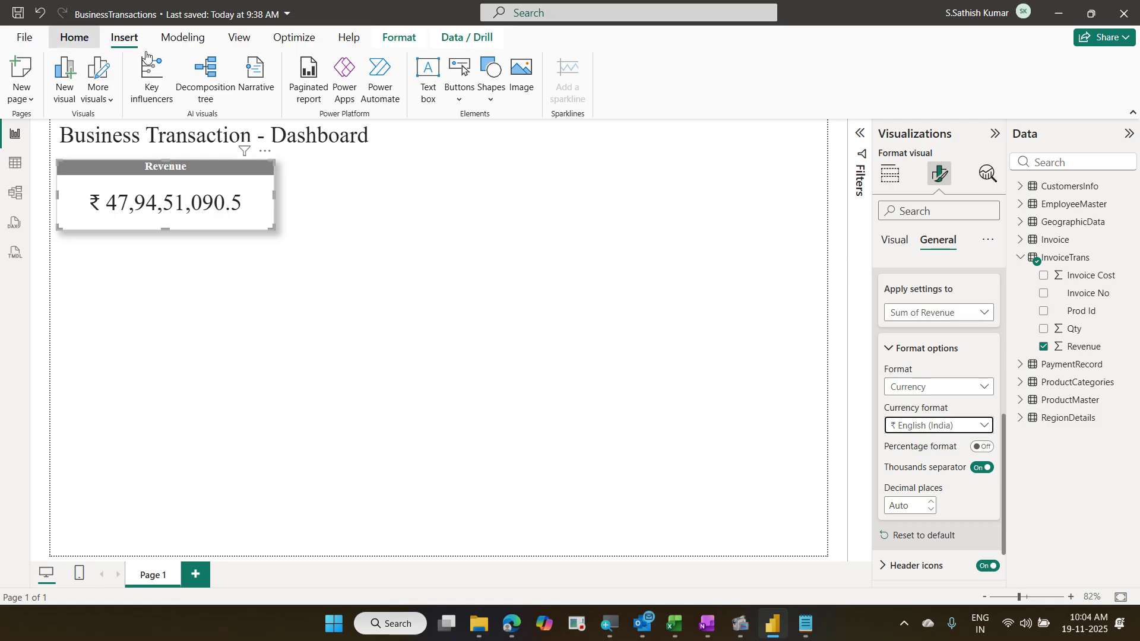
right_click(1060, 262)
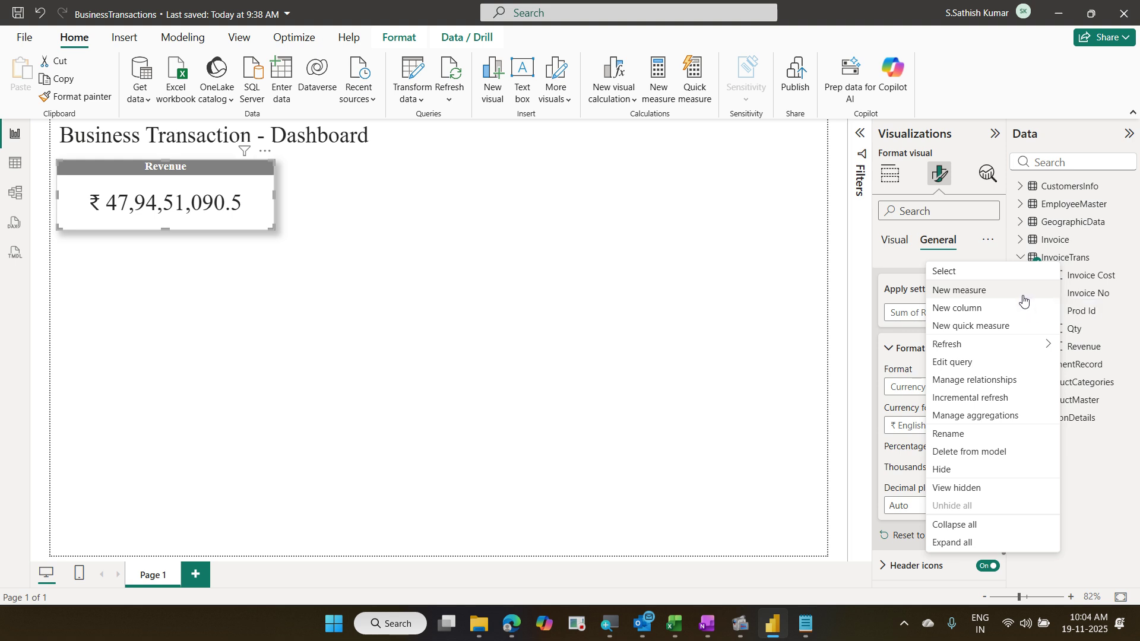
mouse_move(924, 285)
left_mouse_down()
mouse_move(1006, 306)
mouse_move(1027, 286)
left_mouse_up()
key("Escape")
left_click(317, 357)
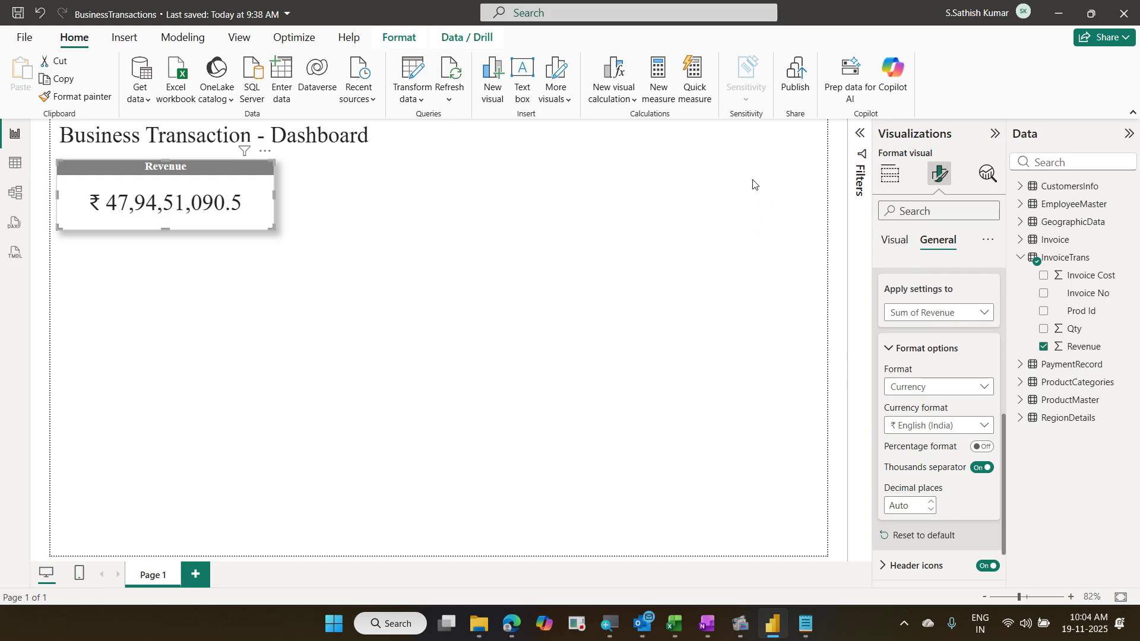
Step: Create a new measure and name it Total Revenue in its formula
left_click(659, 89)
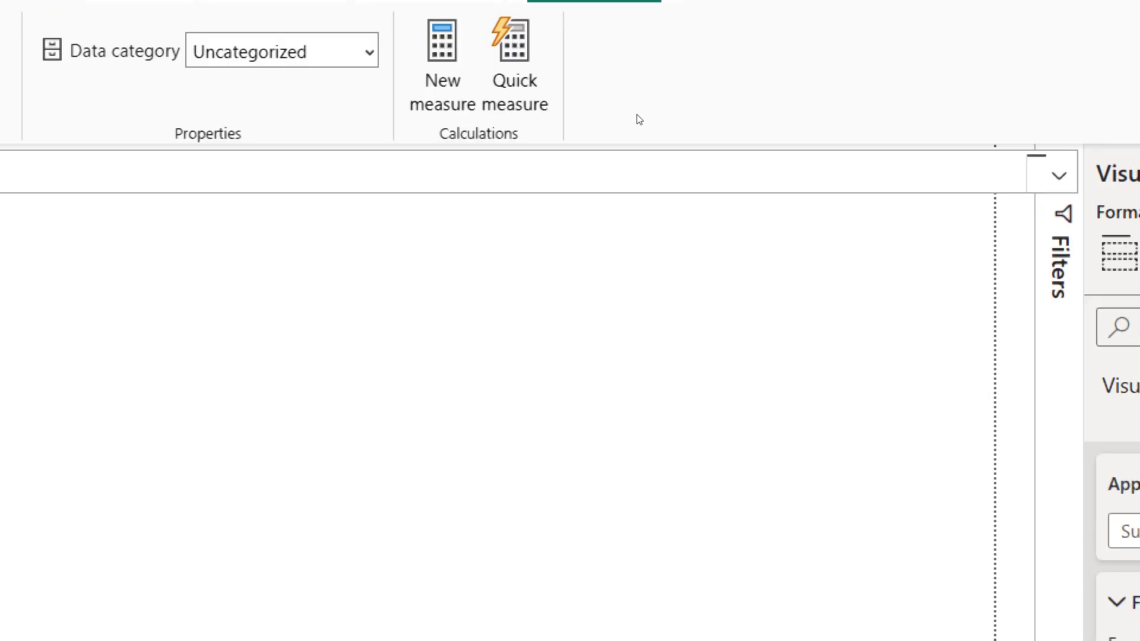
key("Left")
key("shift+Right")
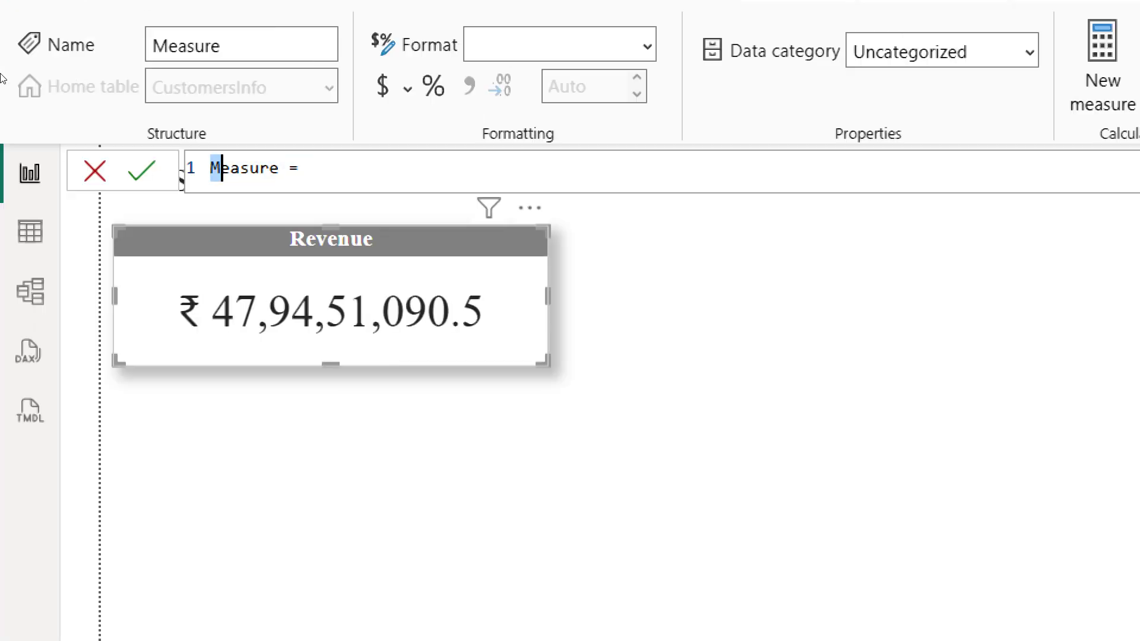
key("shift+Right")
key("shift+Right")
key("shift+Right")
key("shift+Right")
key("shift+Right")
key("shift+Right")
type("Tota")
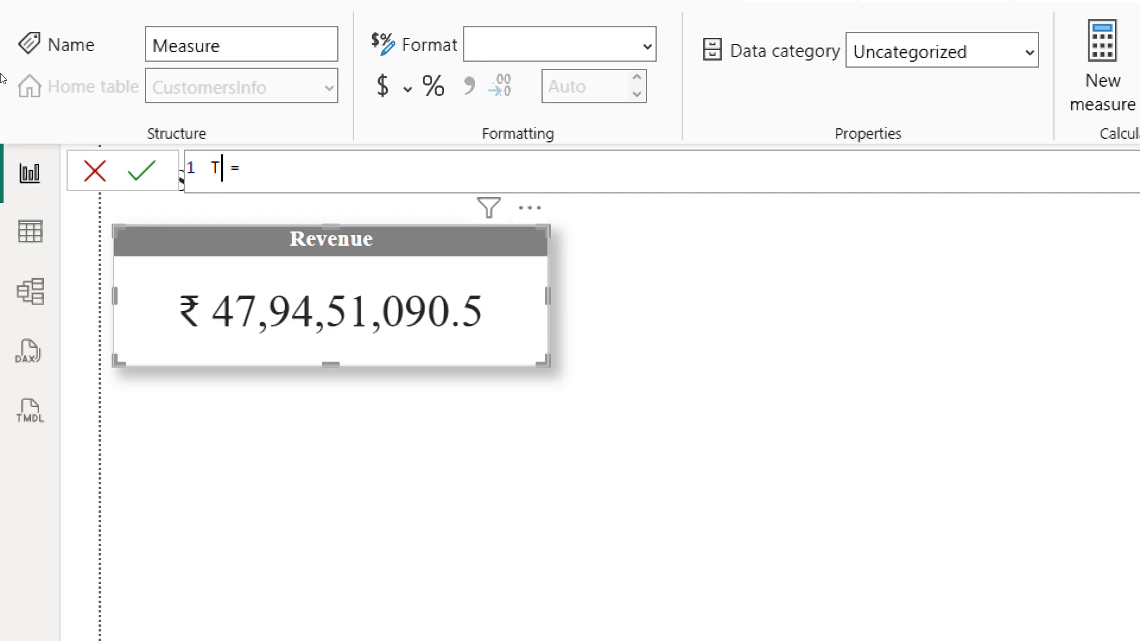
type("Revenue")
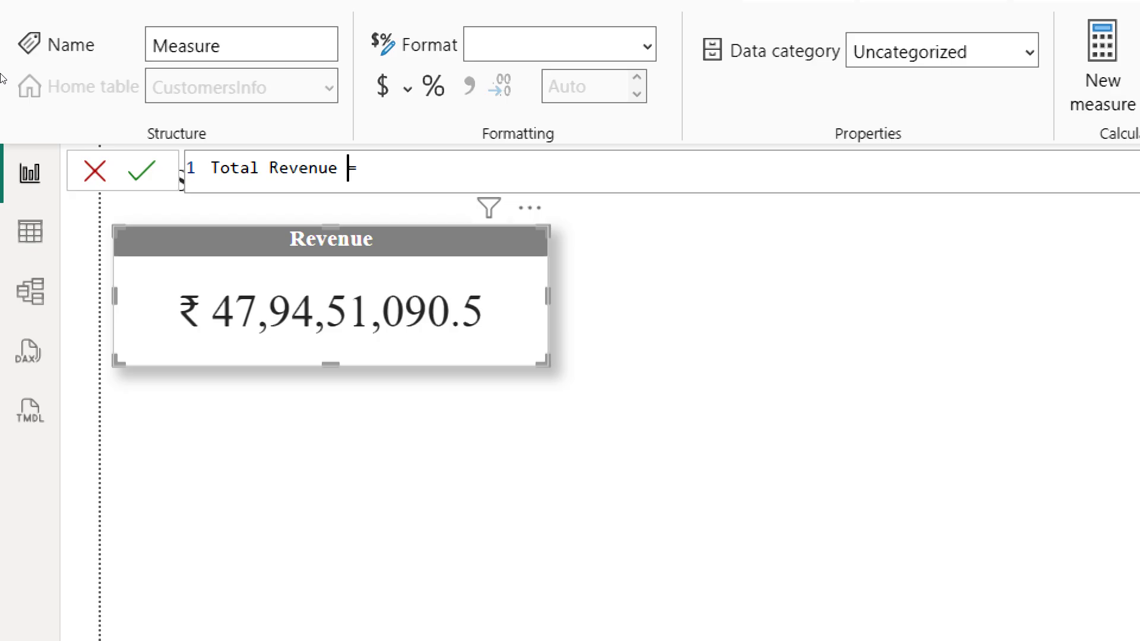
Step: Begin the Total Revenue formula with the SUMX function, using InvoiceTrans as its table argument
key("End")
type("sumx")
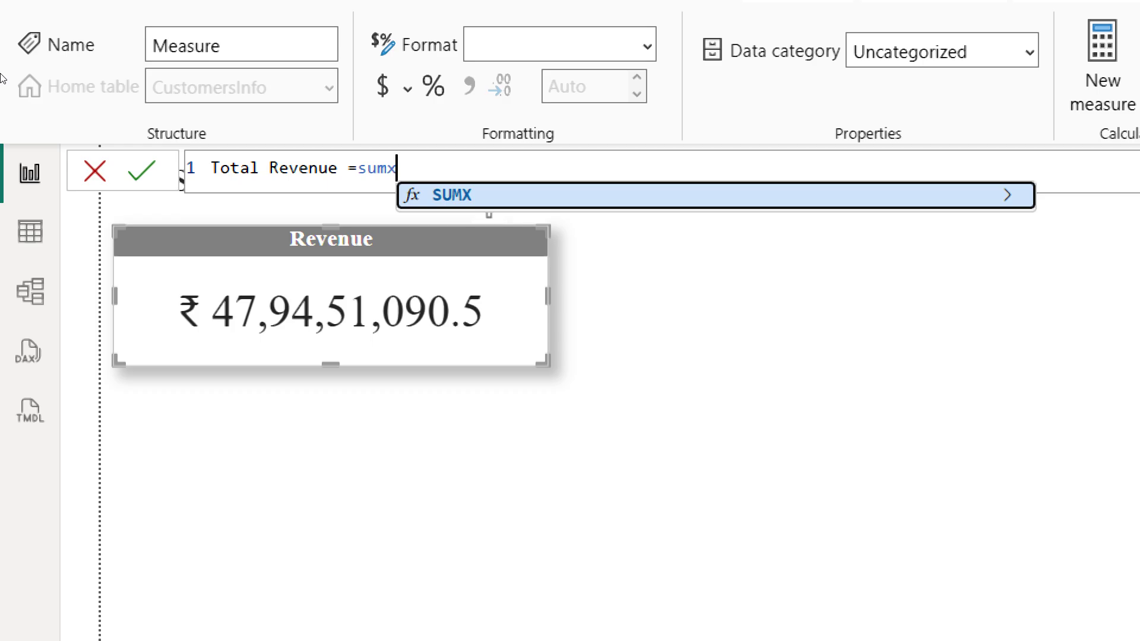
type("(")
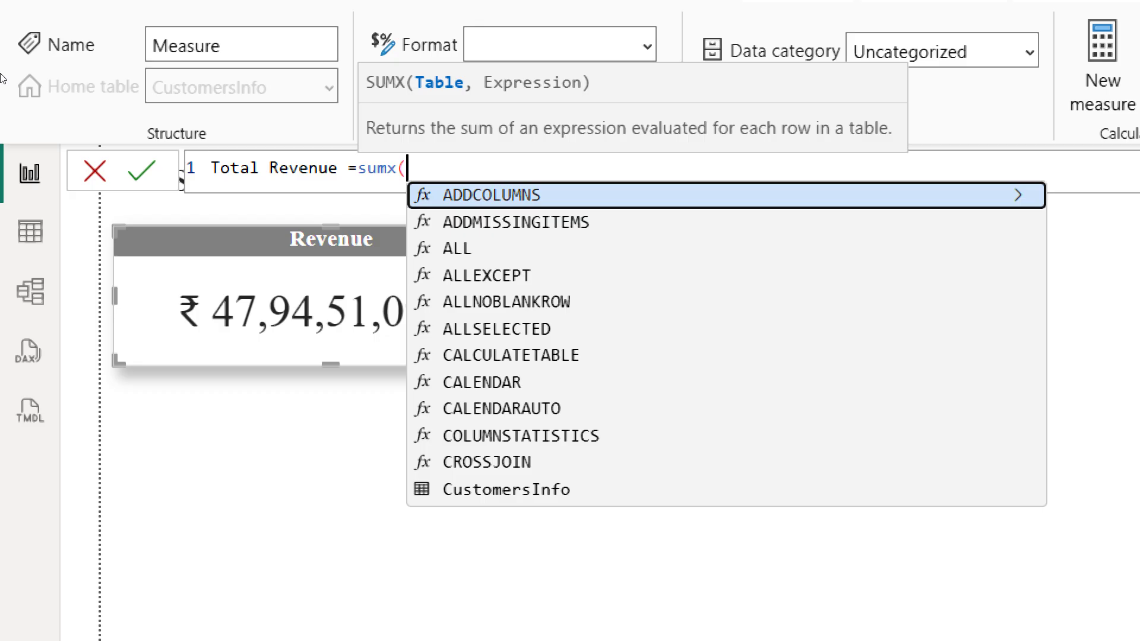
type("in")
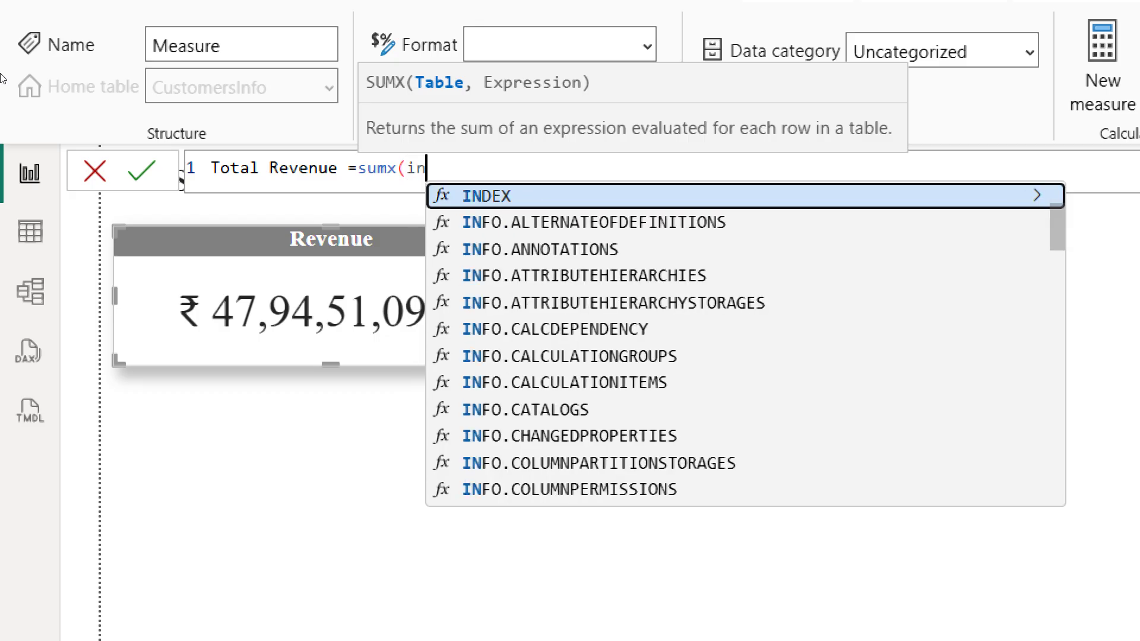
type("v")
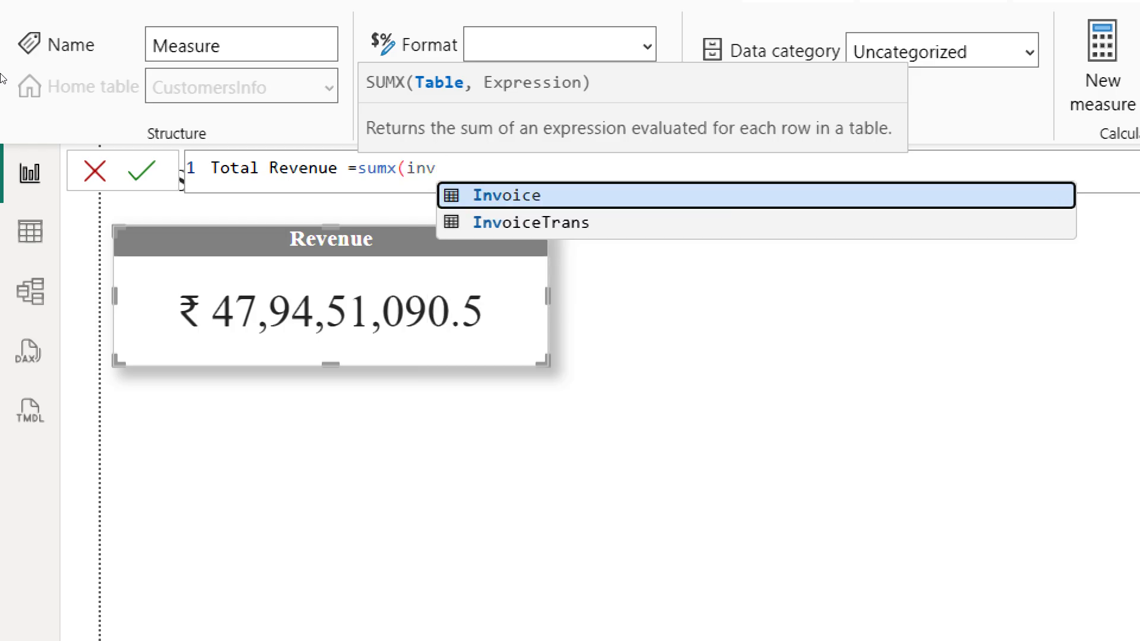
key("Down")
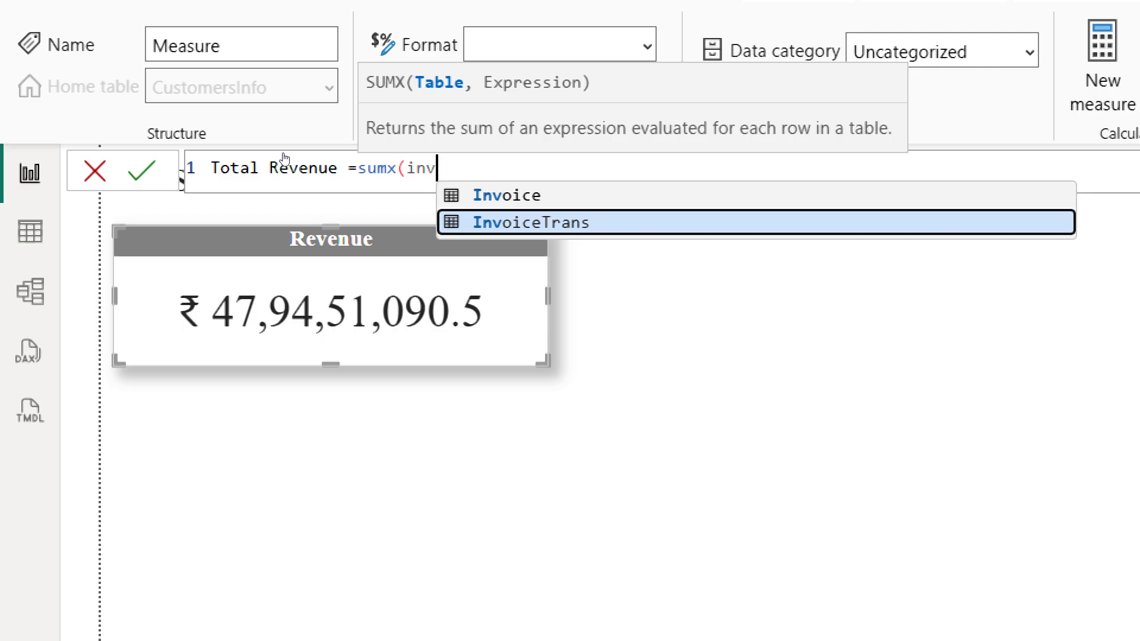
key("Tab")
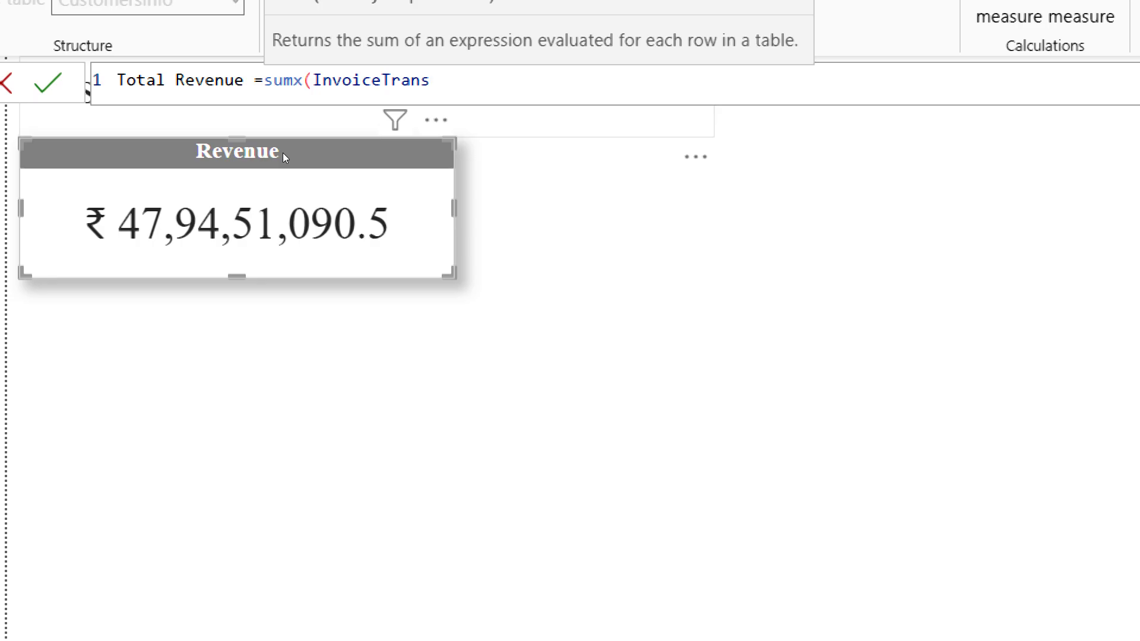
Step: Complete the SUMX expression as InvoiceTrans[Qty]*InvoiceTrans[Invoice Cost] and commit the measure
type(",")
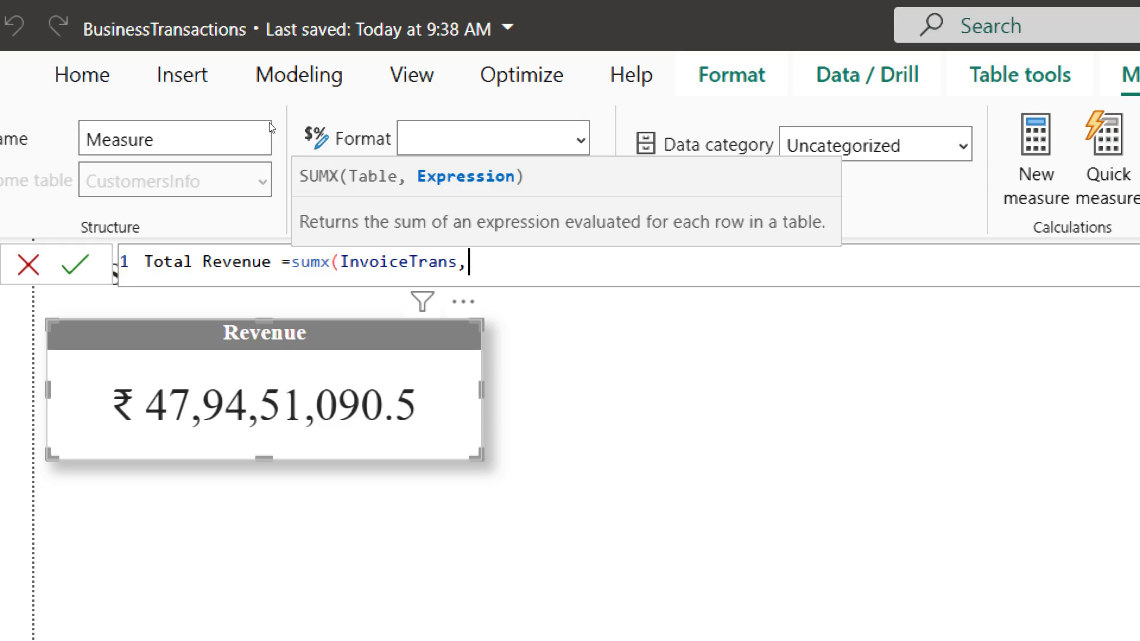
type("qty")
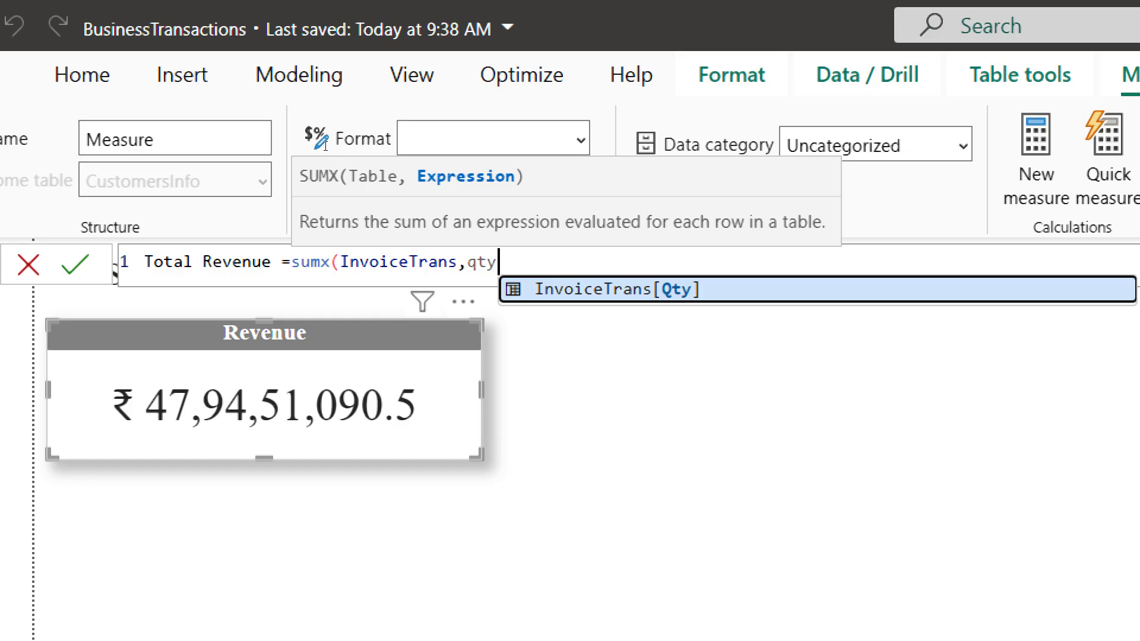
key("Tab")
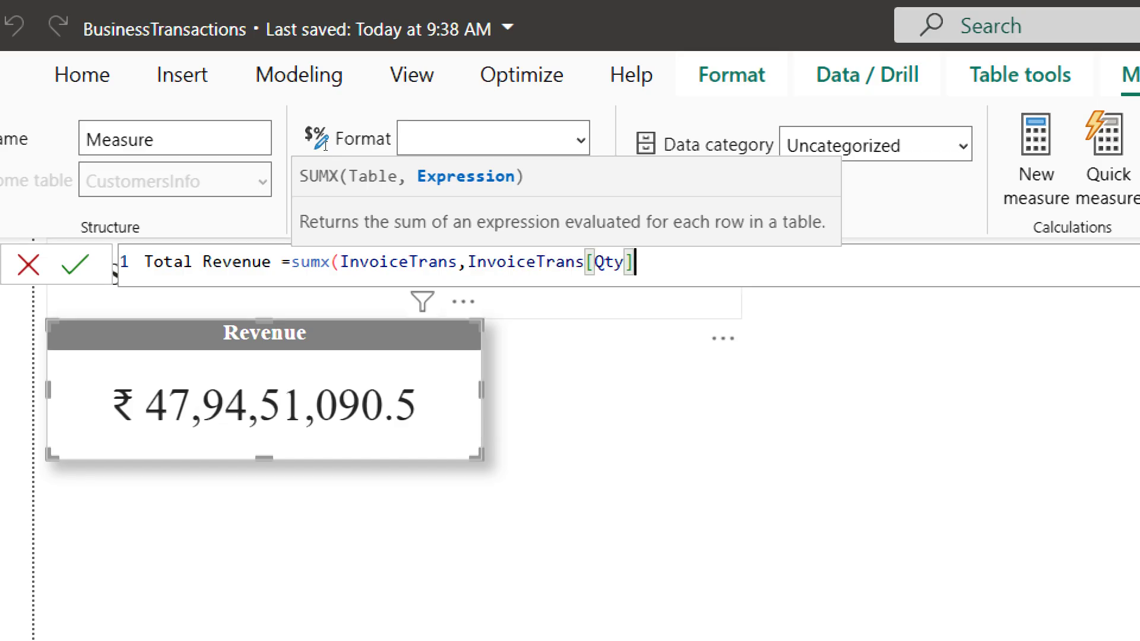
type("*invo")
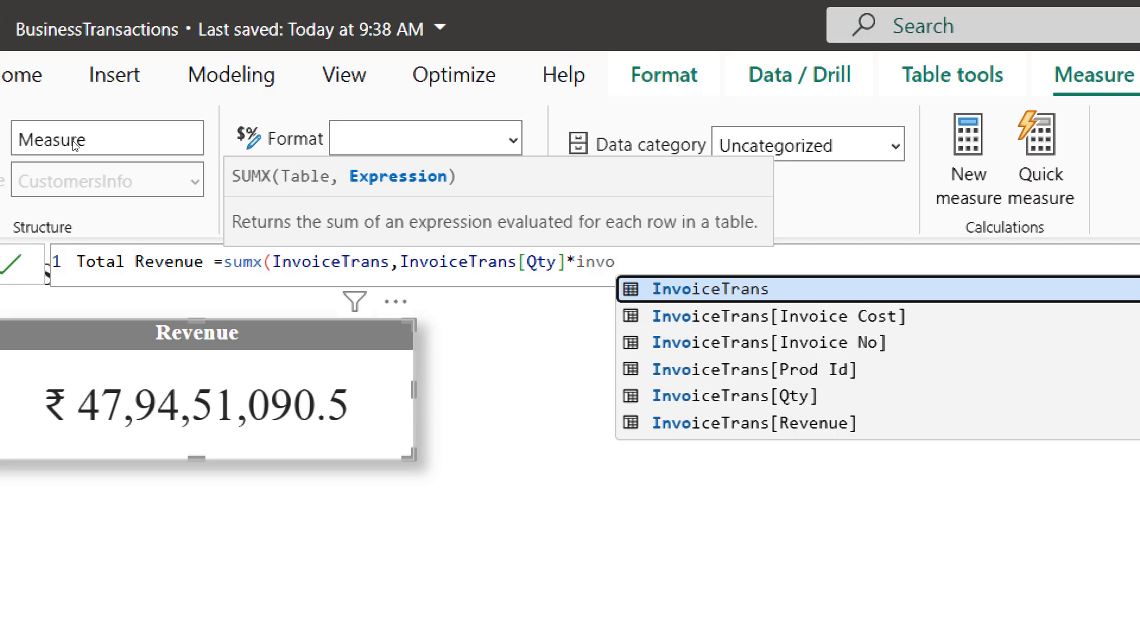
key("Down")
key("Tab")
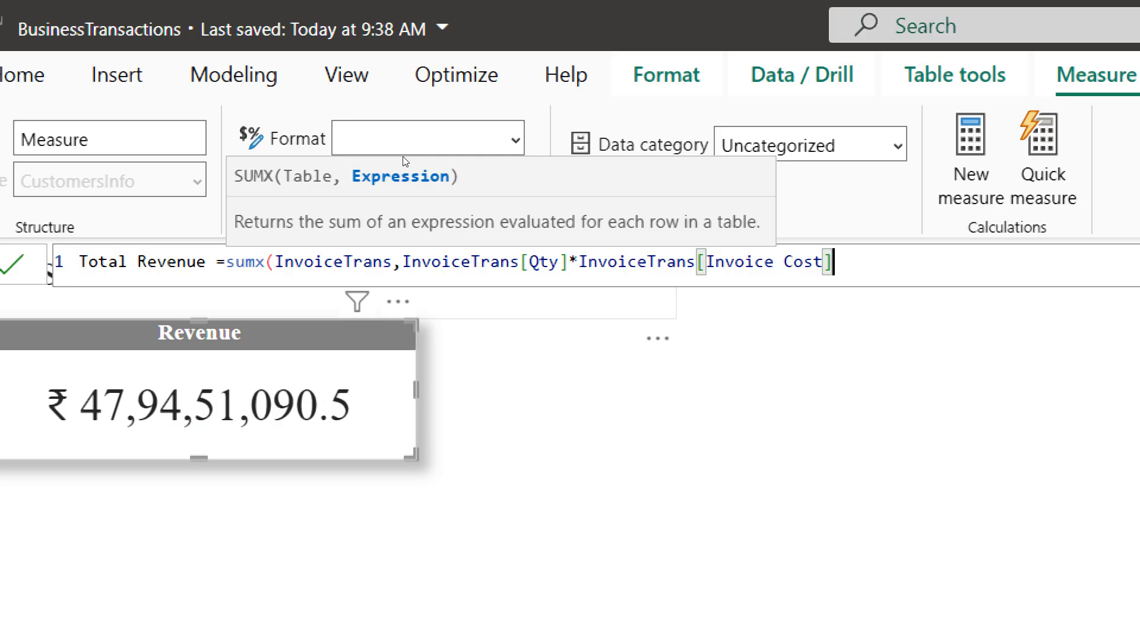
type(")")
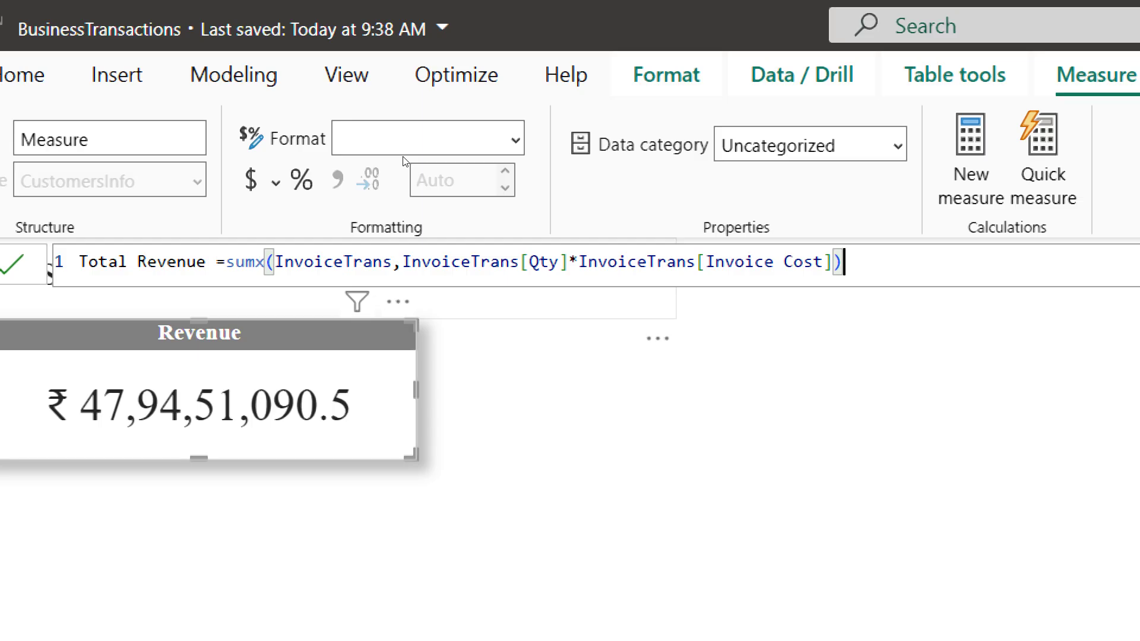
key("Return")
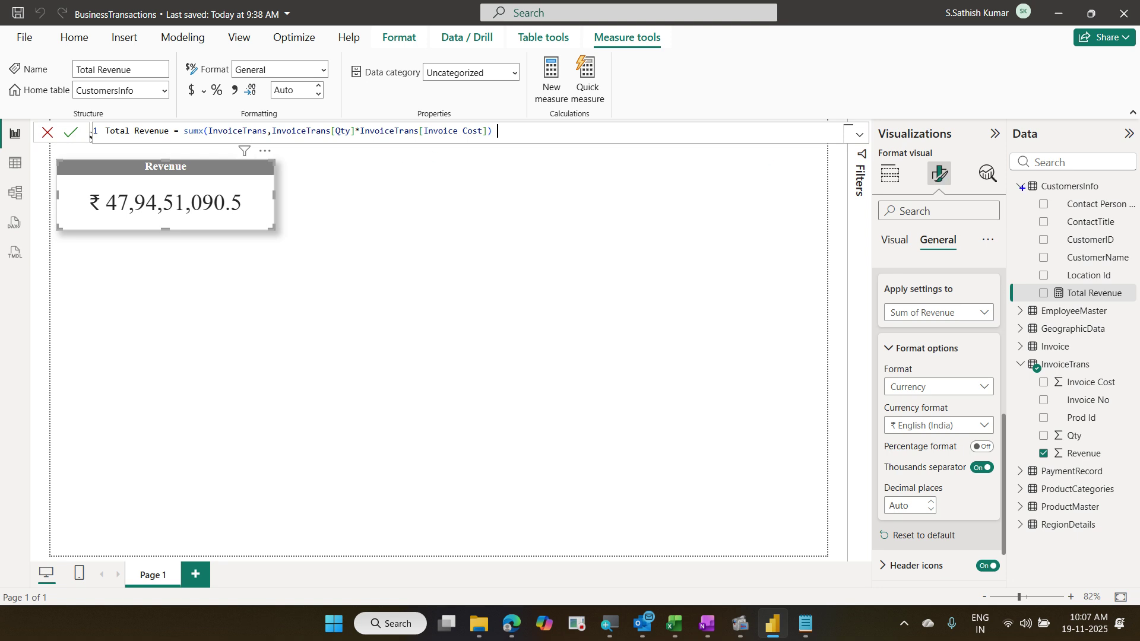
left_click_drag(1008, 172, 1106, 199)
left_click_drag(1023, 284, 1126, 302)
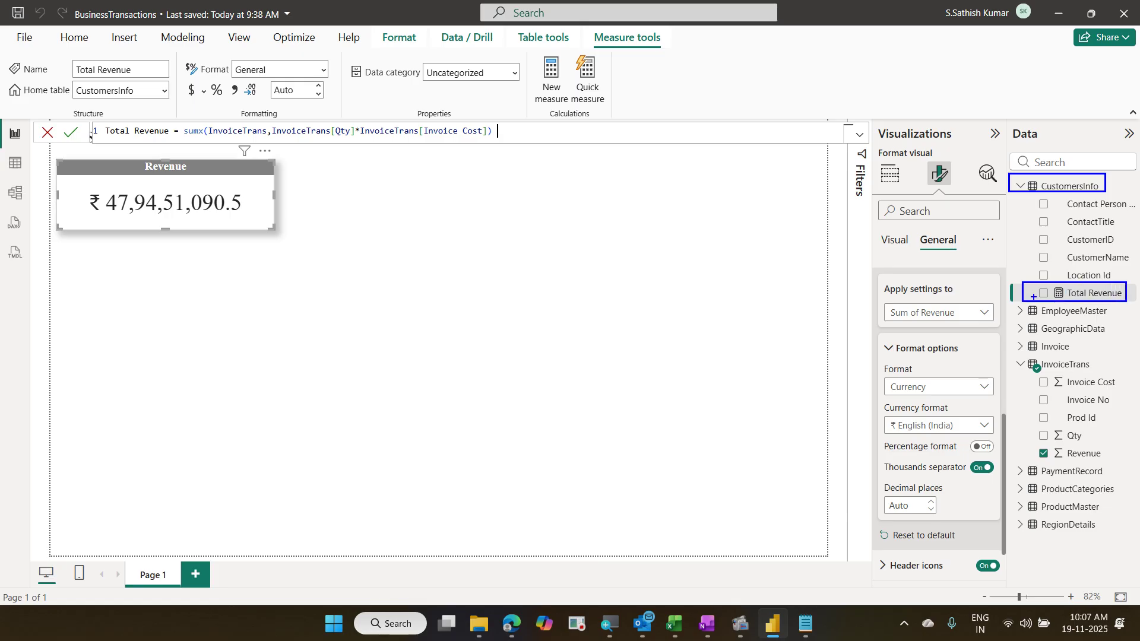
mouse_move(1027, 290)
left_mouse_down()
mouse_move(1009, 294)
mouse_move(996, 373)
mouse_move(1015, 451)
mouse_move(1032, 461)
left_mouse_up()
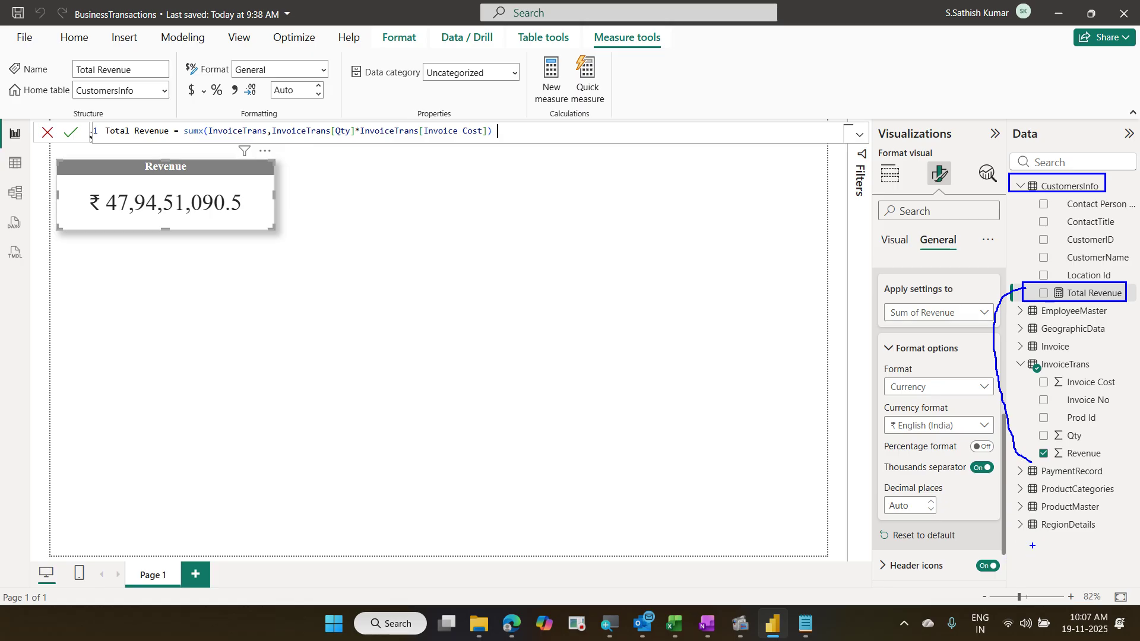
mouse_move(1020, 538)
left_mouse_down()
mouse_move(1092, 565)
mouse_move(1116, 592)
left_mouse_up()
left_click_drag(65, 251, 266, 320)
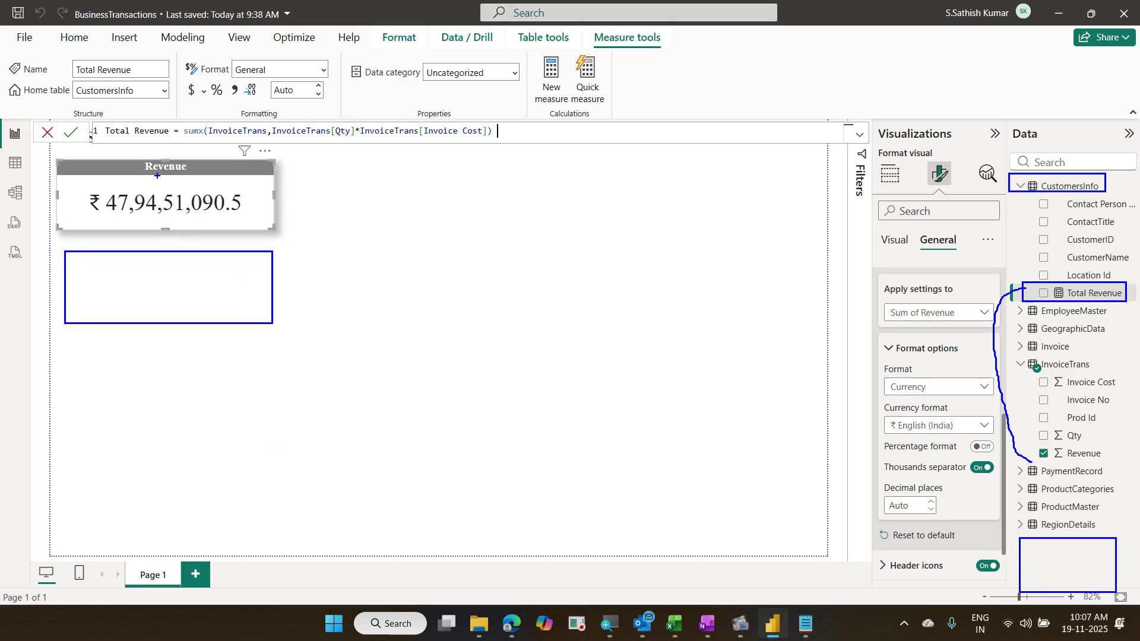
mouse_move(154, 172)
left_mouse_down()
mouse_move(190, 175)
mouse_move(214, 158)
left_mouse_up()
mouse_move(98, 116)
left_mouse_down()
mouse_move(150, 156)
mouse_move(176, 156)
left_mouse_up()
left_click_drag(237, 157, 131, 225)
mouse_move(108, 157)
left_mouse_down()
mouse_move(205, 209)
mouse_move(136, 149)
mouse_move(146, 105)
mouse_move(153, 172)
left_mouse_up()
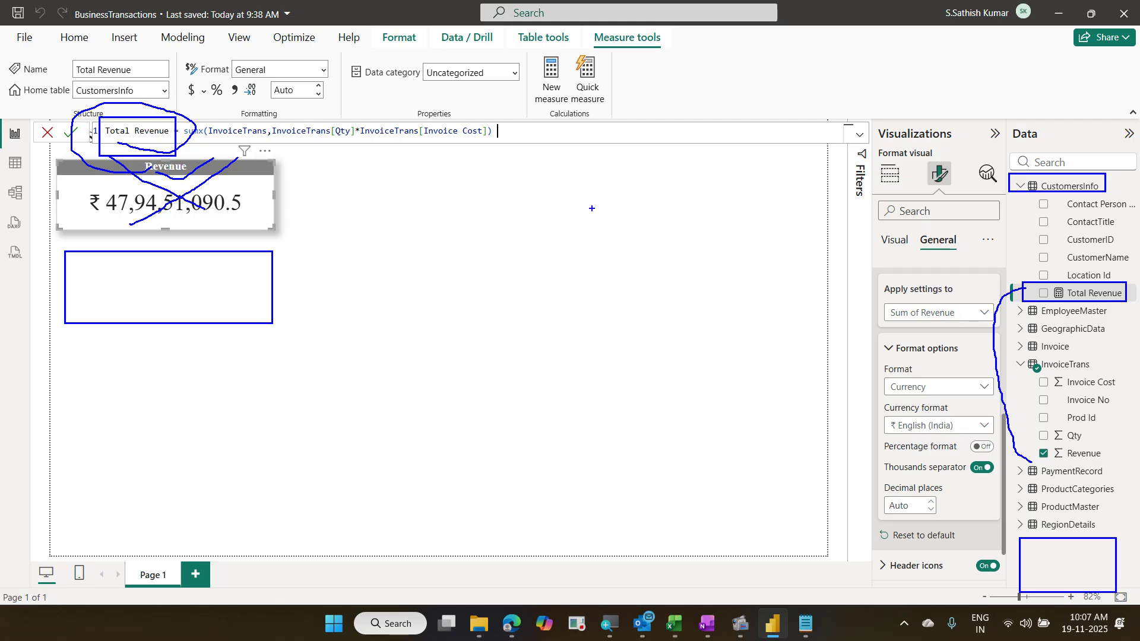
key("Escape")
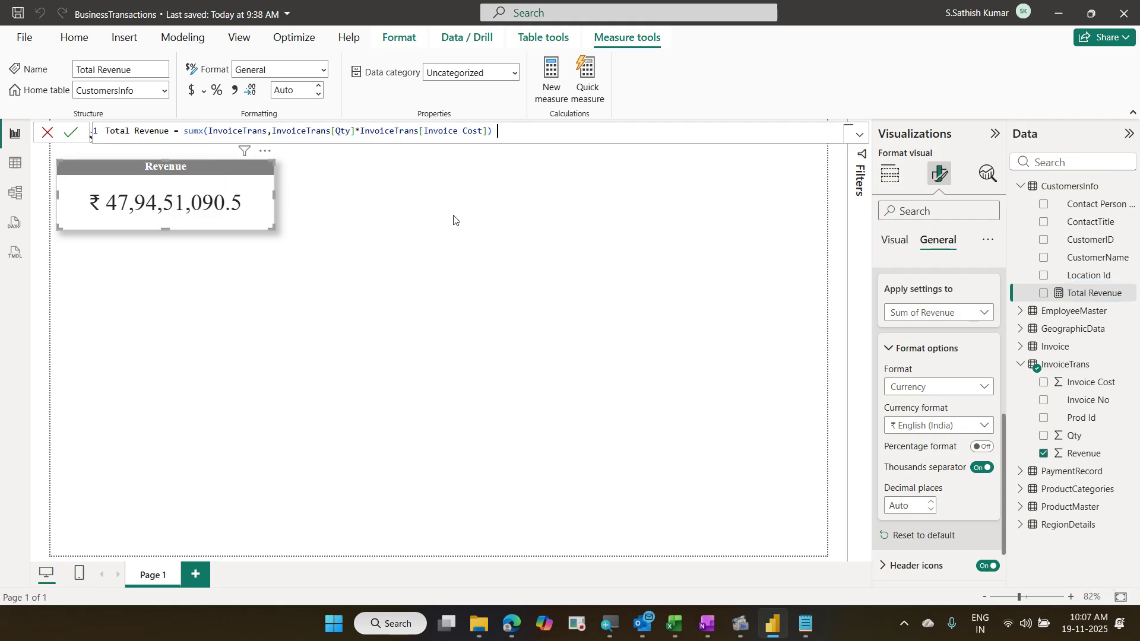
Step: Duplicate the Revenue card and place the copy to the right of the original, aligned with its top edge
left_click(256, 227)
key("ctrl+v")
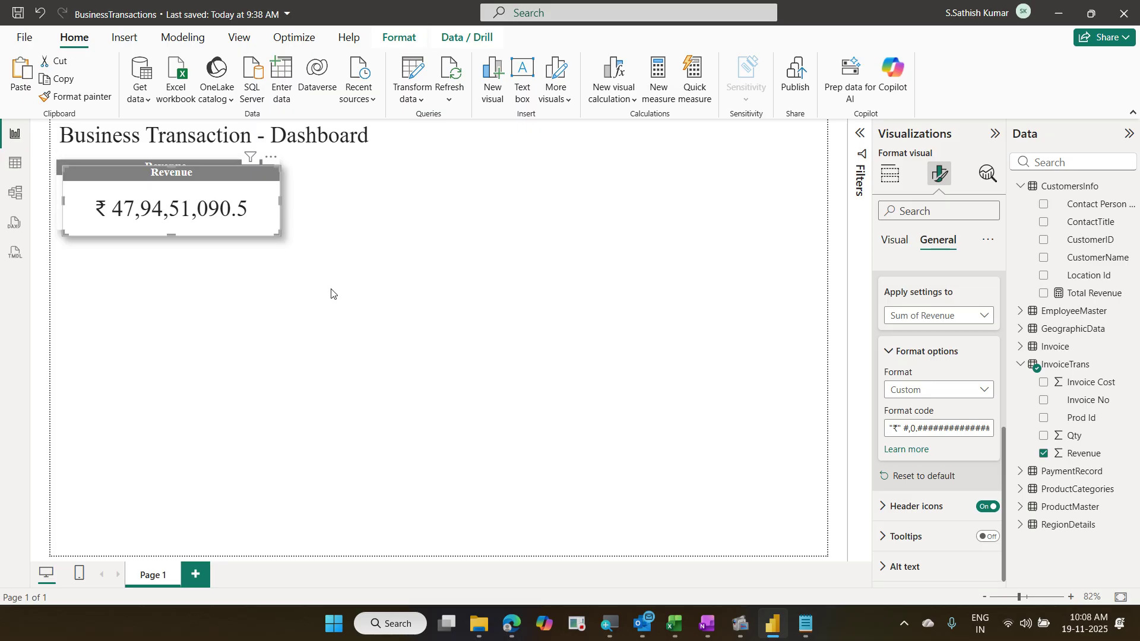
left_click_drag(270, 228, 513, 223)
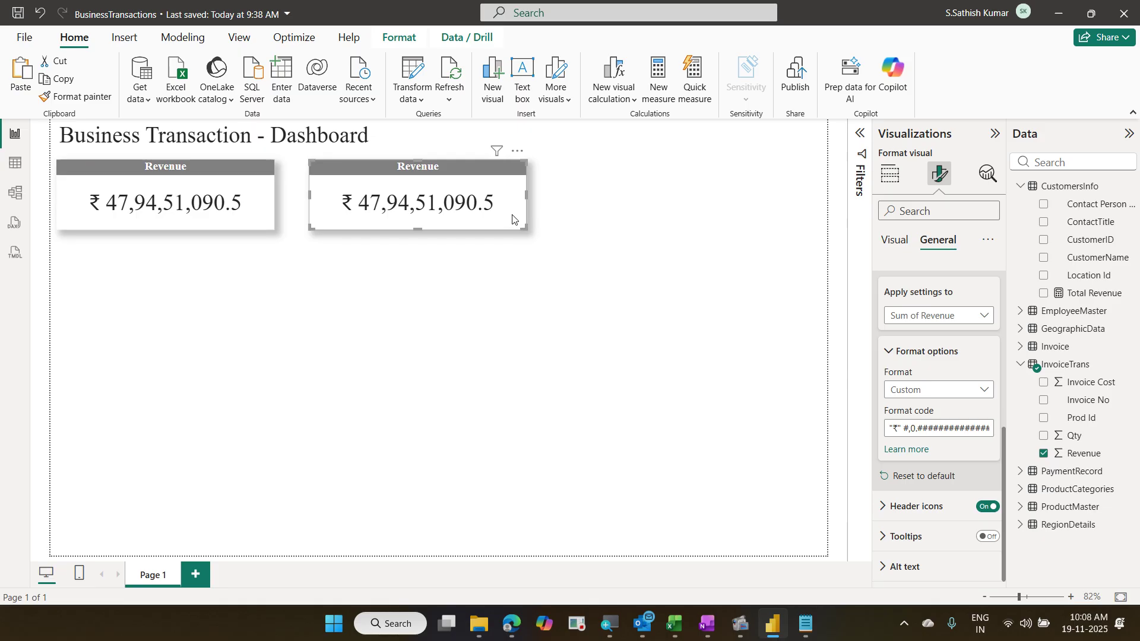
Step: Replace the Sum of Revenue field in the copied card with the Total Revenue measure from CustomersInfo
left_click(890, 175)
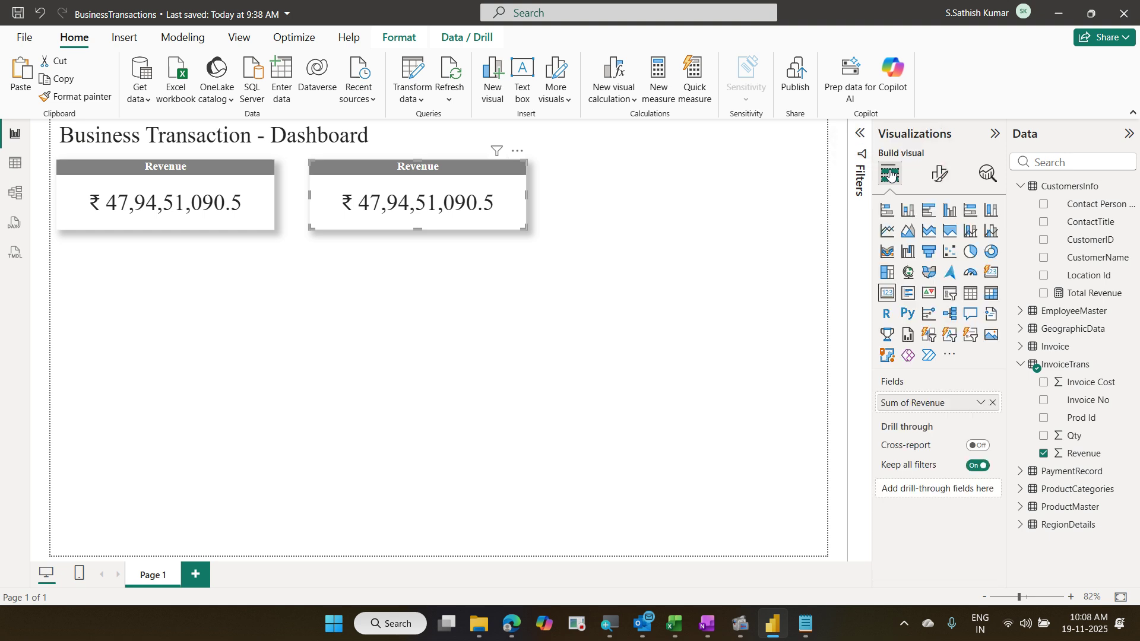
left_click(993, 403)
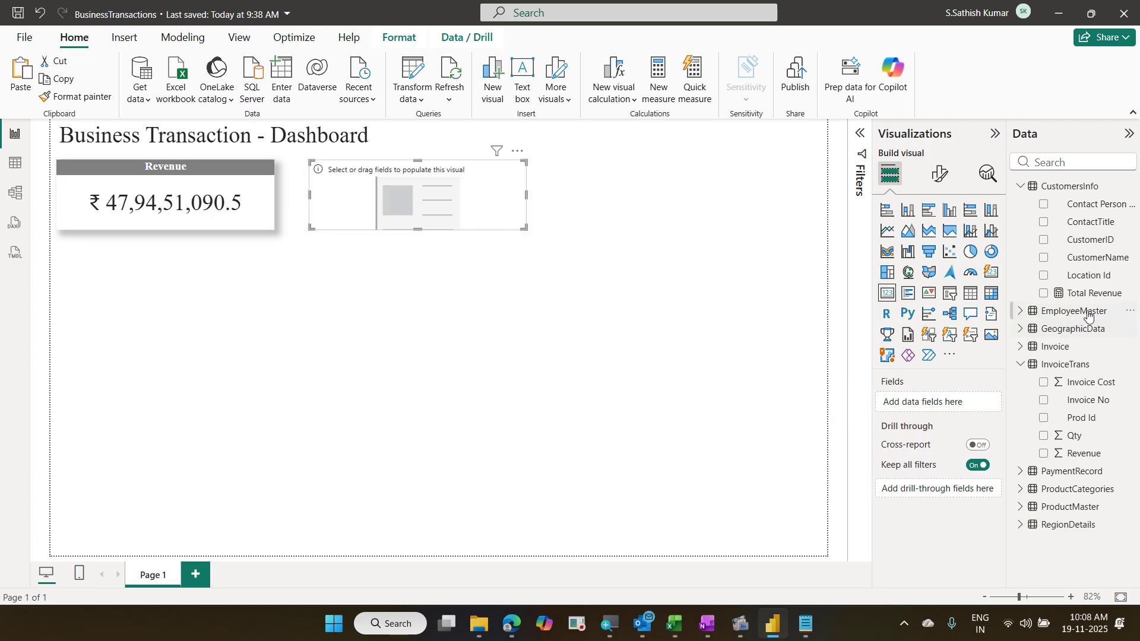
left_click_drag(985, 376, 955, 405)
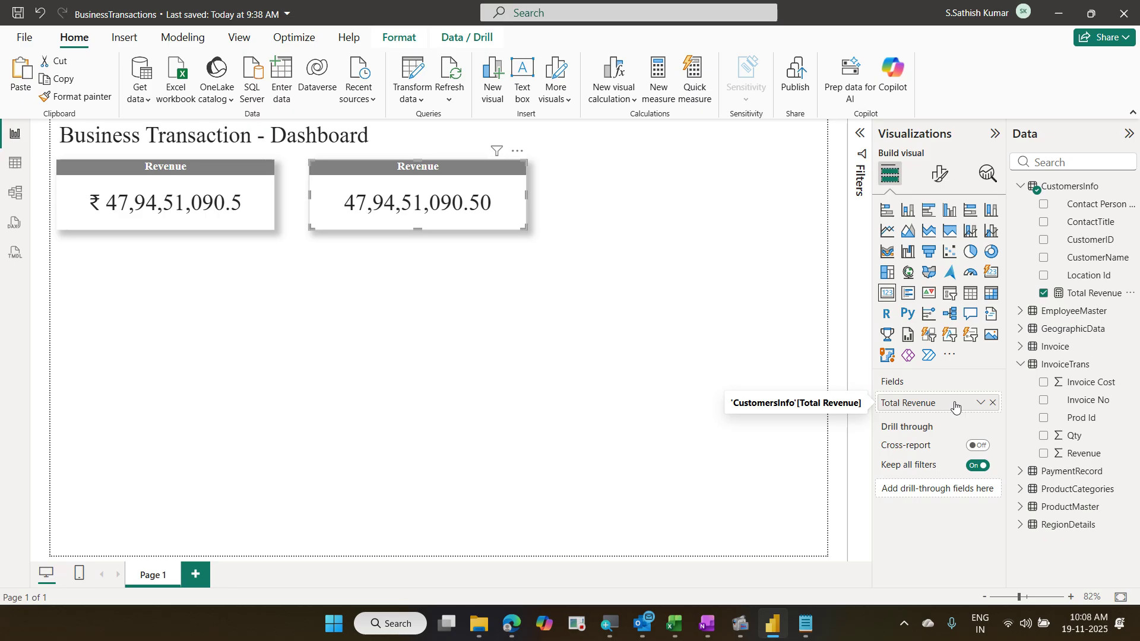
Step: Examine the InvoiceTrans table's data, comparing the Revenue column with the Qty and Invoice Cost columns row by row
left_click(15, 164)
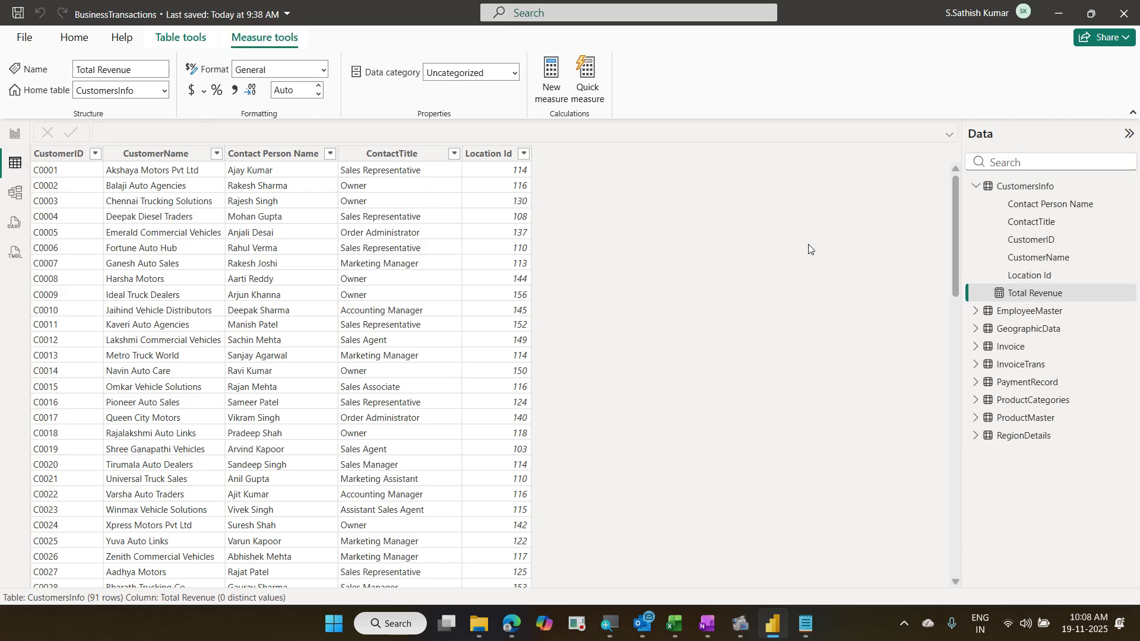
left_click(1046, 364)
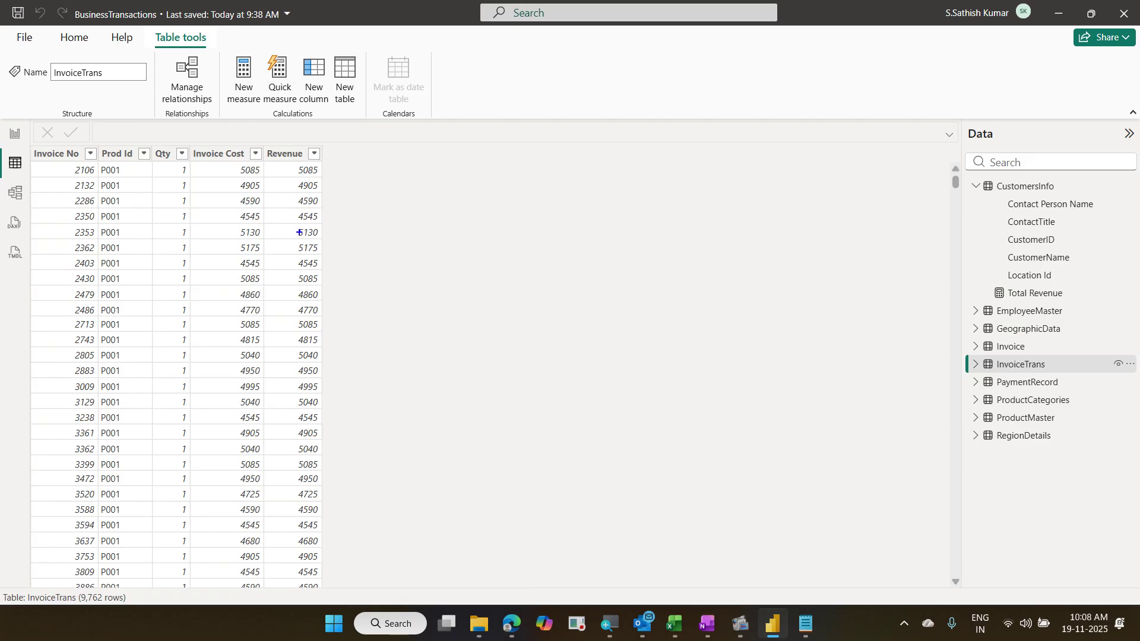
mouse_move(262, 147)
left_mouse_down()
mouse_move(308, 171)
mouse_move(361, 572)
left_mouse_up()
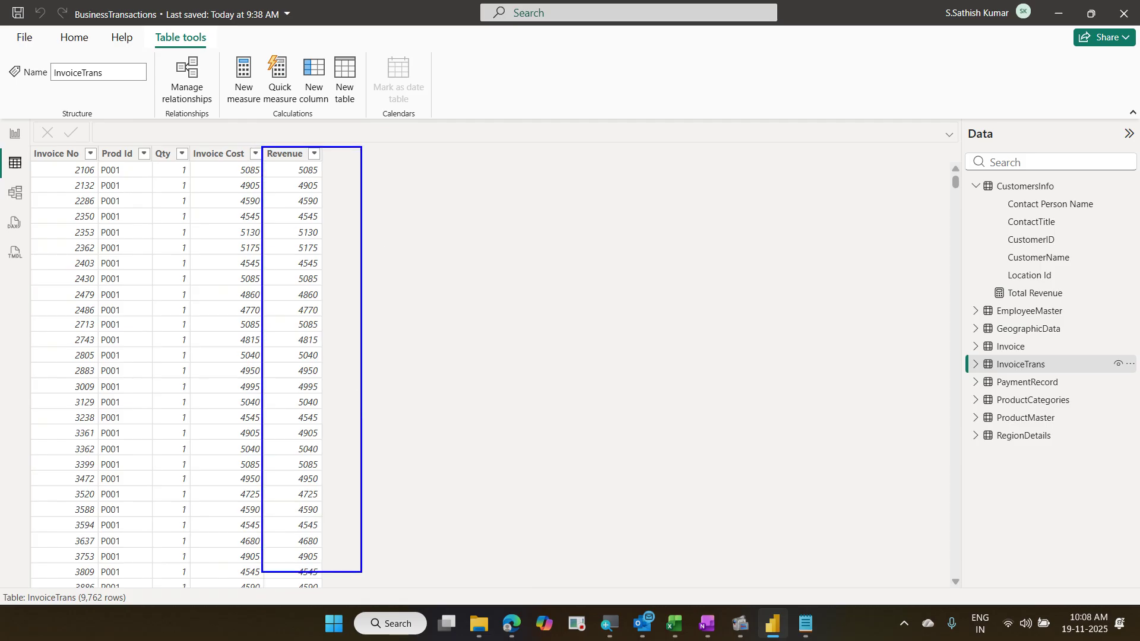
mouse_move(276, 176)
left_mouse_down()
mouse_move(325, 150)
mouse_move(274, 139)
mouse_move(275, 161)
left_mouse_up()
mouse_move(174, 171)
left_mouse_down()
mouse_move(211, 173)
mouse_move(232, 193)
mouse_move(186, 217)
mouse_move(244, 228)
left_mouse_up()
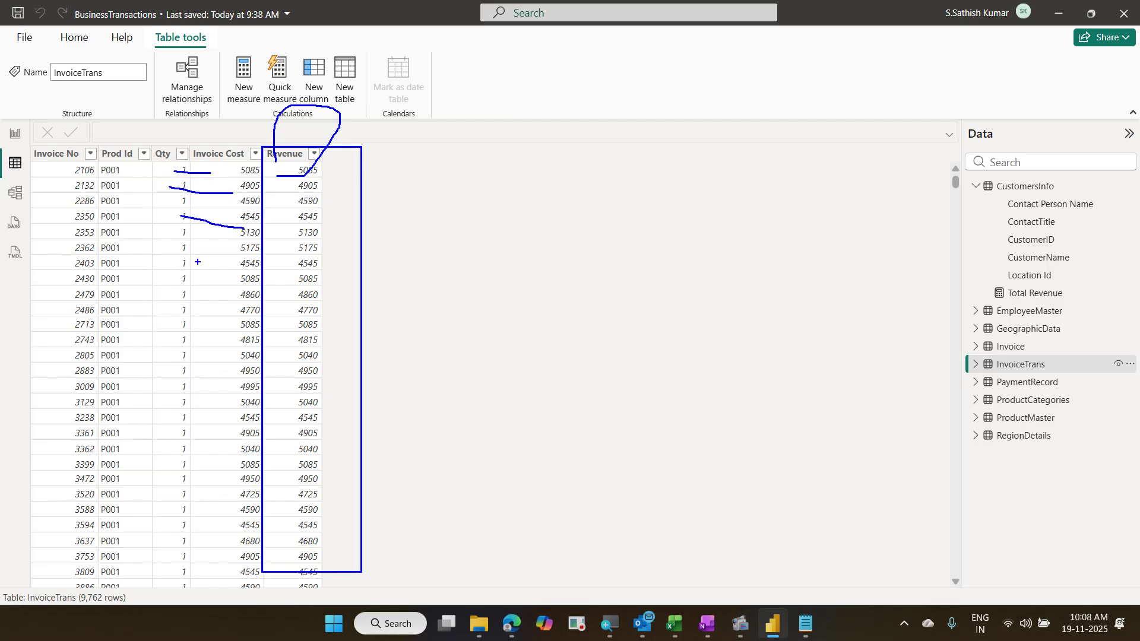
left_click_drag(161, 293, 264, 294)
left_click_drag(229, 139, 240, 517)
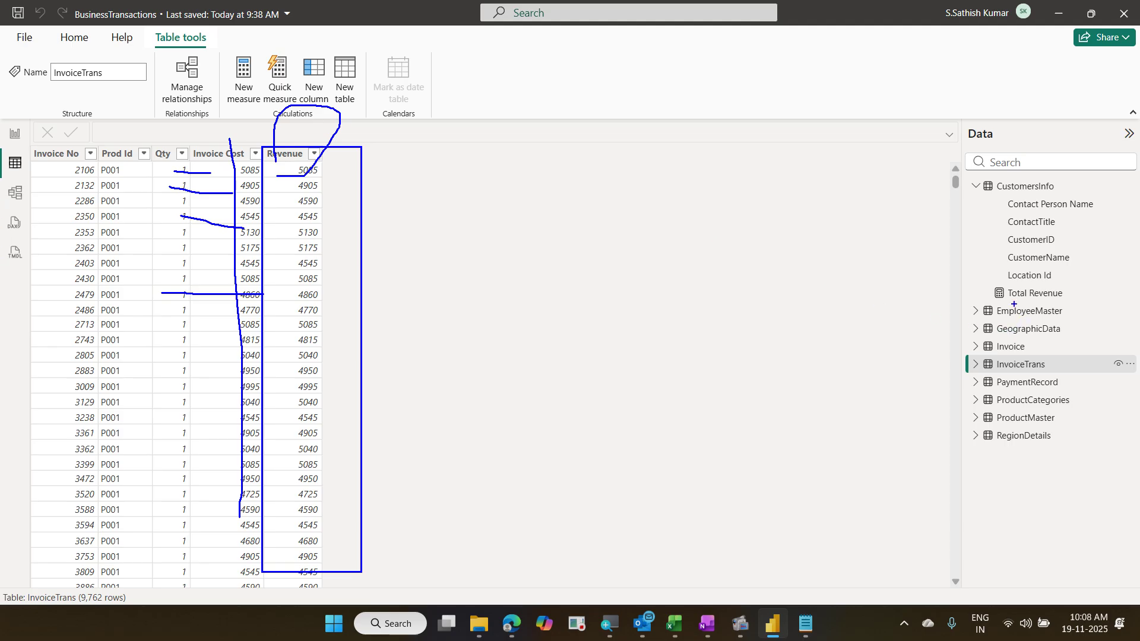
left_click_drag(984, 282, 1065, 312)
key("Escape")
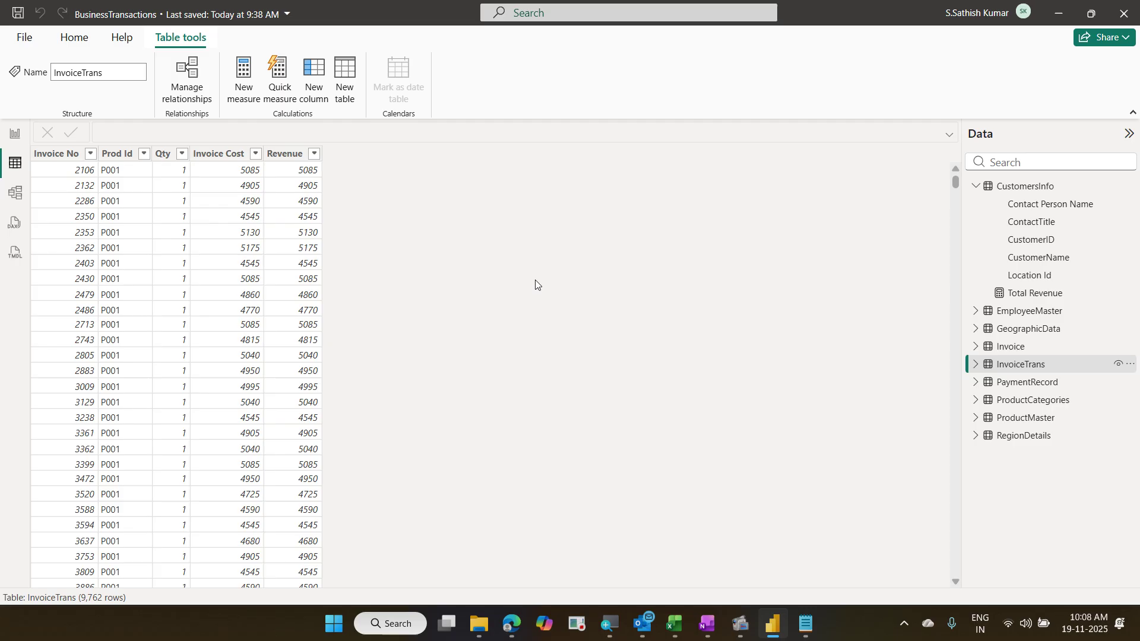
Step: Examine the CustomersInfo and EmployeeMaster tables' data, checking for a Total Revenue column, and return to the report page
left_click(1026, 186)
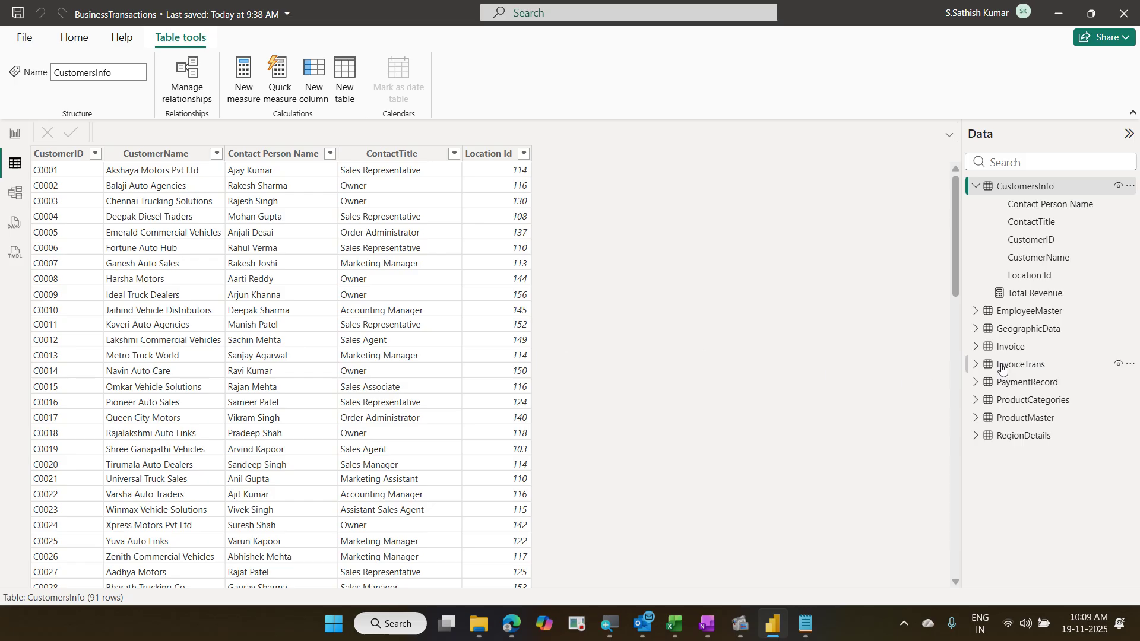
left_click(1031, 311)
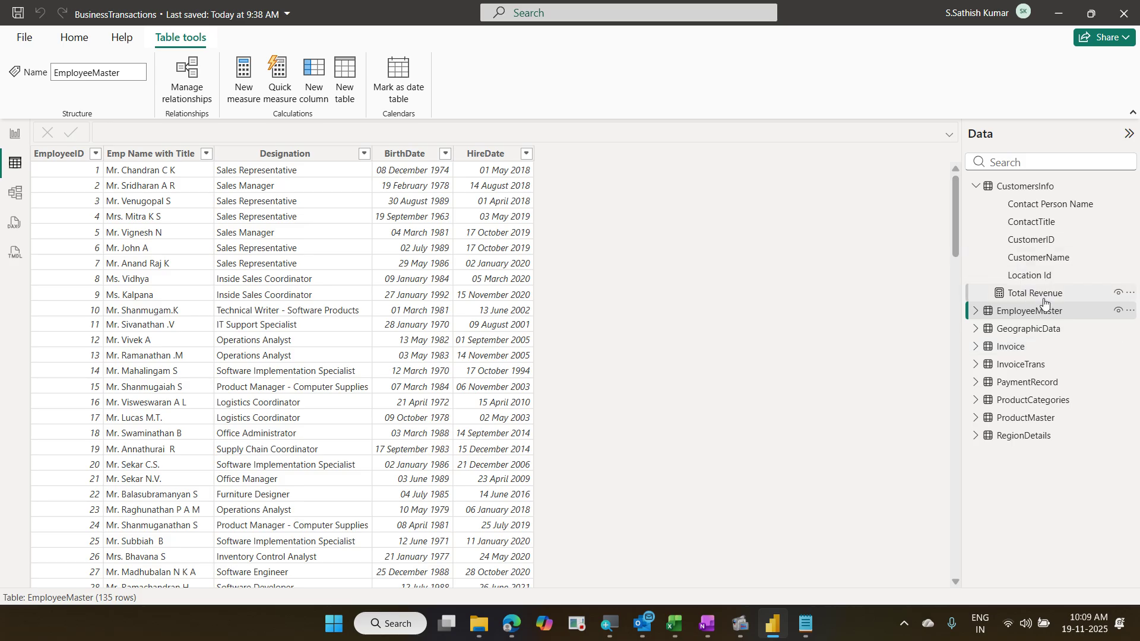
left_click(1031, 191)
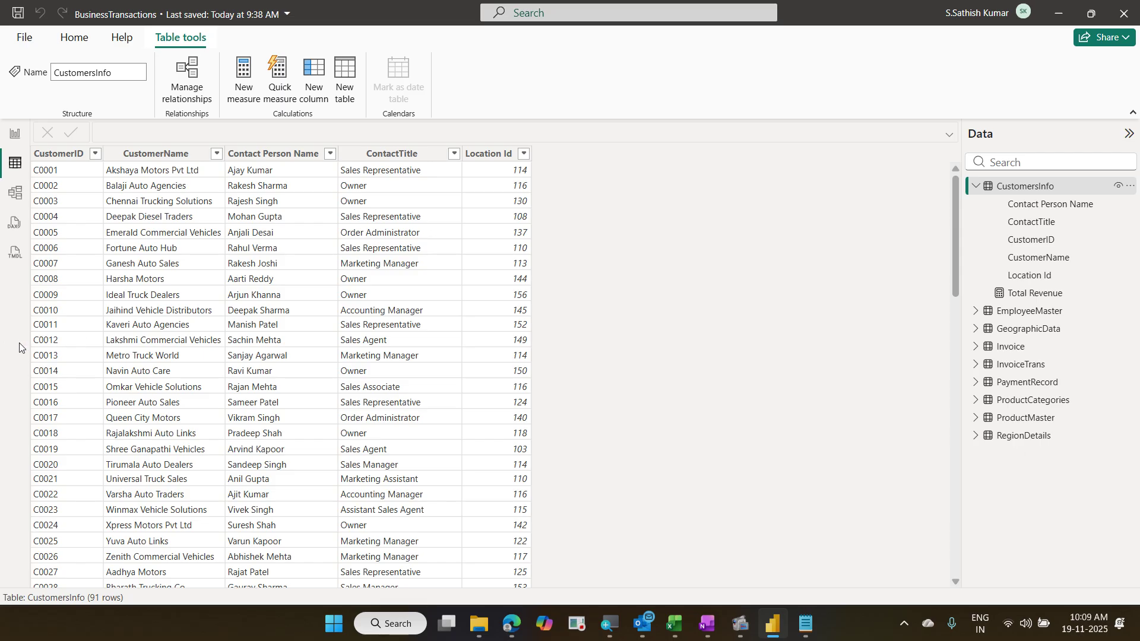
left_click(16, 136)
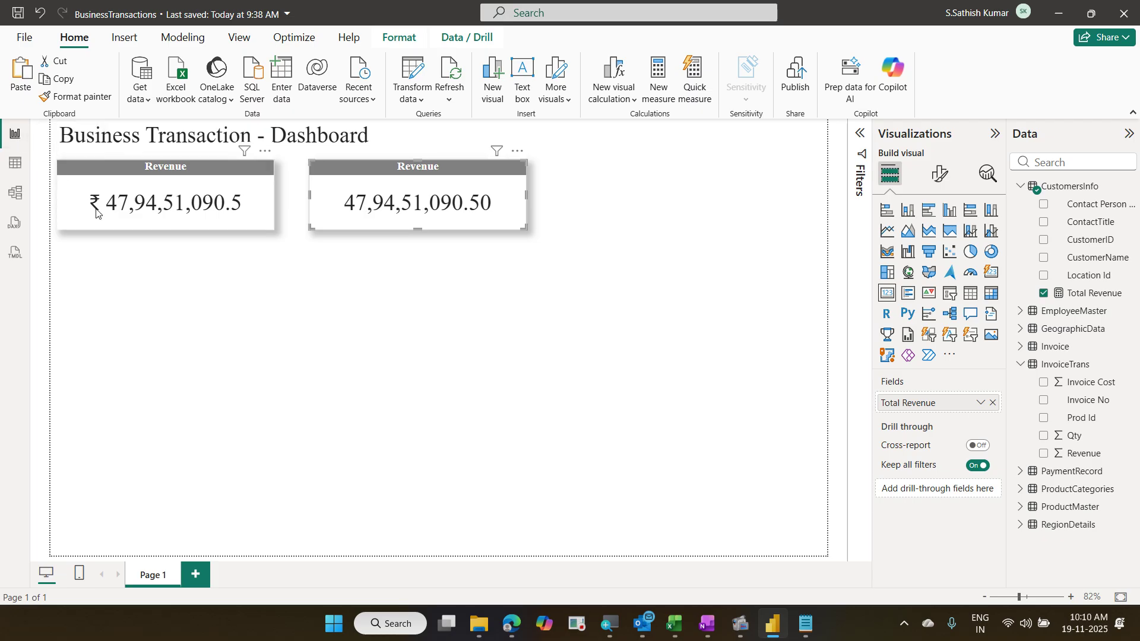
Step: Delete the original card based on Sum of Revenue and move the Total Revenue measure card into its place beneath the dashboard title
left_click(161, 224)
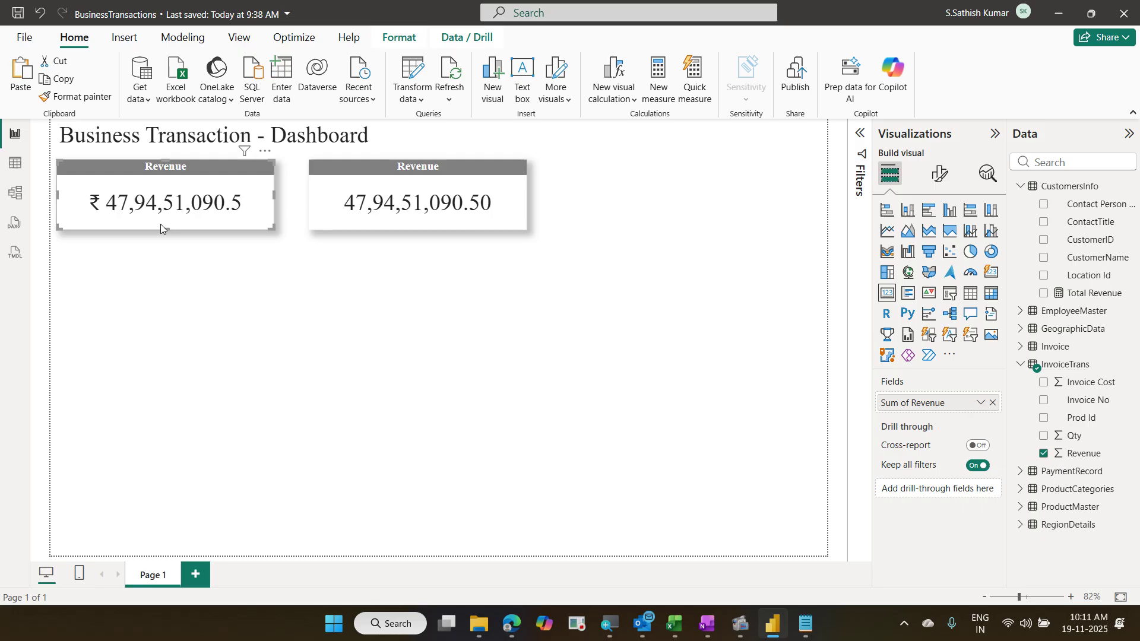
key("Delete")
left_click_drag(355, 223, 120, 222)
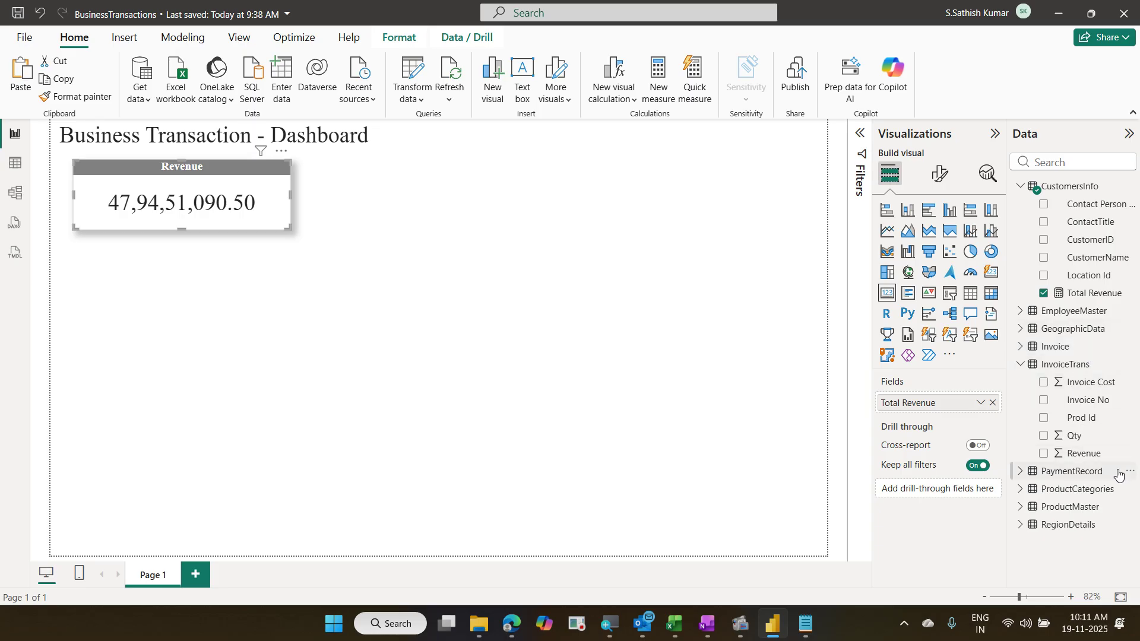
key("ctrl+2")
left_click_drag(1030, 442, 1112, 464)
left_click_drag(1043, 471, 1116, 425)
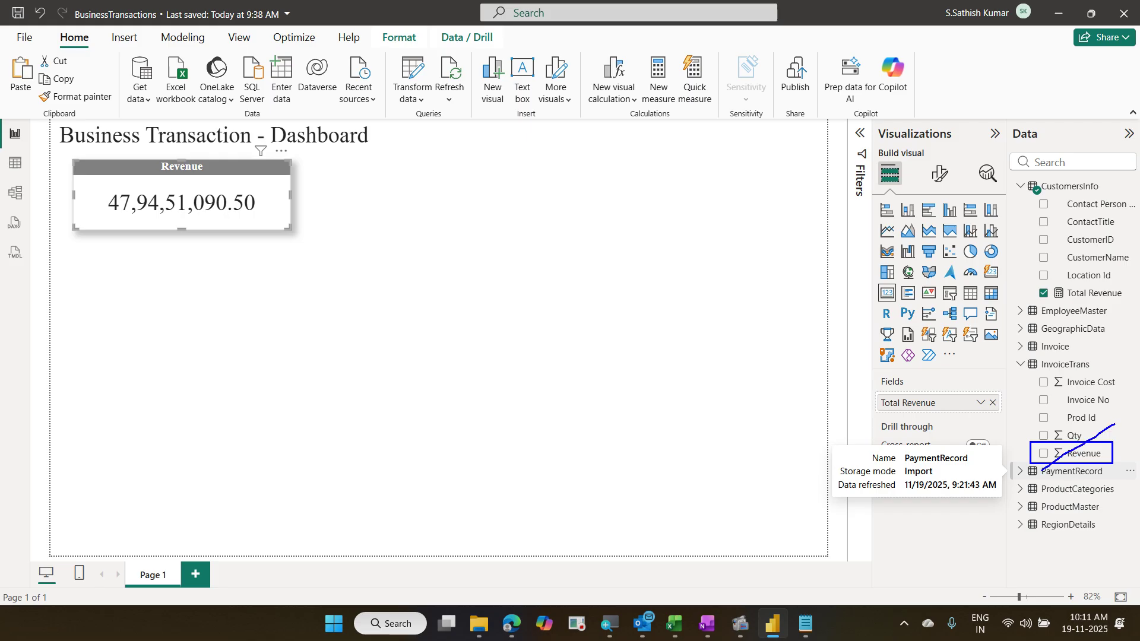
left_click_drag(1023, 419, 1110, 464)
mouse_move(1062, 466)
left_mouse_down()
mouse_move(1114, 469)
mouse_move(1043, 437)
mouse_move(1055, 469)
mouse_move(1079, 470)
left_mouse_up()
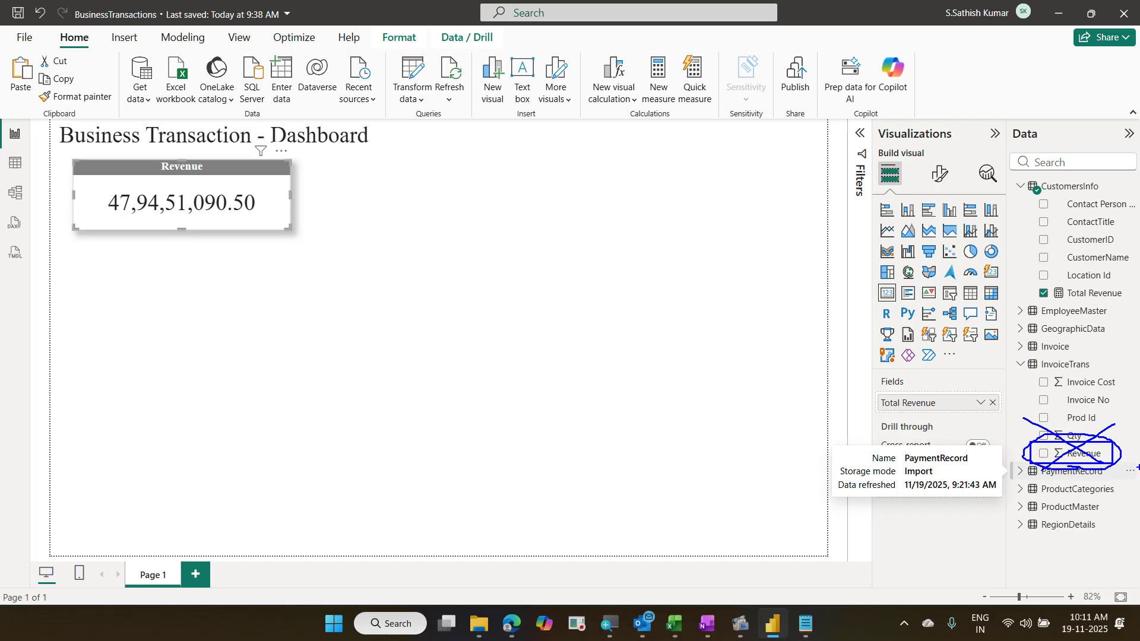
key("Escape")
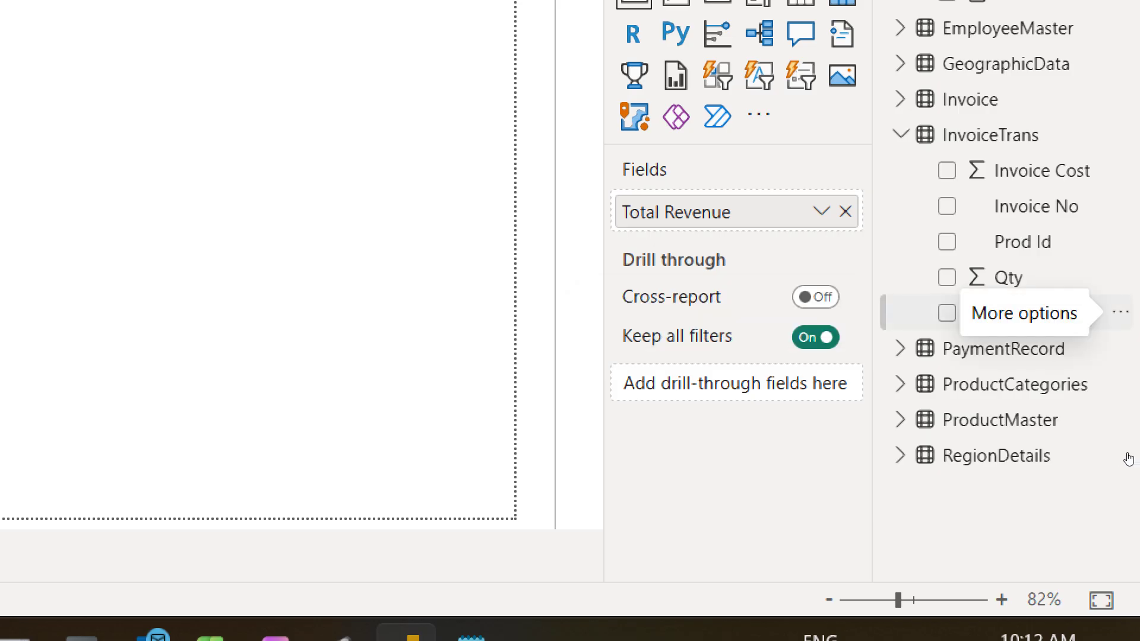
Step: Delete the Revenue column of the InvoiceTrans table from the model
left_click(1120, 312)
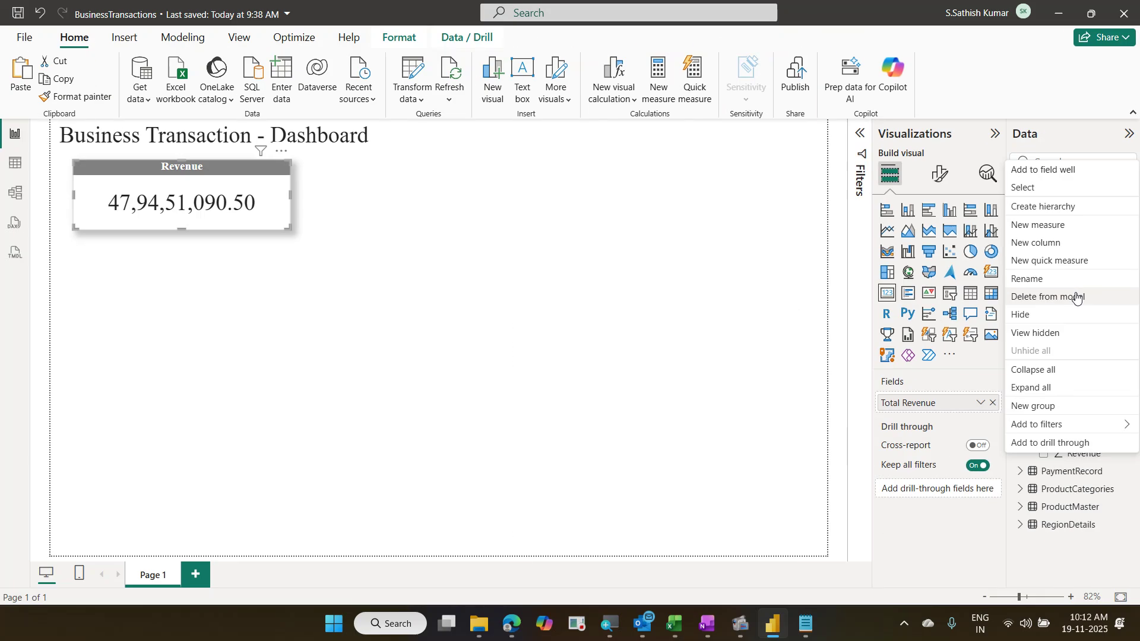
left_click(1076, 297)
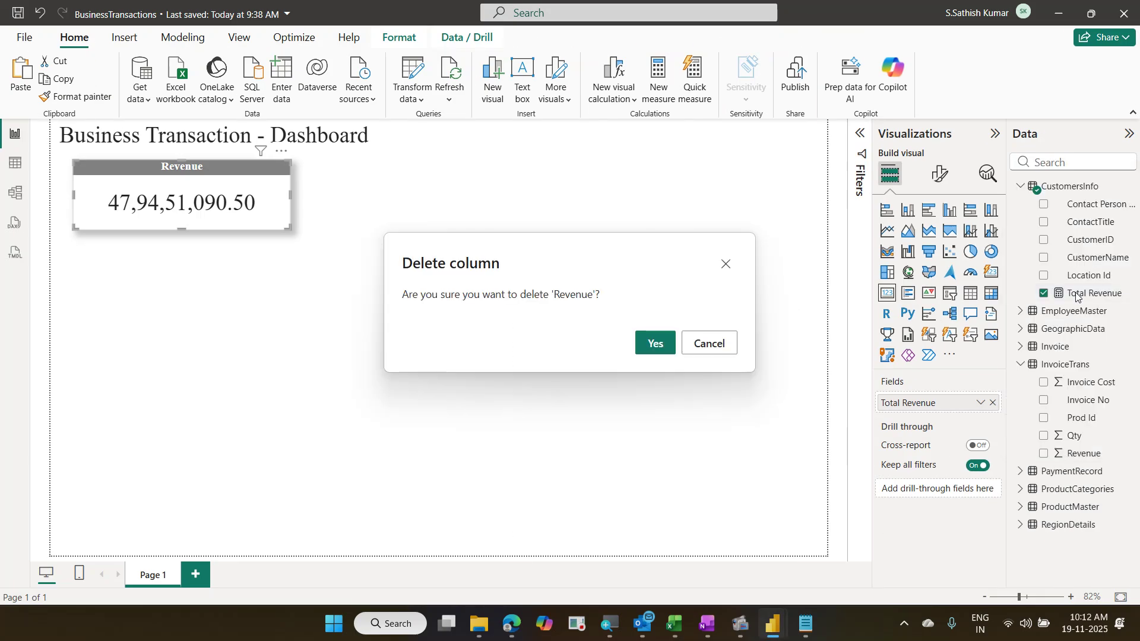
left_click(659, 344)
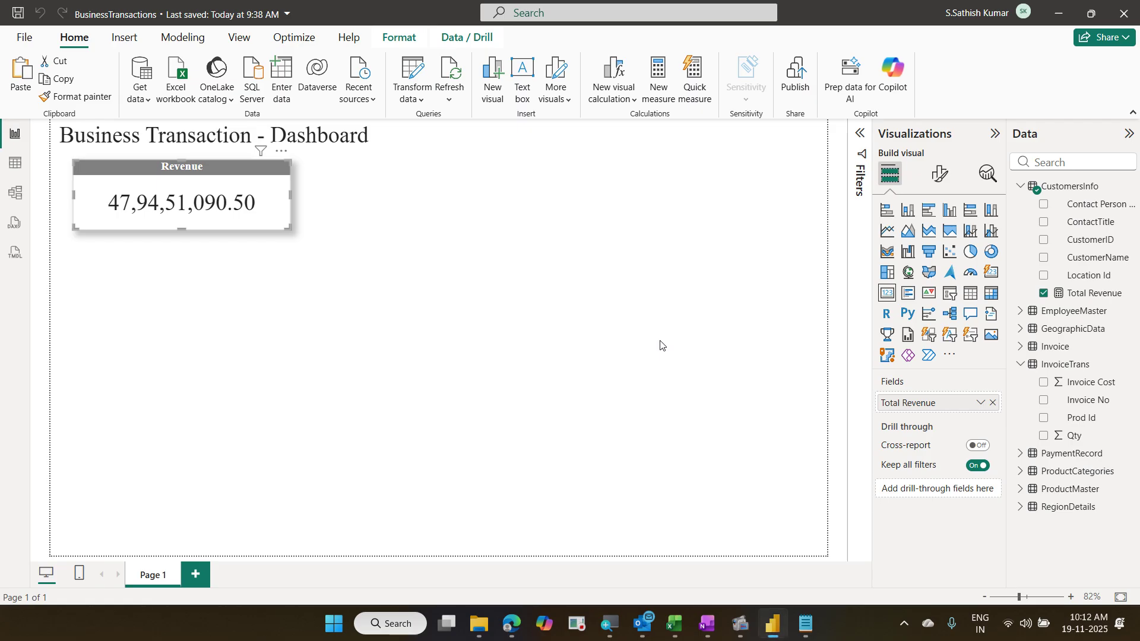
Step: Change the card's title text to "Total Revenue"
left_click(943, 178)
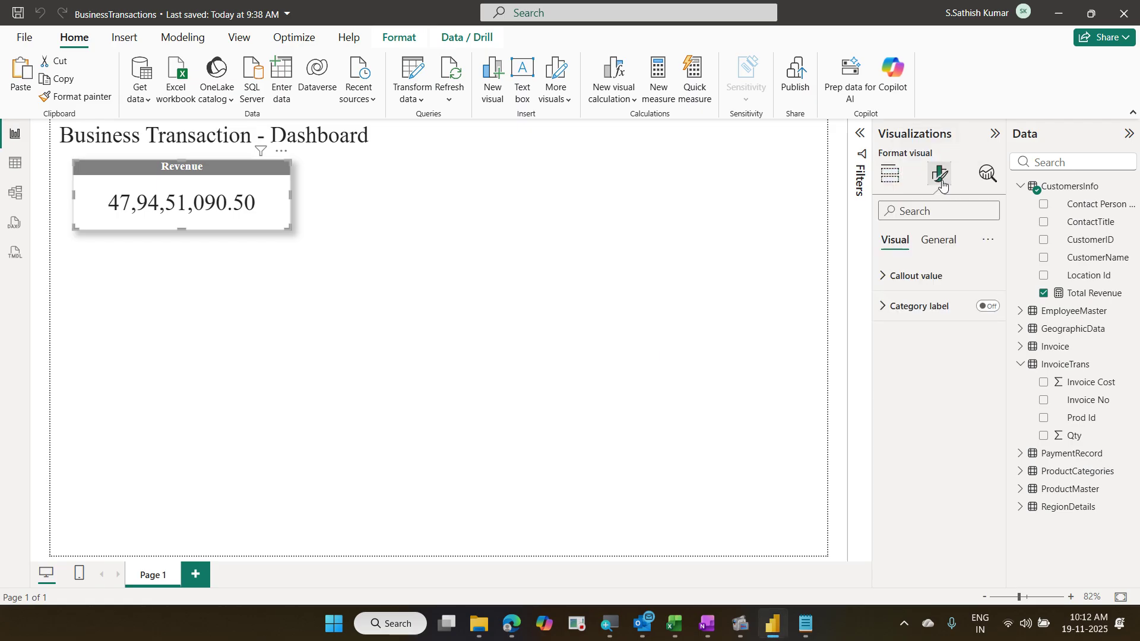
left_click(943, 240)
left_click(900, 305)
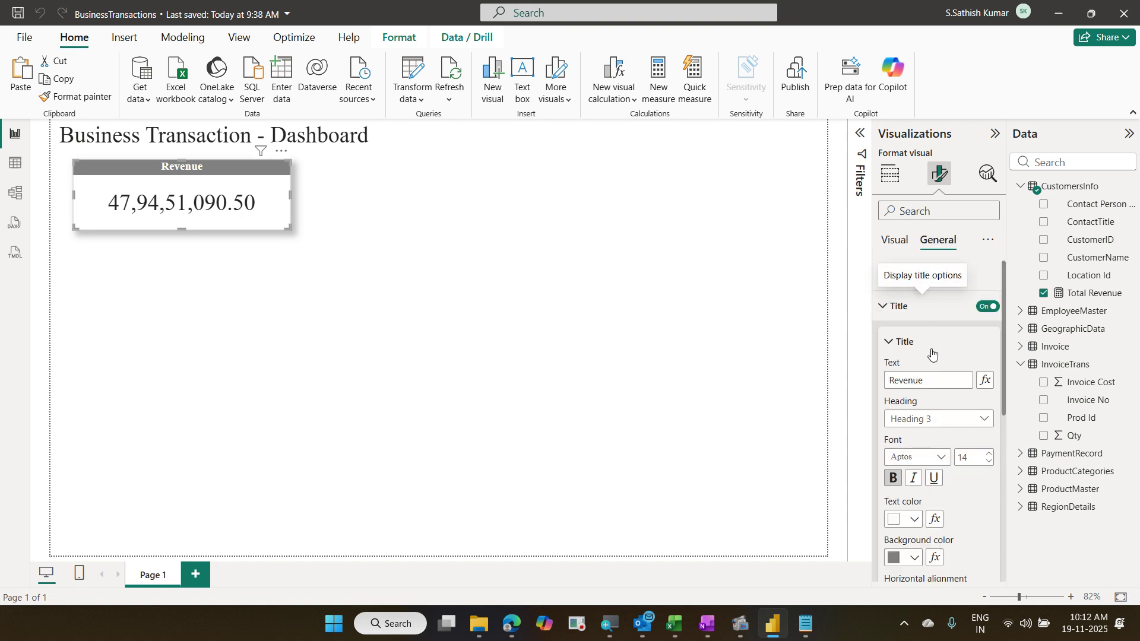
left_click(894, 380)
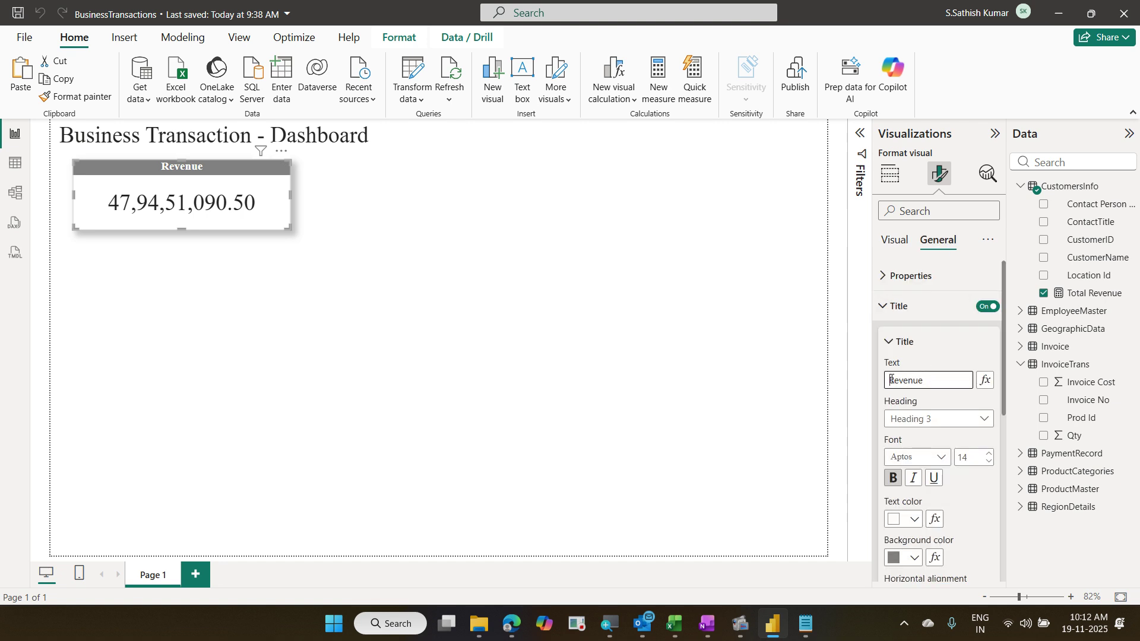
type("Total")
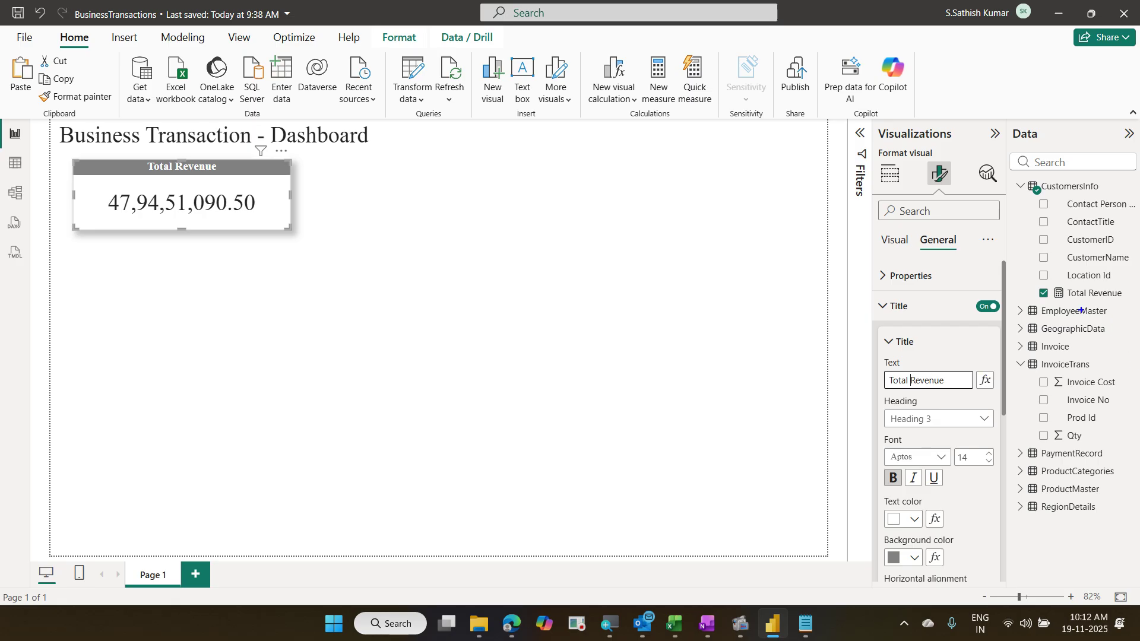
left_click_drag(1039, 282, 1129, 304)
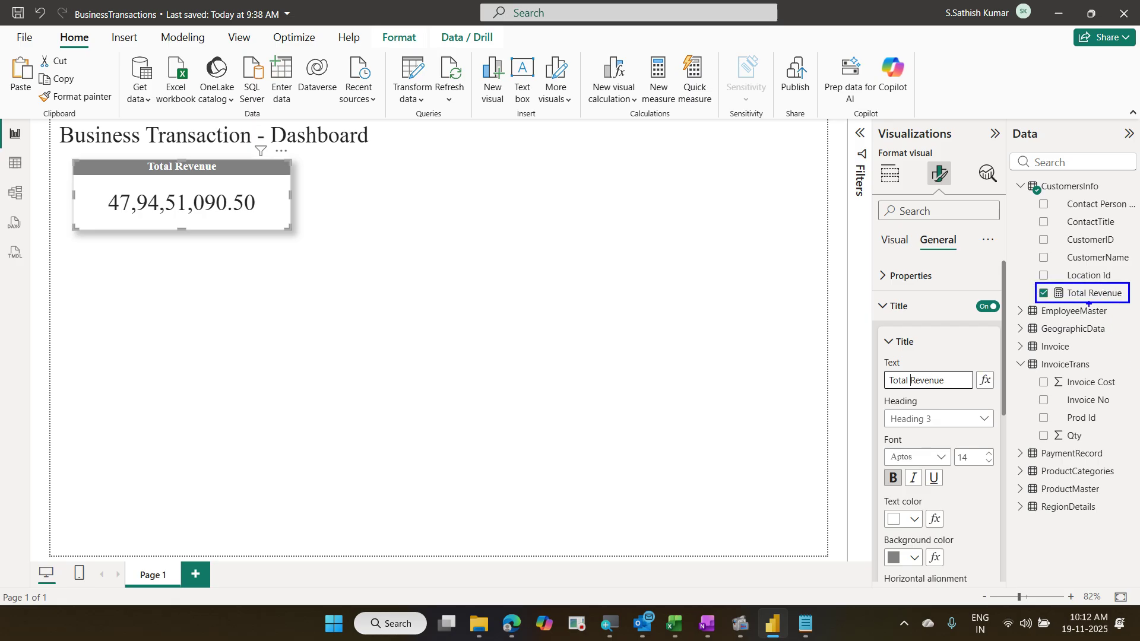
mouse_move(1034, 293)
left_mouse_down()
mouse_move(989, 343)
mouse_move(1029, 440)
mouse_move(1046, 442)
left_mouse_up()
mouse_move(1023, 518)
left_mouse_down()
mouse_move(1123, 536)
mouse_move(1110, 540)
left_mouse_up()
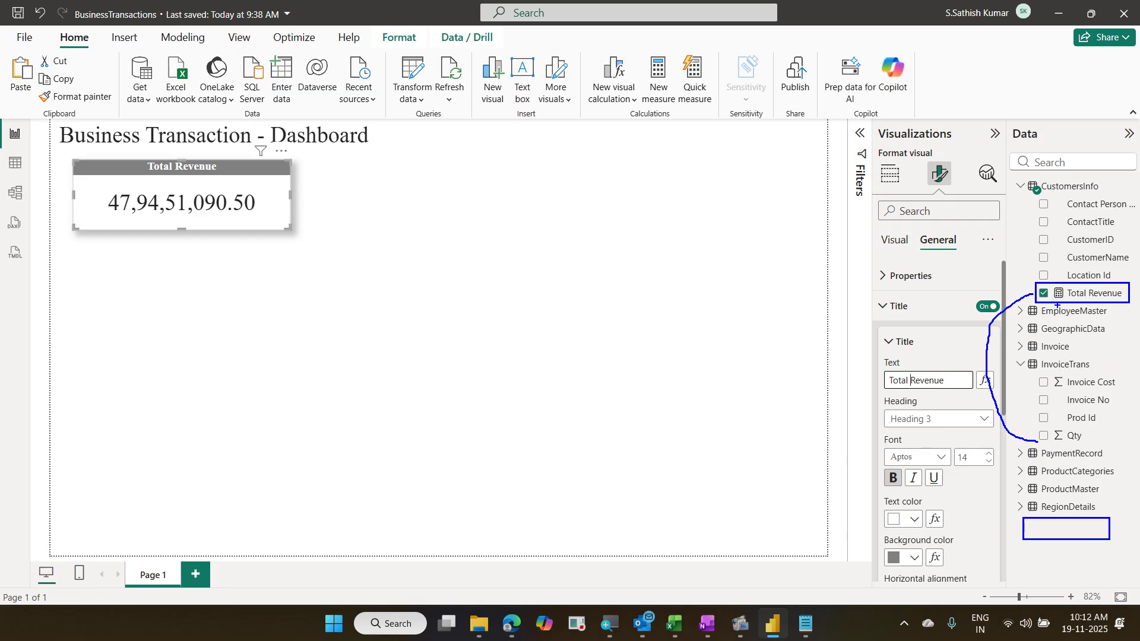
key("Escape")
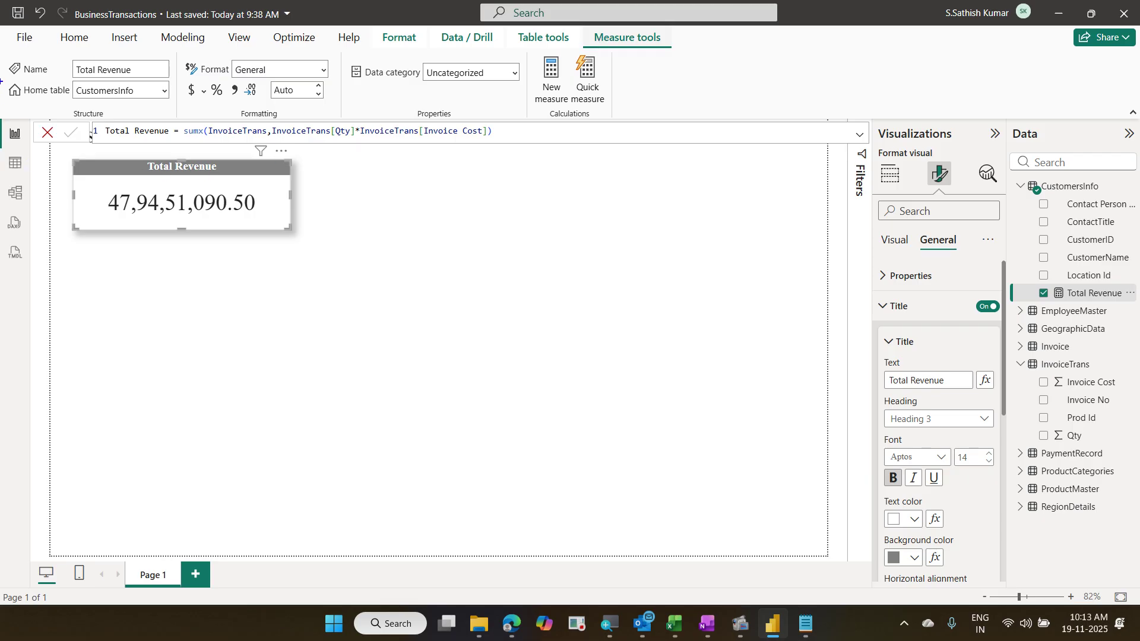
mouse_move(1, 81)
left_mouse_down()
mouse_move(46, 98)
mouse_move(167, 103)
left_mouse_up()
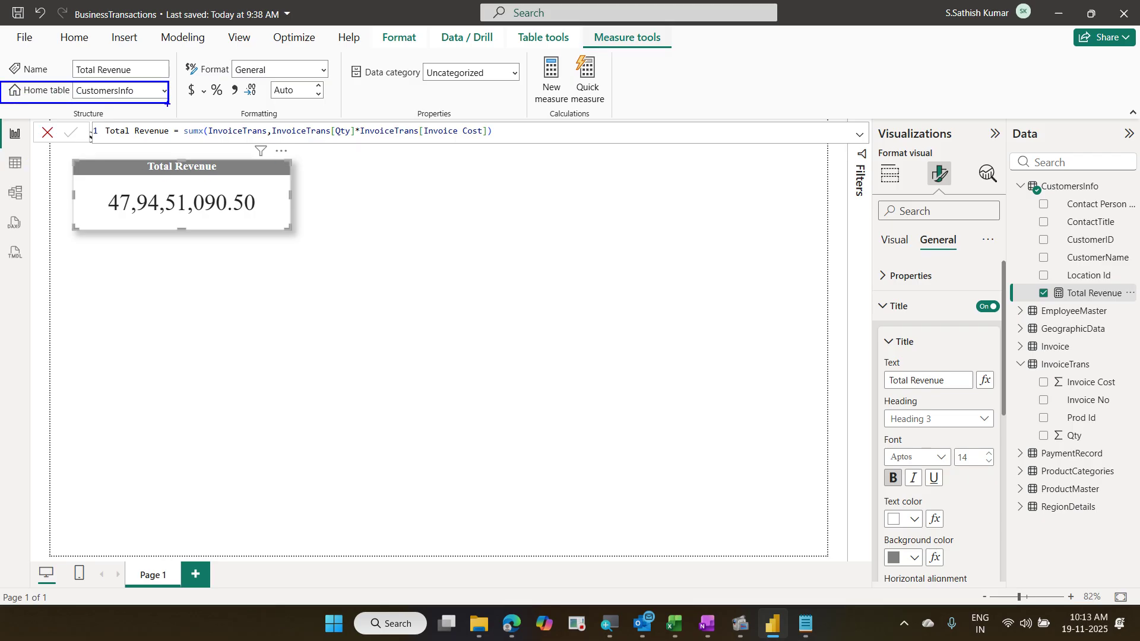
mouse_move(92, 108)
left_mouse_down()
mouse_move(123, 110)
mouse_move(139, 87)
mouse_move(77, 76)
mouse_move(64, 98)
mouse_move(100, 111)
left_mouse_up()
mouse_move(1041, 290)
left_mouse_down()
mouse_move(1009, 306)
mouse_move(1002, 406)
mouse_move(1023, 435)
left_mouse_up()
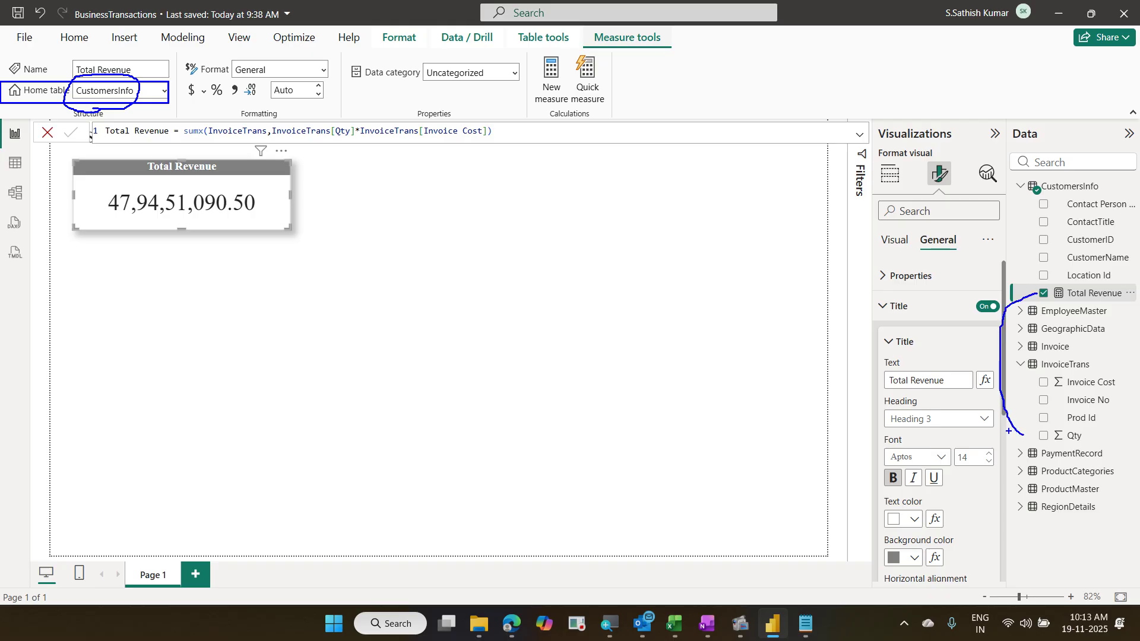
key("Escape")
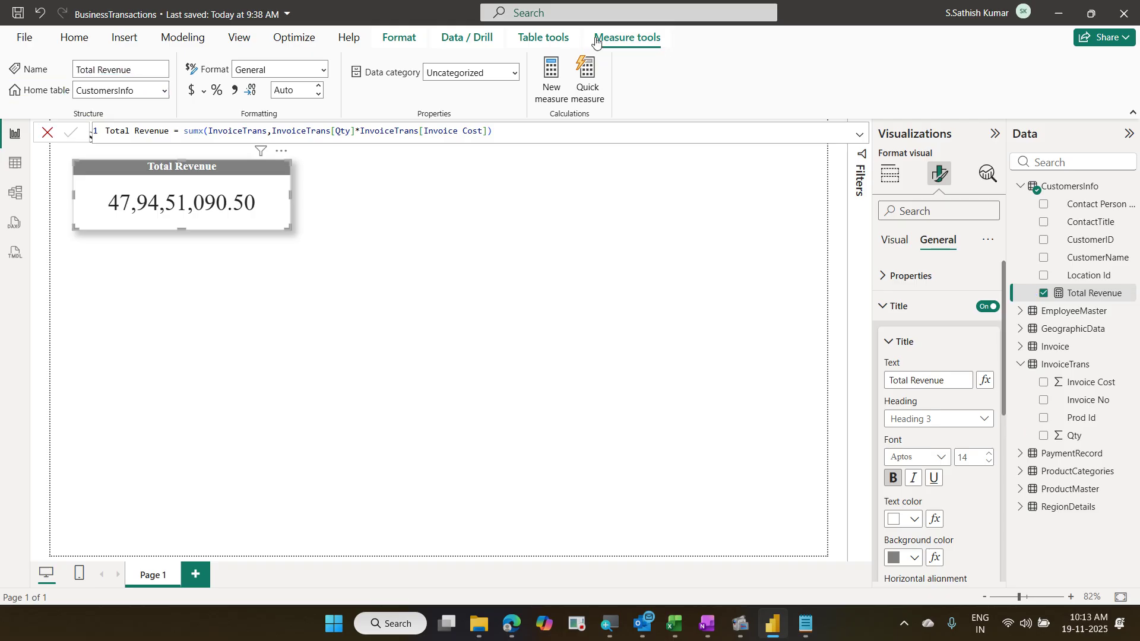
Step: Set the Total Revenue measure's home table to InvoiceTrans and deselect the card
left_click(164, 92)
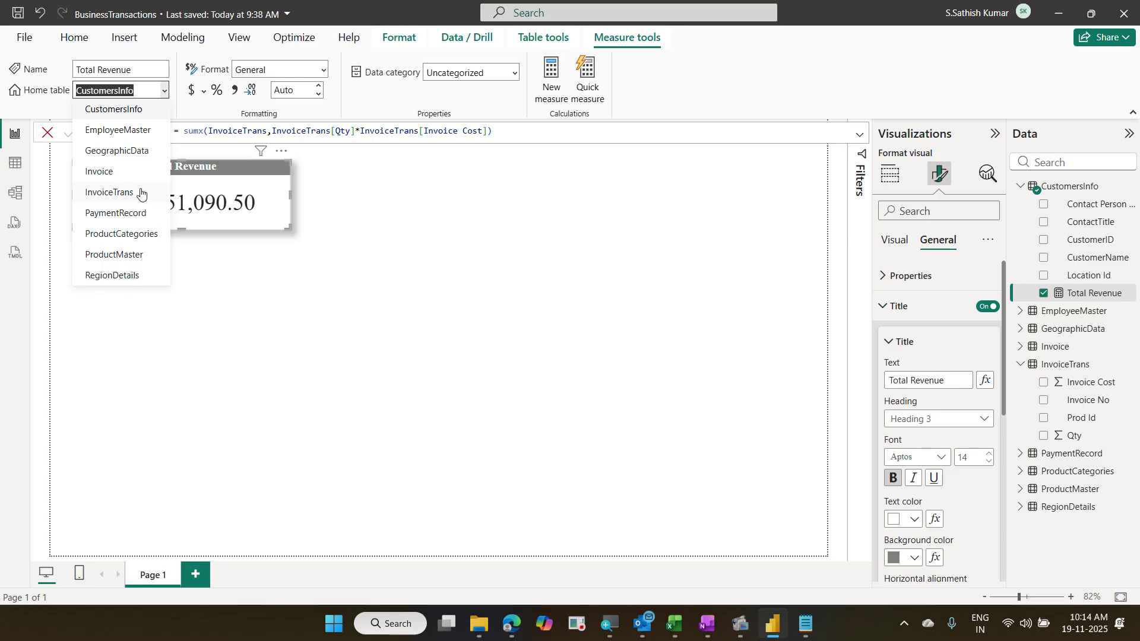
key("Escape")
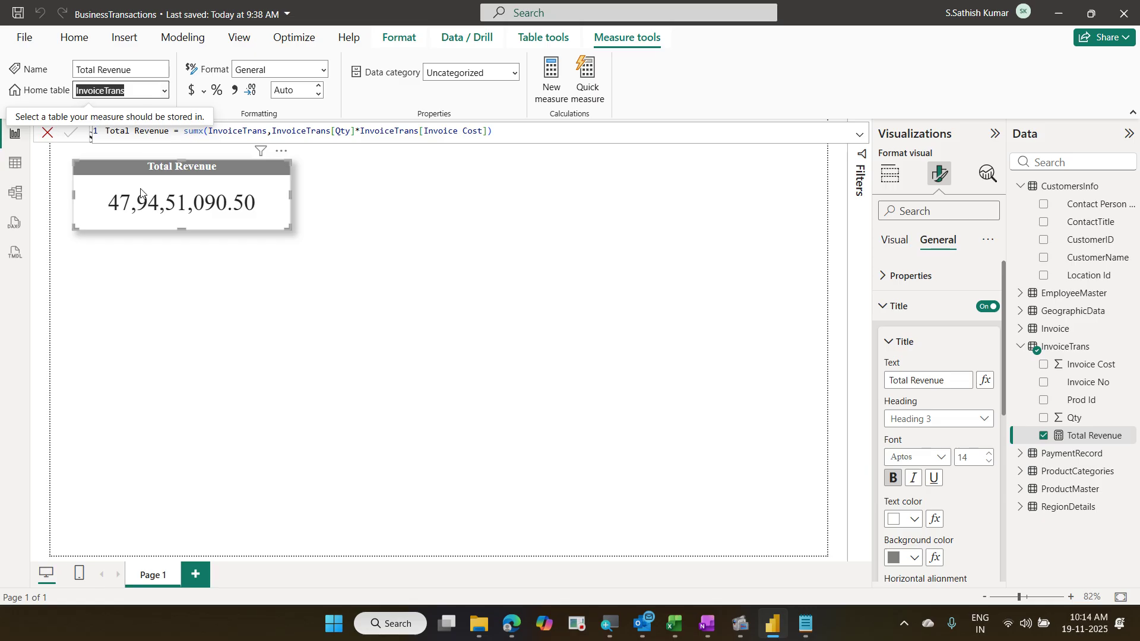
left_click(188, 269)
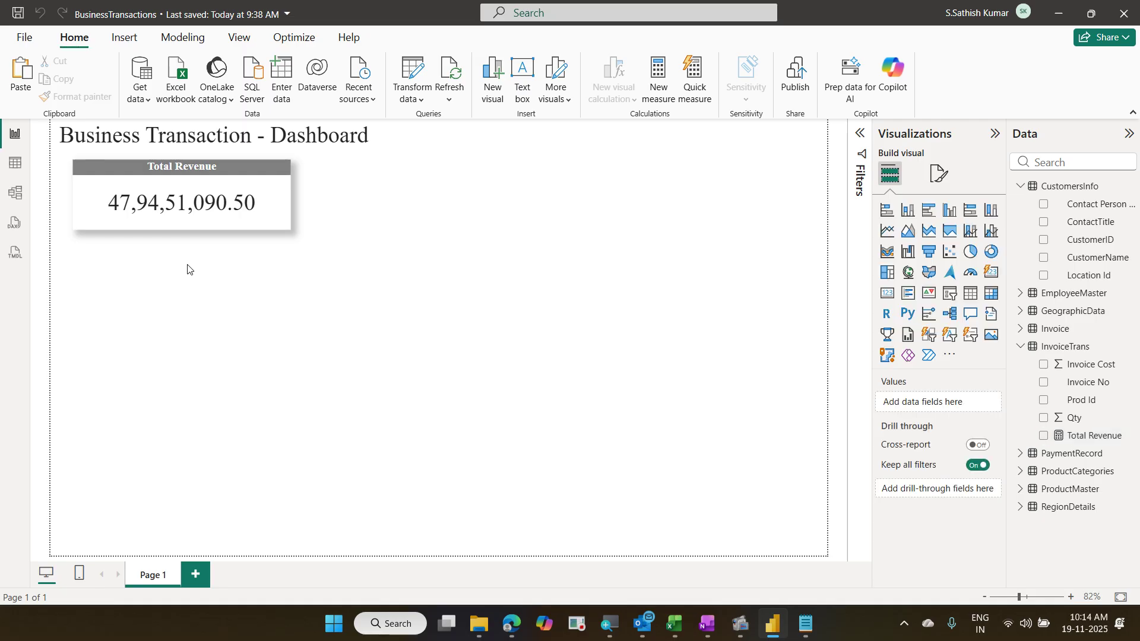
Step: Narrow the Total Revenue card from its right edge so it fits closely around the value
left_click(223, 224)
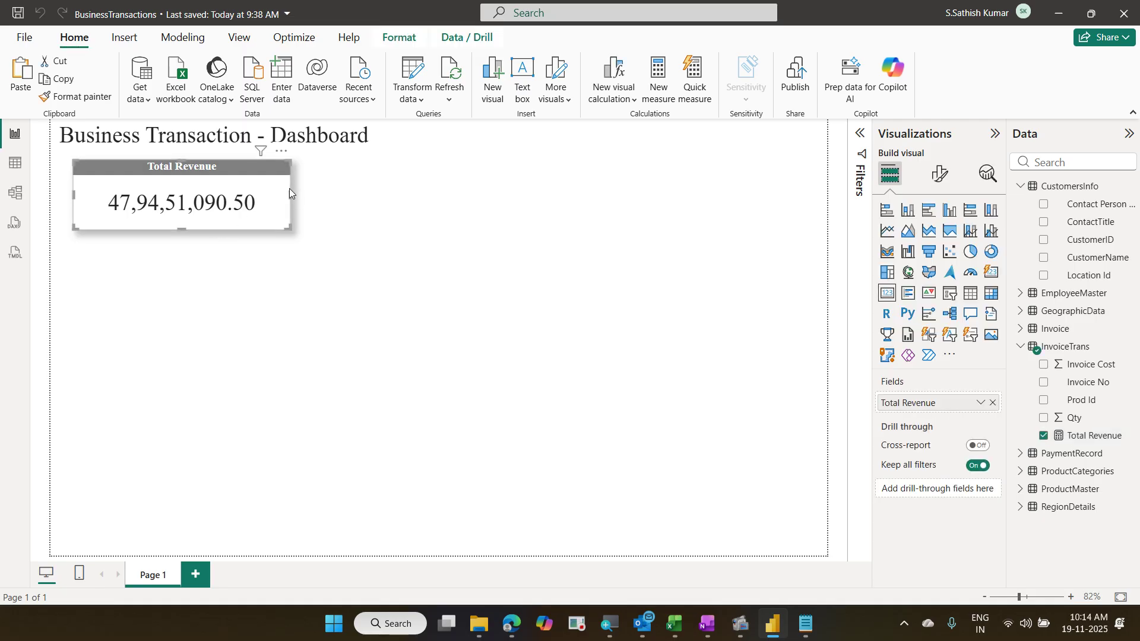
left_click_drag(289, 192, 239, 191)
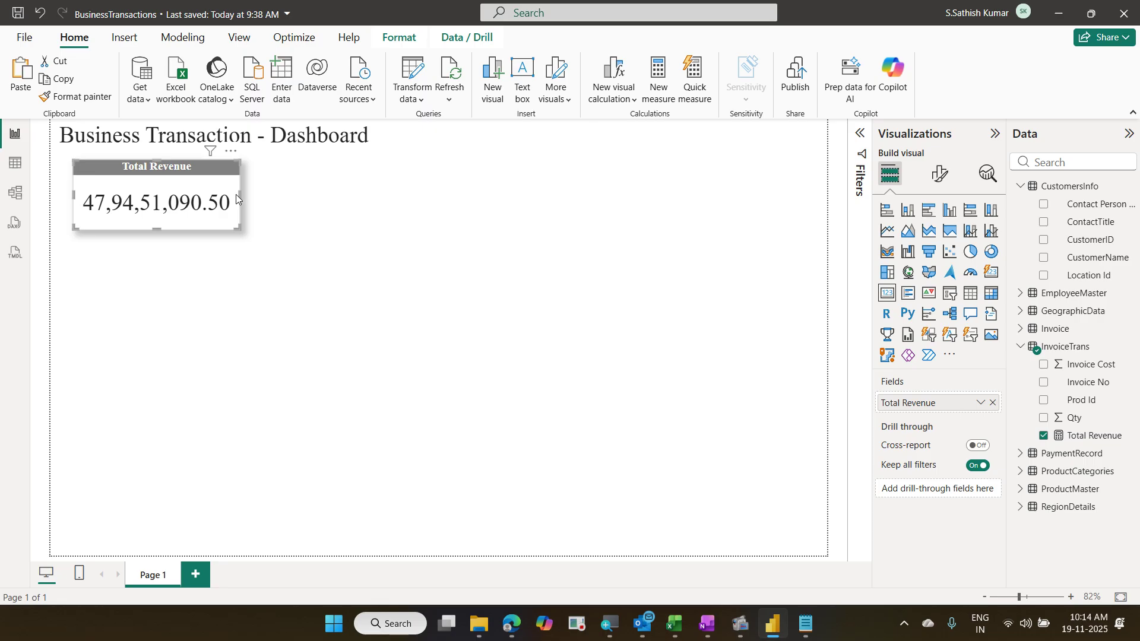
Step: Collapse the CustomersInfo fields and expand the fields of the ProductMaster table
left_click(1021, 189)
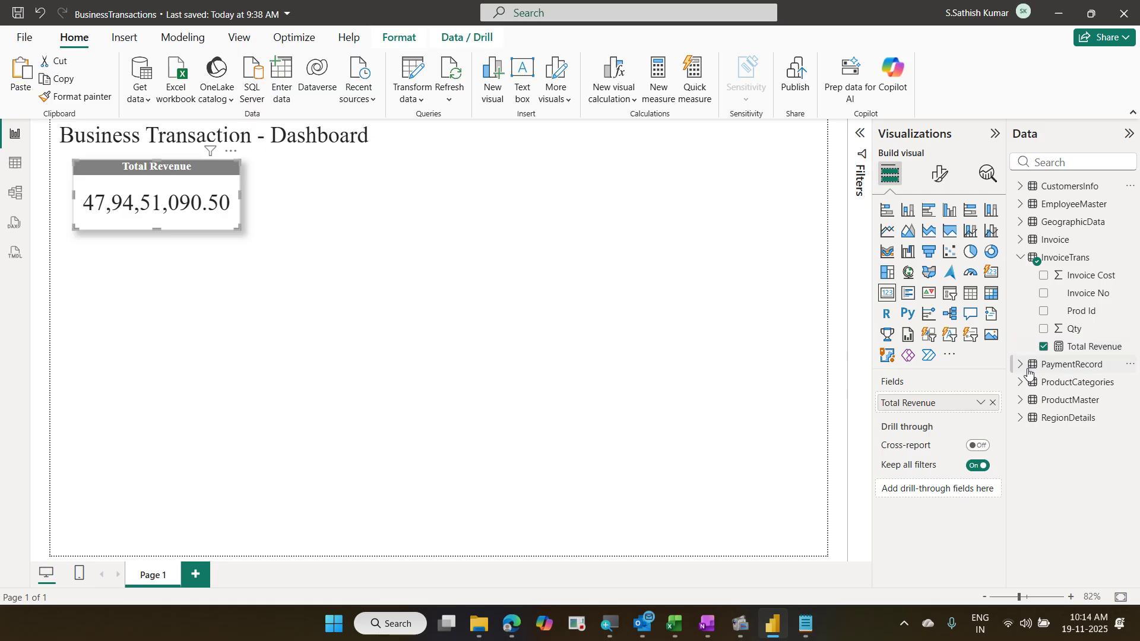
left_click(1021, 401)
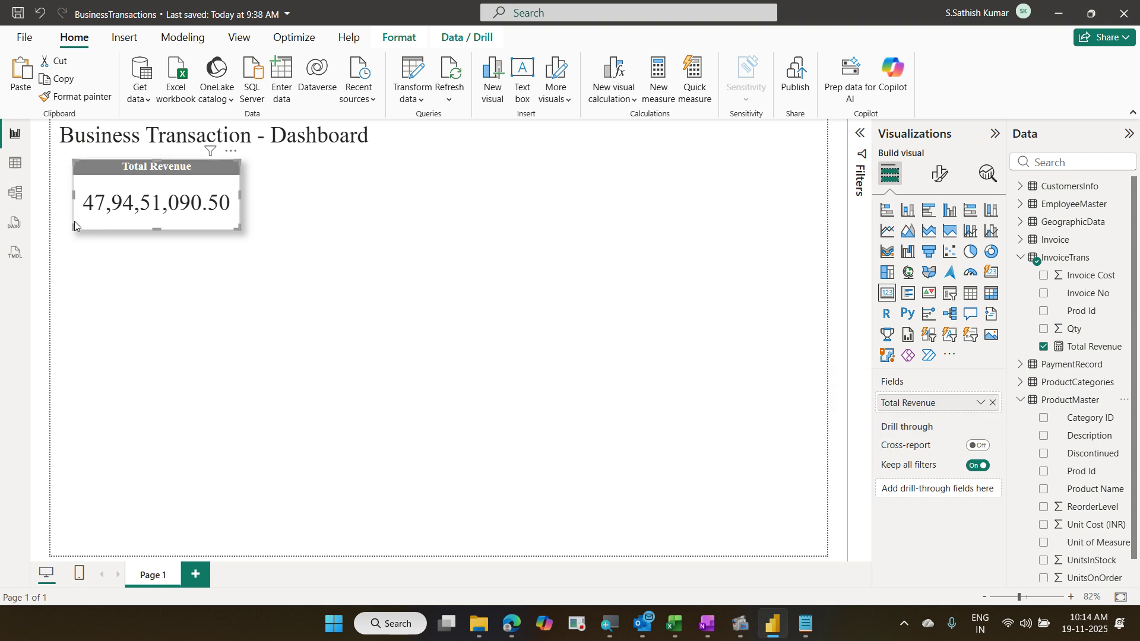
Step: Compare the InvoiceTrans and ProductMaster records in table view and expand the ProductMaster fields
left_click(16, 164)
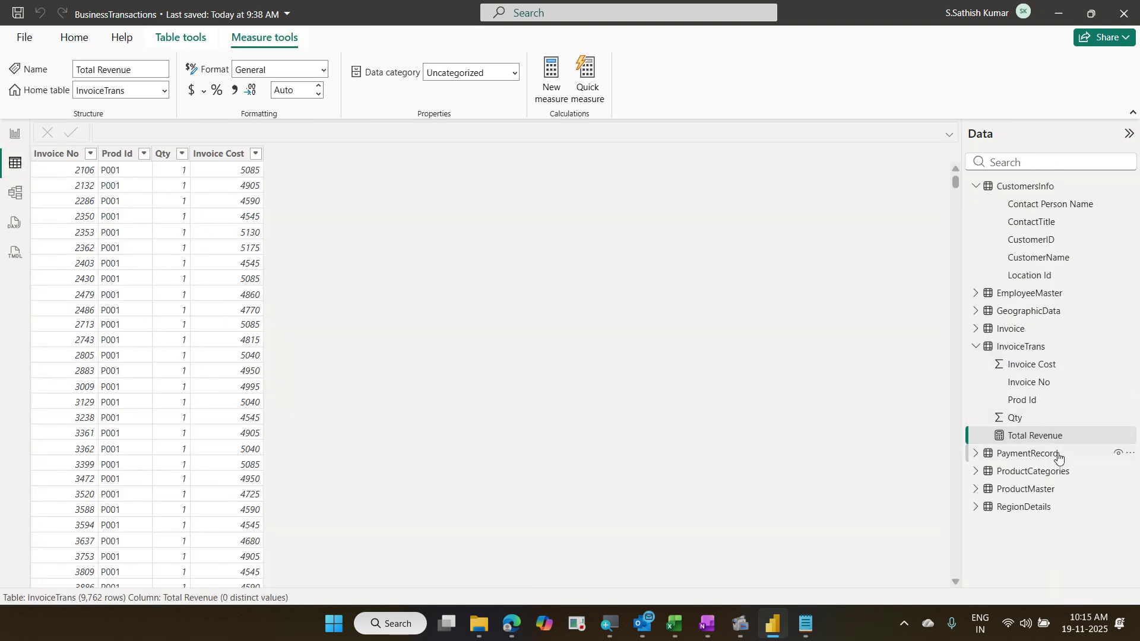
left_click(1053, 489)
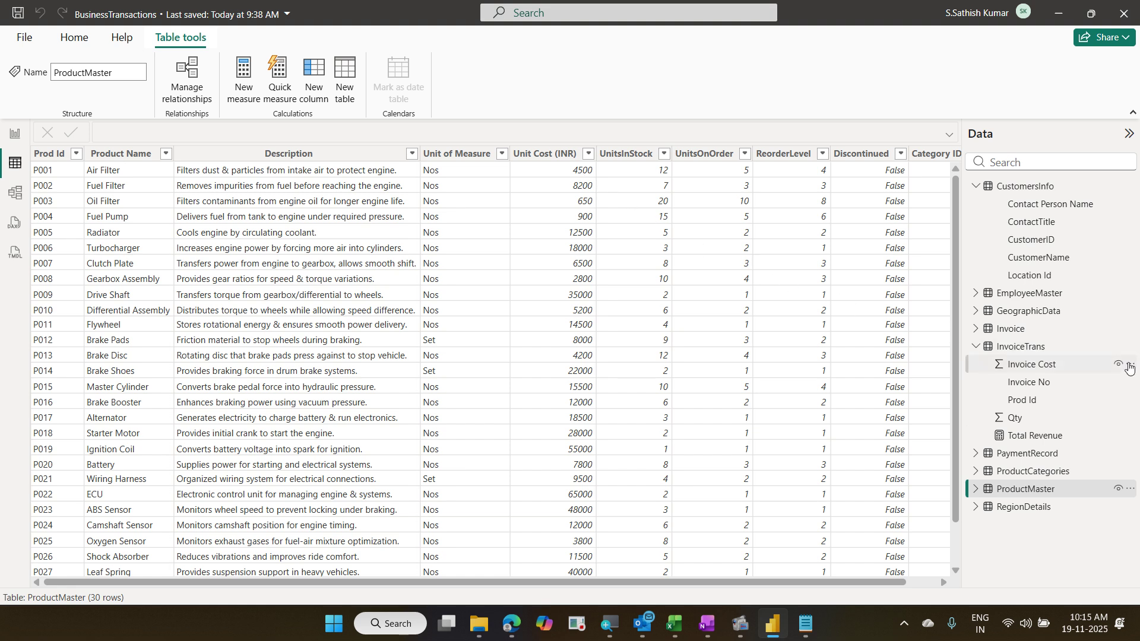
left_click(1034, 348)
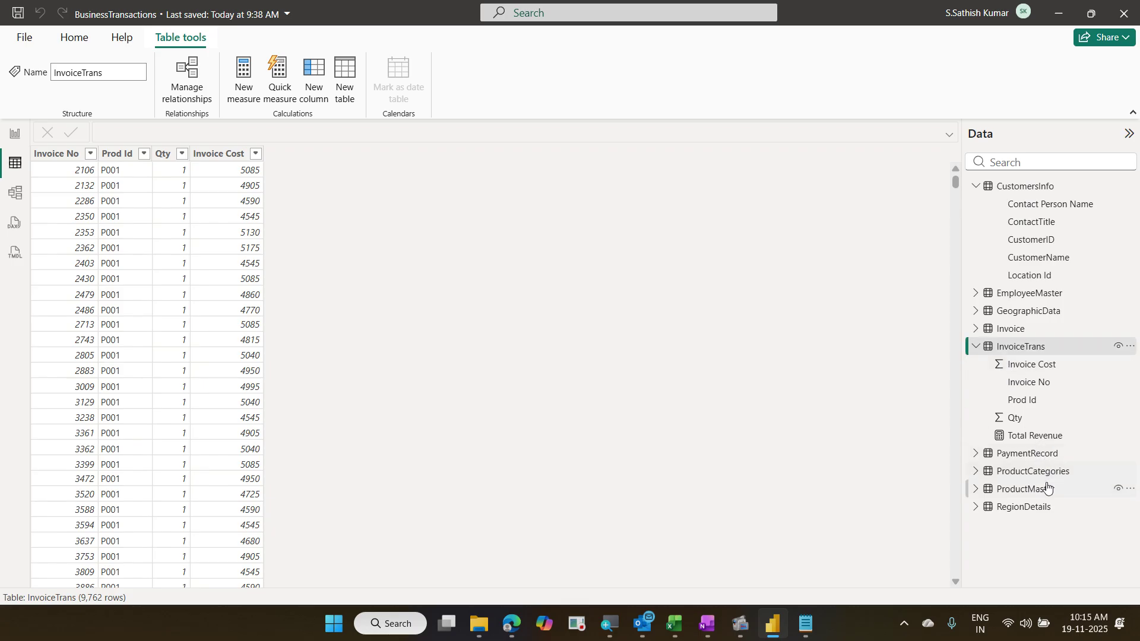
left_click(1026, 490)
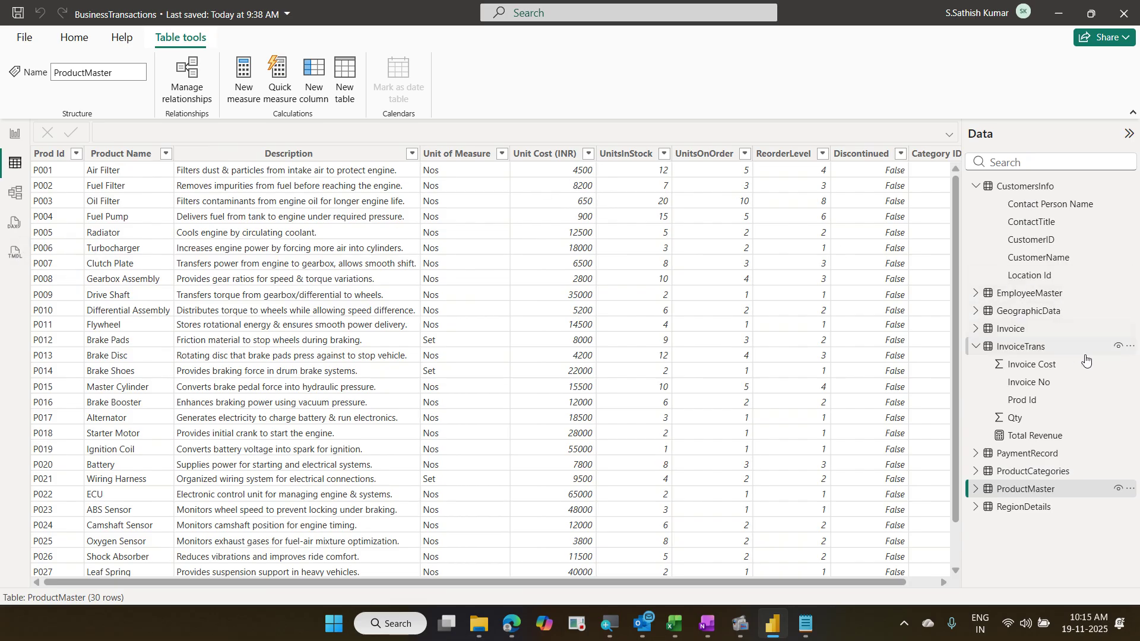
left_click(1034, 349)
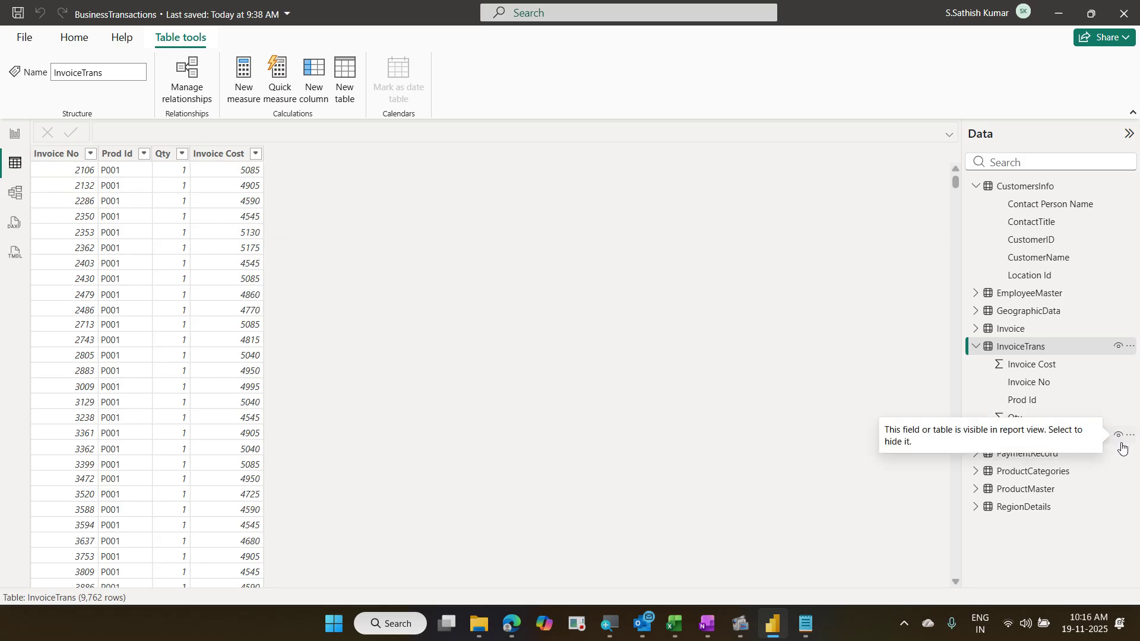
left_click(978, 493)
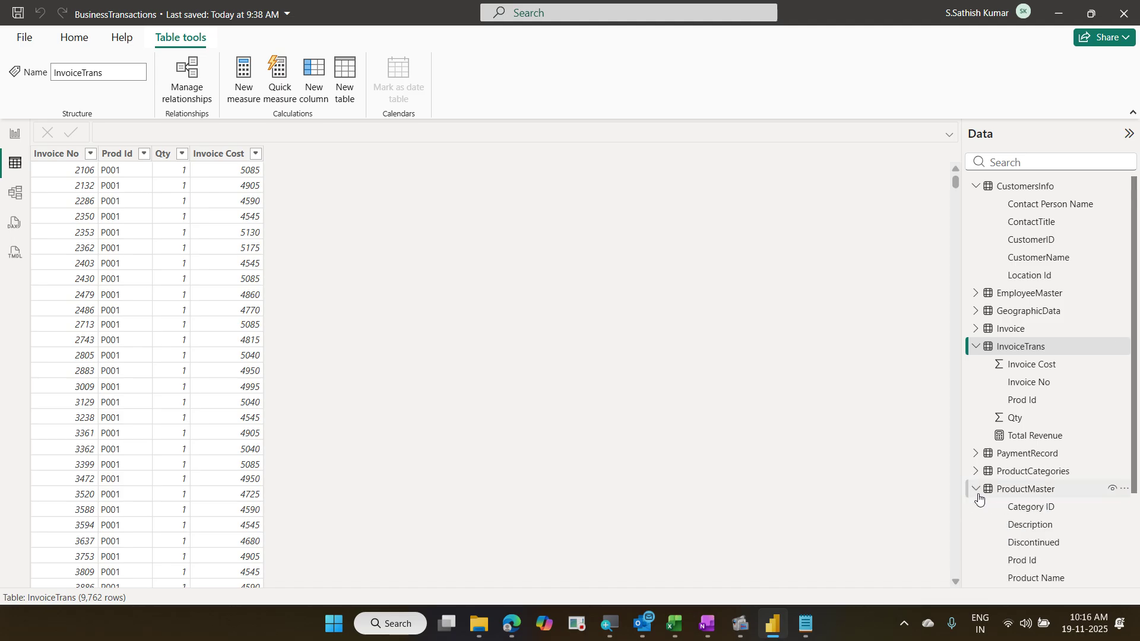
scroll(1105, 460, "down", 3)
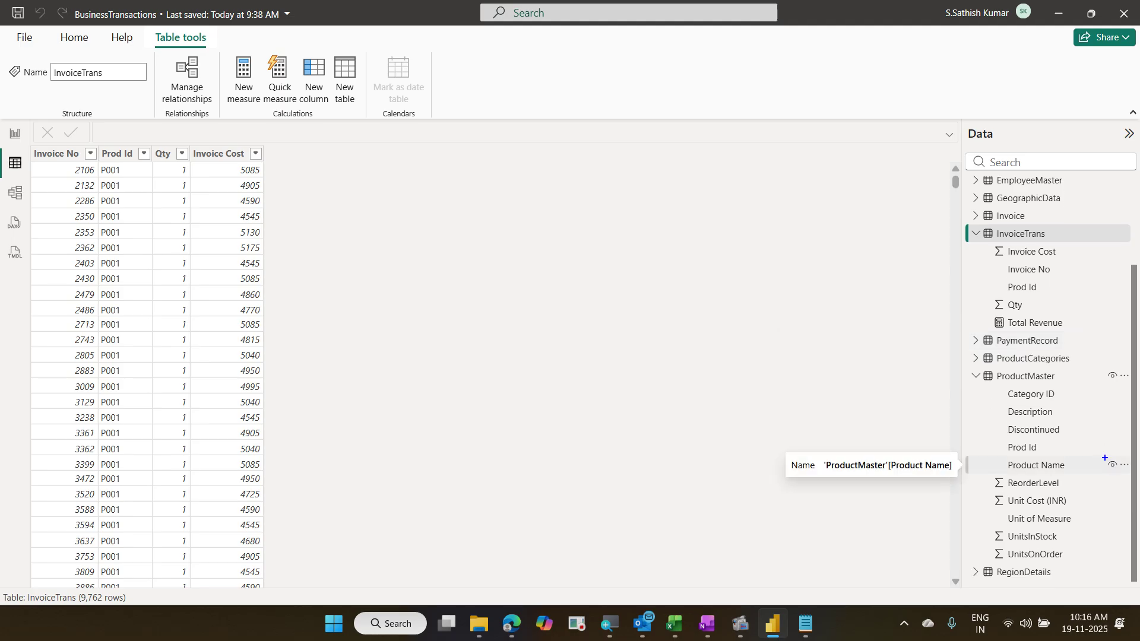
left_click_drag(990, 295, 1046, 316)
left_click_drag(986, 494, 1081, 515)
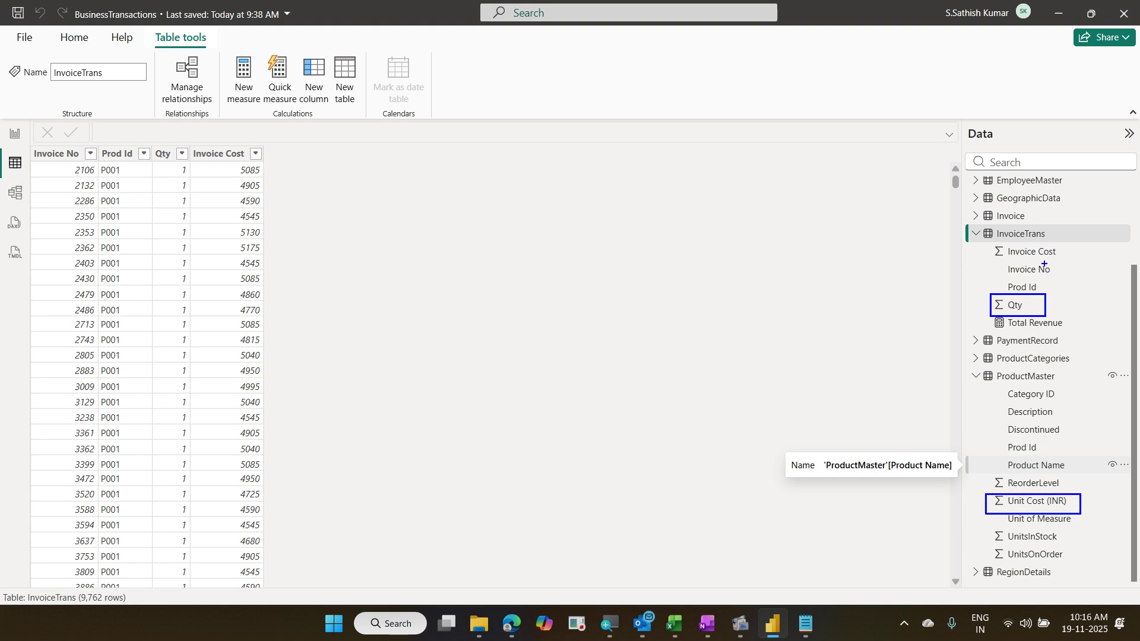
left_click_drag(964, 222, 1055, 245)
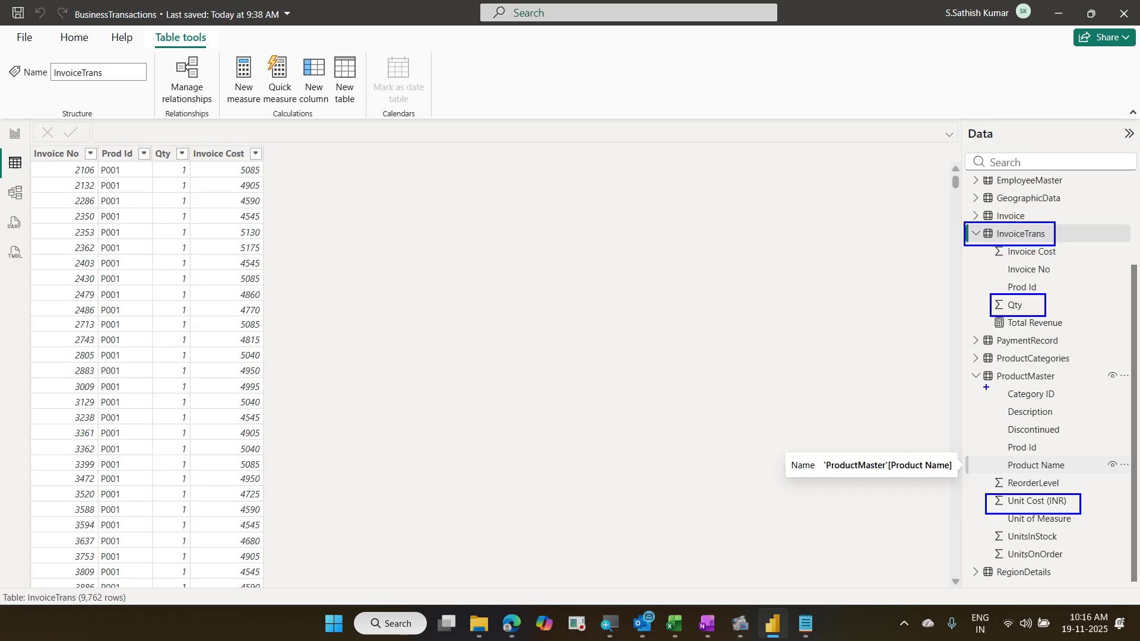
mouse_move(971, 369)
left_mouse_down()
mouse_move(991, 383)
mouse_move(1065, 383)
left_mouse_up()
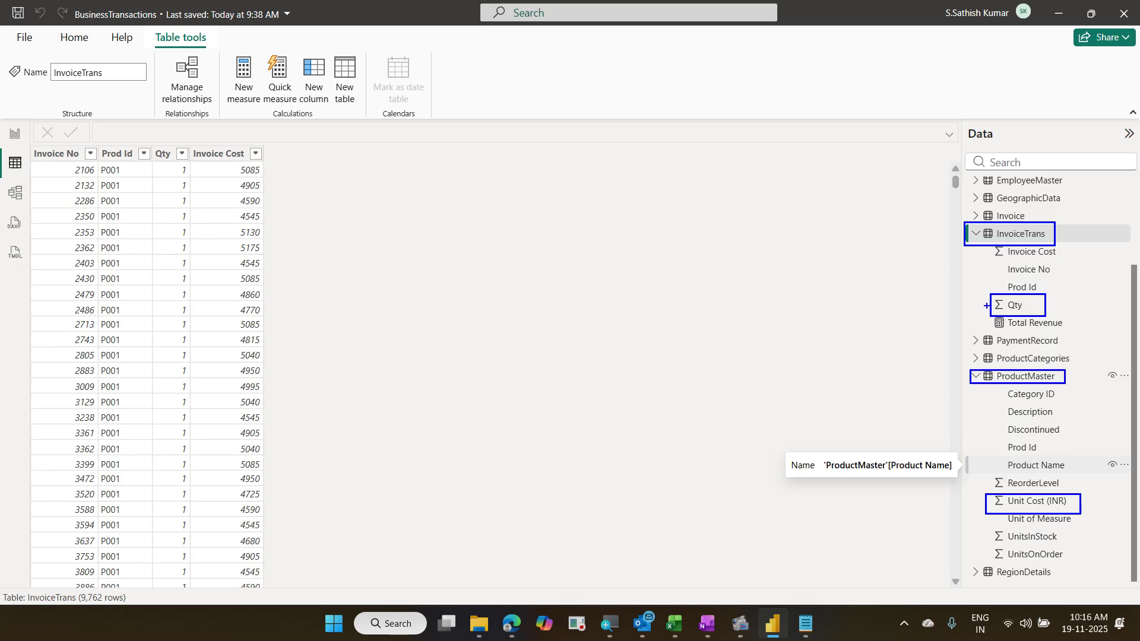
mouse_move(987, 305)
left_mouse_down()
mouse_move(925, 348)
mouse_move(922, 453)
mouse_move(953, 499)
mouse_move(987, 505)
left_mouse_up()
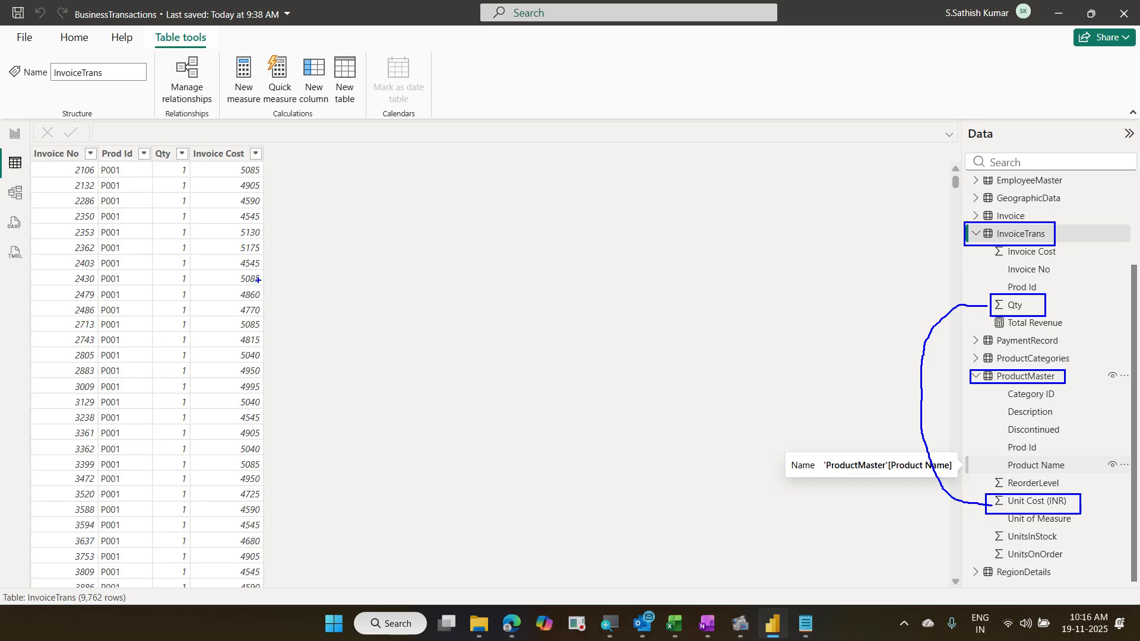
mouse_move(227, 164)
left_mouse_down()
mouse_move(258, 180)
mouse_move(255, 201)
left_mouse_up()
key("Escape")
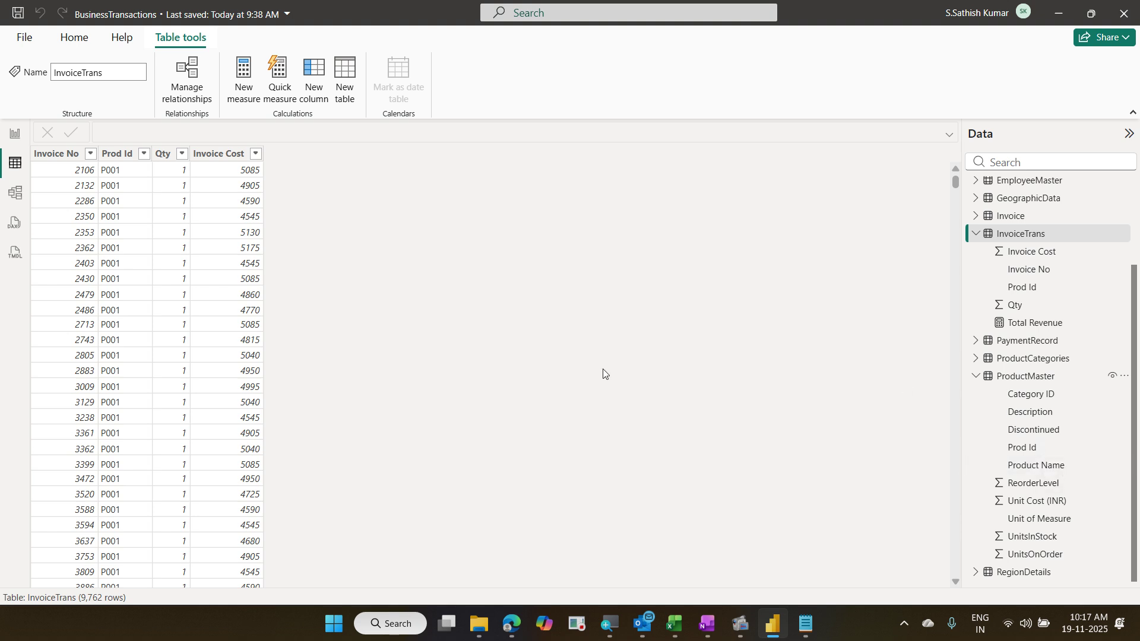
Step: Return to the report view, create a new measure and name it Target Revenue
left_click(16, 139)
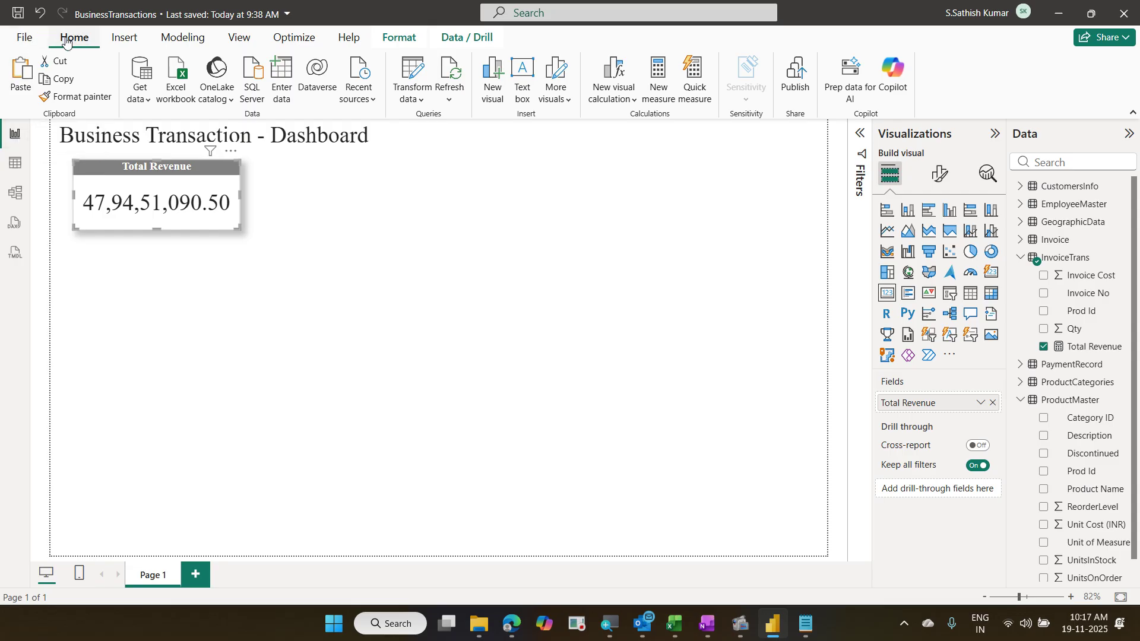
left_click(668, 106)
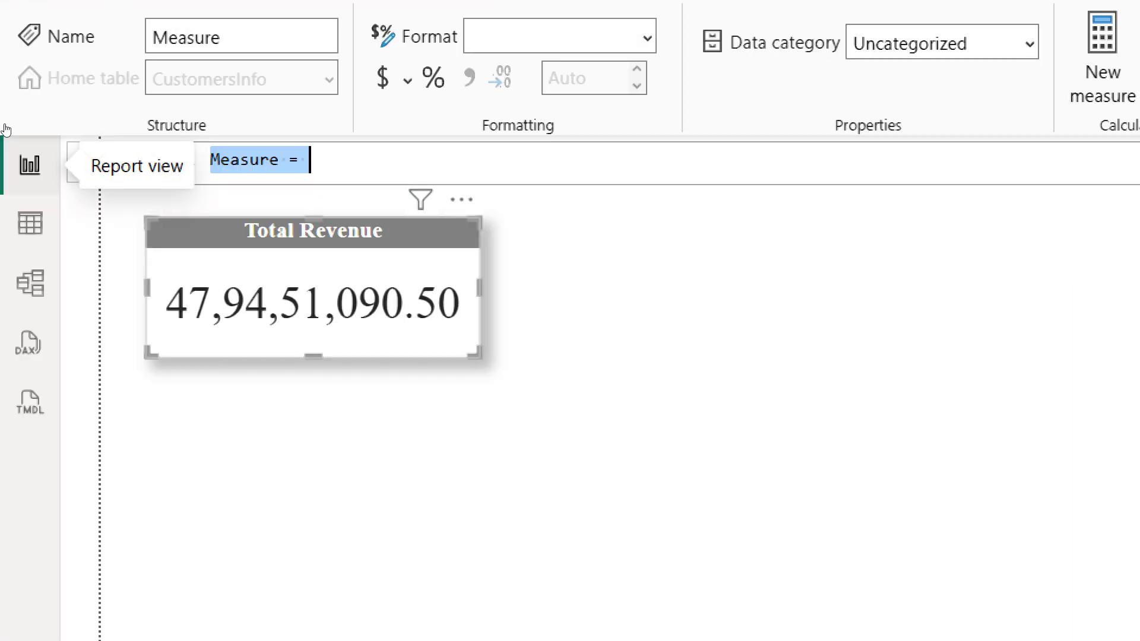
key("Home")
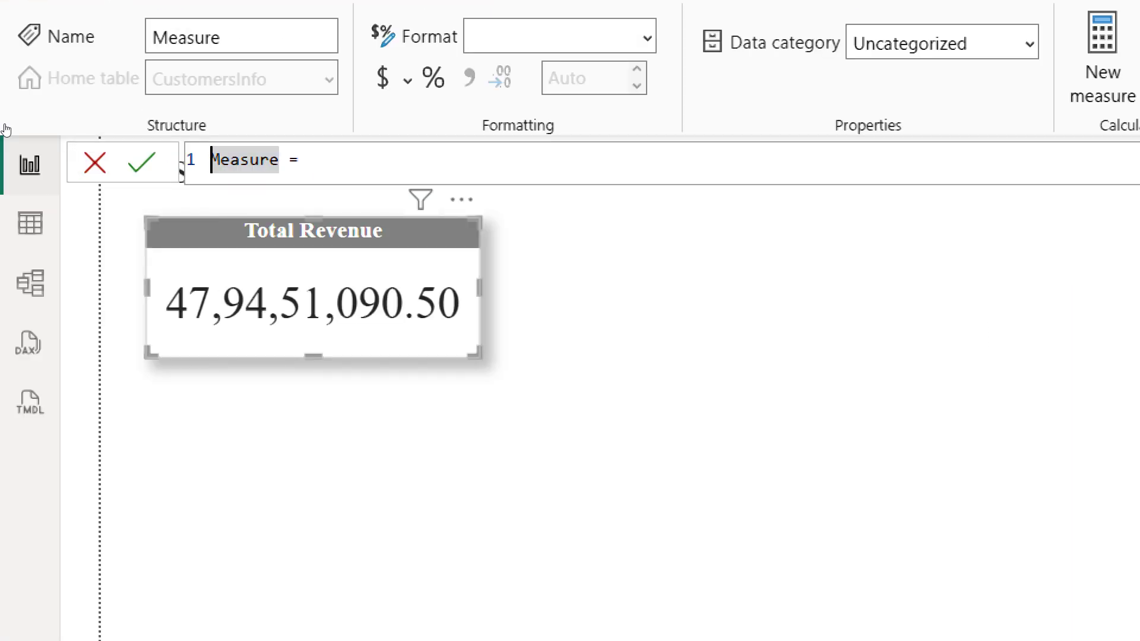
key("shift+Right")
key("shift+Right")
key("shift+Right")
key("shift+Right")
key("shift+Right")
key("shift+Right")
key("shift+Right")
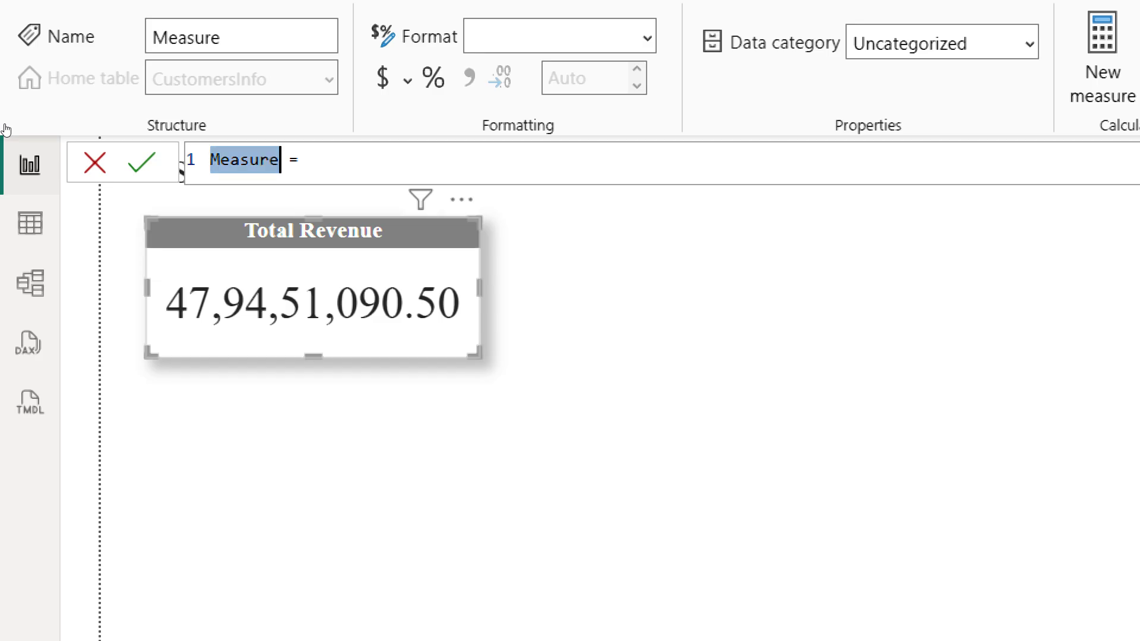
type("Tareg")
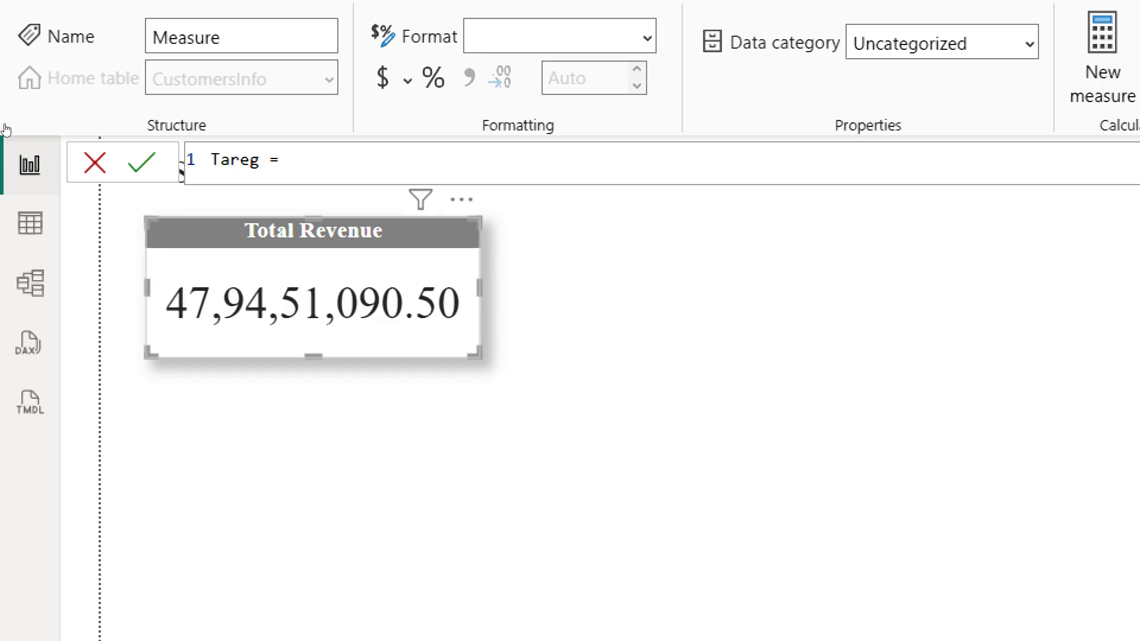
key("BackSpace")
key("BackSpace")
type("get Reve")
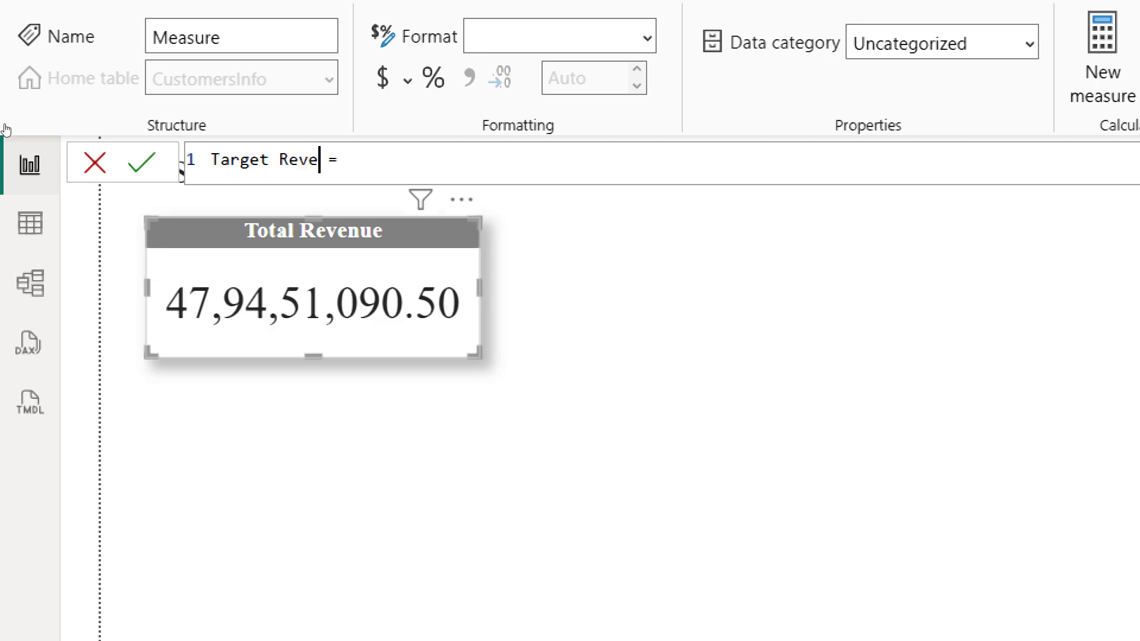
type("nue")
Step: Begin the Target Revenue formula with SUMX, using InvoiceTrans as its table argument
key("End")
type("su")
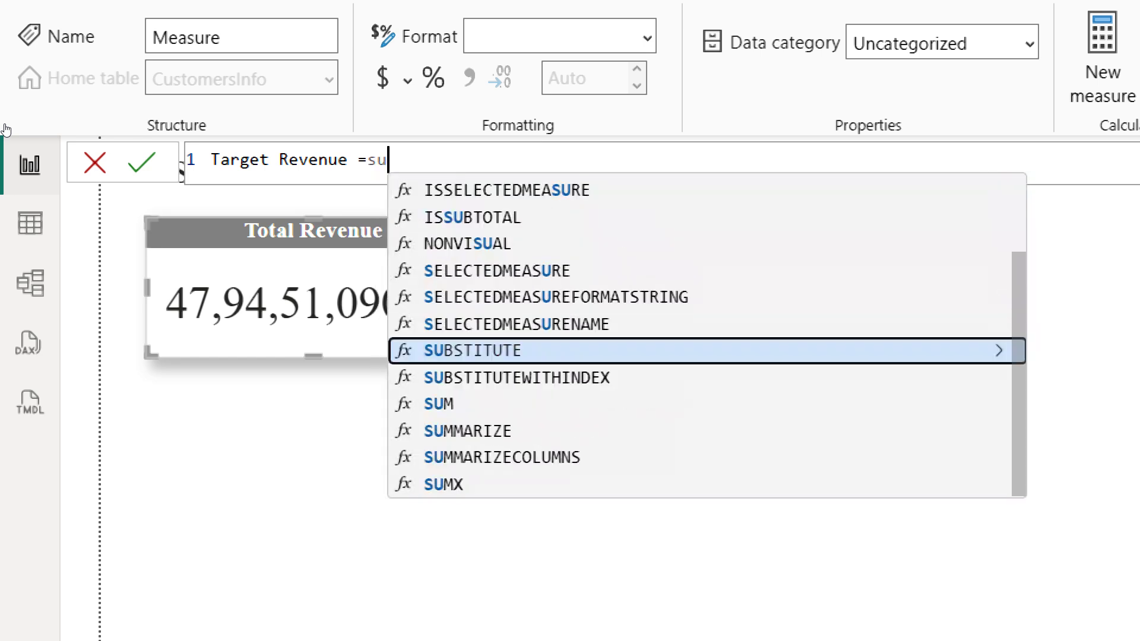
type("m")
key("Down")
key("Down")
key("Down")
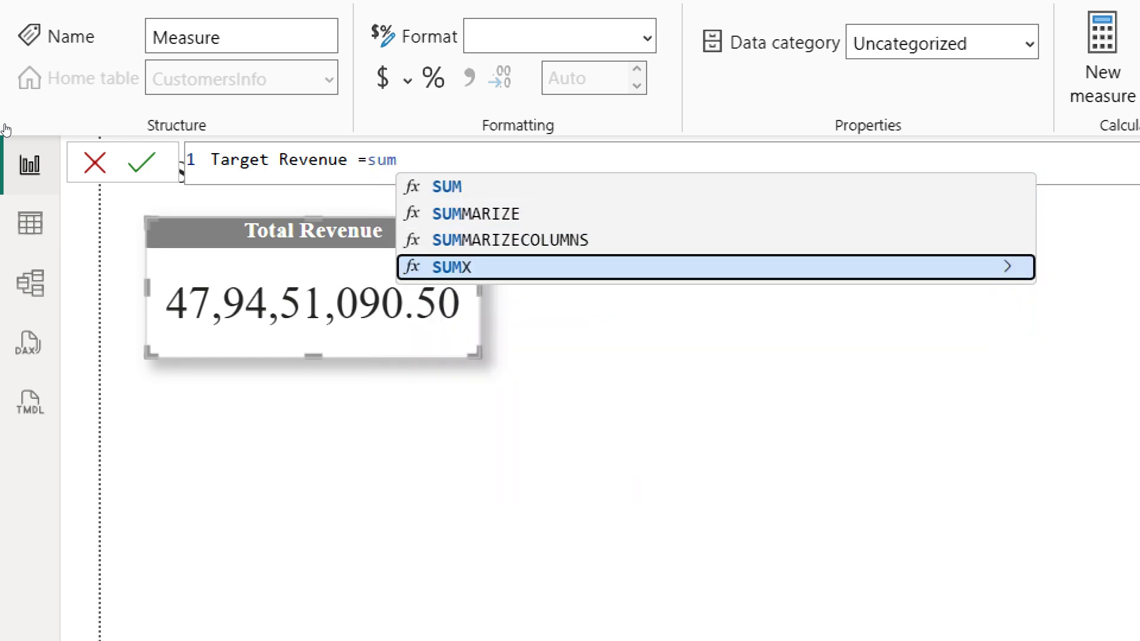
key("Tab")
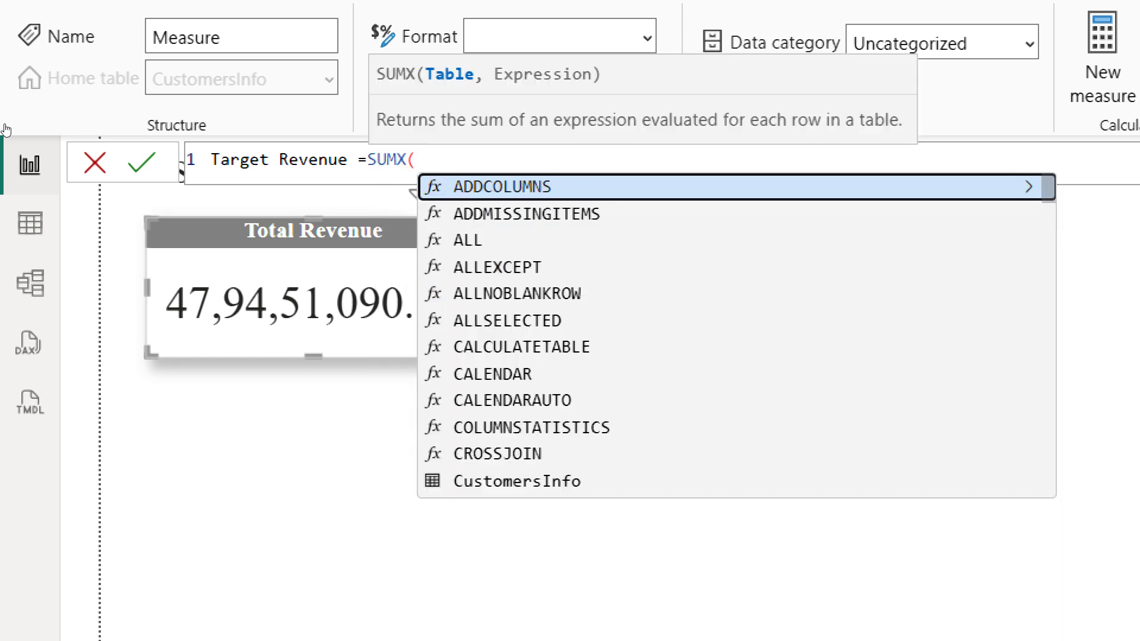
type("inv")
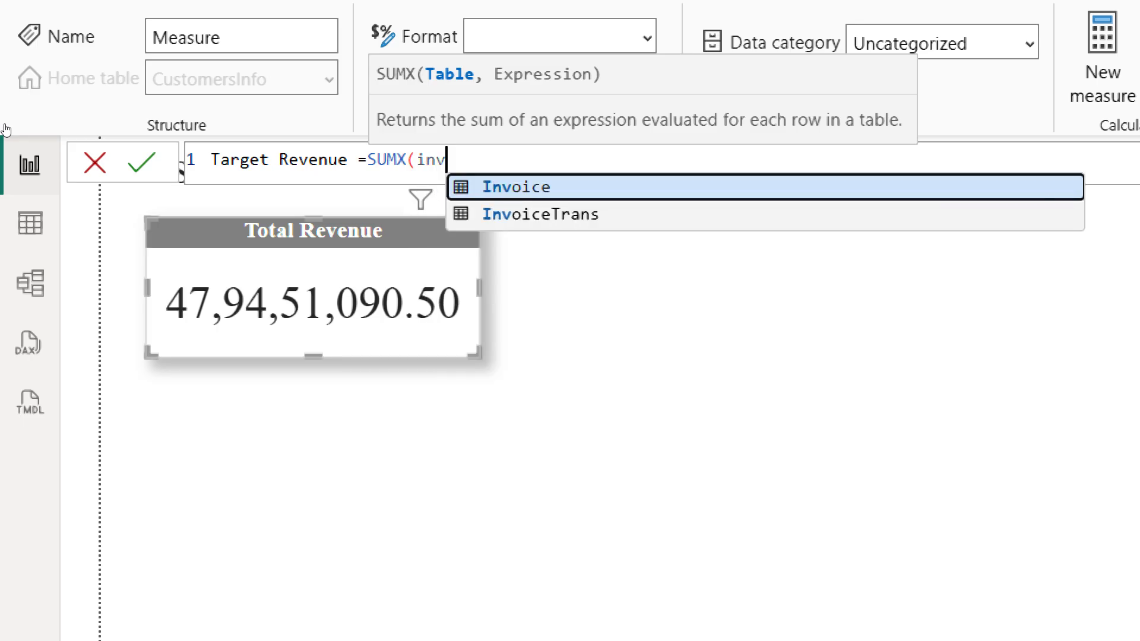
key("Down")
key("Tab")
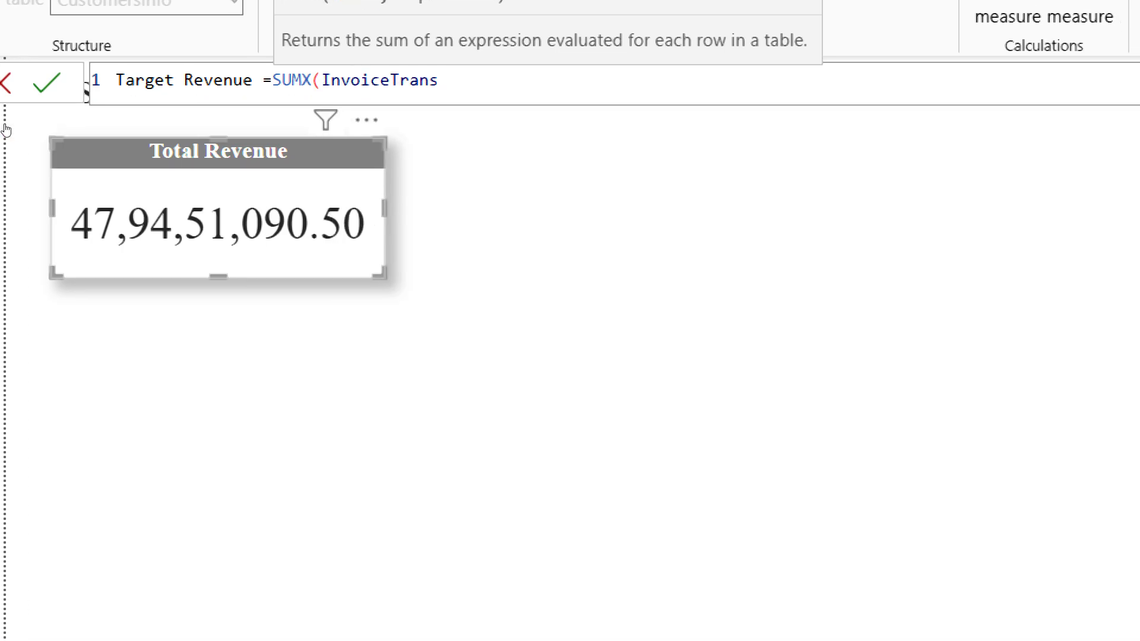
Step: Start the SUMX expression with InvoiceTrans[Qty] followed by the multiplication operator
type(",q")
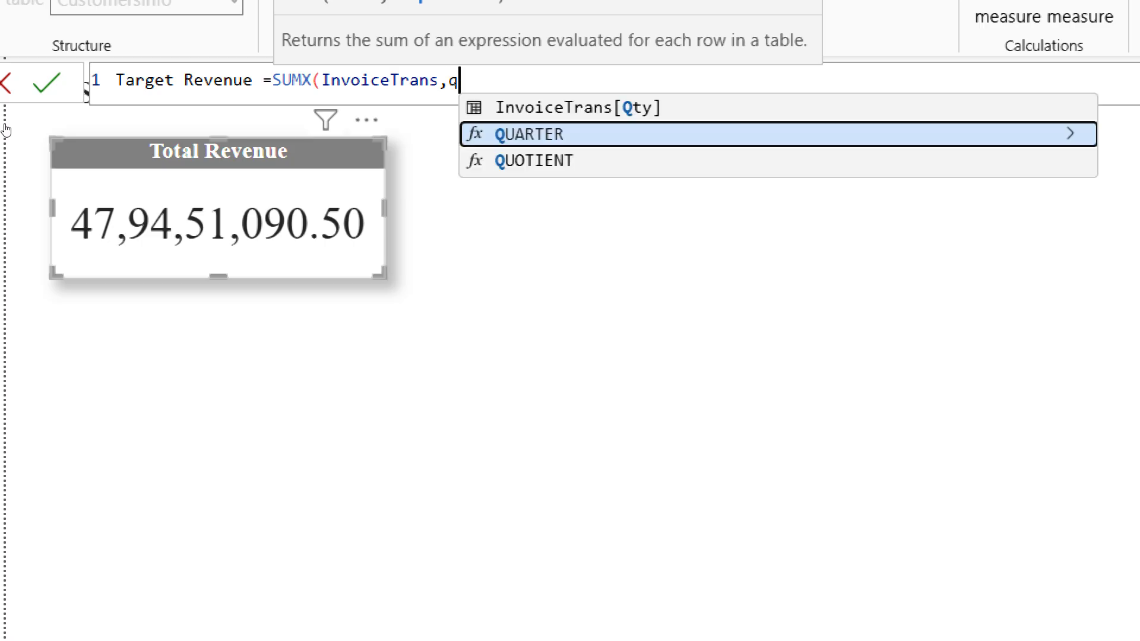
type("ty")
key("Tab")
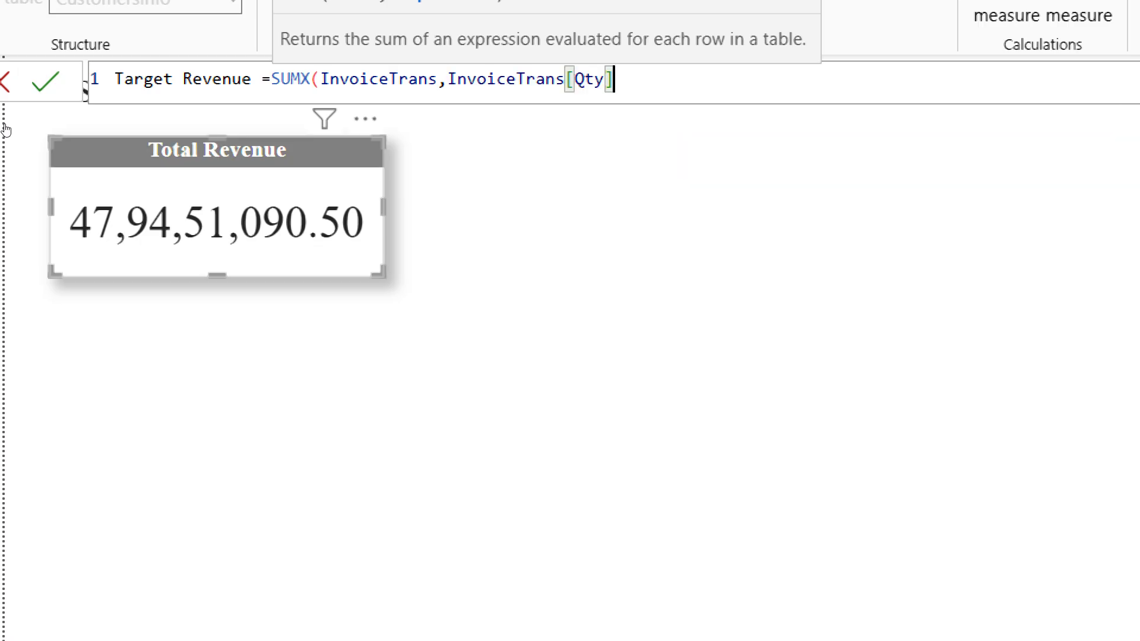
type("*")
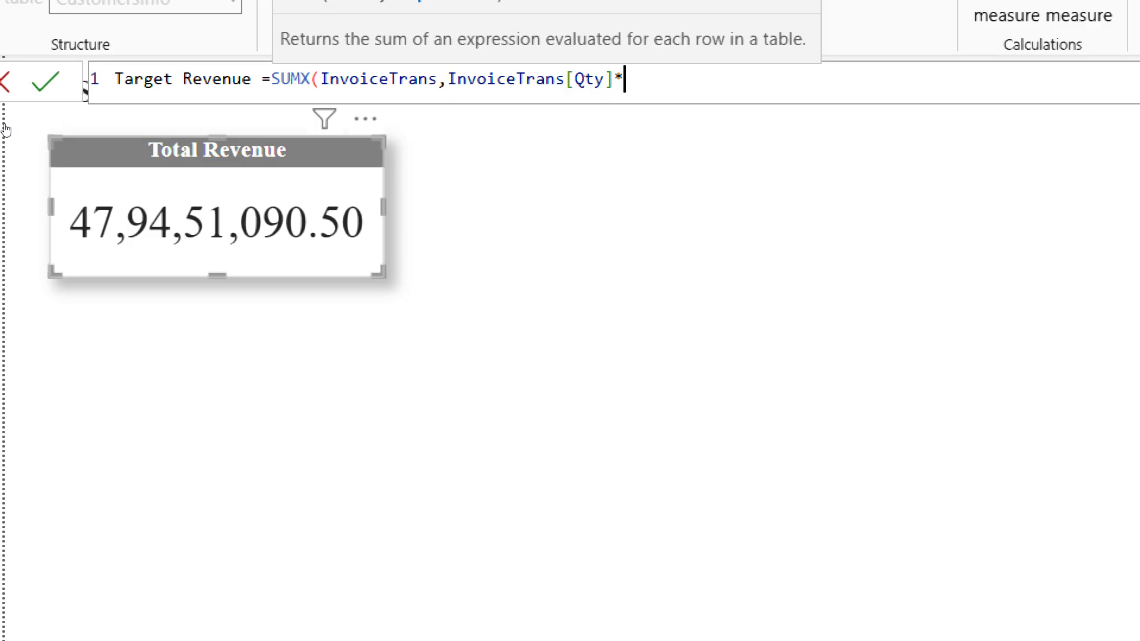
type("u")
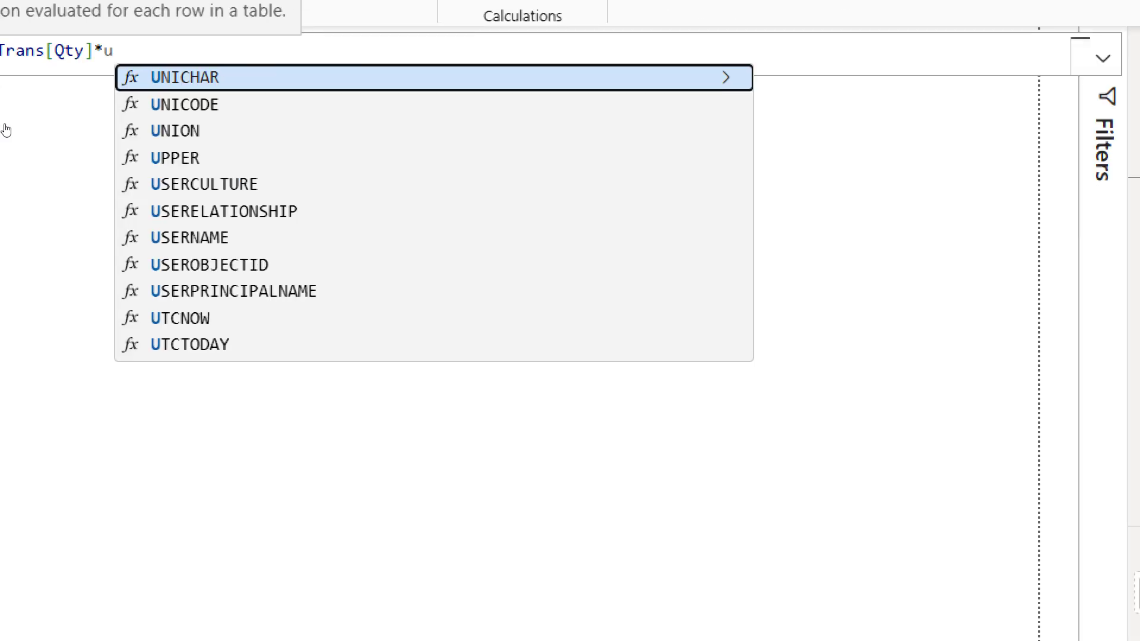
type("ni")
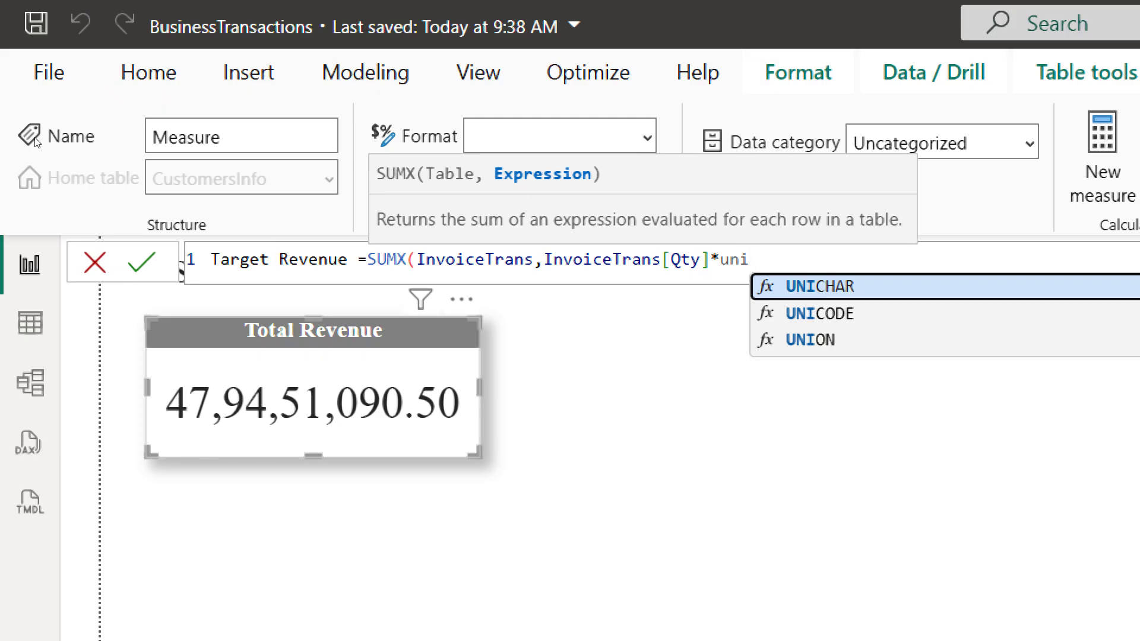
key("BackSpace")
key("BackSpace")
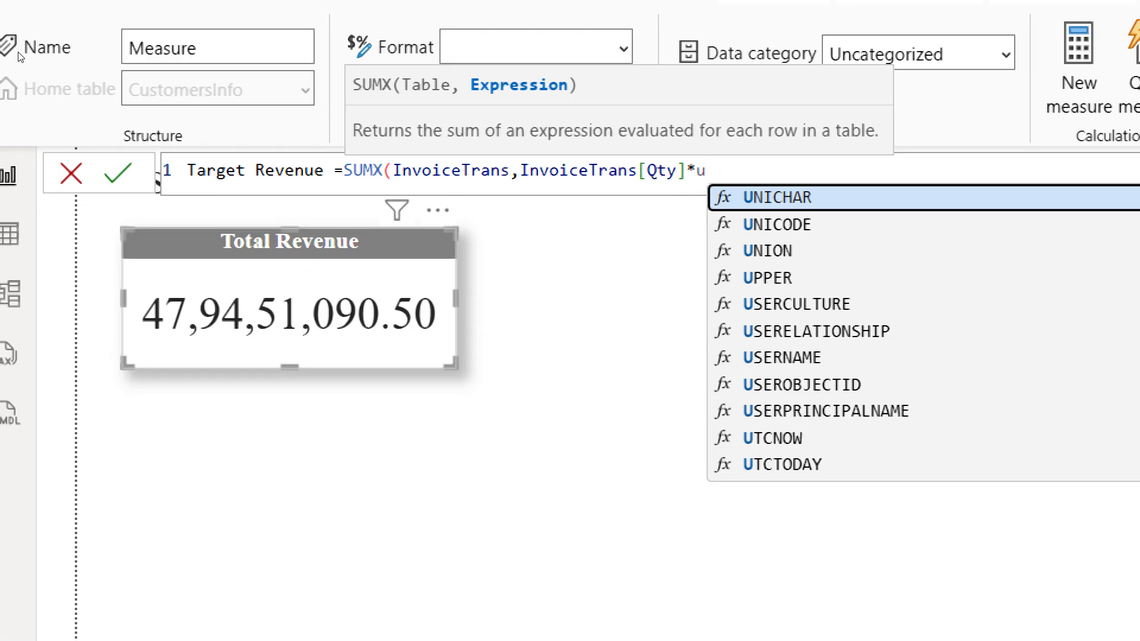
key("BackSpace")
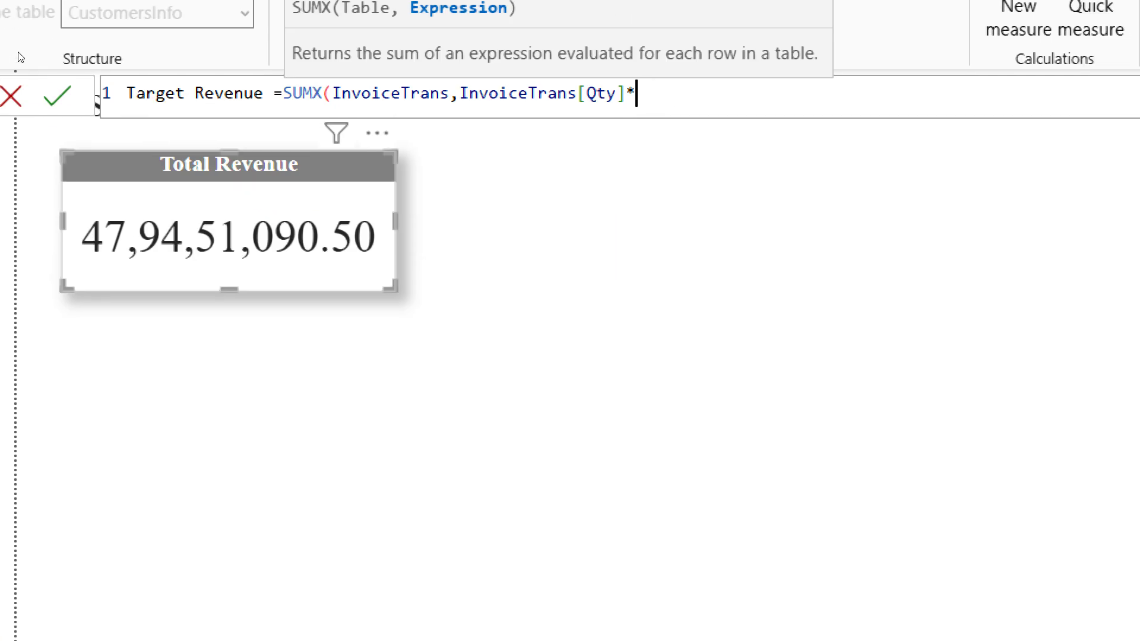
Step: Complete the Target Revenue formula by multiplying with RELATED(ProductMaster[Unit Cost (INR)]), close both functions and commit the measure
type("re")
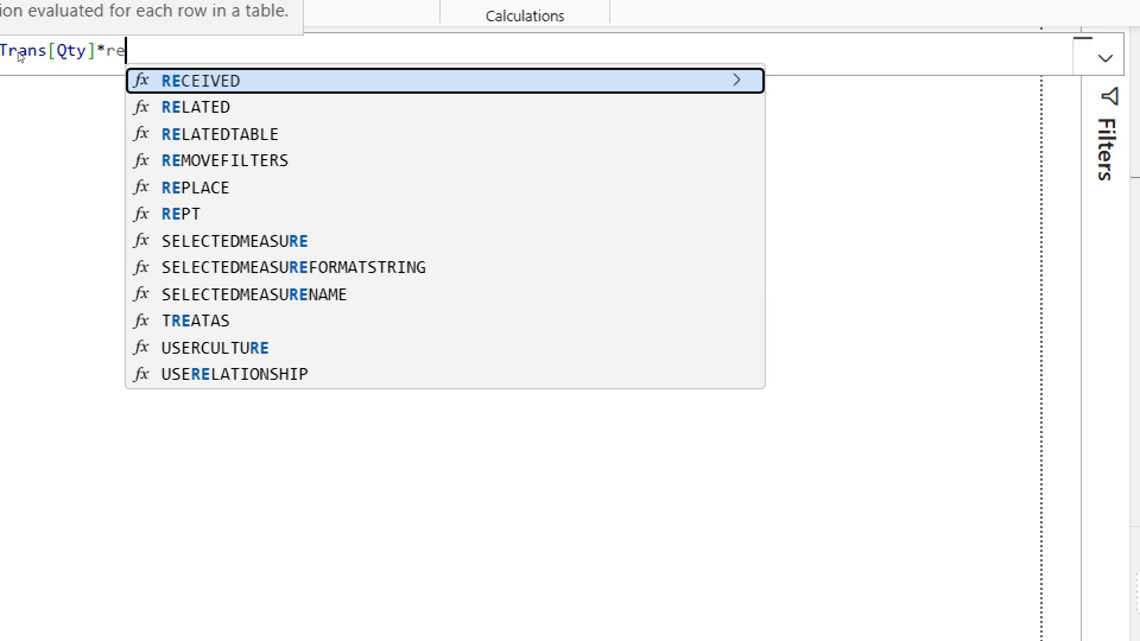
key("Down")
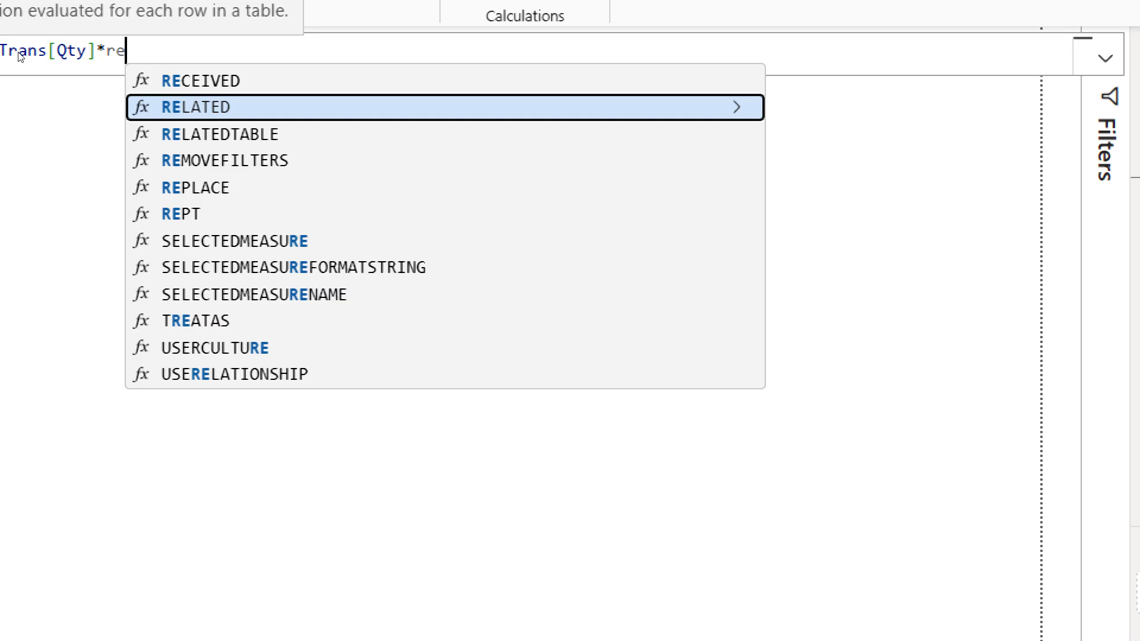
key("Tab")
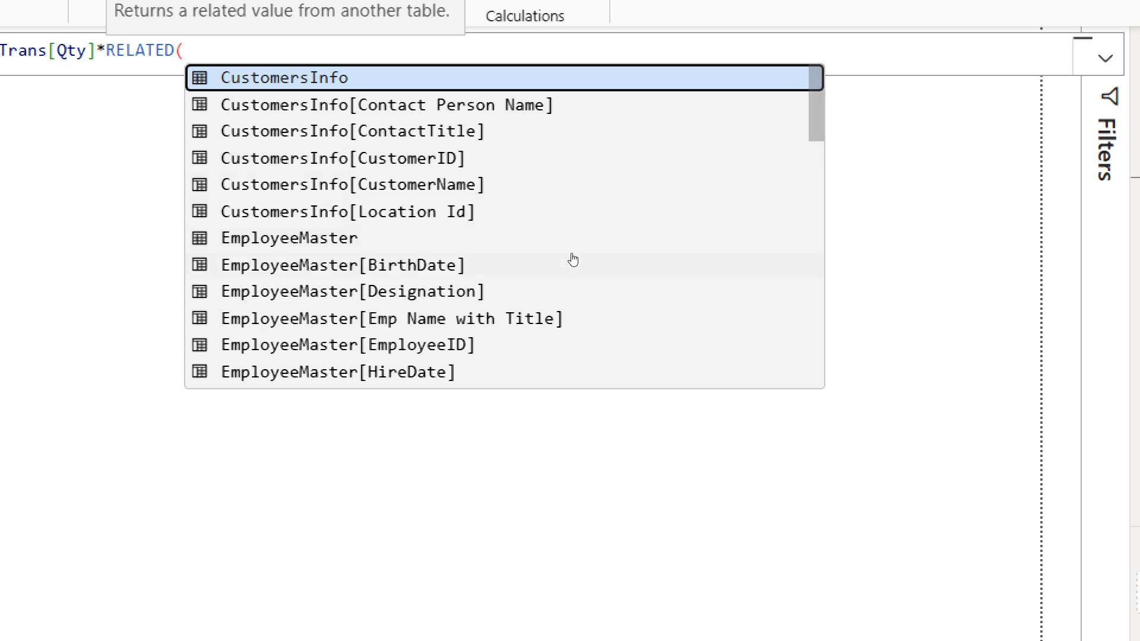
scroll(574, 260, "down", 9)
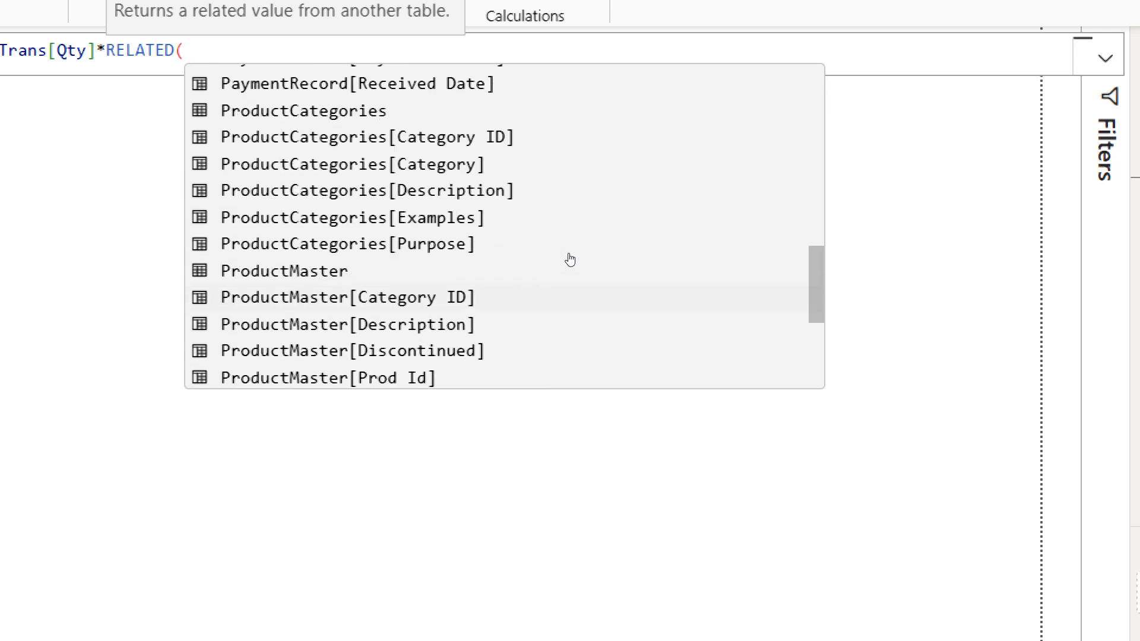
scroll(542, 259, "down", 1)
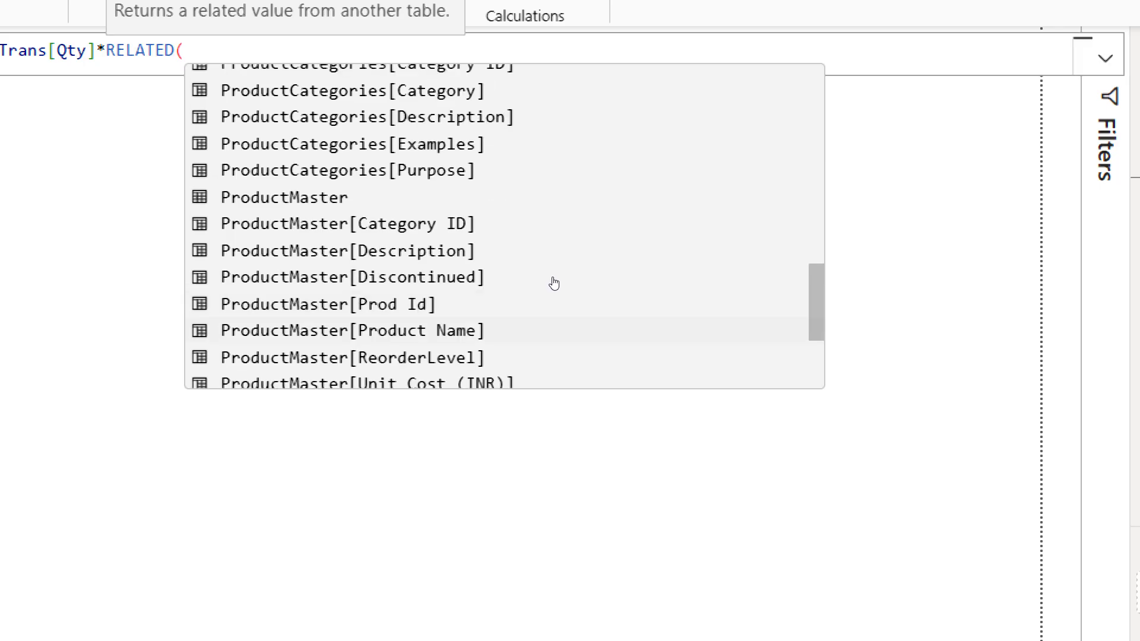
scroll(553, 283, "down", 1)
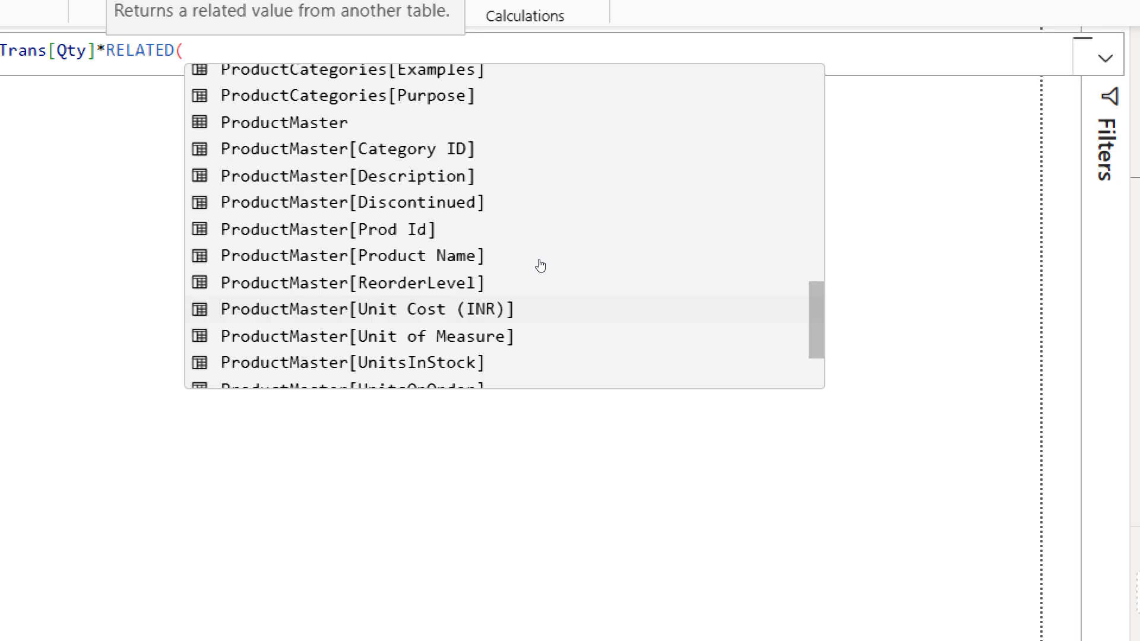
key("Tab")
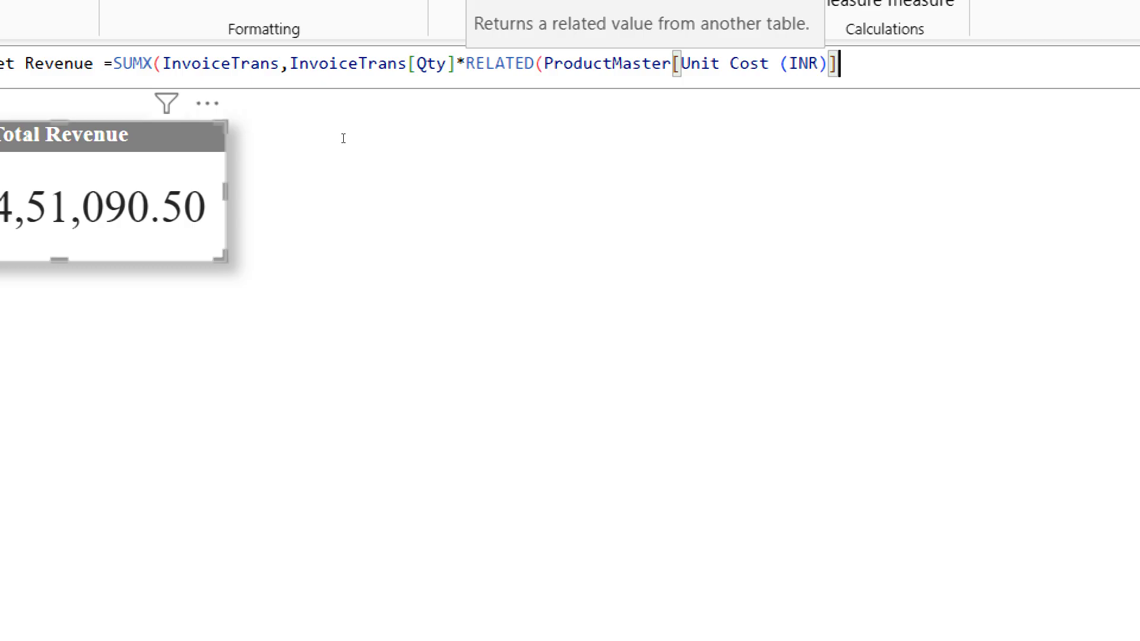
type(")")
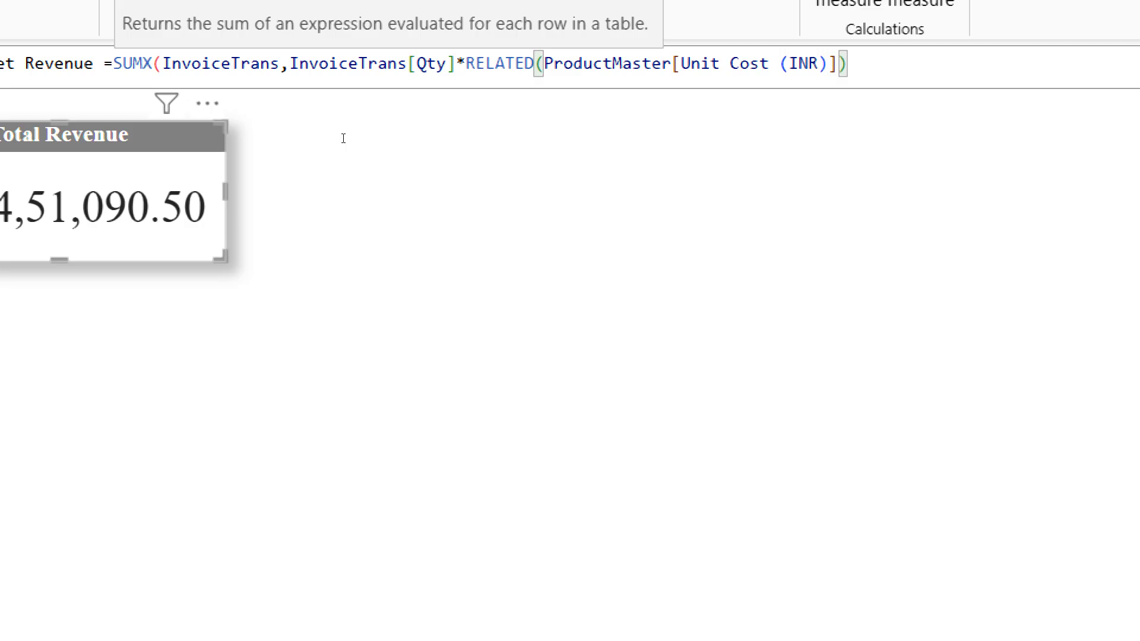
type(")")
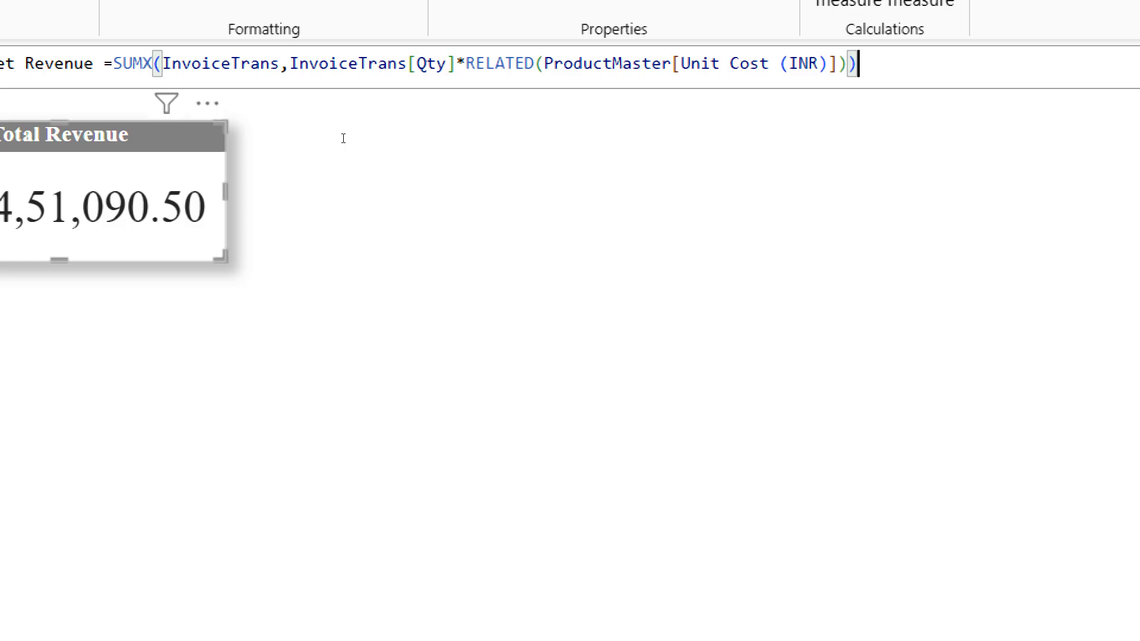
key("Return")
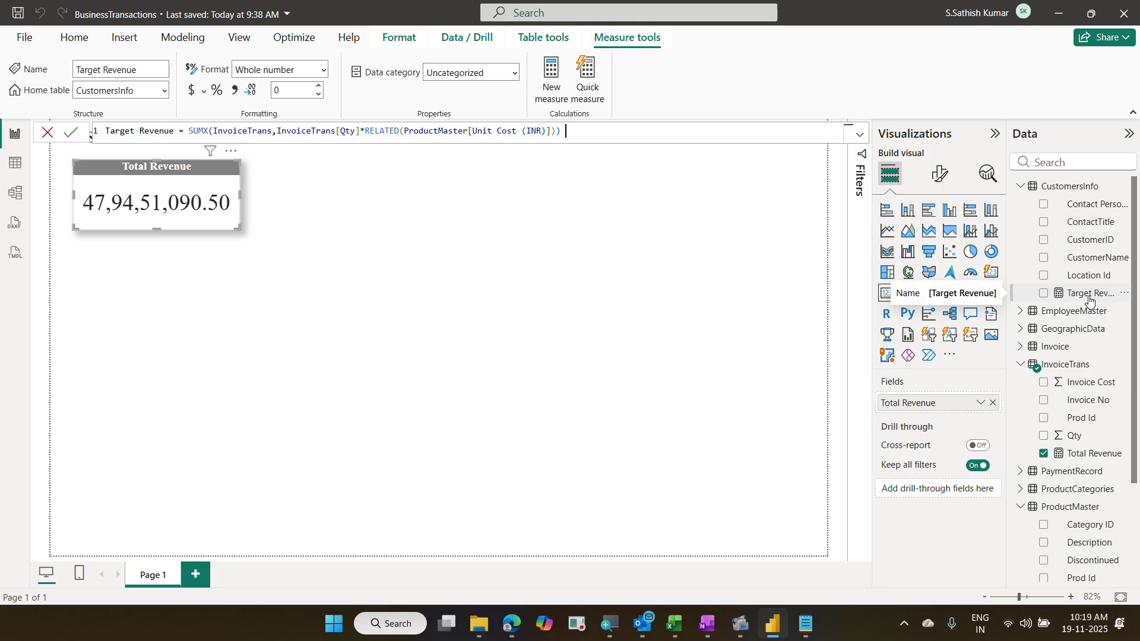
Step: Duplicate the Total Revenue card and place the copy beside the original, aligned to its right
left_click(886, 298)
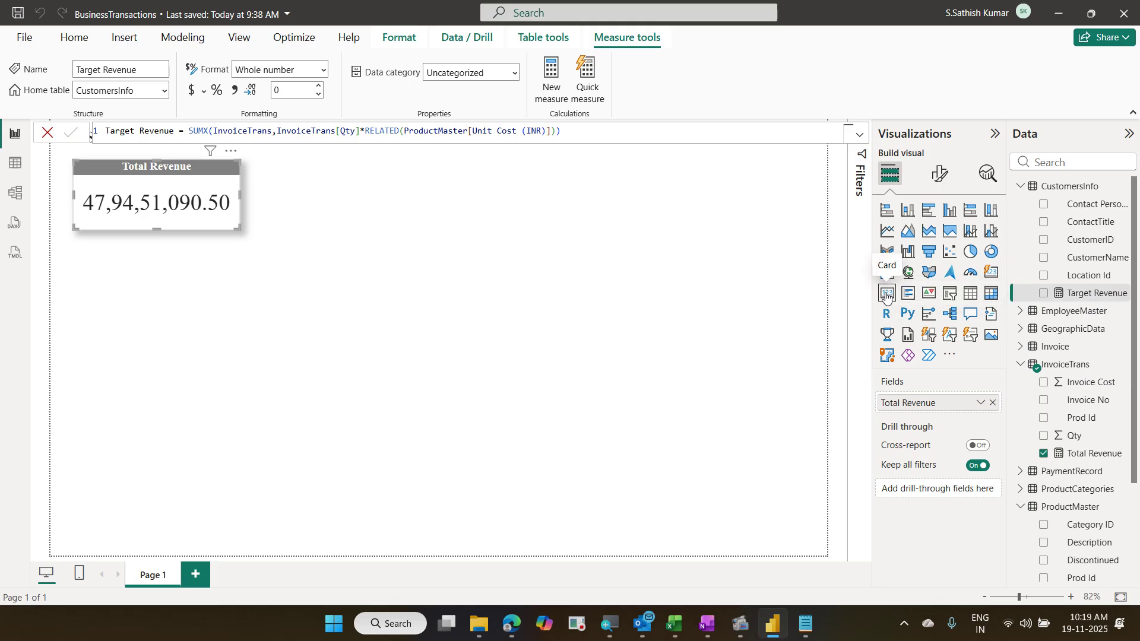
left_click(539, 225)
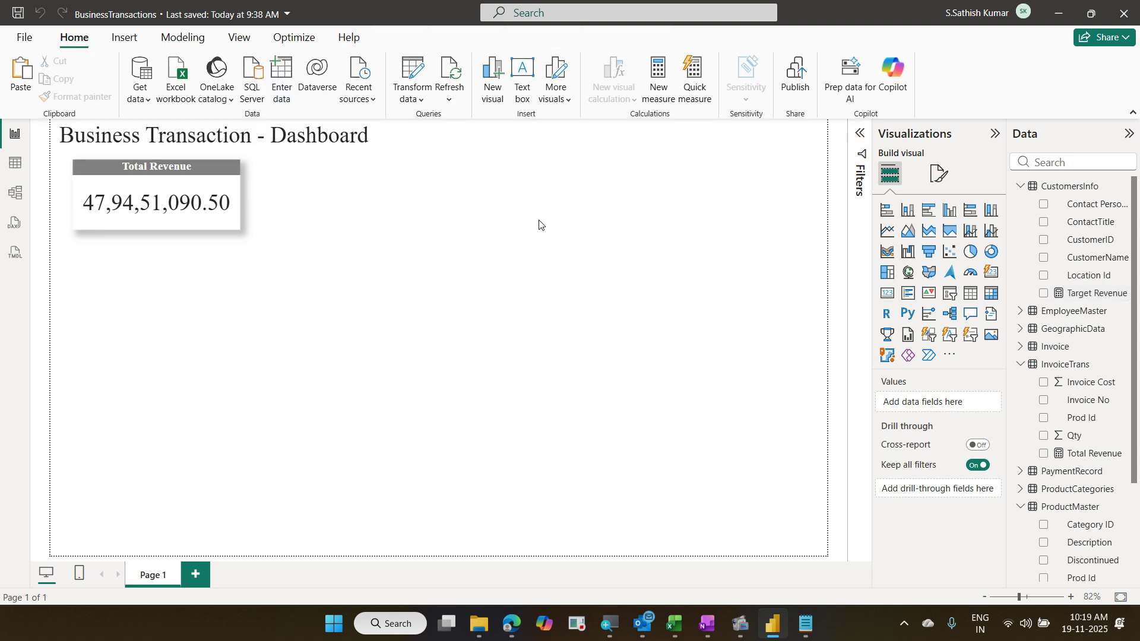
left_click(233, 229)
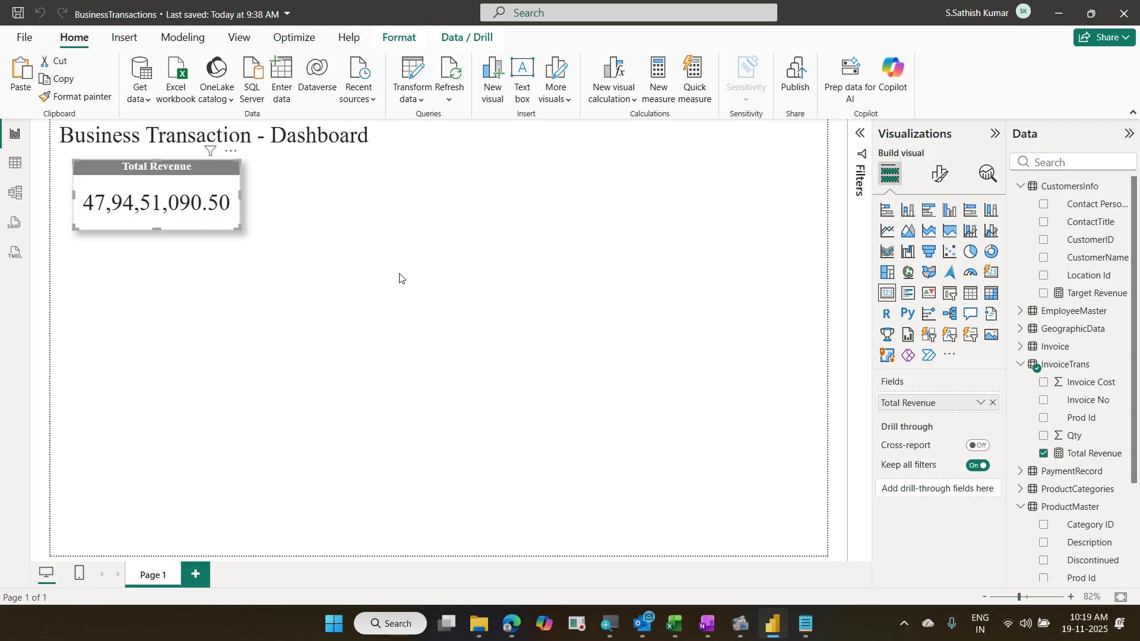
key("ctrl+v")
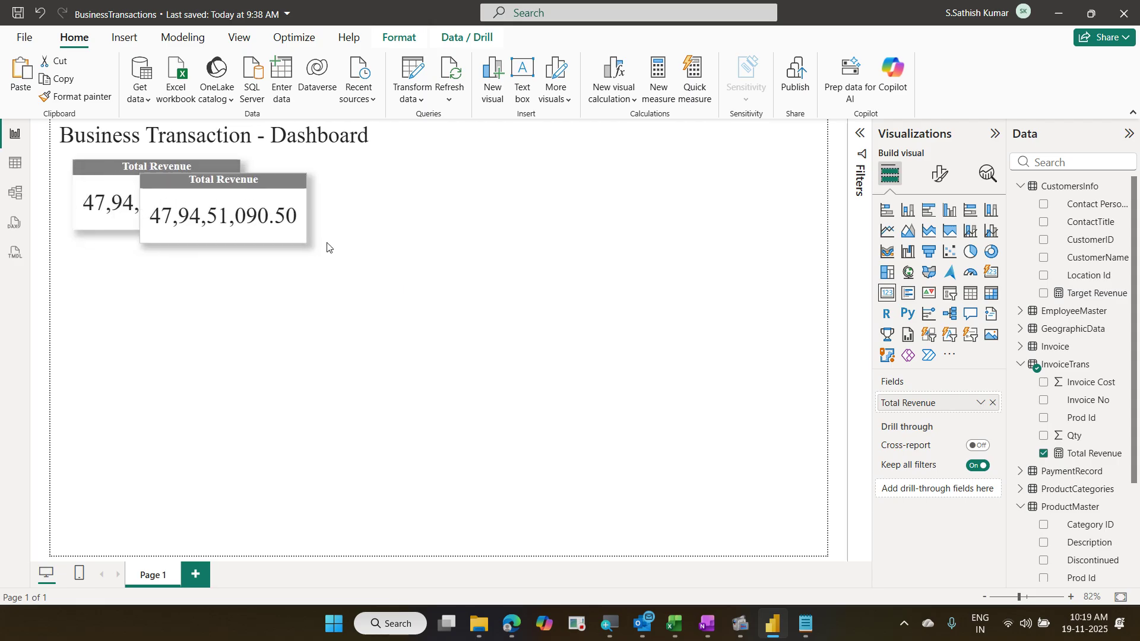
left_click_drag(287, 241, 409, 229)
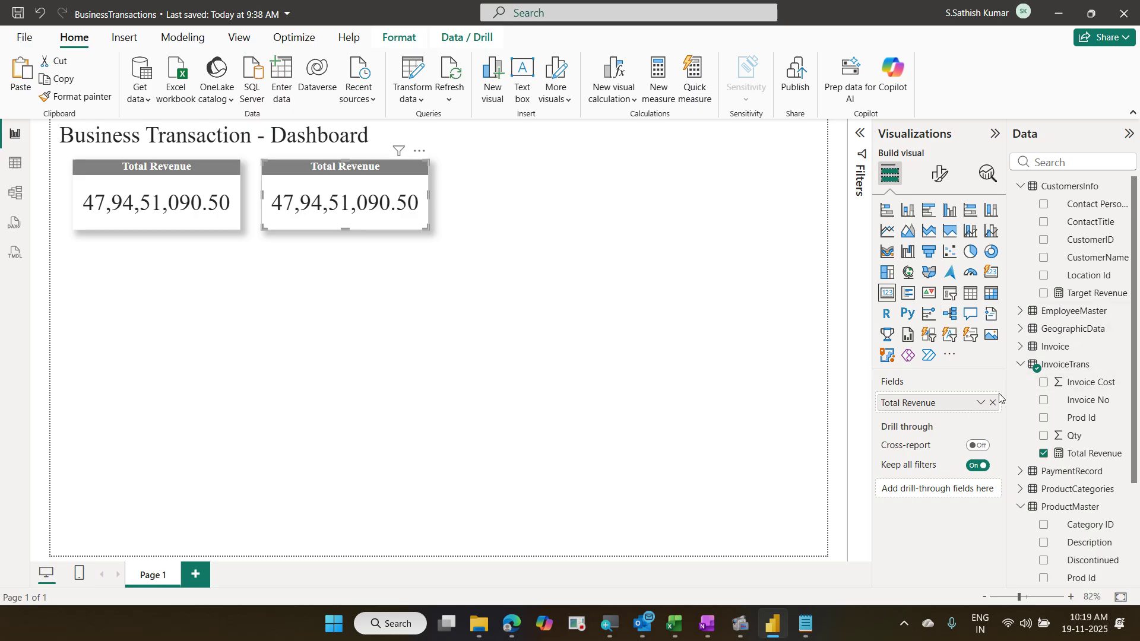
Step: Replace the copied card's field with the Target Revenue measure and change its title to Target Revenue
left_click(995, 406)
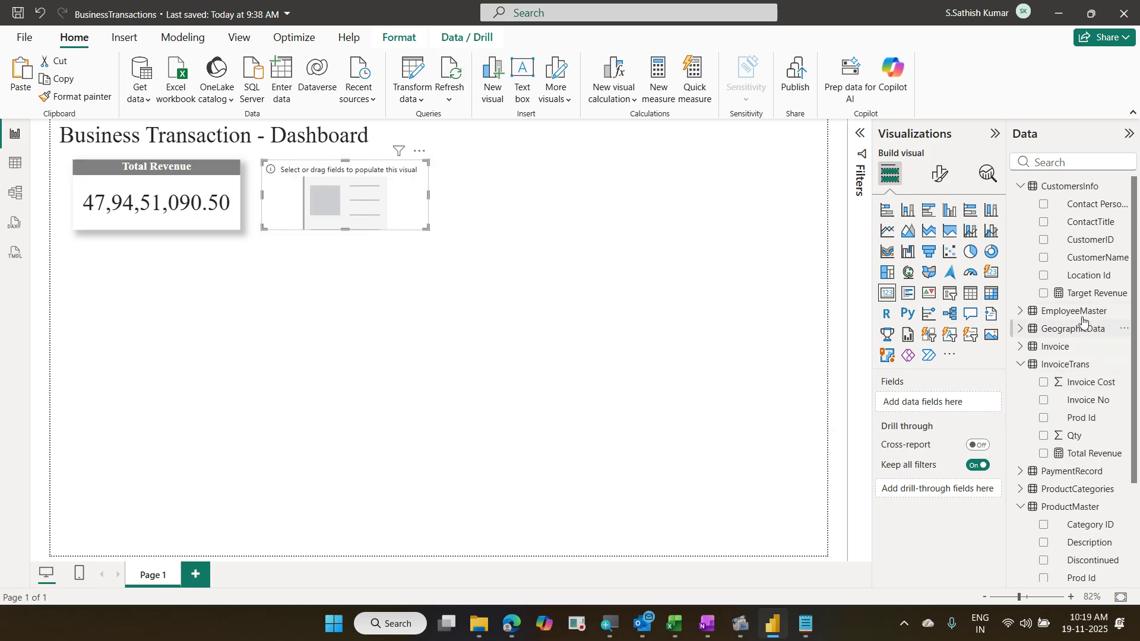
left_click_drag(1084, 297, 949, 406)
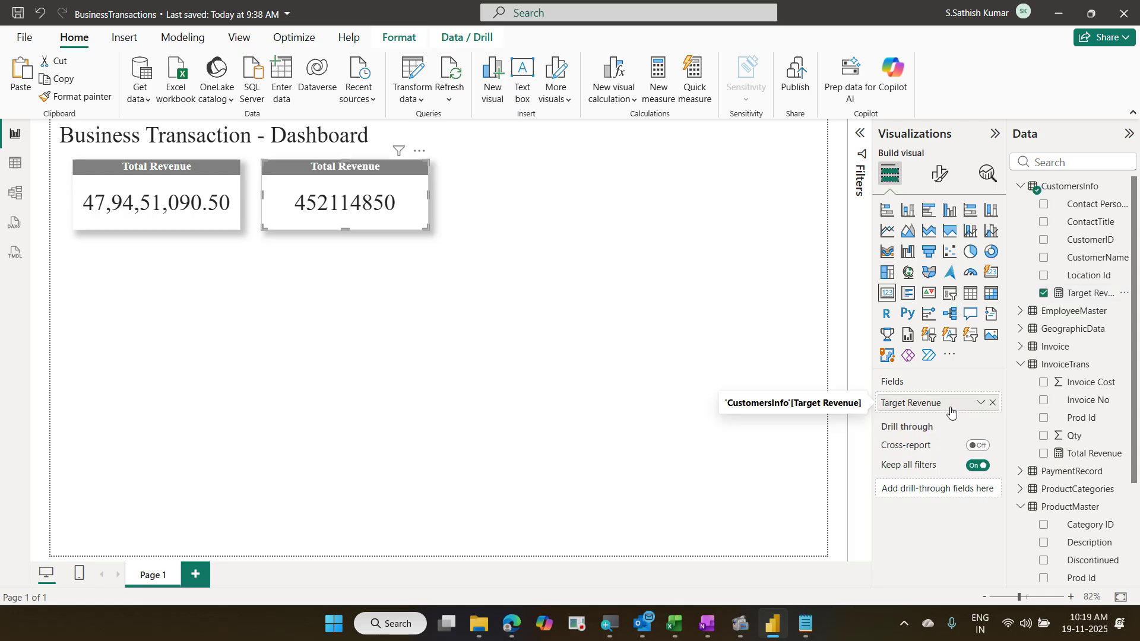
left_click(941, 181)
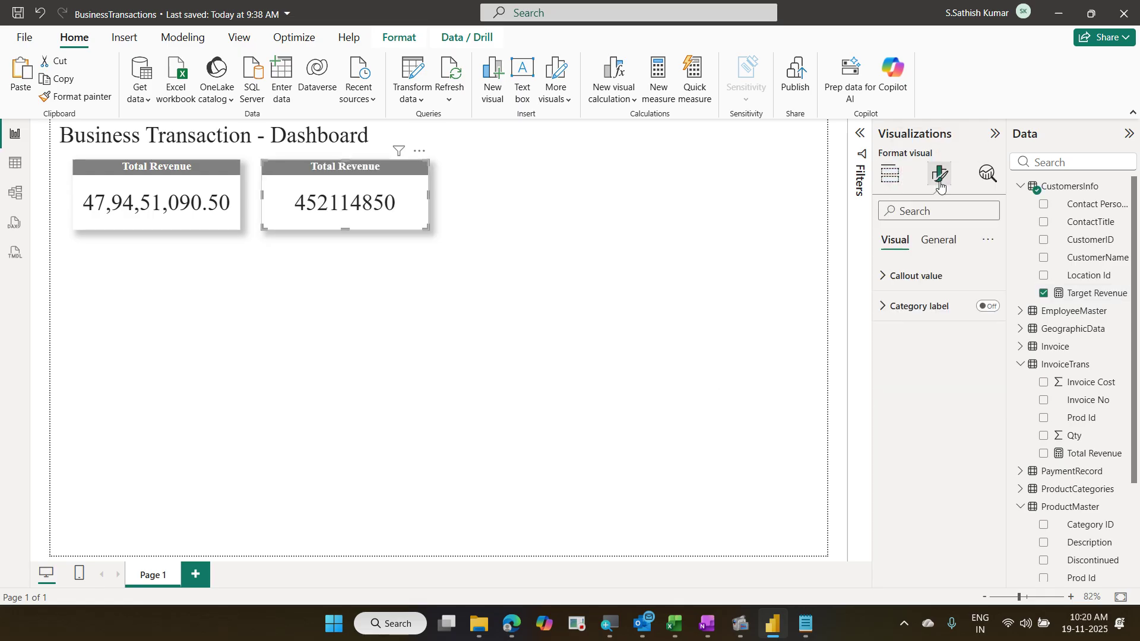
left_click(946, 238)
left_click(939, 324)
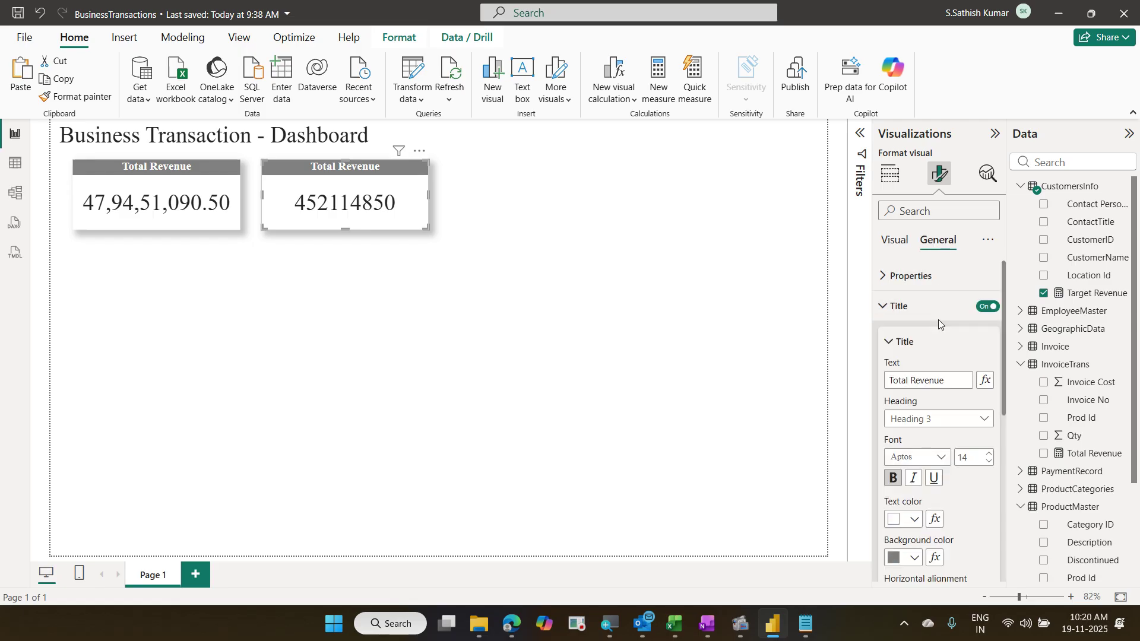
double_click(900, 380)
type("Target")
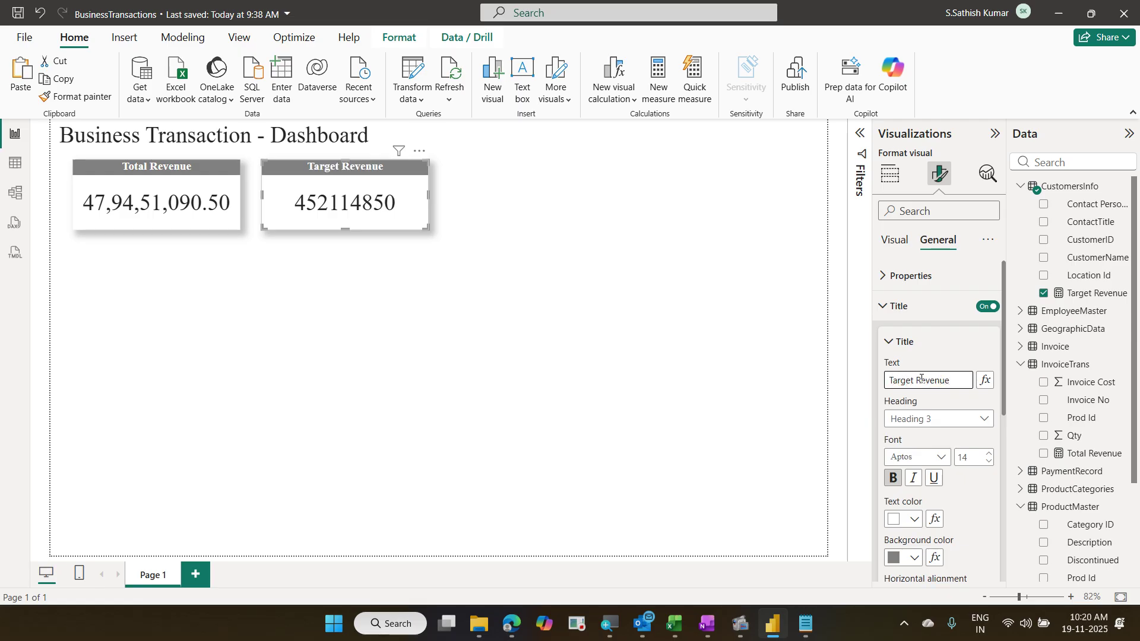
left_click(898, 344)
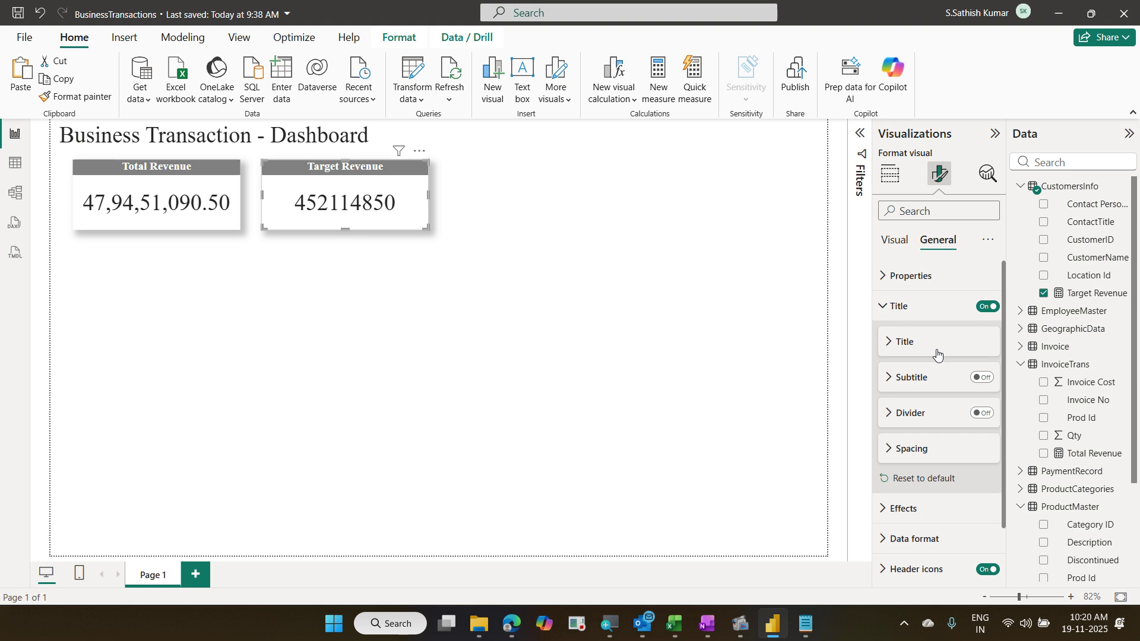
Step: Set the data format of the Target Revenue card to Currency
scroll(937, 355, "down", 2)
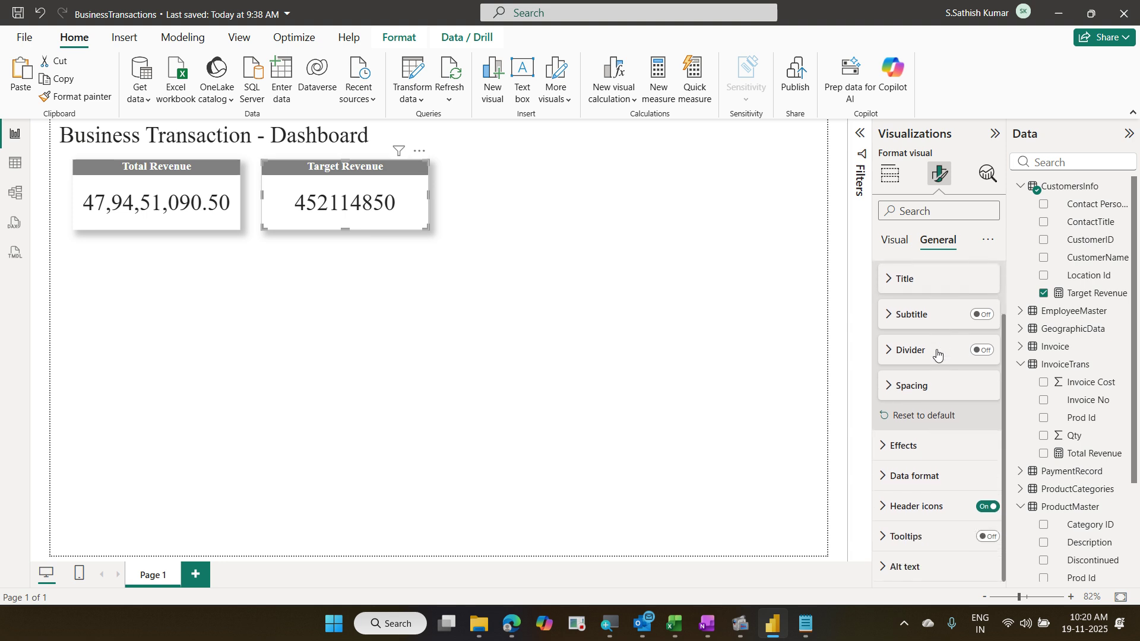
left_click(941, 475)
scroll(938, 365, "down", 5)
scroll(938, 364, "down", 1)
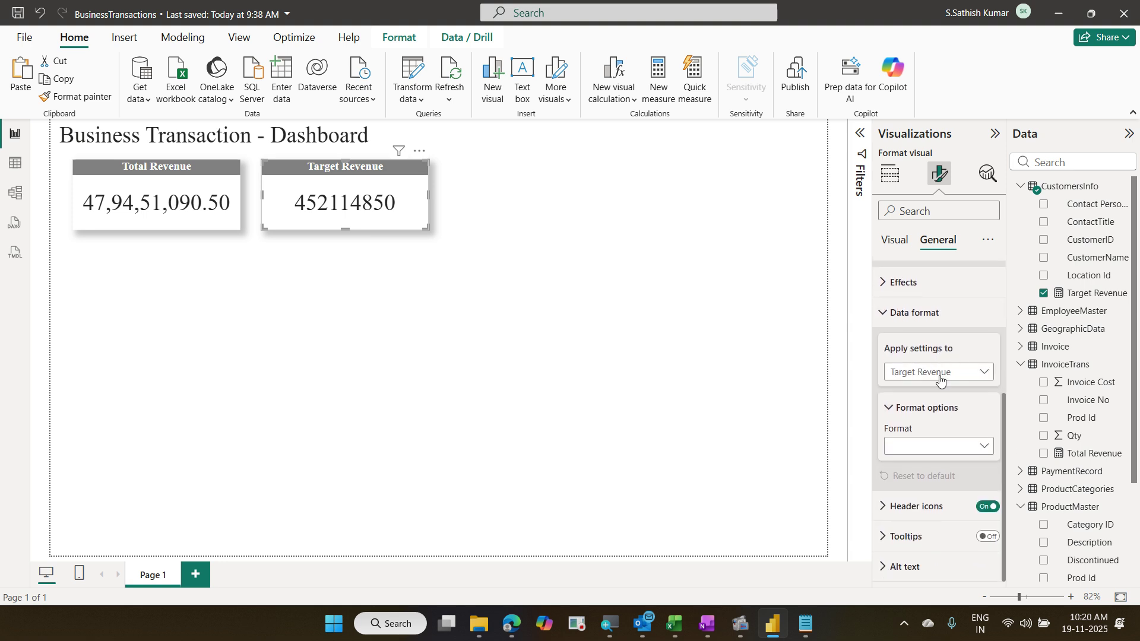
left_click(961, 448)
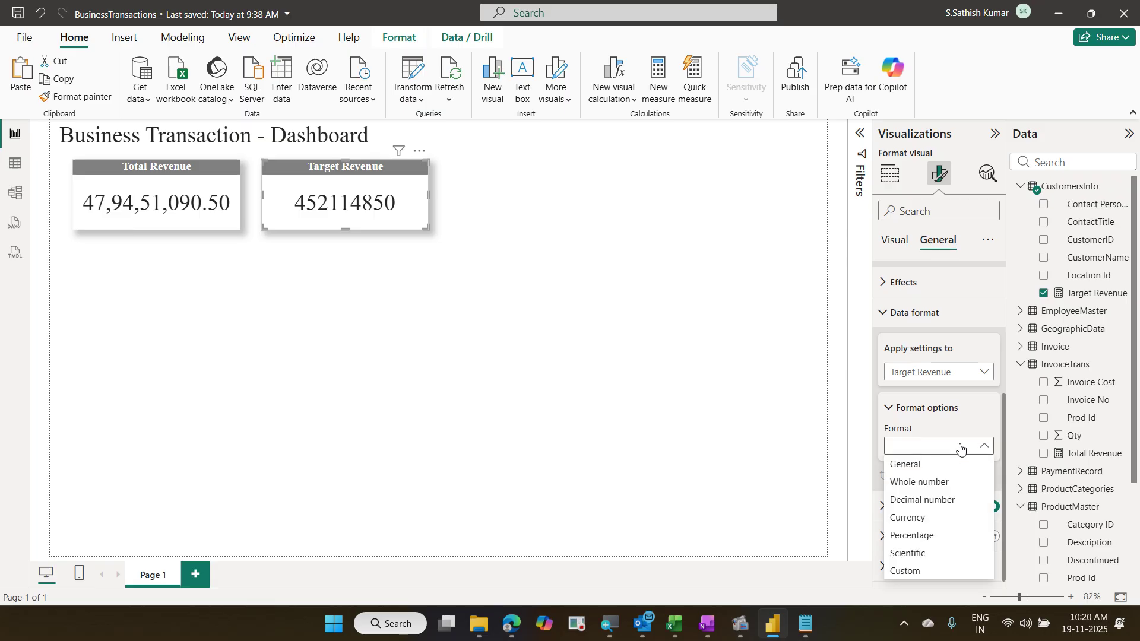
left_click(954, 486)
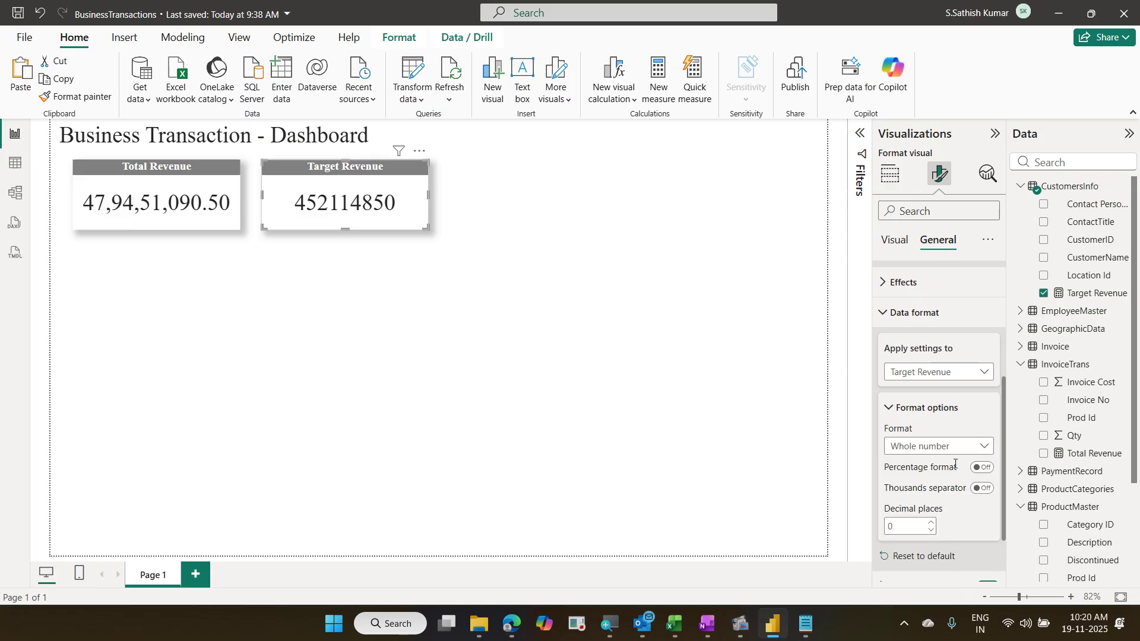
left_click(980, 448)
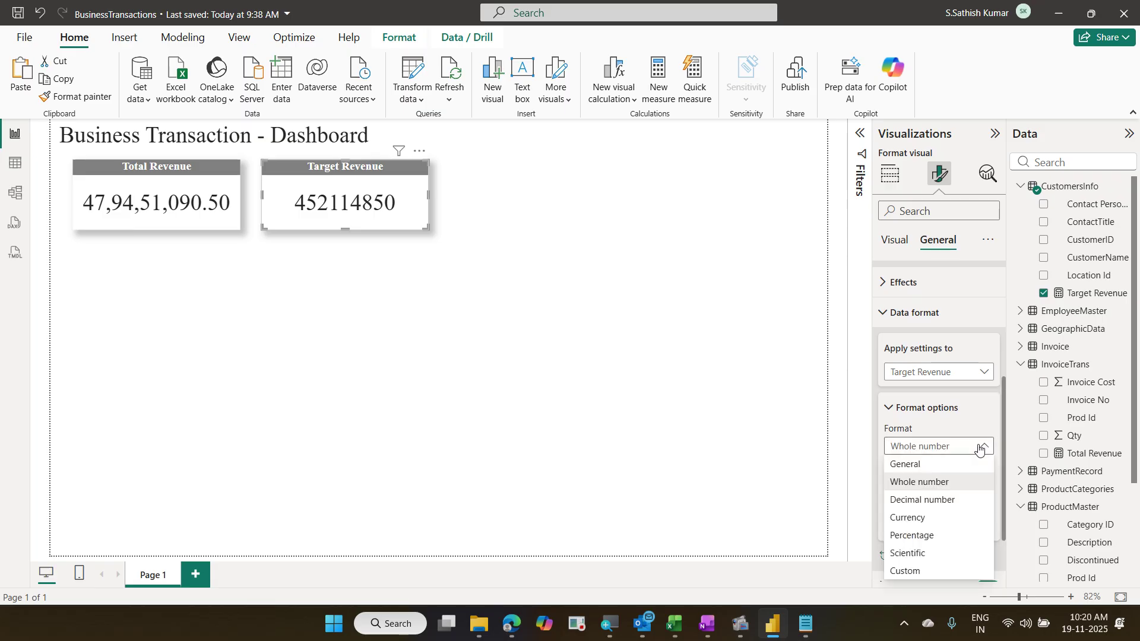
left_click(953, 523)
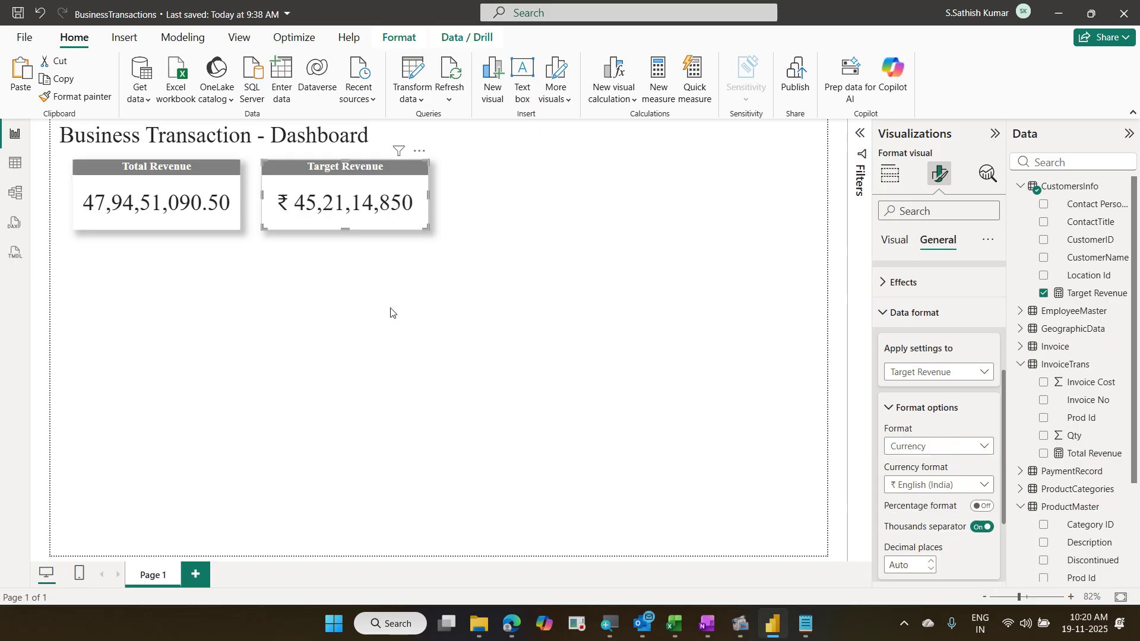
Step: Set the data format of the Total Revenue card to Currency as well
left_click(191, 228)
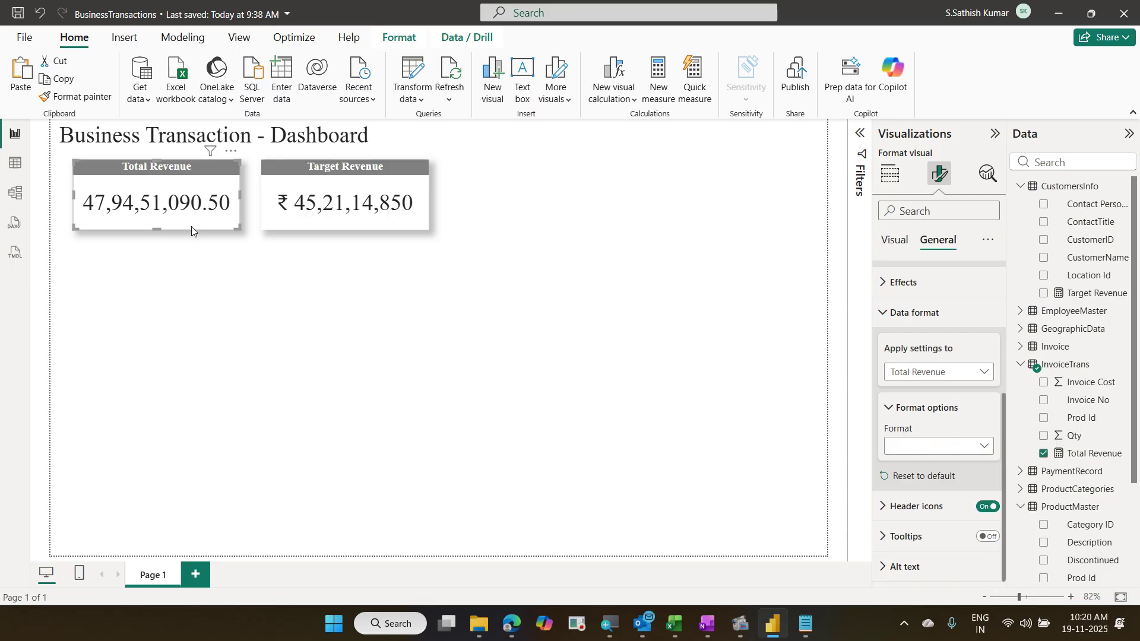
left_click(951, 446)
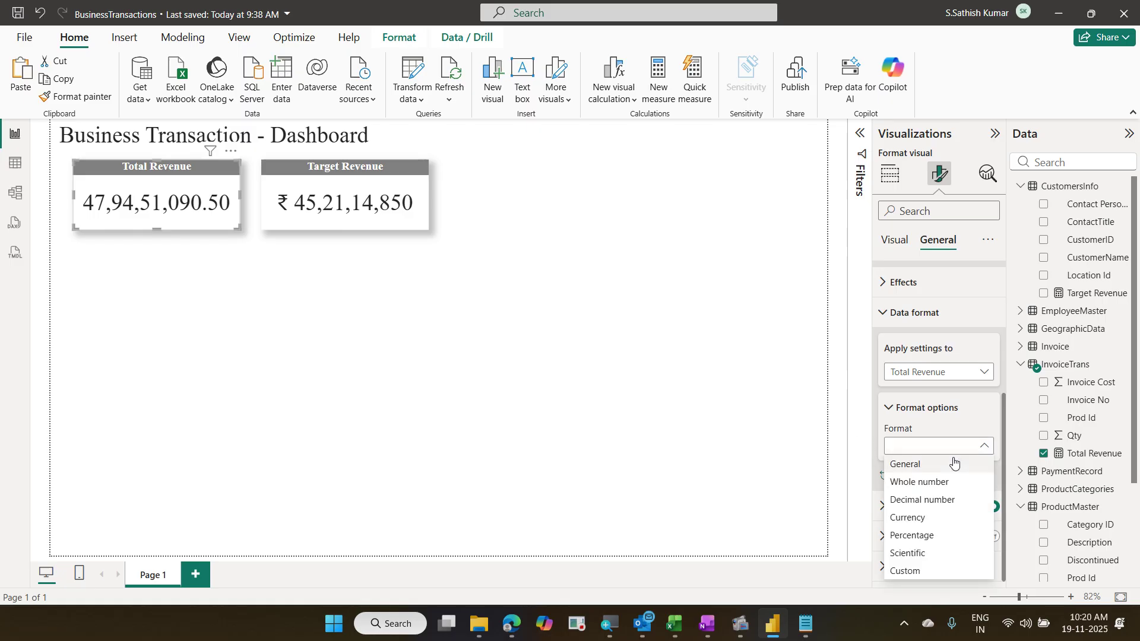
left_click(937, 525)
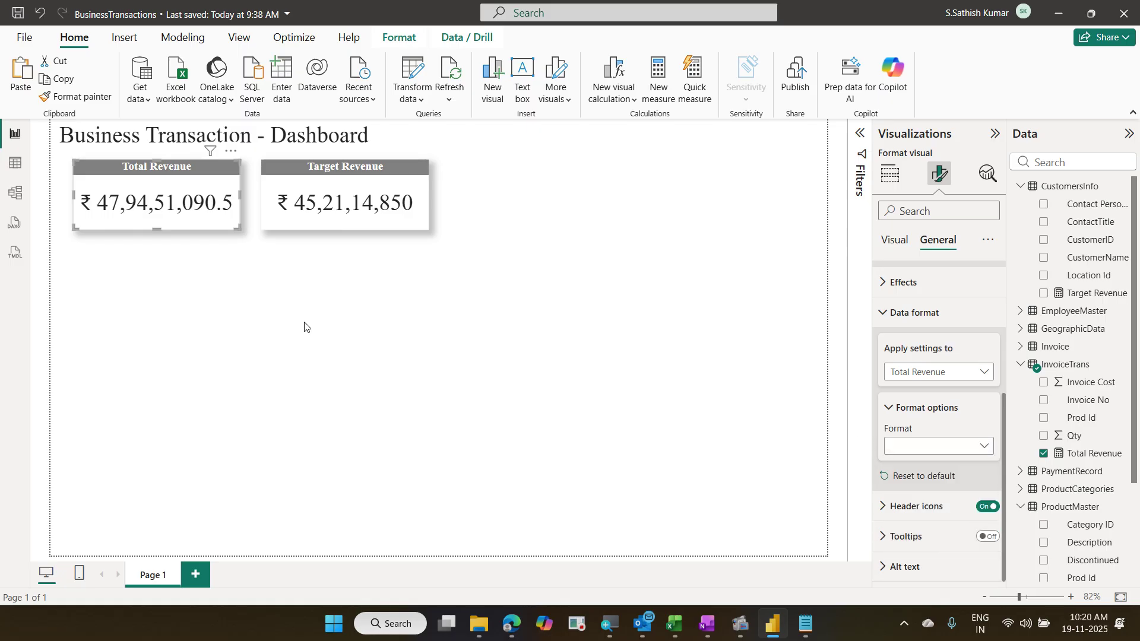
Step: Review the Target Revenue card and the formula of its measure, then clear the selection
left_click(368, 225)
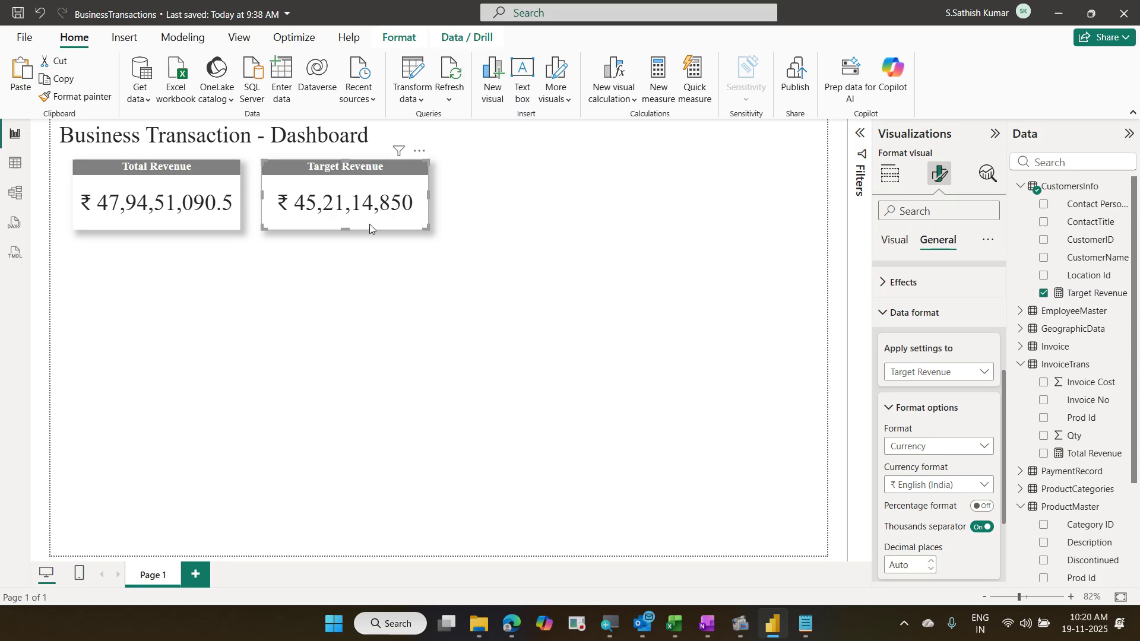
left_click(1092, 294)
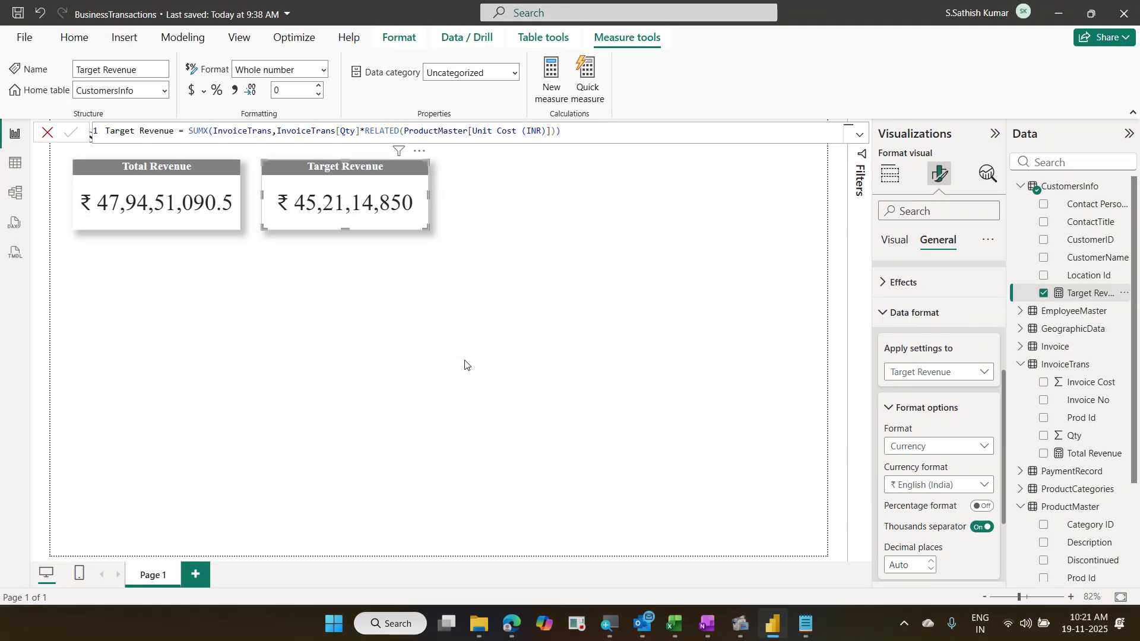
left_click(465, 364)
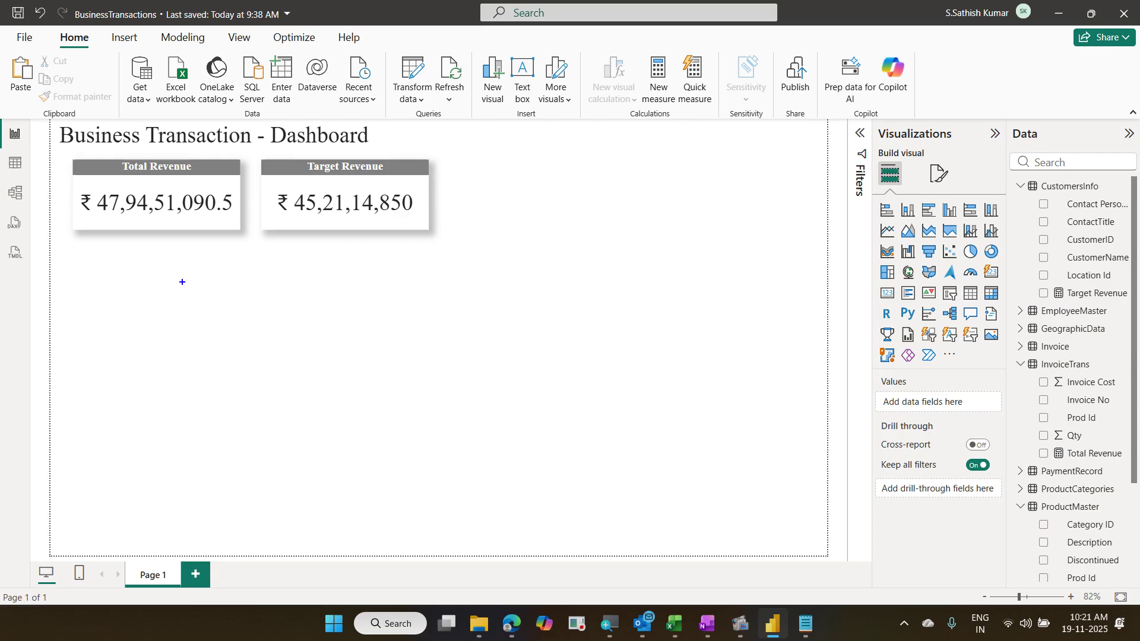
type("Insert a")
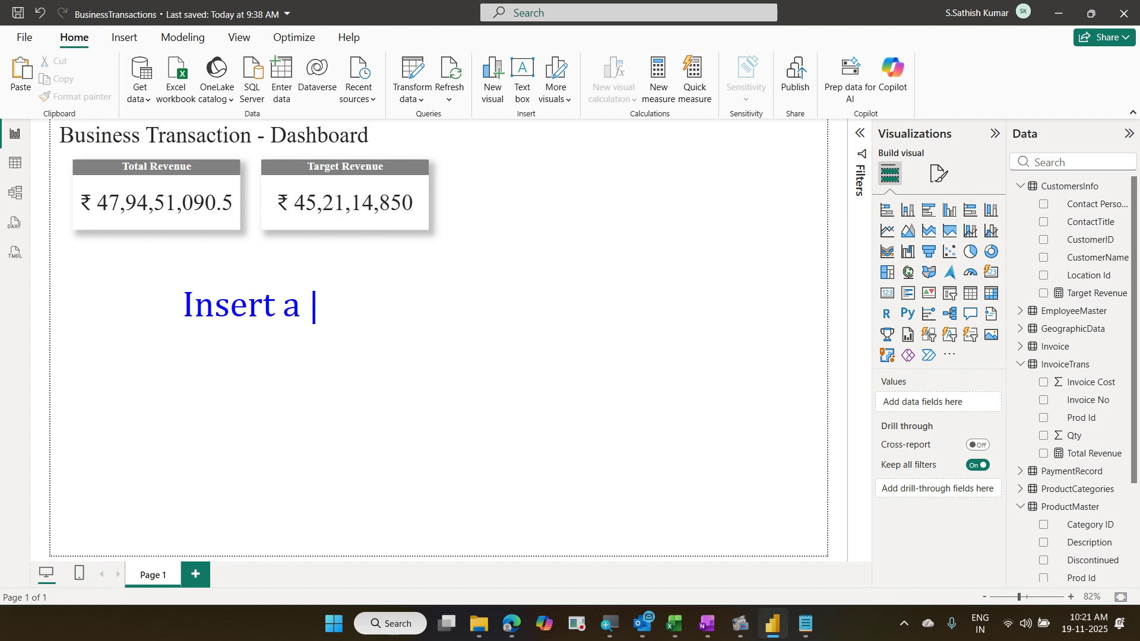
type(" Ma")
key("BackSpace")
type("e")
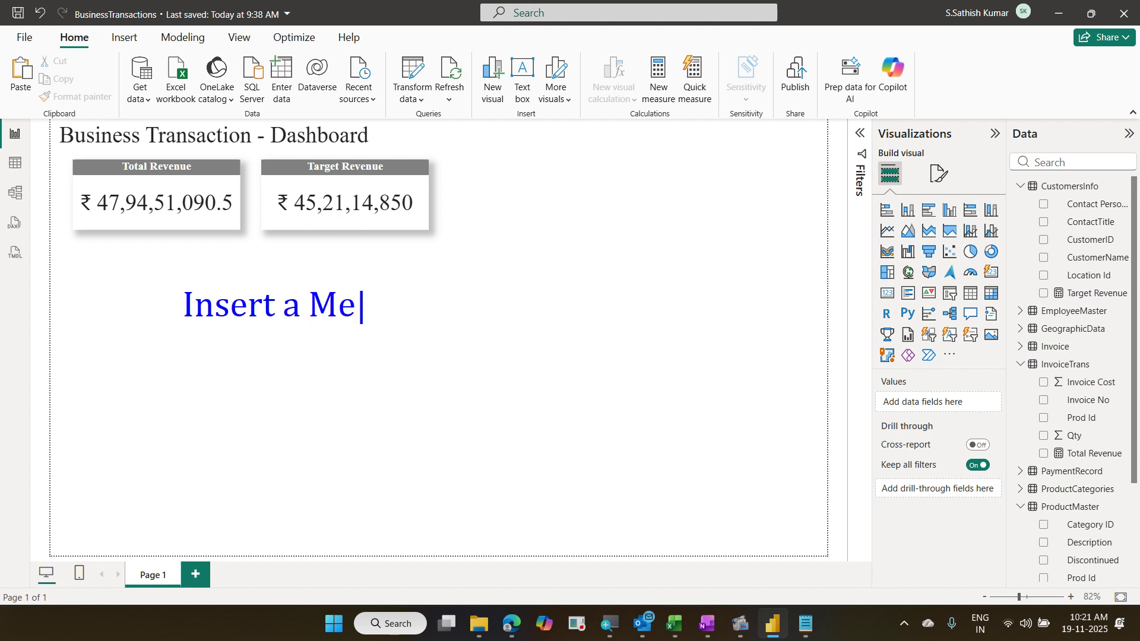
type("asure")
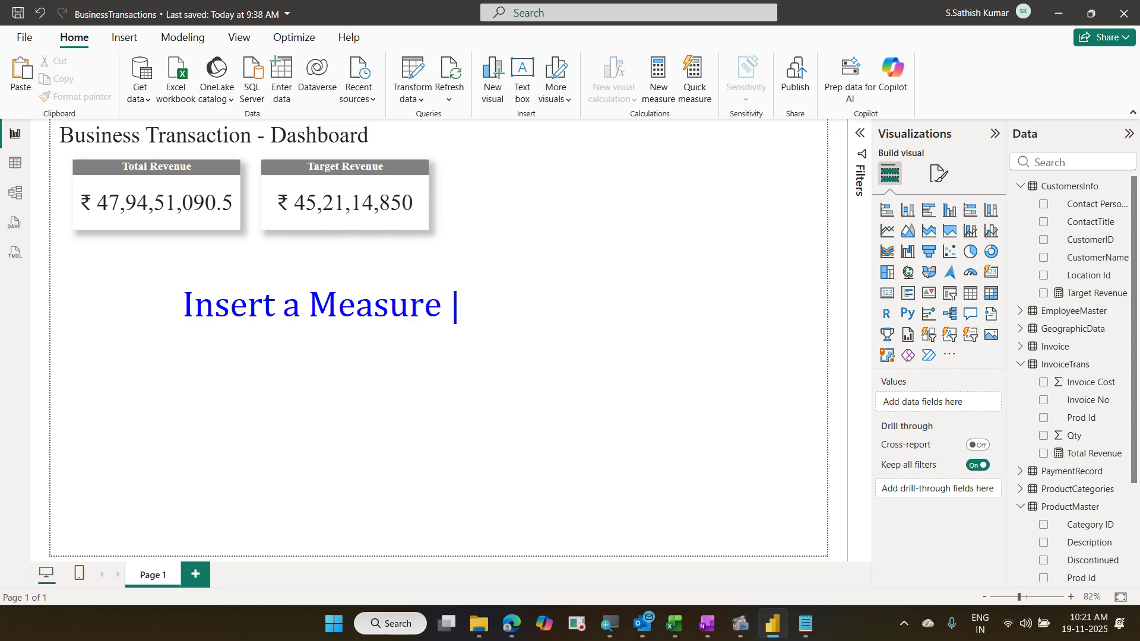
key("Return")
left_click(178, 366)
type("PRofi")
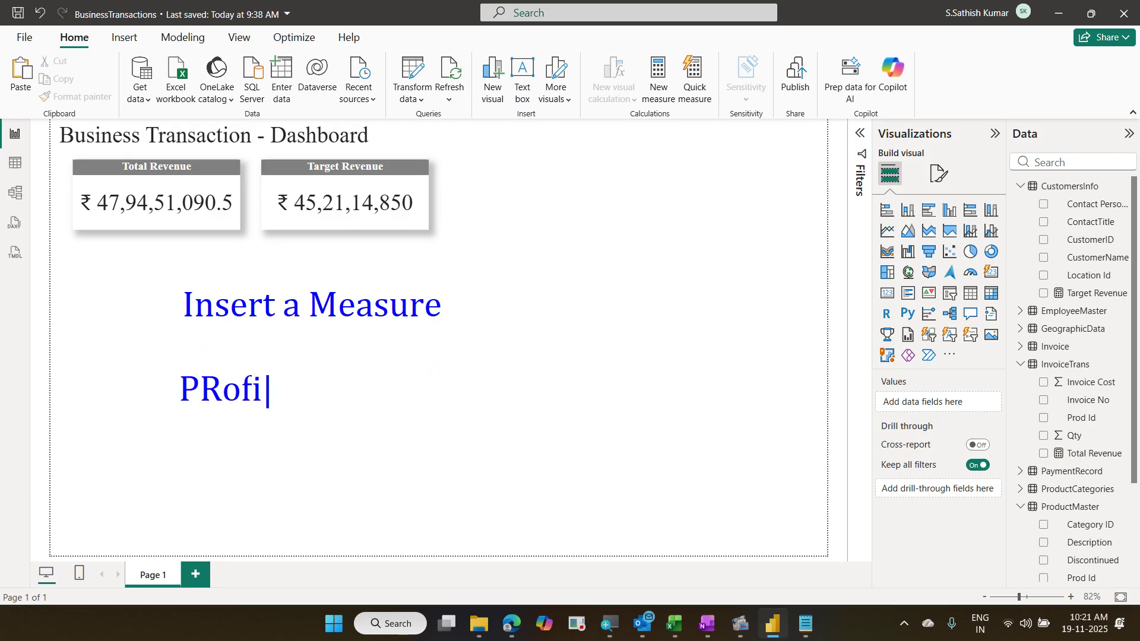
type("t")
key("BackSpace")
key("BackSpace")
key("BackSpace")
key("BackSpace")
key("BackSpace")
key("BackSpace")
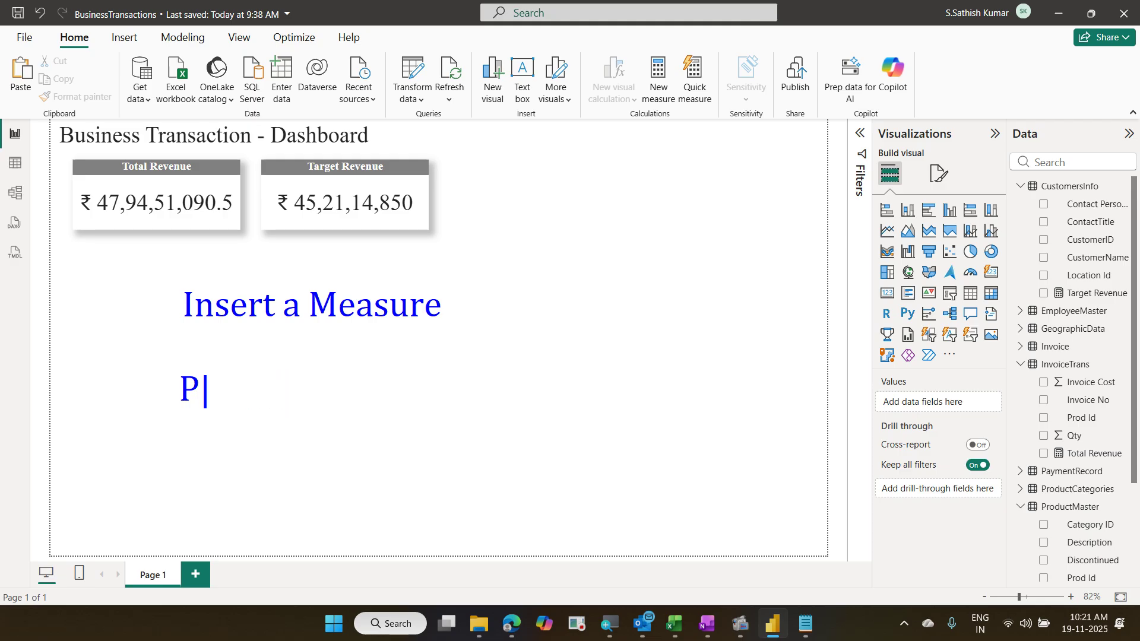
type("rofit ")
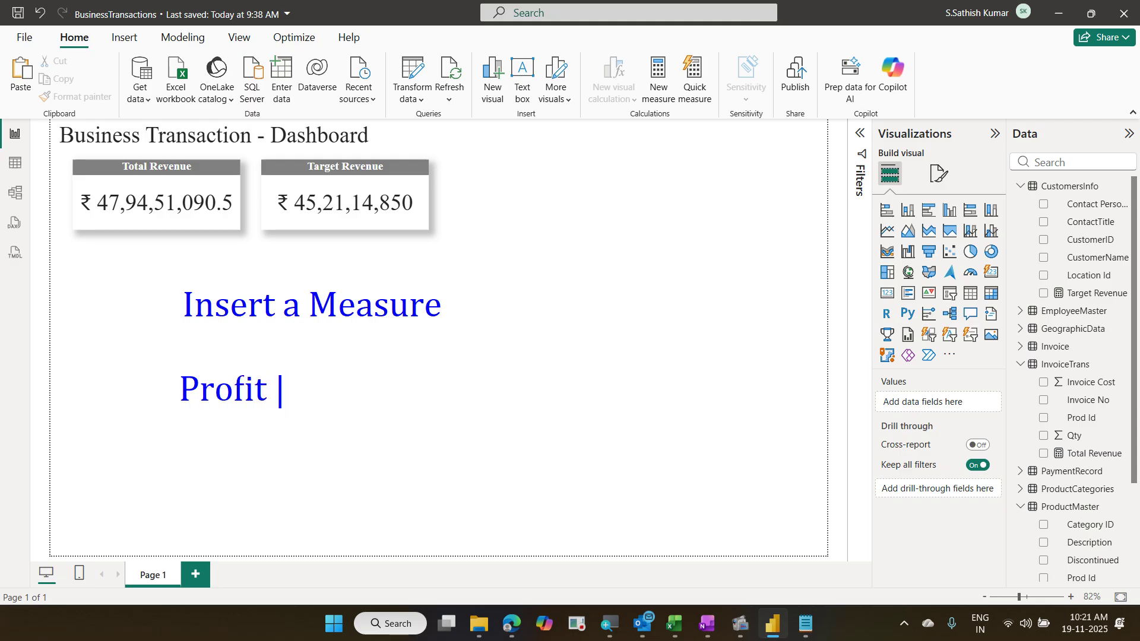
type("Margin")
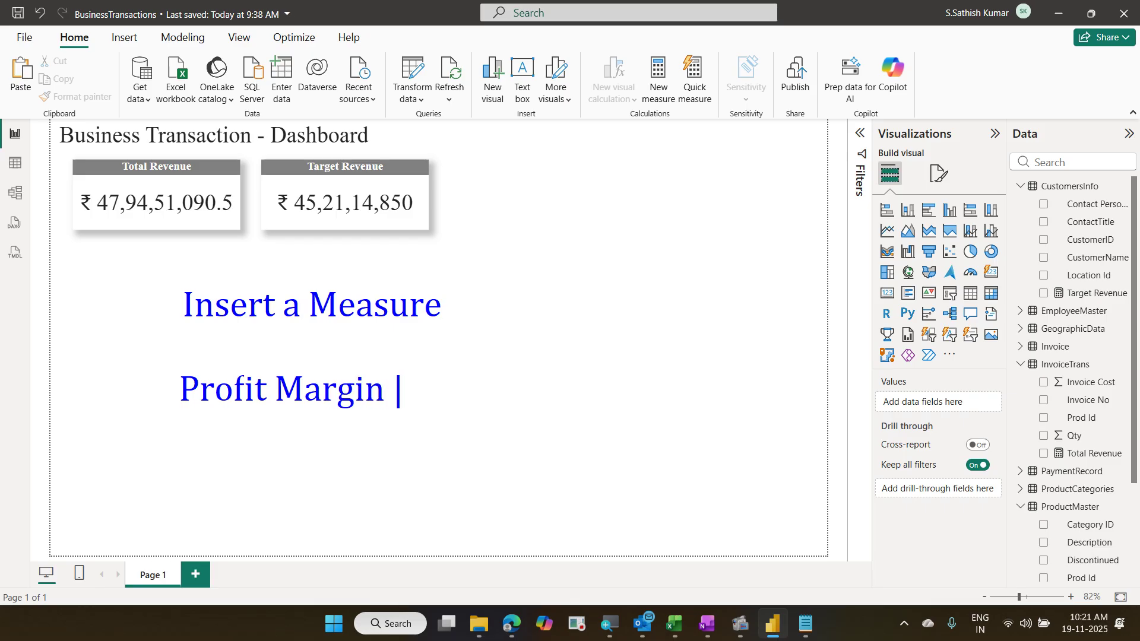
type(" = Total ")
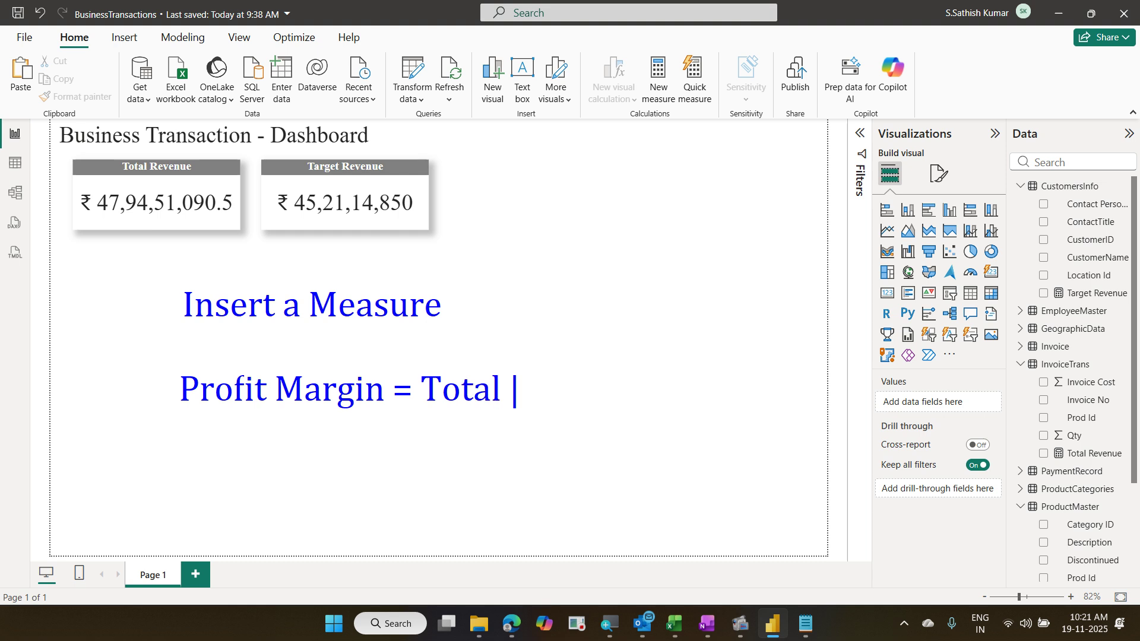
type("Reve")
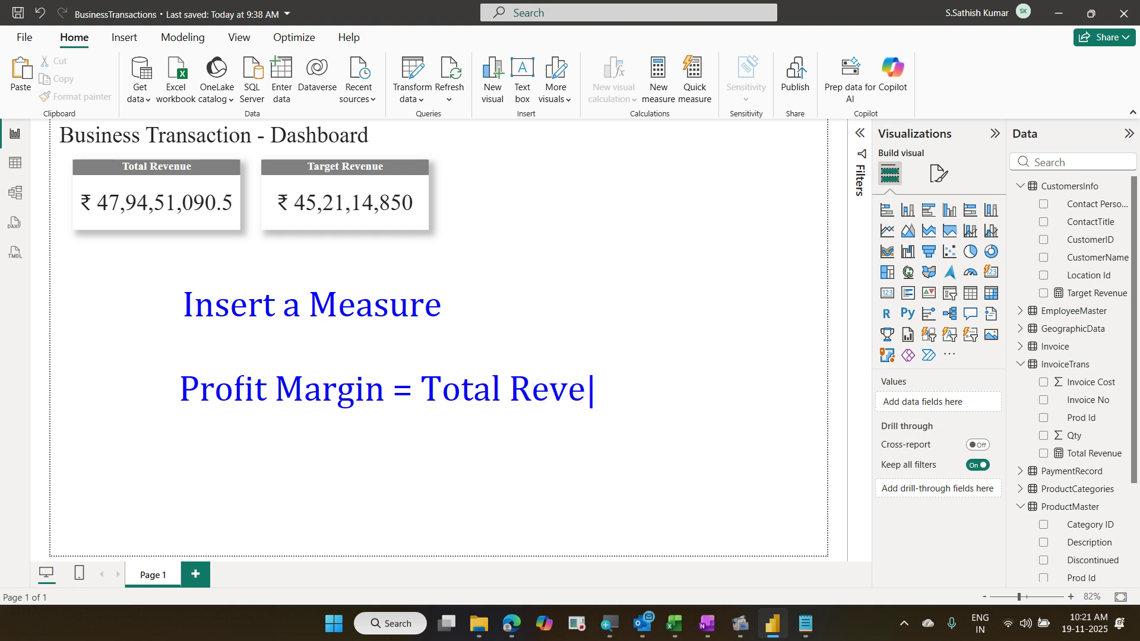
type("nue-Ta")
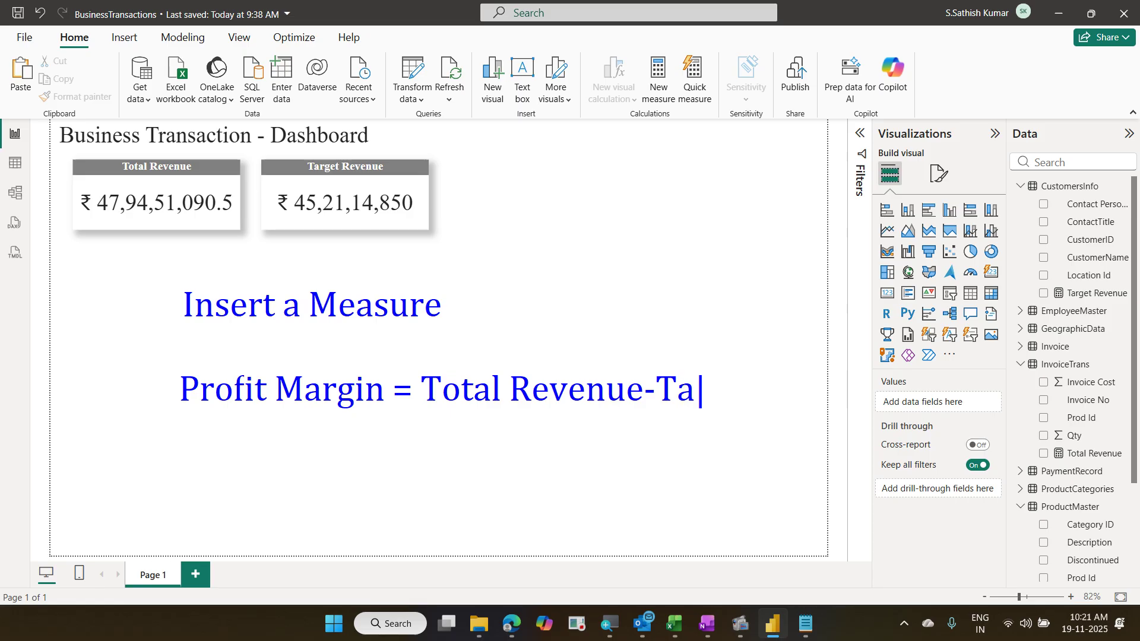
type("rget R")
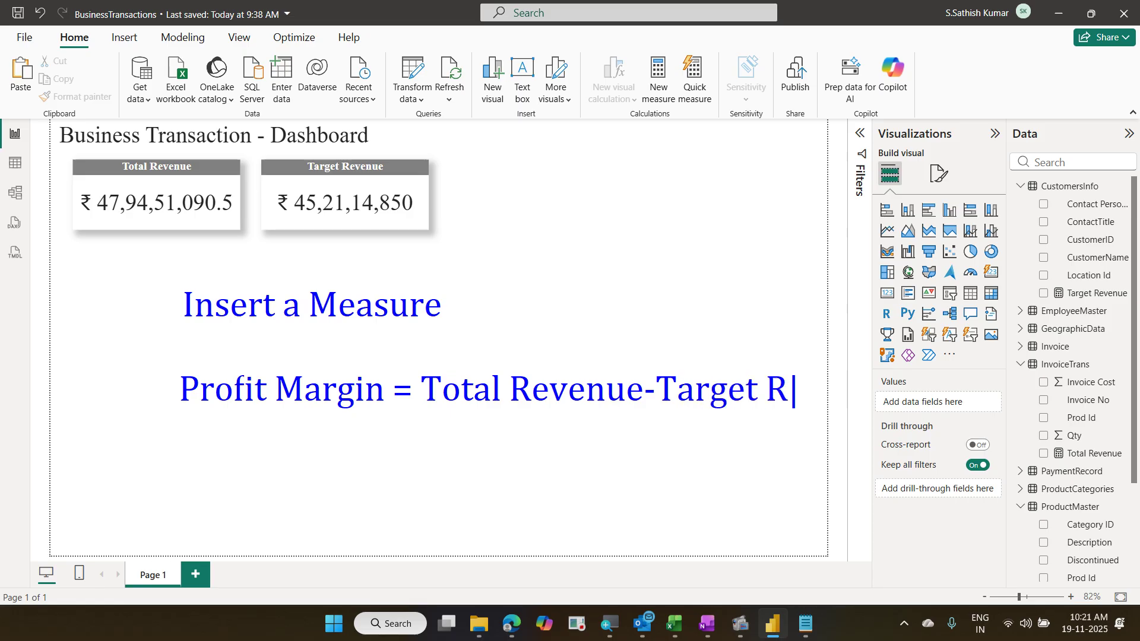
type("evenue")
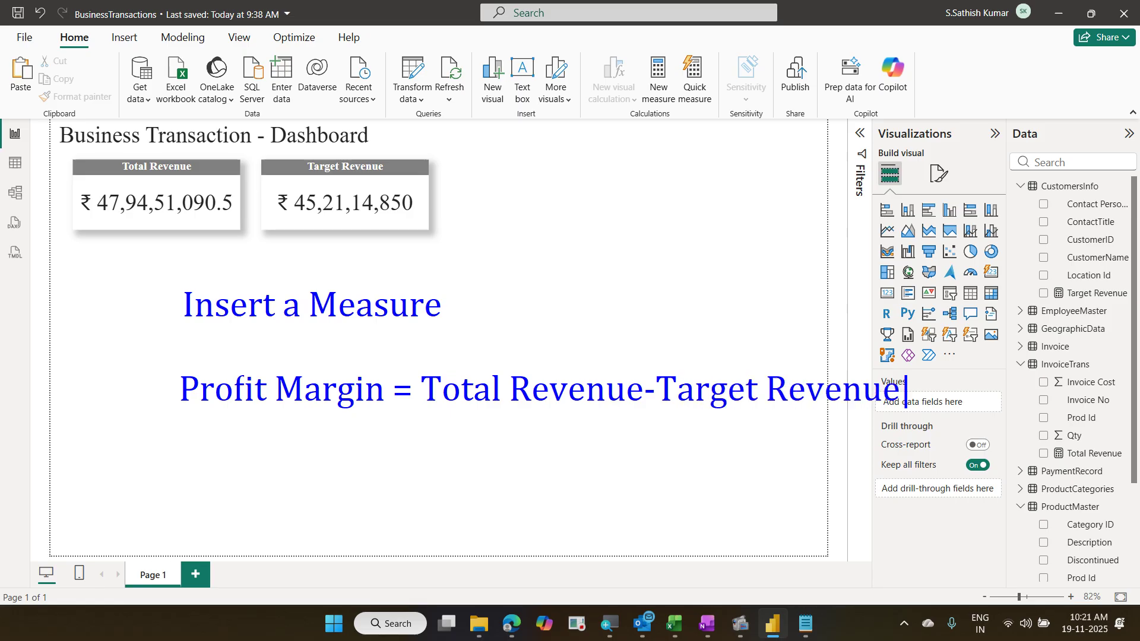
key("Return")
type("Inser")
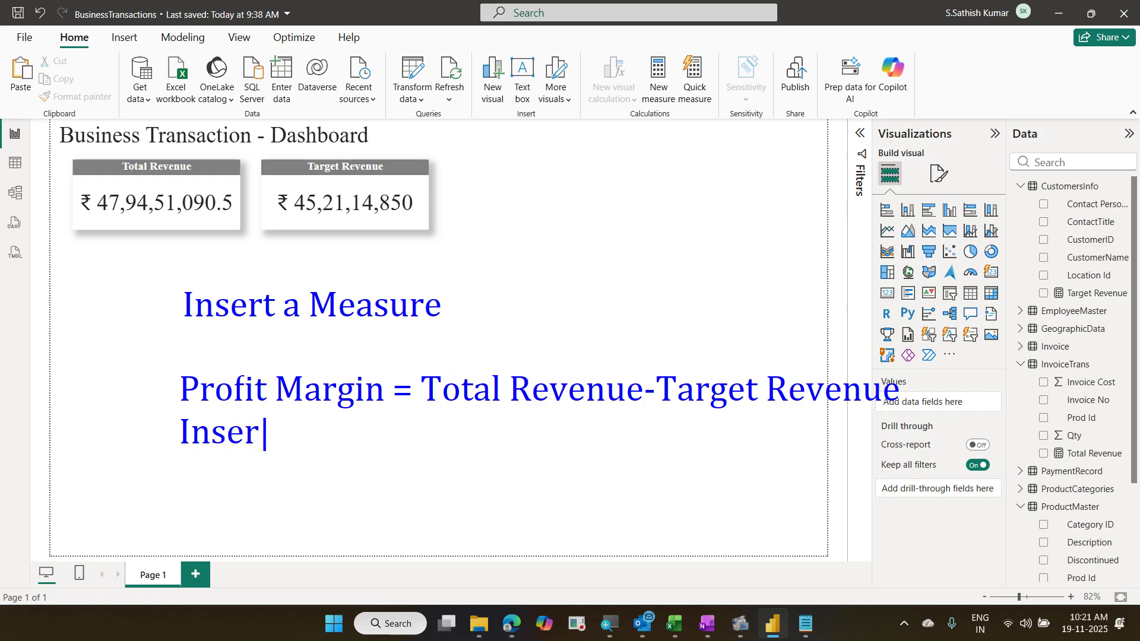
type("t a Cars")
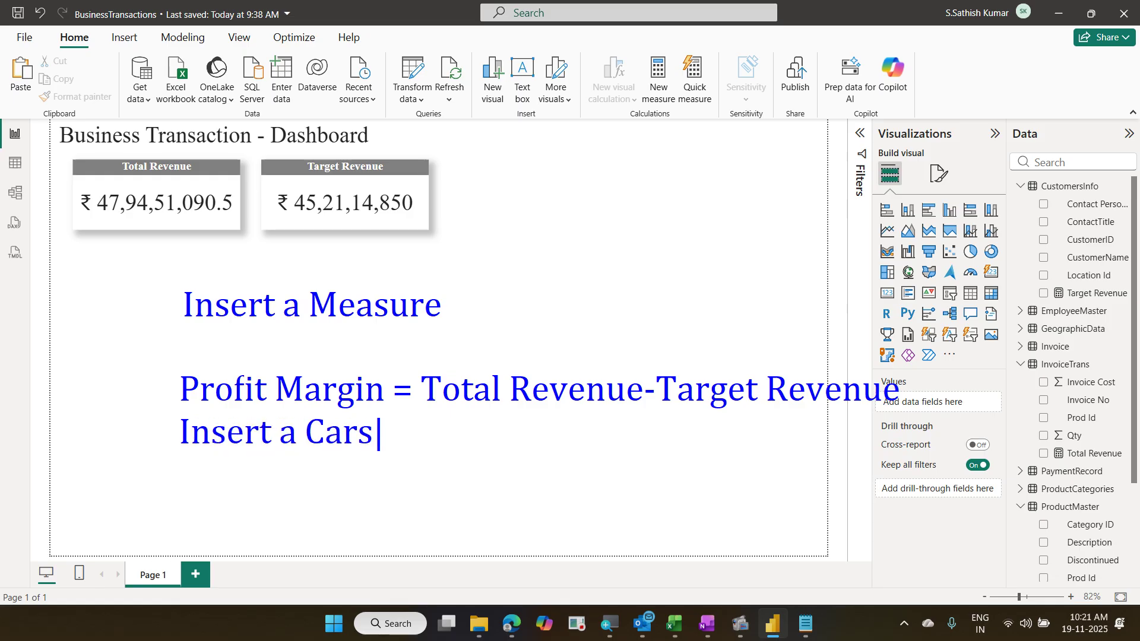
key("BackSpace")
type("d")
key("BackSpace")
type(", Display")
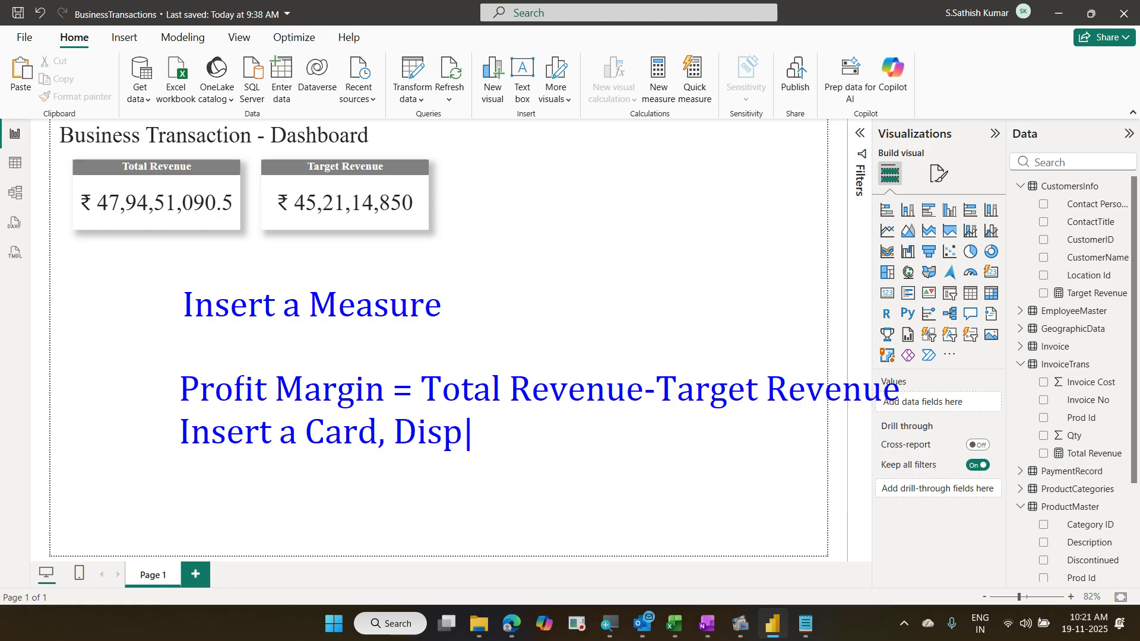
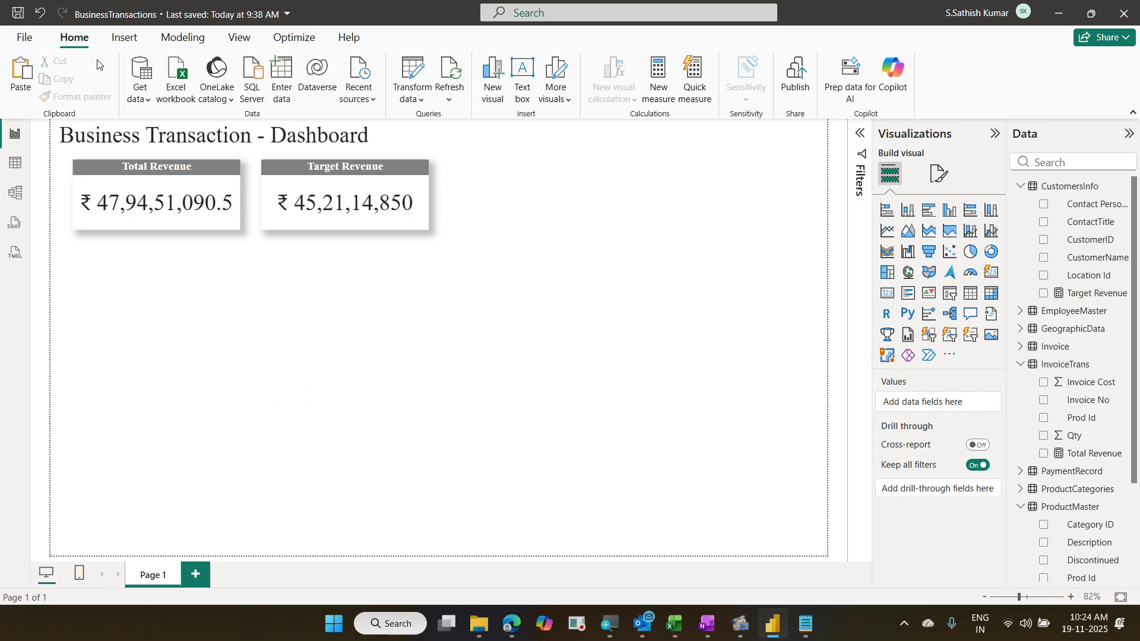
Step: Move the Target Revenue measure from CustomersInfo by setting its home table to InvoiceTrans
left_click(662, 94)
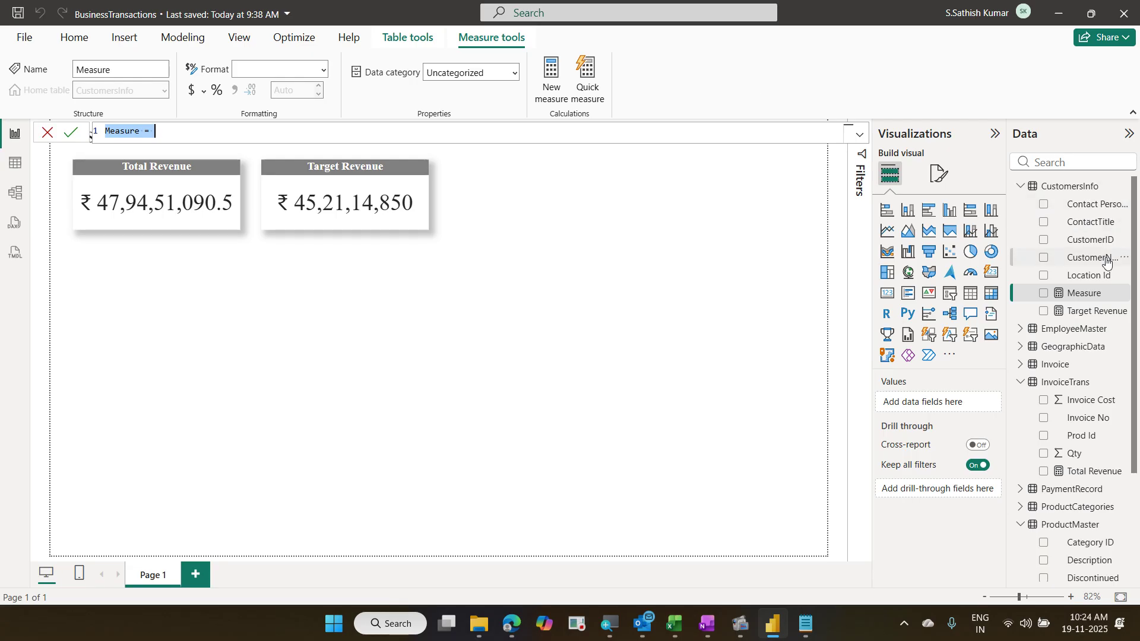
left_click(1119, 295)
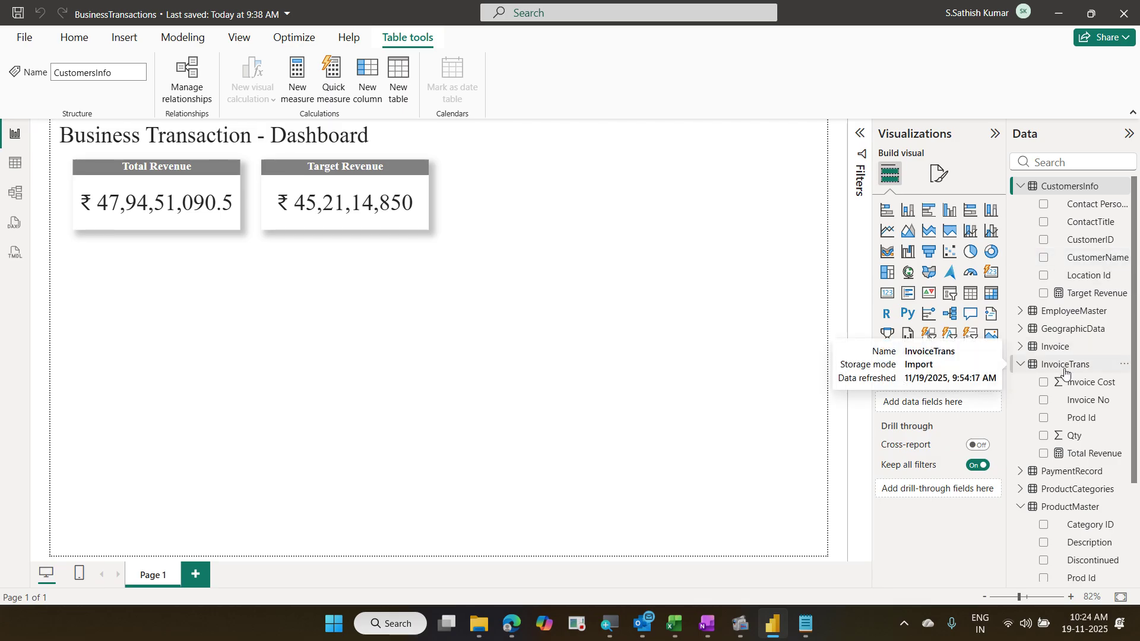
left_click(1095, 296)
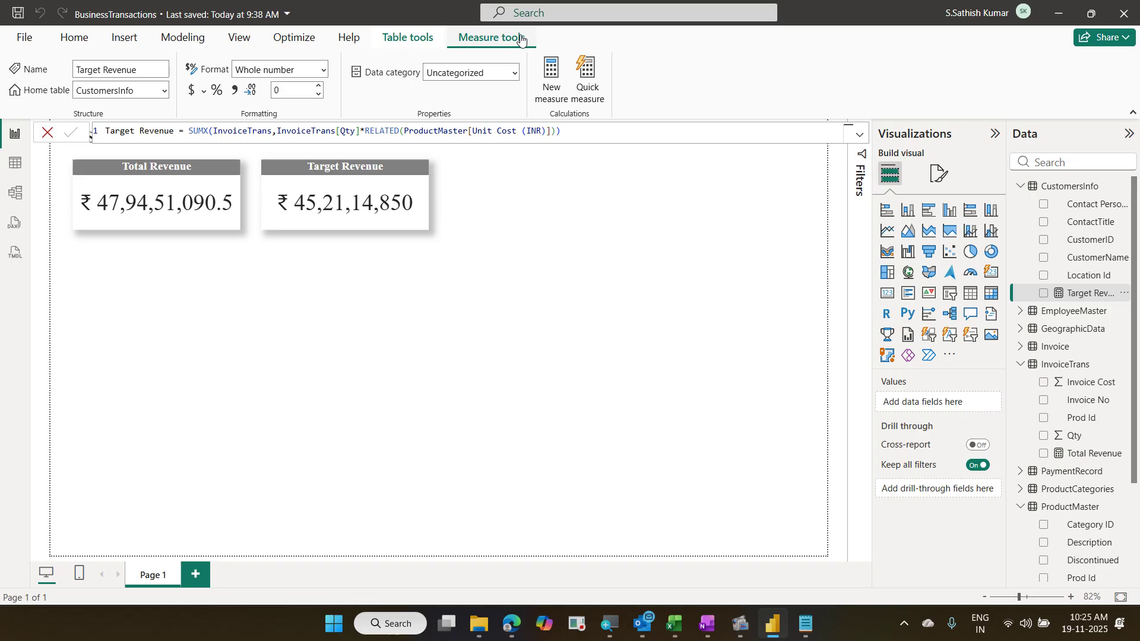
left_click(164, 90)
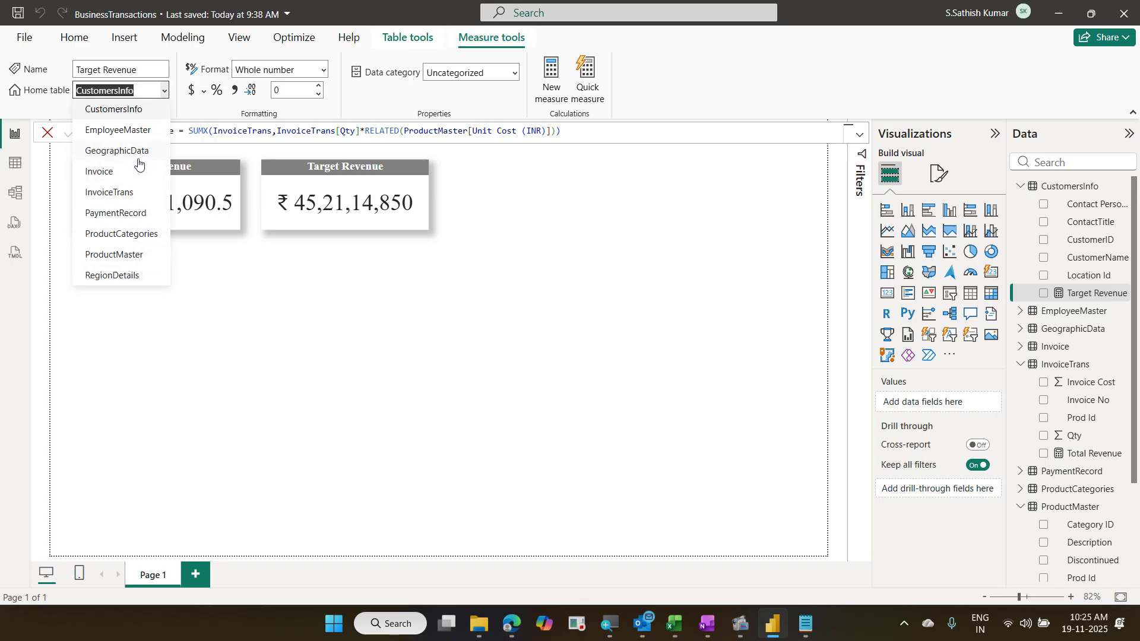
left_click(139, 191)
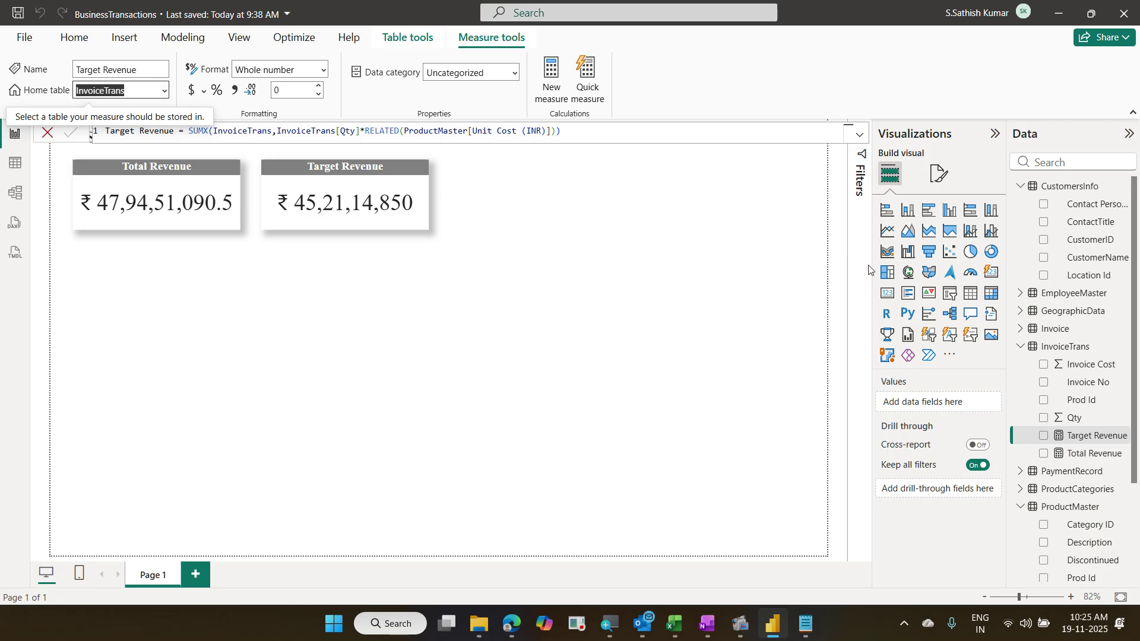
Step: Start a new measure in the InvoiceTrans table and name it Profit Margin
left_click(1075, 349)
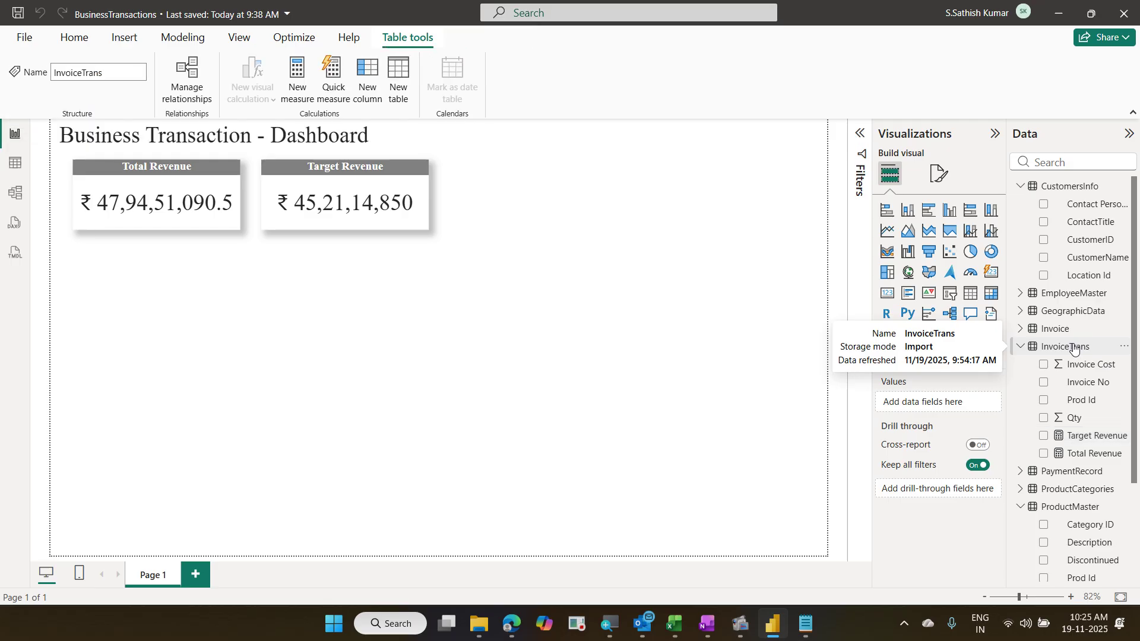
right_click(1075, 349)
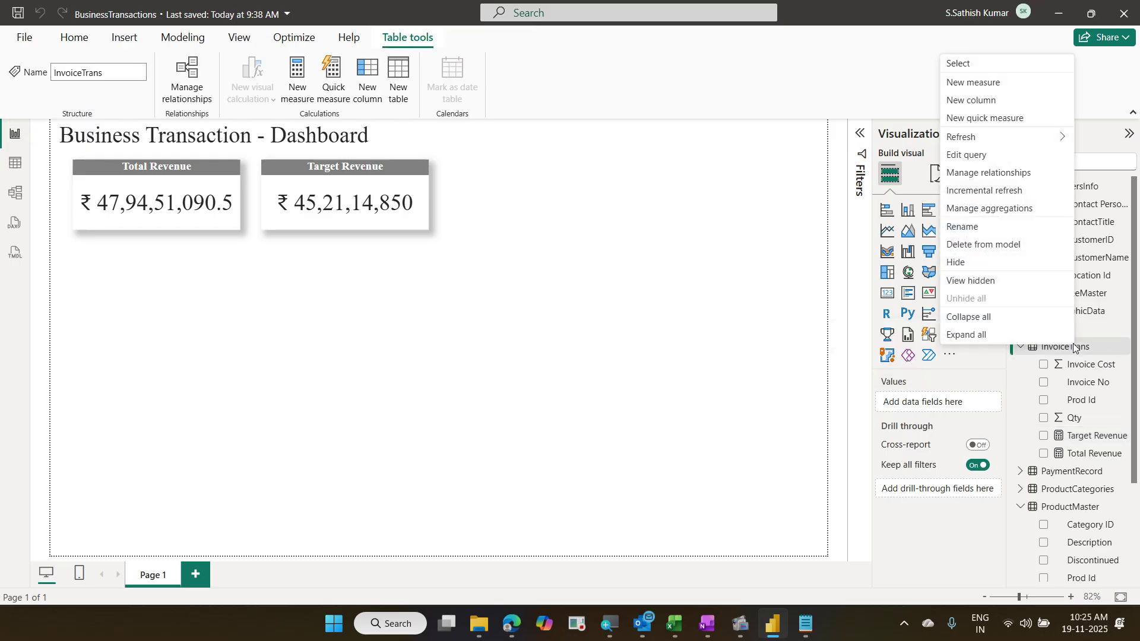
left_click(996, 85)
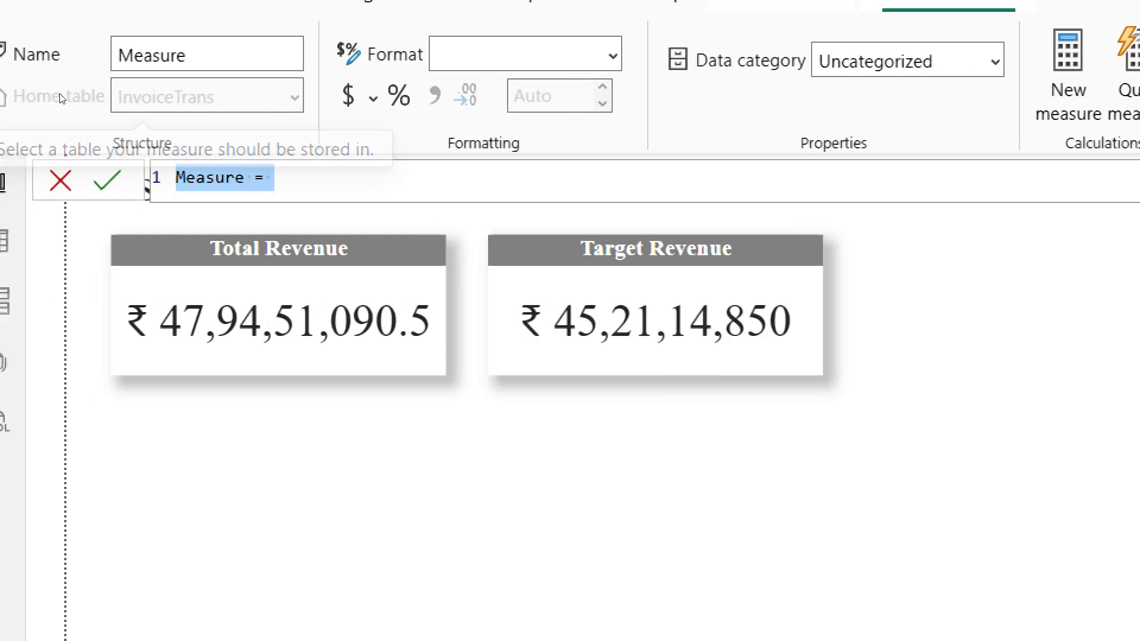
key("Home")
key("Right")
key("Right")
key("Right")
key("Right")
key("Right")
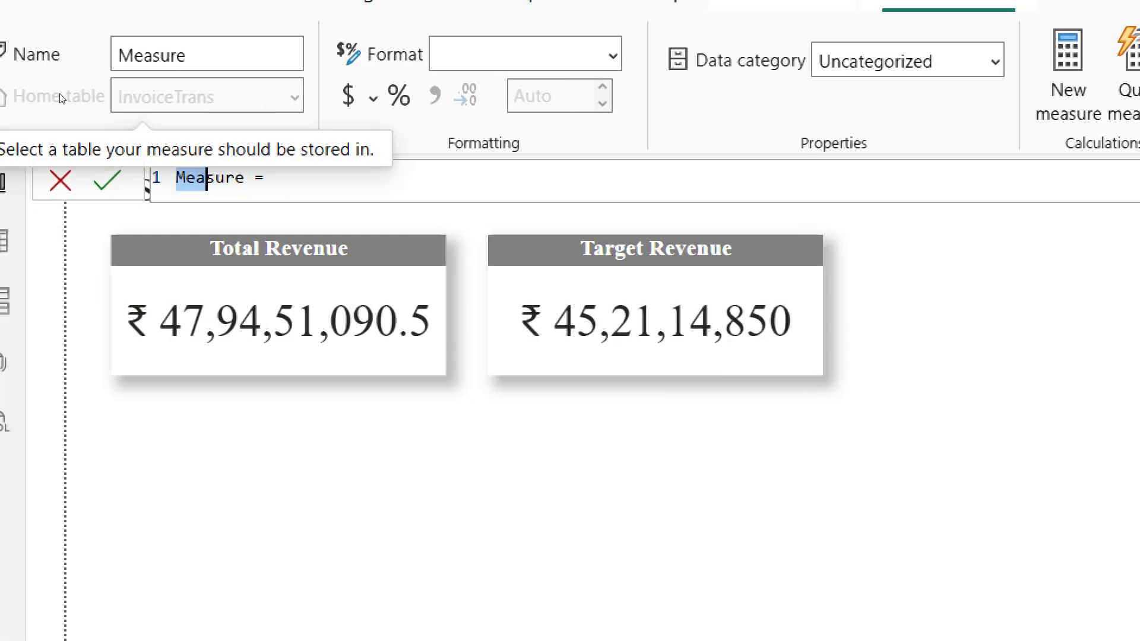
key("ctrl+shift+Right")
type("Pro")
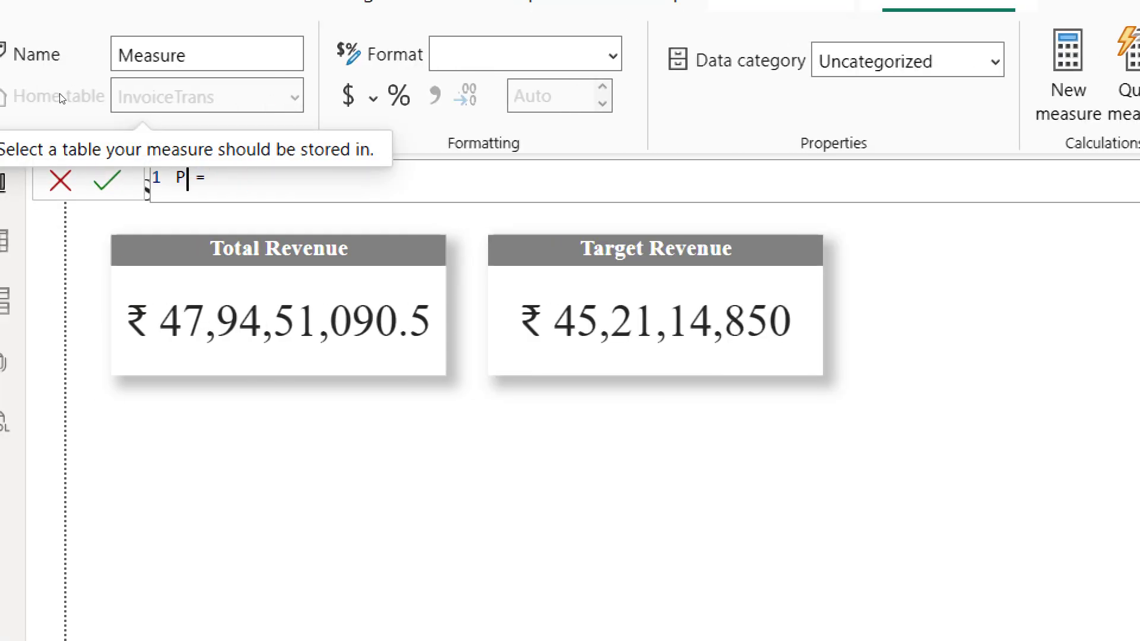
type("fit Mar")
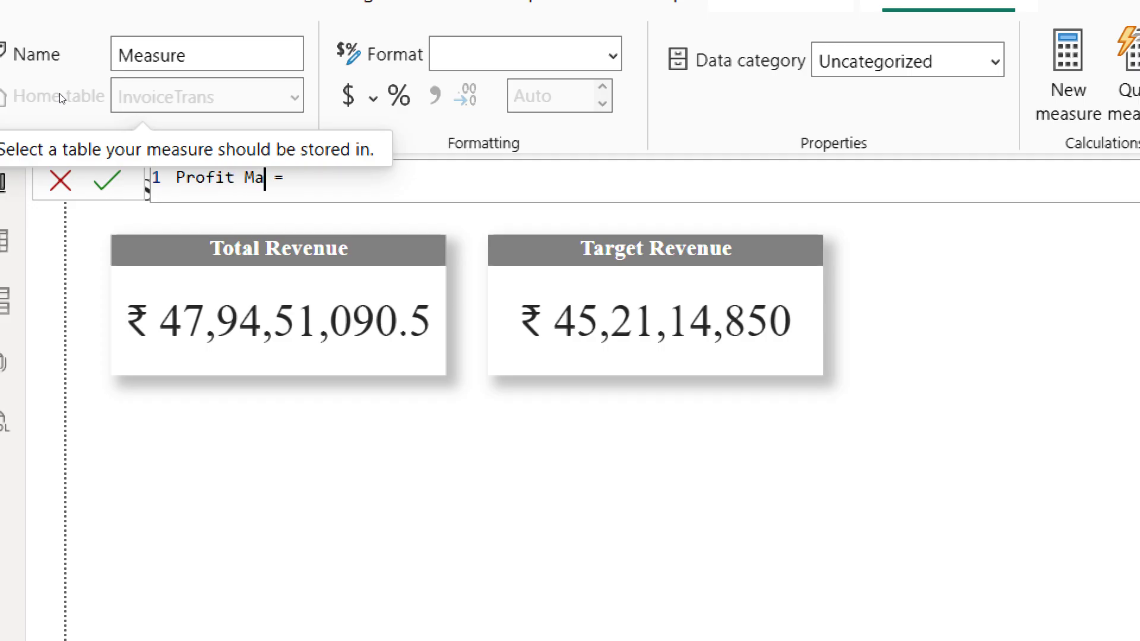
type("gin")
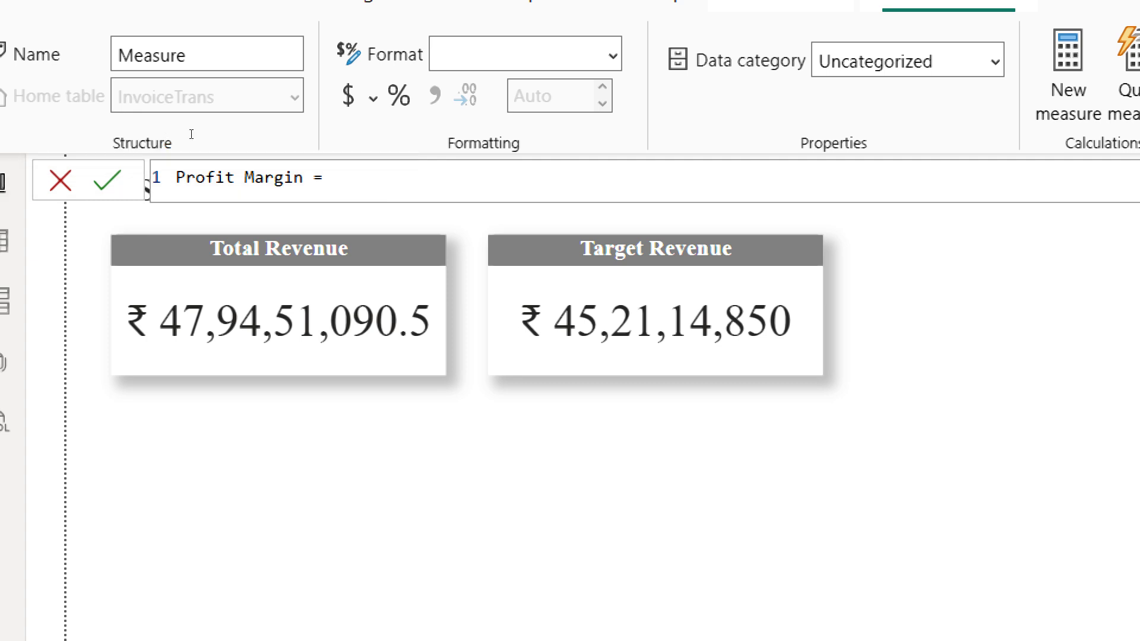
Step: Define the Profit Margin measure as [Total Revenue]-[Target Revenue] and commit the formula
type("tot")
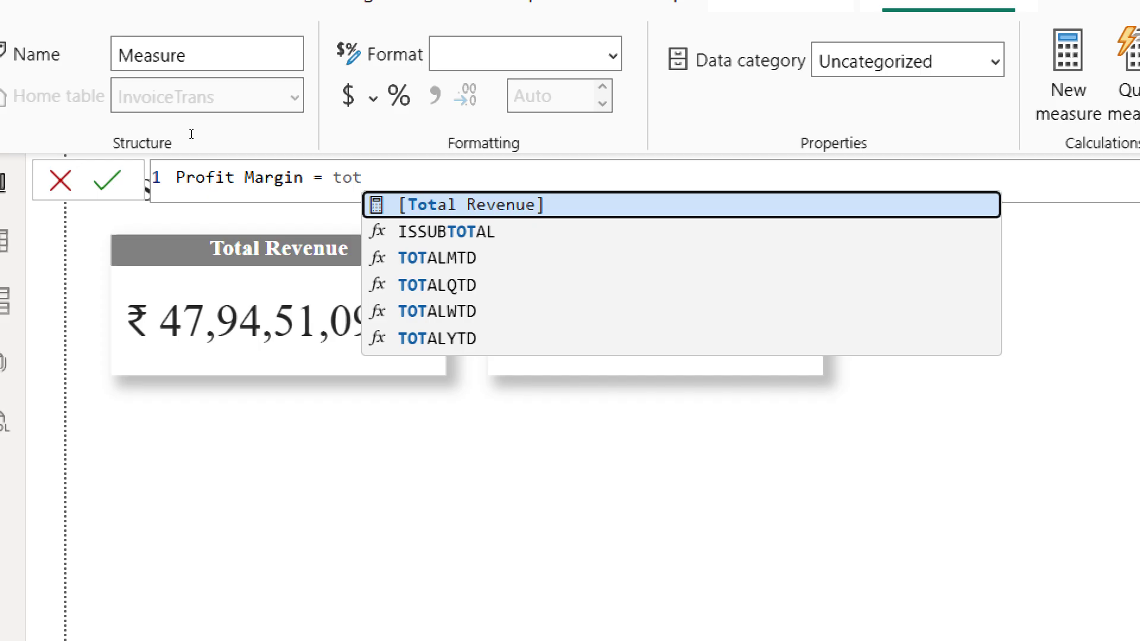
key("Tab")
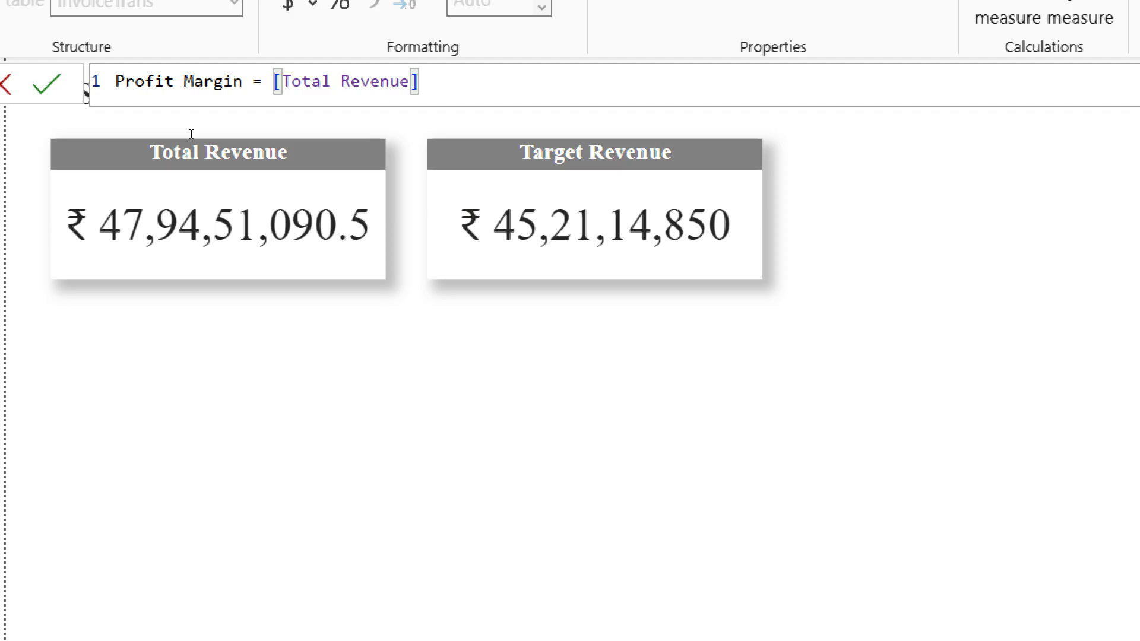
type("-tar")
key("Tab")
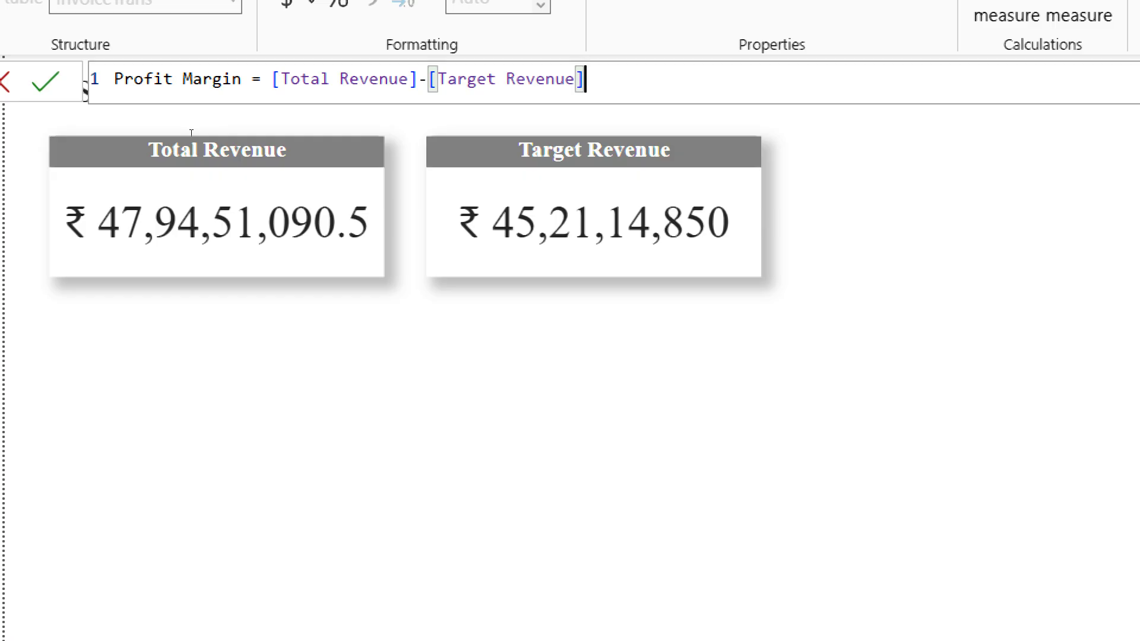
key("Return")
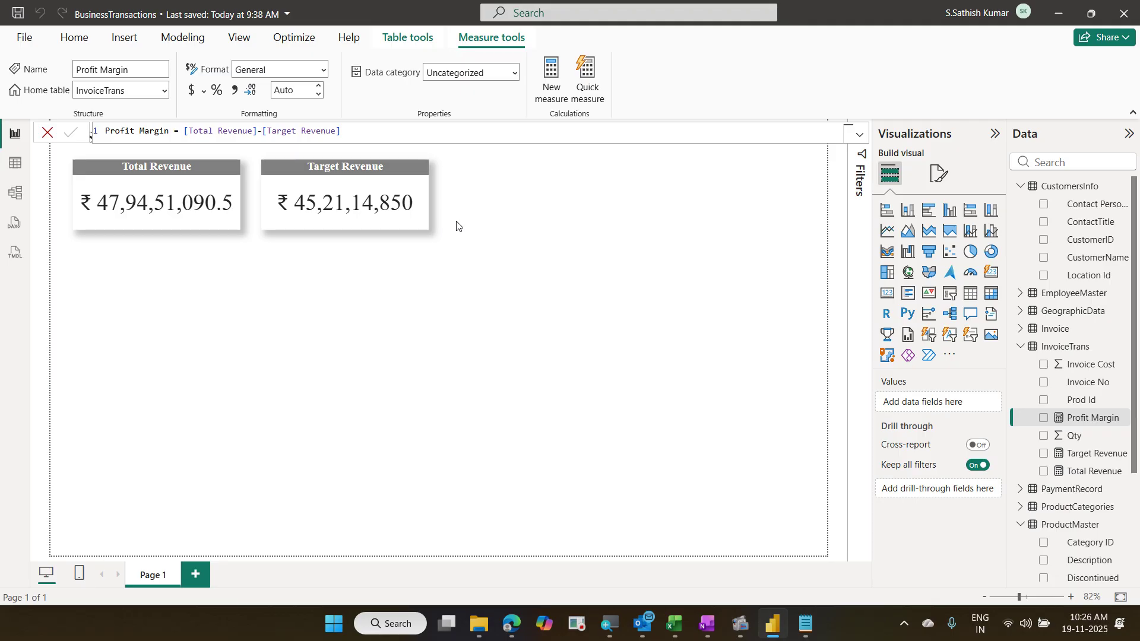
Step: Duplicate the Target Revenue card and place the copy beside it in the same row, with a small gap
left_click(414, 221)
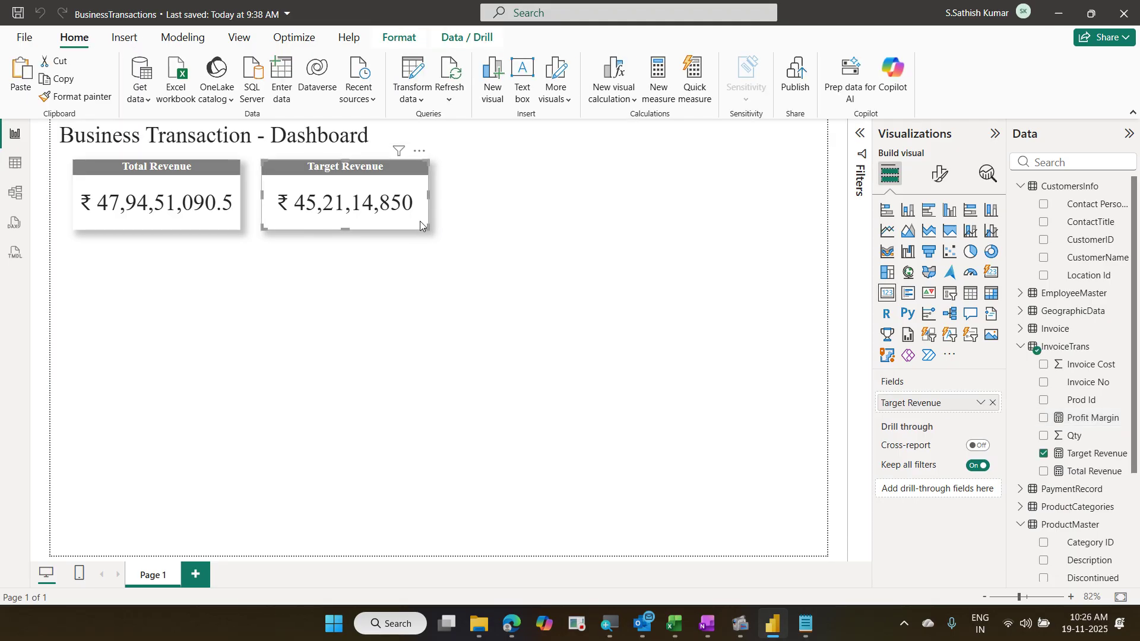
key("ctrl+c")
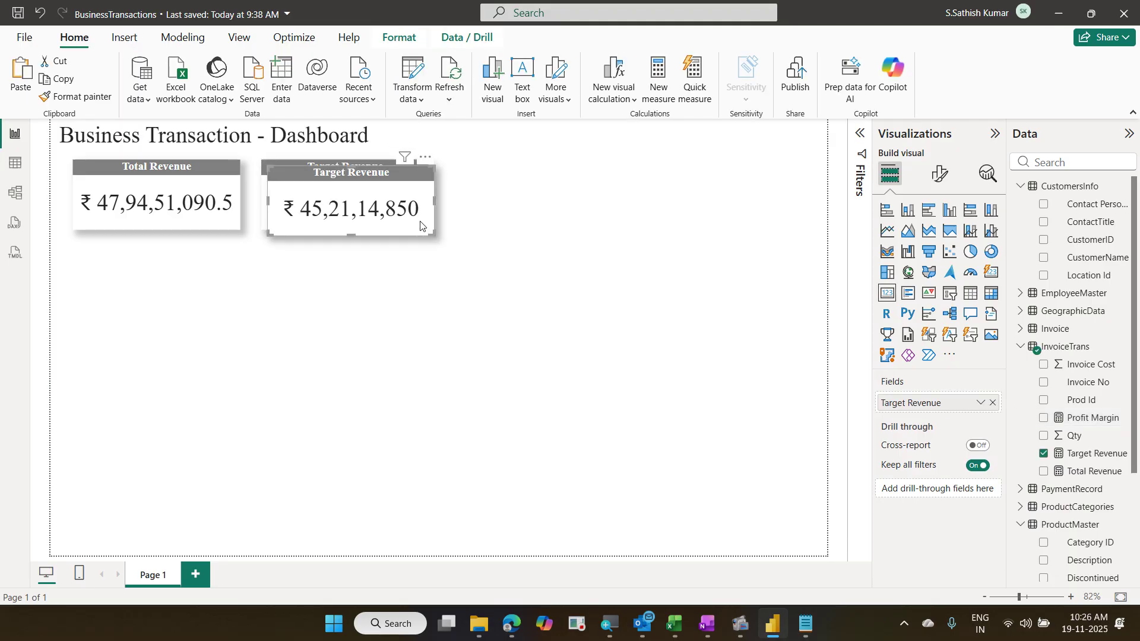
key("ctrl+v")
left_click_drag(675, 250, 624, 222)
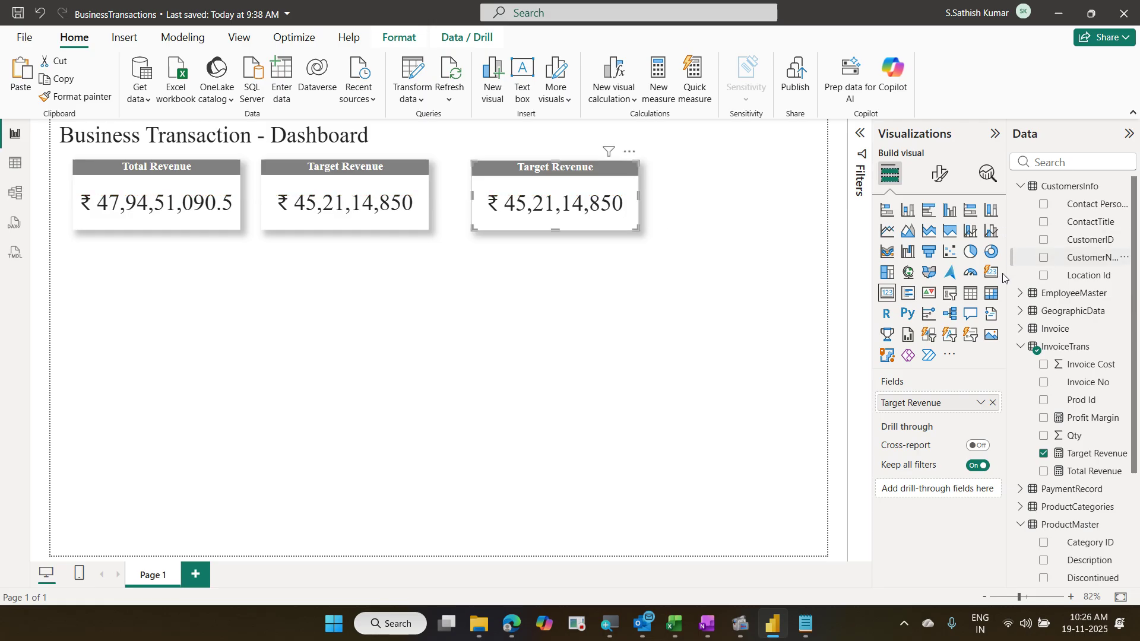
Step: Replace the duplicated card's Target Revenue field with the Profit Margin measure and change its title to Profit Margin
left_click(992, 404)
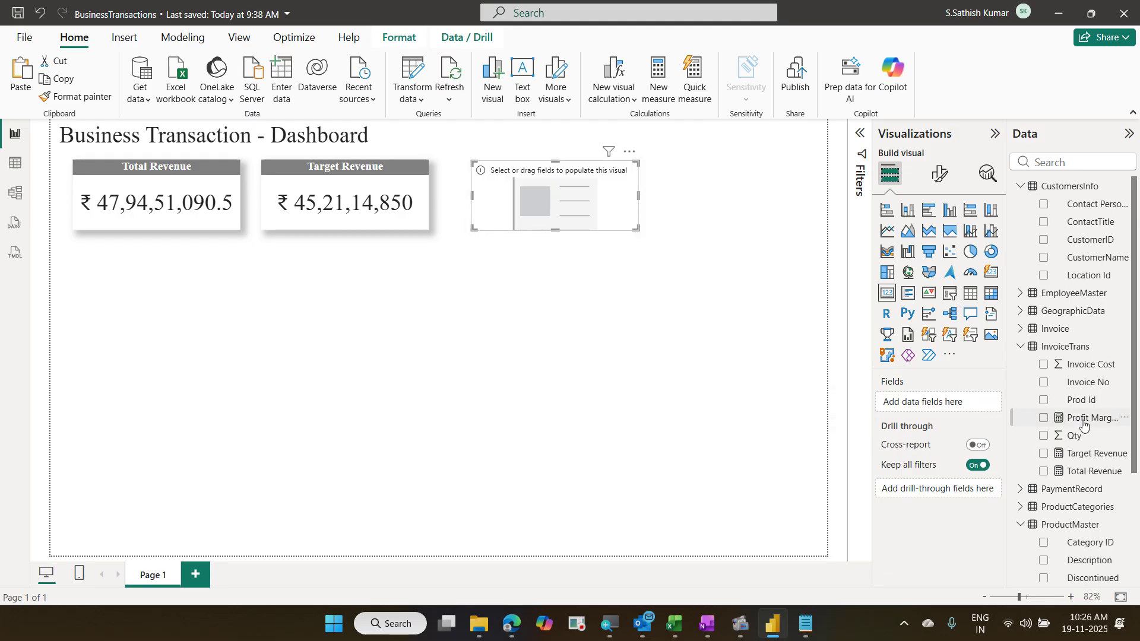
left_click_drag(1084, 424, 952, 402)
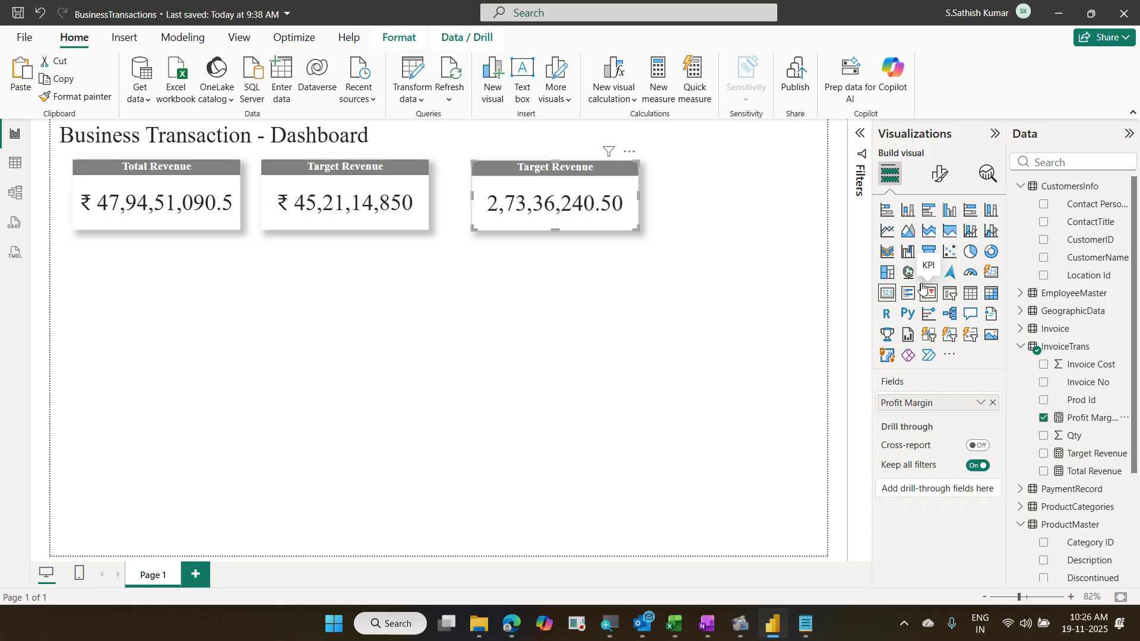
left_click(943, 176)
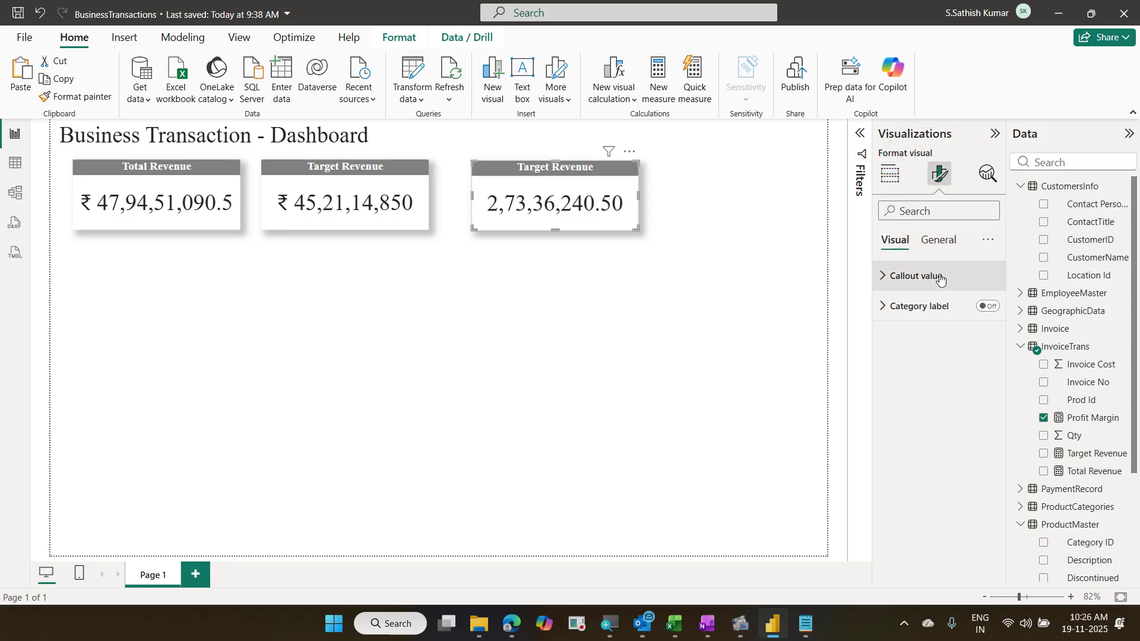
left_click(944, 249)
left_click(930, 314)
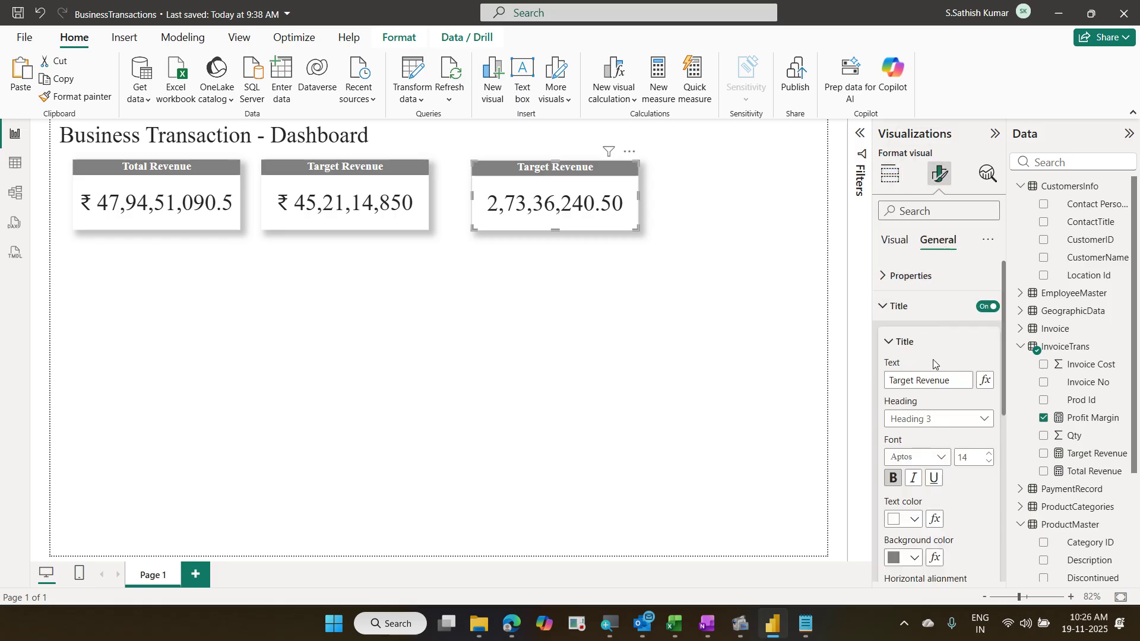
left_click(961, 377)
left_click_drag(961, 377, 721, 383)
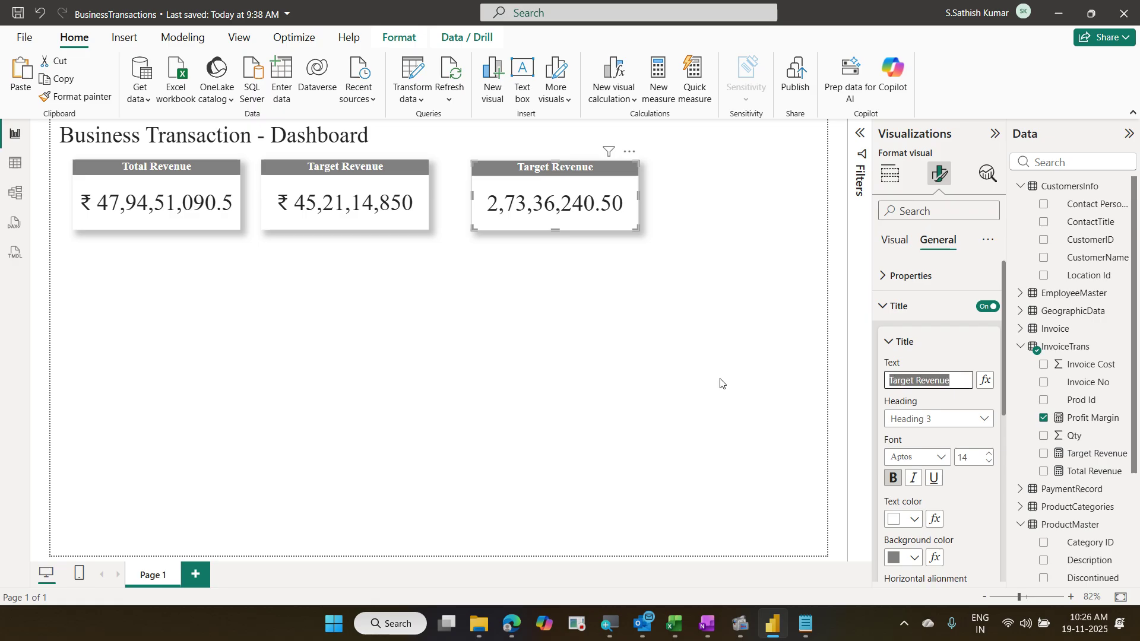
type("Profit ")
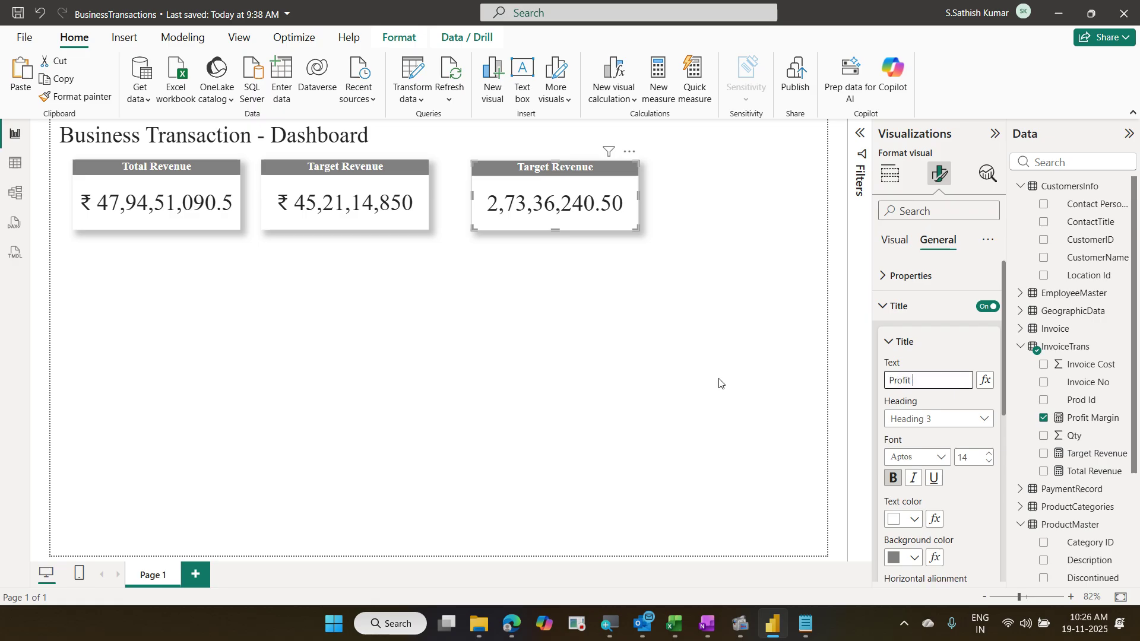
type("Margin")
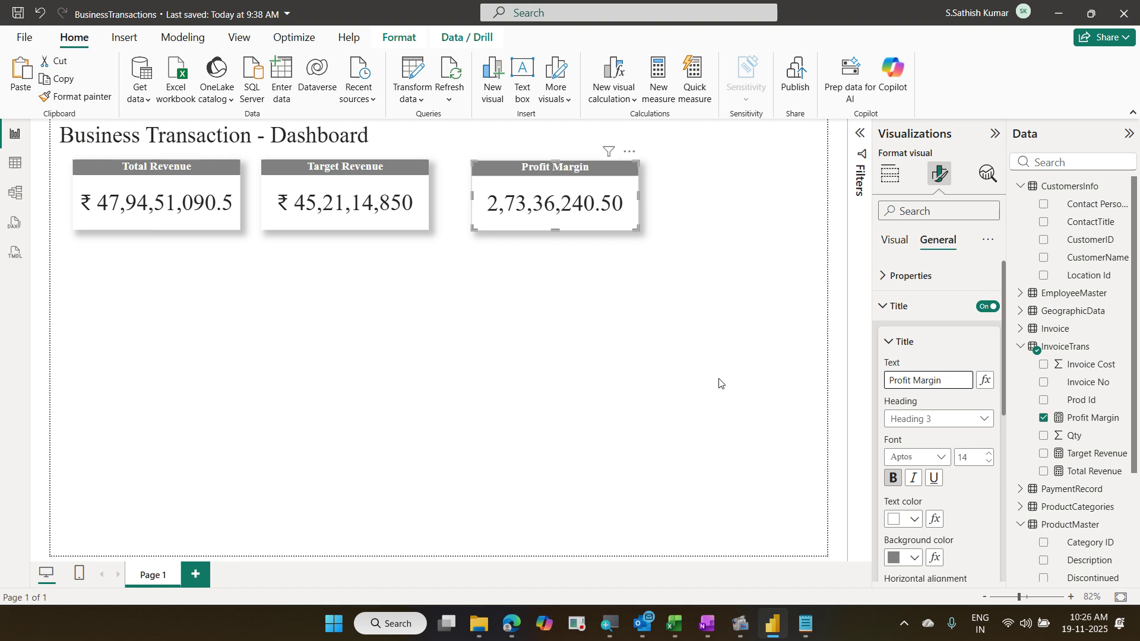
left_click(719, 383)
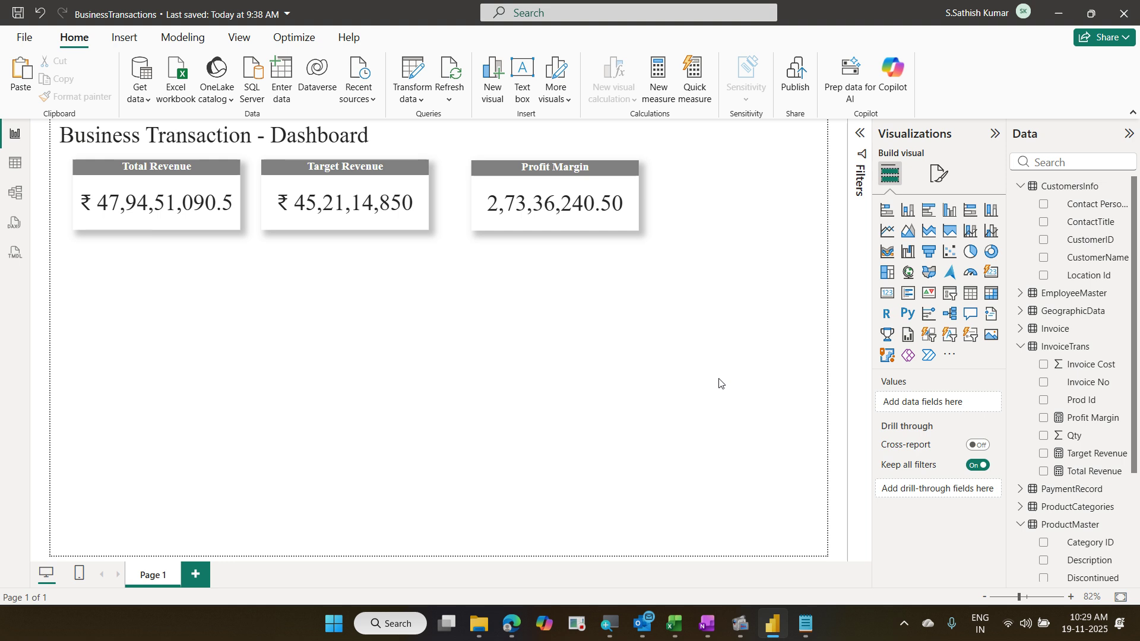
Step: Save the BusinessTransactions report
left_click_drag(720, 379, 684, 350)
key("ctrl+s")
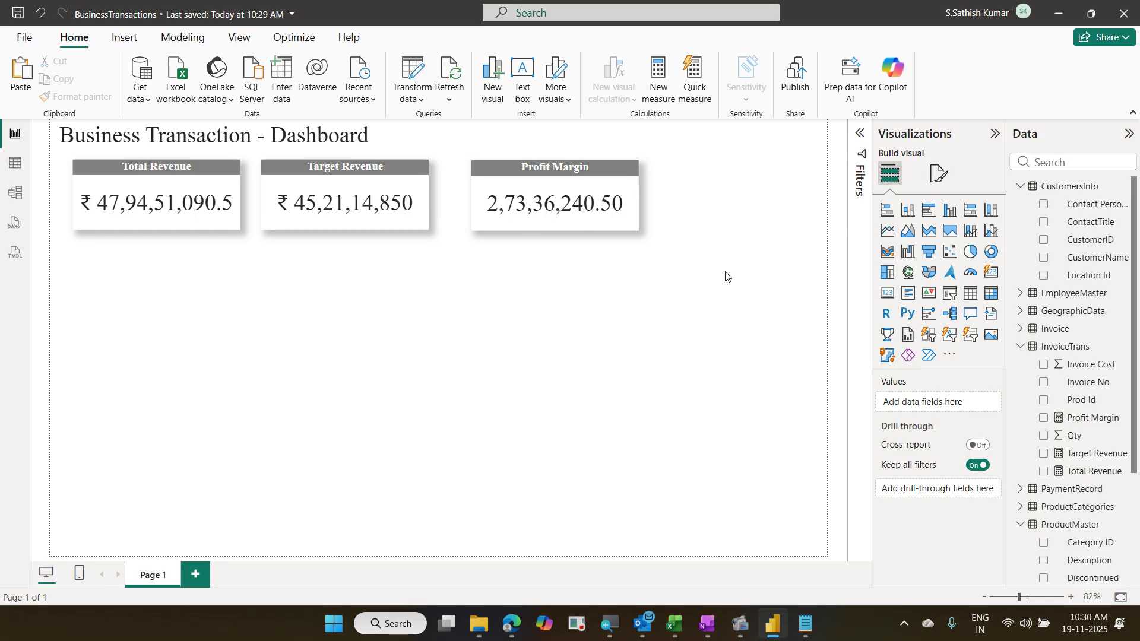
Step: Set the data format of the Profit Margin card to Currency
left_click(635, 188)
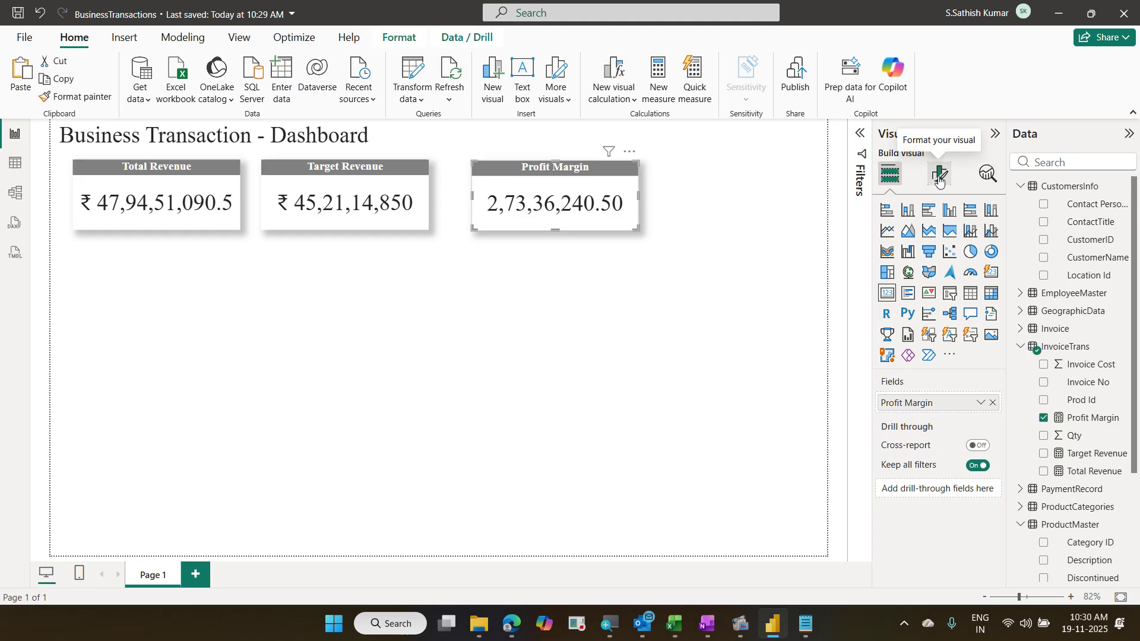
left_click(939, 178)
left_click(944, 248)
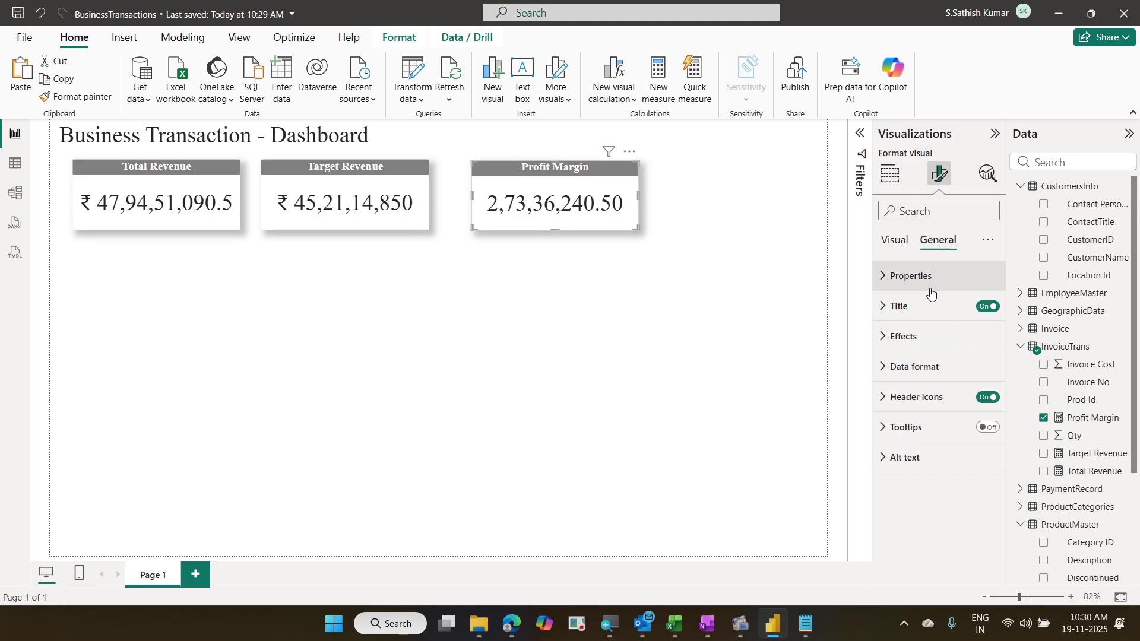
left_click(921, 365)
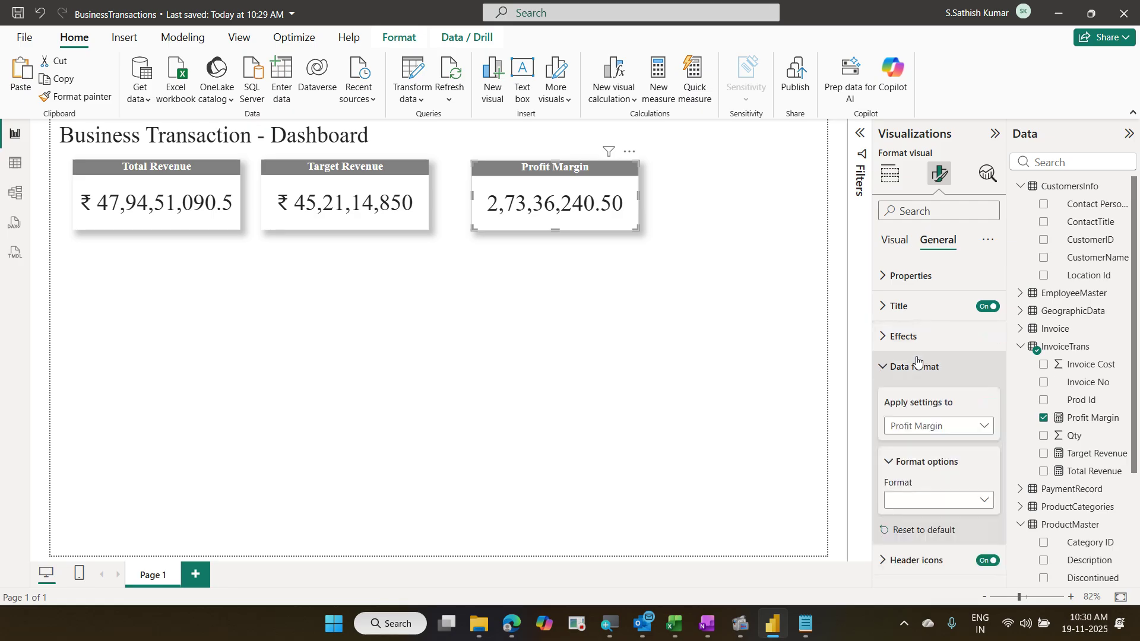
left_click(956, 500)
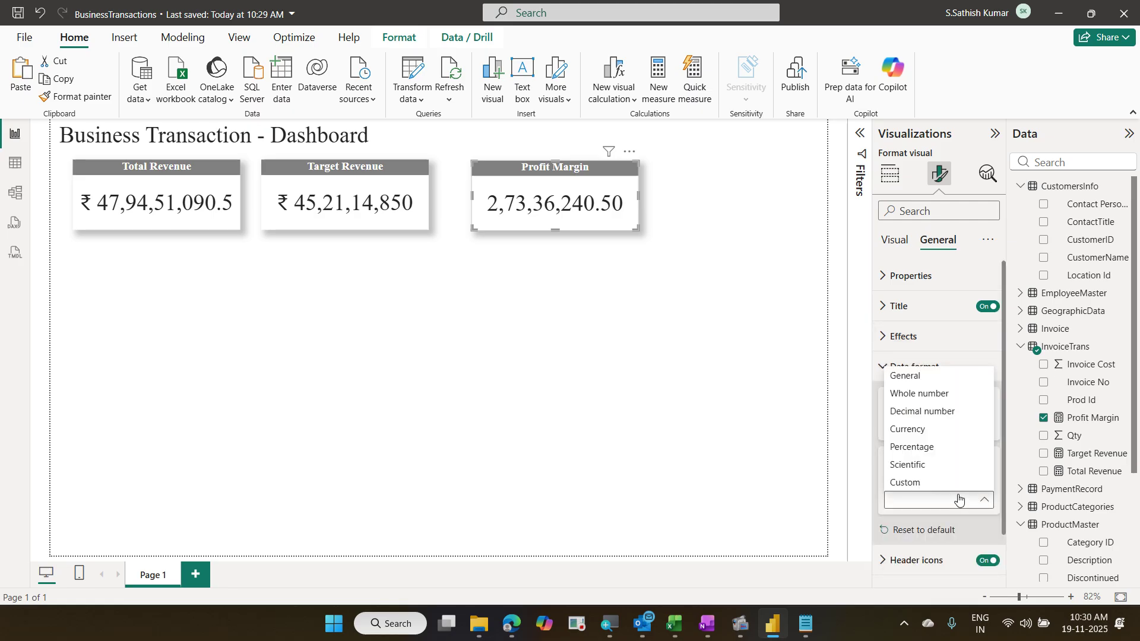
left_click(938, 430)
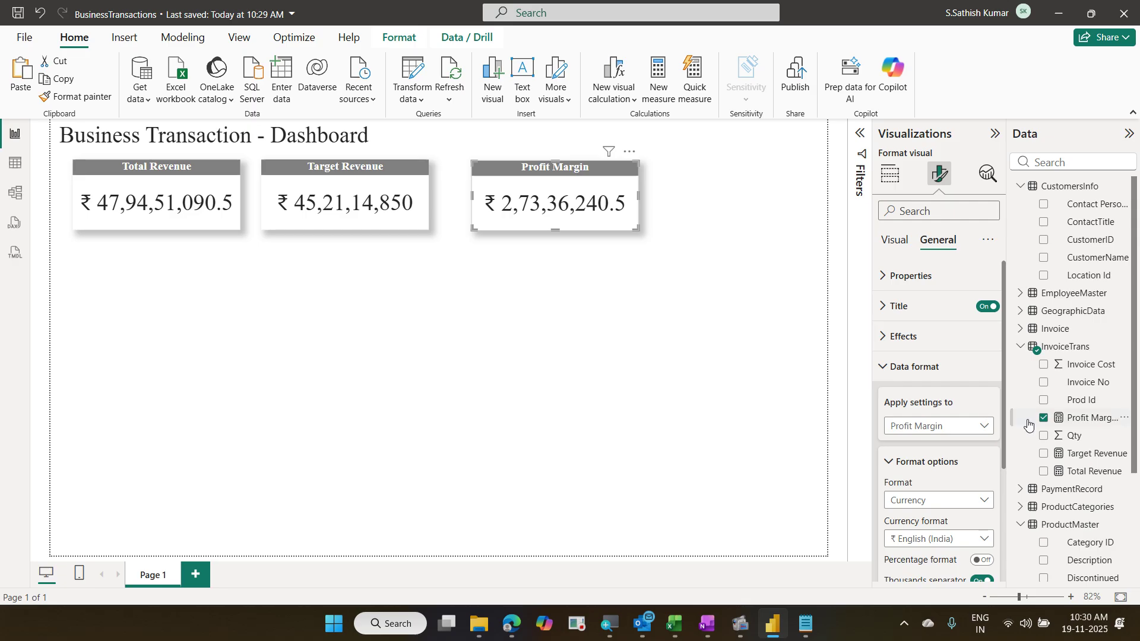
Step: Examine the currency symbols offered for formatting the Profit Margin measure in the InvoiceTrans table
left_click(1103, 424)
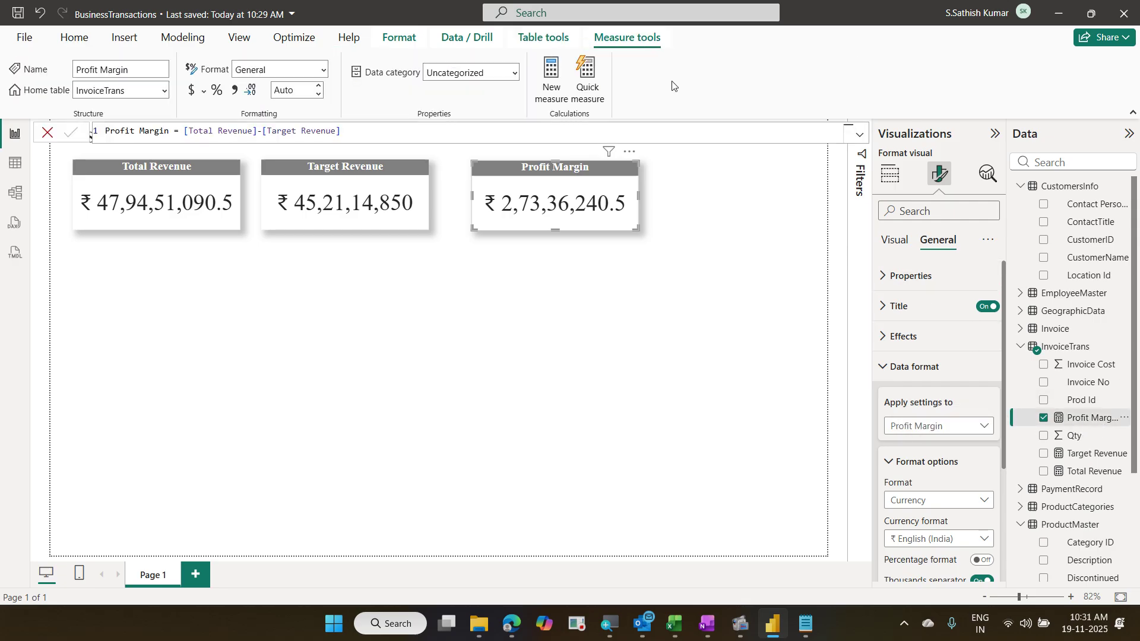
left_click_drag(588, 31, 677, 53)
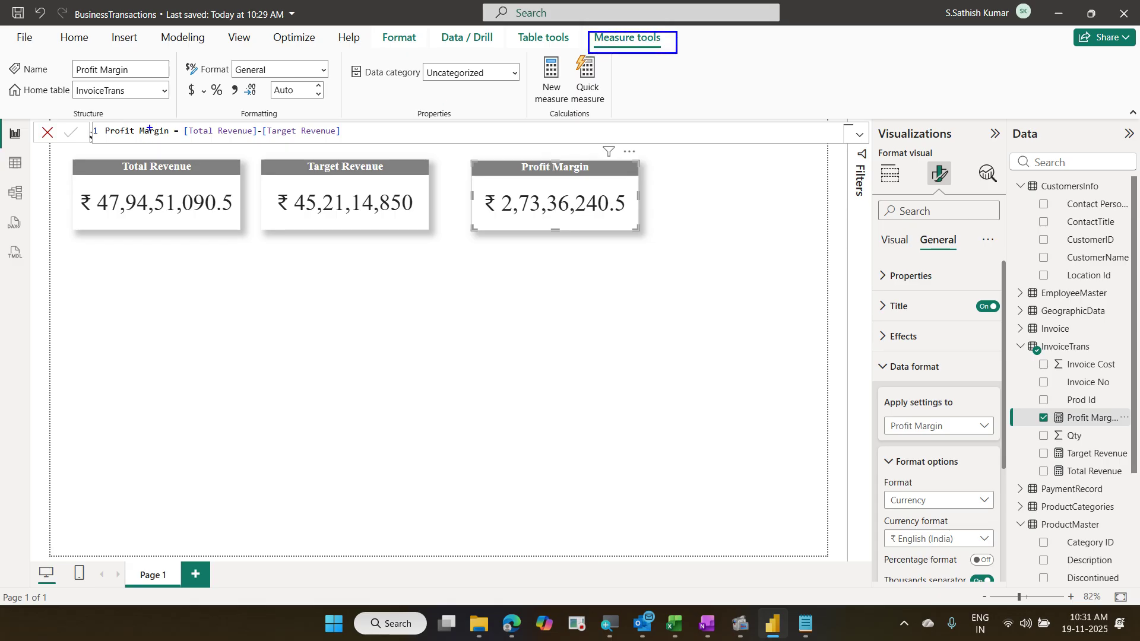
left_click_drag(178, 78, 209, 111)
mouse_move(1037, 434)
left_mouse_down()
mouse_move(1119, 423)
mouse_move(1077, 393)
mouse_move(1023, 410)
mouse_move(1023, 438)
left_mouse_up()
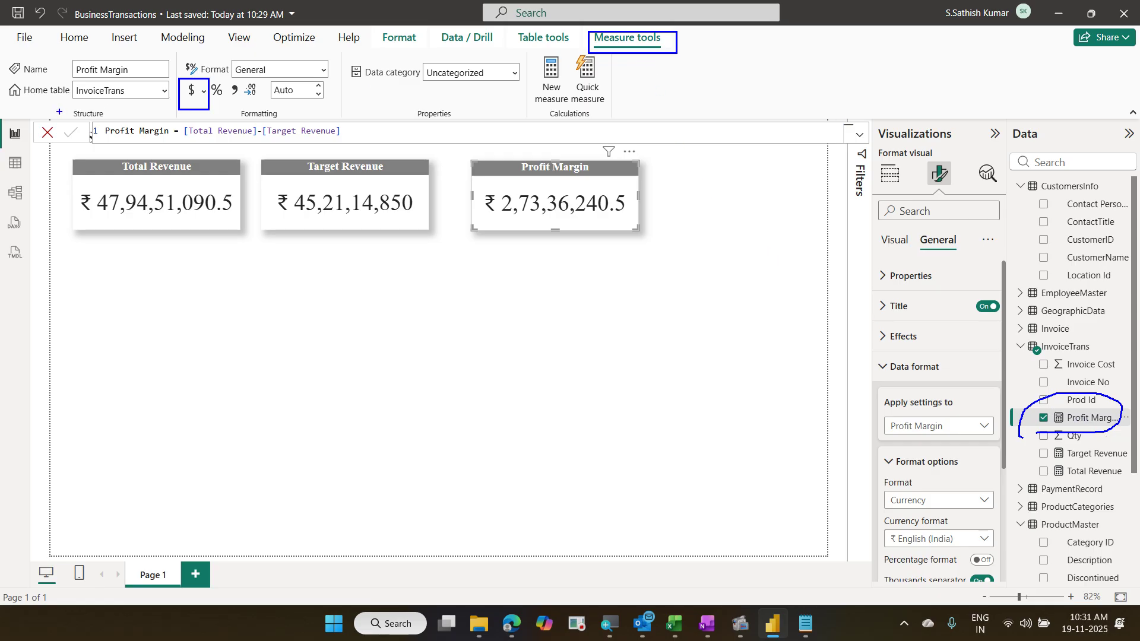
mouse_move(190, 109)
left_mouse_down()
mouse_move(185, 60)
mouse_move(210, 117)
left_mouse_up()
key("Escape")
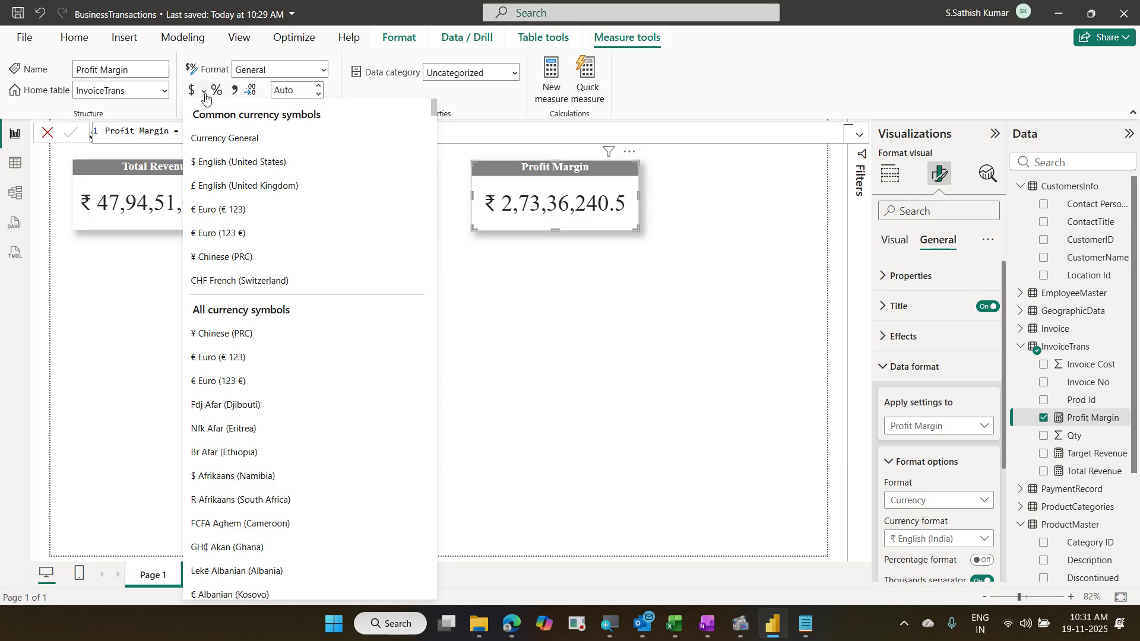
left_click(204, 95)
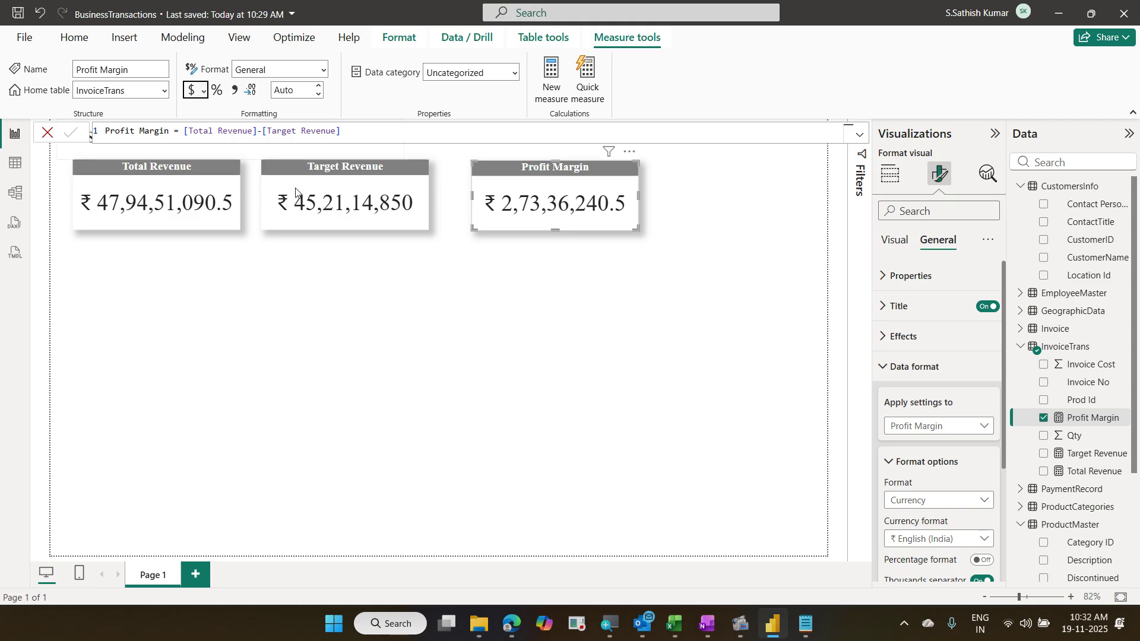
Step: Clear the card selection and save the report with the currency-formatted Profit Margin card
left_click(320, 286)
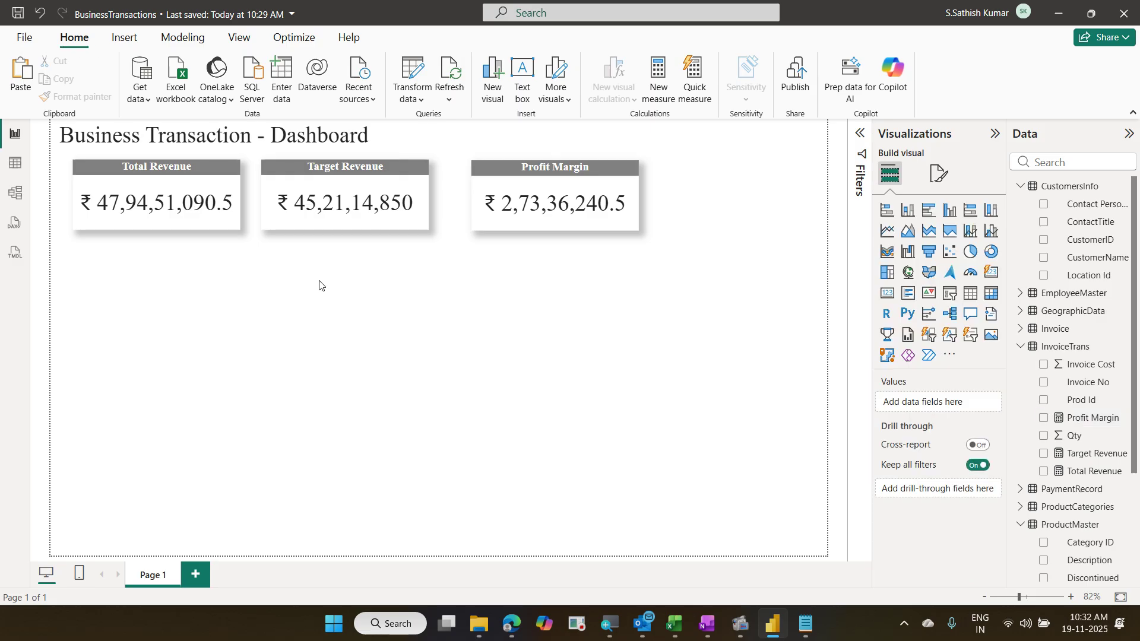
key("ctrl+s")
left_click(1058, 15)
left_click(1046, 14)
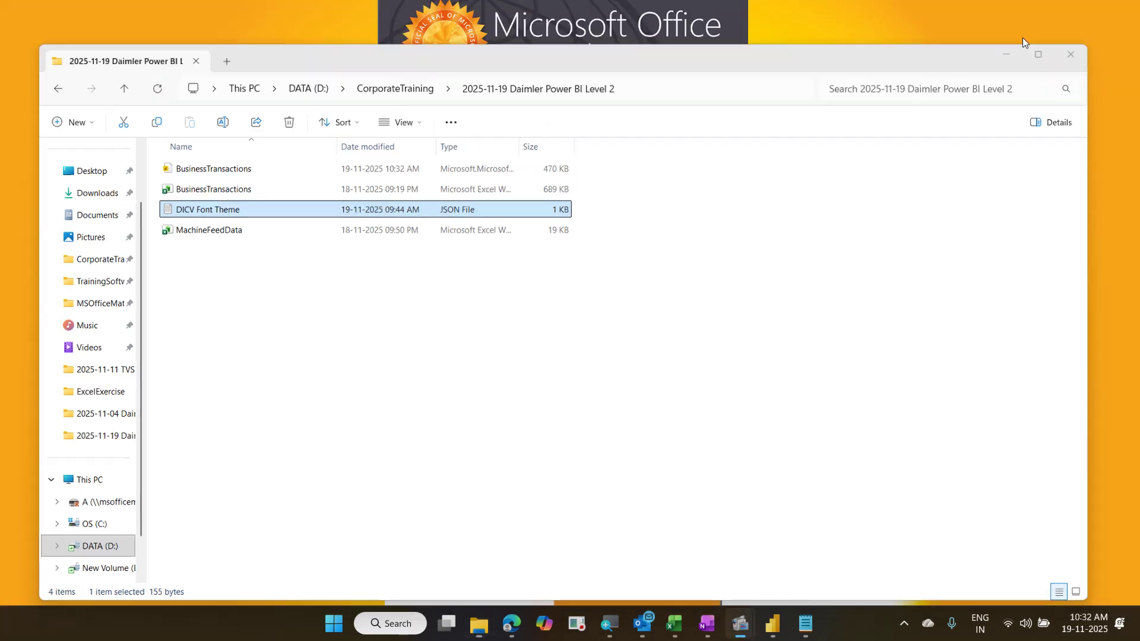
mouse_move(740, 623)
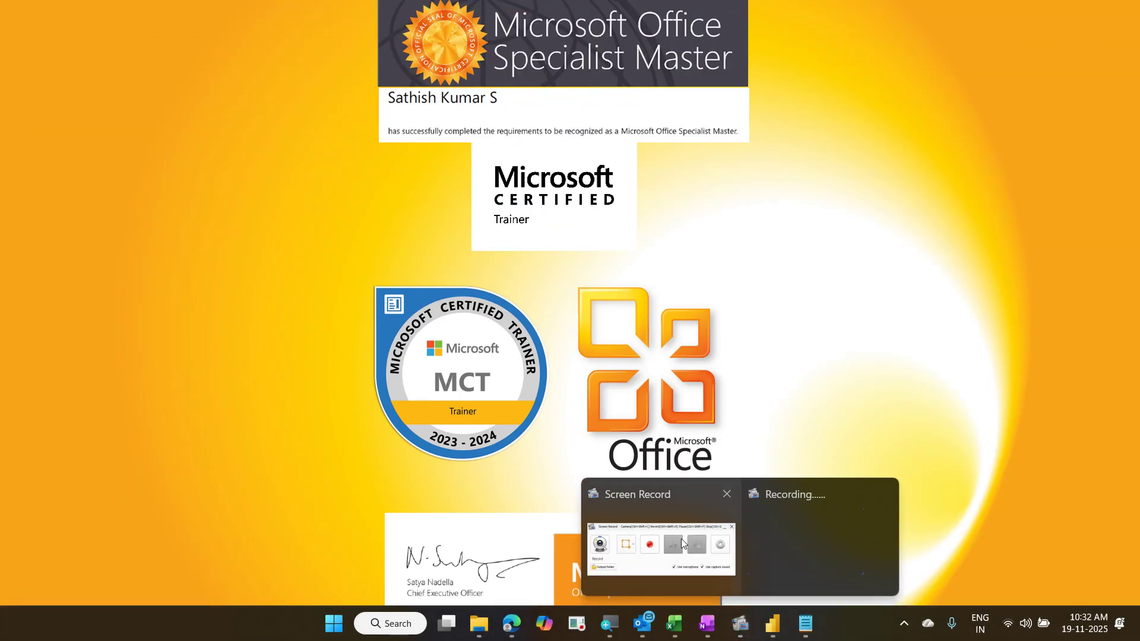
left_click(682, 542)
left_click(592, 278)
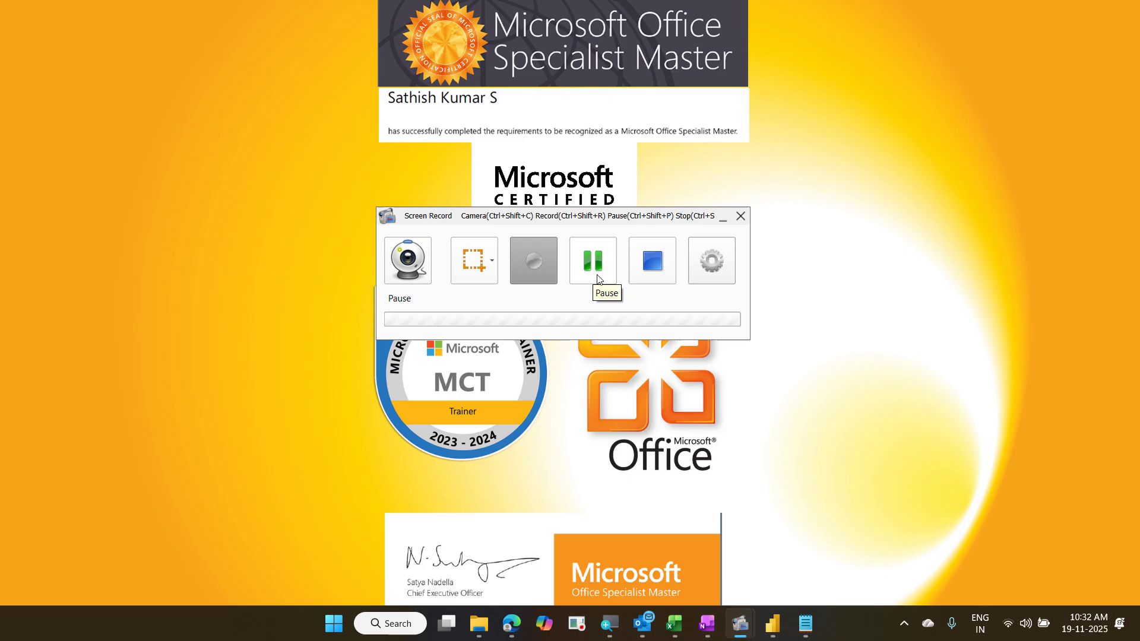
left_click(597, 276)
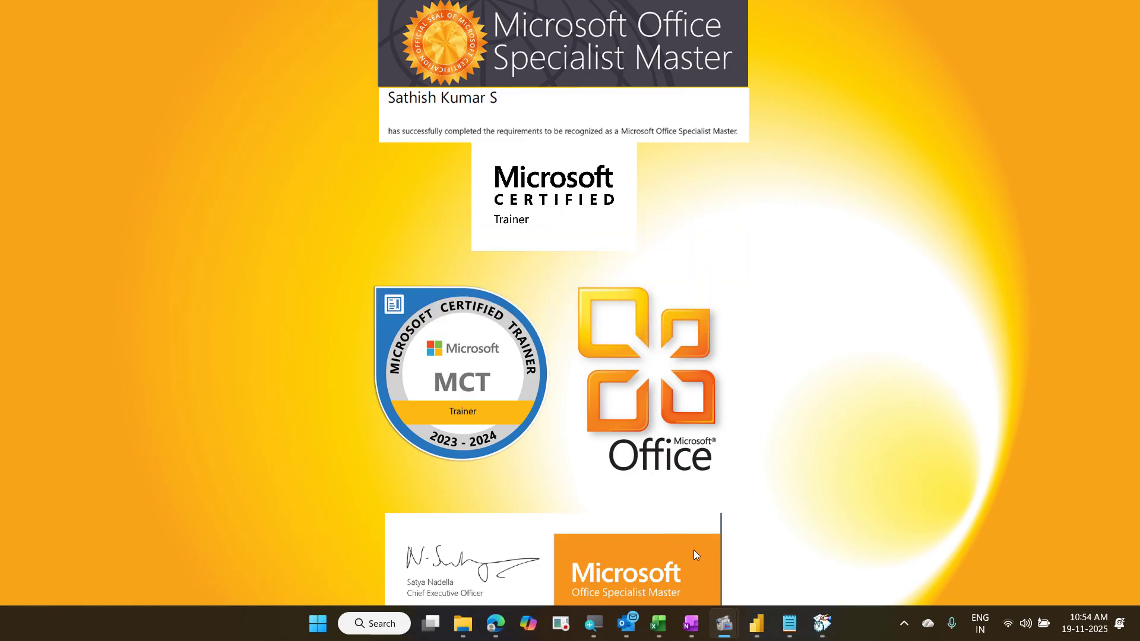
left_click(764, 628)
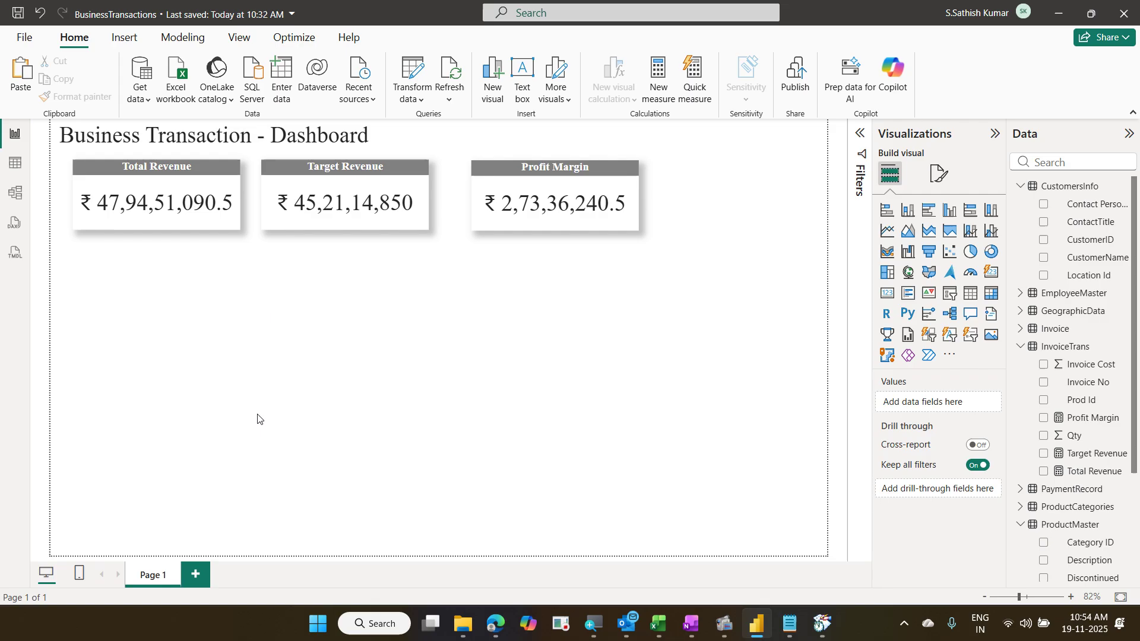
Step: Move the Target Revenue card slightly down and to the right, out of line with the other two cards
left_click(178, 222)
left_click(306, 222)
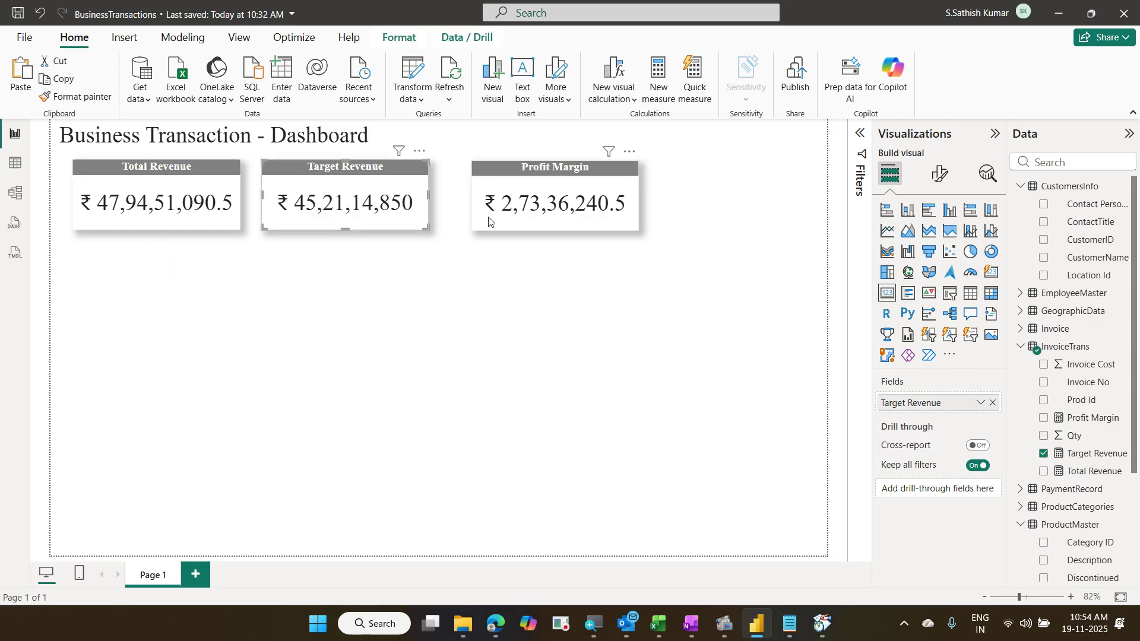
left_click(488, 223)
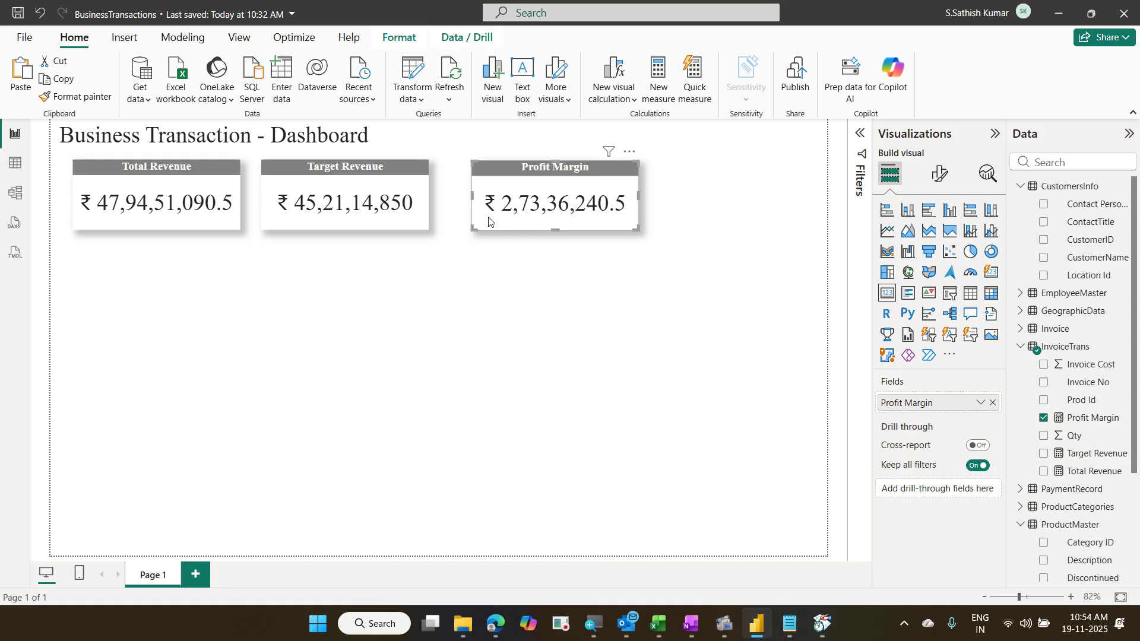
left_click(200, 209)
left_click(286, 223)
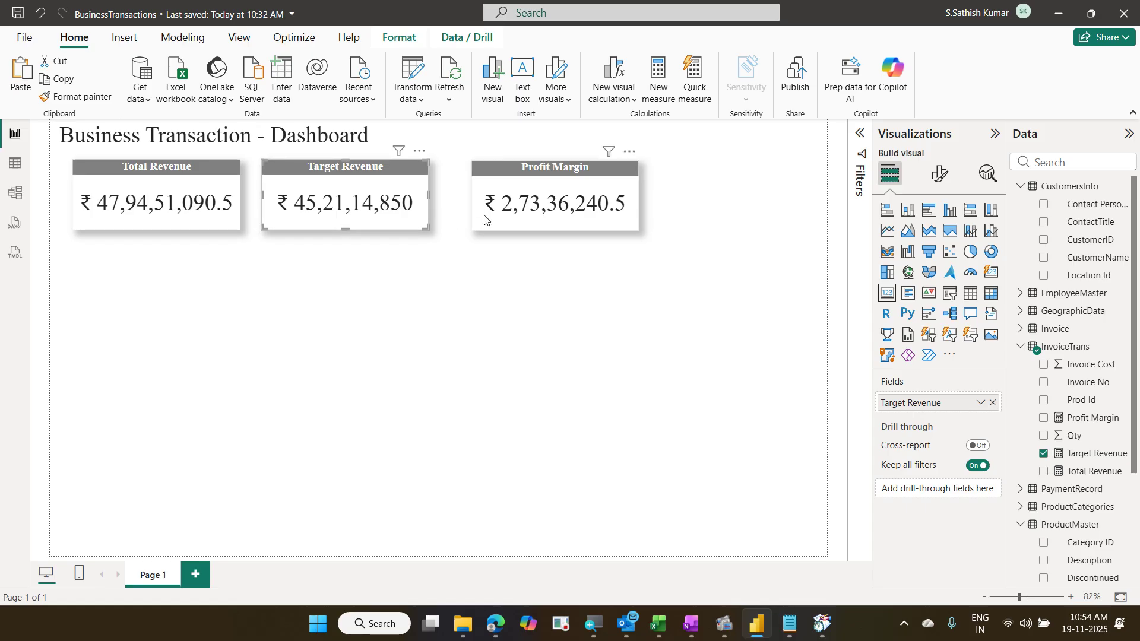
left_click_drag(413, 204, 417, 211)
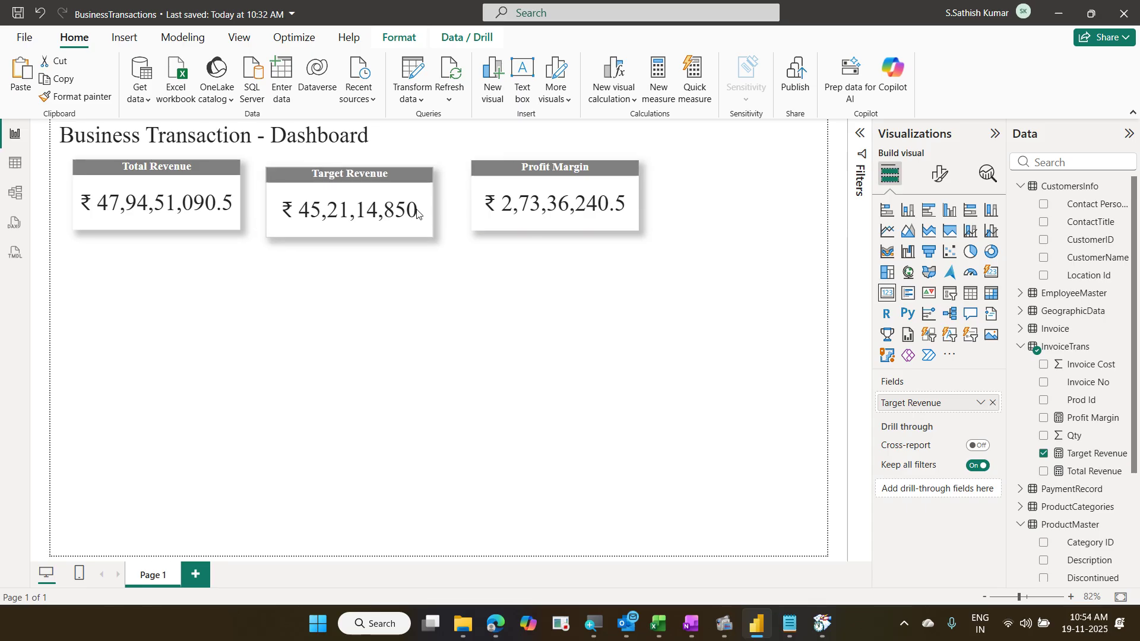
left_click(235, 186)
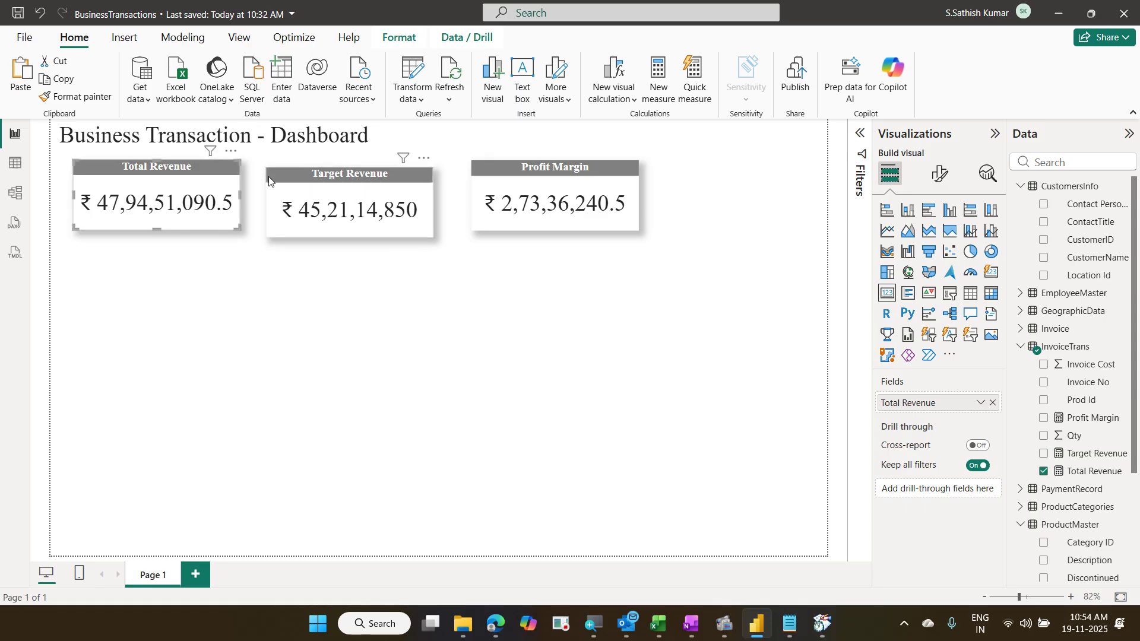
left_click(318, 179)
left_click(600, 203)
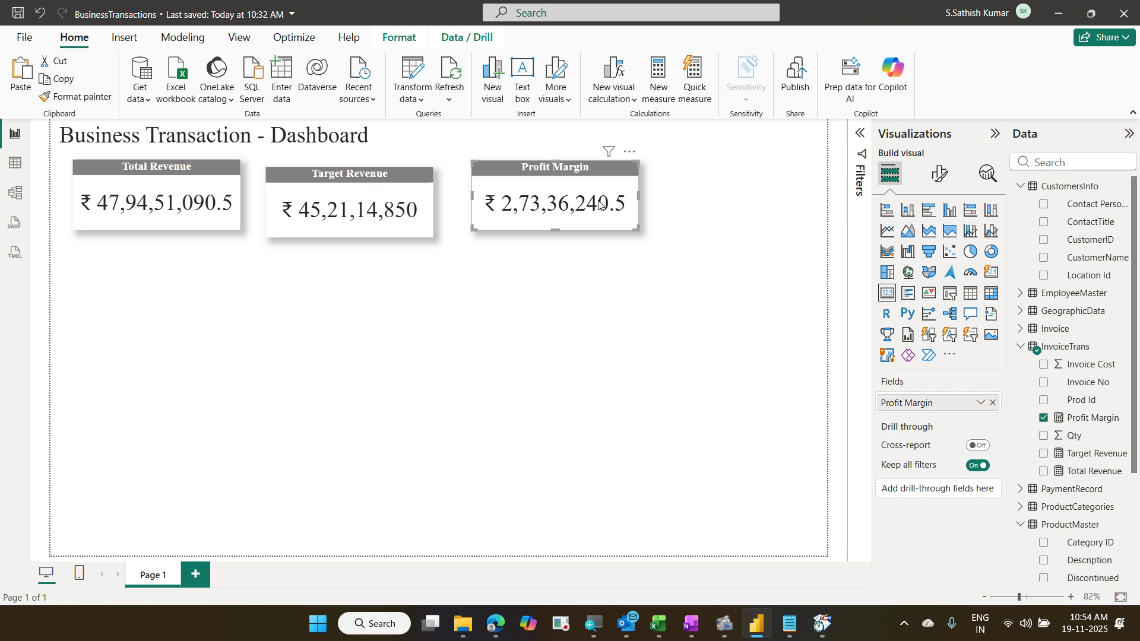
Step: Select the Total Revenue, Target Revenue and Profit Margin cards together and show the Selection pane
left_click(208, 223)
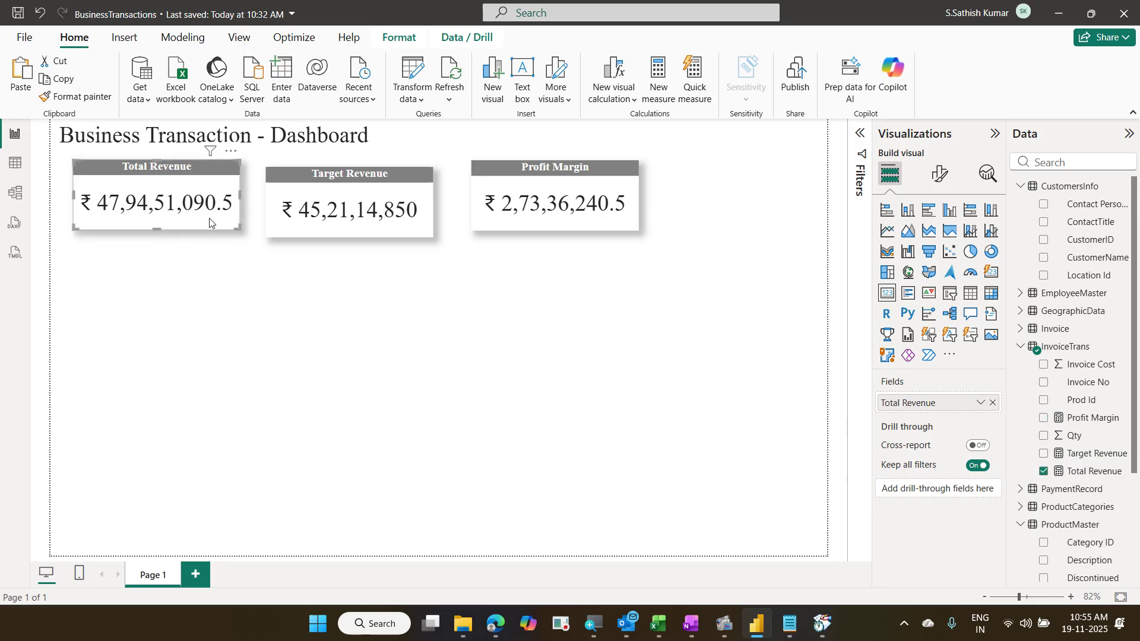
left_click(309, 227, "ctrl")
left_click(482, 226, "ctrl")
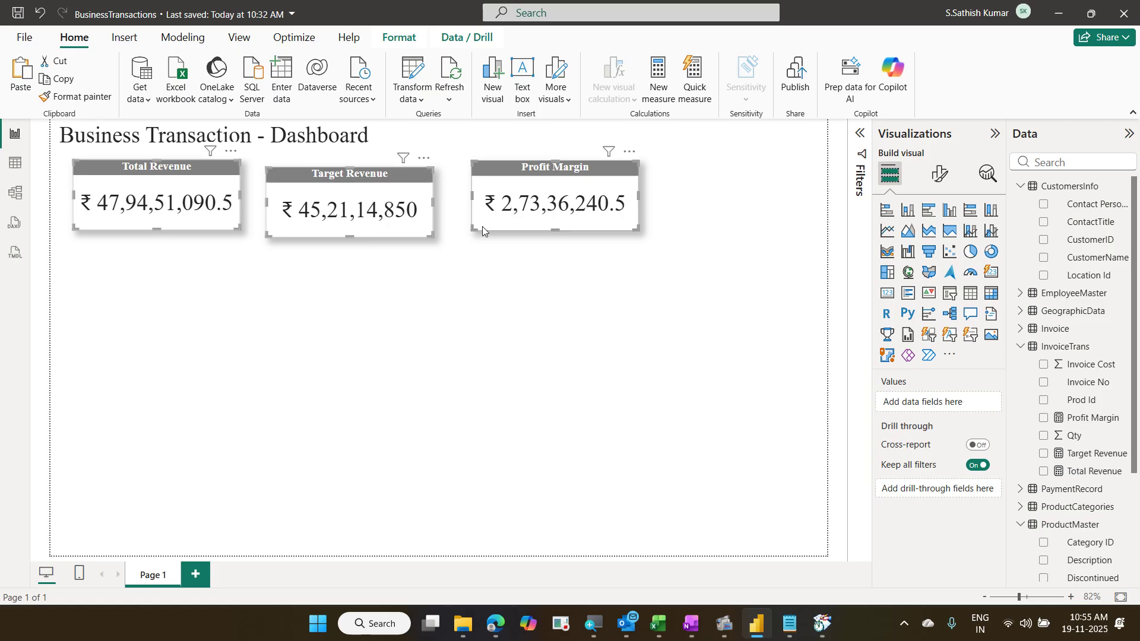
left_click(240, 39)
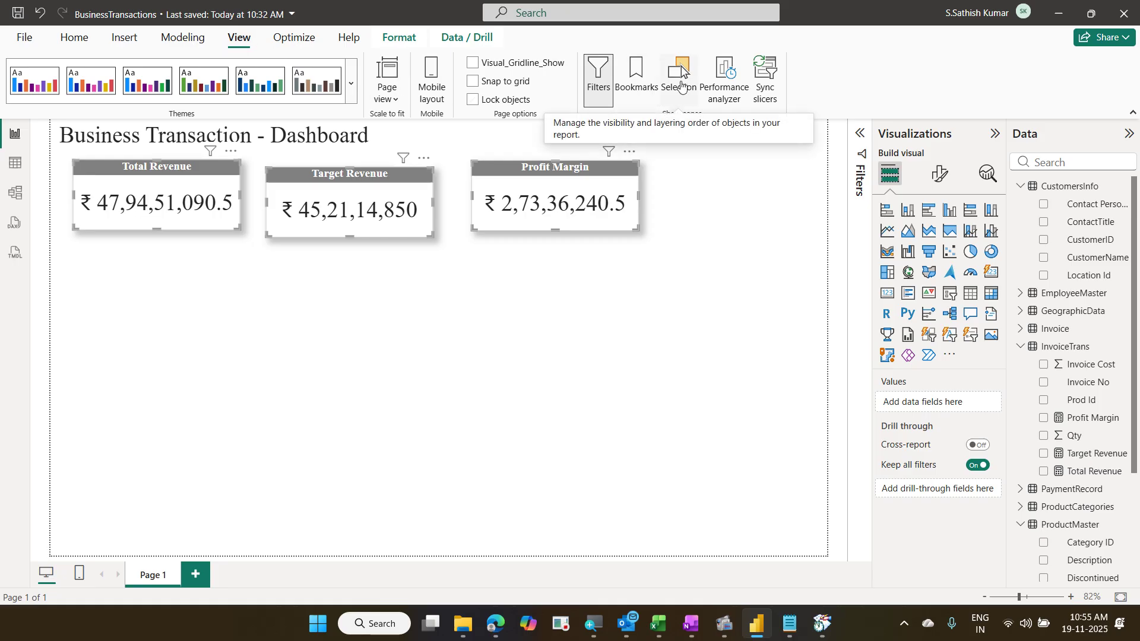
left_click(682, 83)
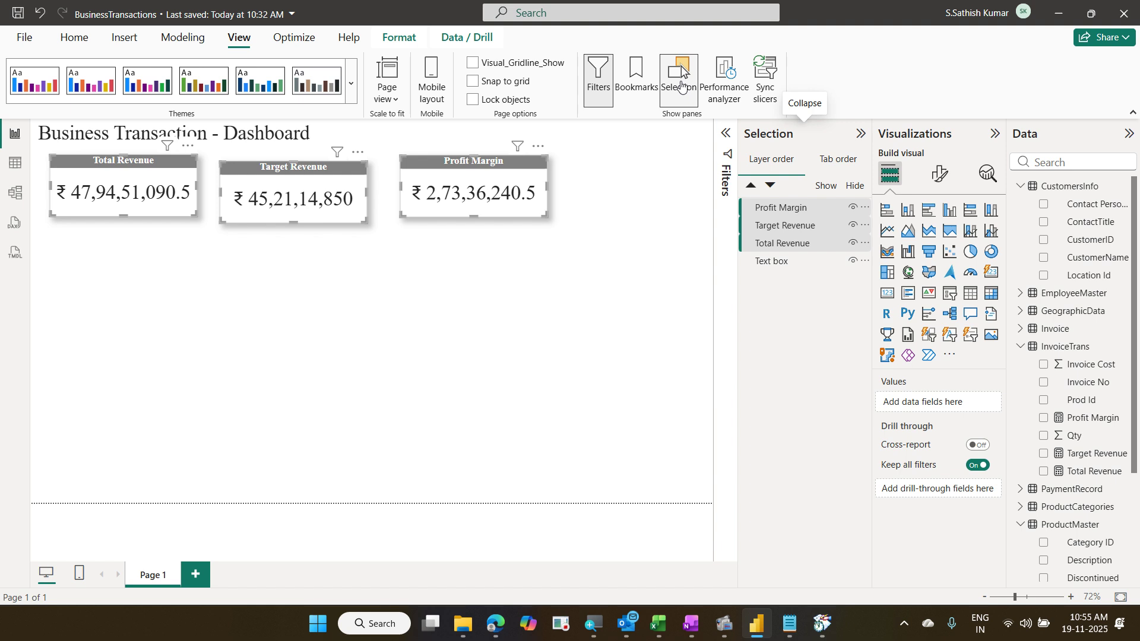
left_click(784, 207, "ctrl")
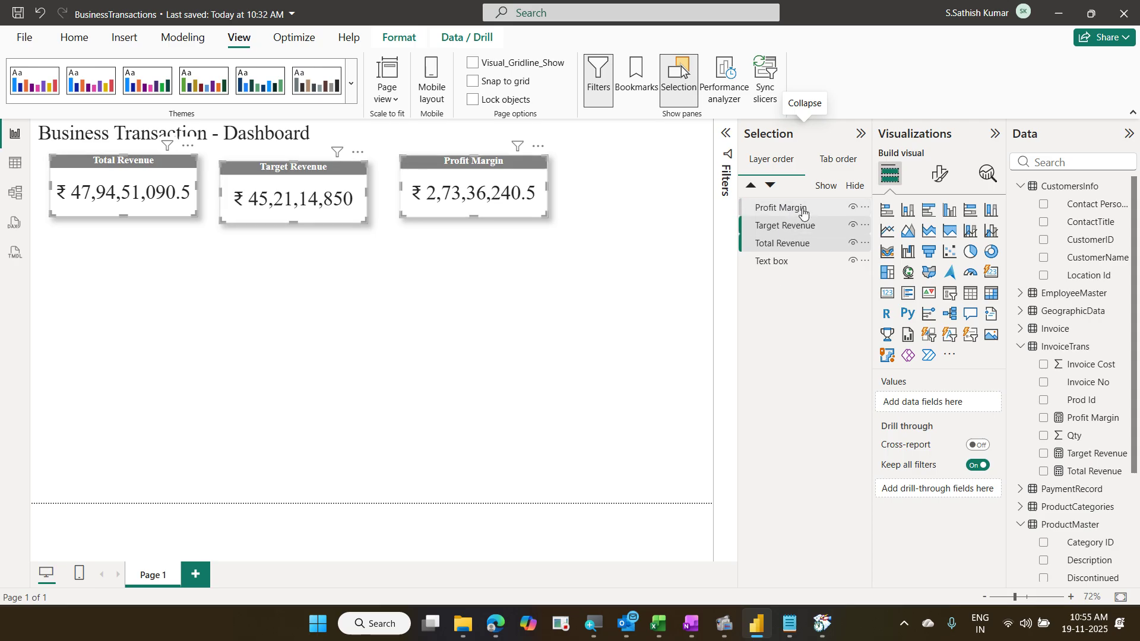
key("Escape")
left_click(801, 226)
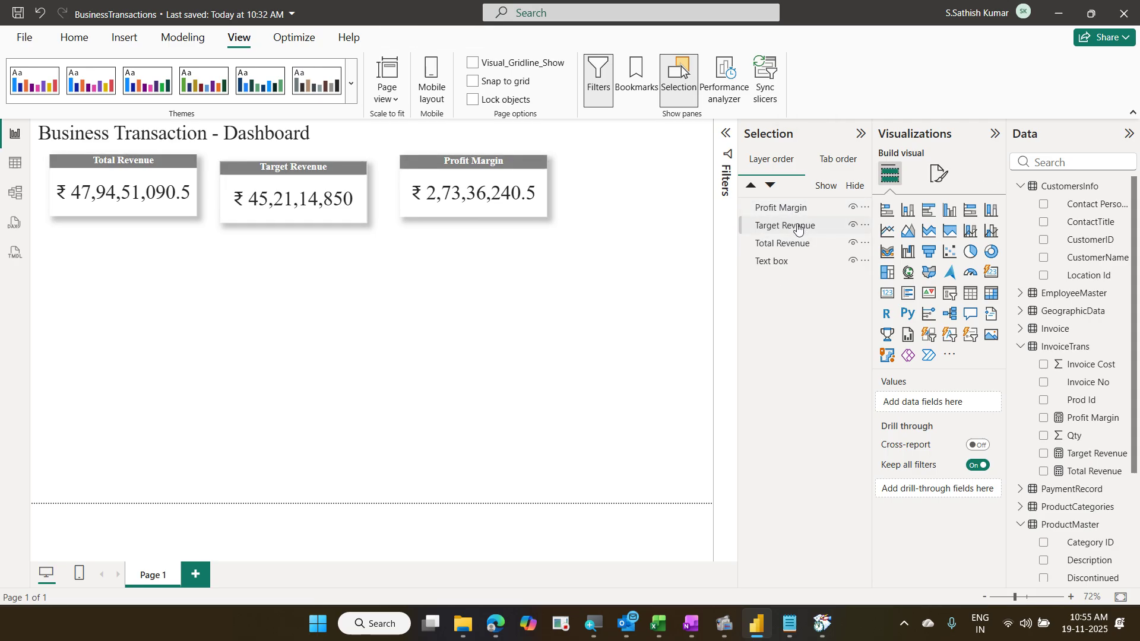
left_click(796, 245, "ctrl")
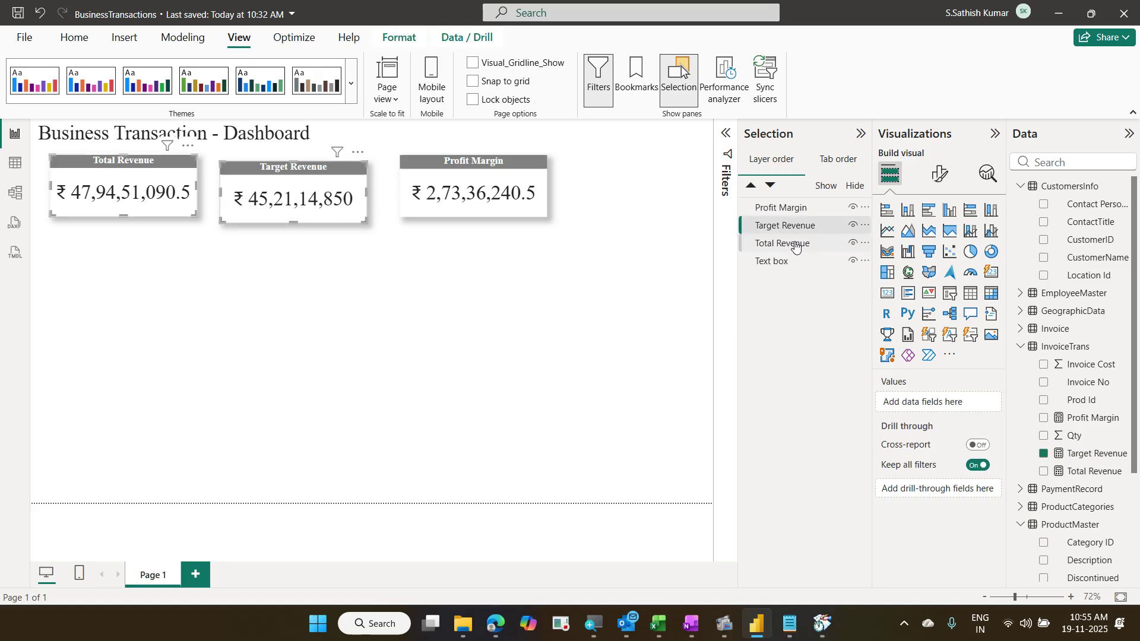
left_click(797, 206, "ctrl")
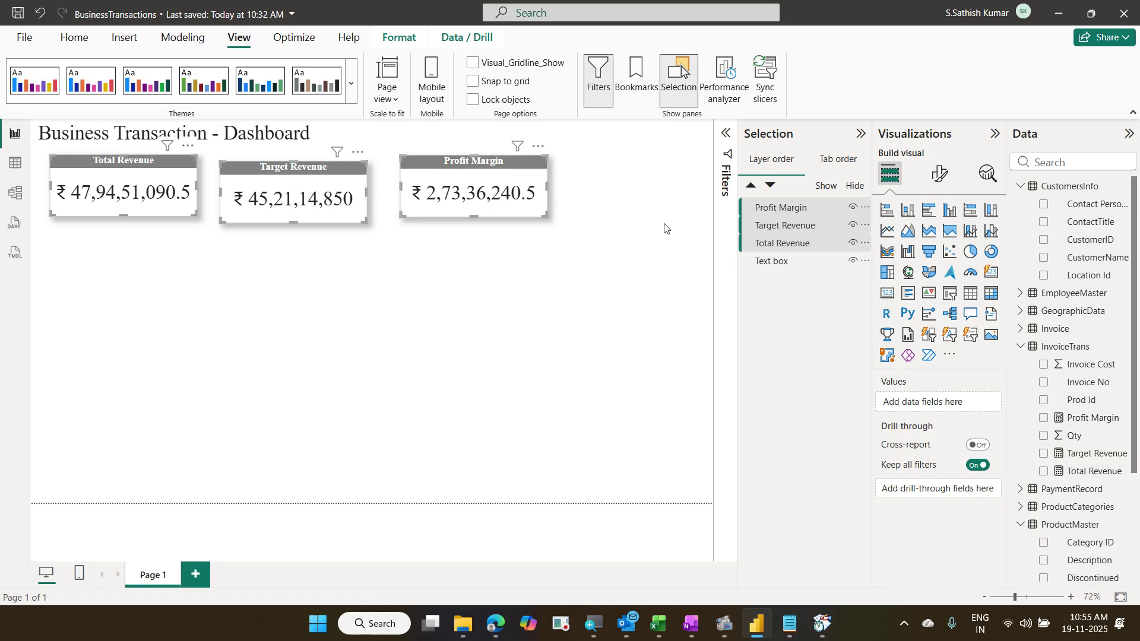
left_click(797, 229, "ctrl")
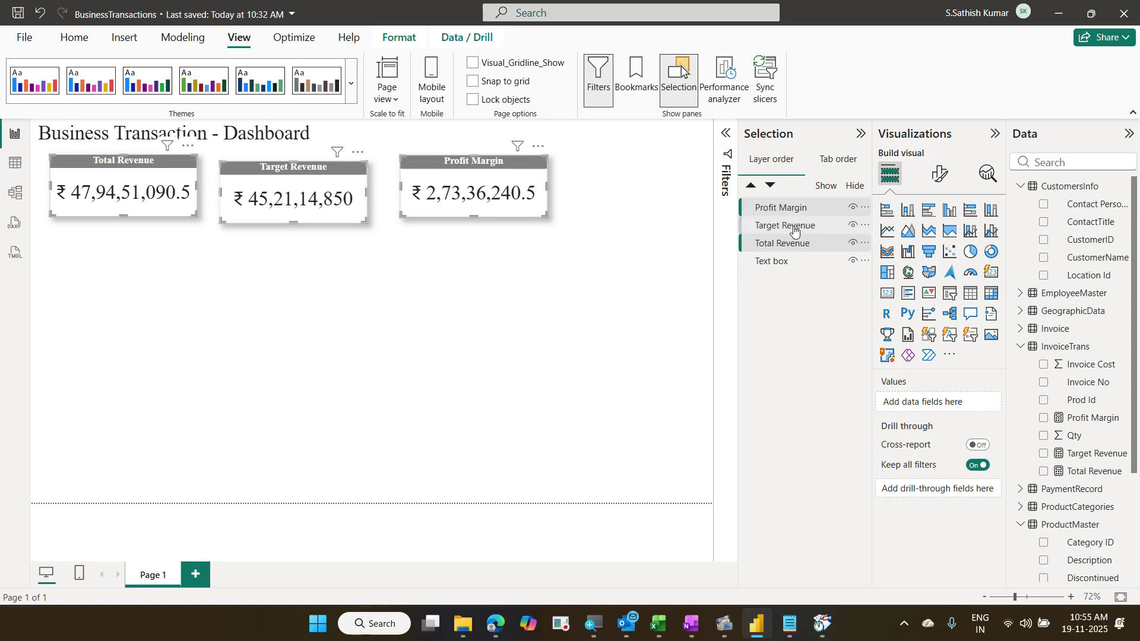
left_click(467, 304)
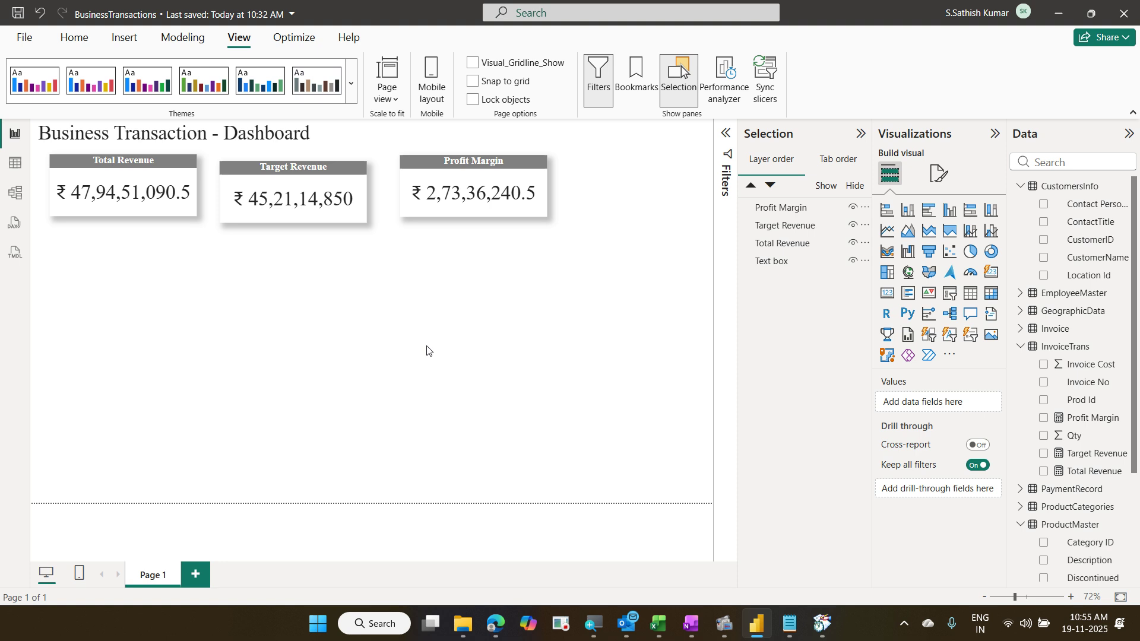
Step: Select the Target Revenue card, hide the Profit Margin and Total Revenue cards, and show both again
left_click(329, 215)
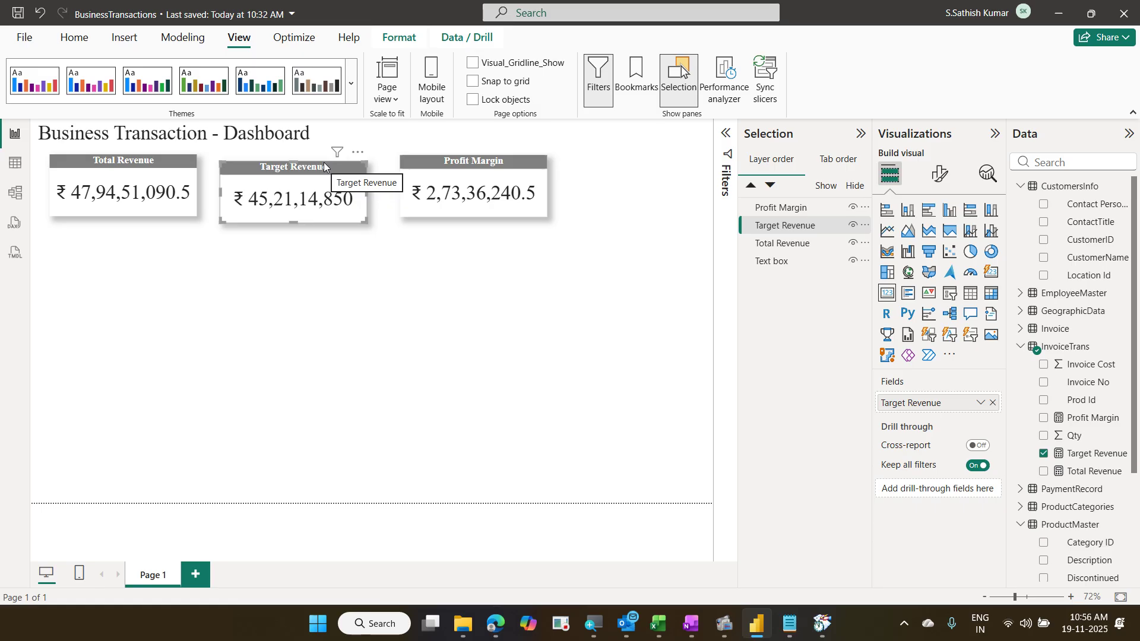
left_click(853, 209)
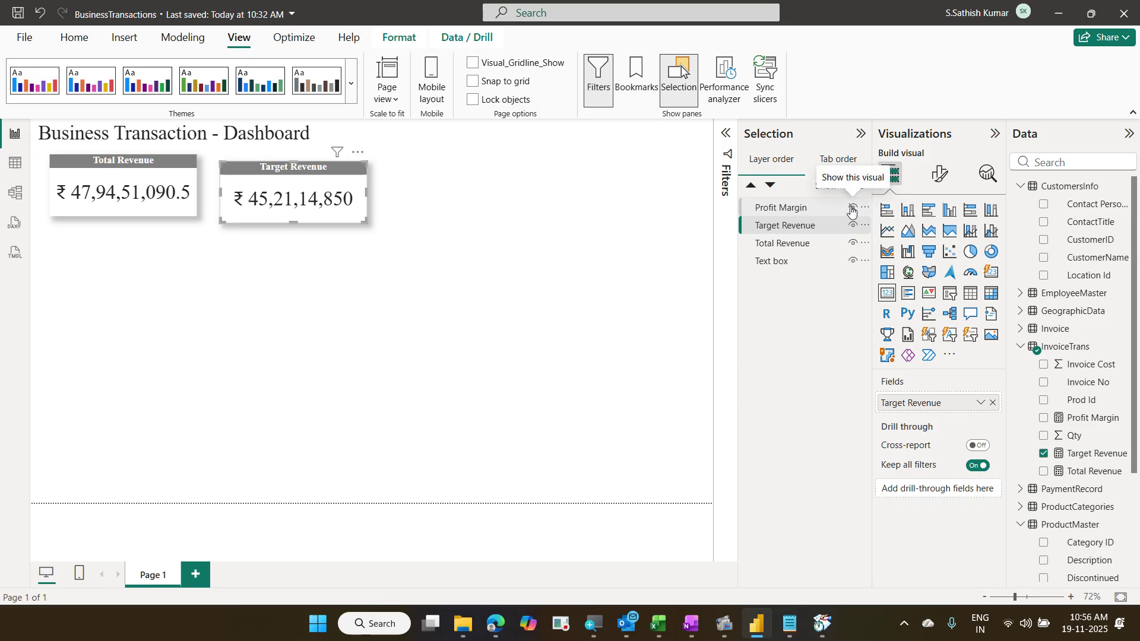
left_click(853, 244)
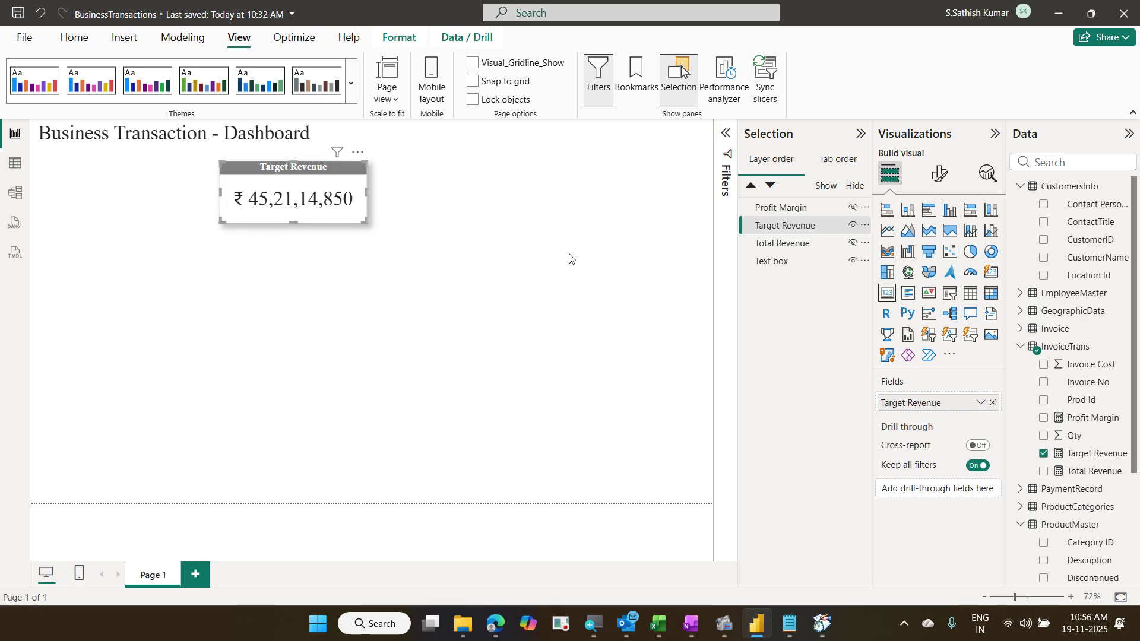
left_click(853, 209)
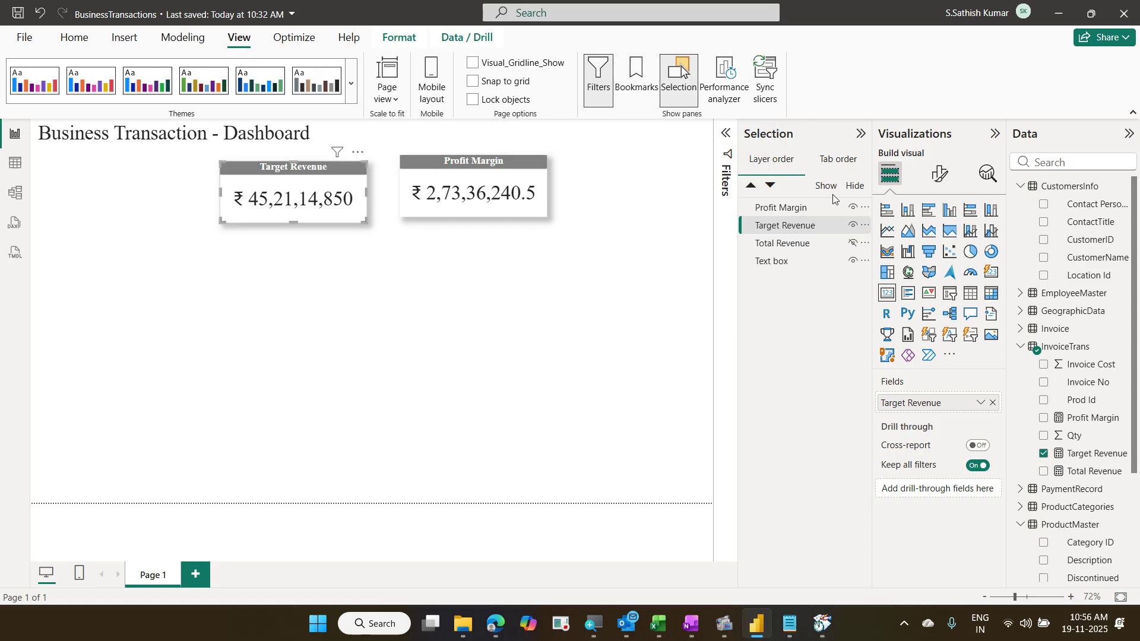
left_click(853, 246)
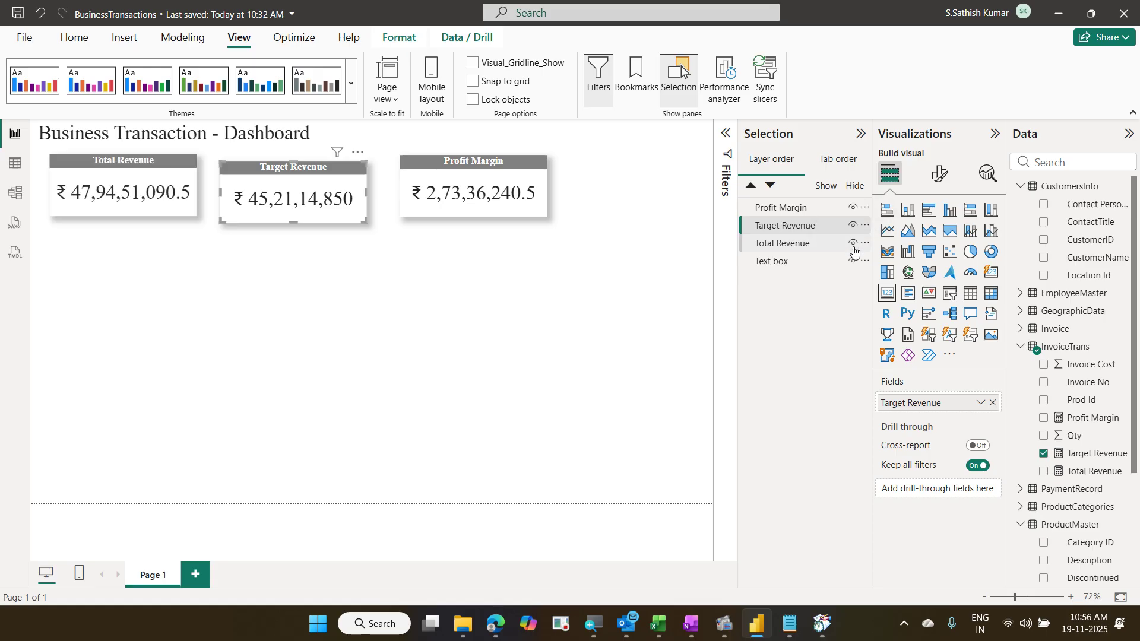
Step: Select the Profit Margin, Target Revenue and Total Revenue cards together and align their top edges
left_click(800, 227)
left_click(783, 206)
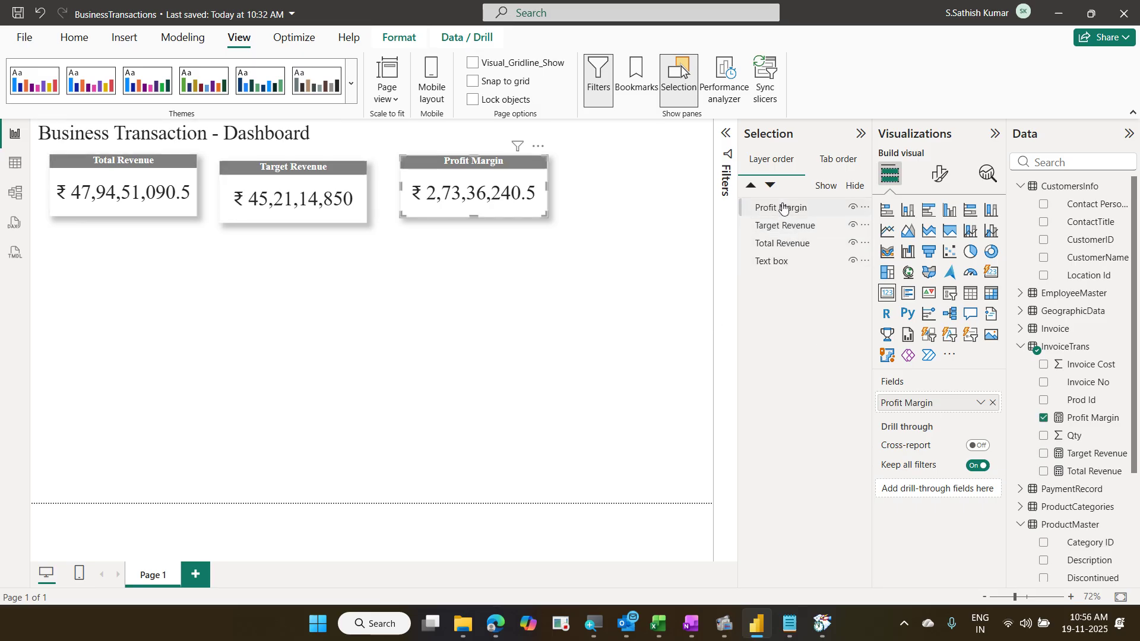
left_click(786, 225, "ctrl")
left_click(786, 244, "ctrl")
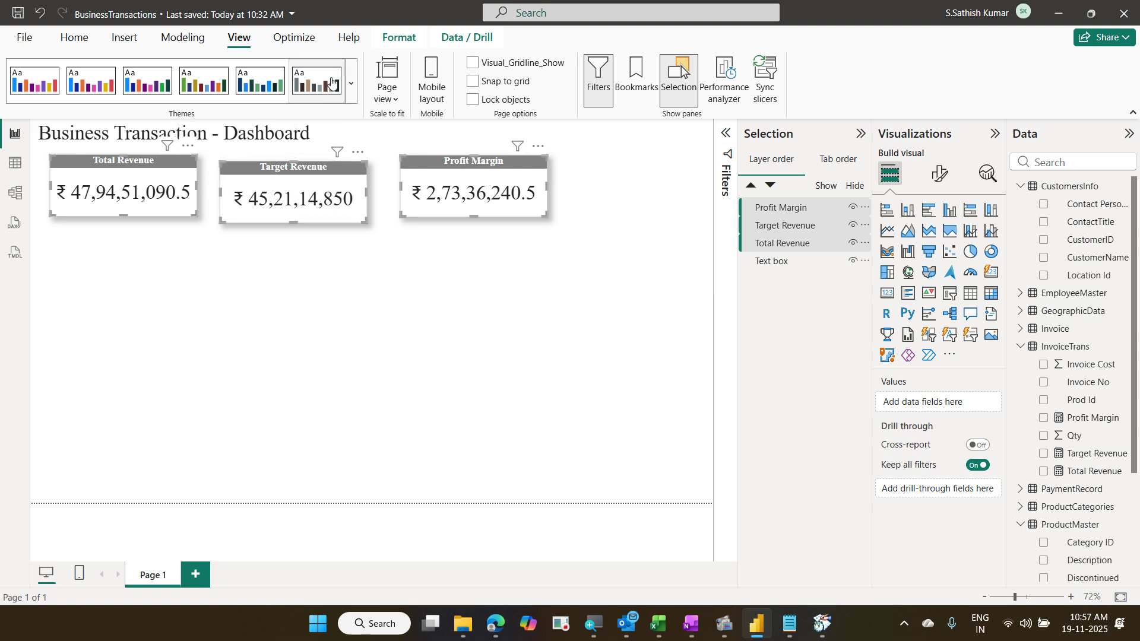
left_click(389, 46)
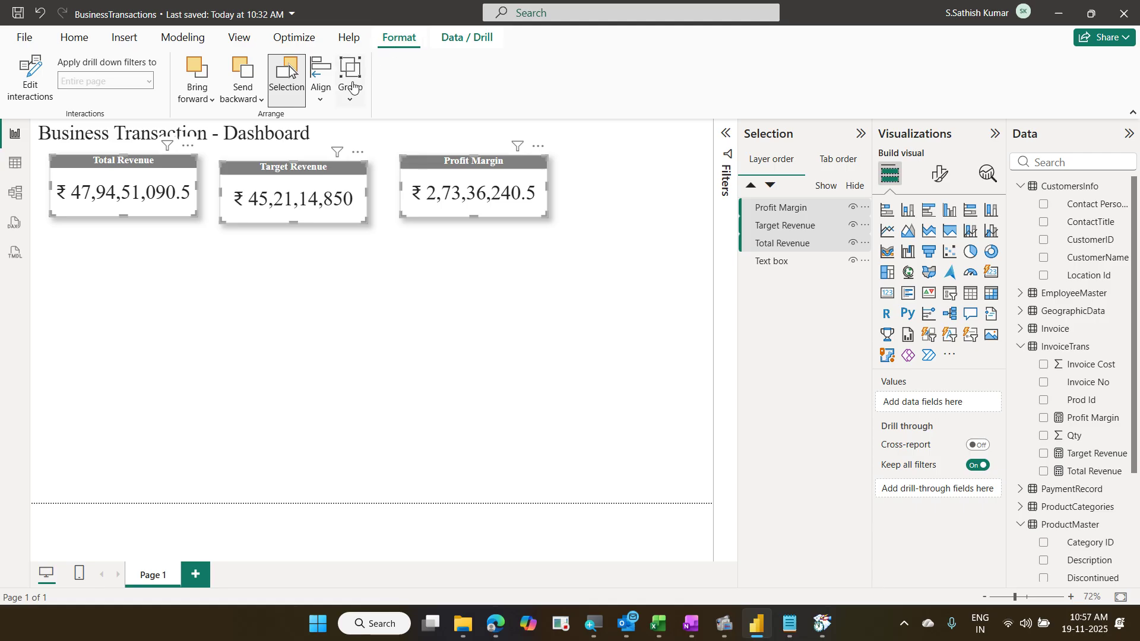
left_click(325, 106)
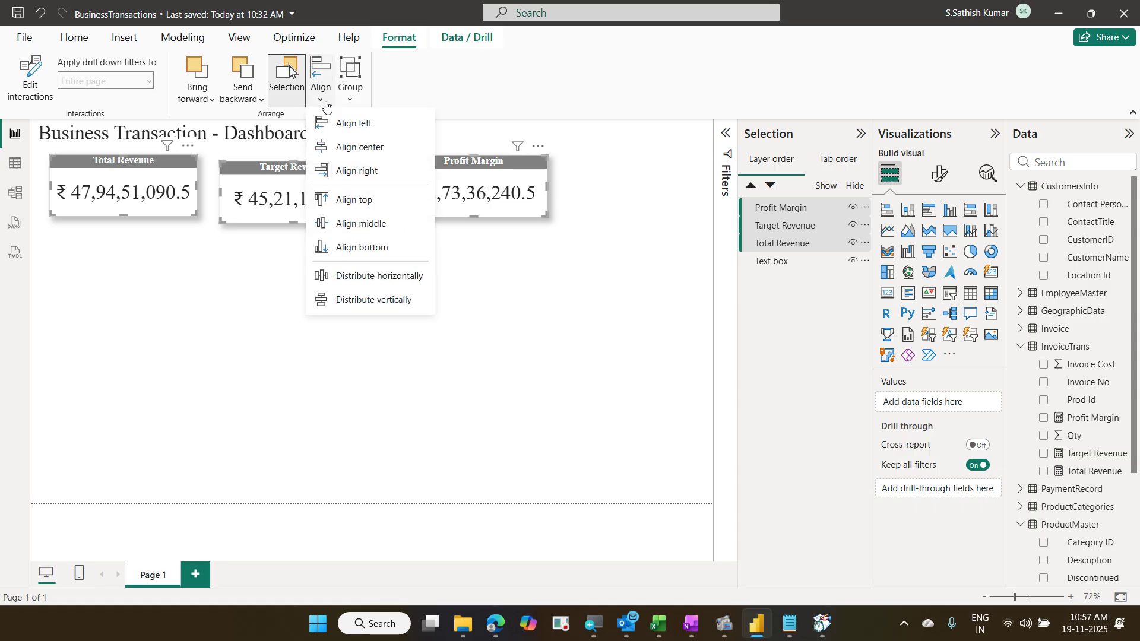
left_click(399, 201)
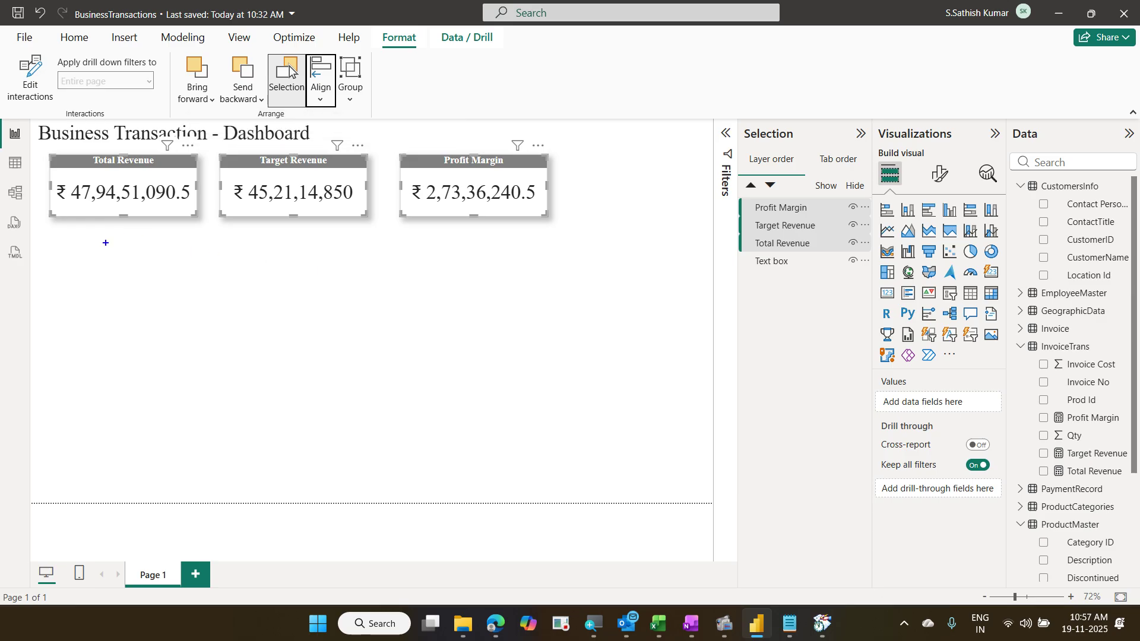
left_click_drag(57, 239, 166, 287)
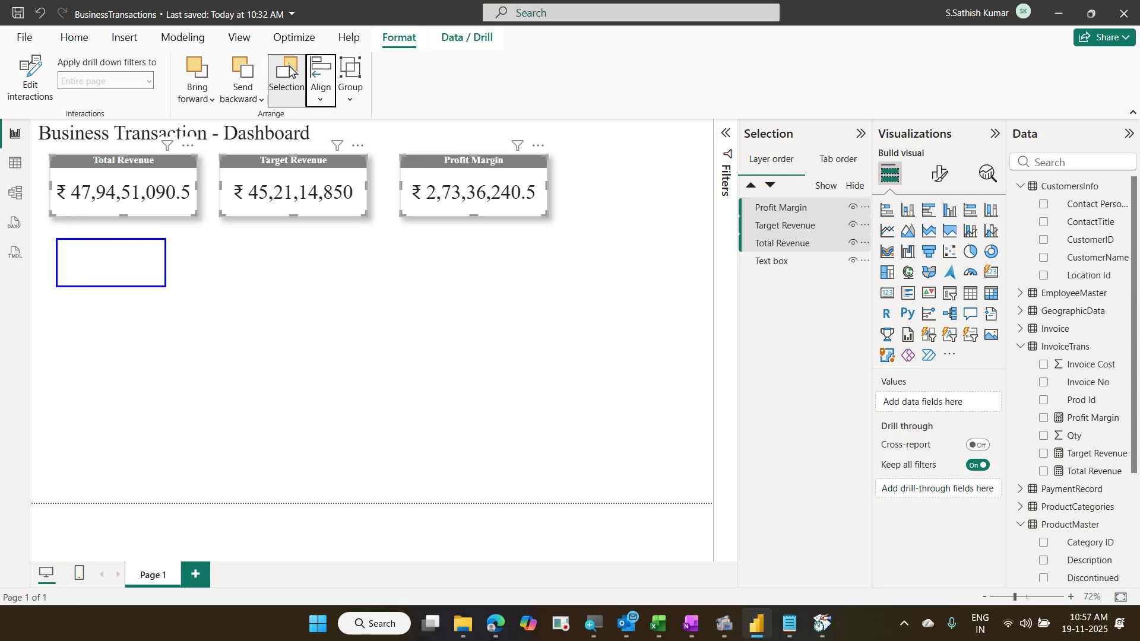
left_click_drag(53, 310, 137, 379)
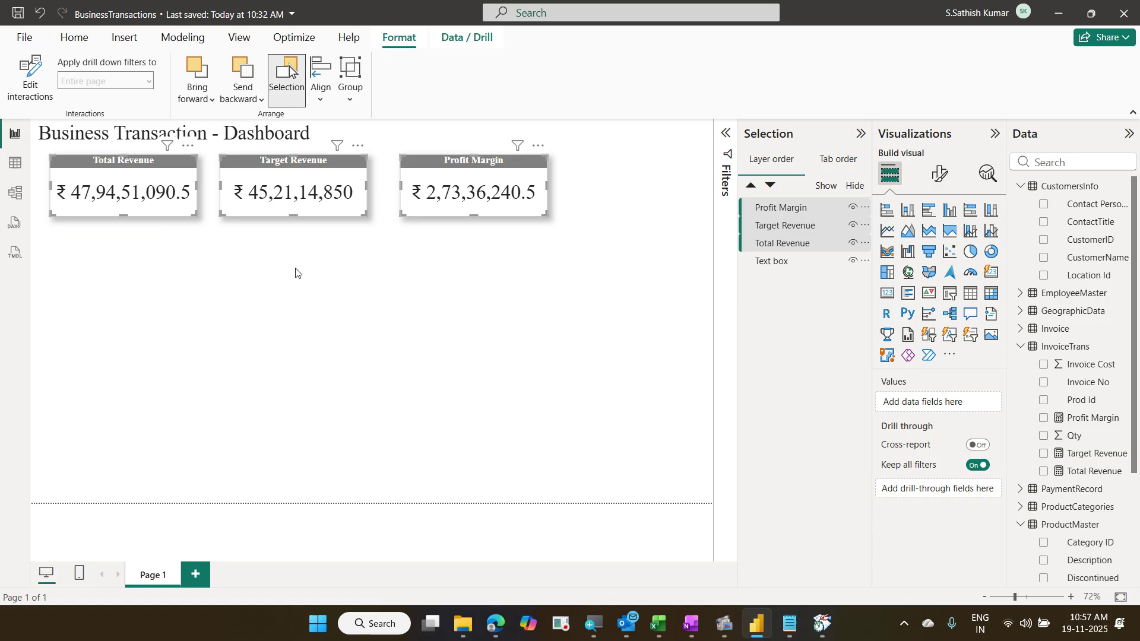
Step: Distribute the three selected cards horizontally so the gaps between them are equal
left_click(331, 104)
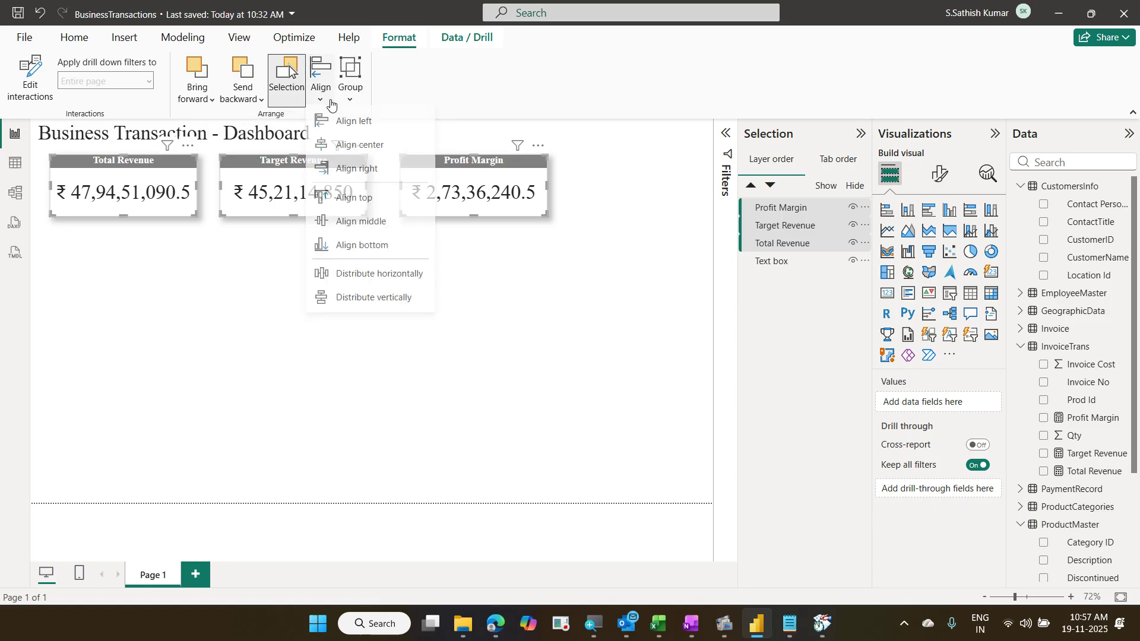
left_click(390, 276)
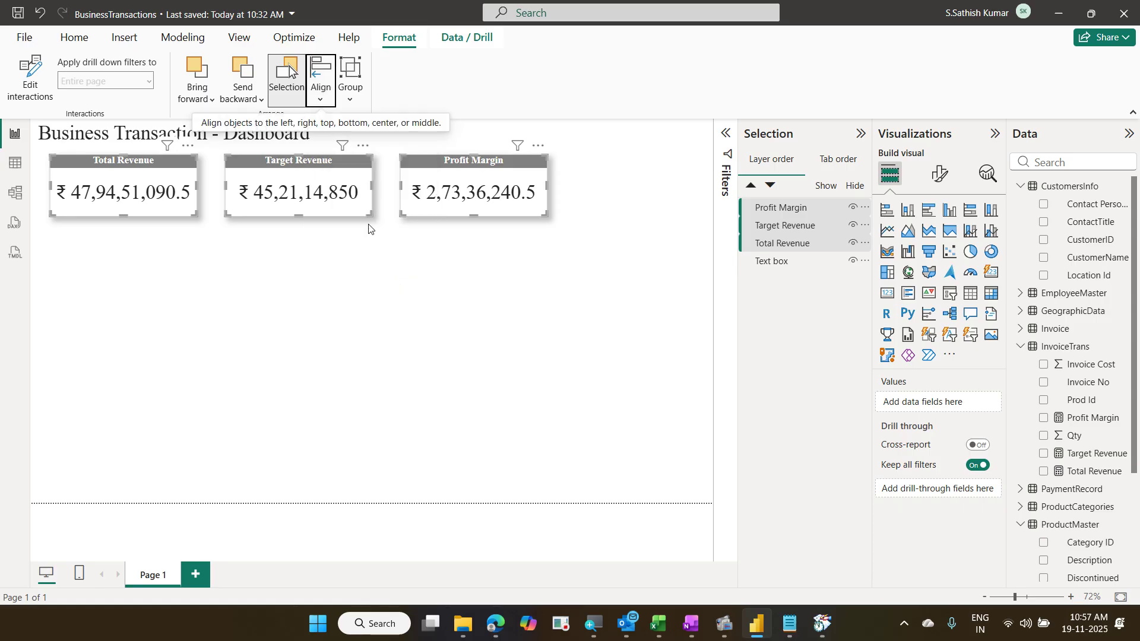
left_click(318, 97)
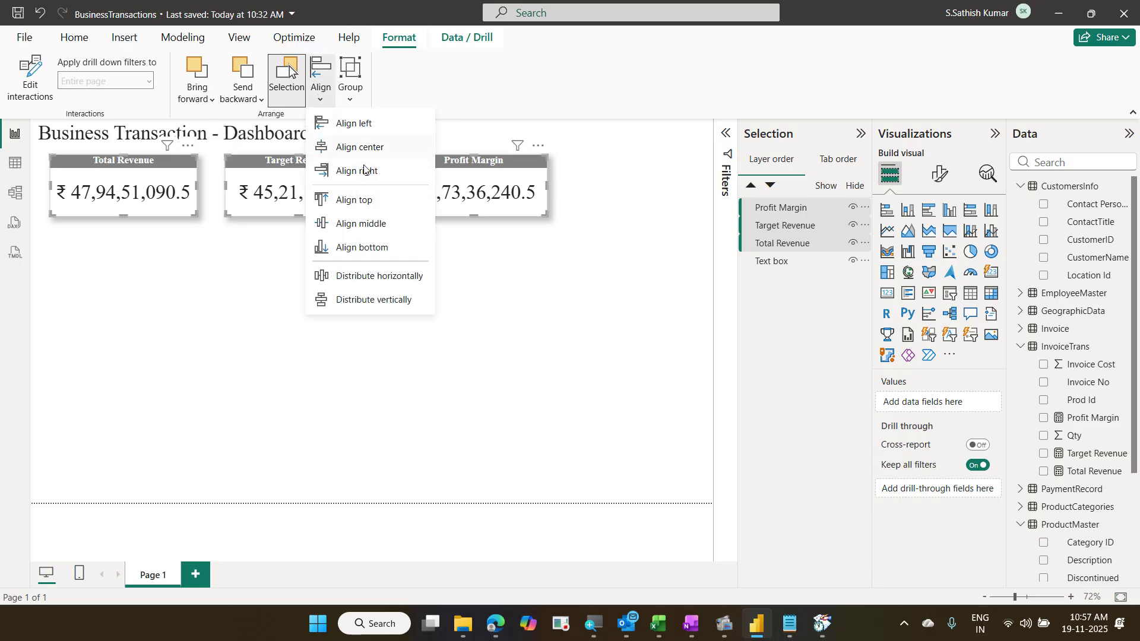
left_click(393, 277)
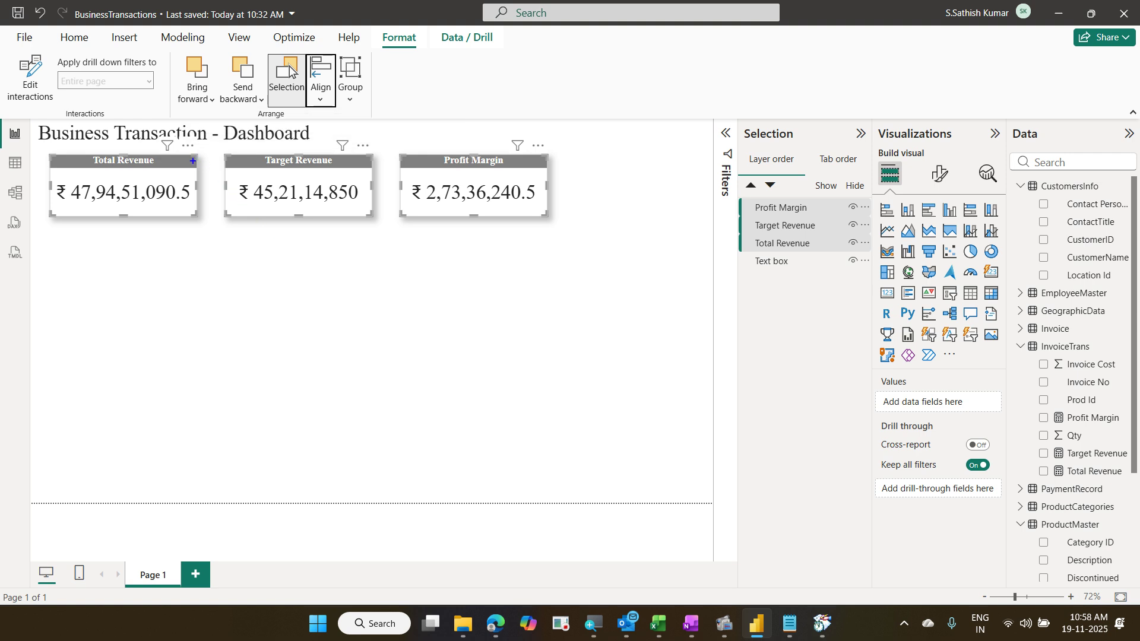
left_click_drag(191, 161, 228, 214)
left_click_drag(370, 156, 405, 211)
left_click(328, 102)
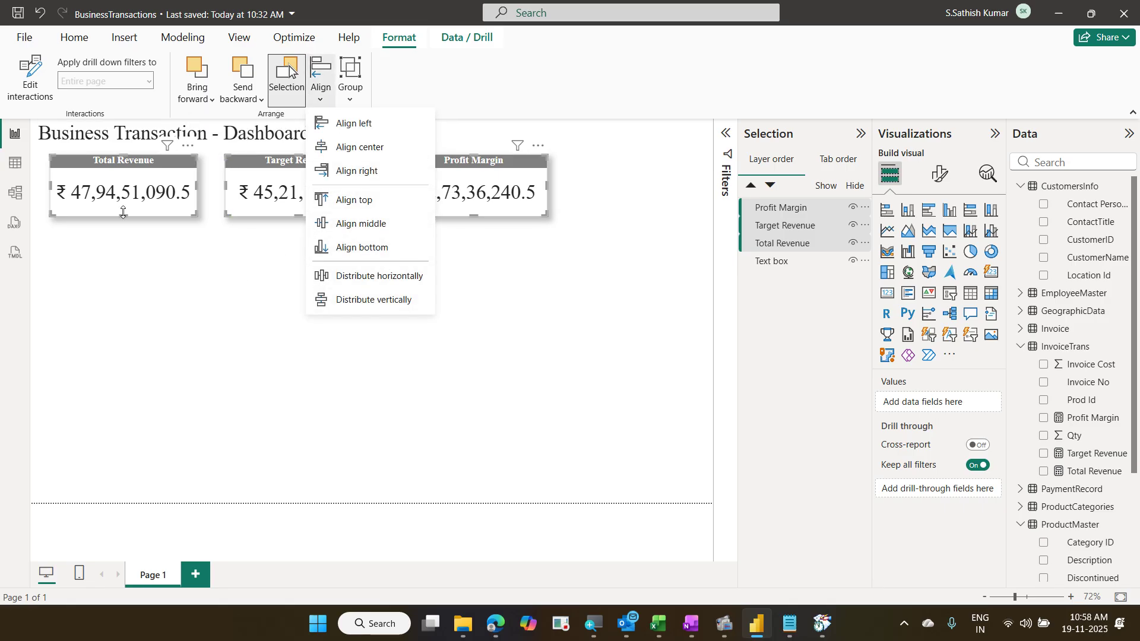
Step: Clear the card selection and hide the Selection pane
left_click(119, 274)
left_click(231, 288)
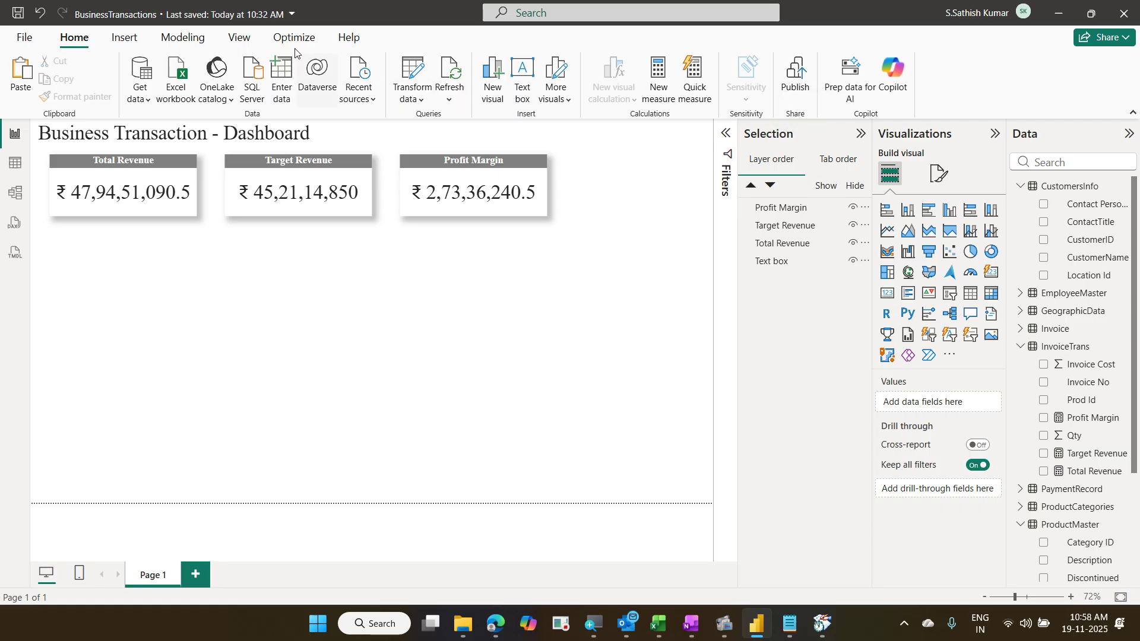
left_click(243, 37)
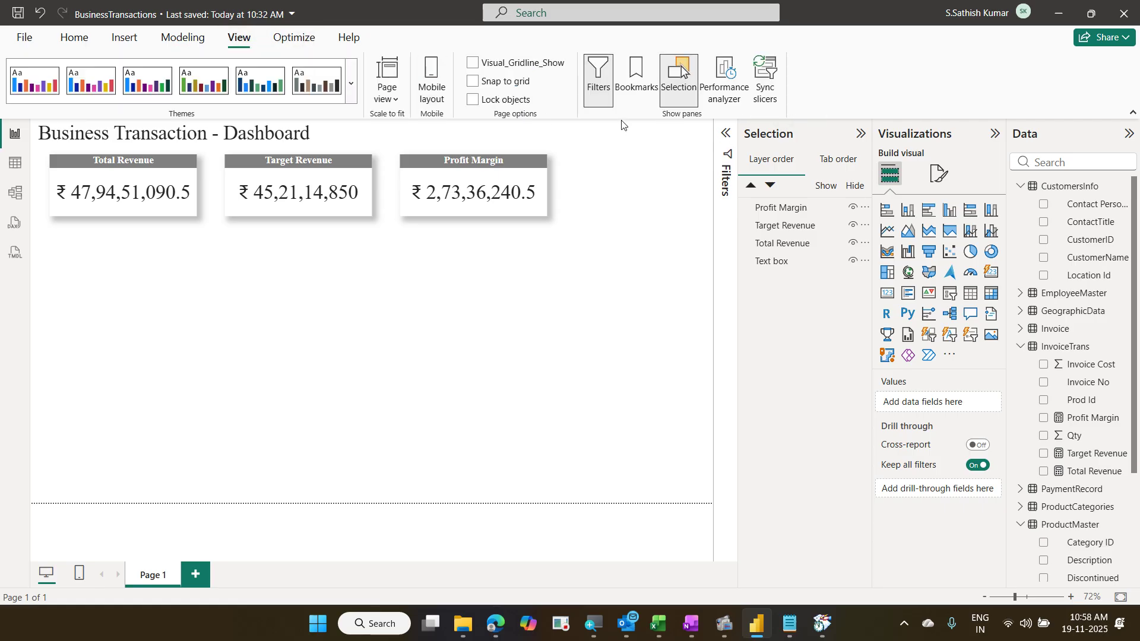
left_click(681, 98)
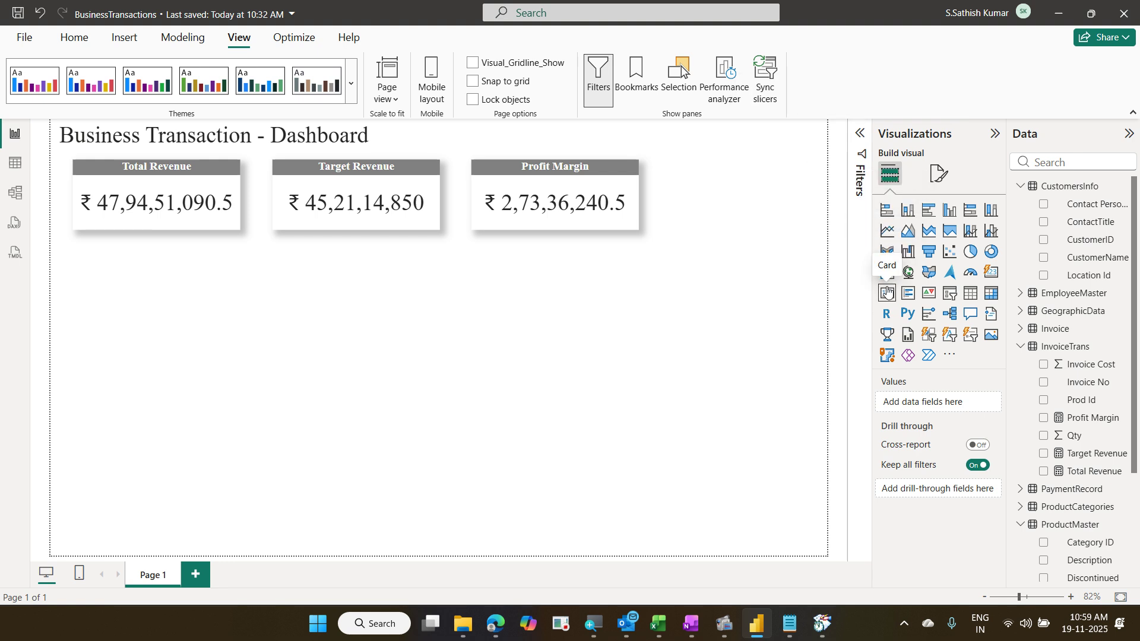
left_click(953, 297)
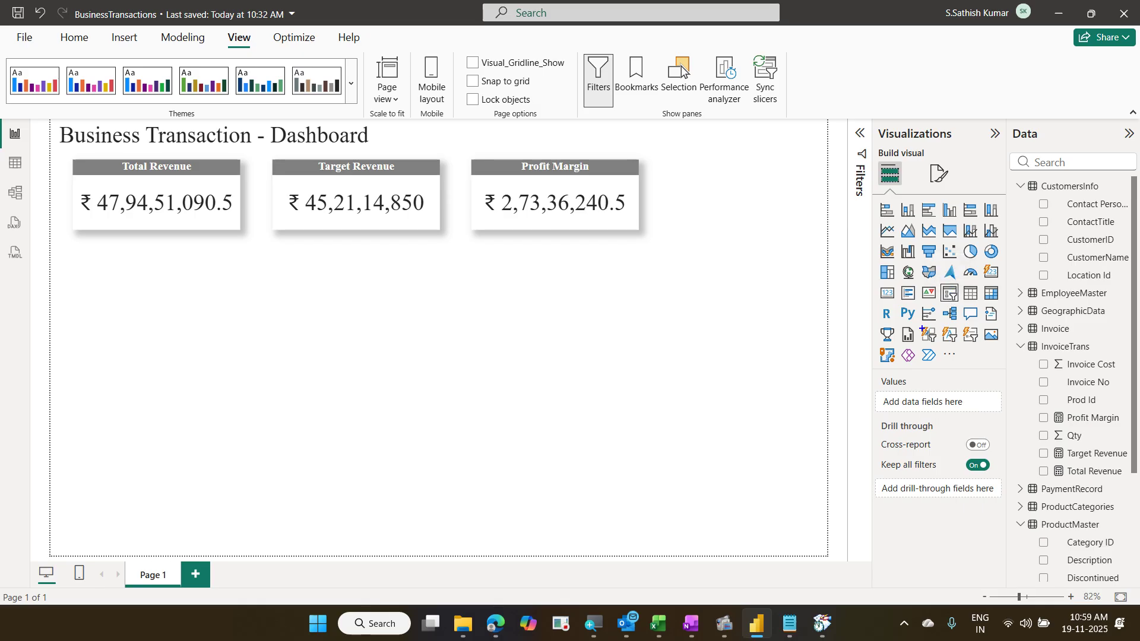
left_click_drag(921, 325, 983, 346)
left_click_drag(943, 276, 984, 232)
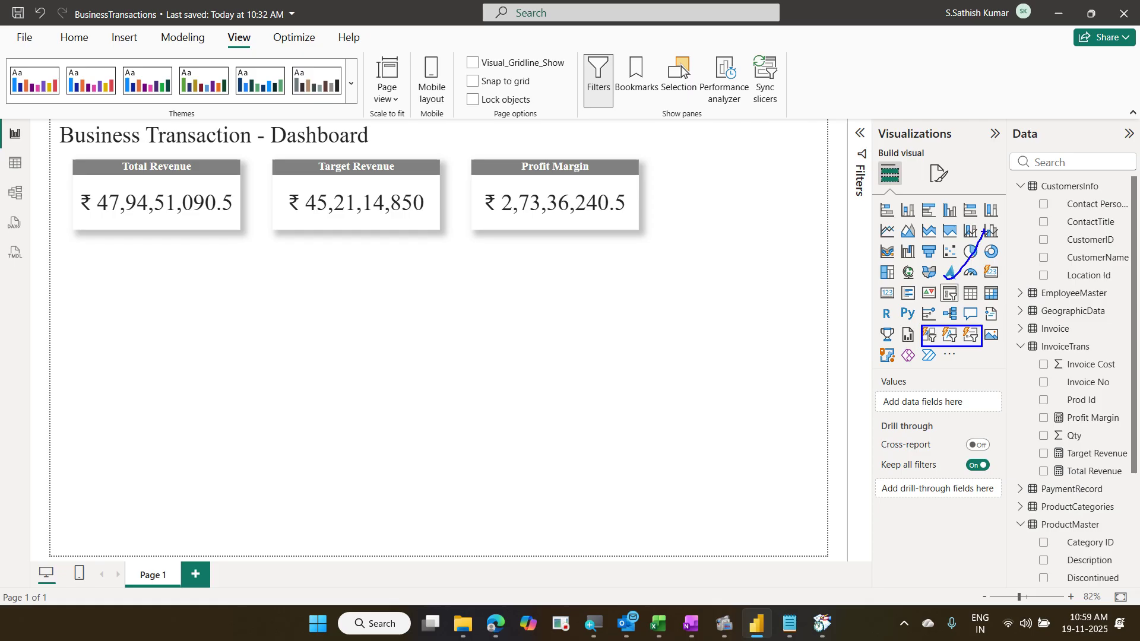
key("Escape")
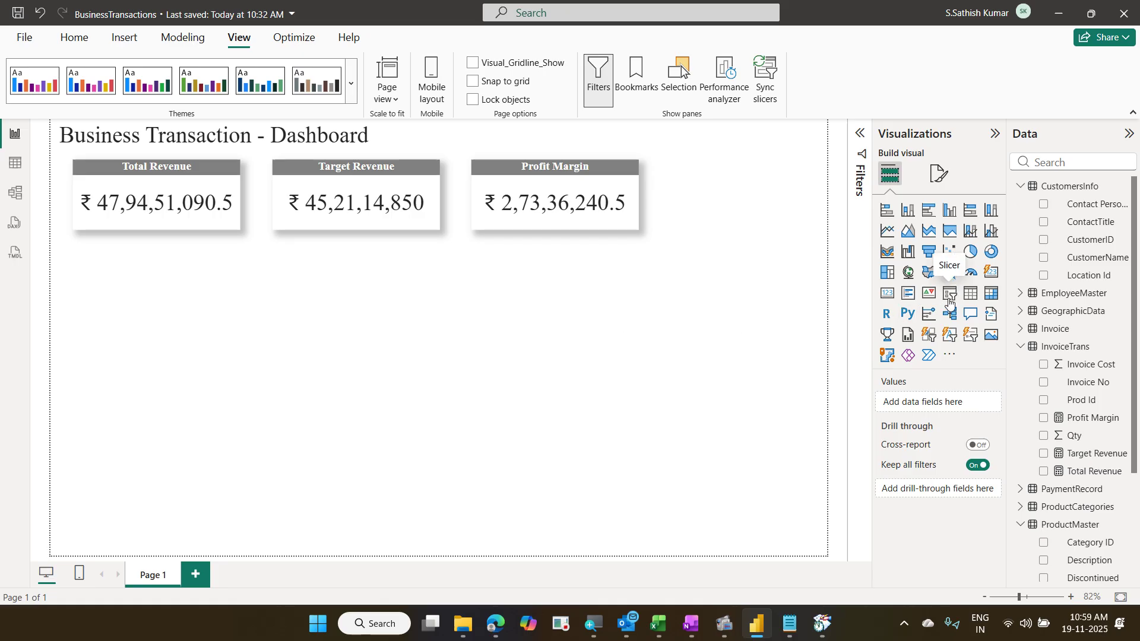
Step: Add an empty slicer below the Total Revenue card and expand the ProductCategories table to list its fields
left_click(950, 294)
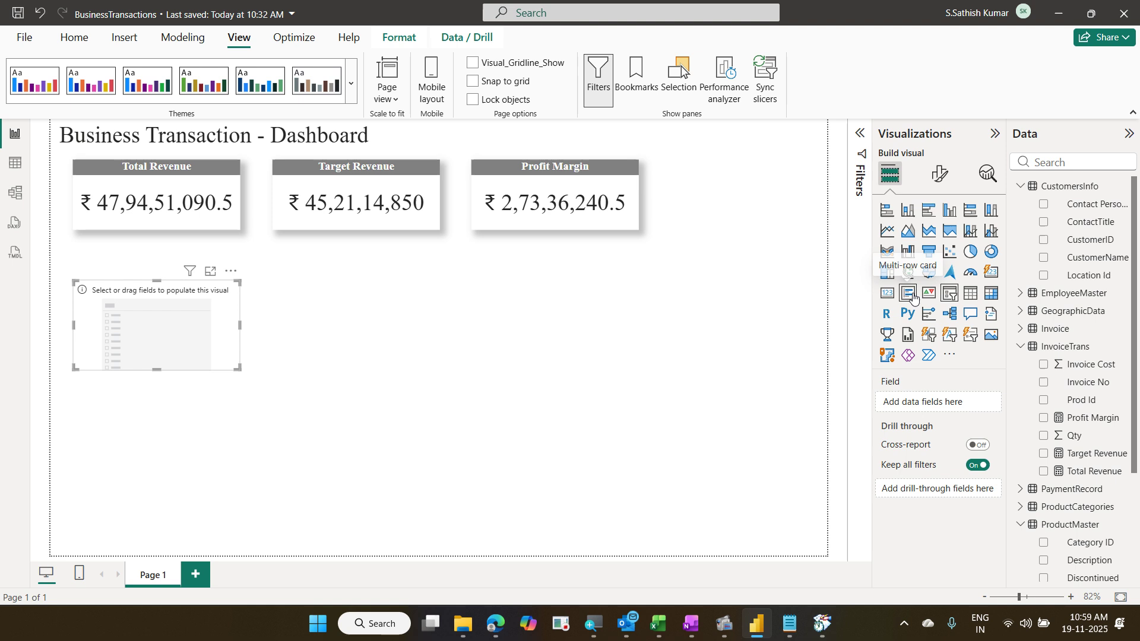
scroll(1115, 392, "down", 5)
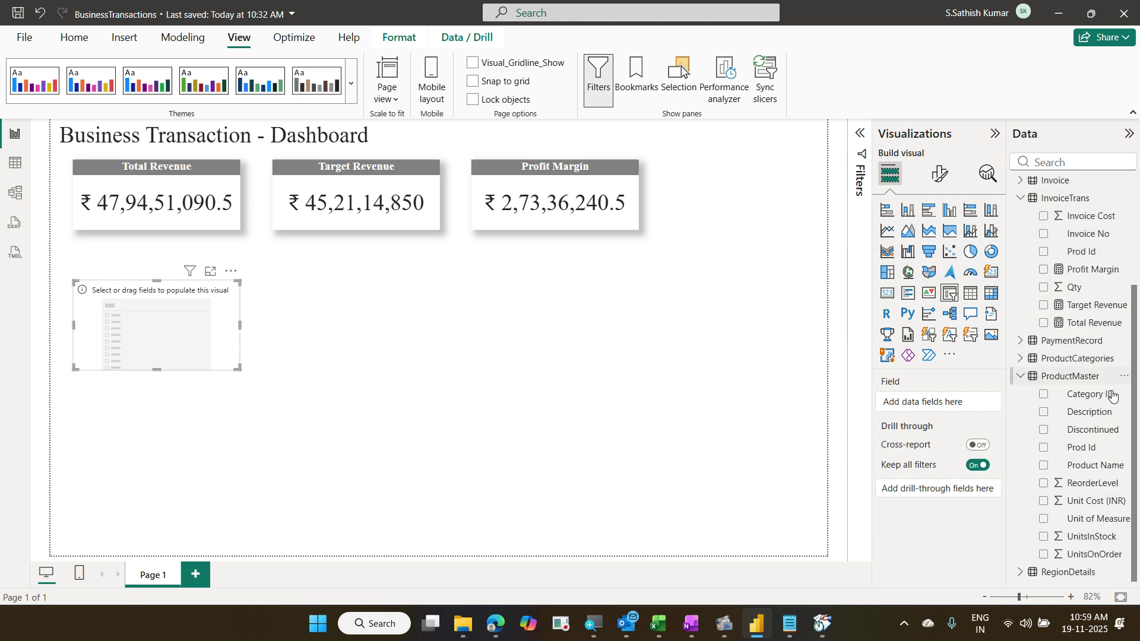
left_click(1030, 360)
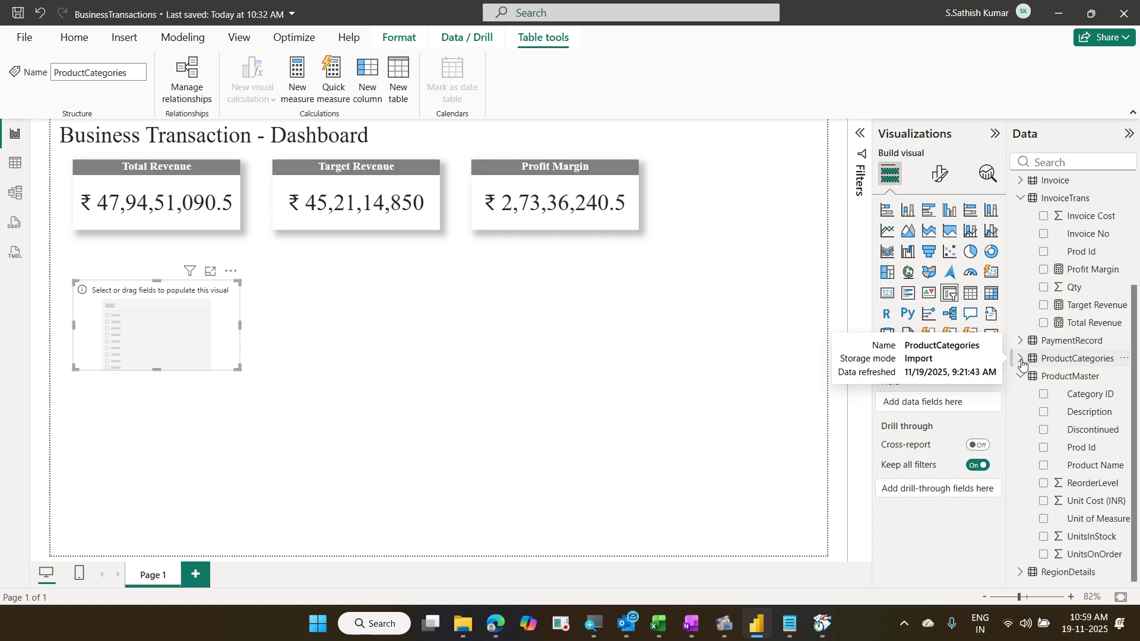
left_click(1021, 359)
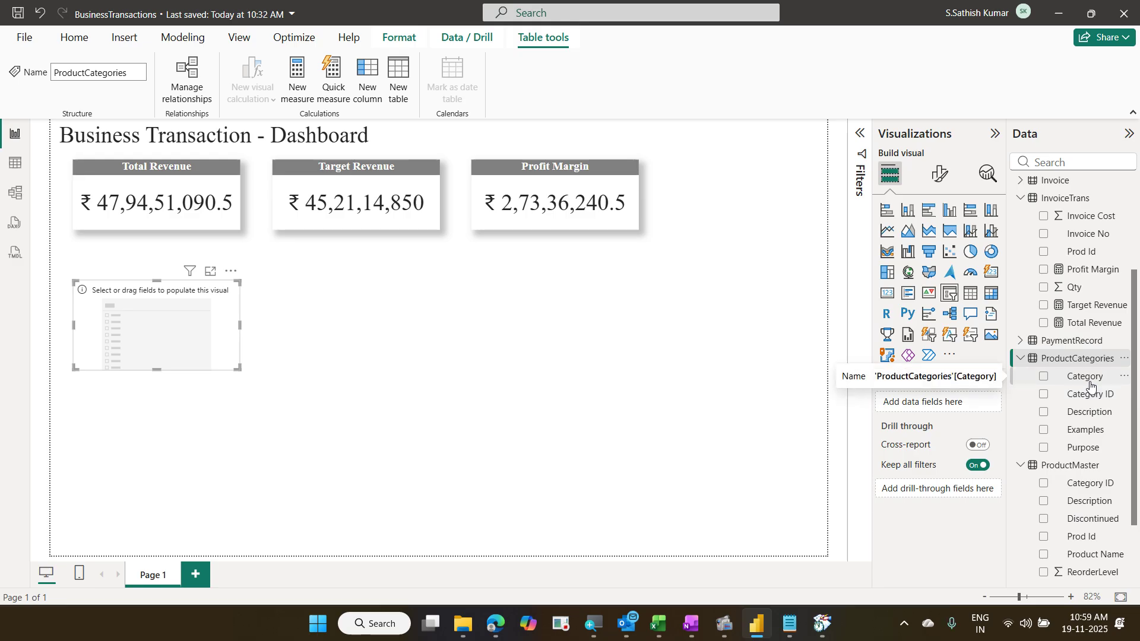
left_click_drag(1011, 348, 1131, 374)
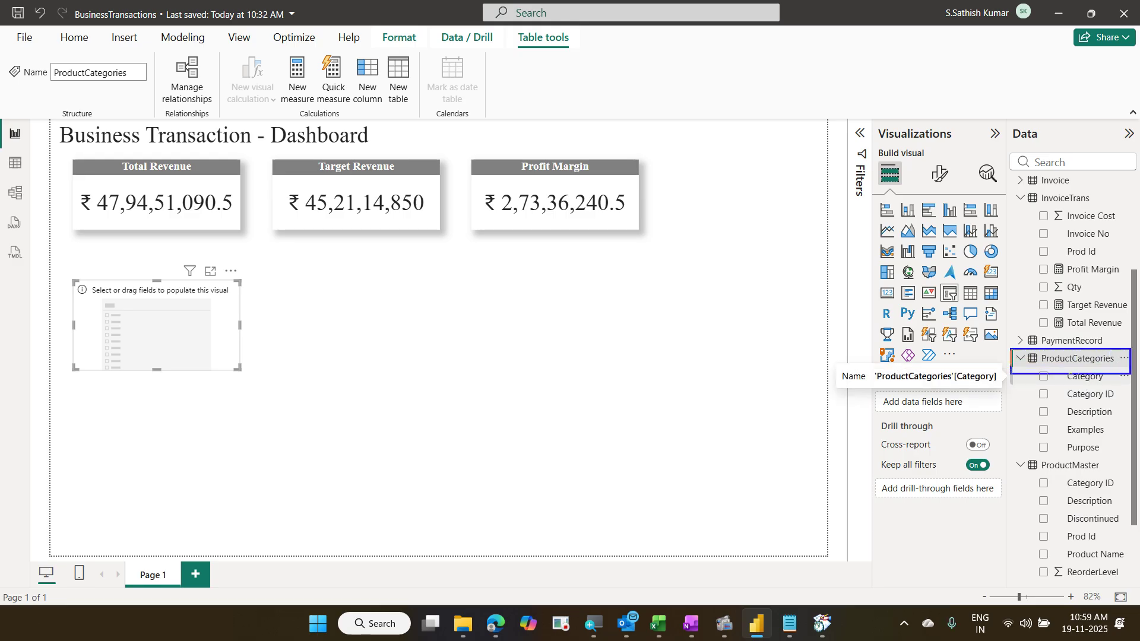
left_click_drag(1057, 373, 1117, 393)
mouse_move(246, 315)
left_mouse_down()
mouse_move(573, 351)
mouse_move(1006, 364)
mouse_move(1049, 369)
mouse_move(1057, 382)
left_mouse_up()
left_click_drag(968, 410, 1051, 385)
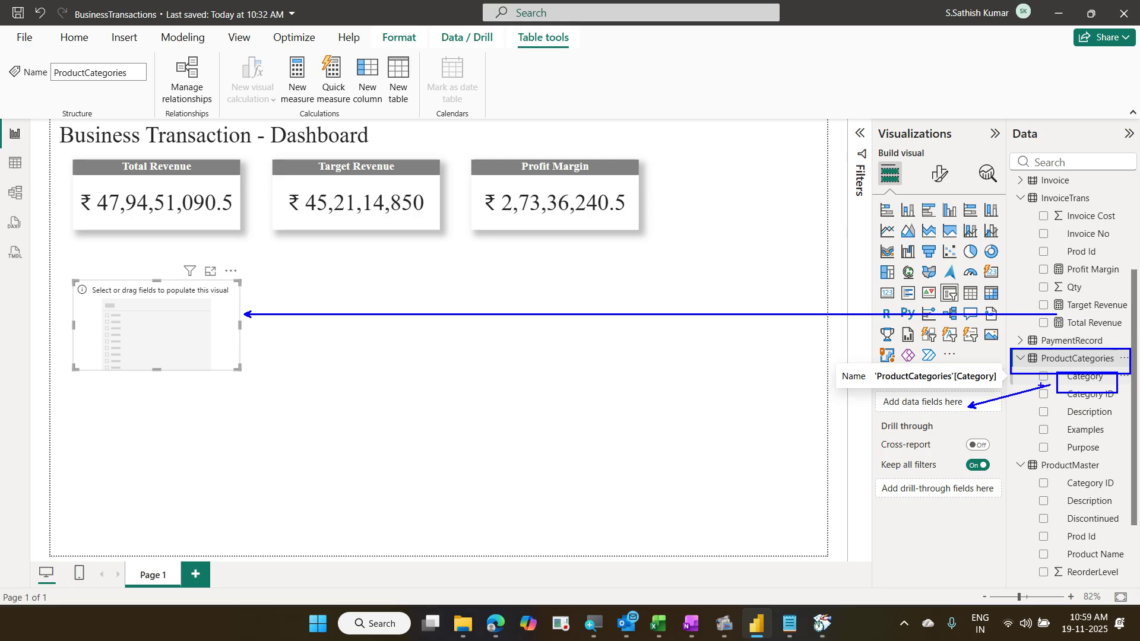
Step: Add the Category field from ProductCategories to the empty slicer and enlarge the slicer to show all its categories
key("Escape")
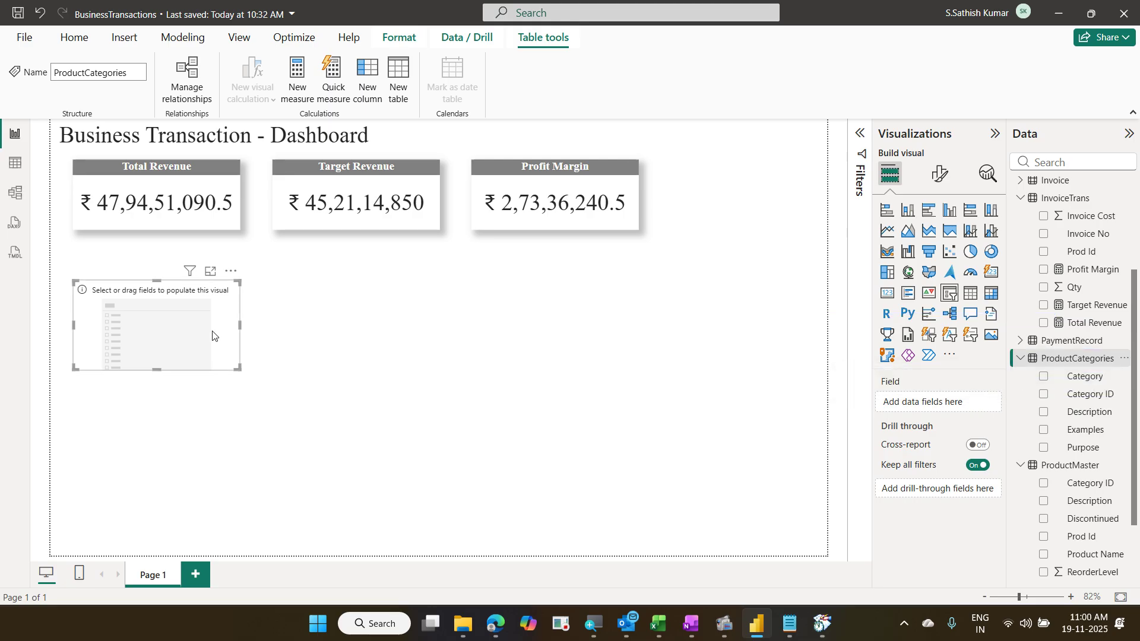
left_click_drag(1085, 377, 953, 412)
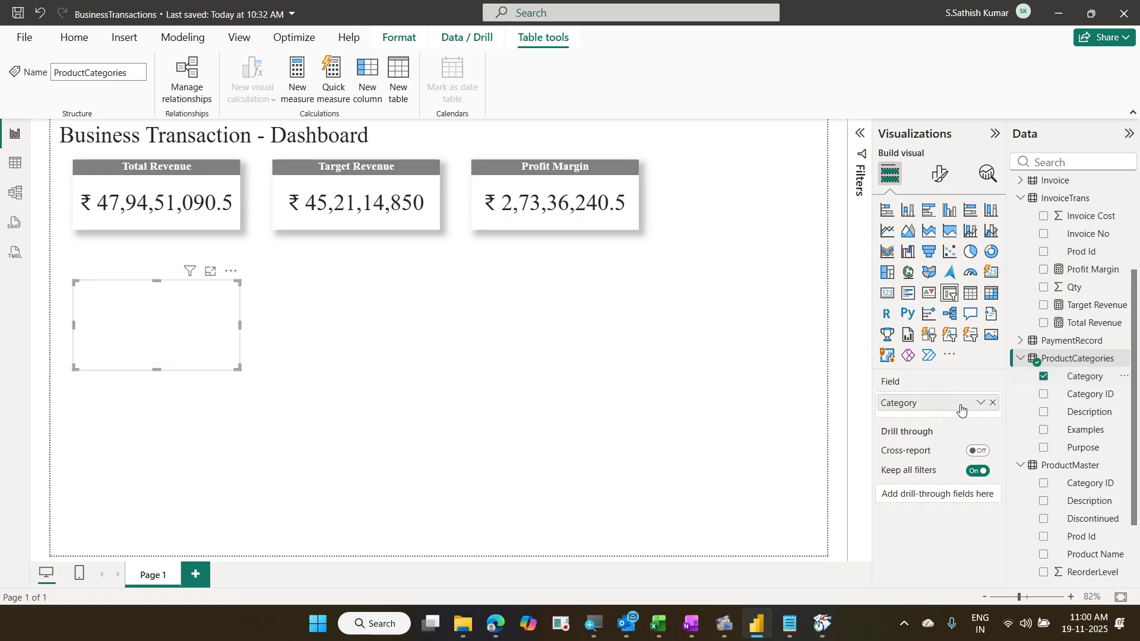
left_click_drag(239, 367, 262, 456)
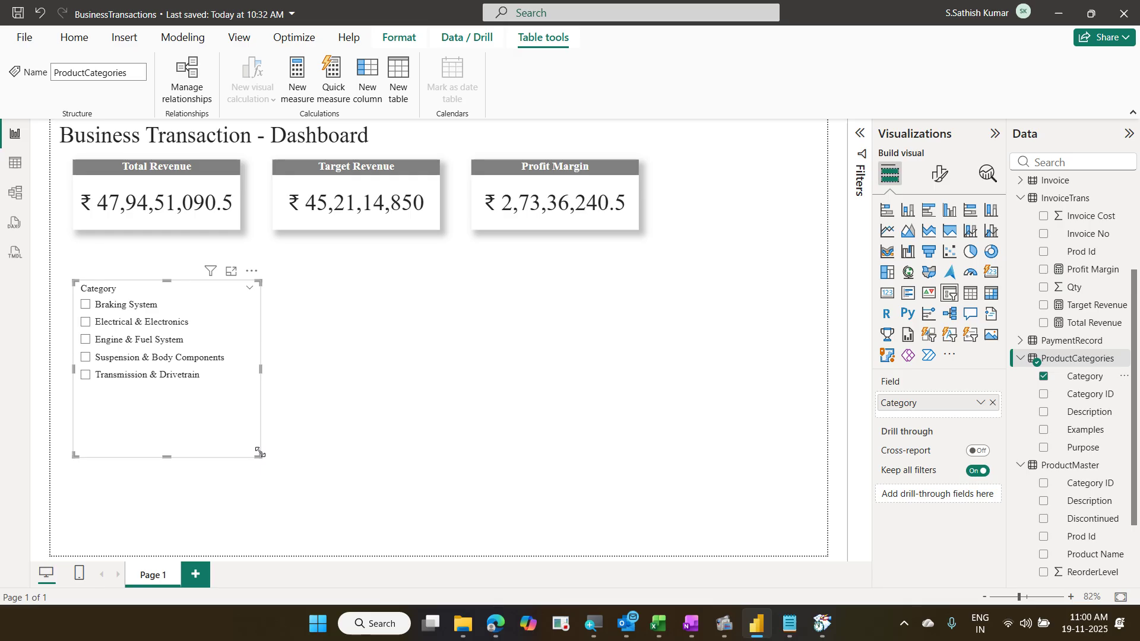
Step: Test the slicer list by filtering on each category from Braking System to Transmission & Drivetrain, and clear the selection
left_click(86, 305)
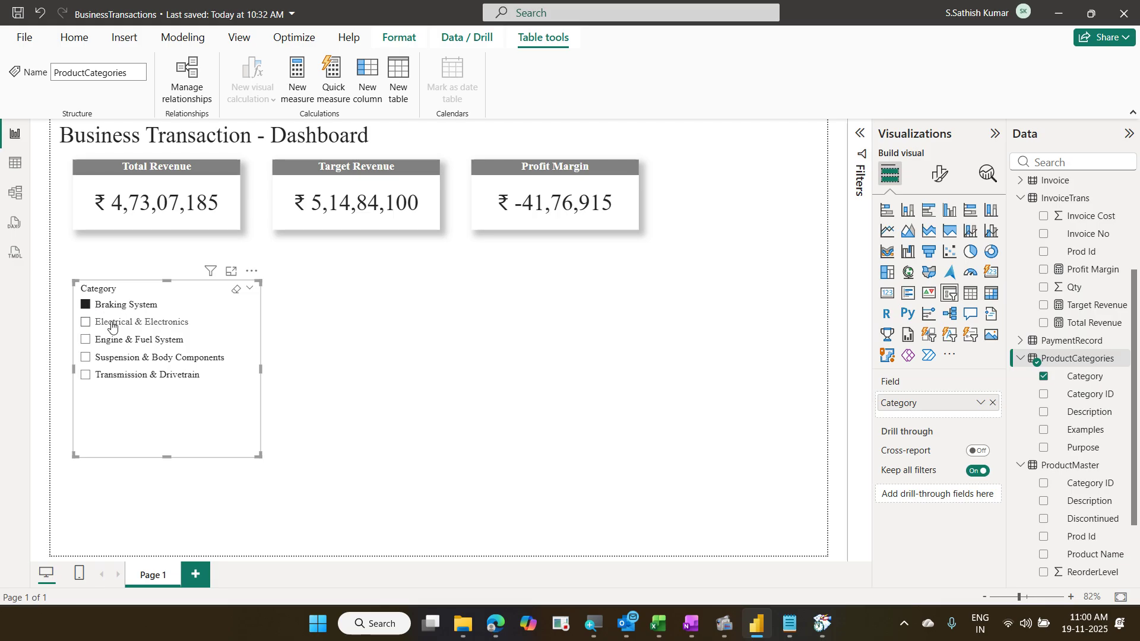
left_click(111, 324)
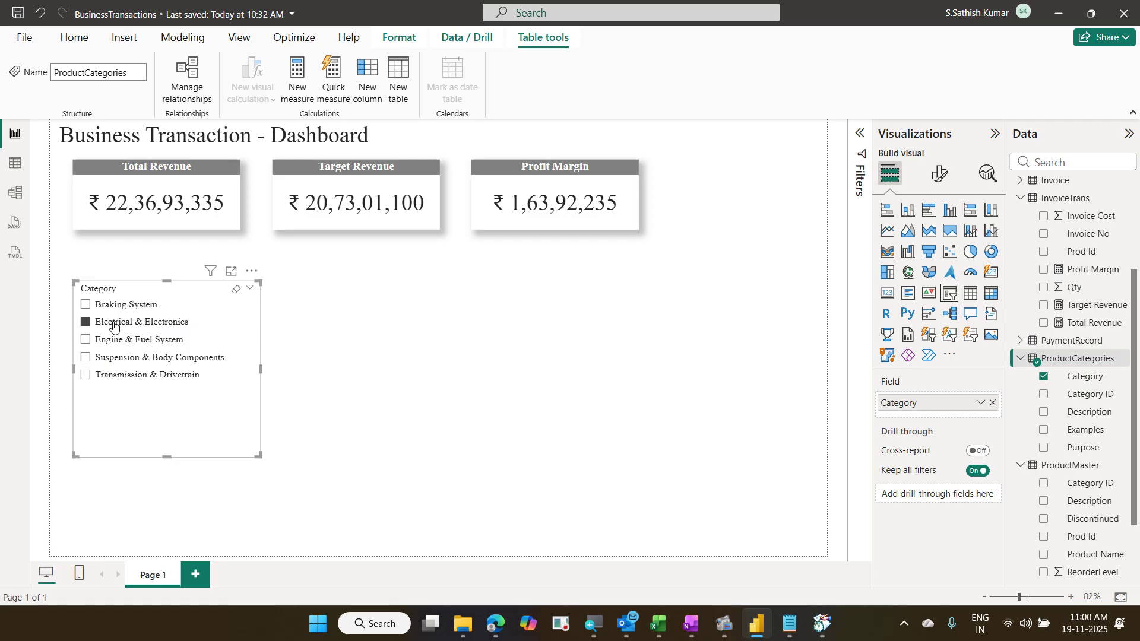
left_click(128, 341)
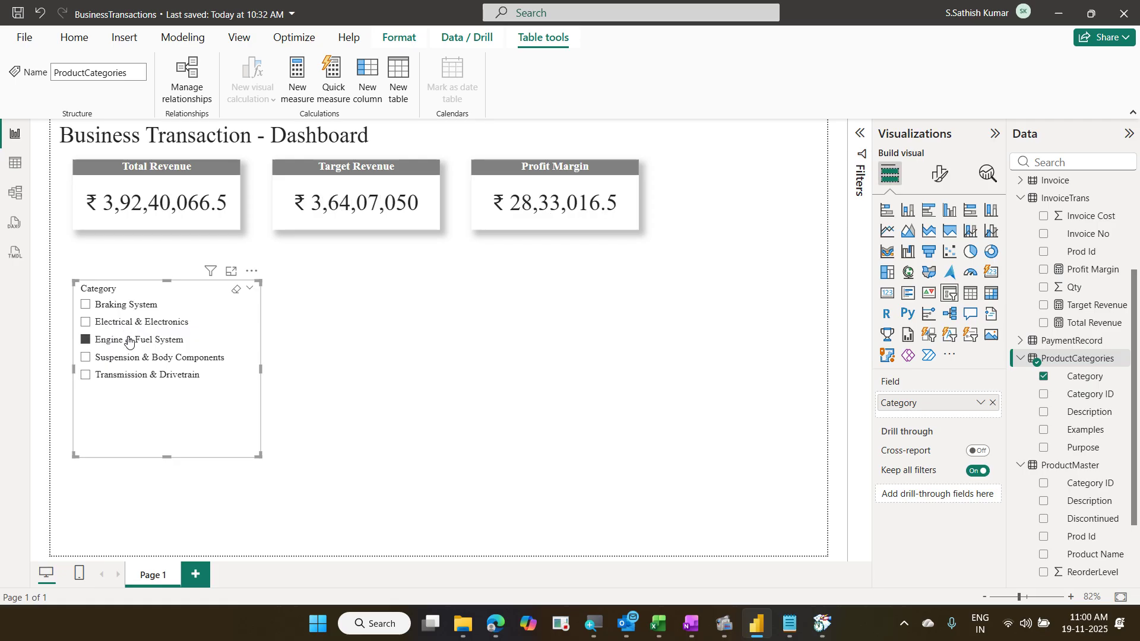
left_click(142, 358)
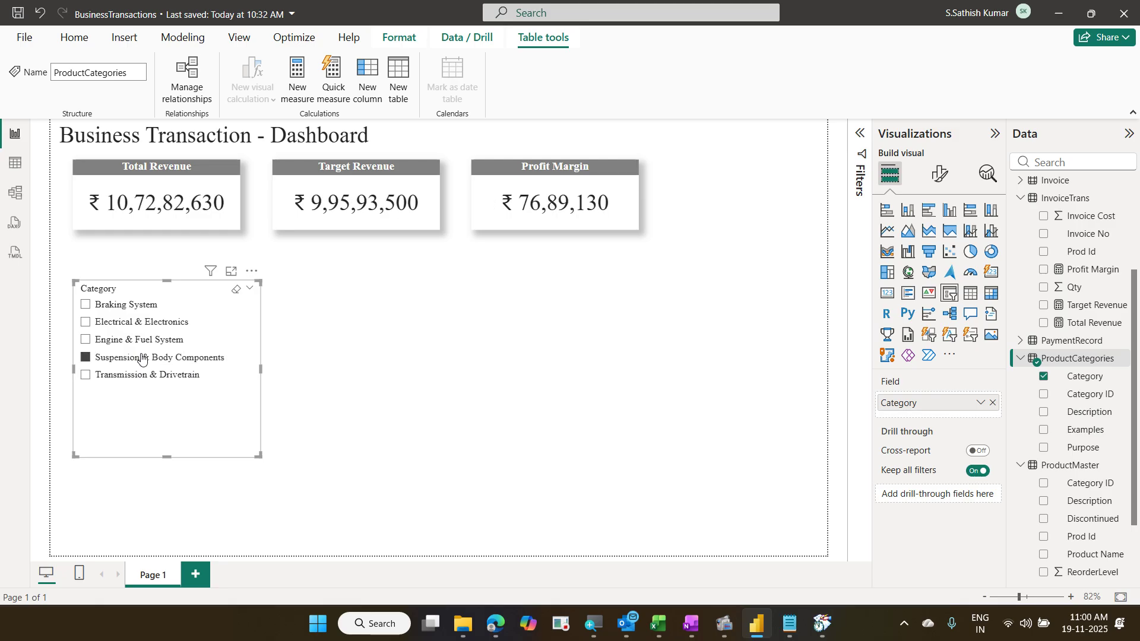
left_click(161, 386)
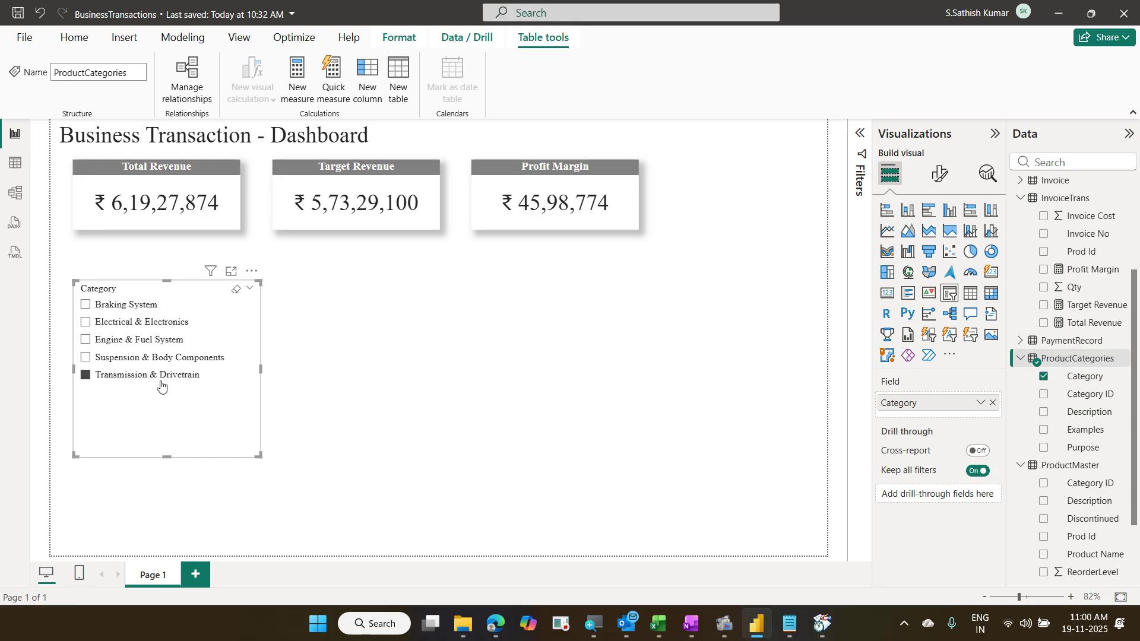
left_click(160, 384)
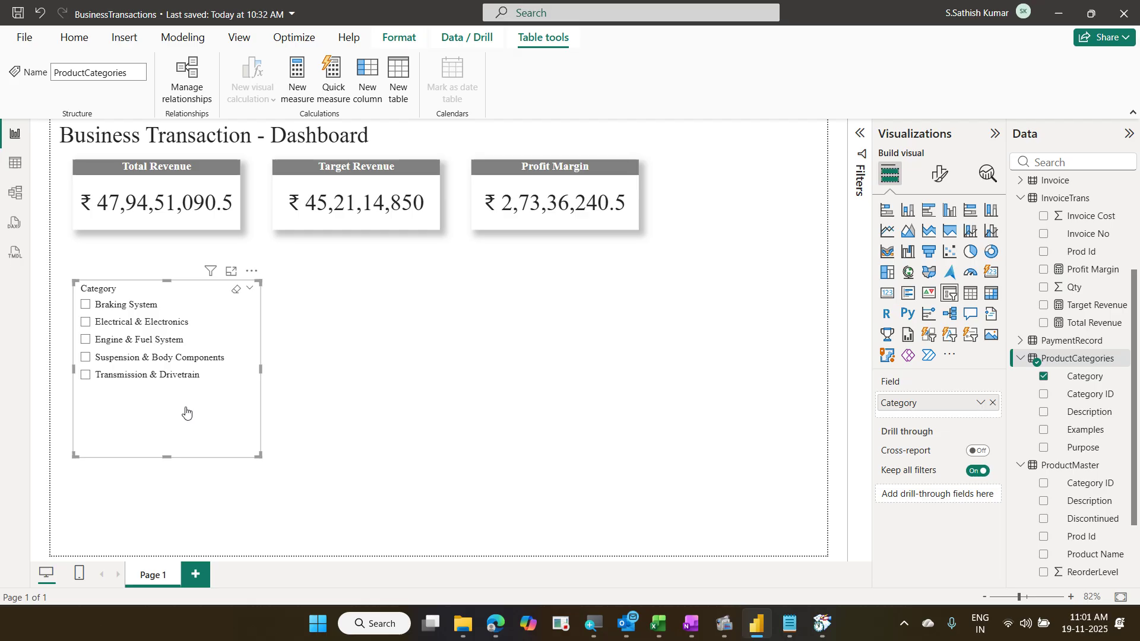
Step: Change the category slicer's style to Tile, stretch it into a single wide row and place it directly beneath the cards
left_click(935, 178)
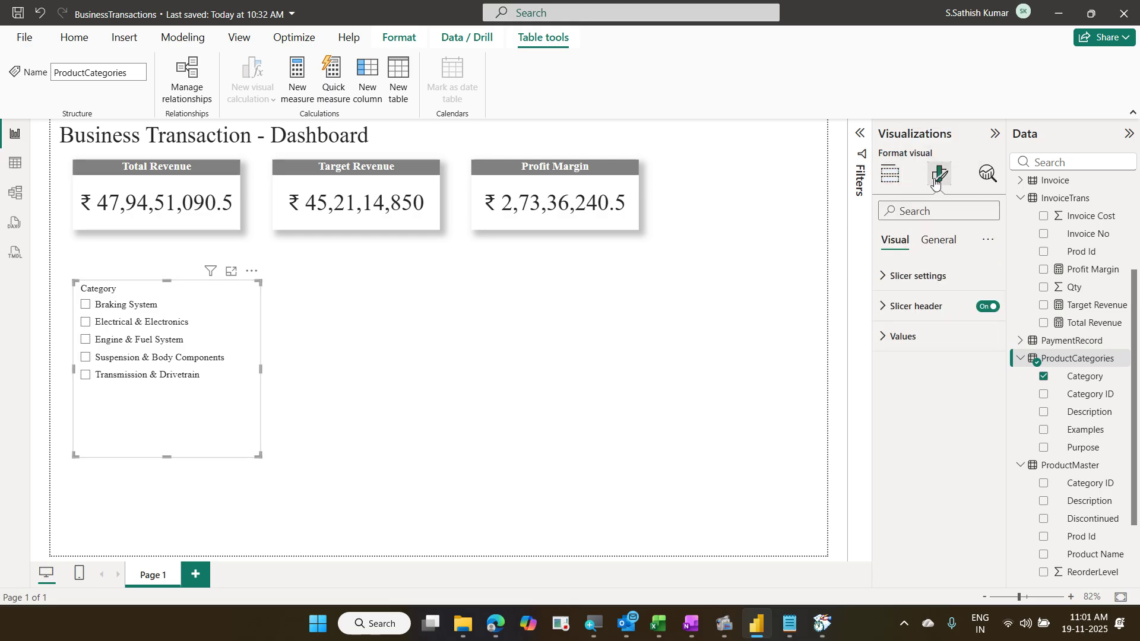
left_click(931, 276)
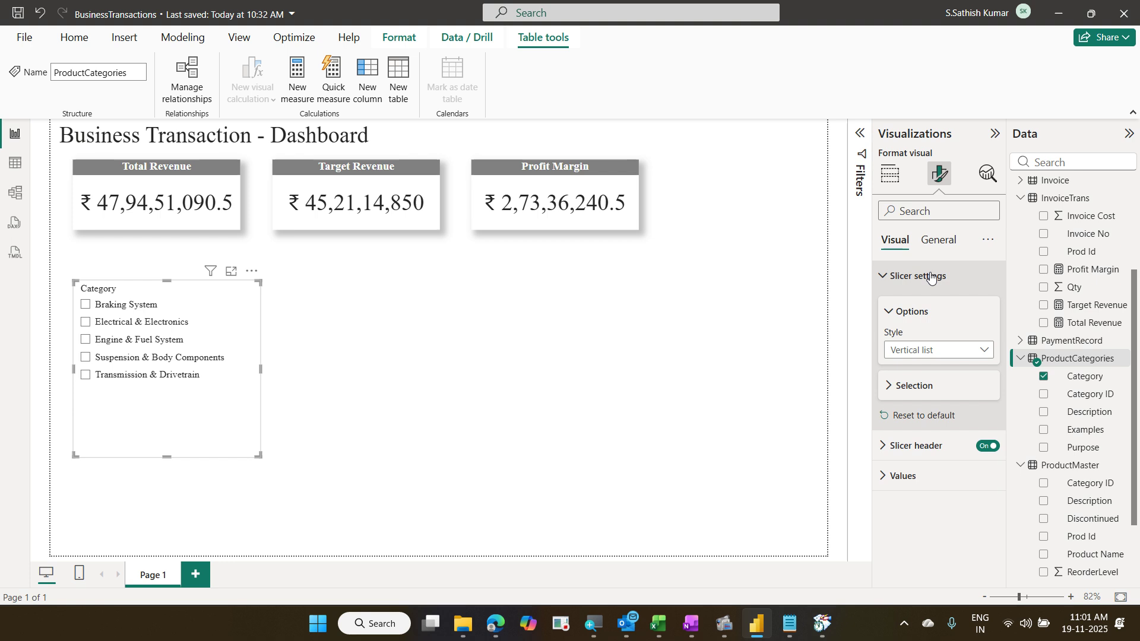
left_click(956, 352)
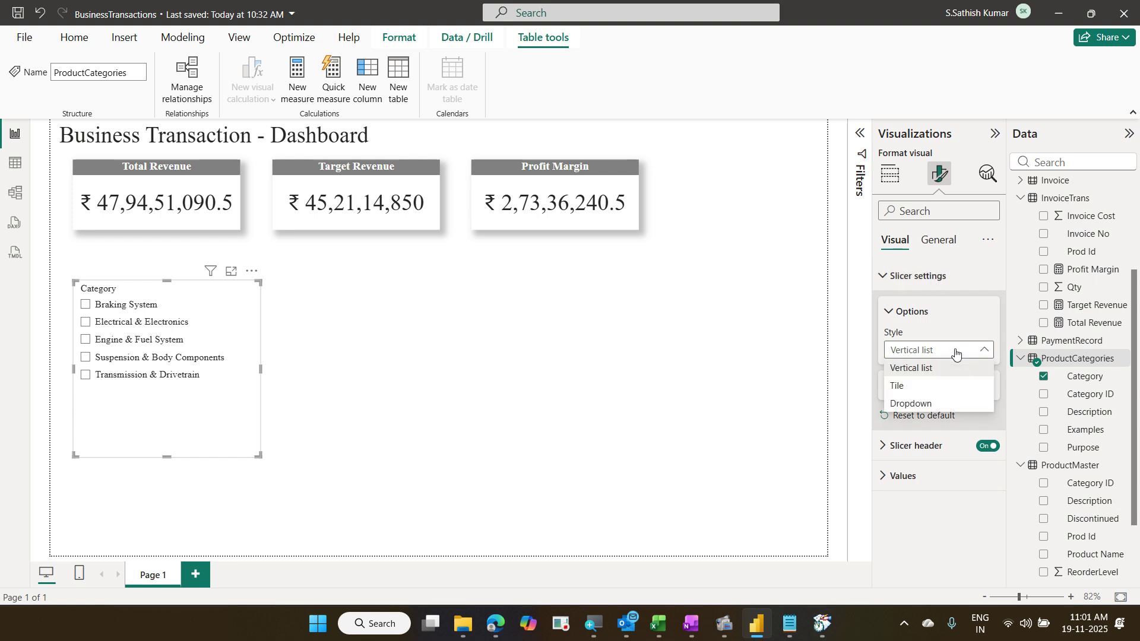
left_click(947, 386)
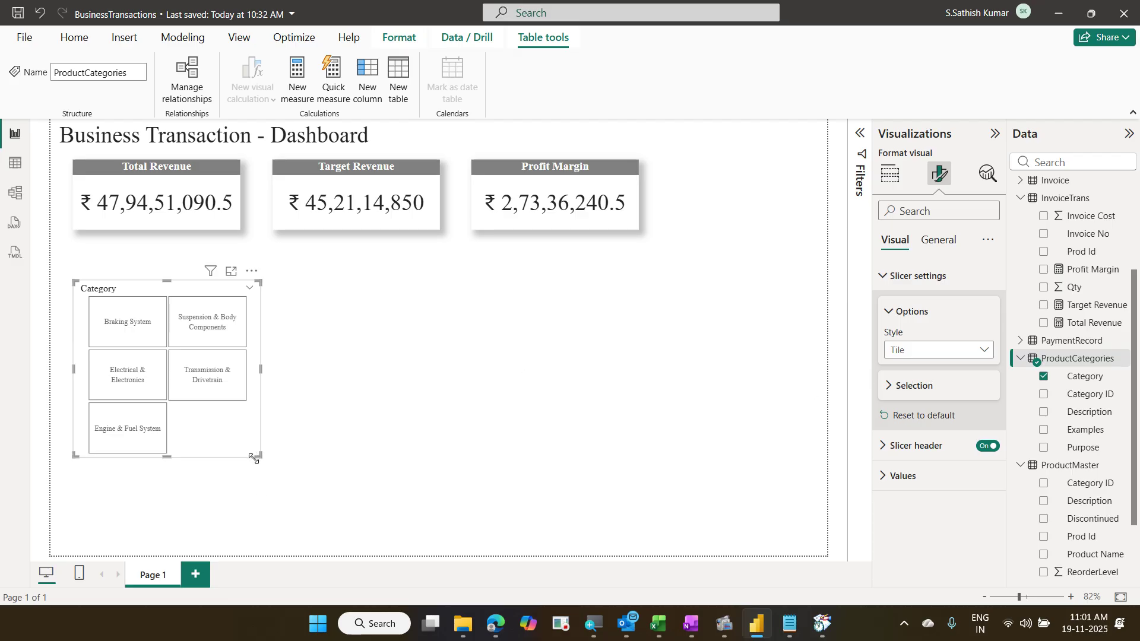
left_click_drag(258, 456, 801, 332)
left_click_drag(501, 329, 494, 293)
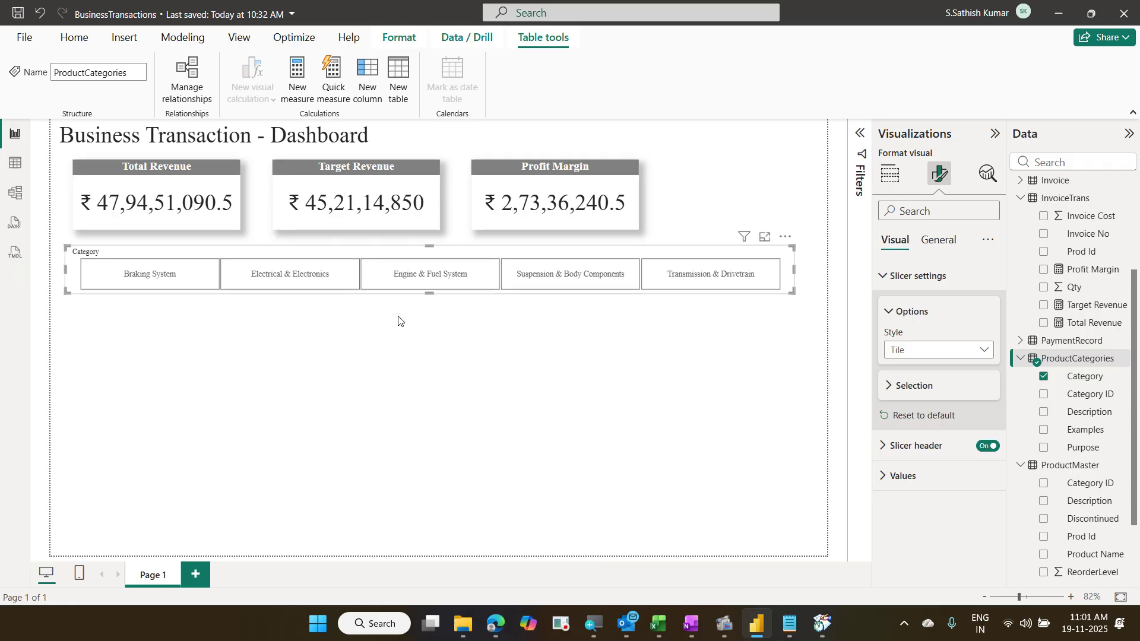
Step: Filter the cards with each category tile in turn to check their values, ending with Braking System selected
left_click(168, 275)
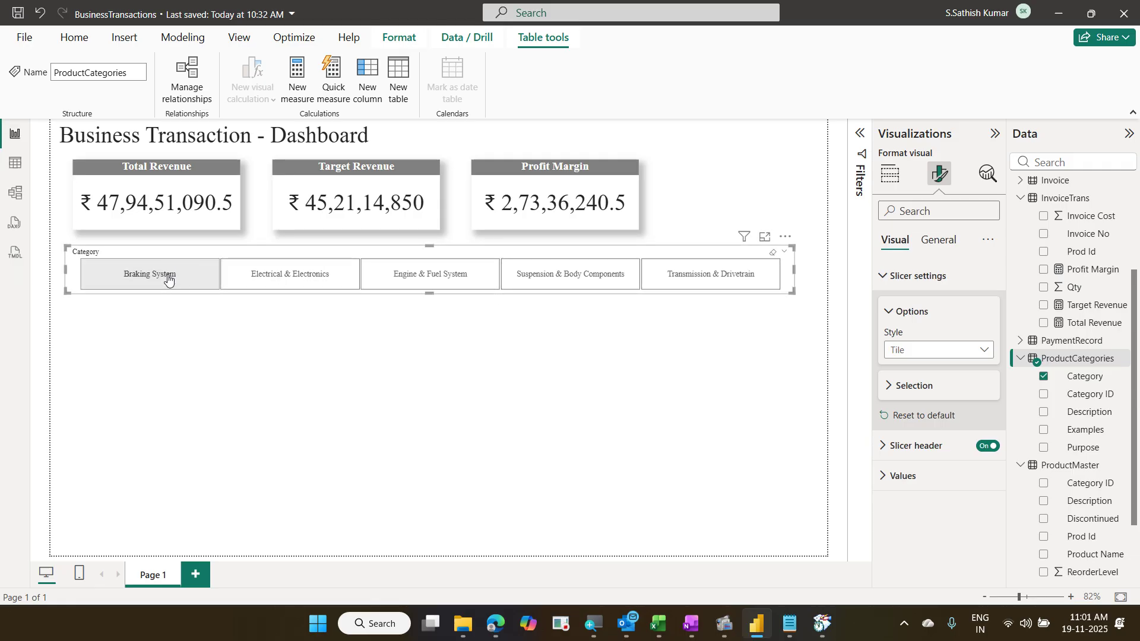
left_click(249, 279)
left_click(372, 278)
left_click(371, 277)
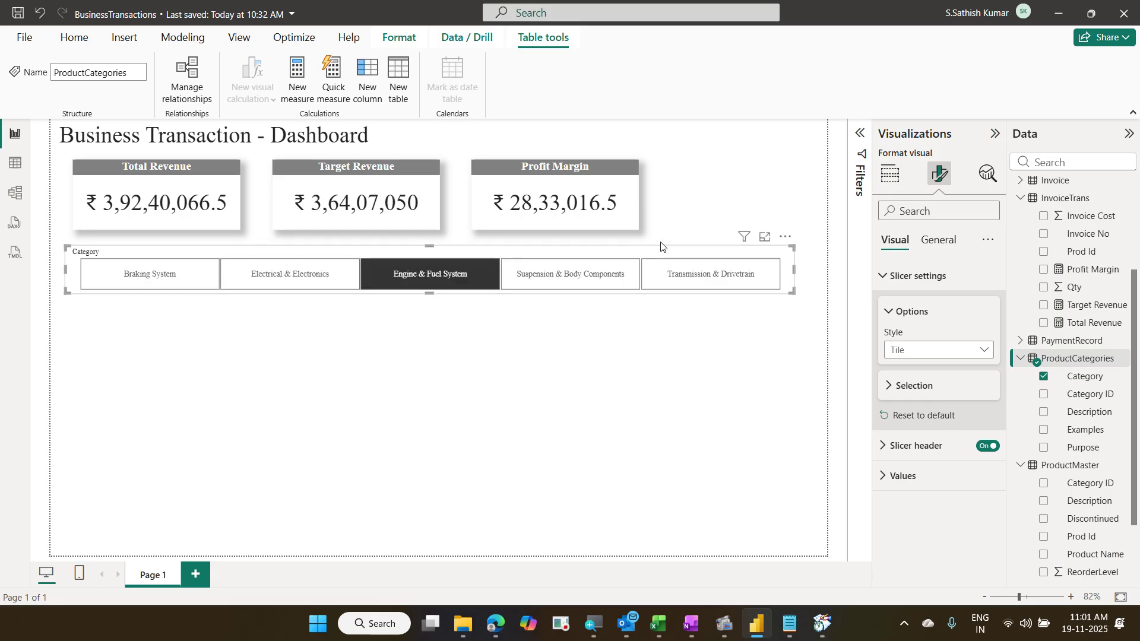
left_click(583, 277)
left_click(684, 273)
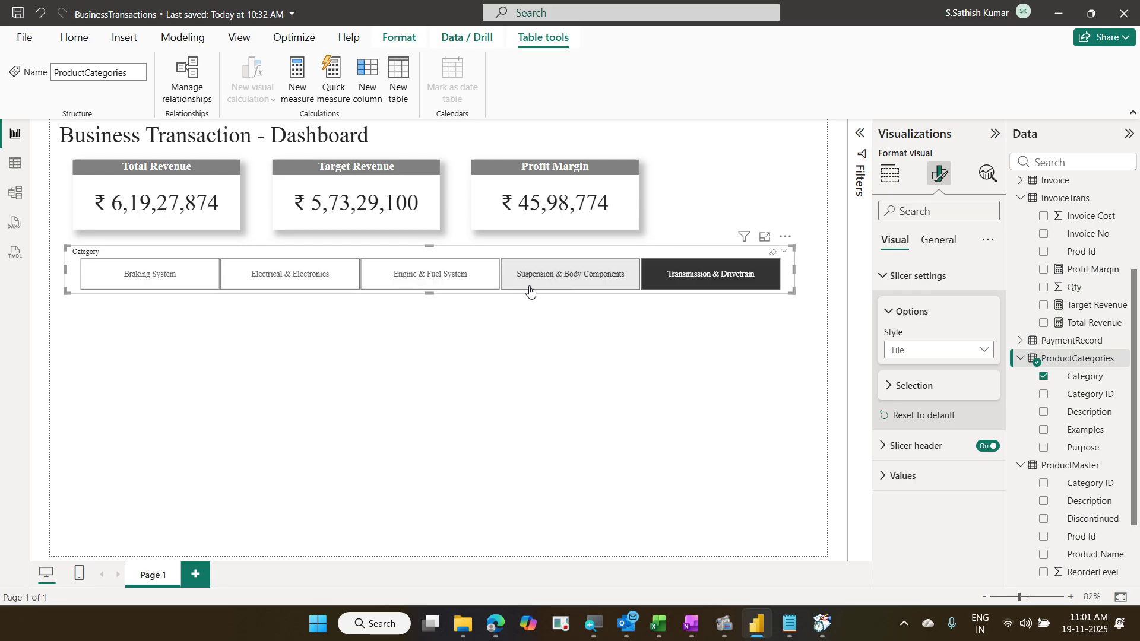
left_click(527, 288)
left_click(476, 288)
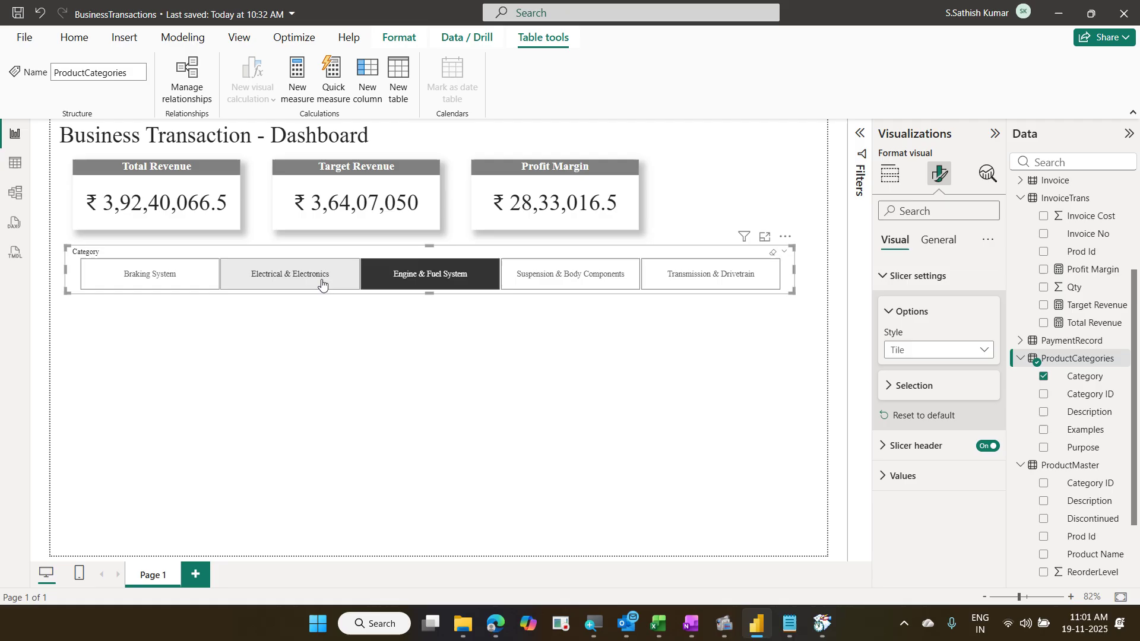
left_click(261, 284)
left_click(184, 283)
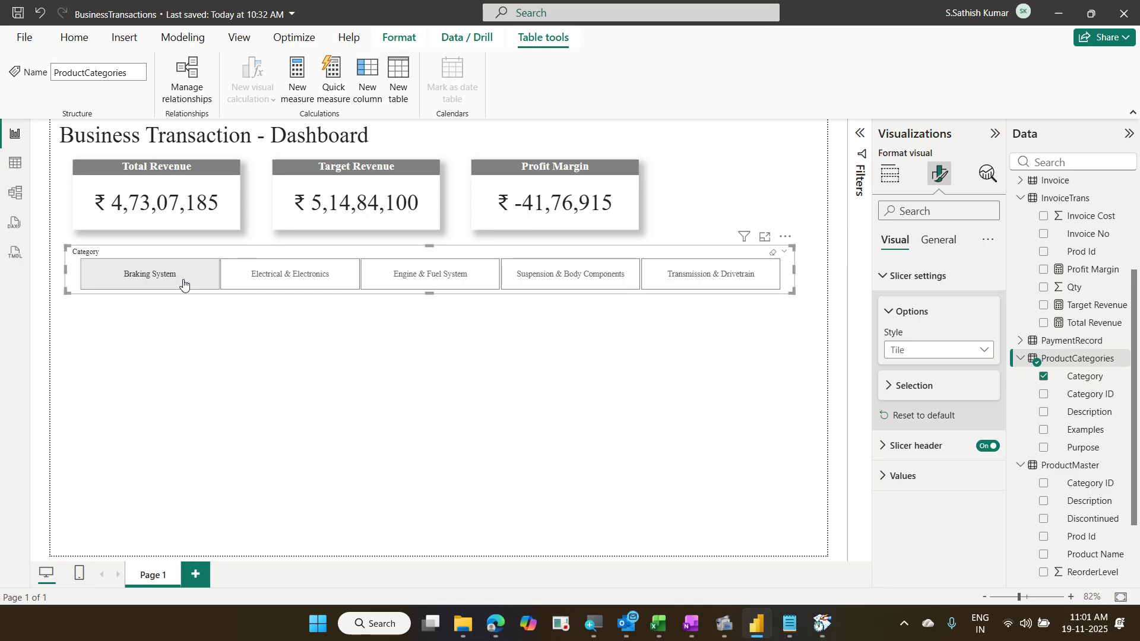
left_click(275, 285)
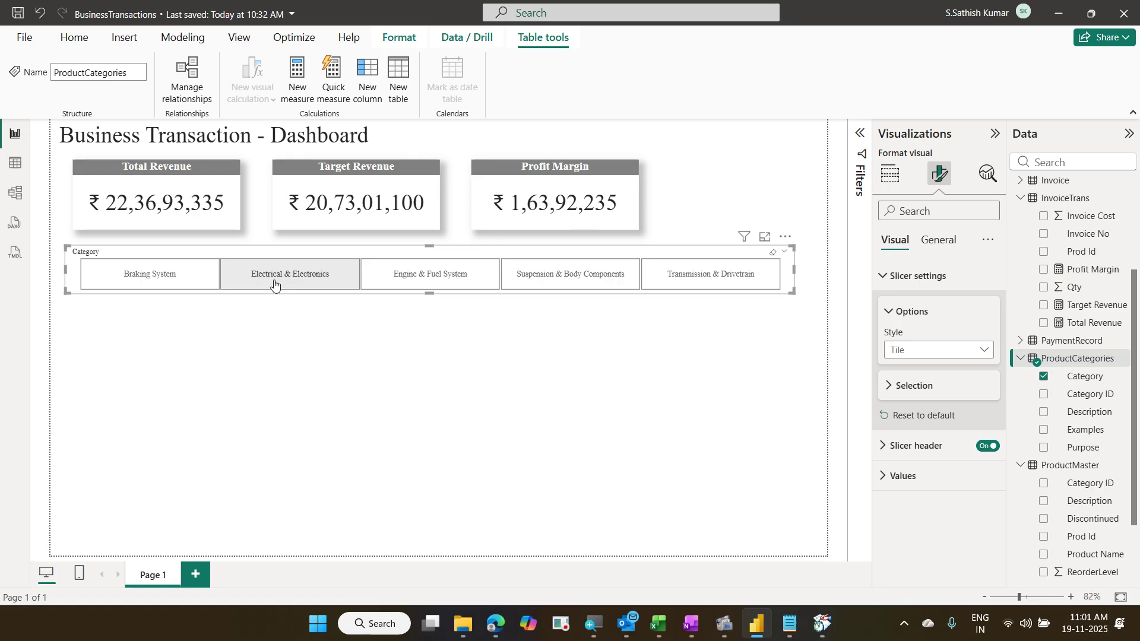
left_click(378, 277)
left_click(524, 273)
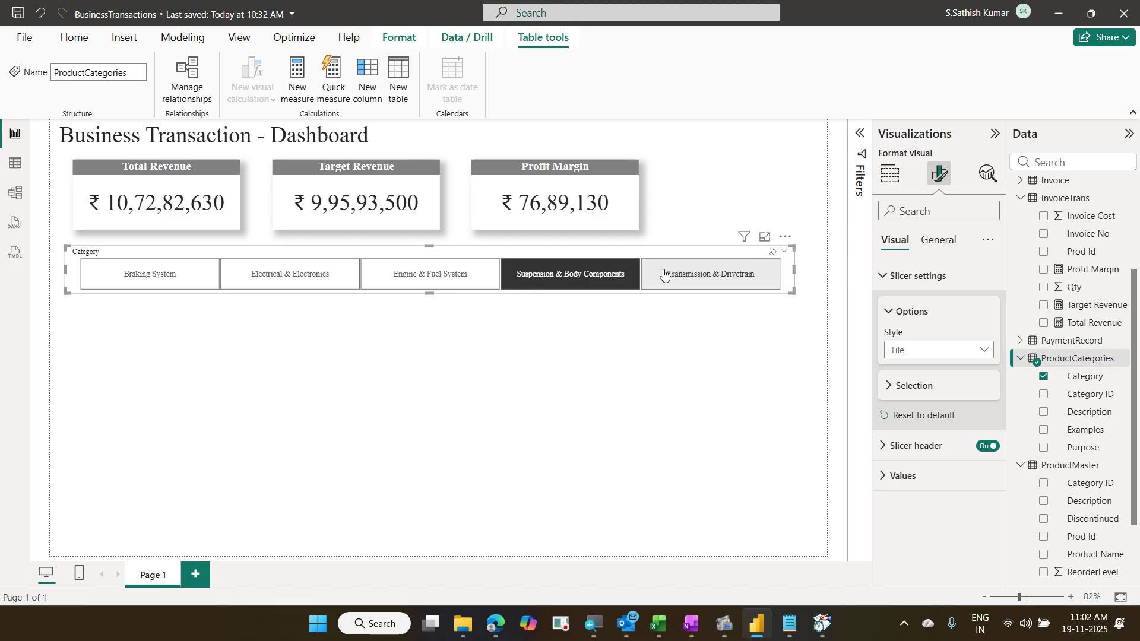
left_click(666, 272)
left_click(198, 278)
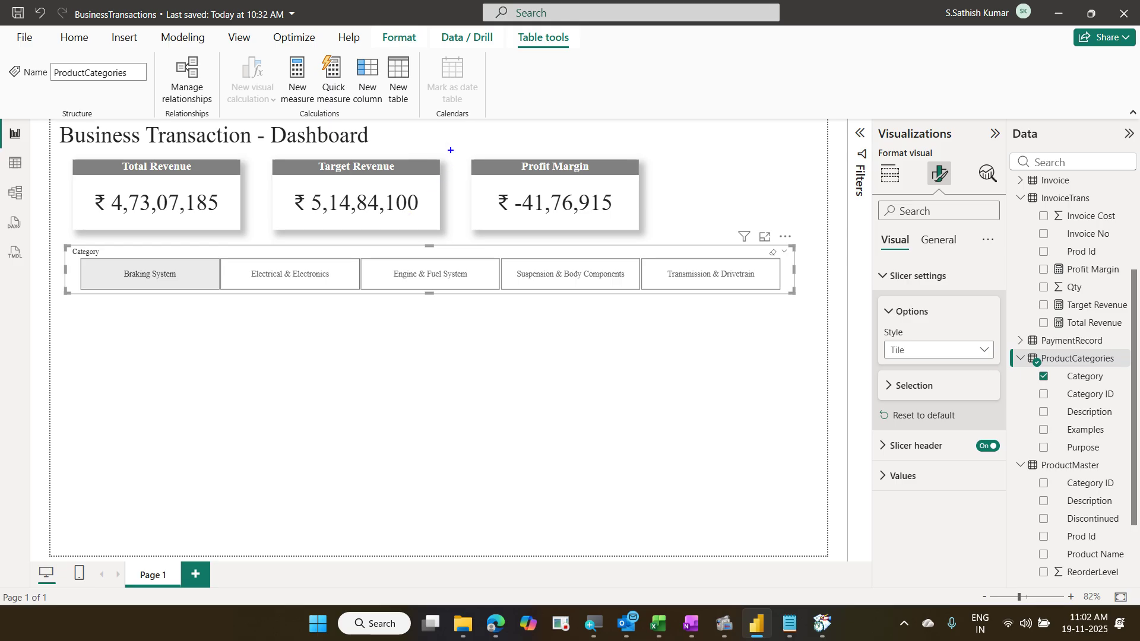
left_click_drag(451, 150, 651, 238)
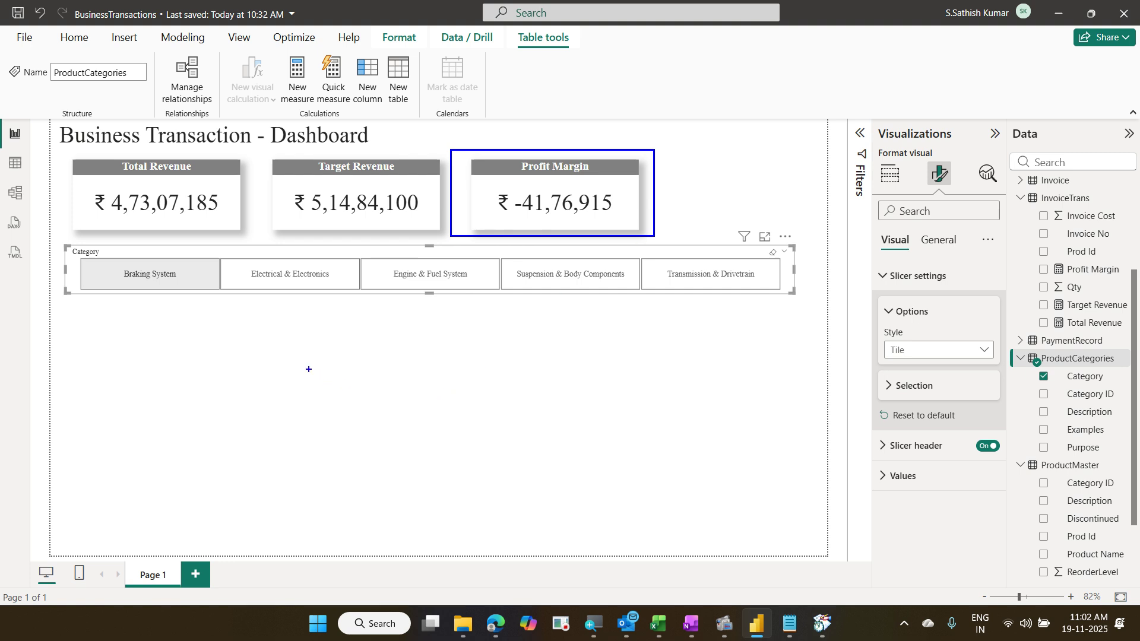
left_click_drag(312, 376, 311, 410)
type("Positive ")
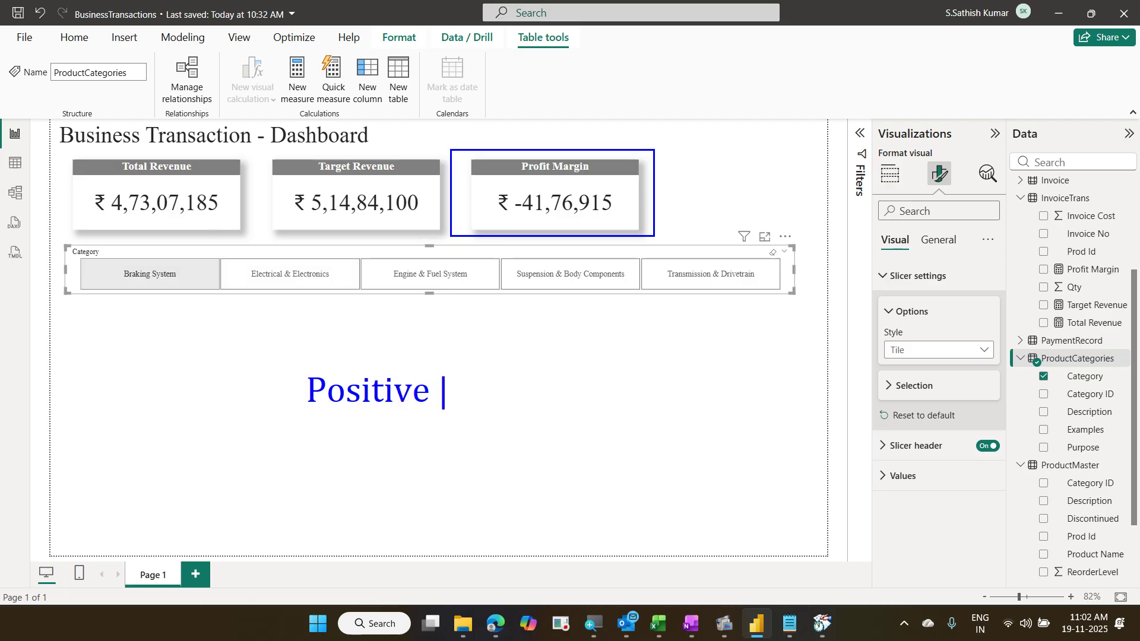
type("then Gr")
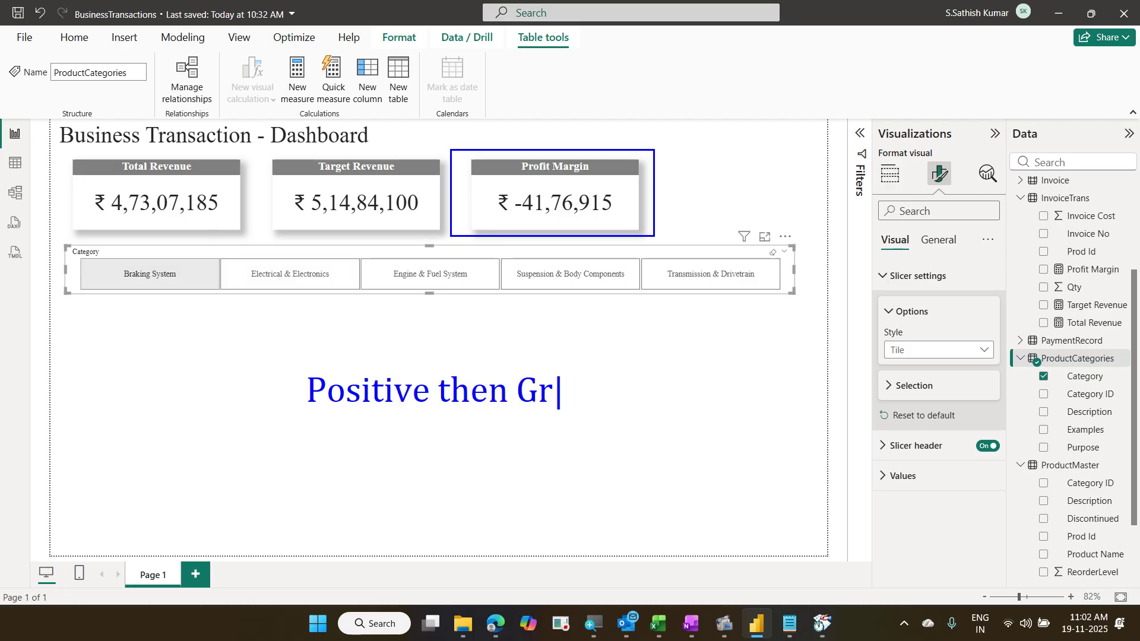
type("een")
key("Return")
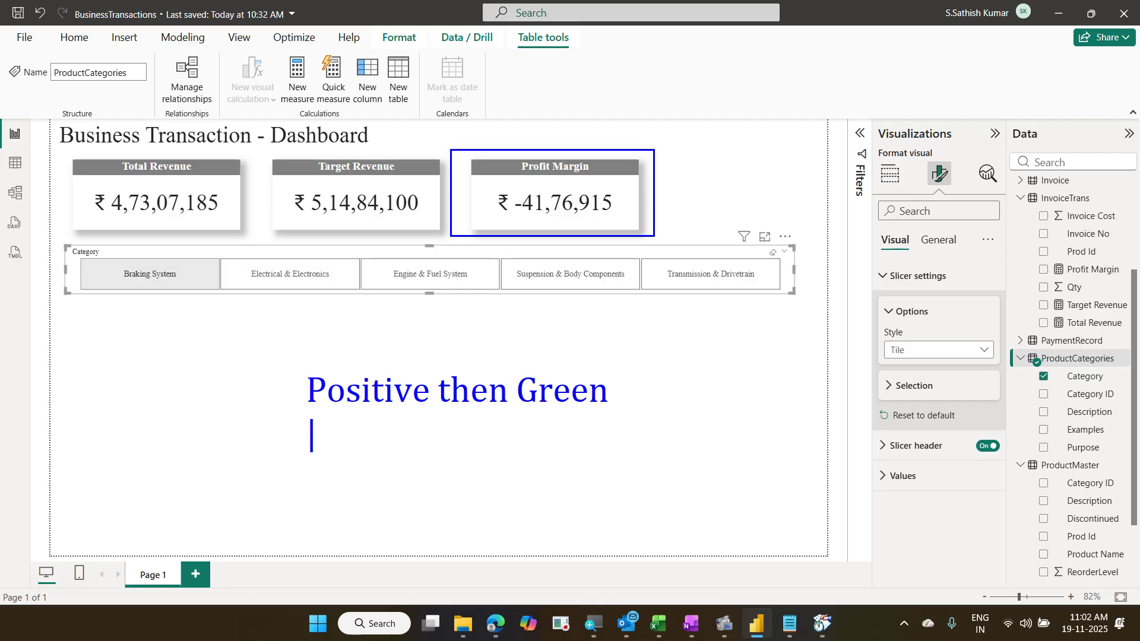
type("Negat")
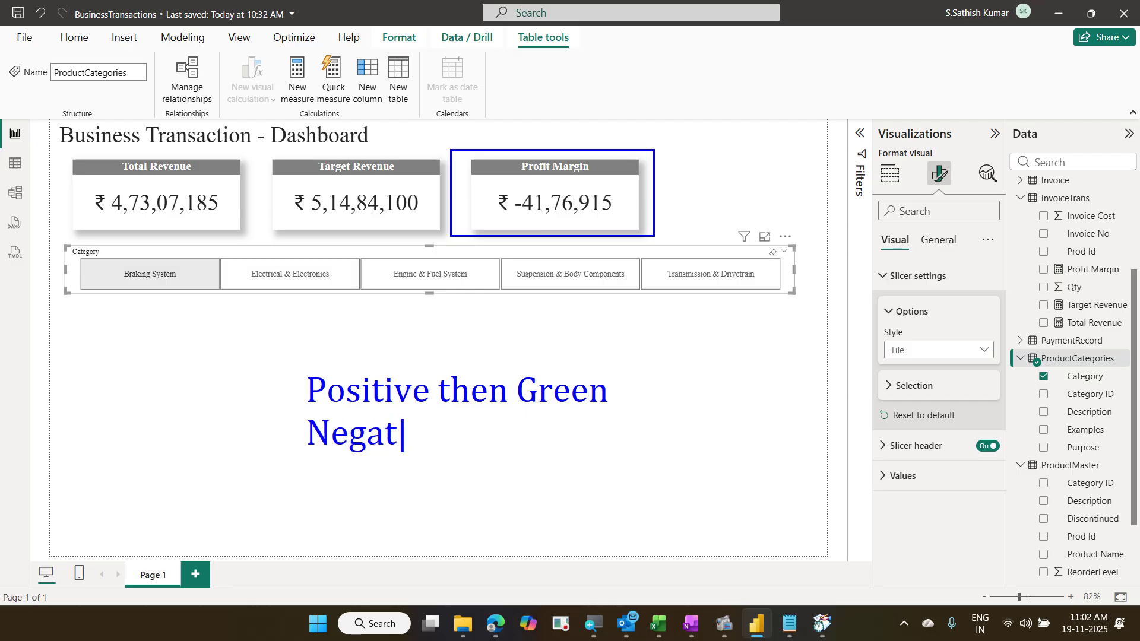
type("ive then ")
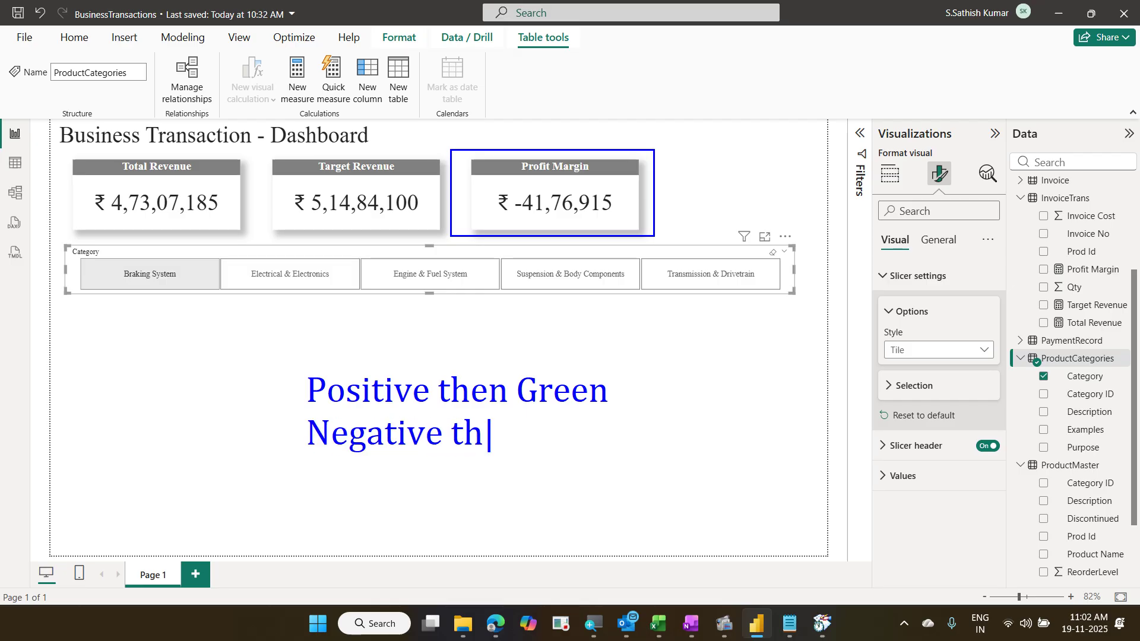
type("Red")
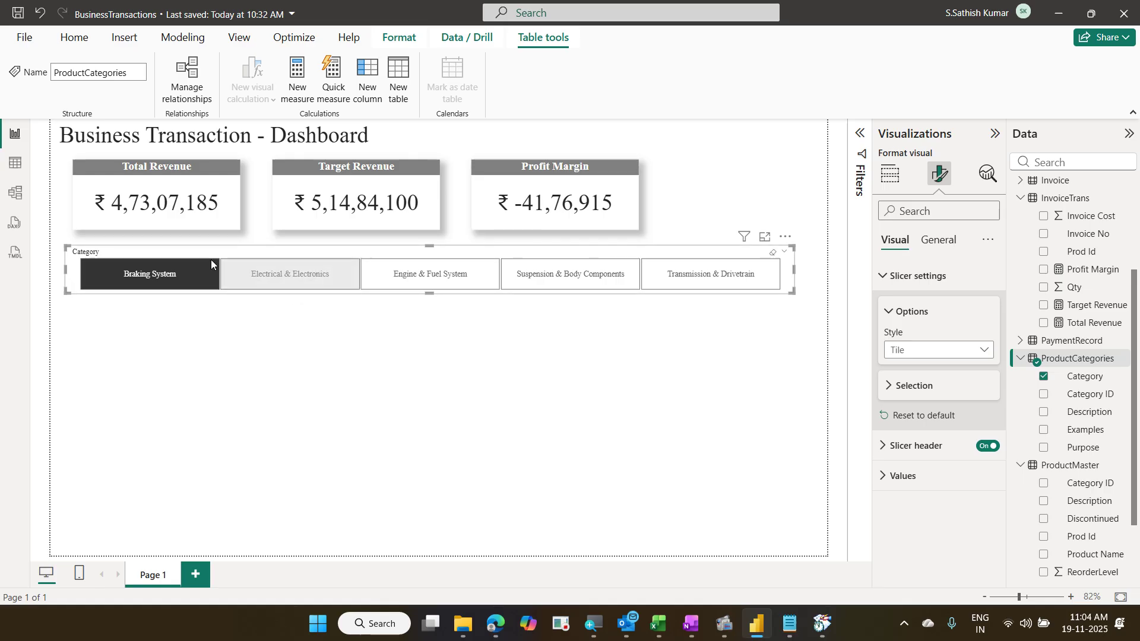
Step: Clear the Braking System filter and open conditional formatting for the Profit Margin card's callout value colour
left_click(186, 282)
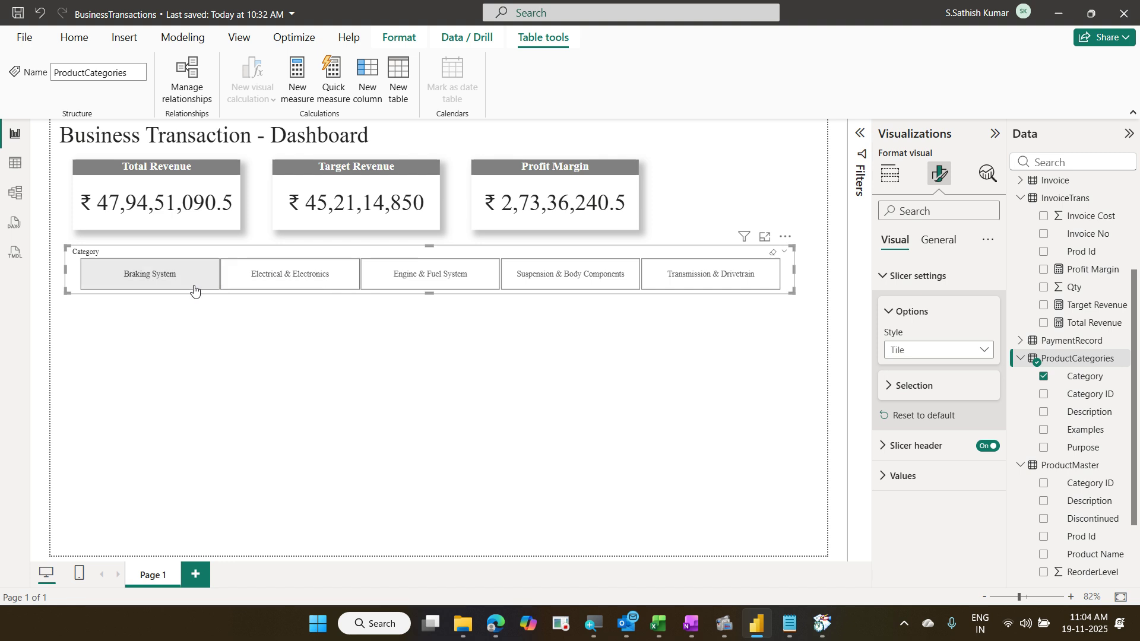
left_click(623, 187)
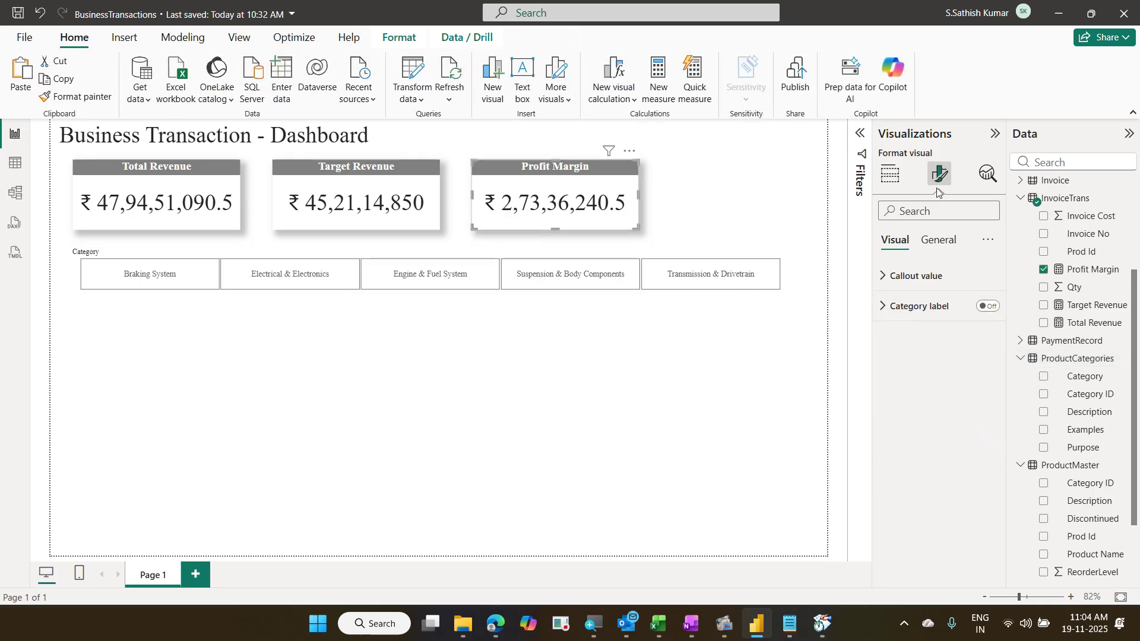
left_click(921, 281)
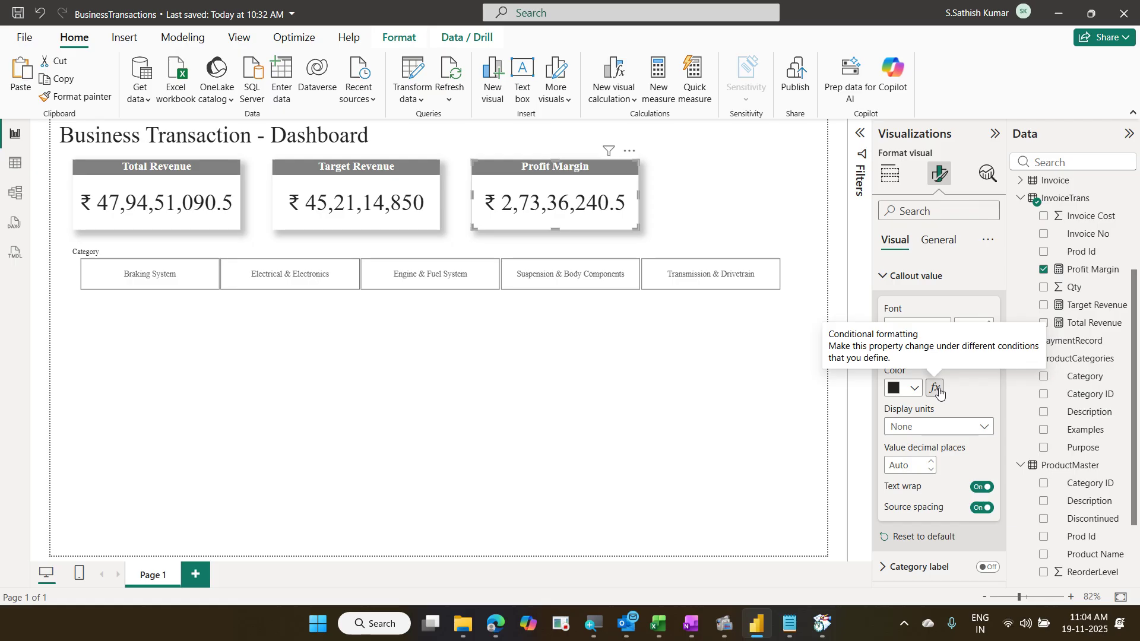
left_click(949, 241)
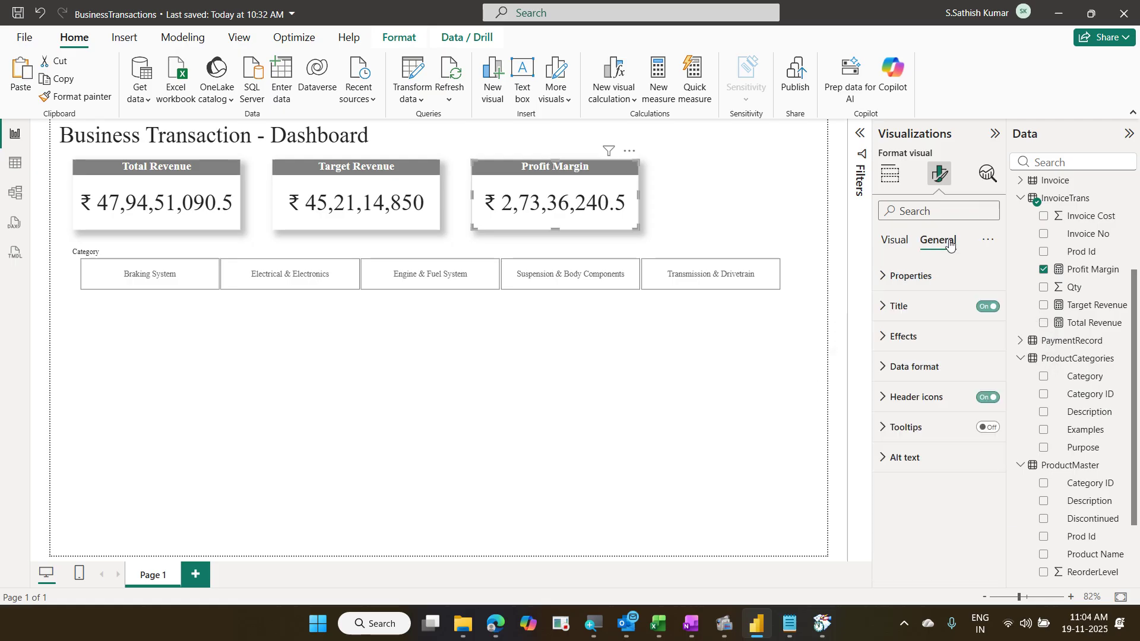
left_click(928, 336)
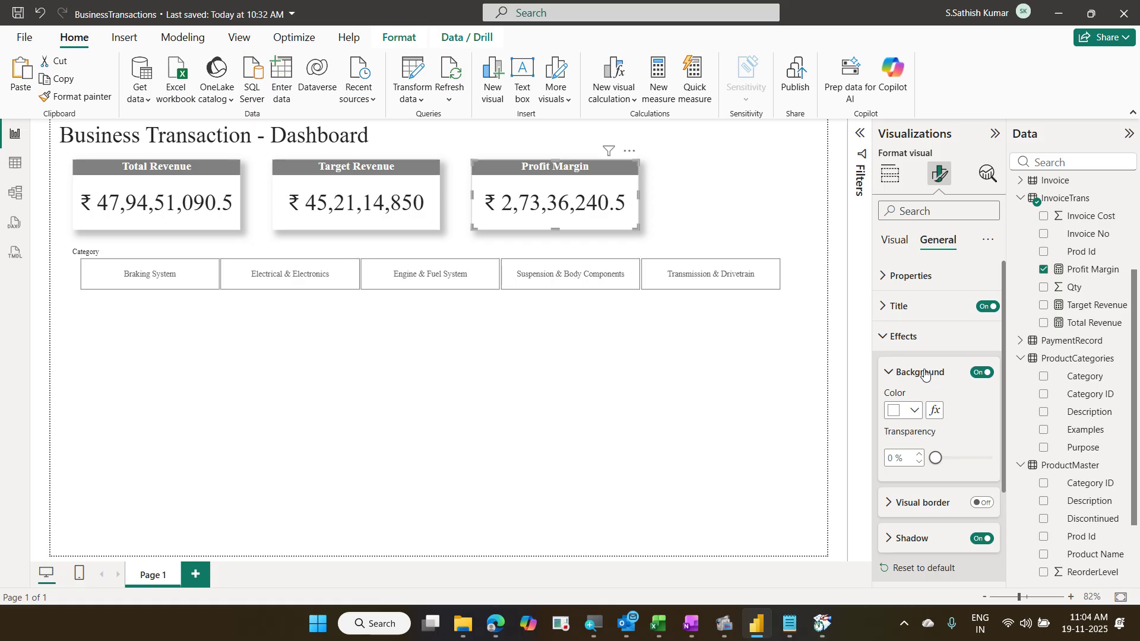
left_click(892, 245)
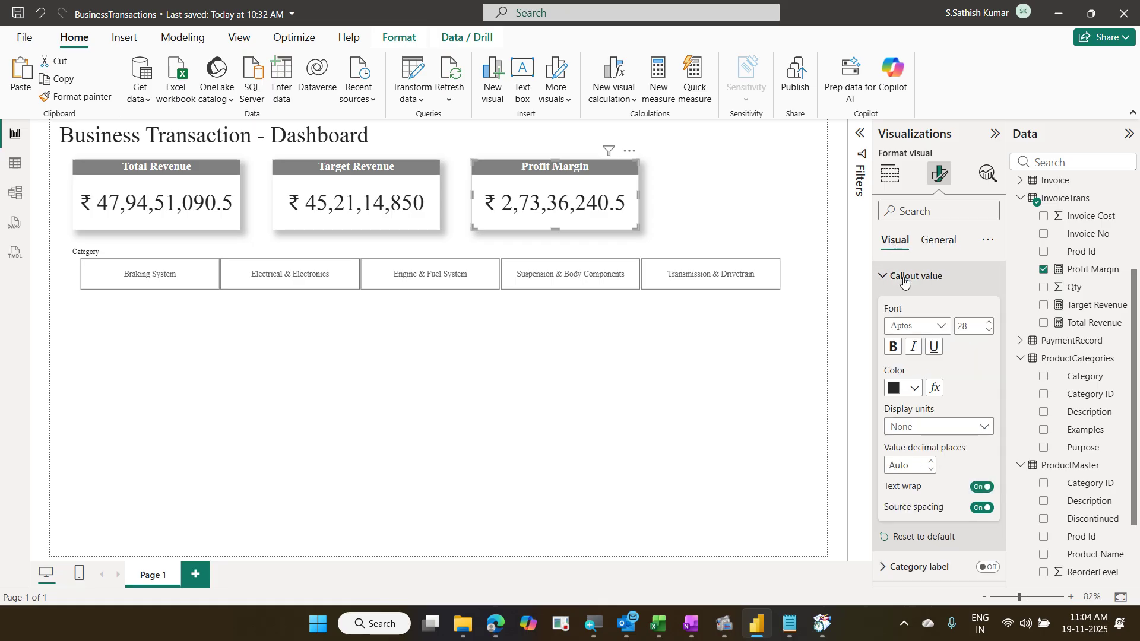
left_click(938, 389)
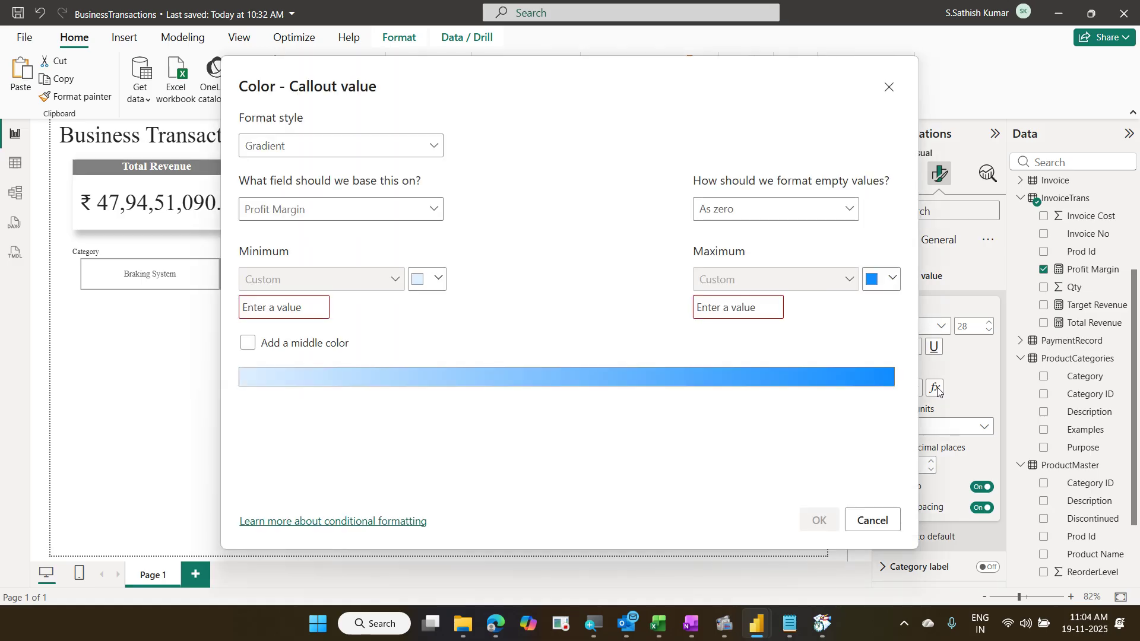
Step: Switch the callout colour's format style to Rules and make values from Min to below 0 red
left_click(316, 155)
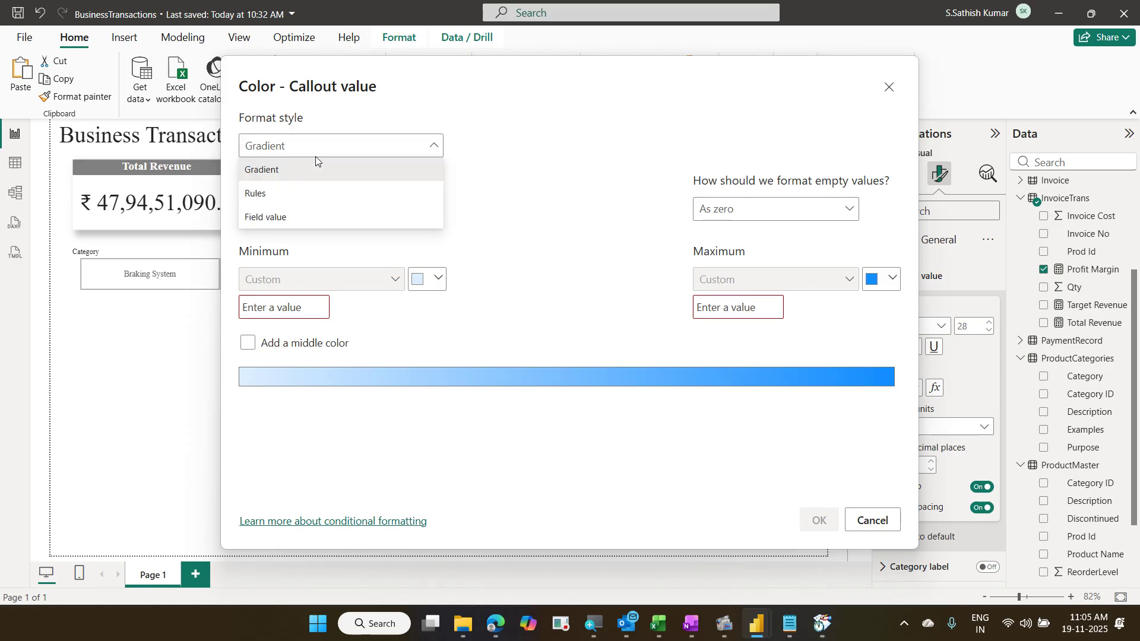
left_click(327, 194)
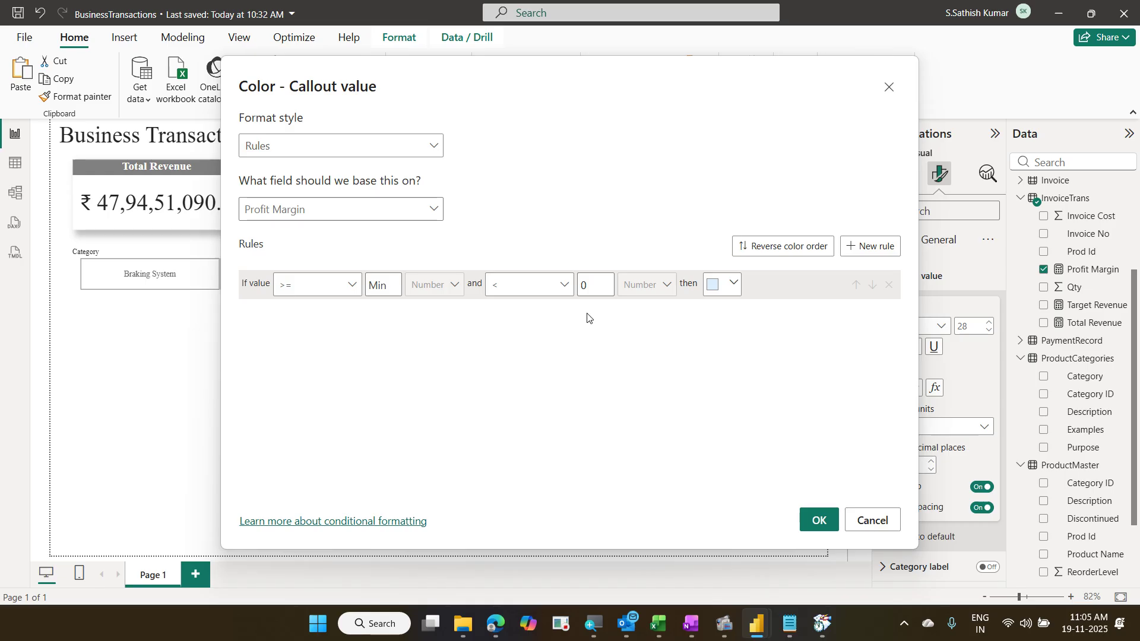
left_click(737, 284)
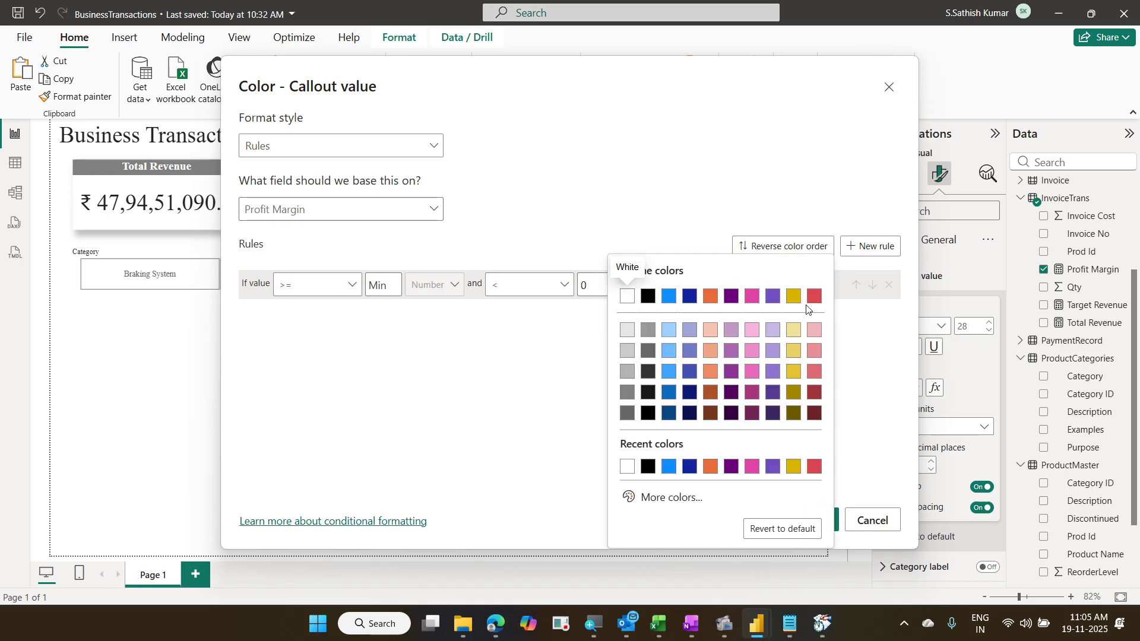
left_click(814, 299)
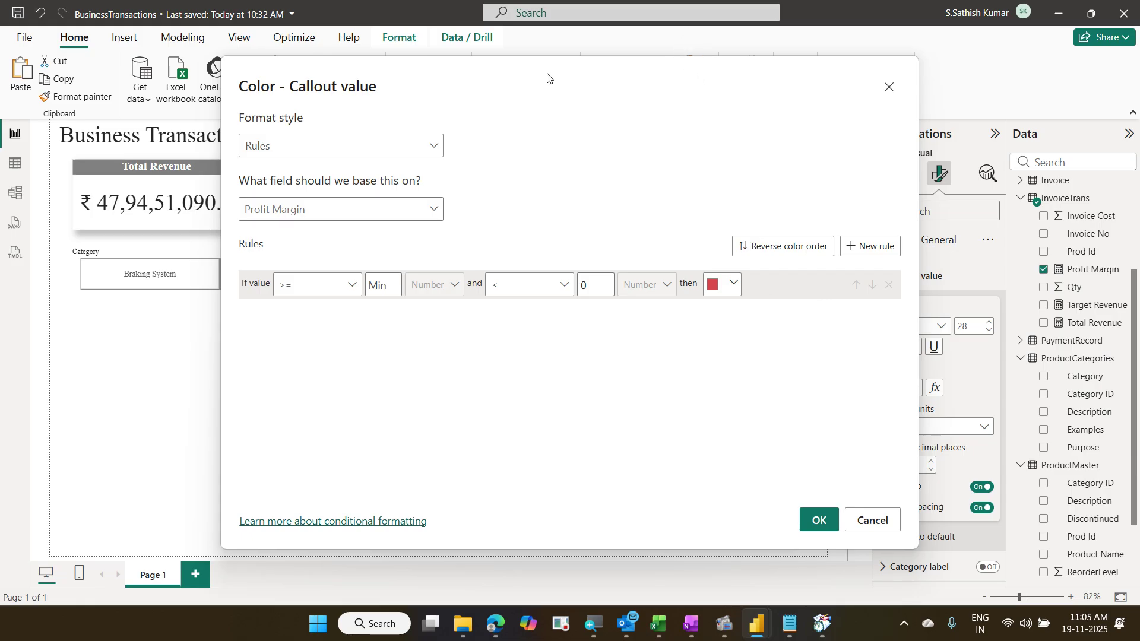
left_click_drag(547, 76, 399, 70)
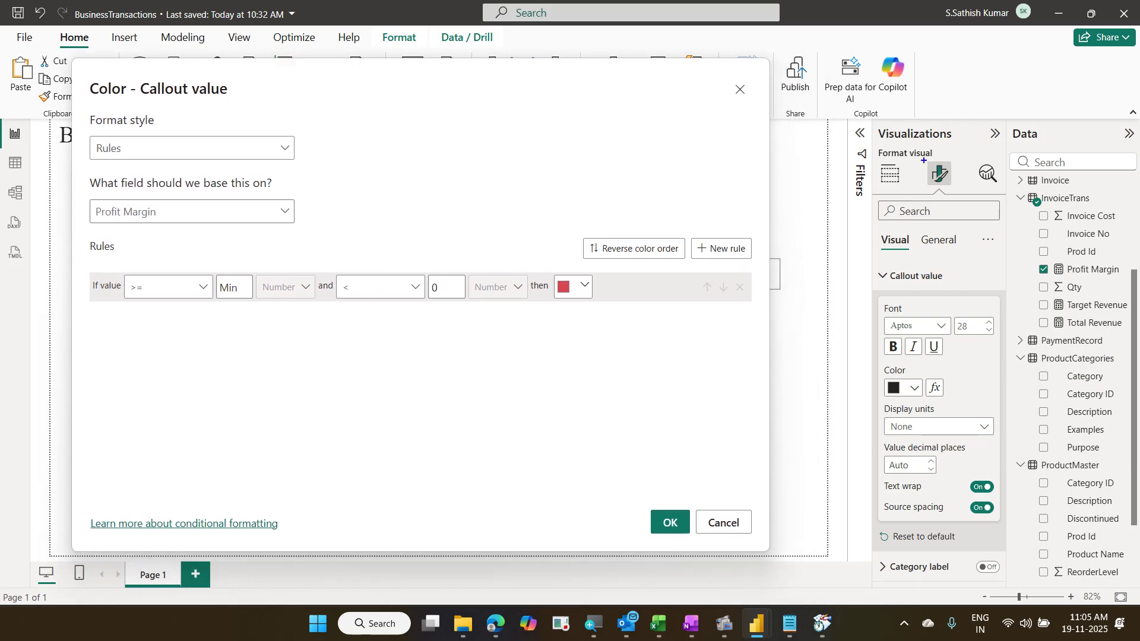
left_click_drag(925, 159, 949, 190)
left_click_drag(875, 260, 948, 287)
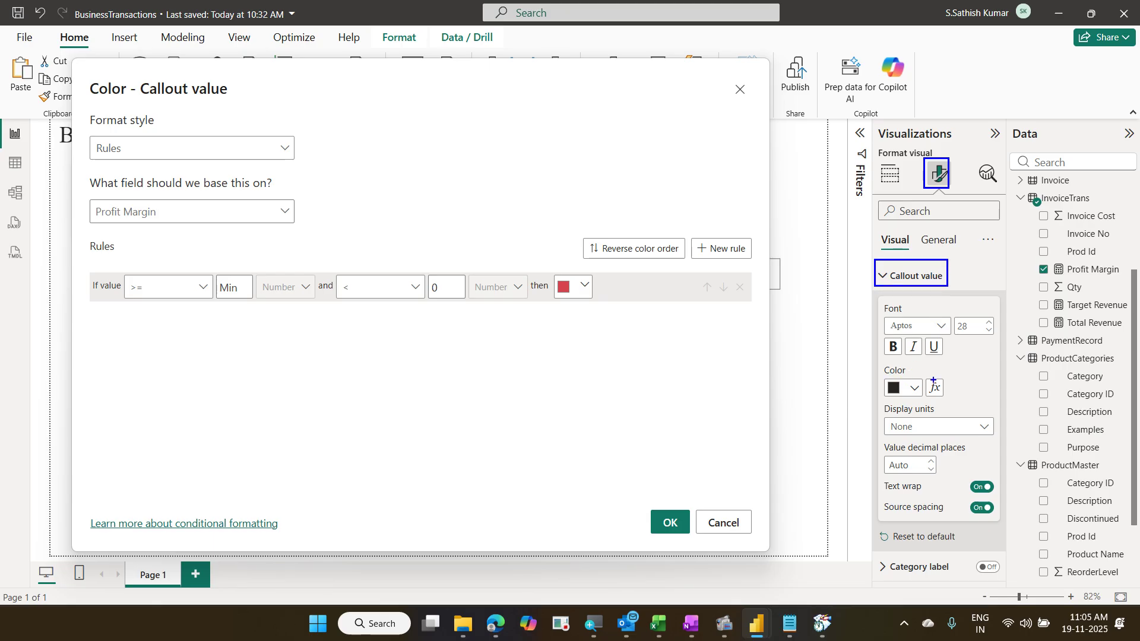
left_click_drag(930, 373, 948, 404)
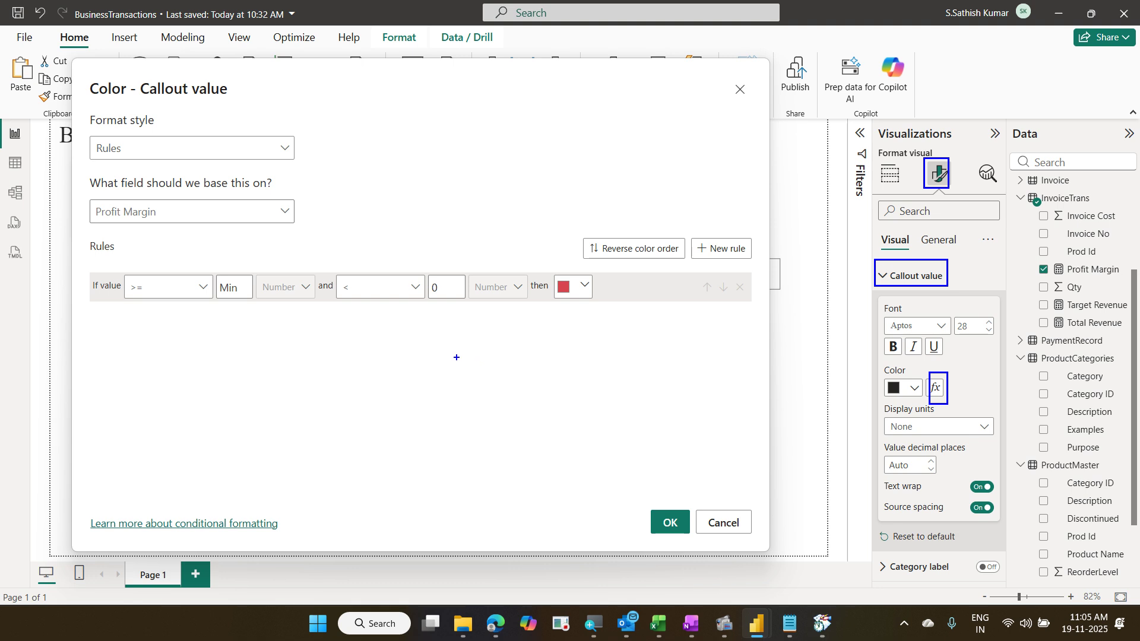
left_click_drag(82, 139, 195, 173)
mouse_move(227, 271)
left_mouse_down()
mouse_move(215, 285)
mouse_move(232, 306)
mouse_move(198, 285)
left_mouse_up()
mouse_move(421, 308)
left_mouse_down()
mouse_move(433, 308)
mouse_move(384, 278)
left_mouse_up()
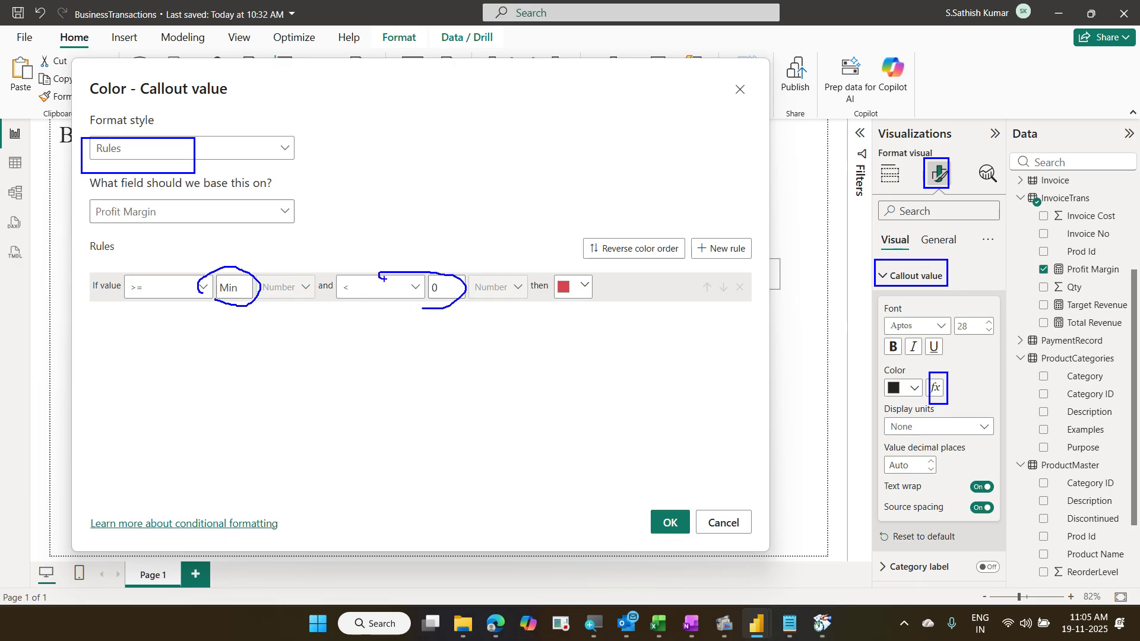
left_click_drag(543, 299, 607, 257)
key("Escape")
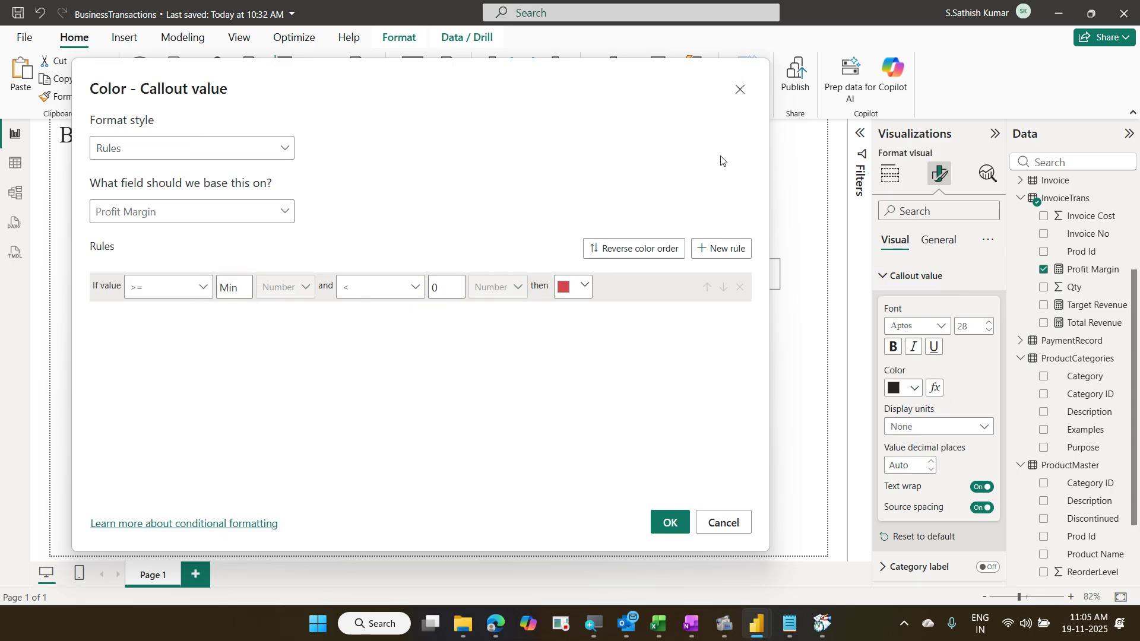
Step: Add a second colour rule for values greater than 0, and change the red rule's upper condition to <= 0
left_click(738, 248)
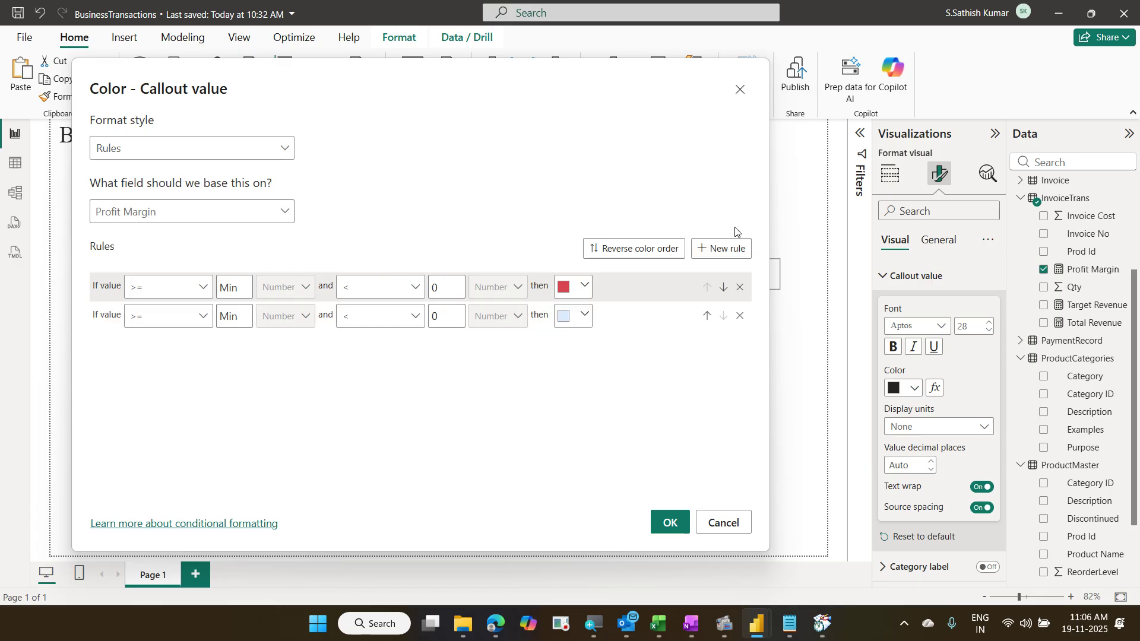
left_click(240, 319)
type("0")
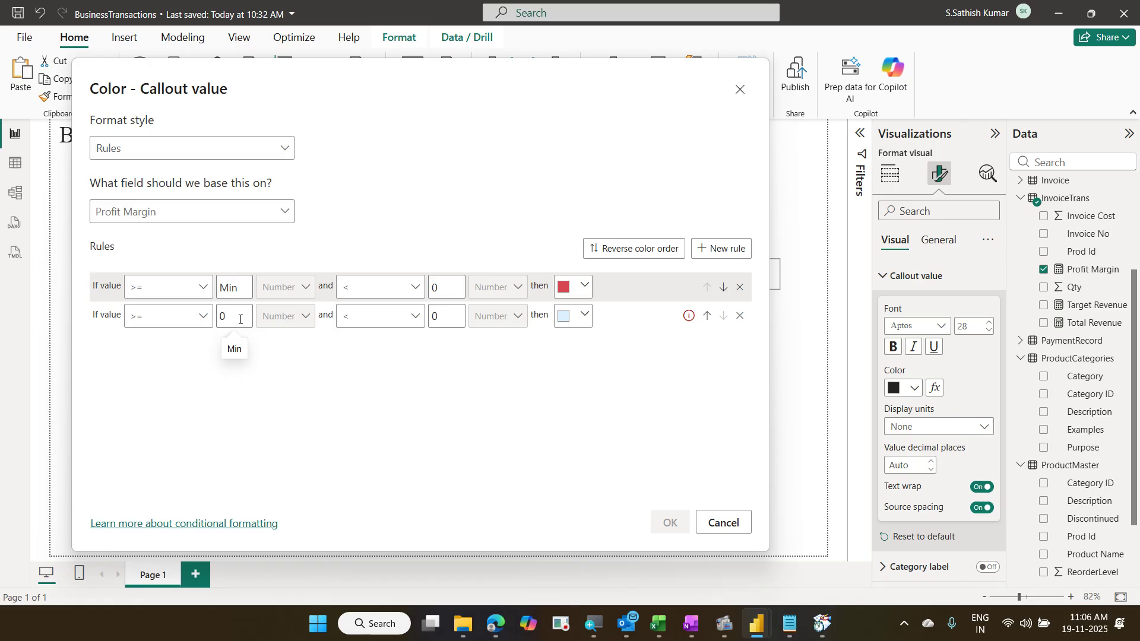
left_click(414, 289)
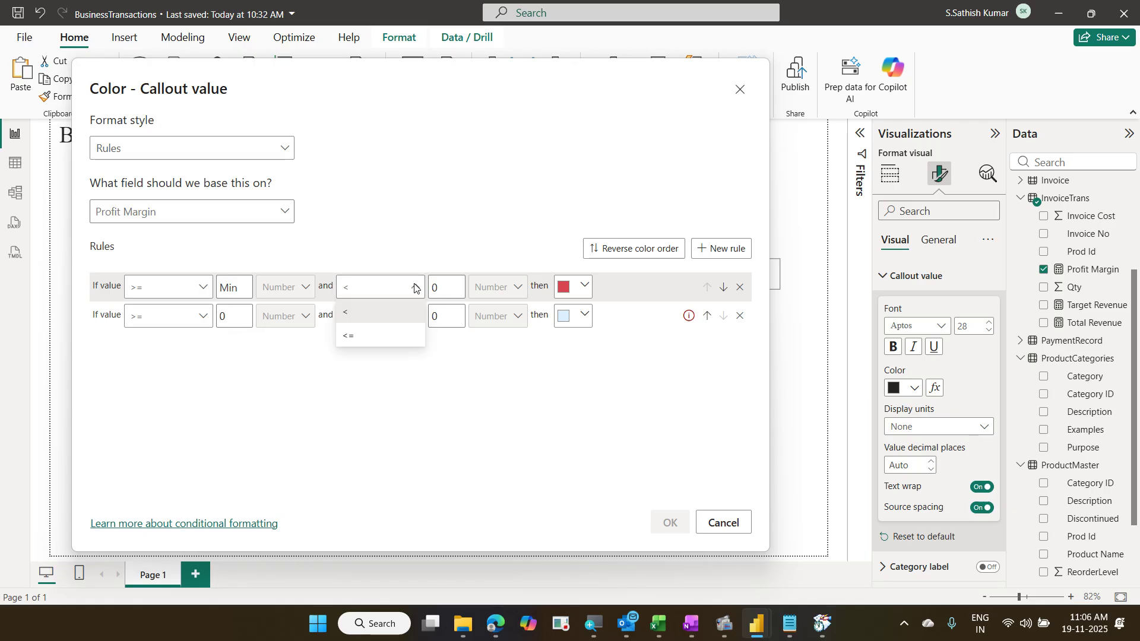
left_click(396, 335)
left_click(203, 322)
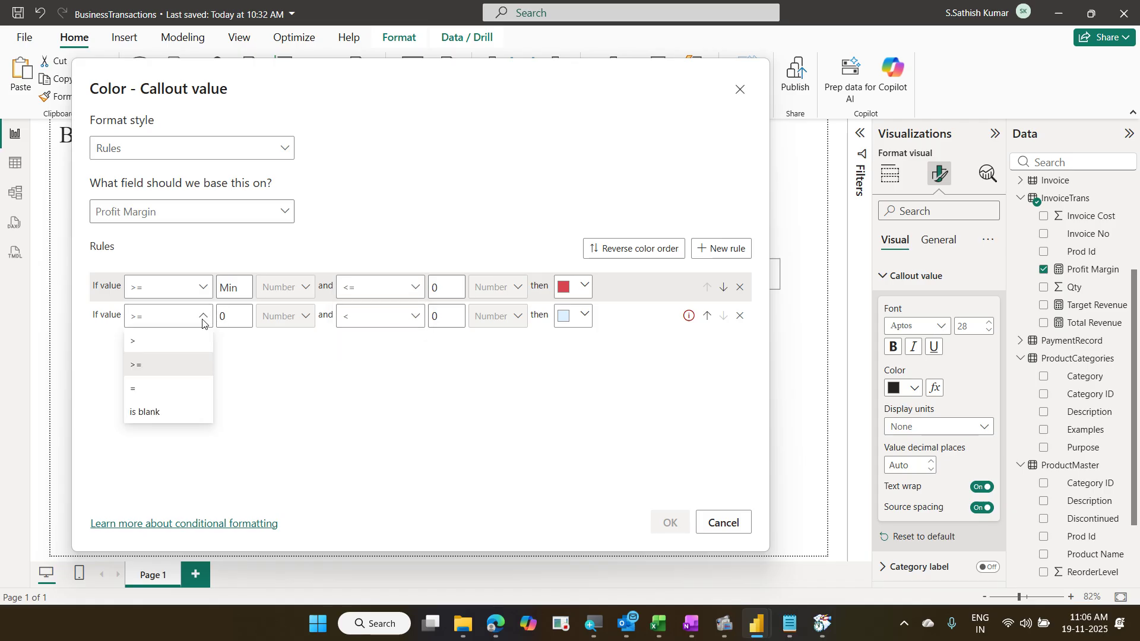
left_click(185, 343)
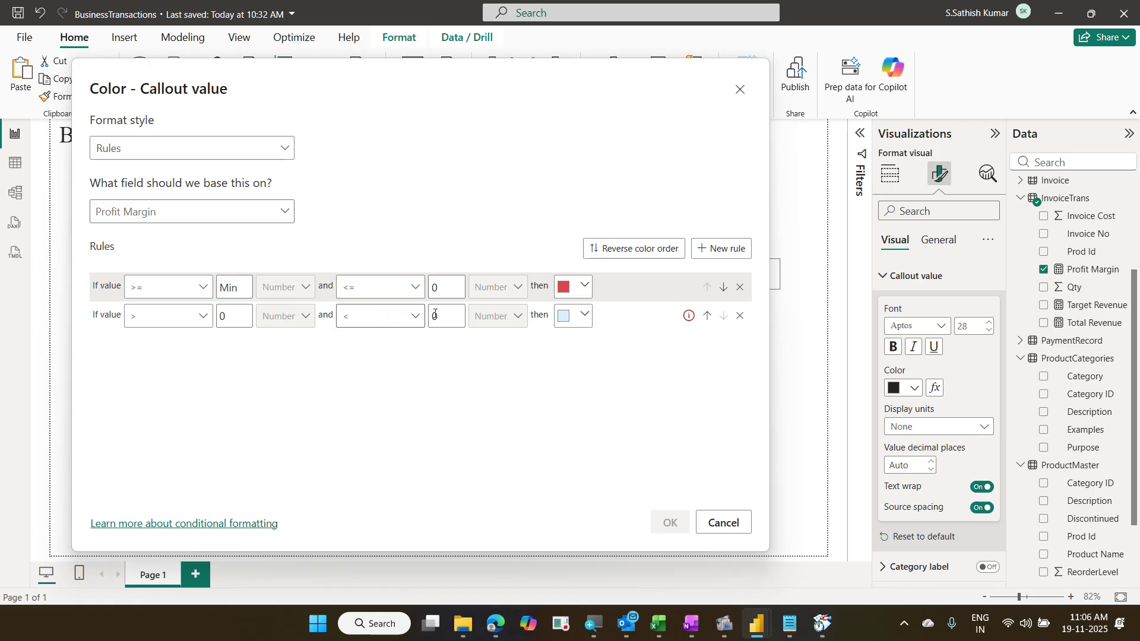
Step: Set the second Profit Margin callout color rule's upper limit to Max with bright green as its color, and apply the rules
left_click(464, 315)
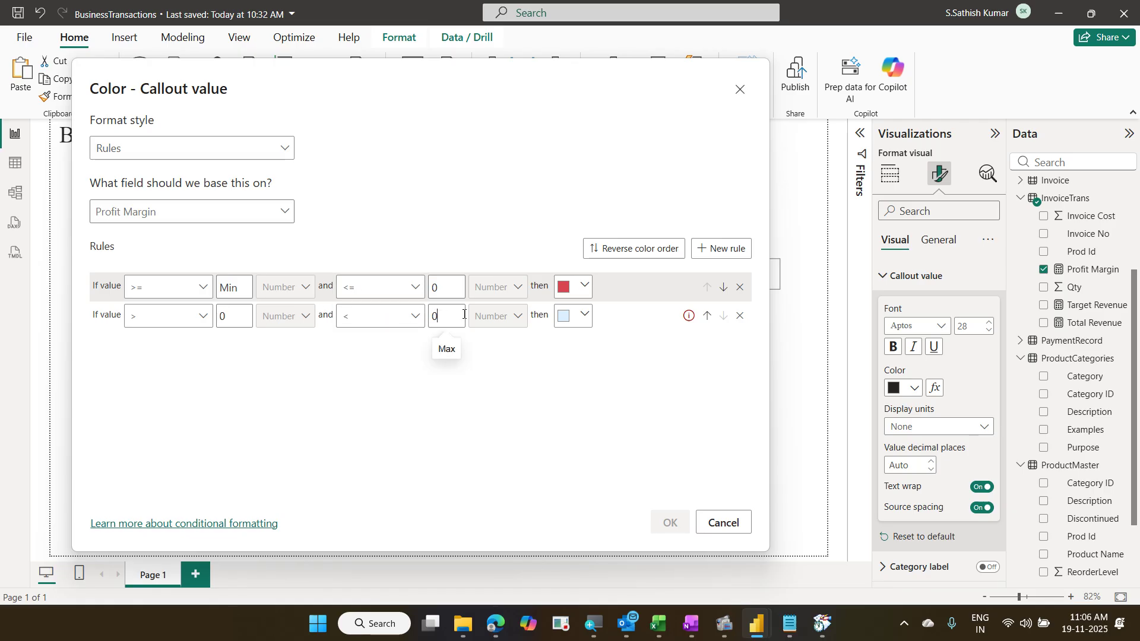
key("BackSpace")
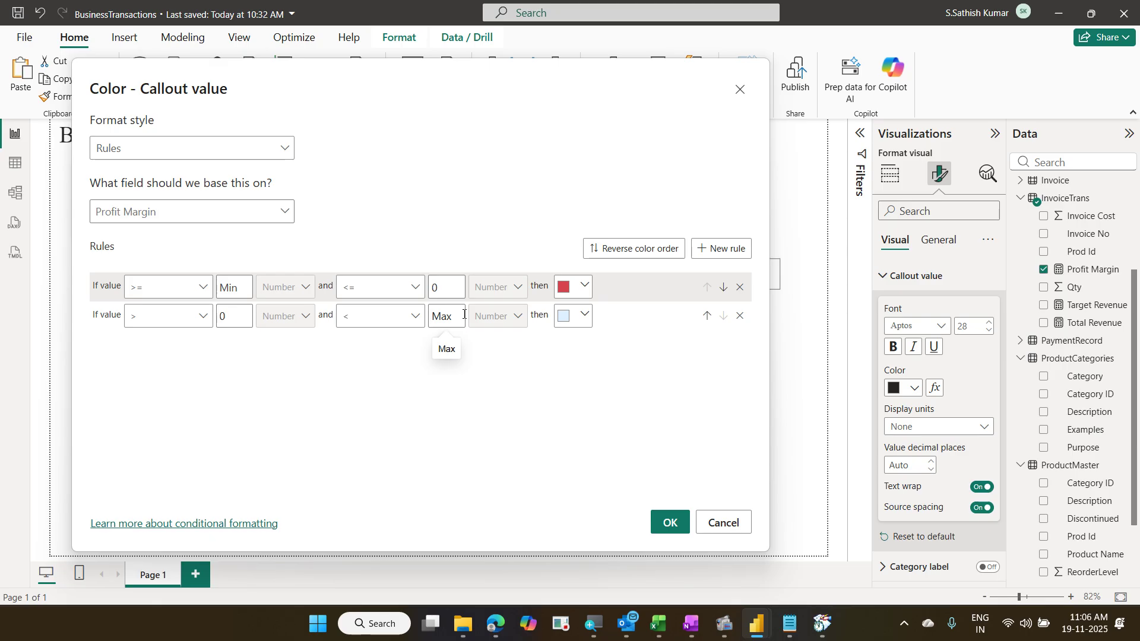
left_click(575, 318)
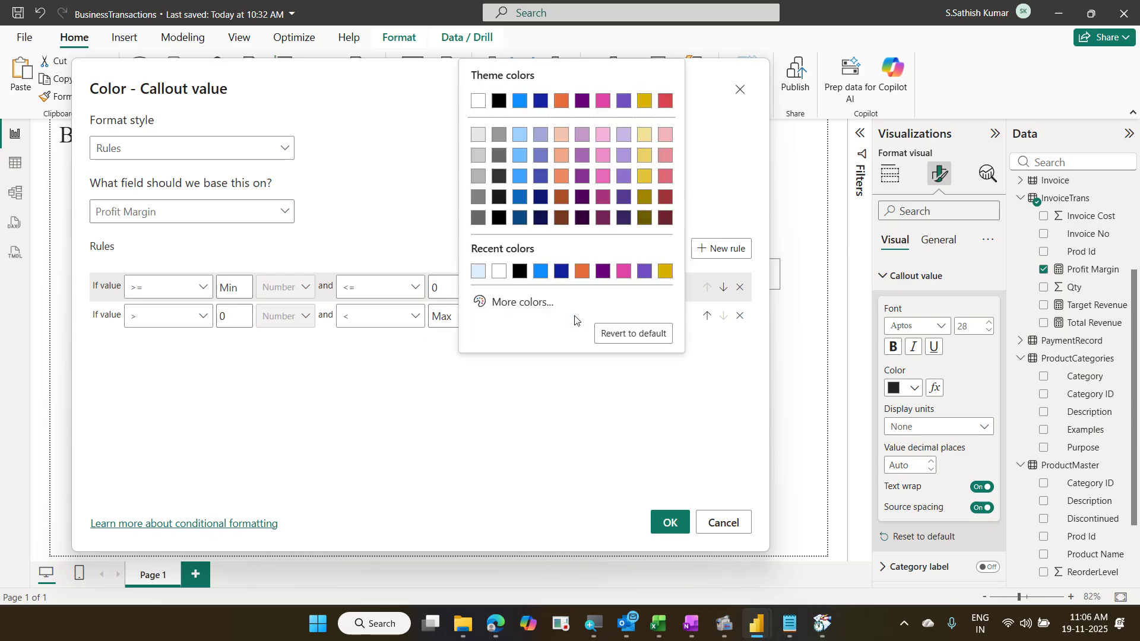
left_click(527, 302)
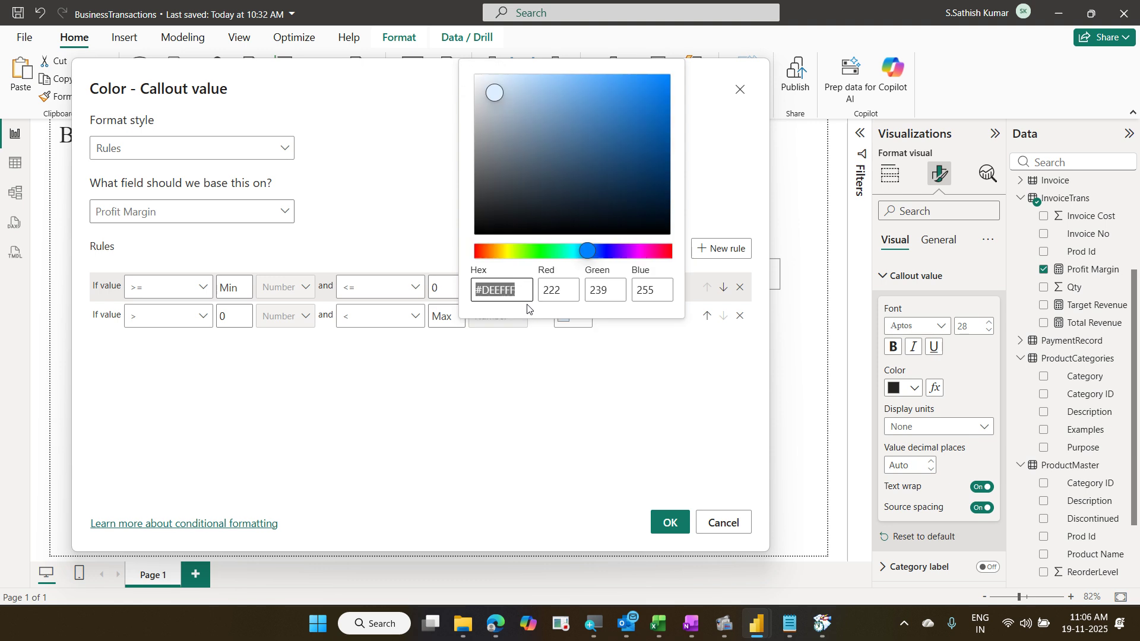
left_click(553, 251)
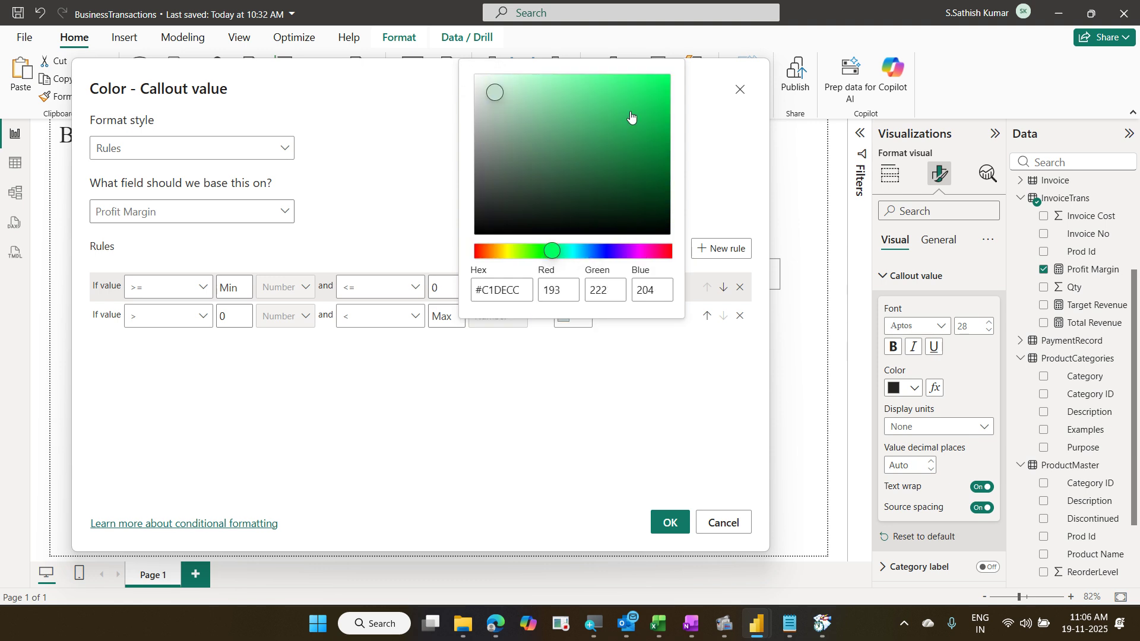
left_click(649, 91)
left_click(710, 142)
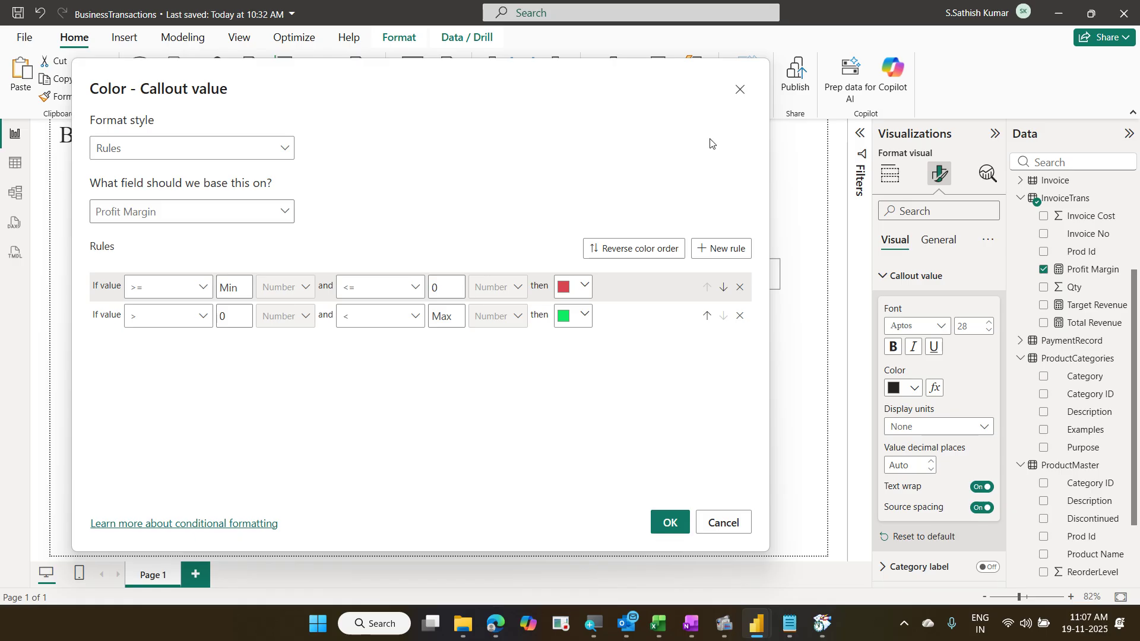
left_click(683, 521)
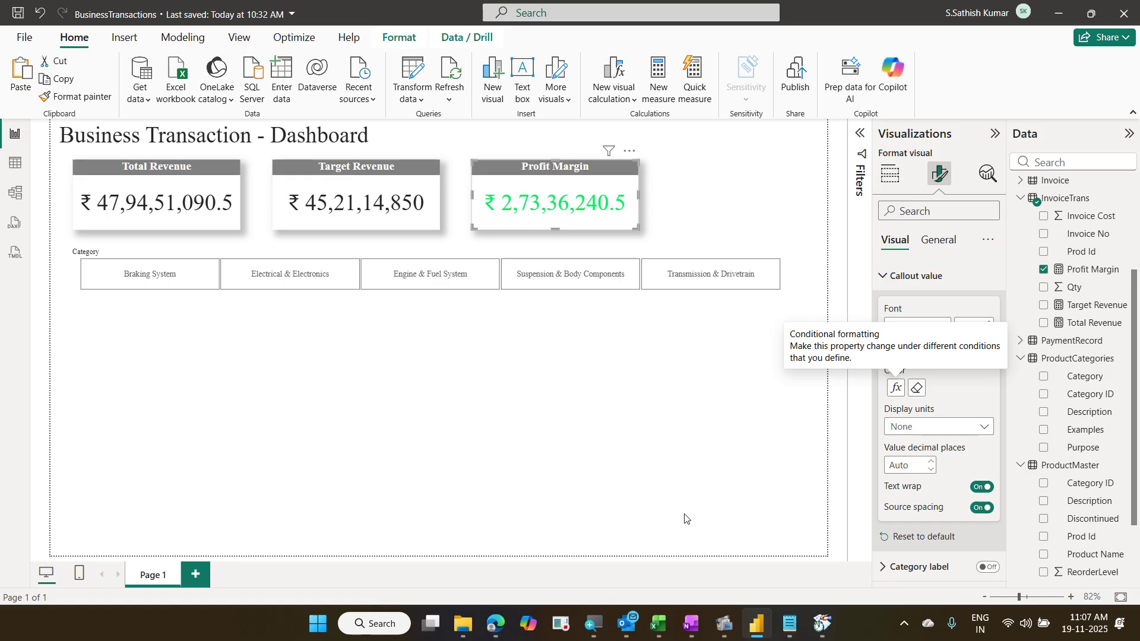
Step: Filter the dashboard by each Category slicer tile in turn, ending on Braking System, to check the Profit Margin color
left_click(157, 291)
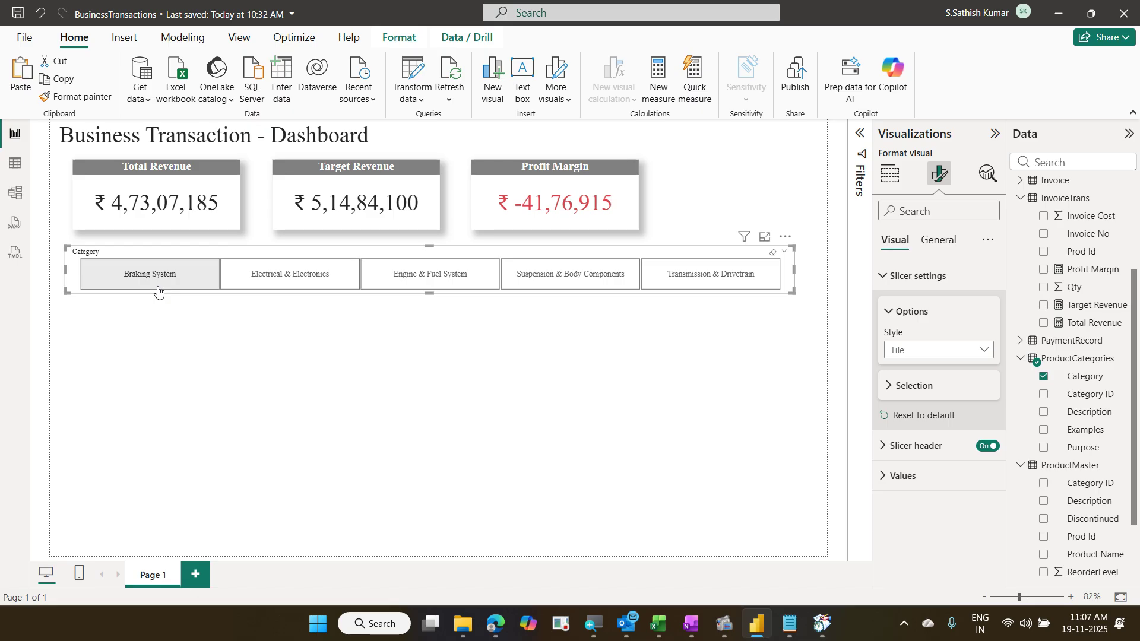
left_click(268, 287)
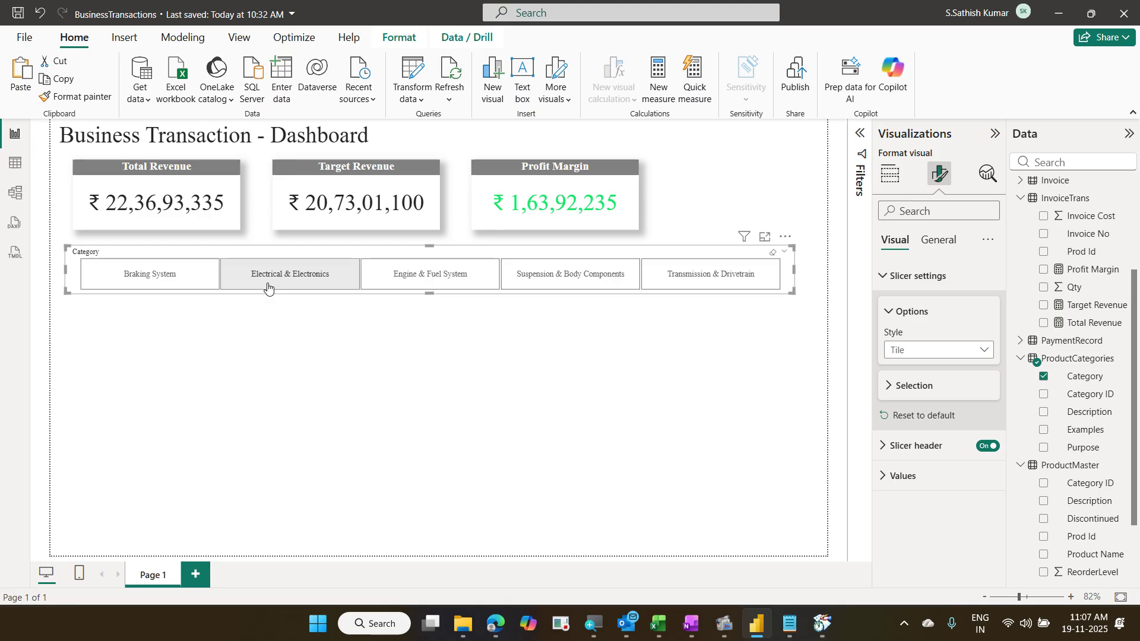
left_click(395, 288)
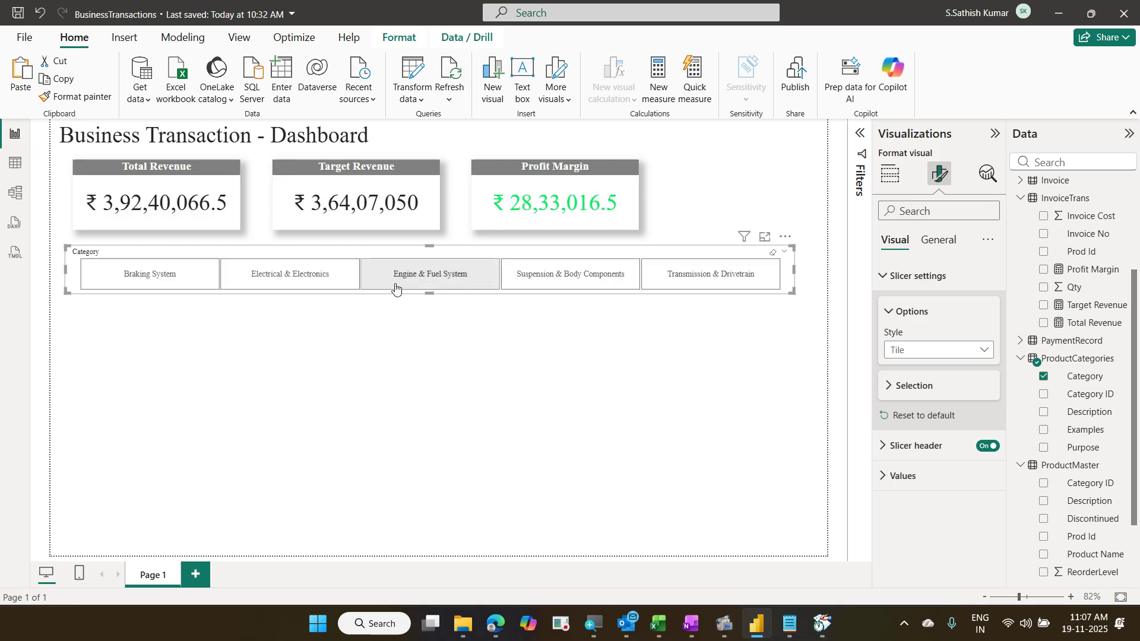
left_click(534, 276)
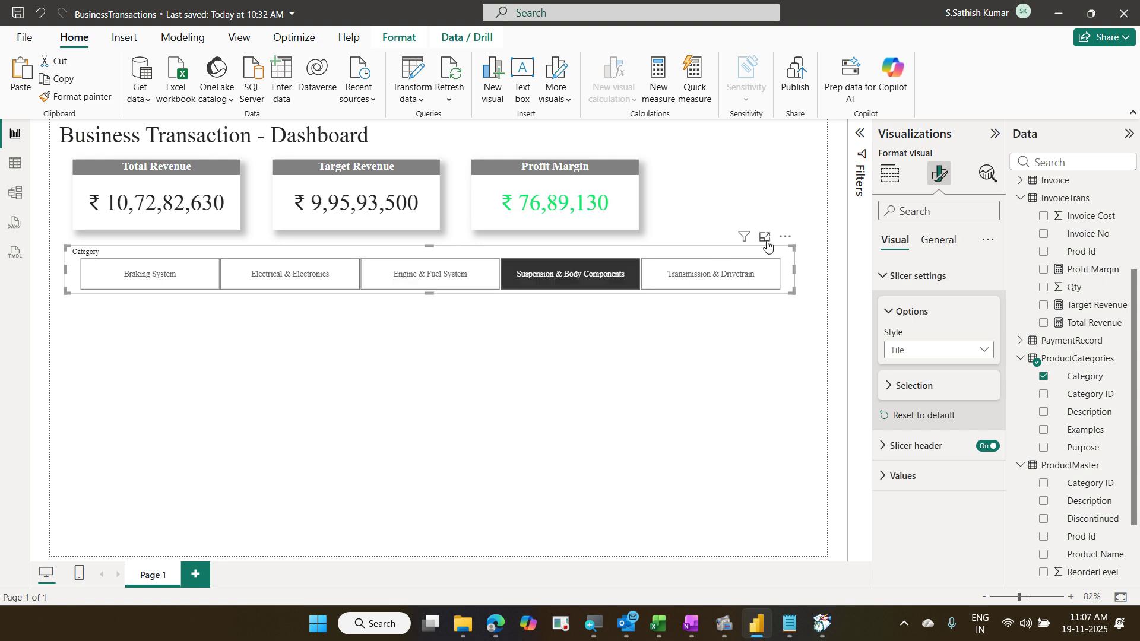
left_click(731, 269)
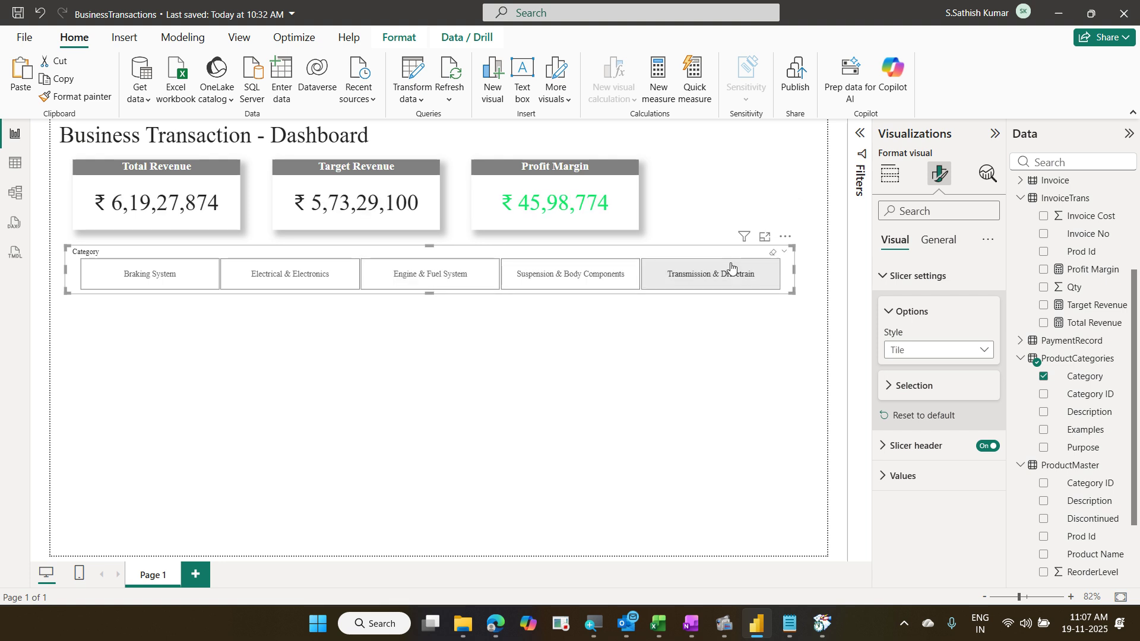
left_click(130, 285)
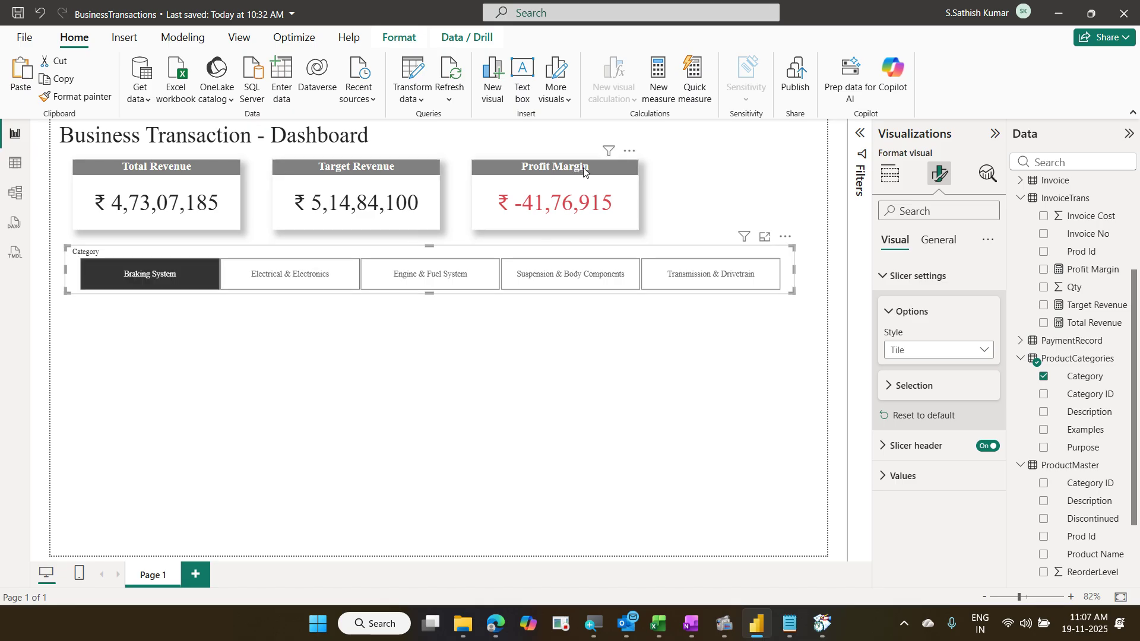
Step: Review the conditional formatting rules for the Profit Margin card's callout value color
left_click(607, 187)
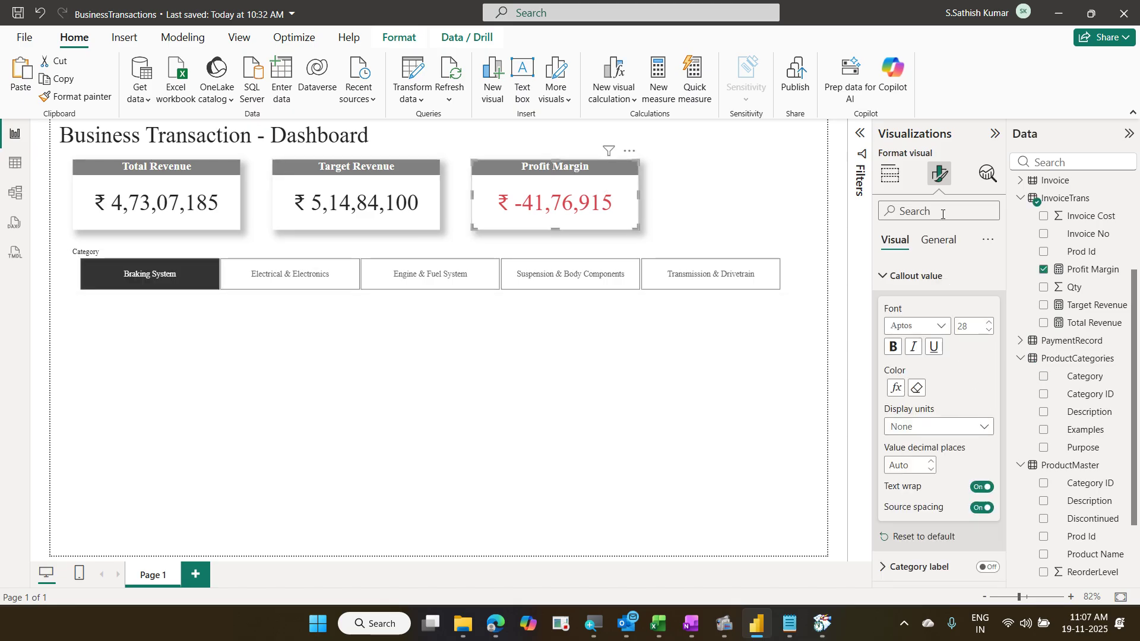
left_click(898, 389)
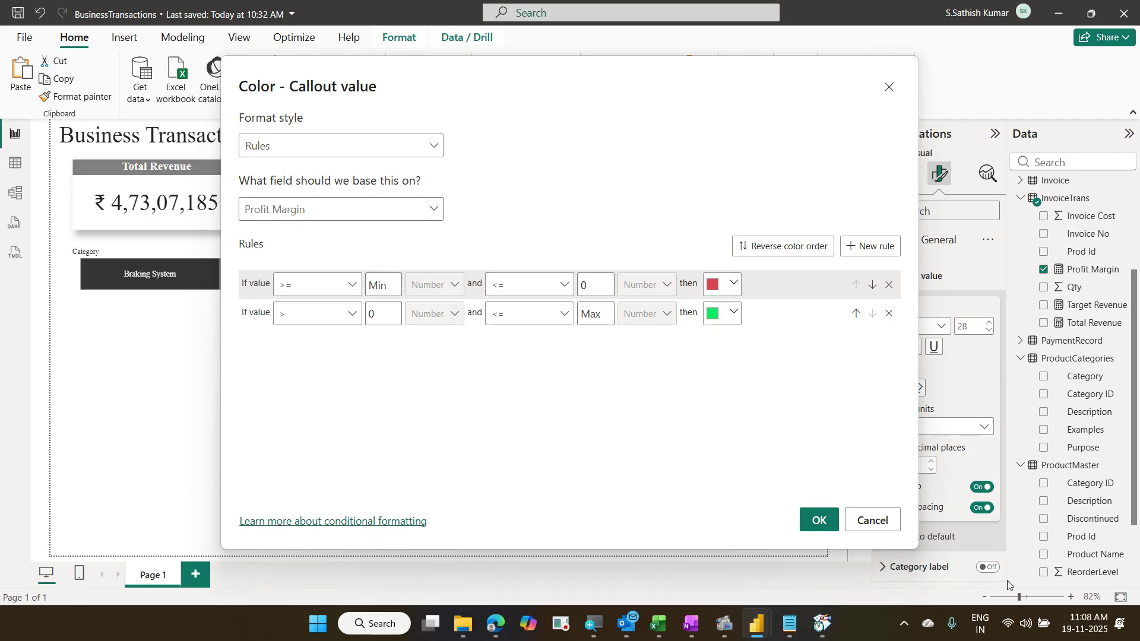
left_click(819, 522)
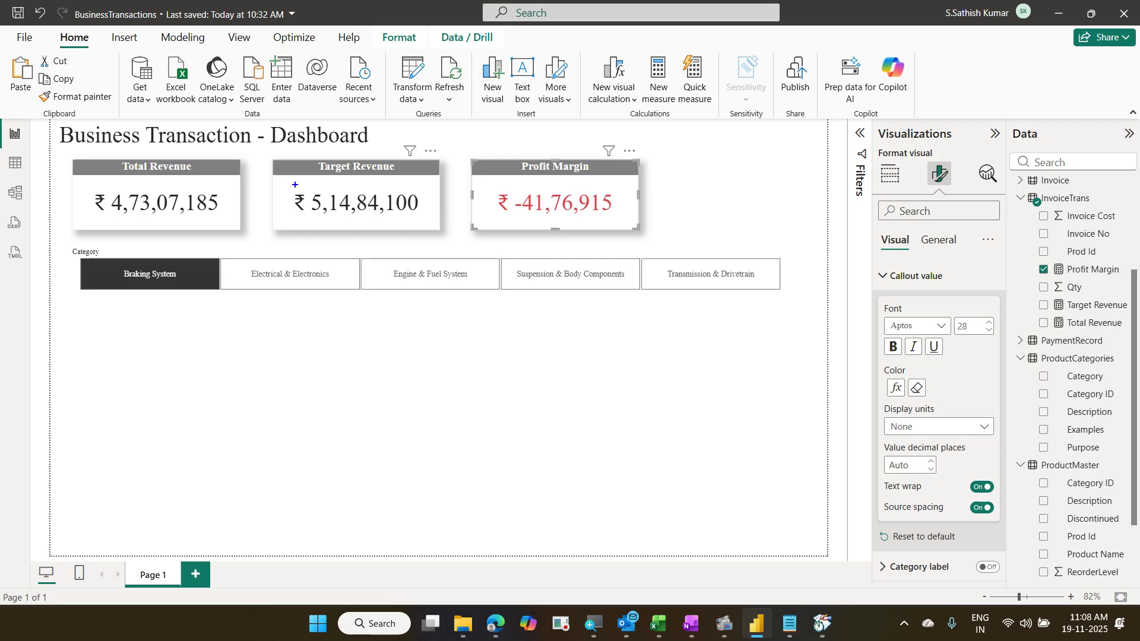
left_click_drag(288, 183, 418, 223)
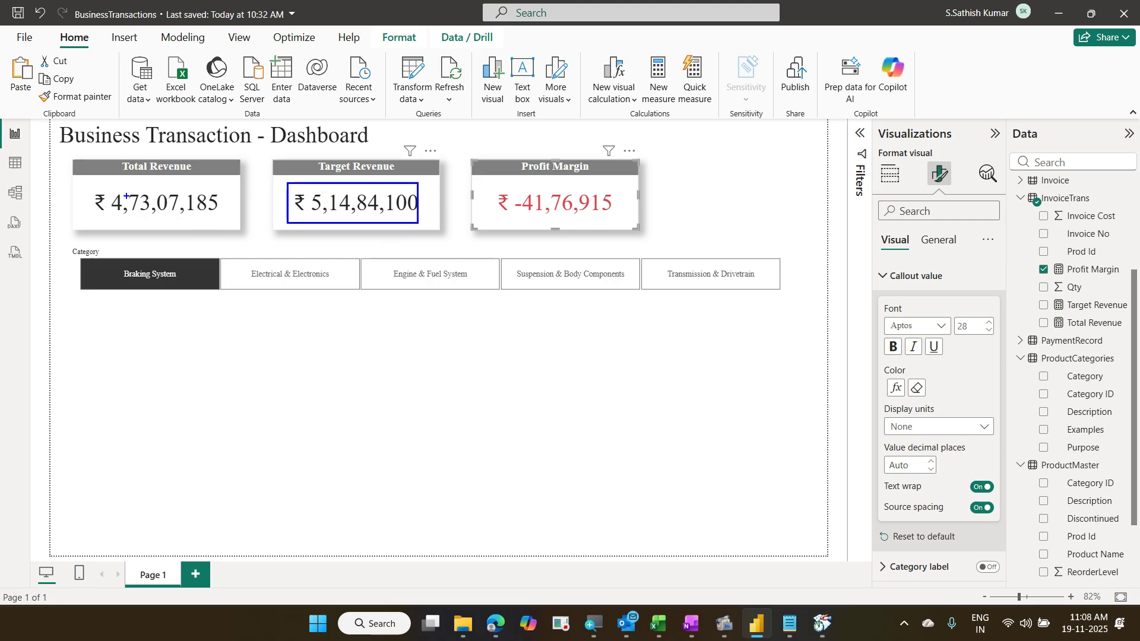
left_click_drag(92, 187, 229, 225)
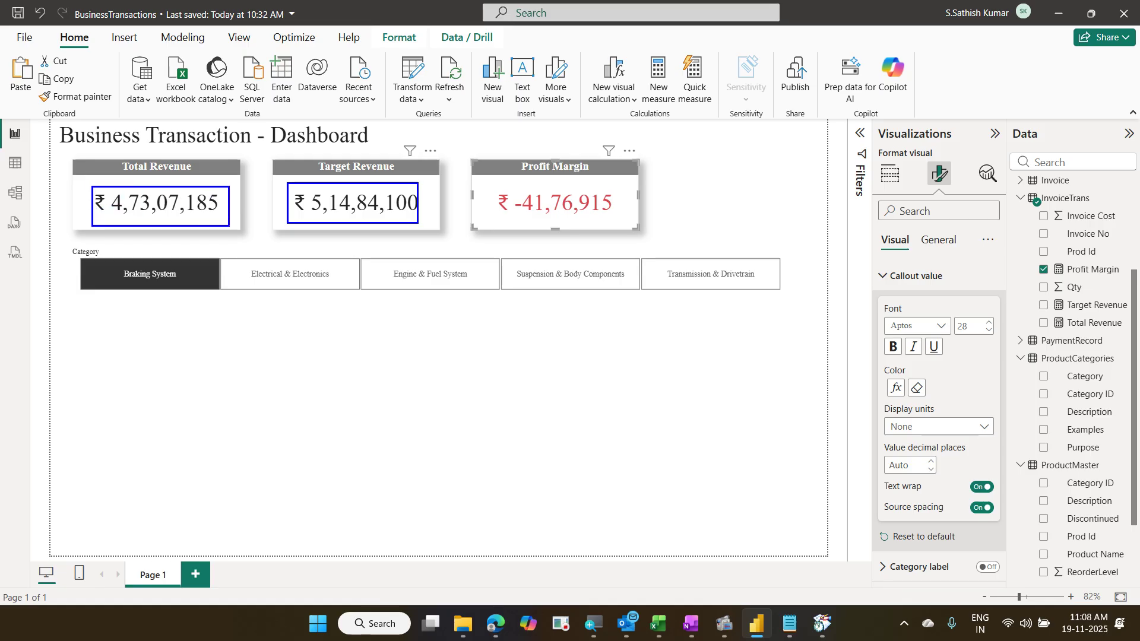
left_click_drag(482, 182, 603, 240)
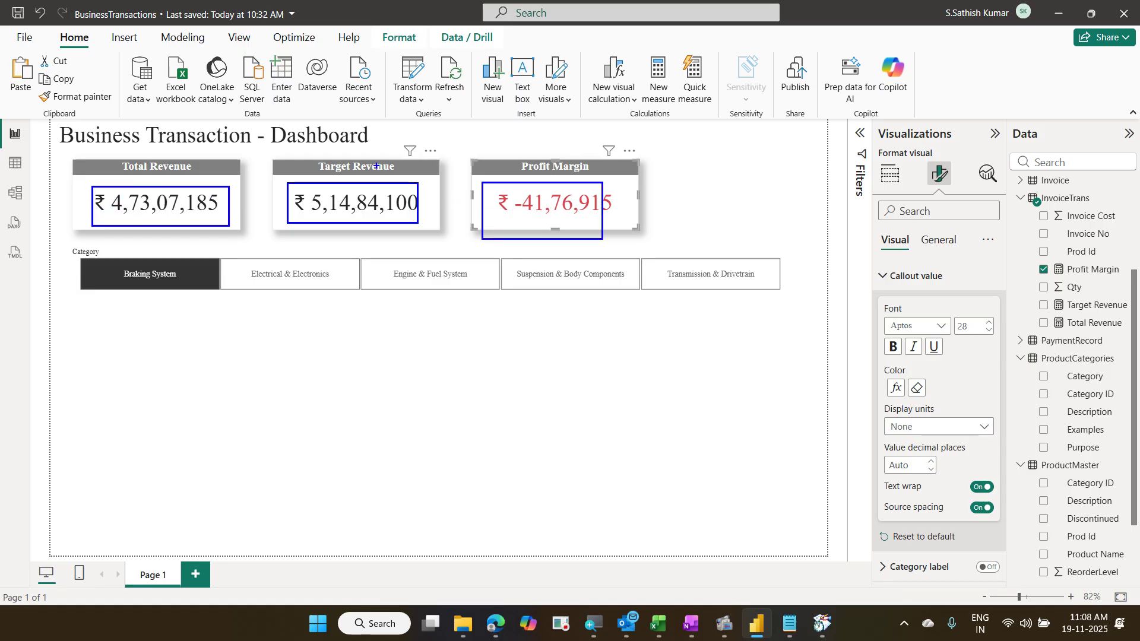
left_click_drag(378, 168, 423, 144)
left_click_drag(211, 179, 263, 150)
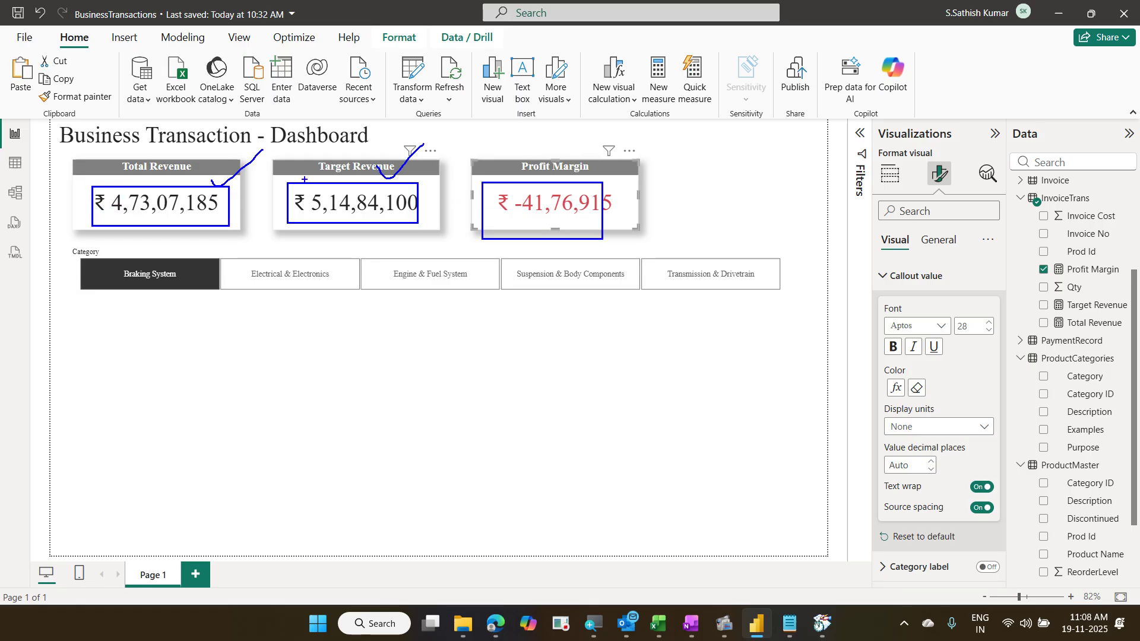
left_click_drag(271, 318, 746, 503)
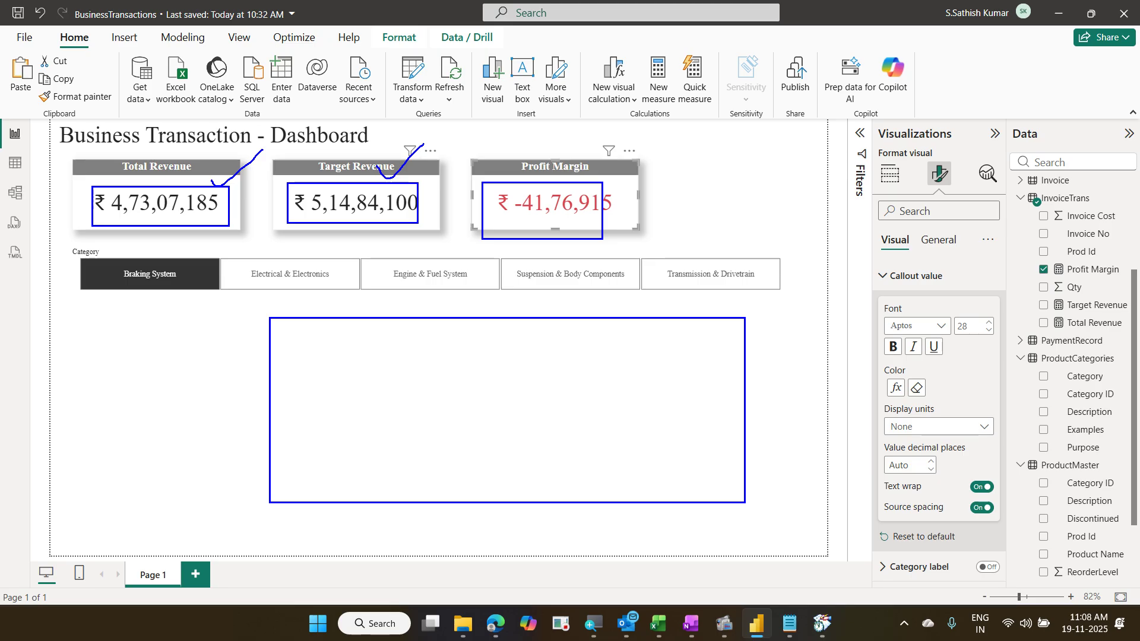
key("Escape")
key("super")
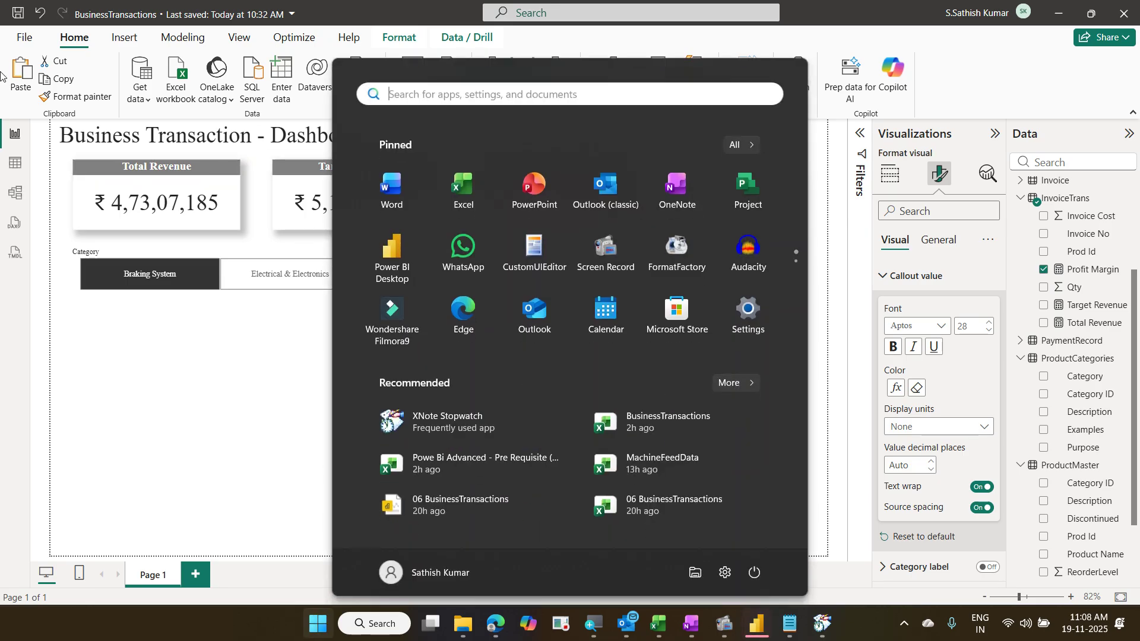
key("Escape")
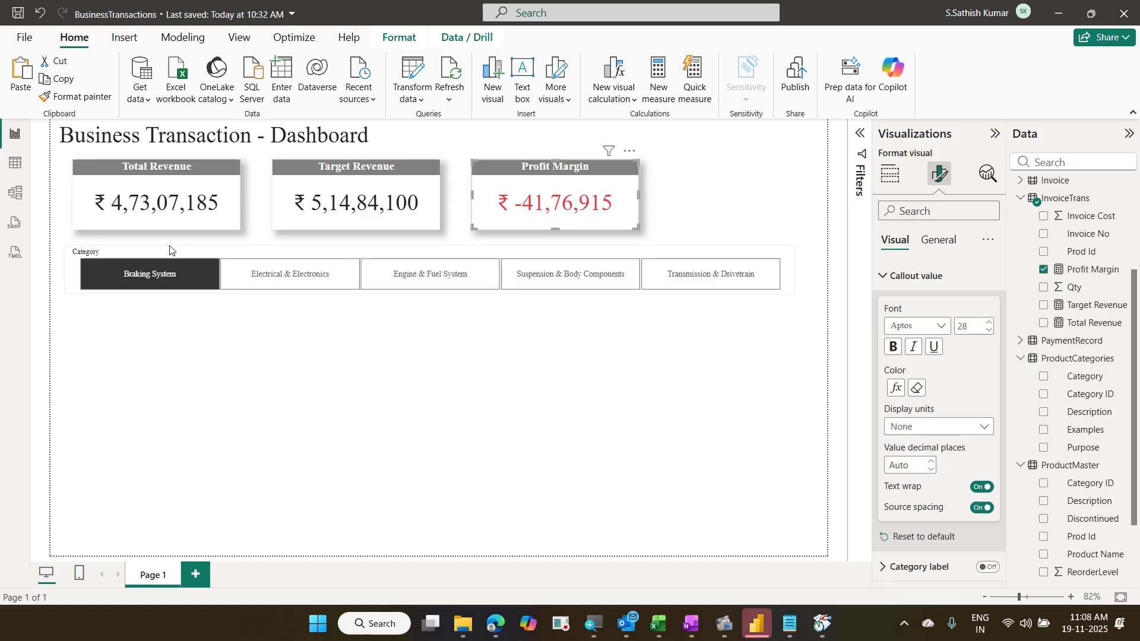
Step: Toggle the Braking System filter in the Category slicer and leave the slicer with no category selected
left_click(156, 274)
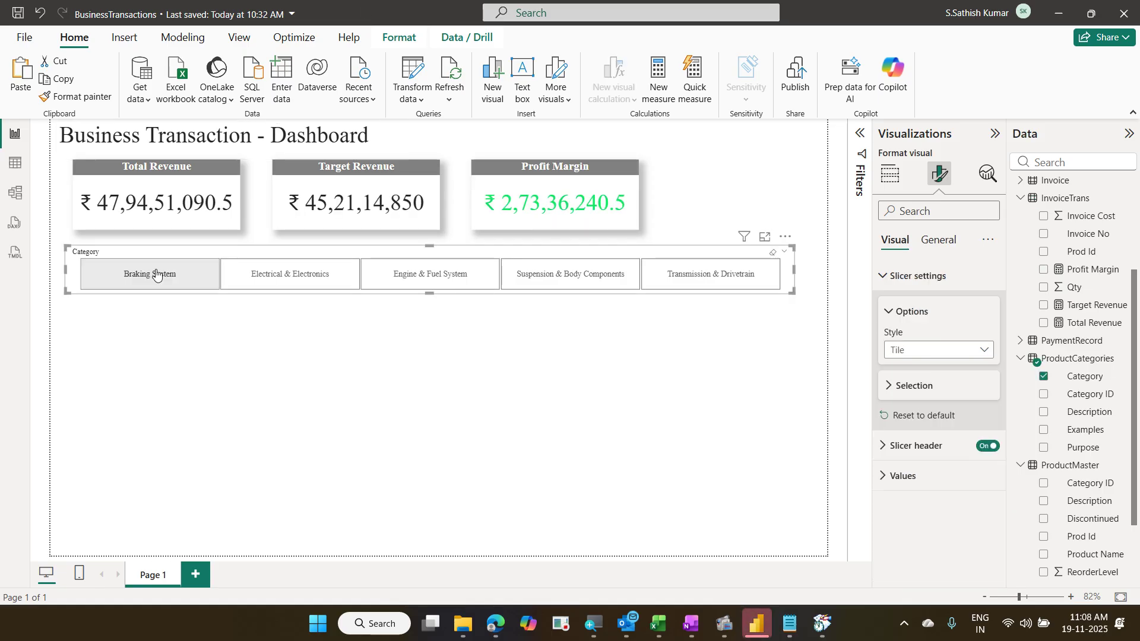
left_click(223, 379)
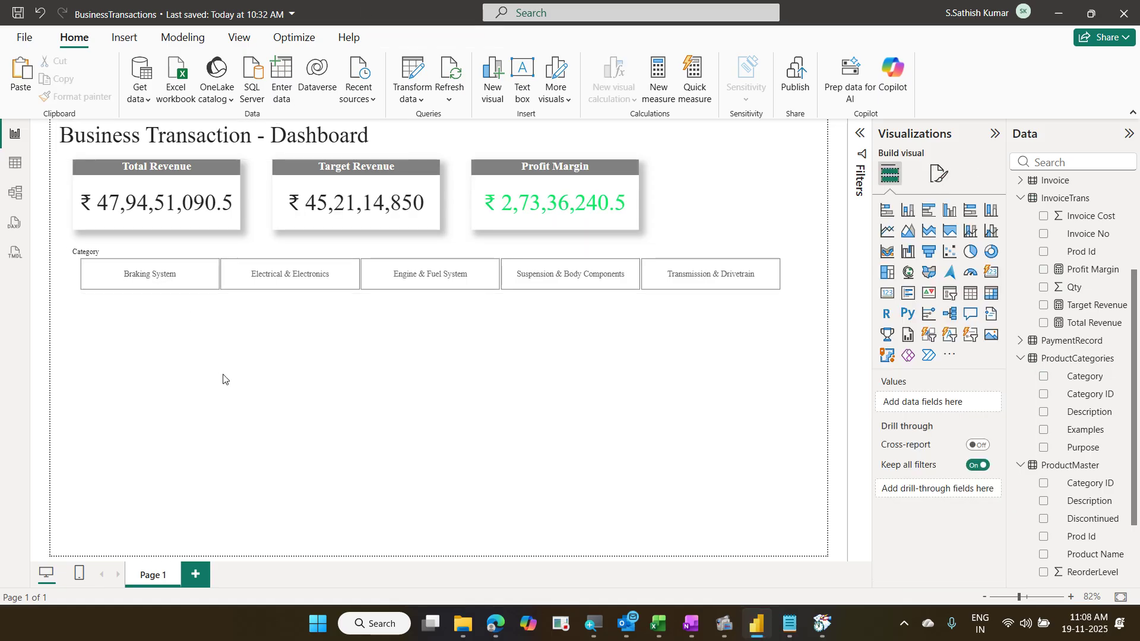
left_click(194, 255)
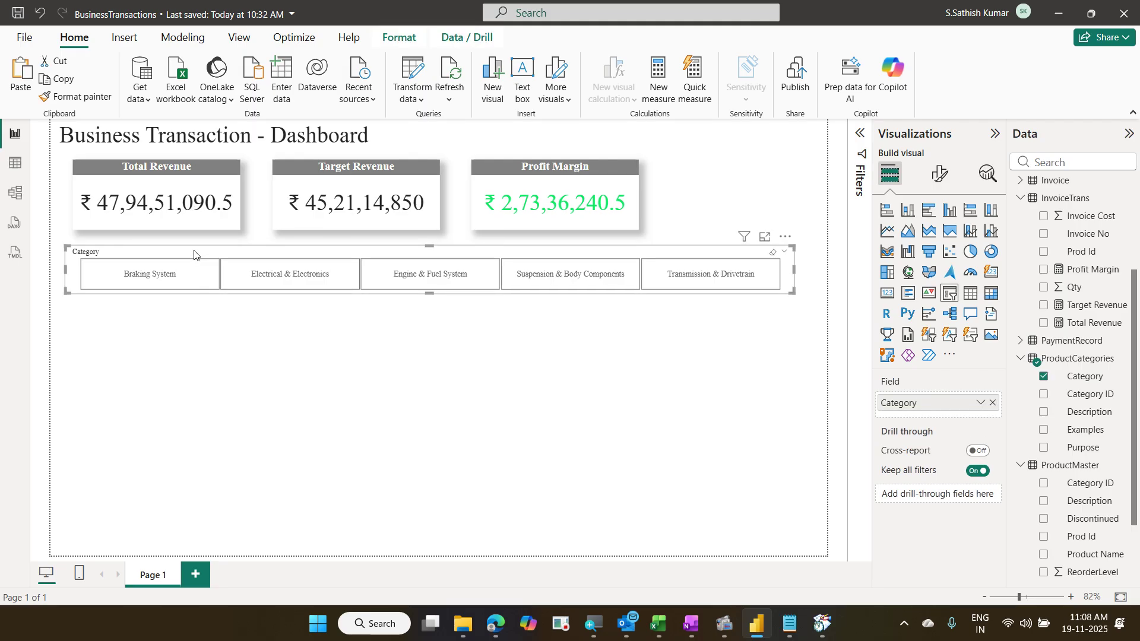
left_click(149, 275)
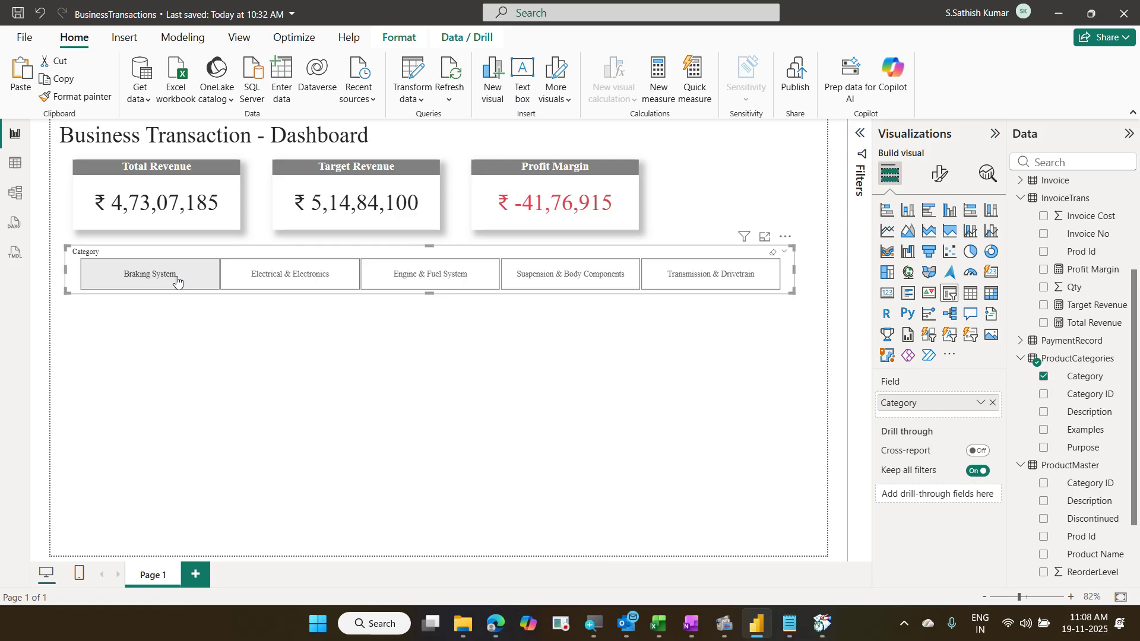
left_click(176, 280)
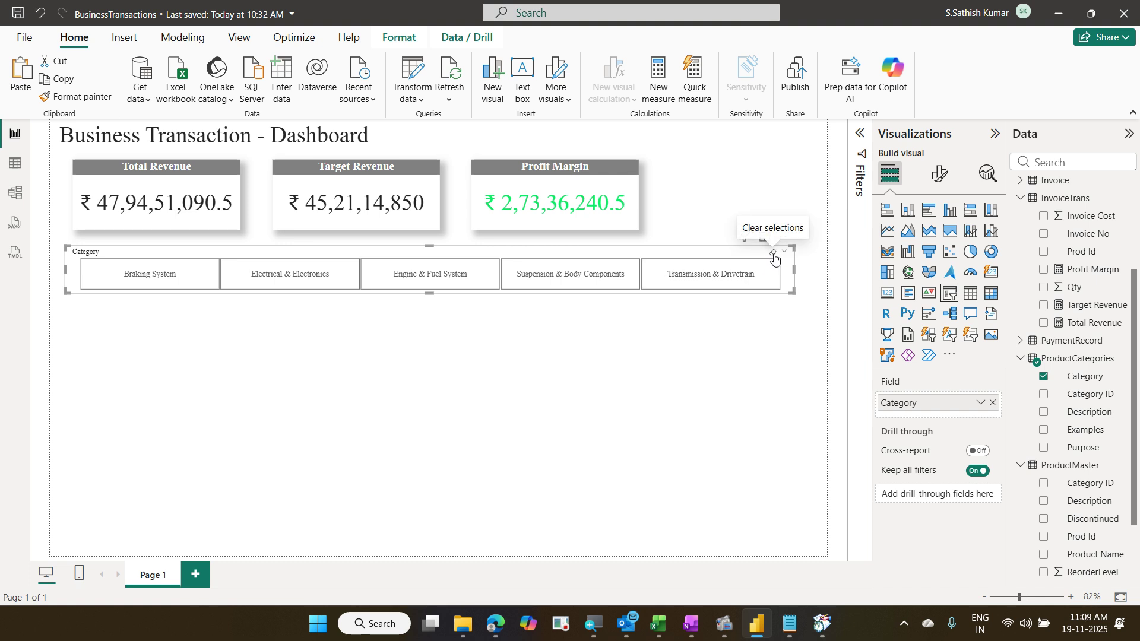
left_click(462, 418)
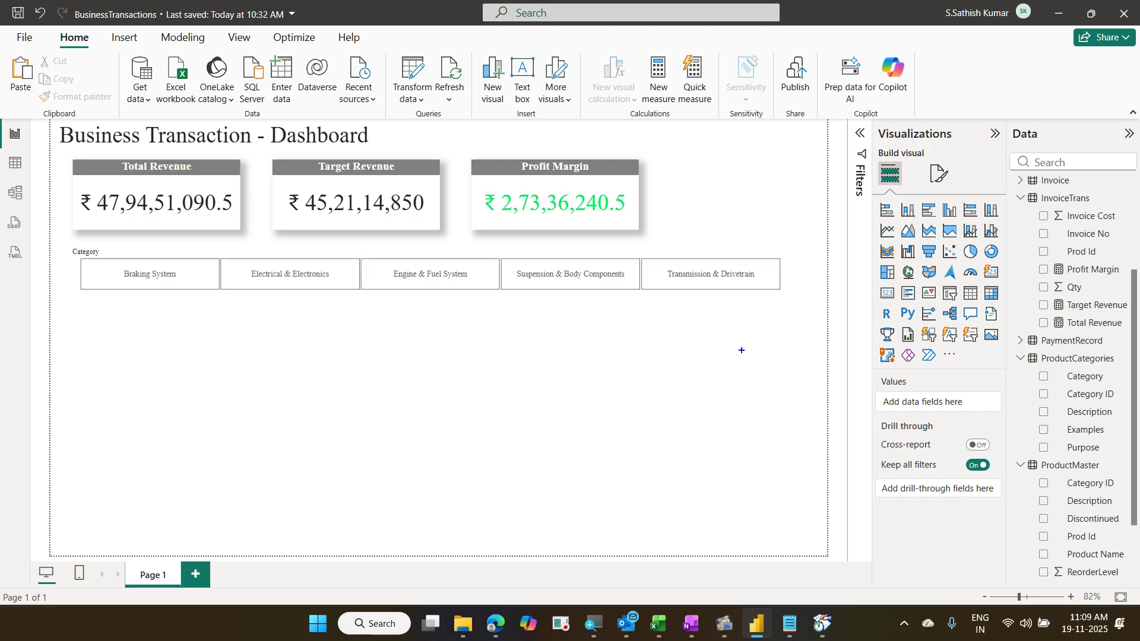
mouse_move(873, 158)
left_mouse_down()
mouse_move(895, 190)
mouse_move(917, 190)
left_mouse_up()
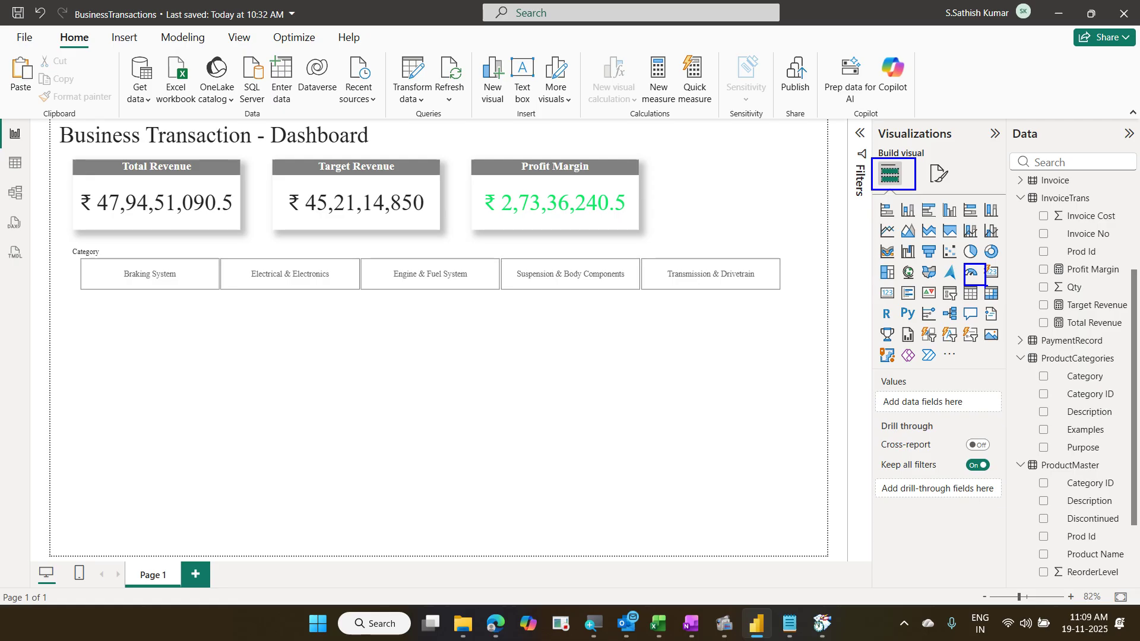
Step: Add an empty gauge visual to the report page, then resize and center it below the Category slicer
left_click(972, 274)
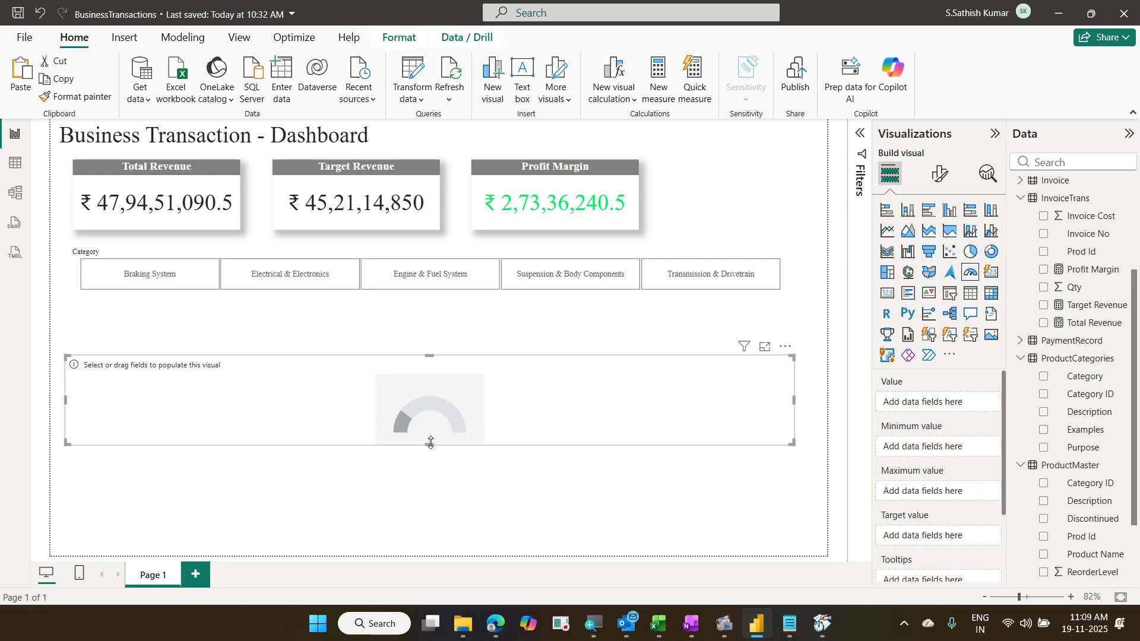
left_click_drag(430, 443, 429, 535)
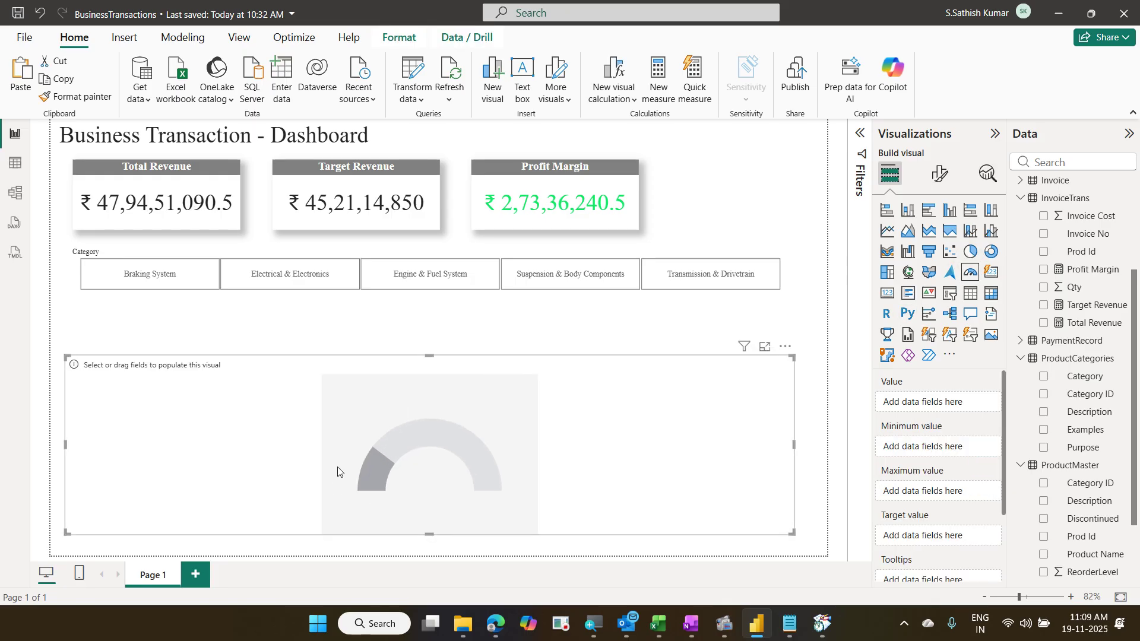
left_click_drag(338, 472, 346, 426)
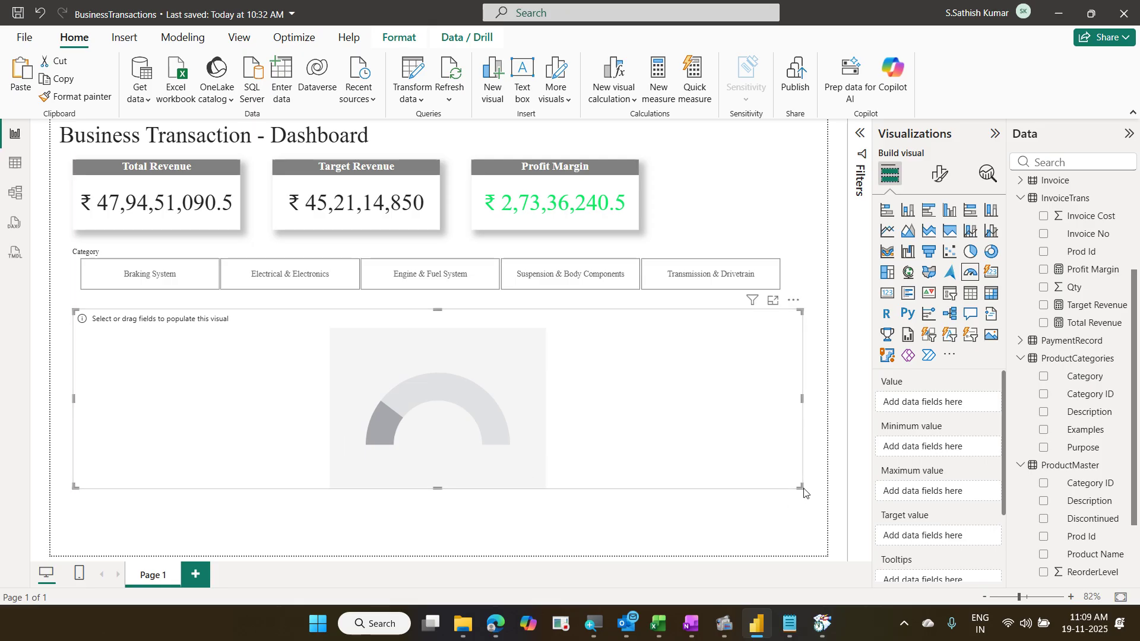
left_click_drag(801, 487, 577, 551)
left_click_drag(534, 516, 693, 514)
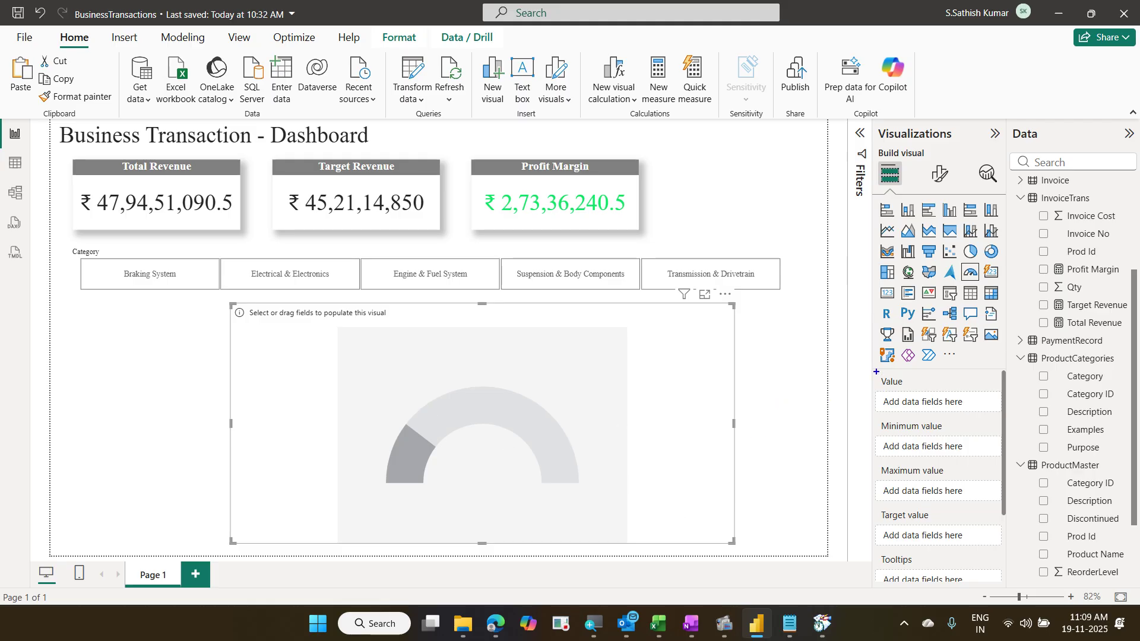
mouse_move(877, 372)
left_mouse_down()
mouse_move(960, 441)
mouse_move(961, 549)
left_mouse_up()
left_click_drag(914, 434, 934, 420)
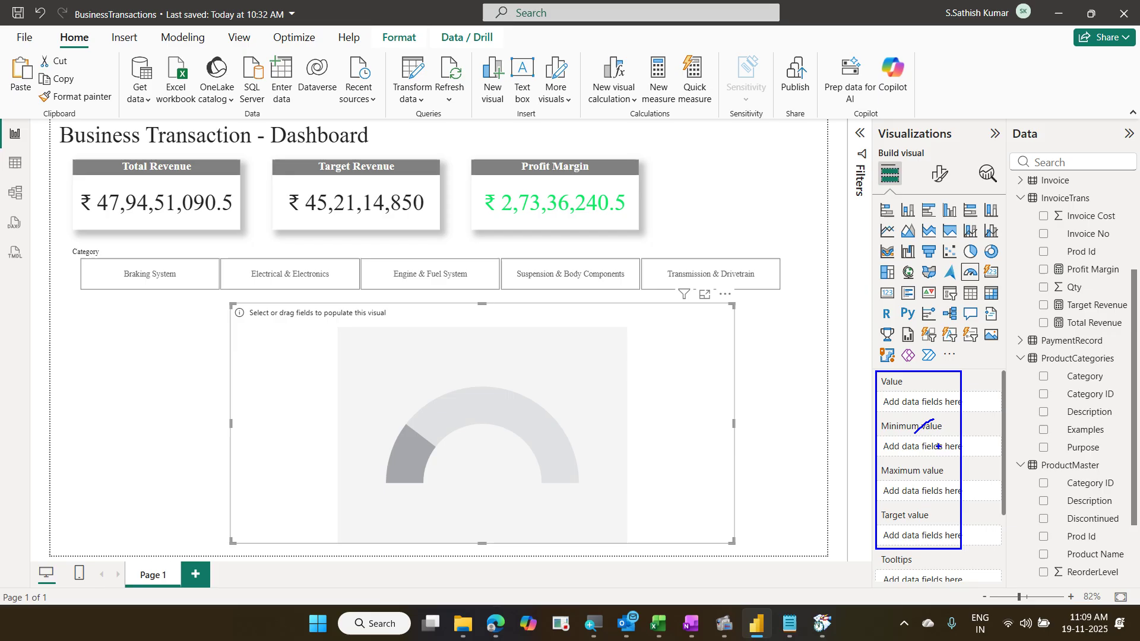
left_click_drag(932, 473, 954, 457)
mouse_move(875, 393)
left_mouse_down()
mouse_move(908, 373)
mouse_move(867, 389)
left_mouse_up()
mouse_move(881, 516)
left_mouse_down()
mouse_move(936, 515)
mouse_move(873, 521)
left_mouse_up()
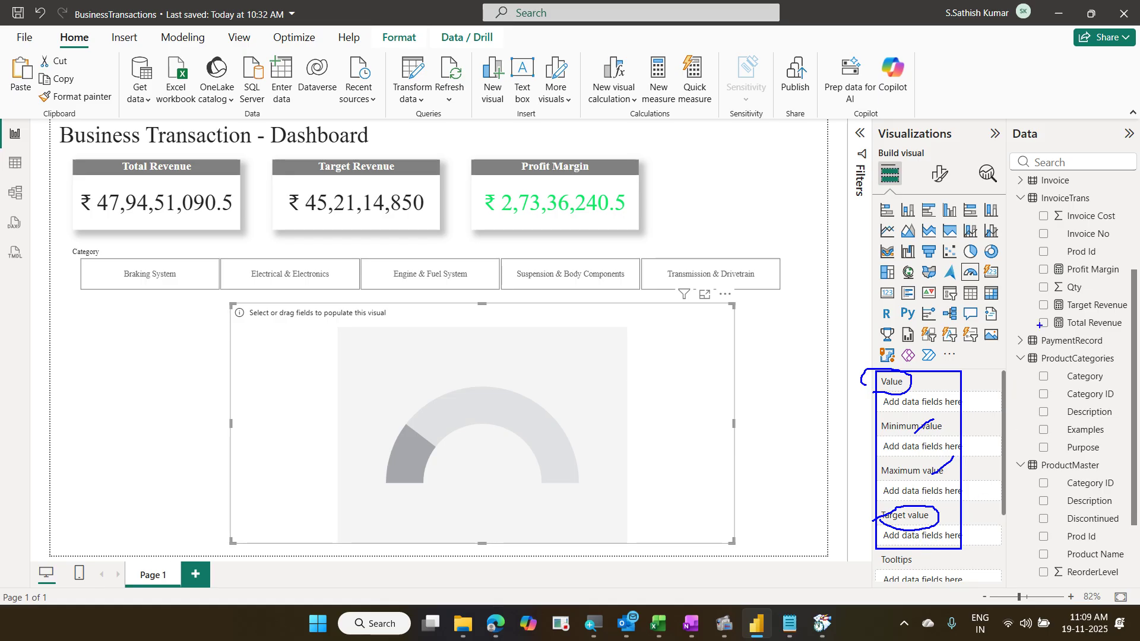
mouse_move(1035, 296)
left_mouse_down()
mouse_move(1083, 323)
mouse_move(1135, 319)
left_mouse_up()
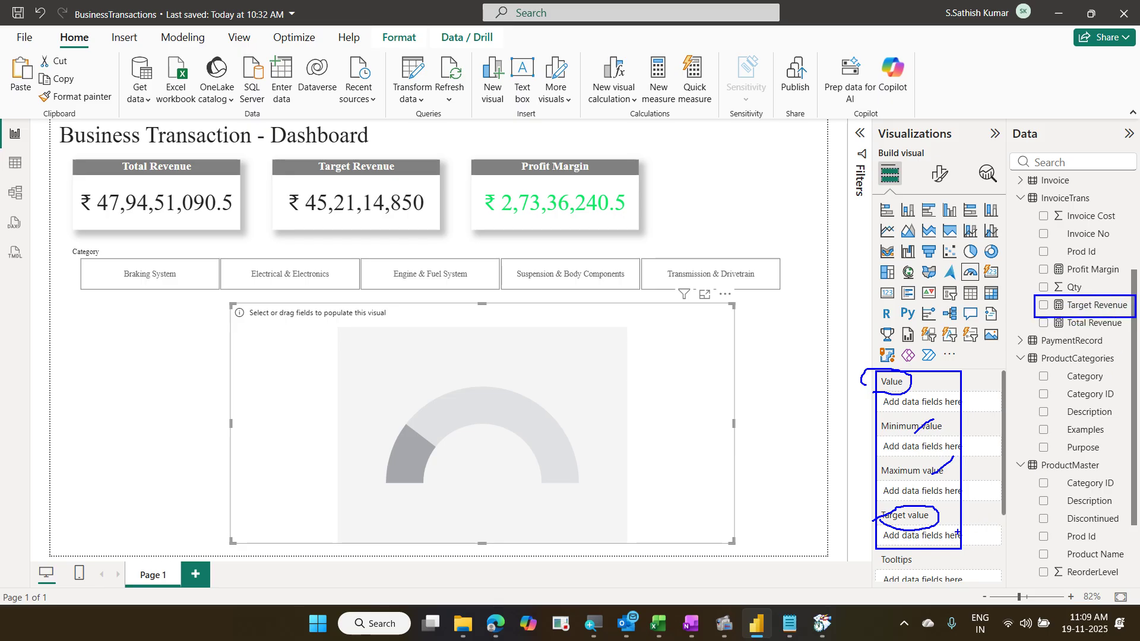
mouse_move(958, 532)
left_mouse_down()
mouse_move(1064, 321)
mouse_move(1039, 323)
mouse_move(1135, 336)
mouse_move(1126, 332)
left_mouse_up()
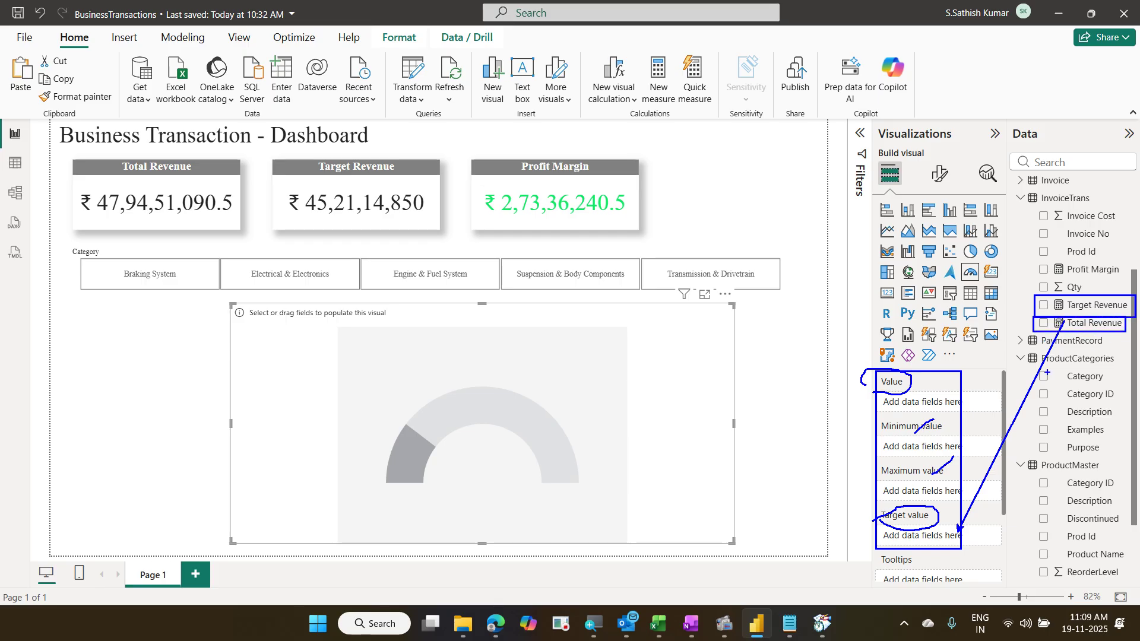
left_click_drag(930, 406, 1031, 326)
key("e")
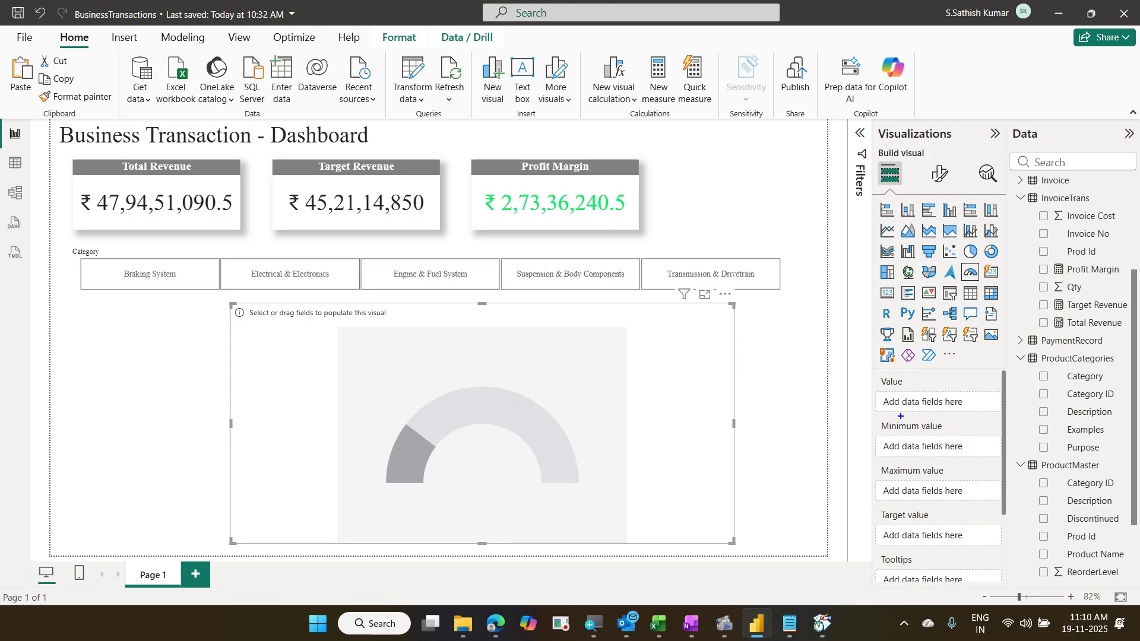
left_click_drag(1036, 313, 1124, 334)
left_click_drag(1033, 297, 1130, 315)
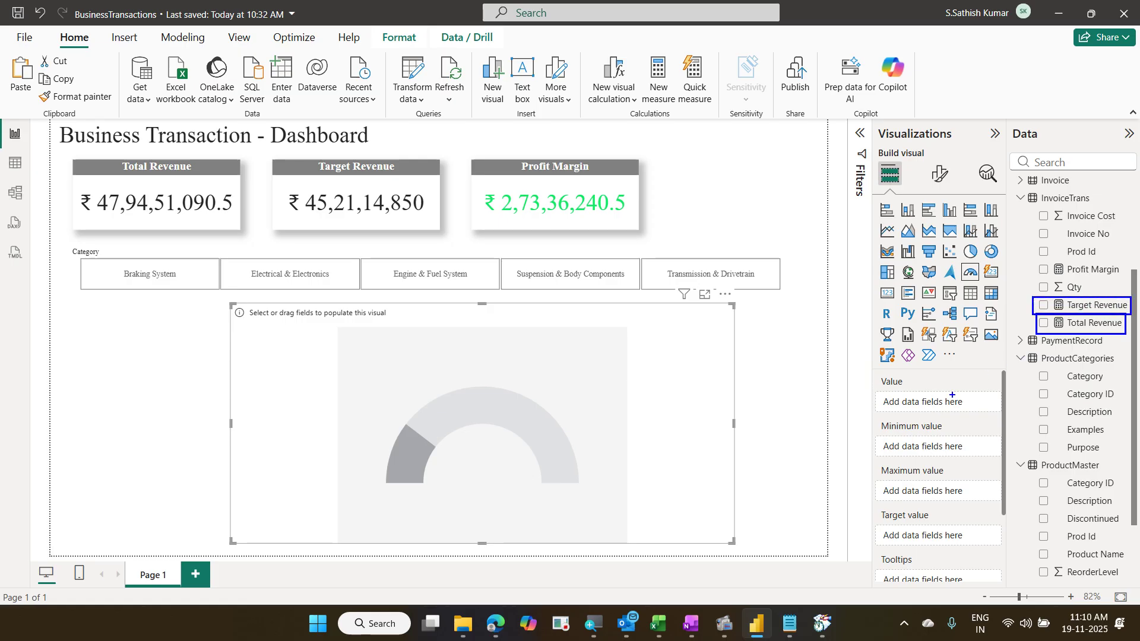
left_click_drag(952, 395, 1034, 343)
left_click_drag(962, 527, 1070, 319)
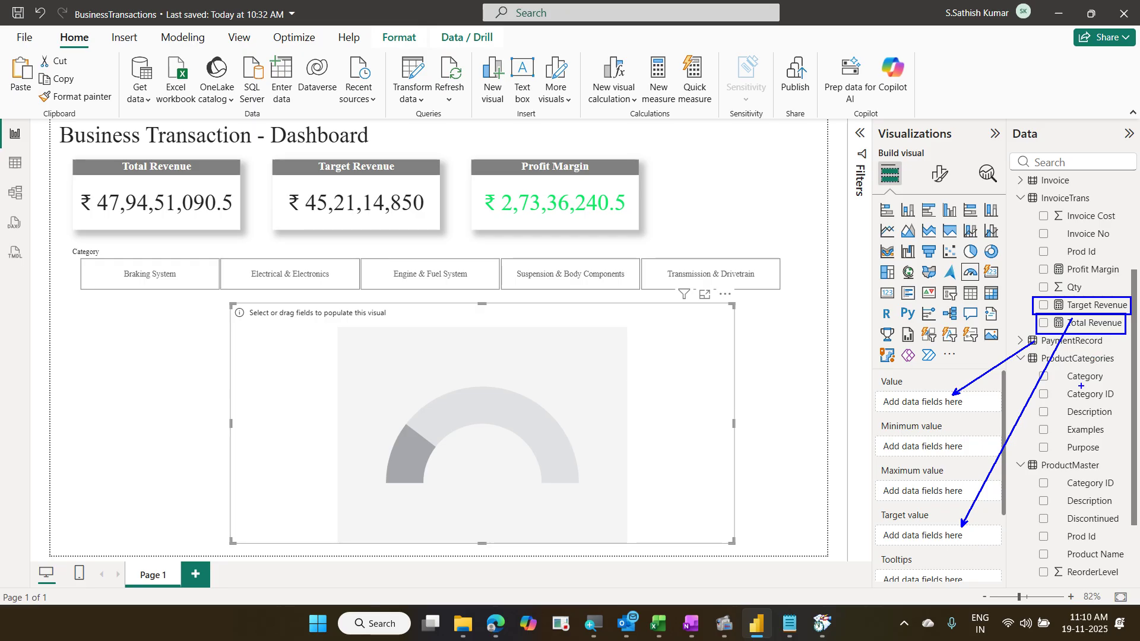
key("Escape")
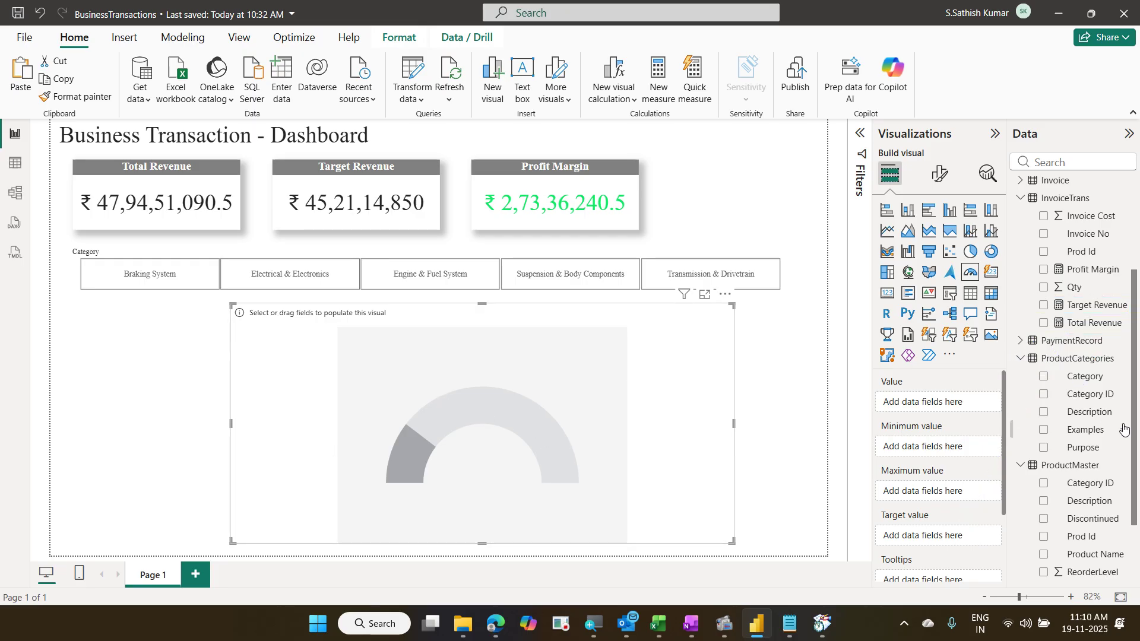
Step: Populate the gauge with Total Revenue as its value and Target Revenue as its target value
left_click_drag(1095, 323, 963, 409)
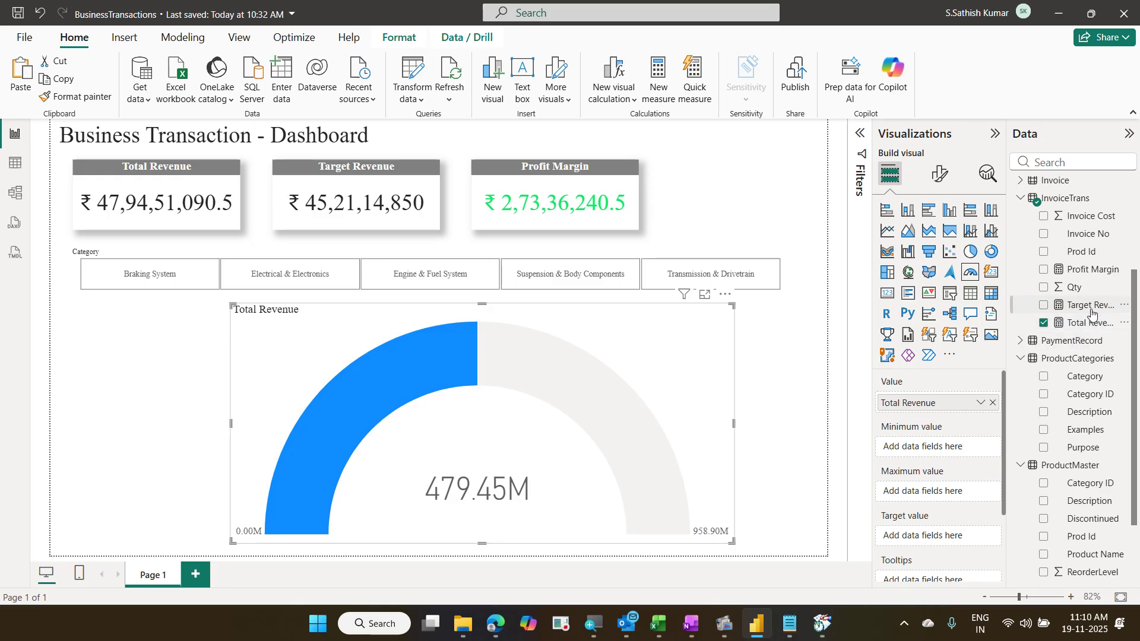
left_click_drag(1091, 306, 952, 539)
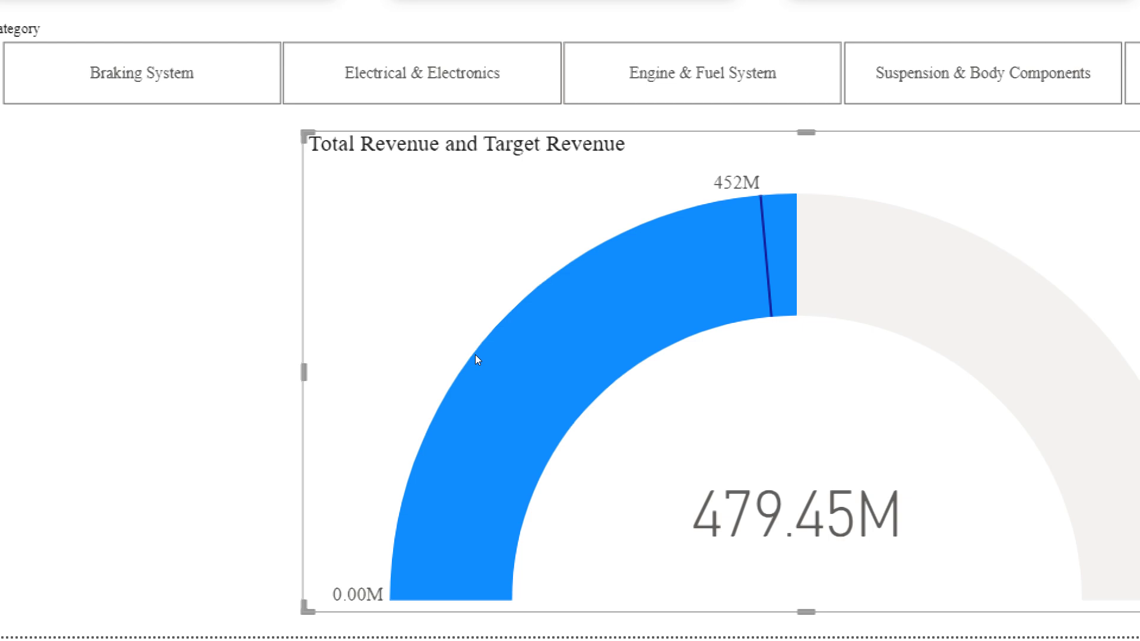
mouse_move(476, 355)
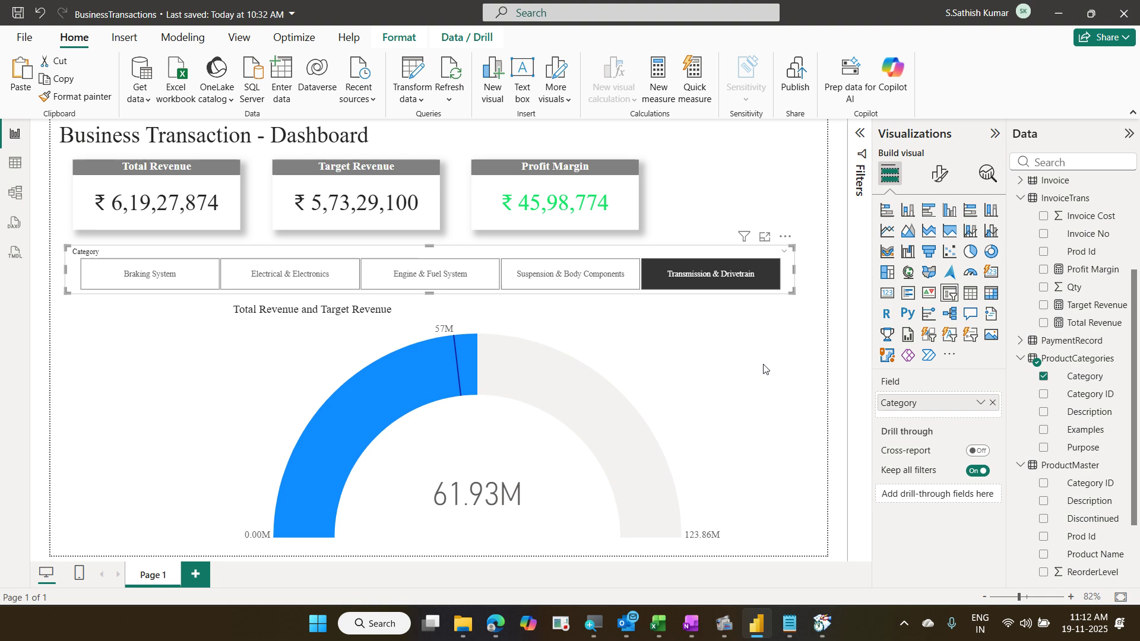
Step: Filter the report by Engine & Fuel System, and by Electrical & Electronics, to examine the gauge's target marker and axis limits
left_click(459, 284)
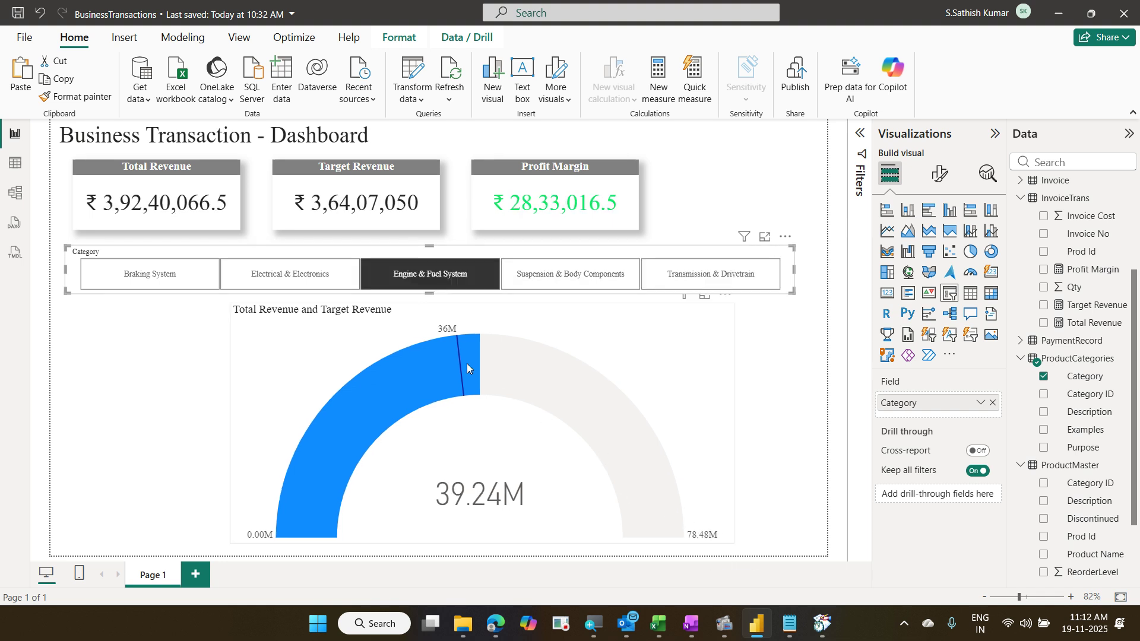
left_click(299, 280)
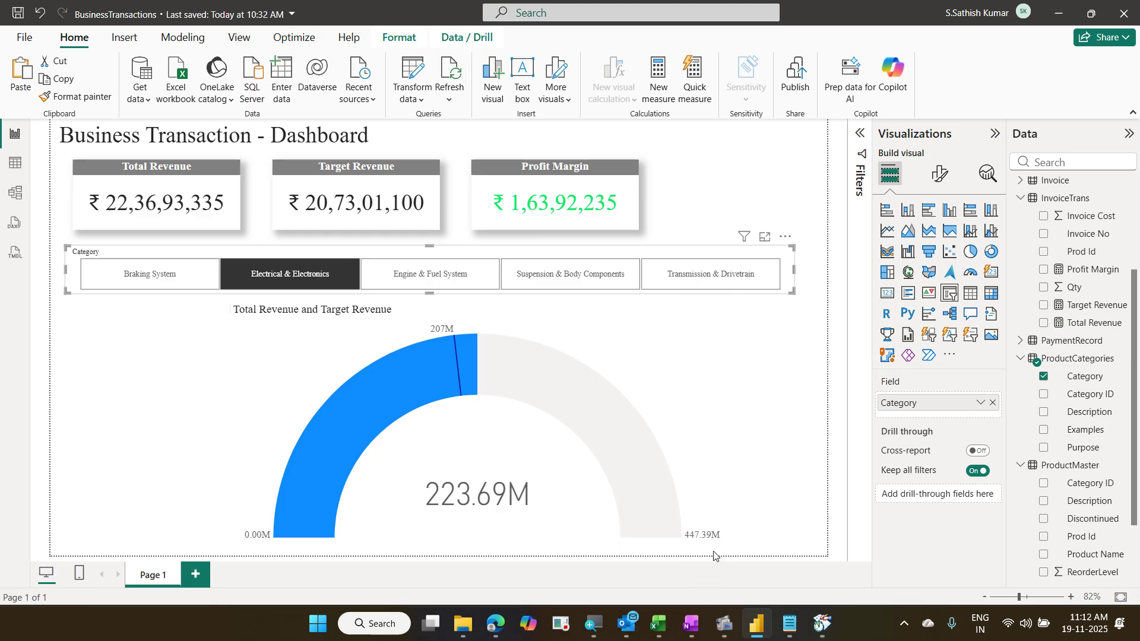
mouse_move(642, 495)
mouse_move(540, 397)
mouse_move(698, 539)
Step: Turn off the data labels for the minimum and maximum values on the revenue gauge
left_click(642, 381)
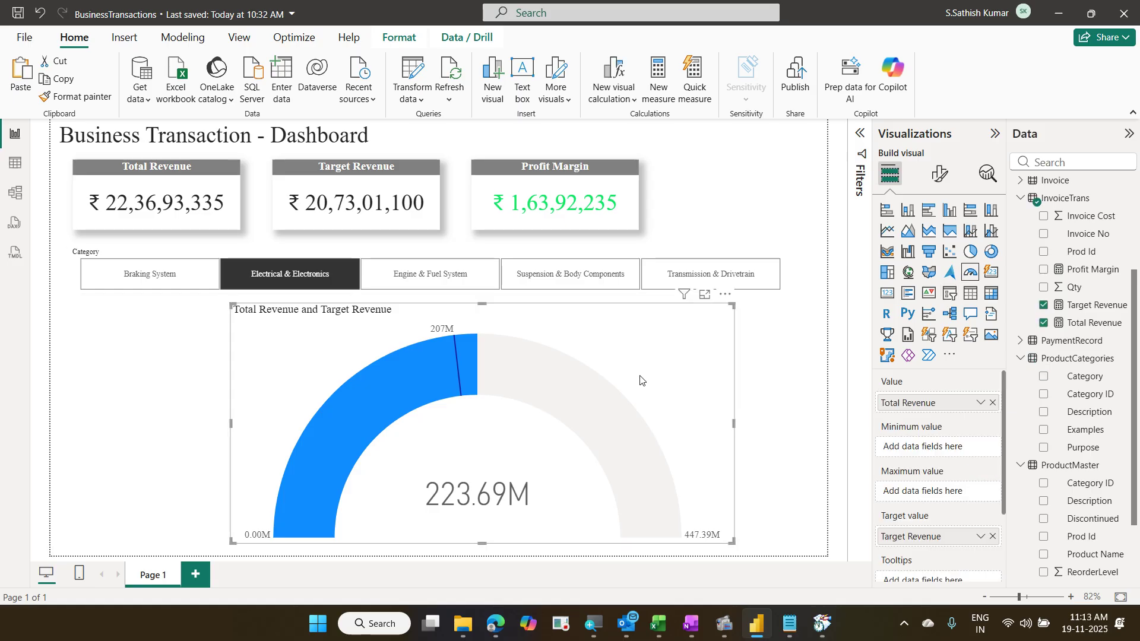
left_click(938, 175)
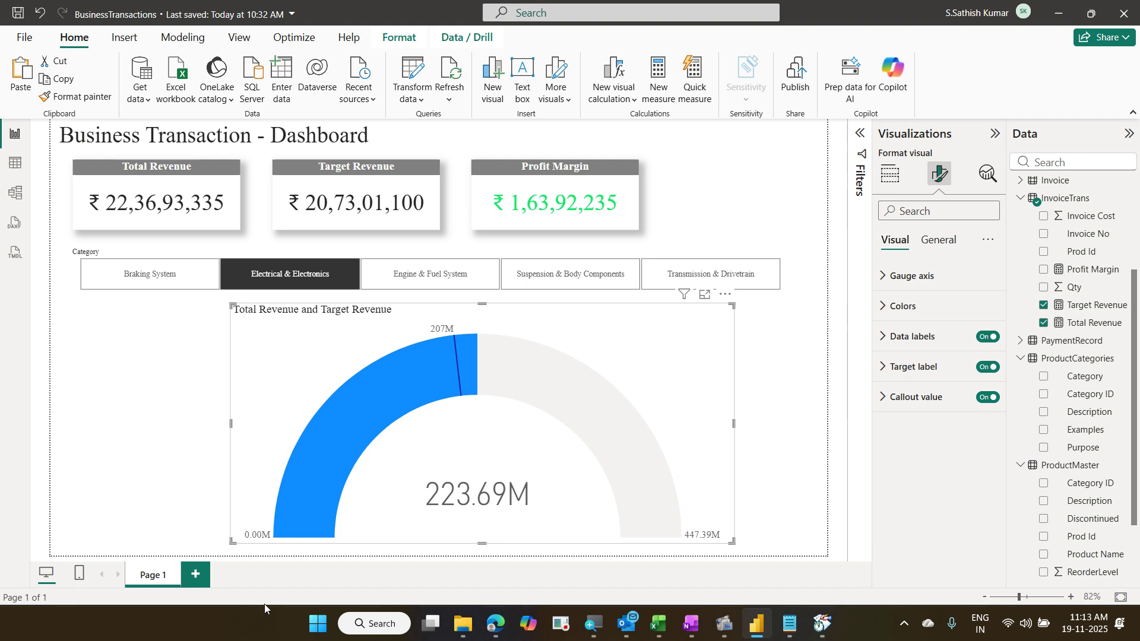
mouse_move(239, 526)
left_mouse_down()
mouse_move(273, 554)
mouse_move(256, 551)
mouse_move(280, 542)
left_mouse_up()
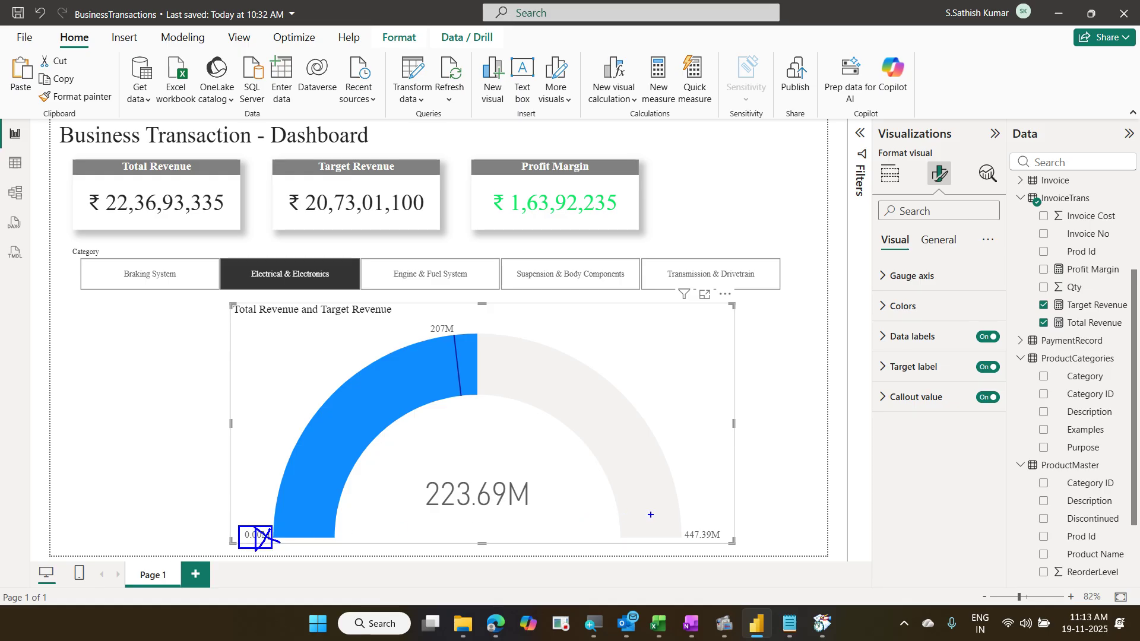
mouse_move(720, 526)
left_mouse_down()
mouse_move(688, 545)
mouse_move(729, 544)
left_mouse_up()
key("Escape")
left_click(987, 337)
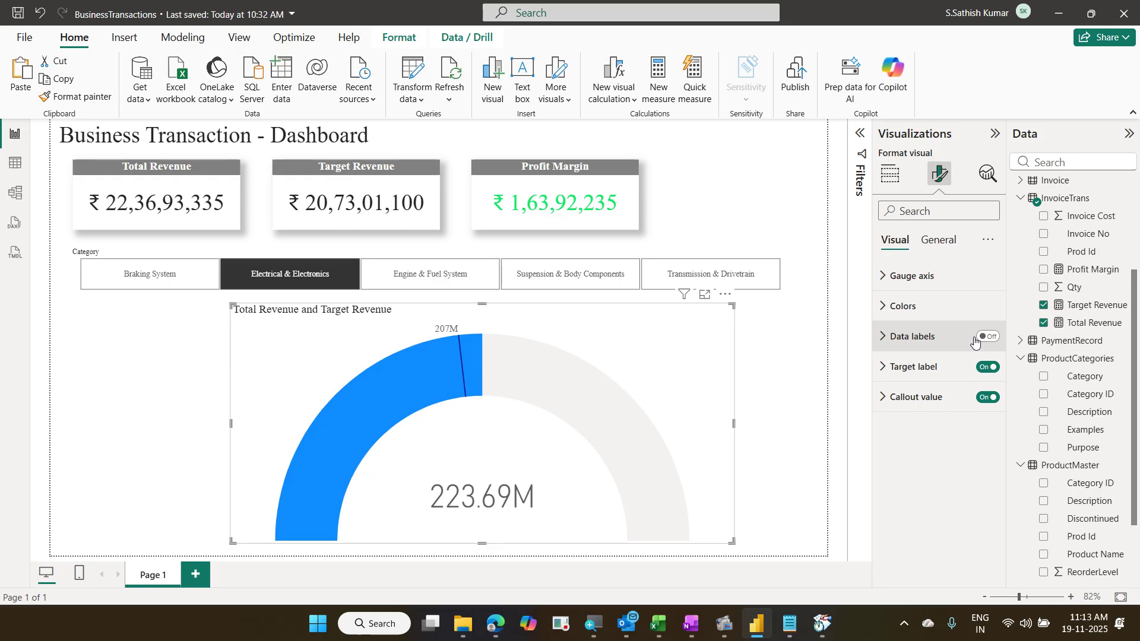
Step: Set the display units of the gauge's target label to None
left_click(945, 371)
scroll(945, 371, "down", 1)
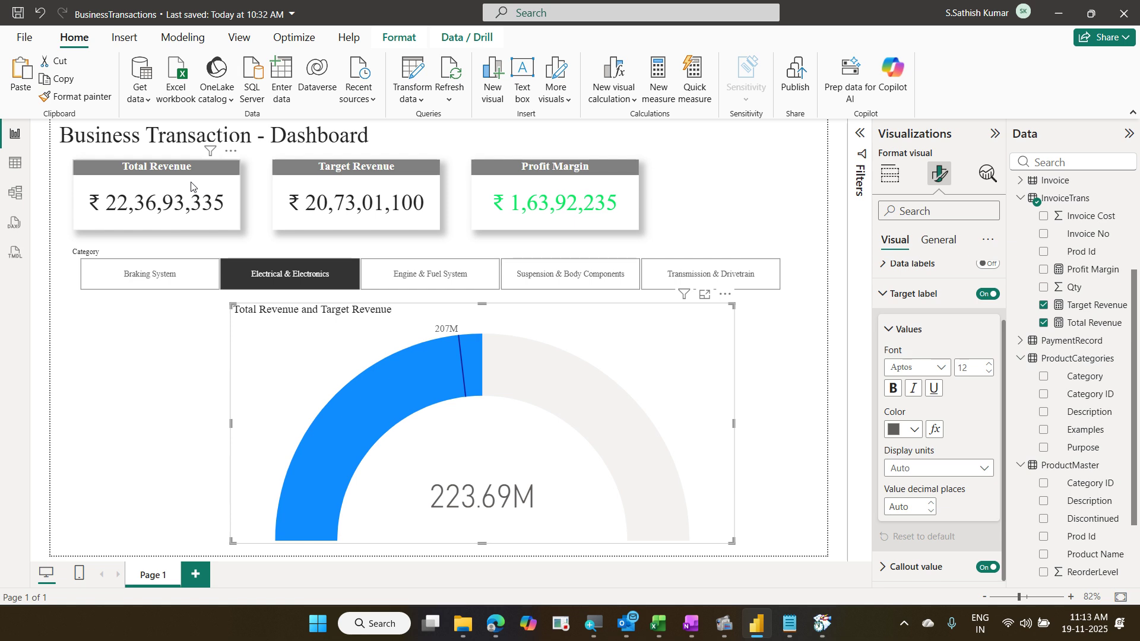
mouse_move(434, 511)
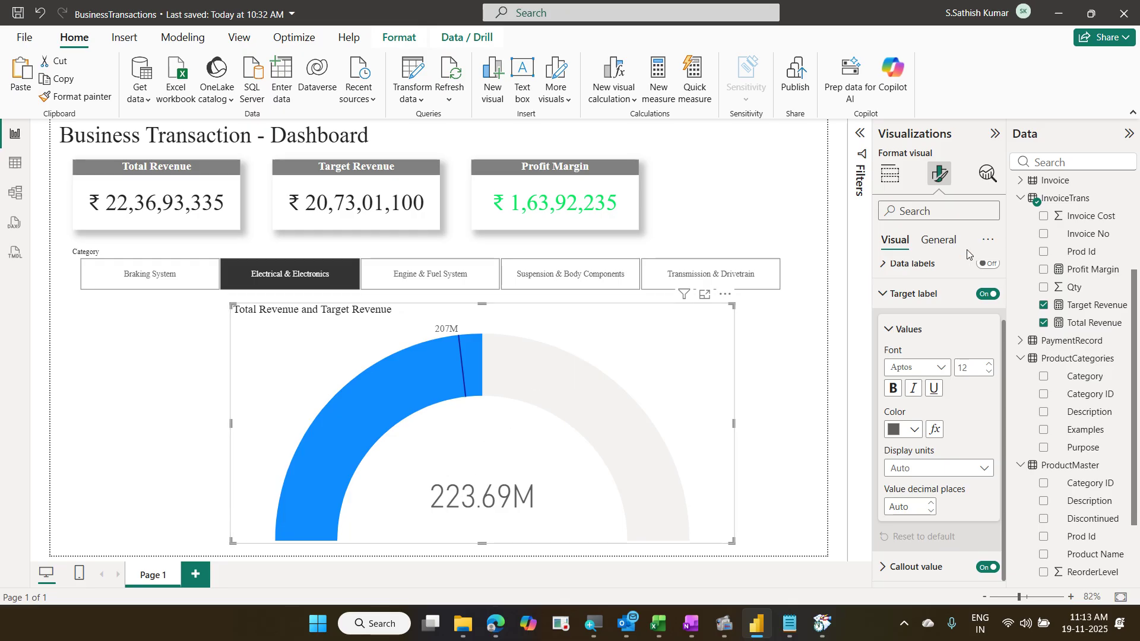
left_click(985, 470)
left_click(953, 503)
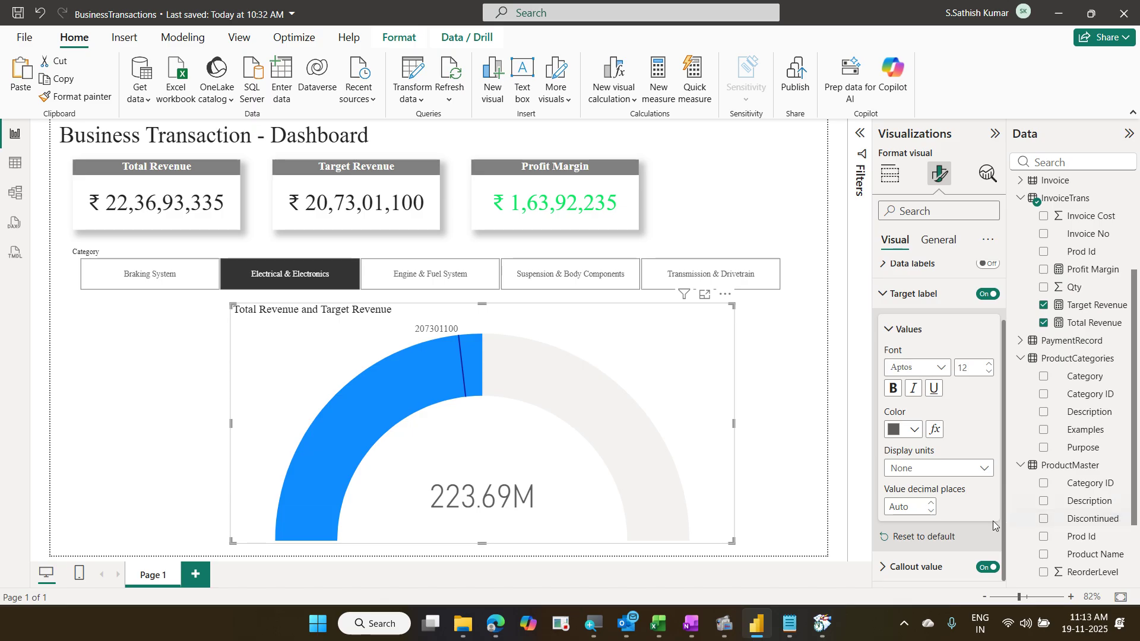
Step: Set the display units of the gauge's callout value to None and collapse the callout and target label settings
left_click(942, 568)
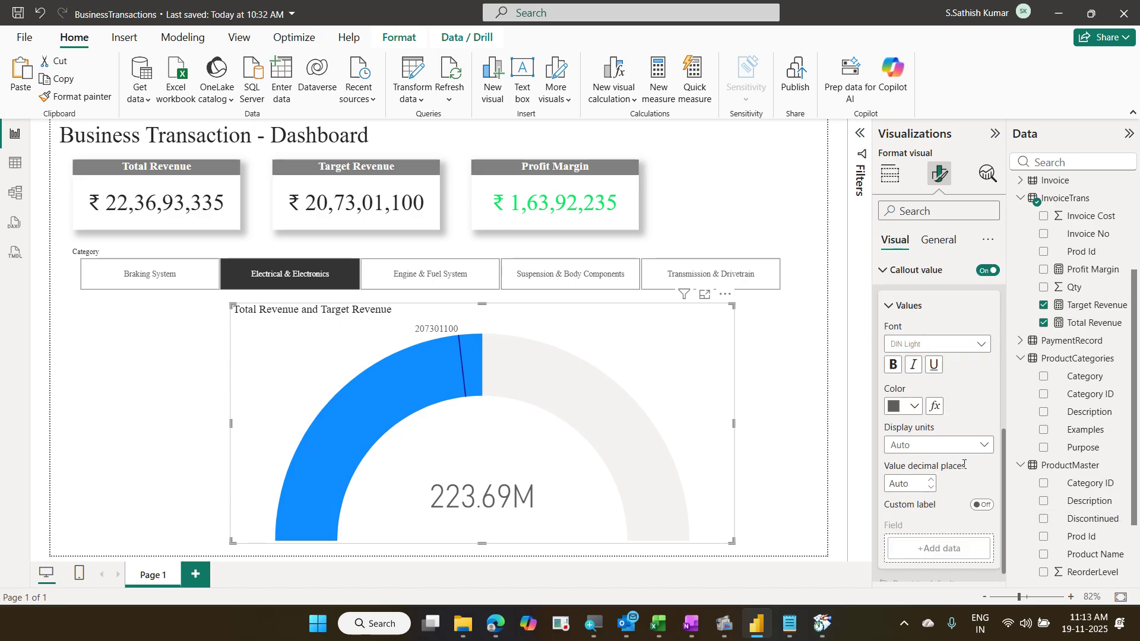
left_click(950, 445)
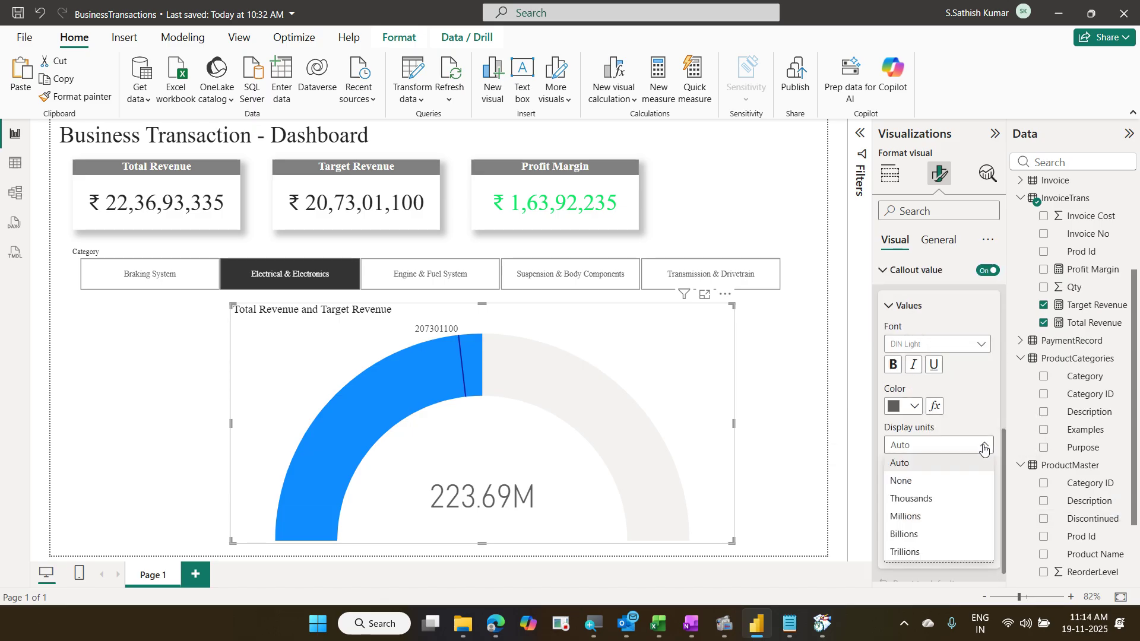
left_click(927, 481)
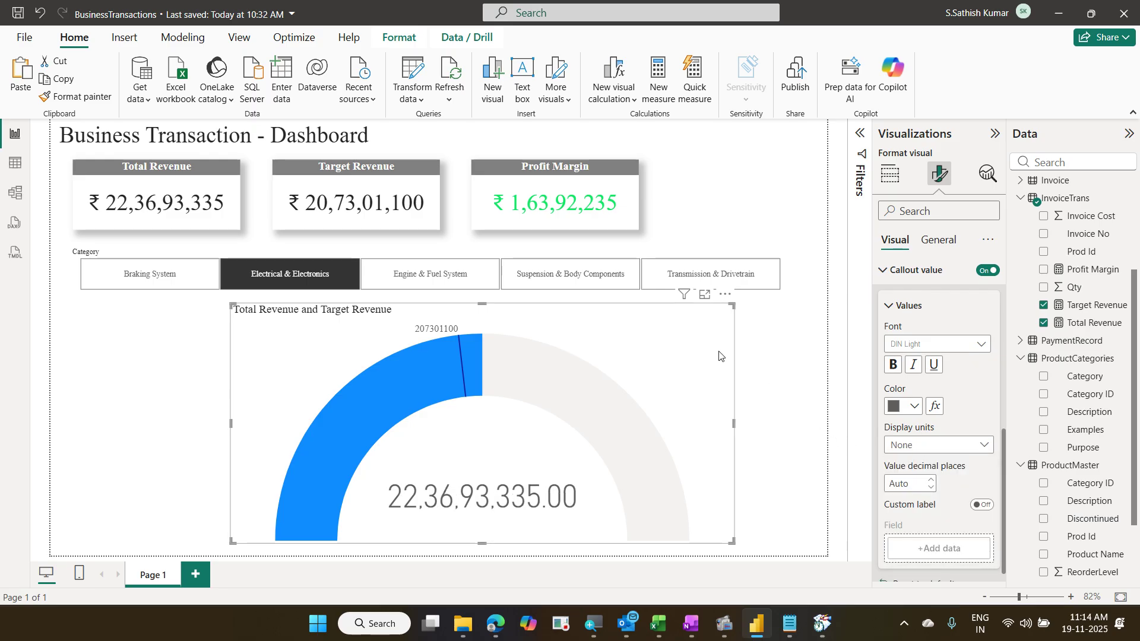
left_click(896, 272)
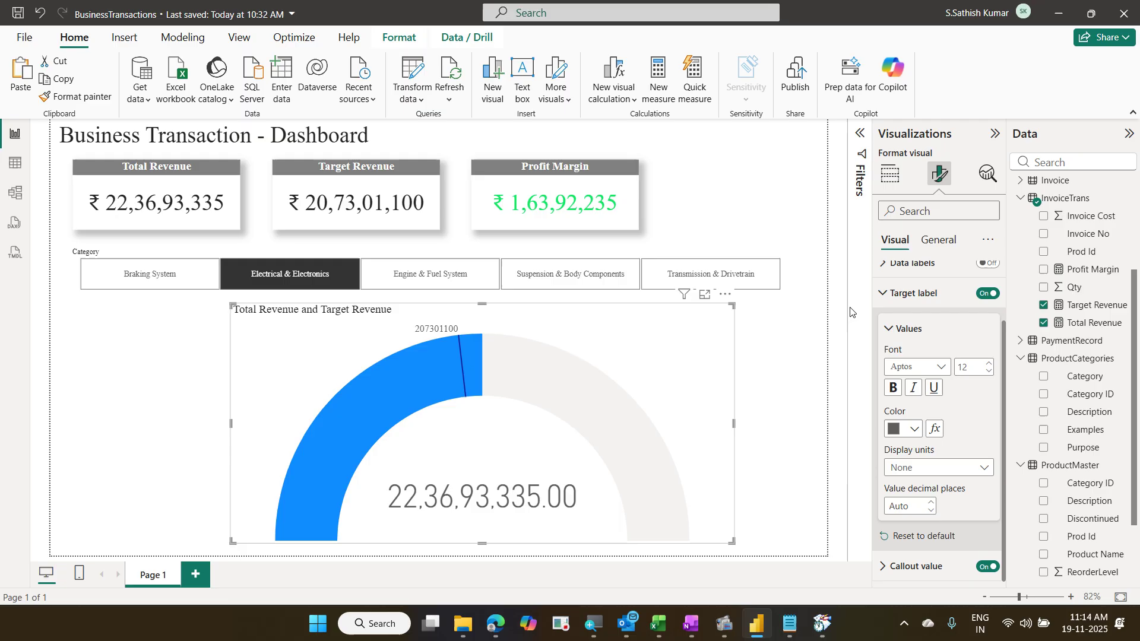
left_click(909, 297)
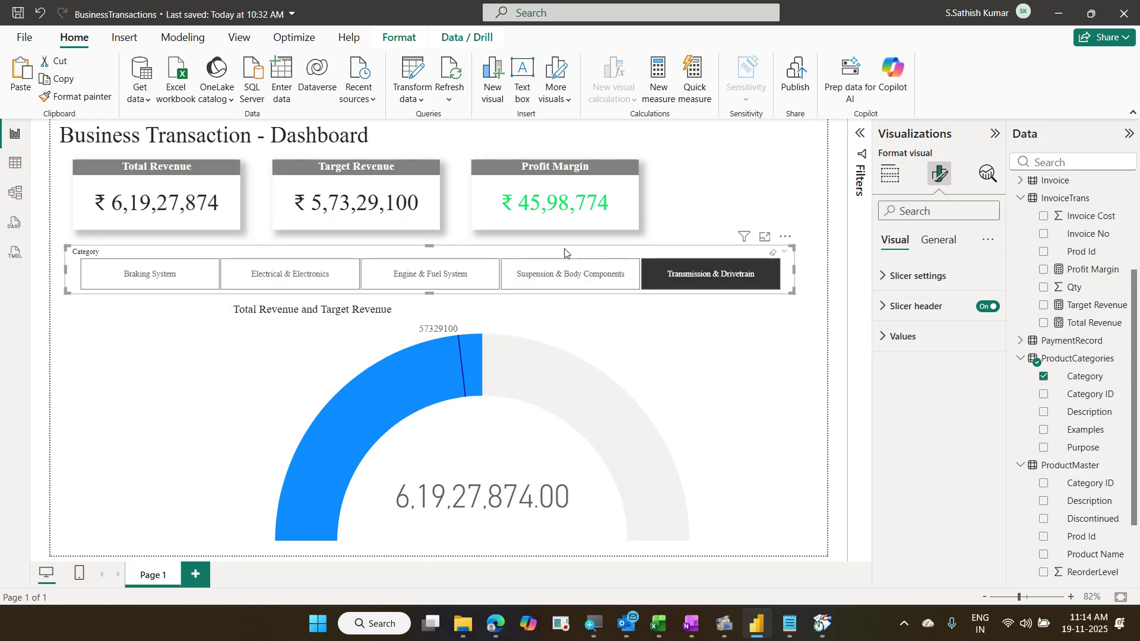
Step: Toggle the Braking System filter in the Category slicer and compare the gauge's fill with its target marker
left_click(205, 286)
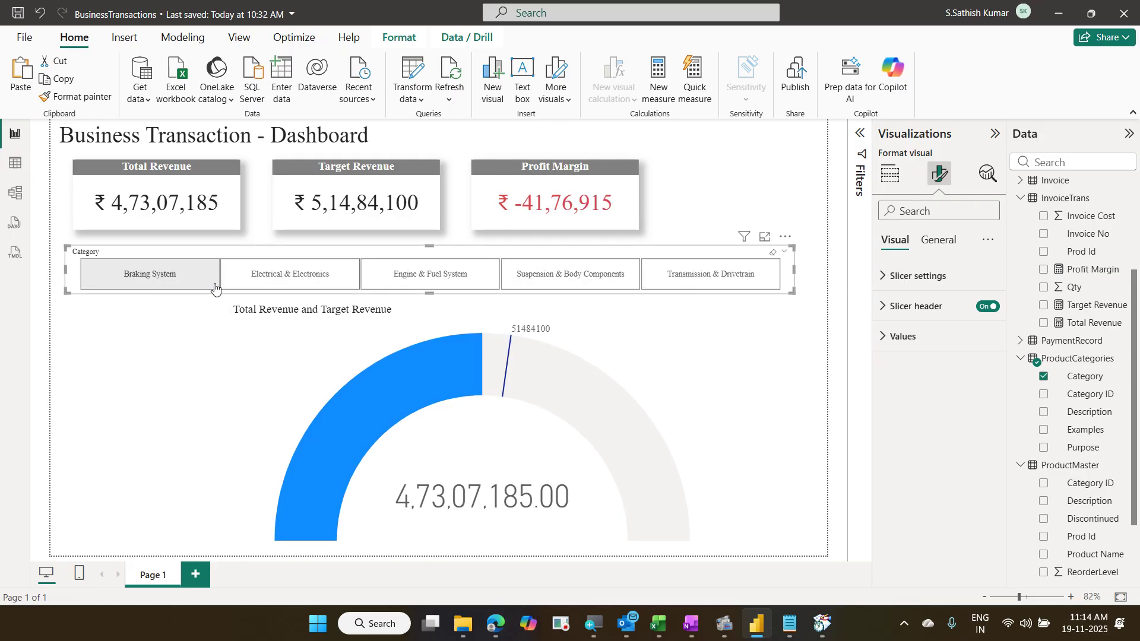
left_click(215, 288)
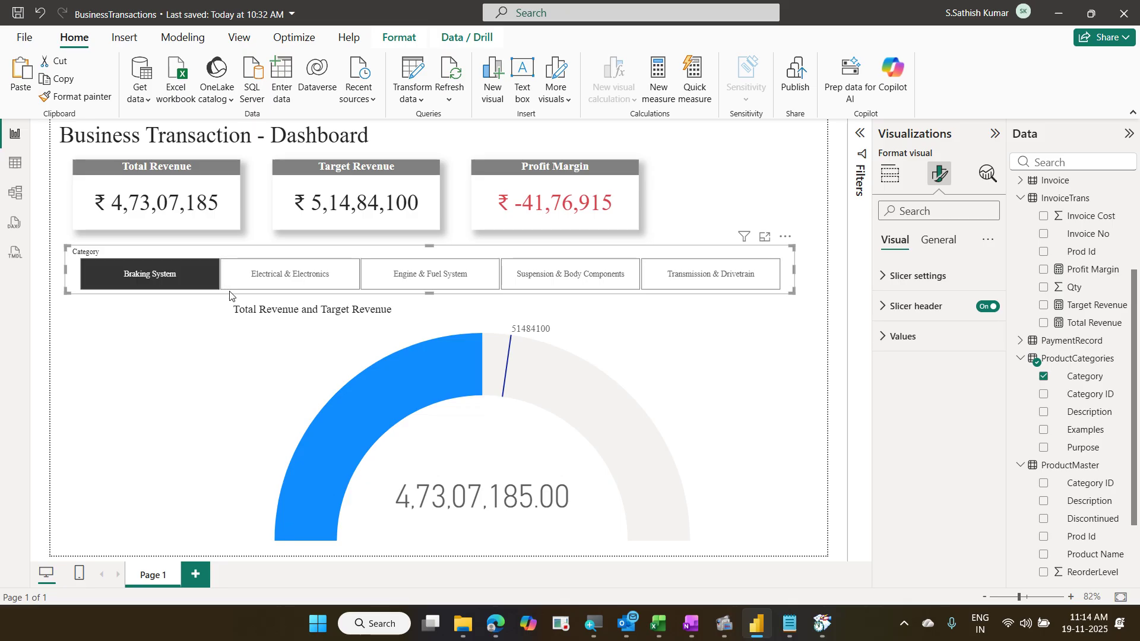
left_click(659, 354)
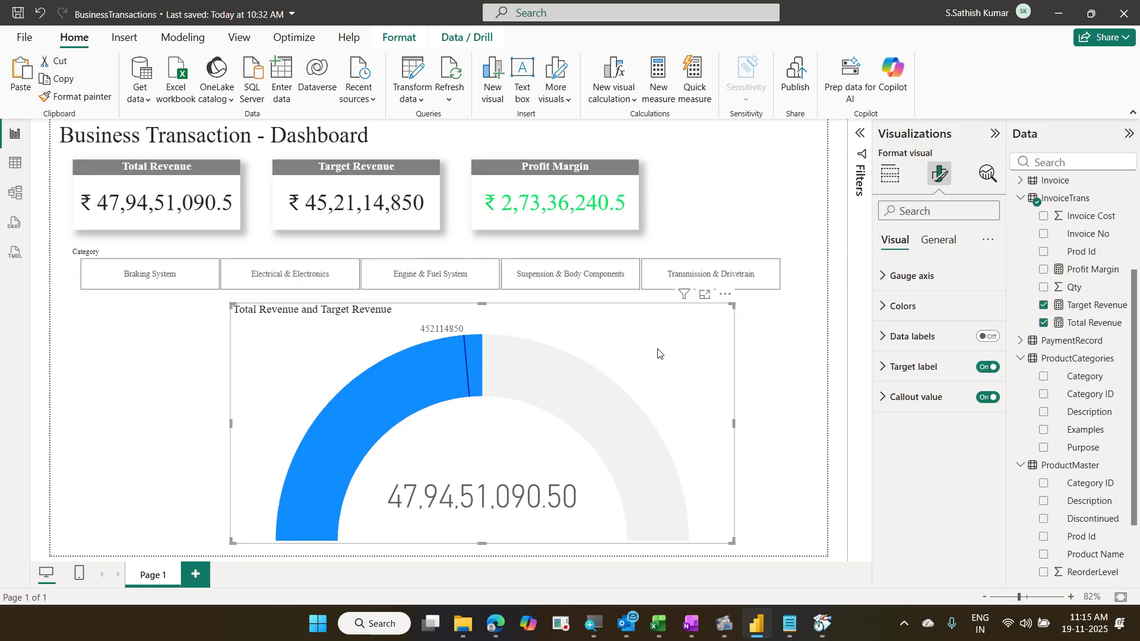
left_click(174, 285)
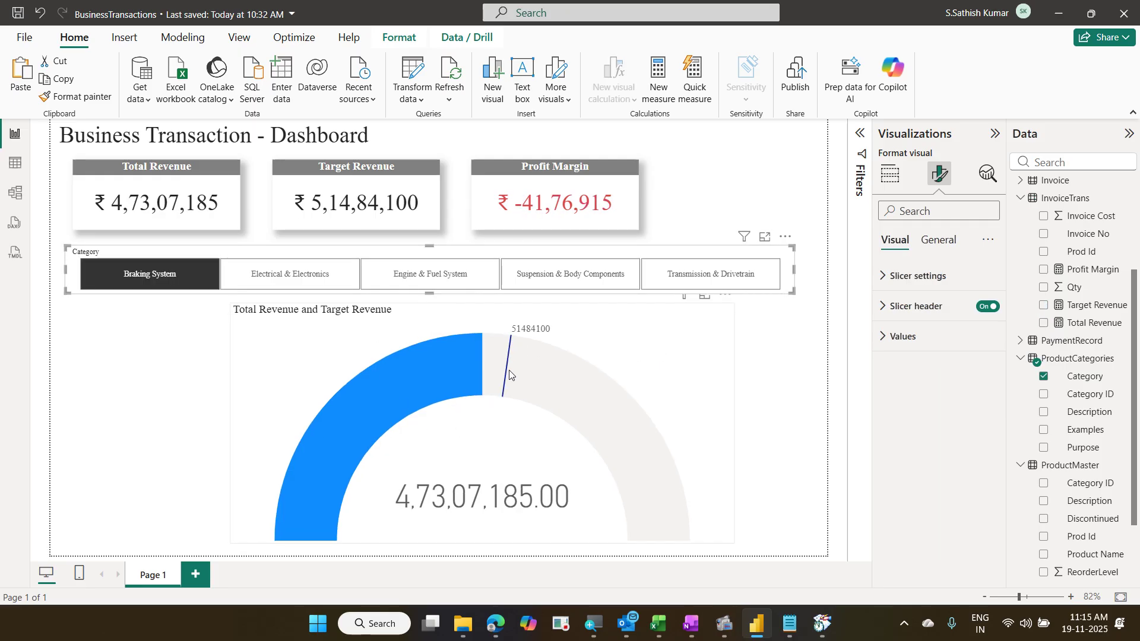
mouse_move(455, 355)
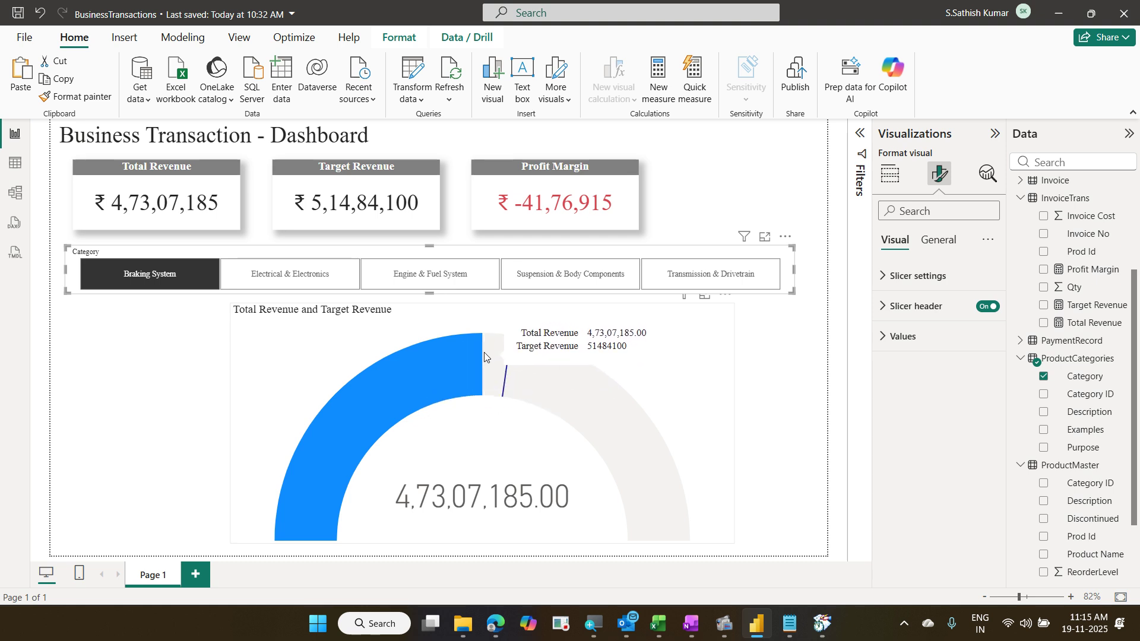
Step: Switch the Category slicer between Electrical & Electronics and Braking System to compare the gauge, ending on Electrical & Electronics with the gauge selected
left_click(286, 277)
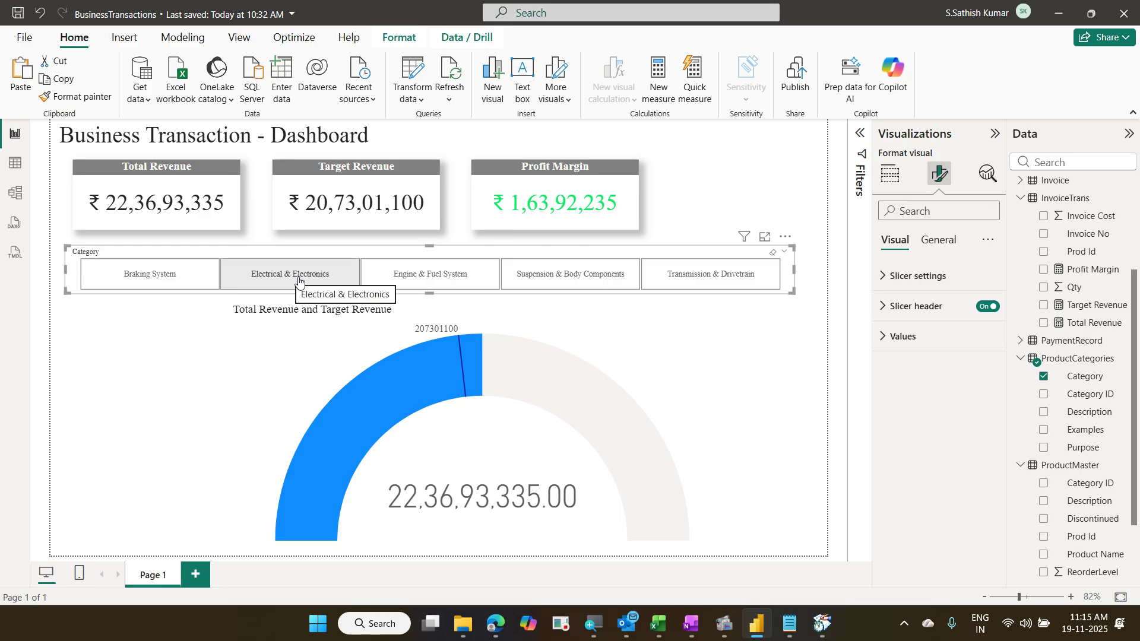
left_click(418, 284)
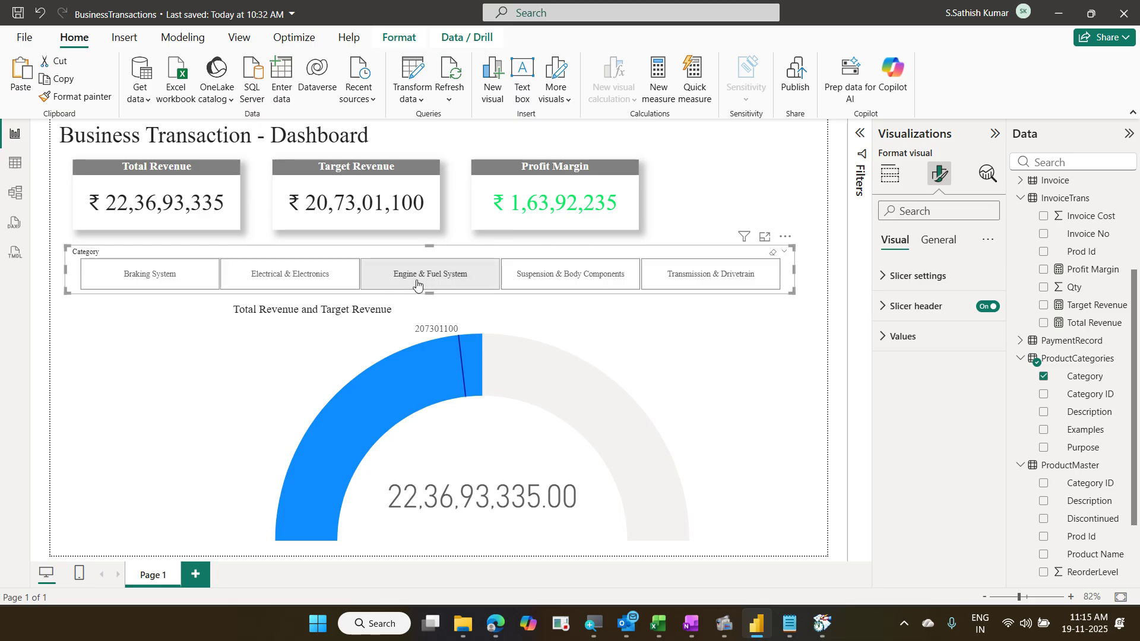
left_click(176, 290)
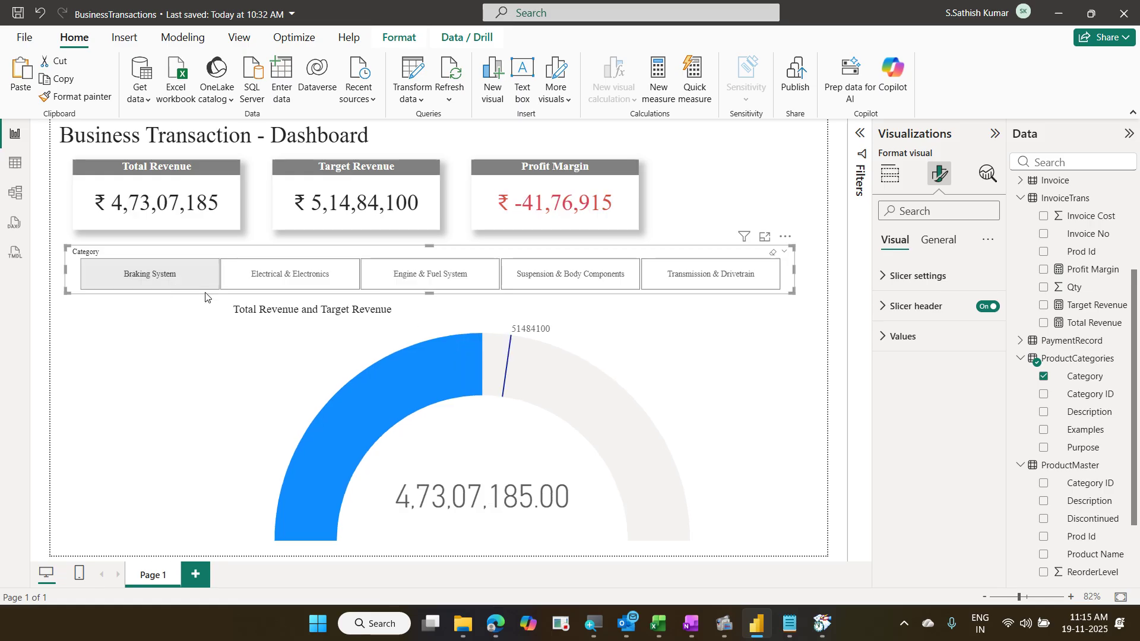
left_click(371, 289)
left_click(332, 283)
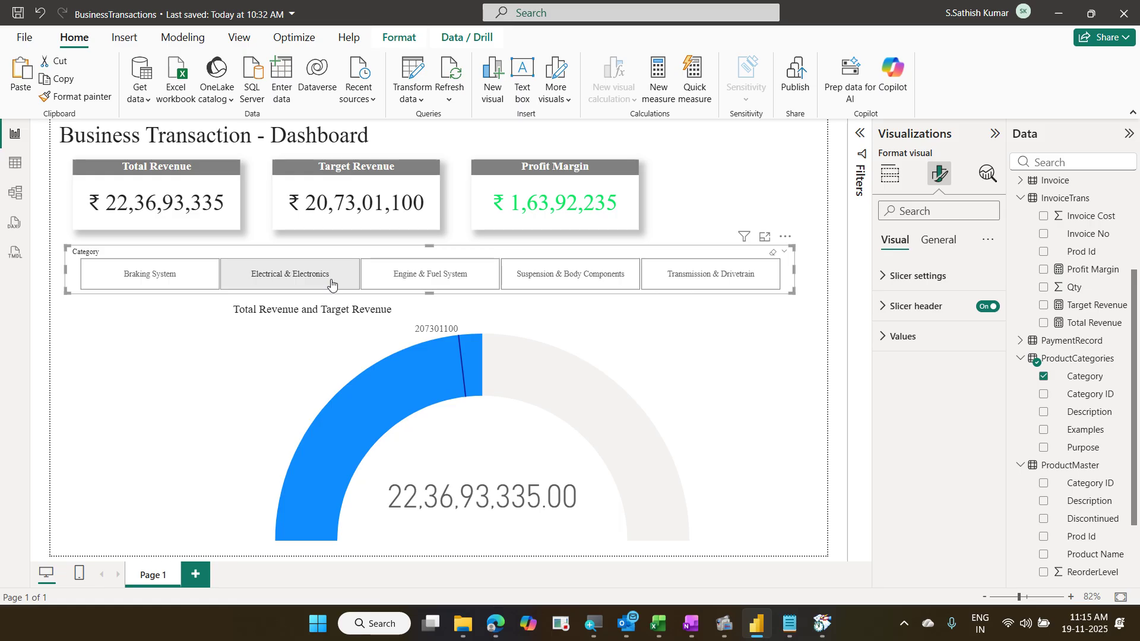
left_click(331, 283)
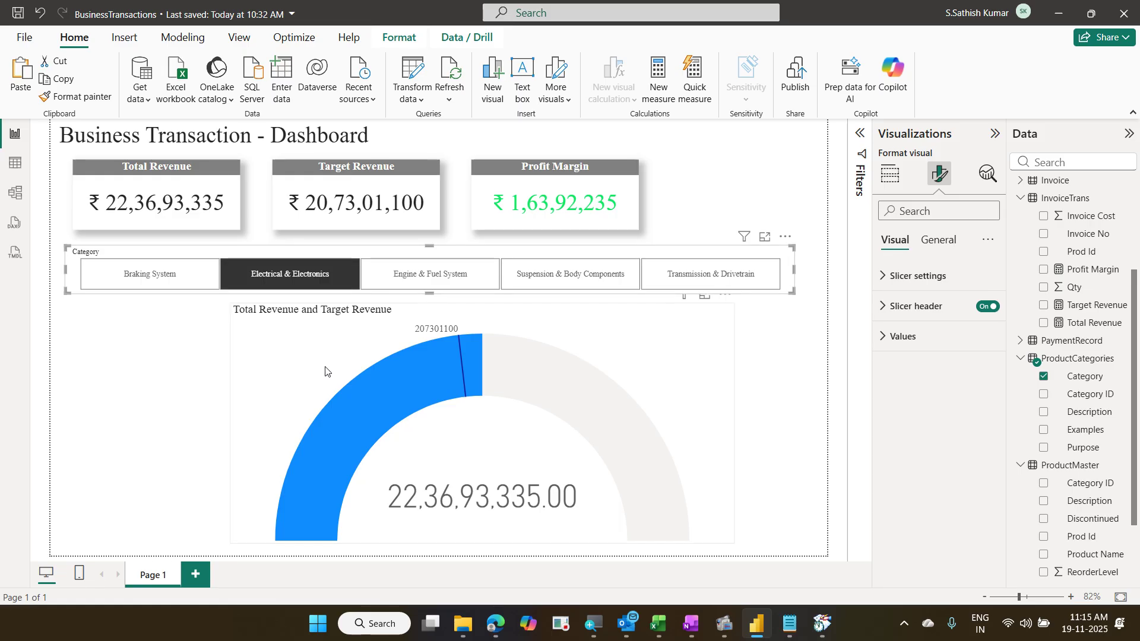
left_click(325, 372)
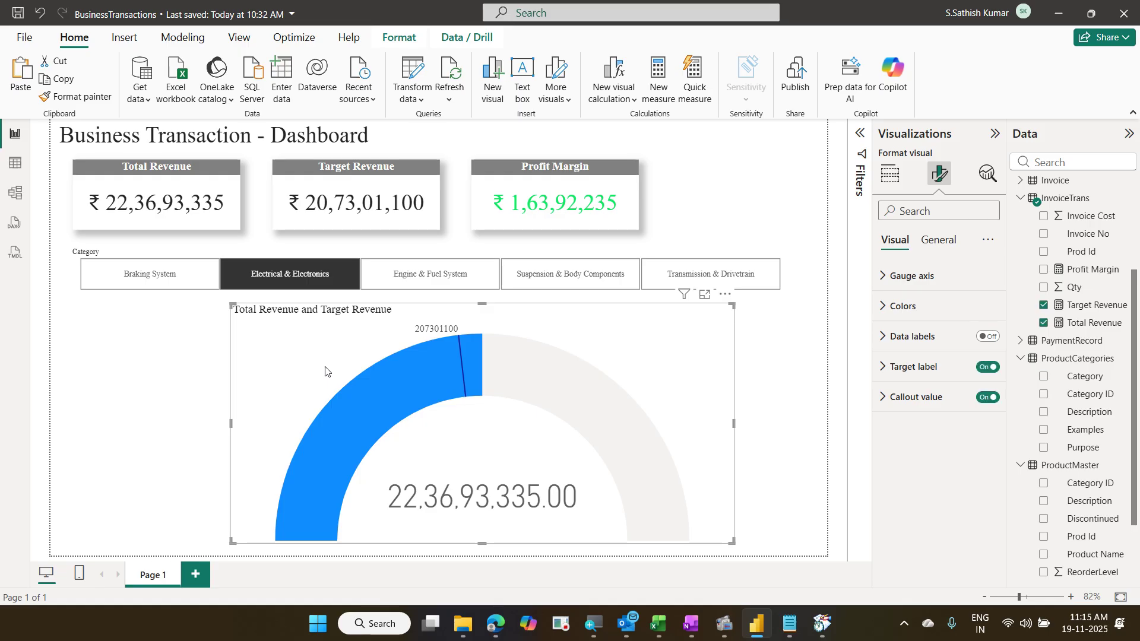
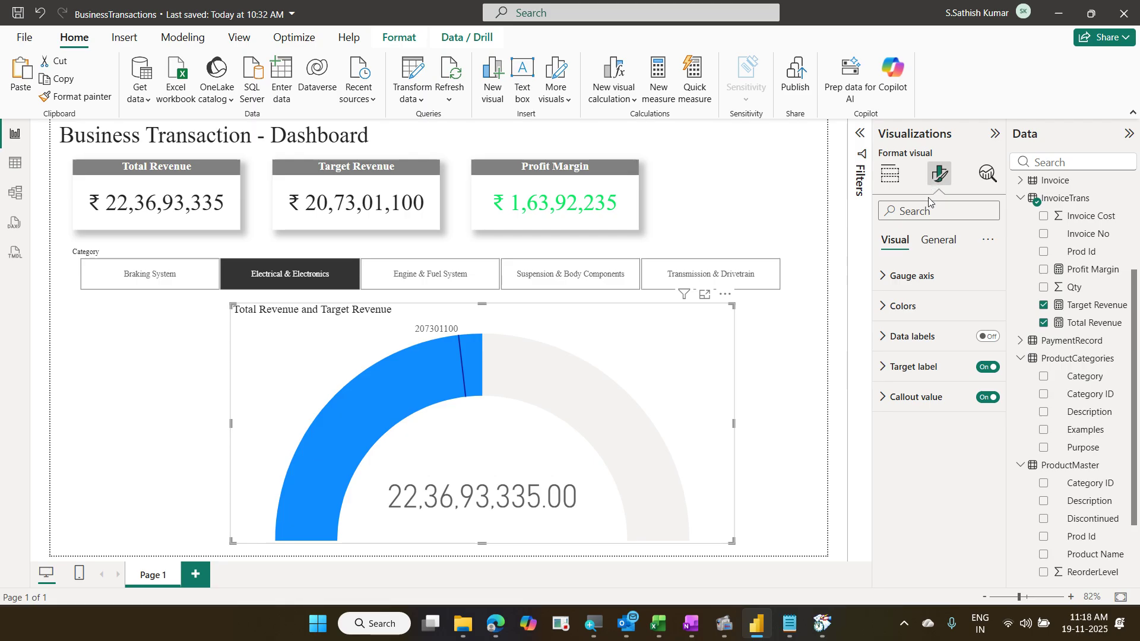
Step: Set the gauge's fill color to conditional formatting with the Rules style, based on the Profit Margin measure
left_click(918, 304)
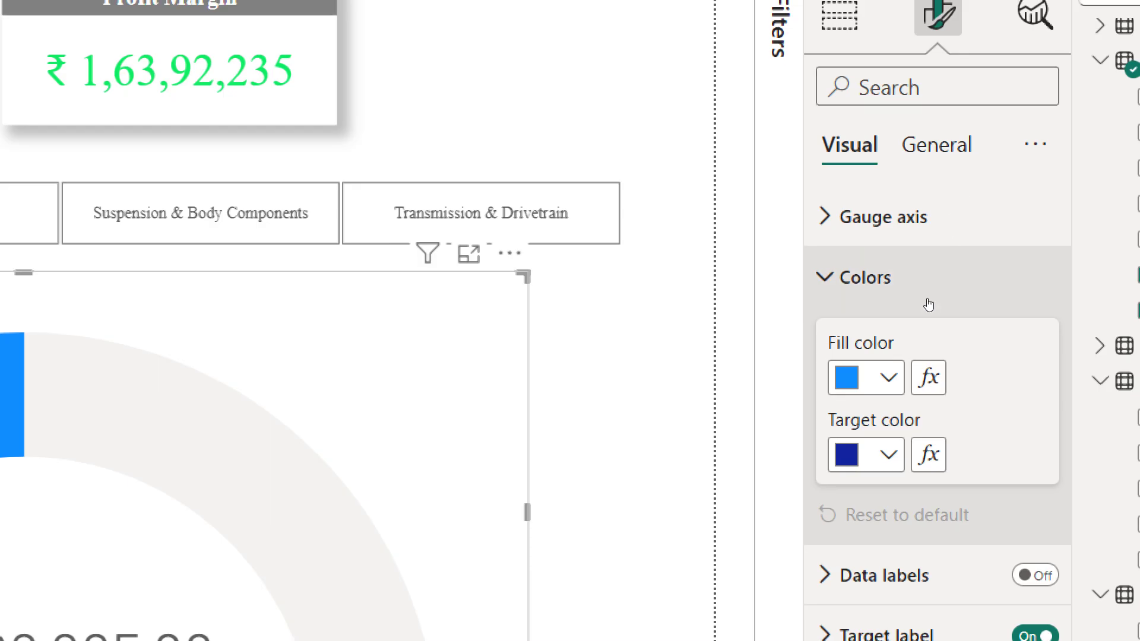
left_click(929, 376)
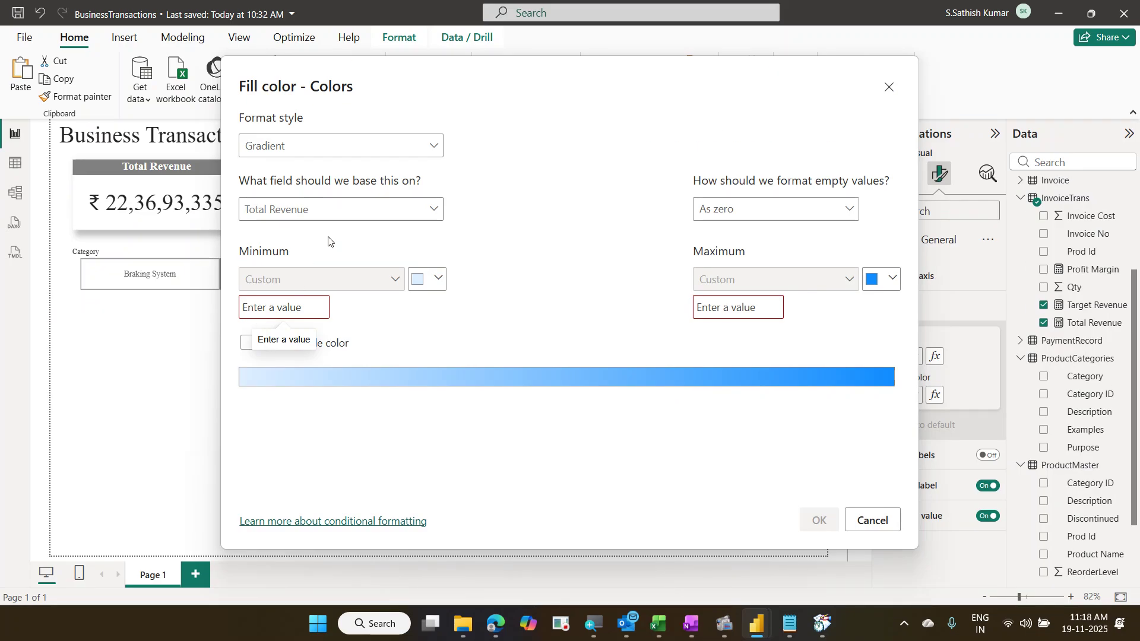
left_click(364, 149)
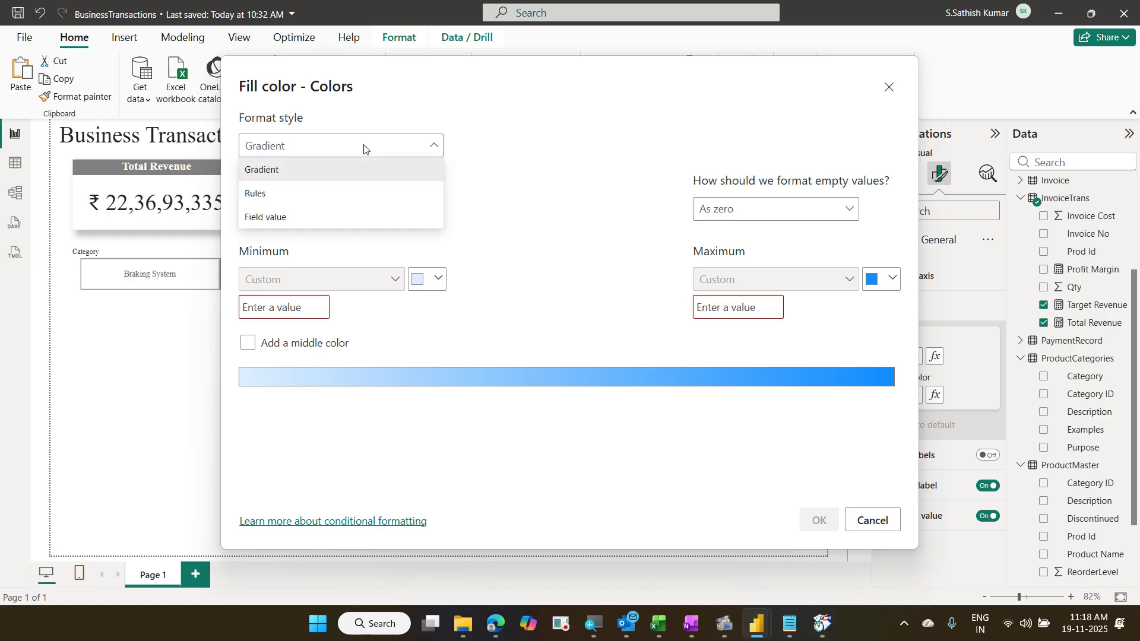
left_click(356, 192)
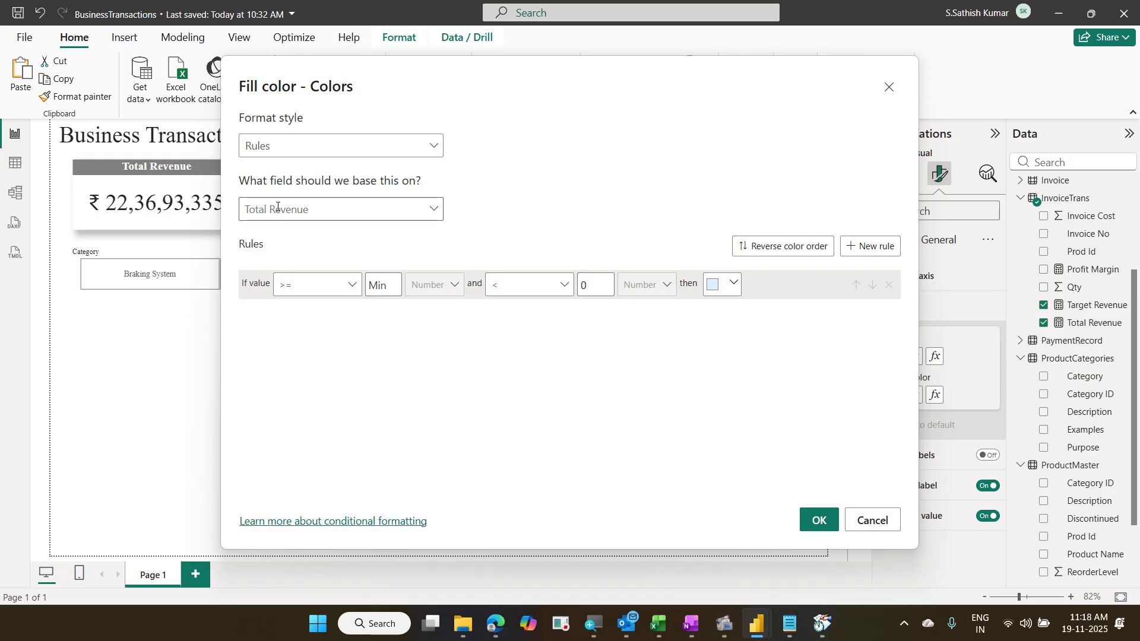
left_click(436, 211)
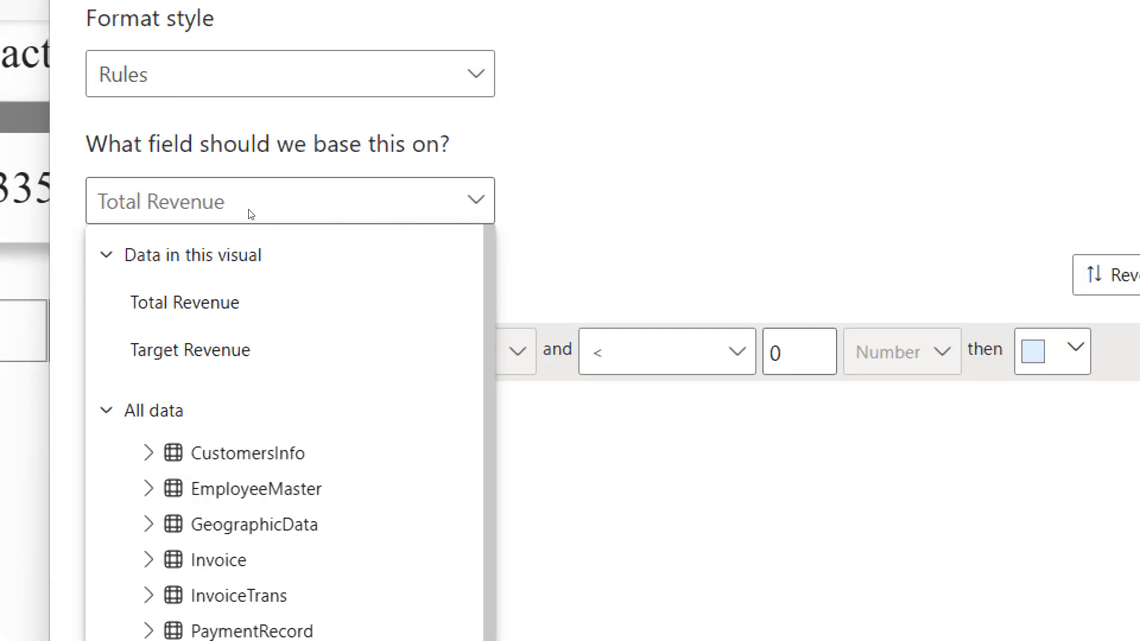
type("pro")
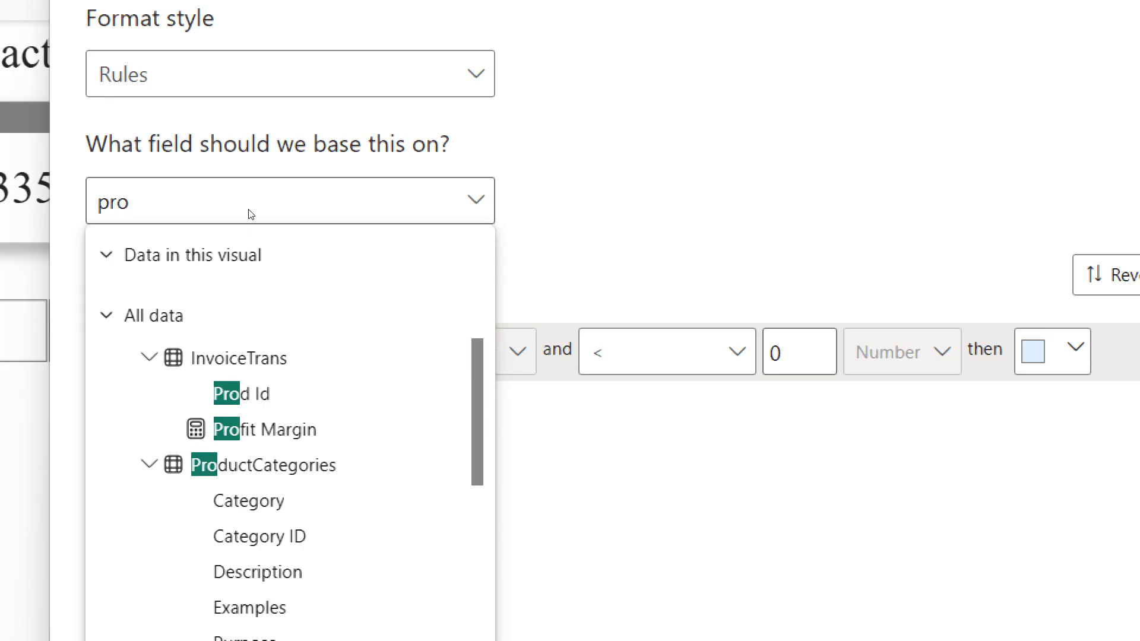
key("Down")
key("Down")
key("Down")
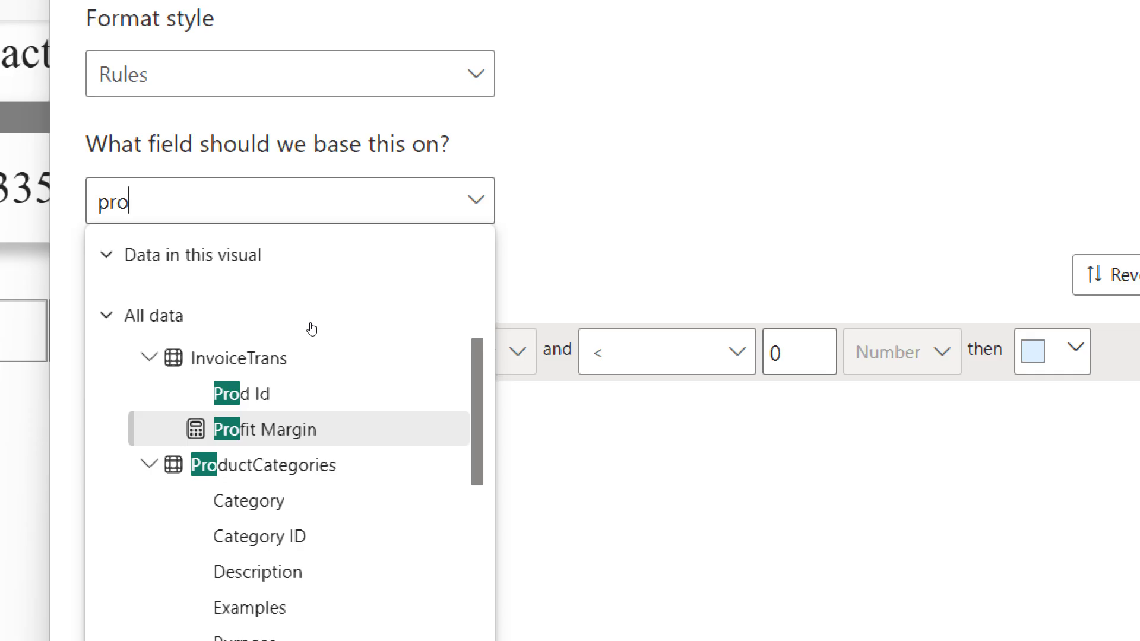
key("Return")
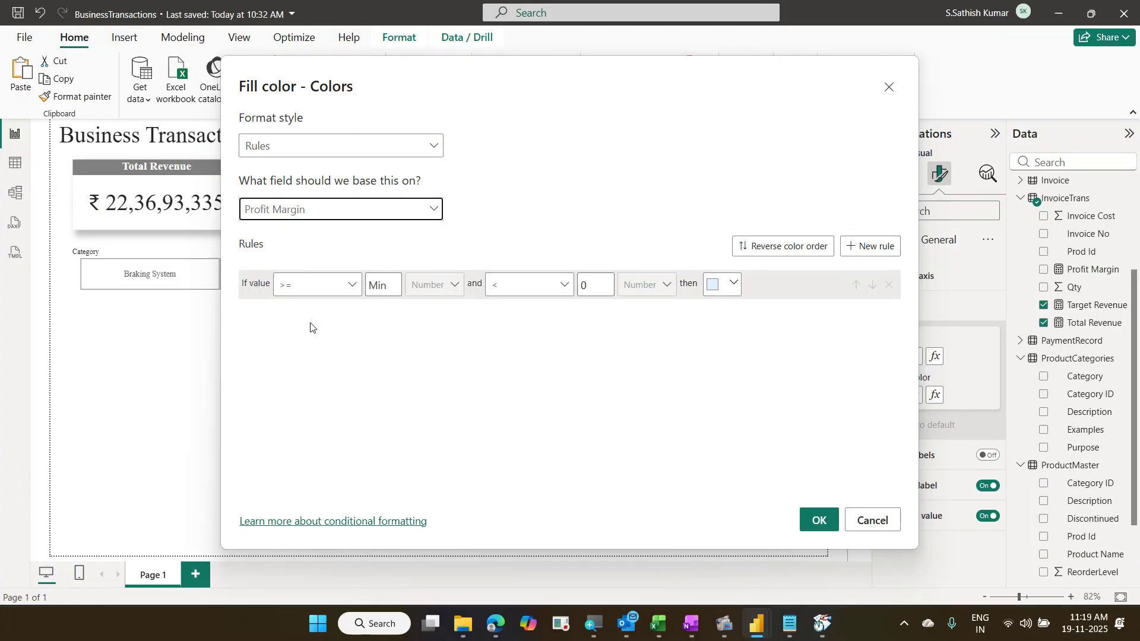
Step: Set the first fill color rule to red for values from Min up to and including 0 (<= 0)
left_click(737, 285)
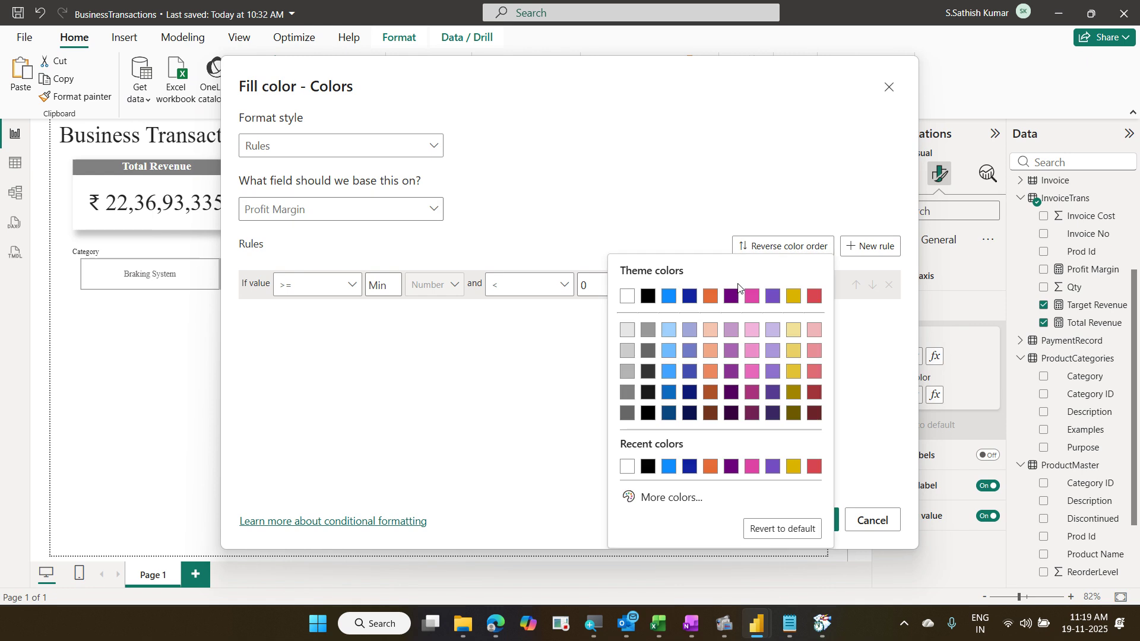
left_click(811, 298)
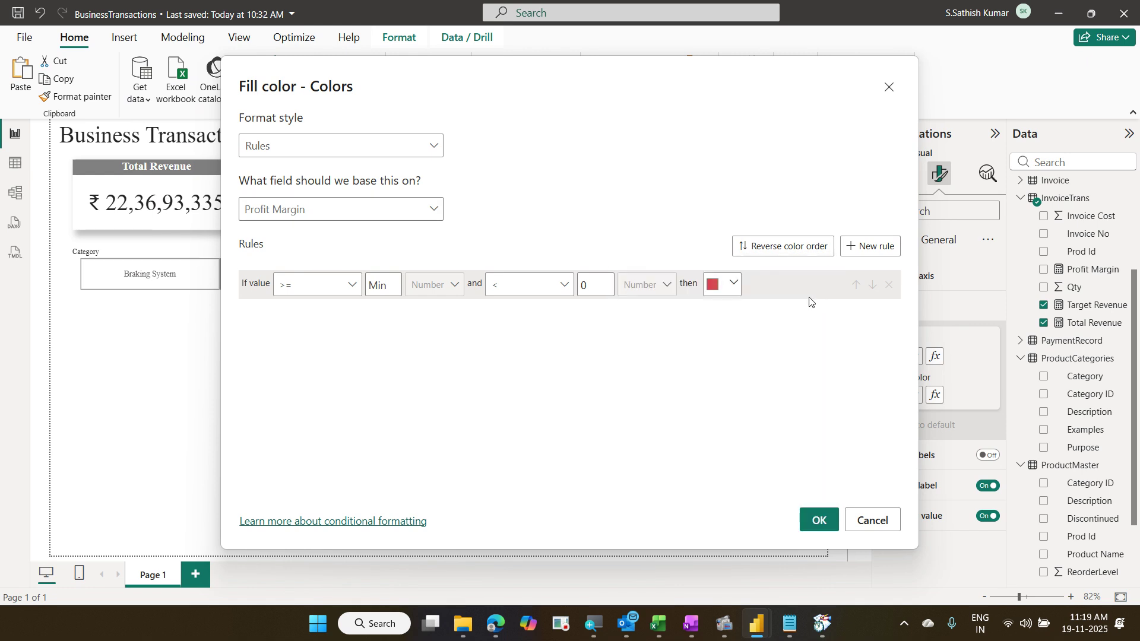
left_click(567, 289)
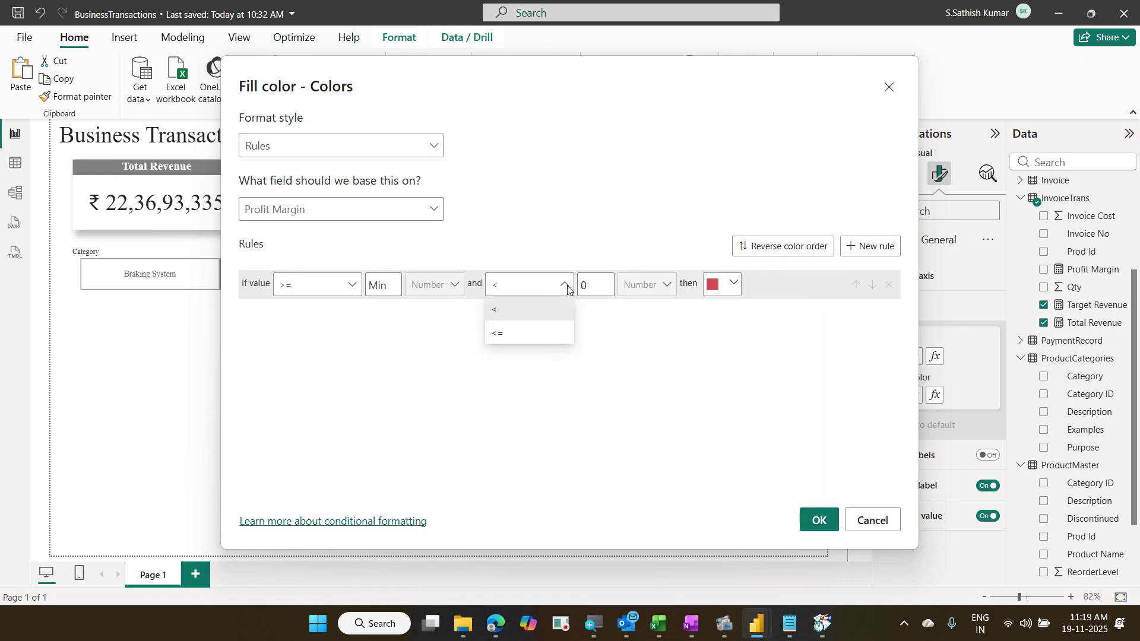
left_click(545, 337)
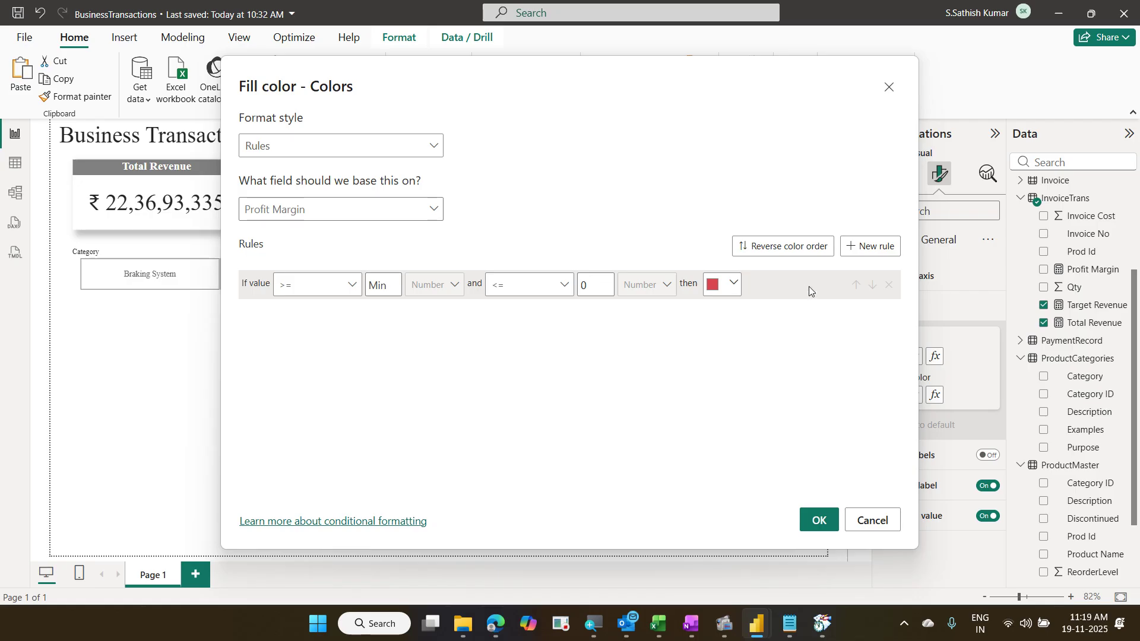
Step: Add a second fill color rule for values greater than 0 up to Max
left_click(869, 247)
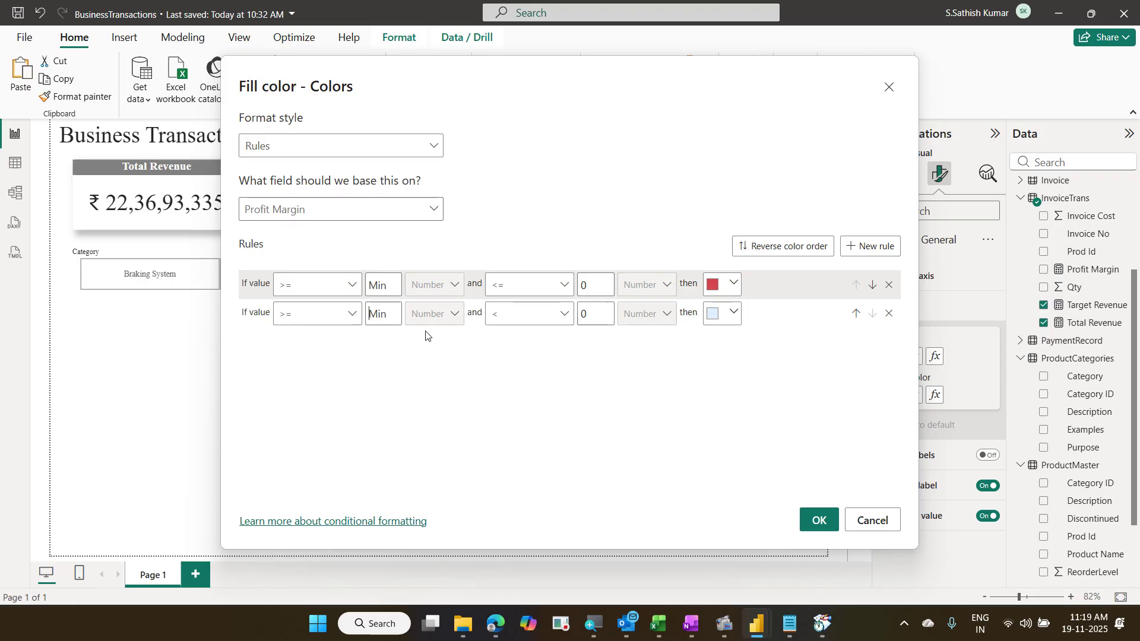
type("0")
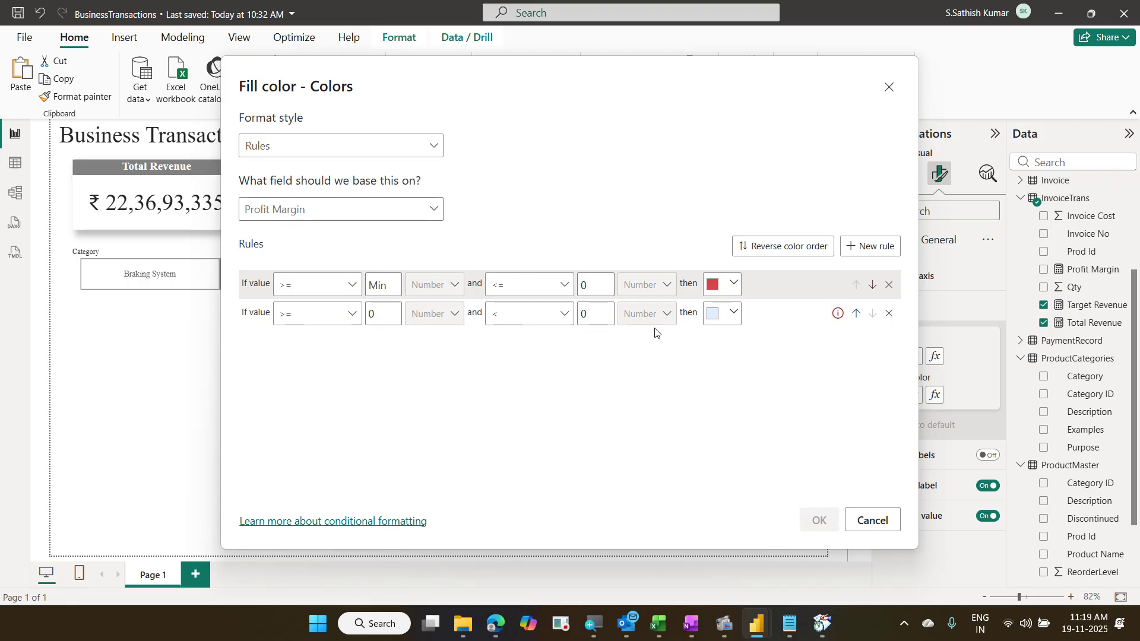
key("BackSpace")
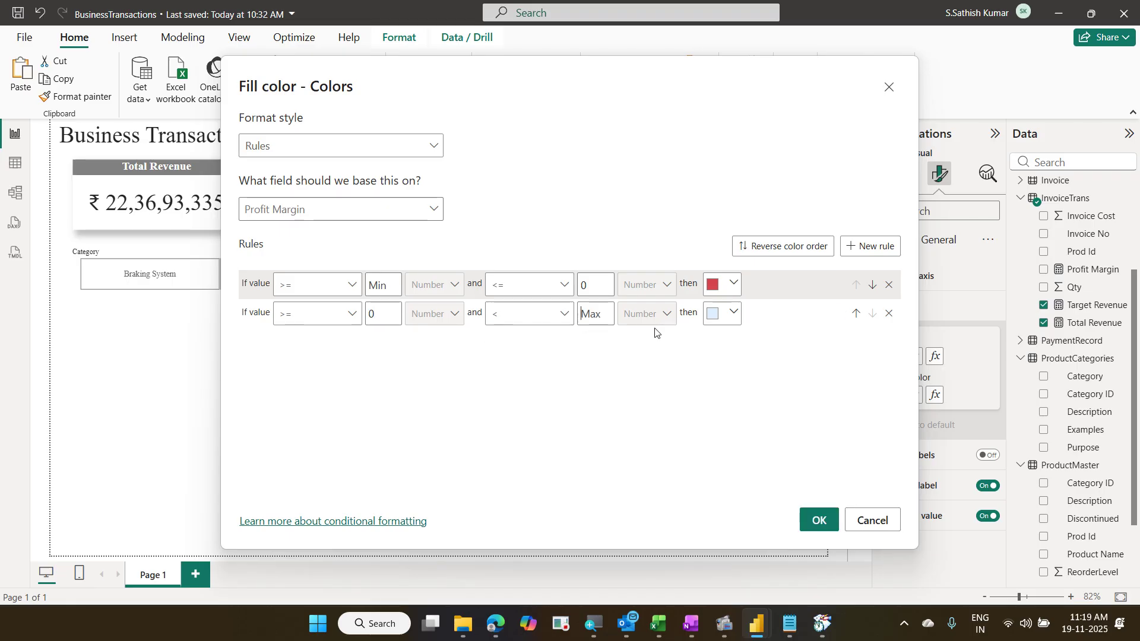
left_click(354, 317)
left_click(343, 339)
Step: Give the second rule a custom bright green color and apply the fill color rules to the gauge
left_click(727, 313)
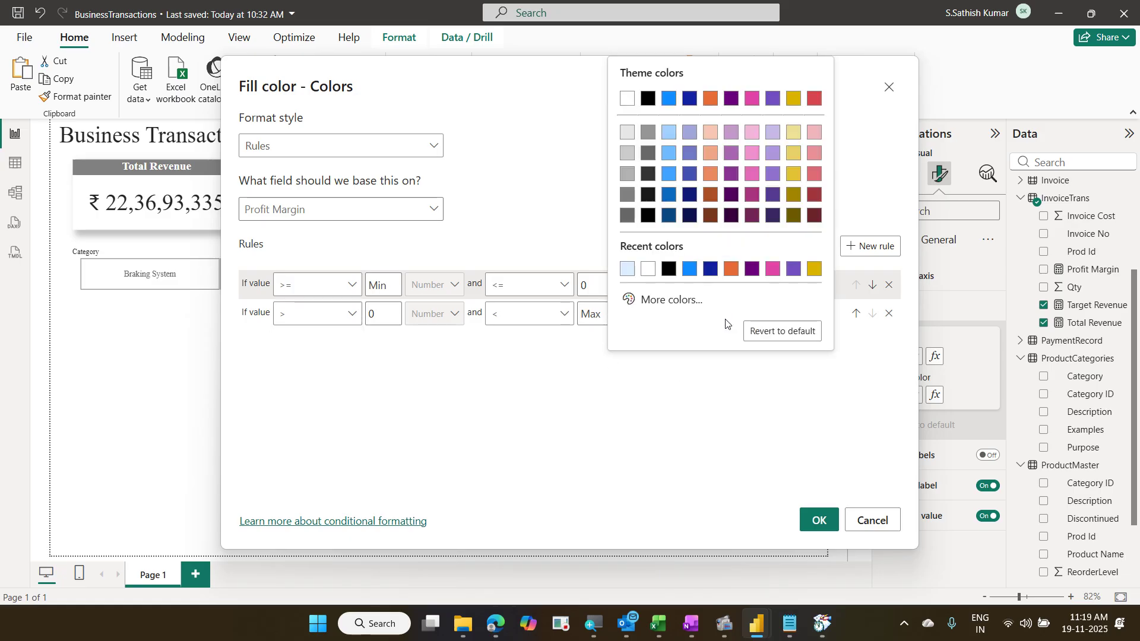
left_click(686, 306)
left_click(708, 249)
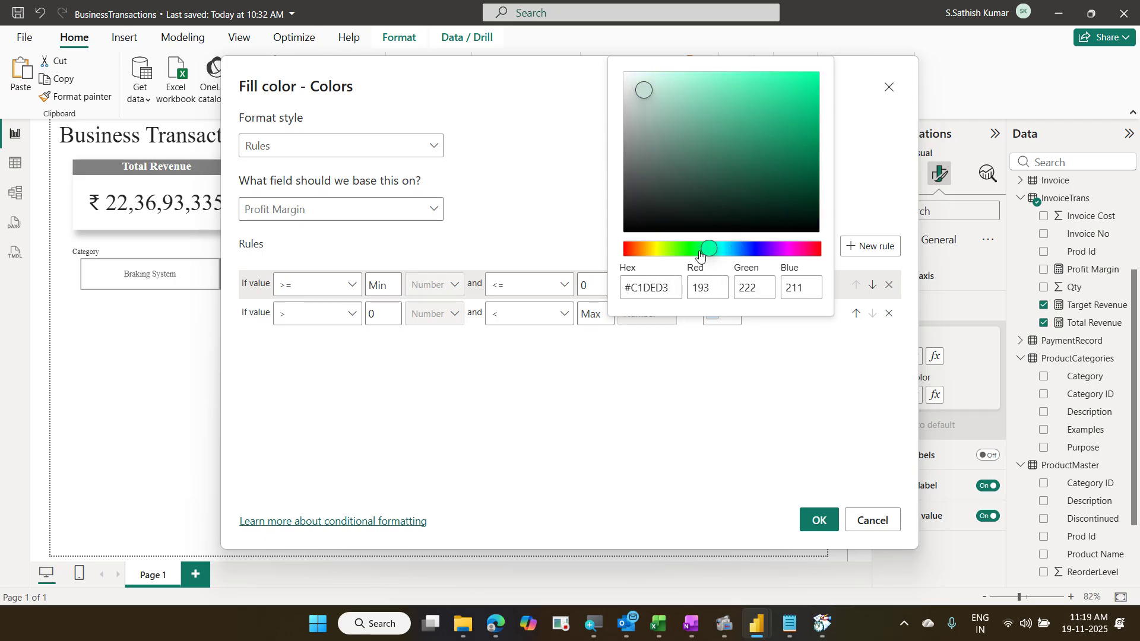
left_click(797, 93)
left_click(849, 154)
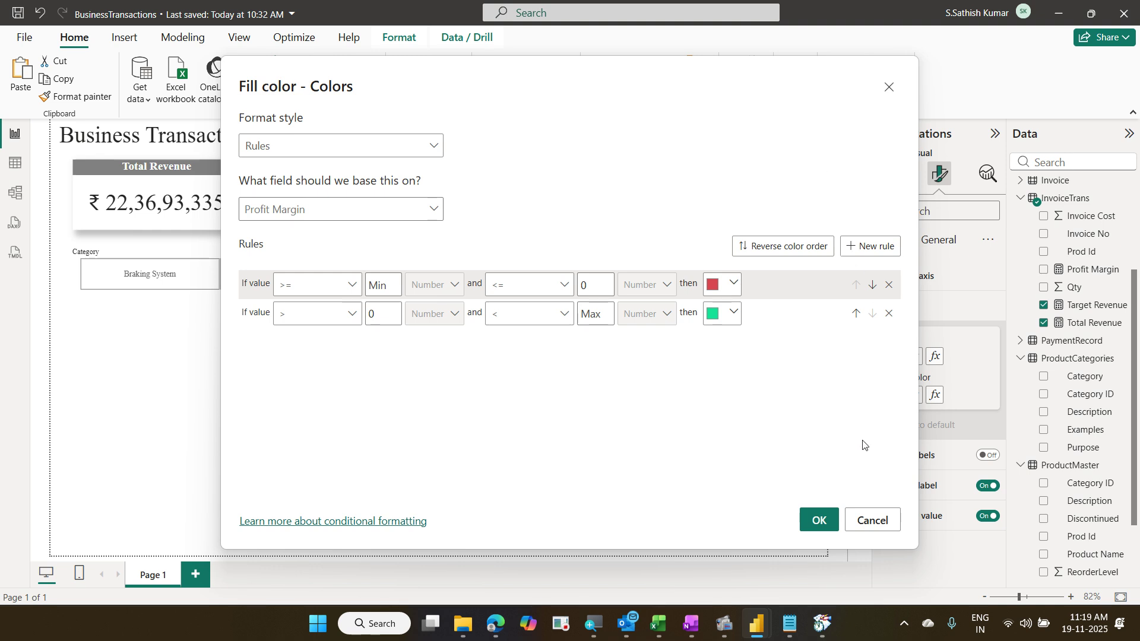
left_click(830, 520)
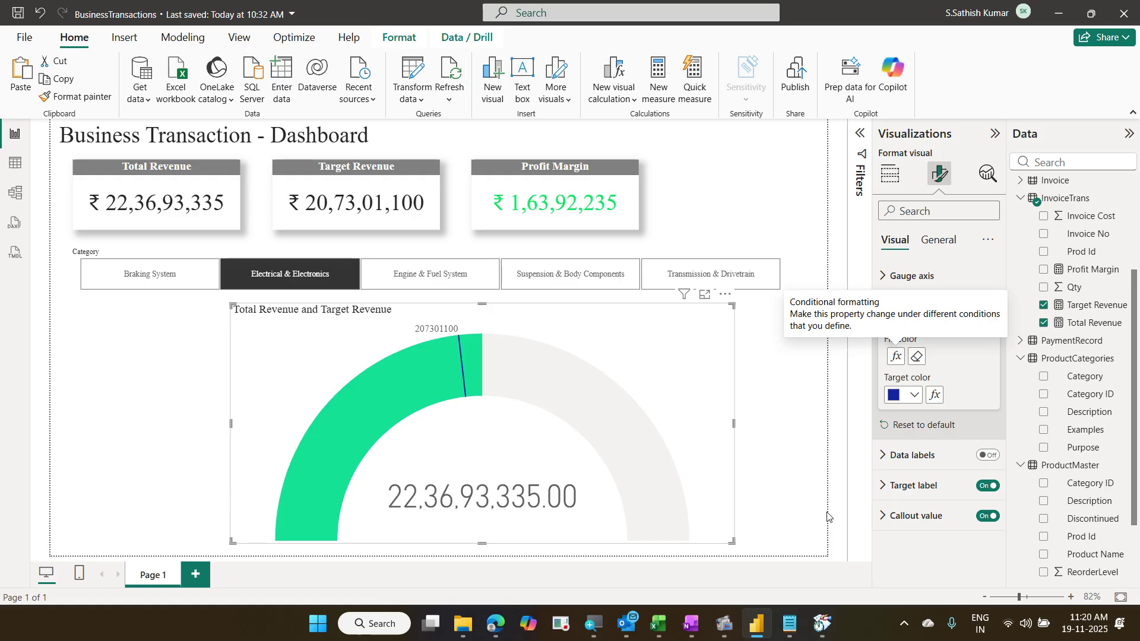
Step: Switch the Category slicer through all the categories, ending on Braking System, to check the gauge's rule-based fill color
left_click(458, 287)
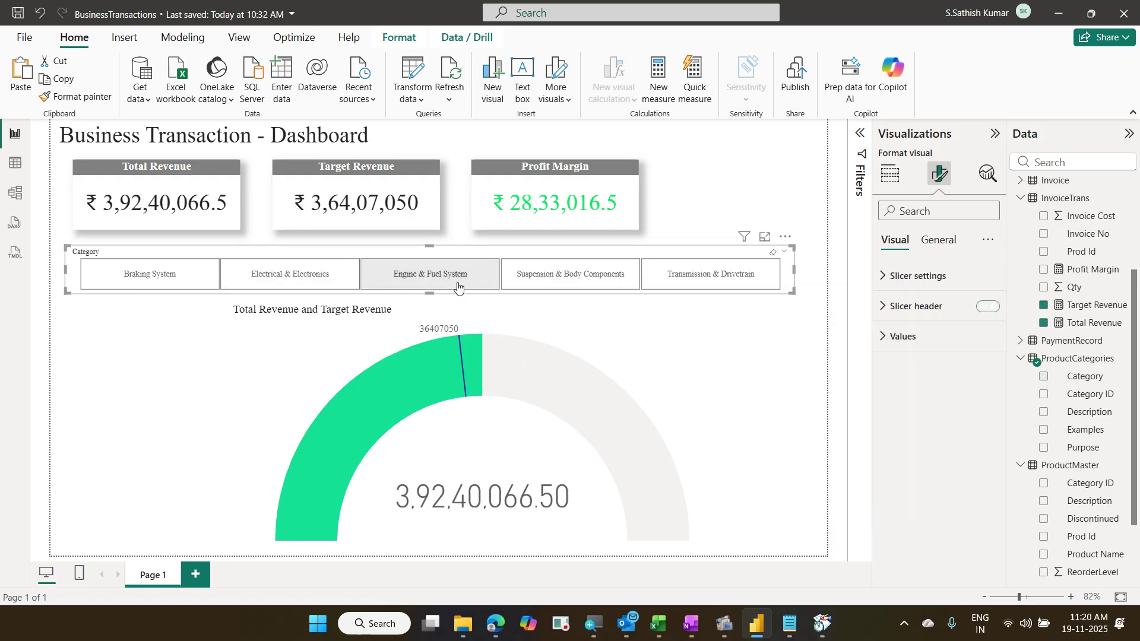
left_click(557, 285)
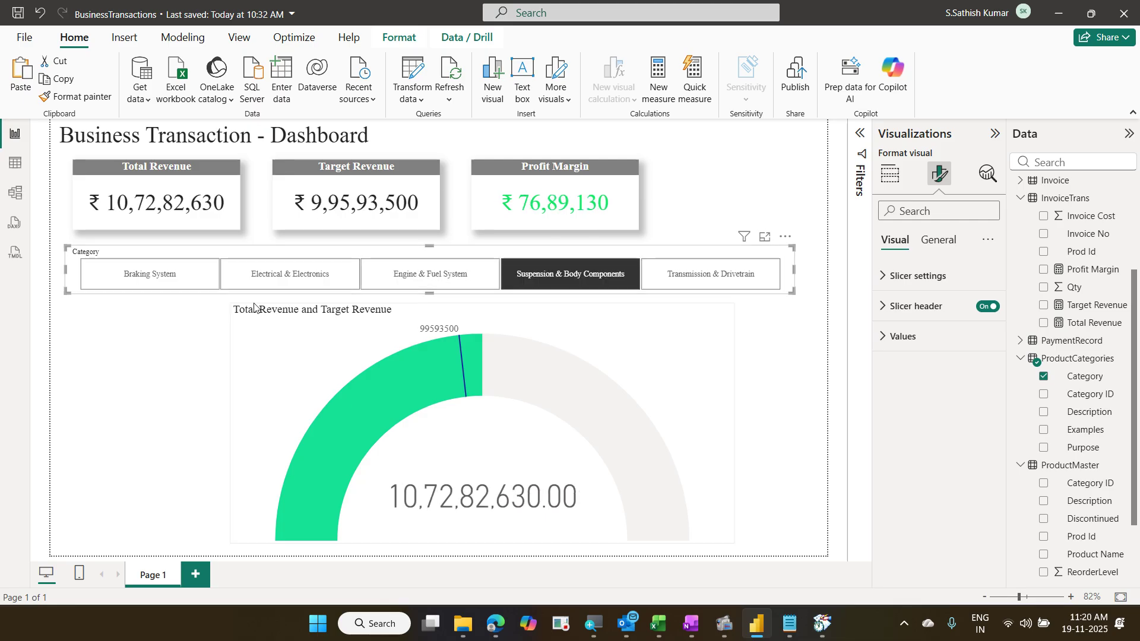
left_click(167, 284)
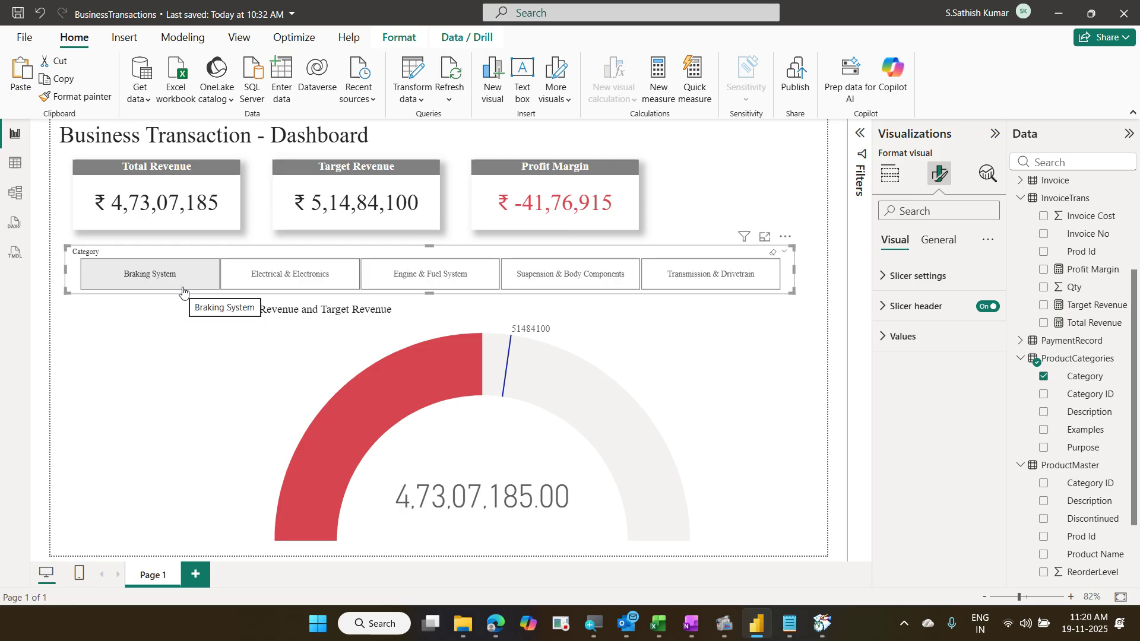
left_click(287, 275)
left_click(412, 272)
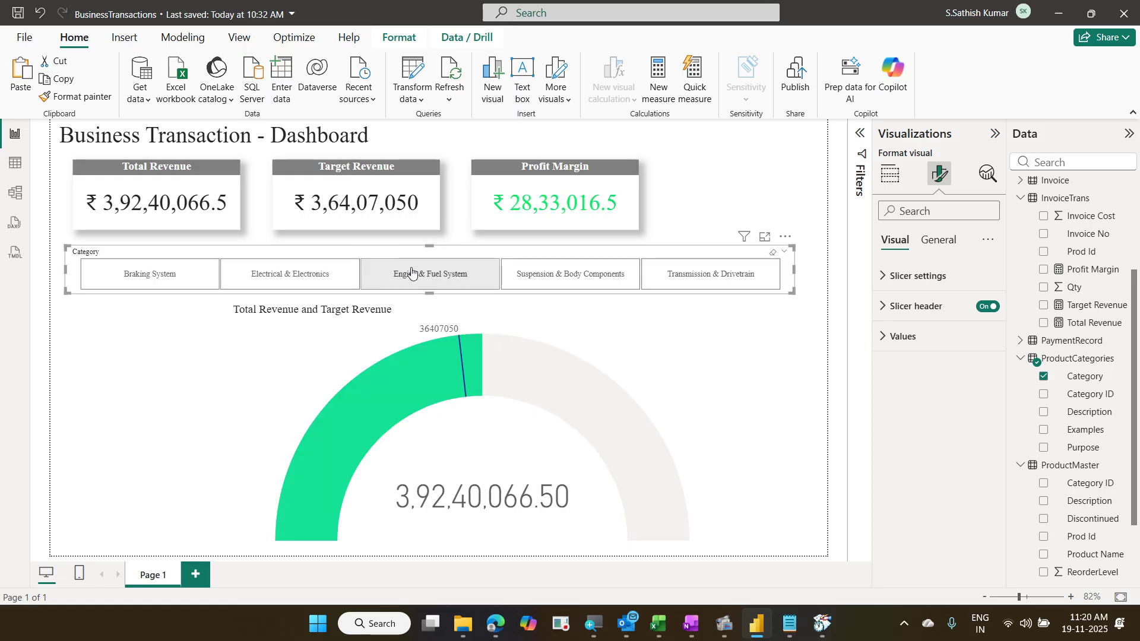
left_click(550, 281)
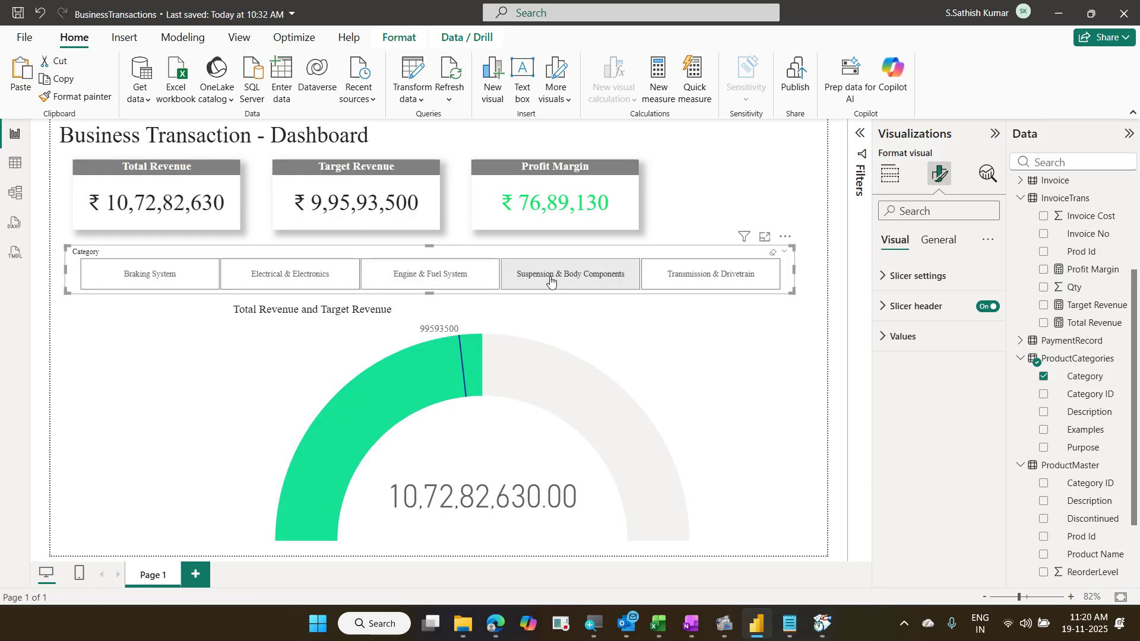
left_click(680, 281)
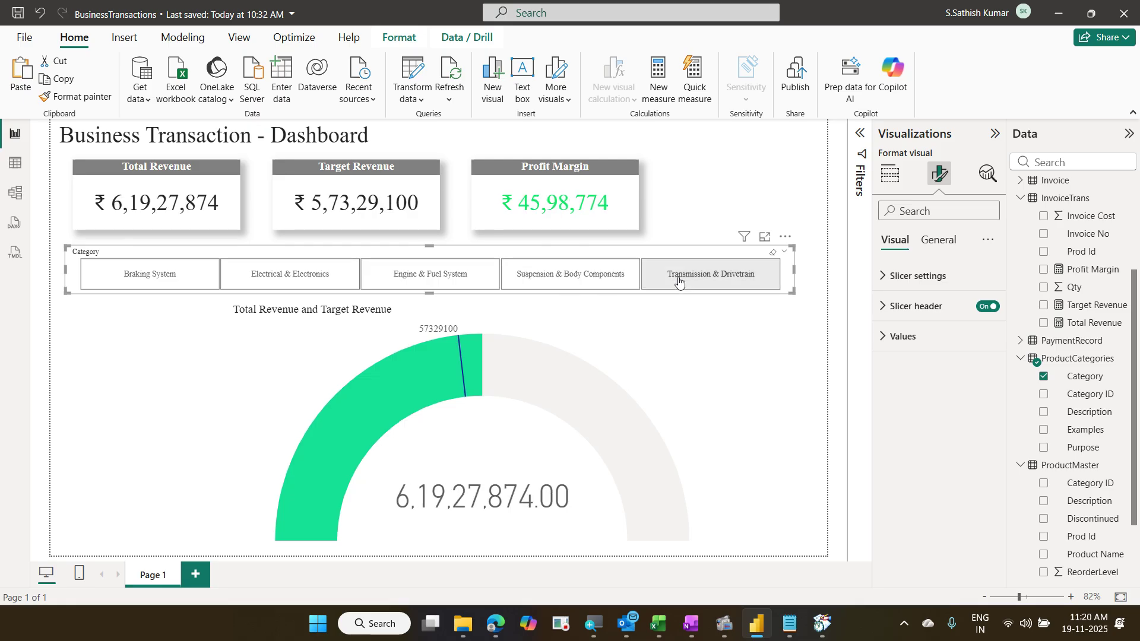
left_click(206, 285)
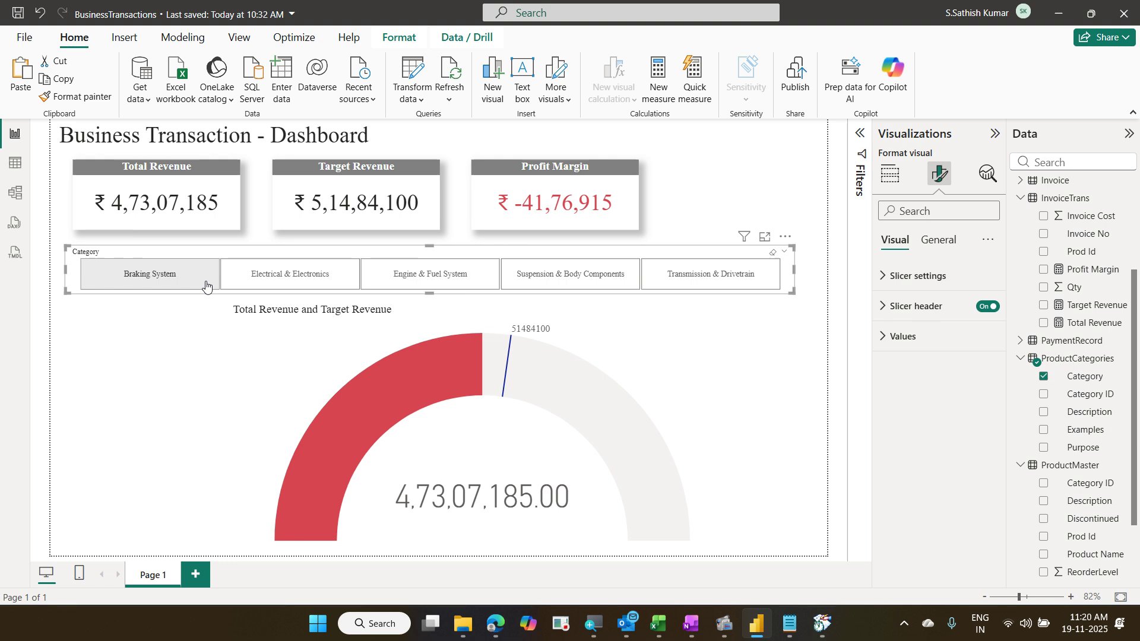
Step: Clear the Braking System filter from the Category slicer and review the gauge's fill color rules
left_click(206, 286)
left_click(707, 377)
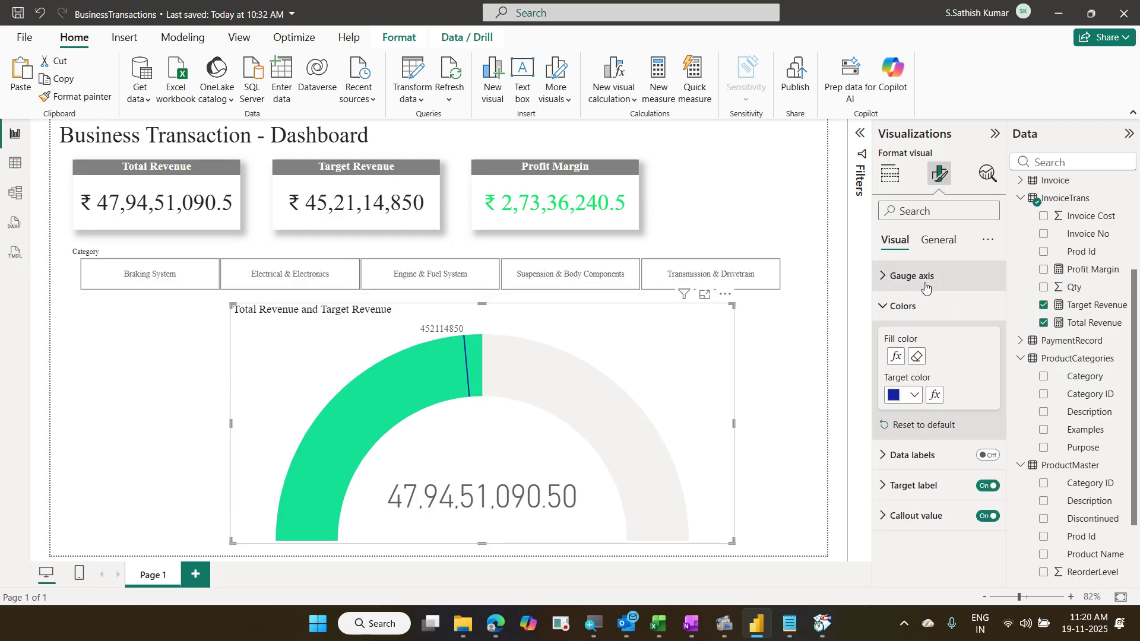
left_click(896, 357)
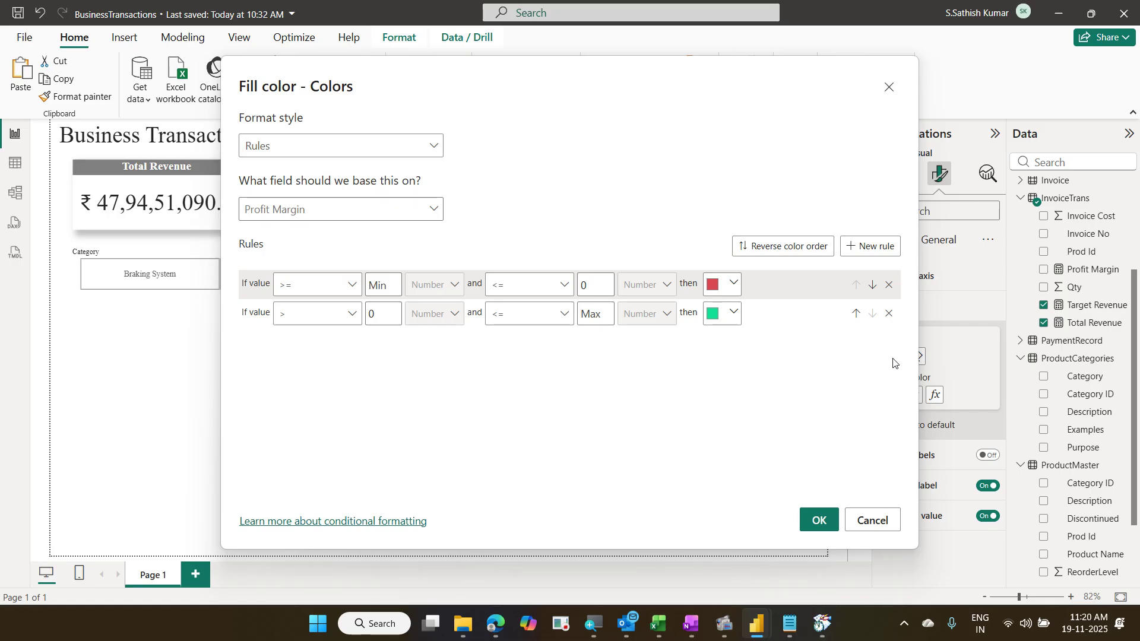
key("Return")
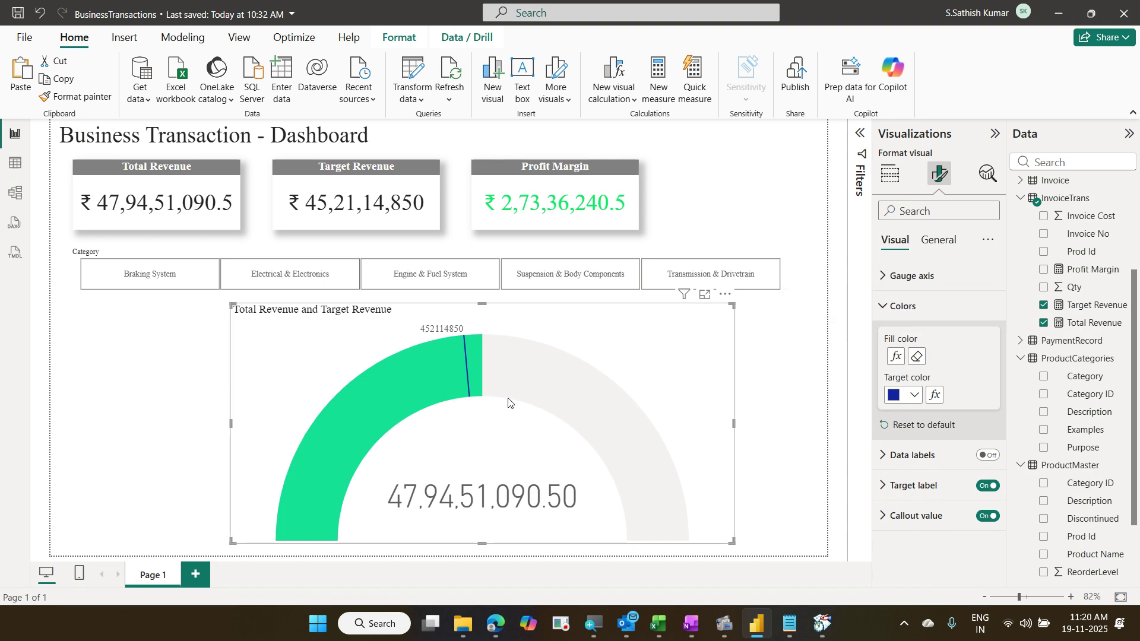
mouse_move(679, 513)
mouse_move(461, 363)
left_mouse_down()
mouse_move(585, 387)
mouse_move(628, 465)
mouse_move(694, 542)
left_mouse_up()
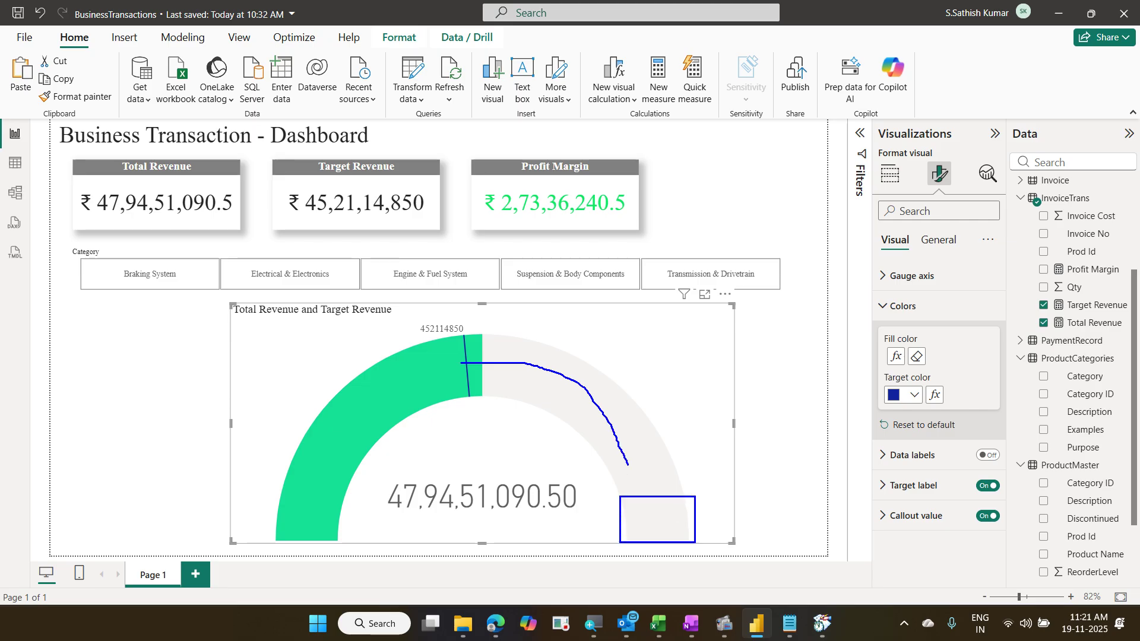
mouse_move(623, 552)
left_mouse_down()
mouse_move(699, 553)
mouse_move(612, 541)
mouse_move(647, 565)
left_mouse_up()
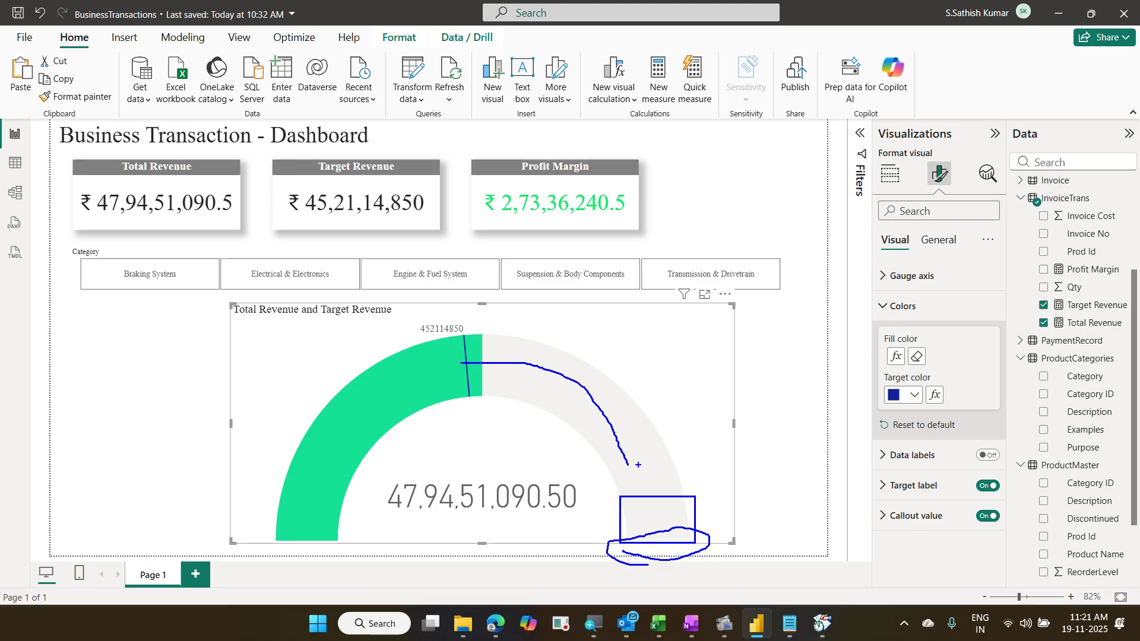
left_click_drag(616, 516, 662, 505)
left_click_drag(631, 453, 660, 513)
key("Escape")
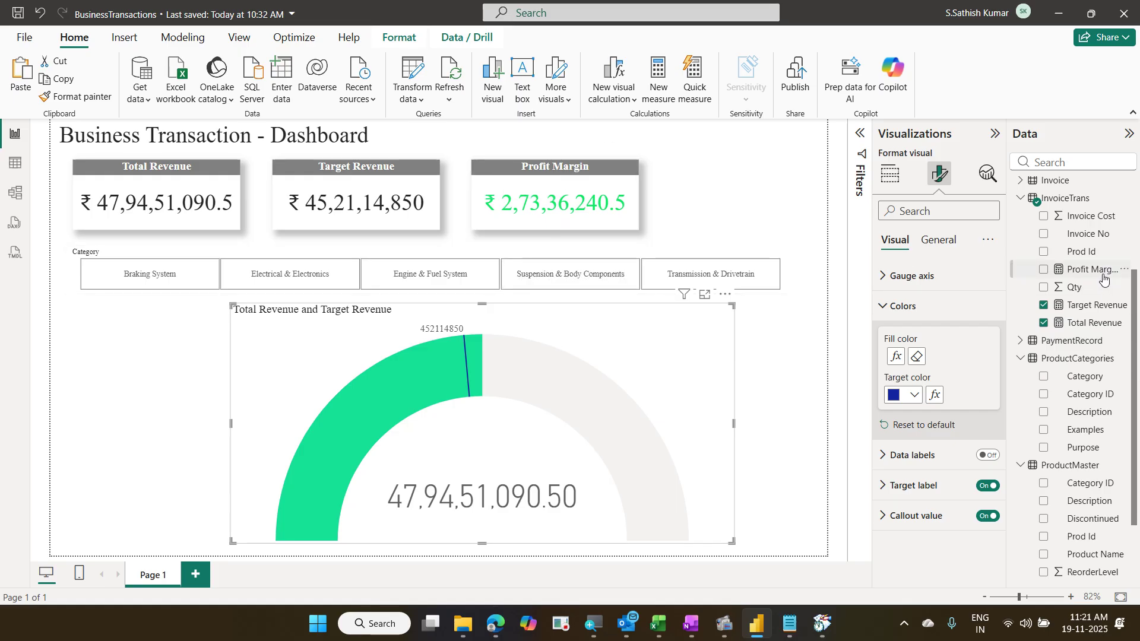
Step: Collapse the InvoiceTrans, ProductCategories, CustomersInfo and ProductMaster tables in the data model list
left_click(1021, 198)
left_click(1019, 270)
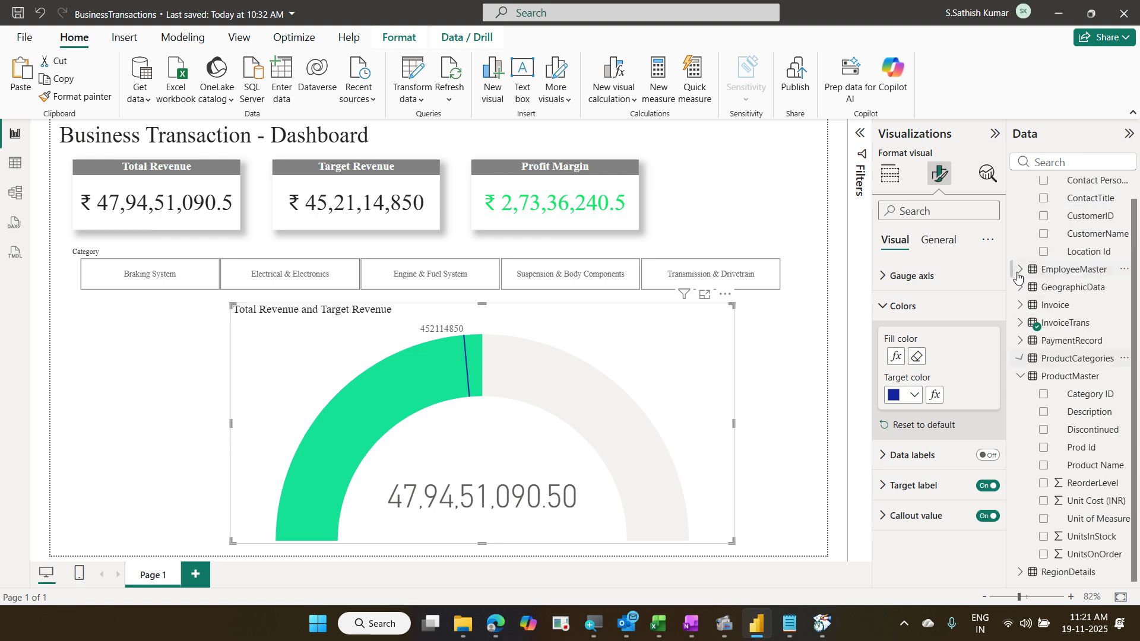
scroll(1037, 351, "up", 1)
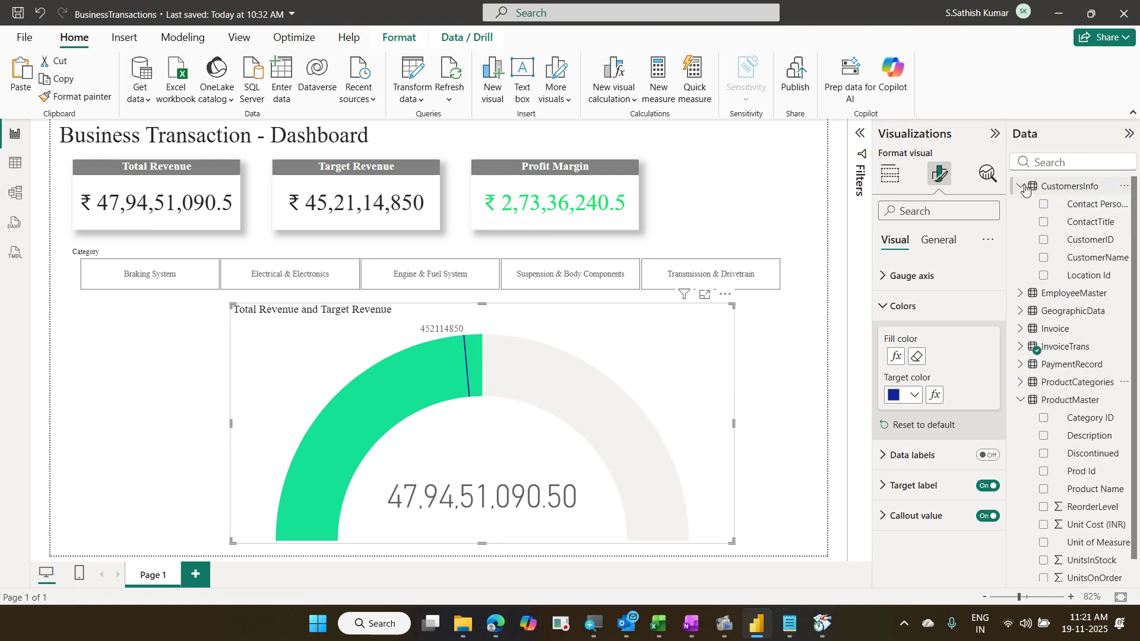
left_click(1021, 187)
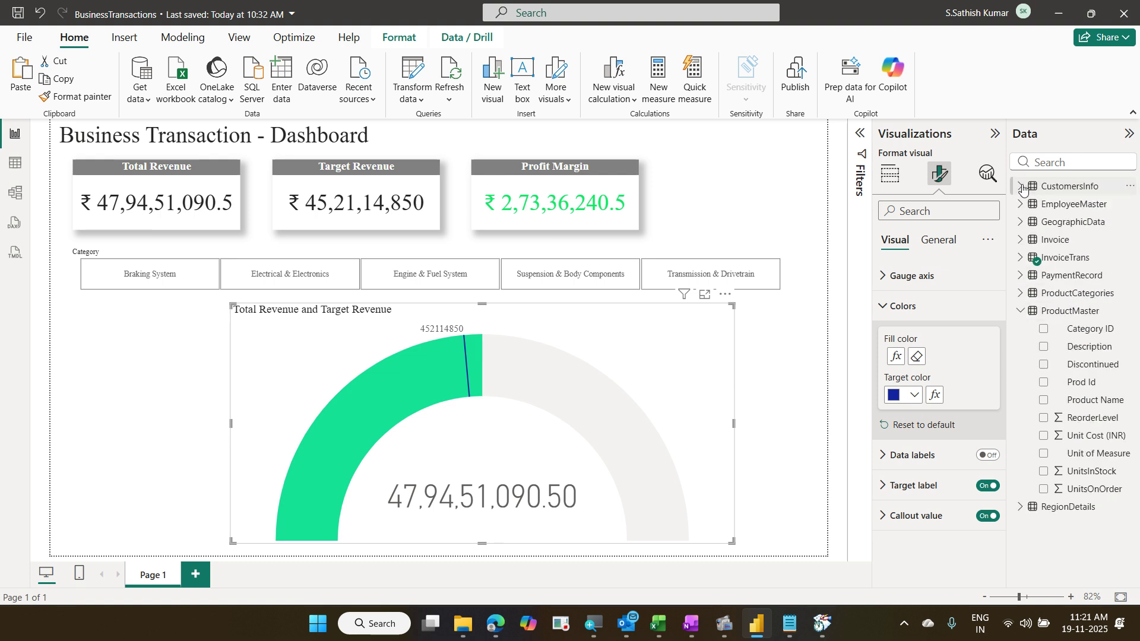
left_click(1021, 311)
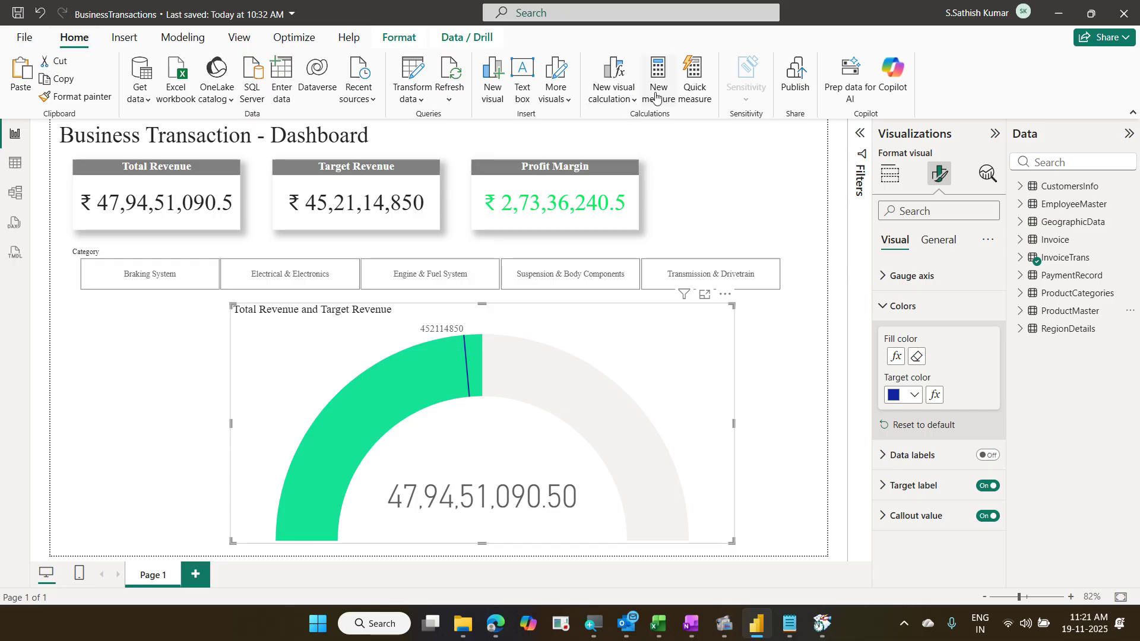
Step: Create a new measure "Max of Guage" defined as [Total Revenue]*1.10
left_click(656, 97)
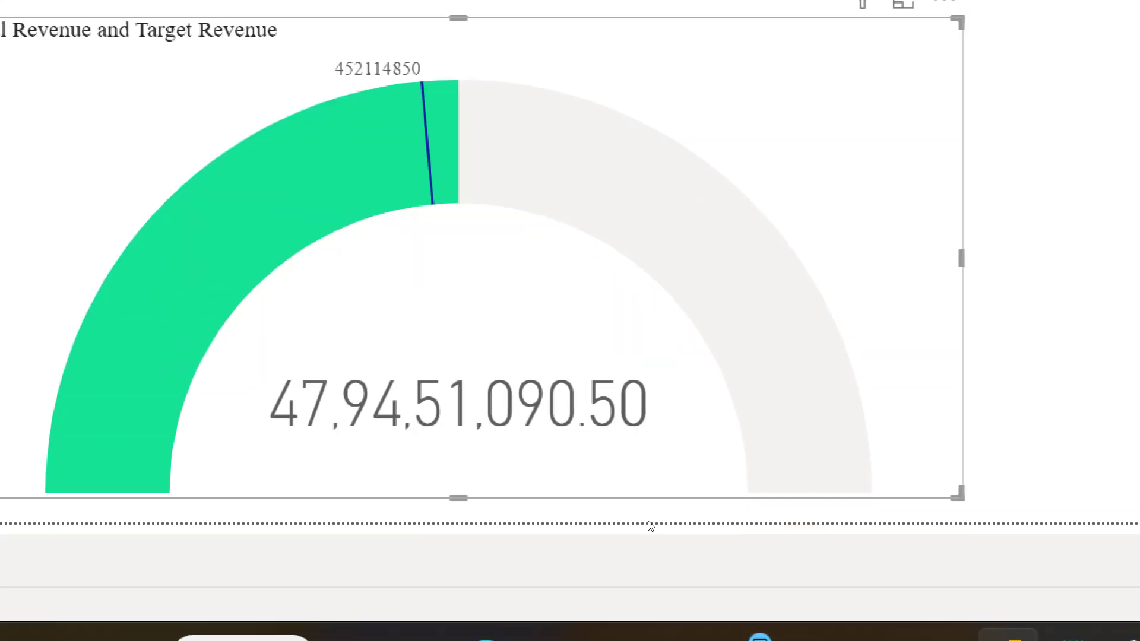
mouse_move(633, 531)
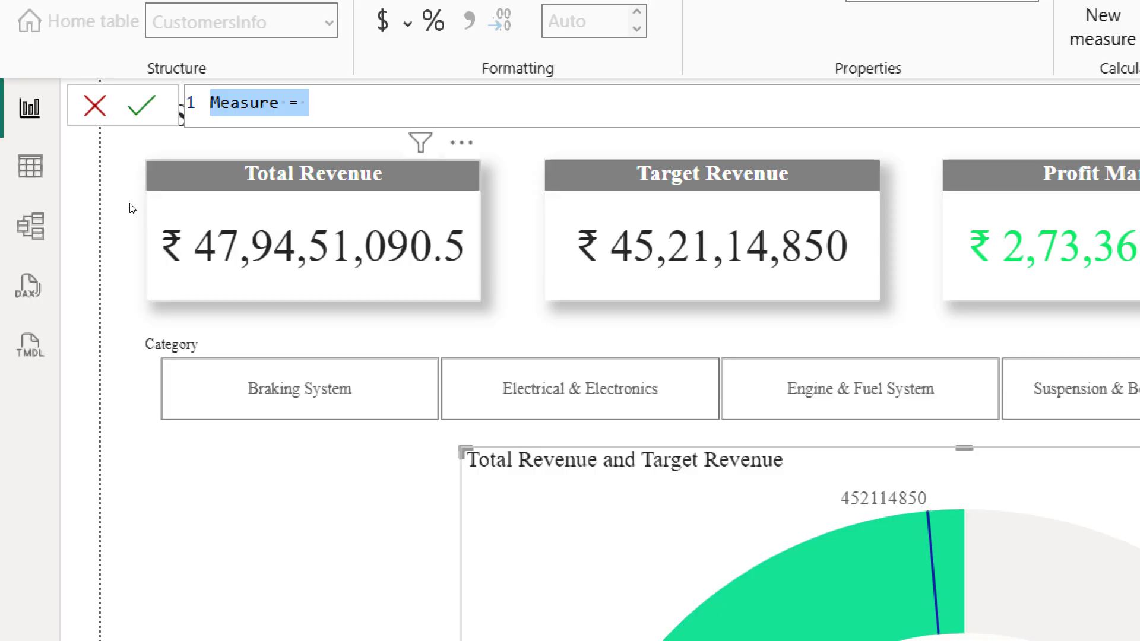
type("M")
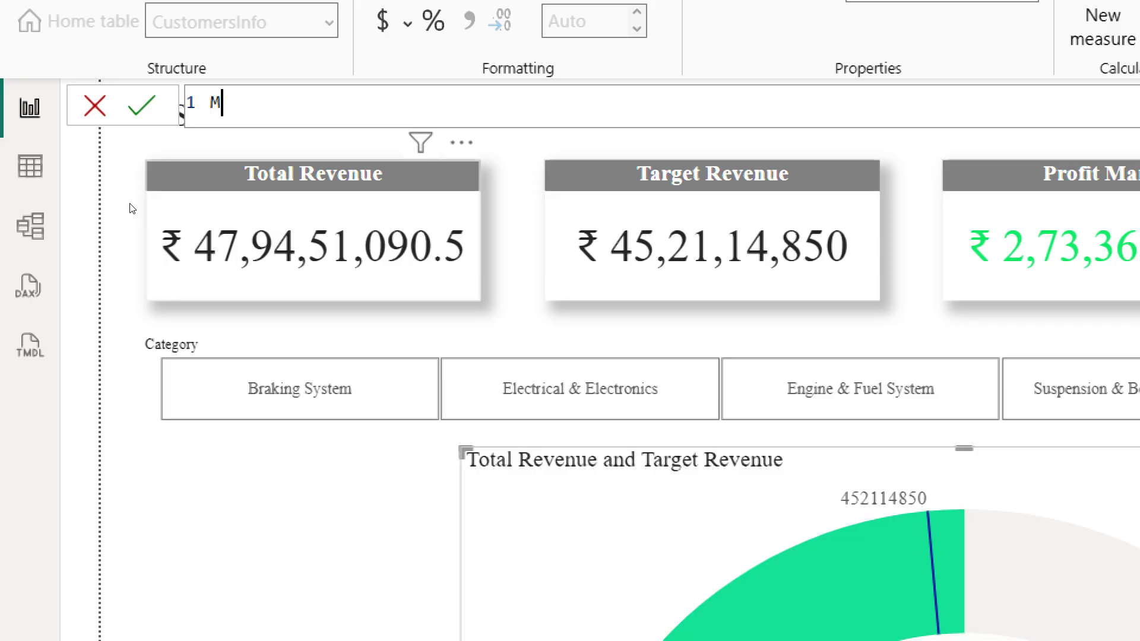
type("ax of Guage")
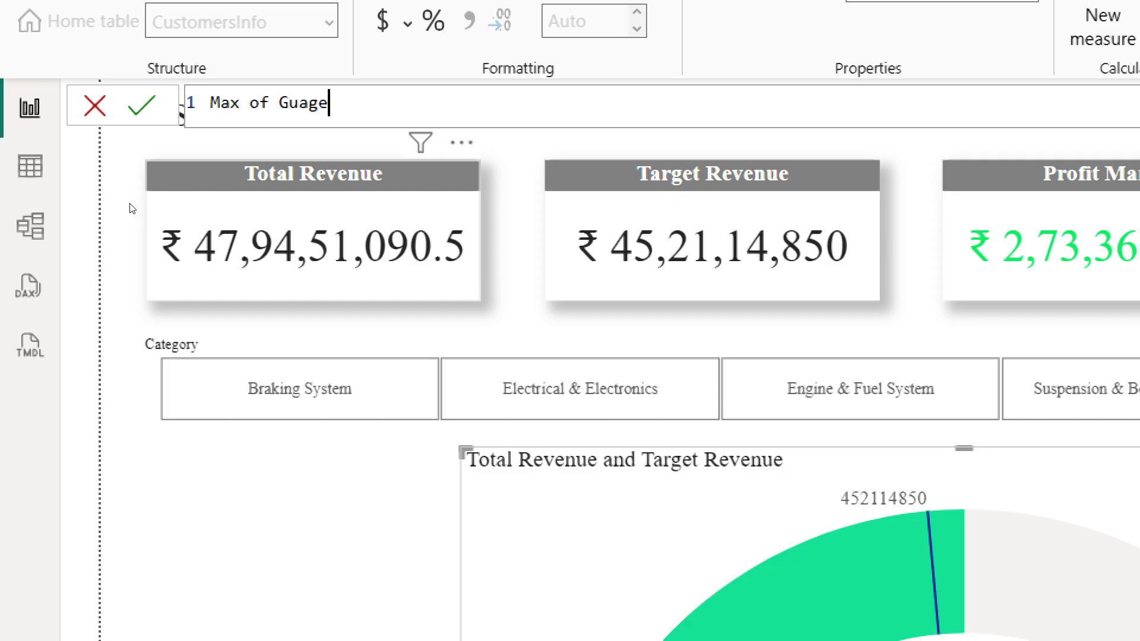
type("=")
type("tot")
key("Tab")
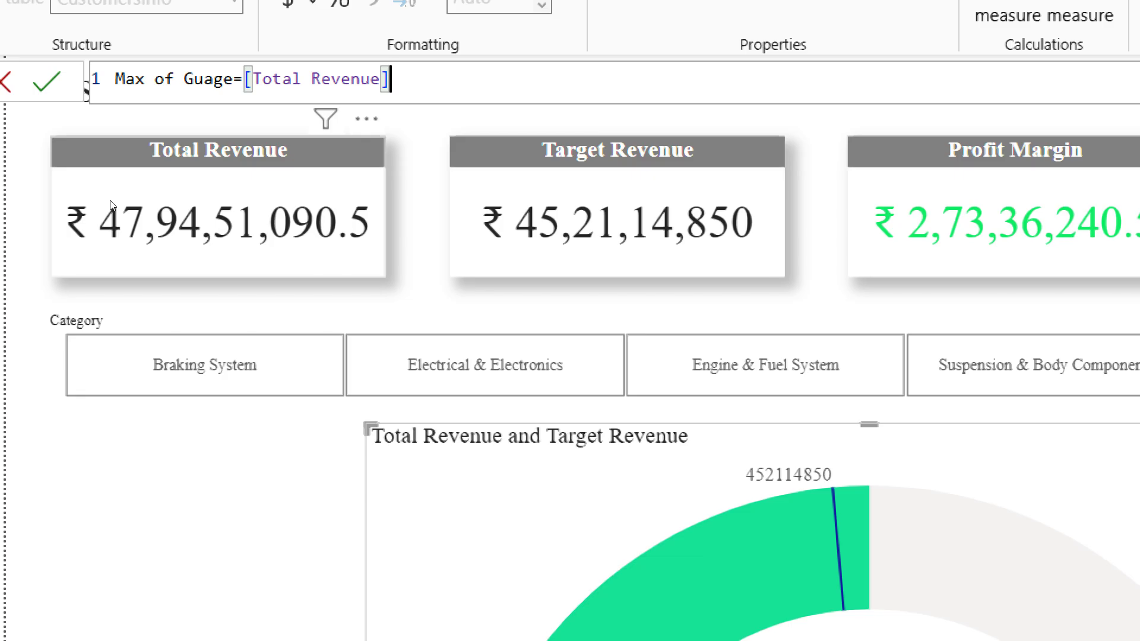
type("*1.1")
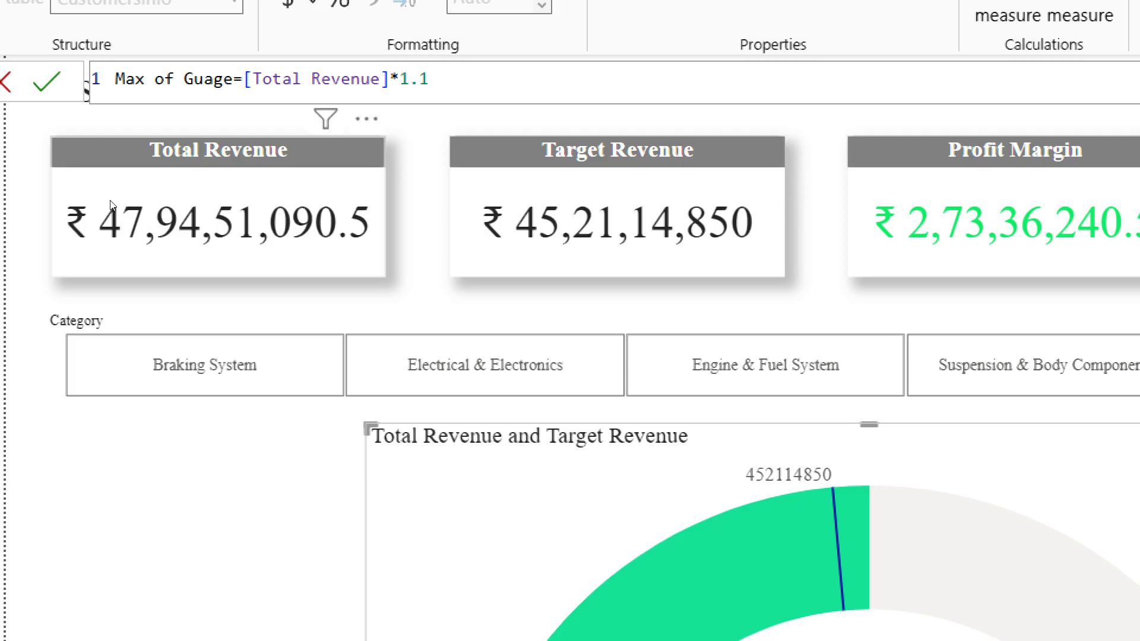
type("0")
key("Return")
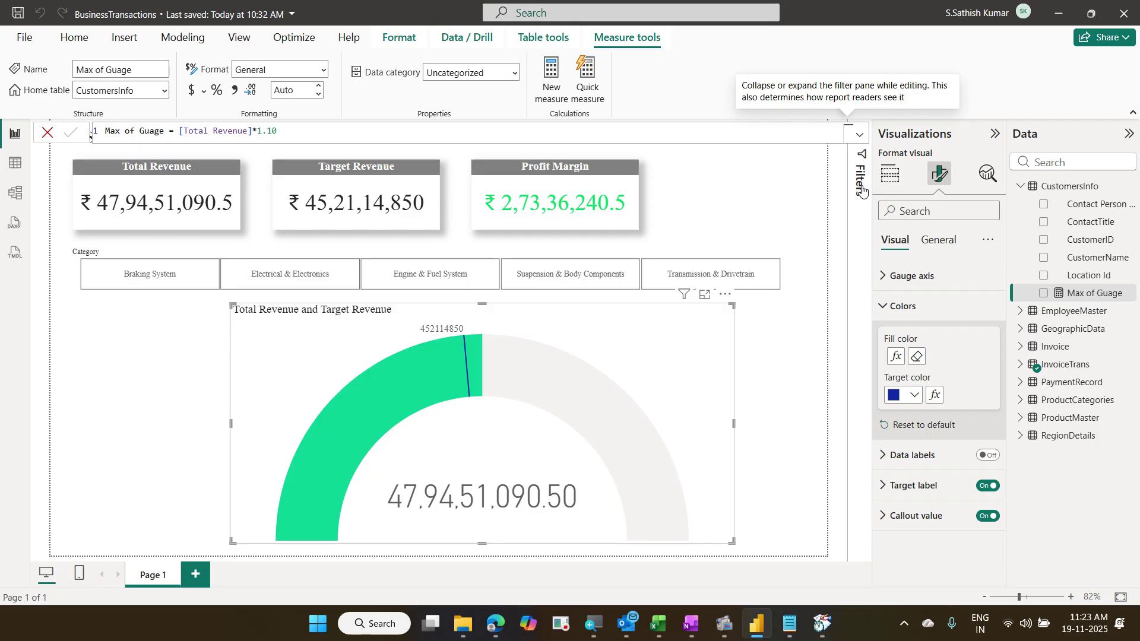
Step: Show the gauge's field assignments instead of its formatting options
left_click(890, 175)
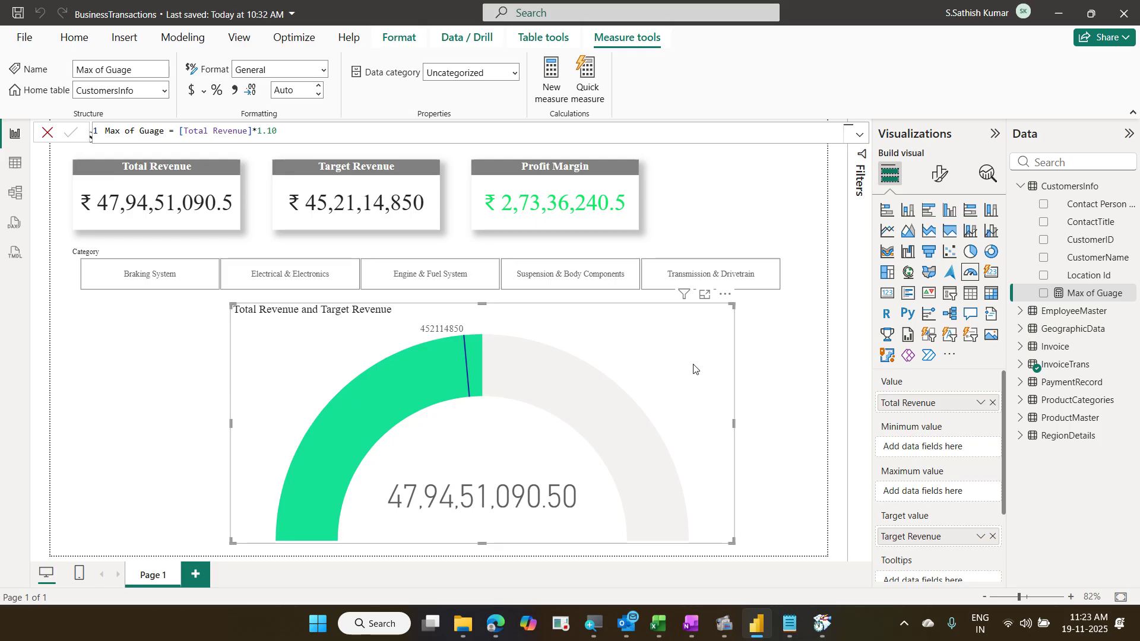
left_click_drag(877, 373, 1000, 420)
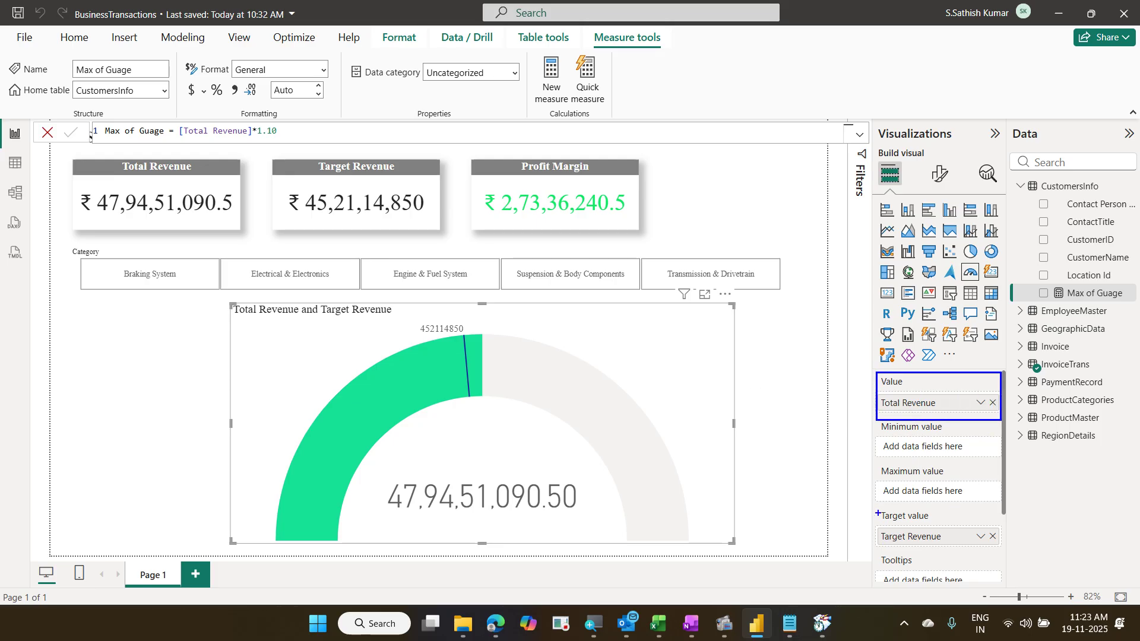
left_click_drag(877, 513, 1014, 558)
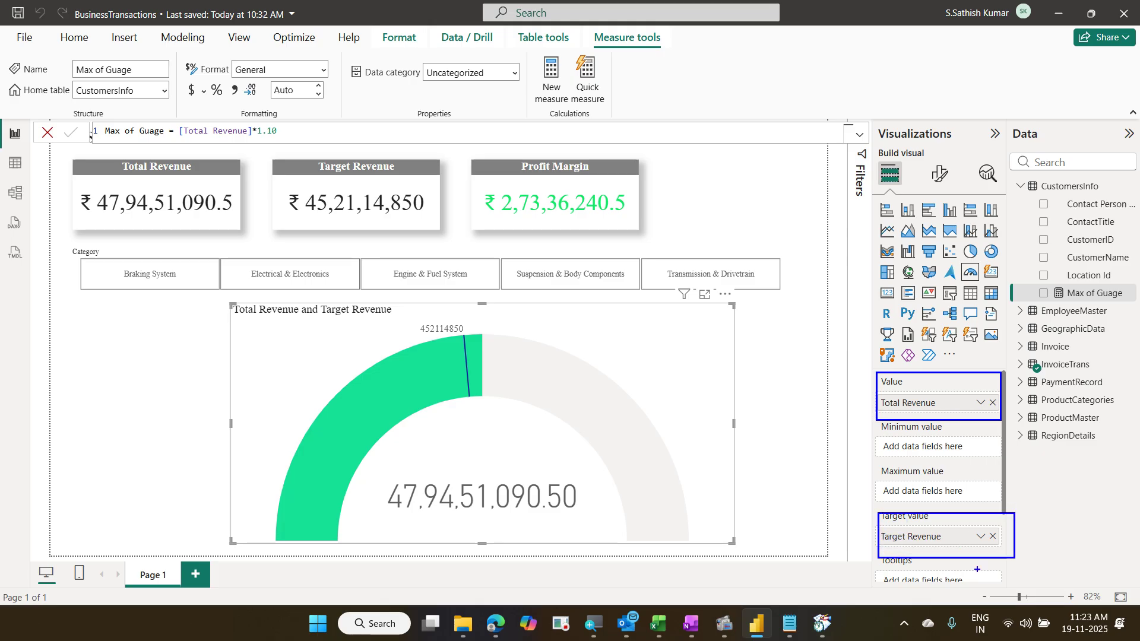
left_click_drag(964, 434, 997, 414)
left_click_drag(975, 475, 1018, 454)
mouse_move(894, 475)
left_mouse_down()
mouse_move(885, 483)
mouse_move(949, 469)
mouse_move(888, 478)
left_mouse_up()
left_click_drag(1029, 282, 1132, 304)
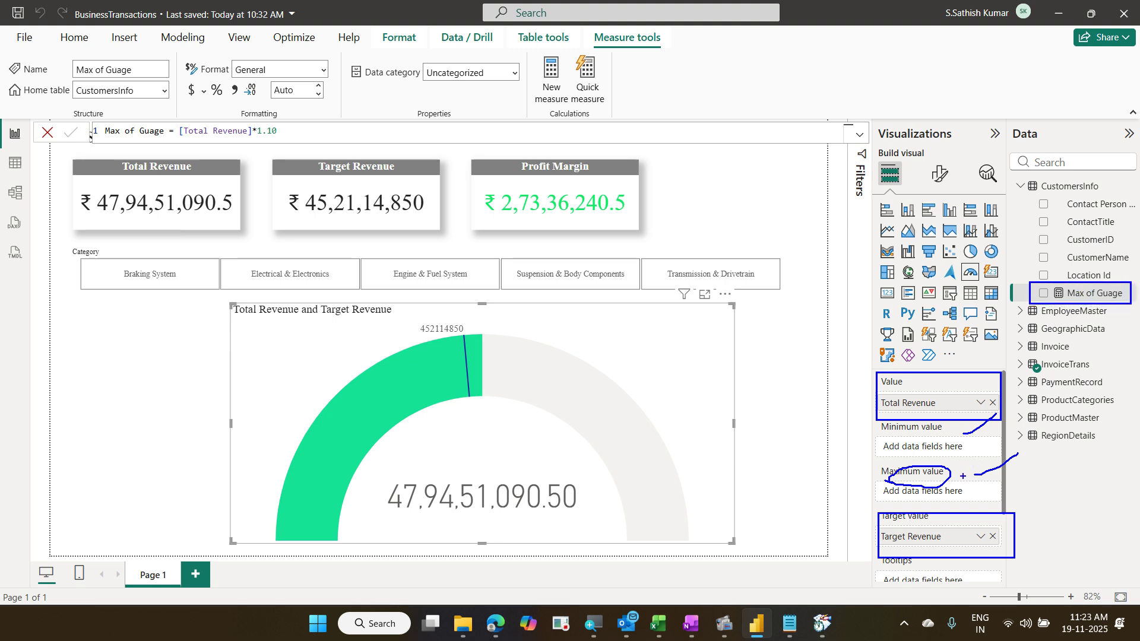
left_click_drag(962, 477, 1047, 311)
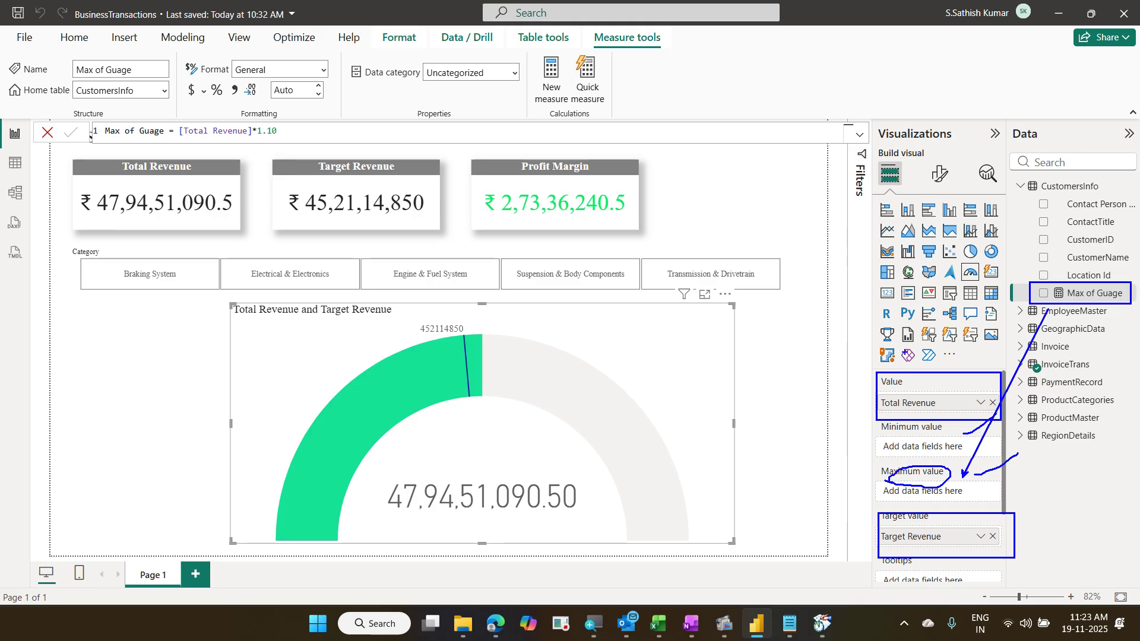
key("Escape")
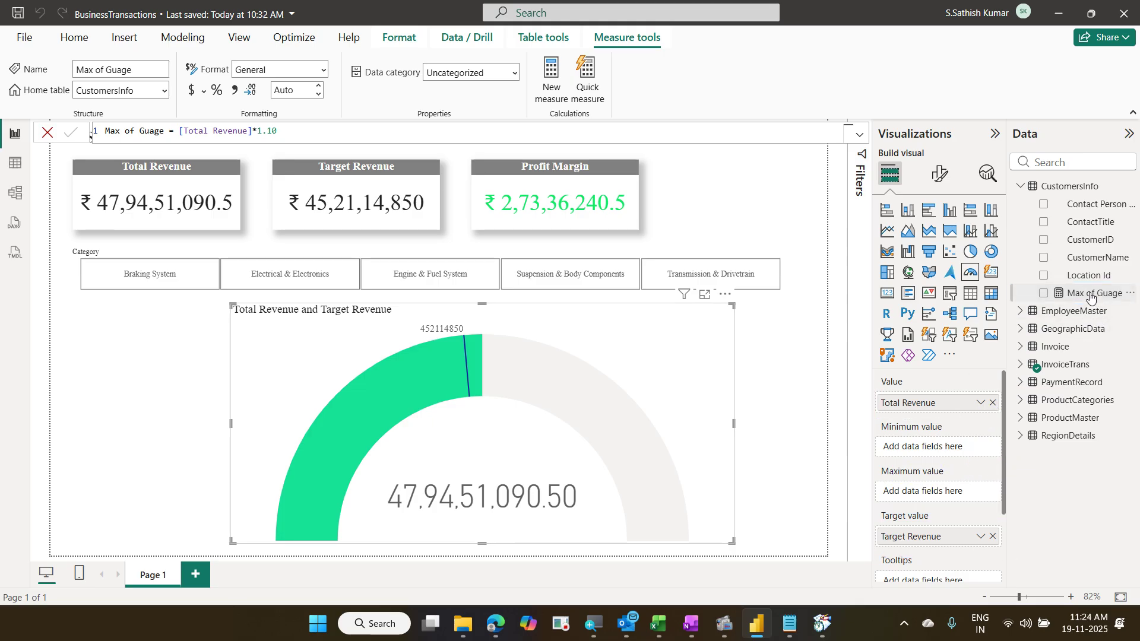
Step: Assign the Max of Guage measure as the gauge's maximum value
mouse_move(1095, 292)
left_mouse_down()
mouse_move(944, 478)
mouse_move(953, 495)
left_mouse_up()
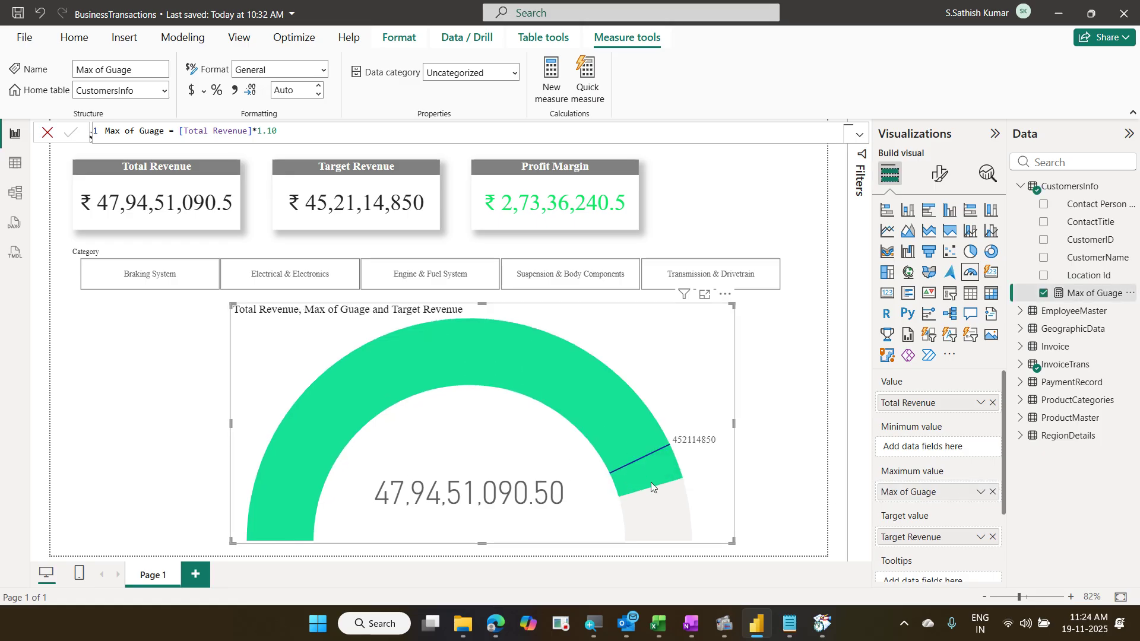
mouse_move(651, 482)
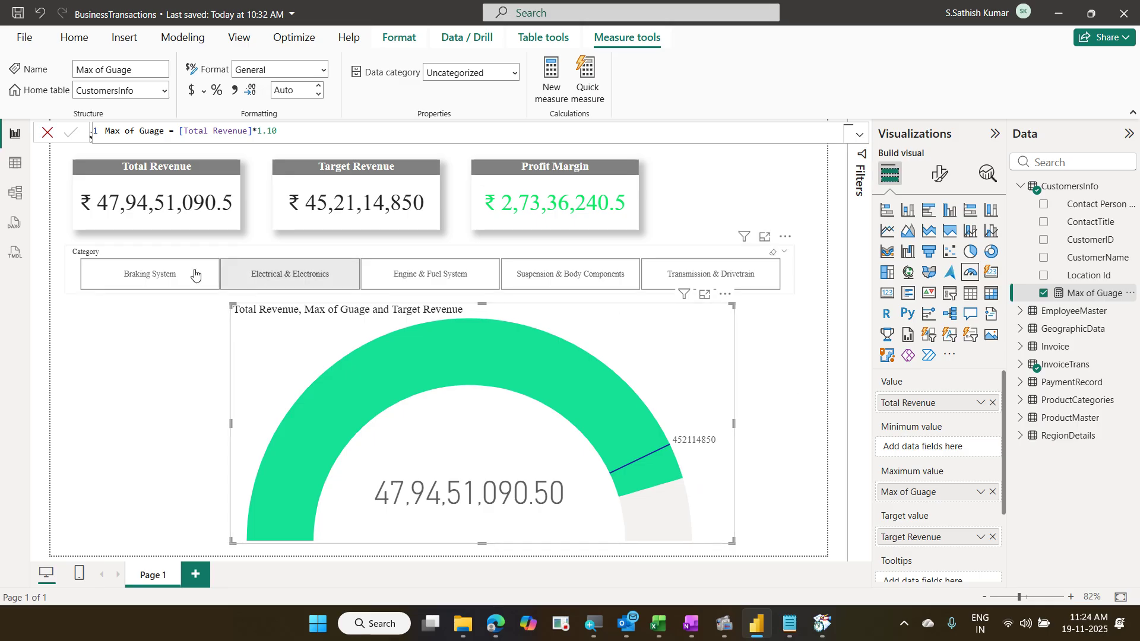
Step: Switch the Category slicer repeatedly through the categories to check the gauge against its maximum, and clear the Braking System filter
left_click(170, 275)
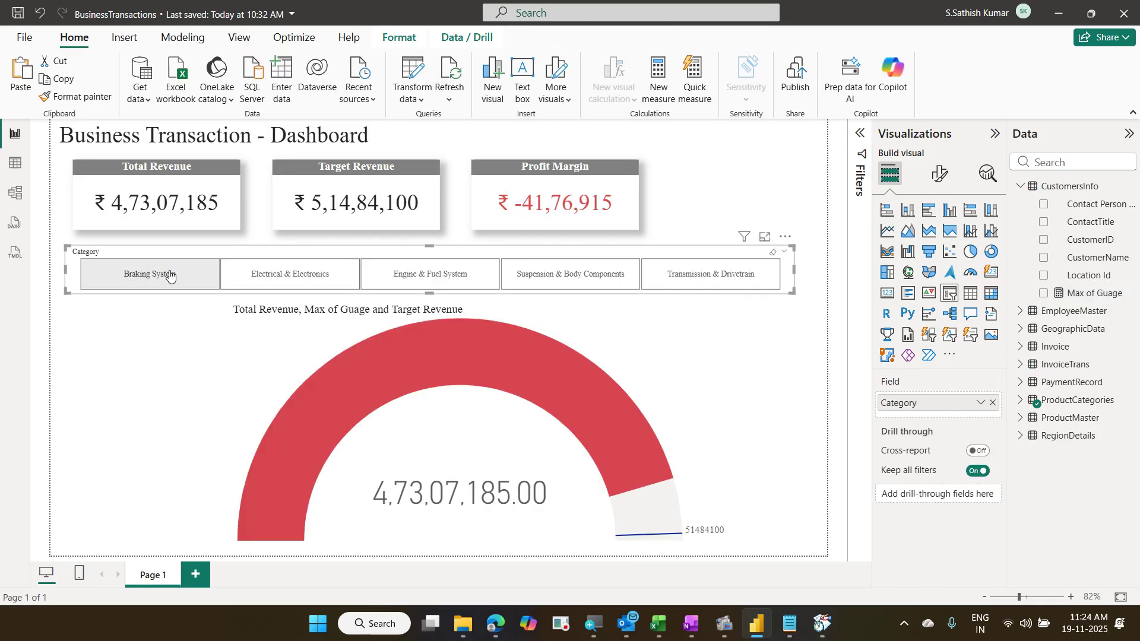
left_click(266, 287)
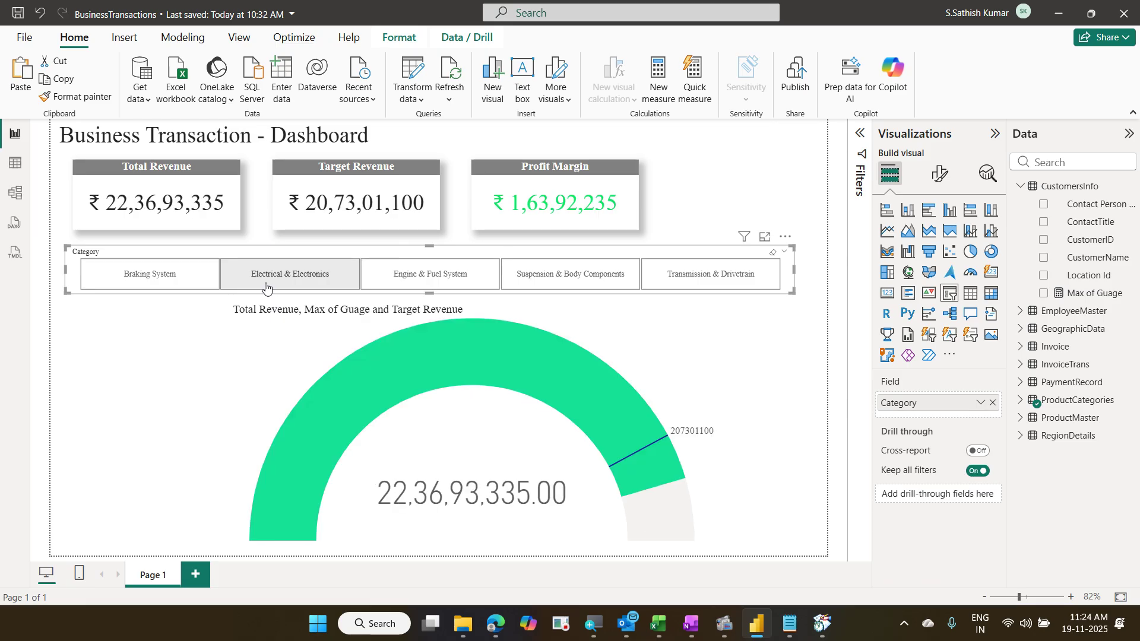
left_click(397, 287)
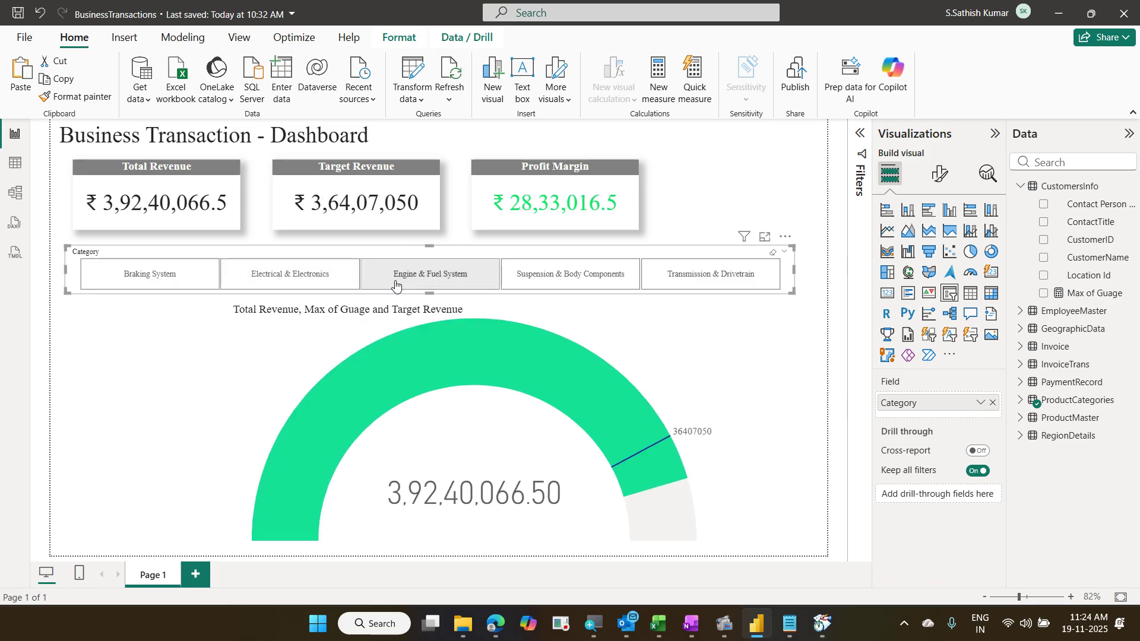
left_click(534, 280)
left_click(716, 287)
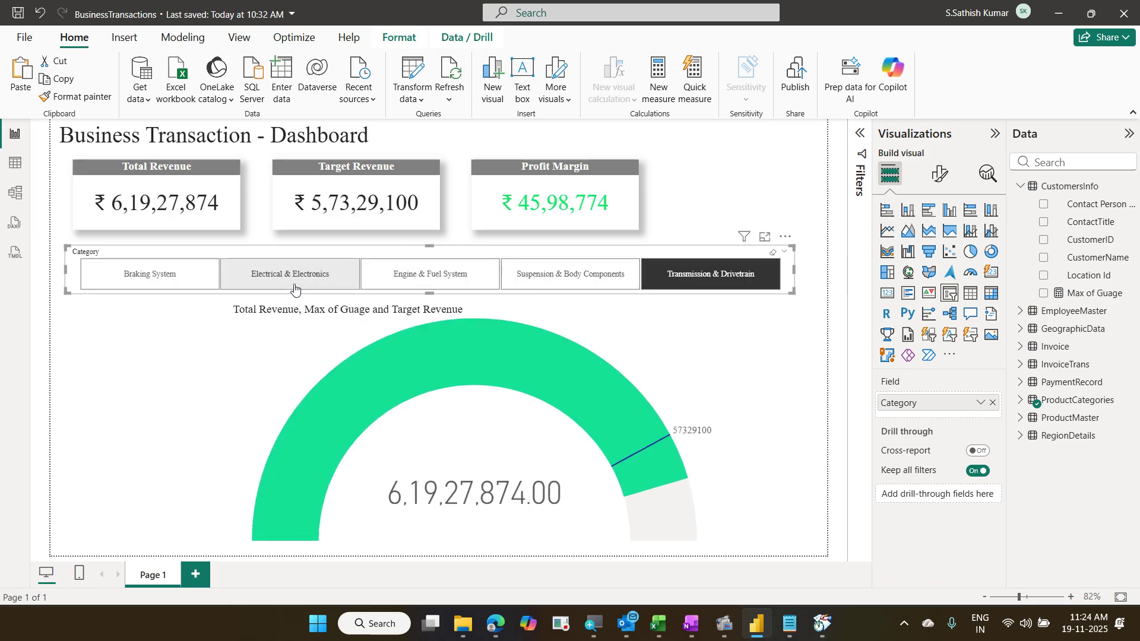
left_click(193, 281)
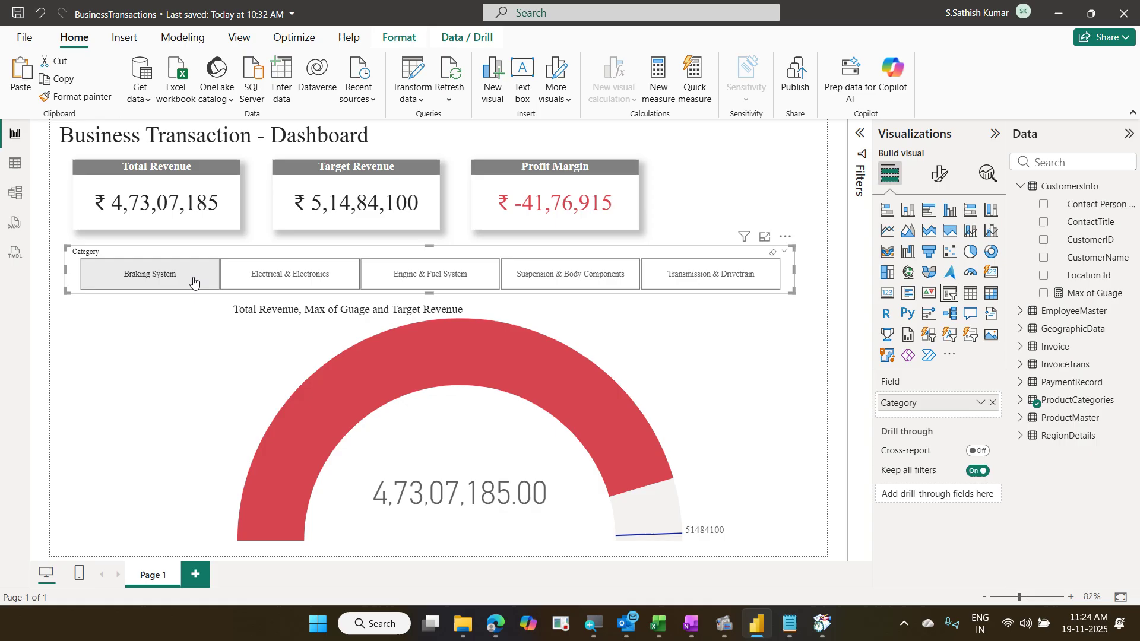
left_click(261, 277)
left_click(408, 288)
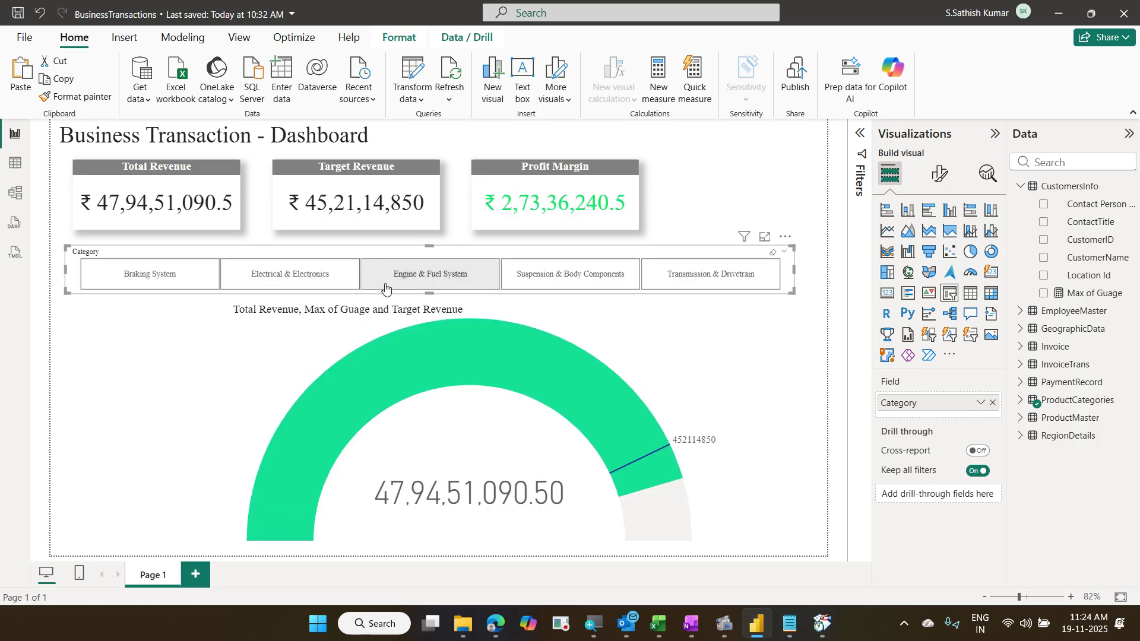
left_click(543, 285)
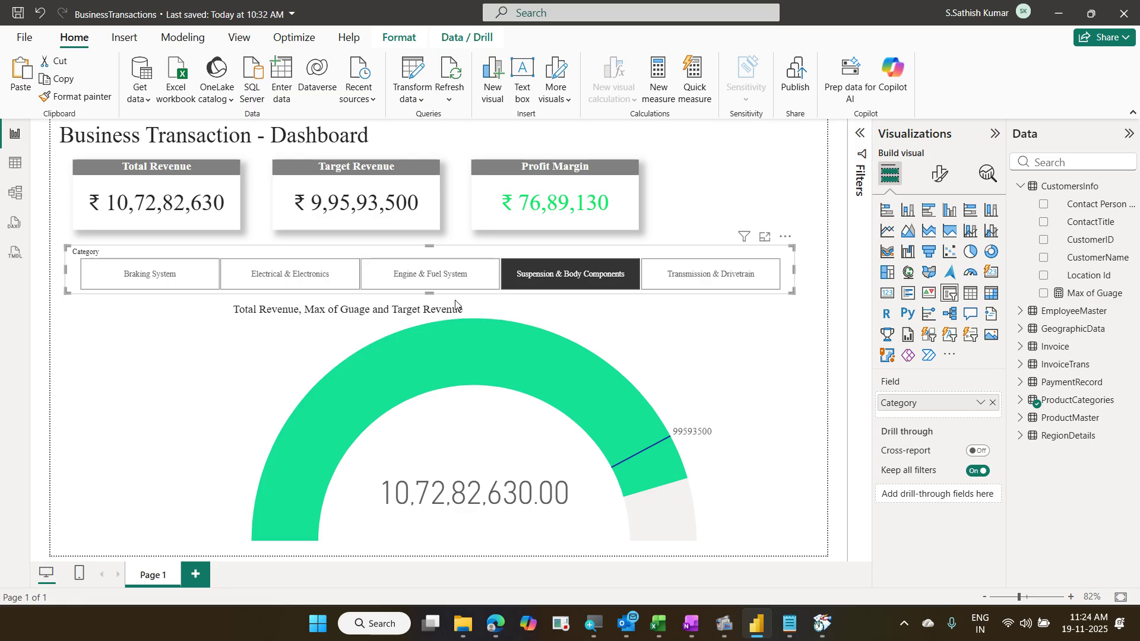
left_click(704, 272)
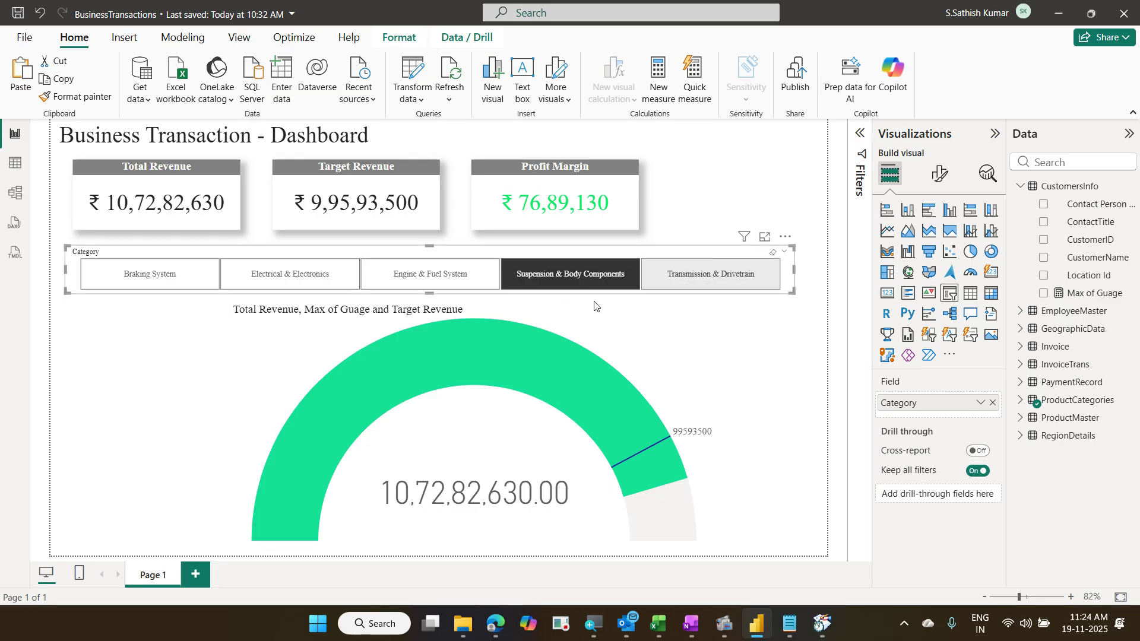
left_click(161, 285)
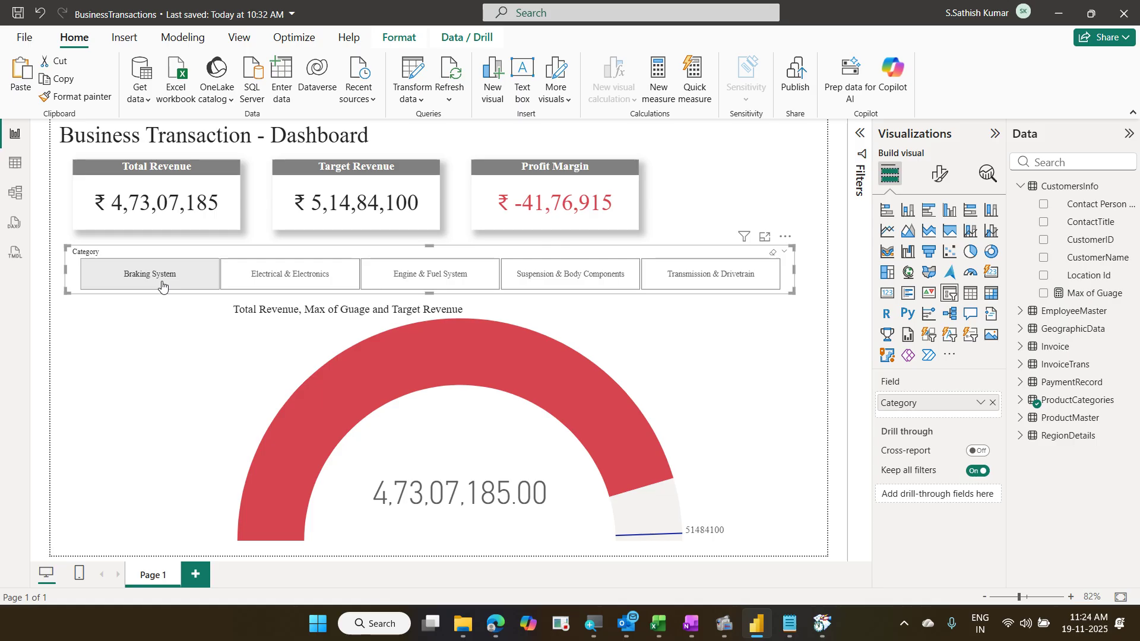
left_click(162, 285)
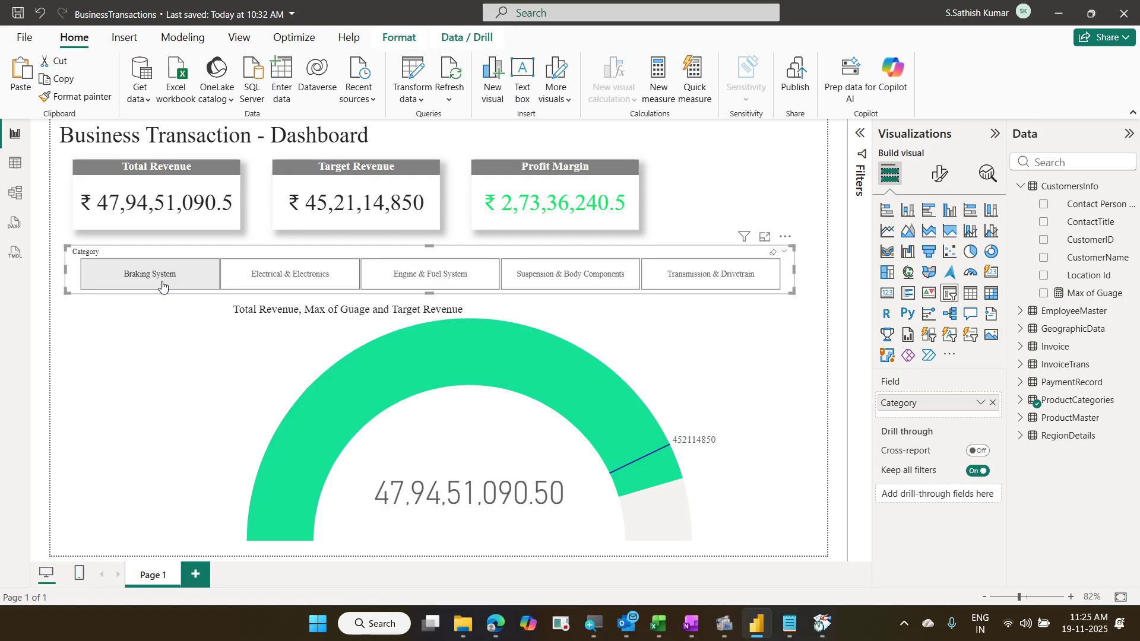
Step: Review which measures are stored in the InvoiceTrans and CustomersInfo tables, leaving only CustomersInfo expanded
left_click(1021, 364)
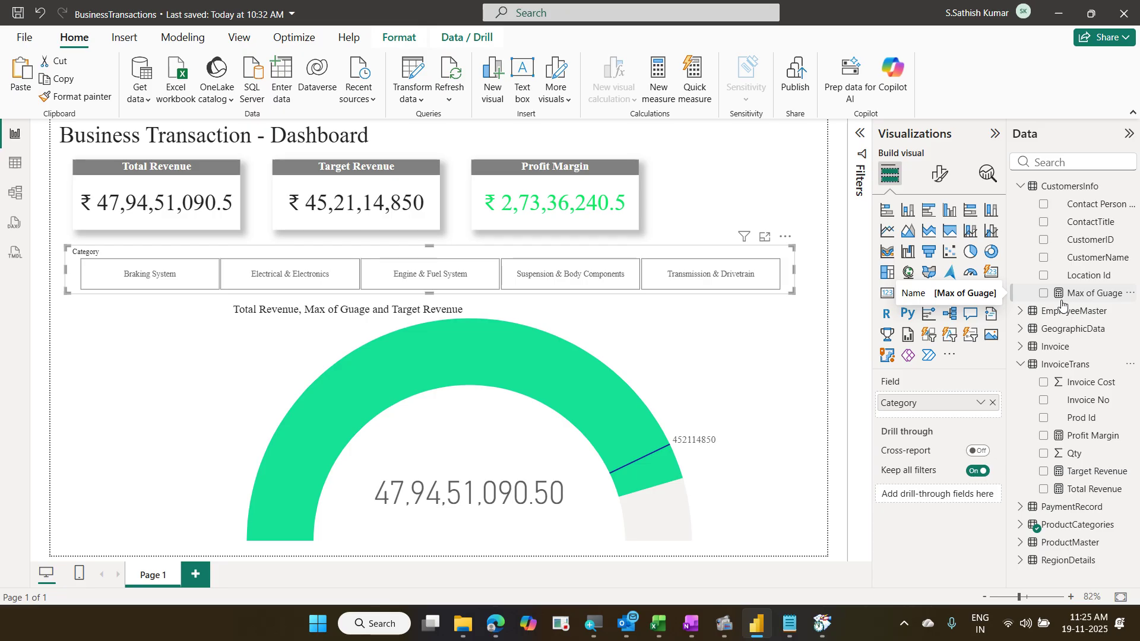
left_click(1022, 187)
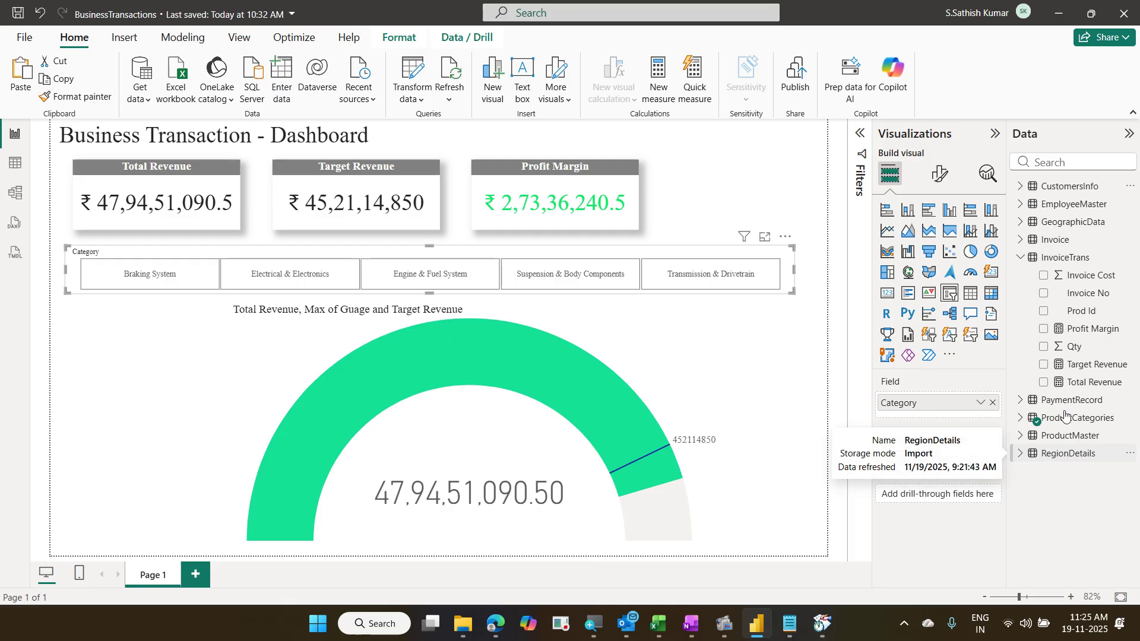
left_click(1029, 260)
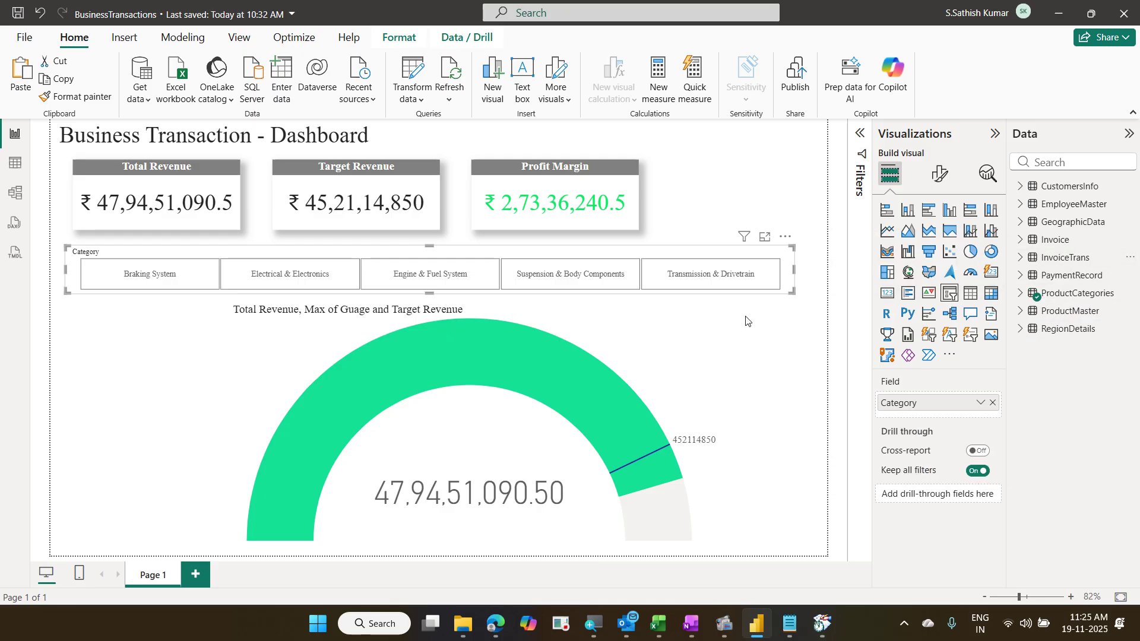
left_click(1019, 188)
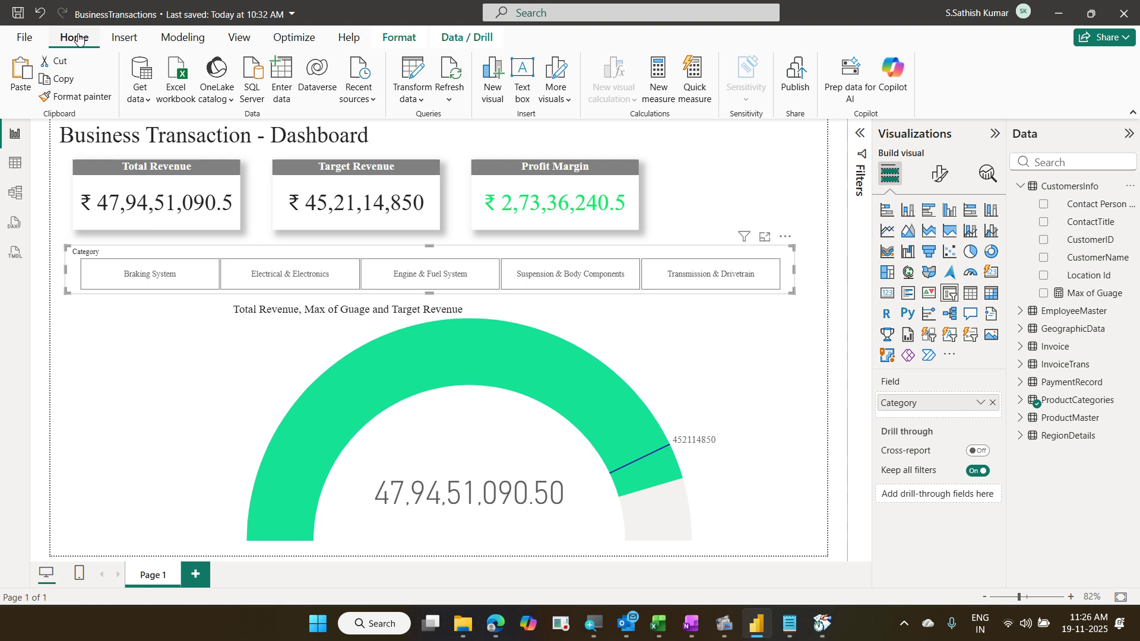
key("ctrl+2")
mouse_move(40, 28)
left_mouse_down()
mouse_move(97, 63)
mouse_move(118, 55)
left_mouse_up()
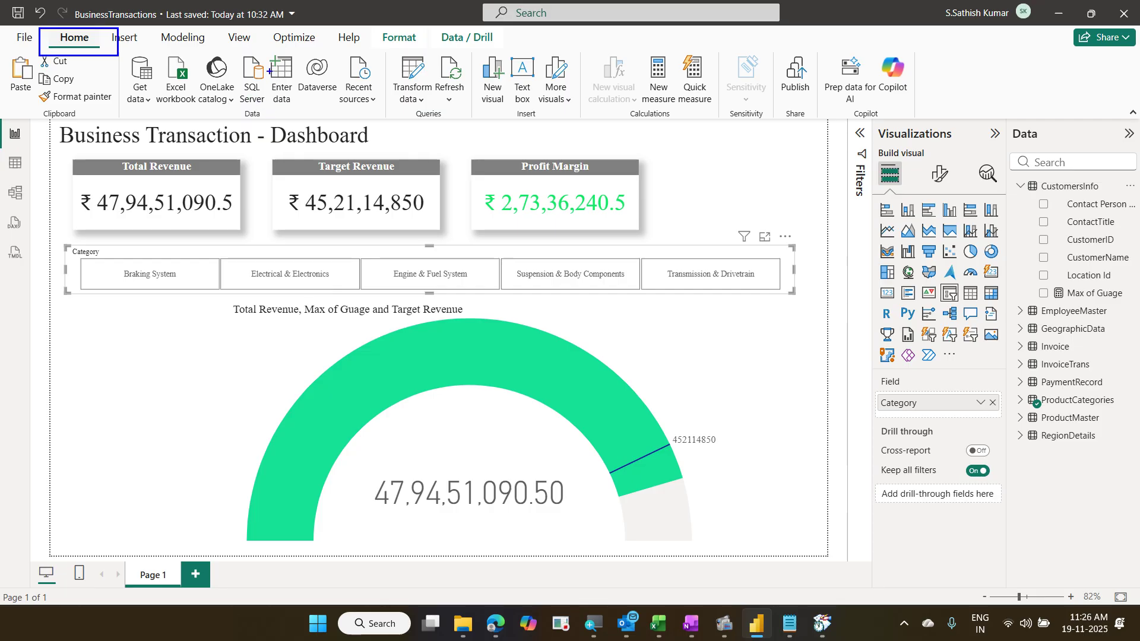
mouse_move(258, 51)
left_mouse_down()
mouse_move(297, 116)
mouse_move(119, 41)
left_mouse_up()
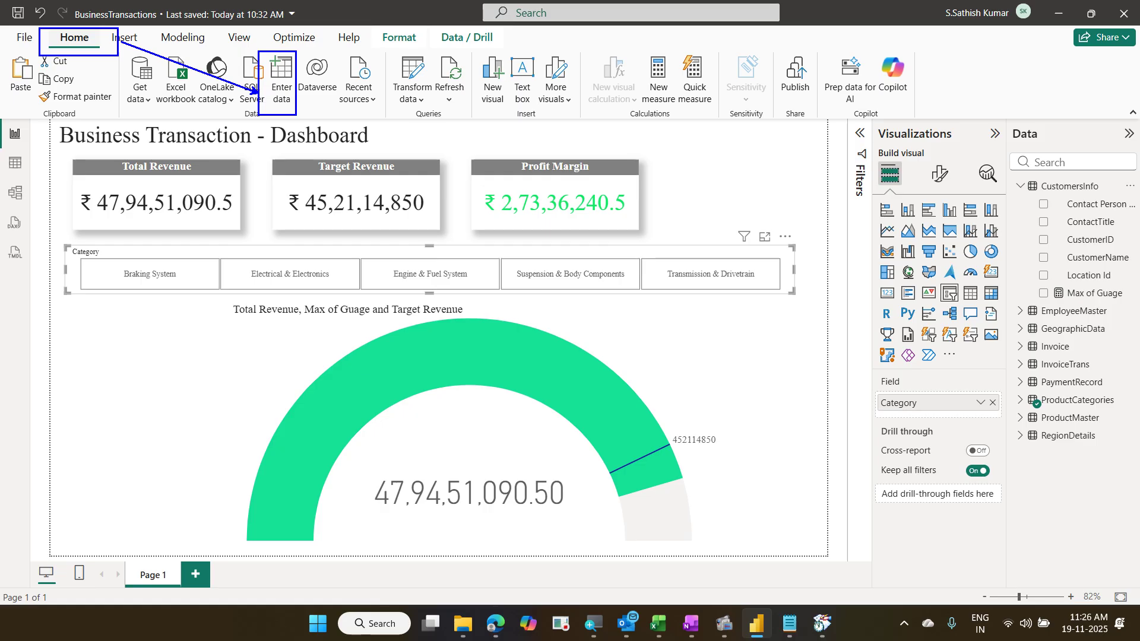
Step: Create a blank manually entered table named MeasuresTable and load it into the model
key("Escape")
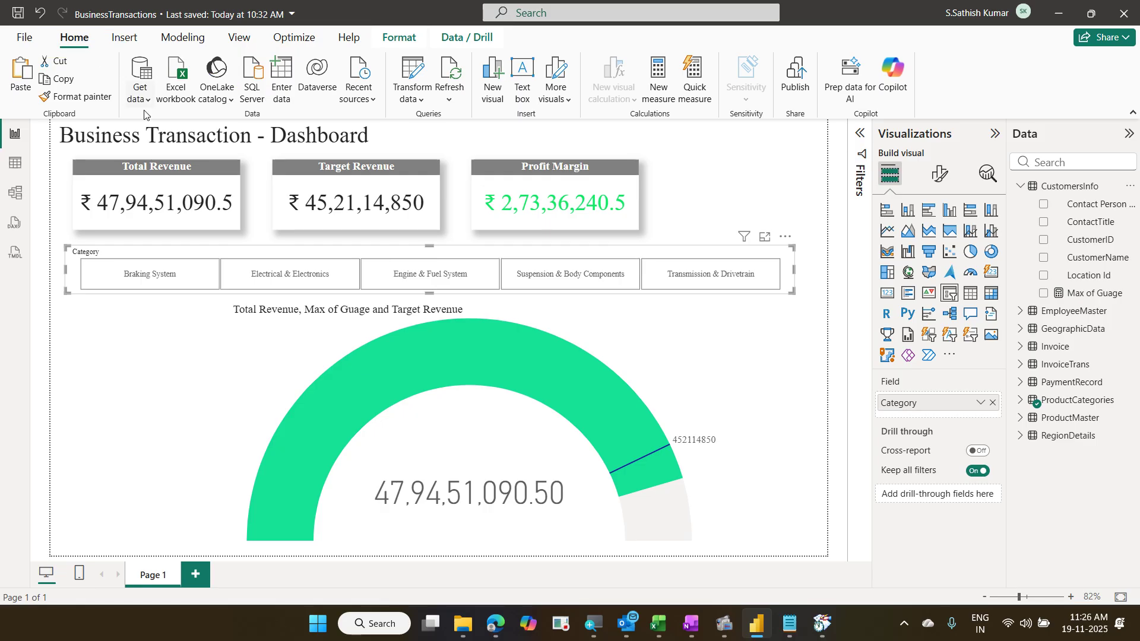
left_click(291, 94)
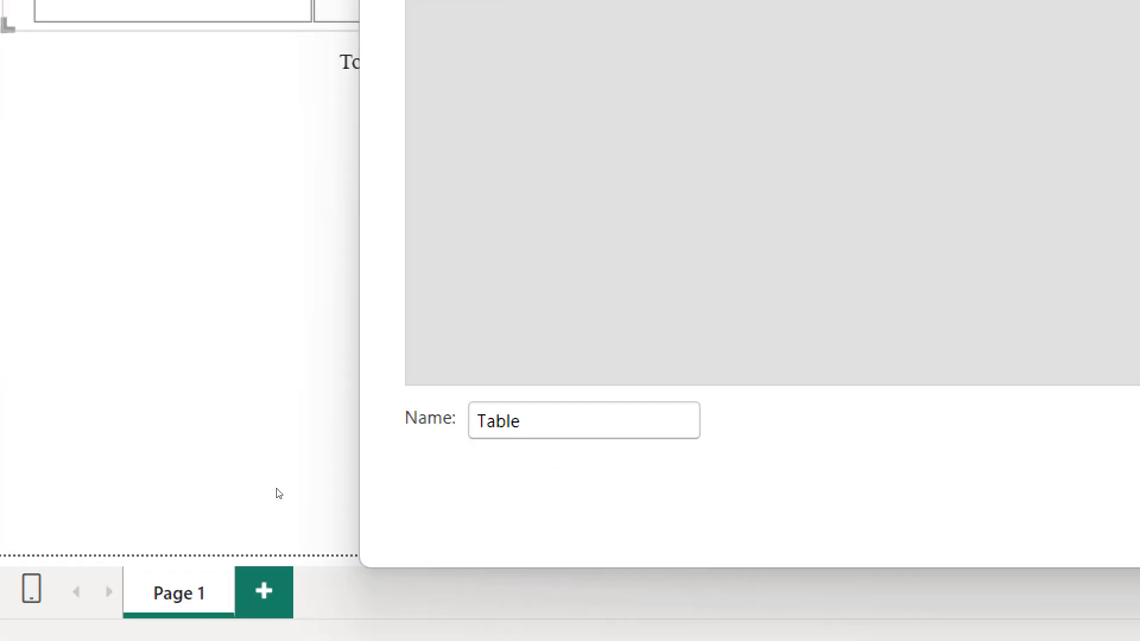
key("Home")
key("End")
key("Left")
key("Left")
key("Left")
key("Left")
key("Left")
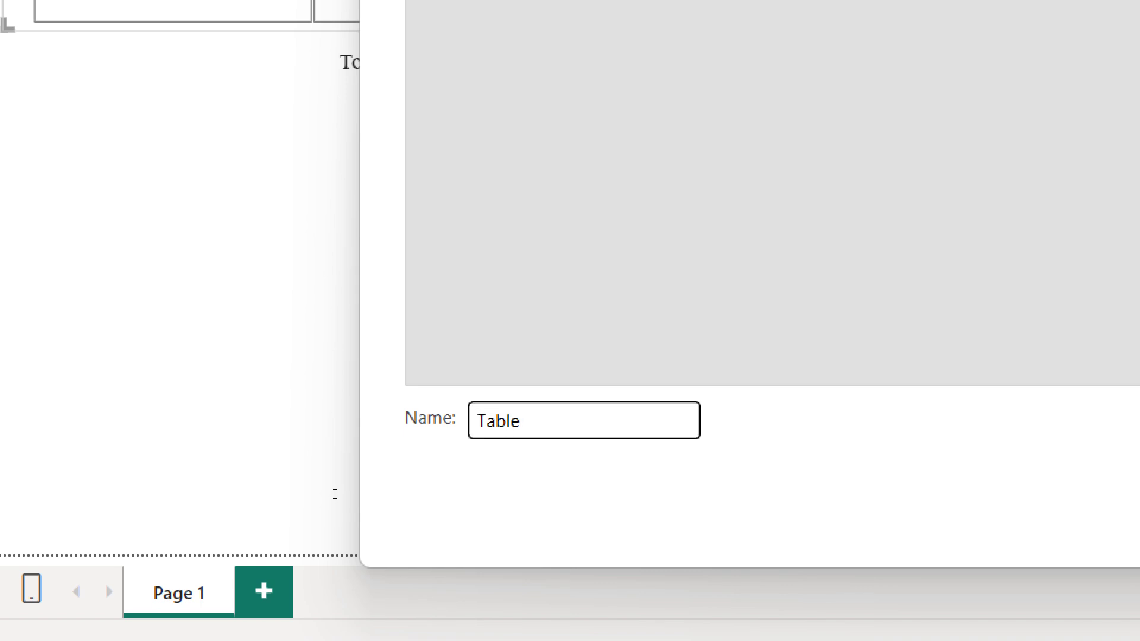
type("Measures")
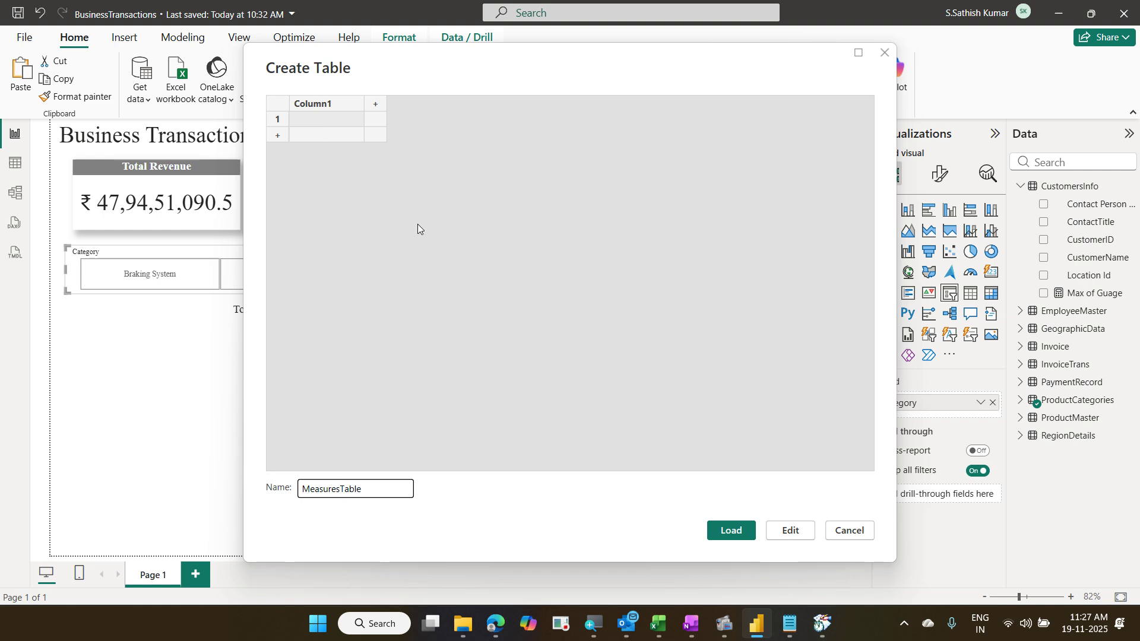
left_click(729, 534)
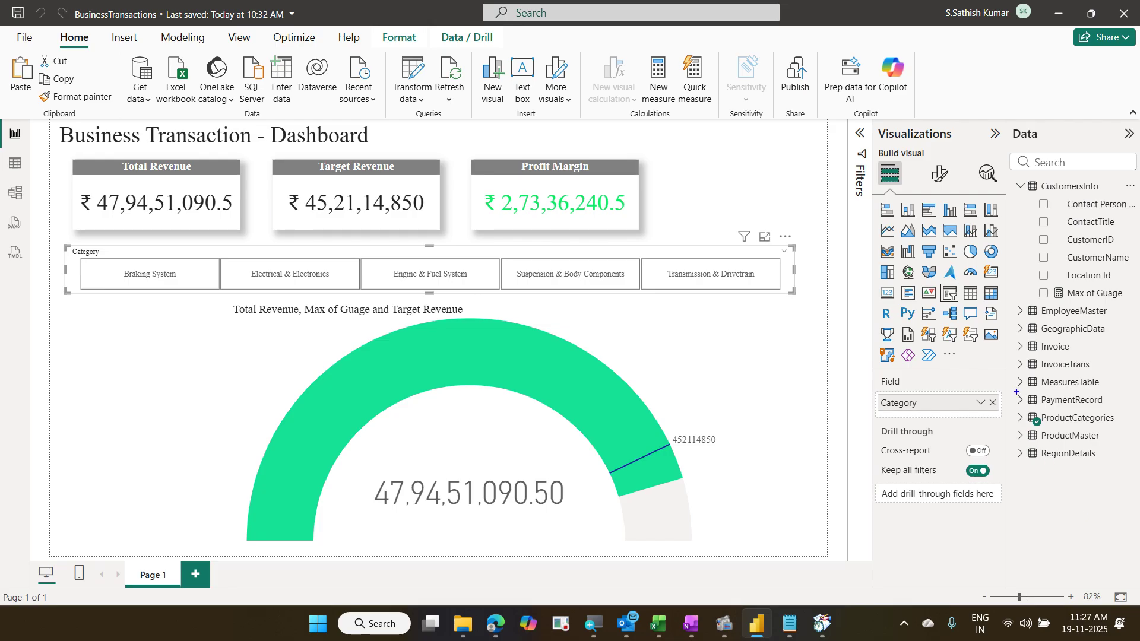
left_click_drag(1012, 369, 1104, 395)
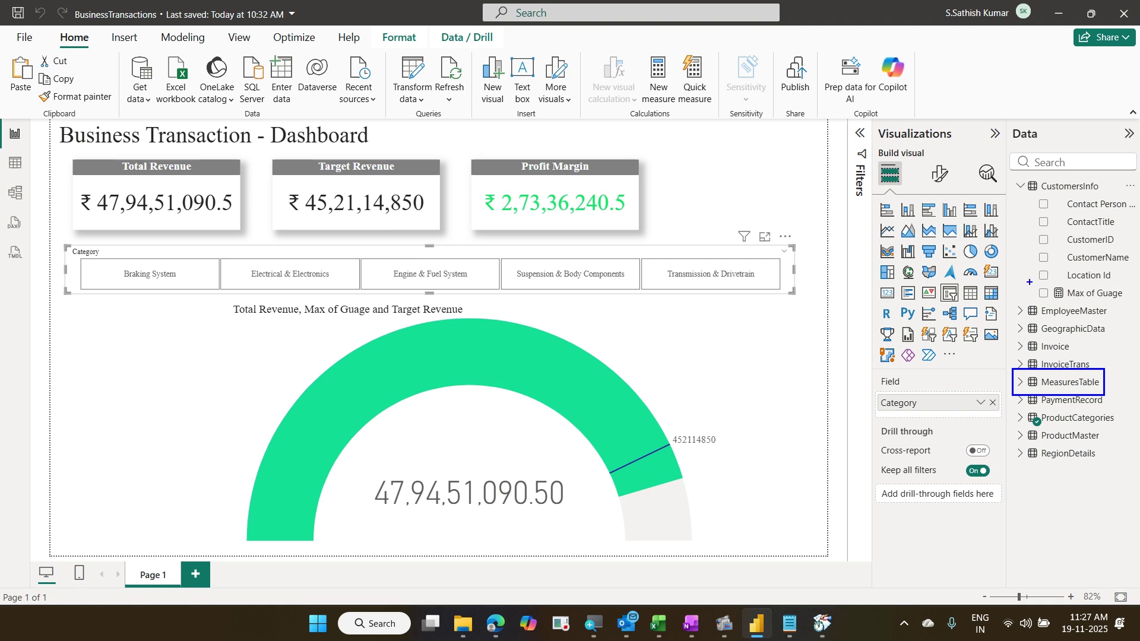
mouse_move(1032, 281)
left_mouse_down()
mouse_move(1120, 304)
mouse_move(1010, 306)
mouse_move(1000, 363)
mouse_move(1013, 378)
left_mouse_up()
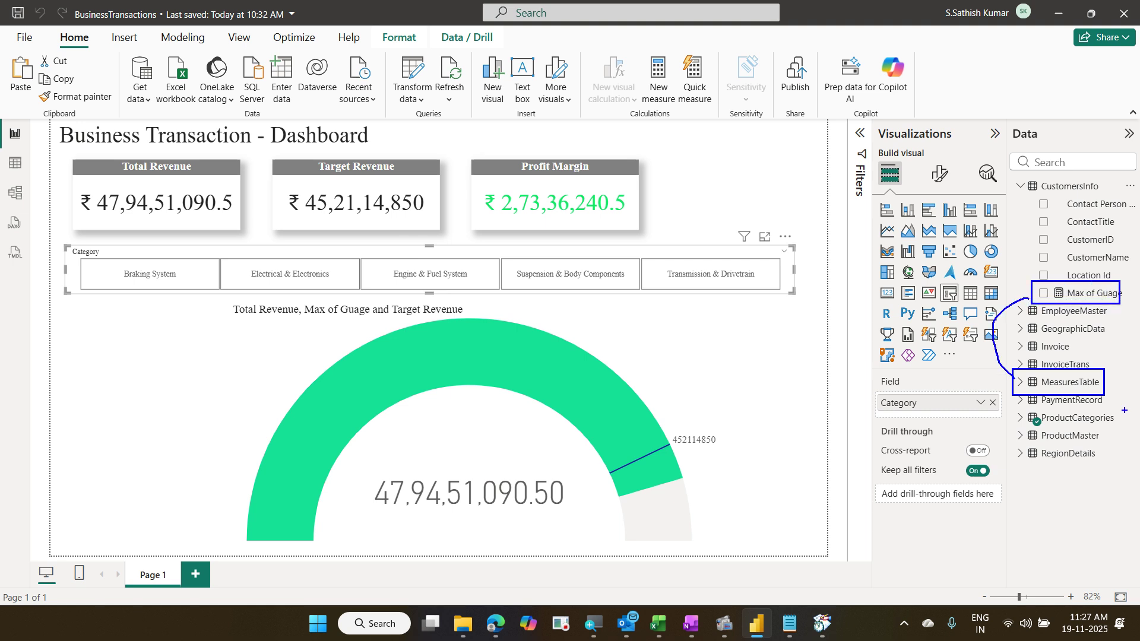
key("Escape")
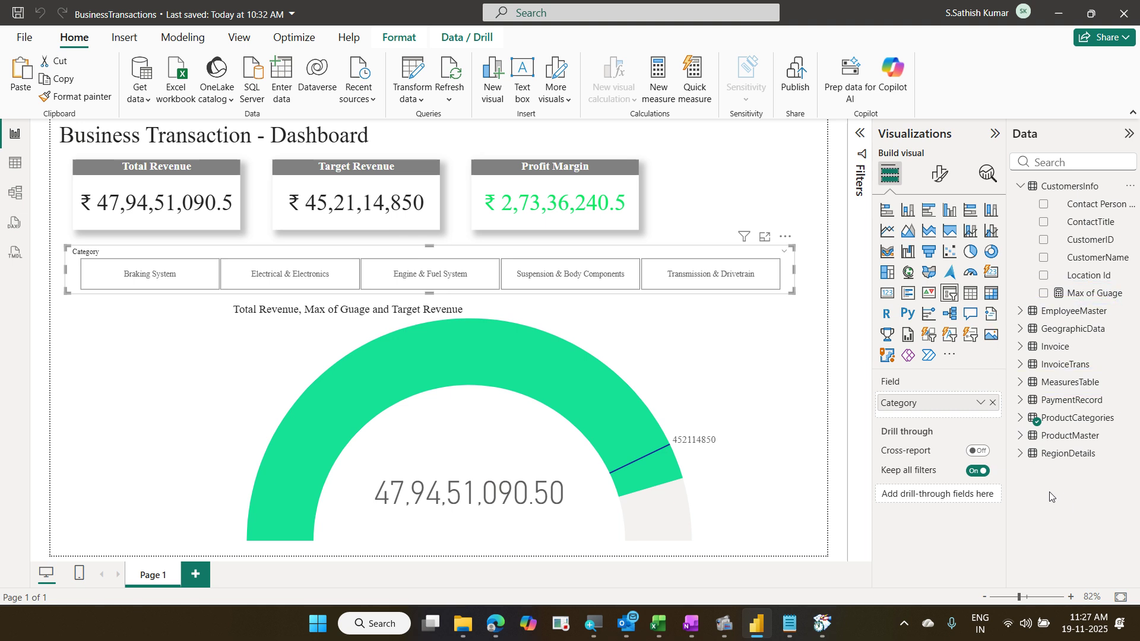
Step: Move the Max of Guage measure from CustomersInfo by setting its home table to MeasuresTable
left_click(1102, 297)
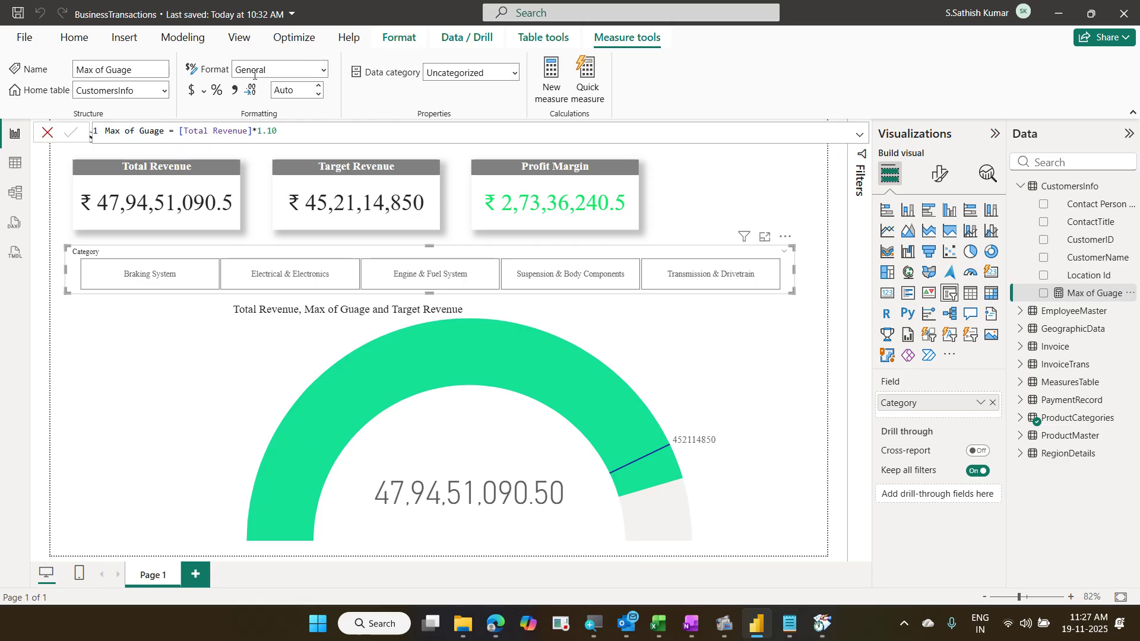
left_click(164, 94)
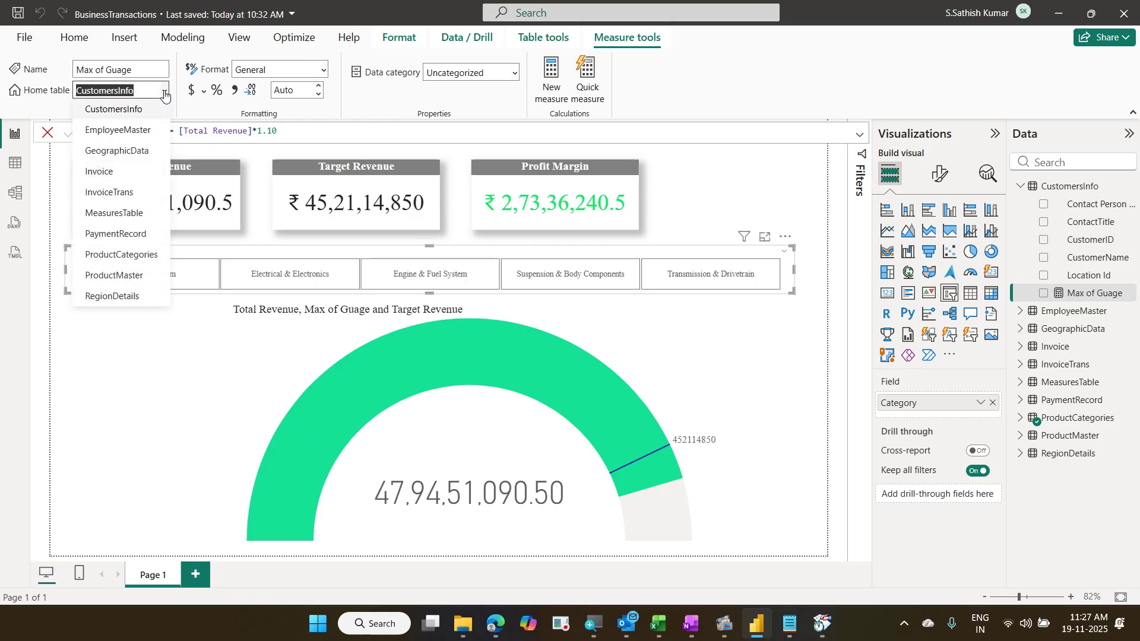
left_click(144, 217)
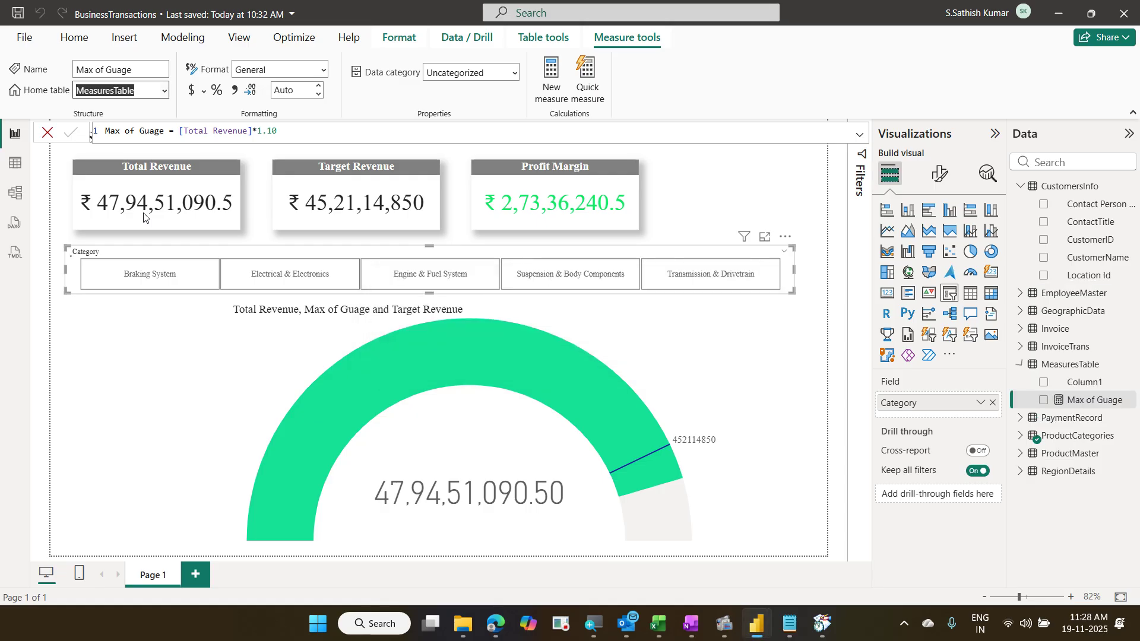
Step: Delete the placeholder Column1 from MeasuresTable and confirm the deletion
mouse_move(553, 396)
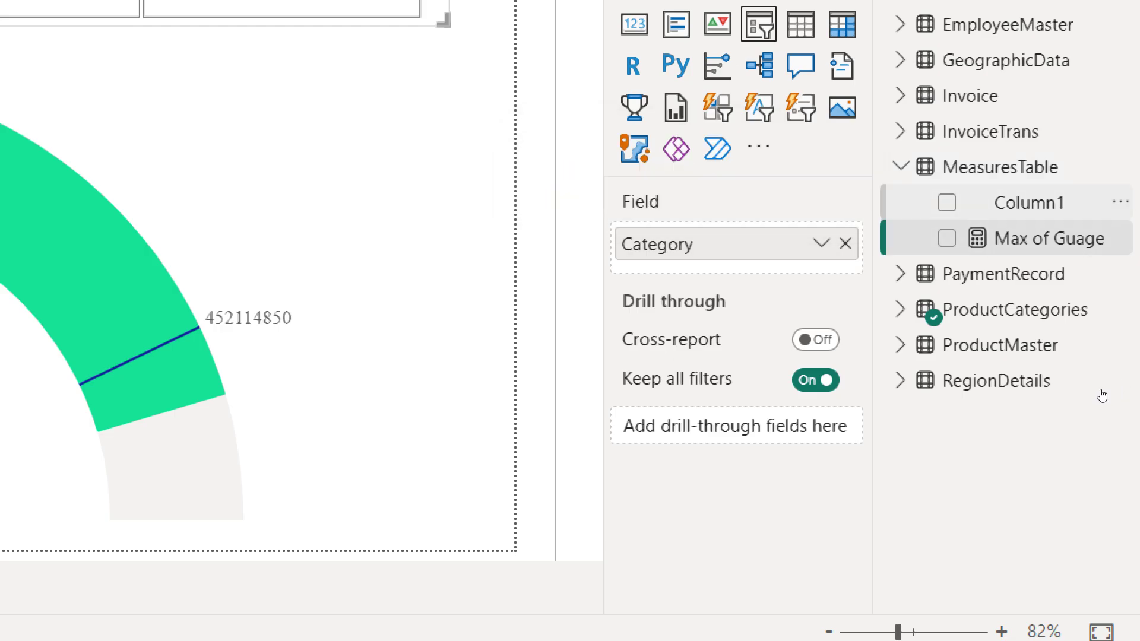
key("Return")
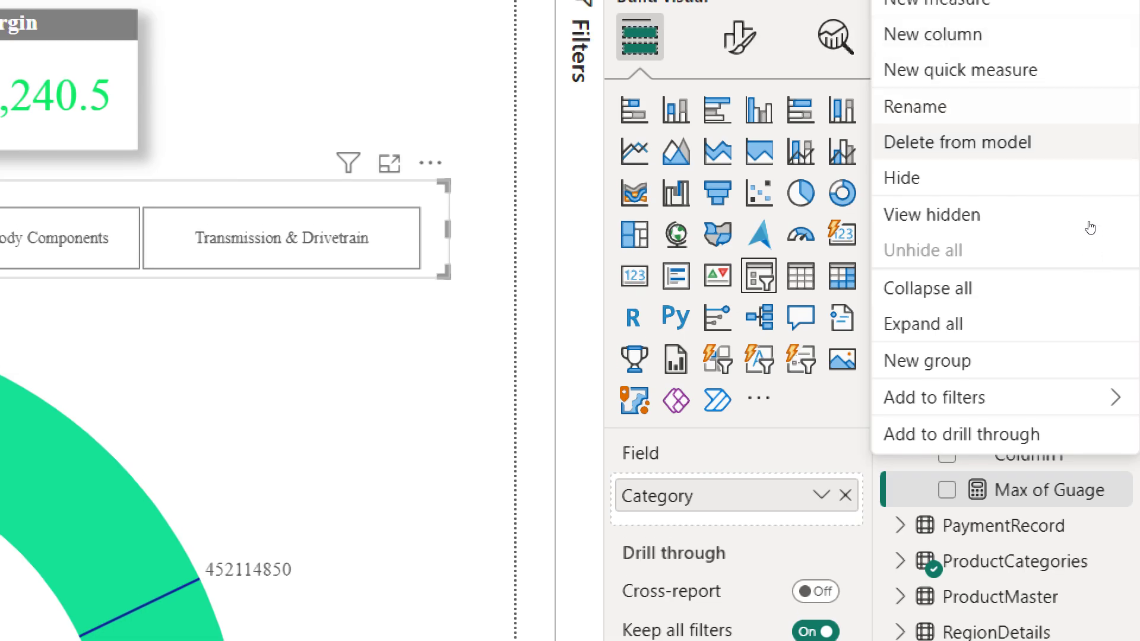
key("Return")
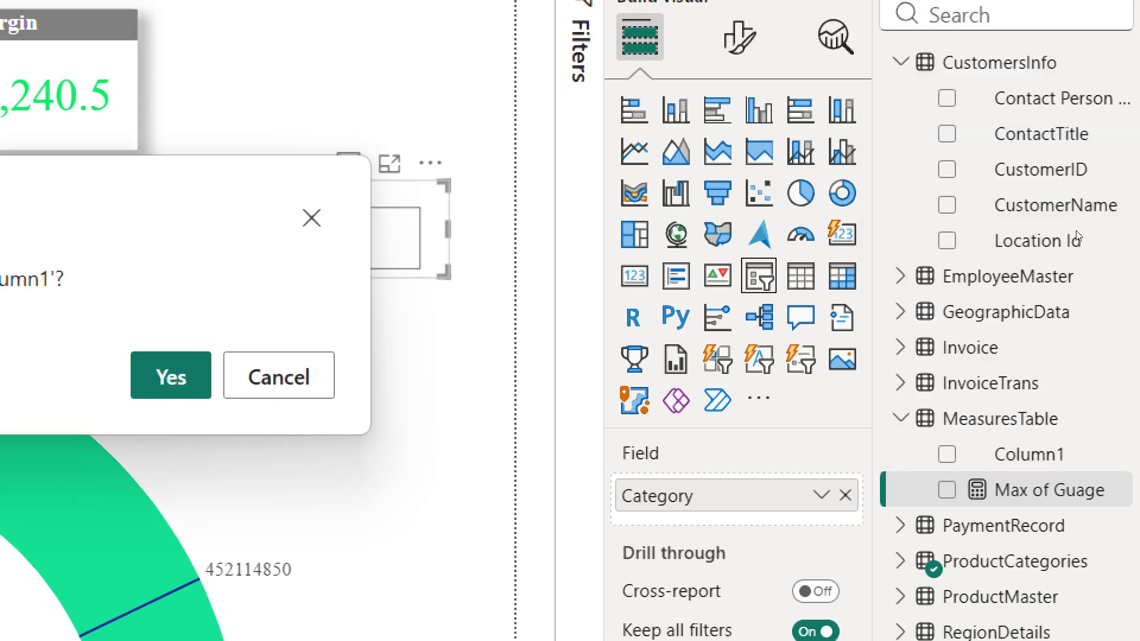
key("Return")
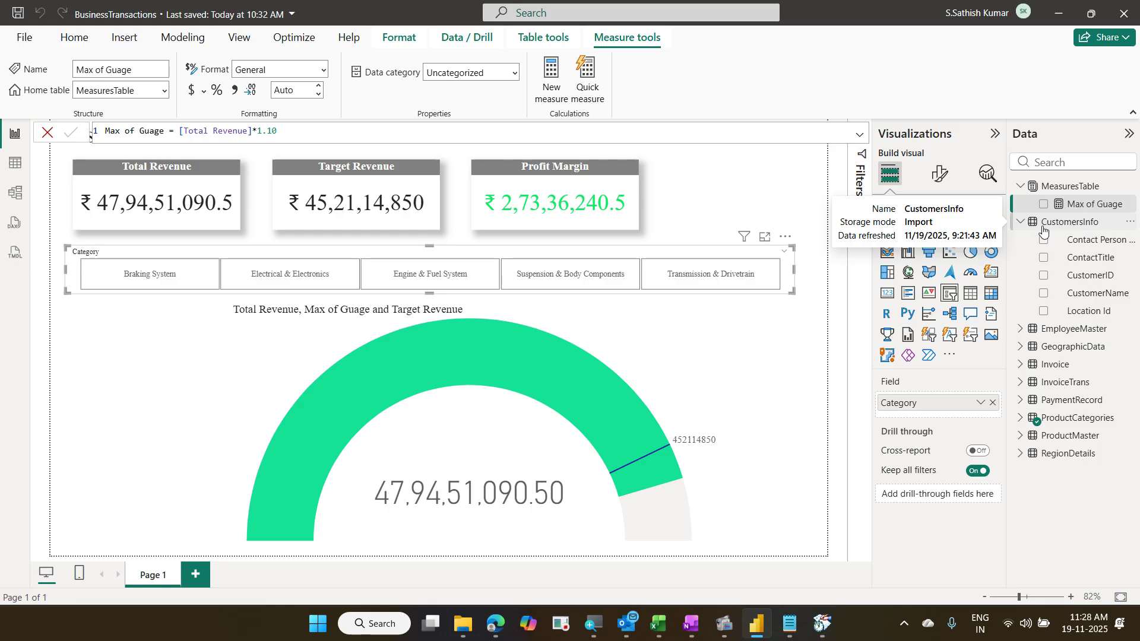
Step: Collapse the CustomersInfo table and look through the commands available for MeasuresTable without applying any
left_click(1021, 222)
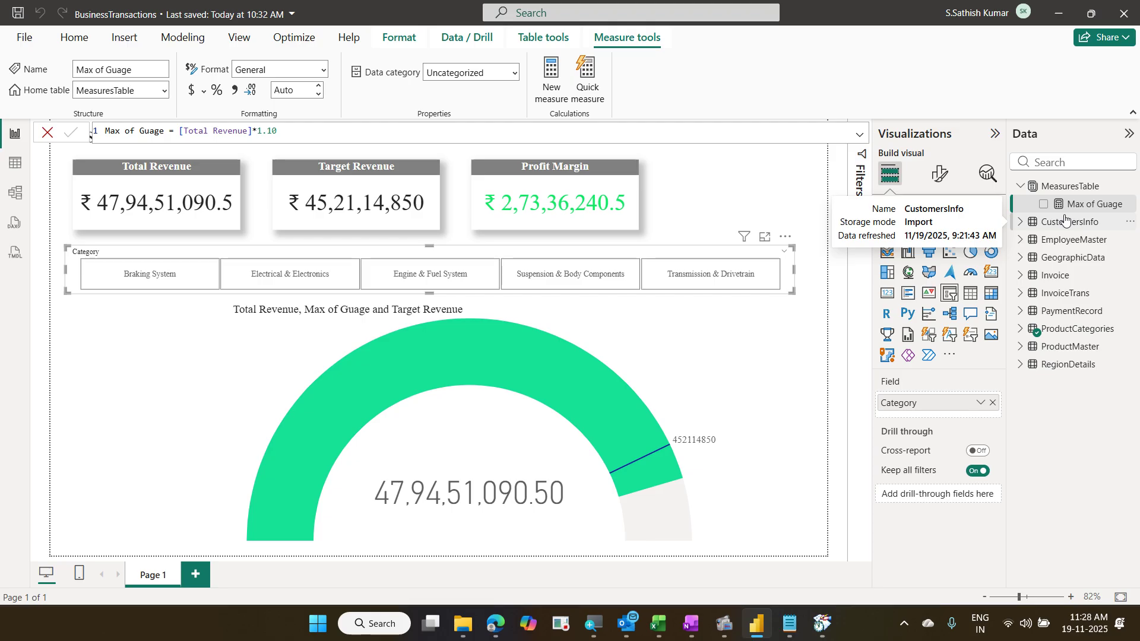
left_click(75, 36)
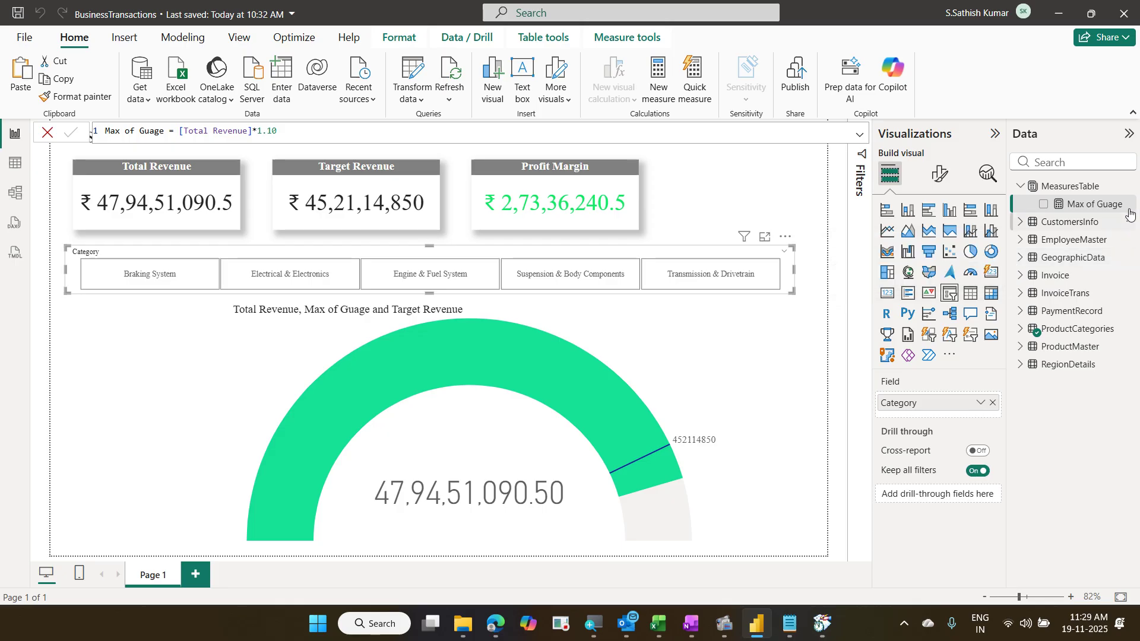
left_click(1086, 186)
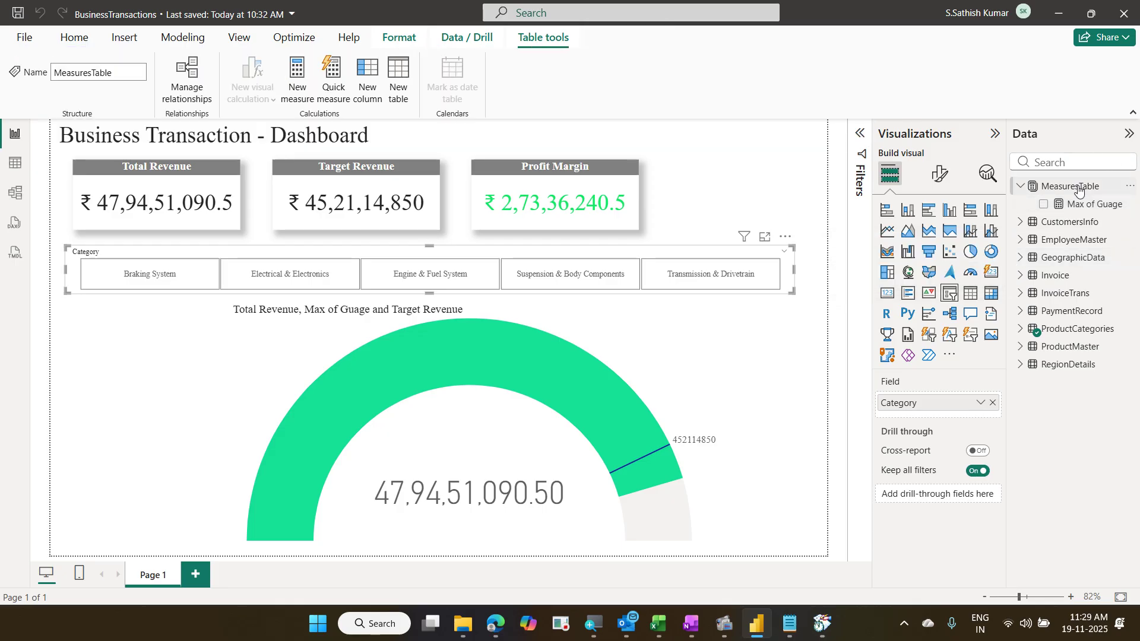
right_click(1062, 195)
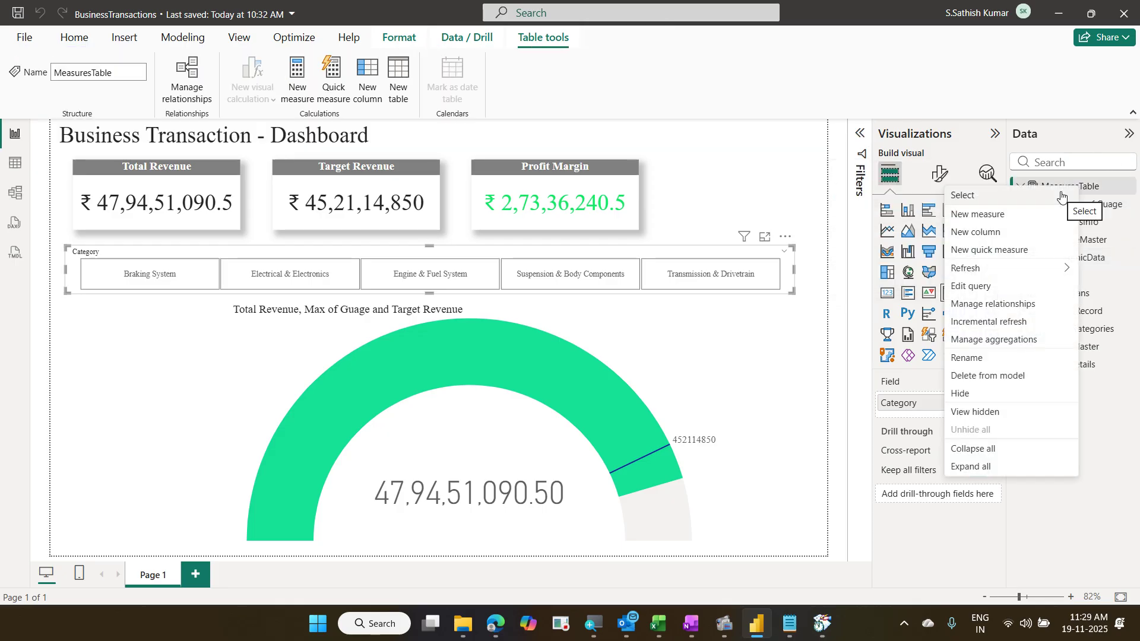
left_click(1108, 510)
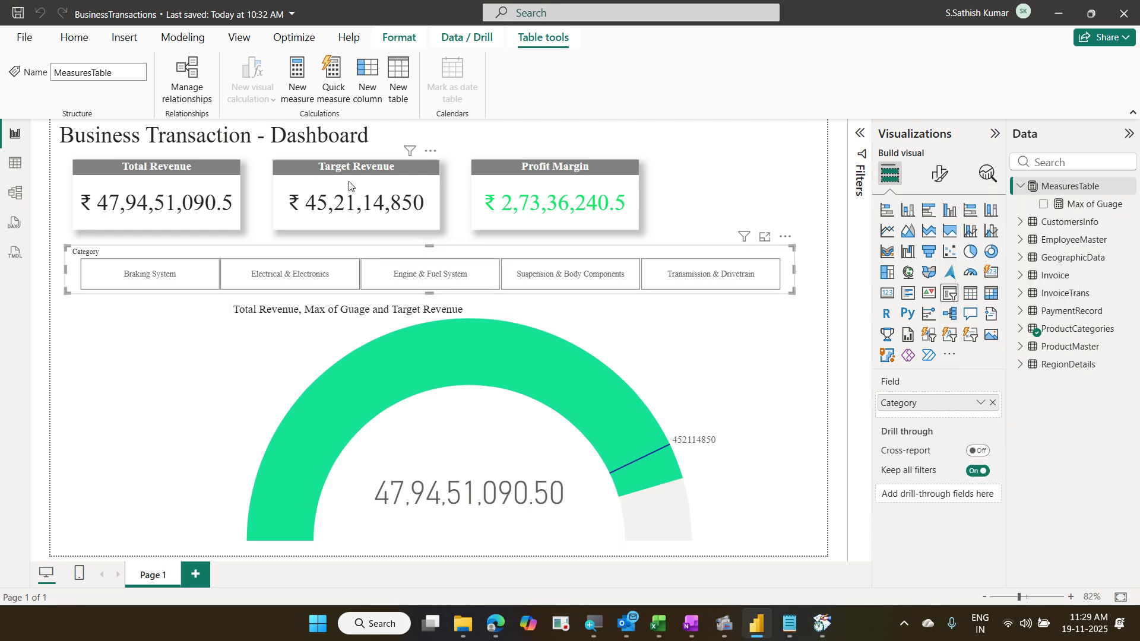
Step: Create another blank manually entered table named tblMeasures and load it into the model
left_click(82, 43)
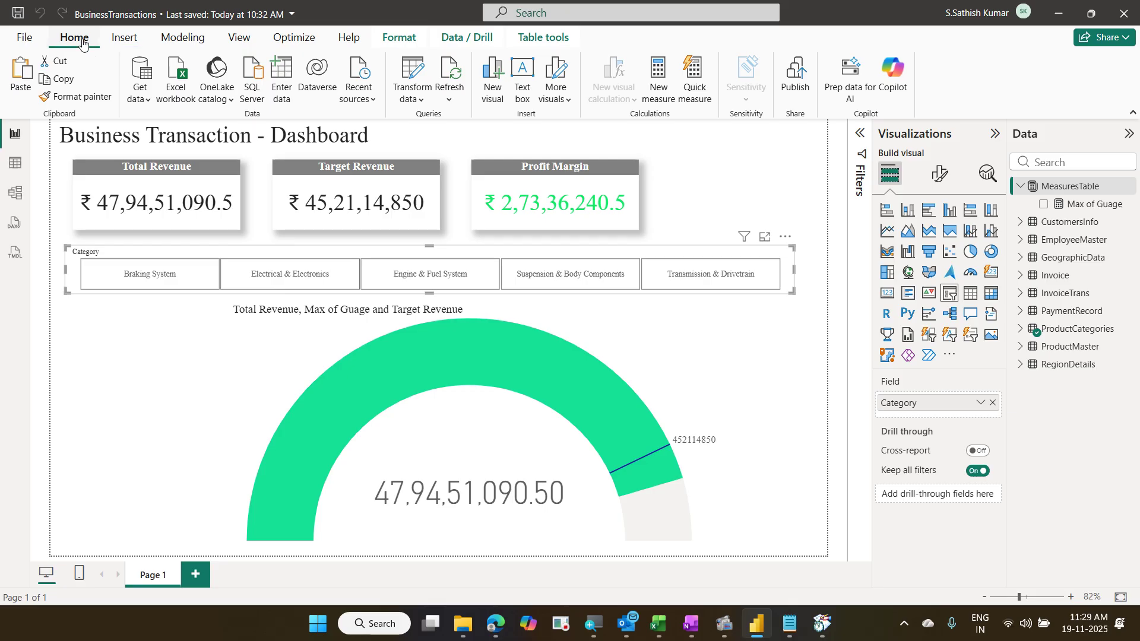
left_click(283, 104)
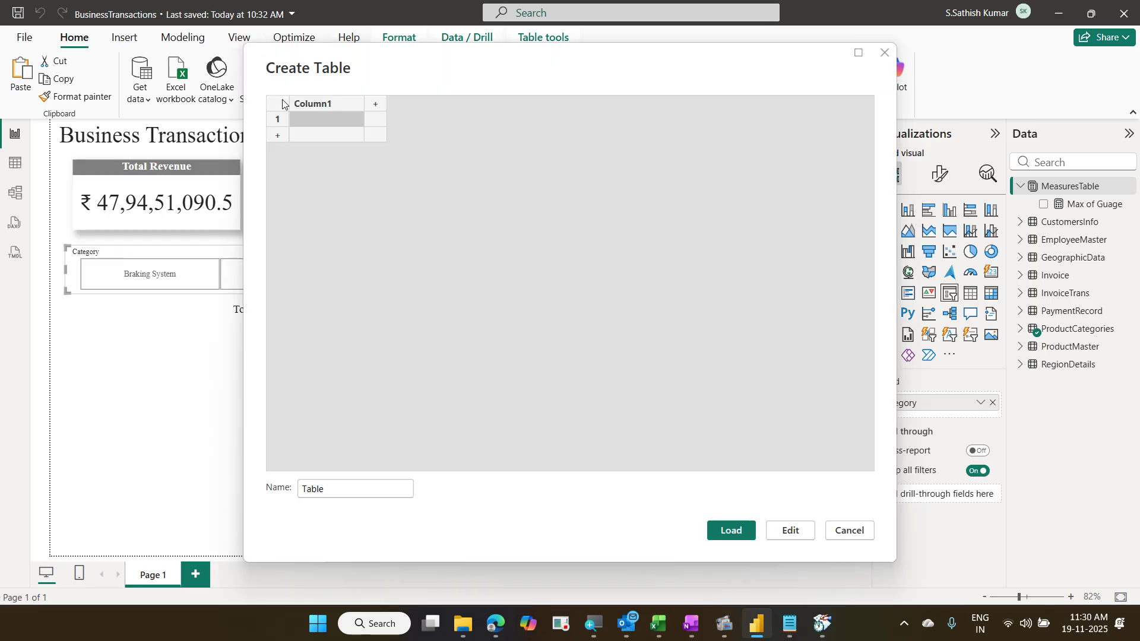
double_click(321, 489)
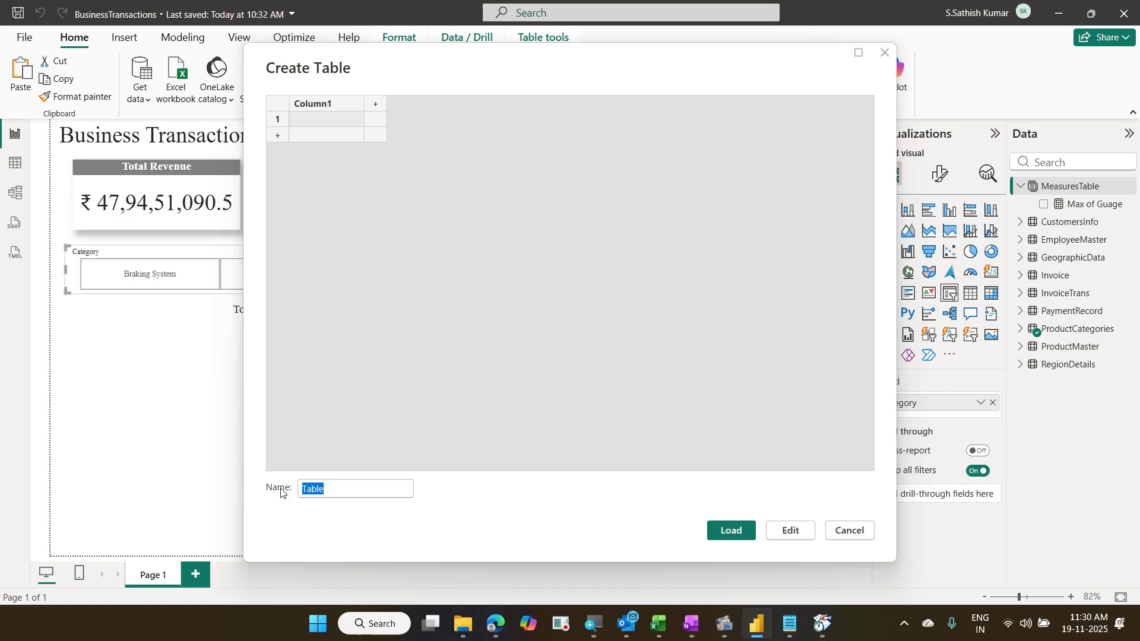
type("tblMa")
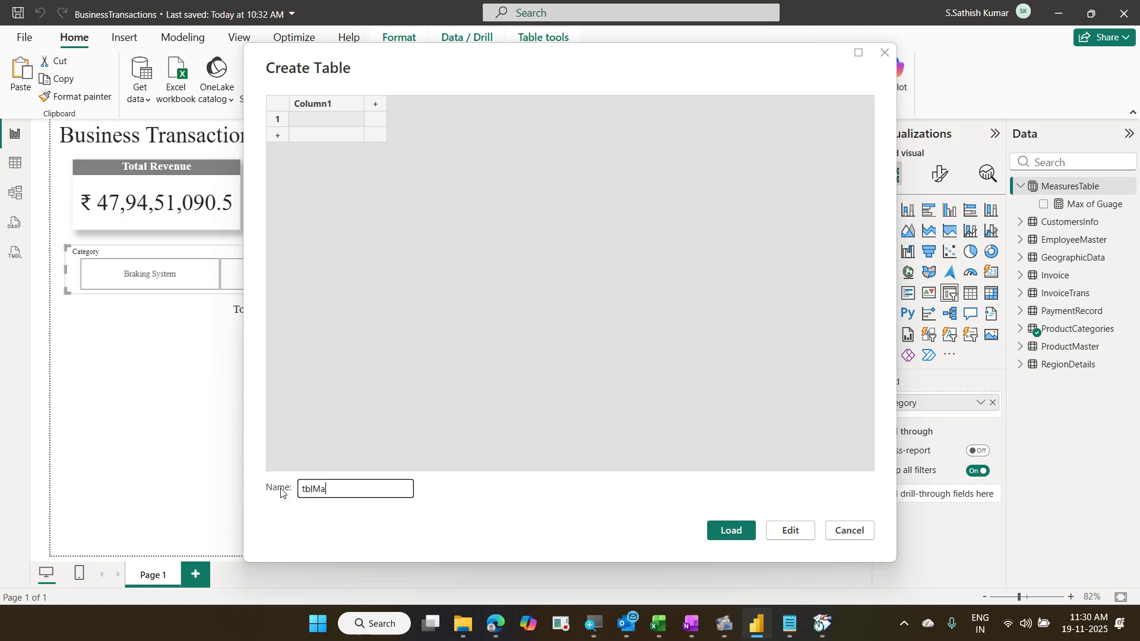
key("BackSpace")
type("easures")
left_click(731, 530)
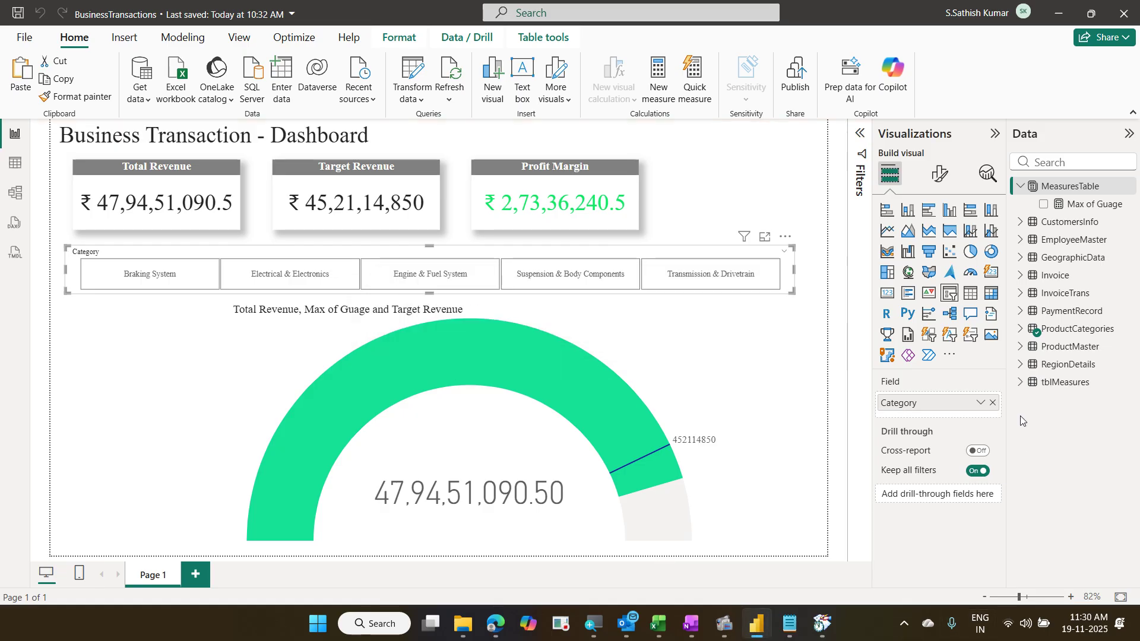
Step: Expand tblMeasures and set it as the home table of the Max of Guage measure
left_click(1020, 385)
left_click(1089, 209)
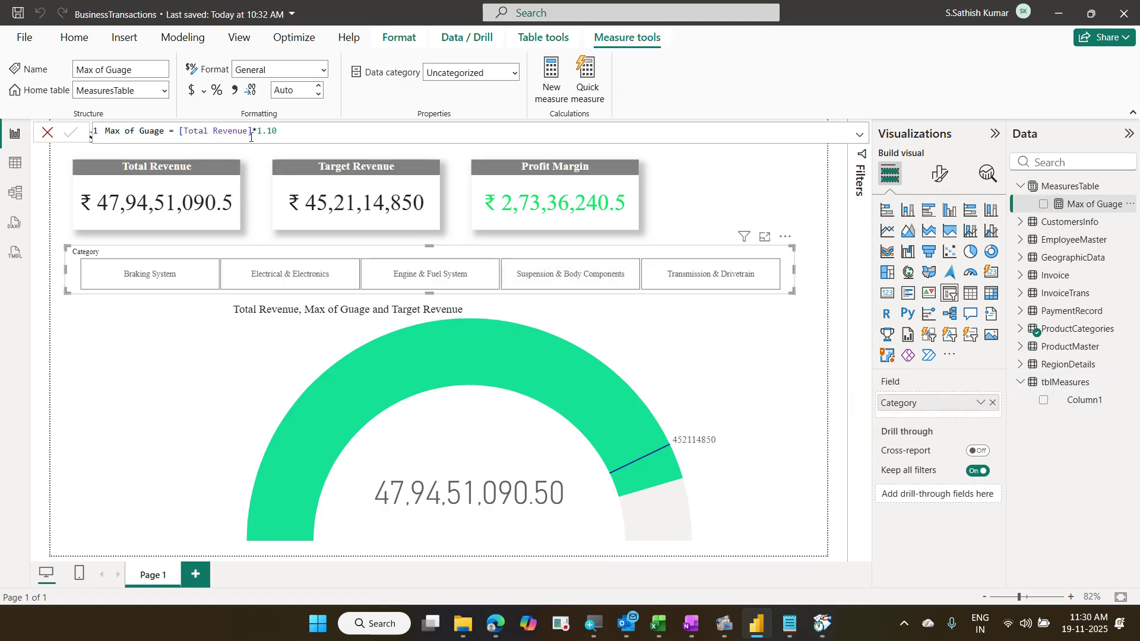
left_click(165, 93)
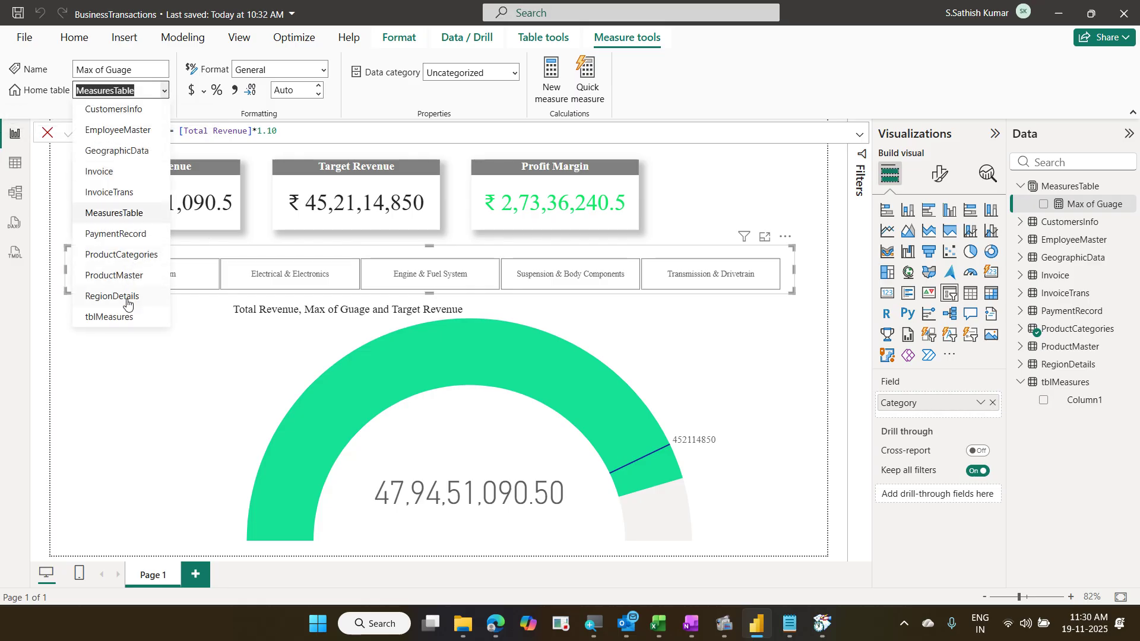
left_click(122, 318)
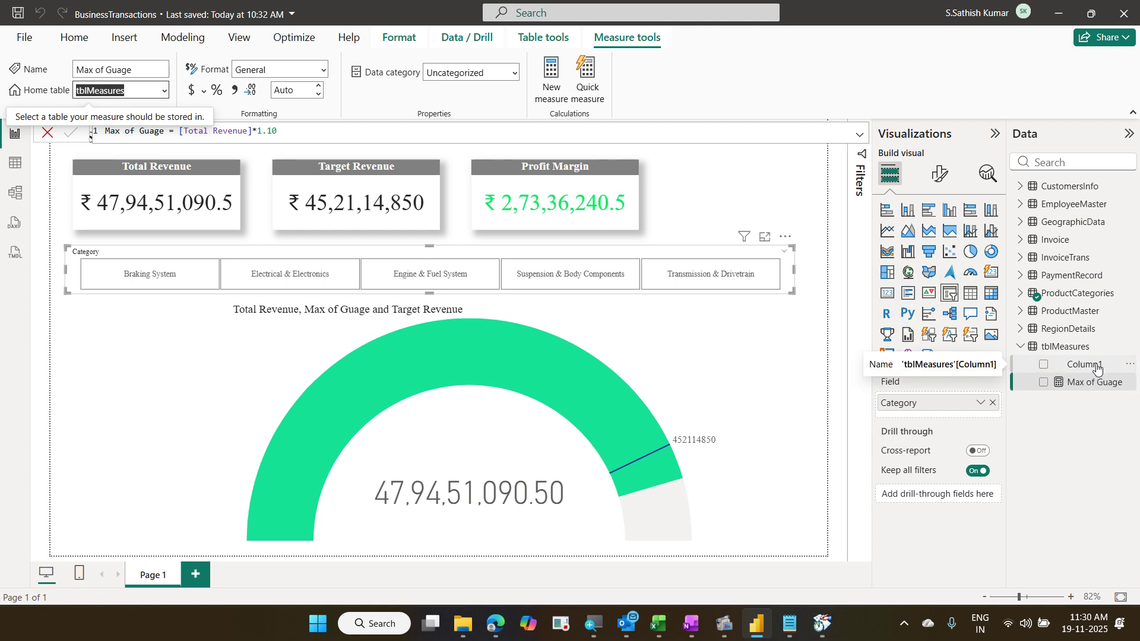
Step: Delete the placeholder Column1 from tblMeasures and confirm the deletion
left_click(1129, 364)
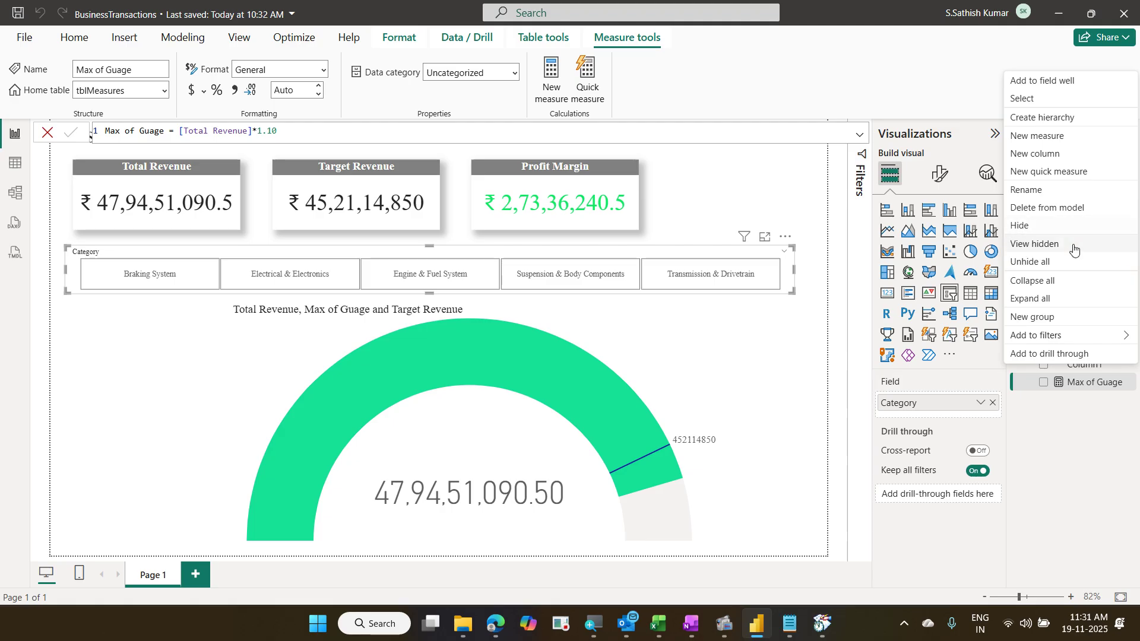
left_click(1062, 209)
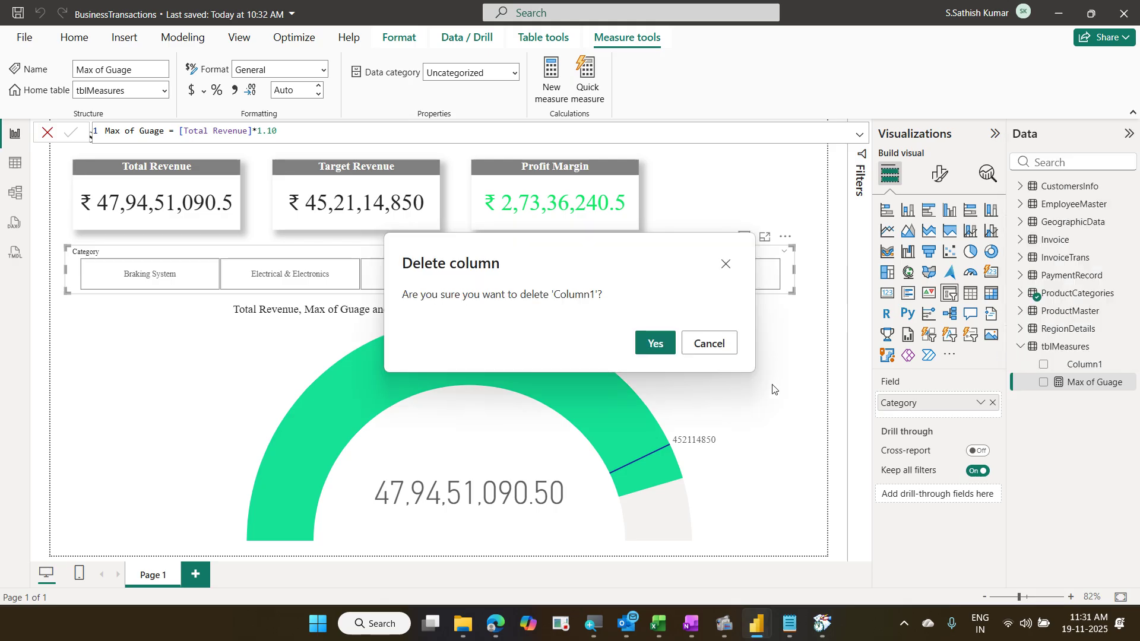
left_click(660, 348)
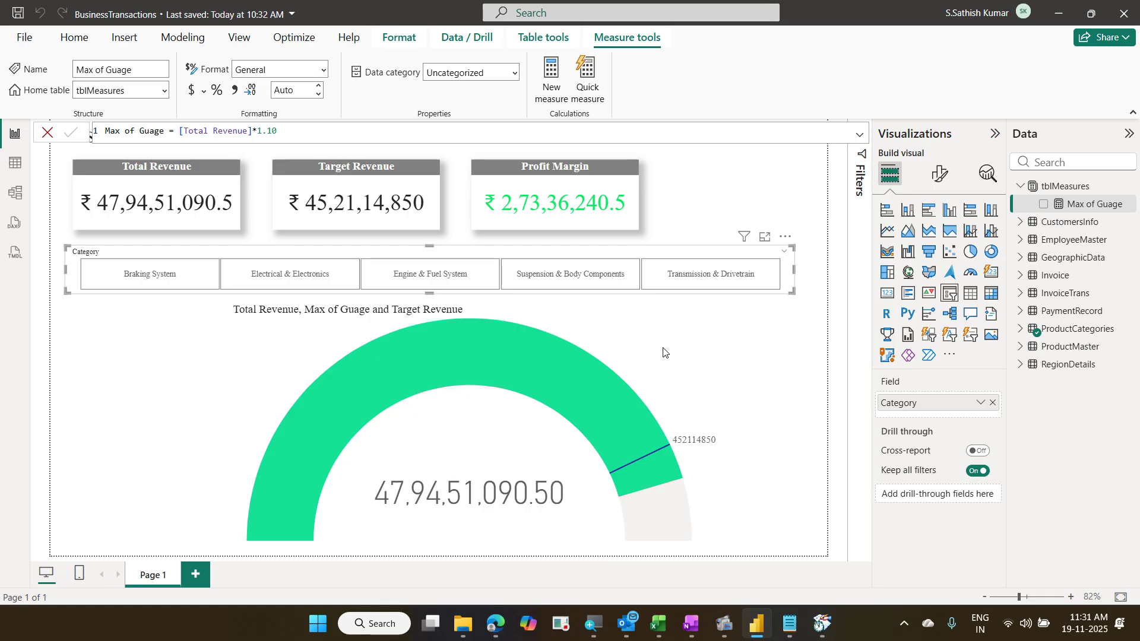
Step: Shift the Total Revenue, Target Revenue and Profit Margin cards left so they sit closer together in one aligned row
left_click(132, 190)
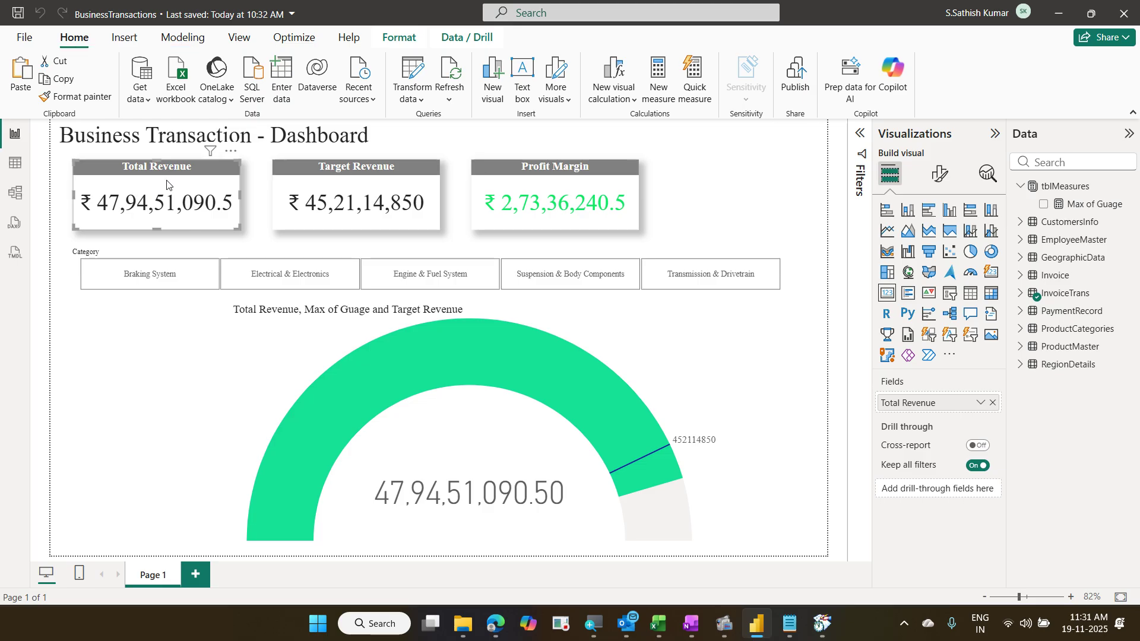
left_click_drag(172, 187, 165, 185)
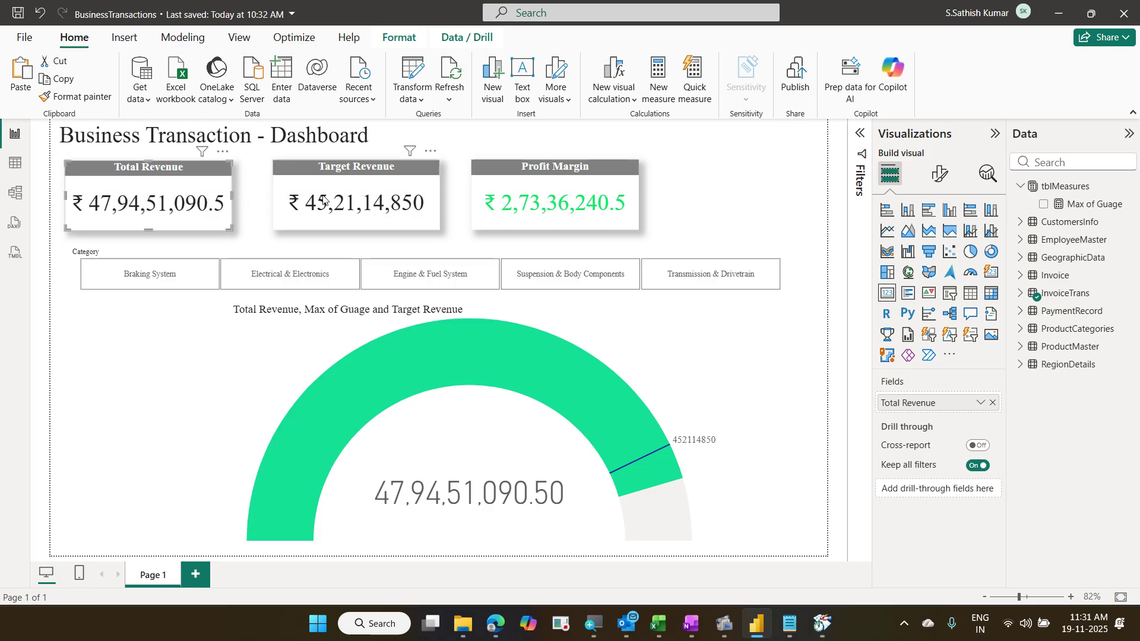
left_click_drag(323, 199, 300, 201)
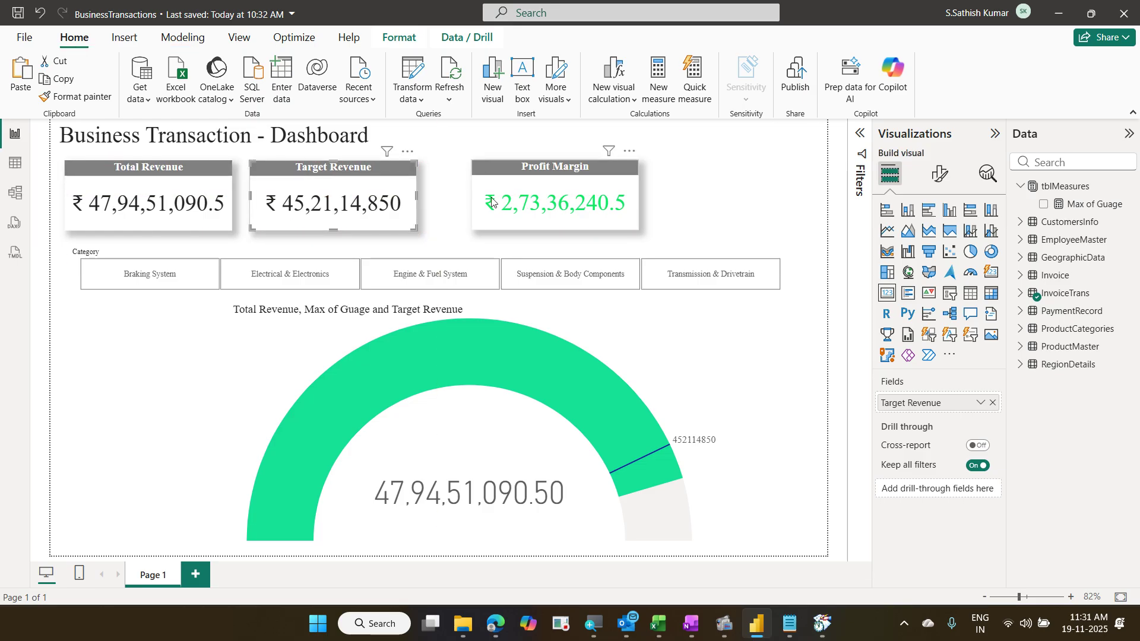
left_click_drag(492, 202, 451, 202)
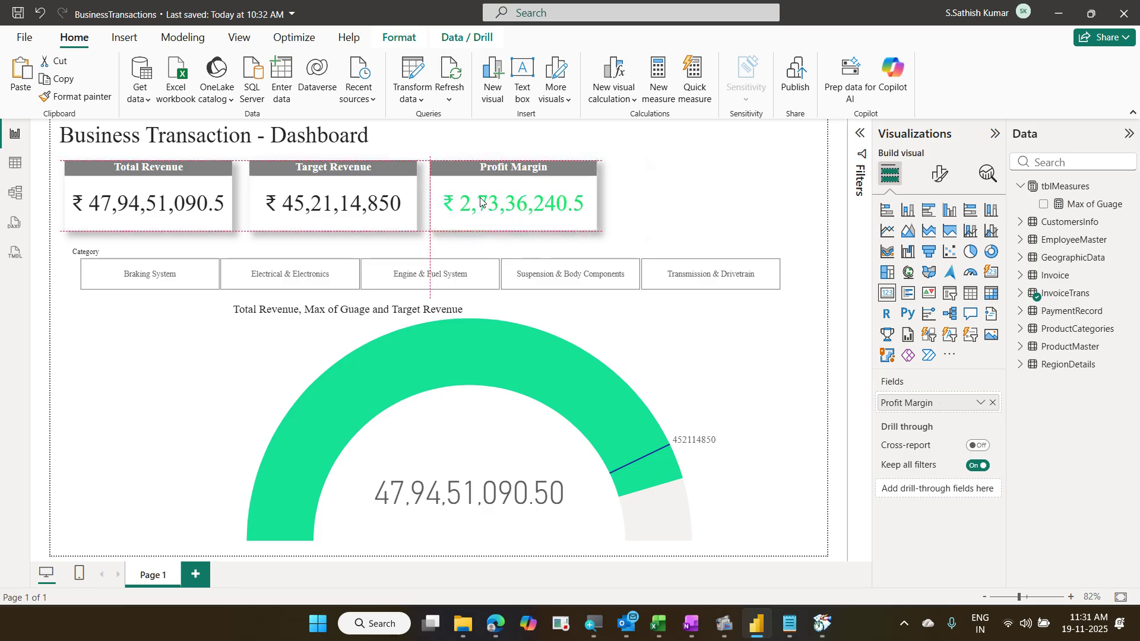
Step: Insert a new card visual in the empty space beside the gauge and add the InvoiceTrans Total Revenue measure as its value
left_click(196, 350)
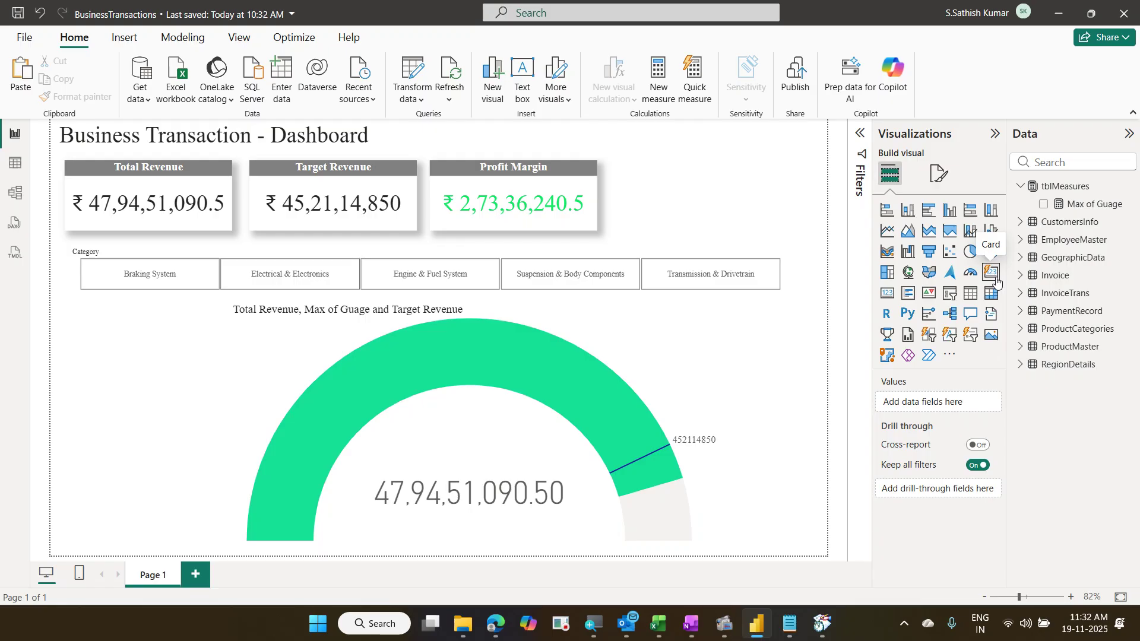
left_click(991, 274)
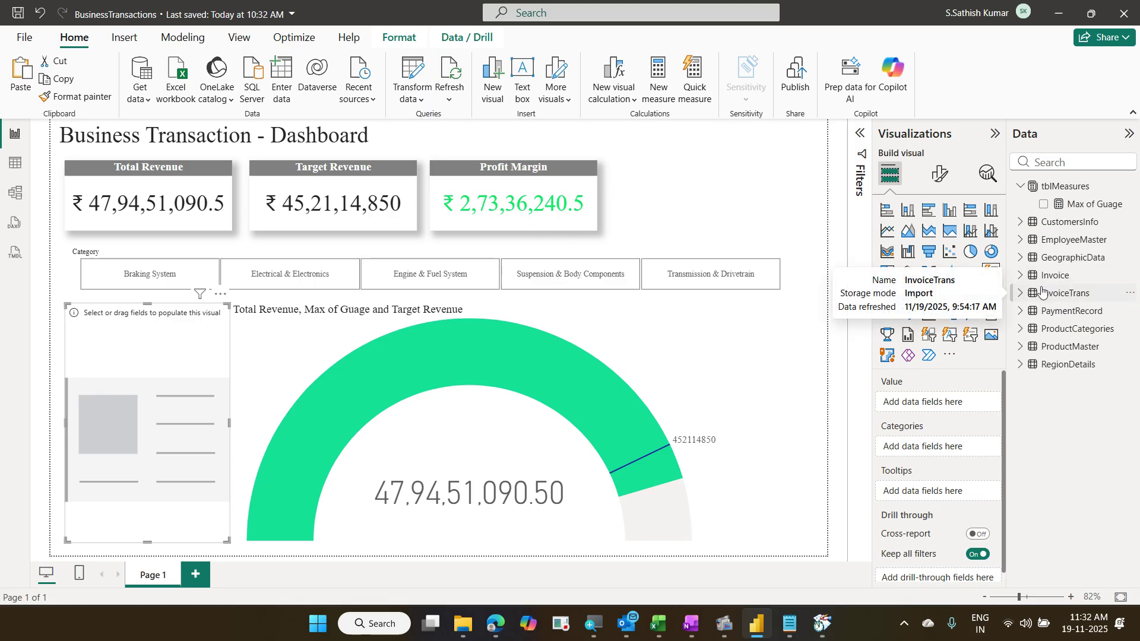
left_click(1022, 295)
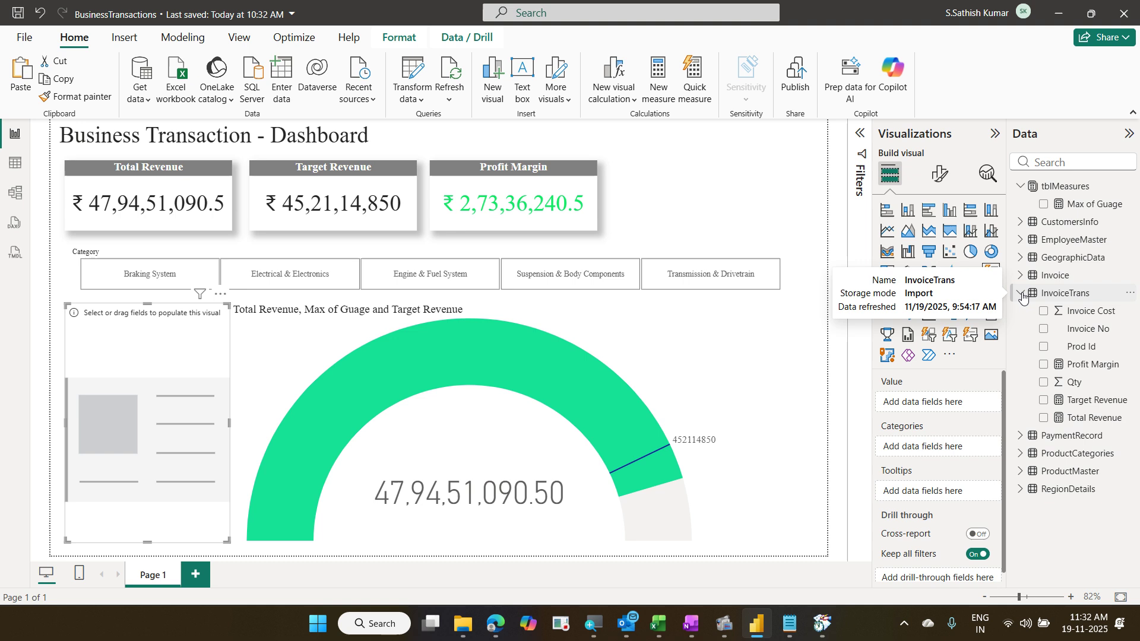
left_click_drag(1095, 418, 957, 400)
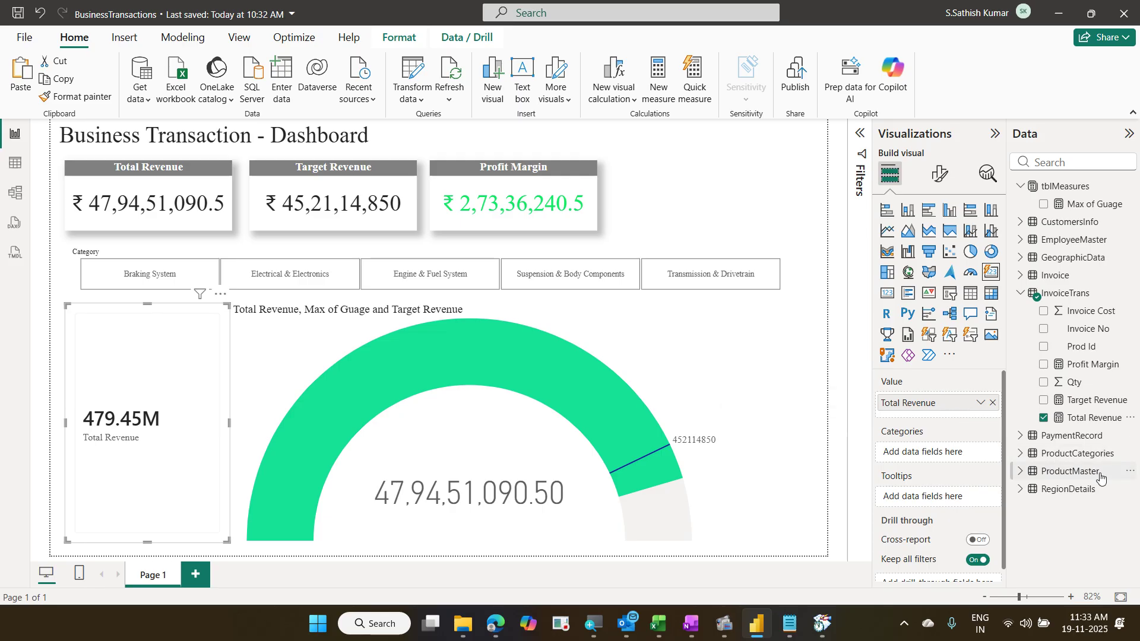
Step: Add the Target Revenue and Profit Margin measures to the new card's values below Total Revenue
left_click(544, 223)
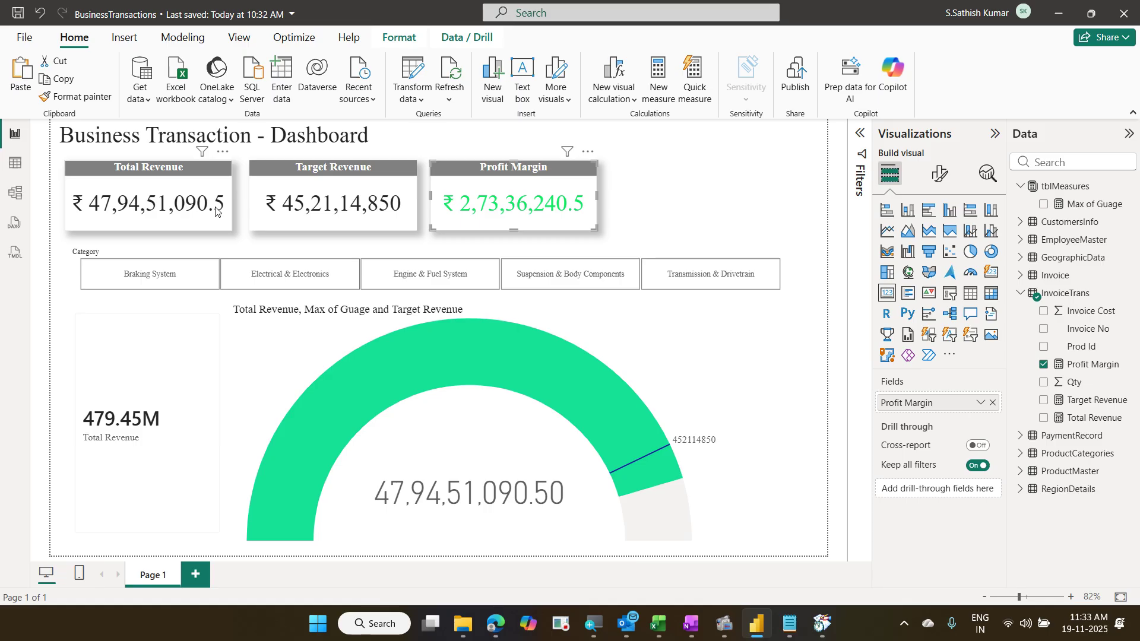
left_click(347, 211)
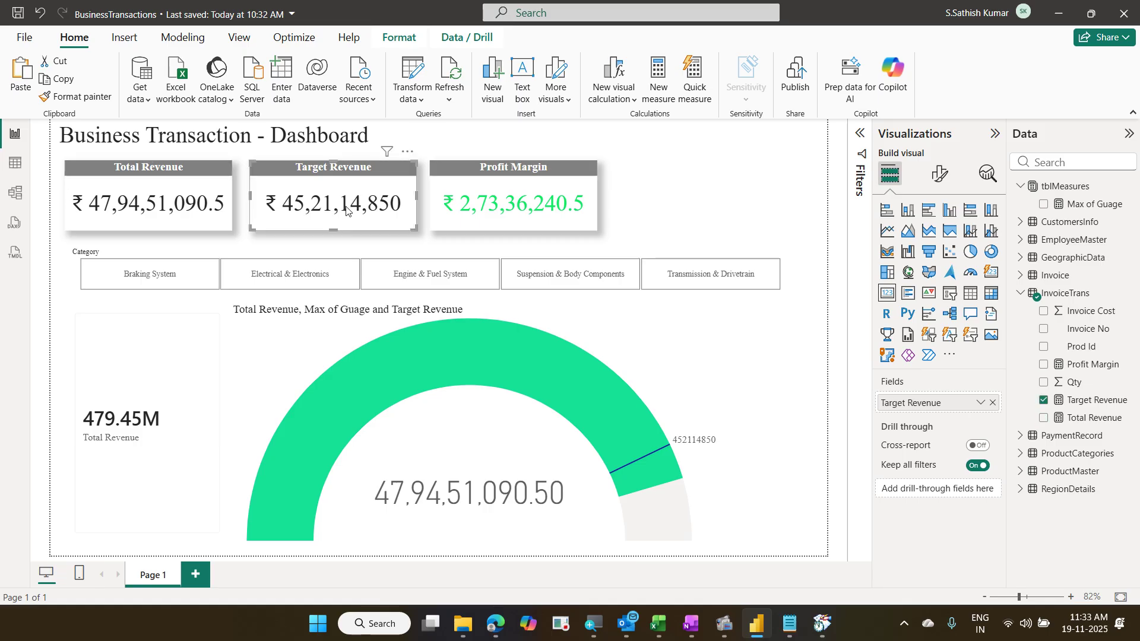
left_click(138, 395)
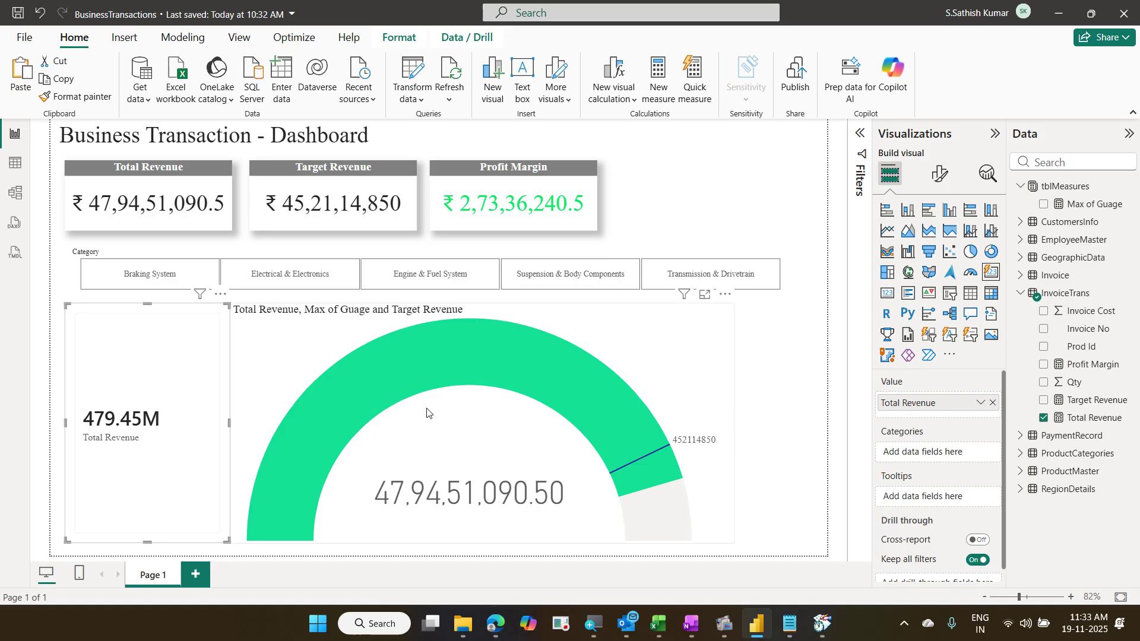
left_click_drag(1095, 401, 953, 415)
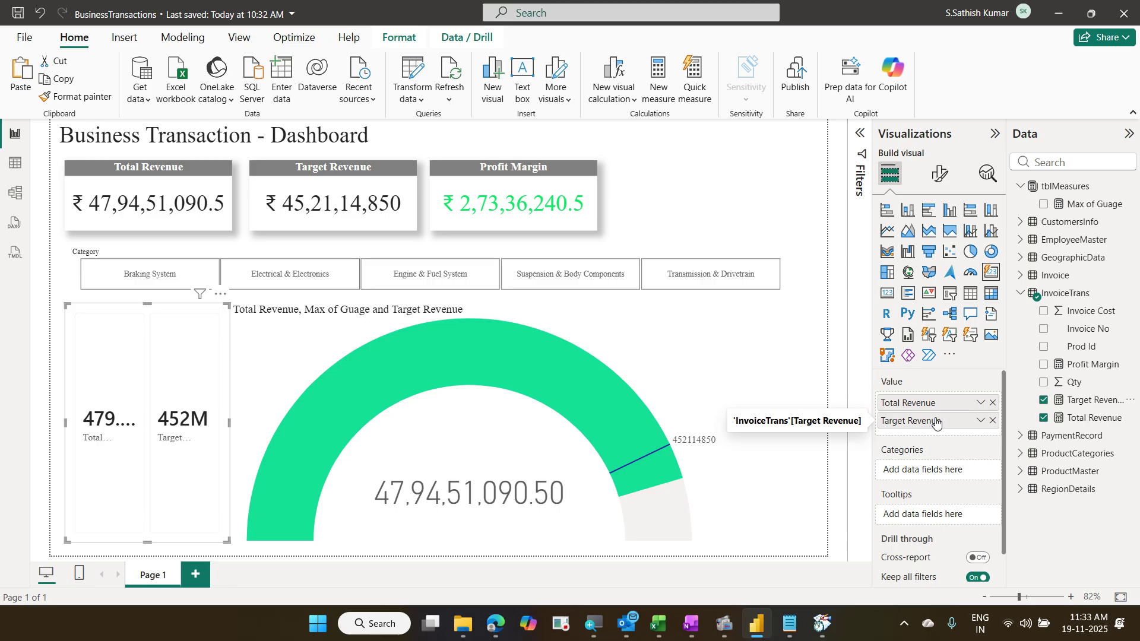
left_click_drag(1094, 365, 957, 438)
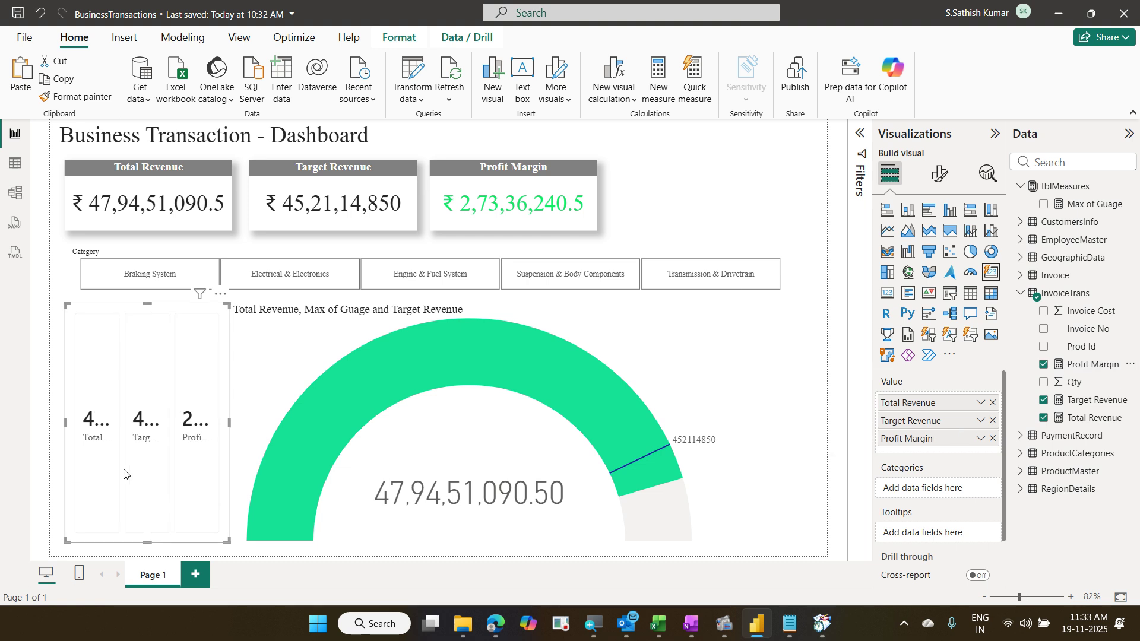
Step: Shrink the gauge and align it with the slicer's right end, then make the new card wider and shorter in the freed space
left_click(480, 437)
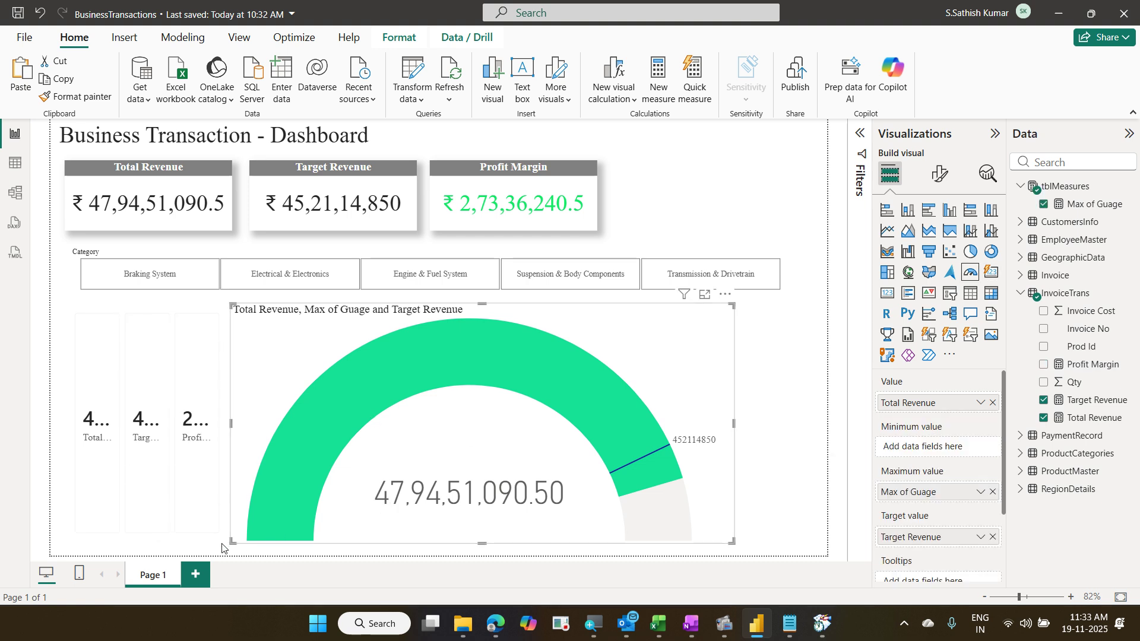
left_click_drag(231, 542, 459, 542)
left_click_drag(605, 537, 680, 535)
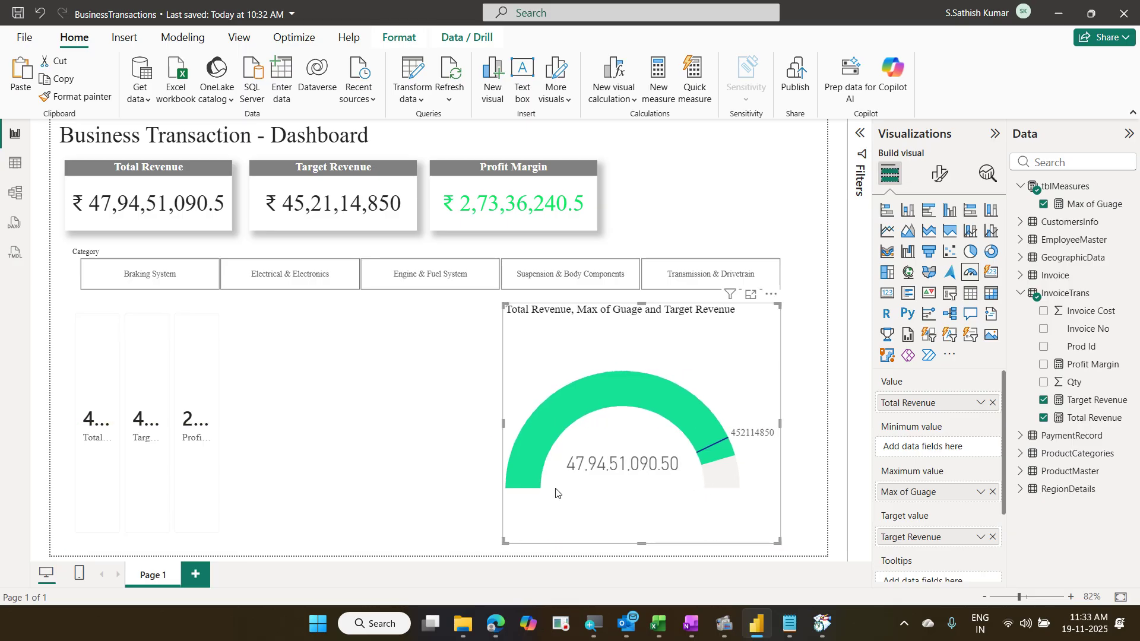
left_click(209, 454)
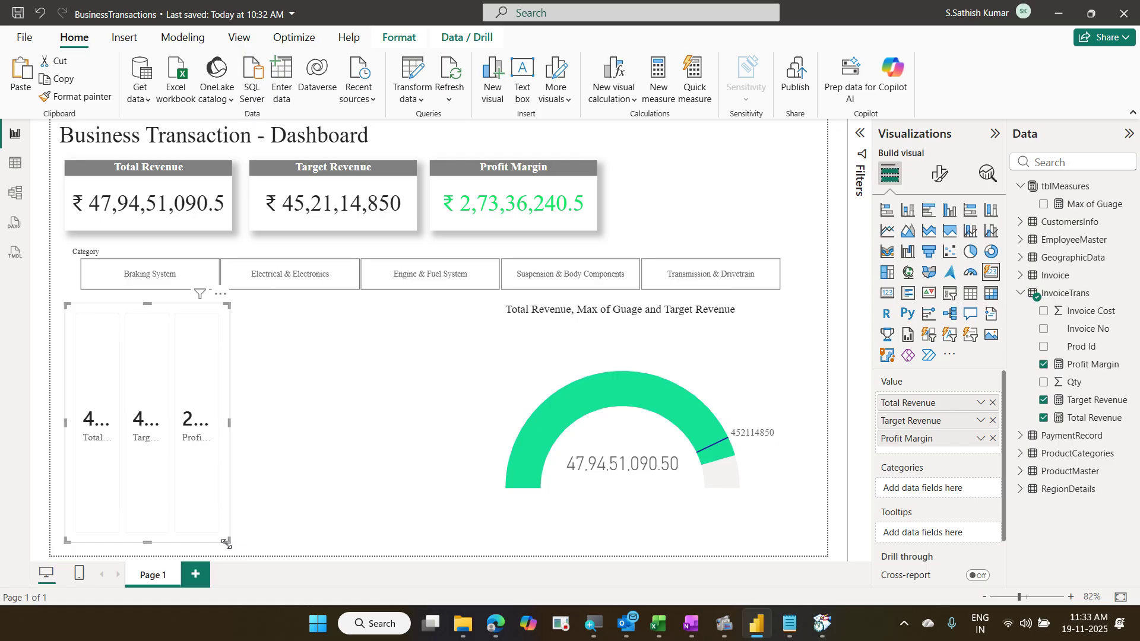
left_click_drag(226, 543, 442, 399)
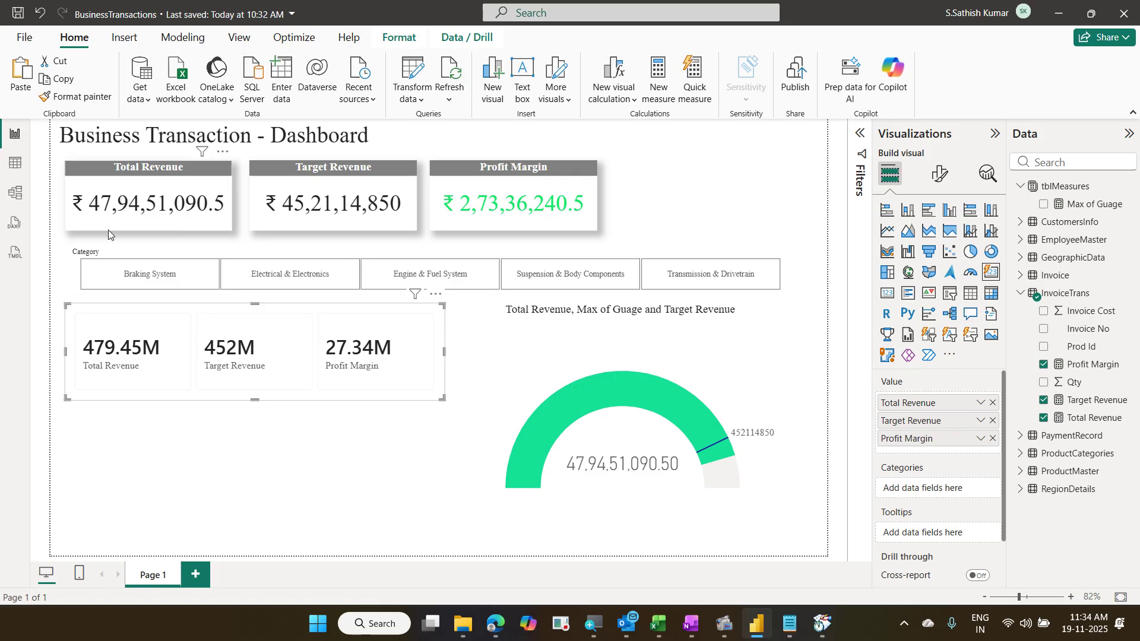
Step: Examine the new card's callout formatting options for its values and labels with the settings applied to all cards
left_click(937, 174)
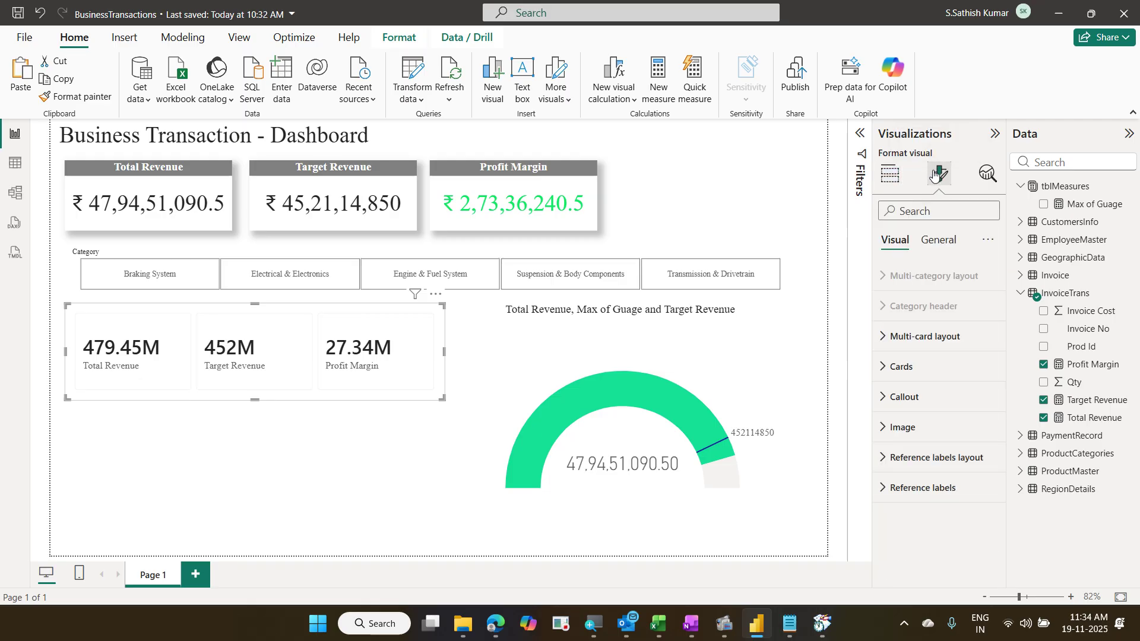
left_click(930, 397)
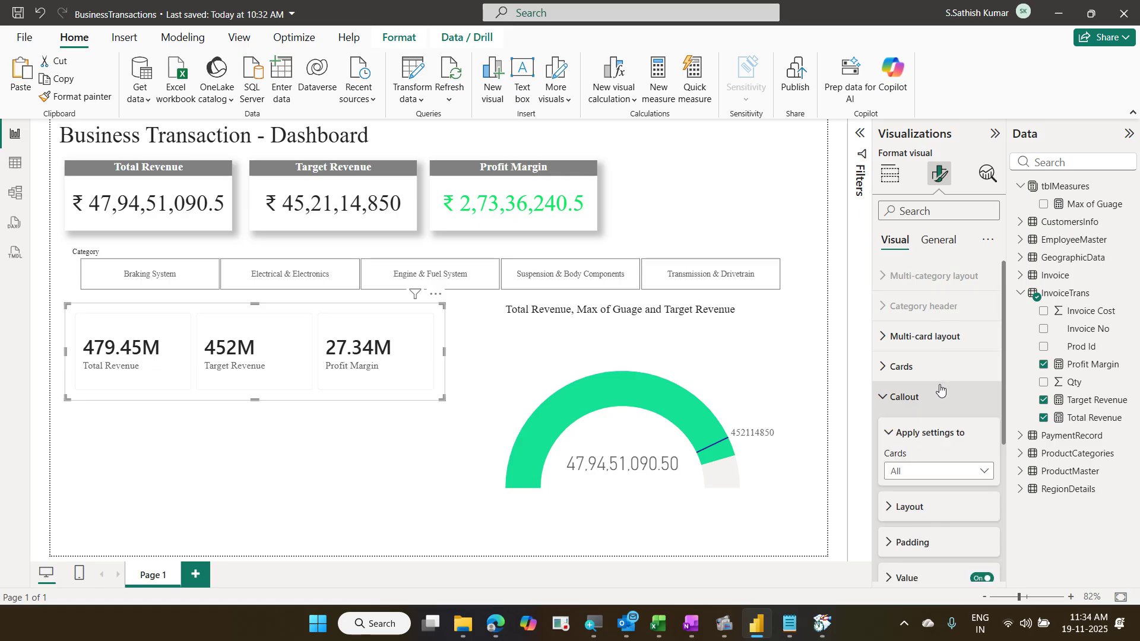
scroll(958, 389, "down", 2)
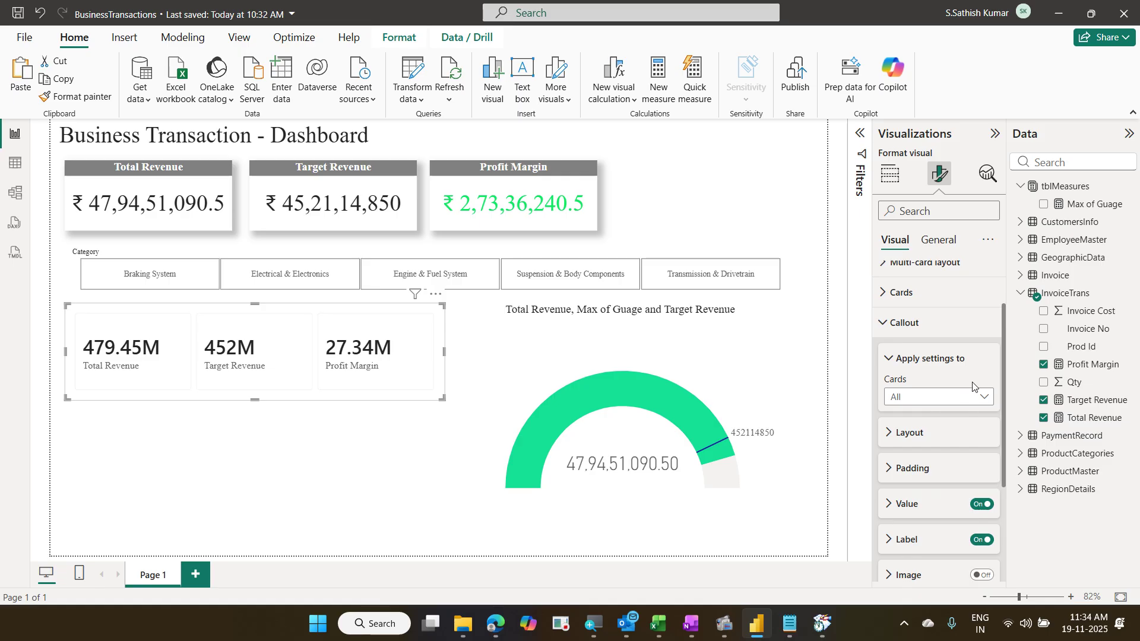
scroll(976, 389, "down", 2)
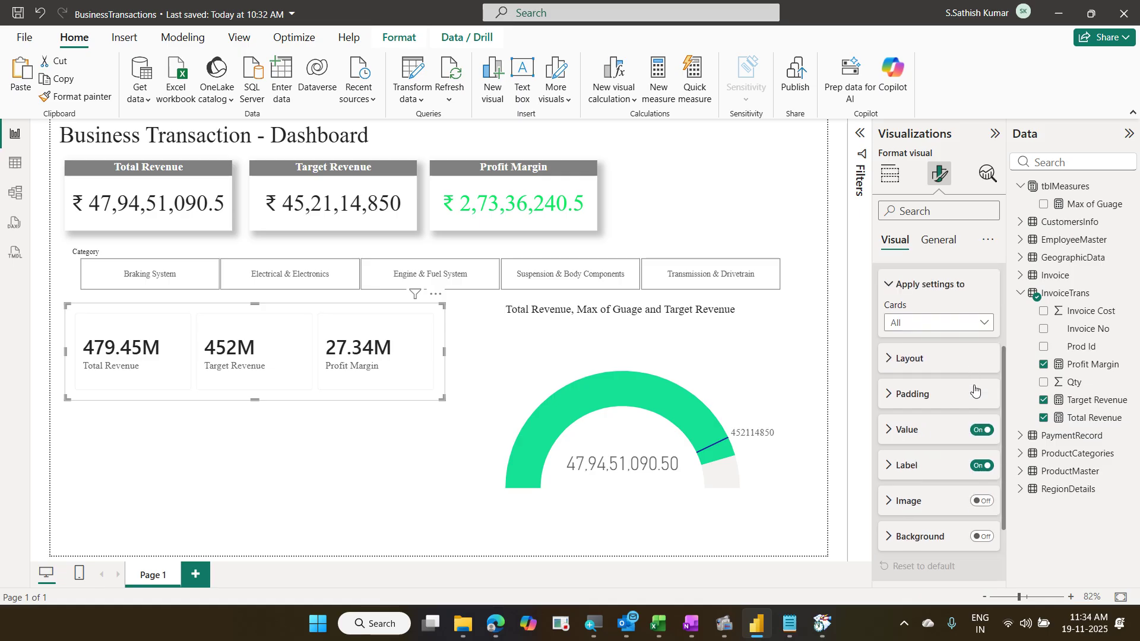
left_click(918, 330)
left_click(919, 328)
left_click(890, 432)
scroll(947, 428, "down", 1)
scroll(947, 430, "down", 5)
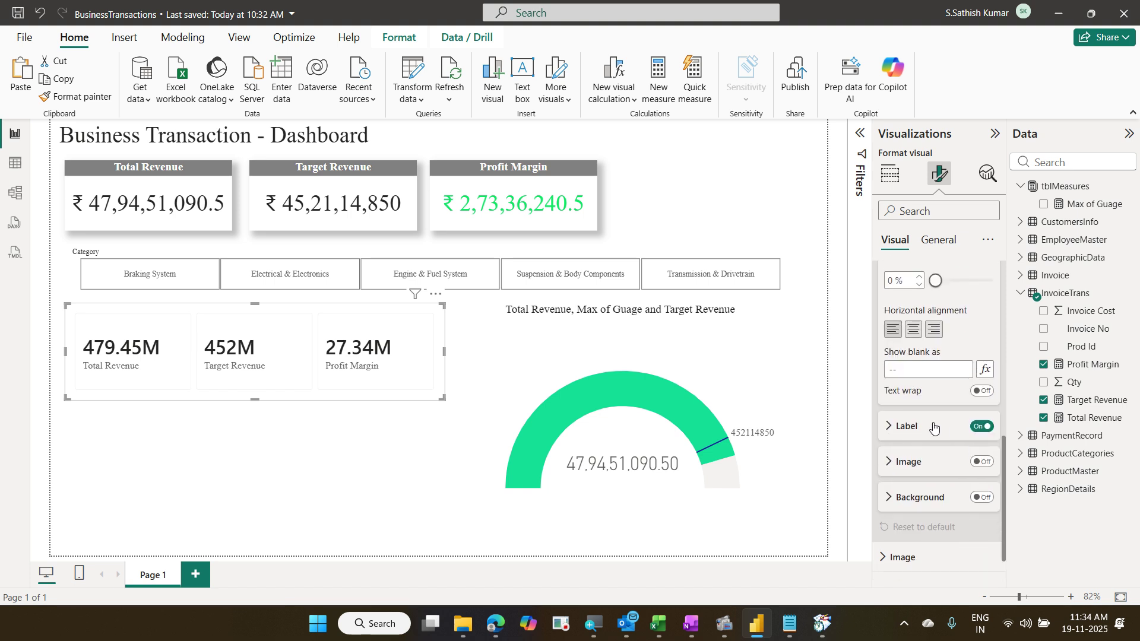
left_click(933, 428)
scroll(931, 426, "down", 4)
scroll(932, 425, "down", 2)
scroll(932, 425, "up", 15)
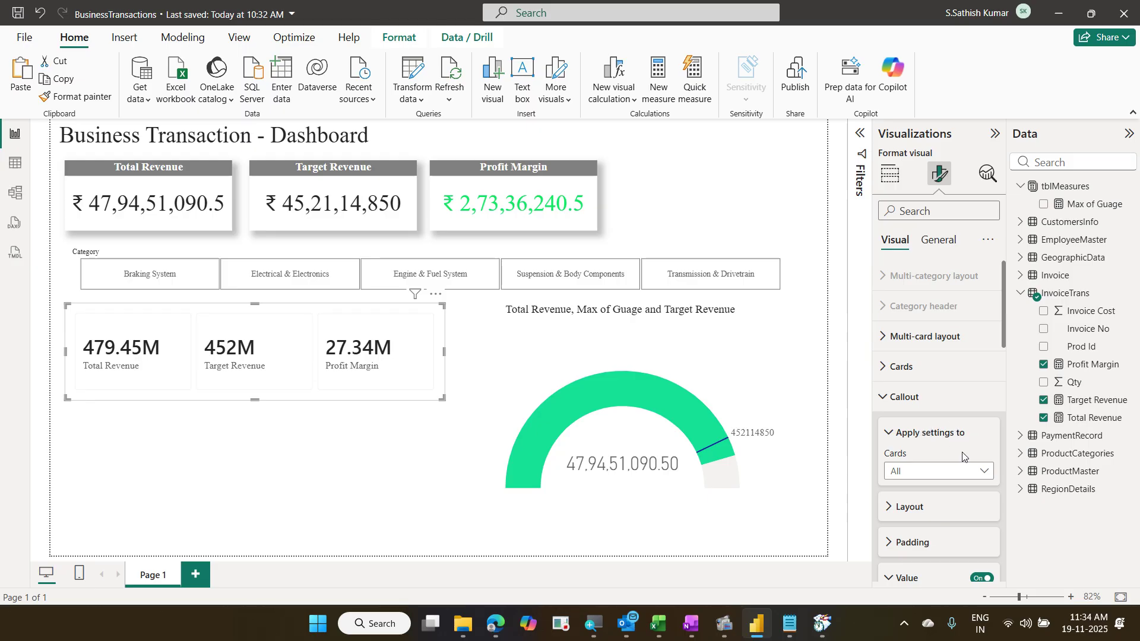
Step: Apply the callout settings to Total Revenue only and set its value display units to None
scroll(952, 427, "down", 3)
left_click(972, 328)
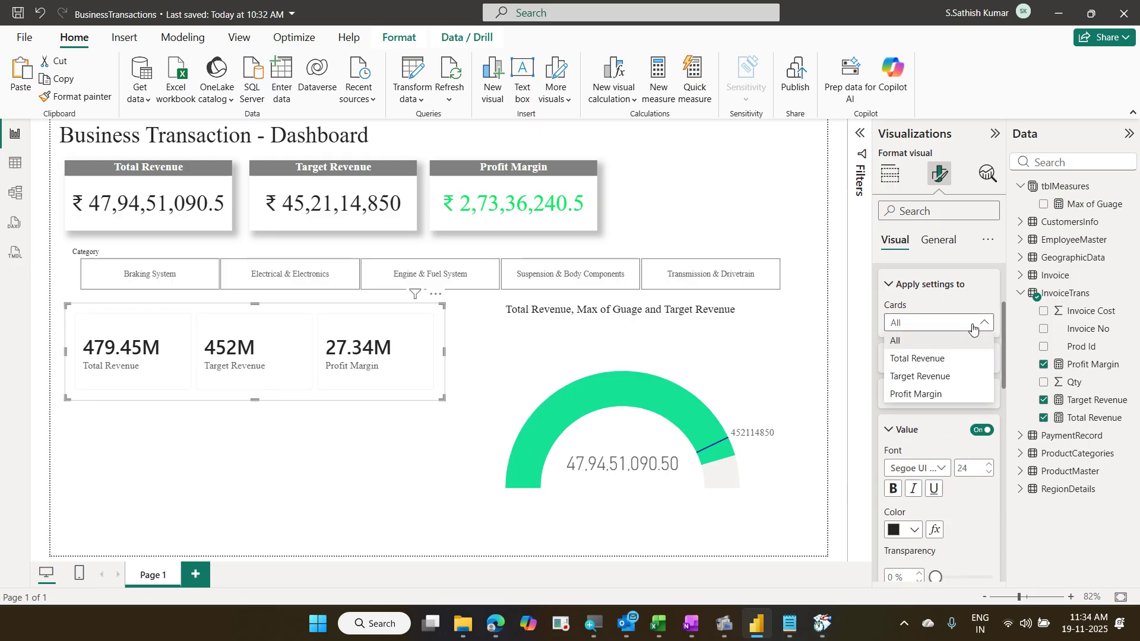
left_click(963, 358)
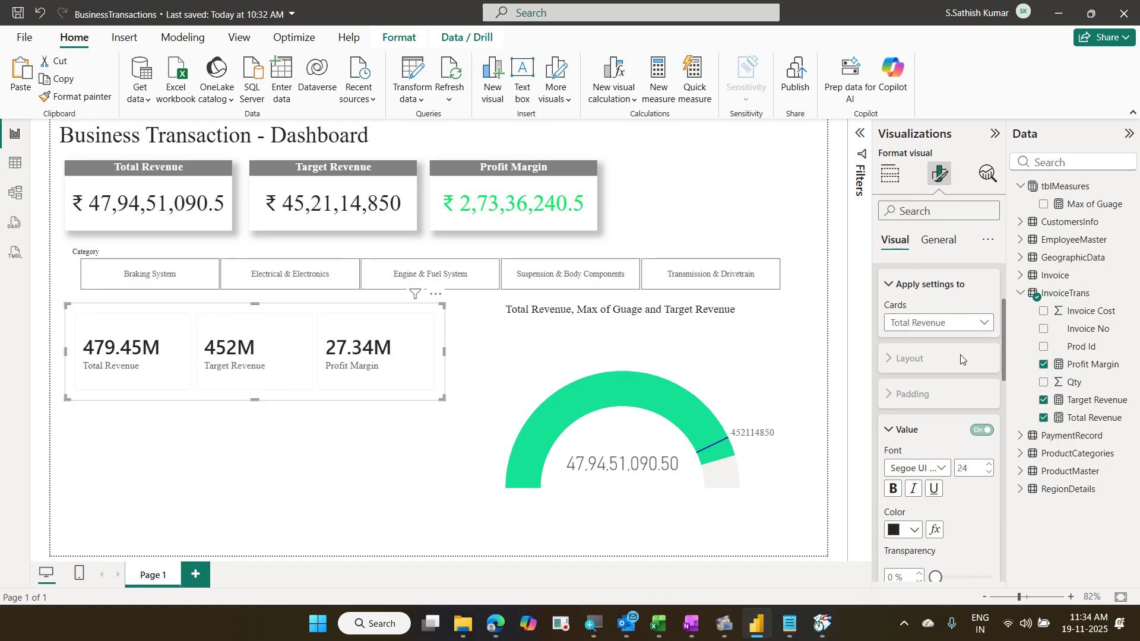
scroll(951, 362, "down", 3)
scroll(947, 367, "down", 3)
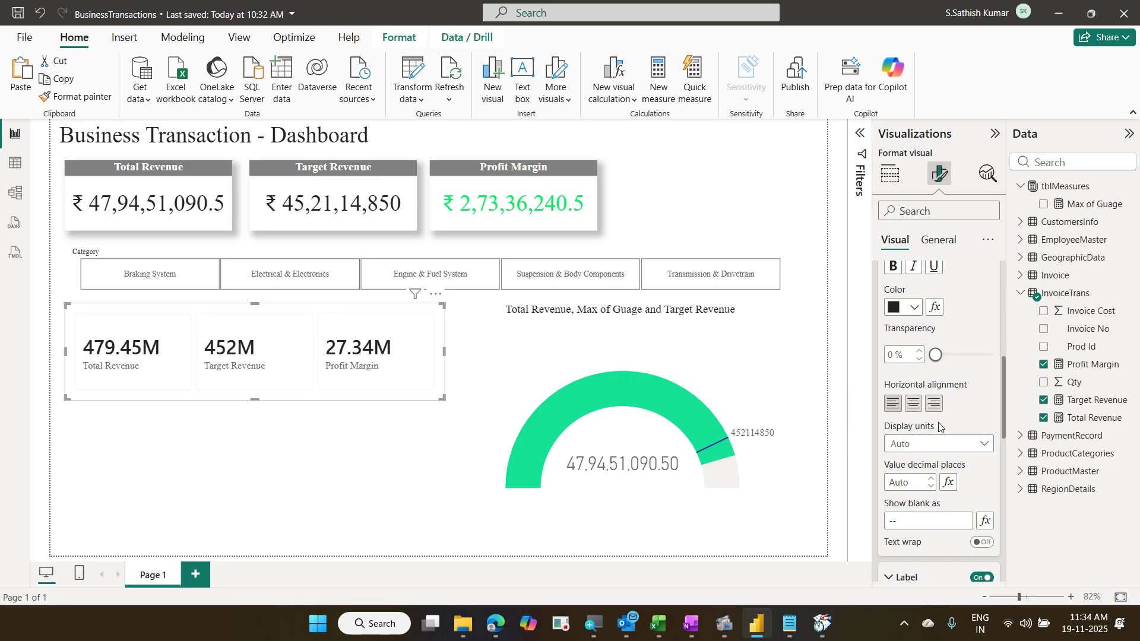
scroll(939, 423, "up", 7)
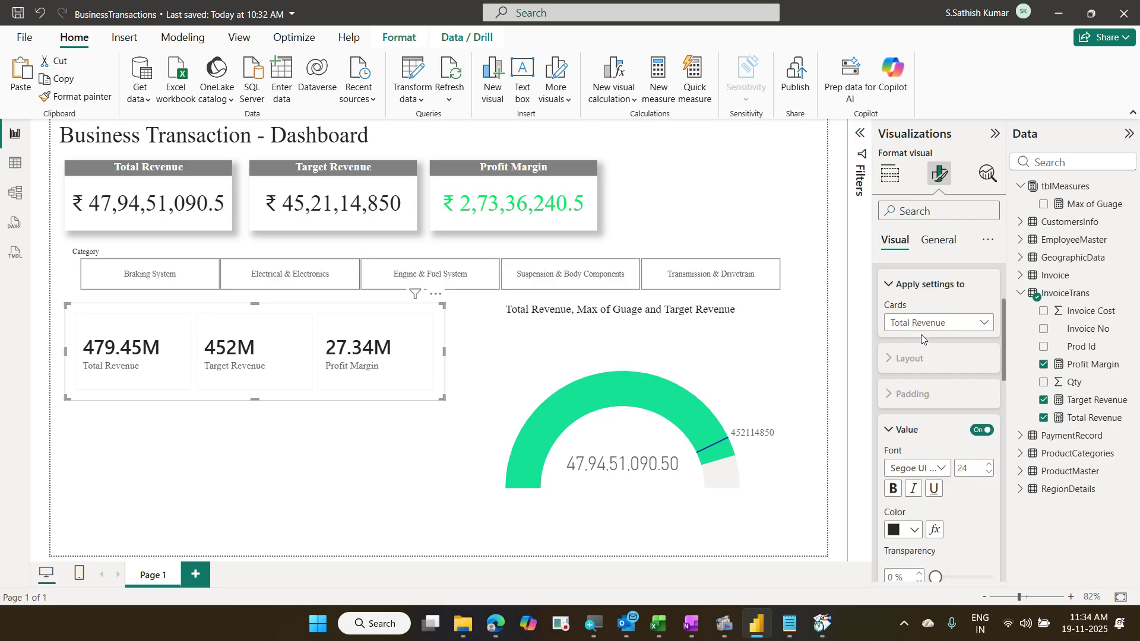
scroll(924, 337, "down", 7)
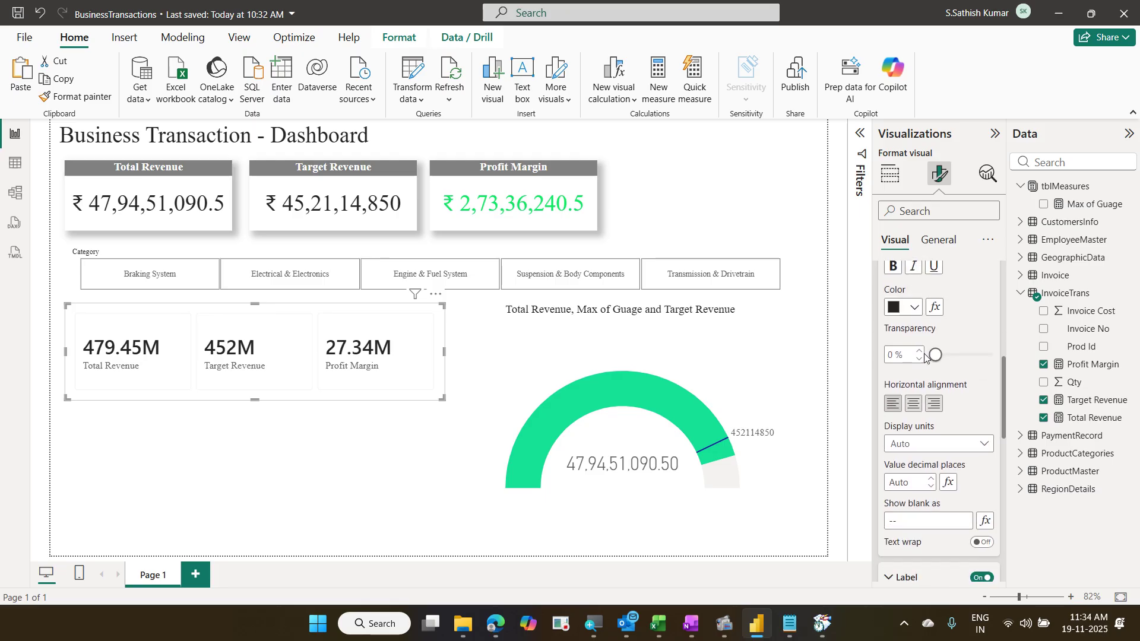
left_click(972, 445)
left_click(917, 480)
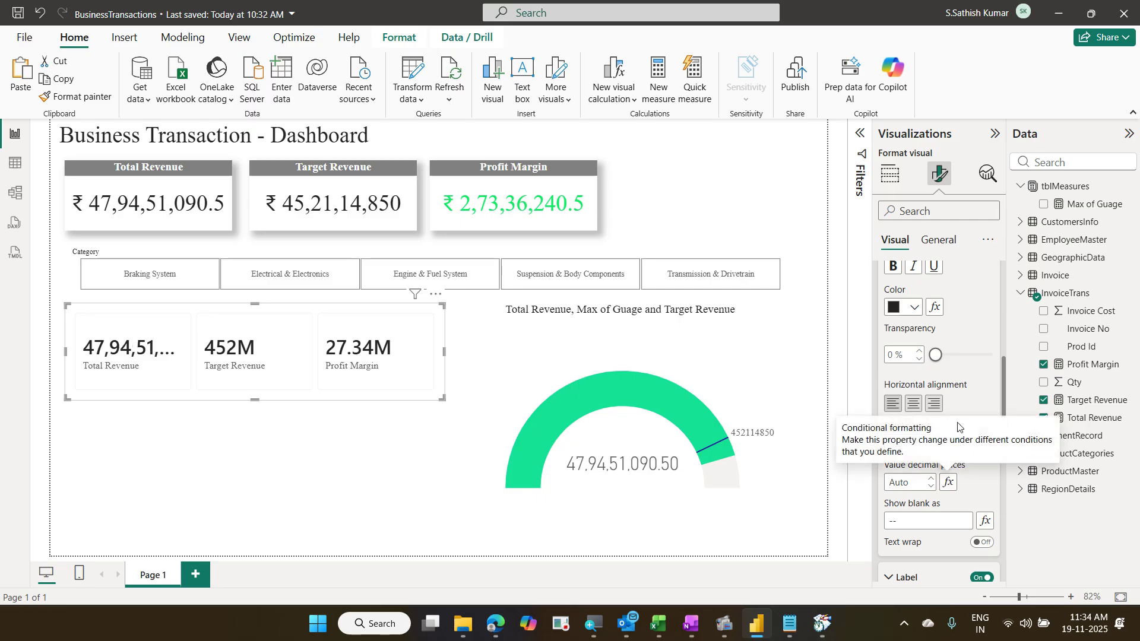
Step: Switch the callout settings to Target Revenue and set its value display units to None
scroll(945, 410, "up", 5)
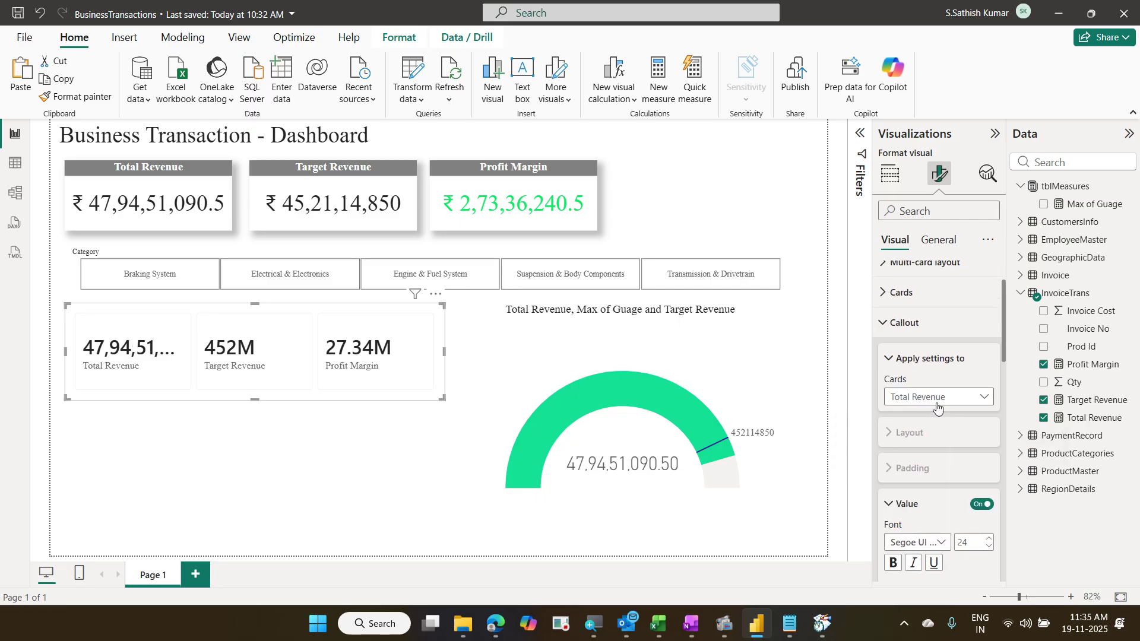
left_click(947, 406)
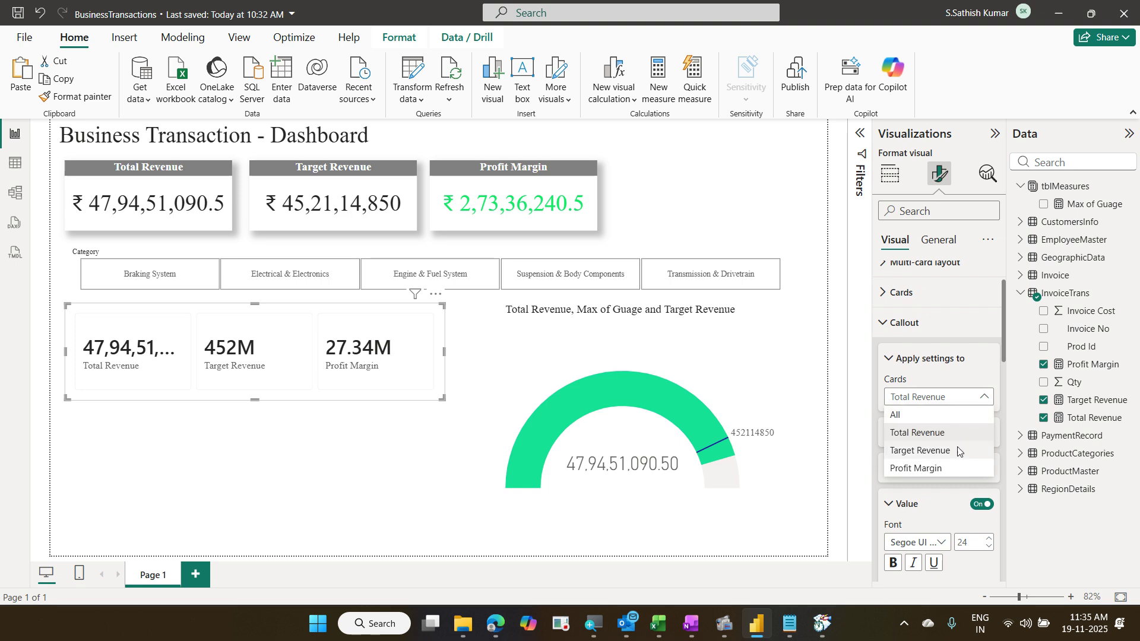
left_click(920, 450)
scroll(957, 440, "down", 8)
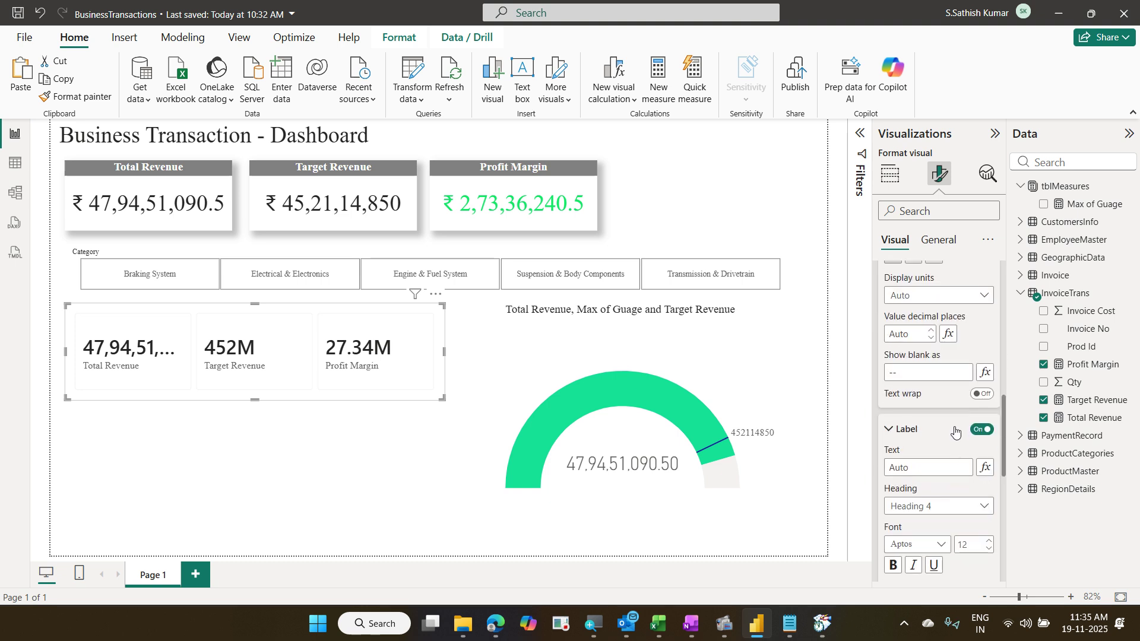
scroll(952, 465, "up", 2)
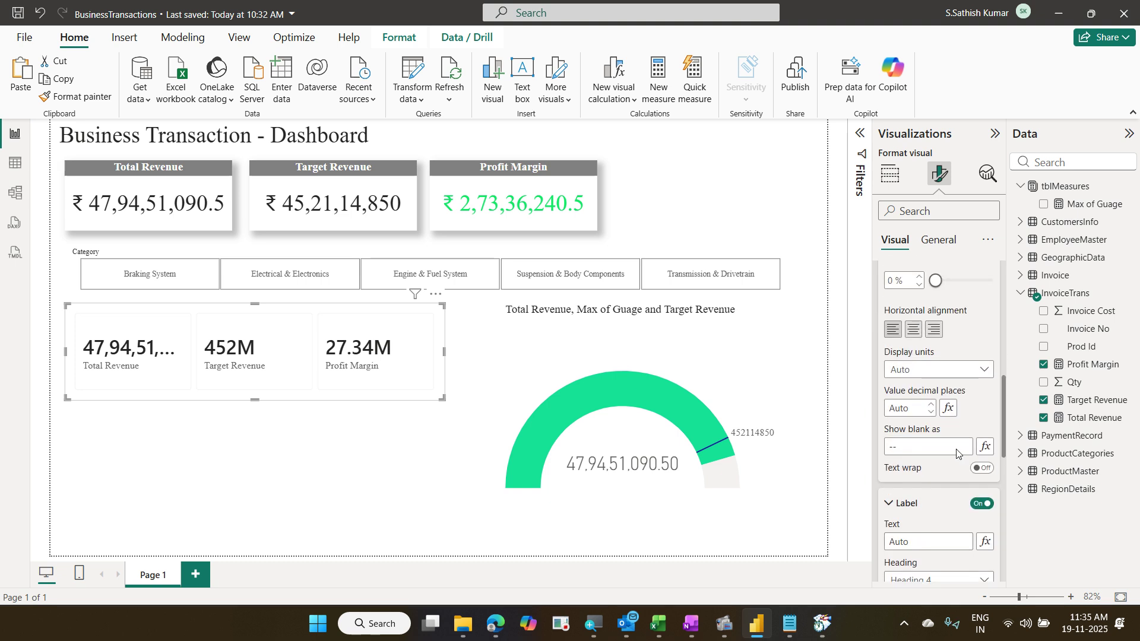
left_click(965, 370)
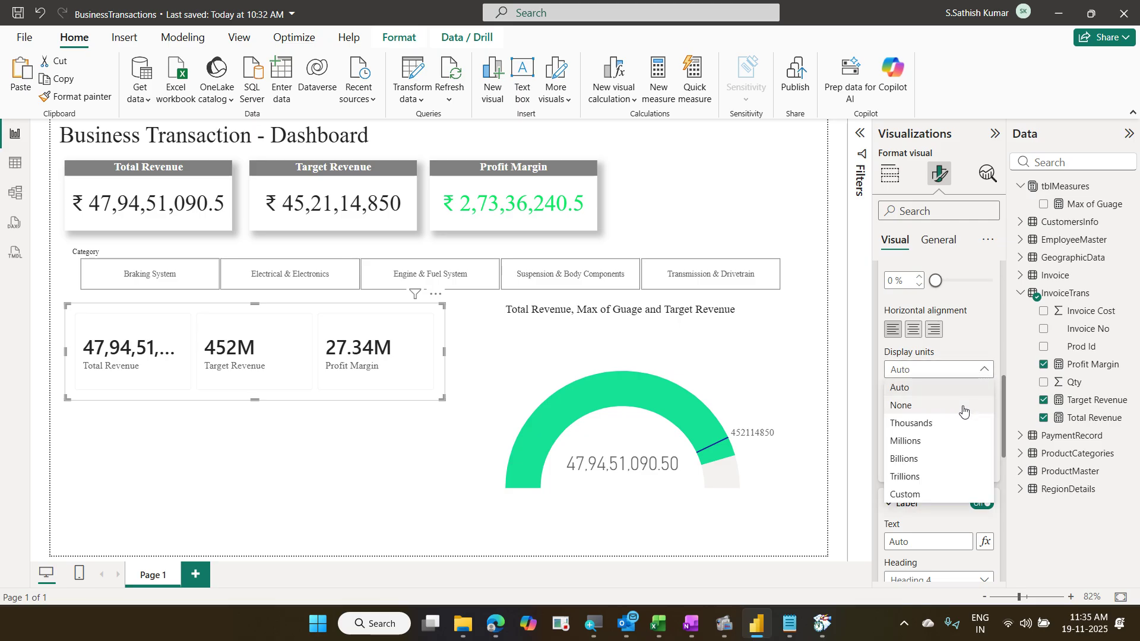
left_click(965, 405)
Step: Switch the callout settings to Profit Margin and set its value display units to None
scroll(960, 412, "up", 3)
scroll(958, 412, "up", 3)
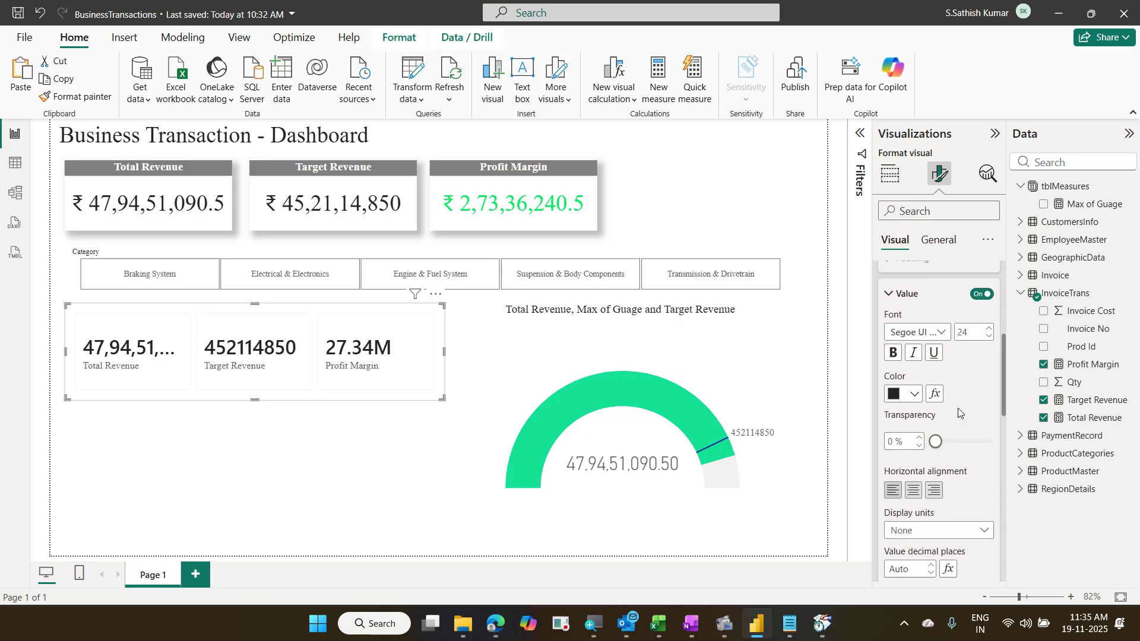
left_click(984, 324)
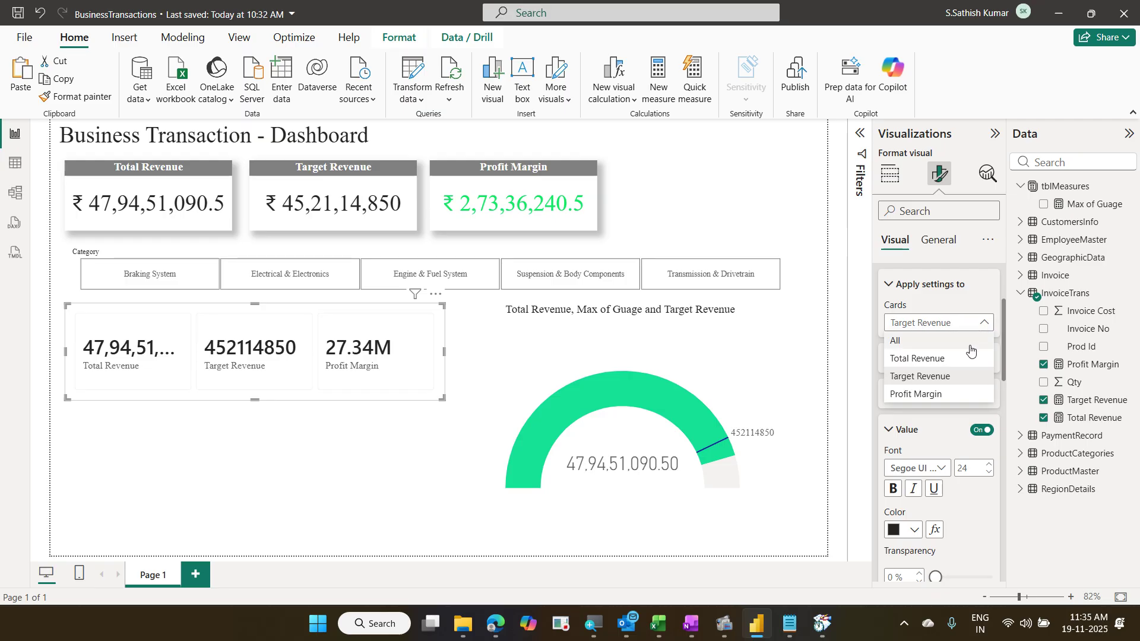
left_click(959, 395)
scroll(958, 394, "down", 2)
scroll(958, 394, "down", 4)
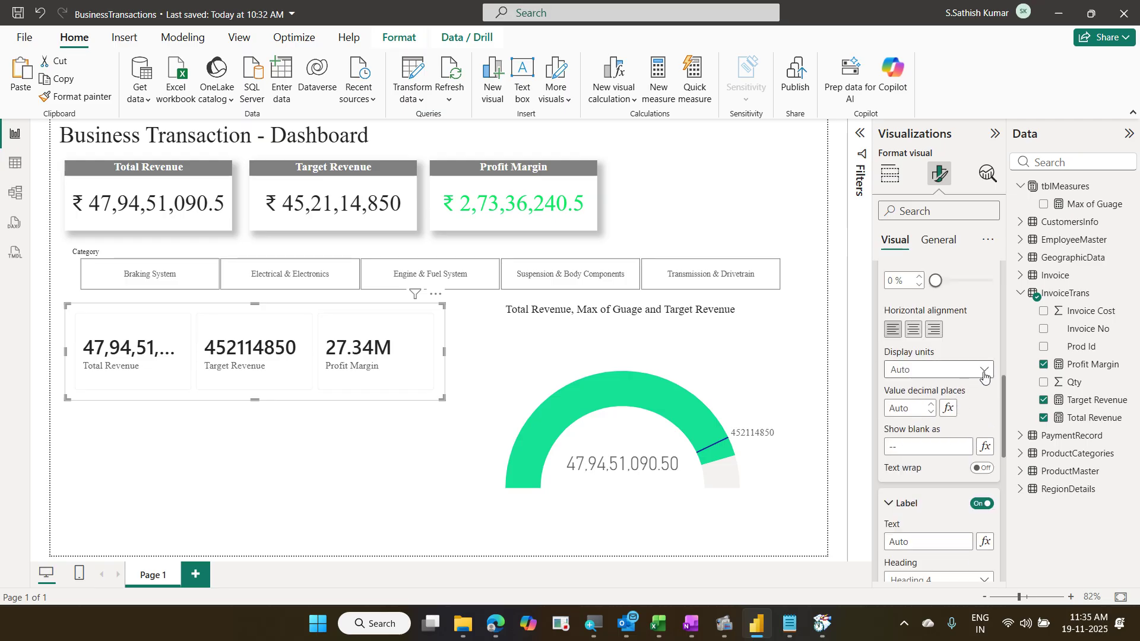
left_click(985, 374)
left_click(958, 404)
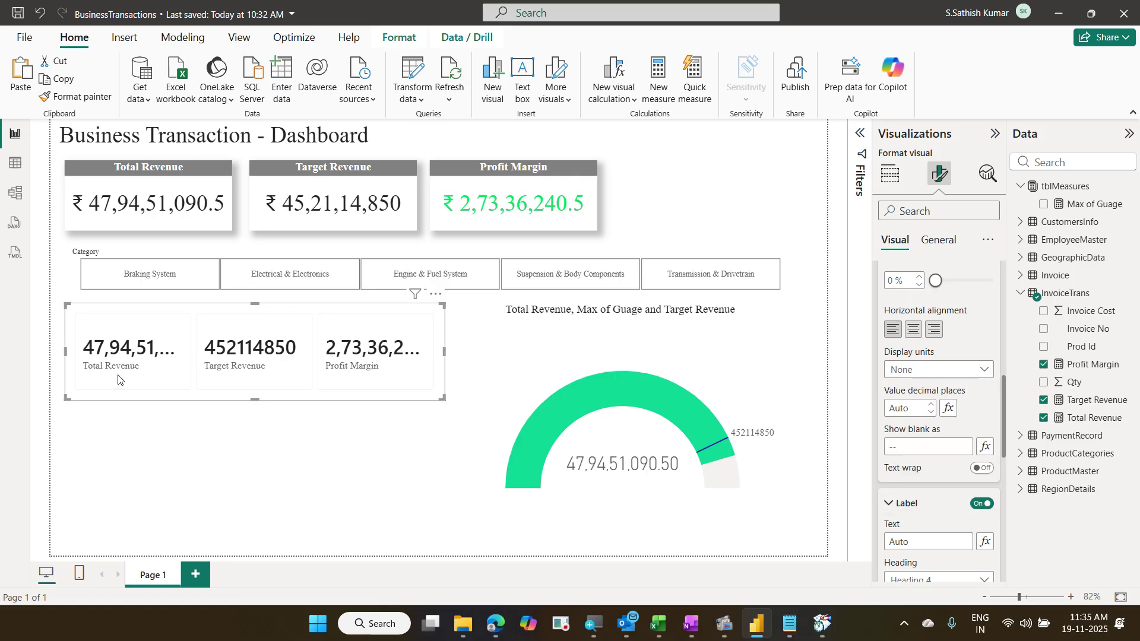
Step: Resize the multi-value card into a shorter, wider strip so that all three values fit in full
left_click_drag(255, 400, 356, 373)
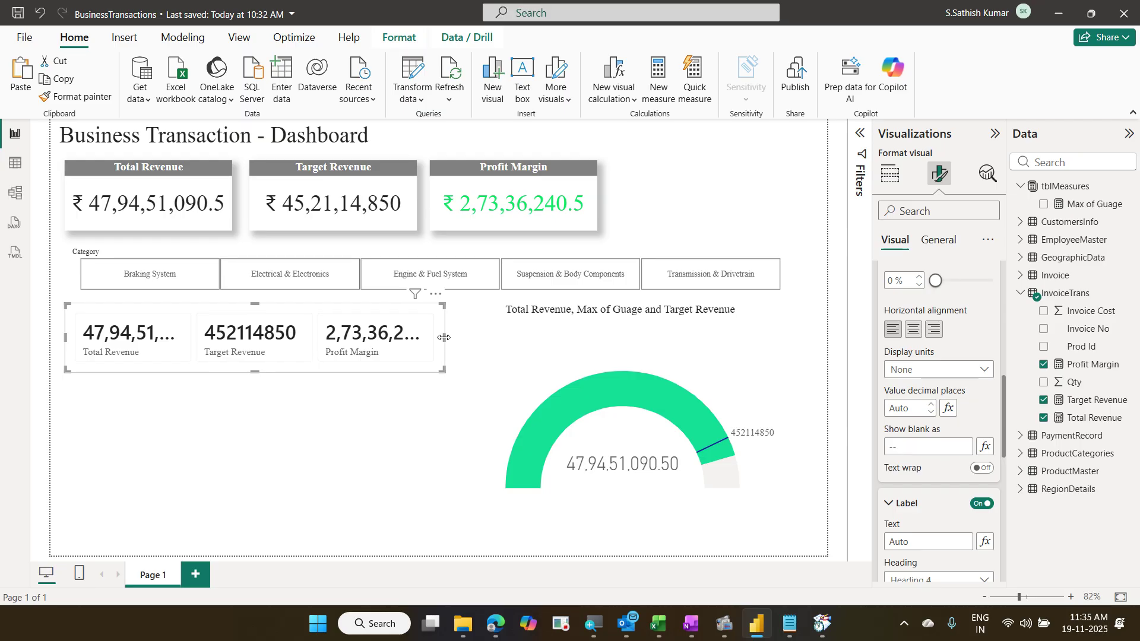
left_click_drag(445, 337, 560, 357)
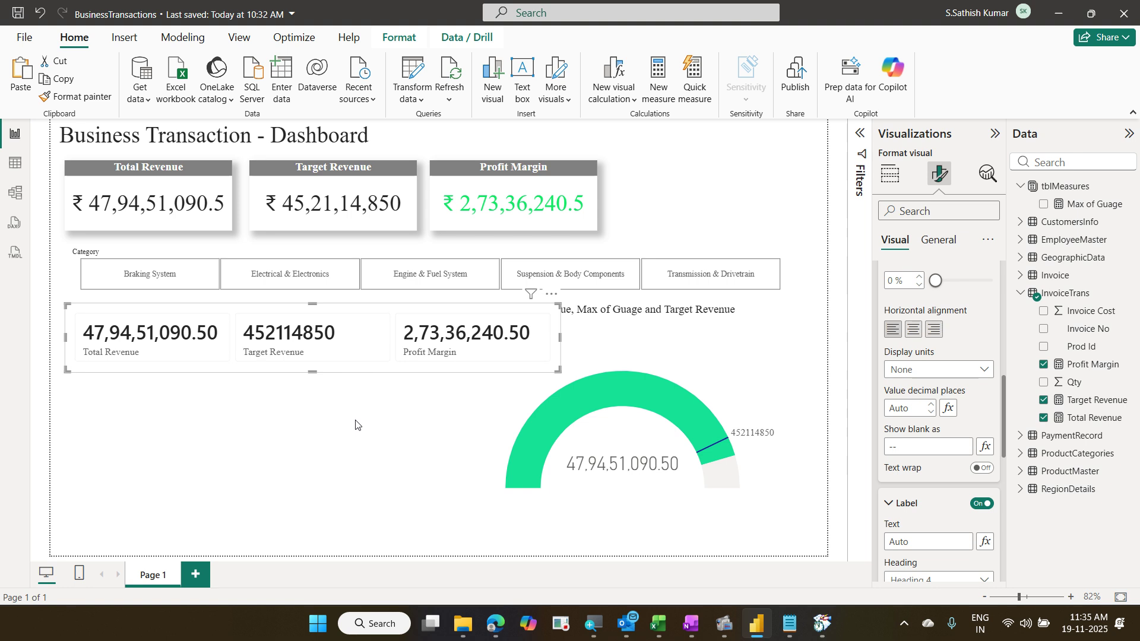
mouse_move(560, 354)
left_mouse_down()
mouse_move(242, 356)
mouse_move(561, 358)
left_mouse_up()
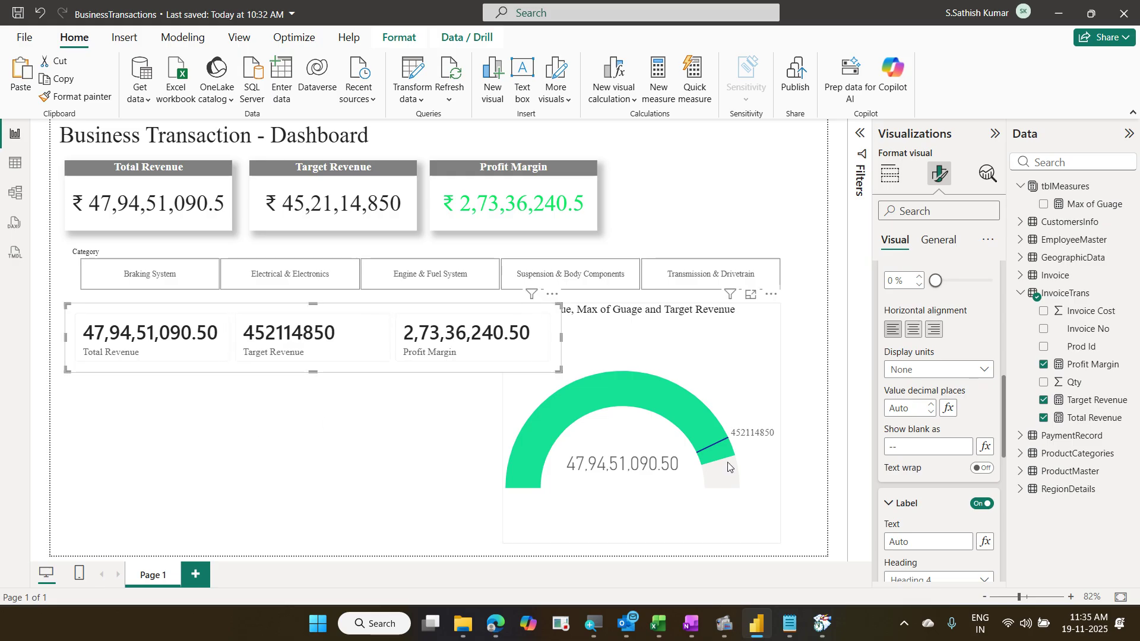
Step: Switch the callout settings back to all cards and check the callout's layout options
scroll(1006, 432, "up", 1)
scroll(1005, 432, "up", 4)
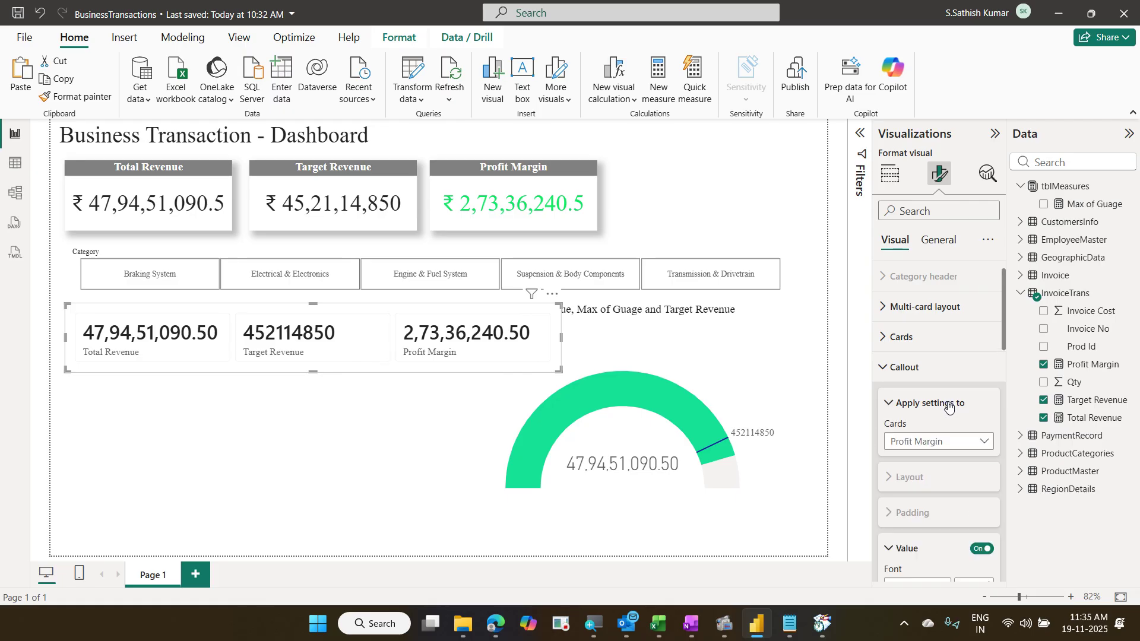
left_click(962, 442)
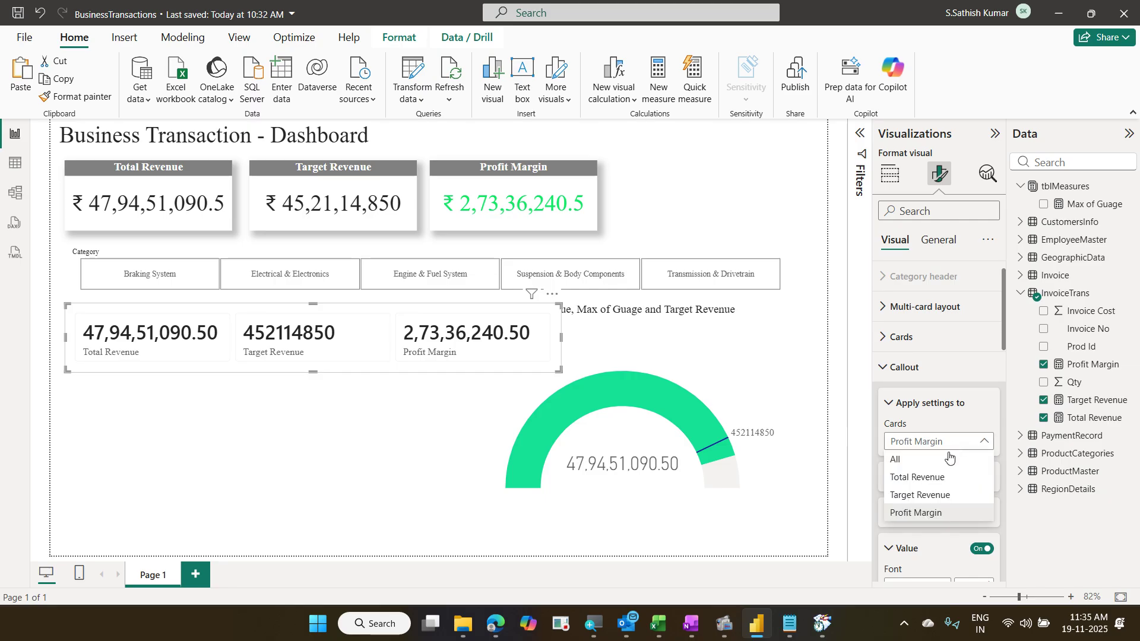
left_click(946, 452)
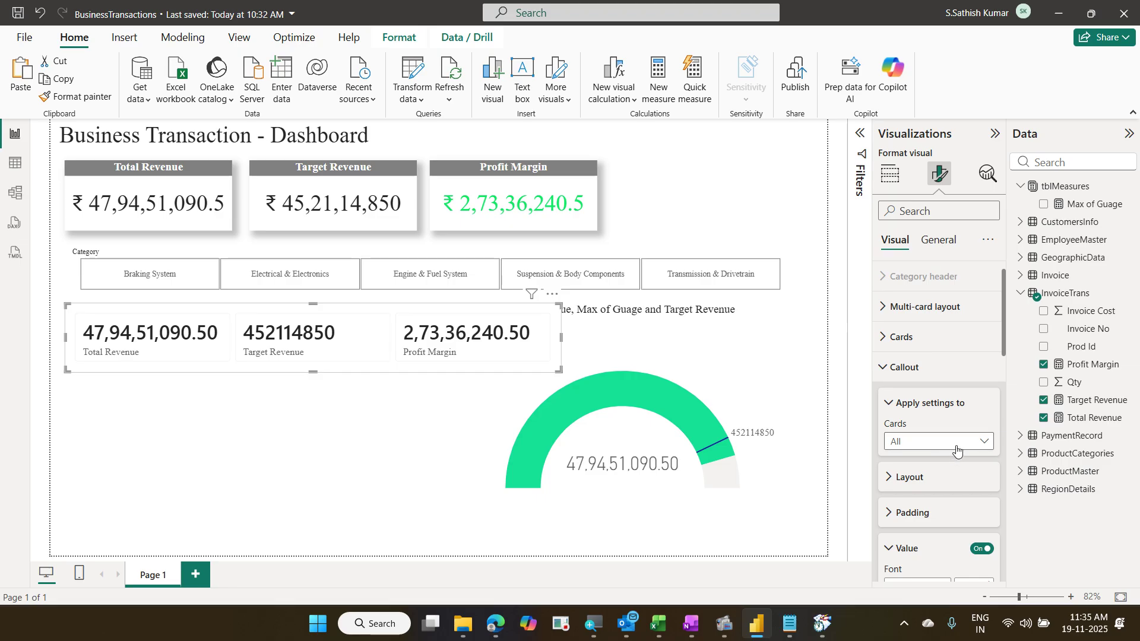
scroll(956, 447, "down", 3)
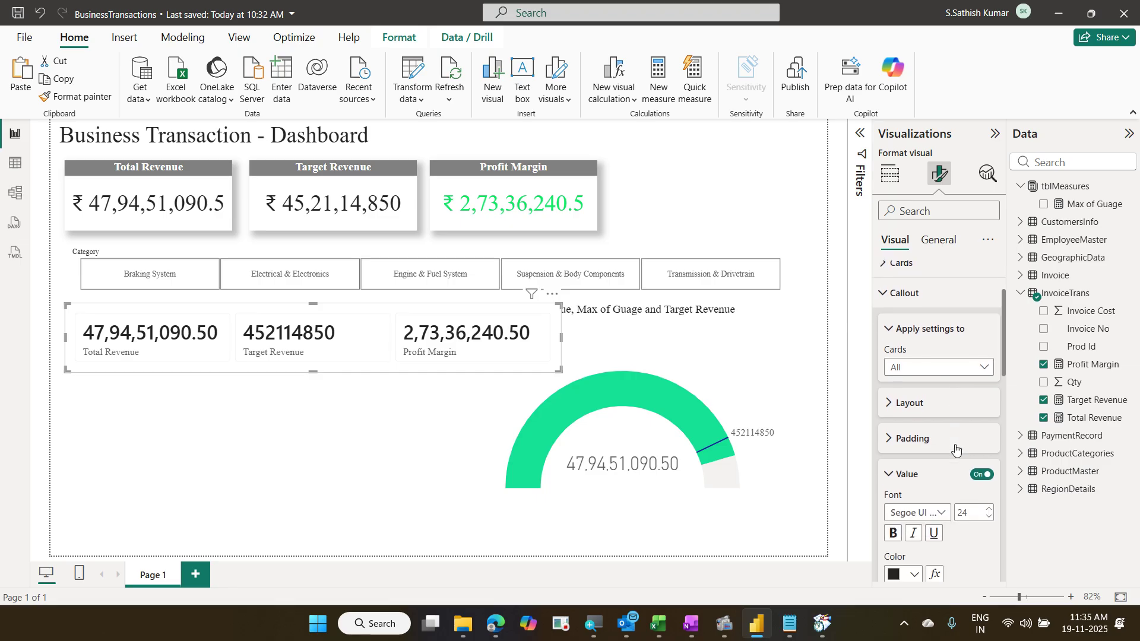
scroll(939, 425, "up", 2)
left_click(924, 405)
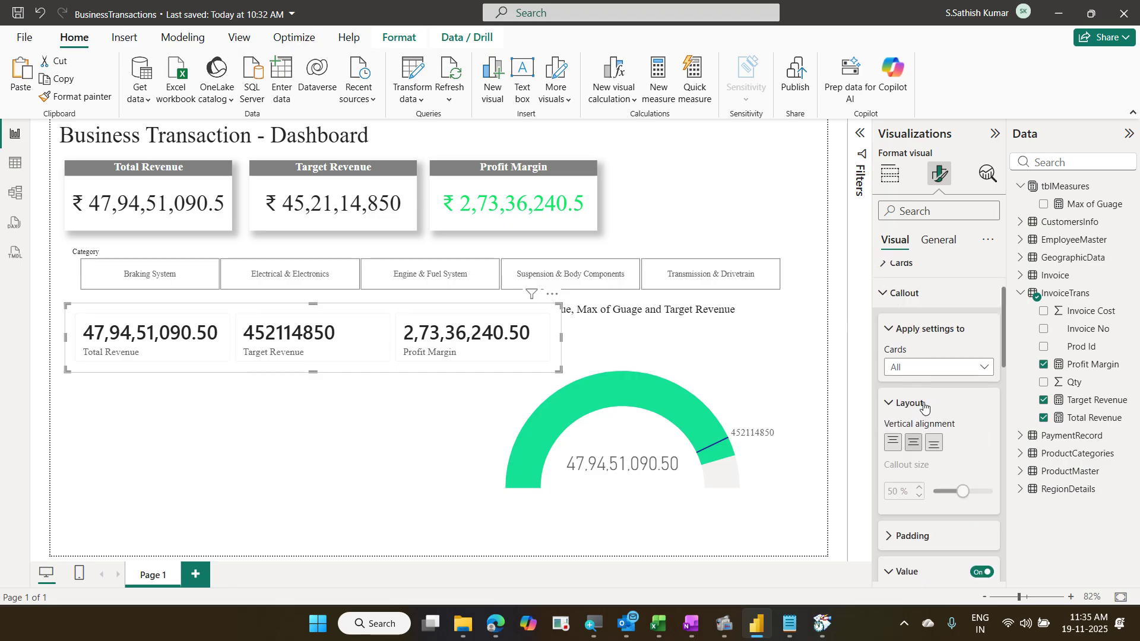
left_click(921, 406)
scroll(919, 407, "up", 2)
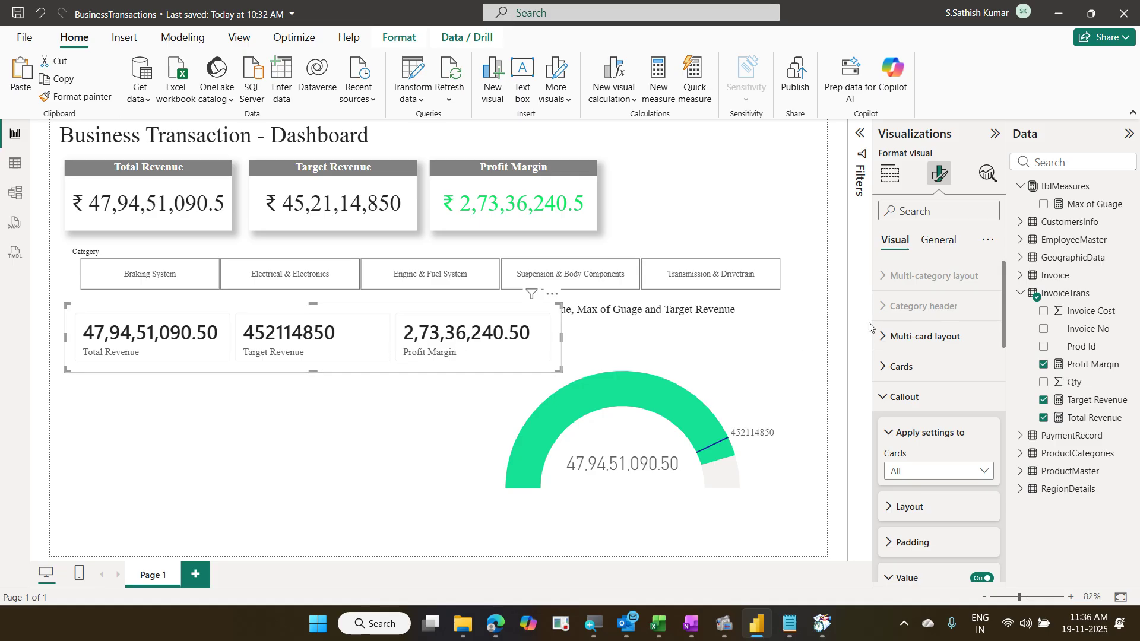
Step: Set the data format of Total Revenue in the multi-value card to Currency
left_click(937, 240)
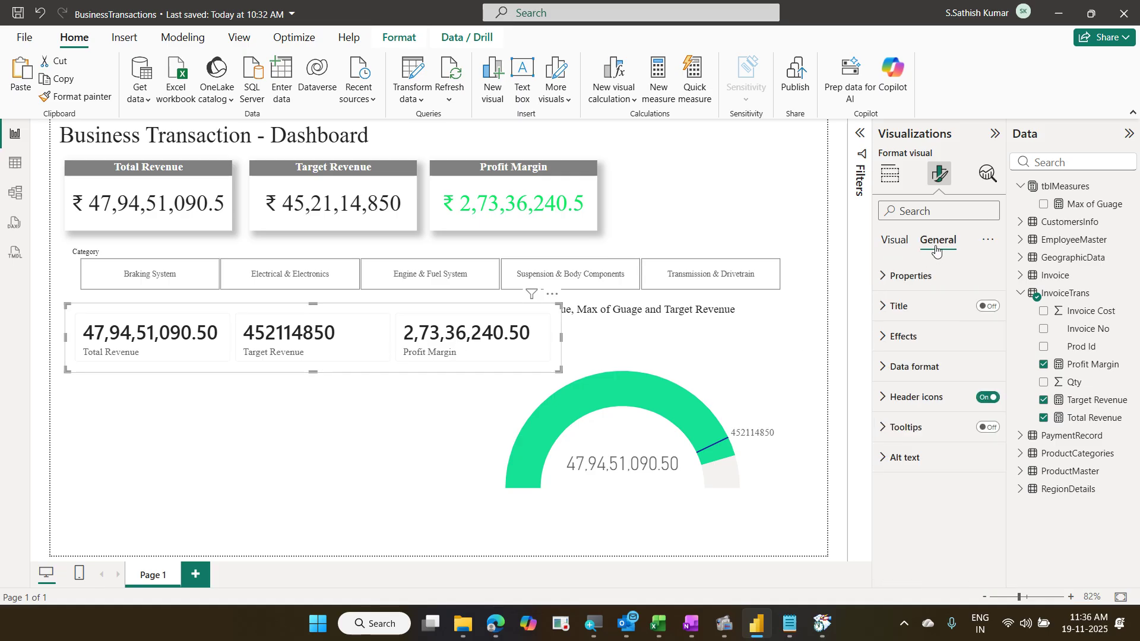
left_click(918, 368)
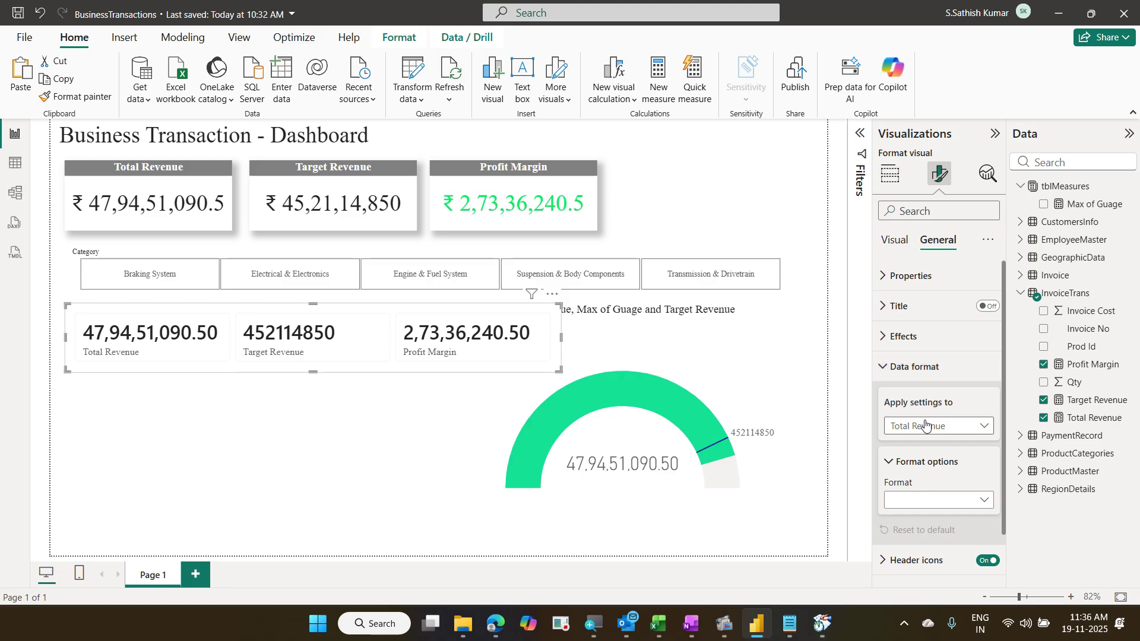
left_click(977, 500)
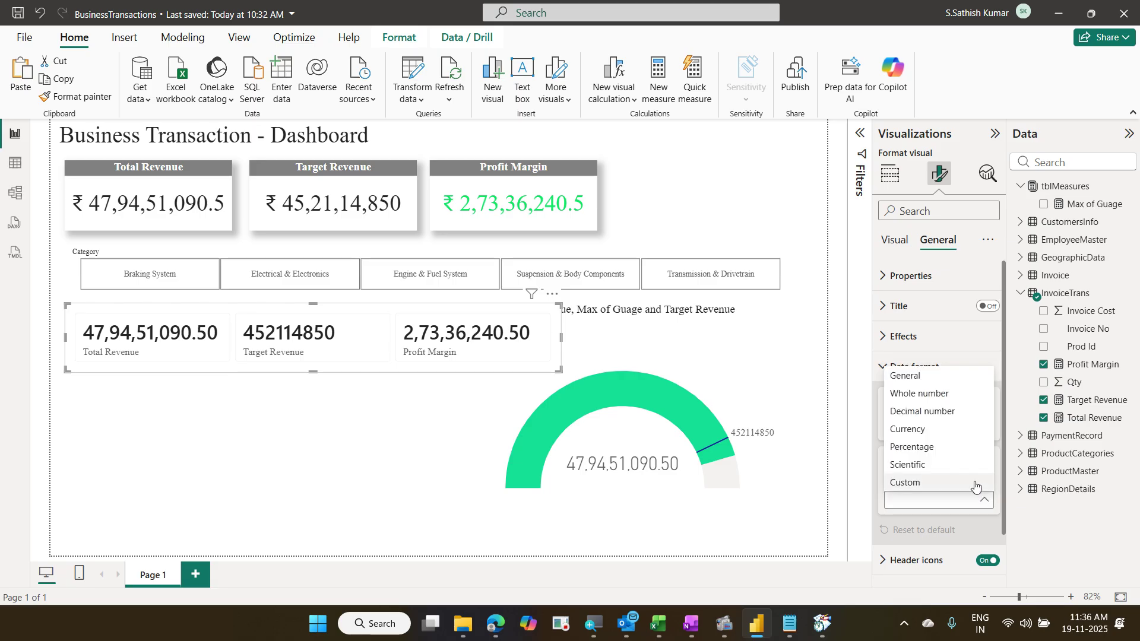
left_click(947, 430)
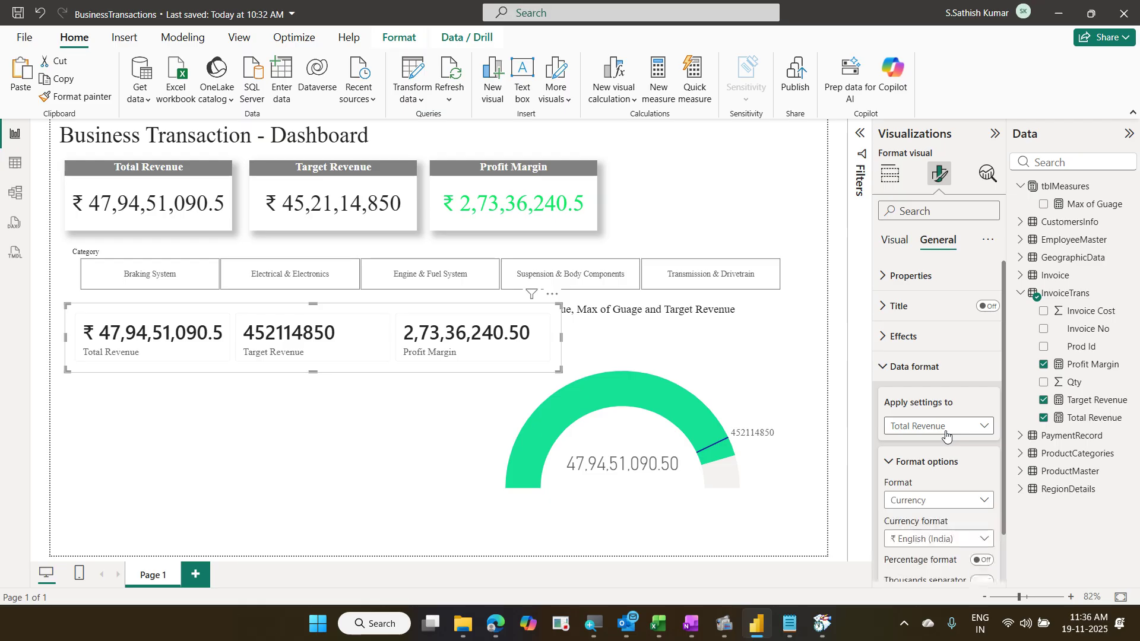
Step: Apply the data format settings to Target Revenue and set its format to Currency
left_click(947, 432)
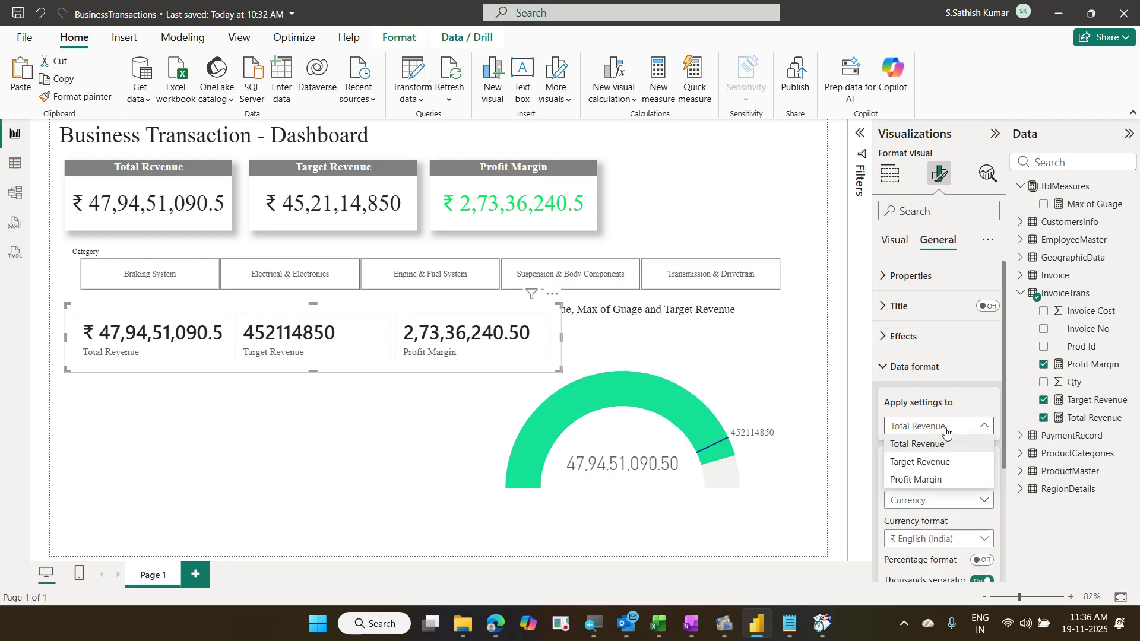
left_click(947, 462)
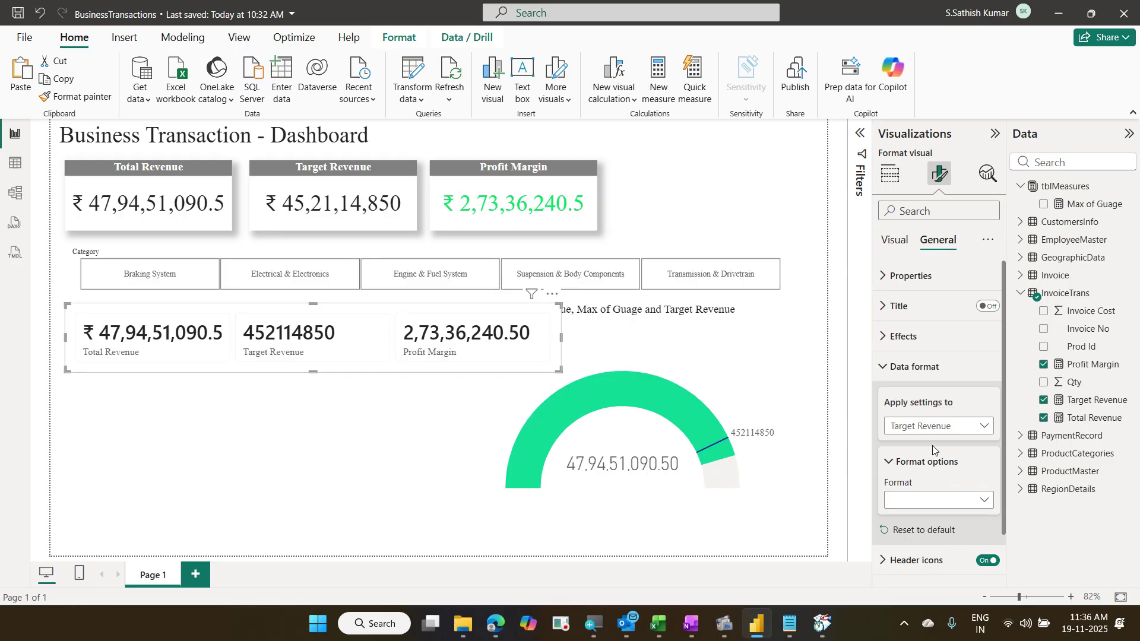
left_click(967, 509)
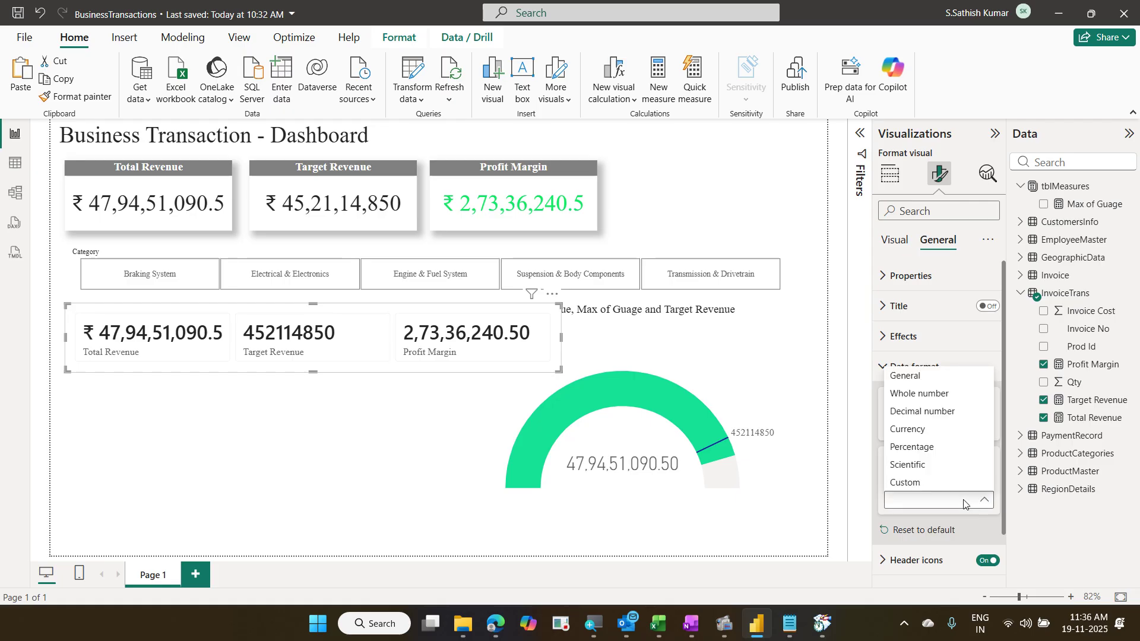
left_click(939, 430)
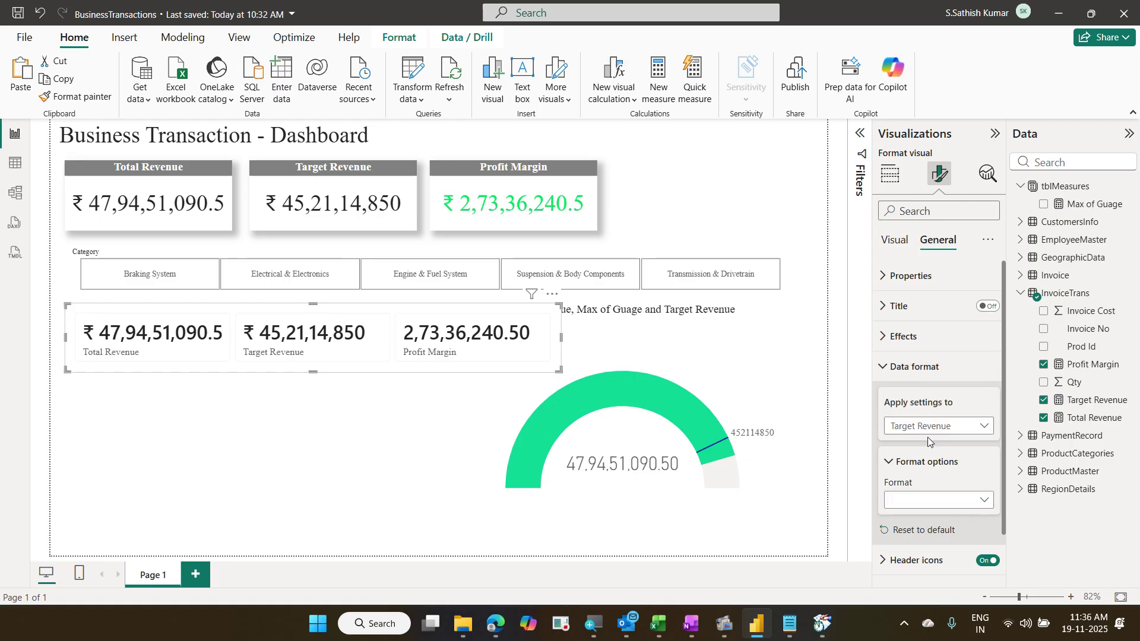
Step: Apply the data format settings to Profit Margin and set its format to Currency
left_click(943, 432)
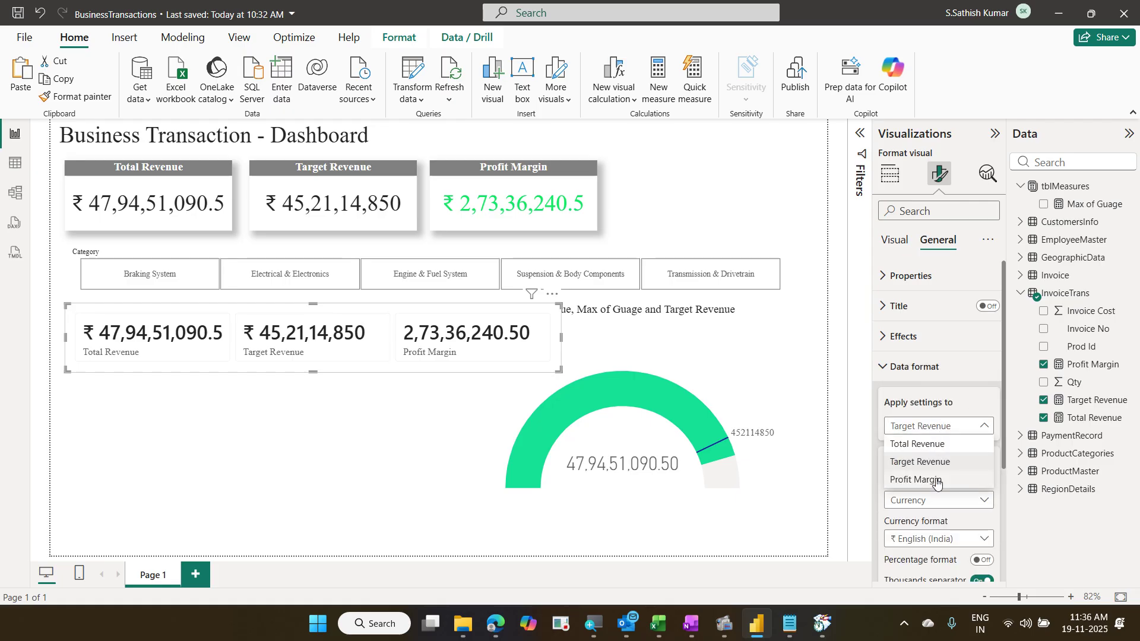
left_click(937, 475)
left_click(934, 502)
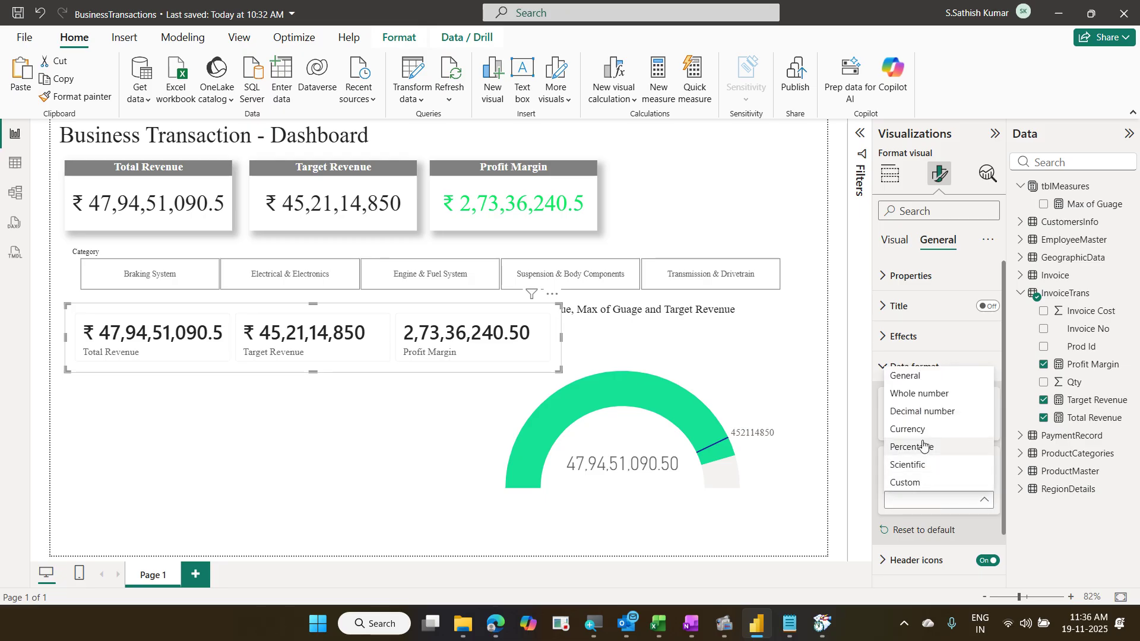
left_click(908, 430)
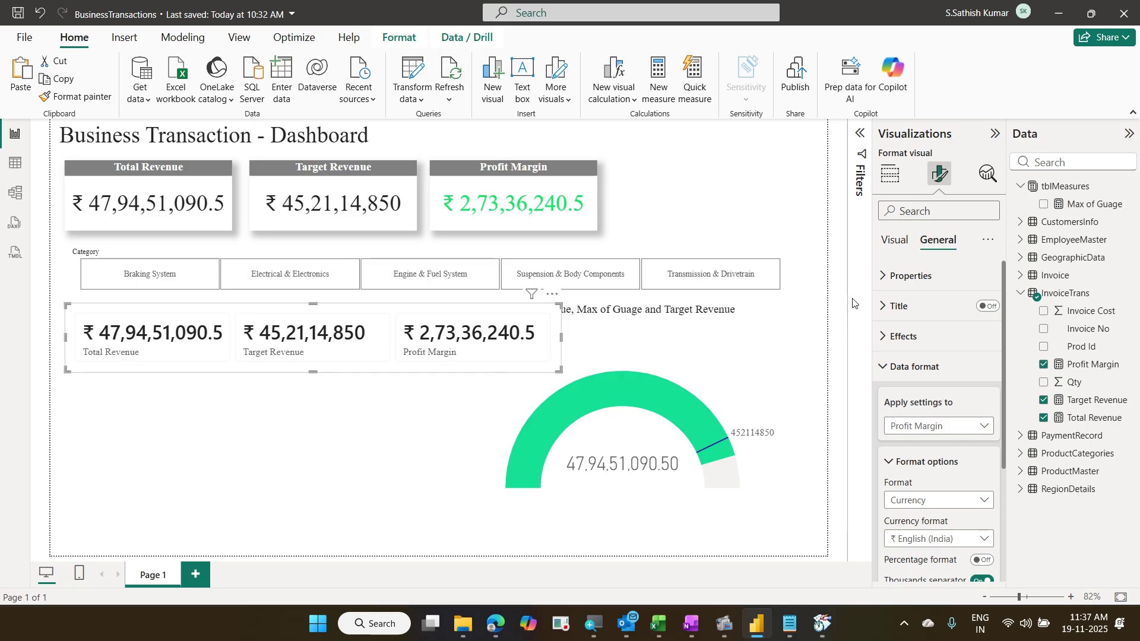
Step: Set the multi-card layout's arrangement to Vertical with the Tiles style, and resize the card into a tall, narrow column
left_click(893, 244)
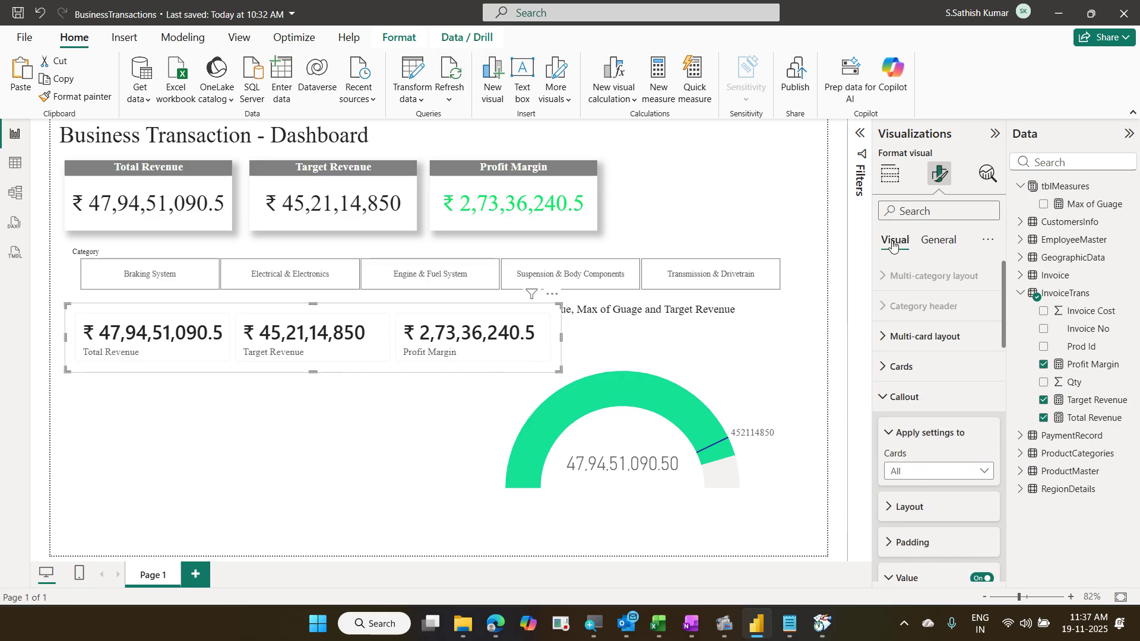
left_click(949, 348)
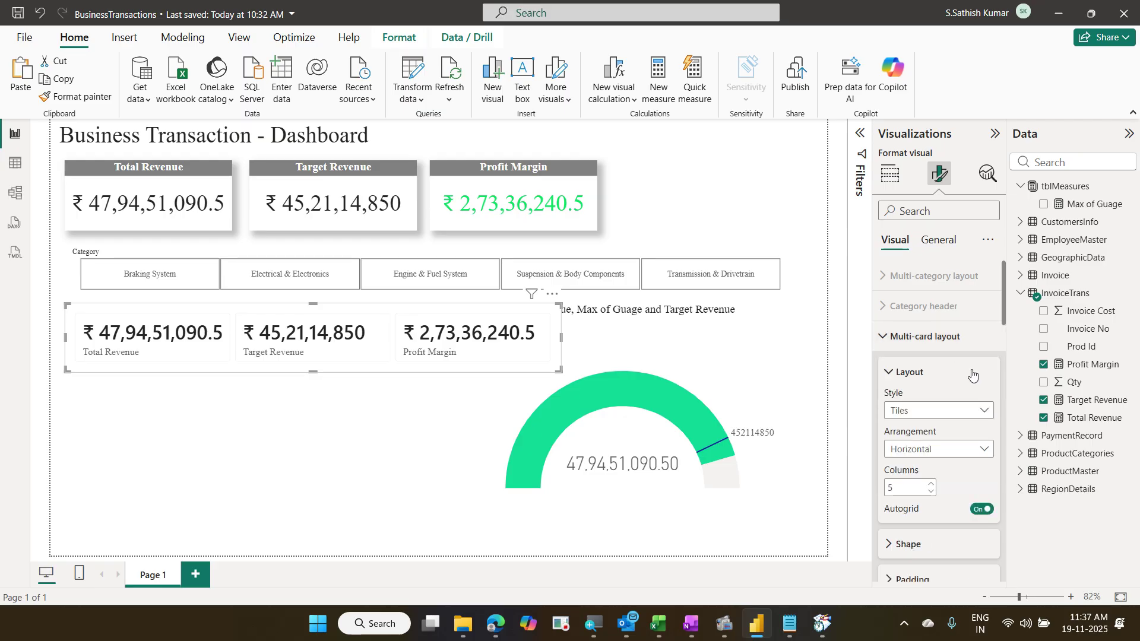
scroll(969, 375, "down", 2)
left_click(975, 338)
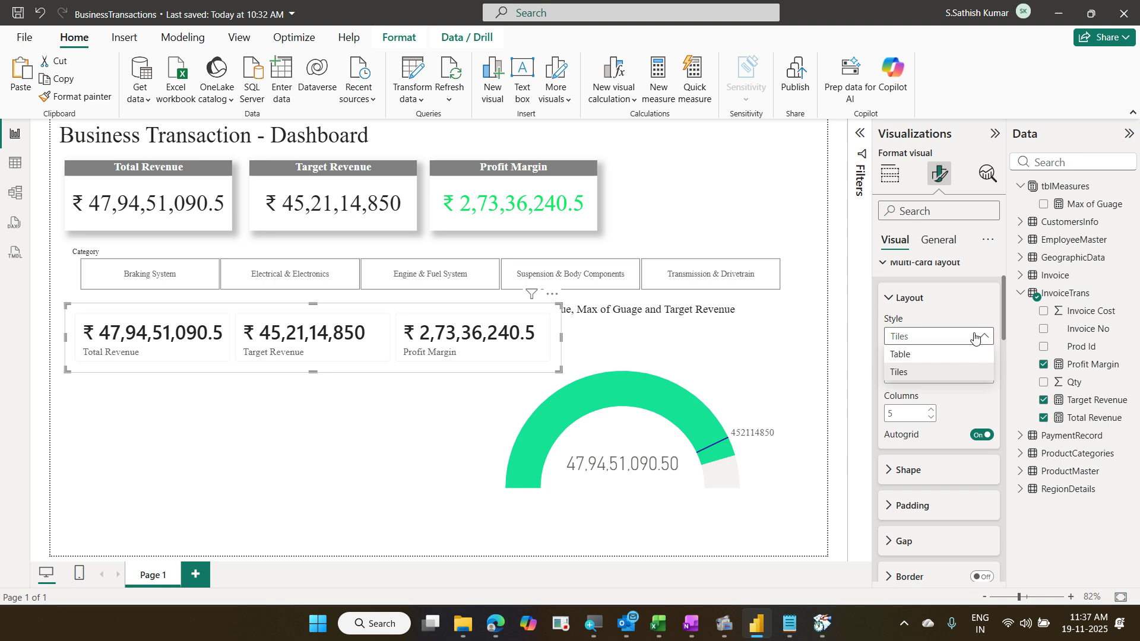
left_click(974, 337)
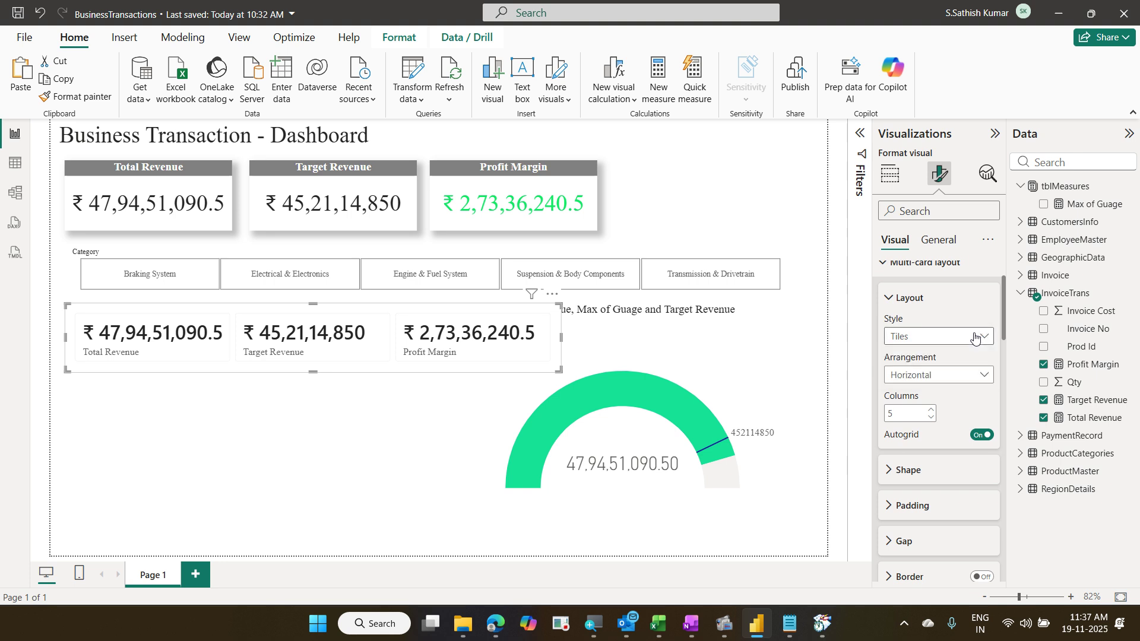
left_click(986, 380)
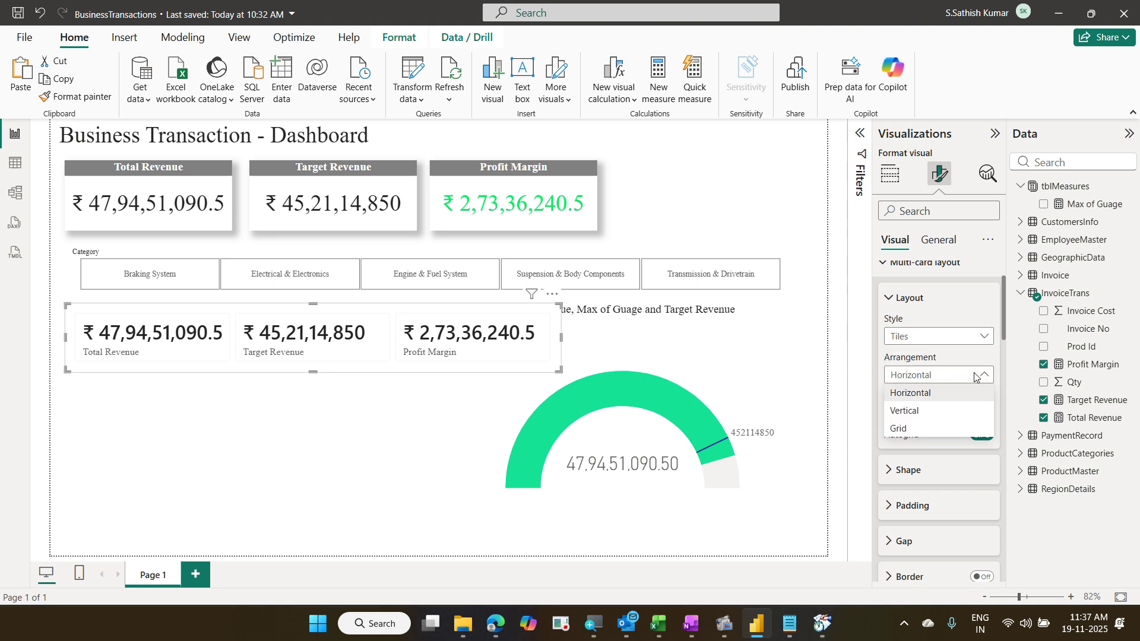
left_click(946, 411)
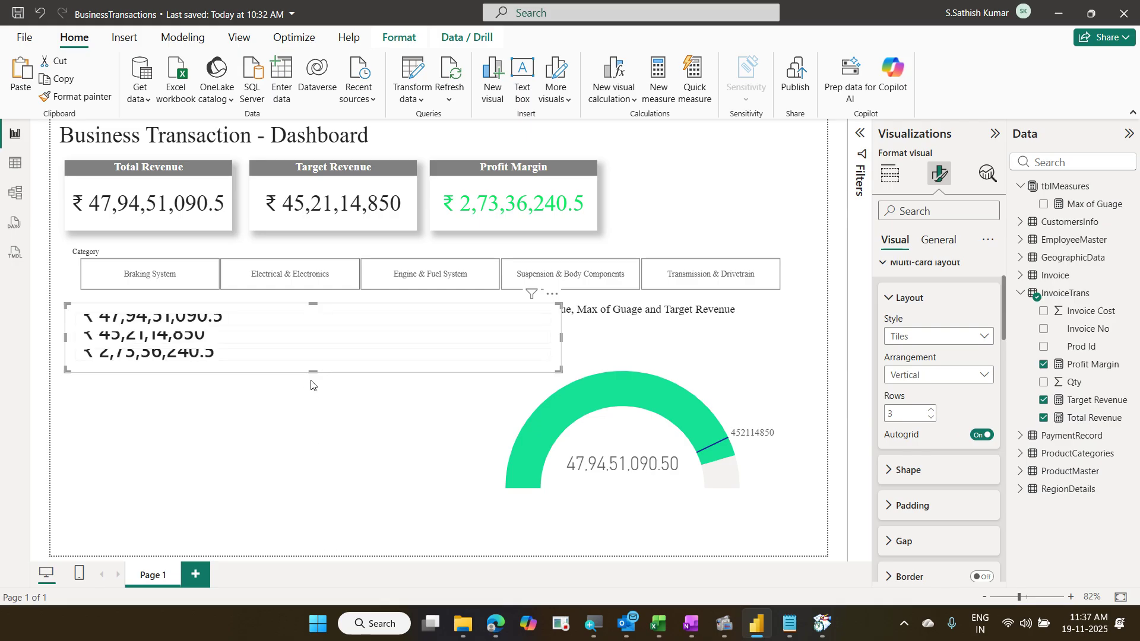
left_click_drag(310, 372, 293, 502)
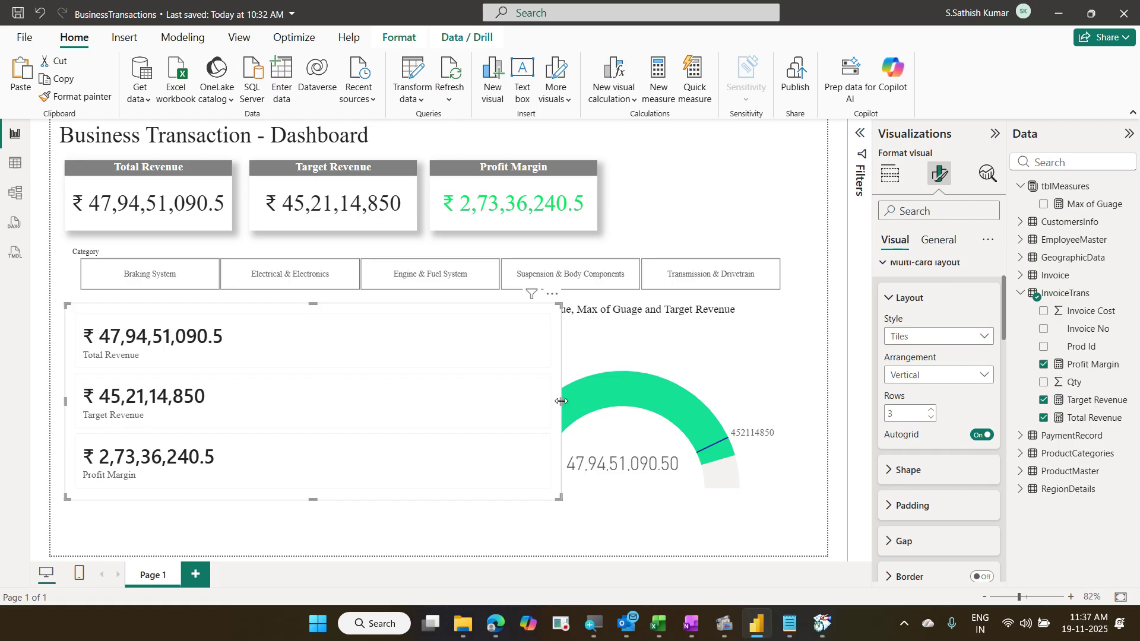
left_click_drag(562, 401, 249, 425)
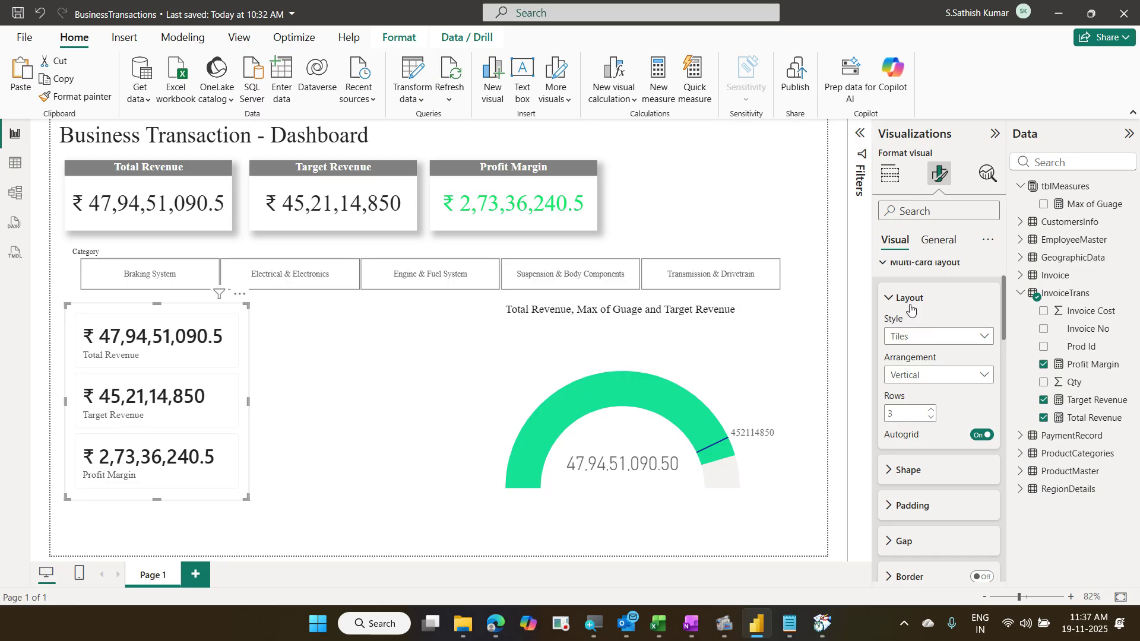
Step: Keep the Tiles style and Vertical arrangement, and stretch the card downward to line up with the gauge visual's lower edge
scroll(911, 310, "up", 2)
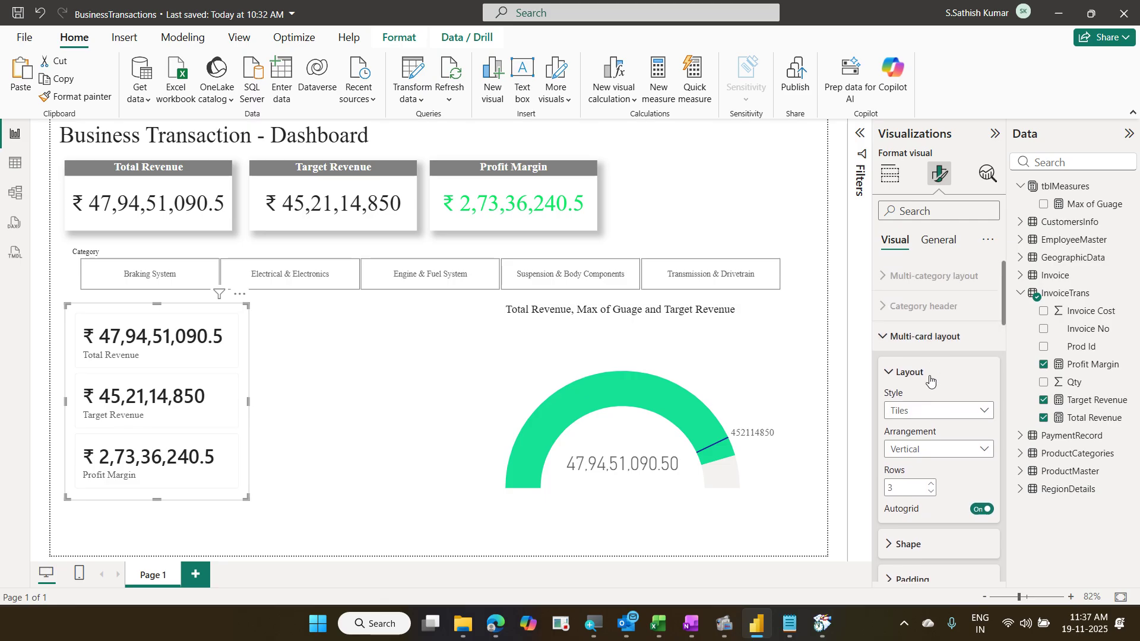
scroll(930, 380, "down", 2)
left_click(935, 342)
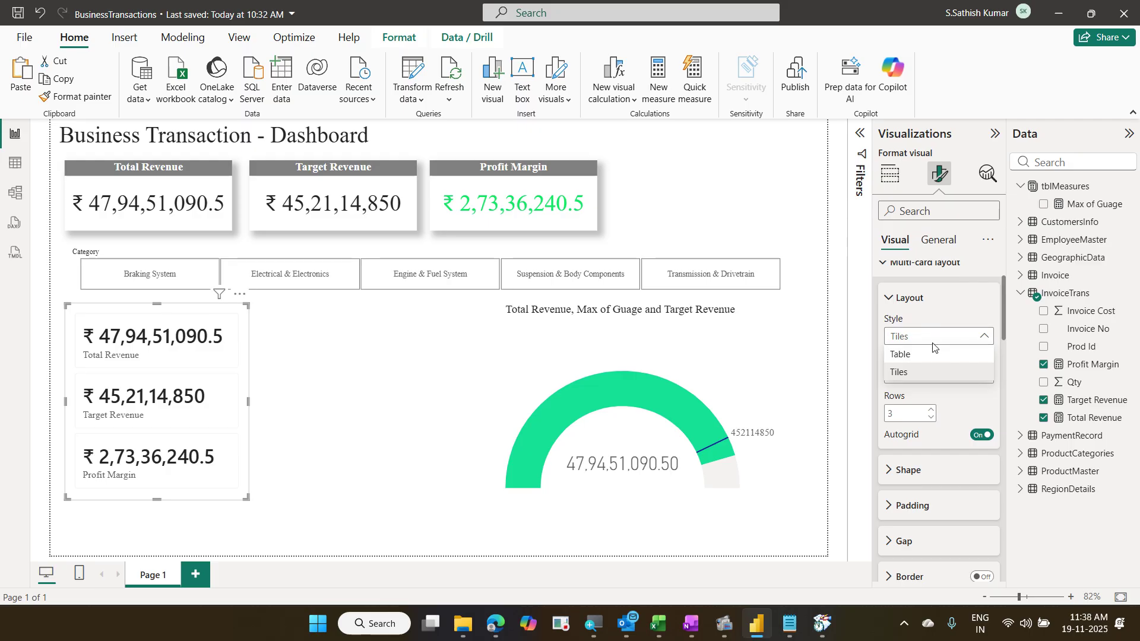
left_click(932, 373)
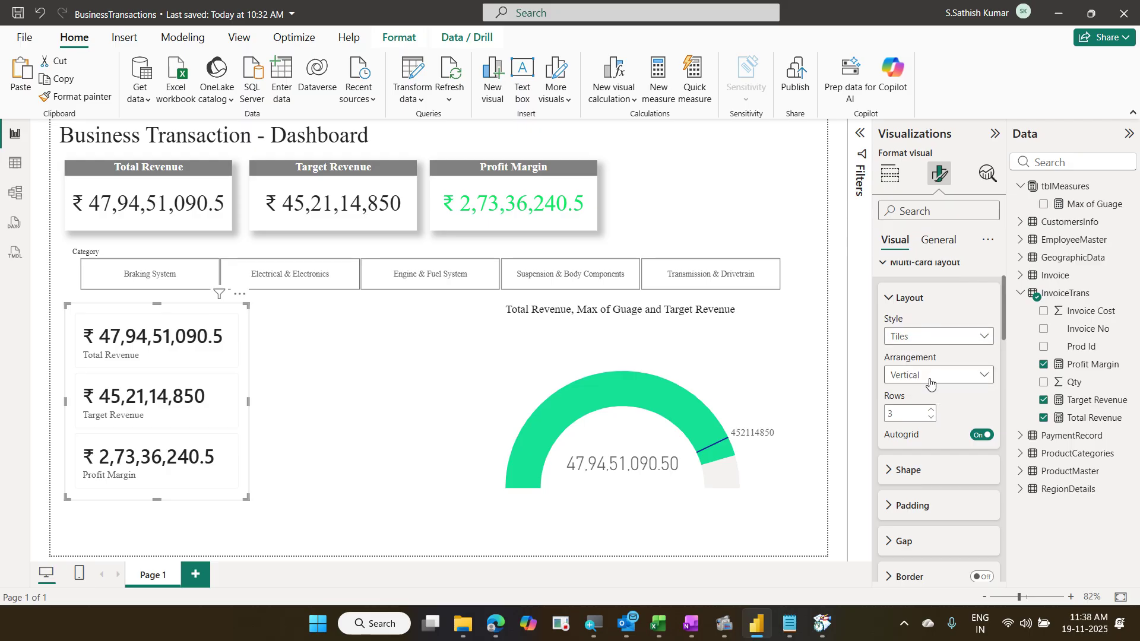
left_click(977, 379)
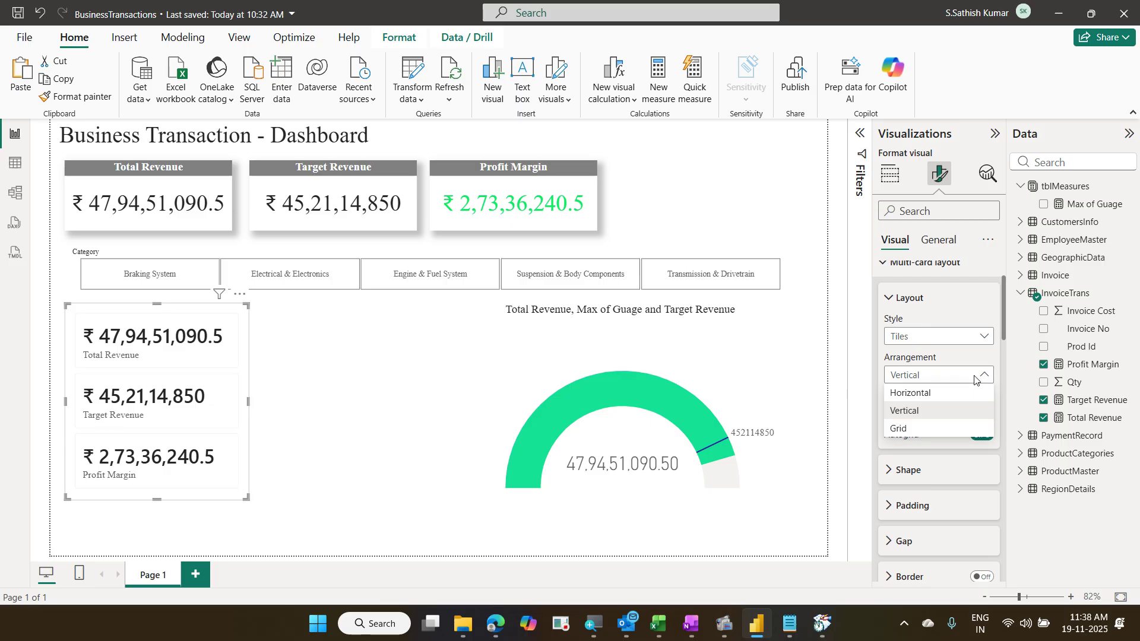
left_click(930, 411)
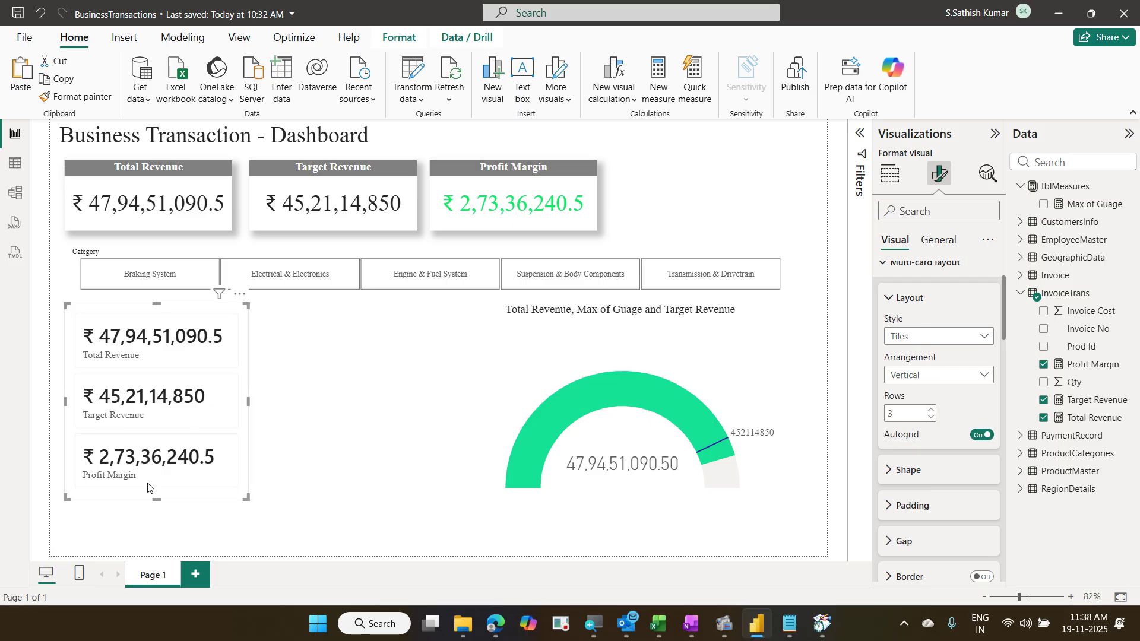
left_click_drag(156, 499, 160, 508)
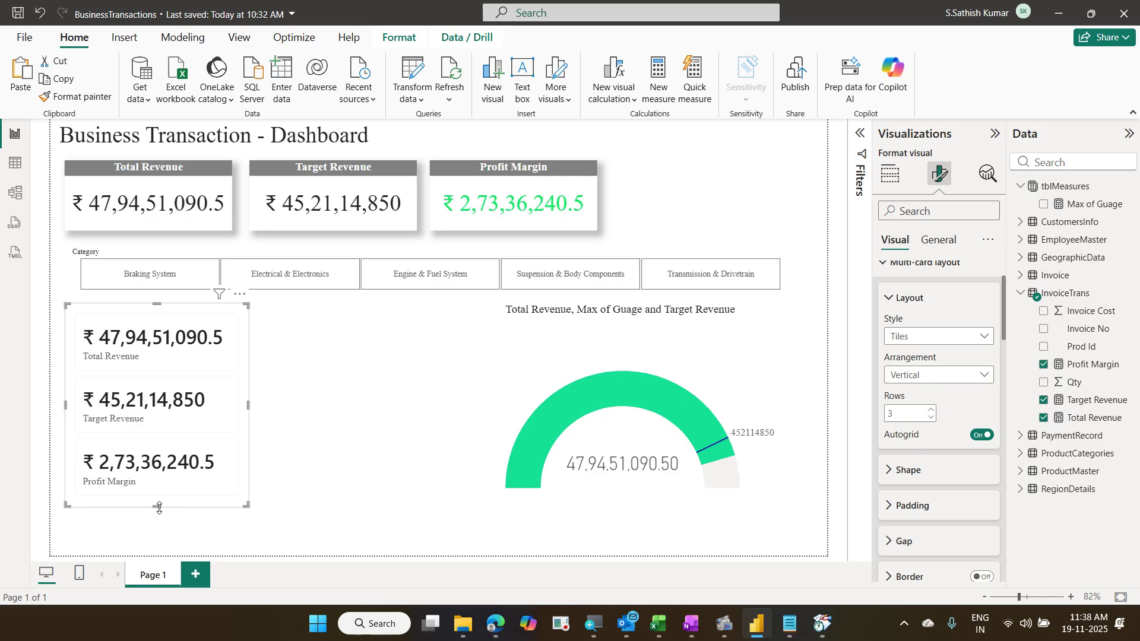
left_click_drag(160, 508, 151, 549)
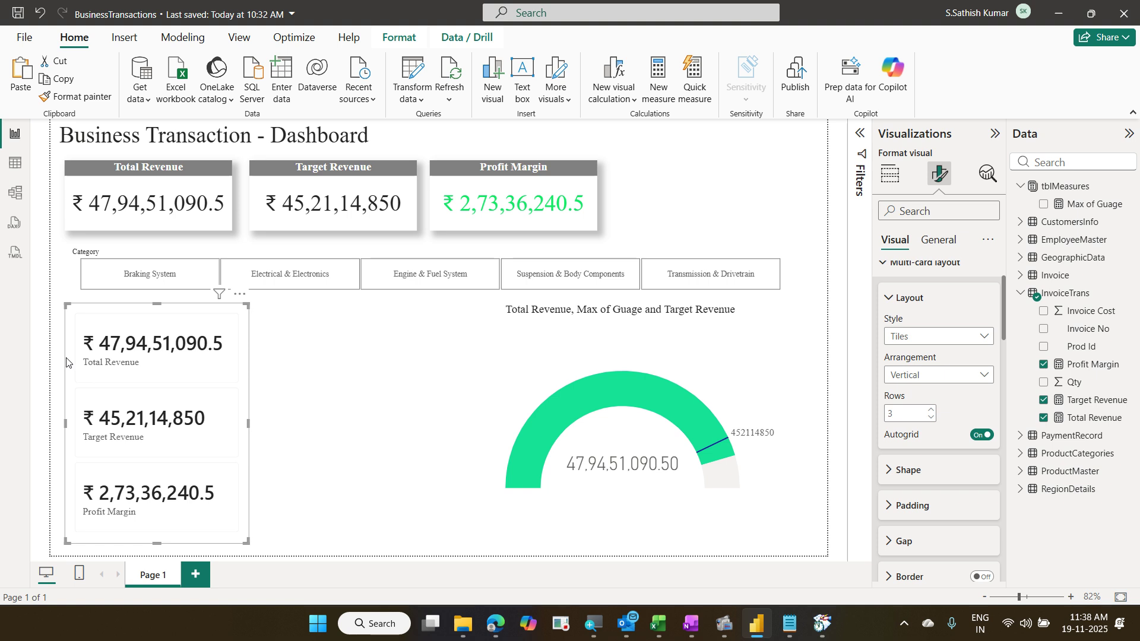
Step: Switch to the Edge browser and open google.com in a new tab
left_click(506, 630)
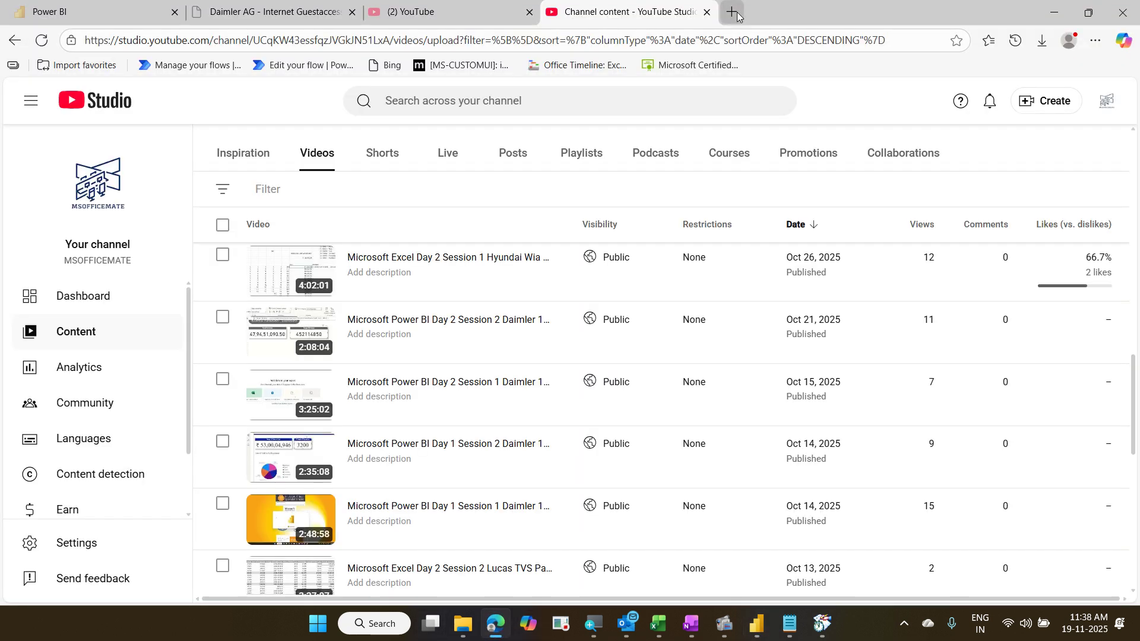
left_click(731, 12)
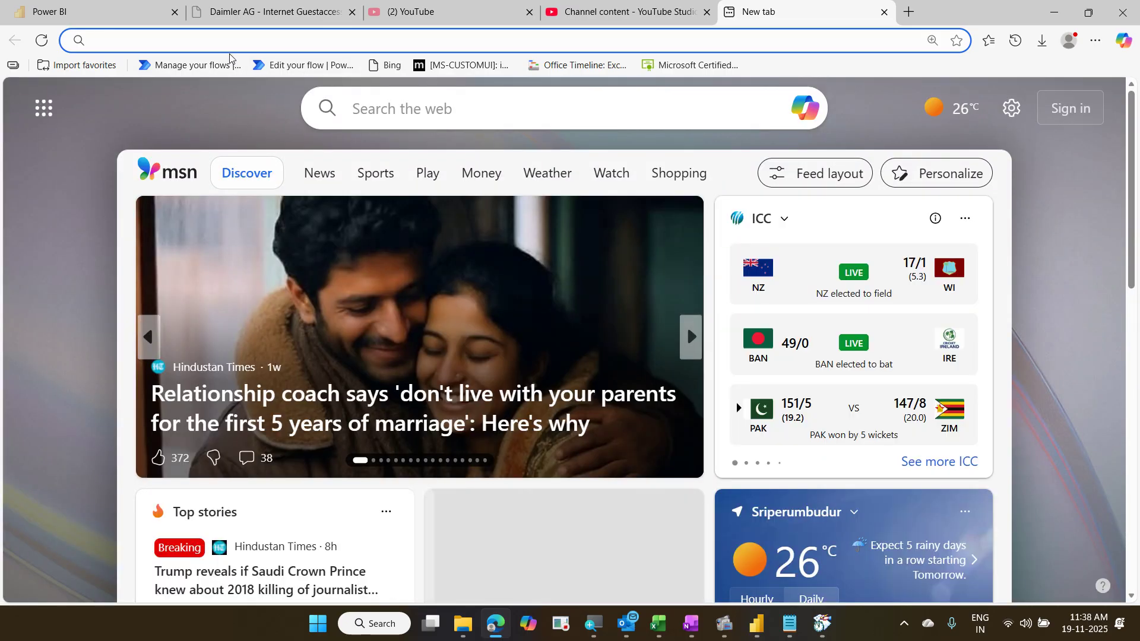
type("google.com")
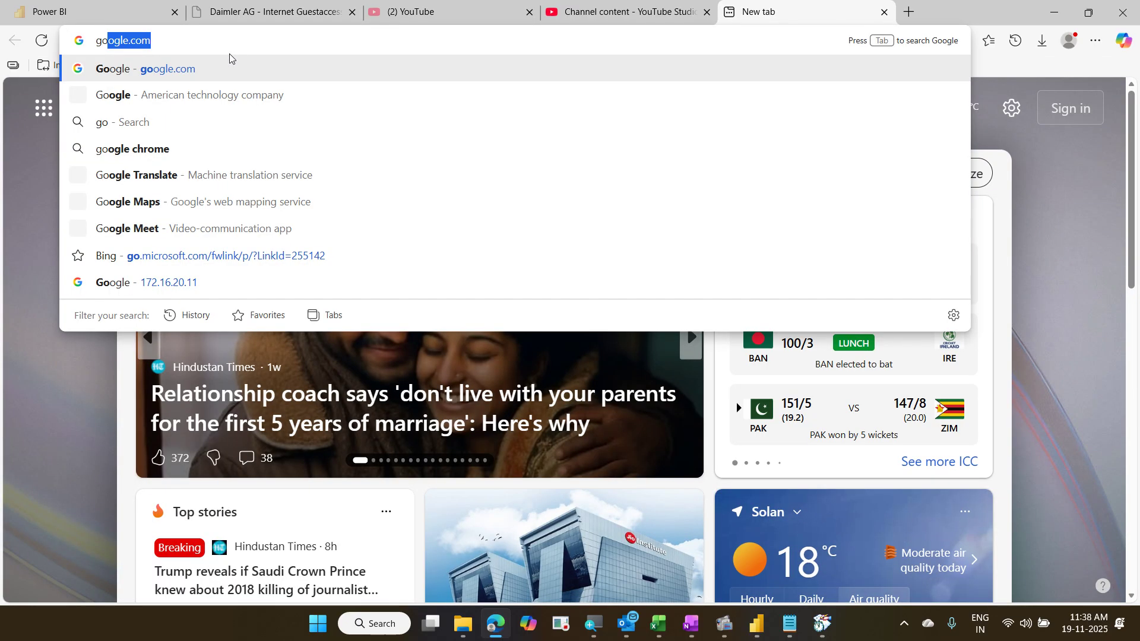
key("Right")
key("Return")
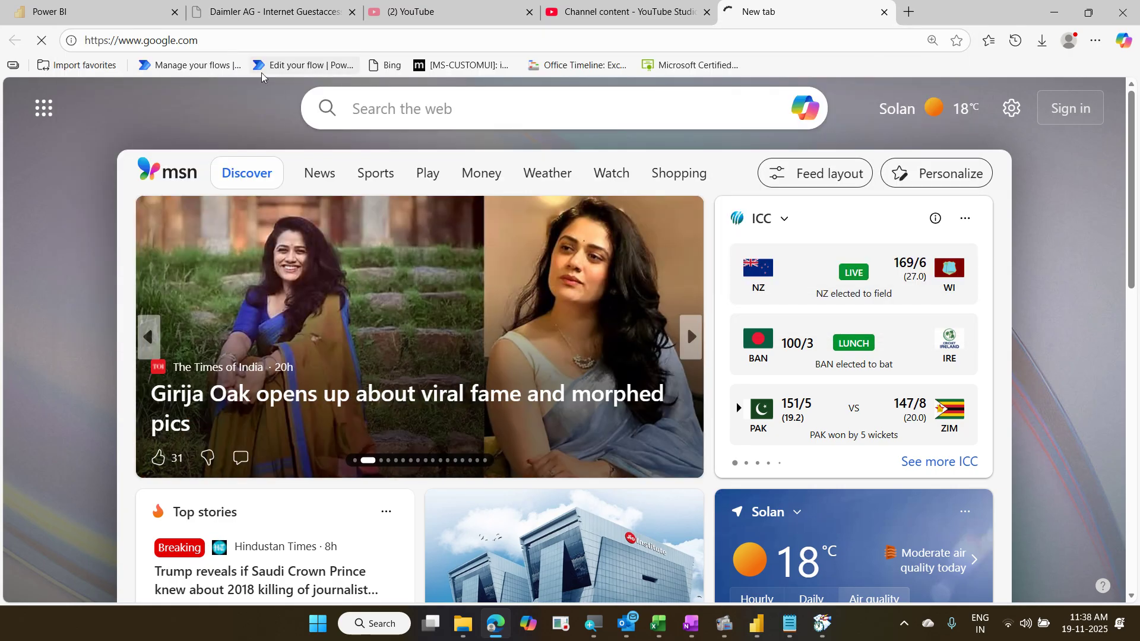
Step: Search Google for "total revenue in INR picture"
type("t")
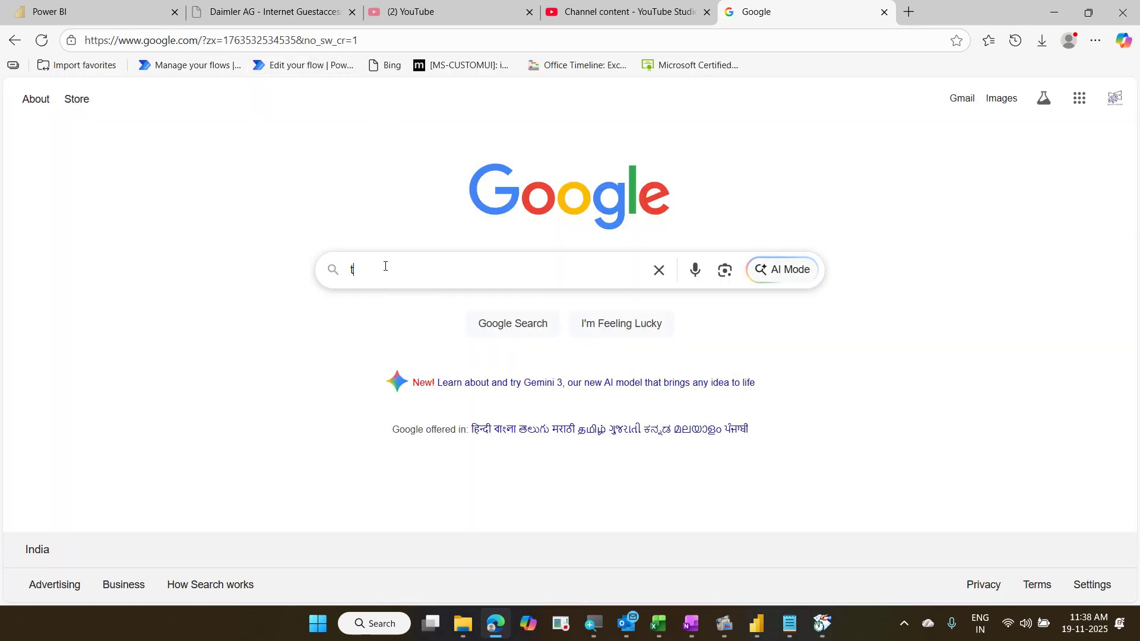
type("ott")
key("BackSpace")
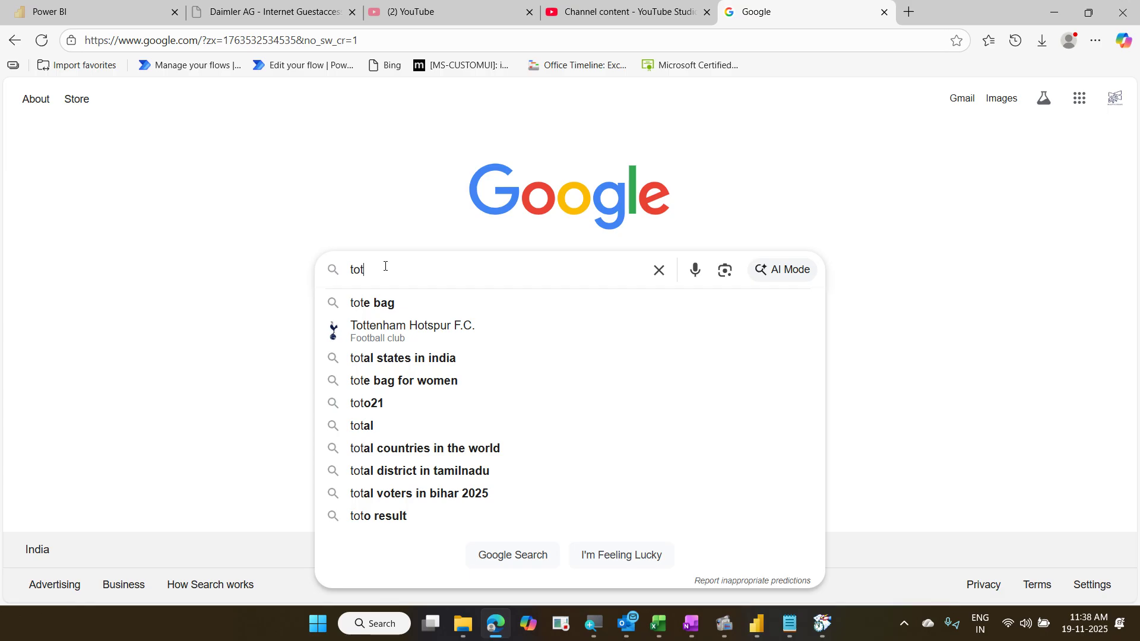
type("o")
key("BackSpace")
key("BackSpace")
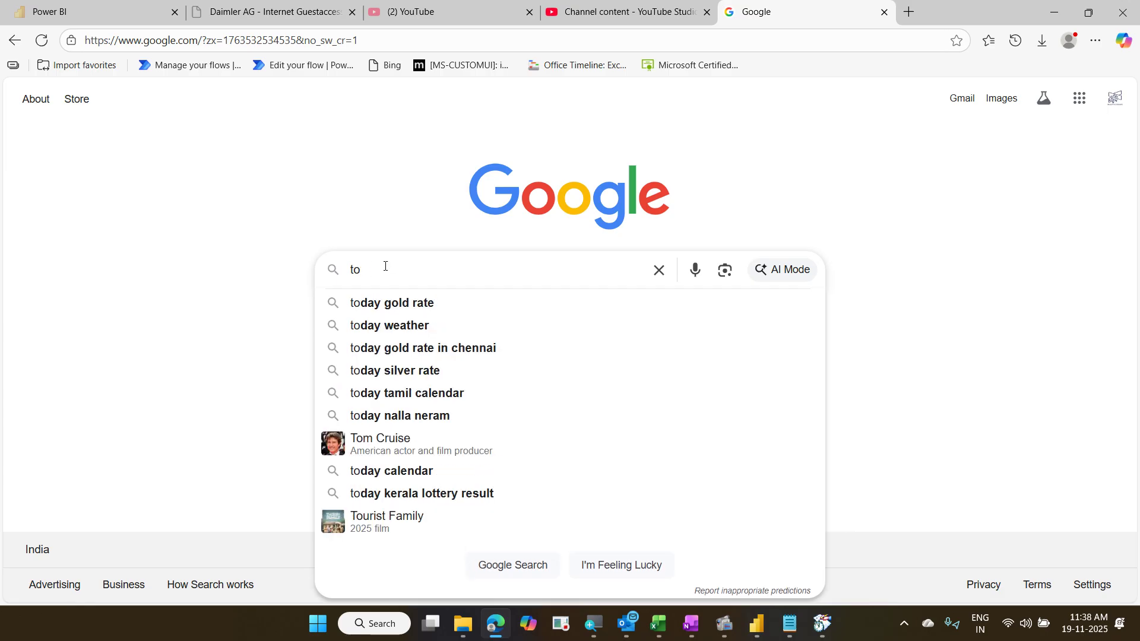
type("tal ")
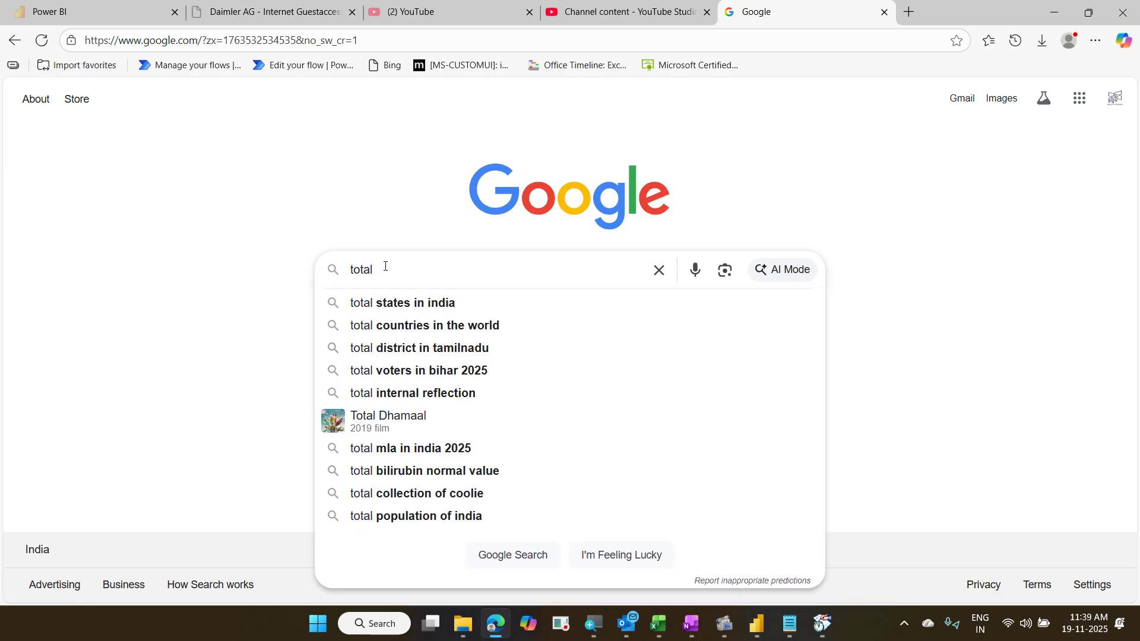
type("revenue ")
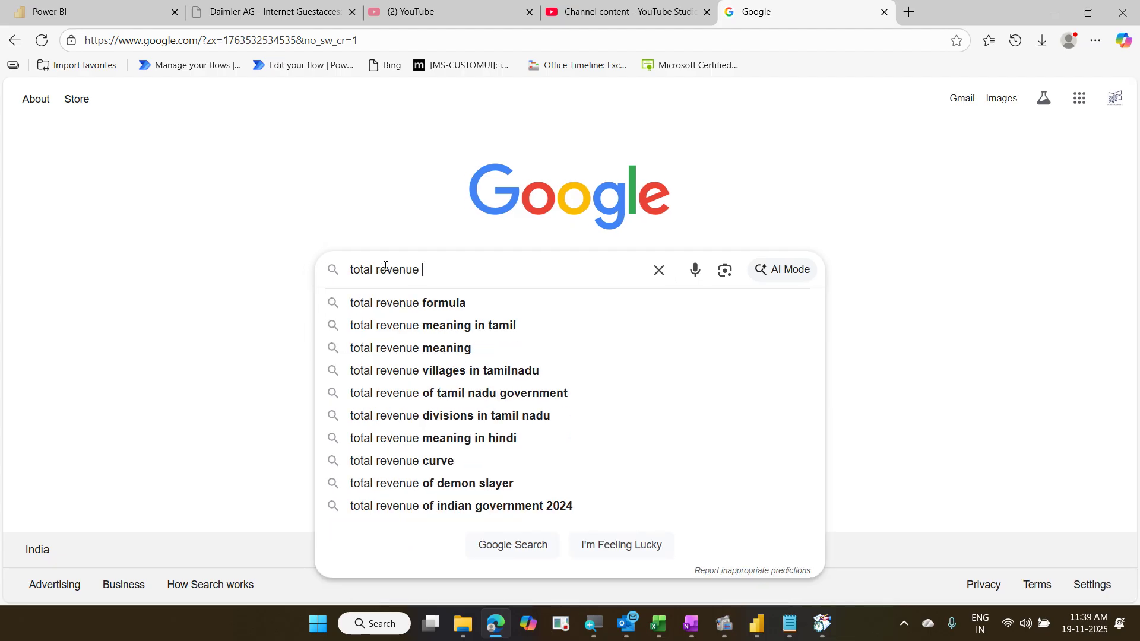
type("in IN")
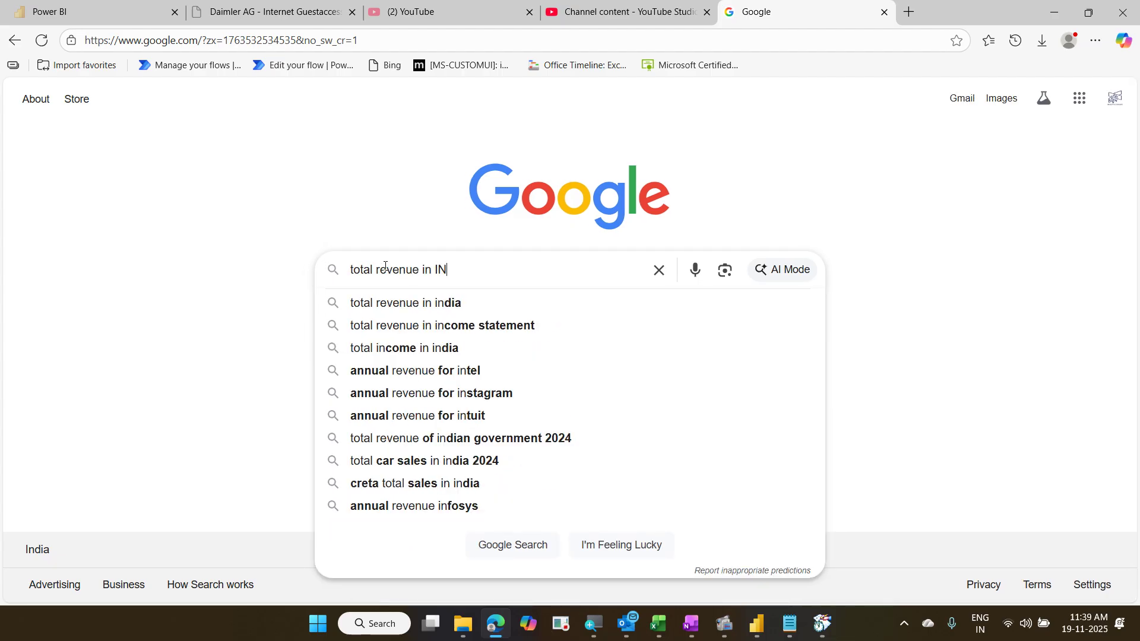
type("R pi")
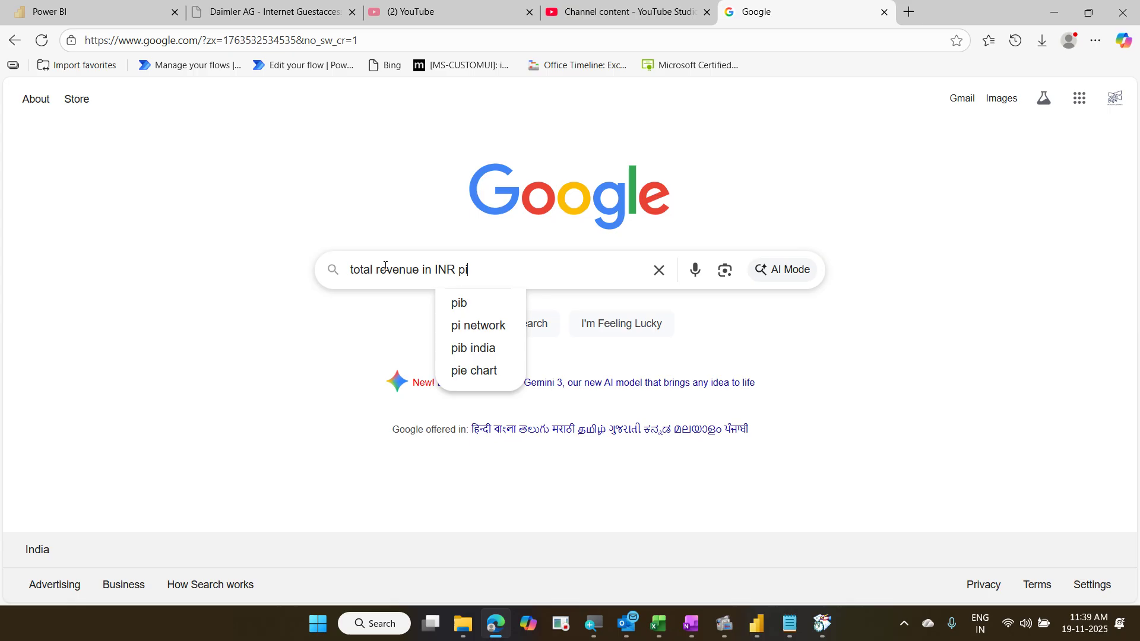
type("ctur")
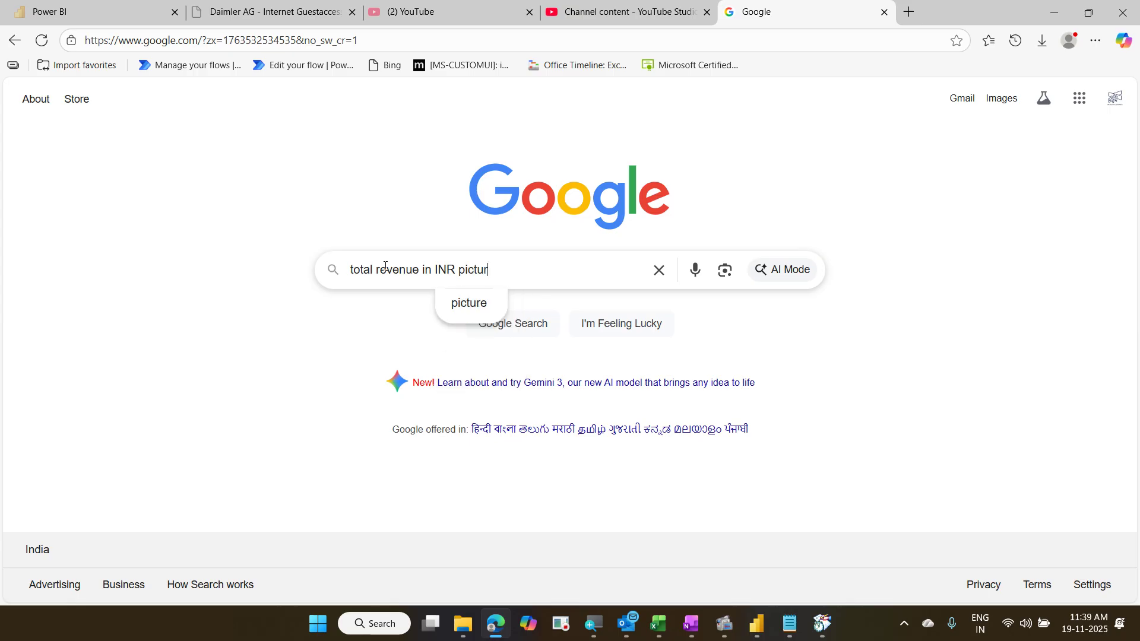
type("e")
key("Return")
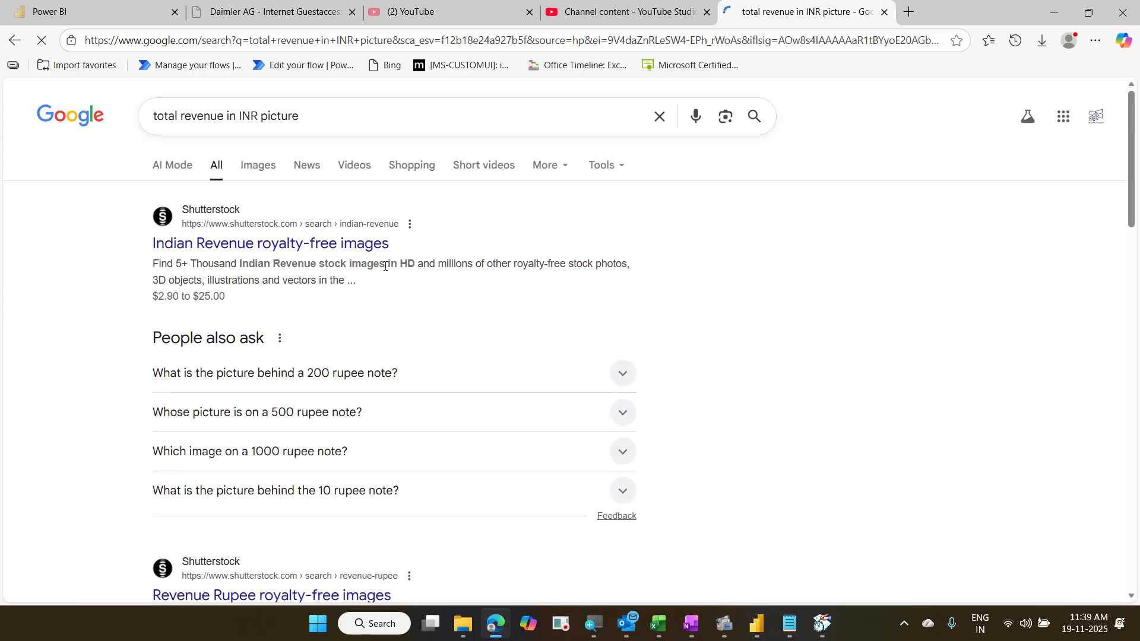
Step: Find the rupee money bag picture from Business Standard among the image results and open the save dialog for it
left_click_drag(357, 243, 255, 165)
left_click(255, 166)
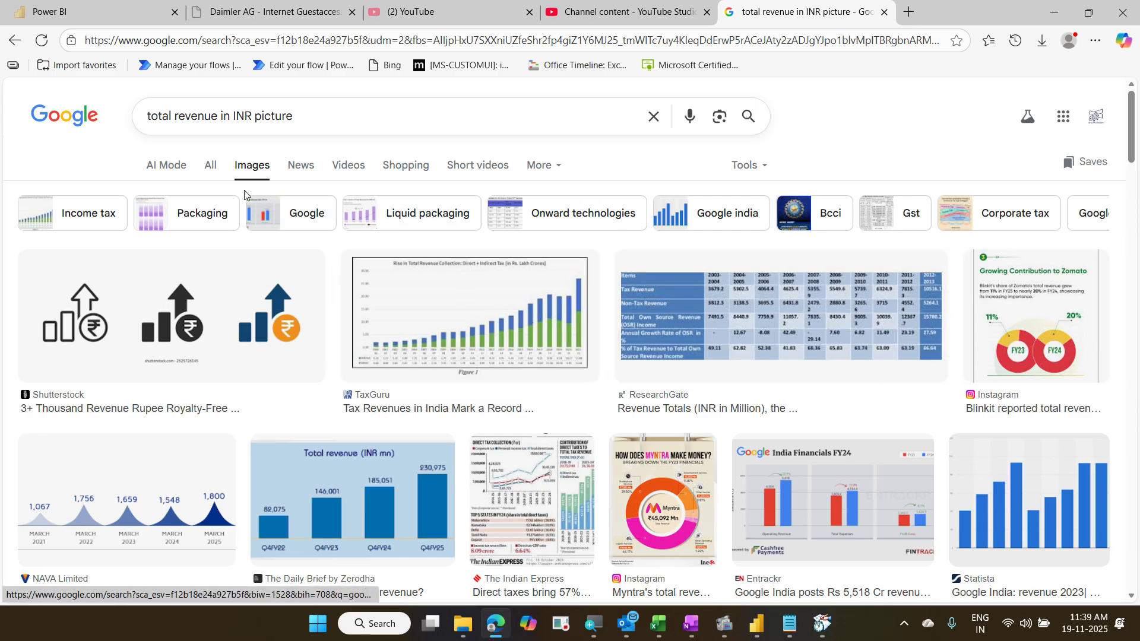
scroll(235, 297, "down", 5)
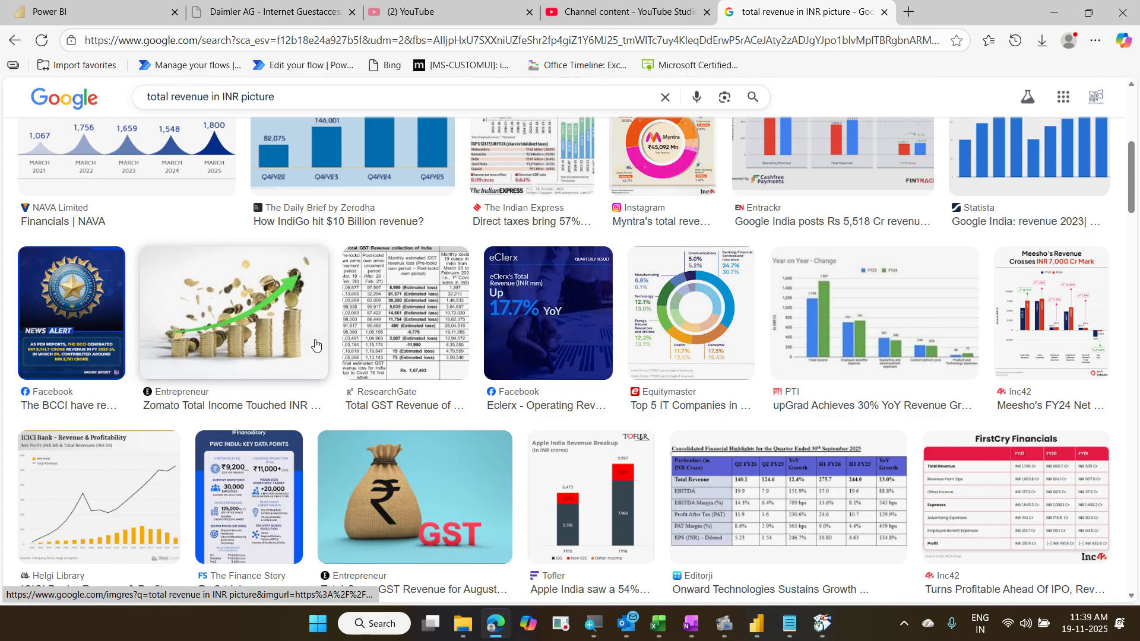
scroll(315, 347, "down", 2)
scroll(367, 363, "down", 6)
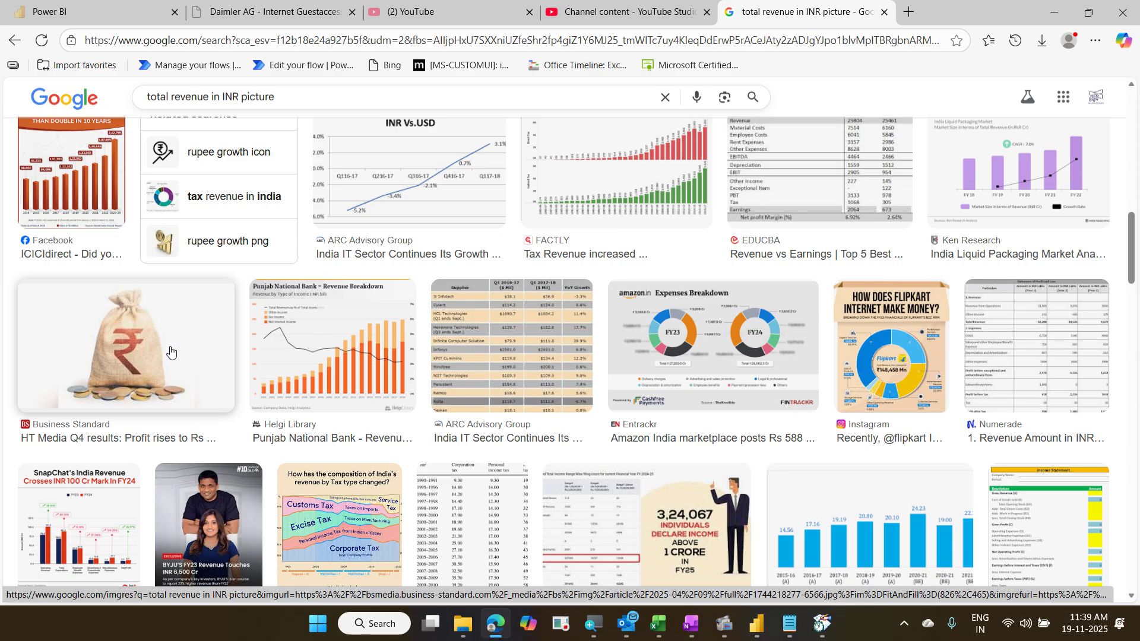
right_click(170, 352)
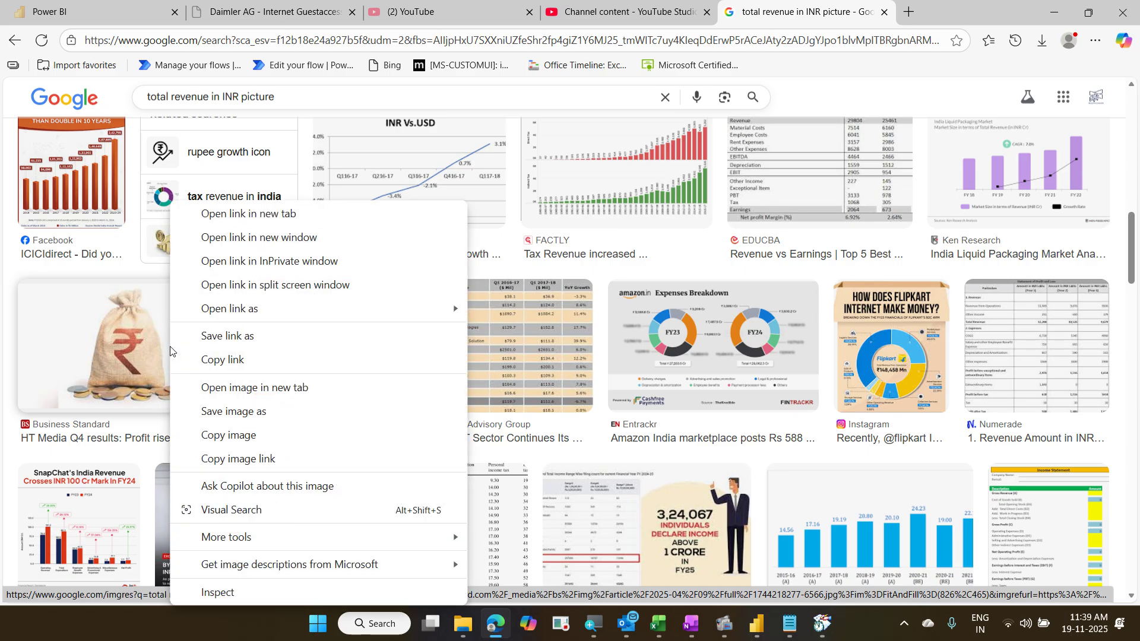
left_click(269, 419)
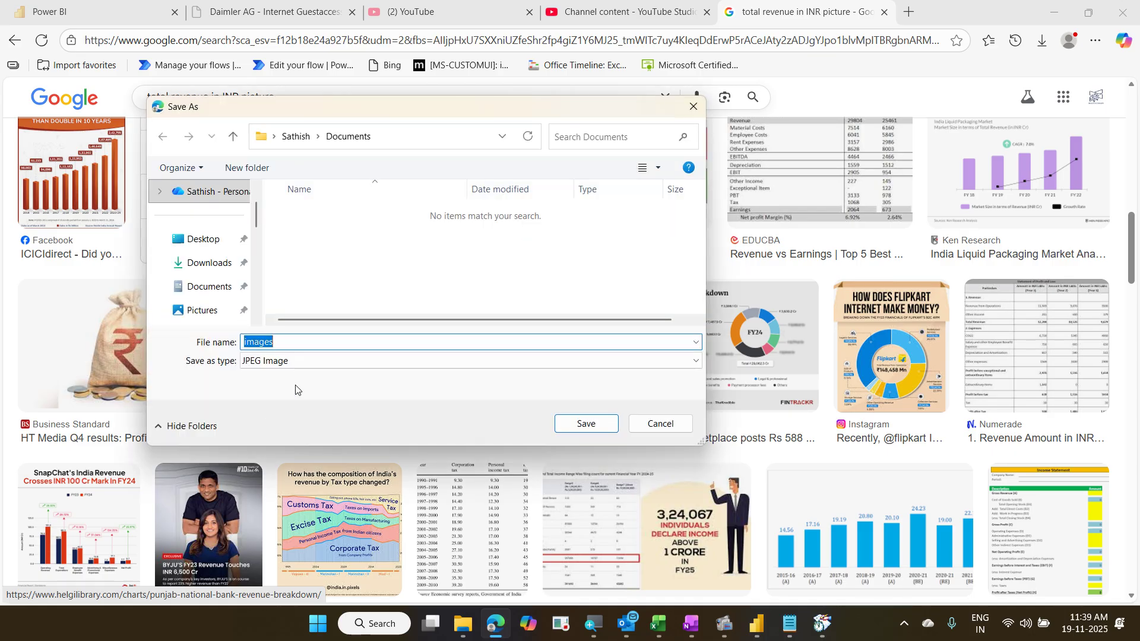
Step: Save the picture as a JPEG named "Total revenue" in CorporateTraining's 2025-11-19 Daimler Power BI Level 2 folder
type("Total revenue")
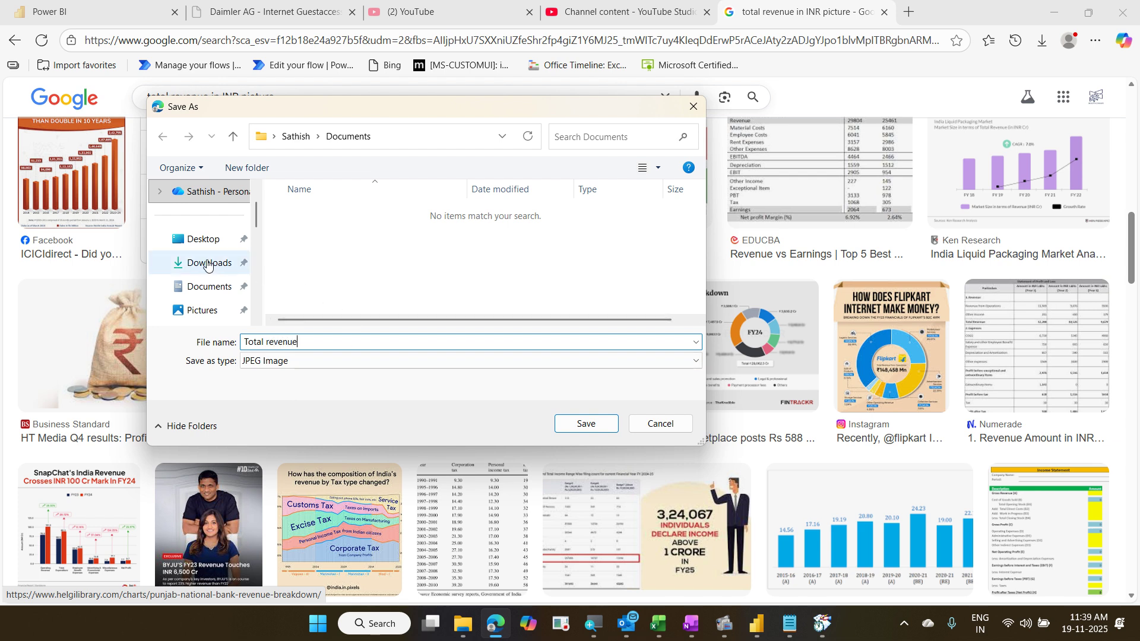
scroll(207, 264, "up", 1)
scroll(207, 264, "down", 3)
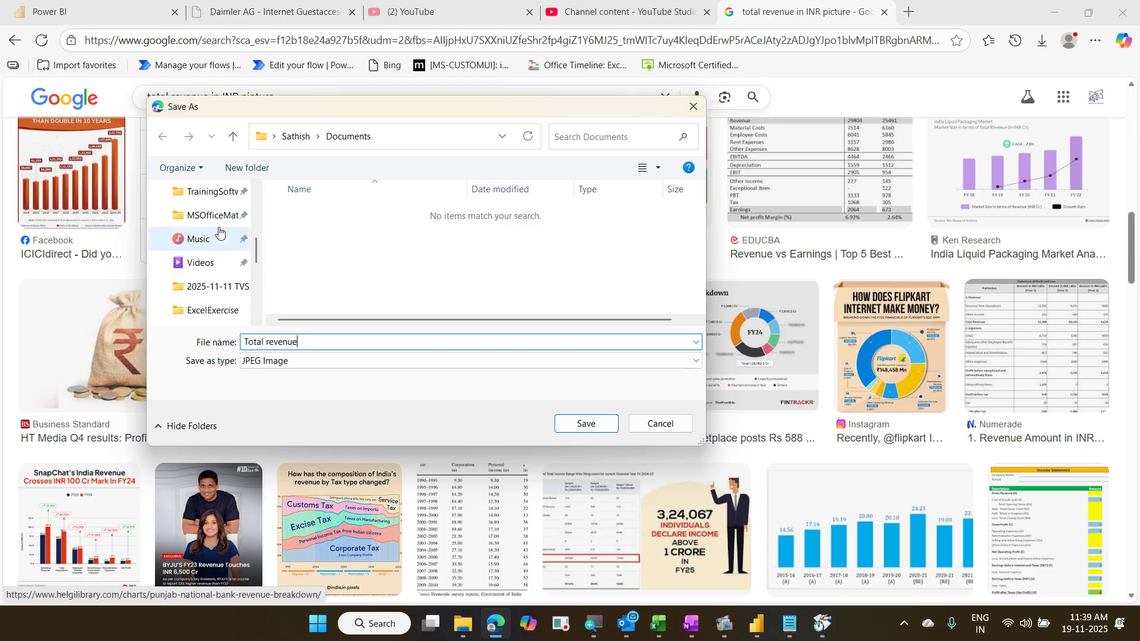
scroll(212, 231, "up", 1)
left_click(212, 236)
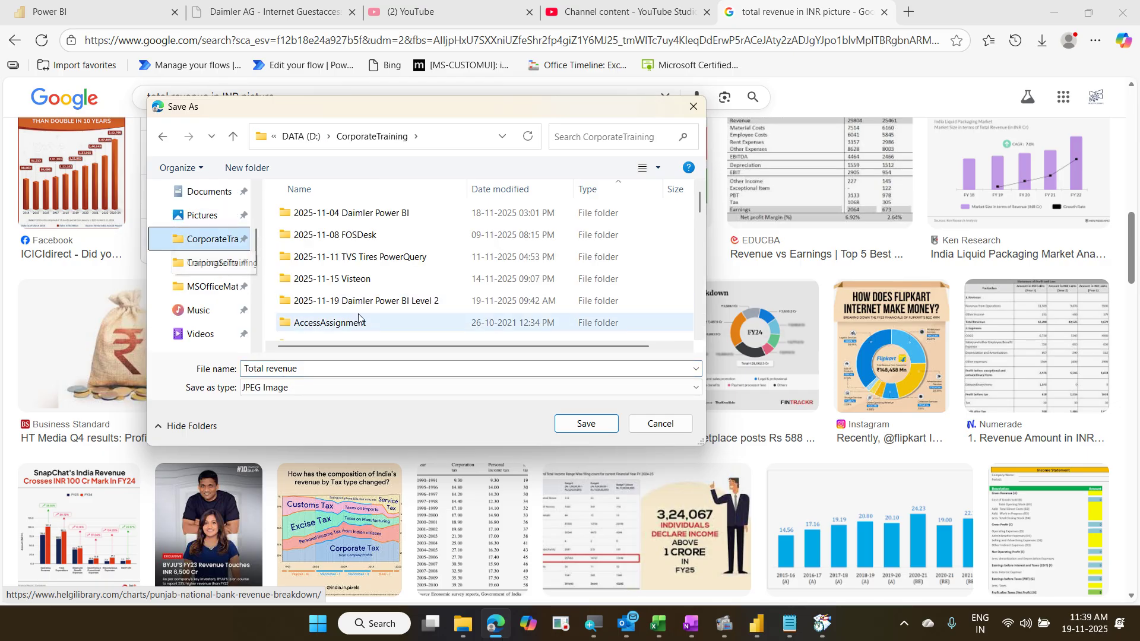
double_click(381, 301)
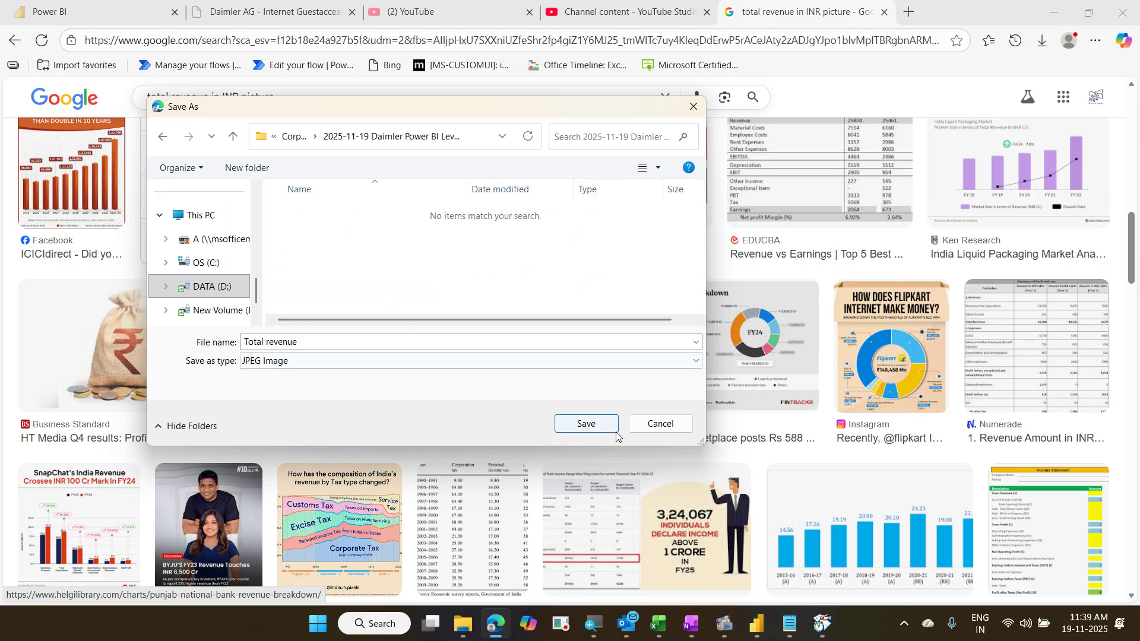
left_click(587, 426)
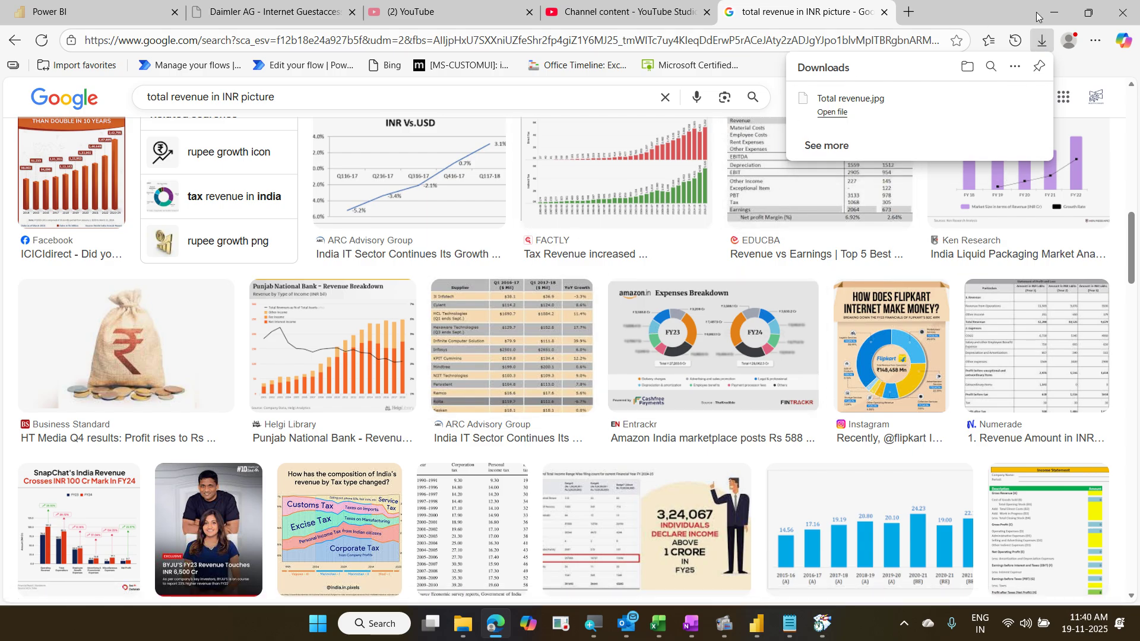
Step: Return to Power BI, apply the multi-value card's image settings to Total Revenue, and turn its image on
left_click(1055, 12)
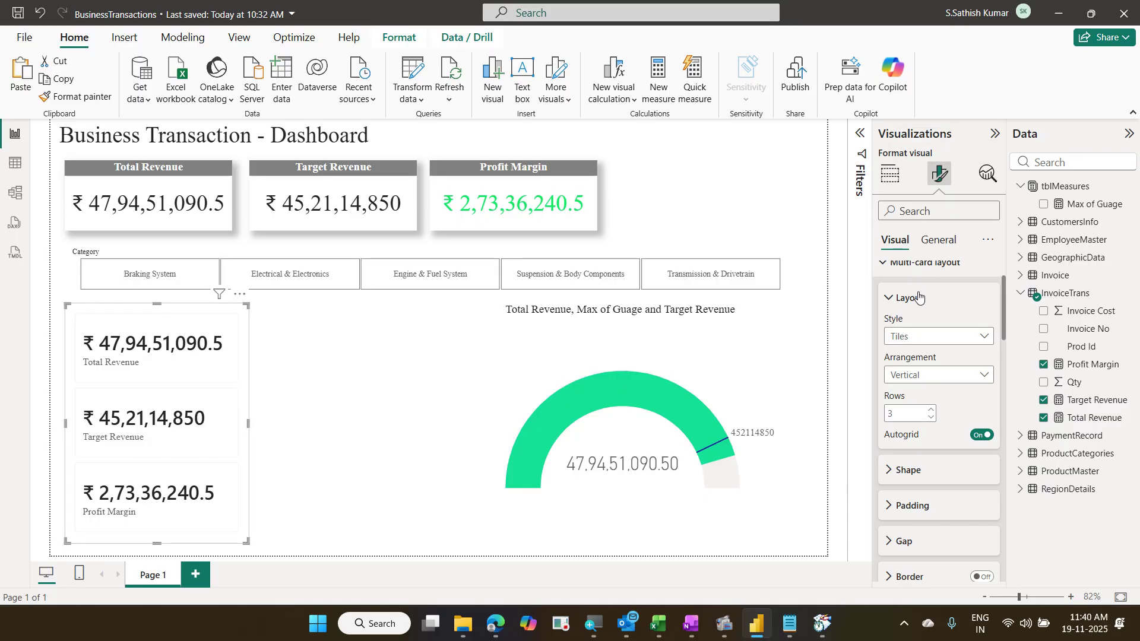
scroll(917, 297, "up", 2)
left_click(891, 325)
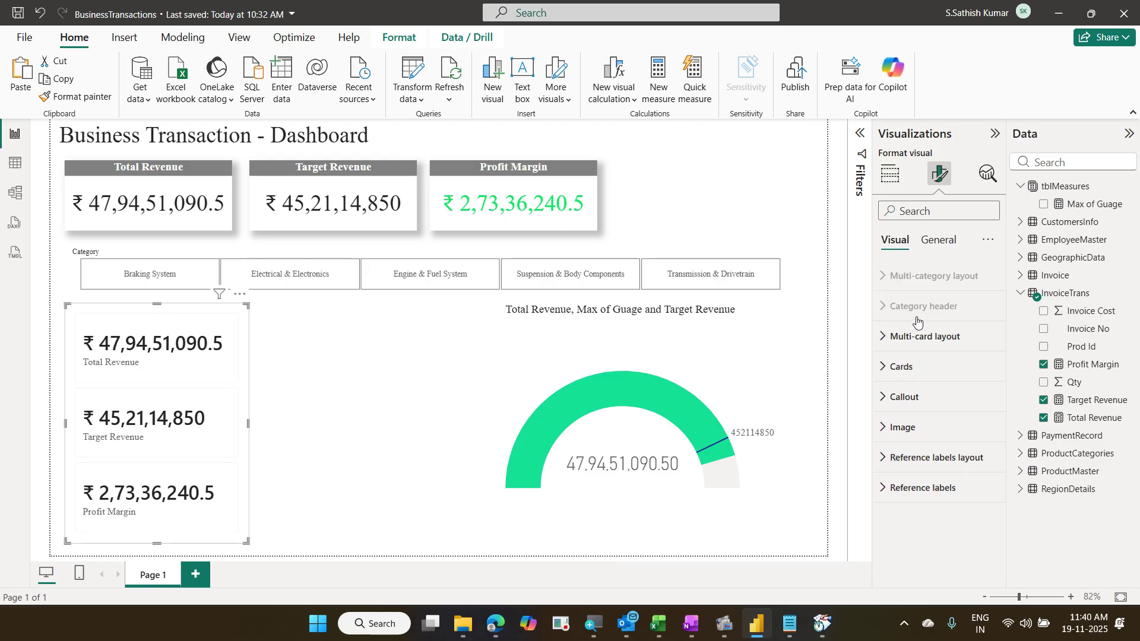
left_click(910, 438)
scroll(965, 359, "down", 2)
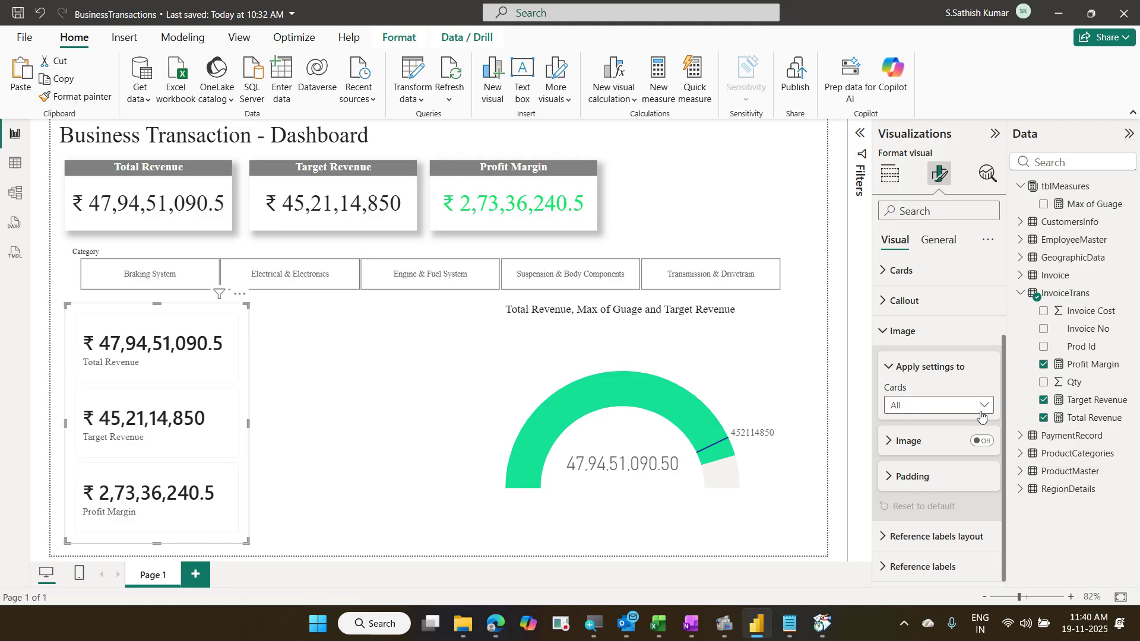
left_click(984, 409)
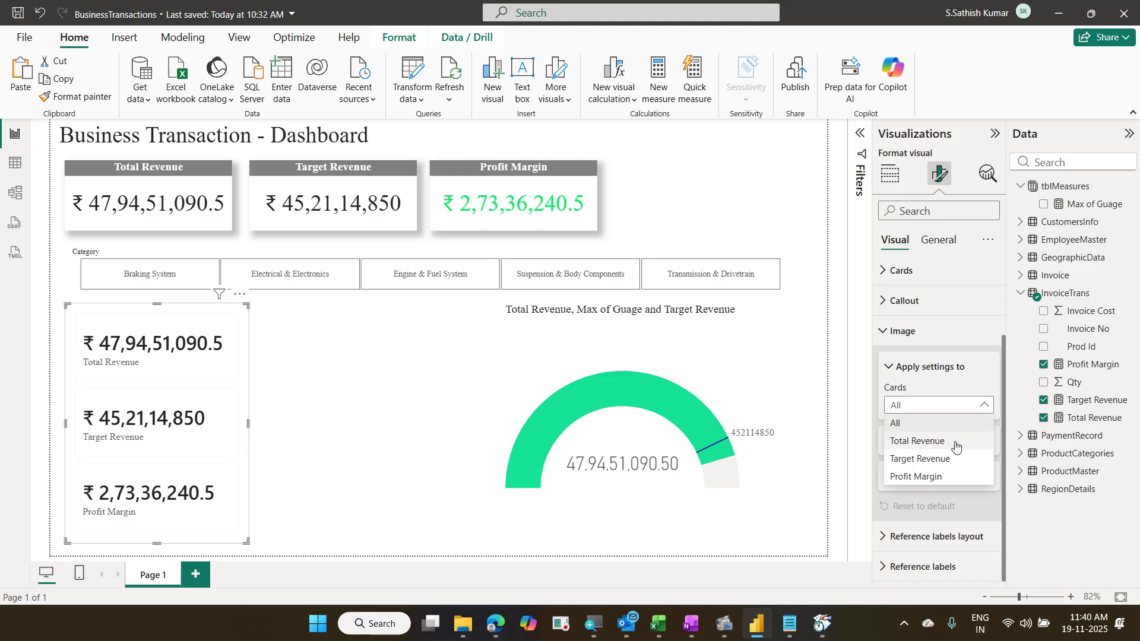
left_click(926, 443)
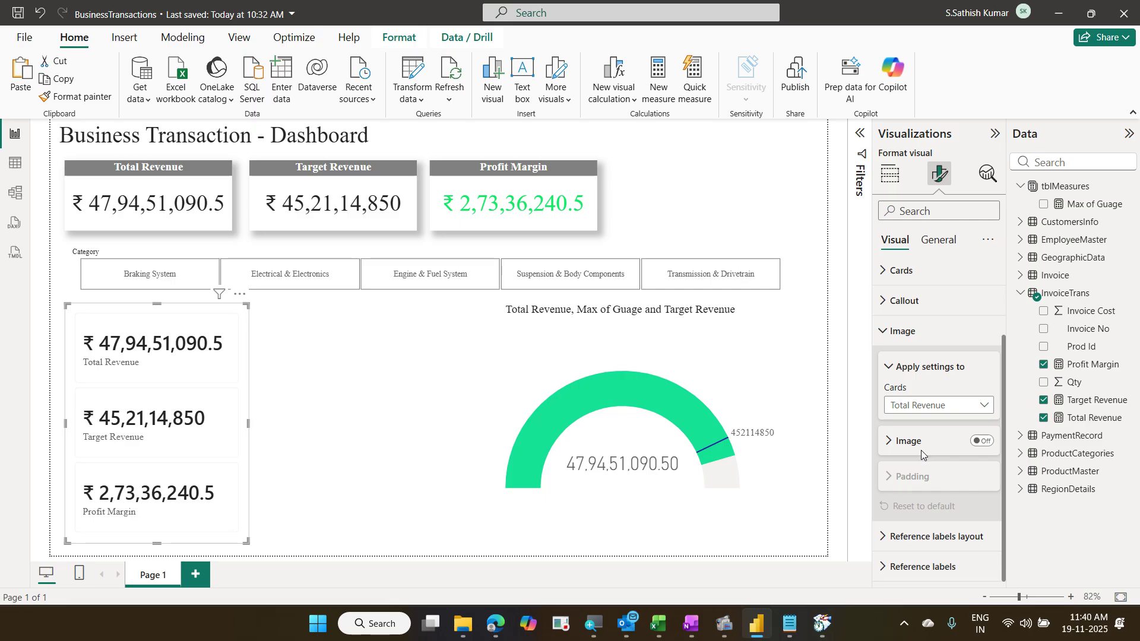
left_click(985, 444)
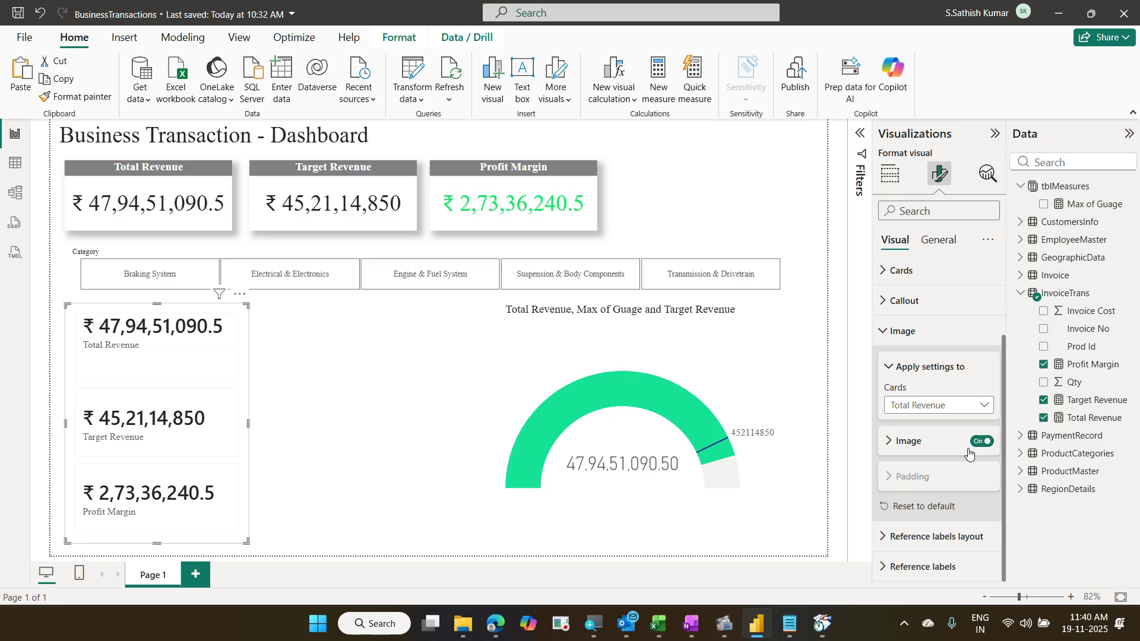
Step: Upload the saved Total revenue picture as the image of the Total Revenue card
left_click(896, 442)
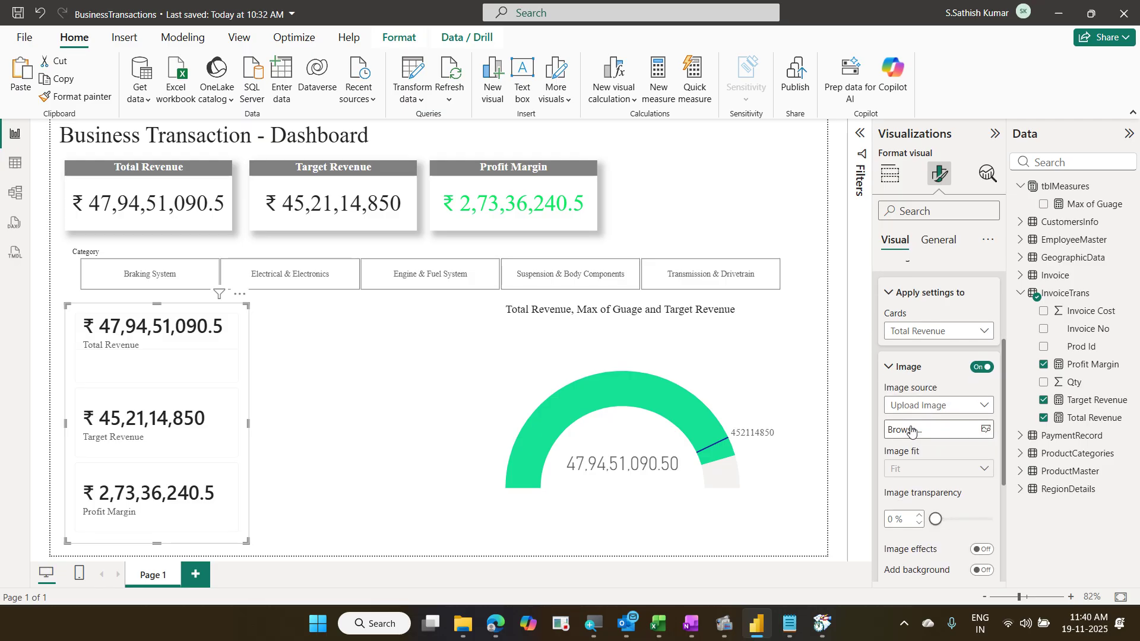
left_click(911, 430)
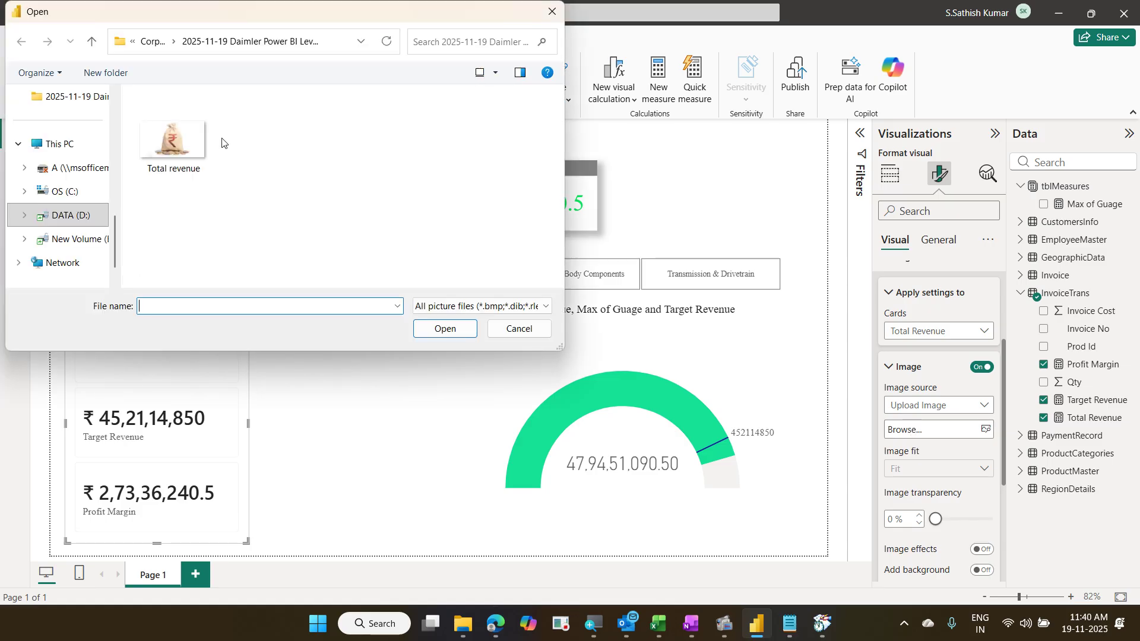
left_click(173, 140)
left_click(445, 329)
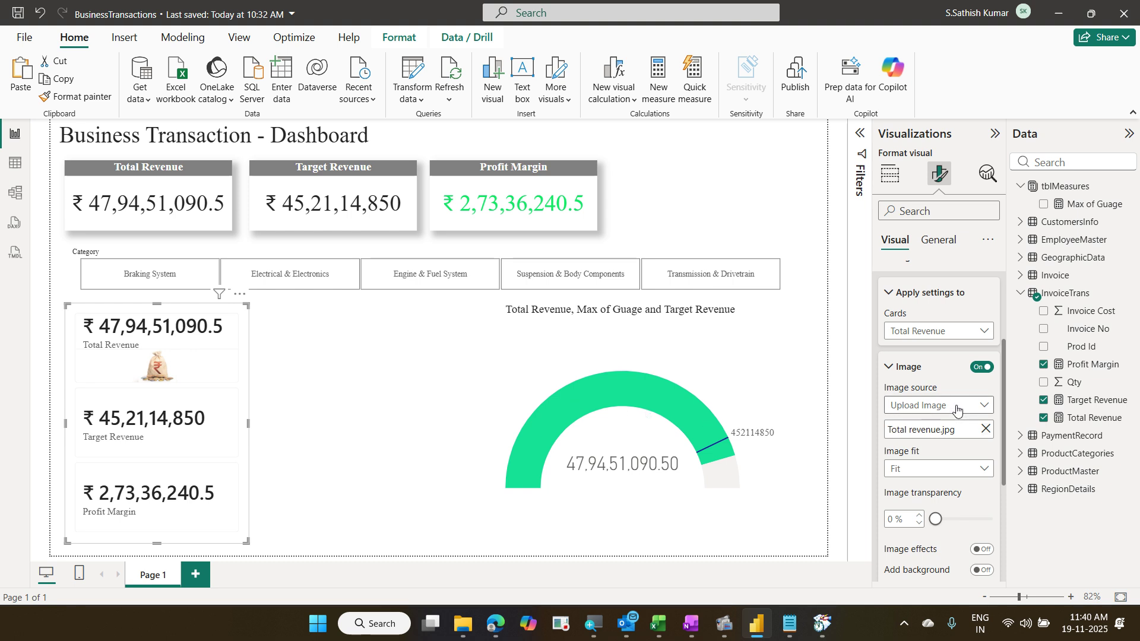
scroll(895, 378, "up", 3)
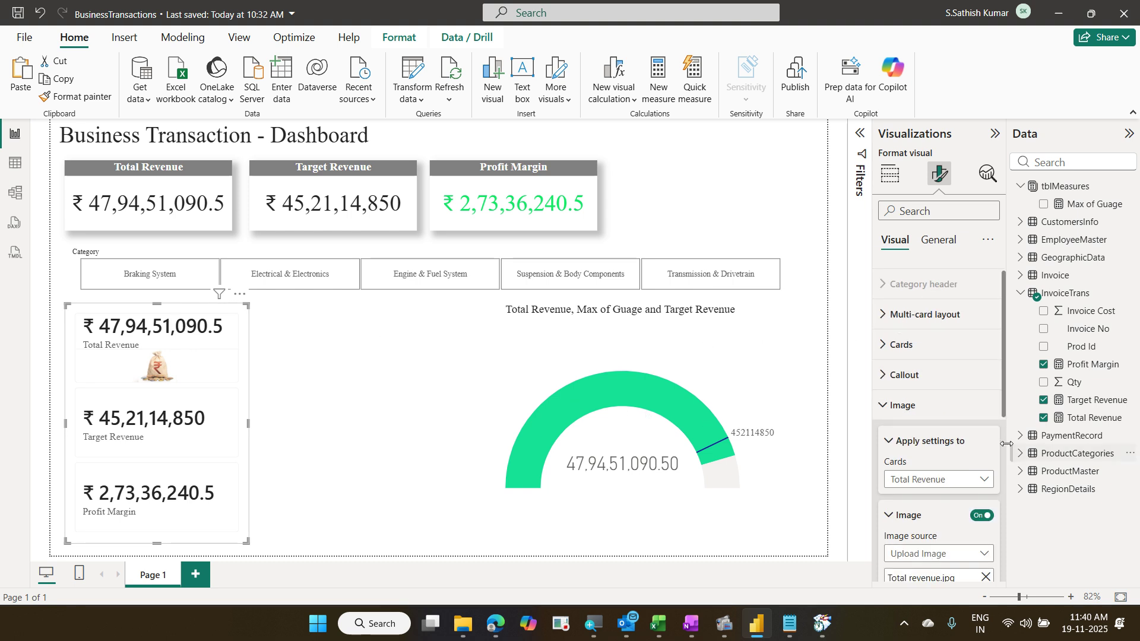
scroll(997, 440, "down", 3)
scroll(962, 423, "up", 3)
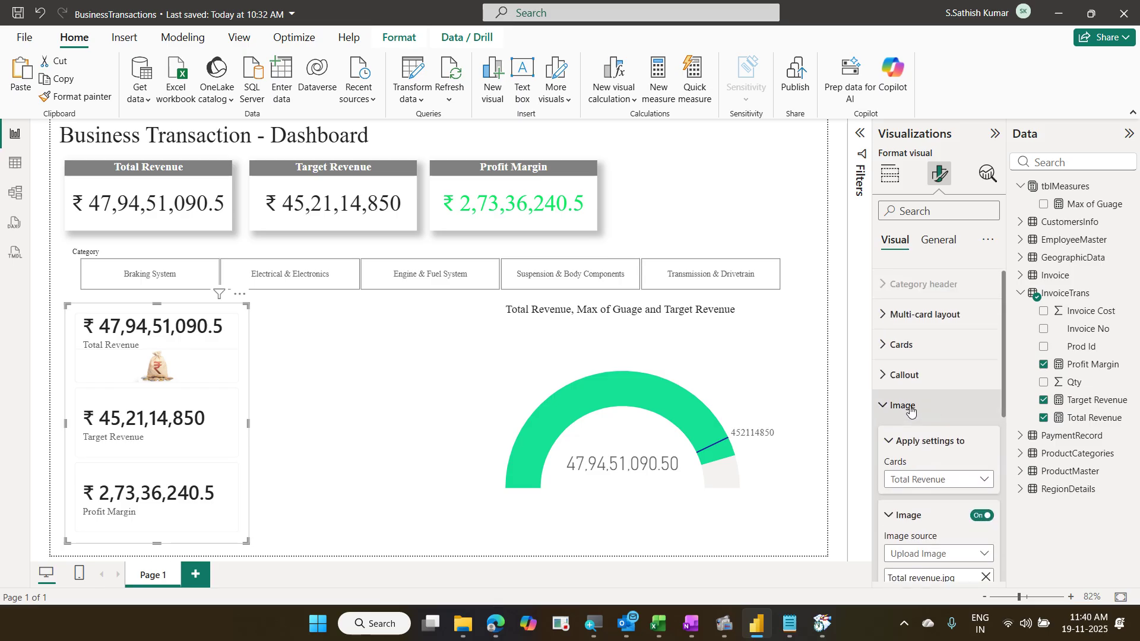
scroll(911, 409, "down", 1)
scroll(910, 409, "down", 1)
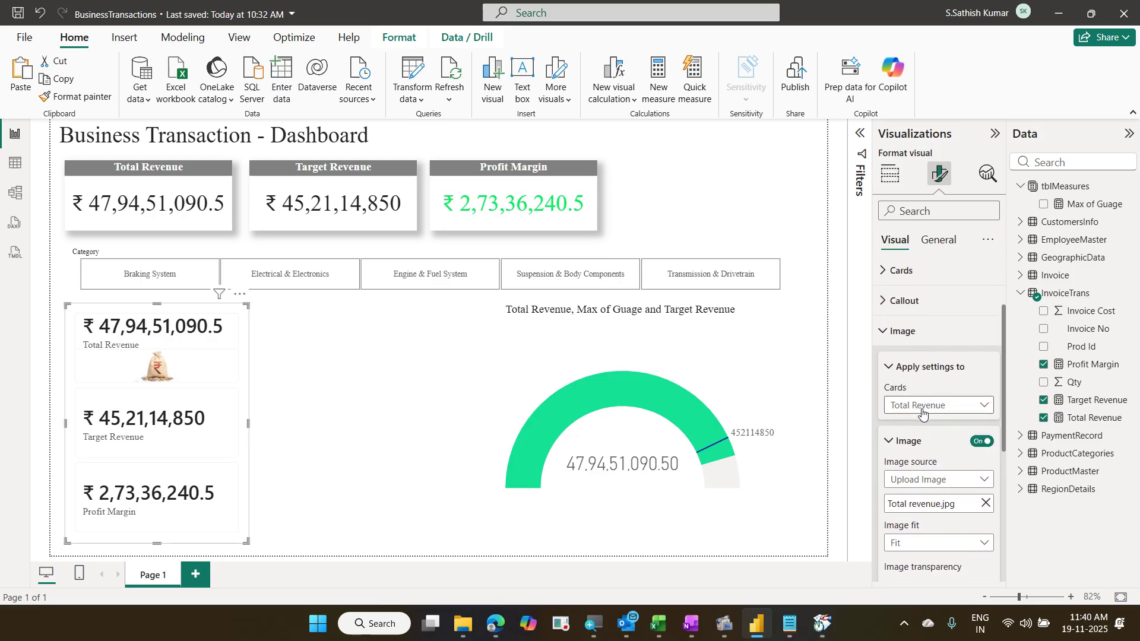
Step: Try the Center, Stretch and Fill image fits on the Total Revenue card's picture and set it back to Fit
scroll(923, 413, "down", 2)
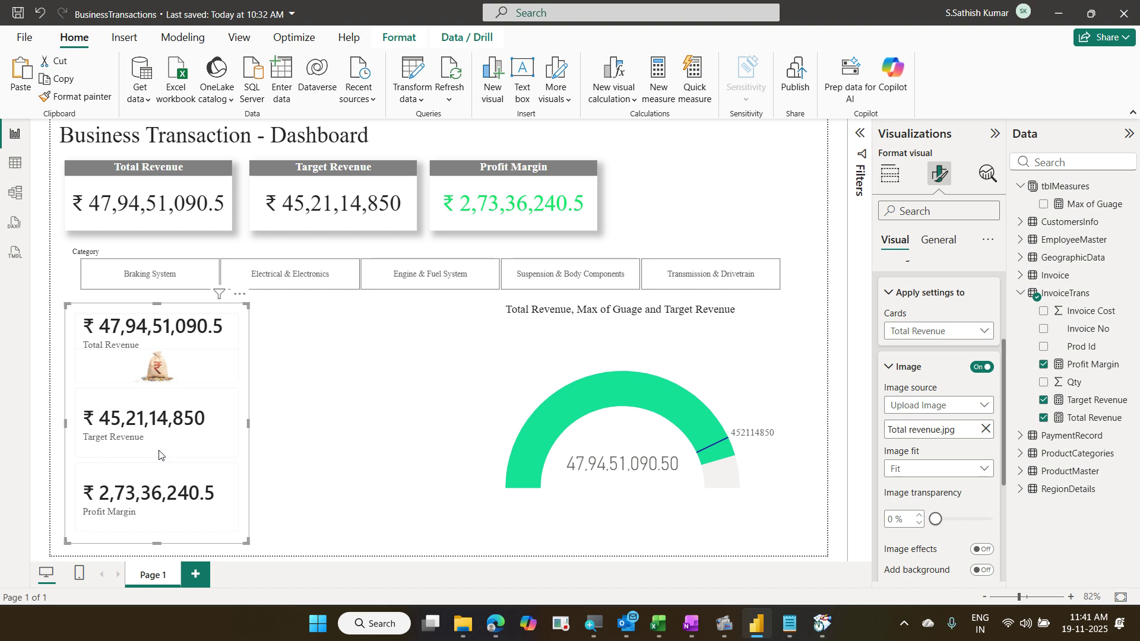
left_click(937, 472)
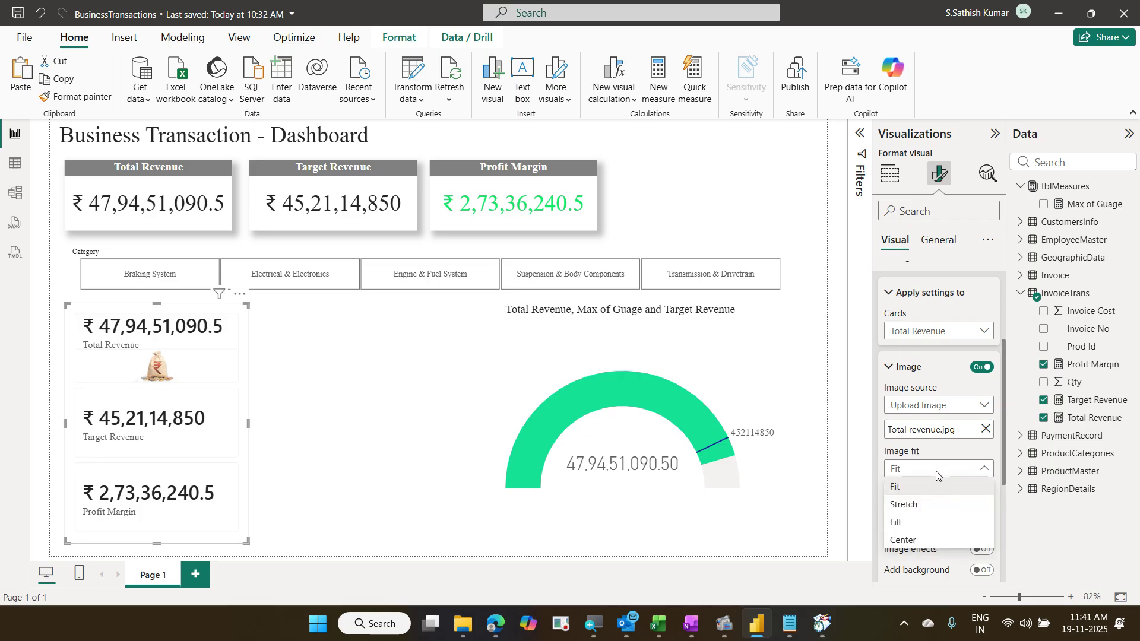
left_click(908, 540)
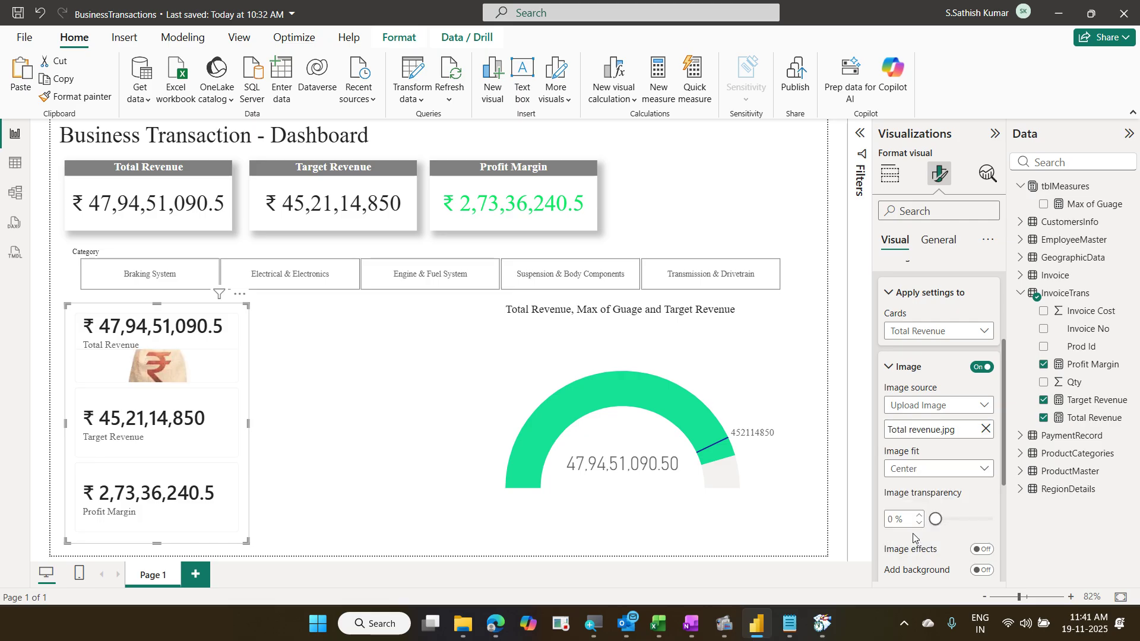
left_click(938, 469)
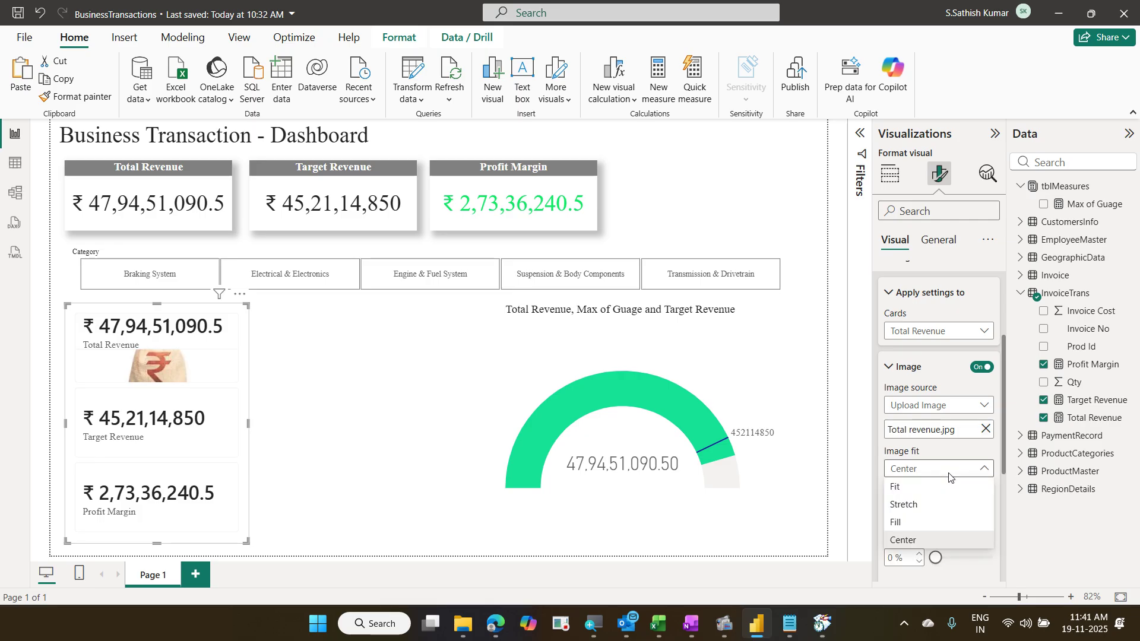
left_click(935, 506)
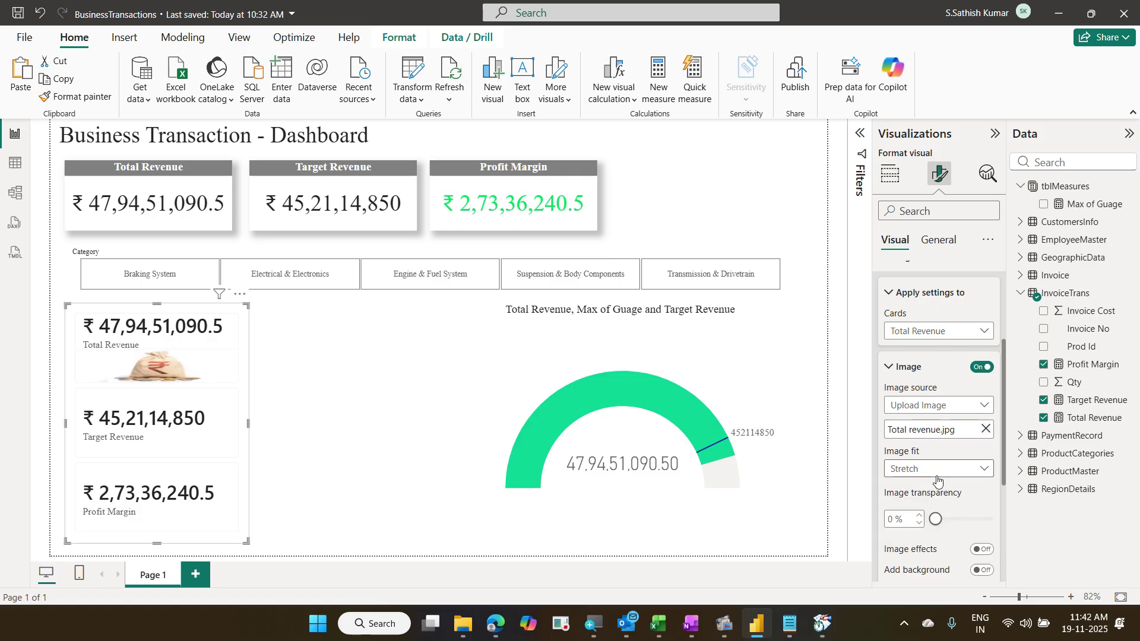
left_click(937, 475)
left_click(932, 486)
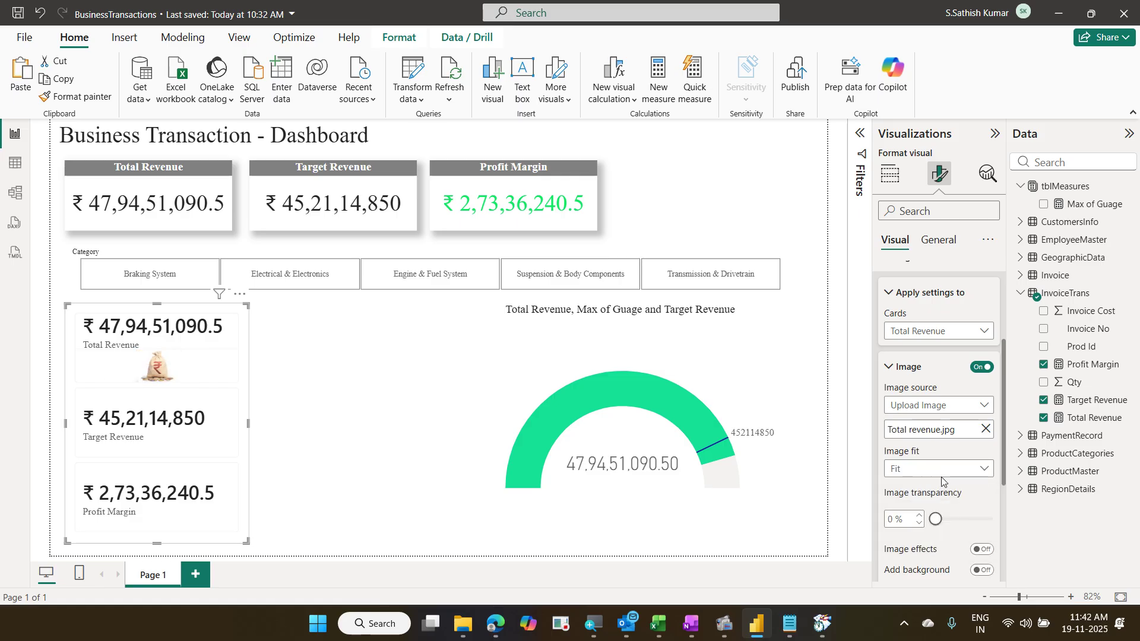
left_click(942, 476)
left_click(933, 504)
left_click(944, 477)
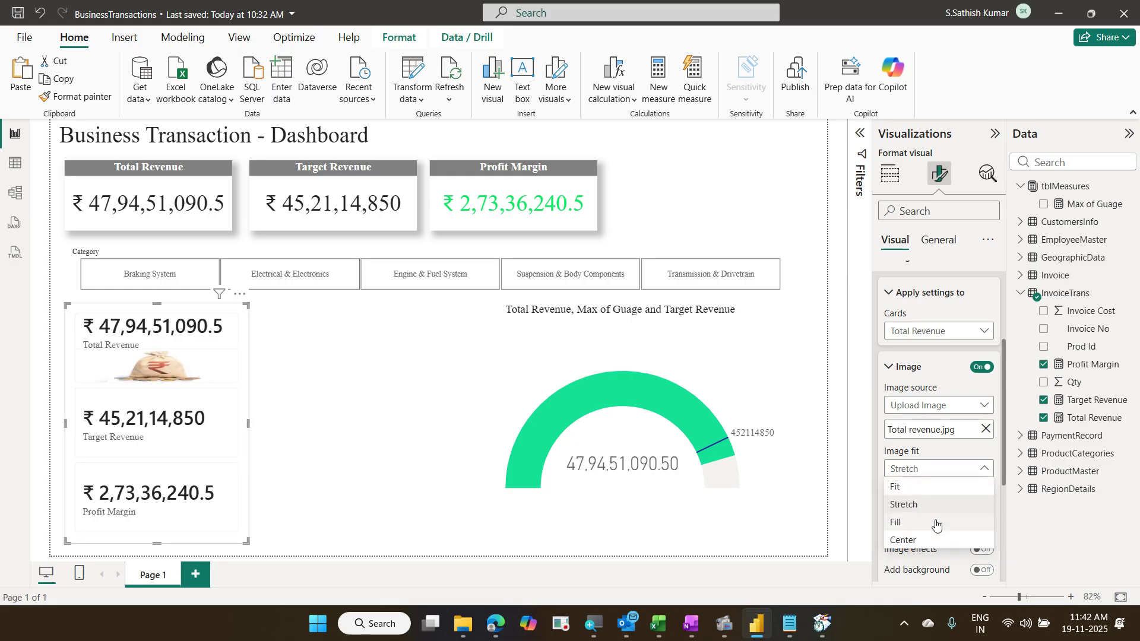
left_click(937, 523)
left_click(951, 477)
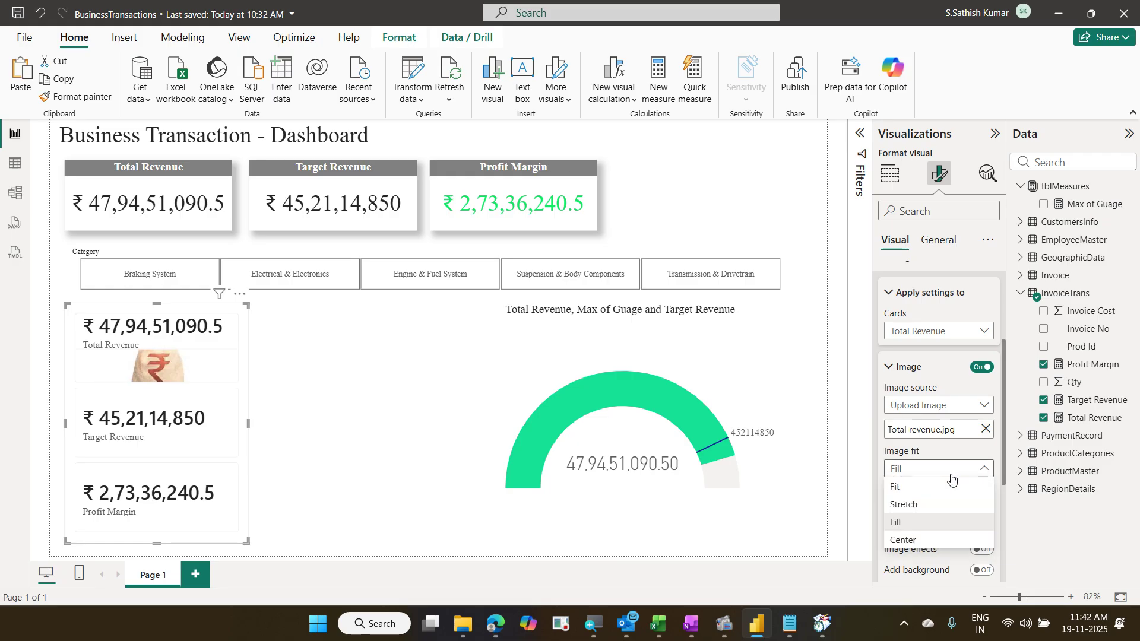
left_click(934, 487)
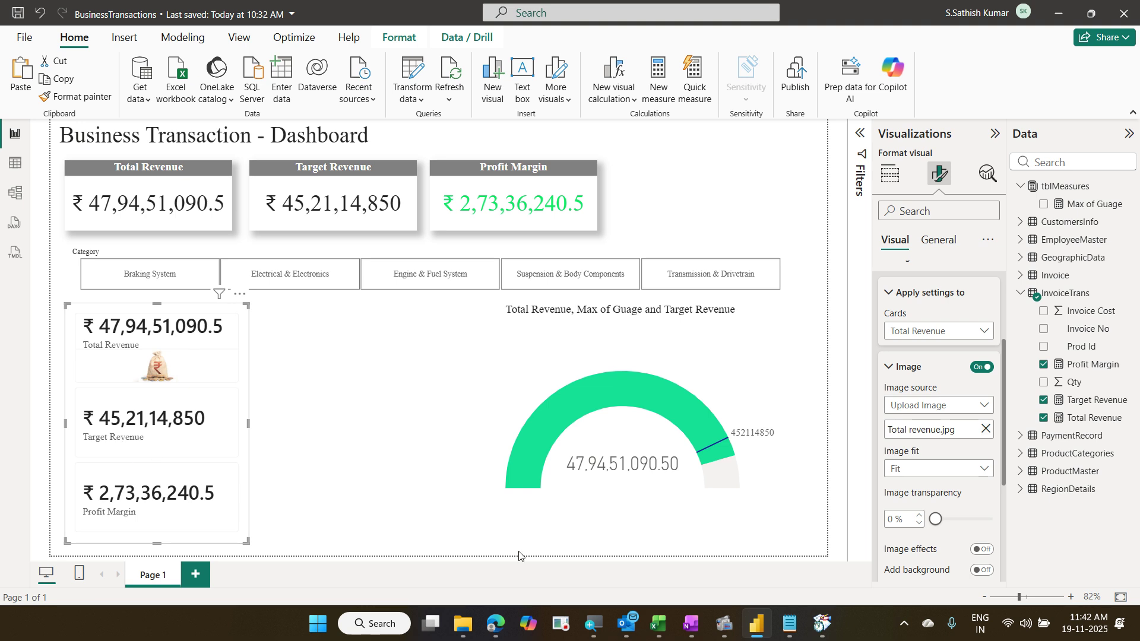
Step: Switch to the Edge browser and search Google Images for "target revenue in INR picture"
left_click(498, 622)
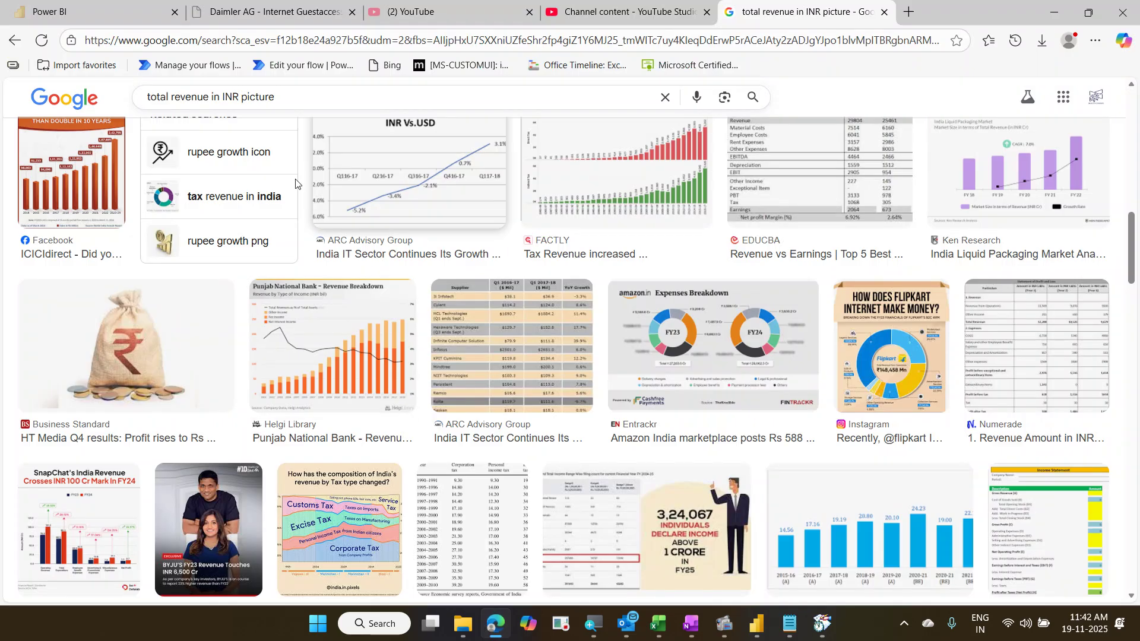
double_click(161, 96)
type("target")
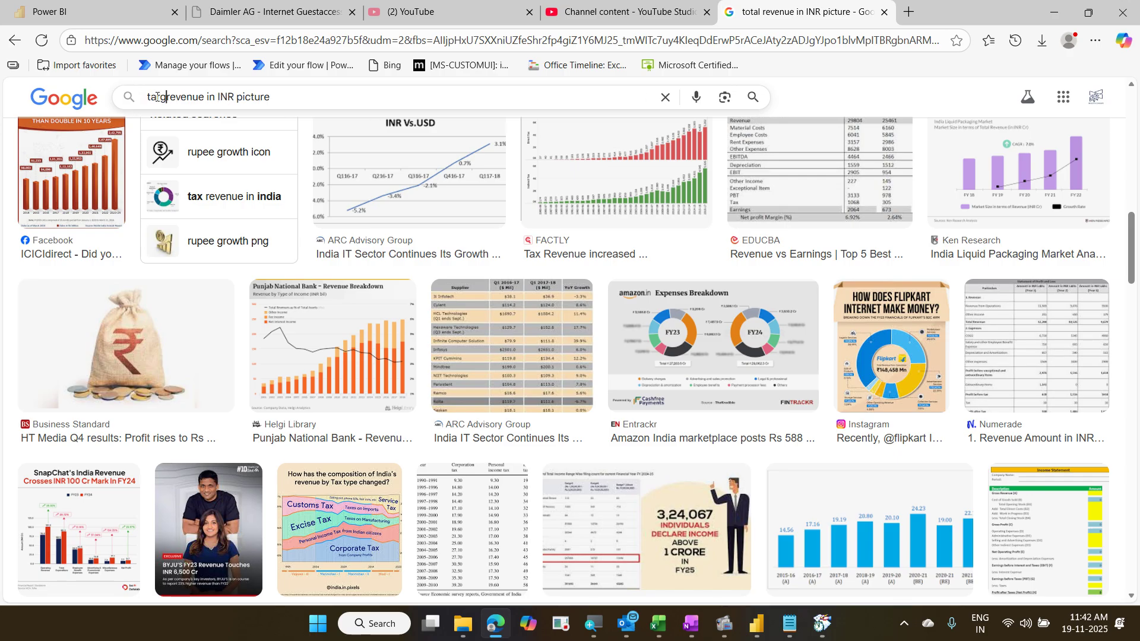
key("Return")
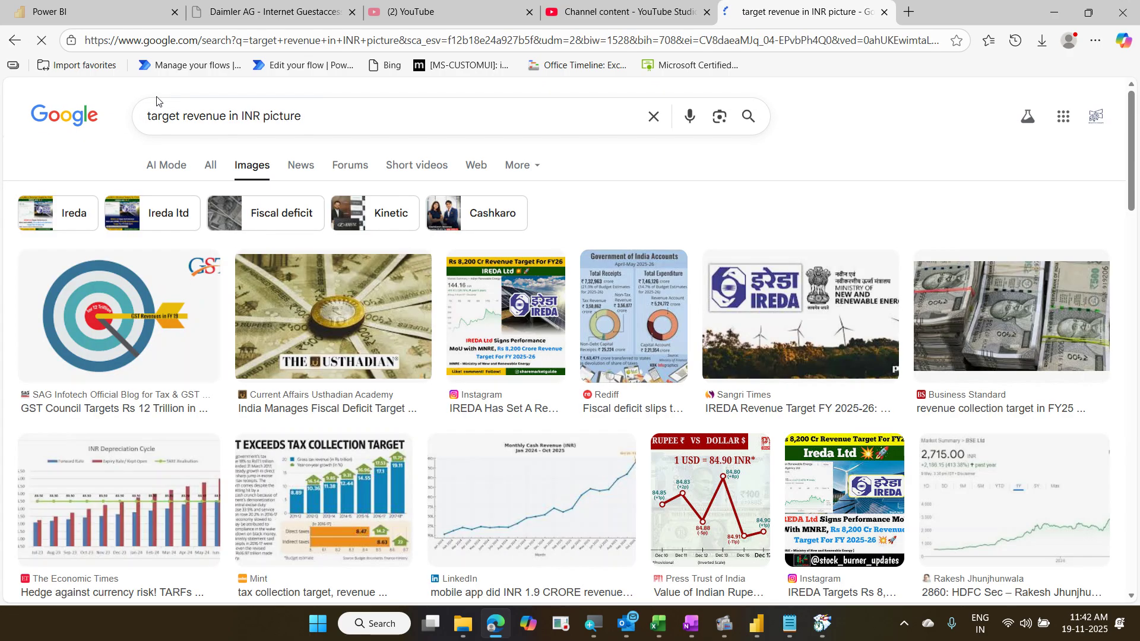
Step: Save the SAG Infotech target-and-arrow picture as a PNG named "Target Revenue" in the 2025-11-19 Daimler Power BI Level 2 folder
right_click(111, 338)
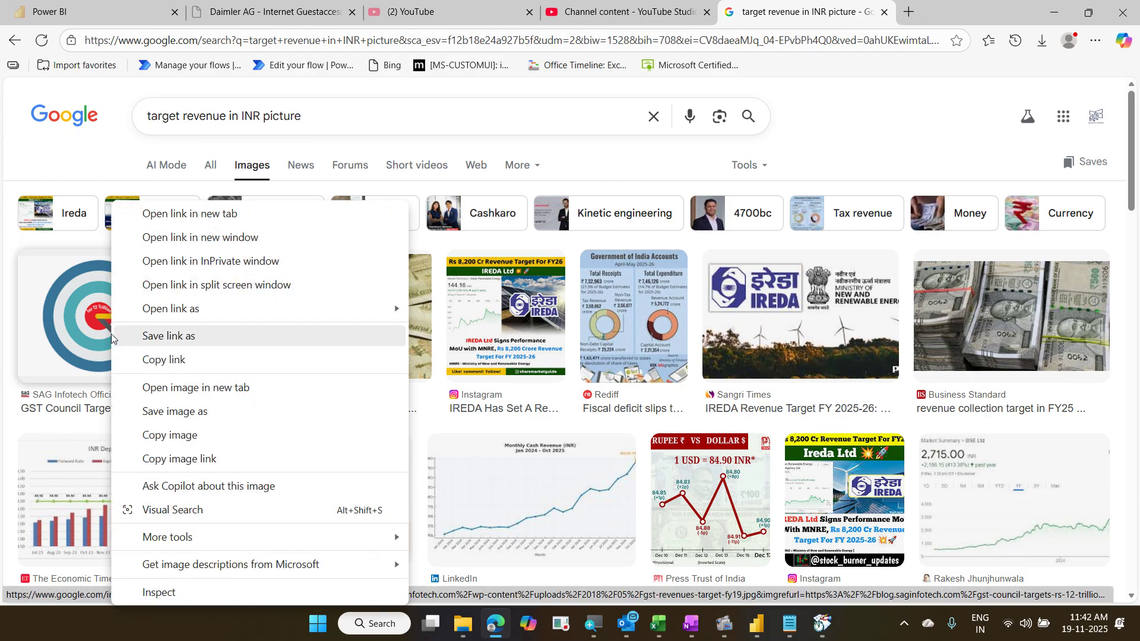
left_click(225, 411)
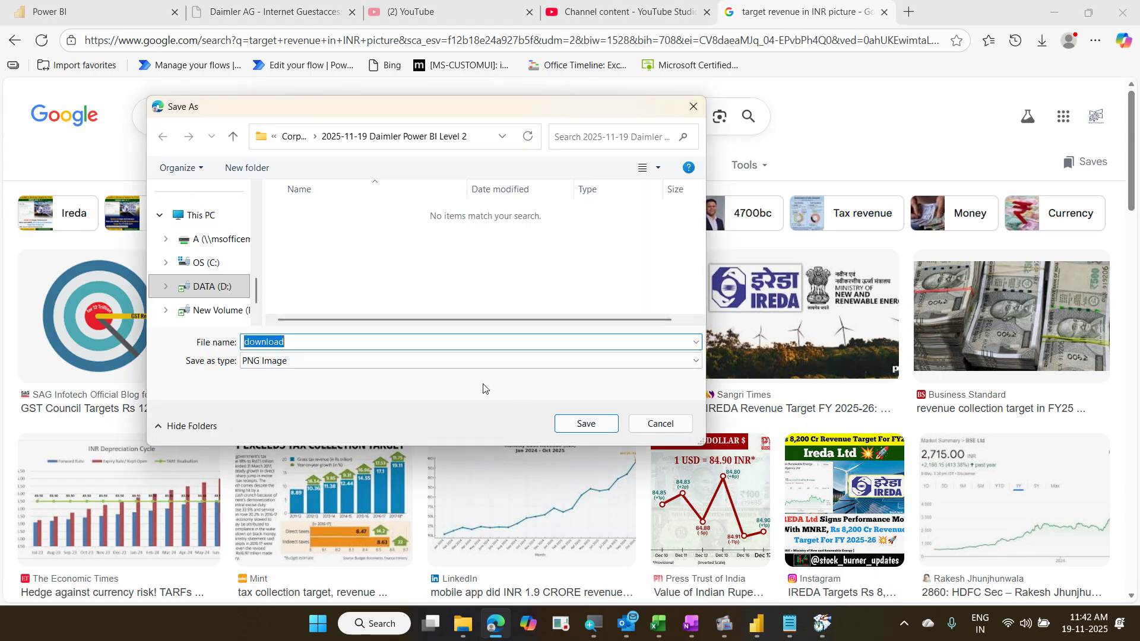
type("Target Revenue")
left_click(606, 426)
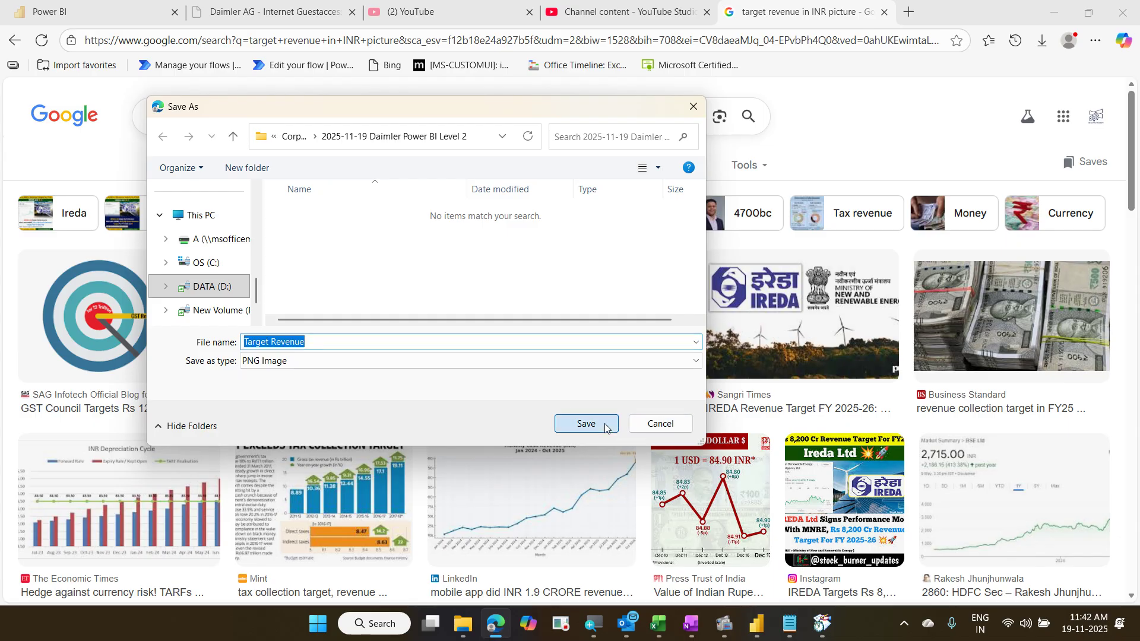
Step: Return to Power BI, apply the multi-value card's image settings to Target Revenue, and turn its image on
left_click(1067, 16)
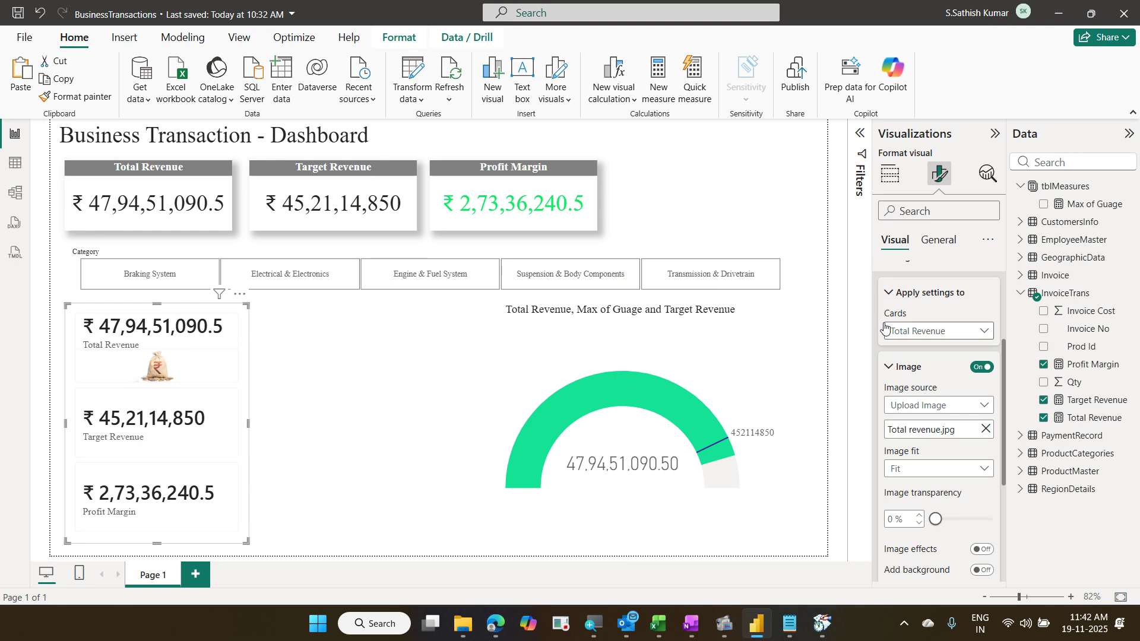
scroll(886, 330, "up", 2)
scroll(888, 340, "down", 2)
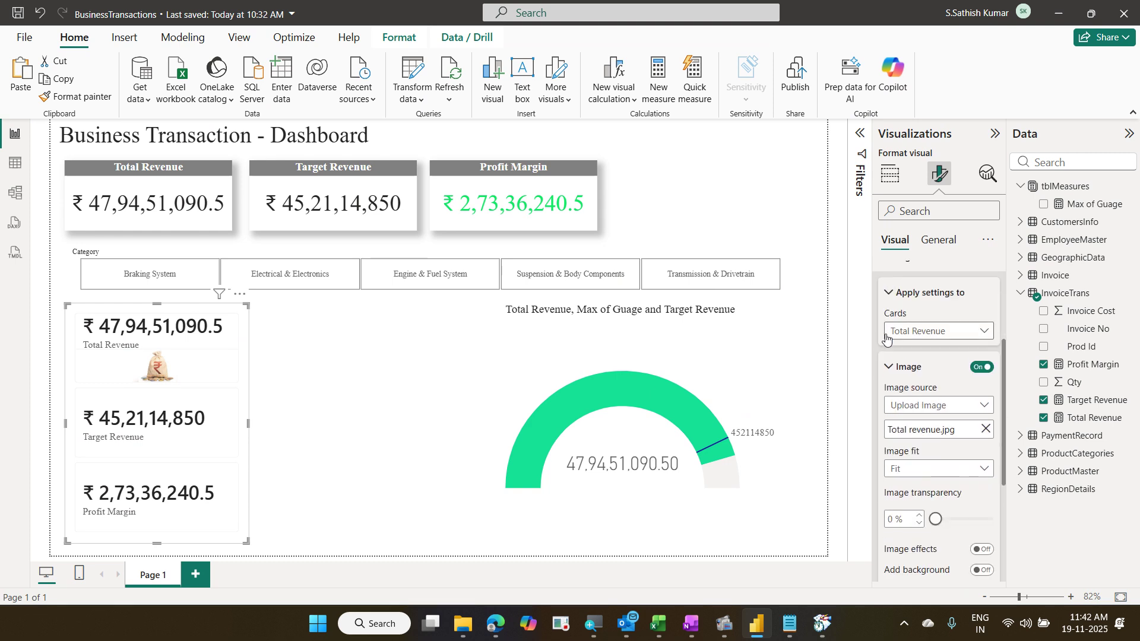
left_click(936, 332)
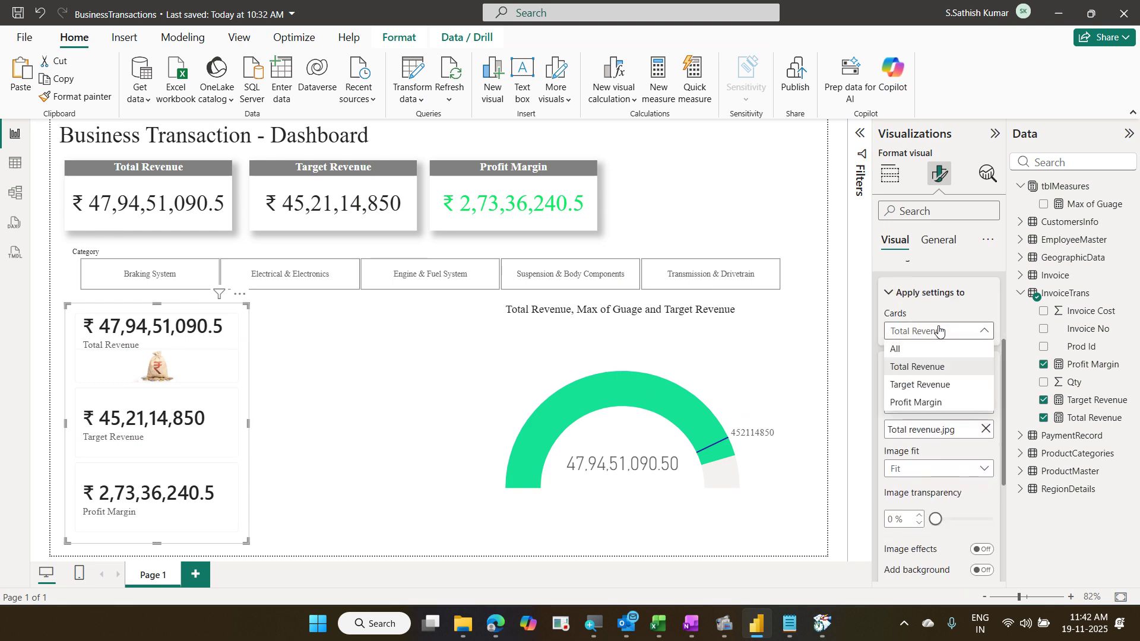
left_click(936, 385)
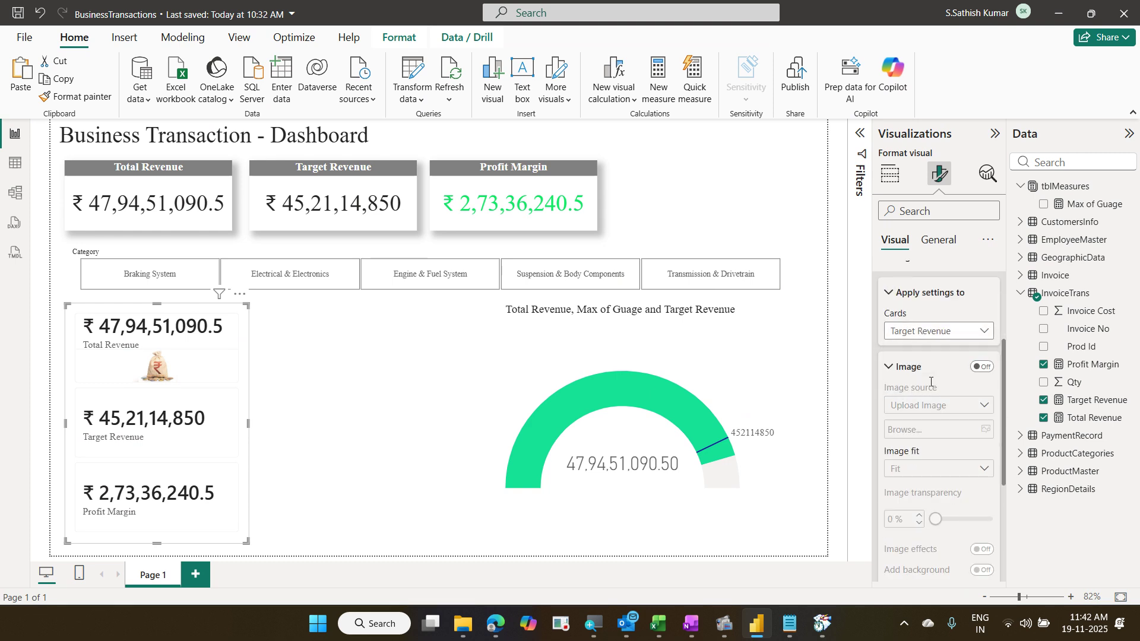
left_click(984, 368)
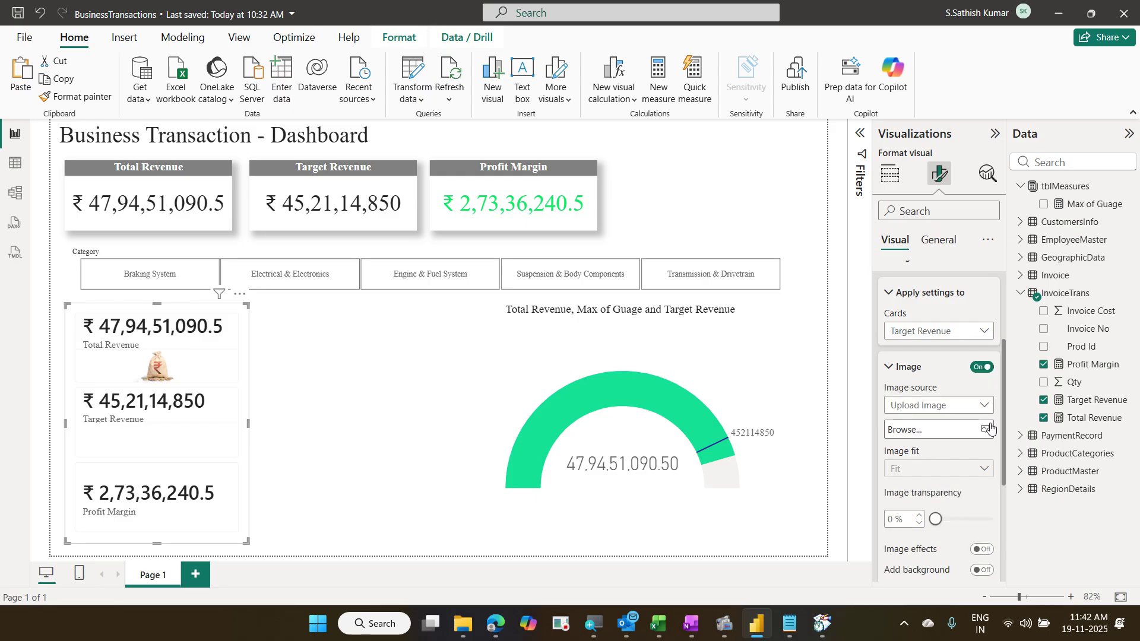
Step: Upload the saved Target Revenue picture as the image of the Target Revenue card
left_click(988, 429)
left_click(174, 141)
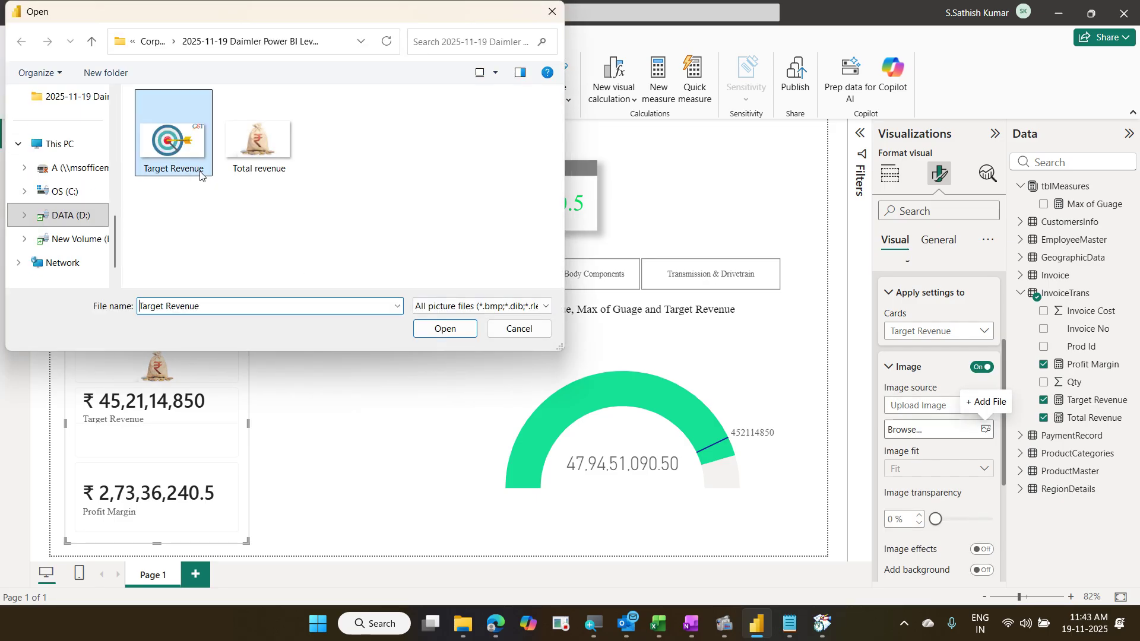
left_click(430, 328)
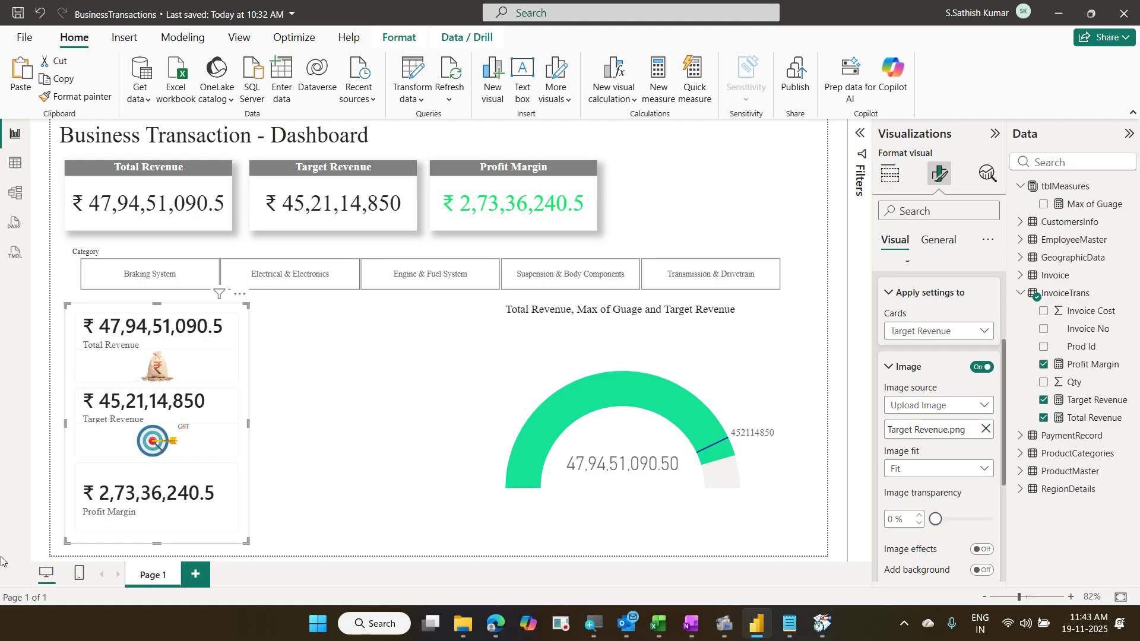
Step: Switch to the Edge browser and search Google Images for "profit margin in INR picture"
left_click(495, 624)
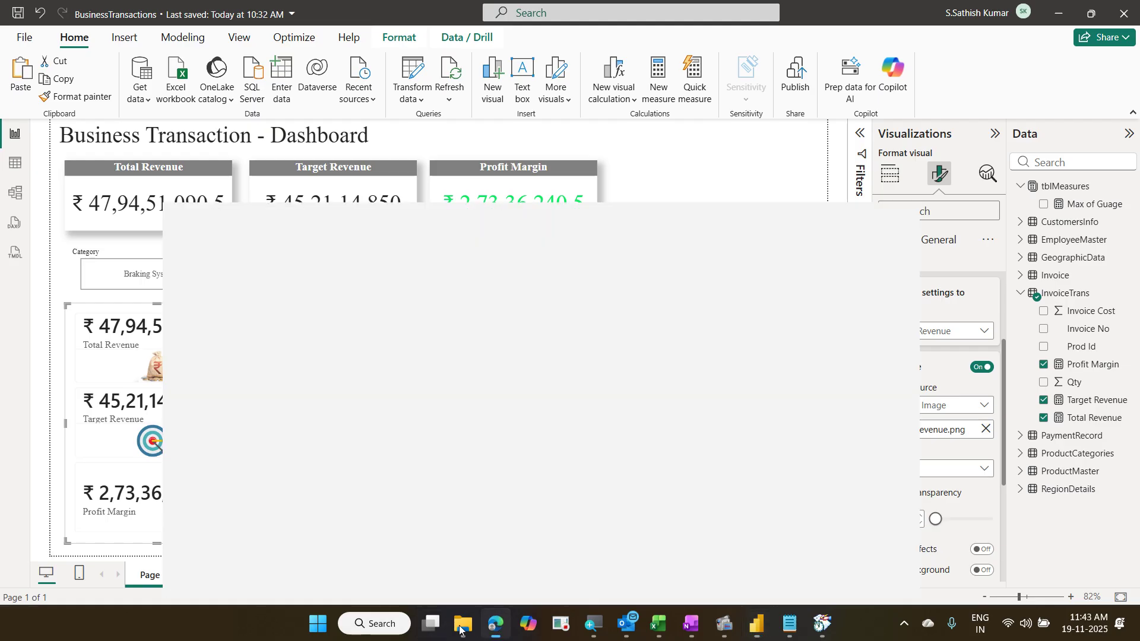
left_click_drag(226, 116, 145, 116)
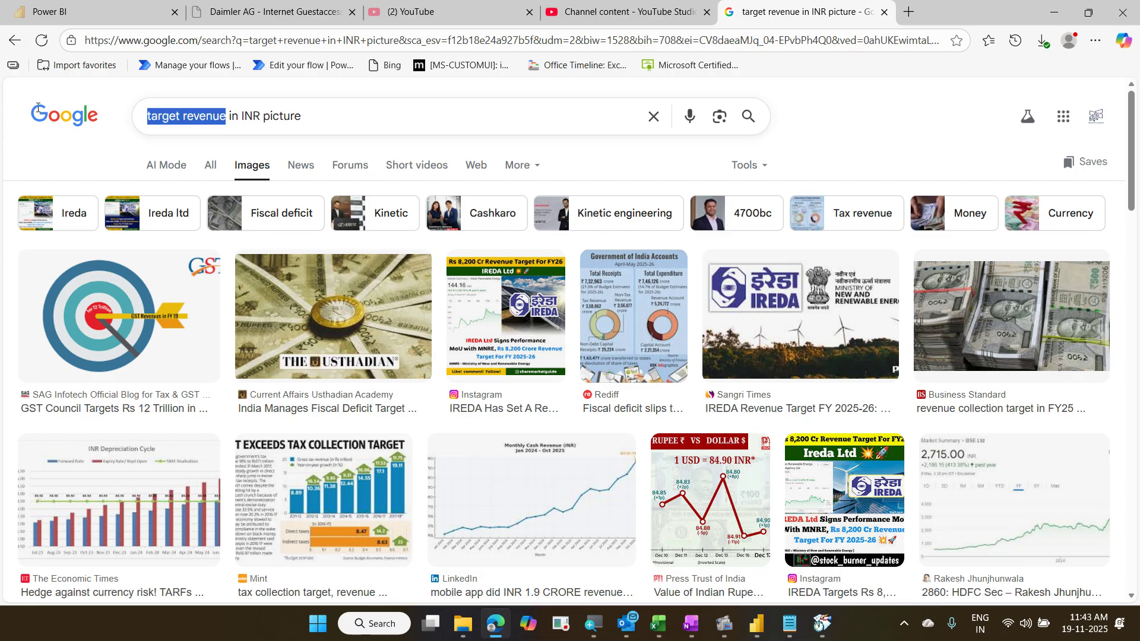
type("profit")
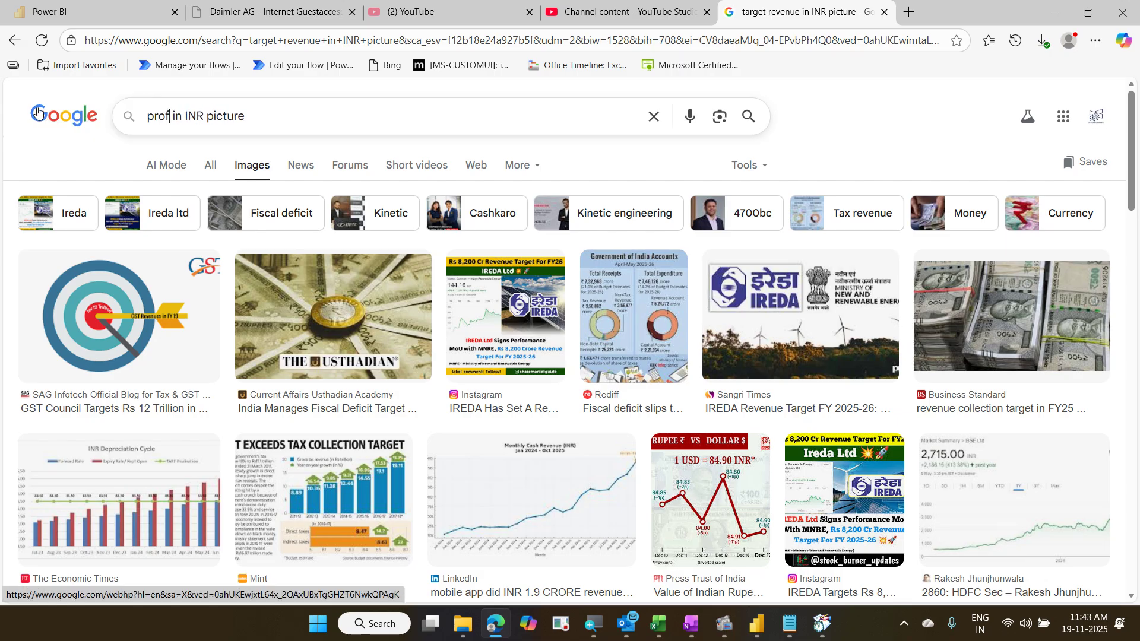
type(" margin")
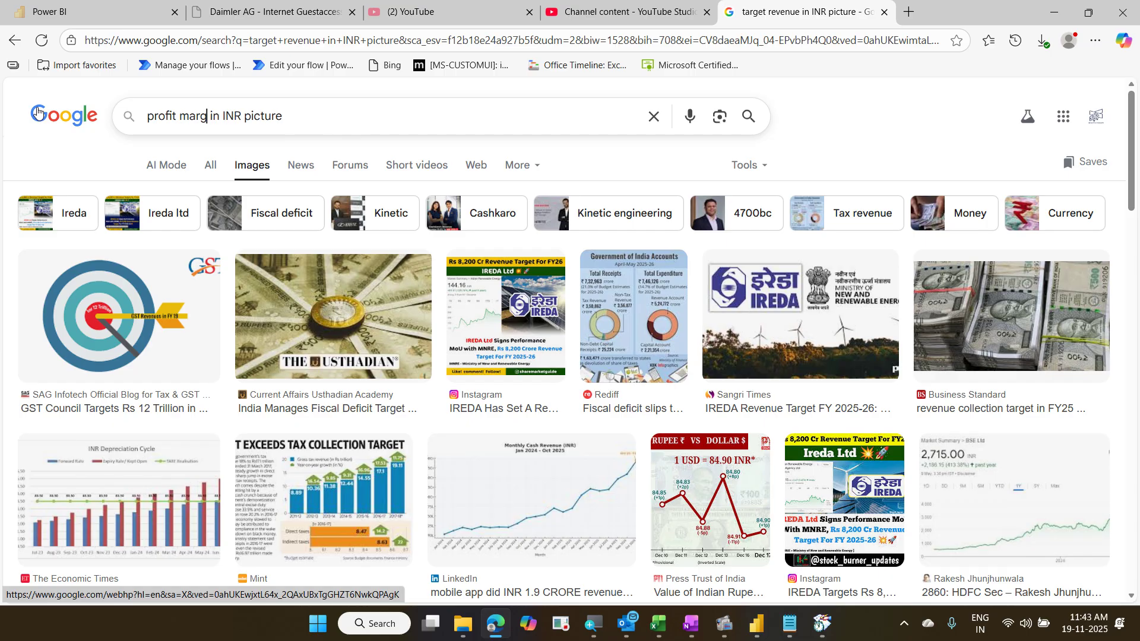
key("Return")
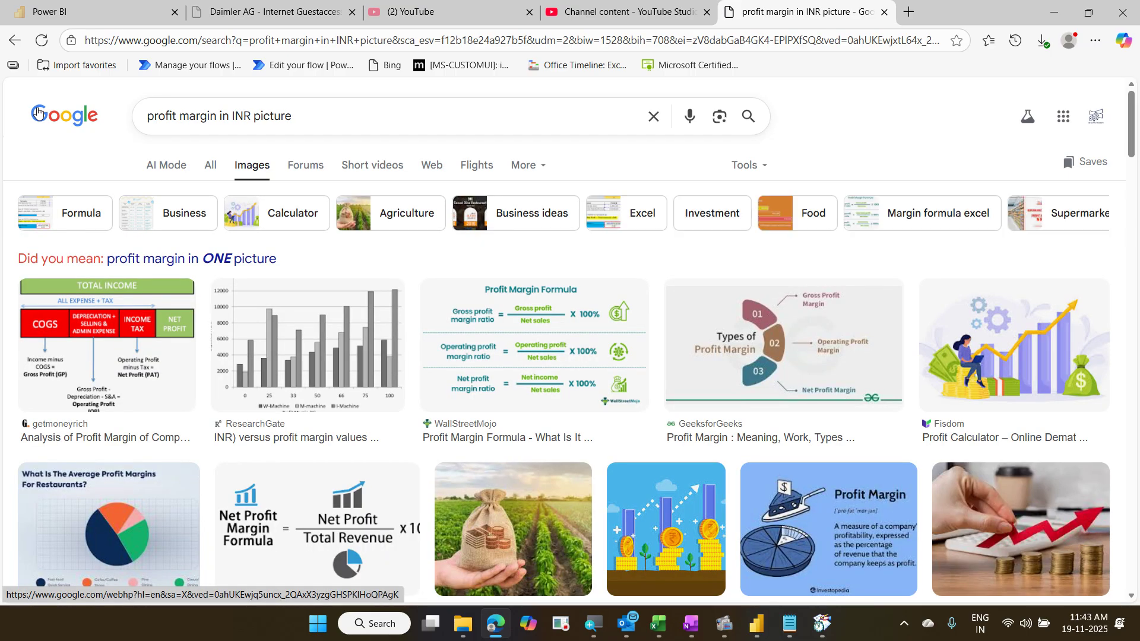
Step: Find Freepik's blue bar-chart "PROFIT" picture in the image results and save it as a JPEG named "Profit" in the 2025-11-19 Daimler Power BI folder
scroll(41, 215, "down", 3)
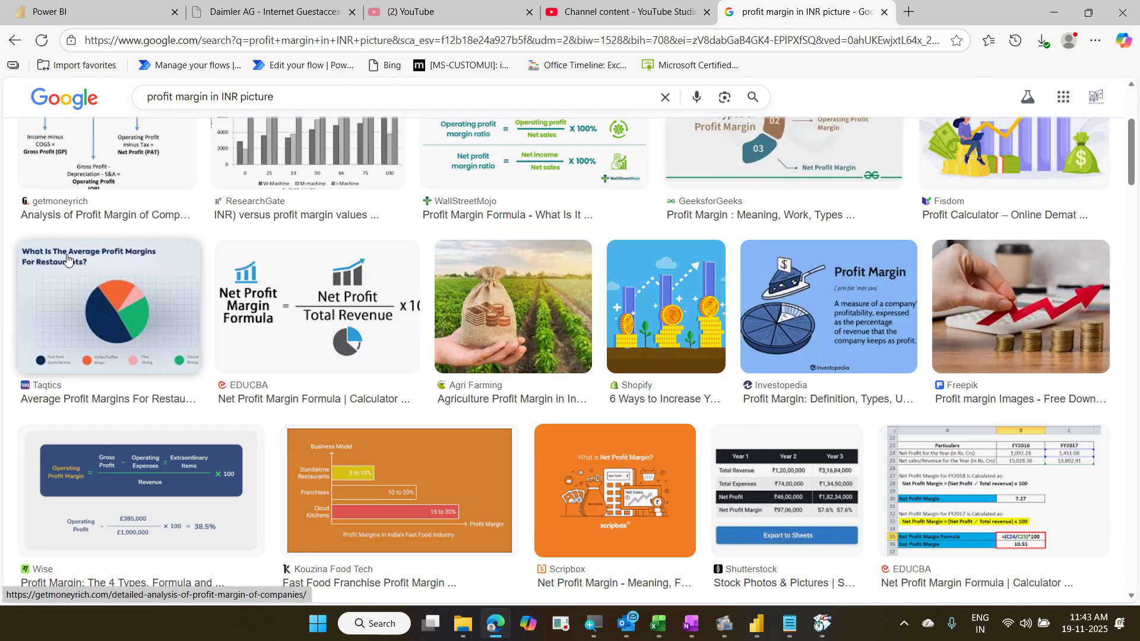
scroll(69, 256, "down", 3)
scroll(69, 256, "down", 2)
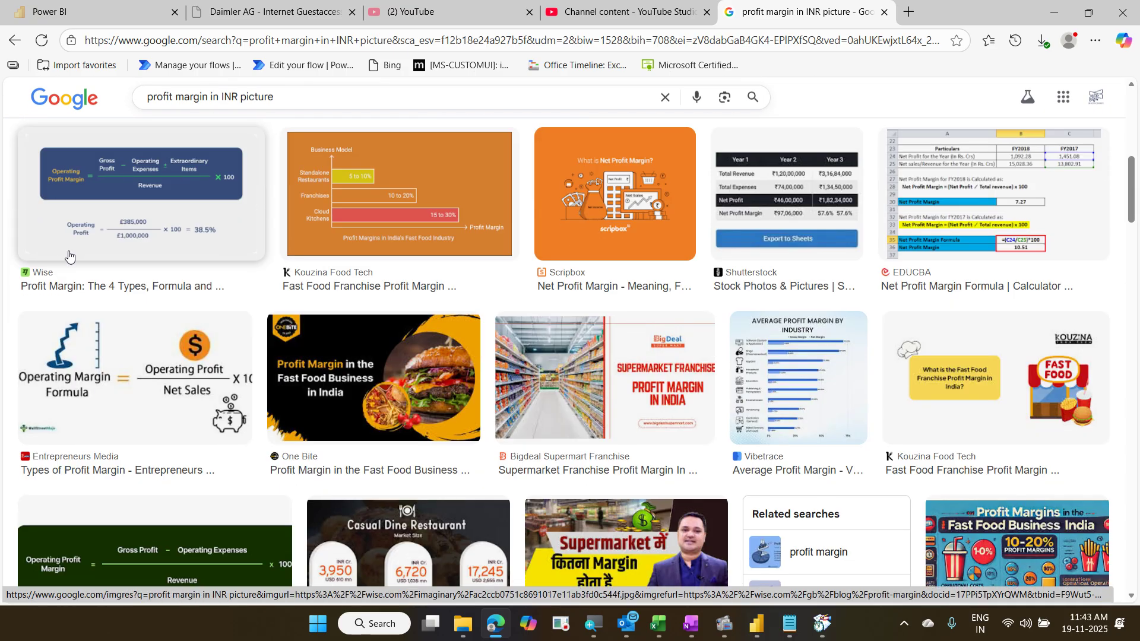
scroll(69, 256, "down", 5)
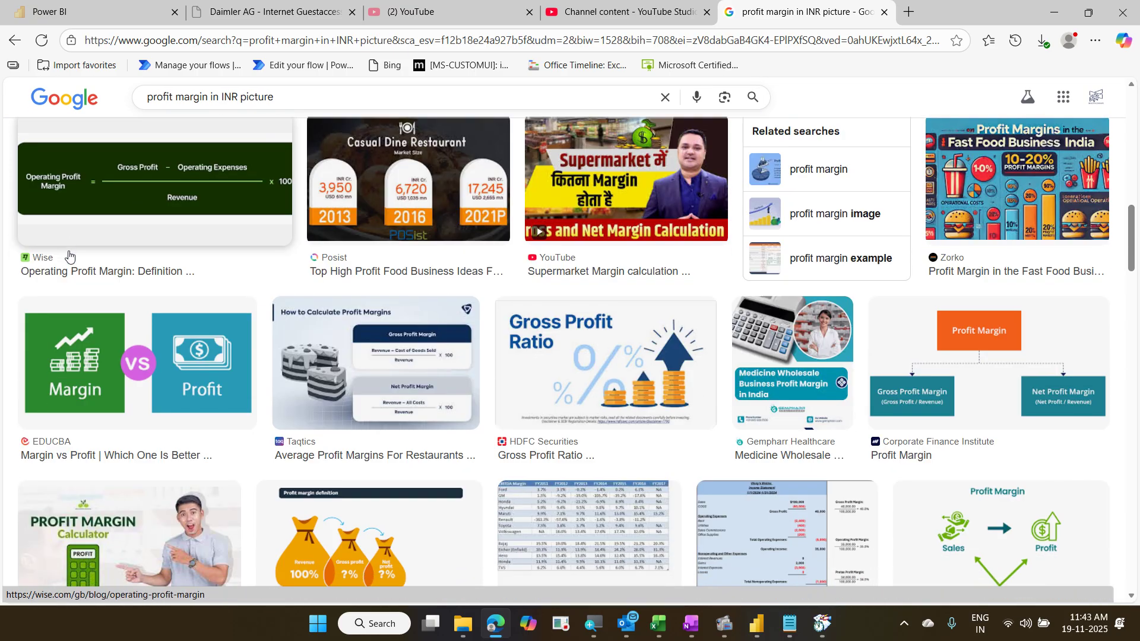
scroll(69, 256, "down", 7)
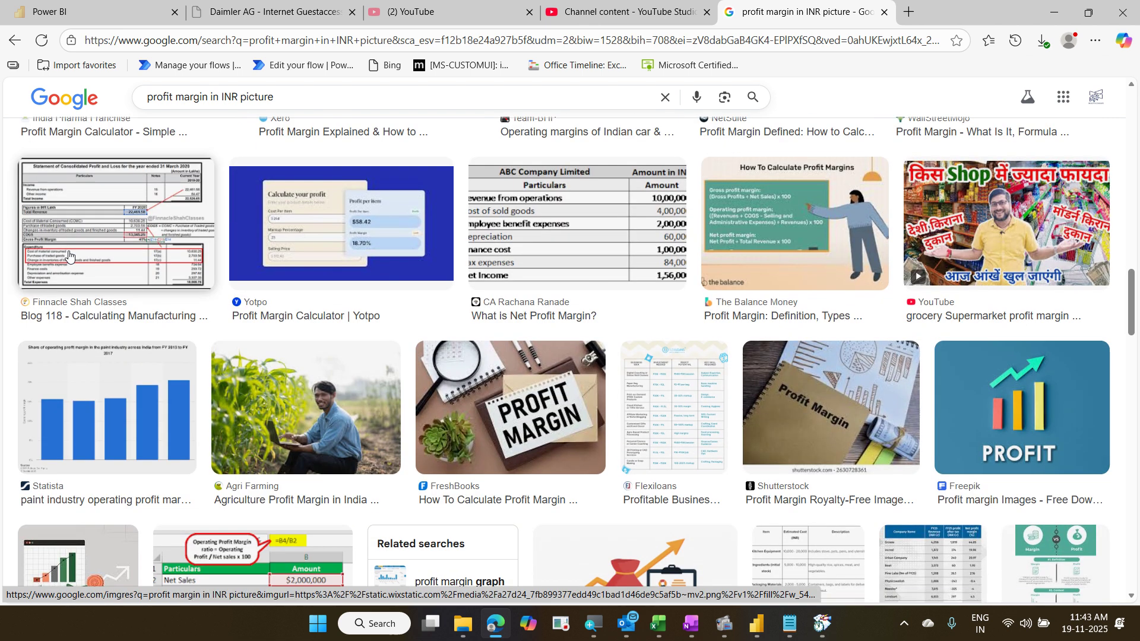
scroll(69, 256, "down", 2)
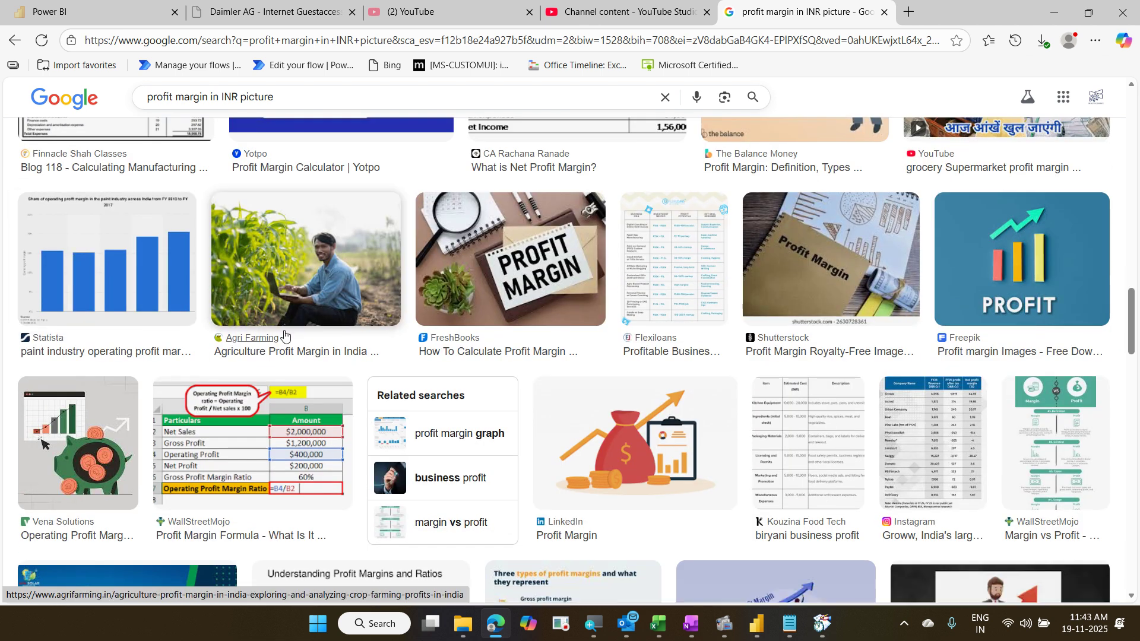
right_click(968, 246)
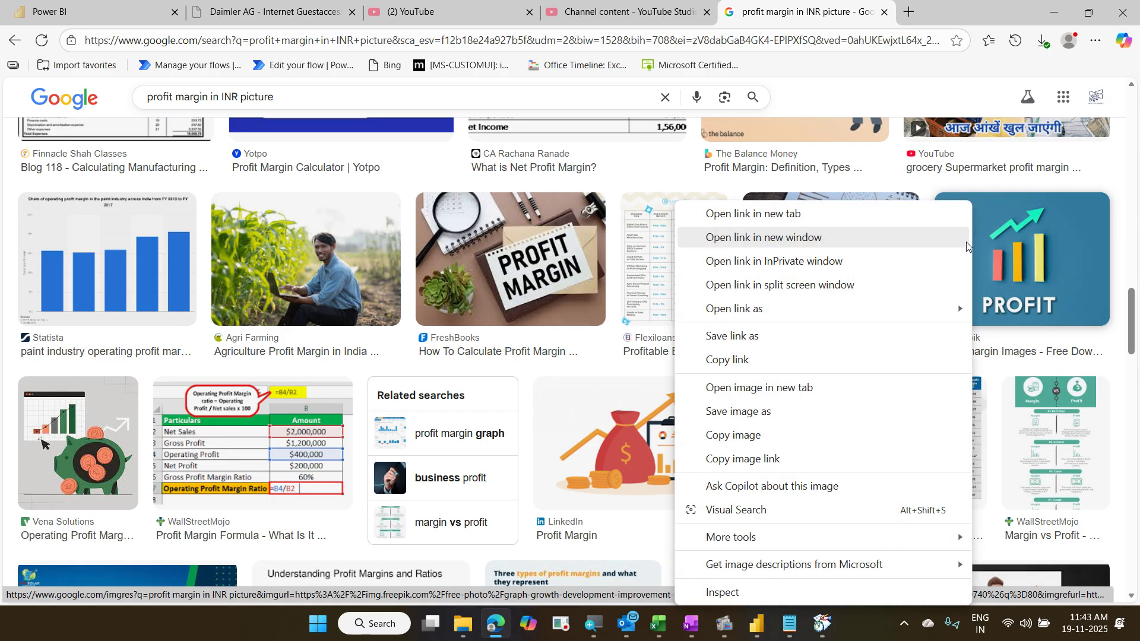
left_click(786, 414)
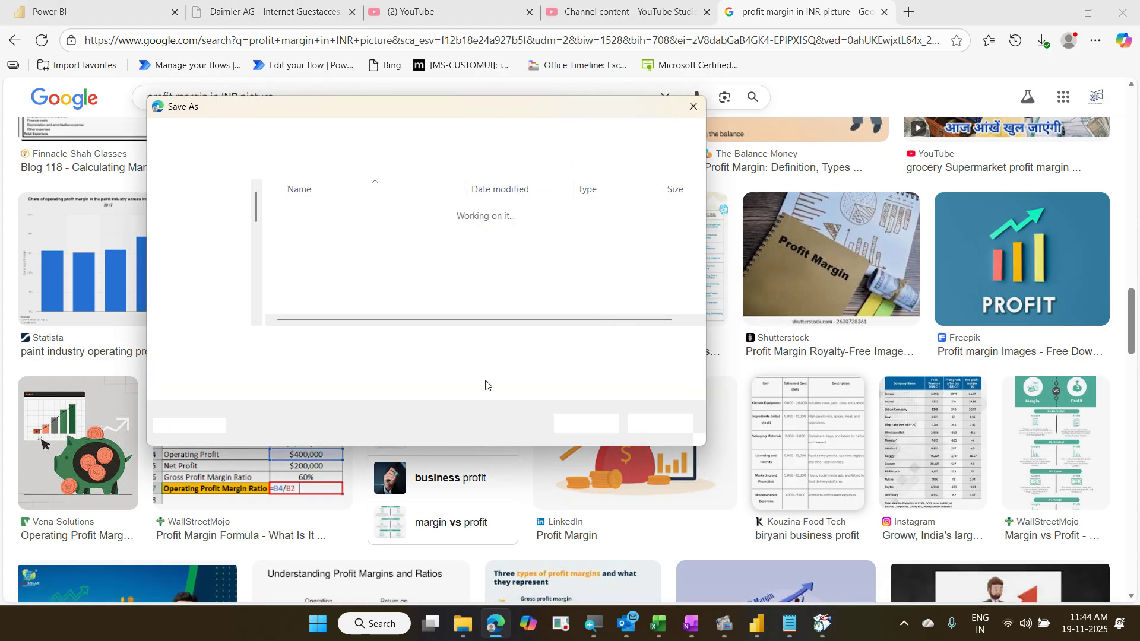
type("Profit")
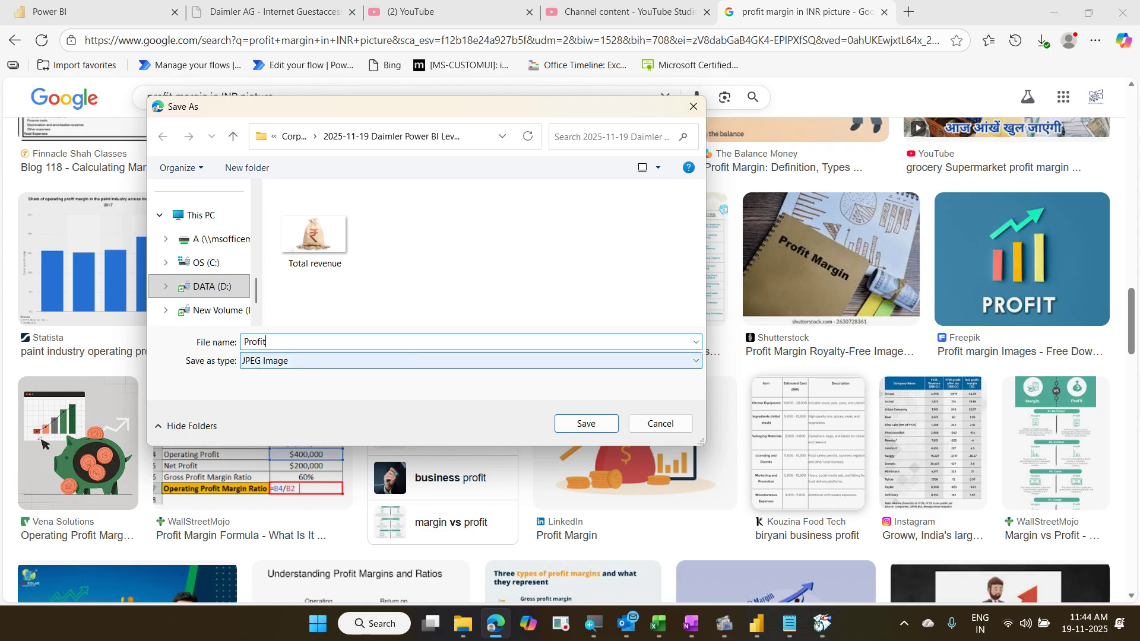
key("Return")
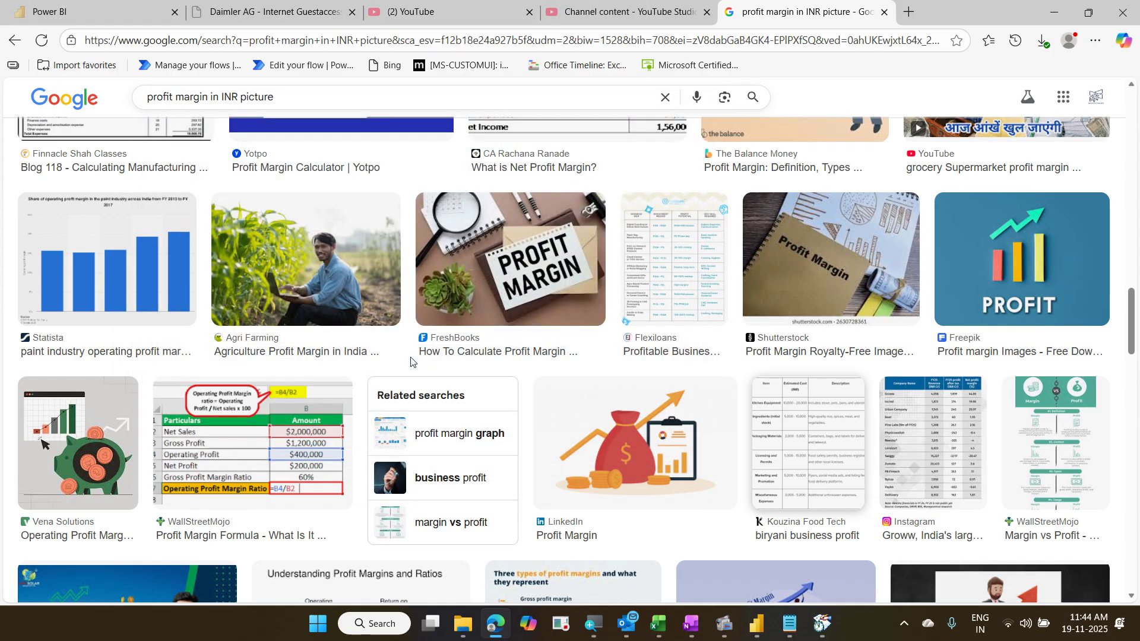
Step: Return to Power BI, apply the multi-value card's image settings to Profit Margin, and turn its image on
left_click(756, 625)
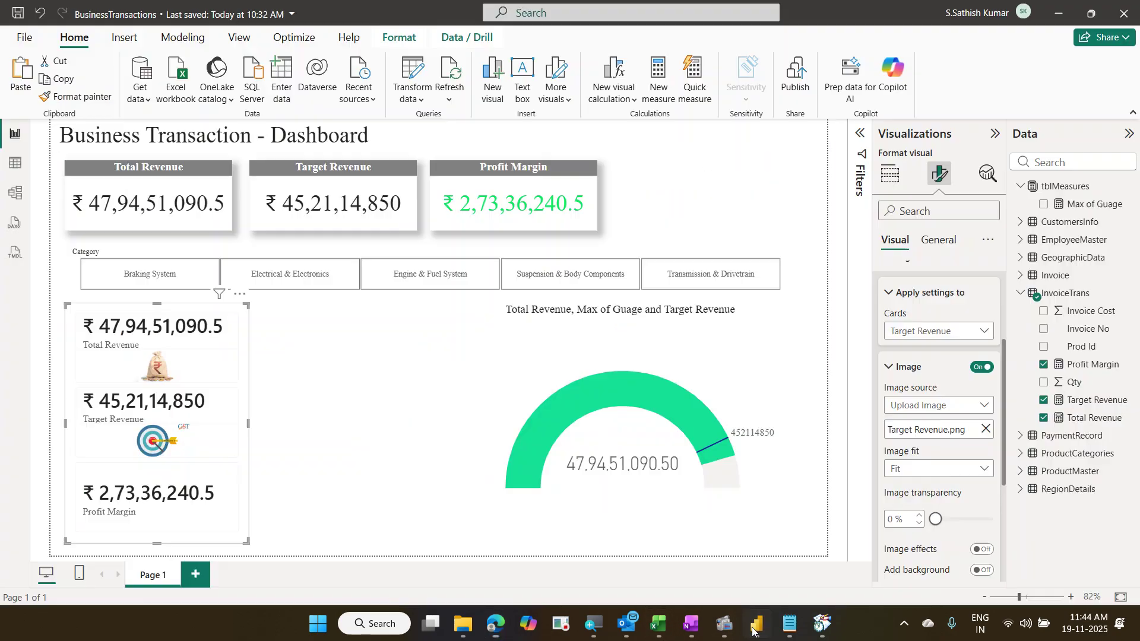
left_click(959, 331)
left_click(929, 404)
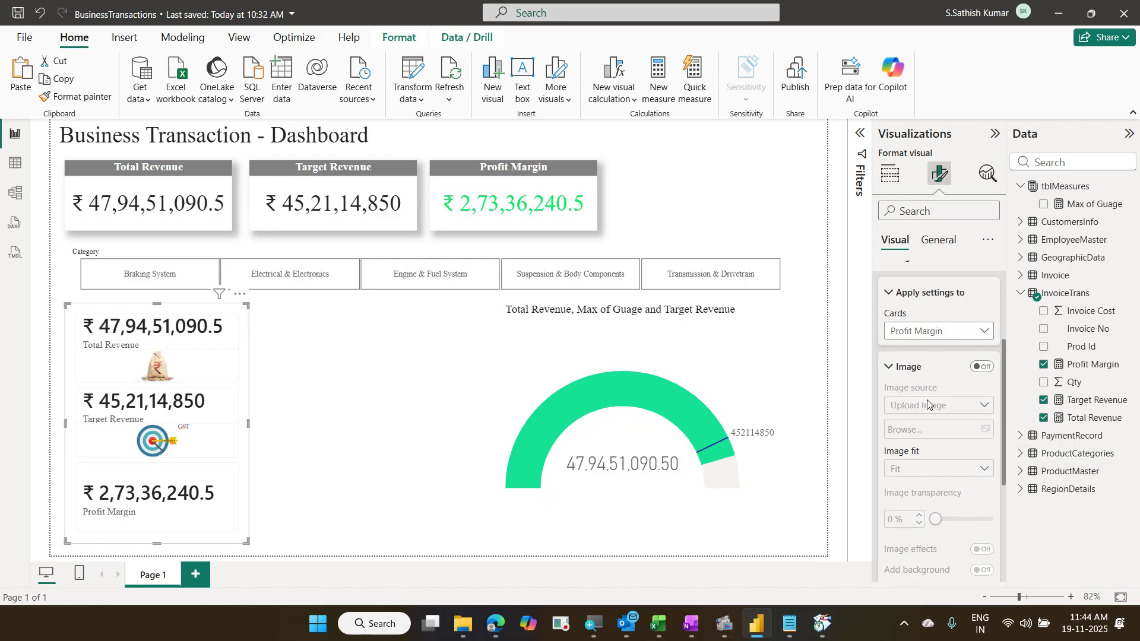
left_click(983, 367)
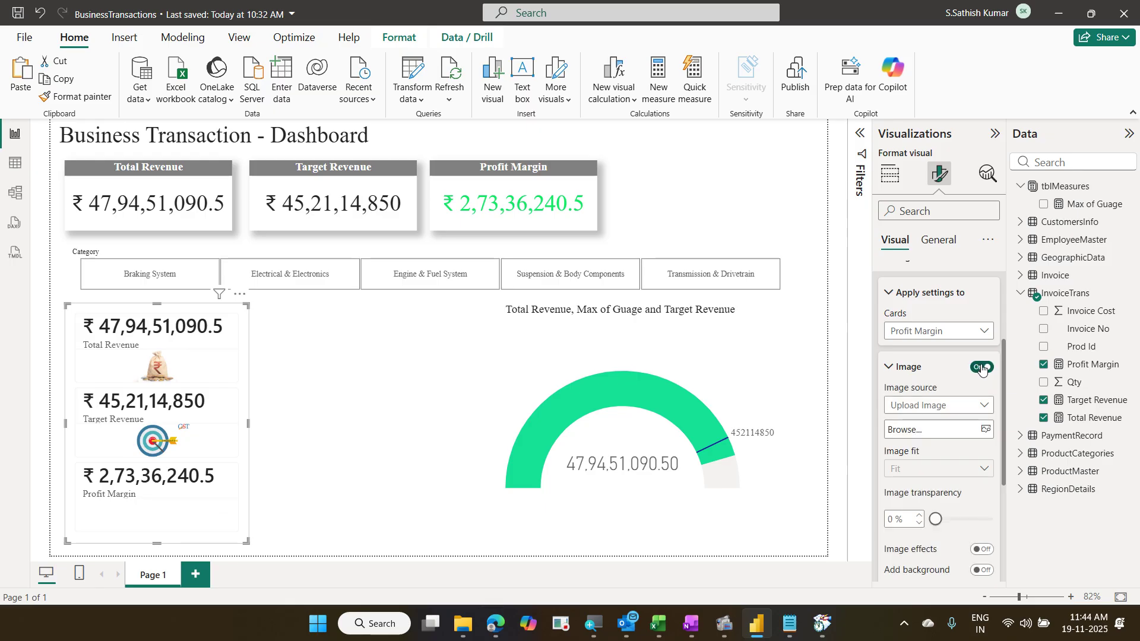
Step: Upload the saved Profit picture as the image of the Profit Margin card and deselect the visual
left_click(986, 430)
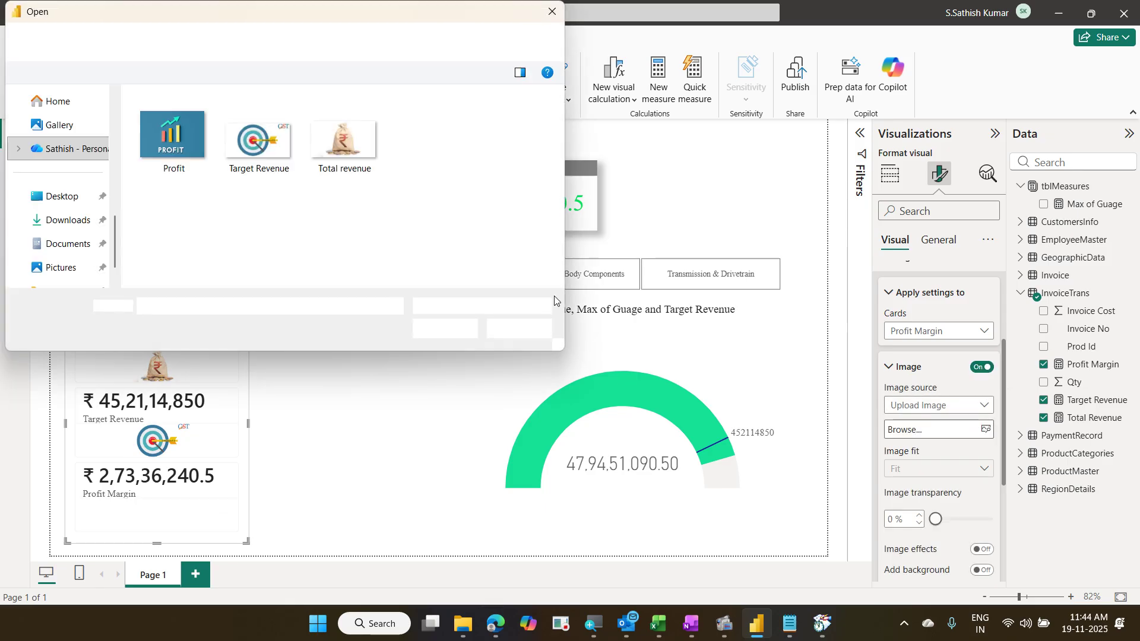
left_click(183, 153)
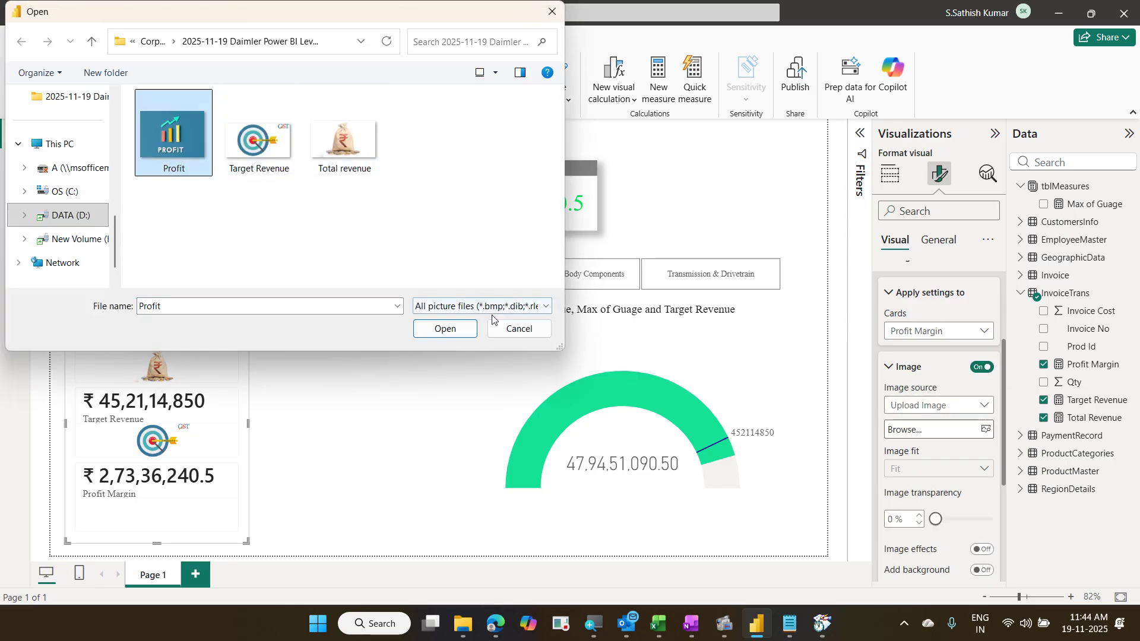
left_click(455, 329)
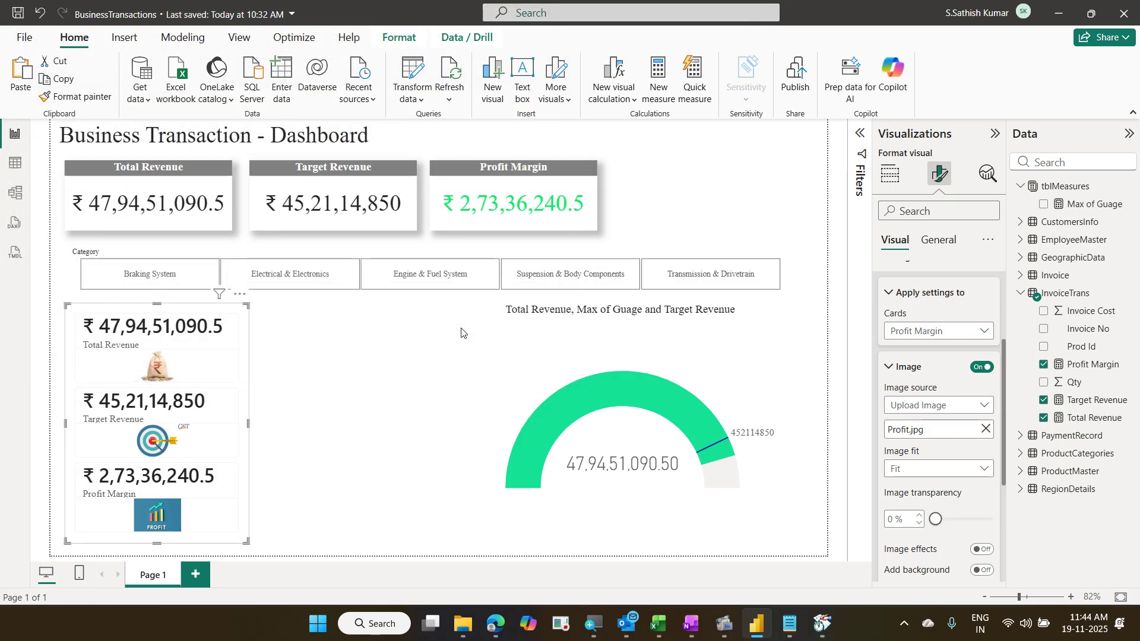
left_click(374, 391)
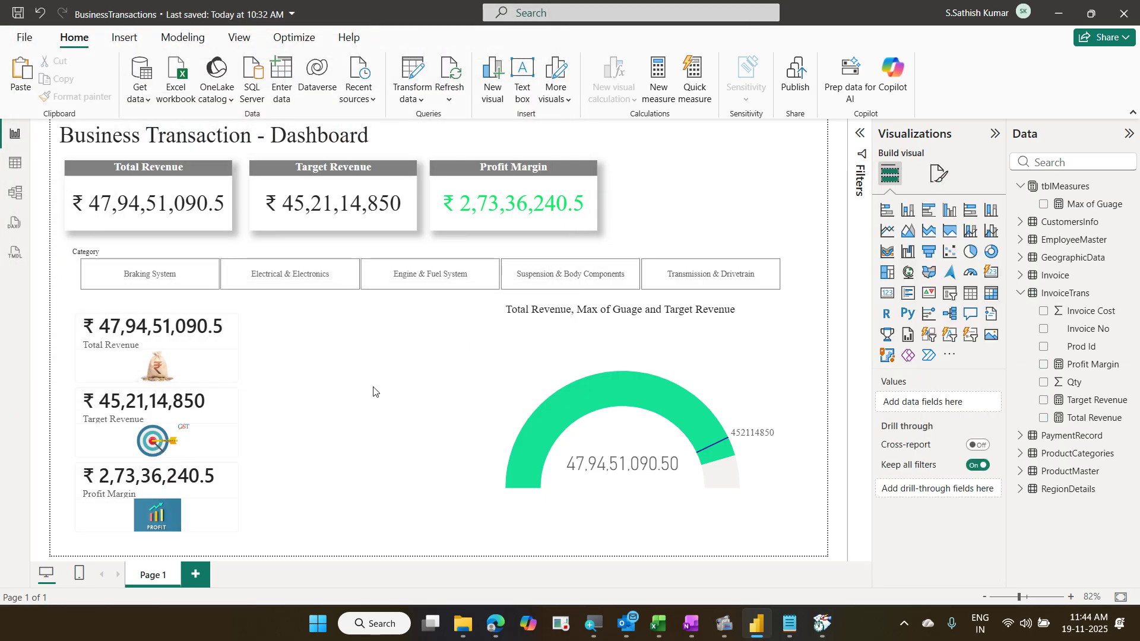
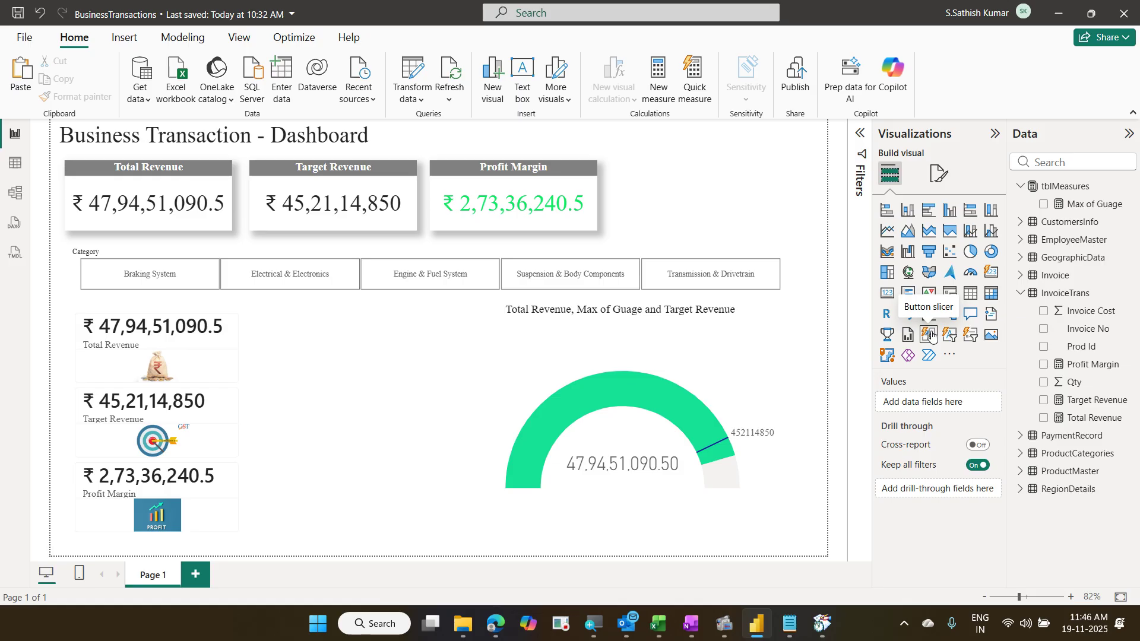
Step: Add an empty button slicer visual to the Business Transaction dashboard page
left_click(931, 335)
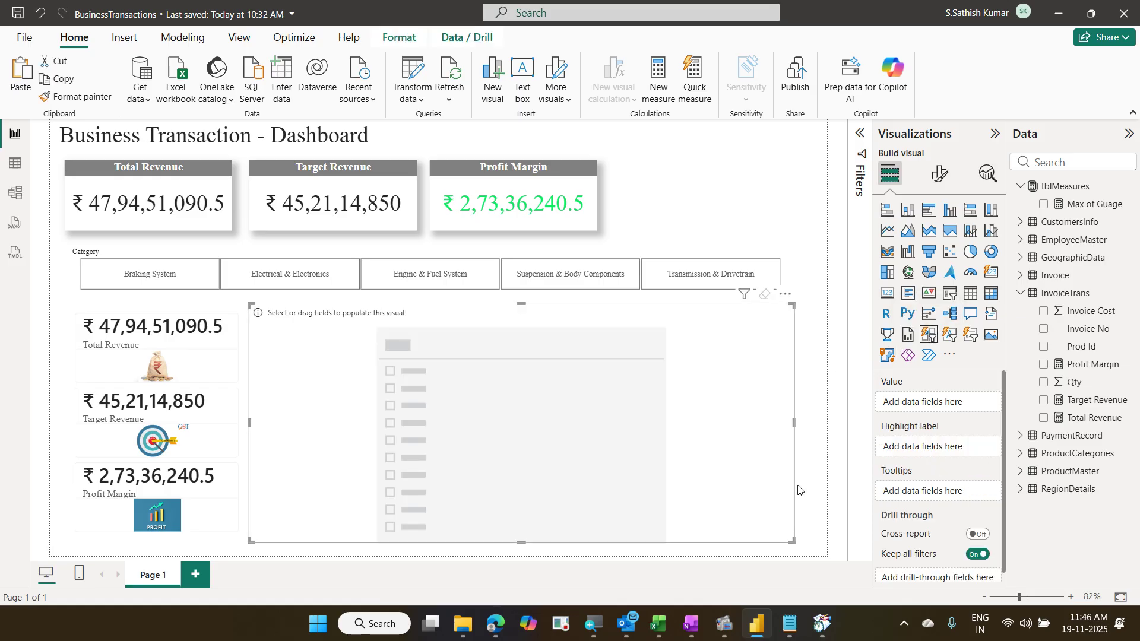
Step: Undo the last visual insertion, add a narrow button slicer beside the gauge, and fill it with the Category field from ProductCategories
key("ctrl+z")
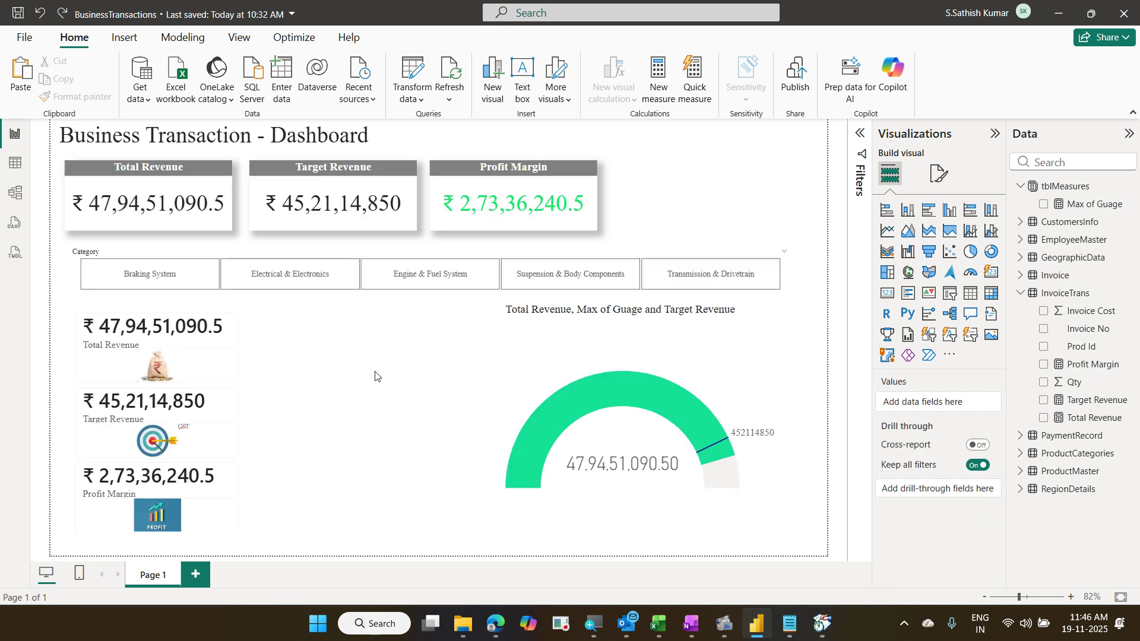
left_click(929, 335)
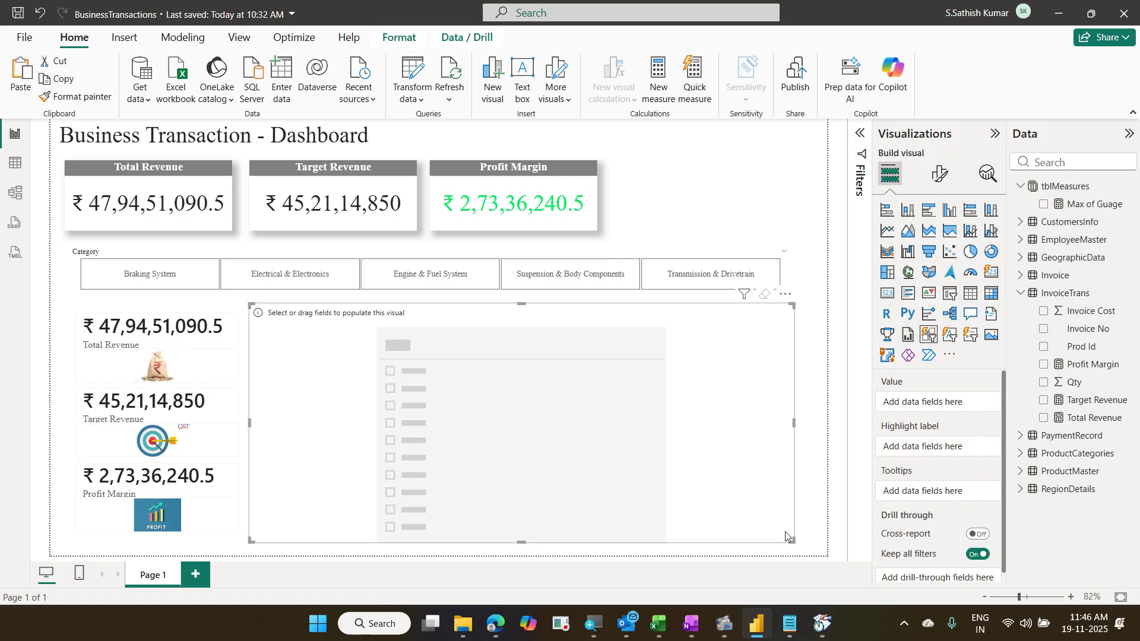
left_click_drag(787, 536, 421, 540)
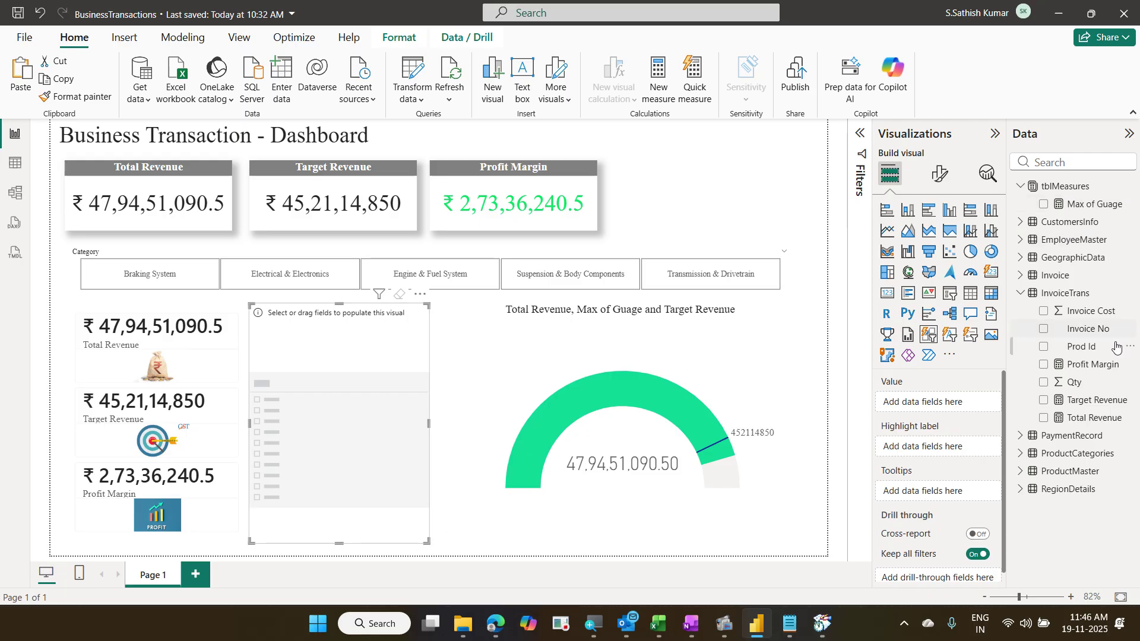
left_click(1024, 455)
left_click_drag(1096, 478, 943, 408)
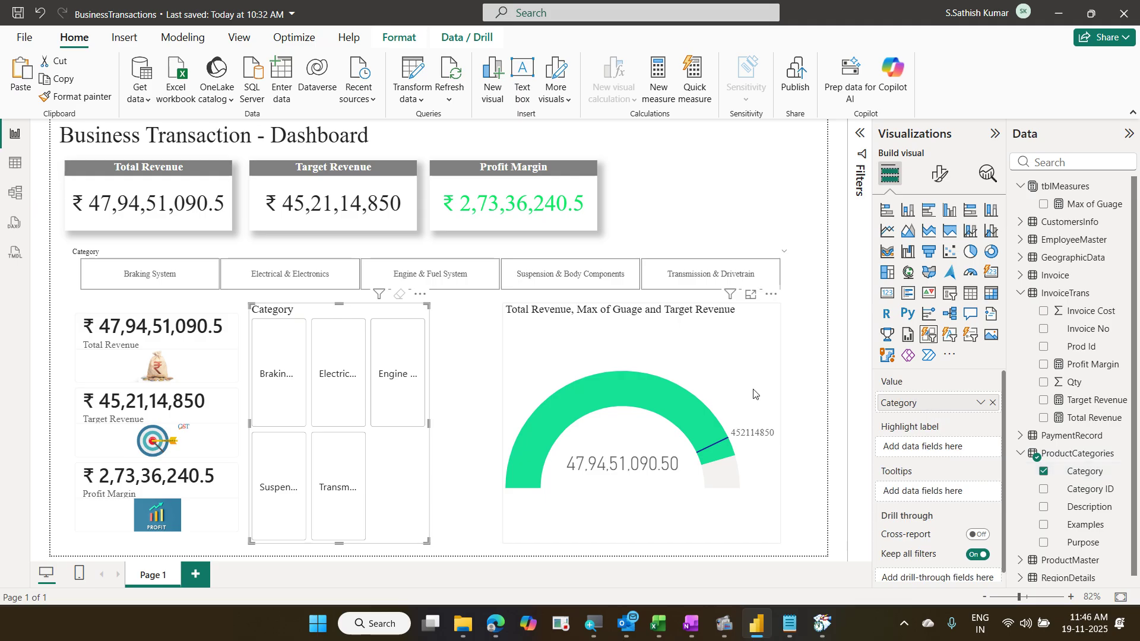
Step: Shorten the gauge from its upper edge and stretch the new Category slicer into a wide, low block above it
left_click(756, 424)
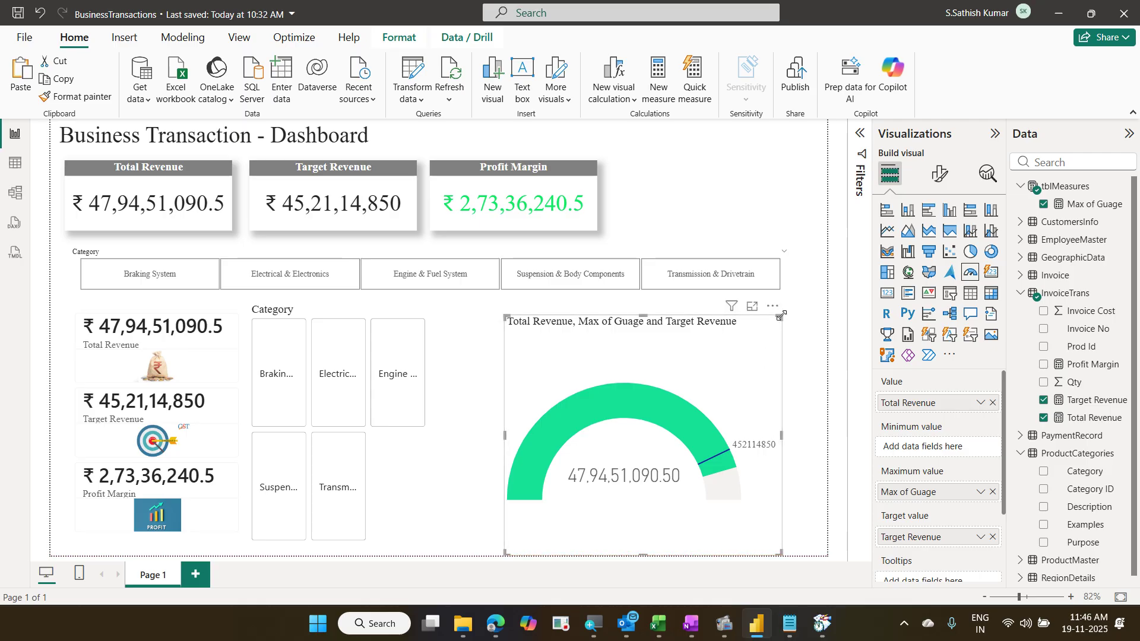
left_click_drag(779, 315, 780, 386)
left_click(429, 527)
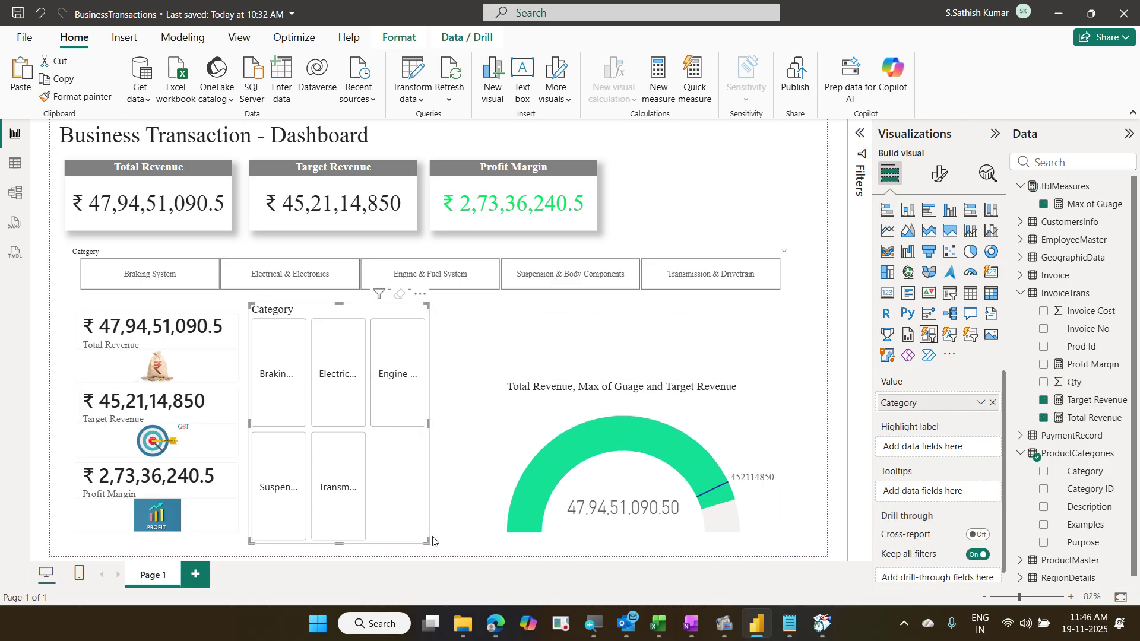
left_click_drag(428, 539, 774, 394)
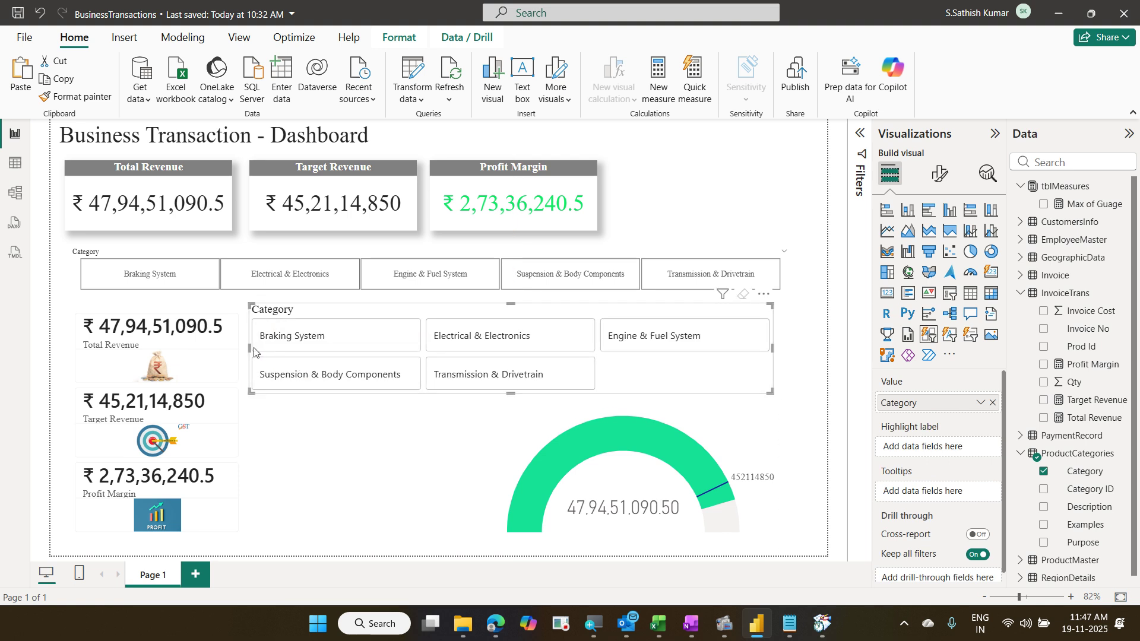
left_click_drag(249, 348, 226, 349)
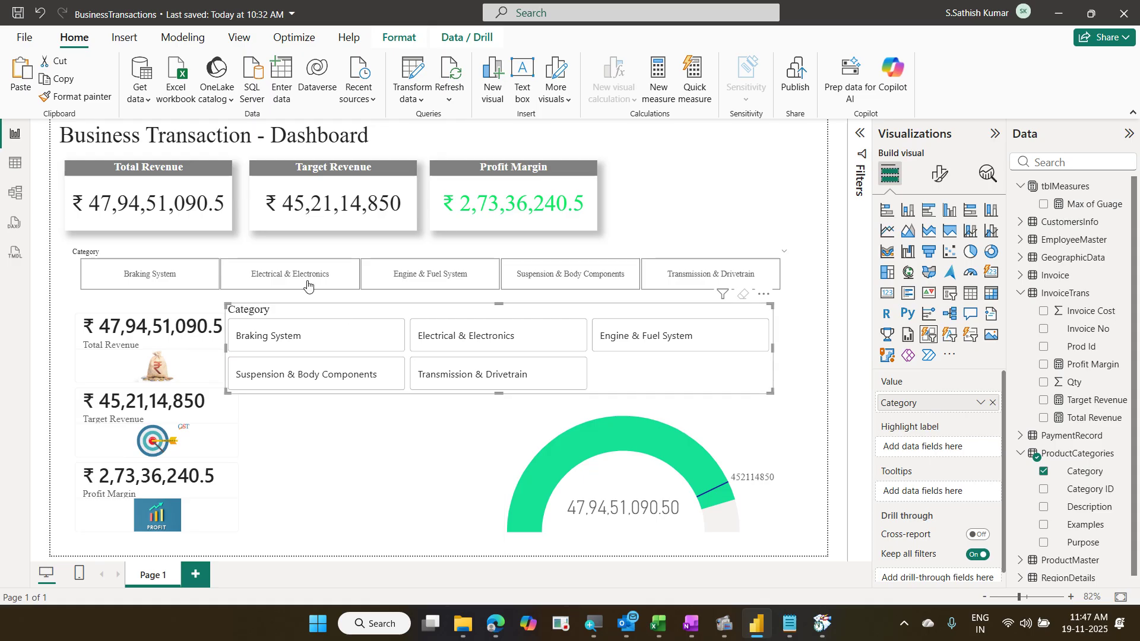
Step: Test the new Category slicer by selecting each of its categories, finishing with Braking System, and clear the selection
left_click(311, 342)
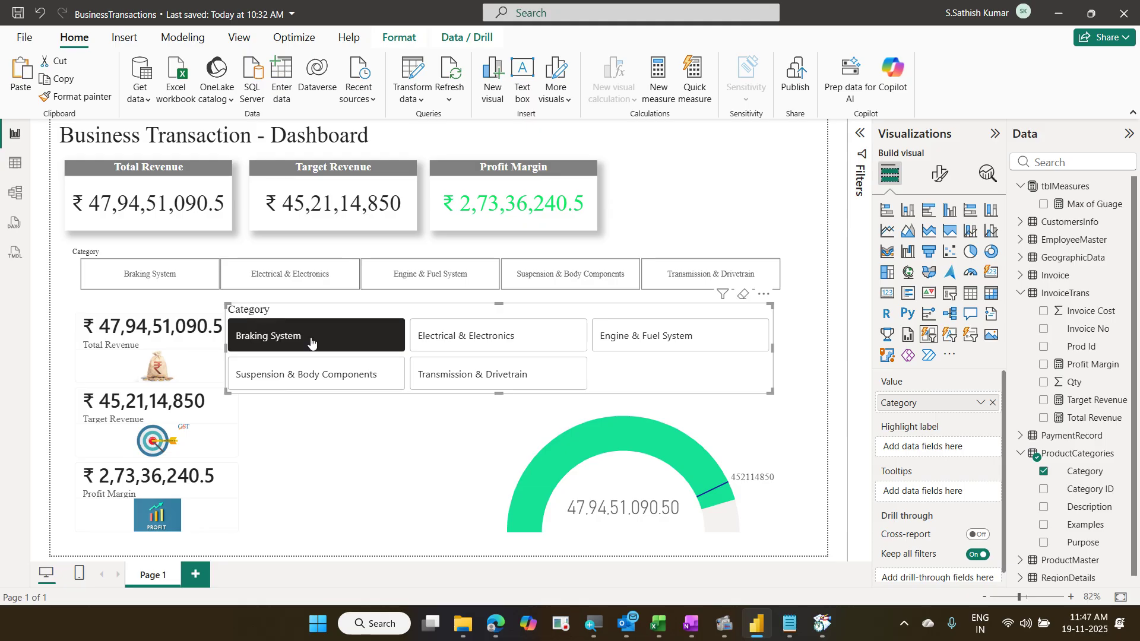
left_click(469, 351)
left_click(613, 340)
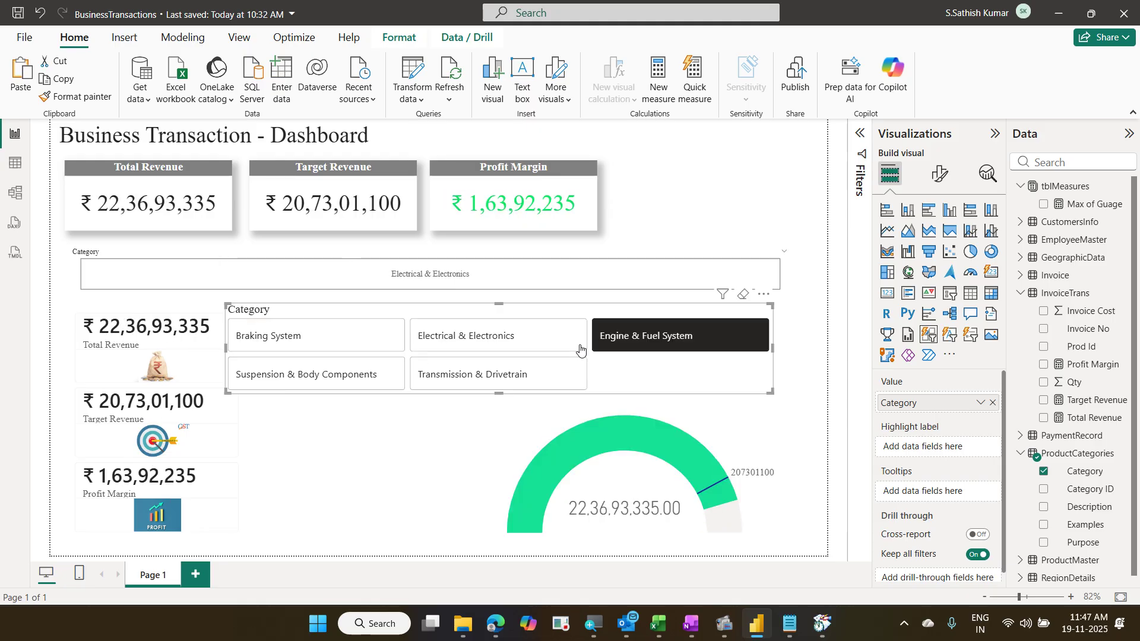
left_click(277, 386)
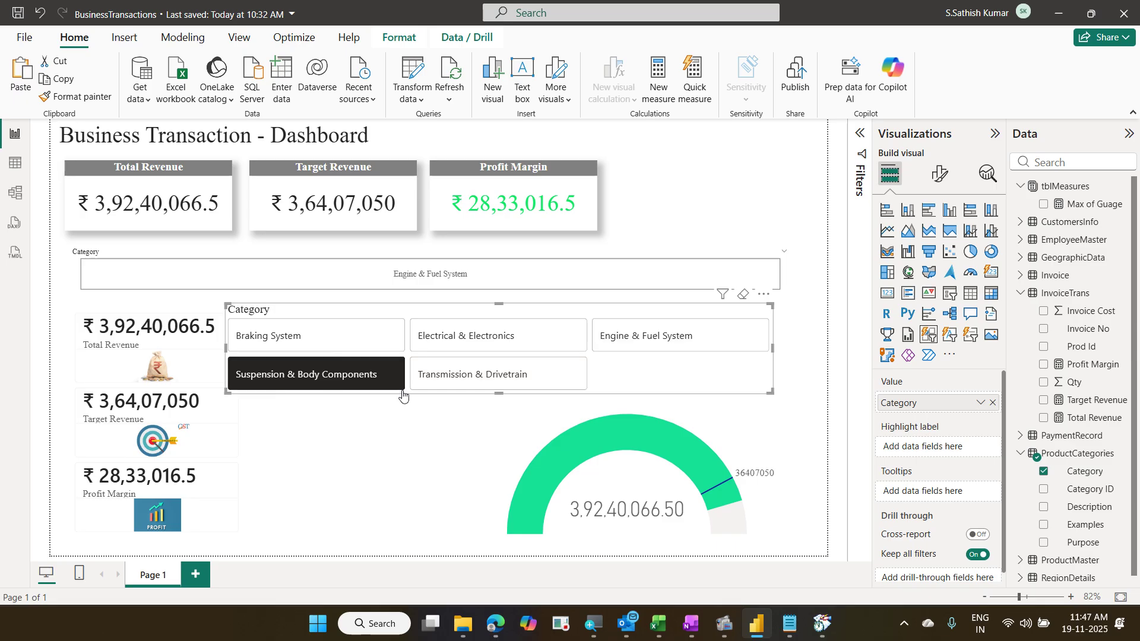
left_click(468, 384)
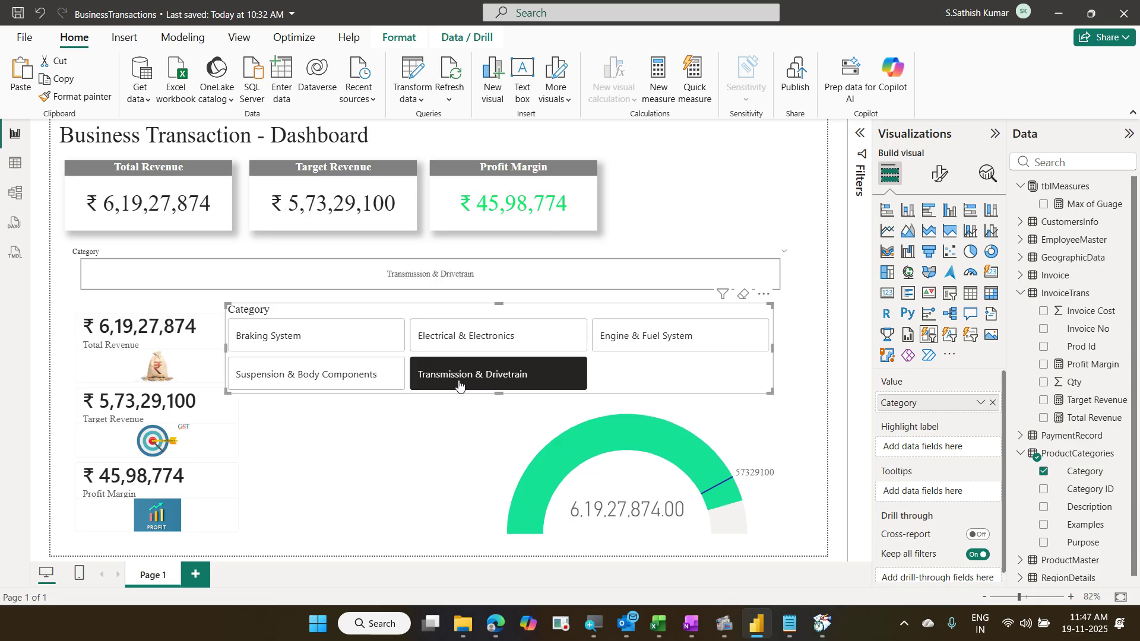
left_click(338, 346)
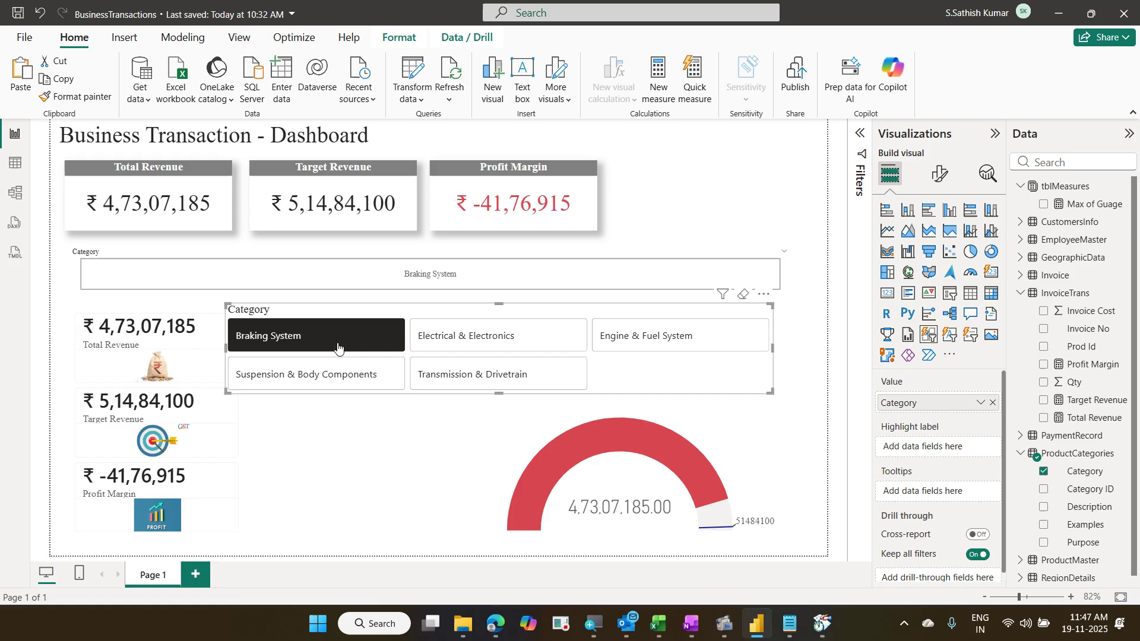
left_click(743, 295)
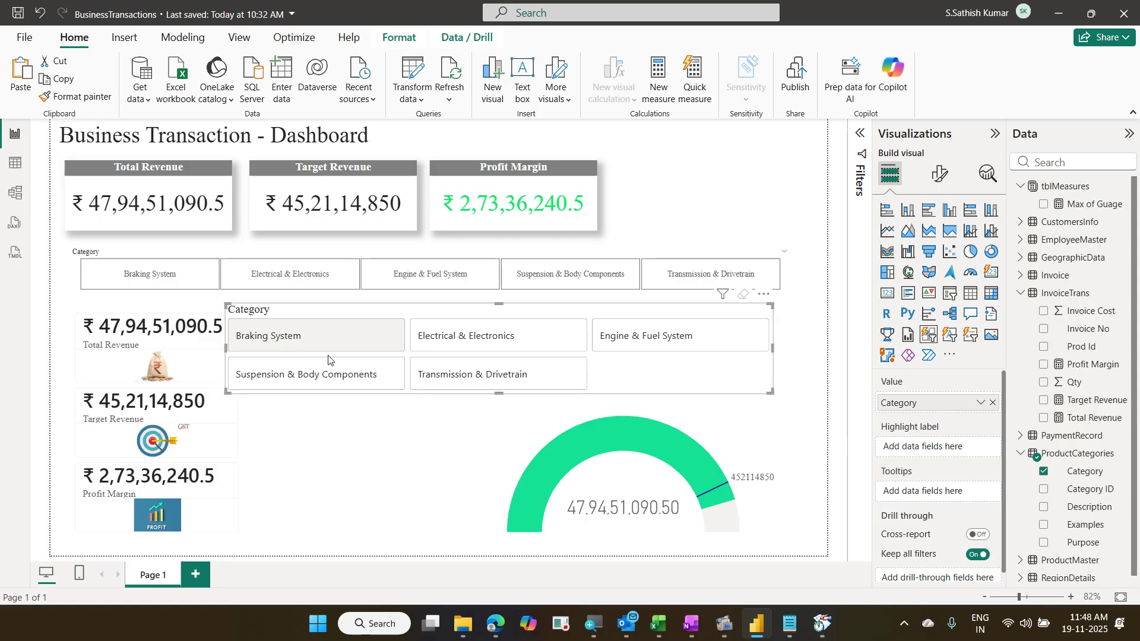
Step: Switch to the Edge browser and change the Google image search to "braking system picture"
left_click(497, 630)
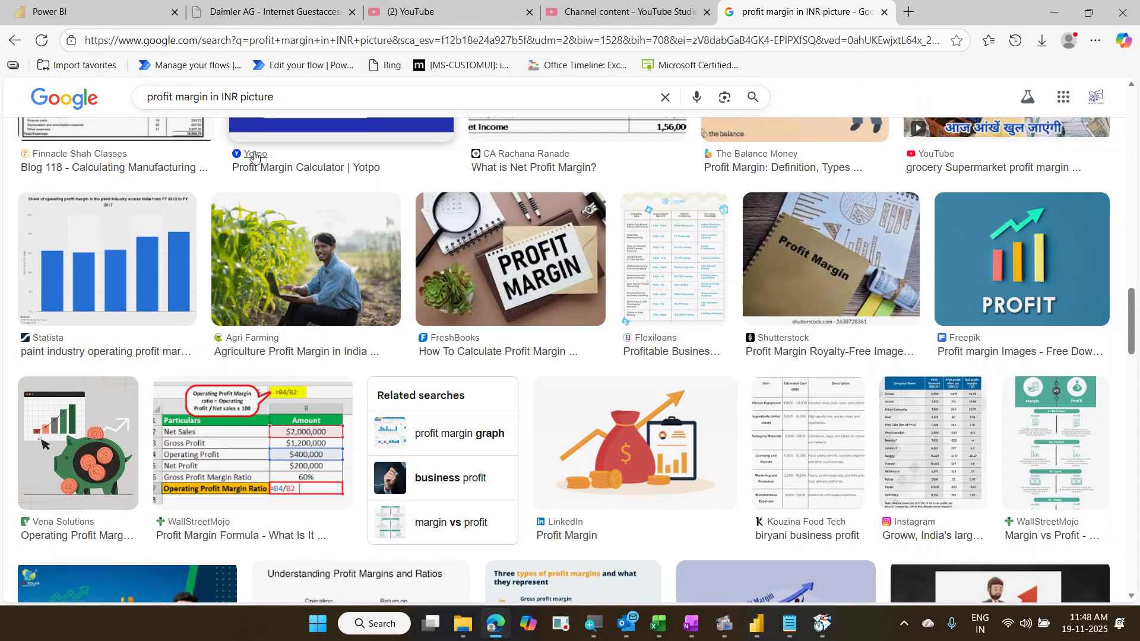
scroll(248, 143, "up", 10)
scroll(249, 143, "up", 6)
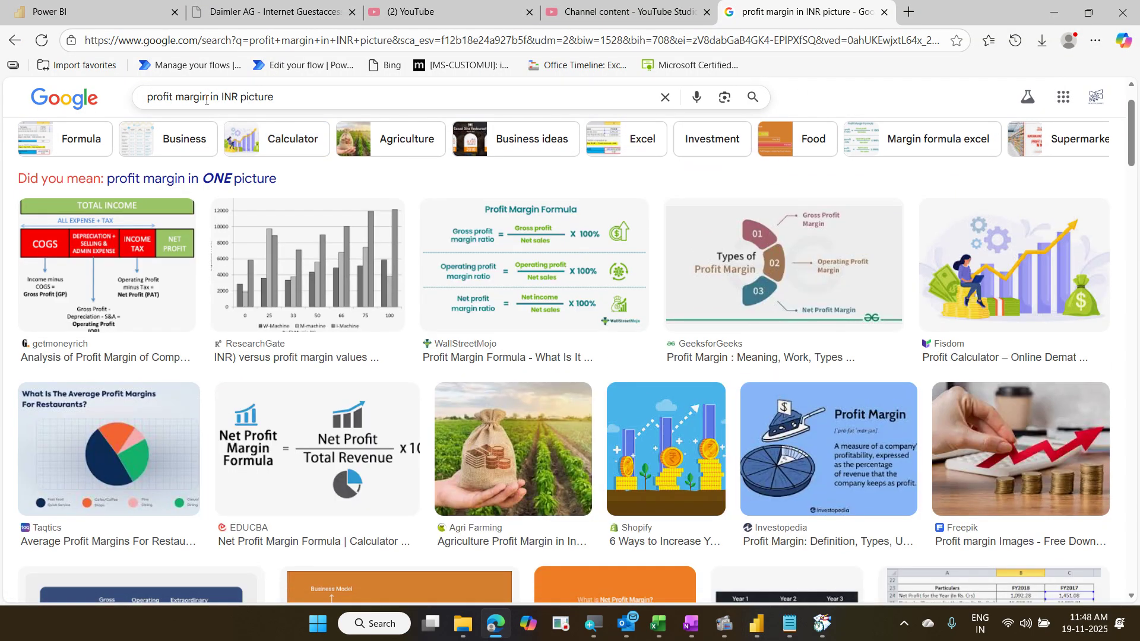
left_click_drag(210, 98, 147, 98)
type("bra ")
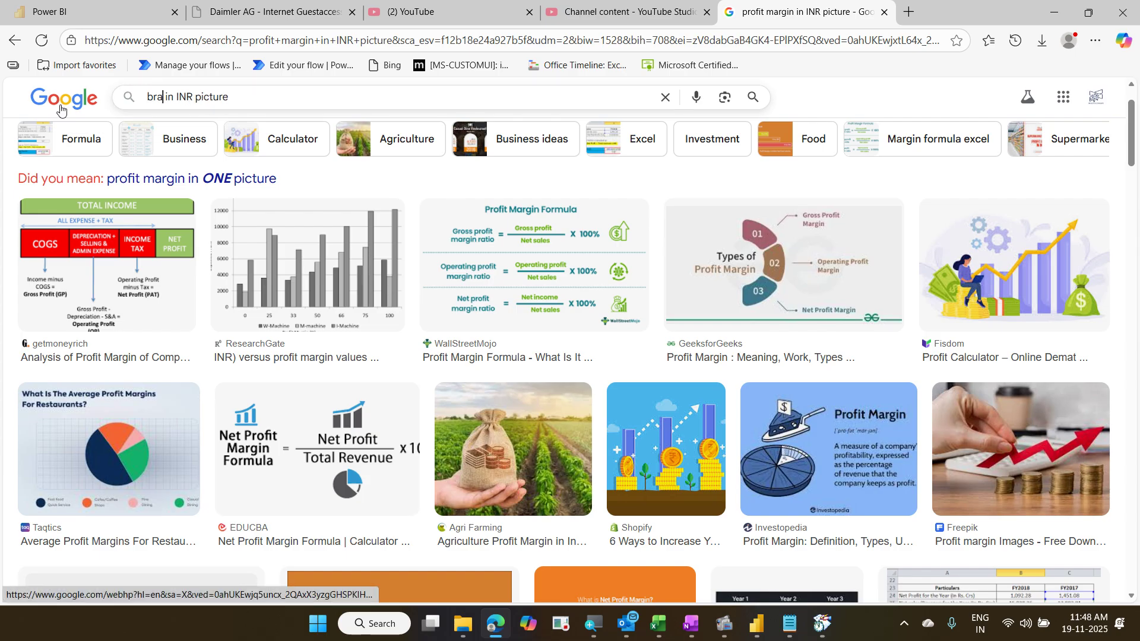
type("king sys")
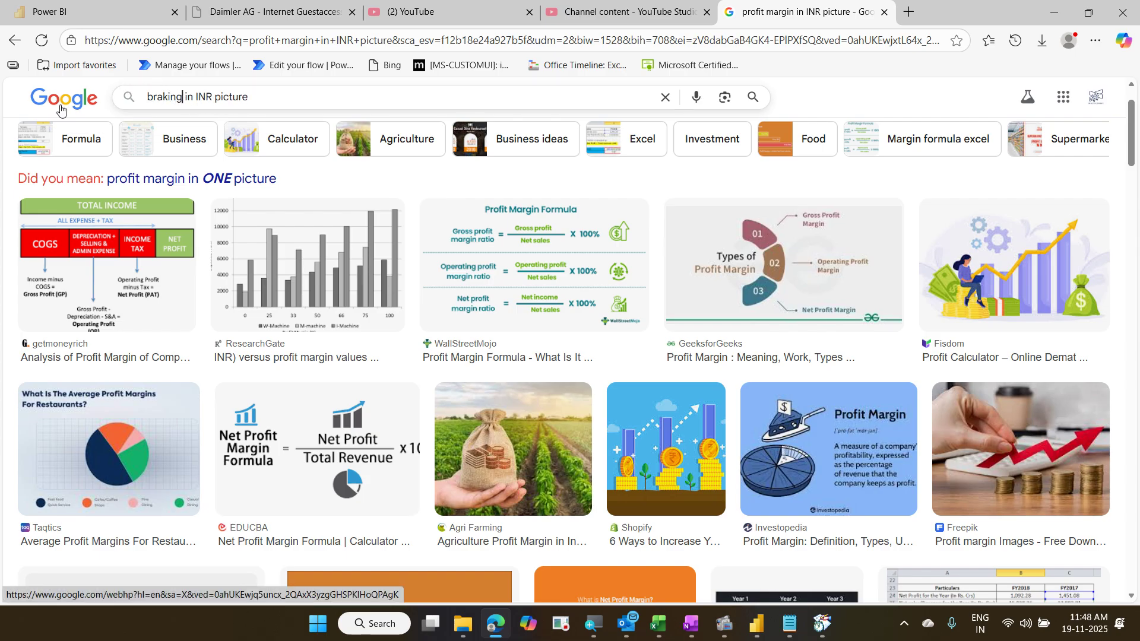
type("tem")
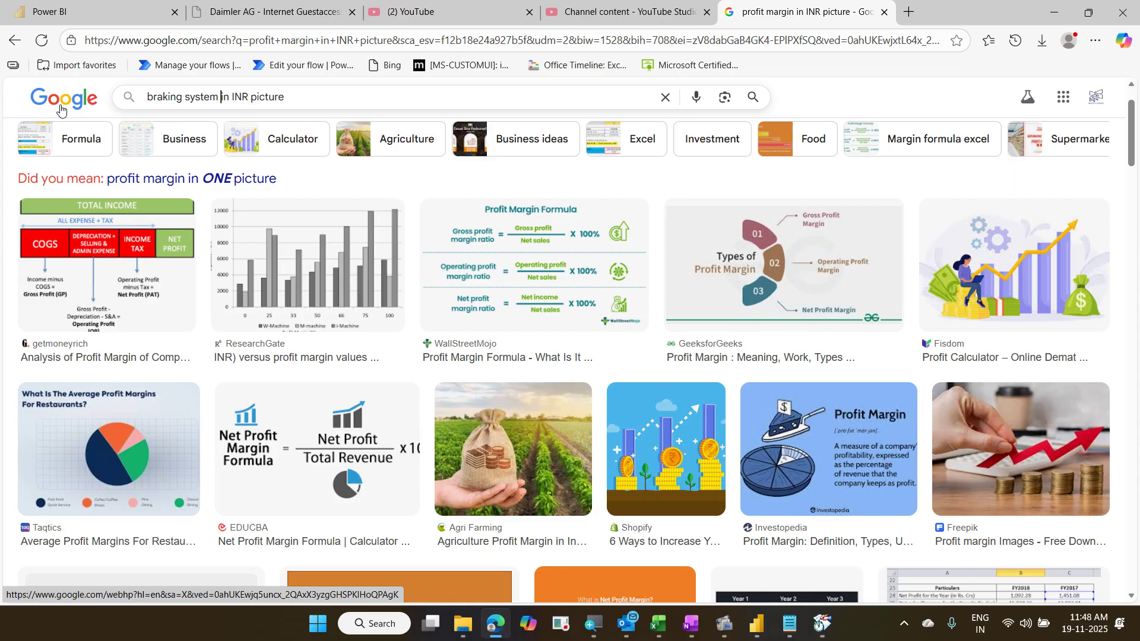
key("shift+Right")
key("shift+Right")
key("shift+Right")
key("shift+Right")
key("shift+Right")
key("shift+Right")
key("shift+Right")
key("BackSpace")
key("Return")
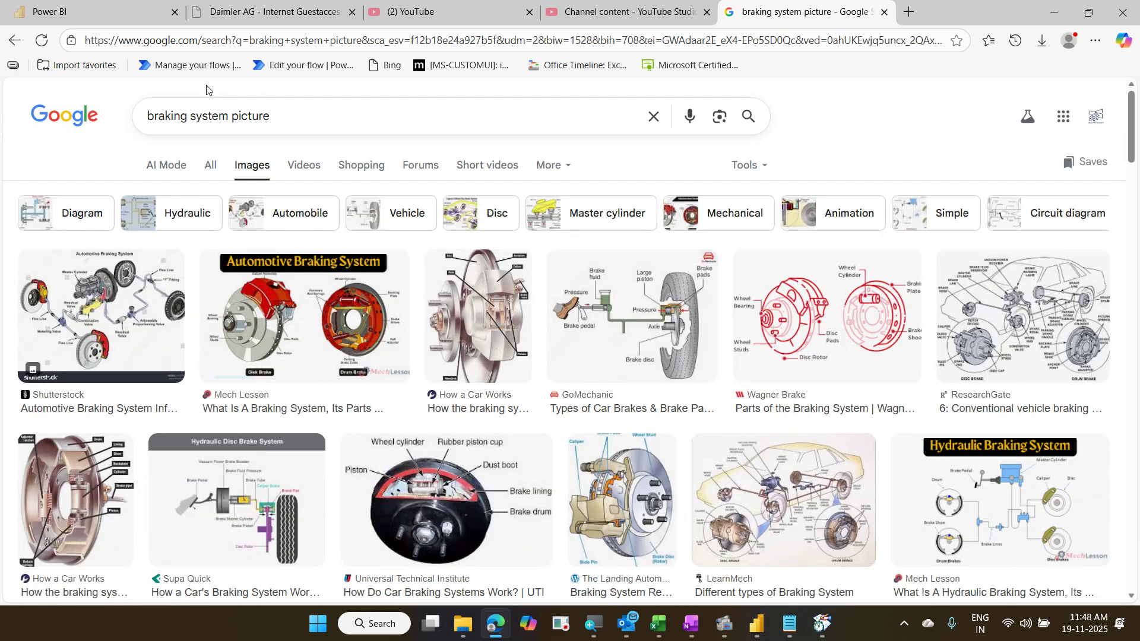
Step: Browse the braking system images and copy the image link of the How a Car Works drum brake picture
scroll(202, 295, "down", 3)
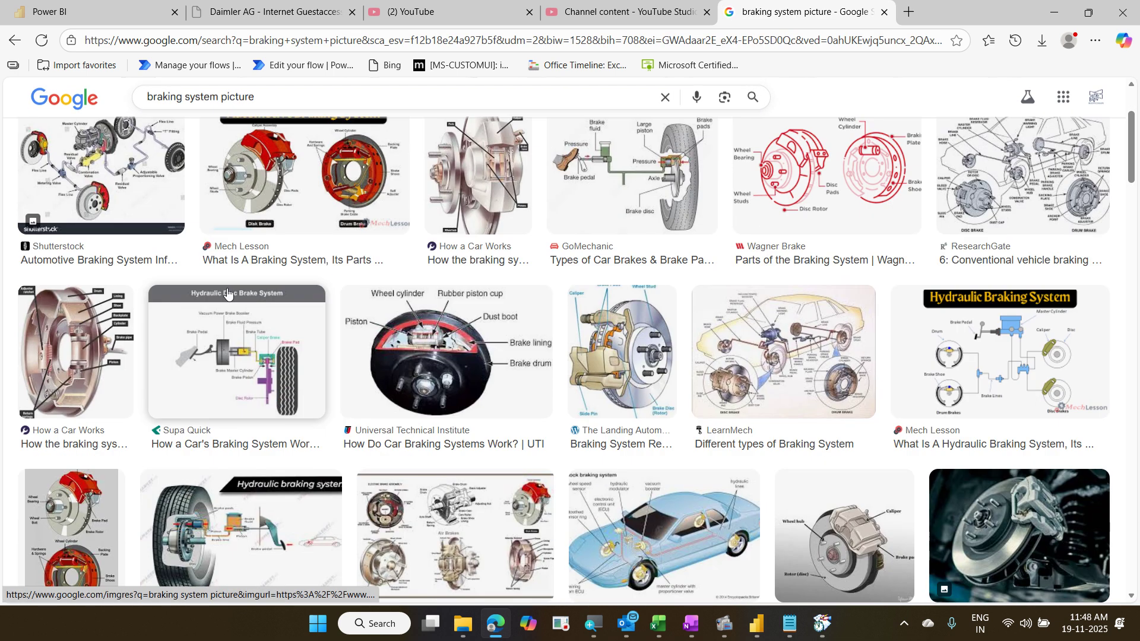
scroll(143, 306, "up", 3)
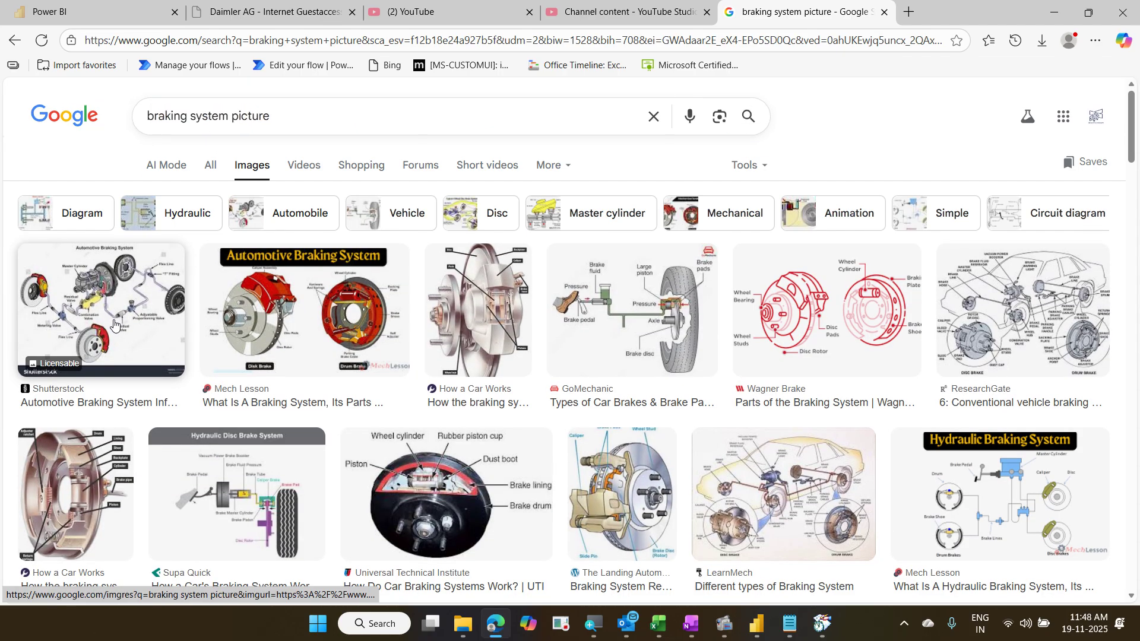
scroll(86, 458, "down", 3)
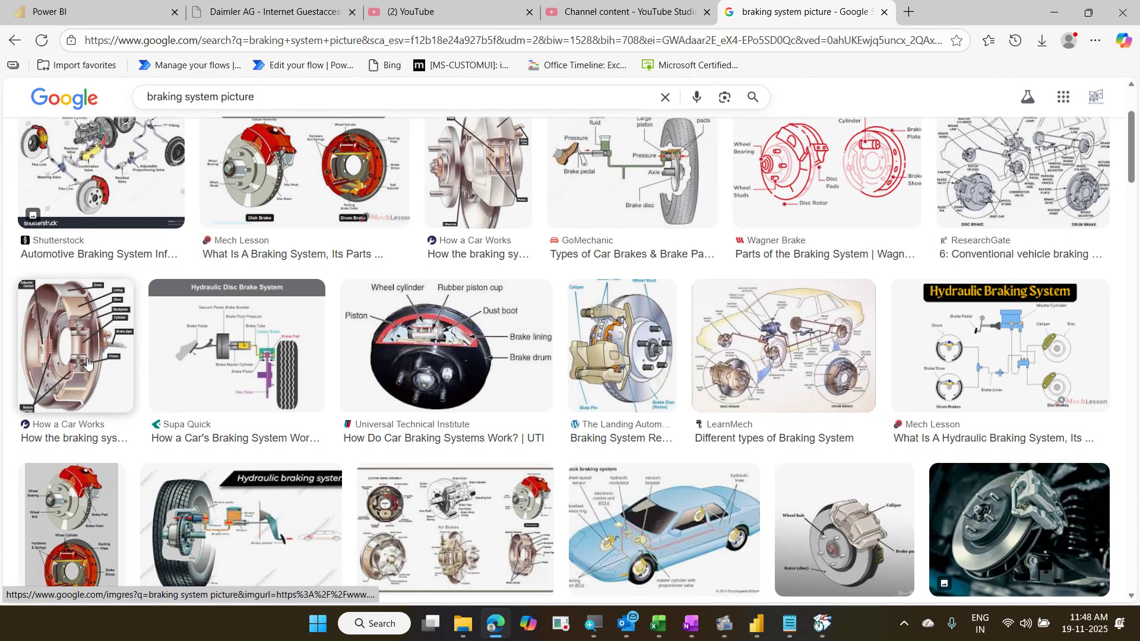
right_click(87, 358)
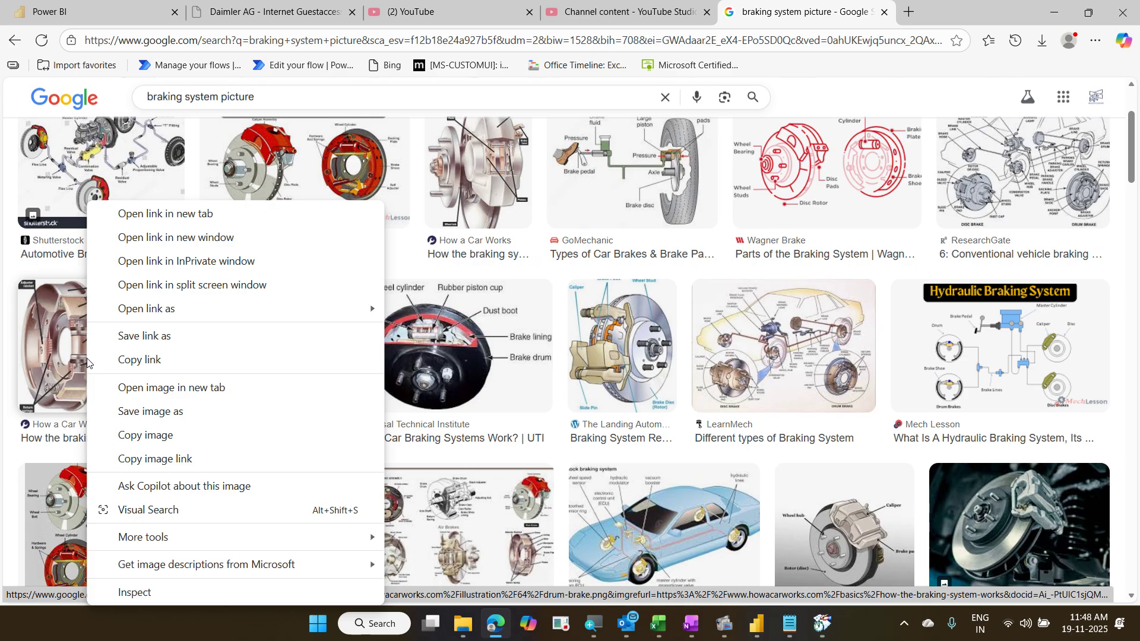
left_click(185, 458)
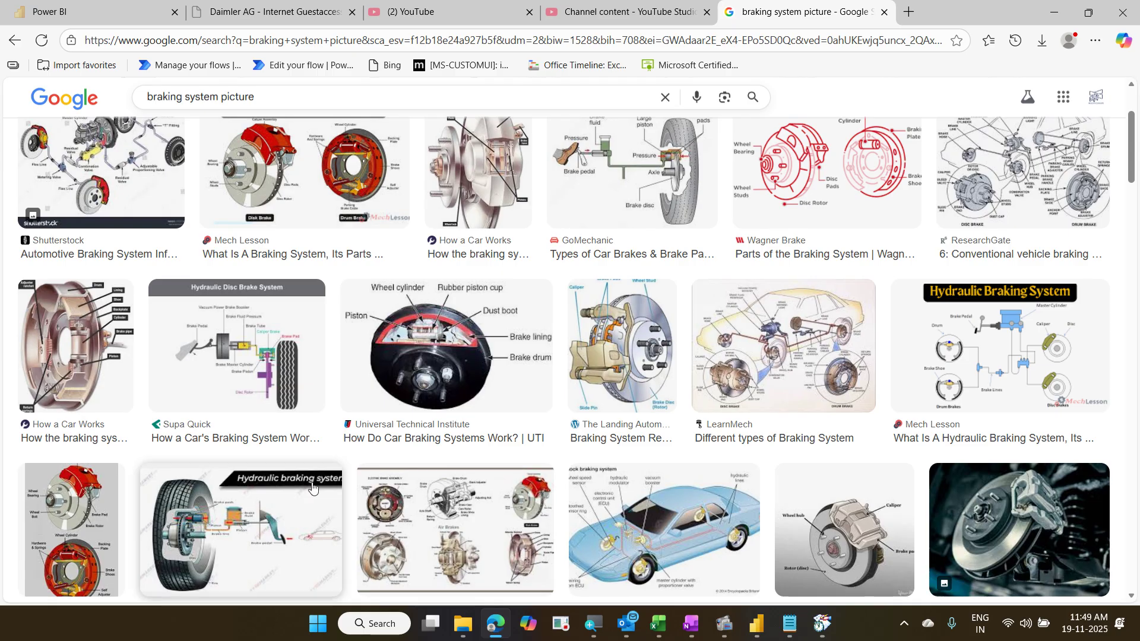
left_click(664, 627)
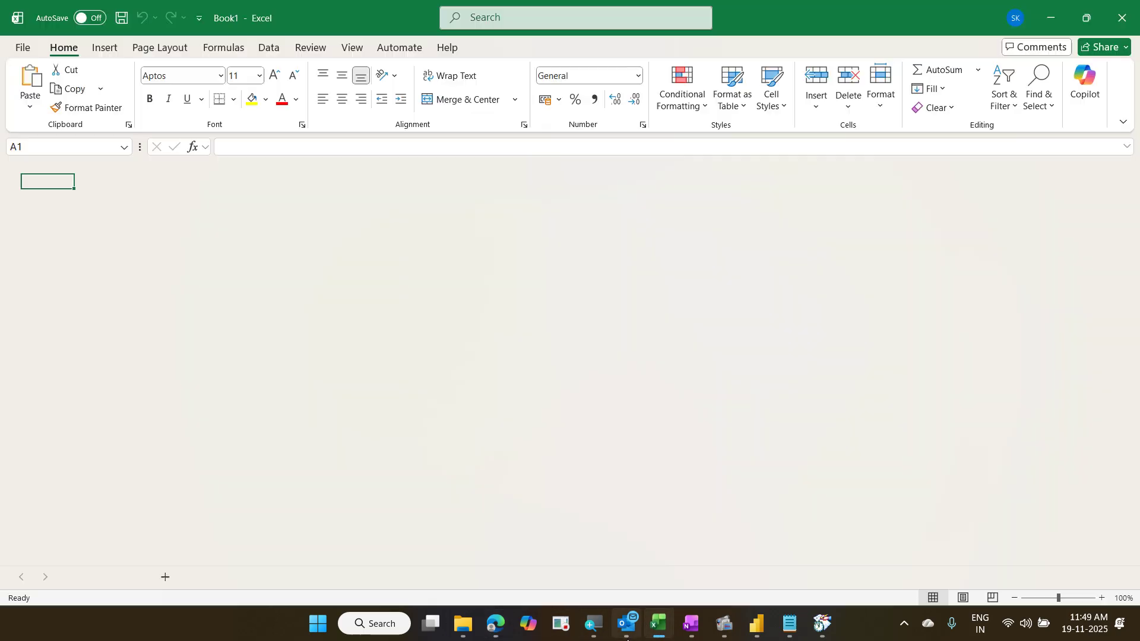
left_click(340, 251)
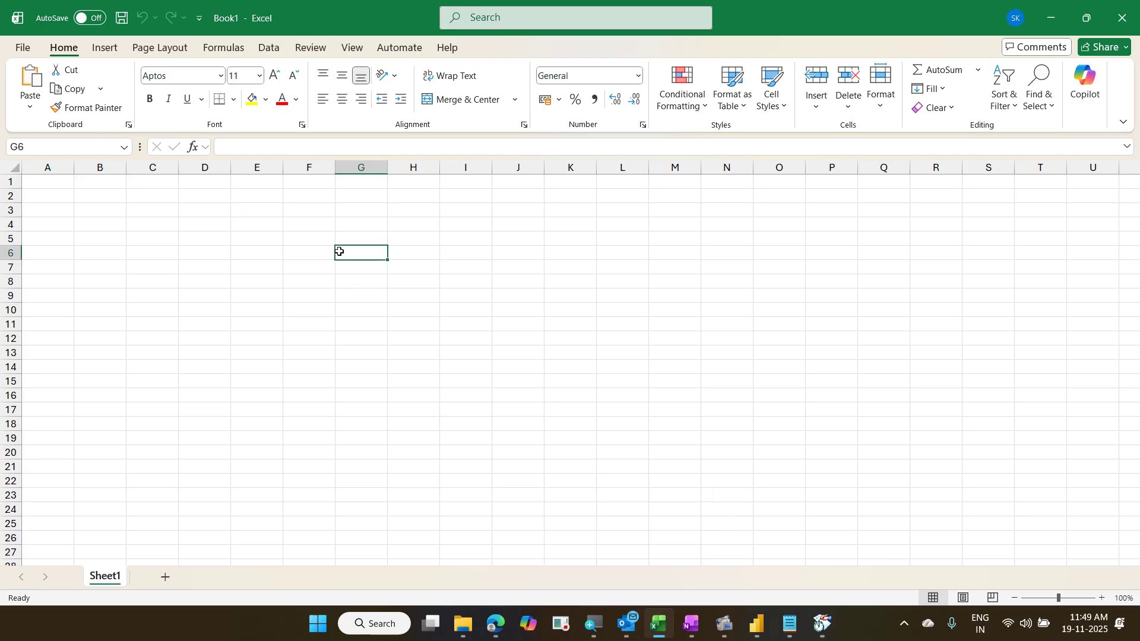
key("ctrl+w")
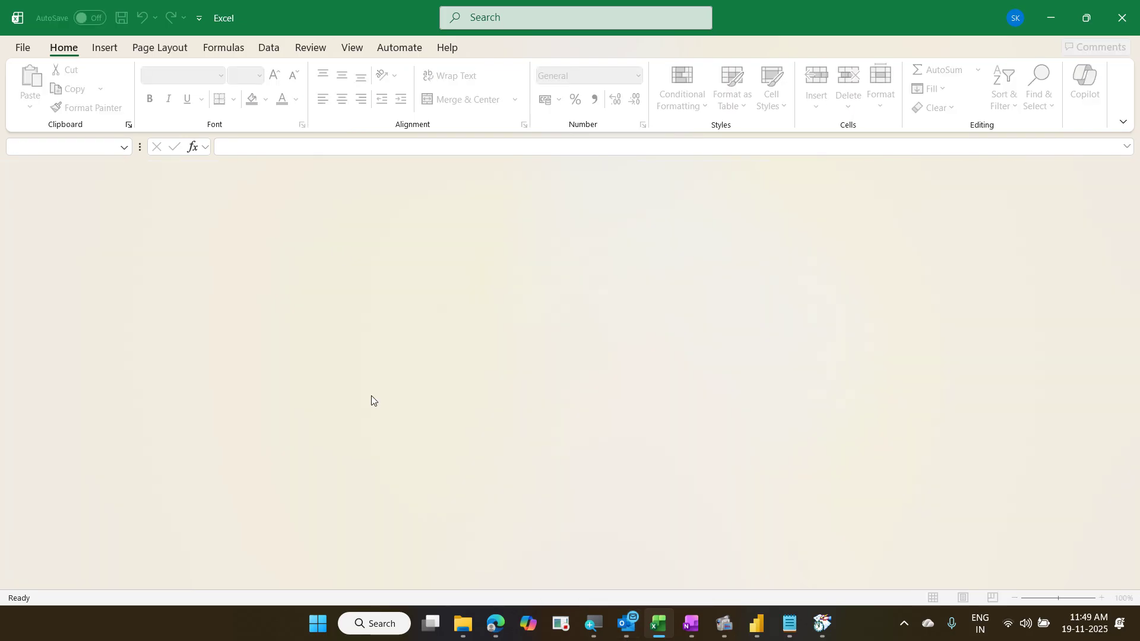
Step: In File Explorer, open the BusinessTransactions Excel workbook from the CorporateTraining folder "2025-11-19 Daimler Power BI Level 2"
left_click(463, 624)
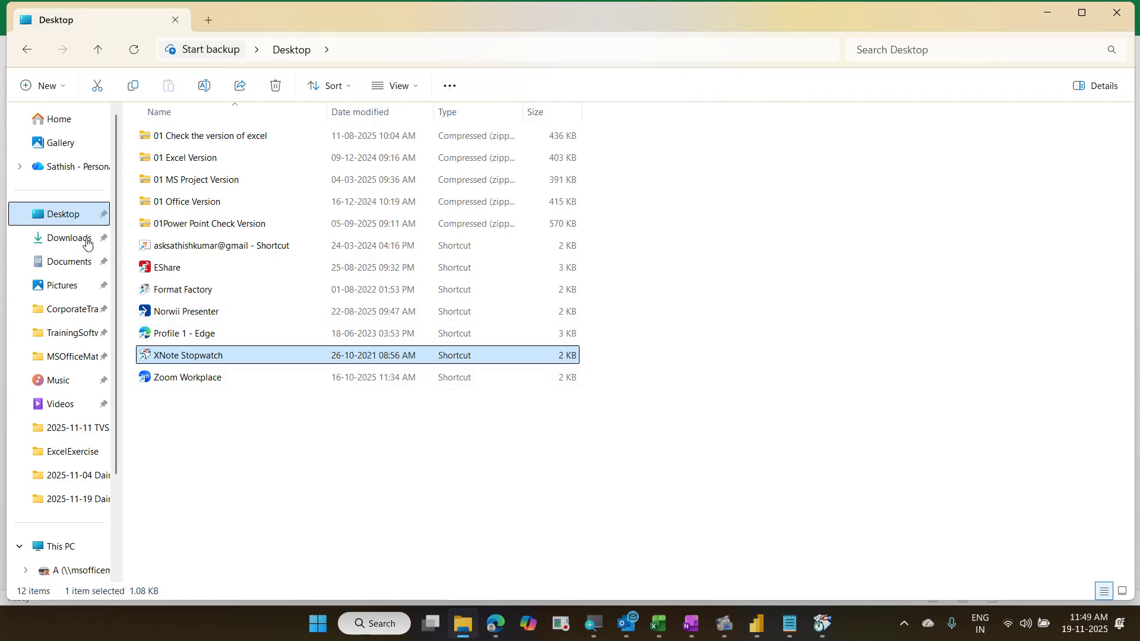
left_click(83, 311)
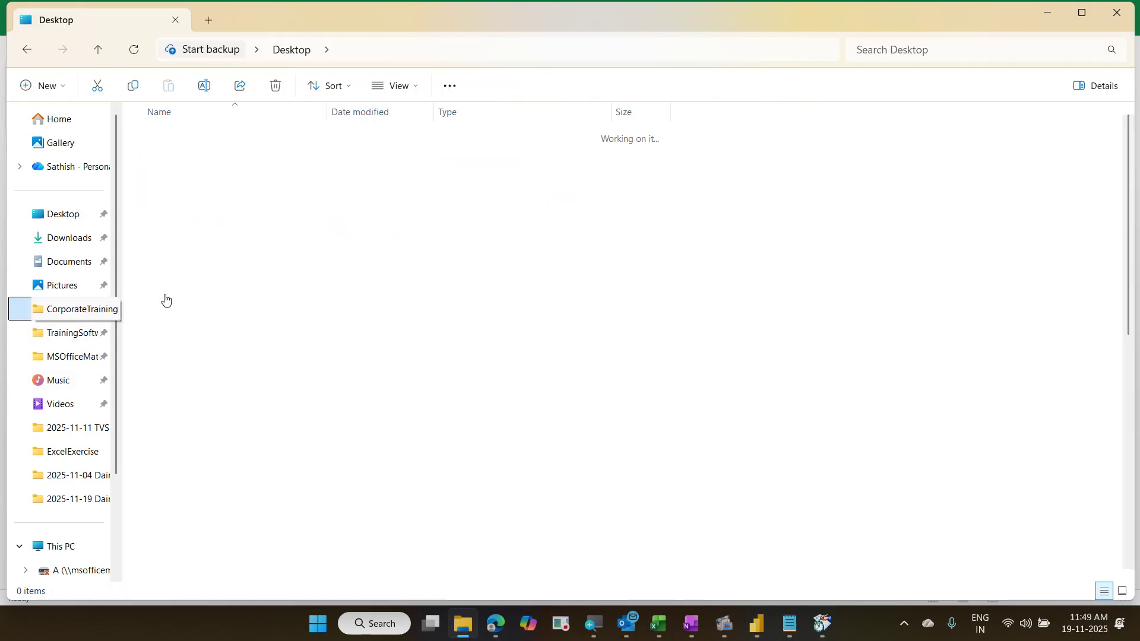
double_click(241, 227)
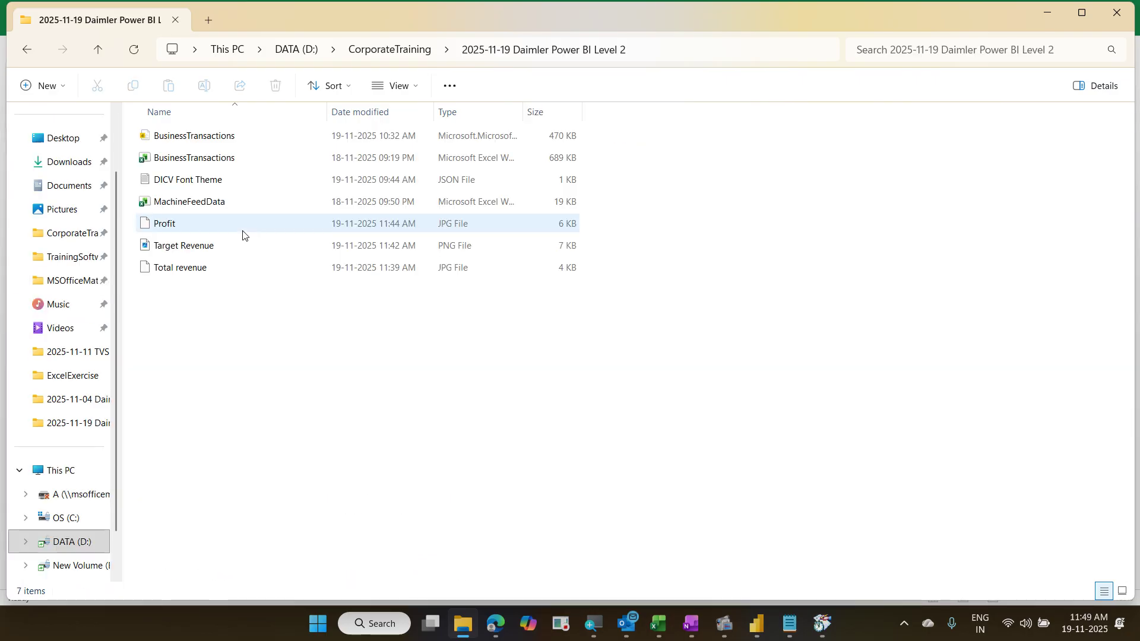
double_click(219, 158)
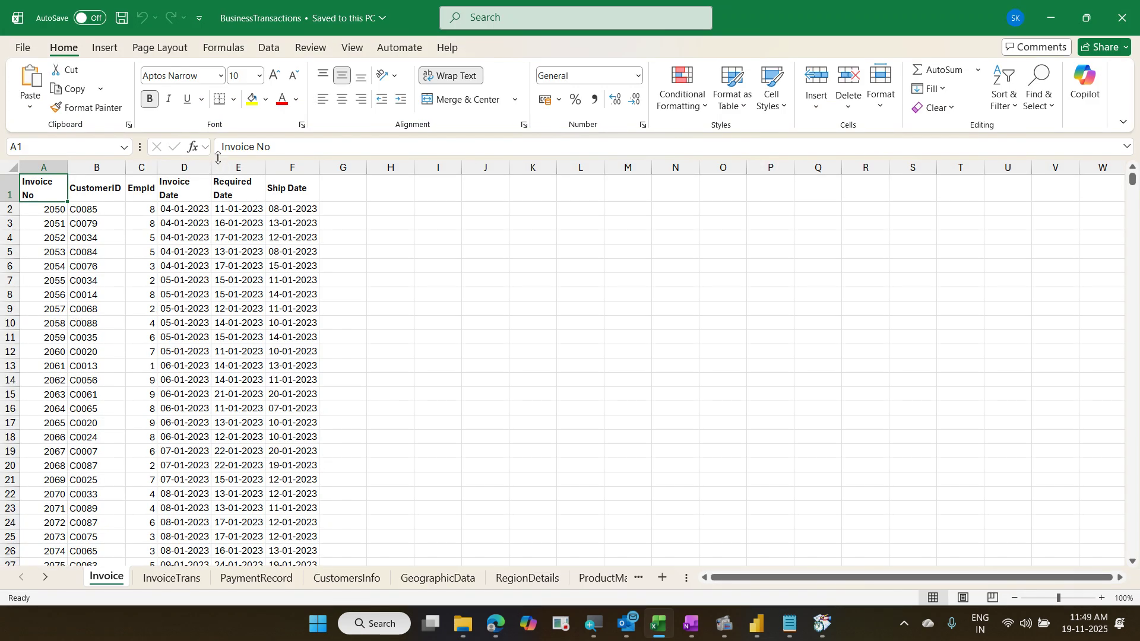
Step: Go to the ProductCategories sheet and look over its Examples and Description columns
left_click(599, 579)
left_click(620, 579)
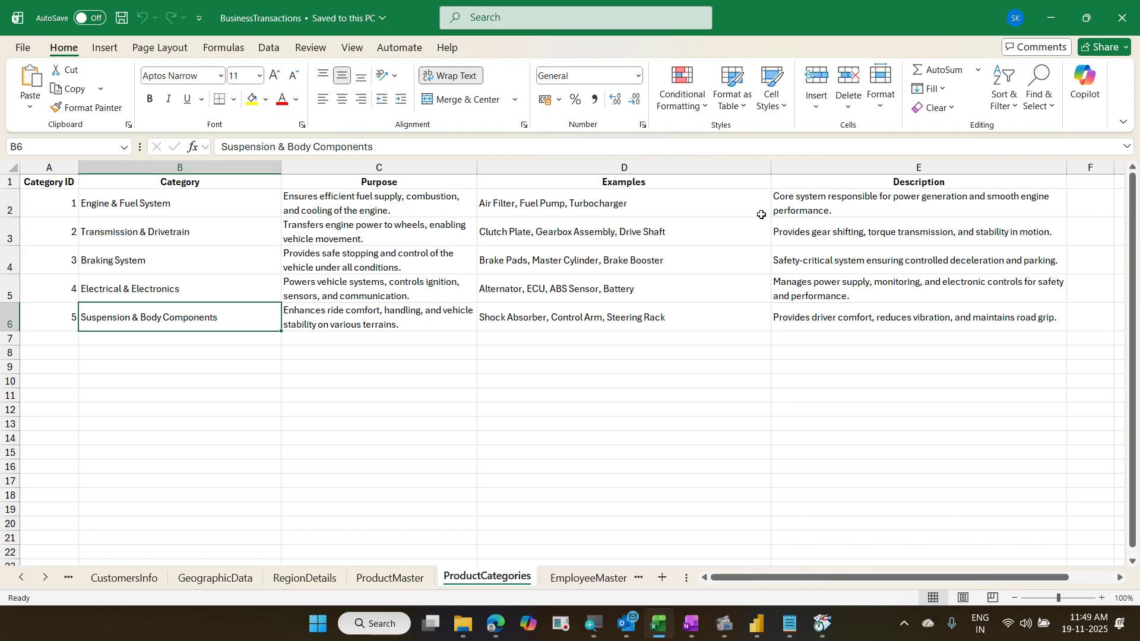
left_click(695, 187)
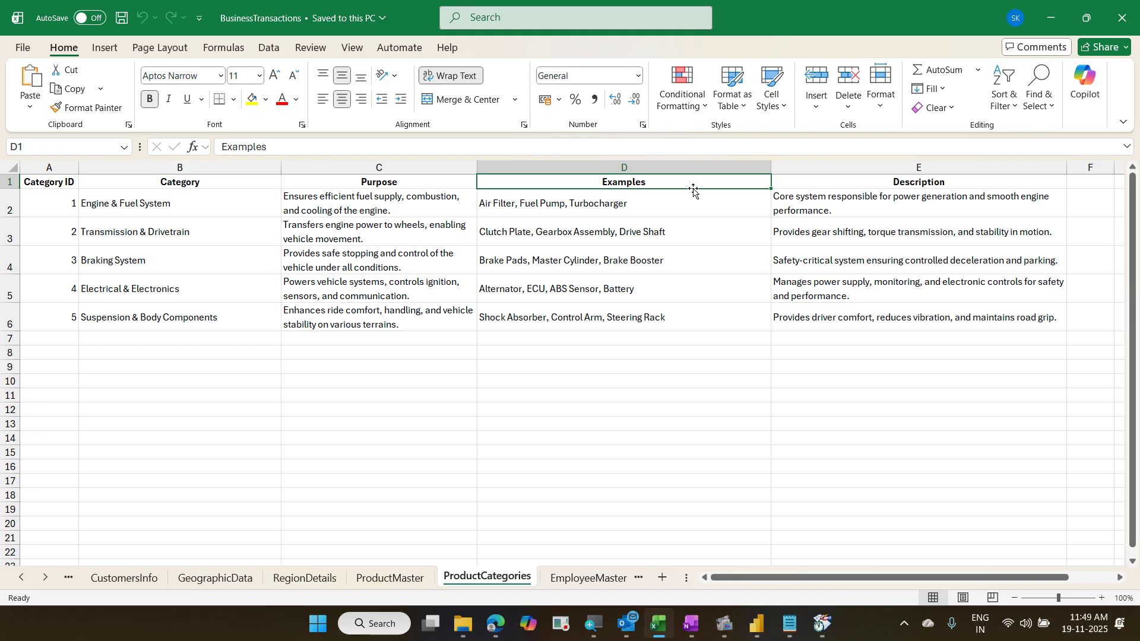
left_click(811, 208)
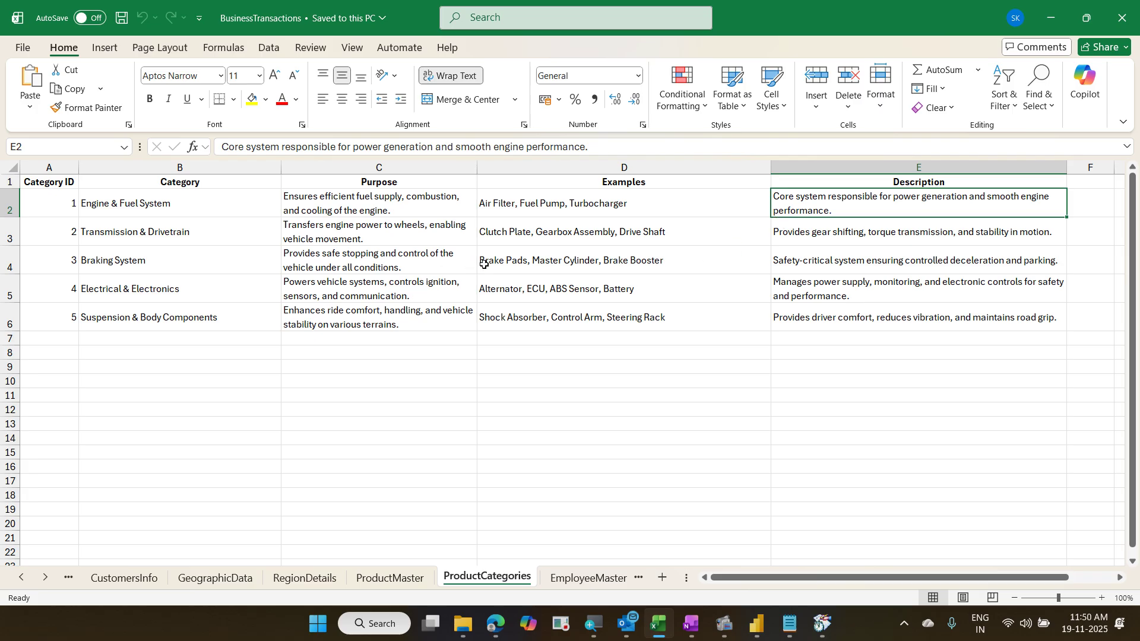
Step: Replace the Braking System description in cell E4 with the copied image link, save the workbook and close it
left_click(821, 257)
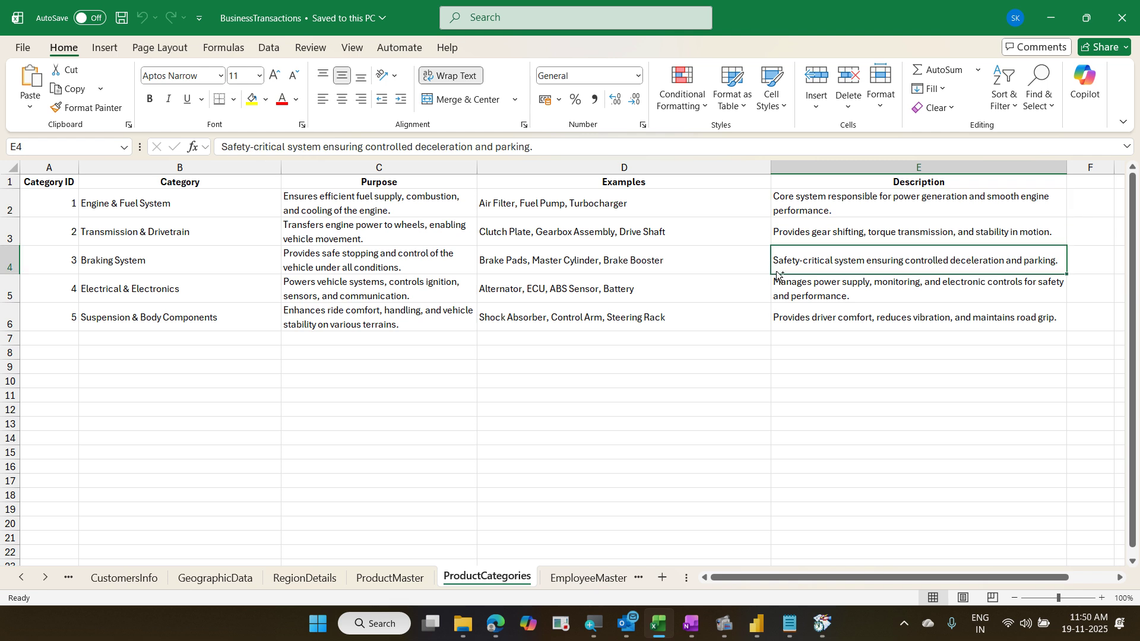
key("ctrl+v")
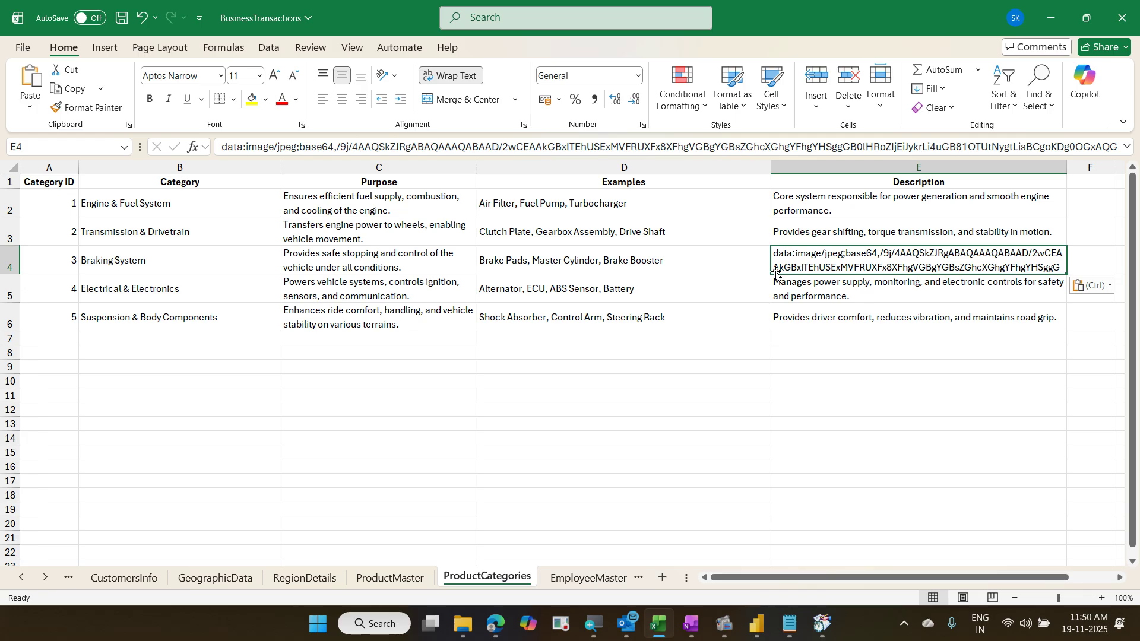
key("ctrl+s")
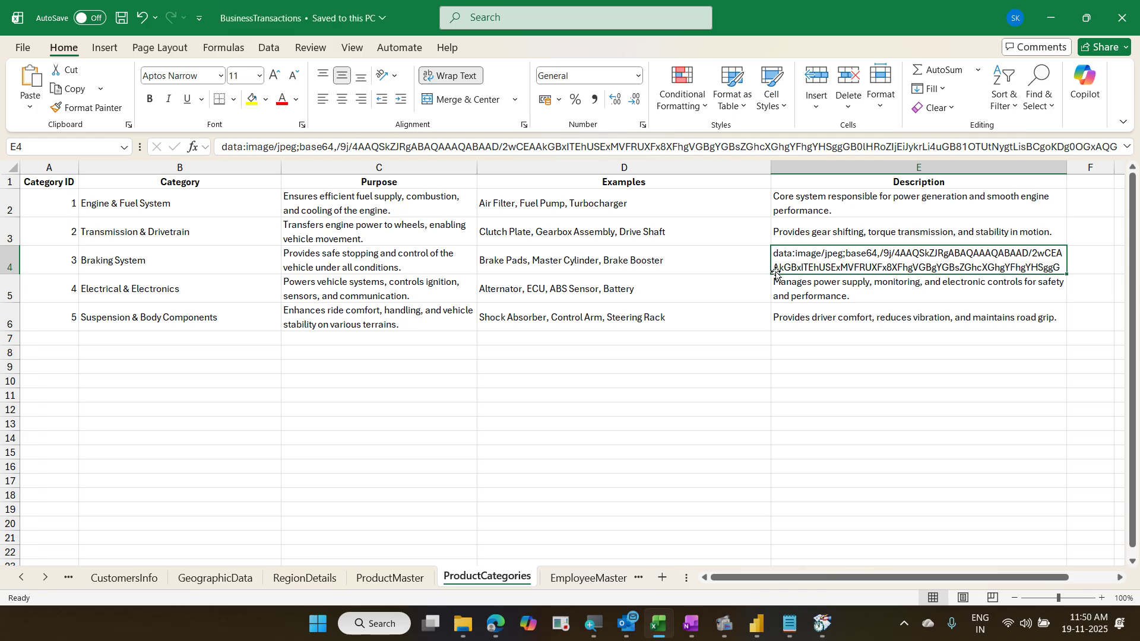
key("ctrl+w")
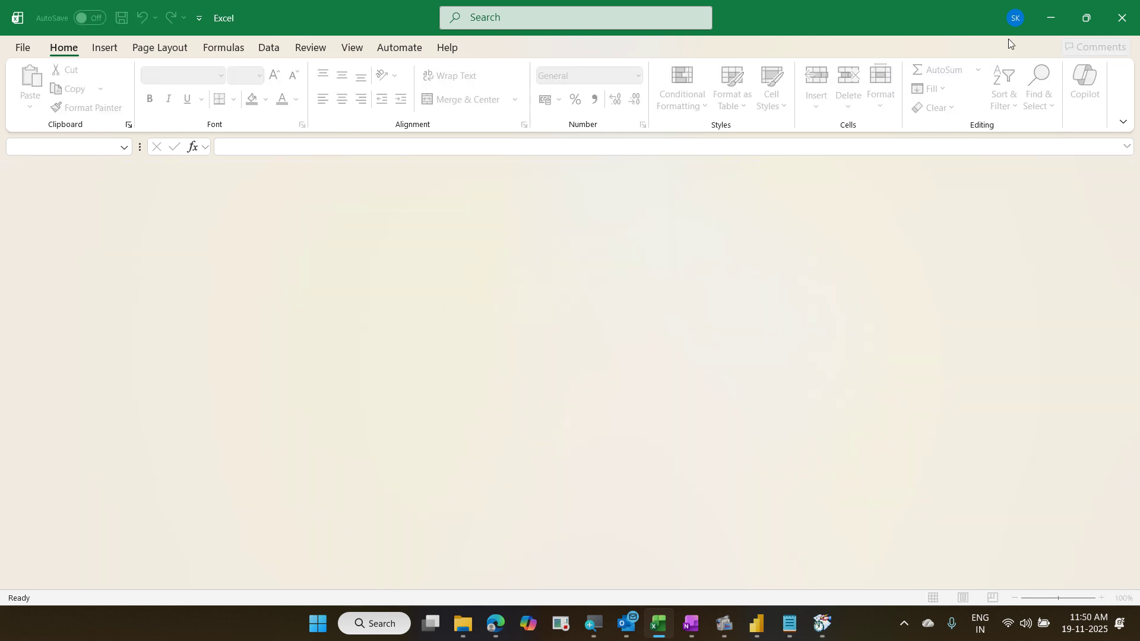
Step: Return to the Power BI report and add the ProductCategories Description field as the image source of the Category button slicer
left_click(1038, 23)
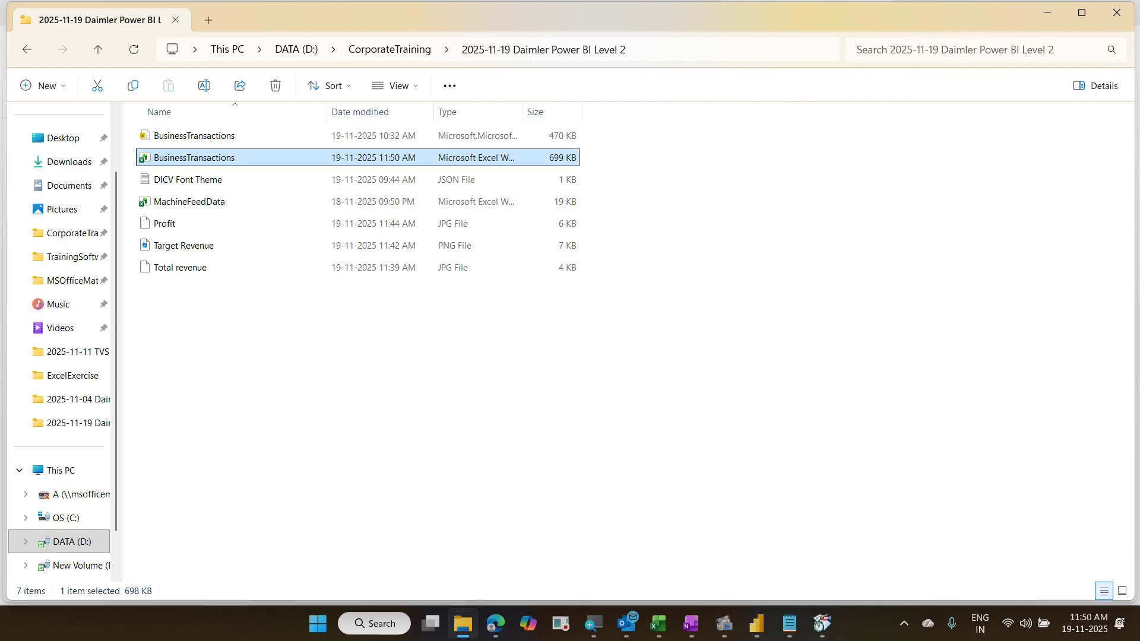
left_click(1039, 15)
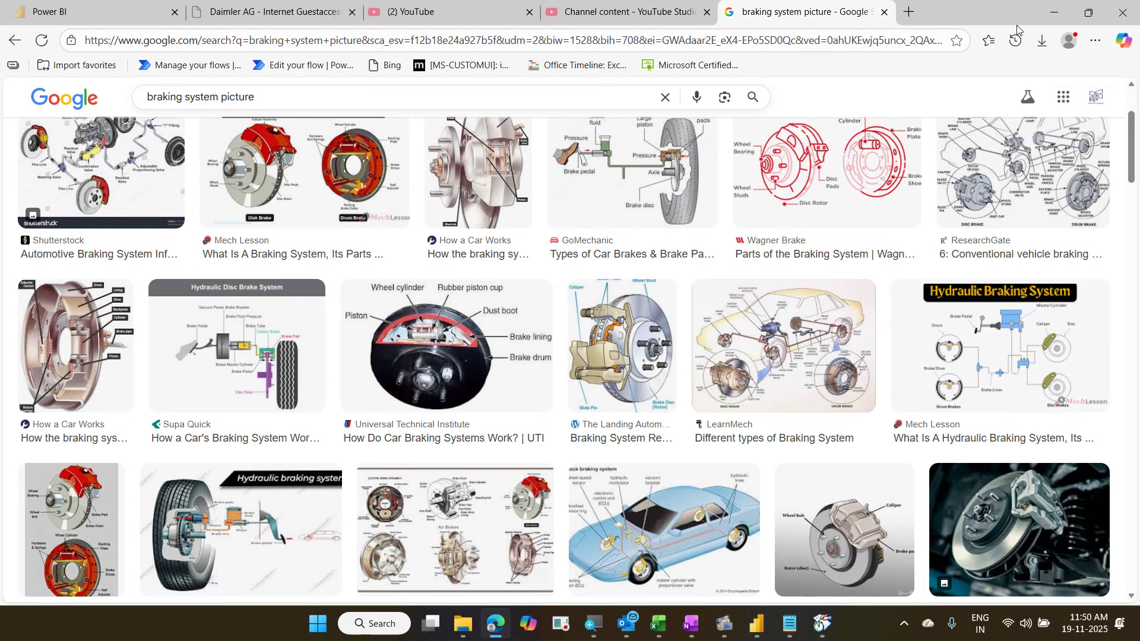
left_click(1064, 8)
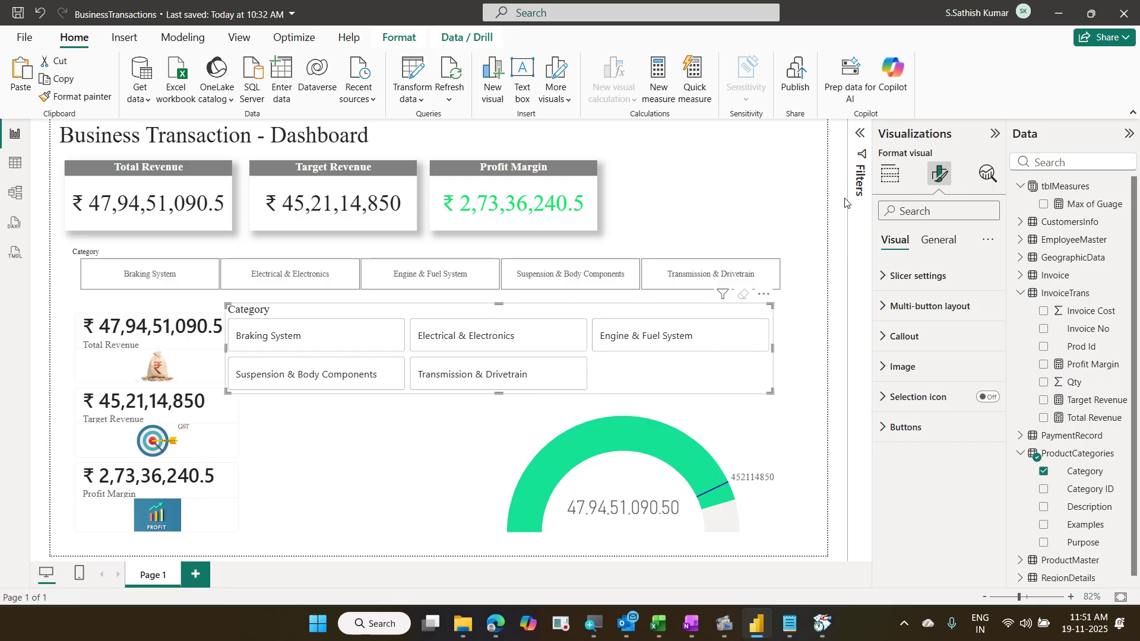
left_click(904, 377)
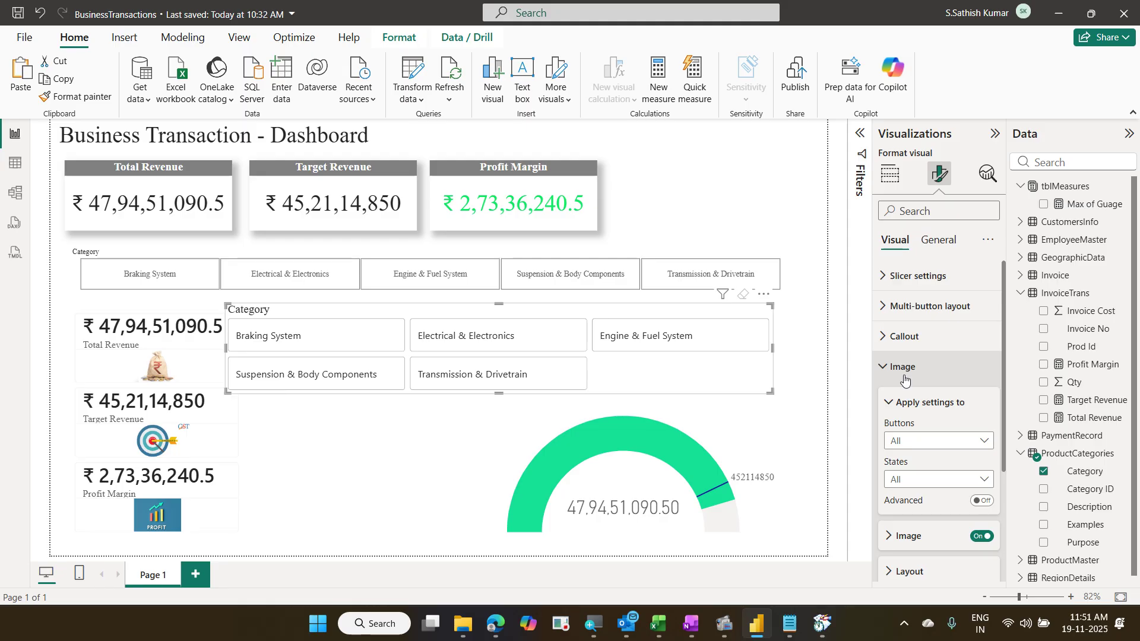
scroll(903, 379, "down", 3)
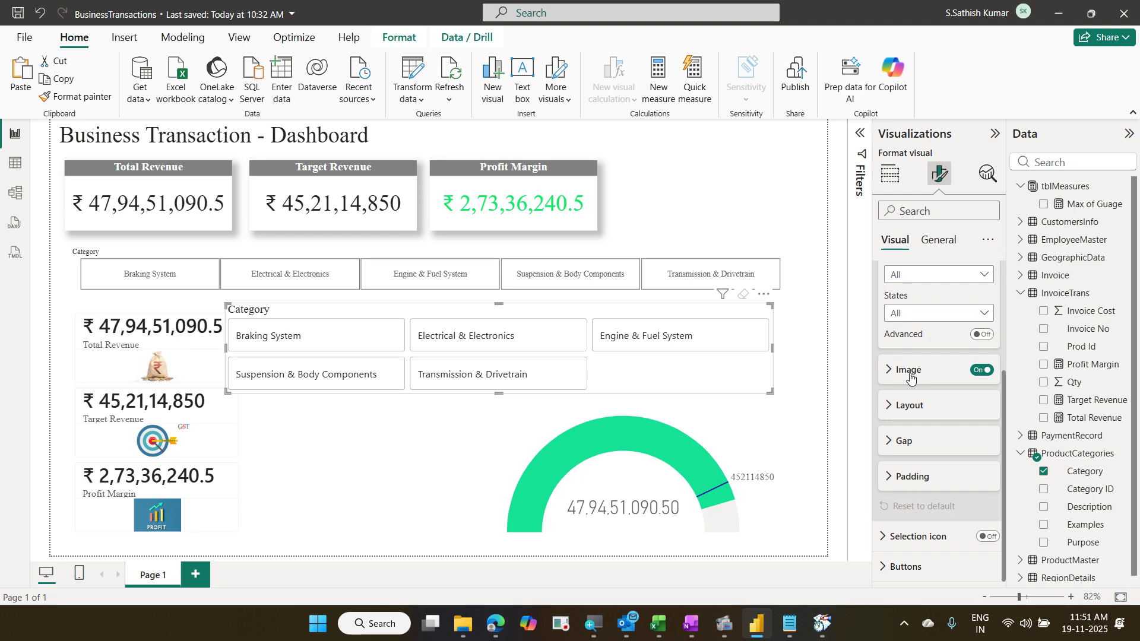
left_click(911, 379)
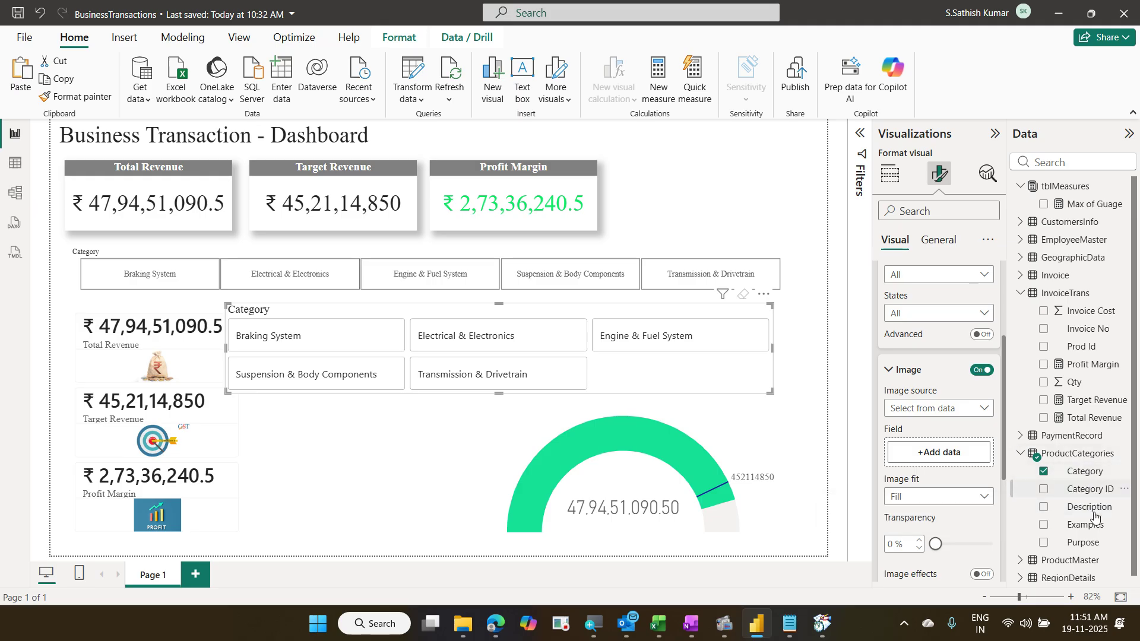
left_click_drag(1094, 512, 967, 459)
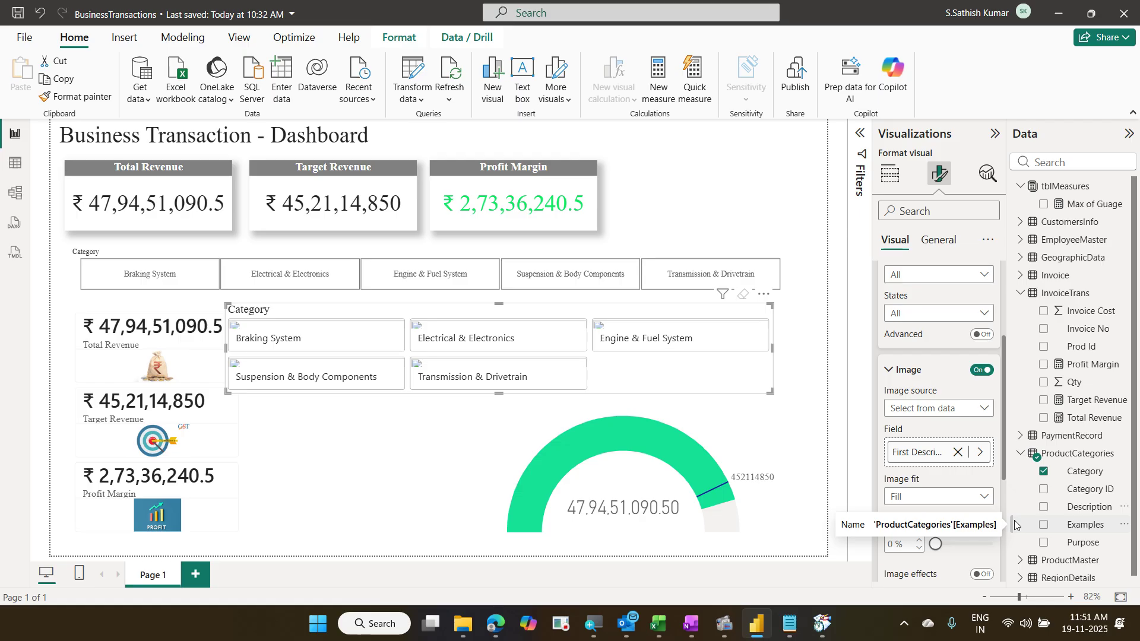
left_click(450, 77)
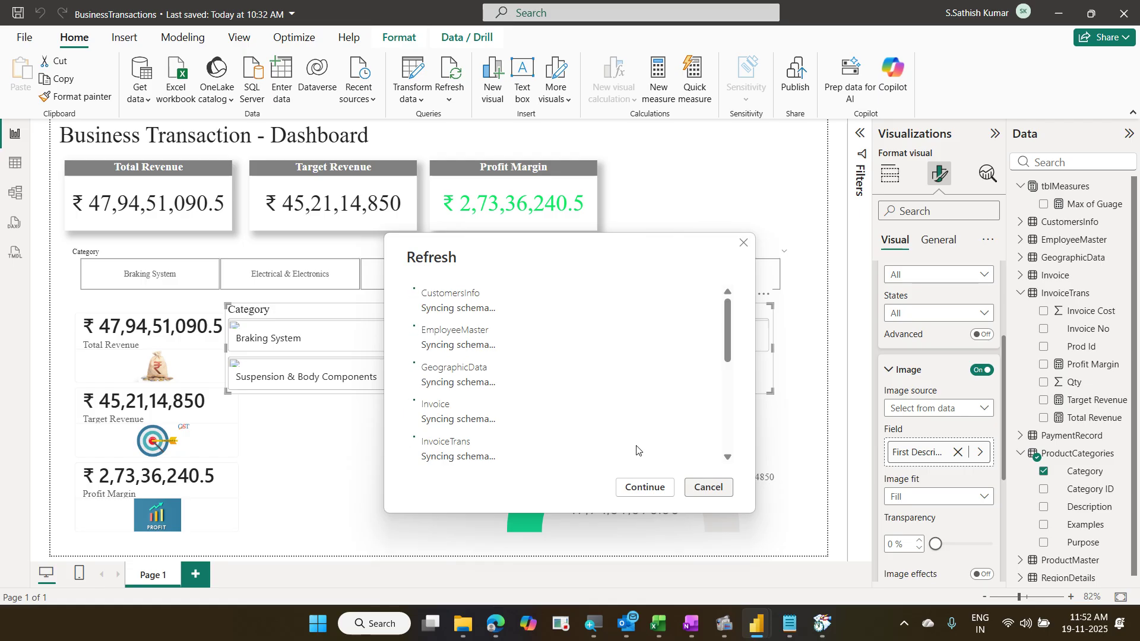
scroll(641, 410, "down", 6)
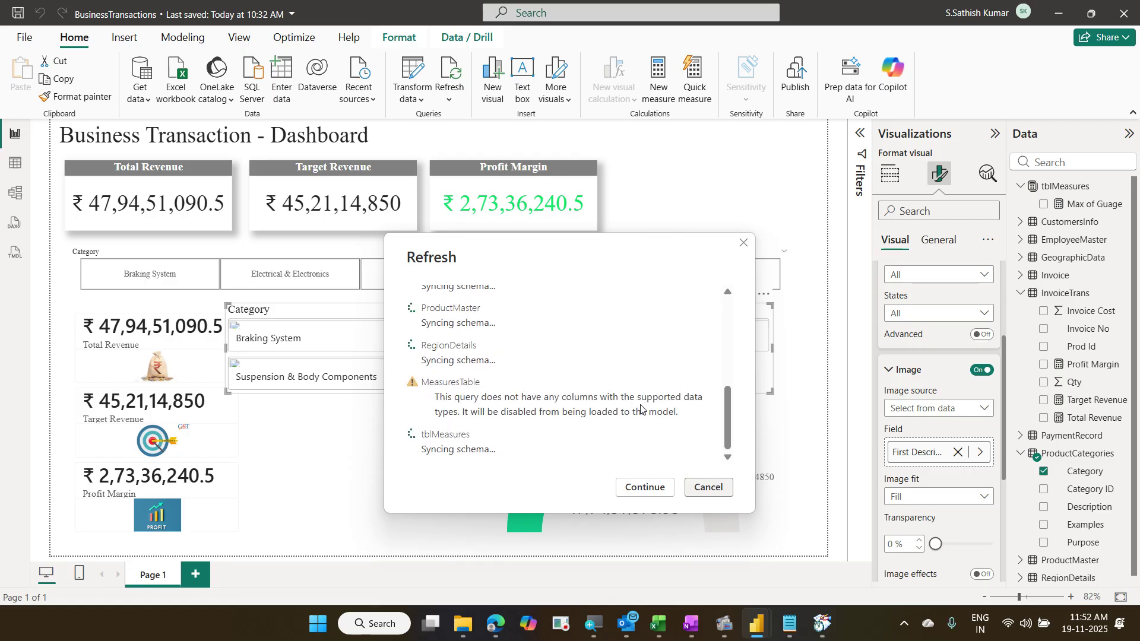
left_click(713, 493)
scroll(1028, 465, "down", 1)
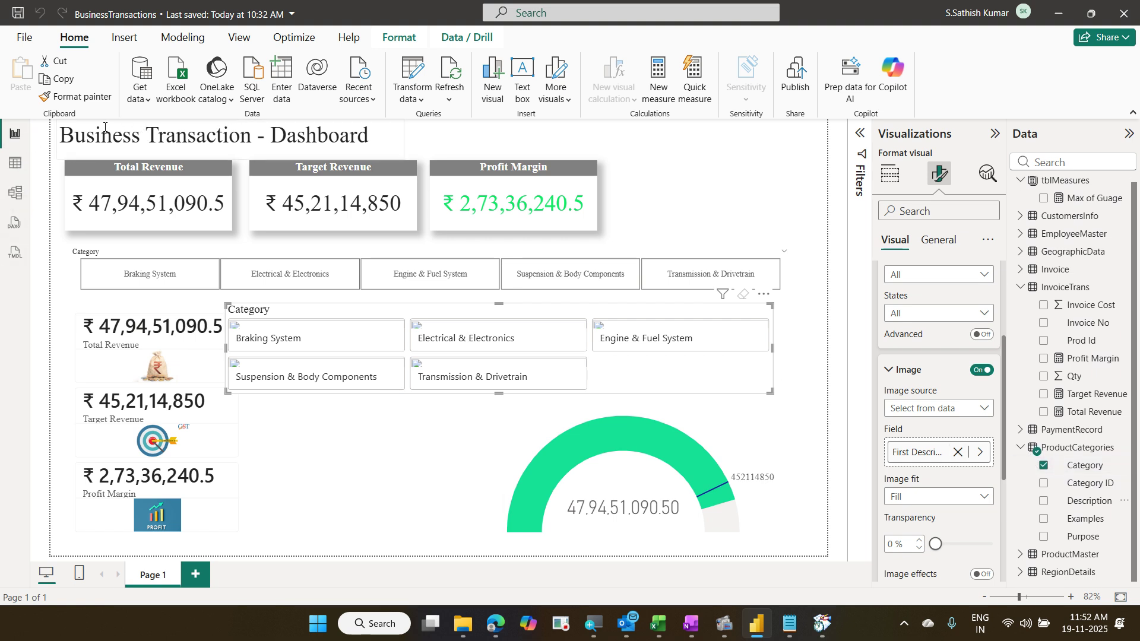
Step: Delete the MeasuresTable query in Power Query, then apply the changes and refresh the report data
left_click(414, 76)
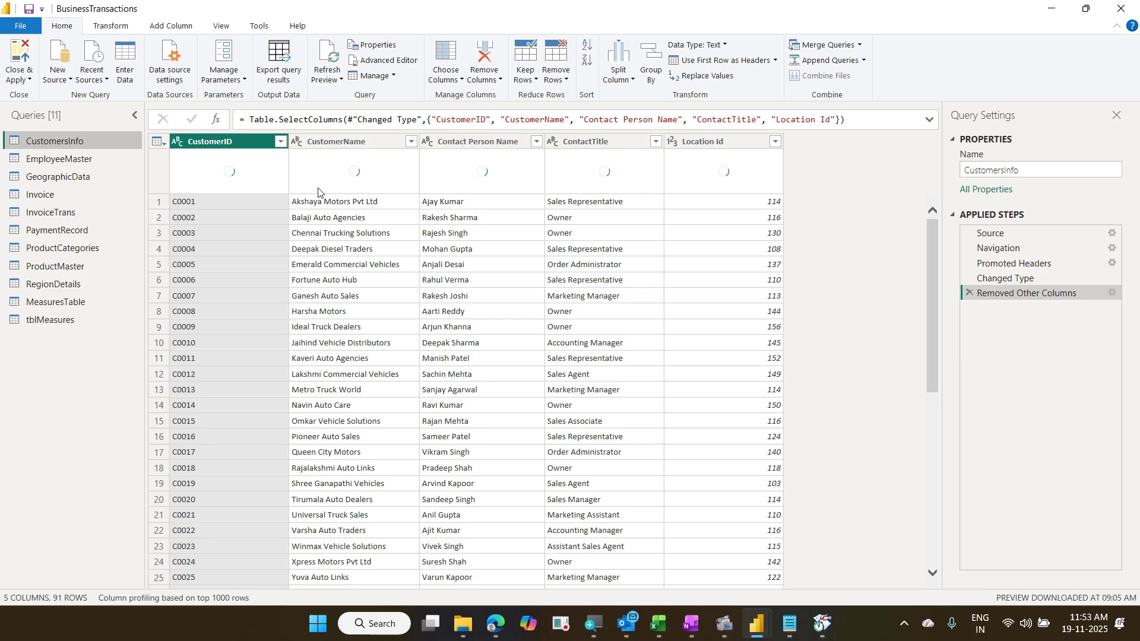
left_click(63, 303)
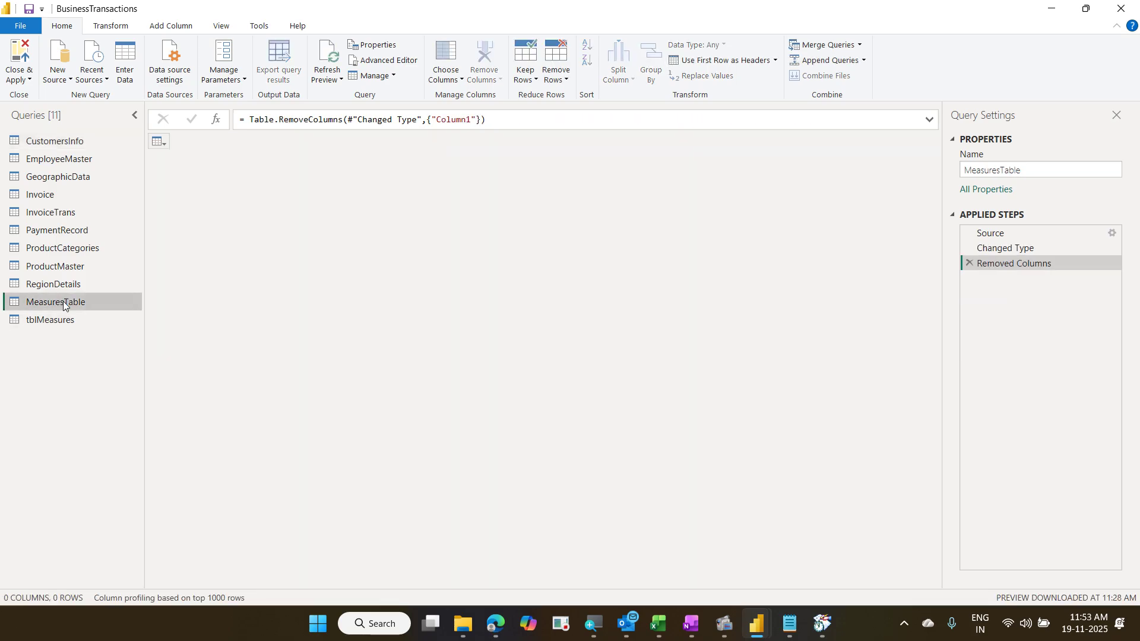
right_click(64, 304)
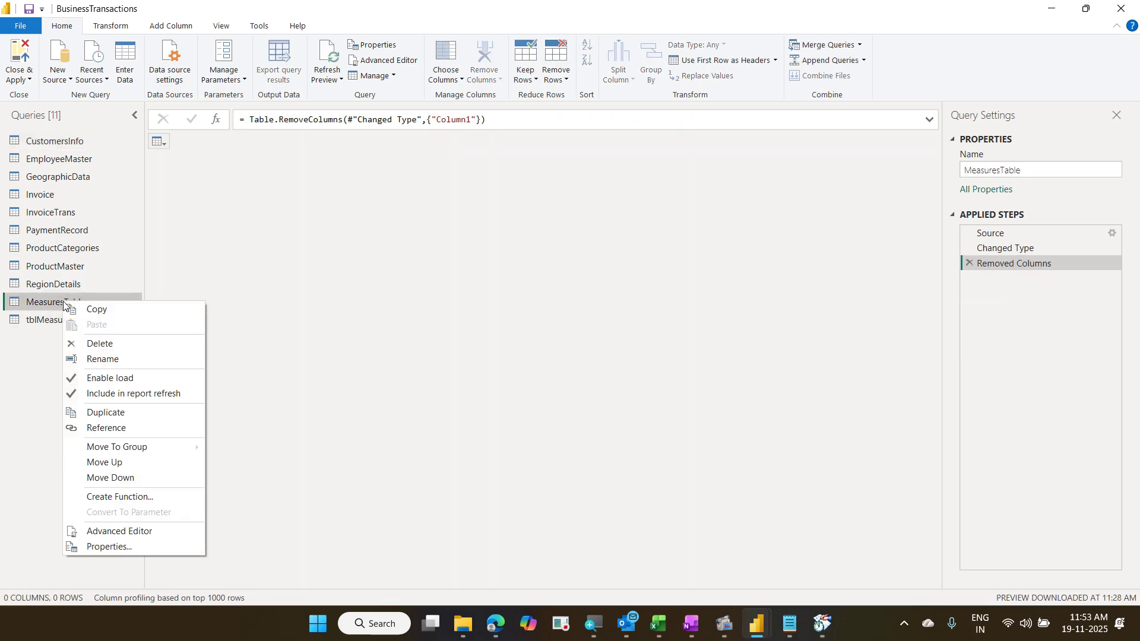
left_click(130, 349)
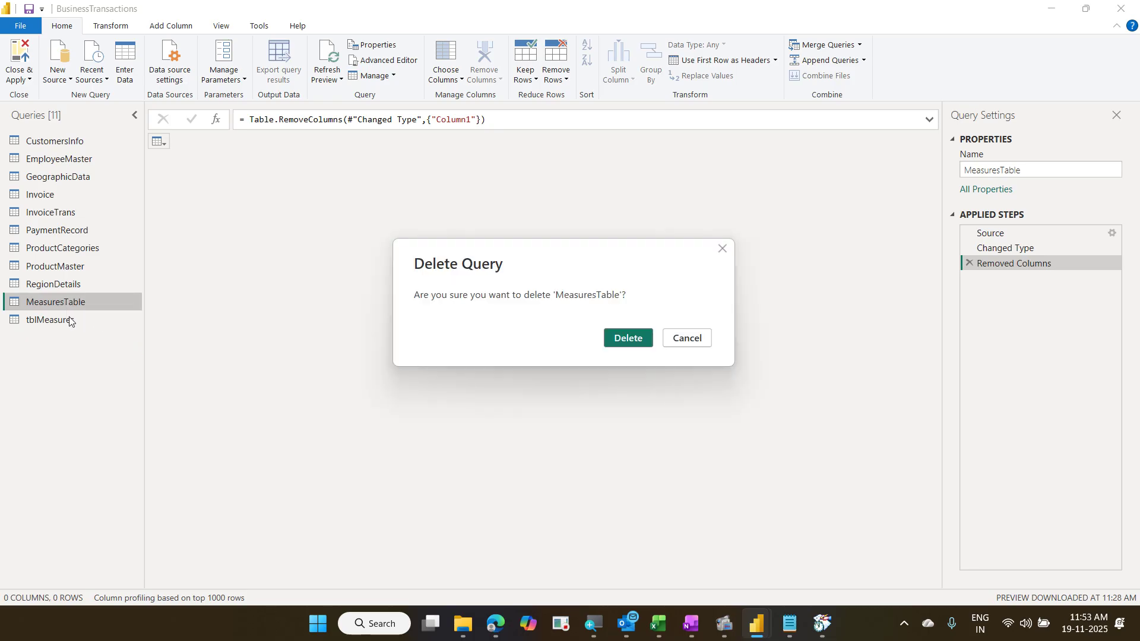
left_click(621, 350)
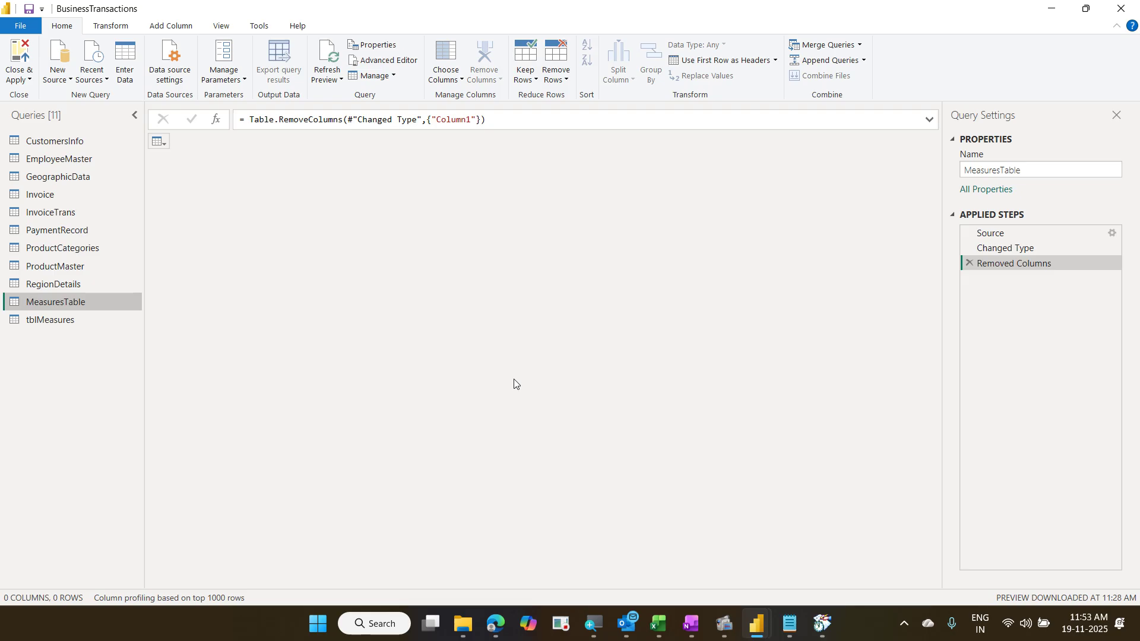
left_click(24, 53)
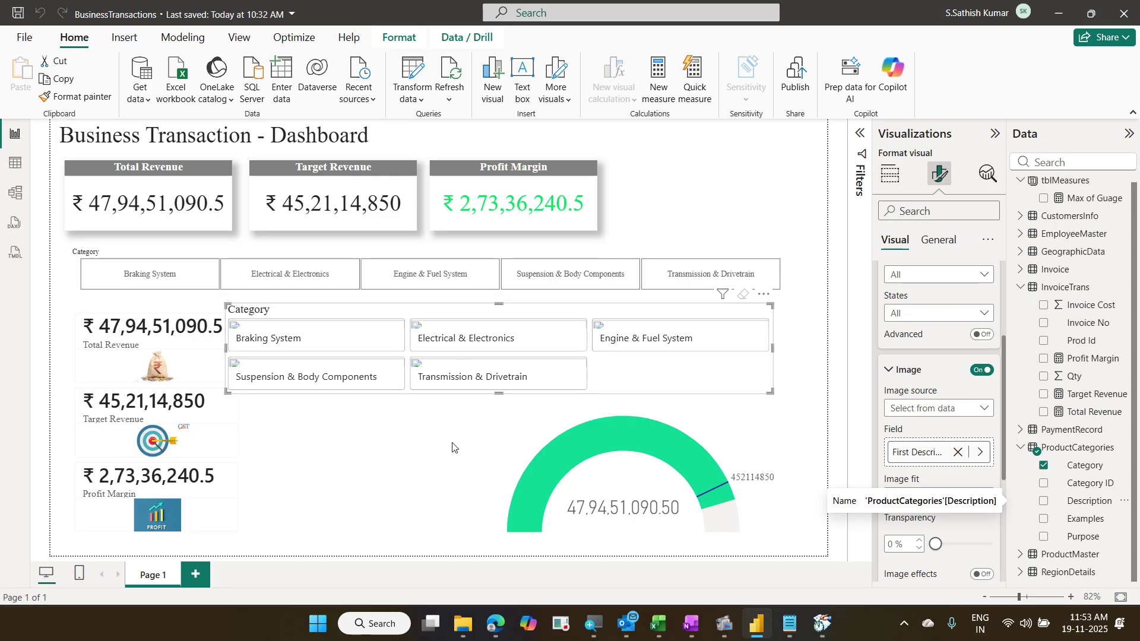
left_click(450, 74)
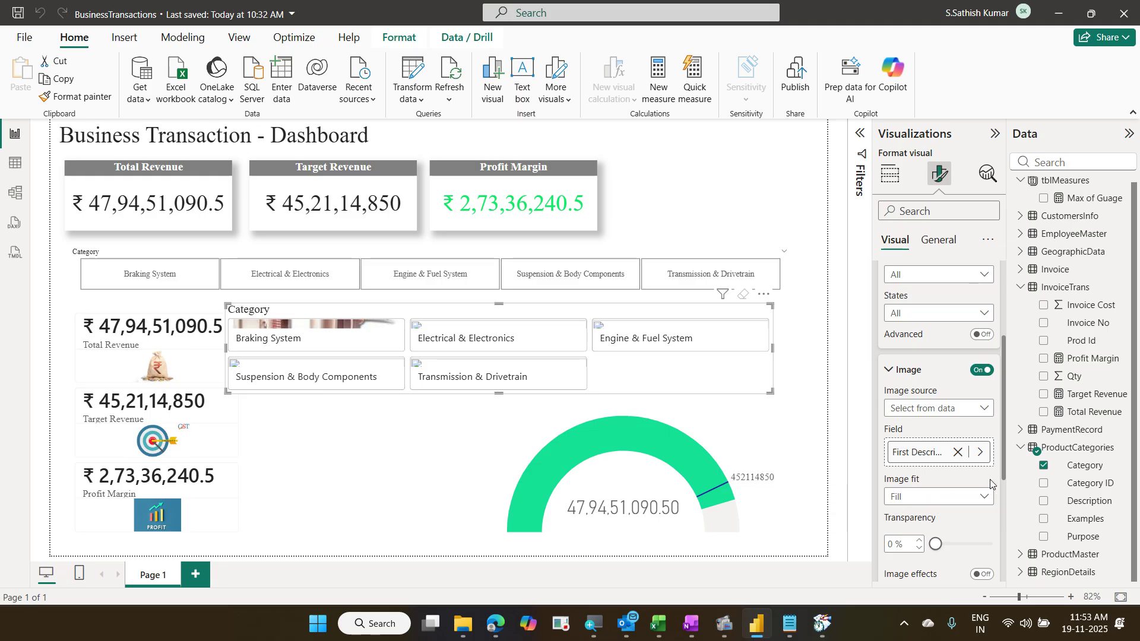
Step: Try the Center, Fill and Fit image fit options on the Category button slicer
left_click(990, 497)
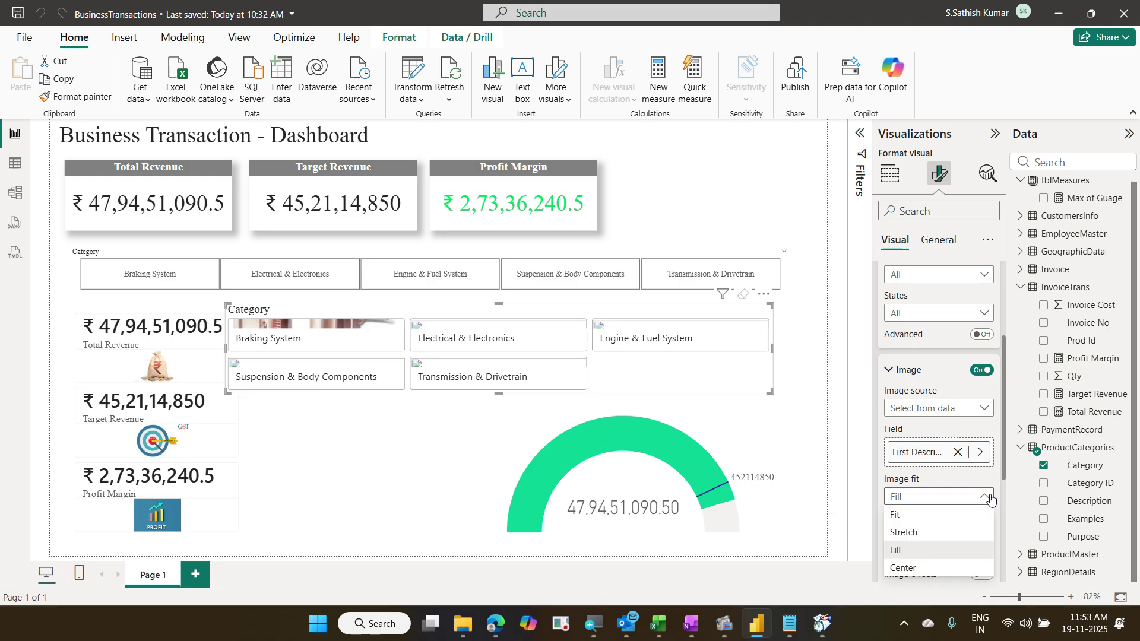
left_click(933, 568)
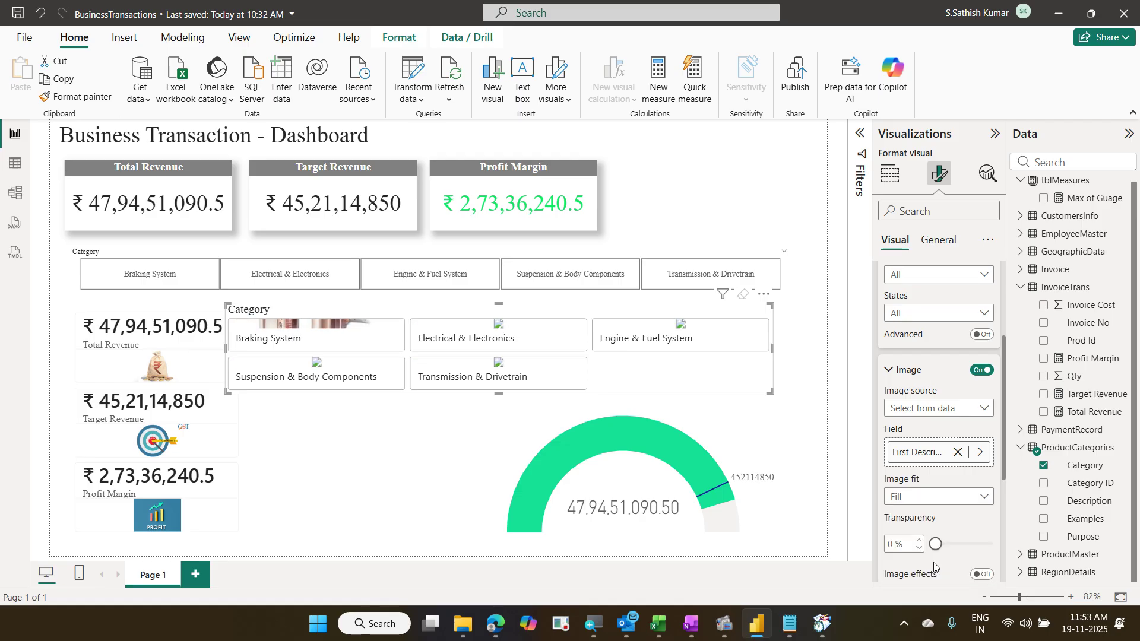
left_click(944, 499)
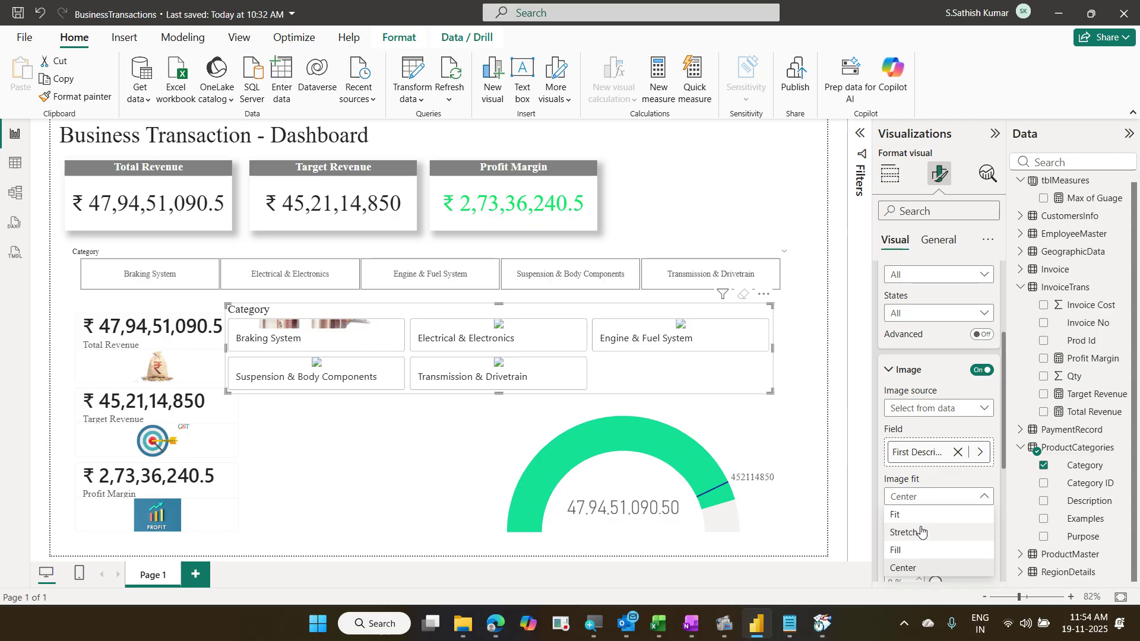
left_click(918, 547)
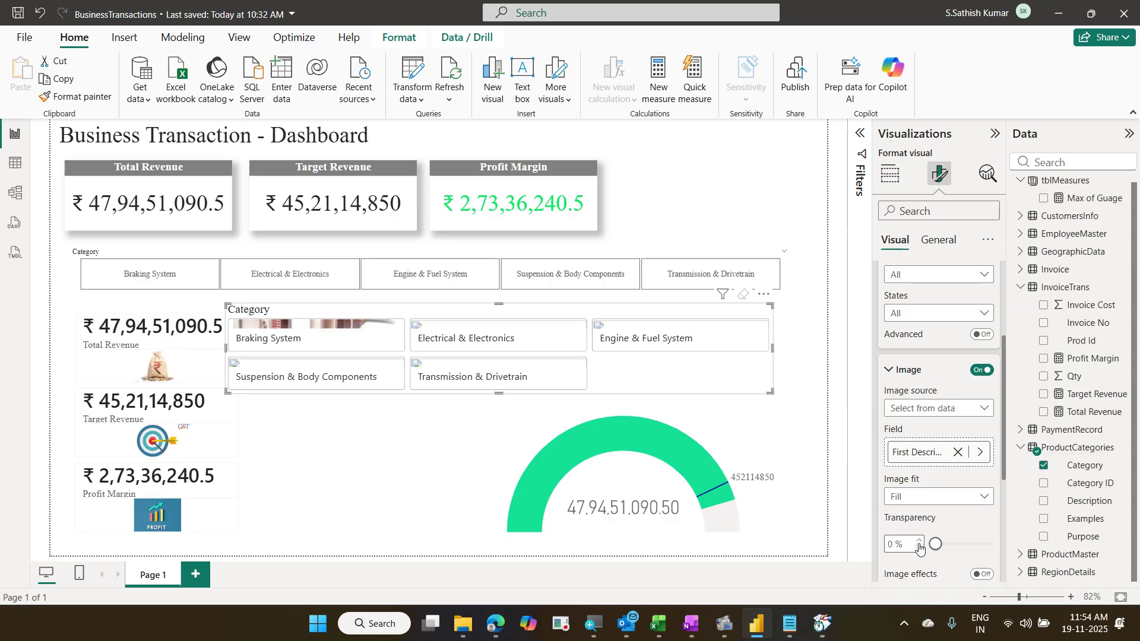
left_click(941, 497)
left_click(923, 521)
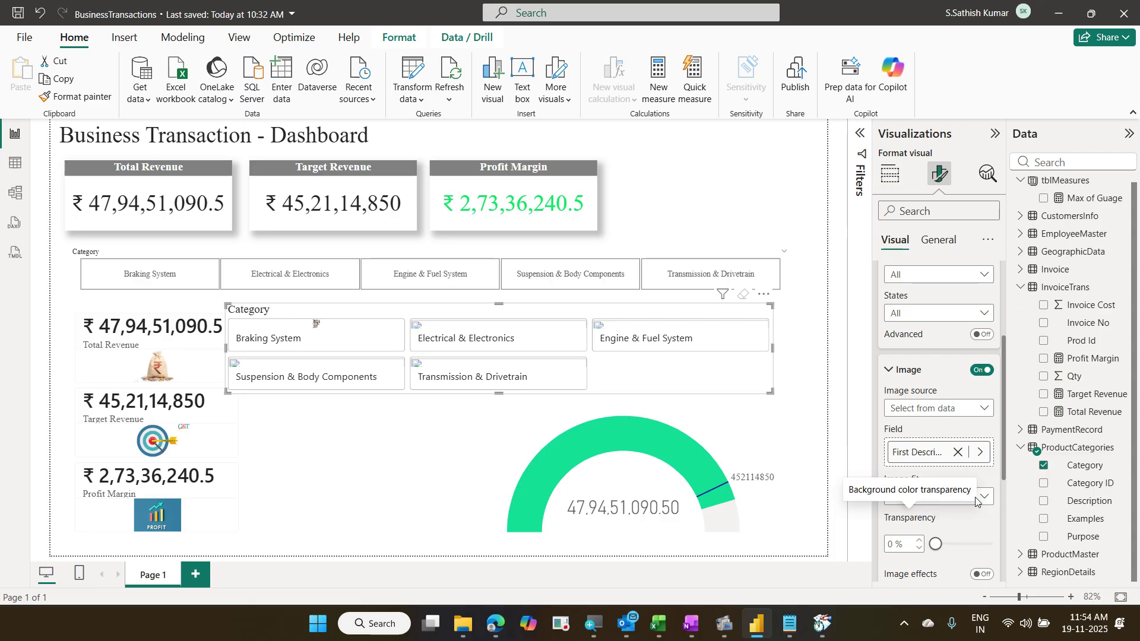
Step: Set the image fit of the Category button slicer's images to Center
scroll(927, 485, "up", 3)
scroll(926, 483, "up", 1)
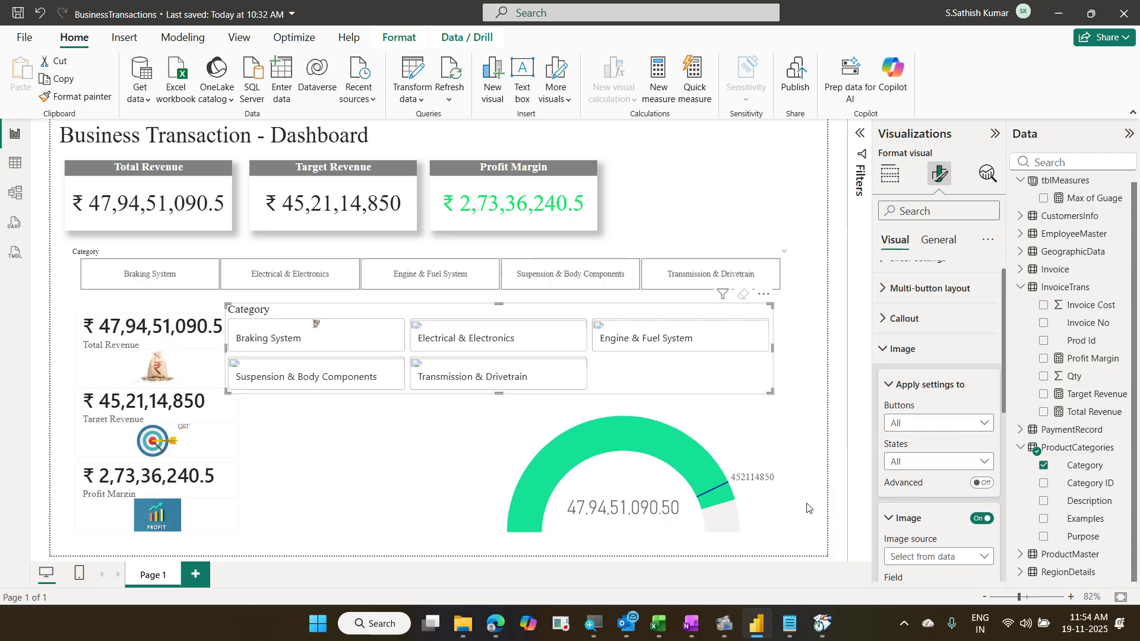
scroll(897, 510, "down", 8)
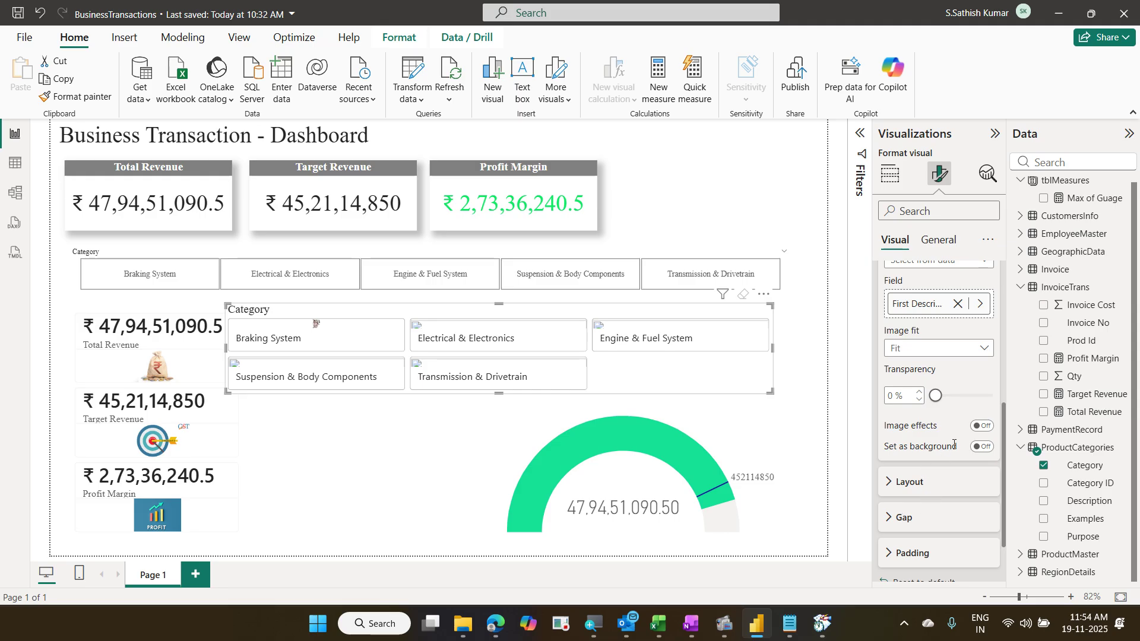
scroll(950, 450, "up", 2)
left_click(962, 424)
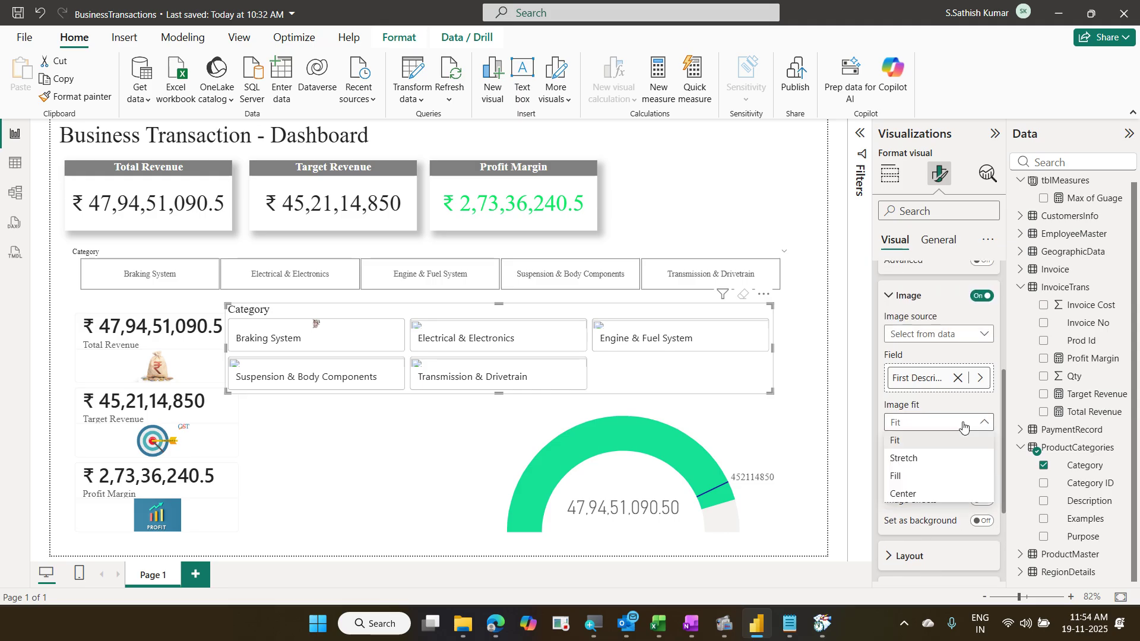
left_click(943, 494)
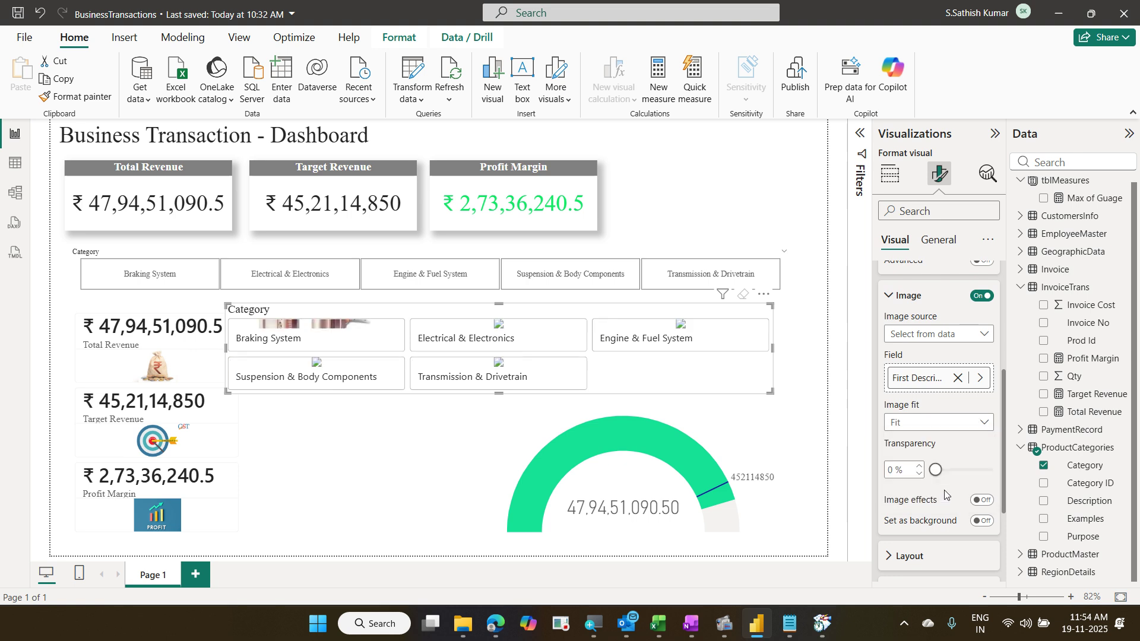
Step: Make the Category button slicer taller and narrower, and narrow the revenue gauge so it sits beside the slicer without overlapping
left_click_drag(498, 398, 342, 514)
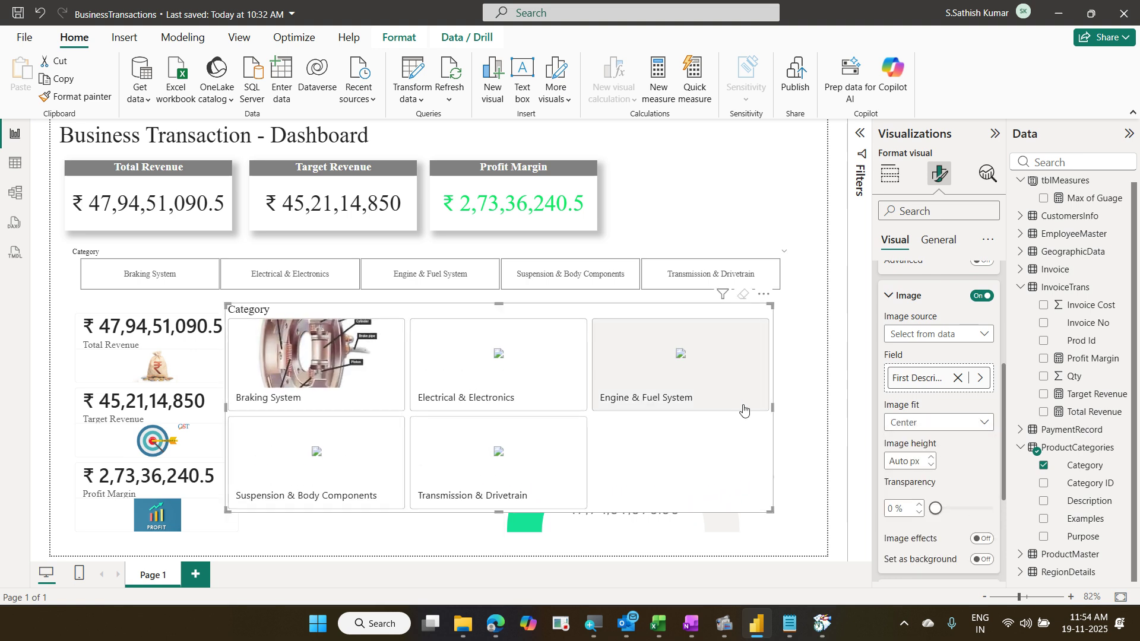
left_click_drag(772, 407, 626, 434)
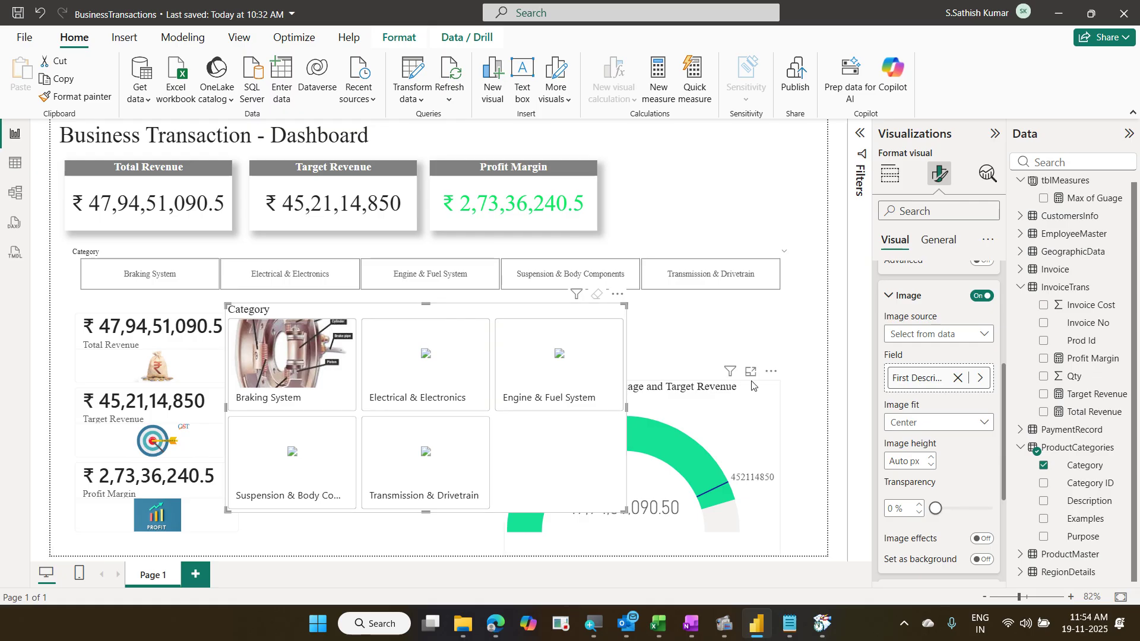
left_click(706, 435)
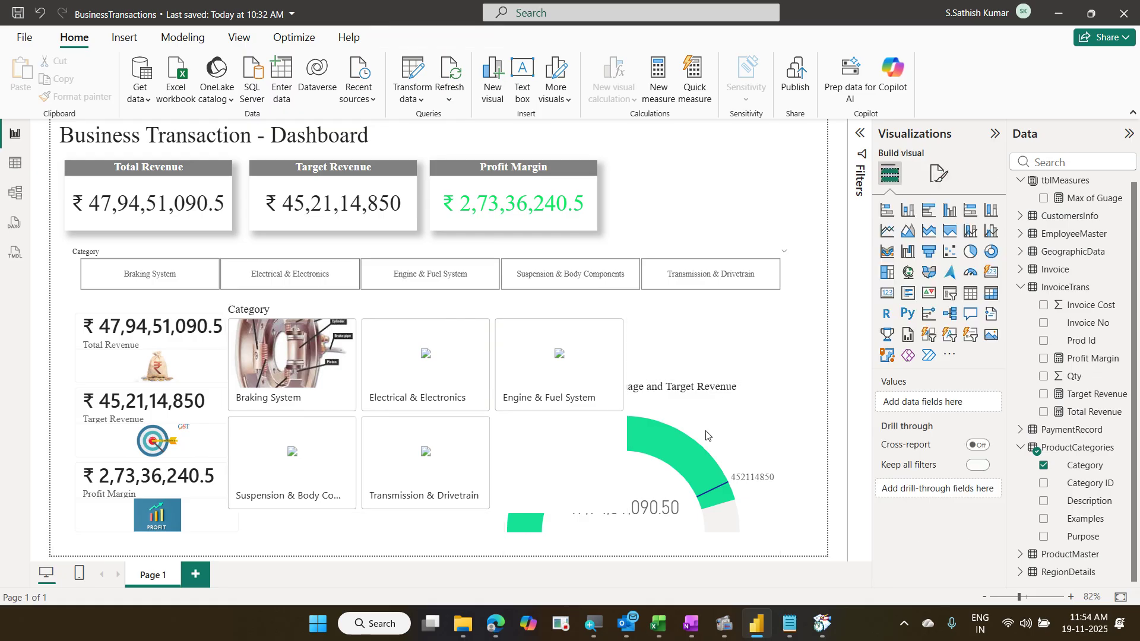
left_click(528, 543)
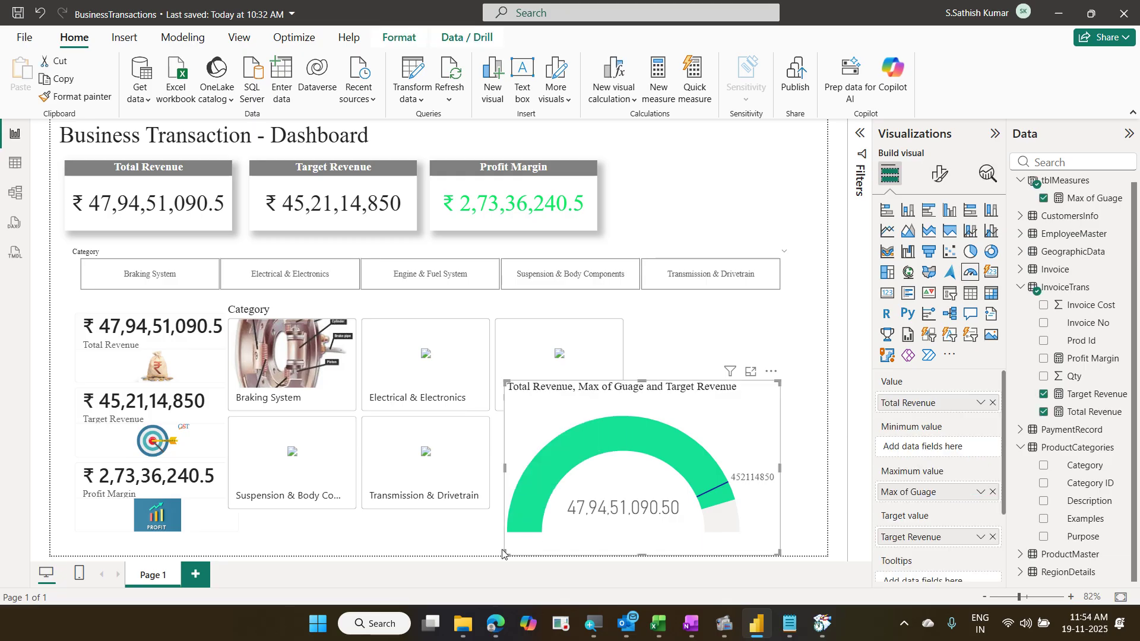
left_click_drag(506, 561, 644, 548)
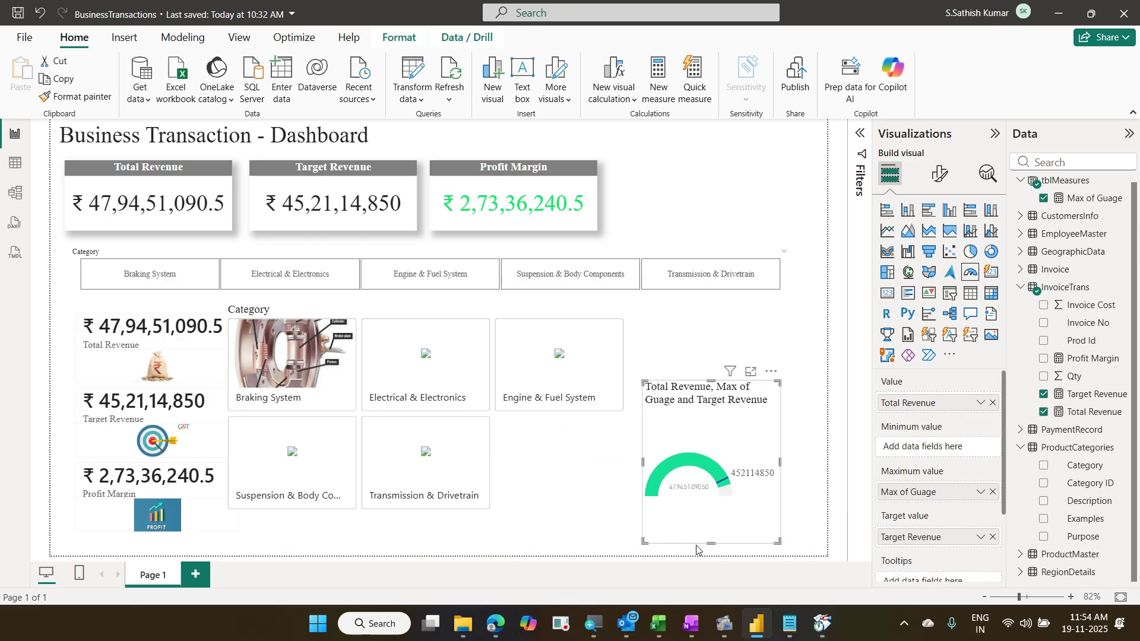
Step: Move the revenue gauge up so it sits level with the Category button slicer
left_click(701, 551)
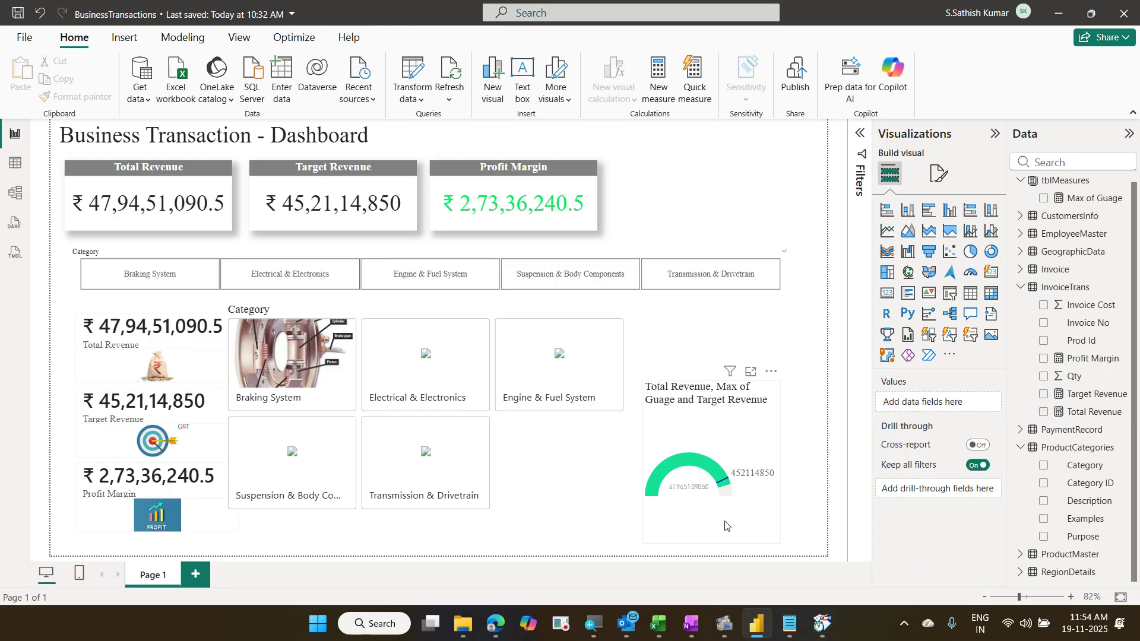
left_click_drag(725, 524, 722, 471)
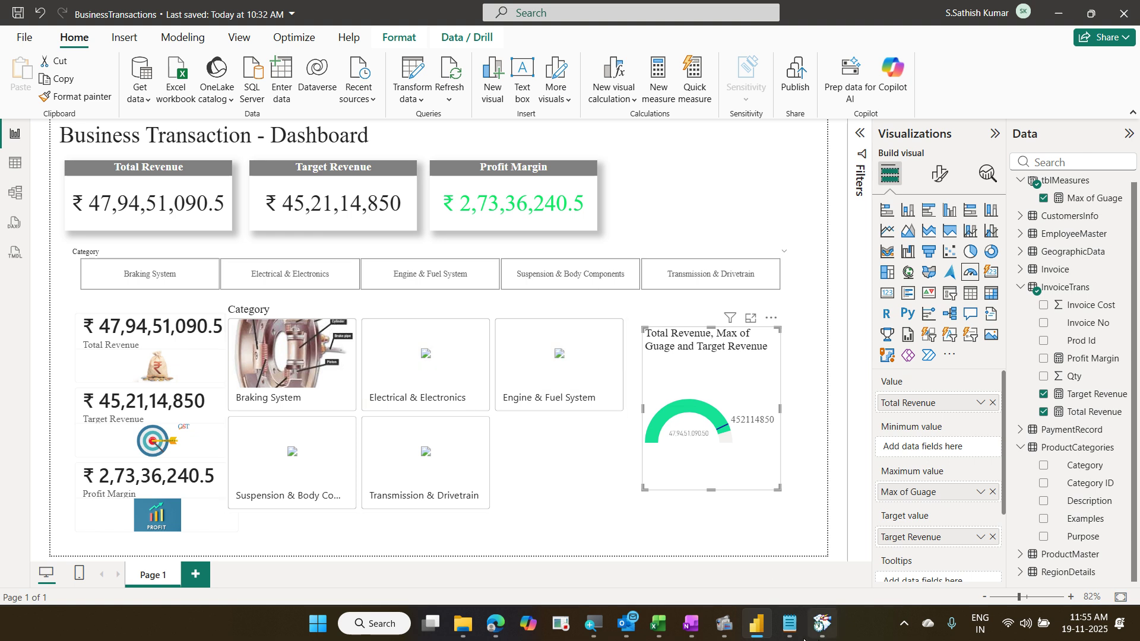
Step: Switch to the Edge browser, search Google Images for "electrical & electronic picture" and copy the first result's image link
left_click(501, 628)
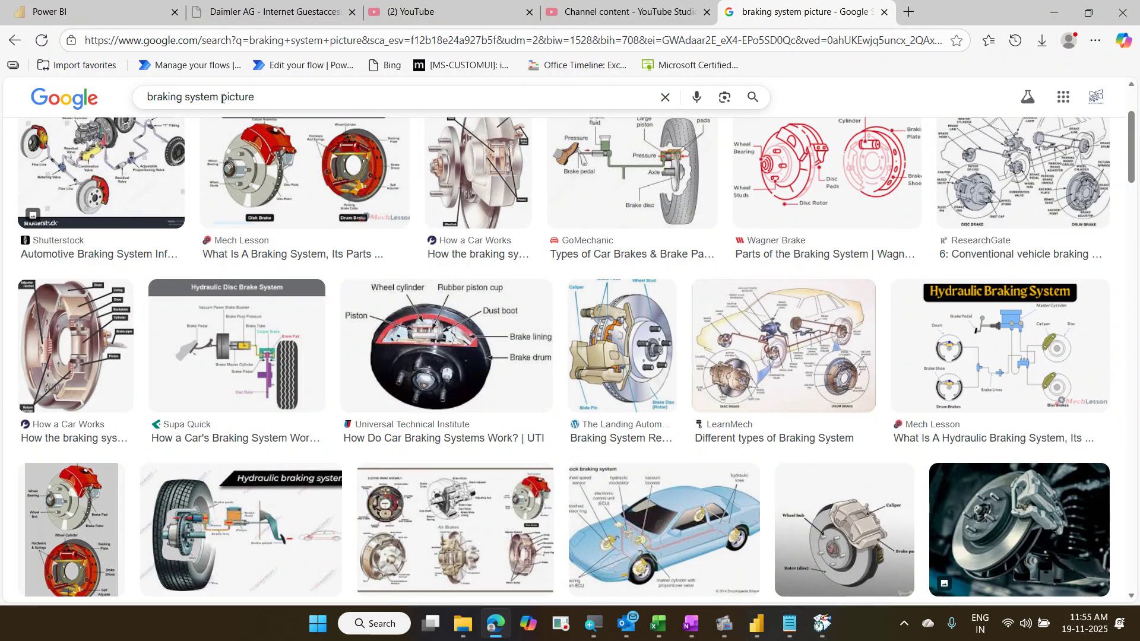
left_click_drag(216, 96, 120, 101)
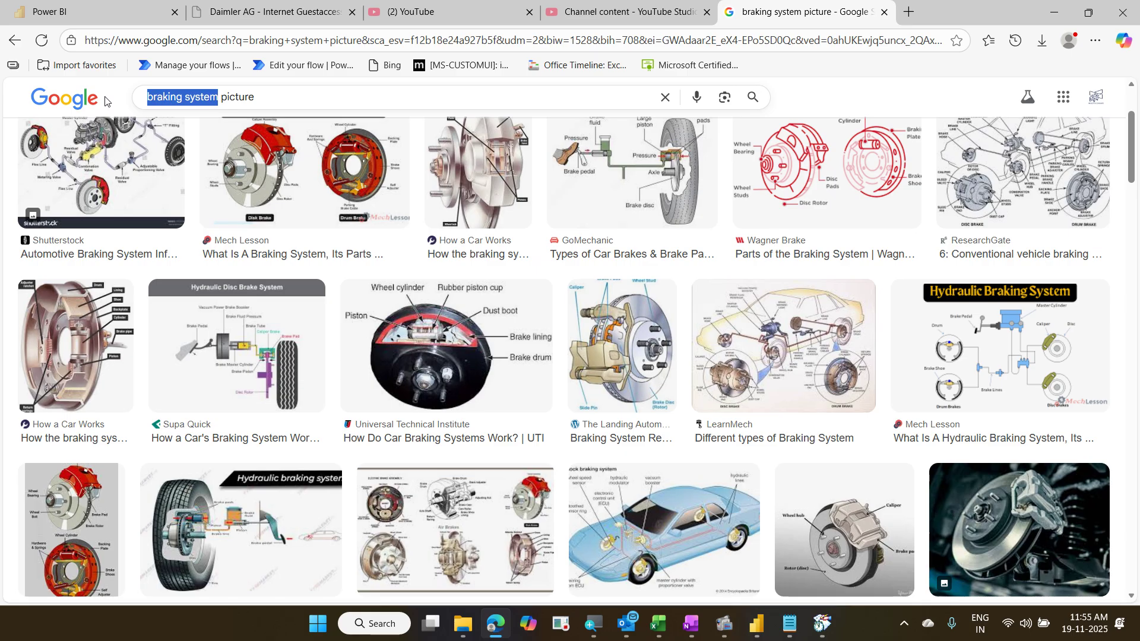
type("electr")
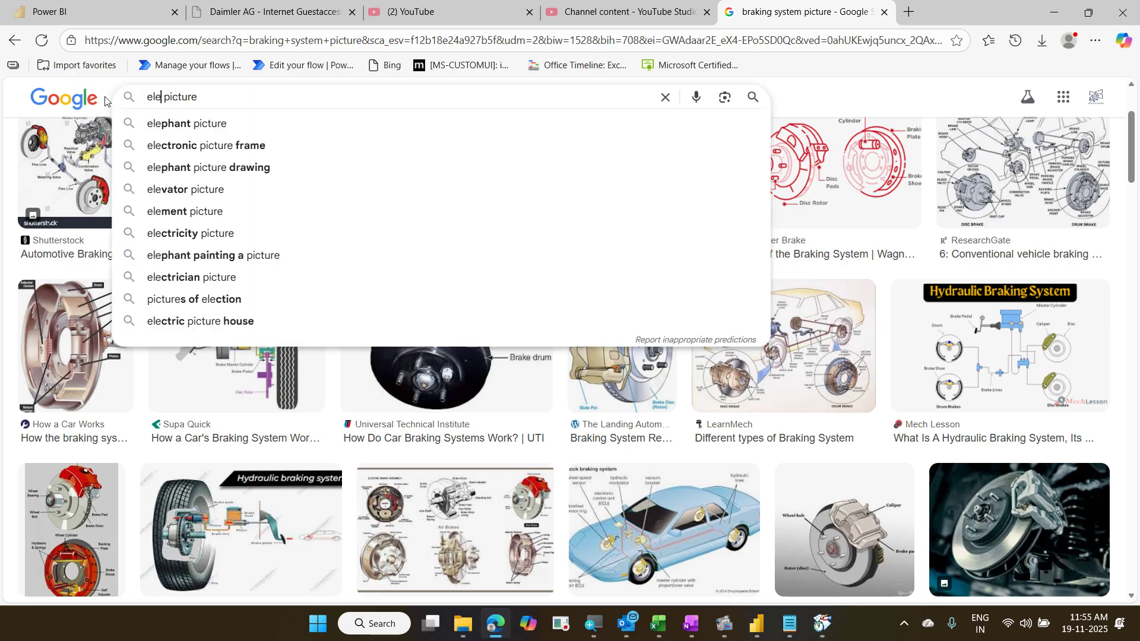
type("ical")
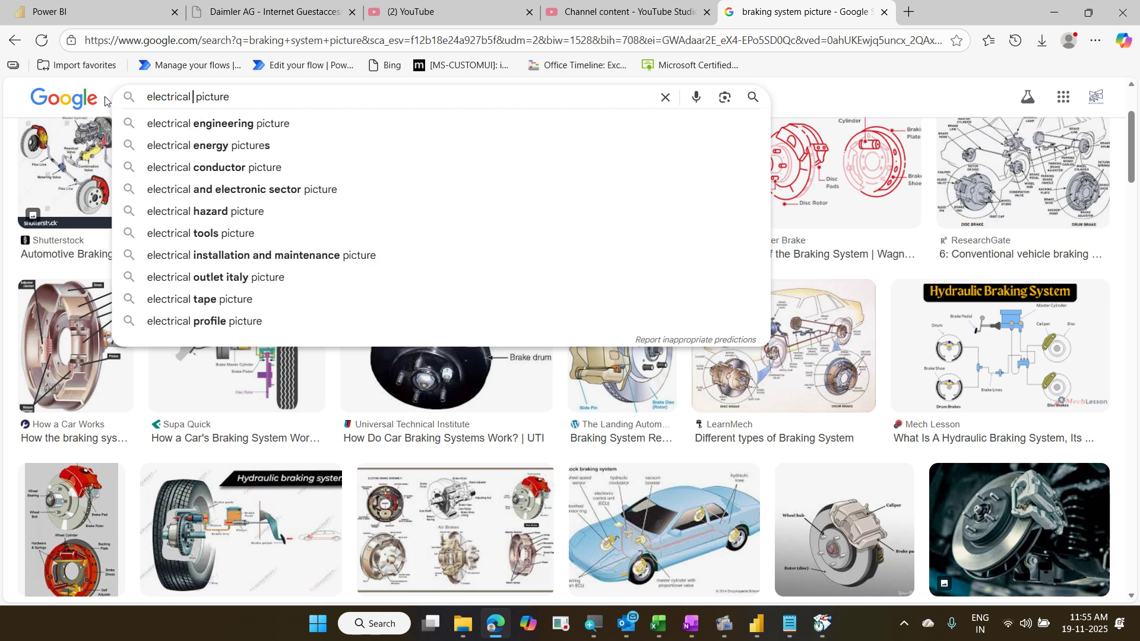
type(" & electr ")
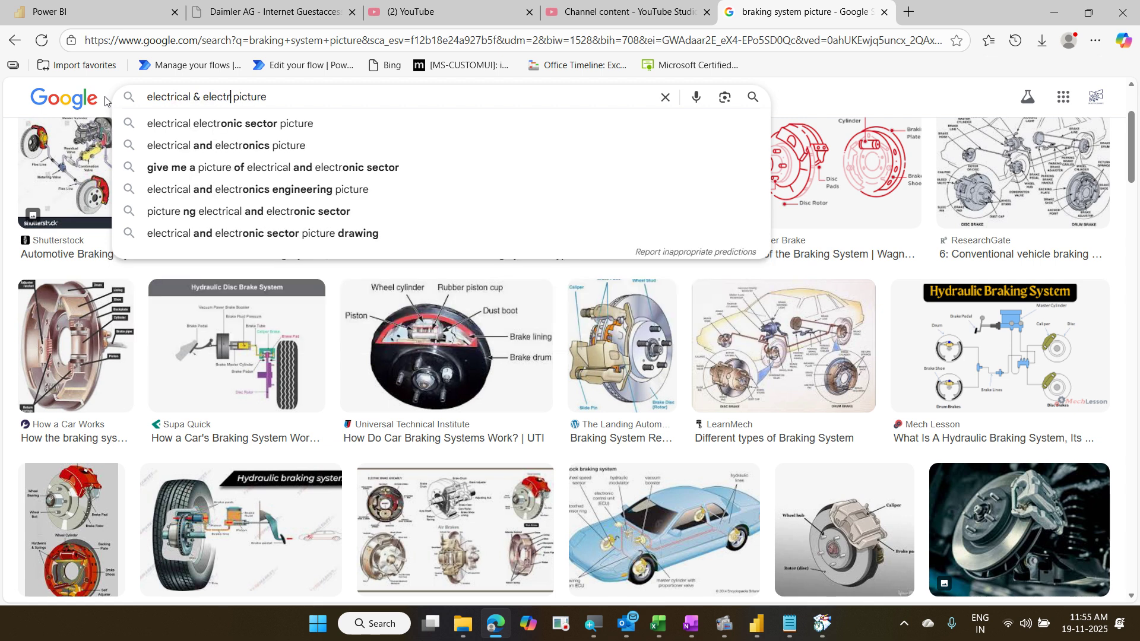
type("on")
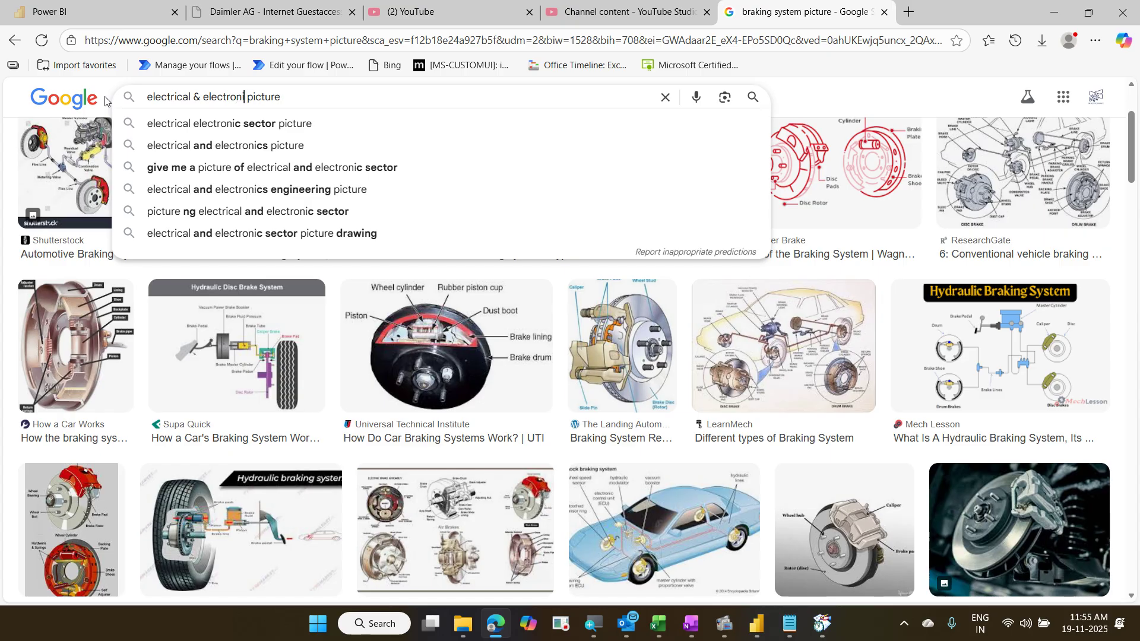
type("ic")
key("Return")
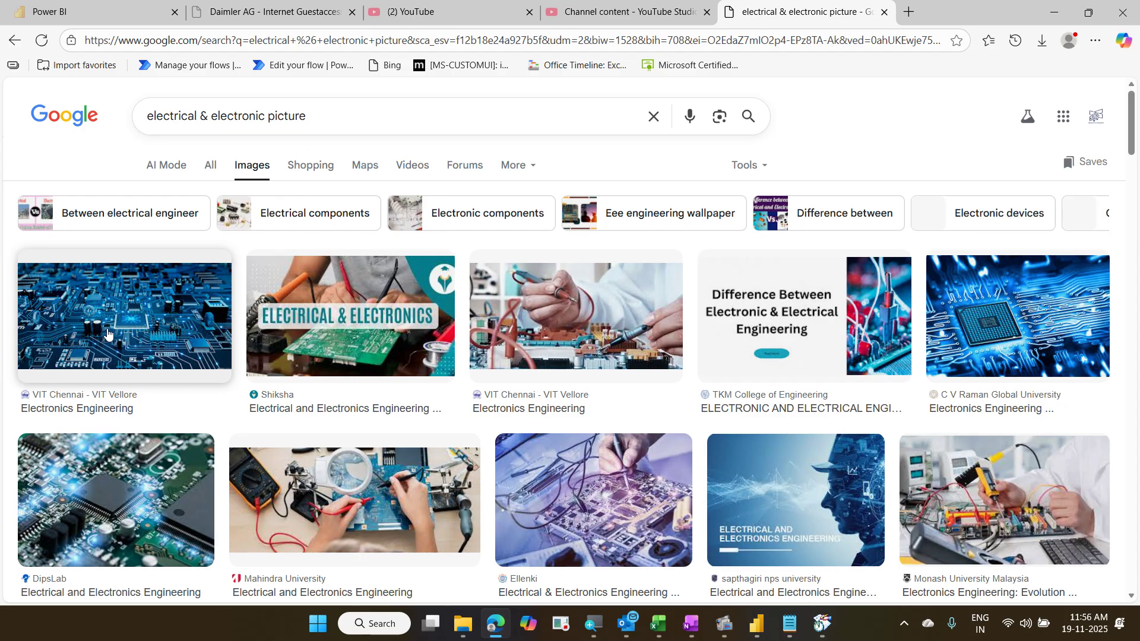
right_click(107, 333)
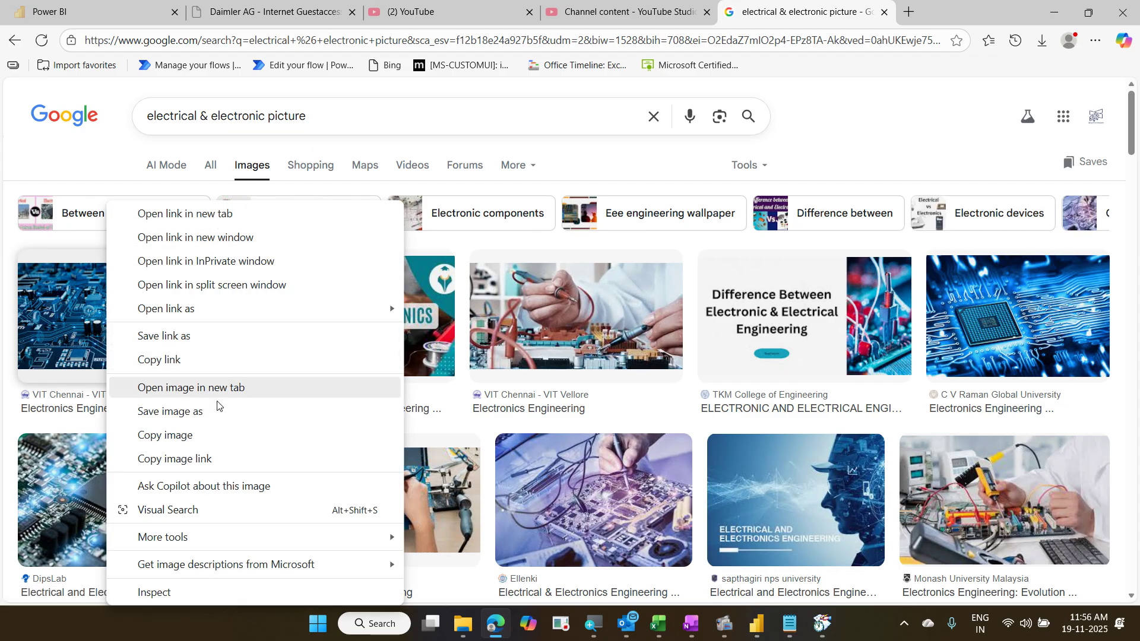
left_click(228, 460)
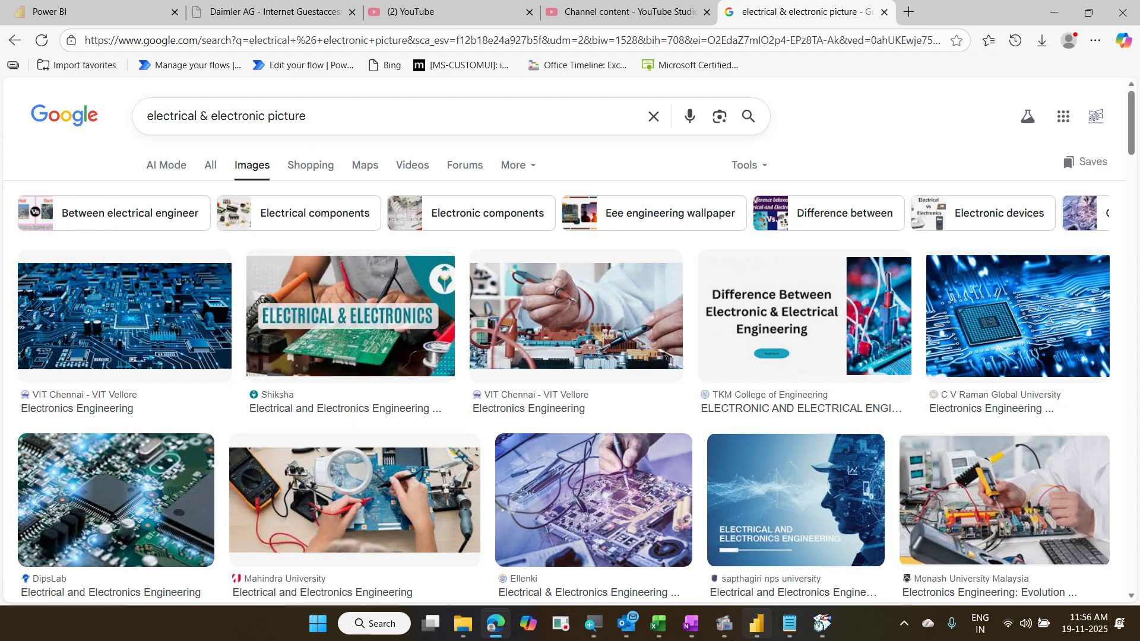
Step: Open the BusinessTransactions workbook in Excel and paste the image link into the Description cell of the Electrical & Electronics row
left_click(661, 629)
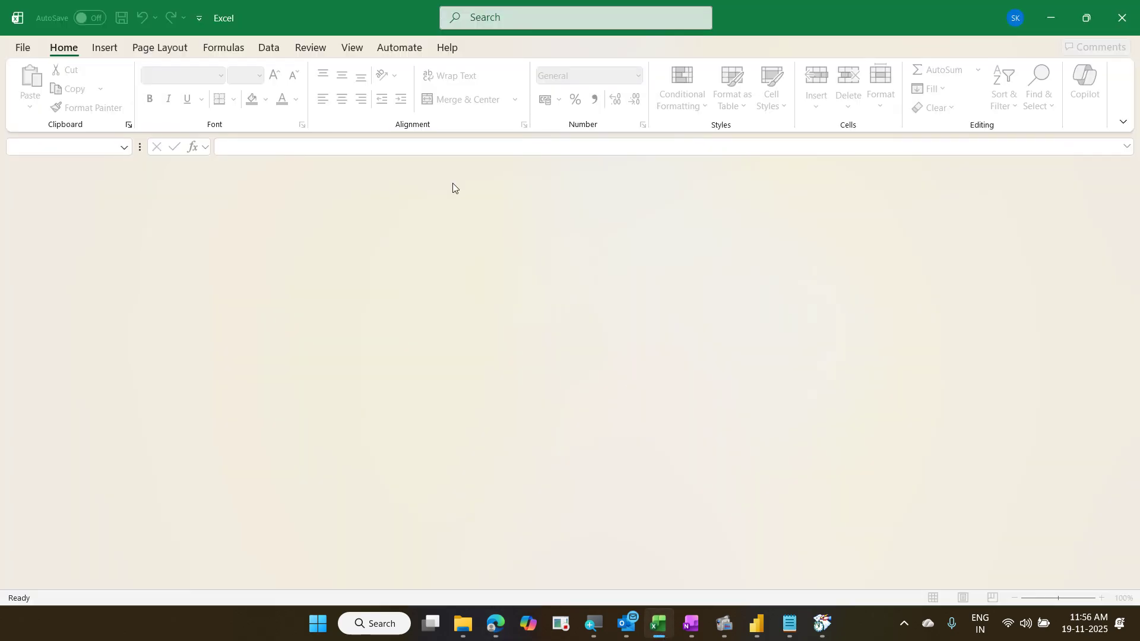
left_click(25, 50)
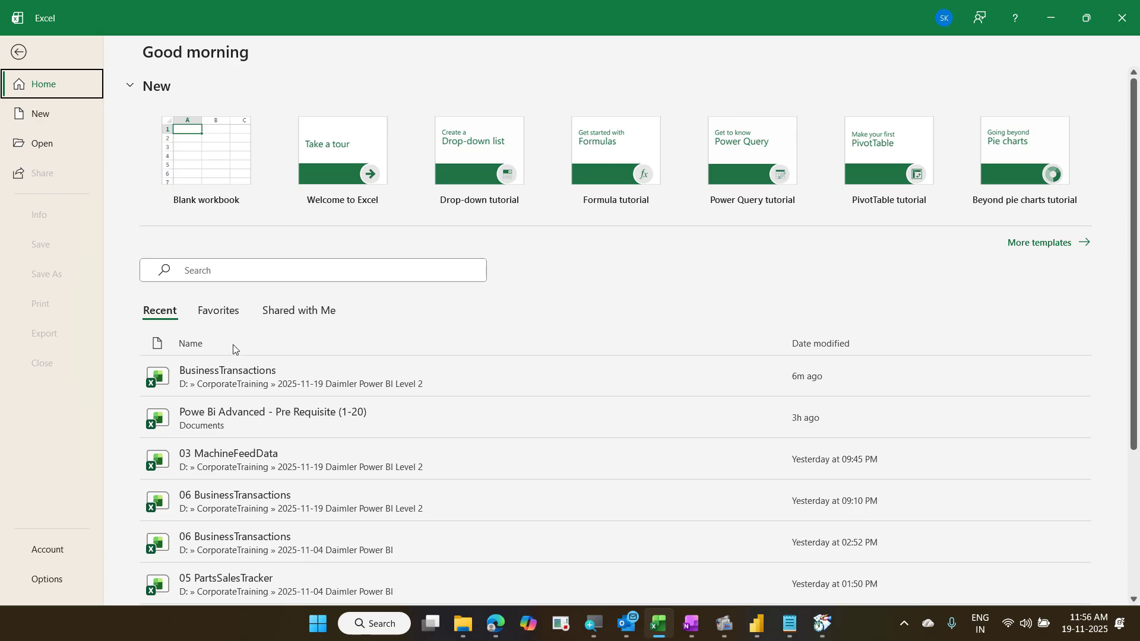
left_click(236, 361)
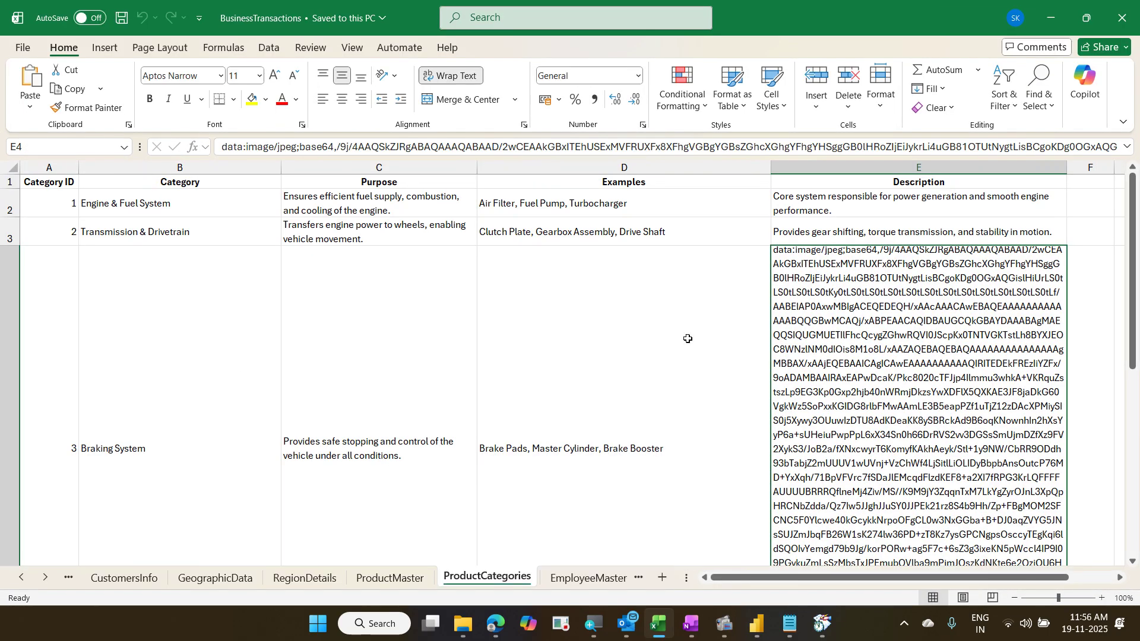
scroll(788, 219, "down", 5)
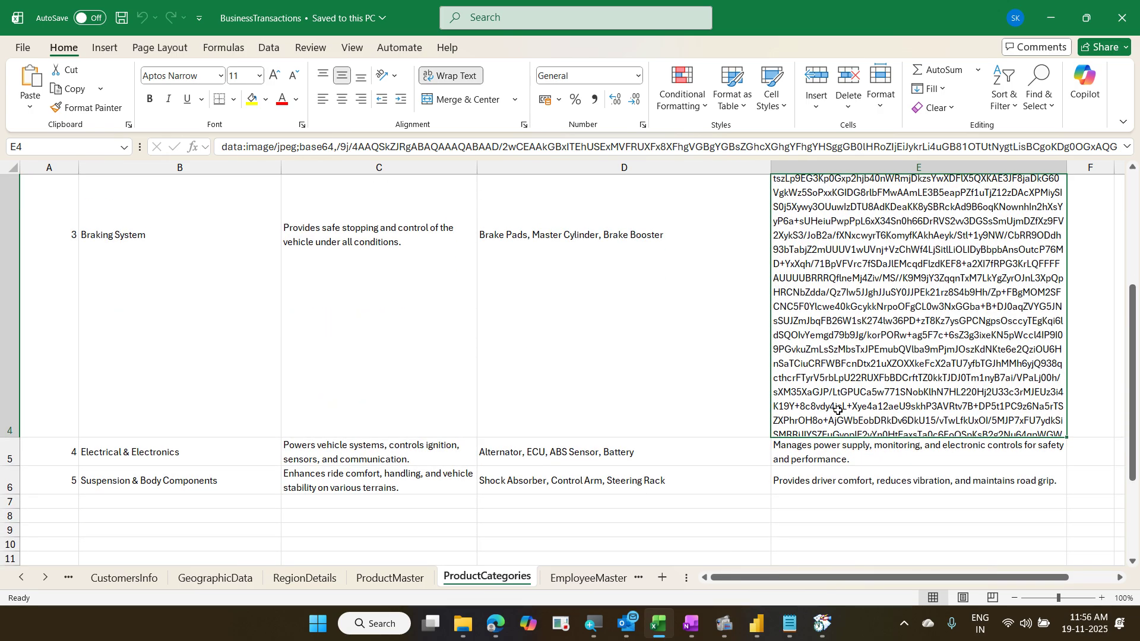
left_click(843, 452)
key("ctrl+v")
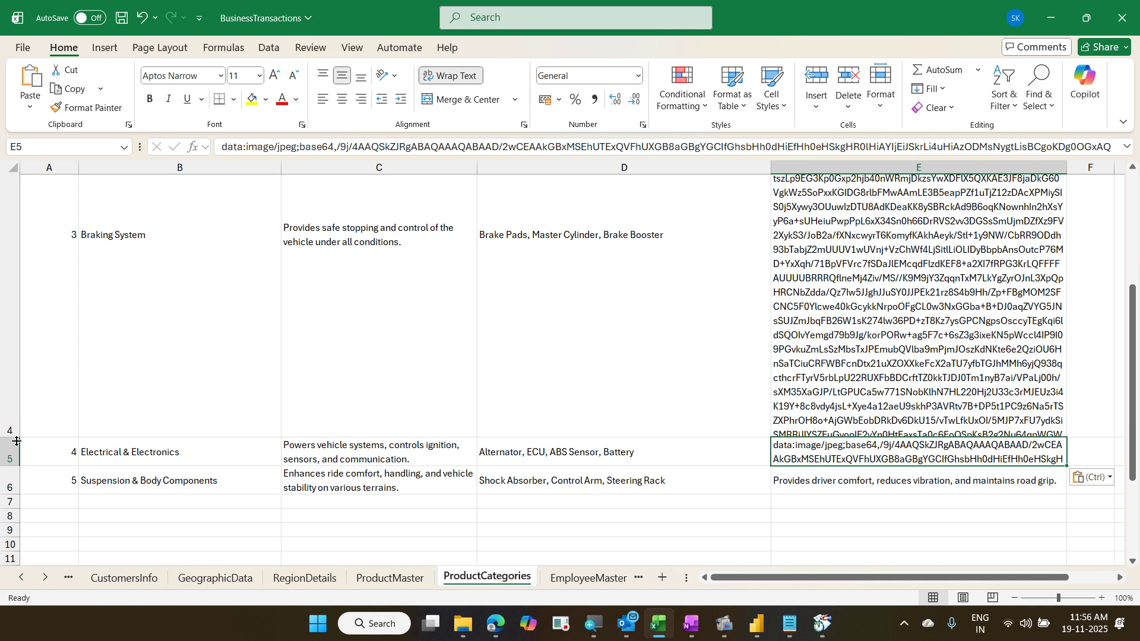
Step: Shrink the height of the Braking System row to about three text lines, then save and close the workbook
left_click_drag(22, 435, 76, 214)
scroll(234, 304, "up", 2)
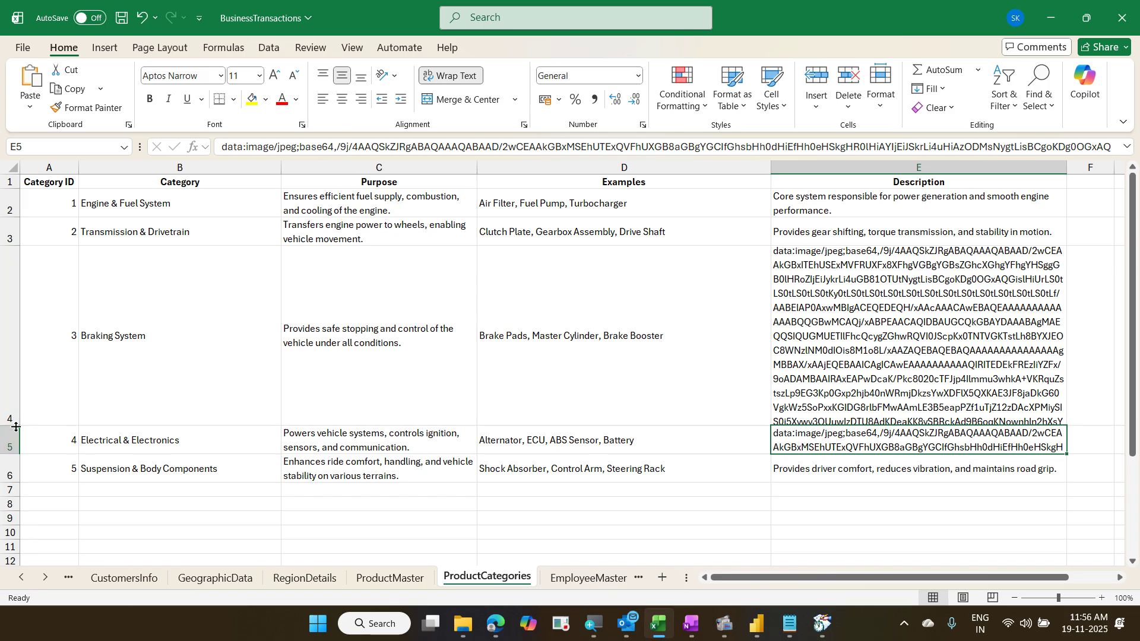
left_click_drag(21, 426, 44, 287)
left_click(353, 297)
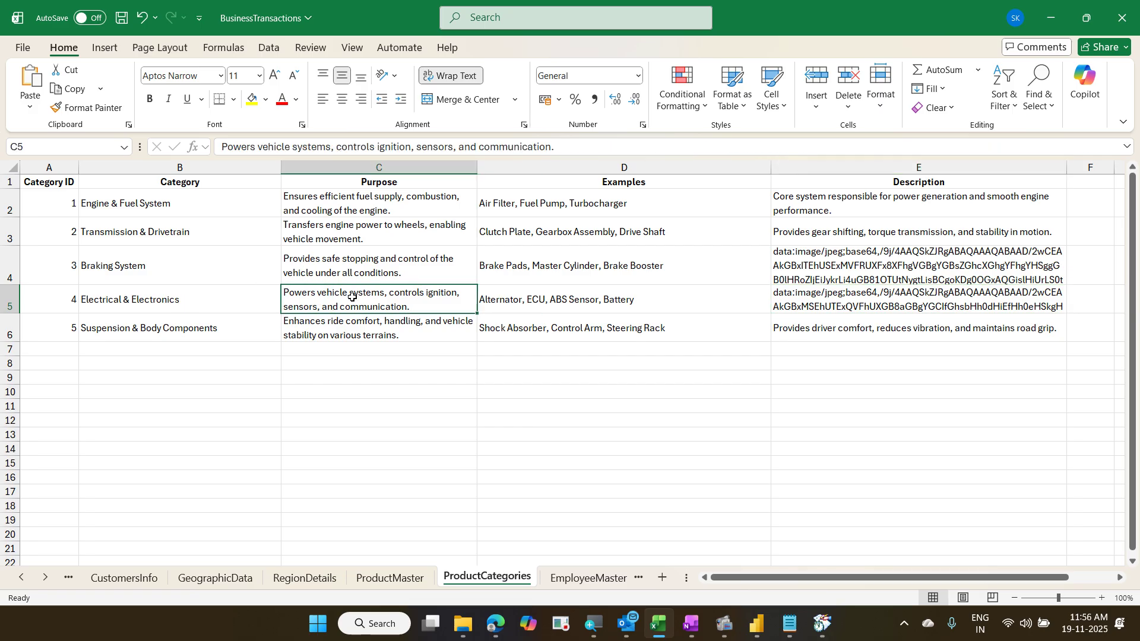
key("ctrl+s")
key("ctrl+w")
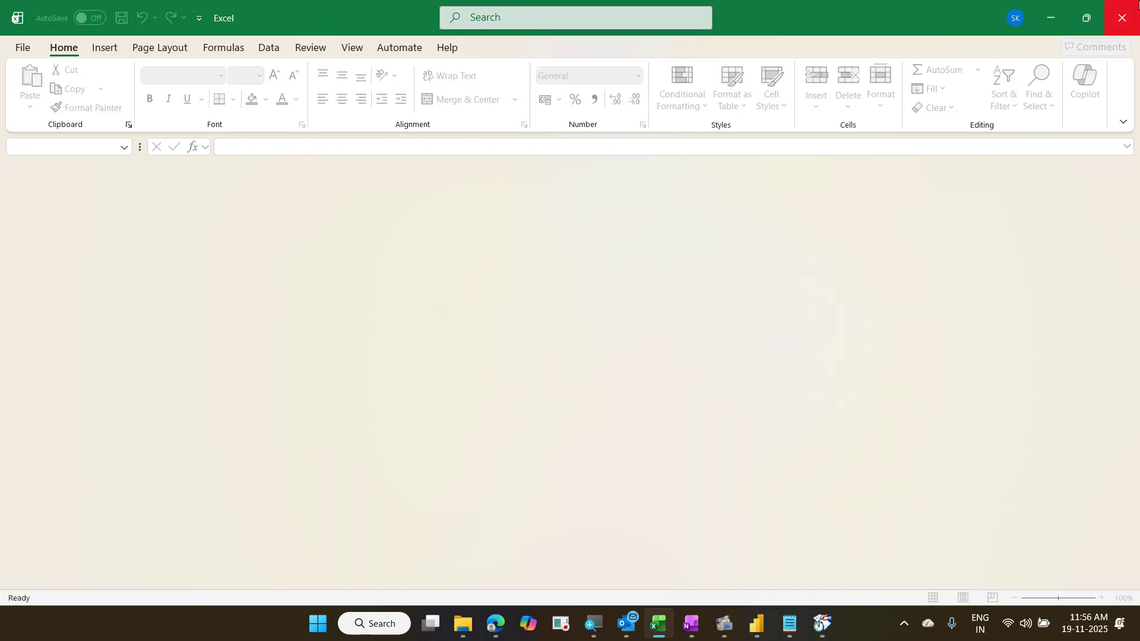
Step: Return to the Power BI report and refresh its data from the updated workbook
left_click(1051, 17)
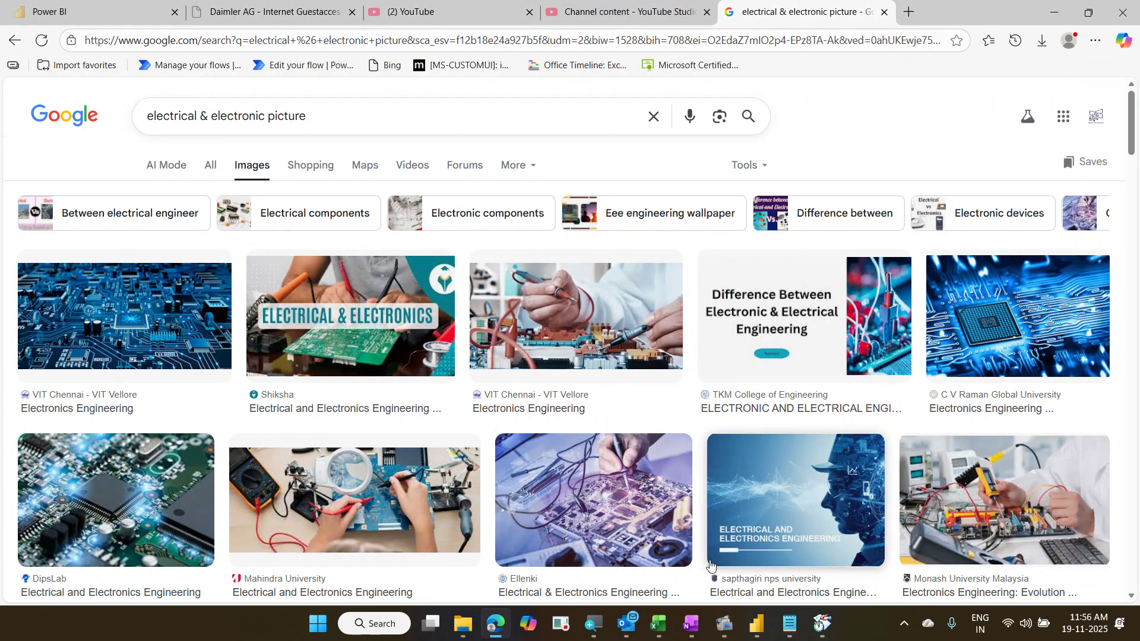
left_click(755, 624)
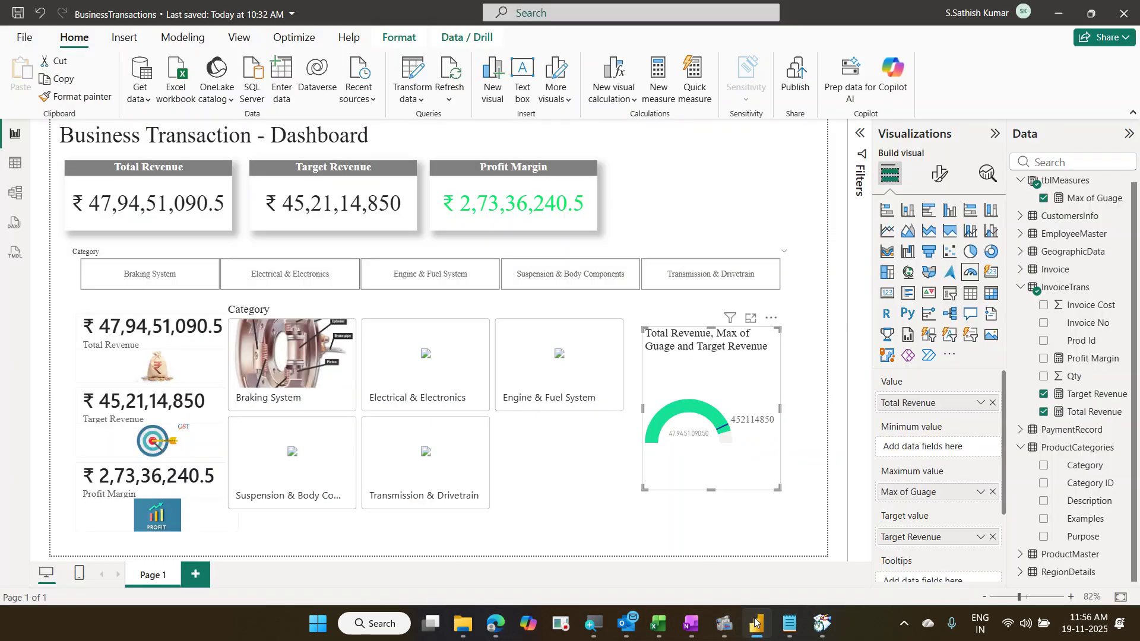
left_click(444, 74)
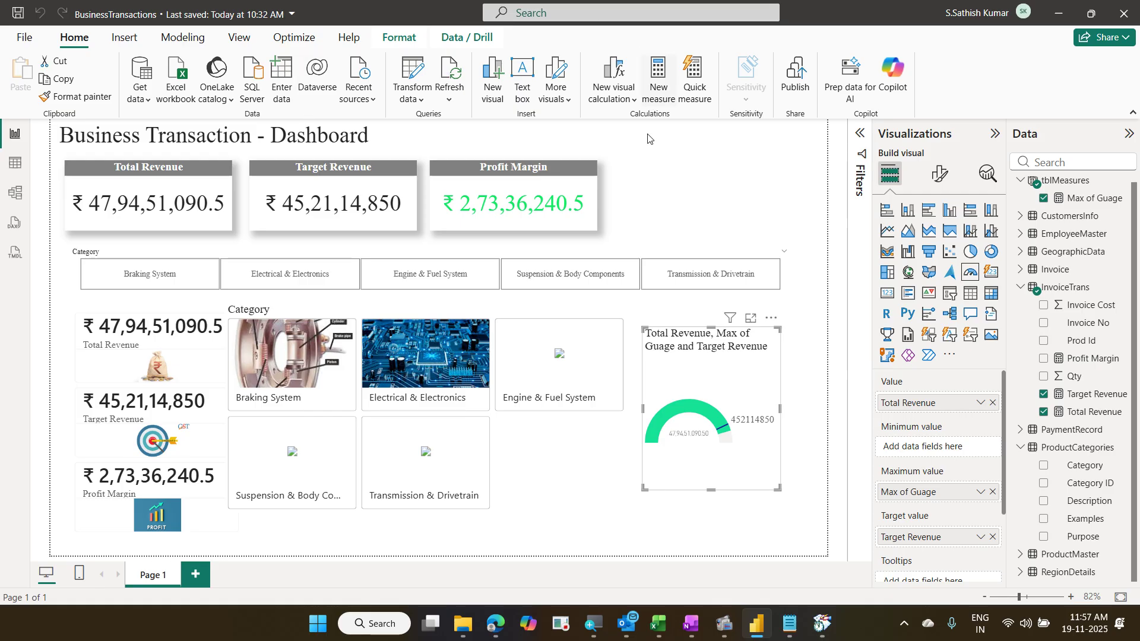
Step: Test the Category button slicer by filtering on Braking System and Electrical & Electronics in turn, then clear the selection
left_click(308, 363)
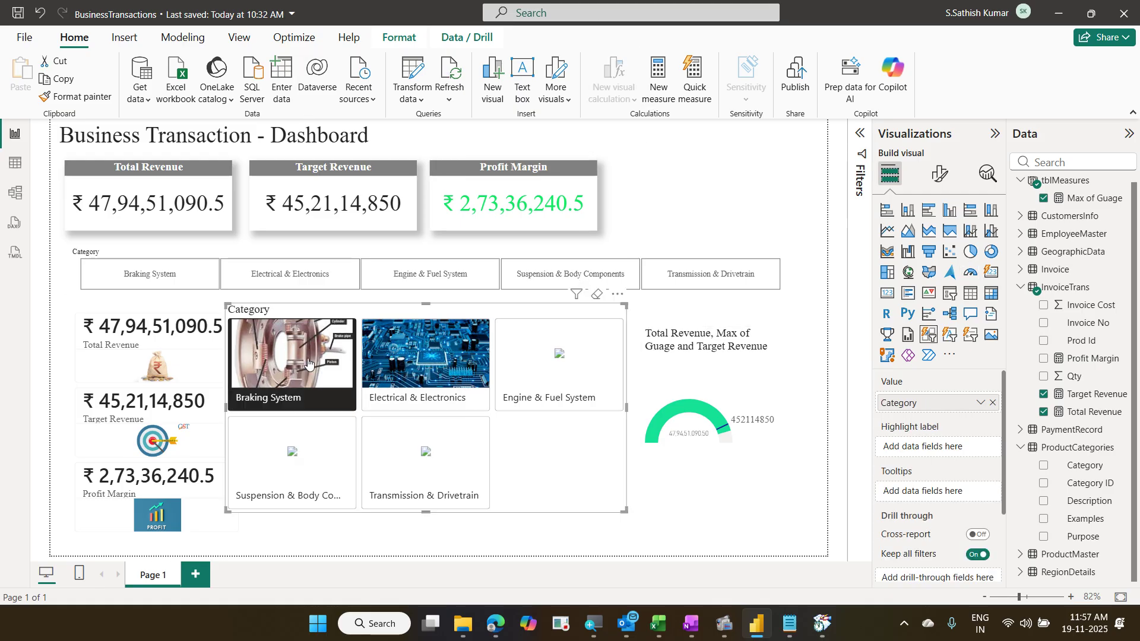
left_click(430, 349)
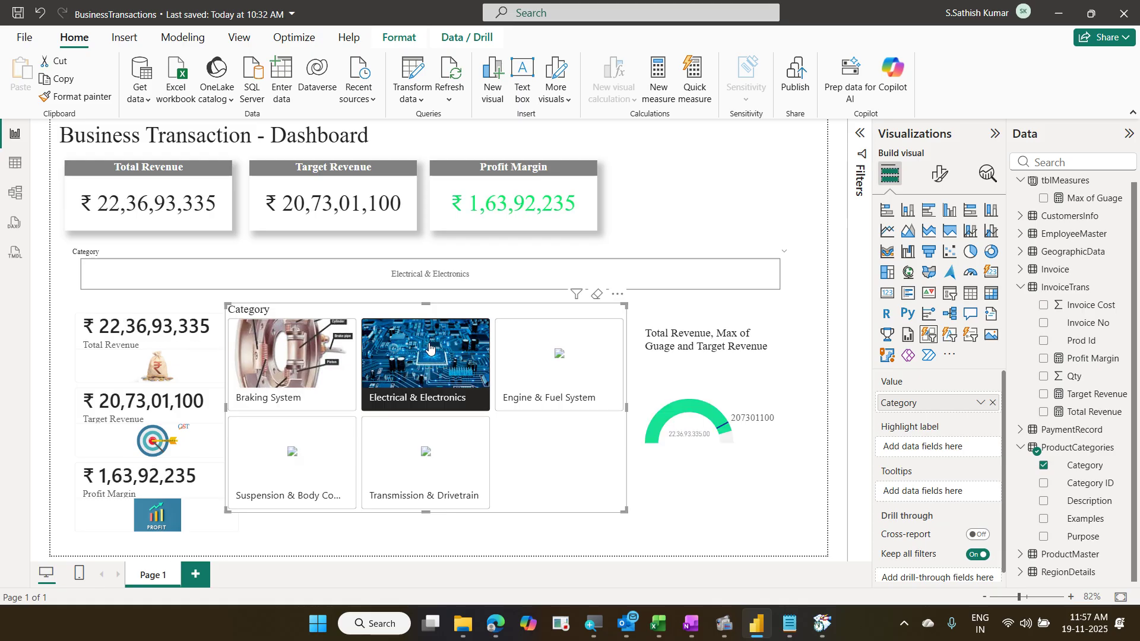
left_click(324, 356)
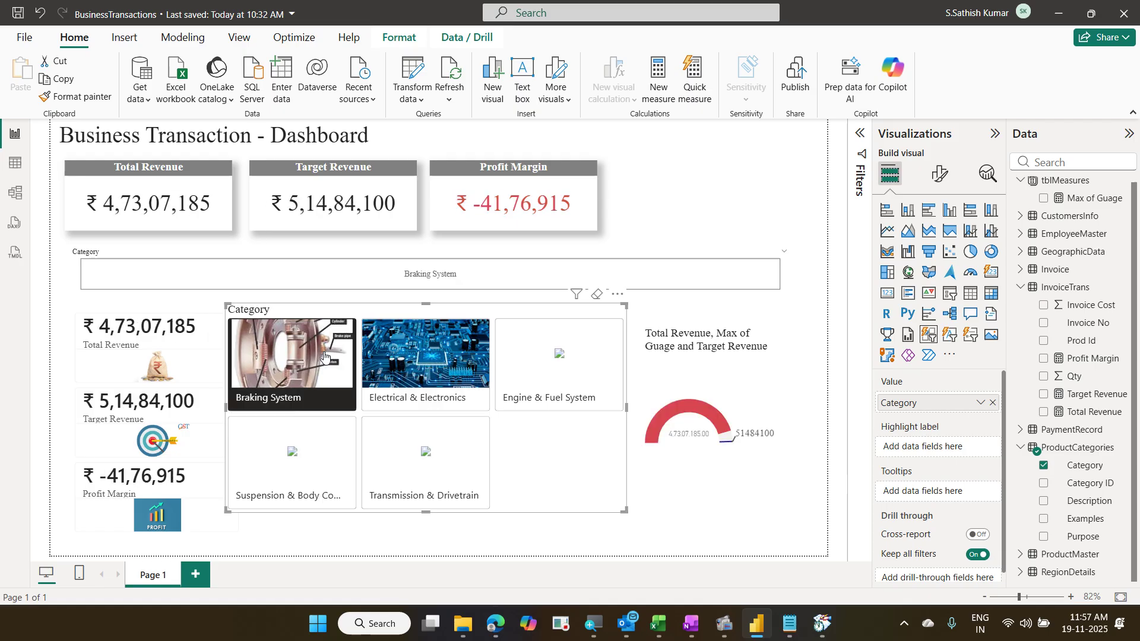
left_click(387, 359)
left_click(387, 360)
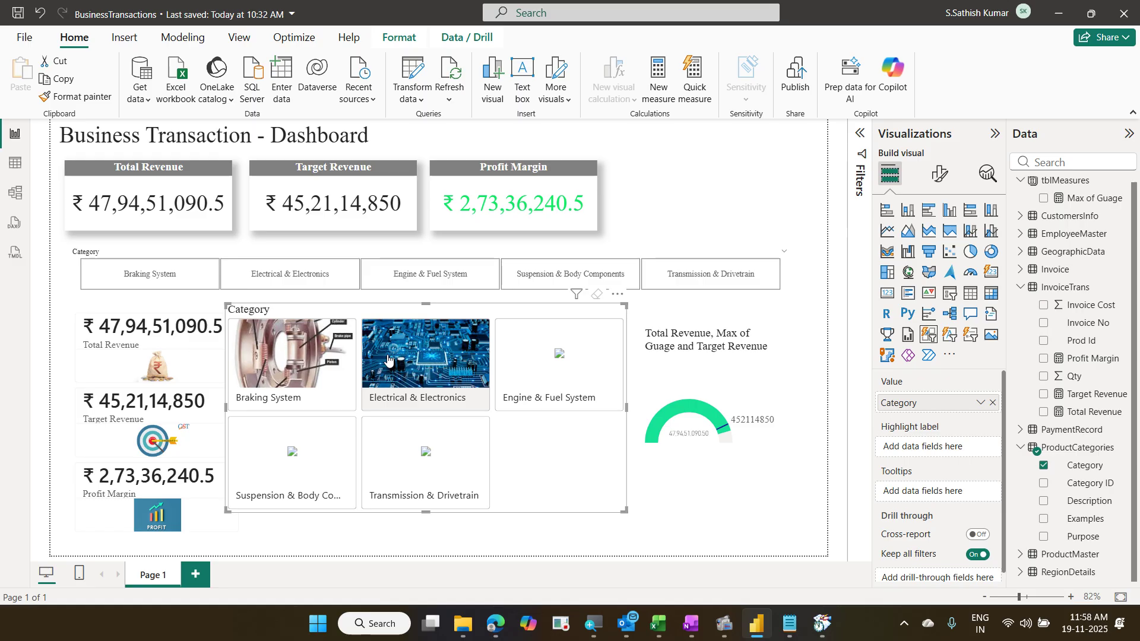
Step: Delete the text-only Category tile slicer above the visuals and move the Category button slicer slightly lower on the page
left_click(684, 295)
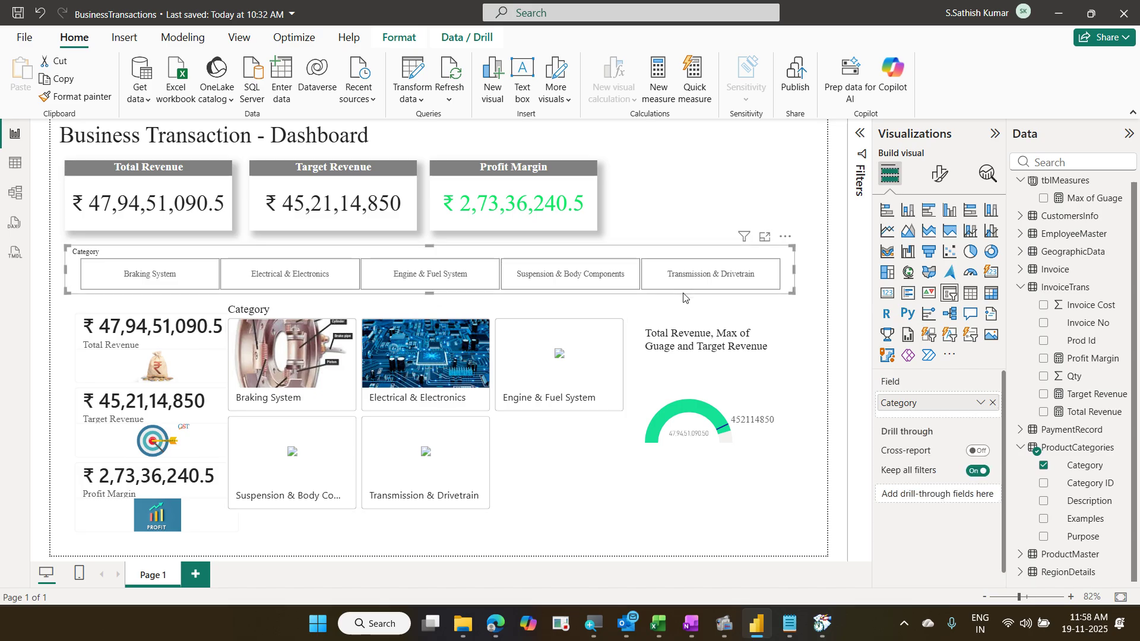
key("Delete")
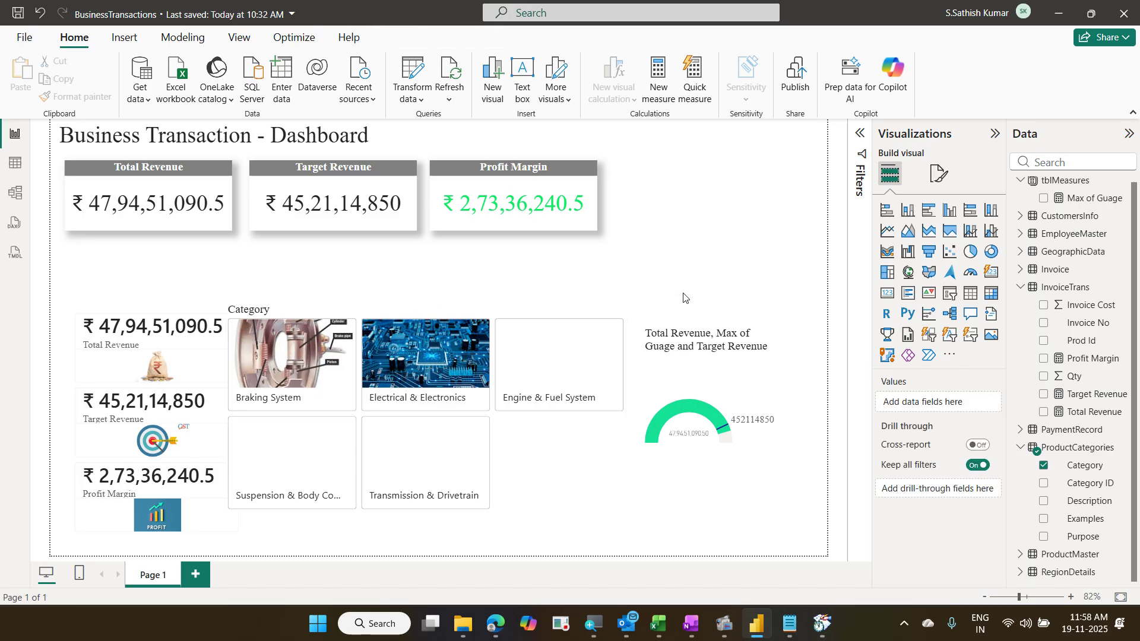
left_click_drag(582, 386, 565, 439)
left_click(218, 450)
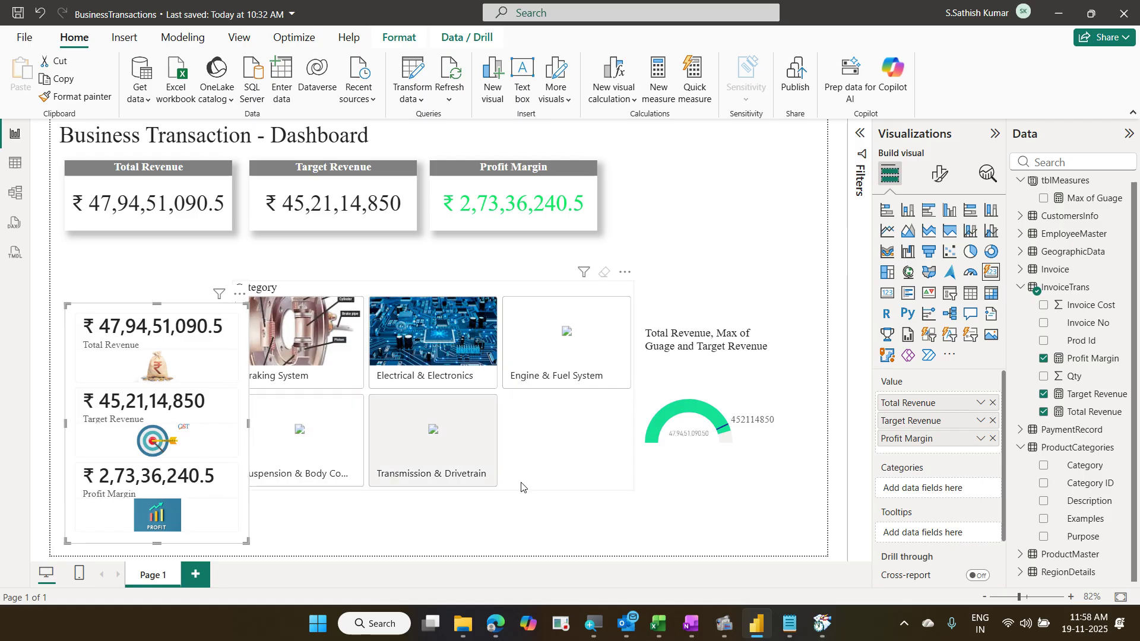
left_click_drag(542, 484, 539, 530)
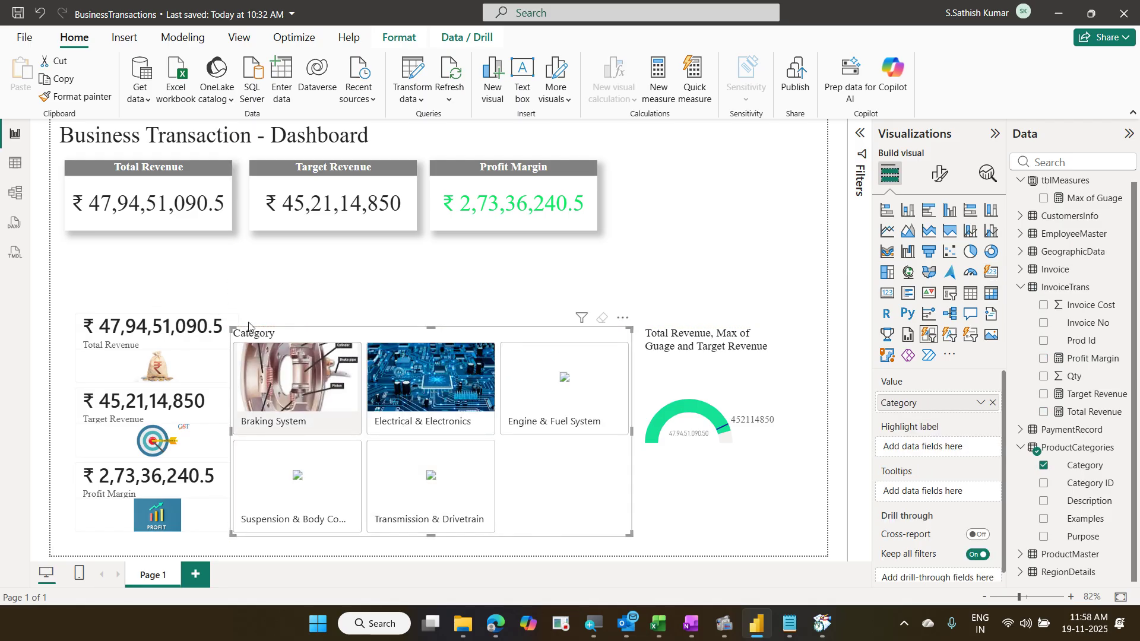
Step: Move the three-measure card into the space below the summary cards and reshape it into a wide, short strip reaching the gauge's right edge
left_click_drag(213, 296, 202, 304)
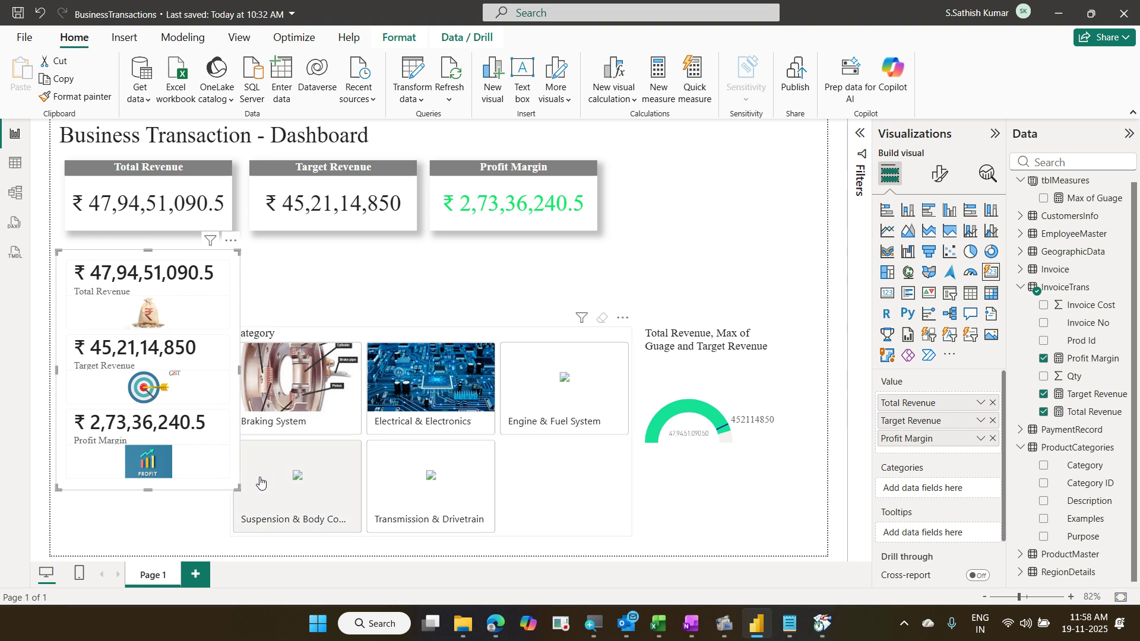
left_click_drag(234, 490, 772, 300)
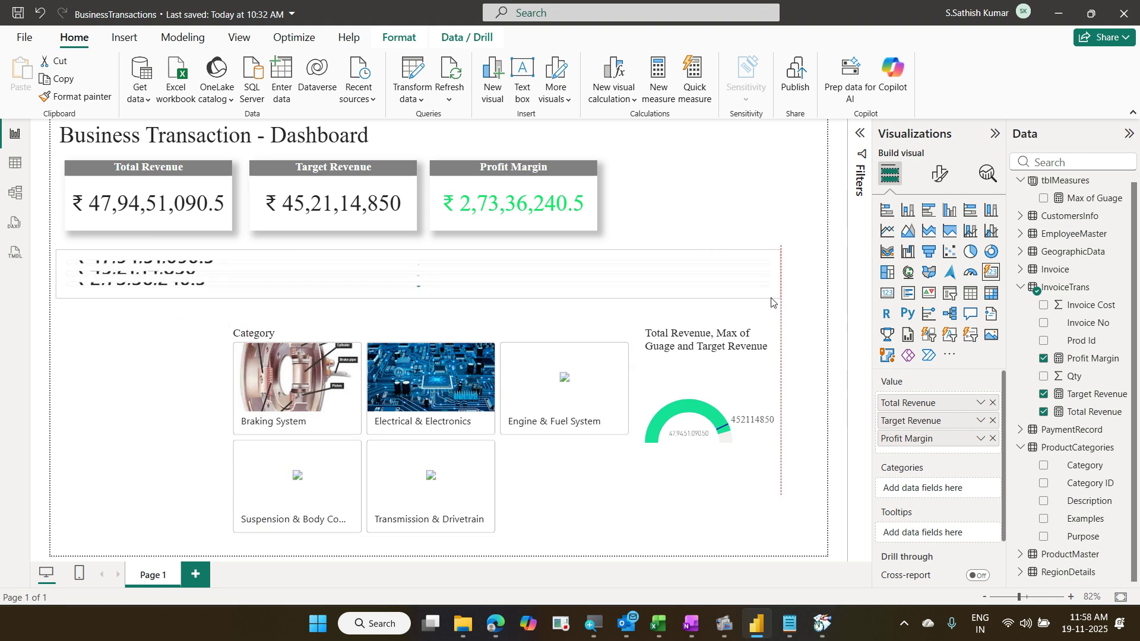
Step: Set the three-measure card's layout arrangement to Horizontal and make its strip slightly taller above and below
left_click(935, 188)
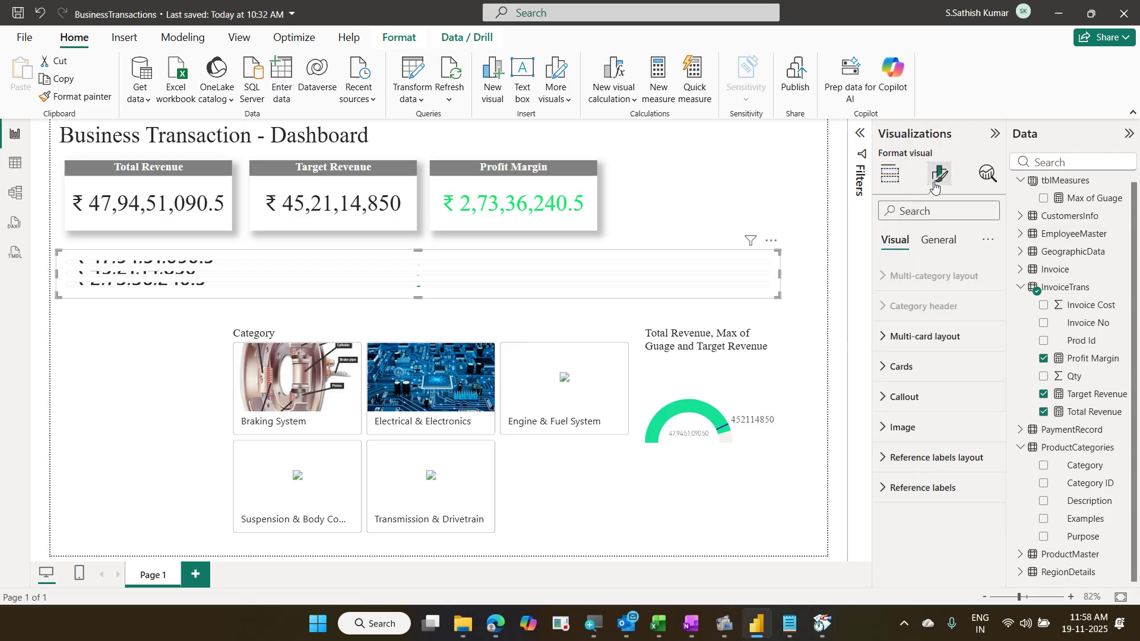
left_click(929, 340)
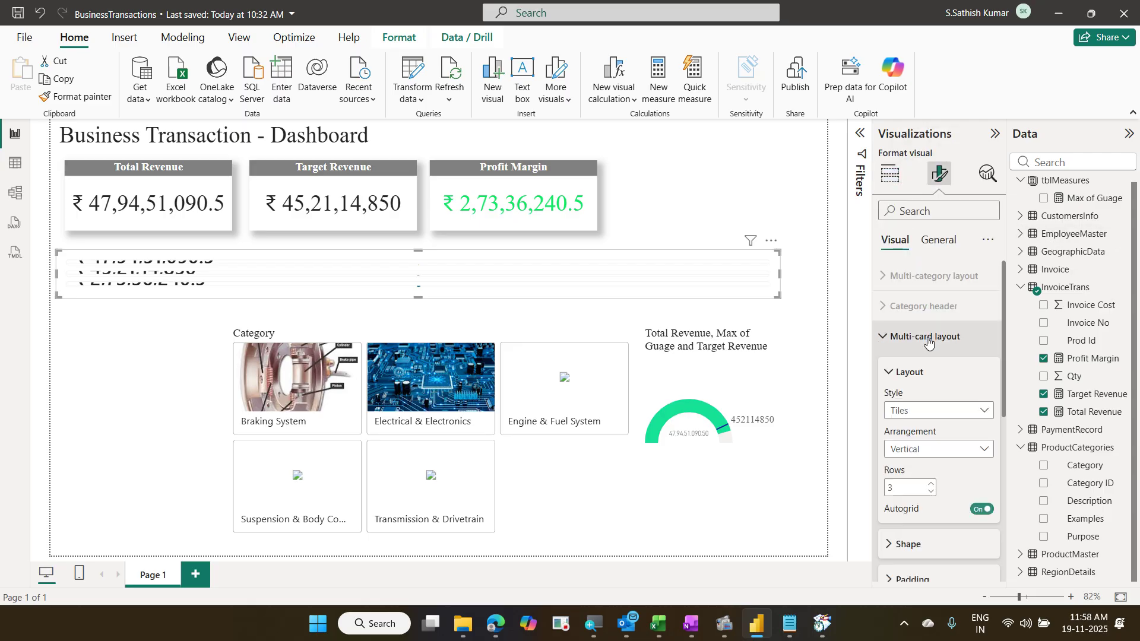
left_click(934, 411)
left_click(934, 411)
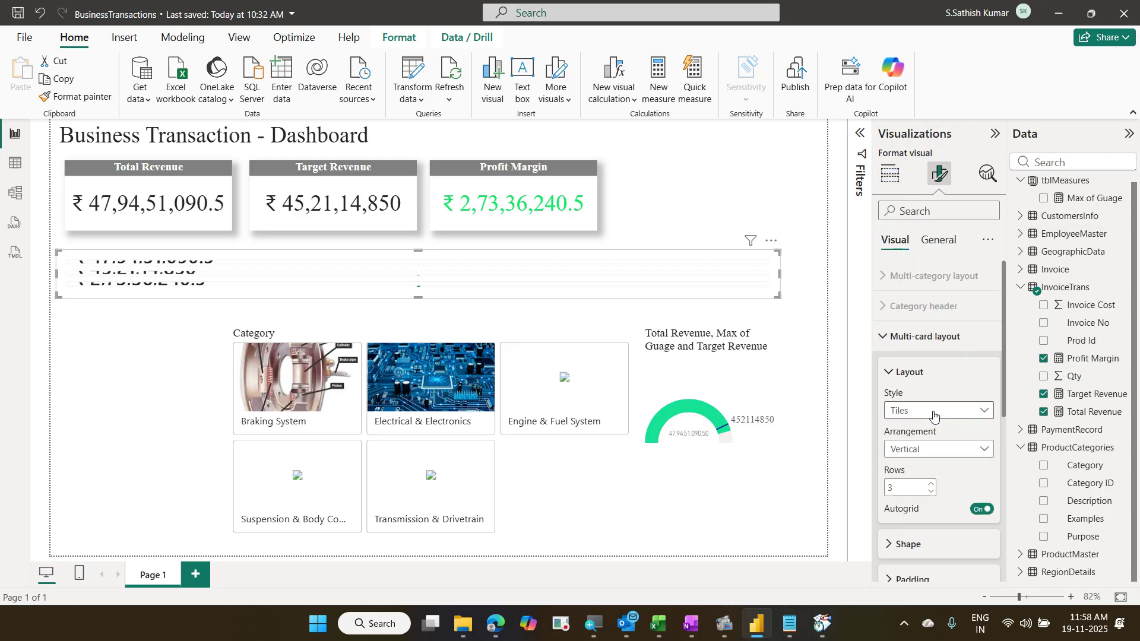
left_click(939, 450)
left_click(934, 468)
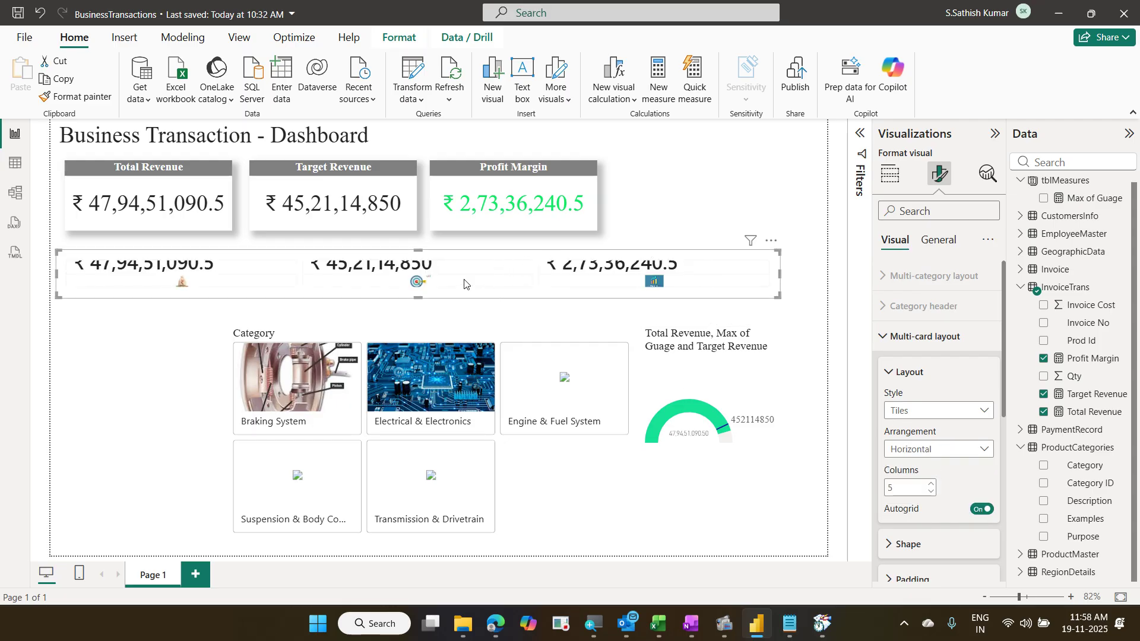
left_click_drag(420, 251, 423, 233)
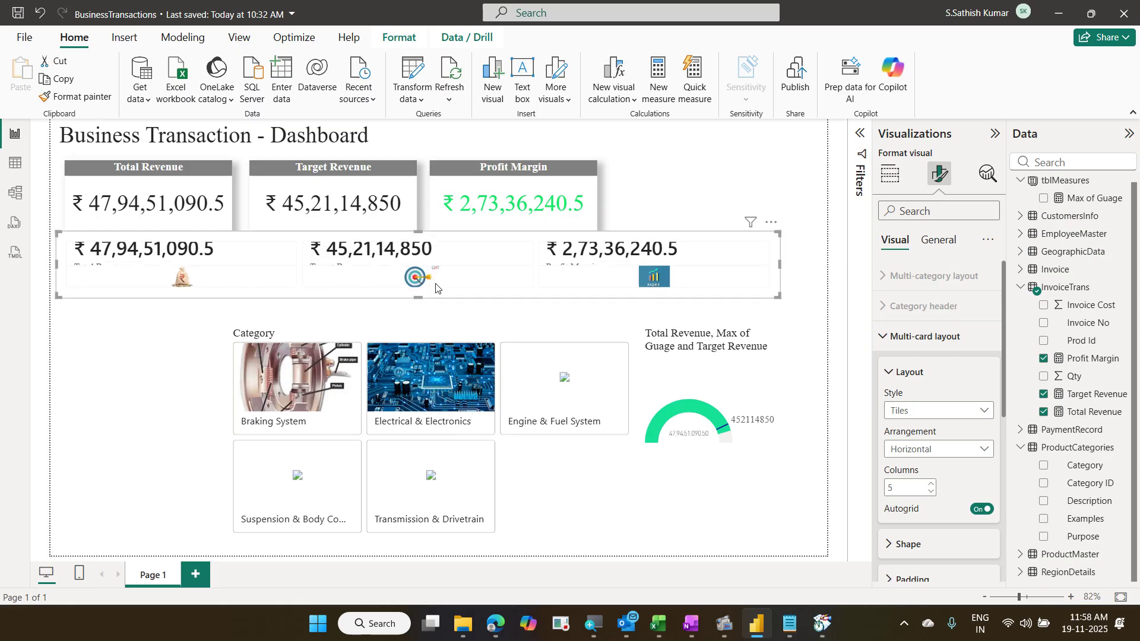
left_click_drag(419, 298, 421, 304)
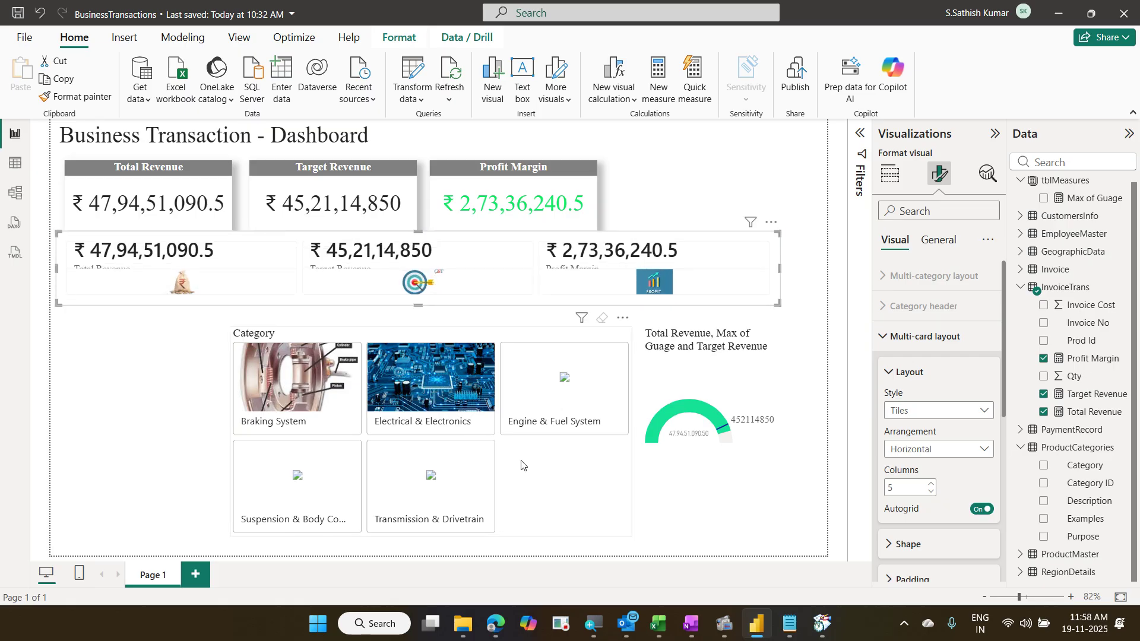
Step: Reshape the Category slicer into a short strip spanning the page from its left edge and place the shortened gauge below it
left_click_drag(524, 469, 333, 469)
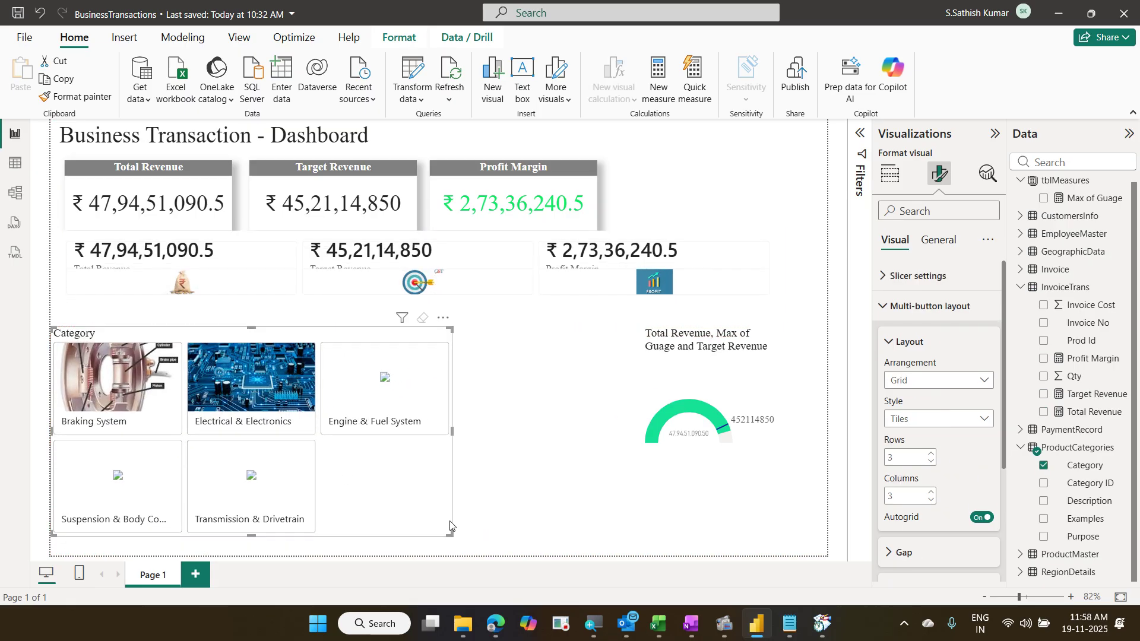
left_click_drag(452, 536, 577, 430)
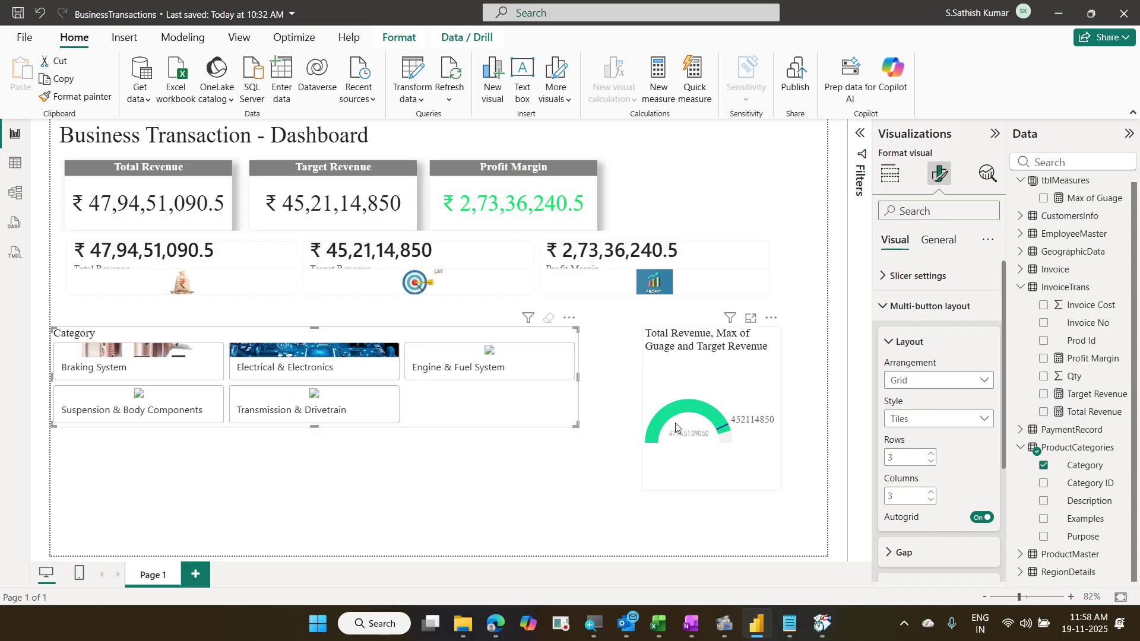
left_click_drag(669, 464, 397, 529)
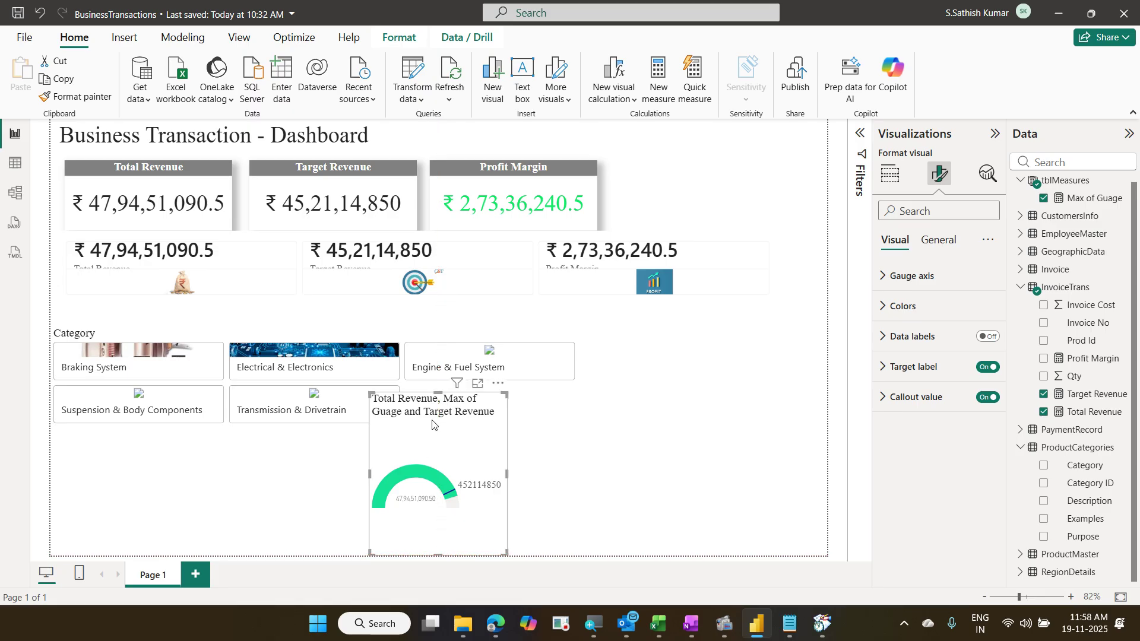
left_click_drag(438, 393, 440, 451)
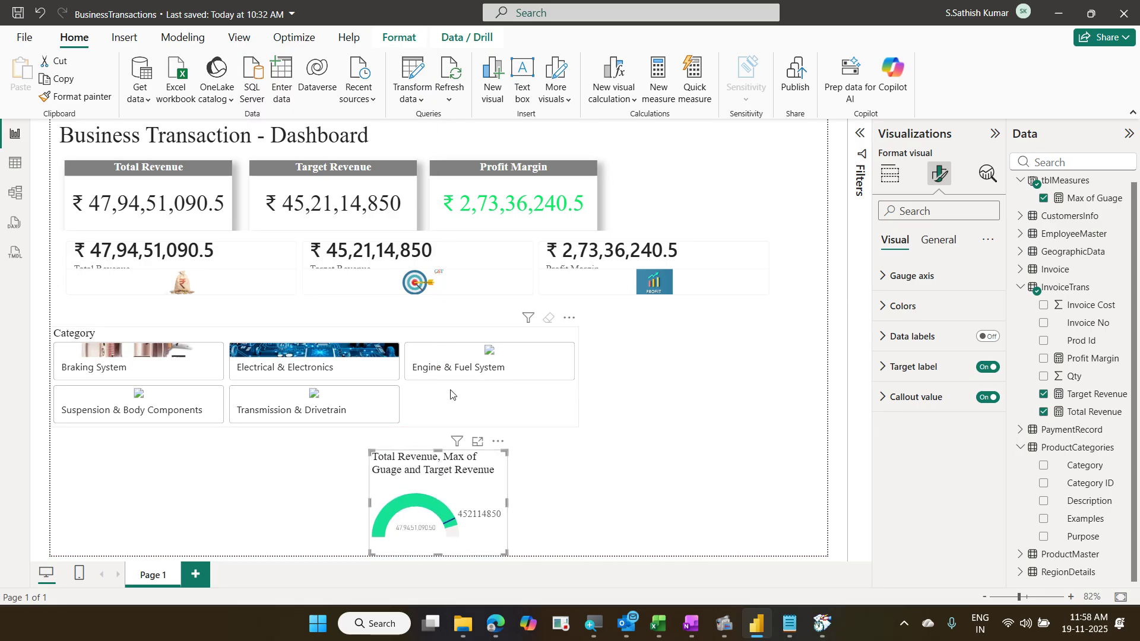
left_click(537, 404)
left_click_drag(578, 377, 802, 380)
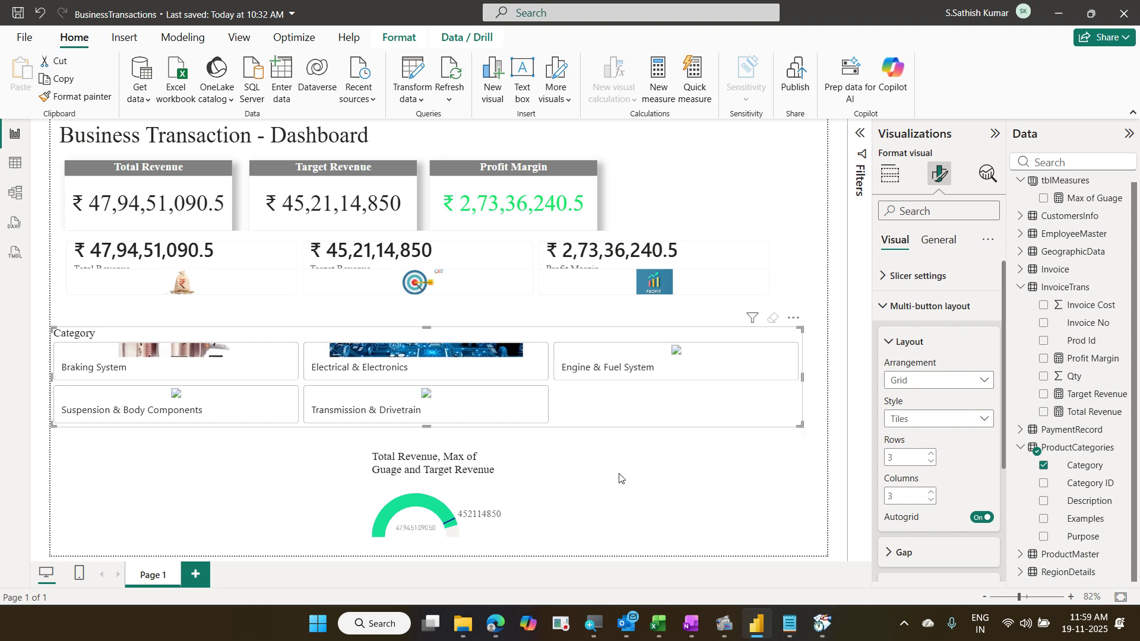
Step: Move the gauge toward the left side of the page beneath the Category slicer and widen it
left_click(512, 502)
left_click(493, 501)
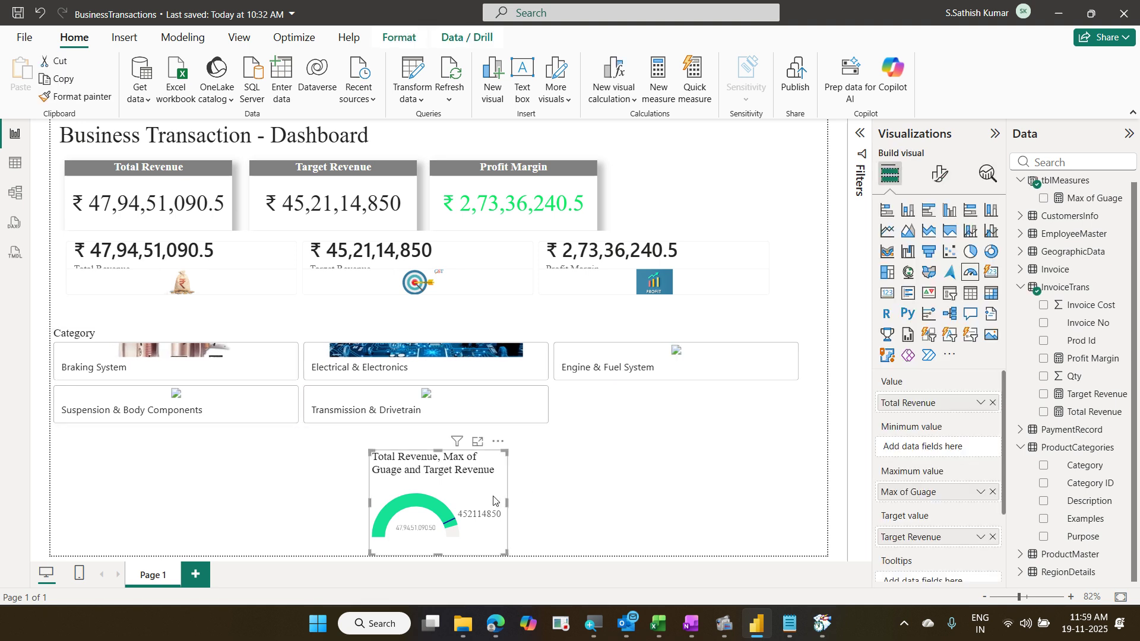
left_click_drag(493, 501, 232, 501)
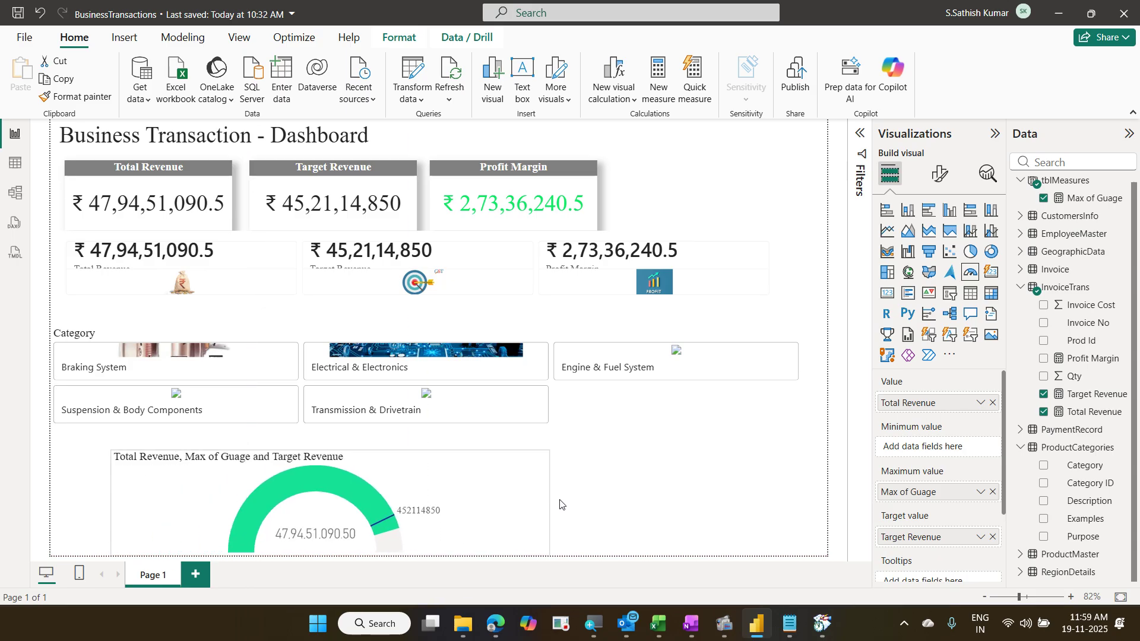
left_click(695, 457)
Step: Change the Category slicer's multi-button layout arrangement from Grid to Horizontal
left_click(576, 410)
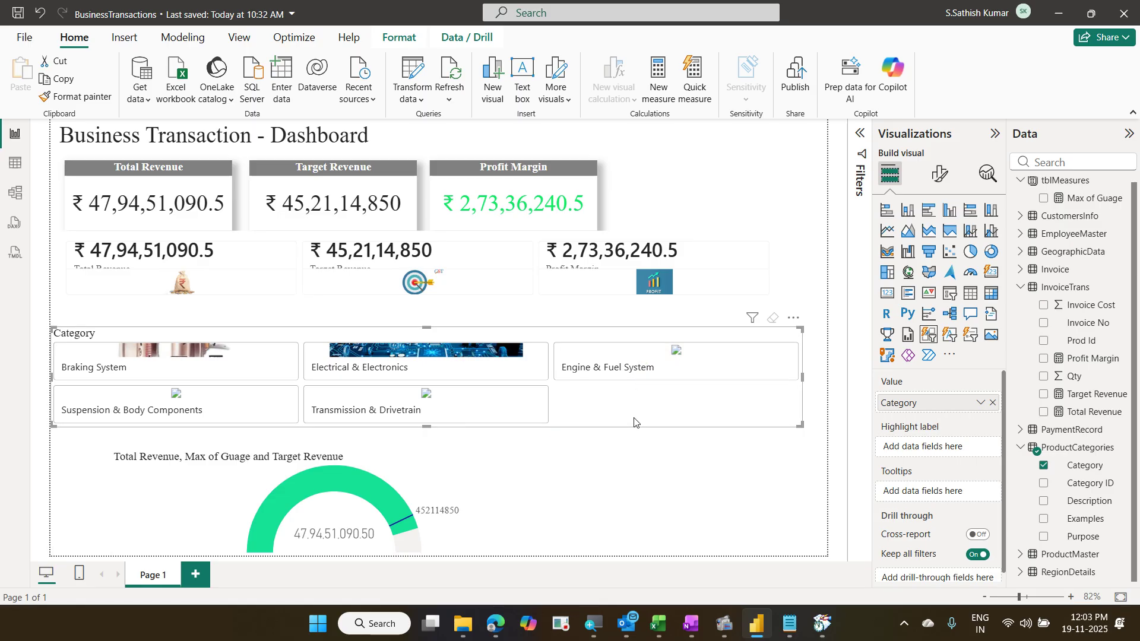
left_click(939, 174)
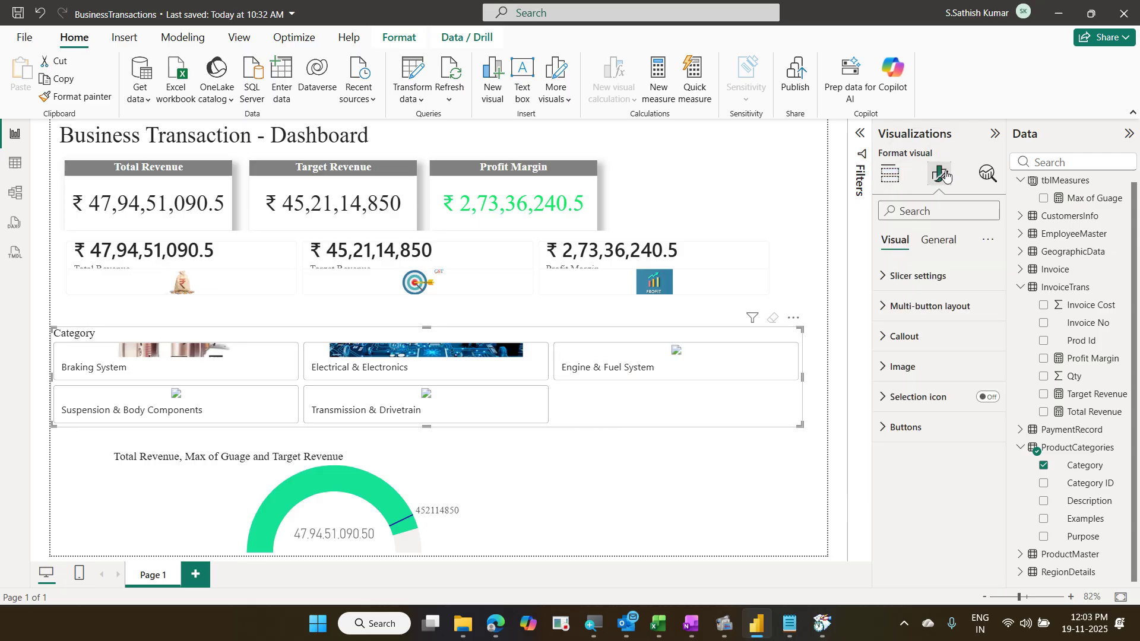
left_click(916, 275)
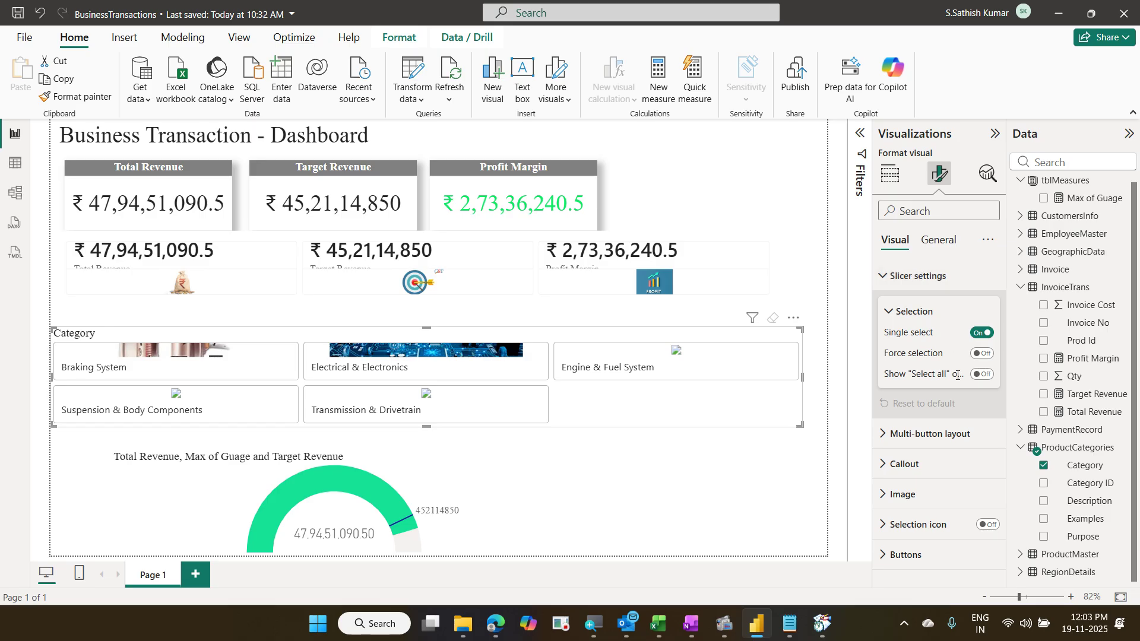
left_click(944, 434)
scroll(969, 383, "down", 1)
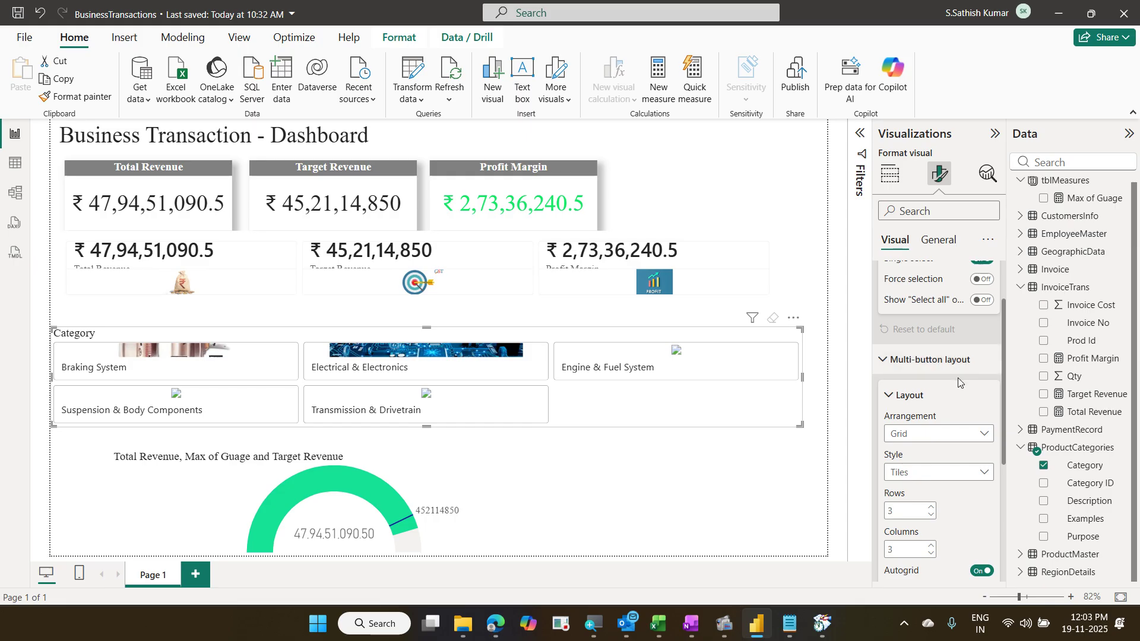
left_click(983, 431)
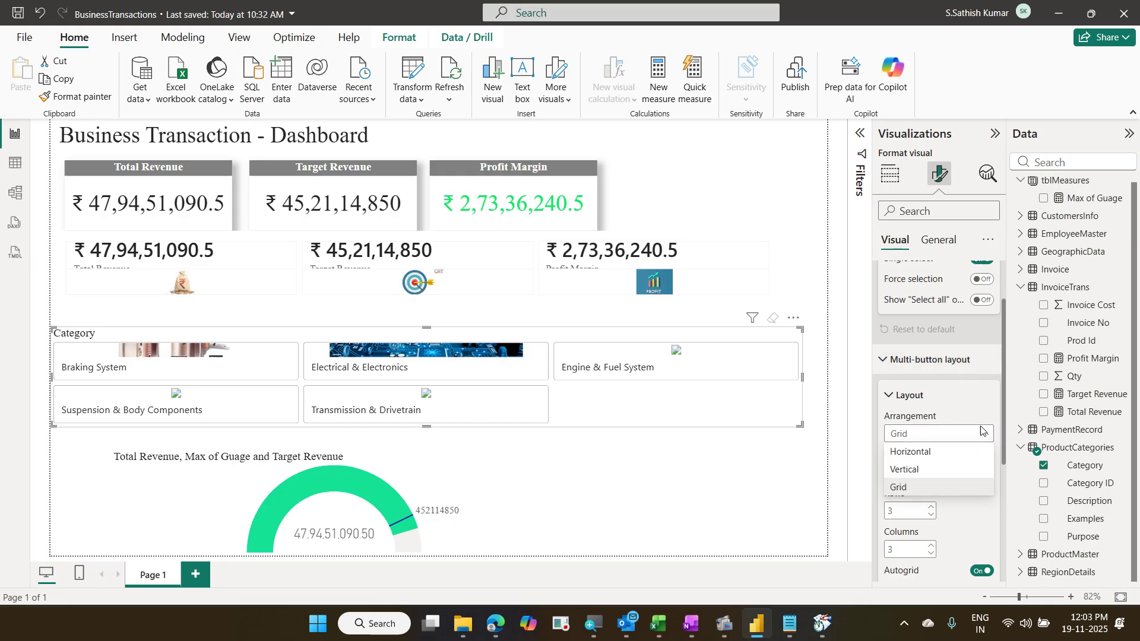
left_click(967, 453)
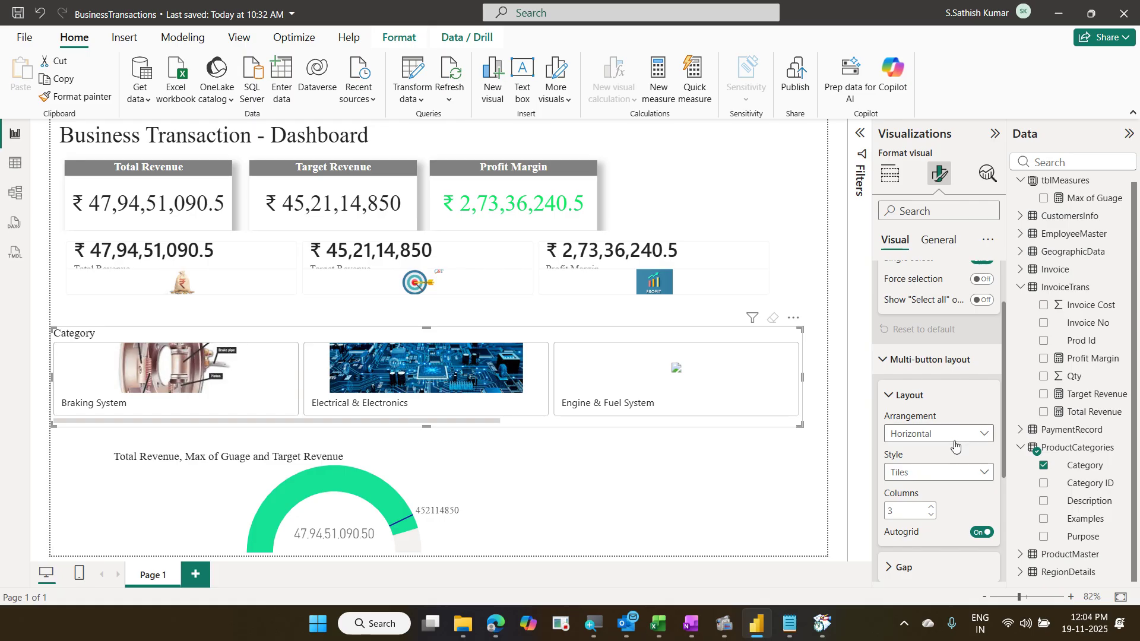
Step: Try the Vertical arrangement on the Category slicer, return it to Horizontal and set its columns to 5
left_click(956, 444)
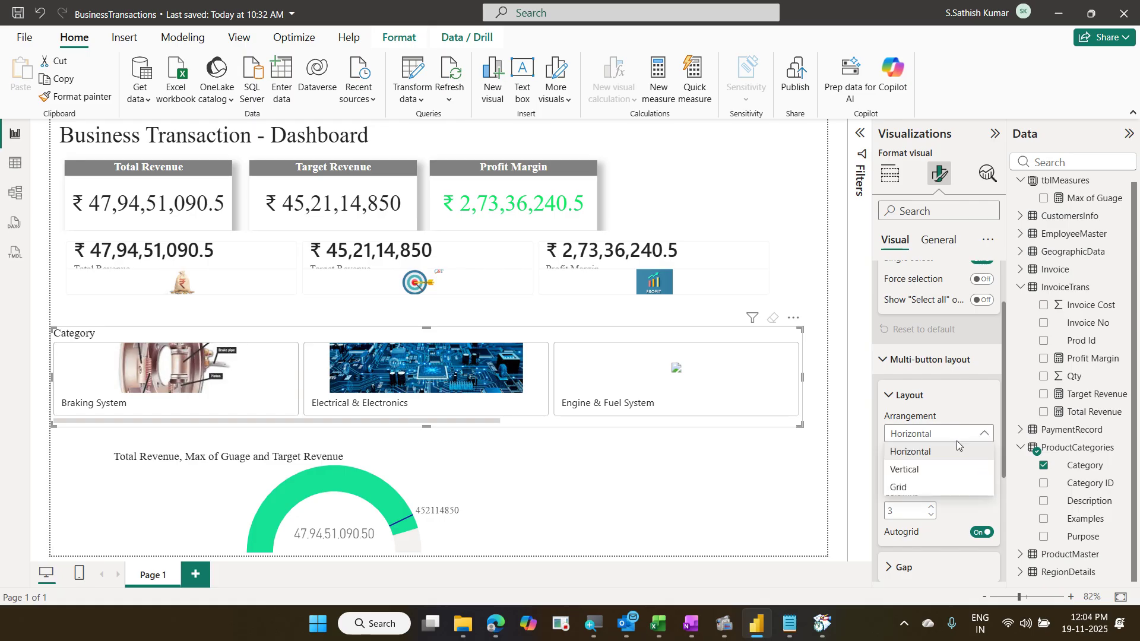
left_click(950, 471)
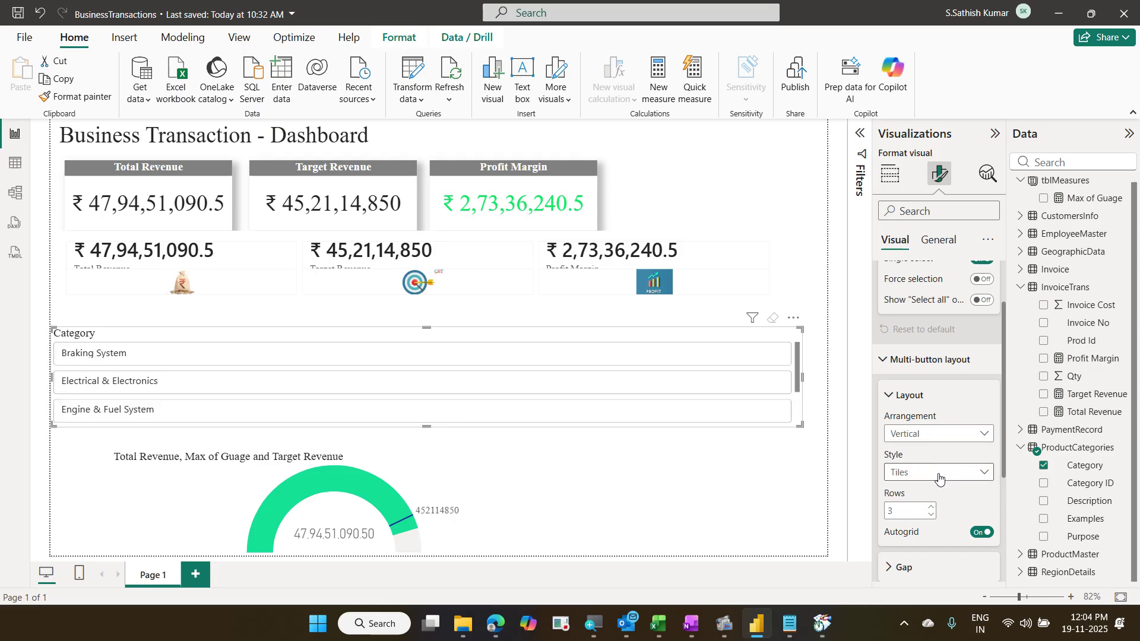
left_click(961, 435)
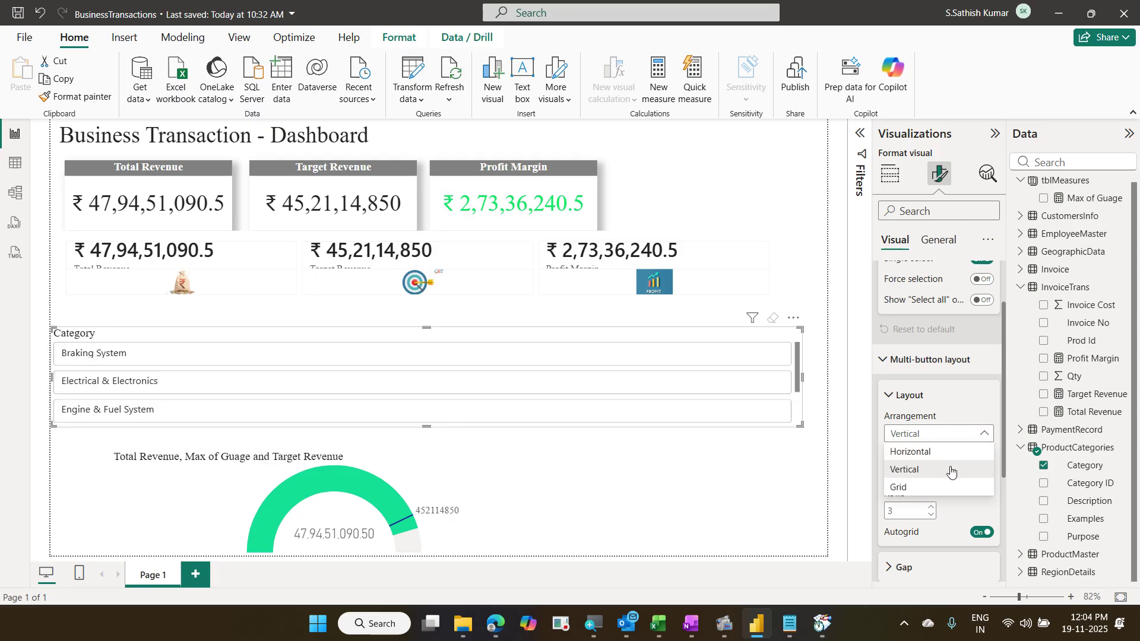
left_click(952, 469)
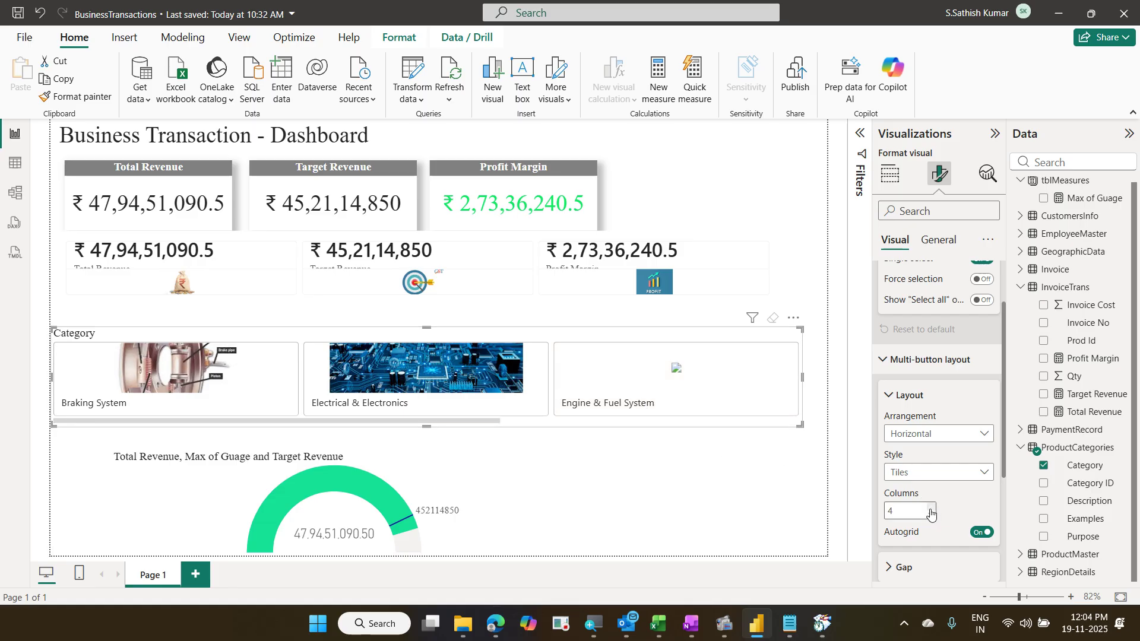
left_click(931, 508)
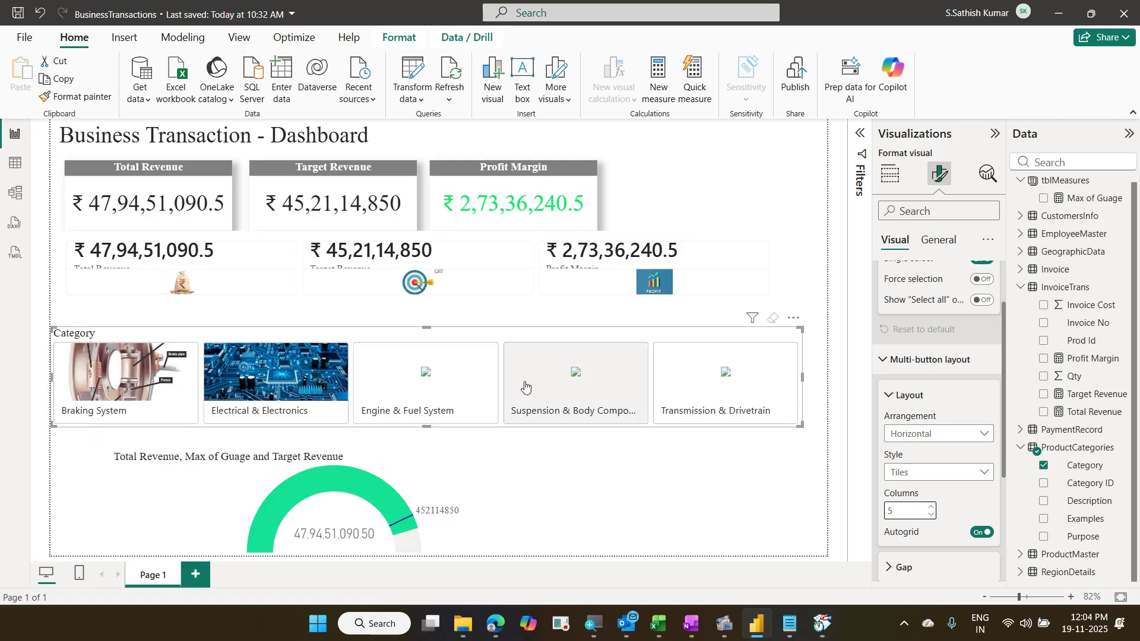
Step: Arrange the Category slicer vertically and reshape it into a narrow column from just below the card strip to the page bottom
left_click_drag(512, 341, 518, 321)
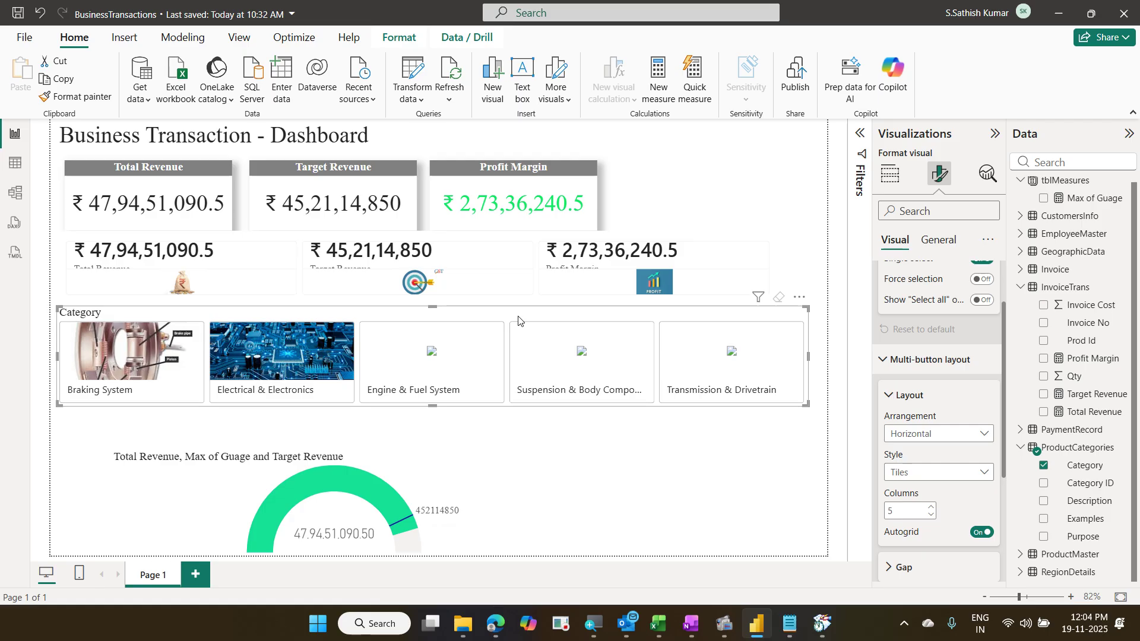
left_click(910, 443)
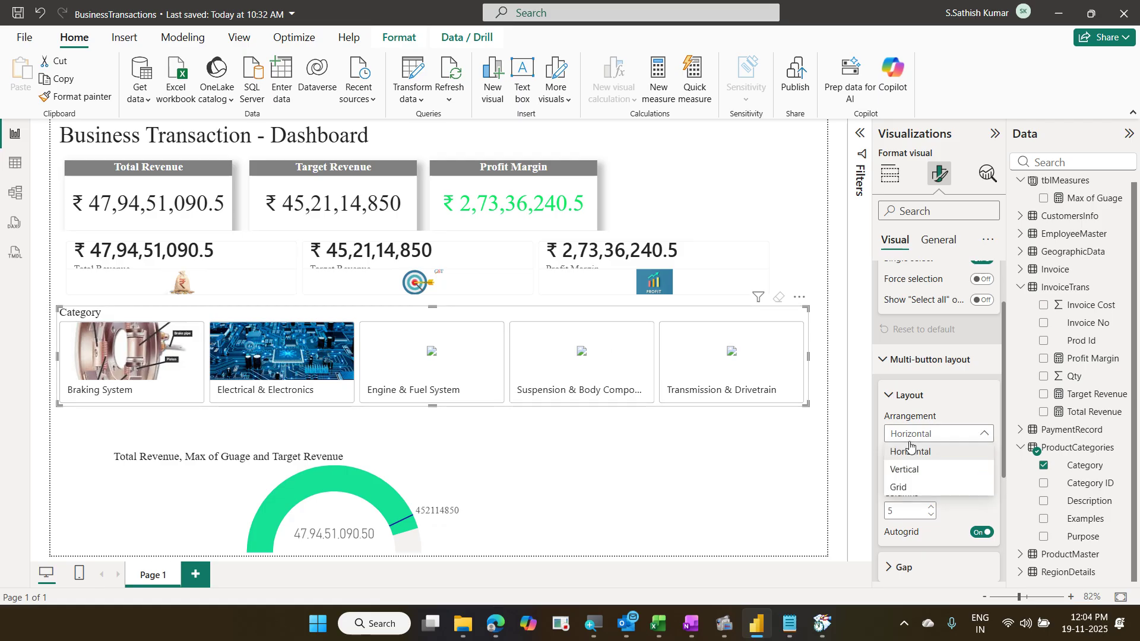
left_click(906, 468)
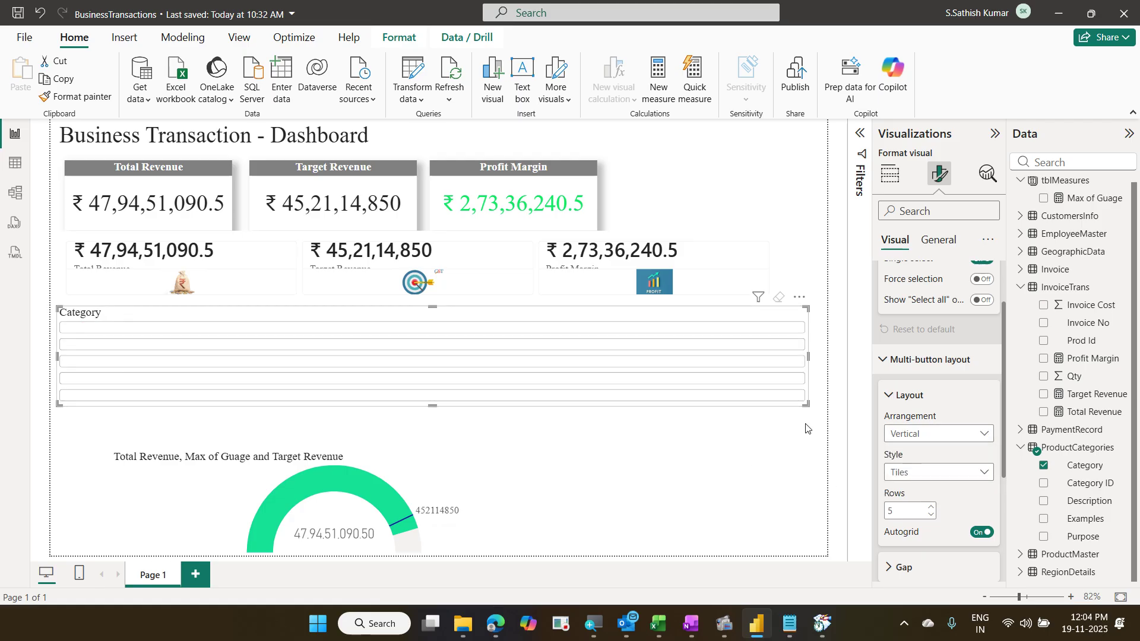
left_click_drag(806, 406, 218, 555)
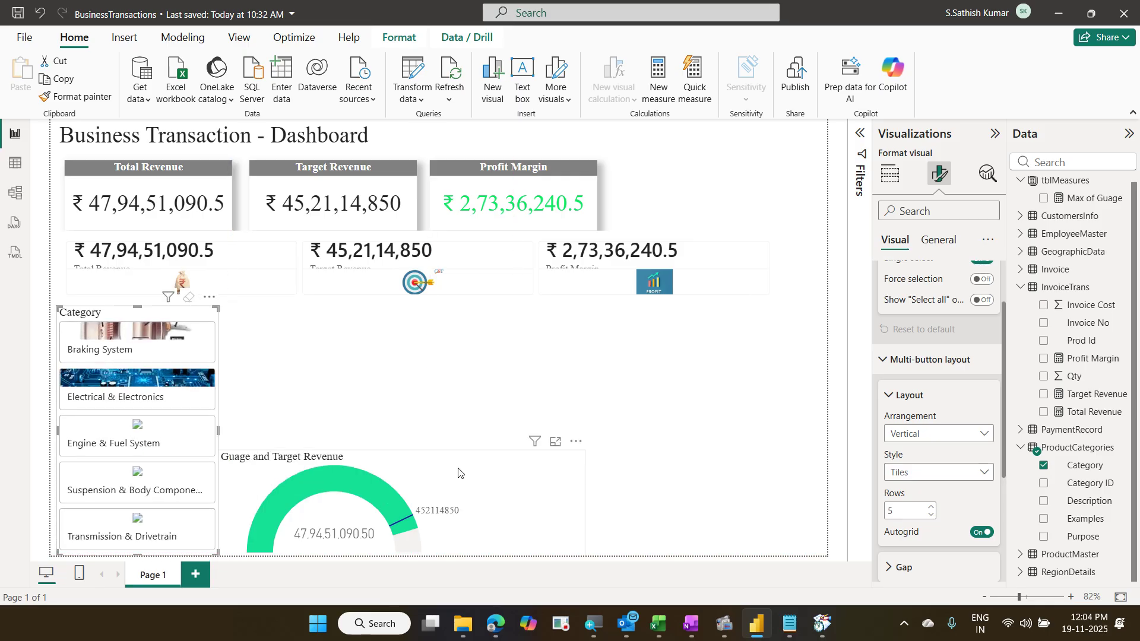
Step: Move the gauge beside the Category slicer column and extend its height down to near the page bottom
left_click_drag(461, 476, 600, 353)
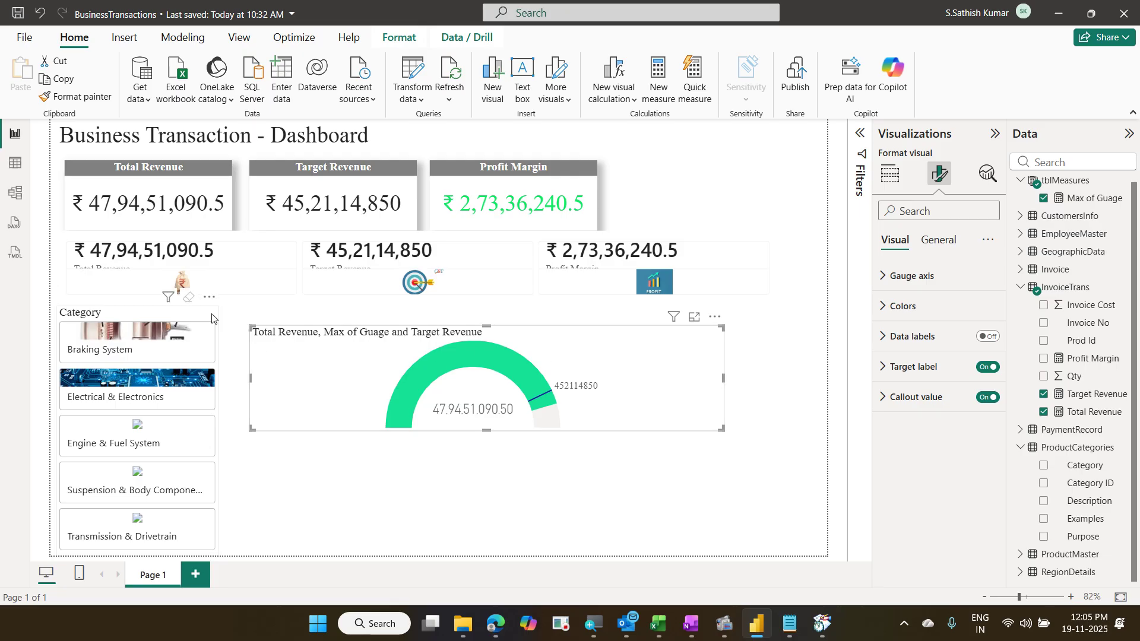
left_click(216, 337)
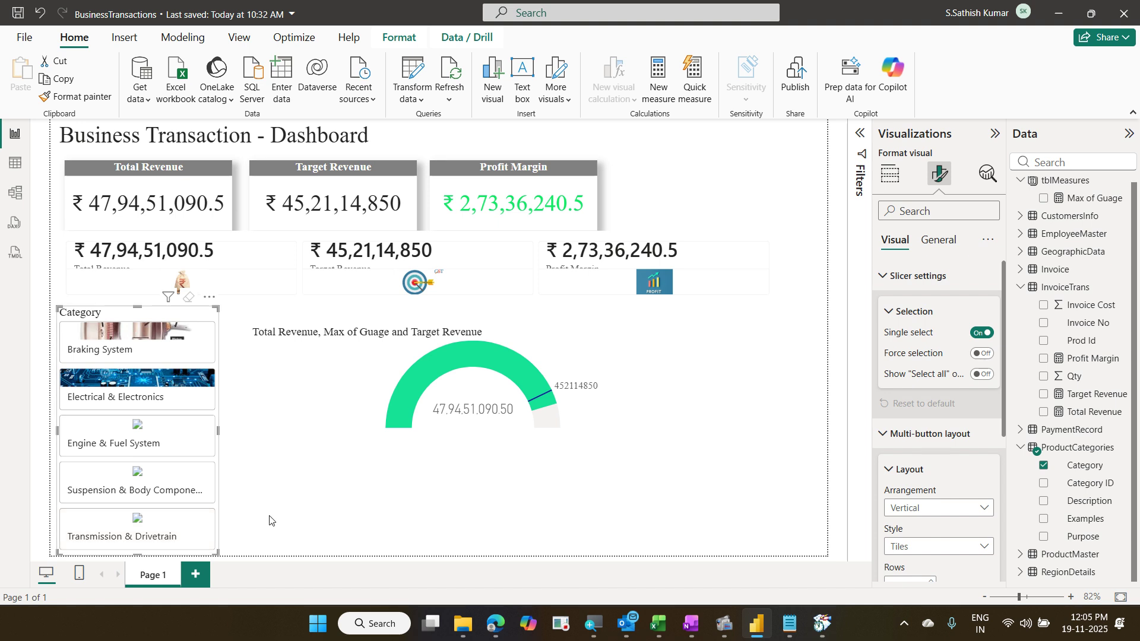
left_click(398, 451)
left_click(410, 428)
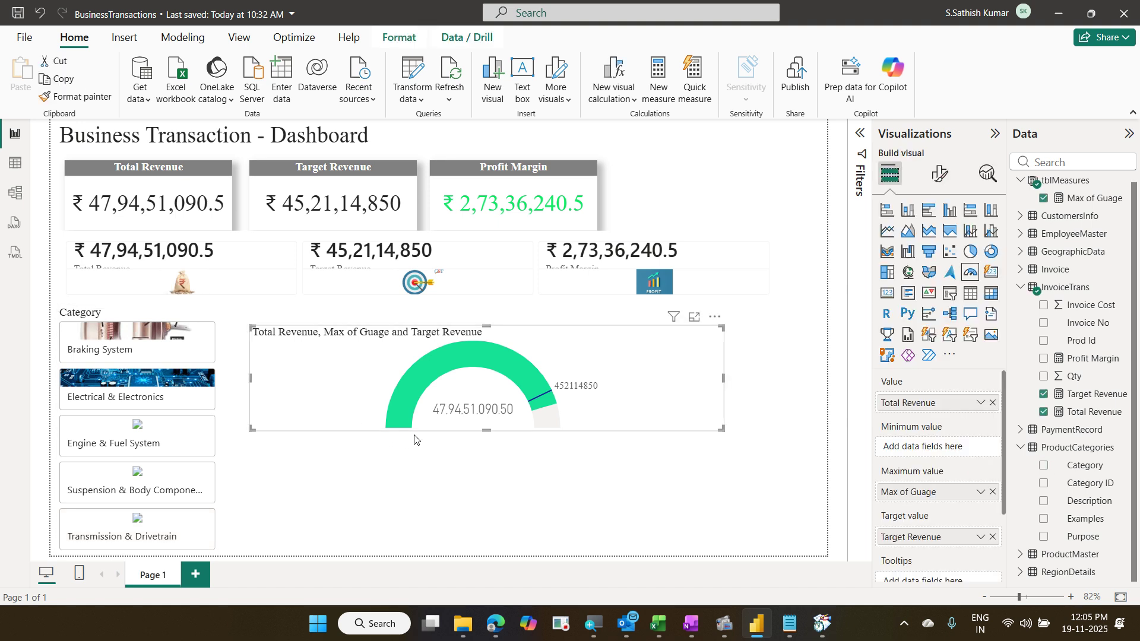
left_click_drag(487, 430, 487, 525)
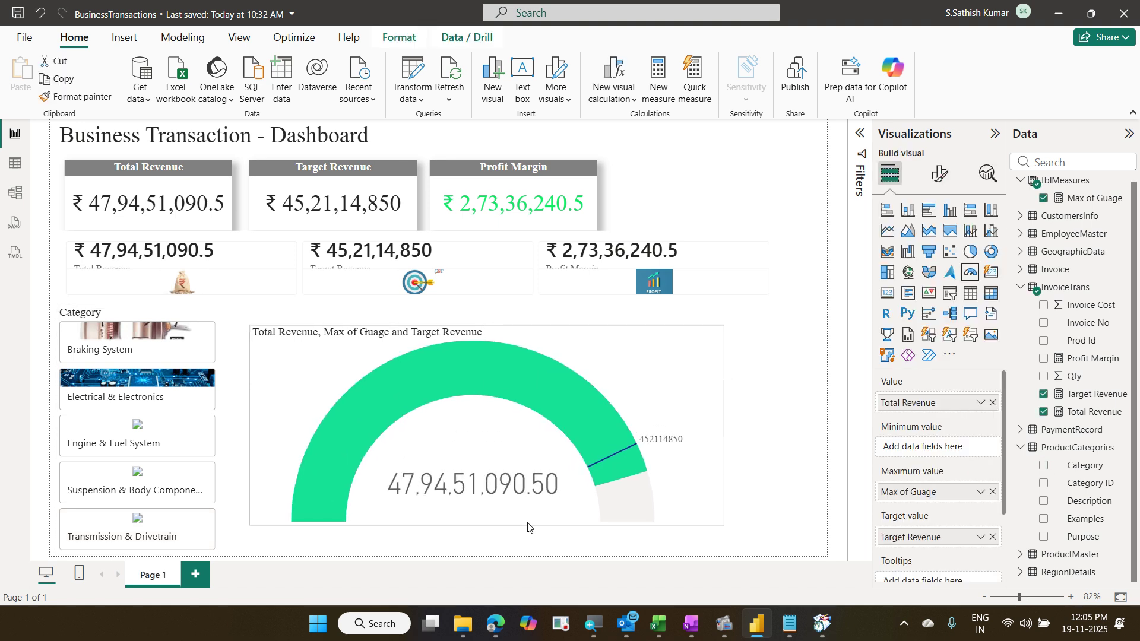
left_click(720, 438)
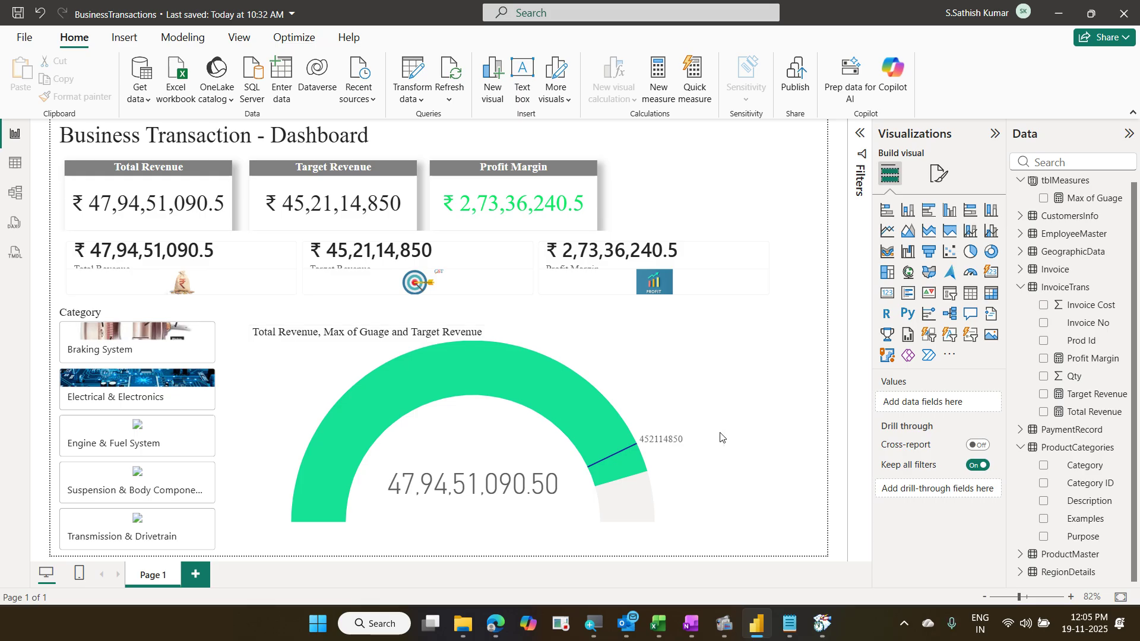
Step: Save the report and rename the page from Page 1 to Home
key("ctrl+s")
double_click(169, 580)
key("BackSpace")
key("BackSpace")
key("BackSpace")
key("BackSpace")
key("BackSpace")
key("BackSpace")
type("Home")
key("Return")
mouse_move(168, 576)
left_mouse_down()
mouse_move(413, 497)
mouse_move(509, 258)
mouse_move(502, 308)
mouse_move(237, 576)
mouse_move(145, 583)
mouse_move(162, 584)
left_mouse_up()
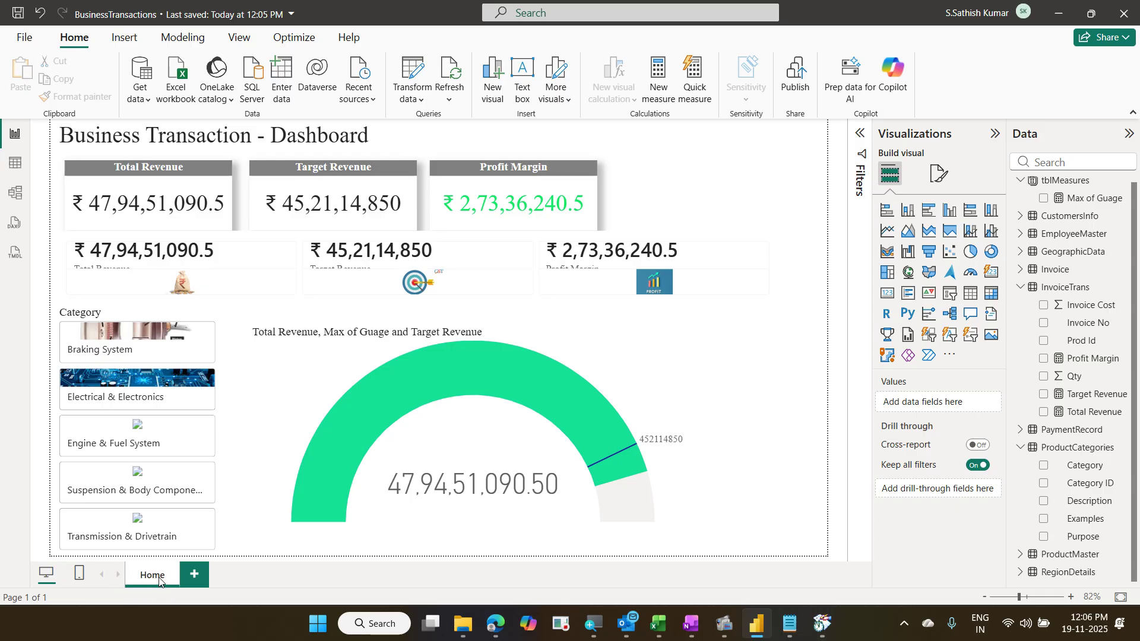
Step: Widen the three-card strip nearly to the edge of the Home page and add a new report page
left_click(696, 299)
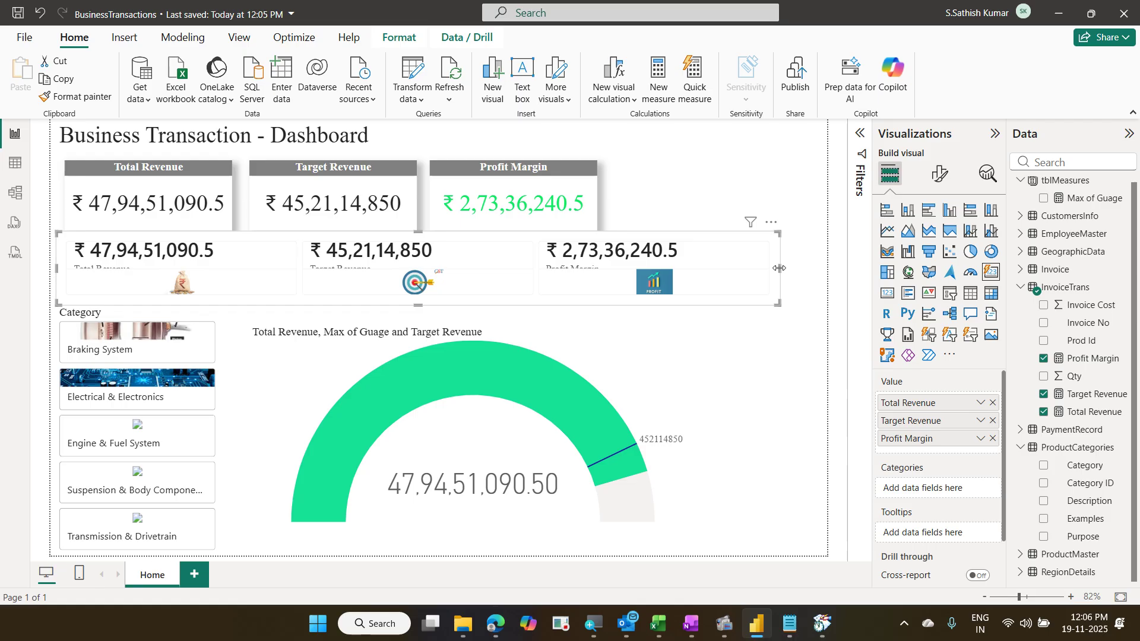
left_click_drag(776, 273, 813, 273)
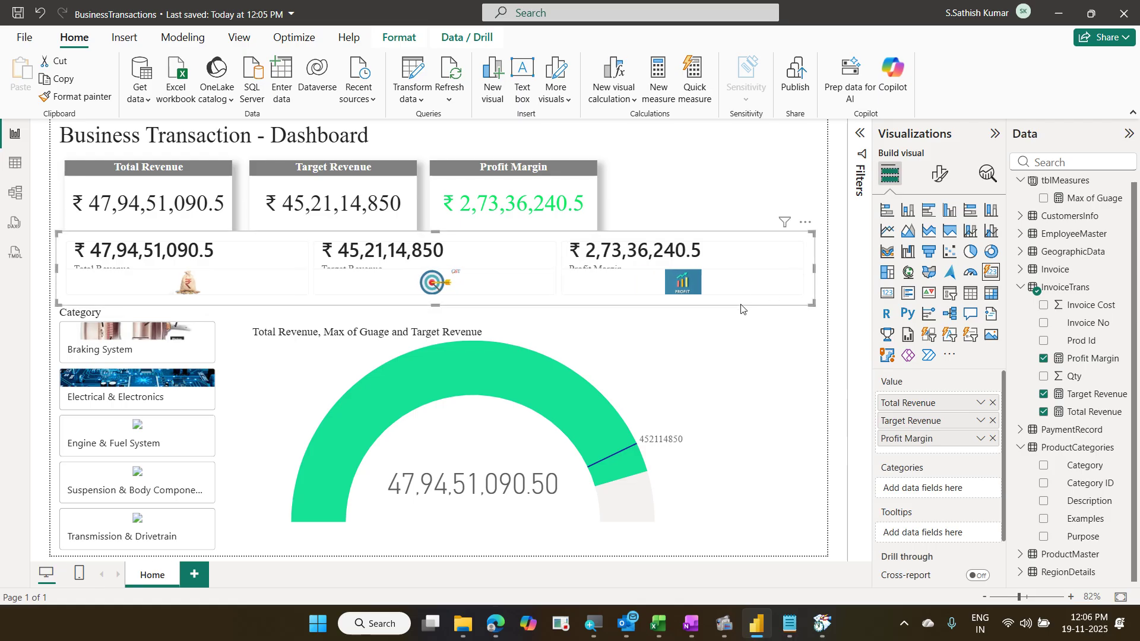
left_click(196, 576)
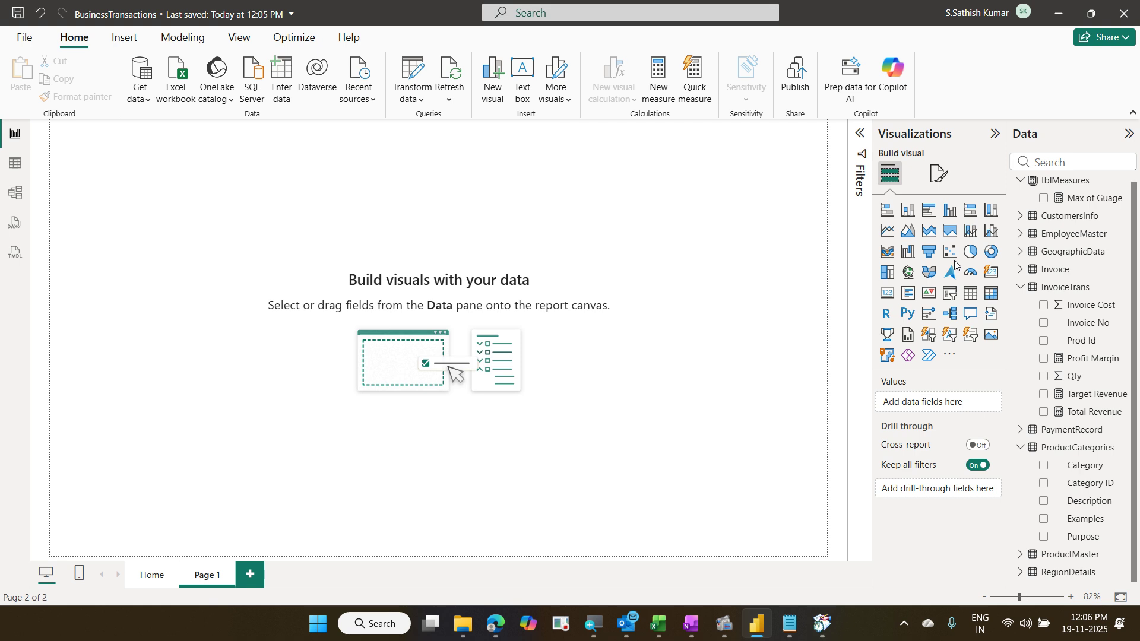
Step: Insert a donut chart on the new page, move it lower and enlarge it
left_click(993, 253)
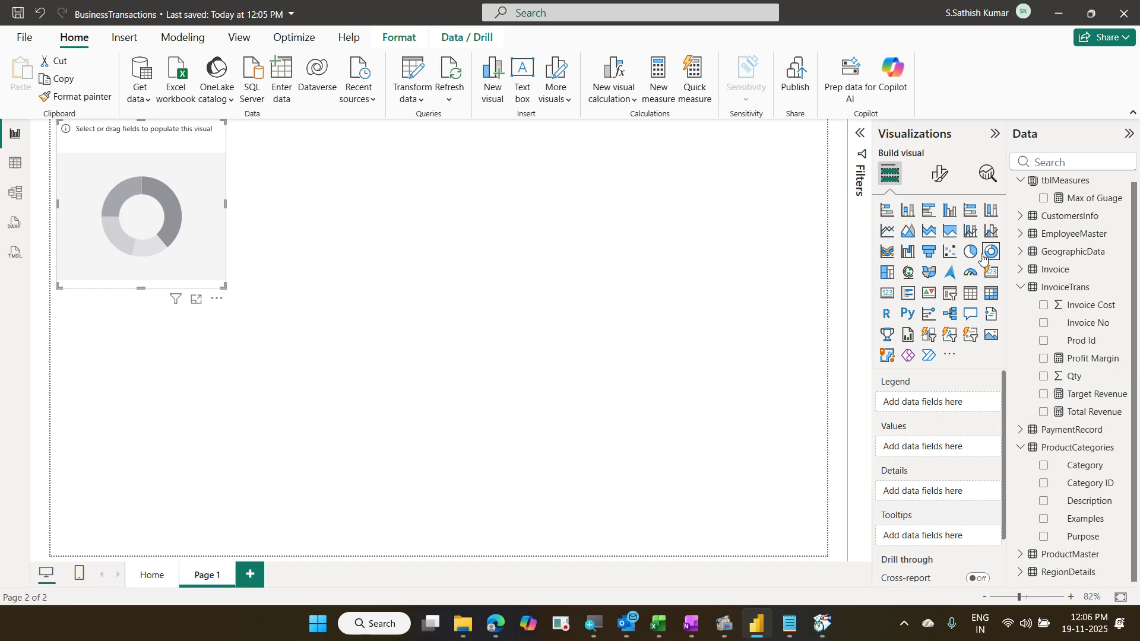
left_click_drag(208, 152, 210, 213)
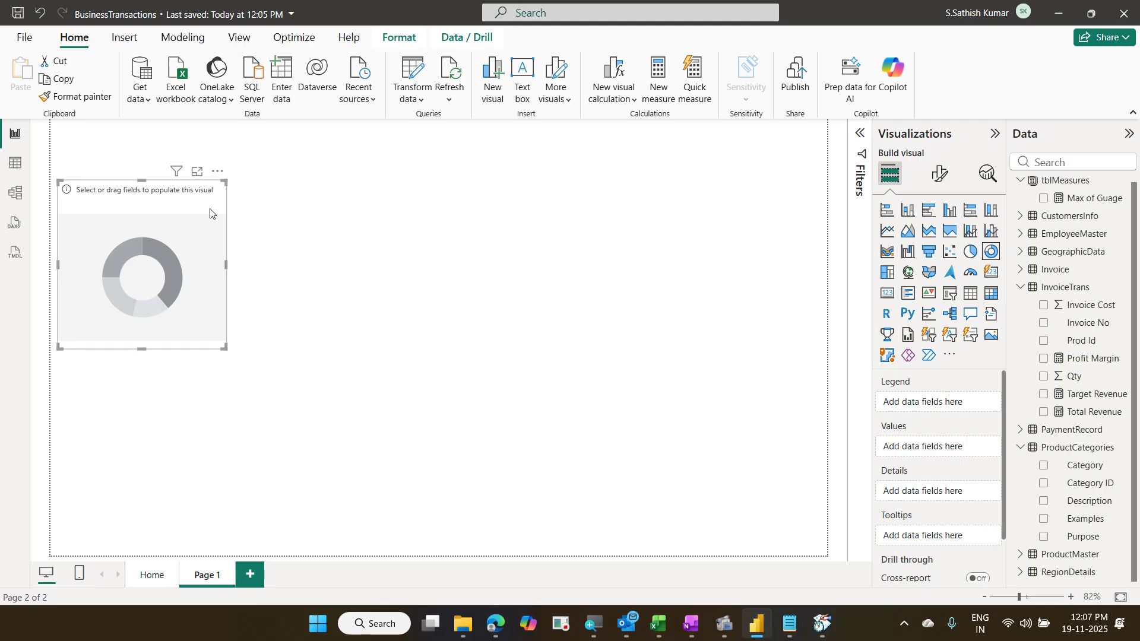
left_click_drag(225, 349, 289, 441)
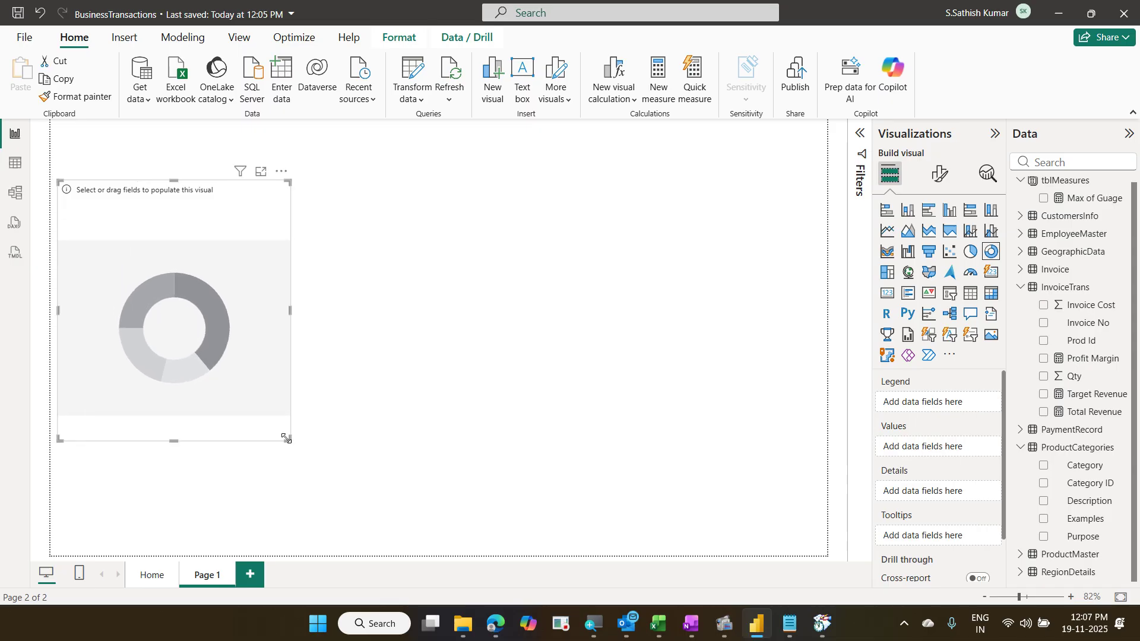
Step: Assign Region Name as the donut chart's legend and Total Revenue as its values
left_click(1074, 162)
type("regio")
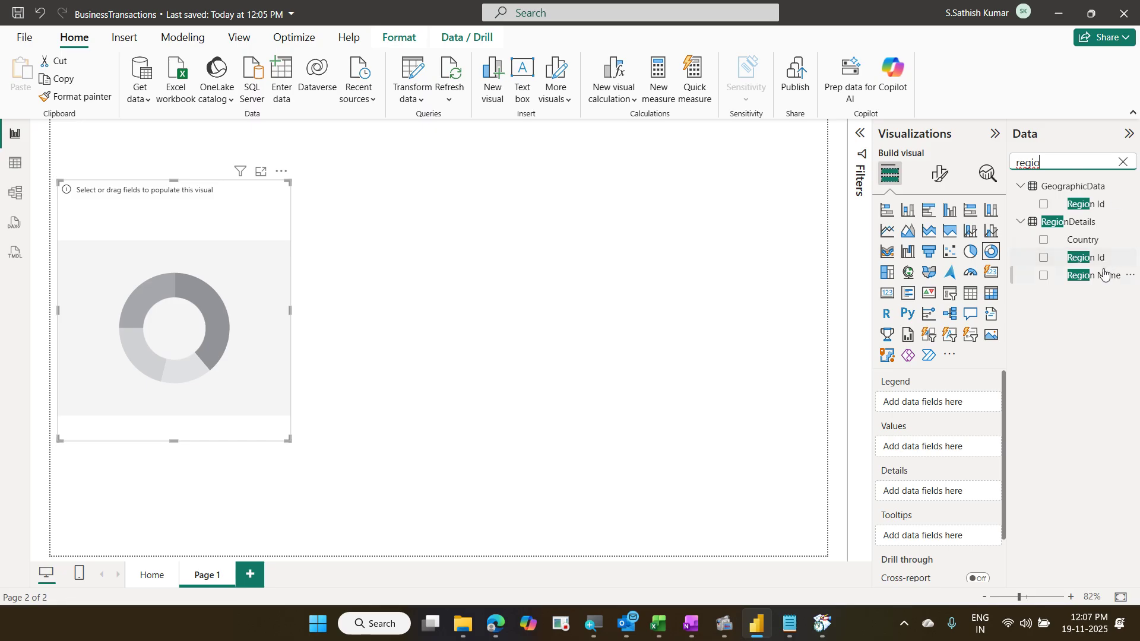
left_click_drag(1099, 276, 953, 400)
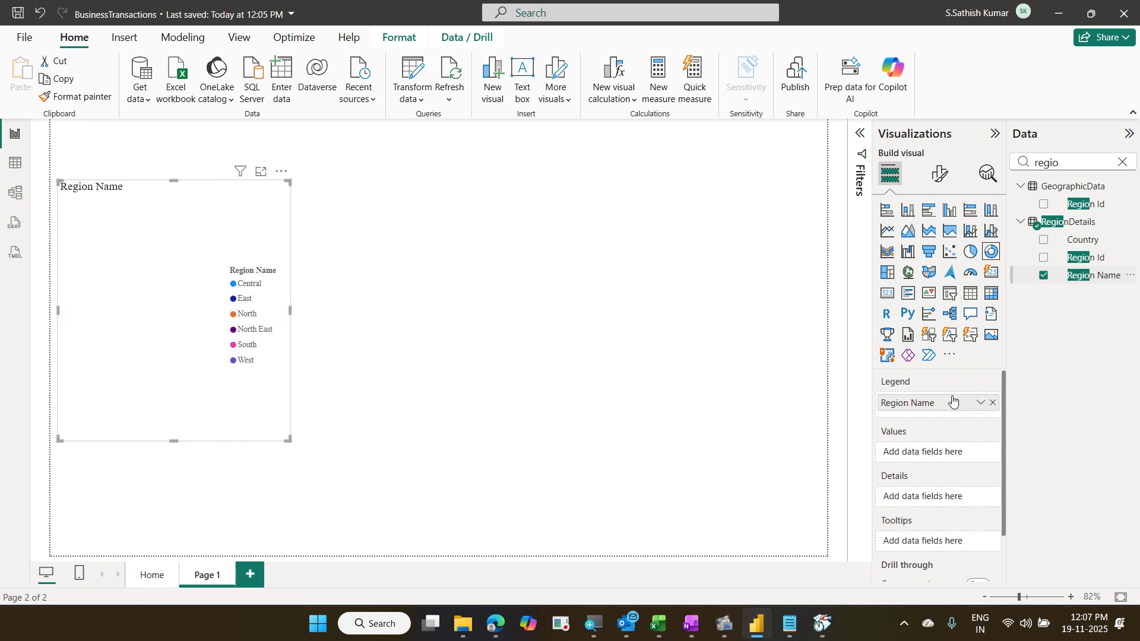
double_click(1066, 162)
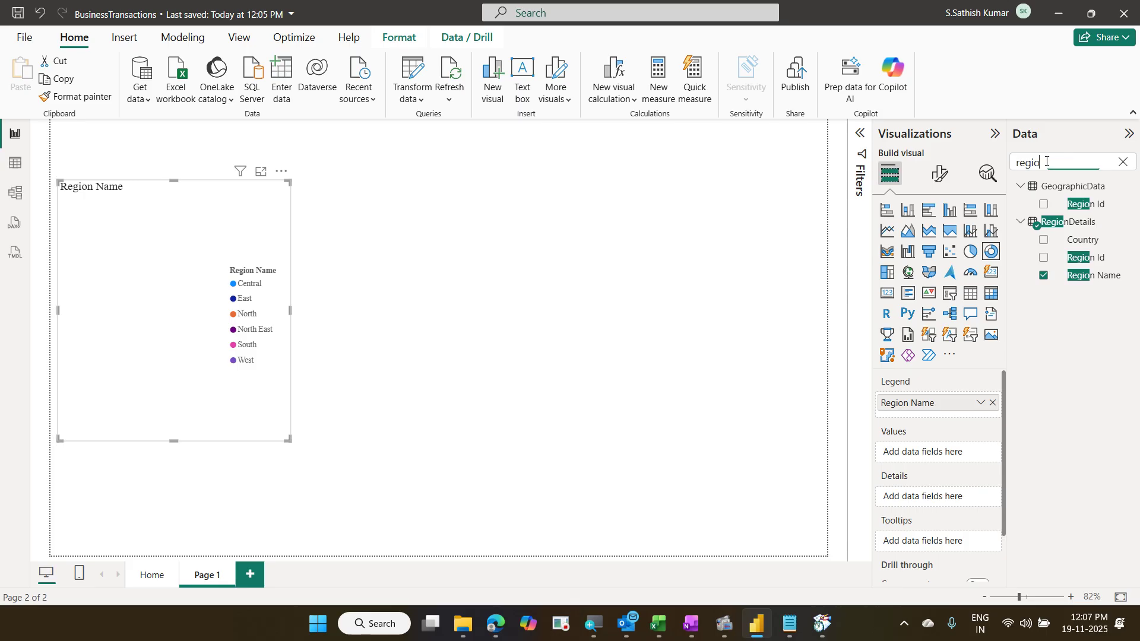
type("tot")
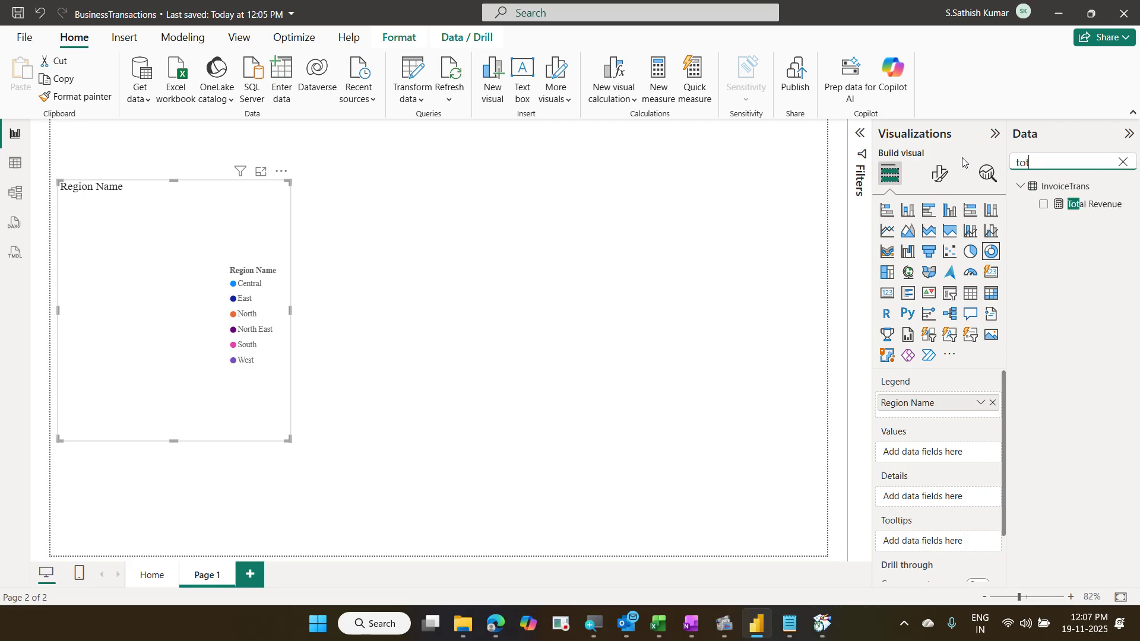
left_click_drag(1095, 204, 950, 457)
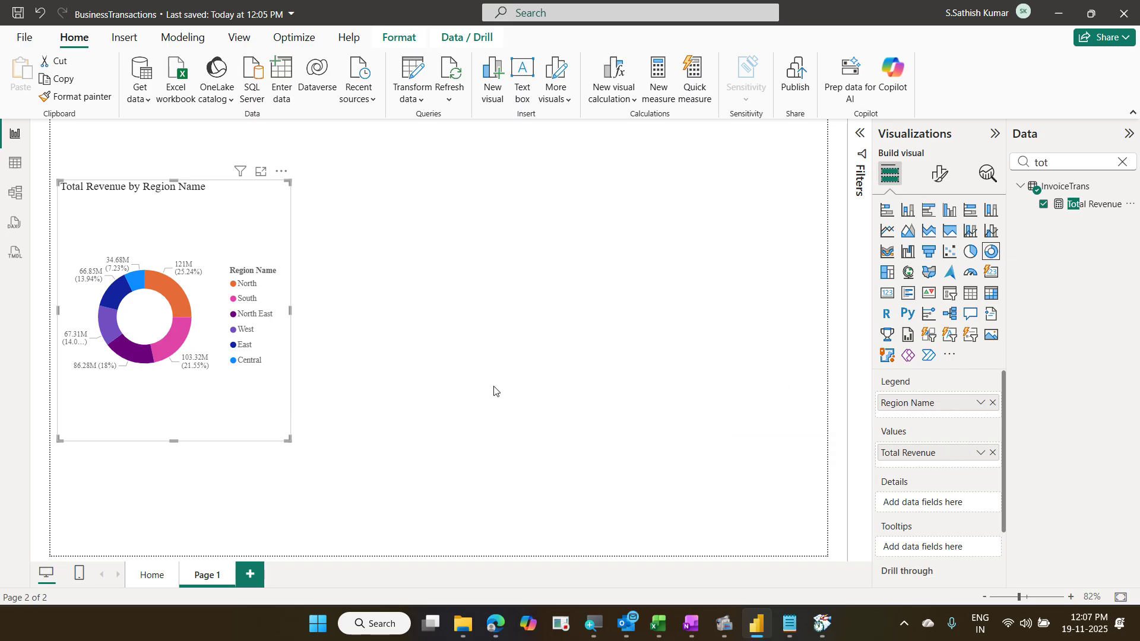
Step: Enlarge the donut chart to near the page bottom and set its legend position to Bottom center
left_click_drag(289, 440, 322, 512)
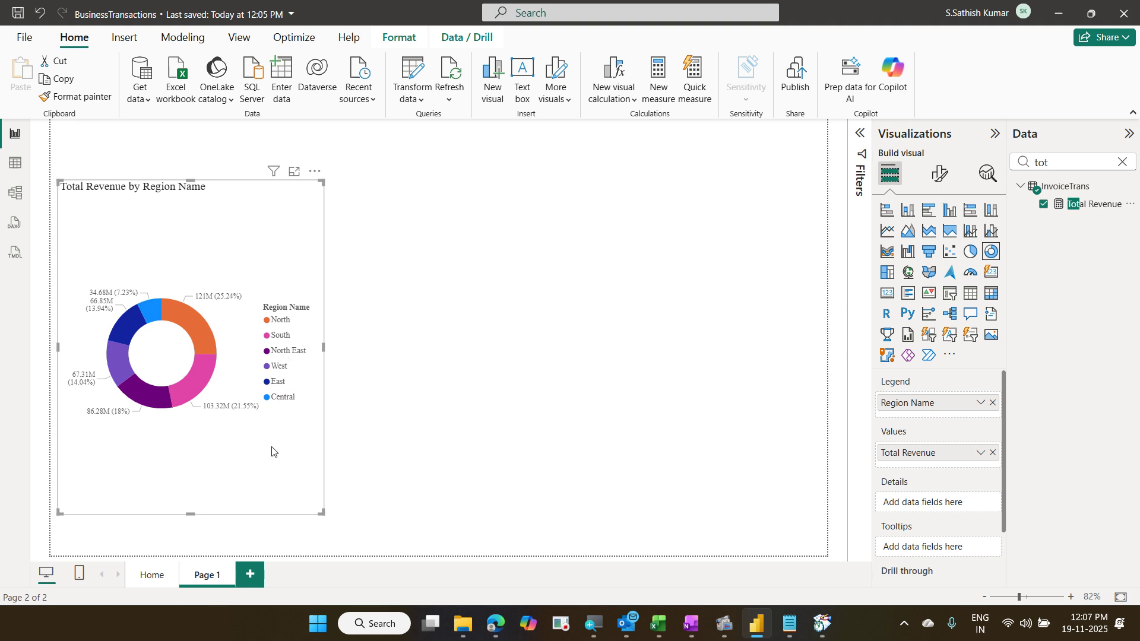
left_click(937, 176)
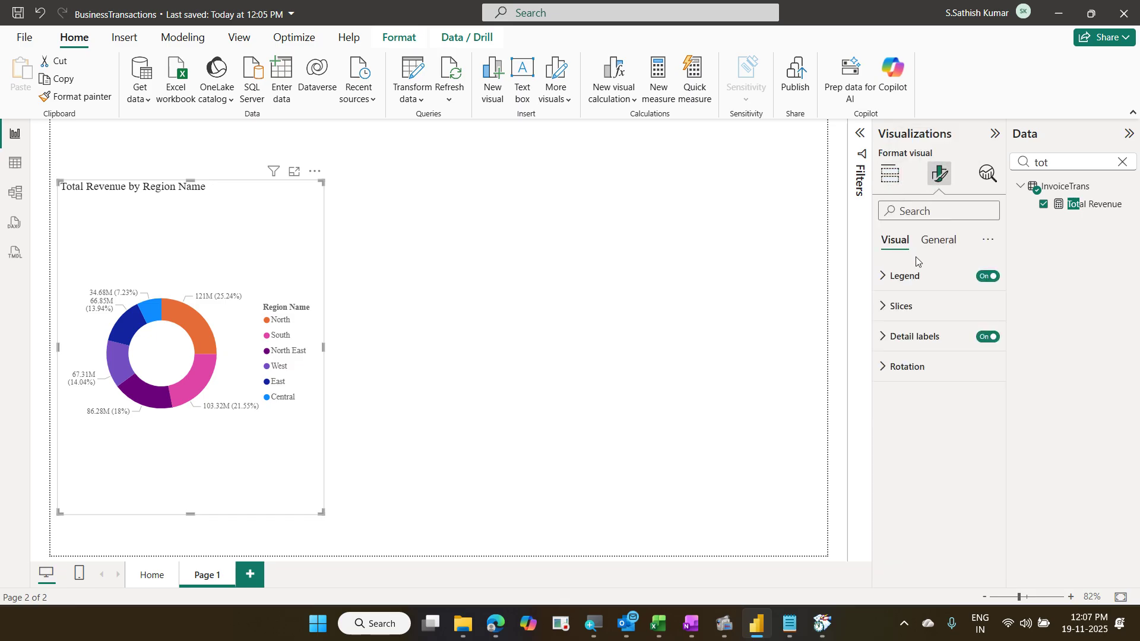
left_click(908, 275)
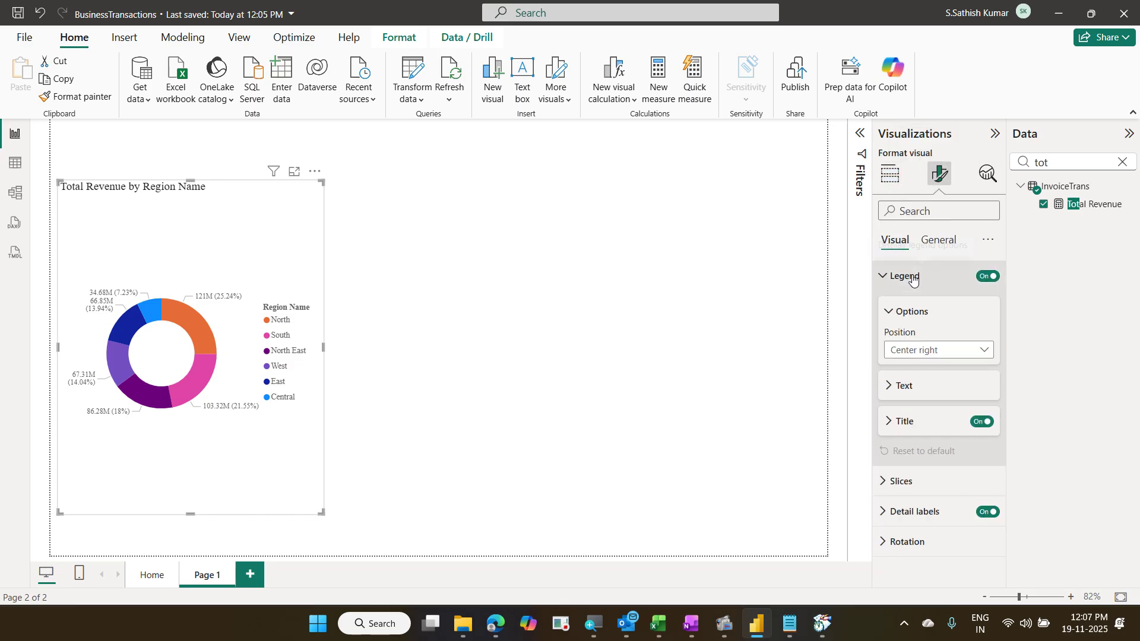
left_click(940, 350)
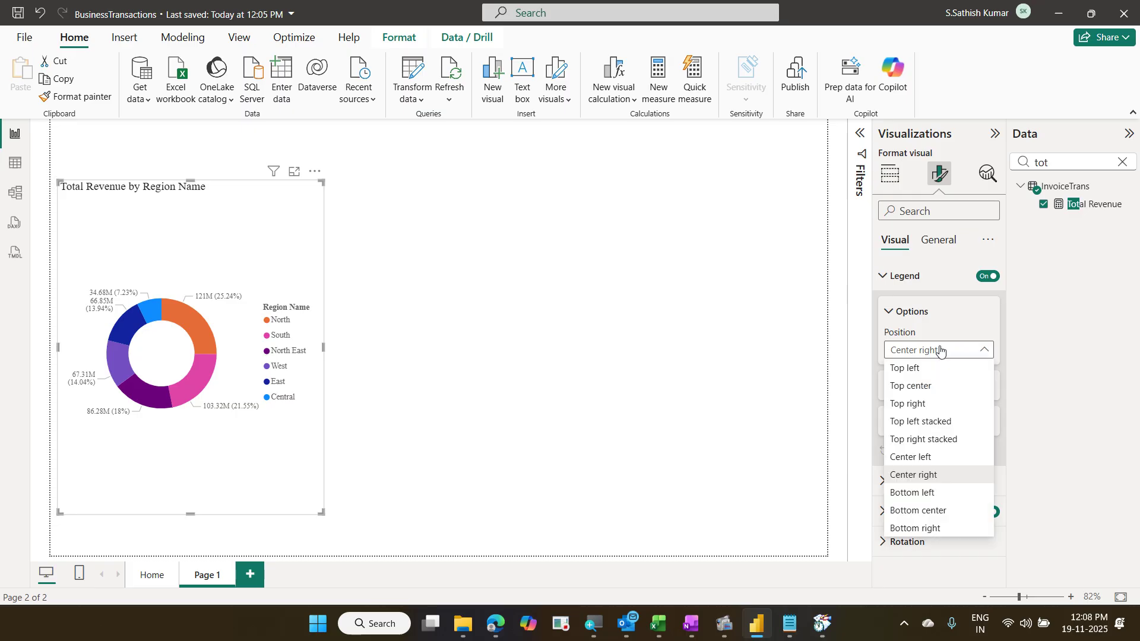
left_click(954, 514)
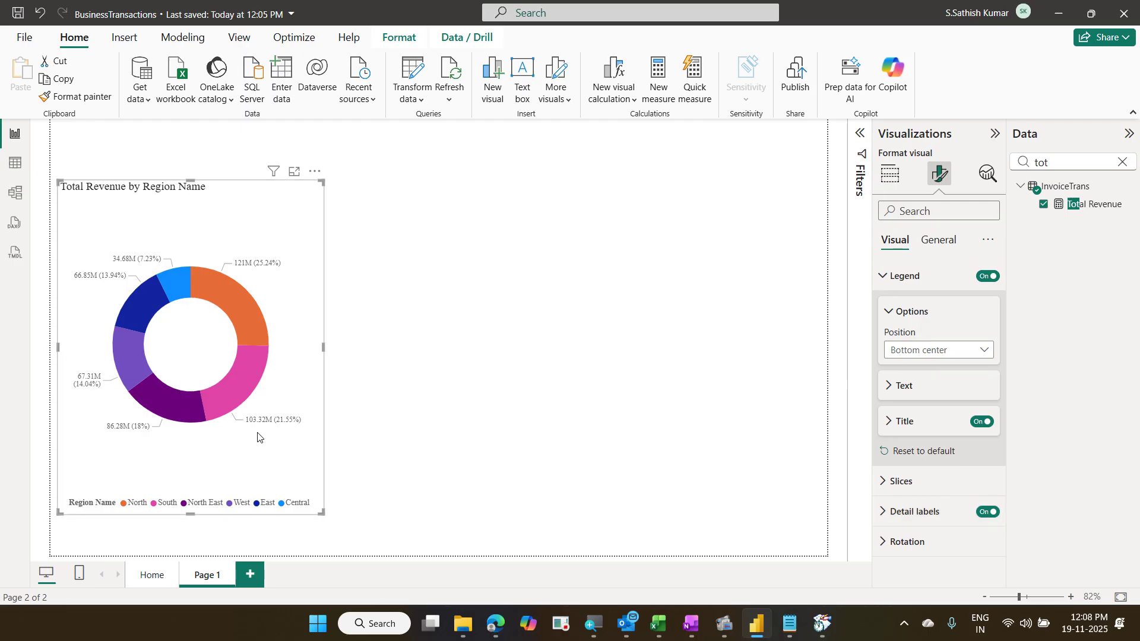
Step: Set the display units of the donut chart's detail labels to None and deselect the chart
left_click(938, 216)
type("d")
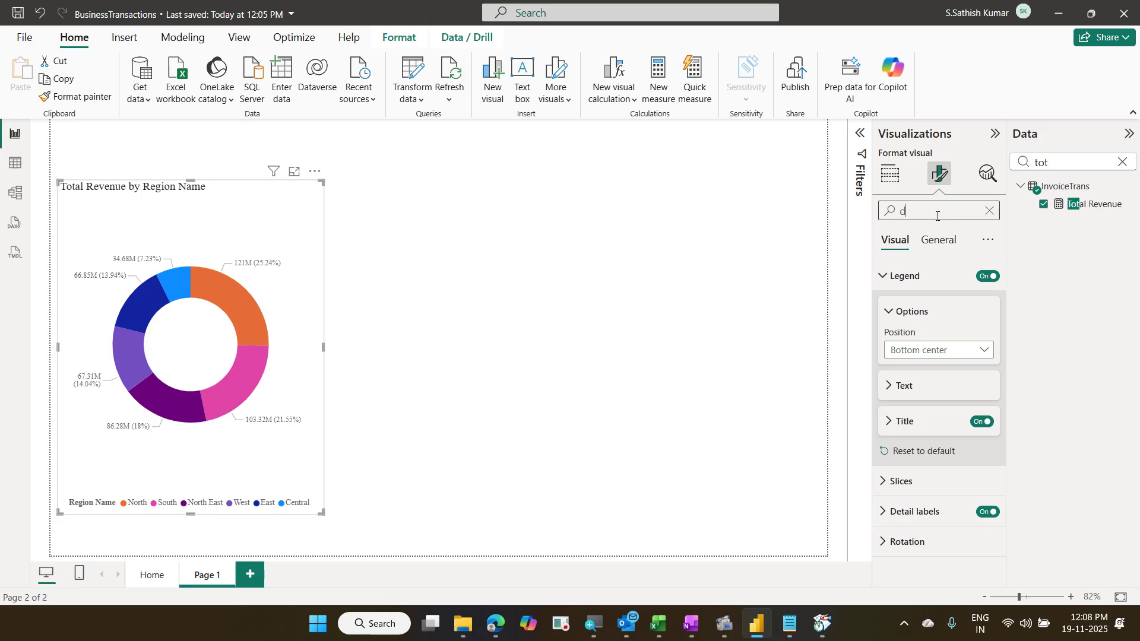
type("is")
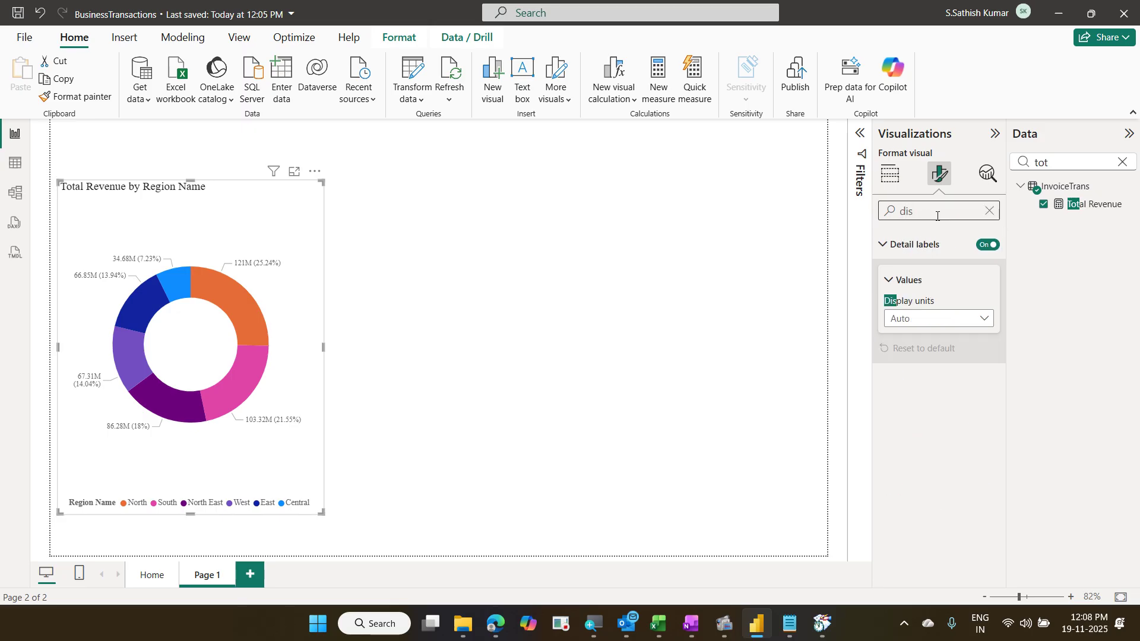
left_click(941, 321)
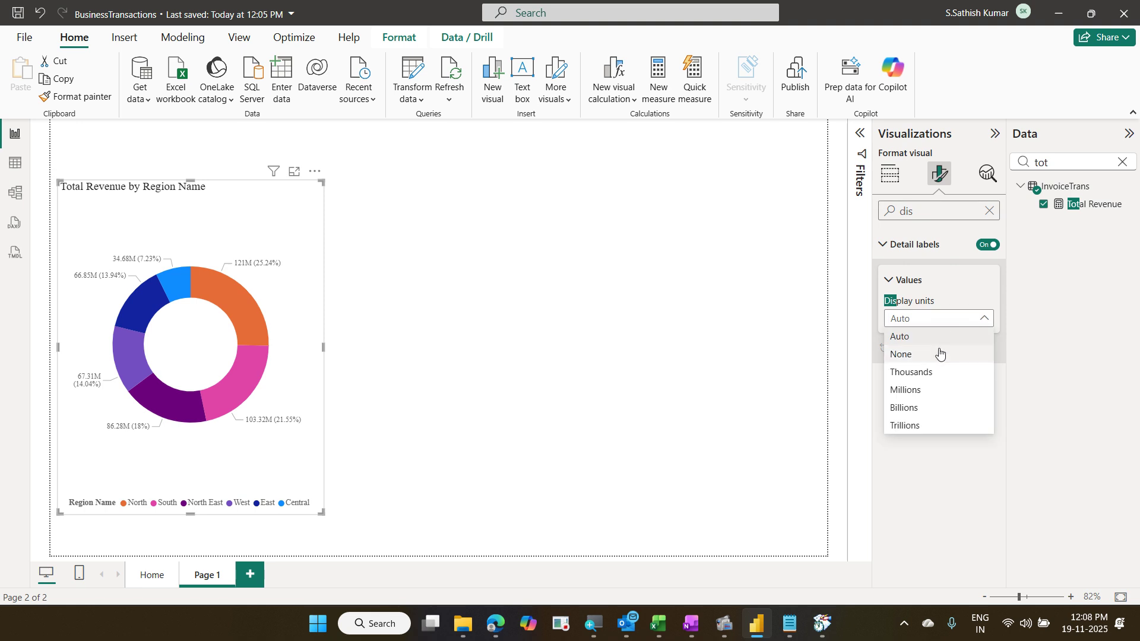
left_click(939, 354)
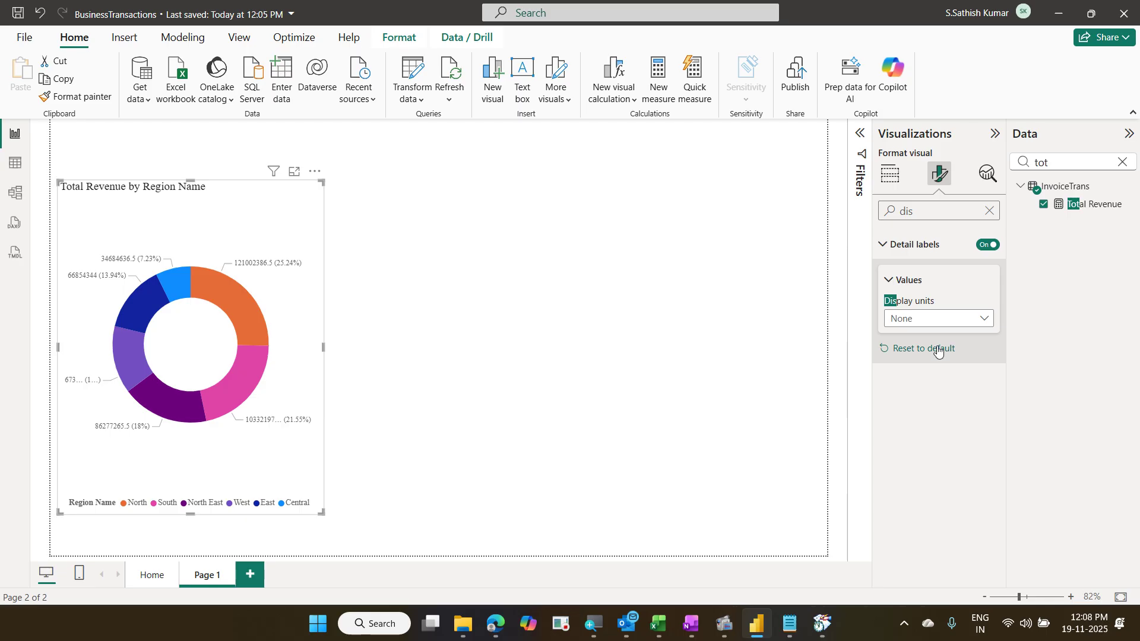
left_click(536, 267)
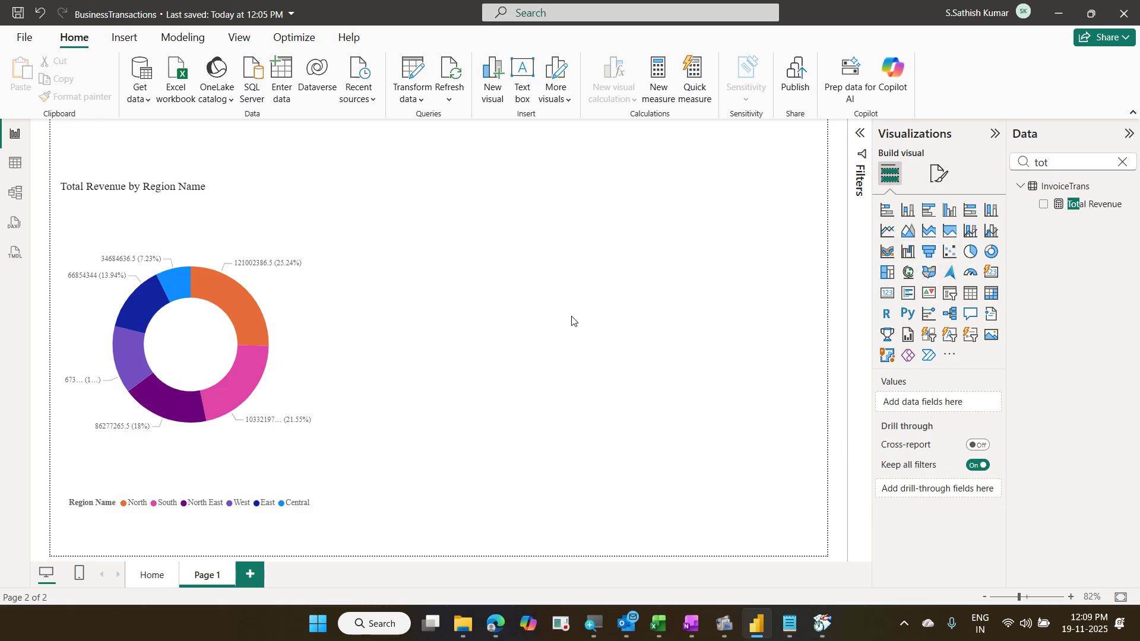
Step: Check the Map and Filled Map visuals setting in the global Security options and accept the options
left_click(24, 38)
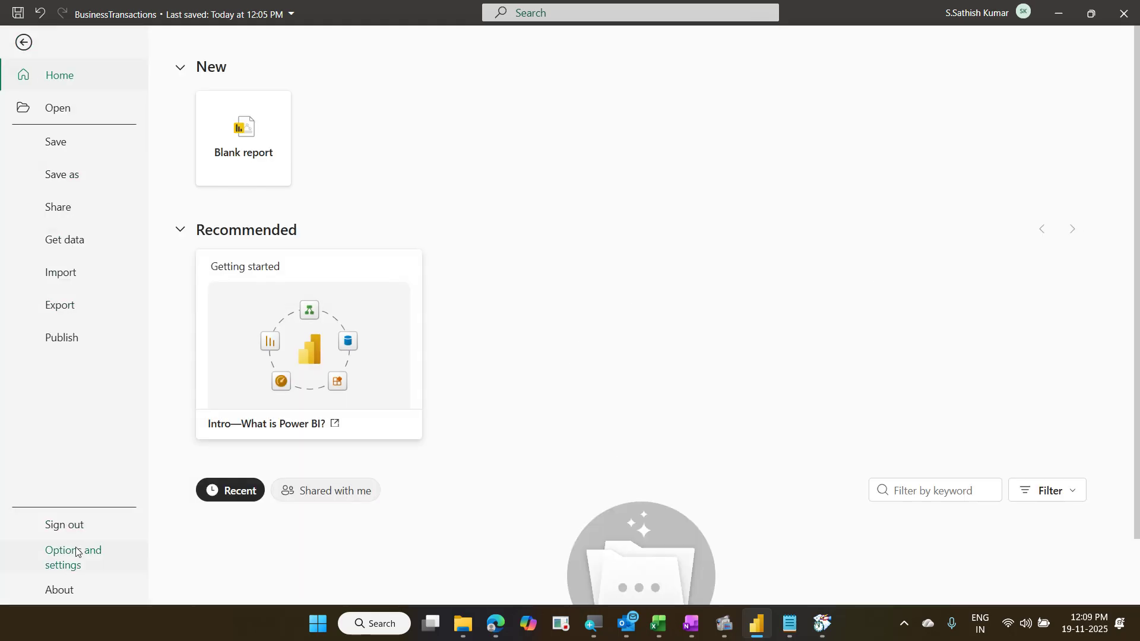
left_click(78, 561)
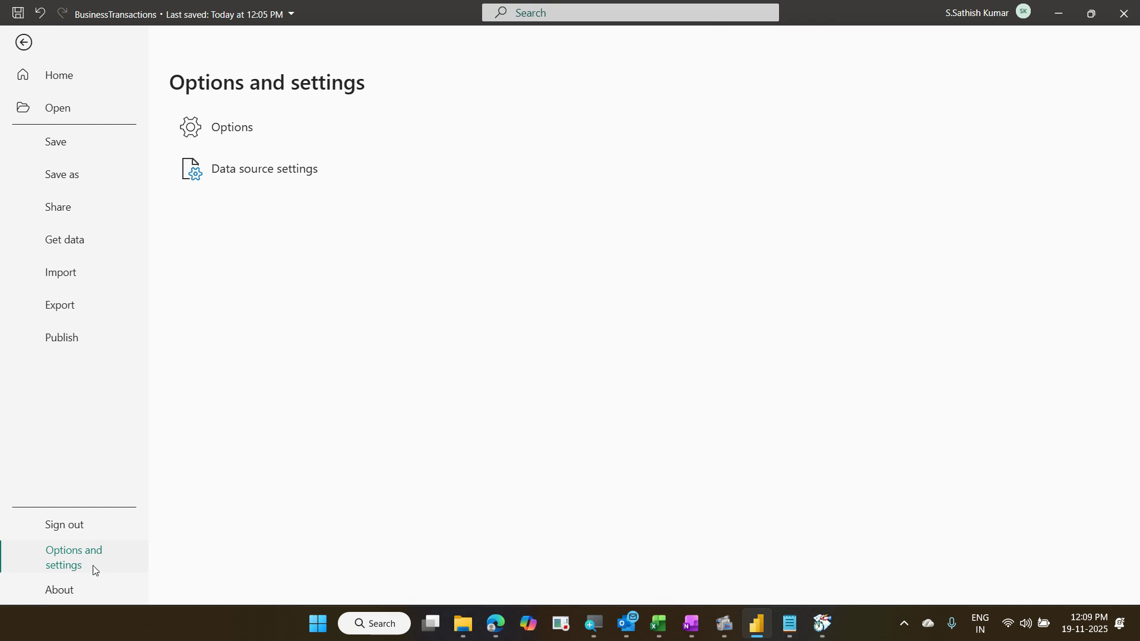
left_click(244, 141)
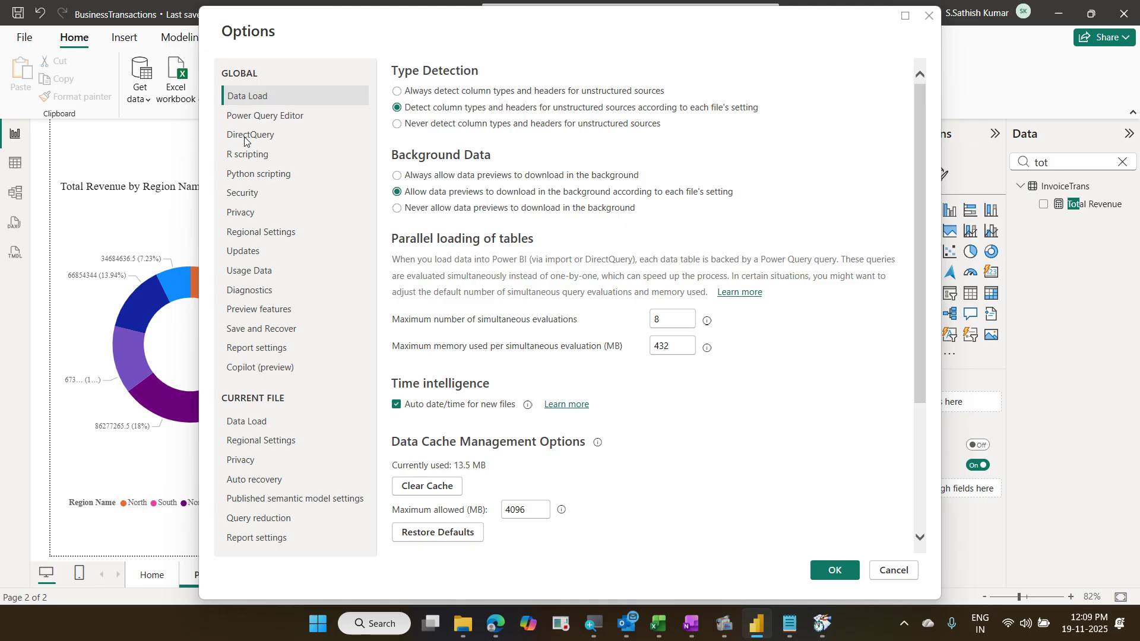
left_click(262, 196)
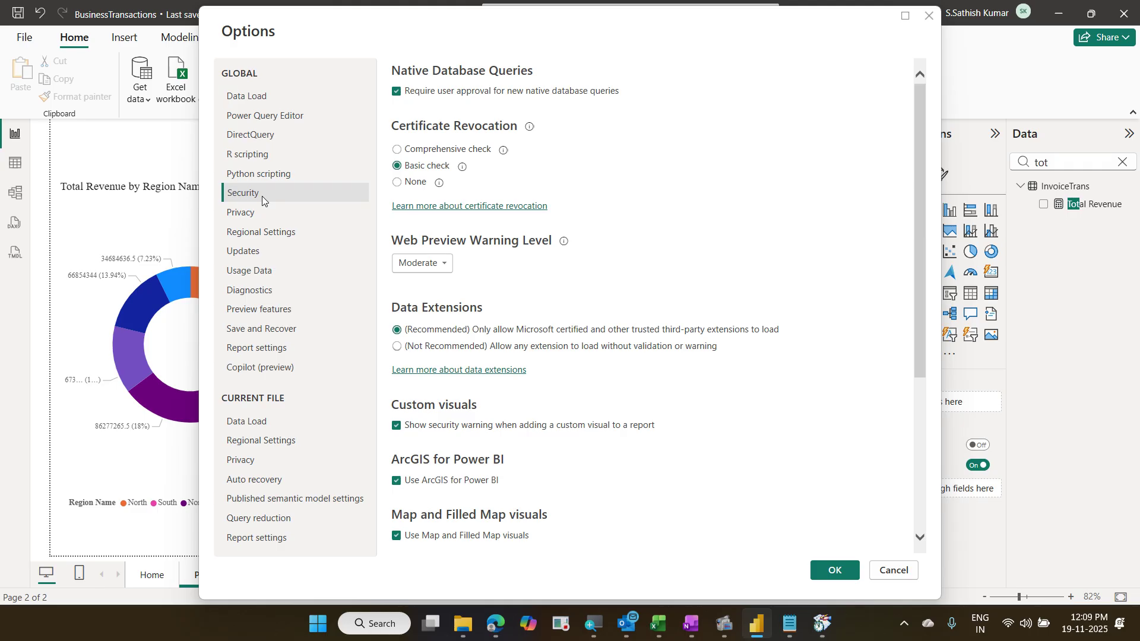
scroll(675, 382, "down", 5)
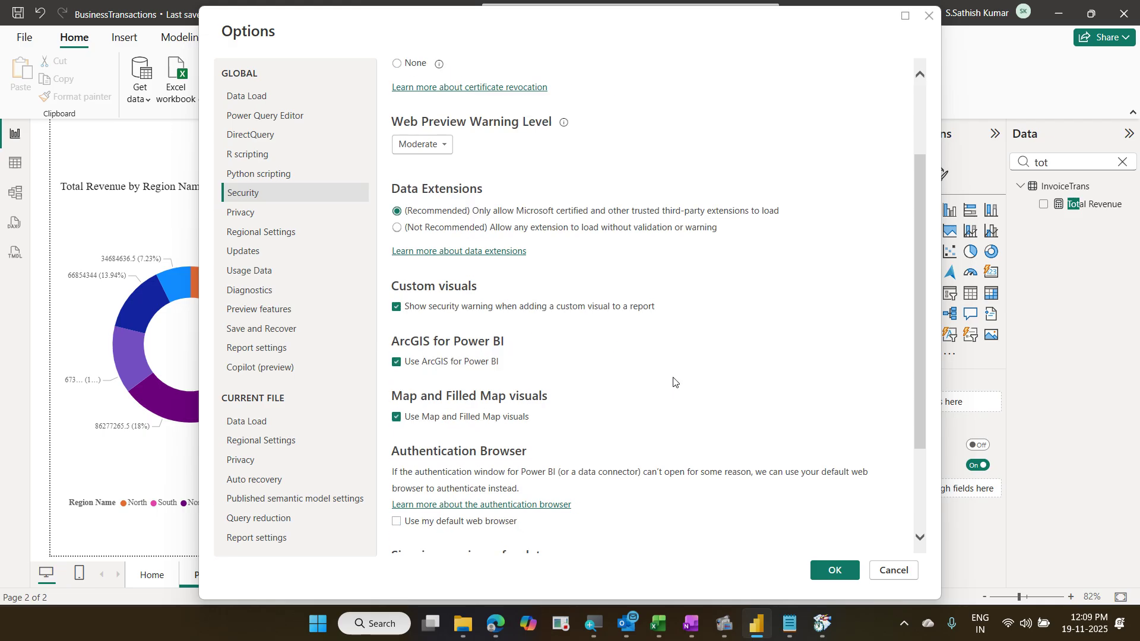
scroll(673, 382, "down", 1)
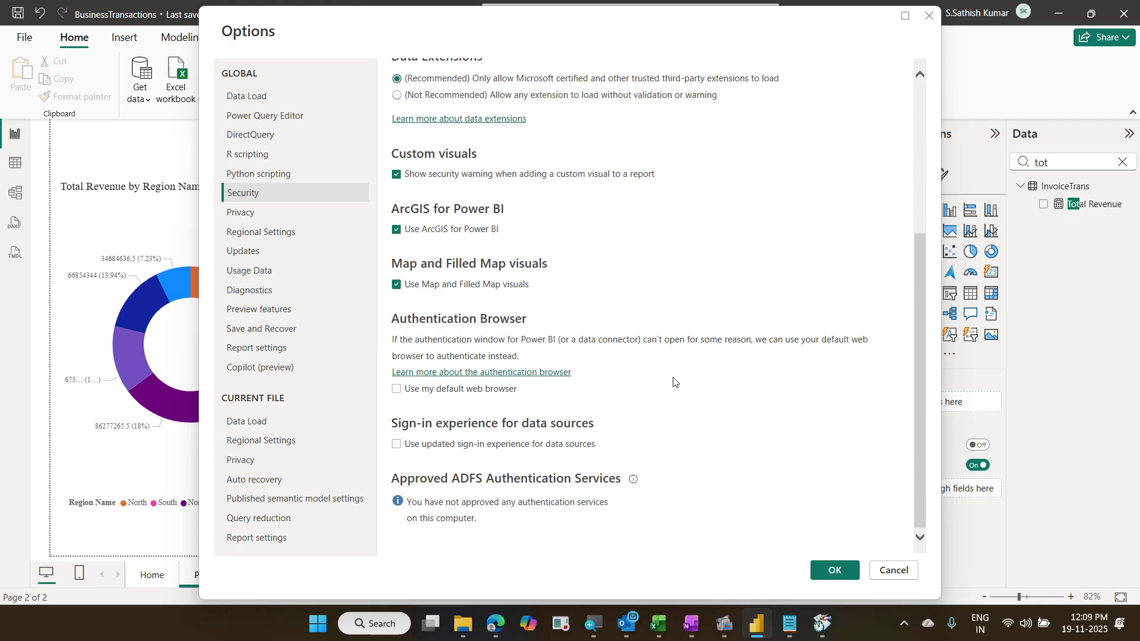
key("ctrl+2")
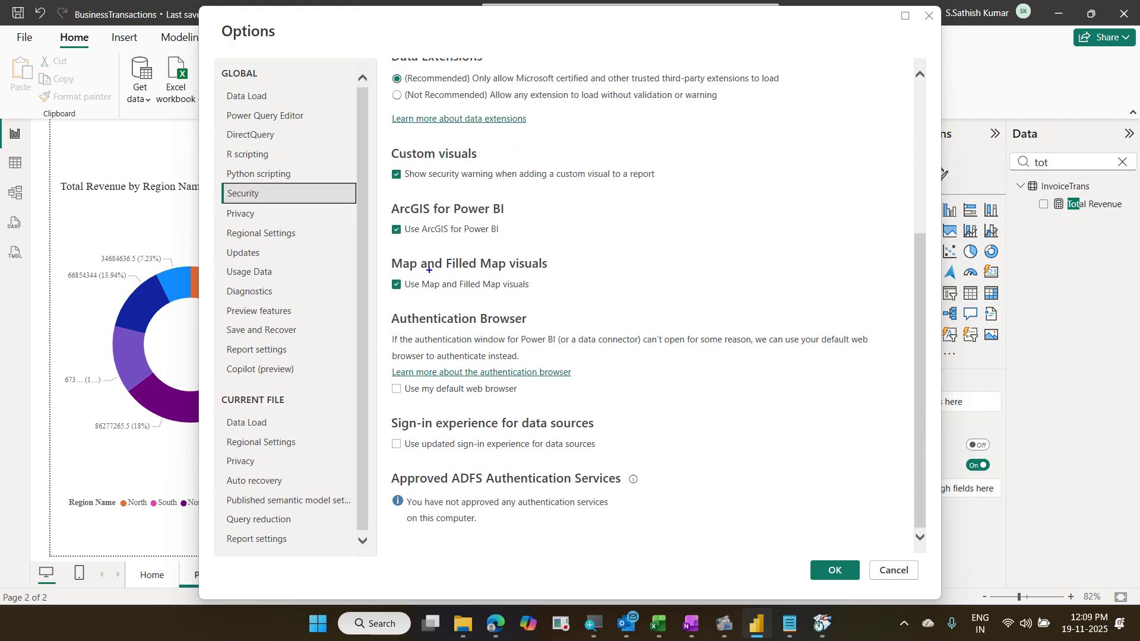
mouse_move(383, 255)
left_mouse_down()
mouse_move(402, 274)
mouse_move(561, 297)
left_mouse_up()
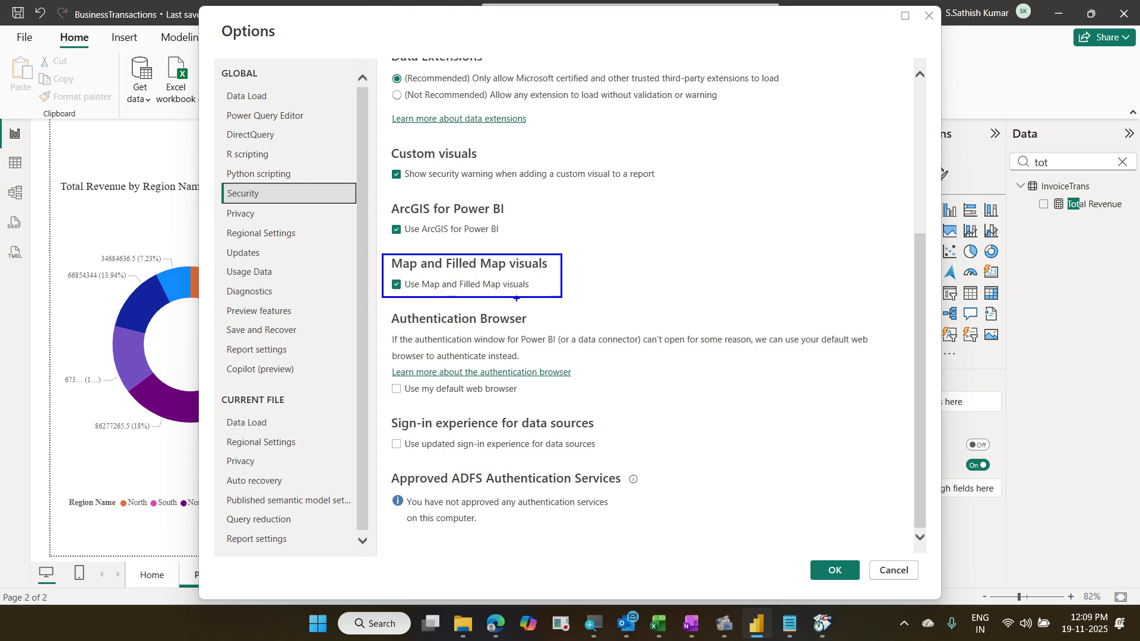
left_click_drag(391, 283, 404, 279)
left_click_drag(806, 555, 859, 582)
key("Escape")
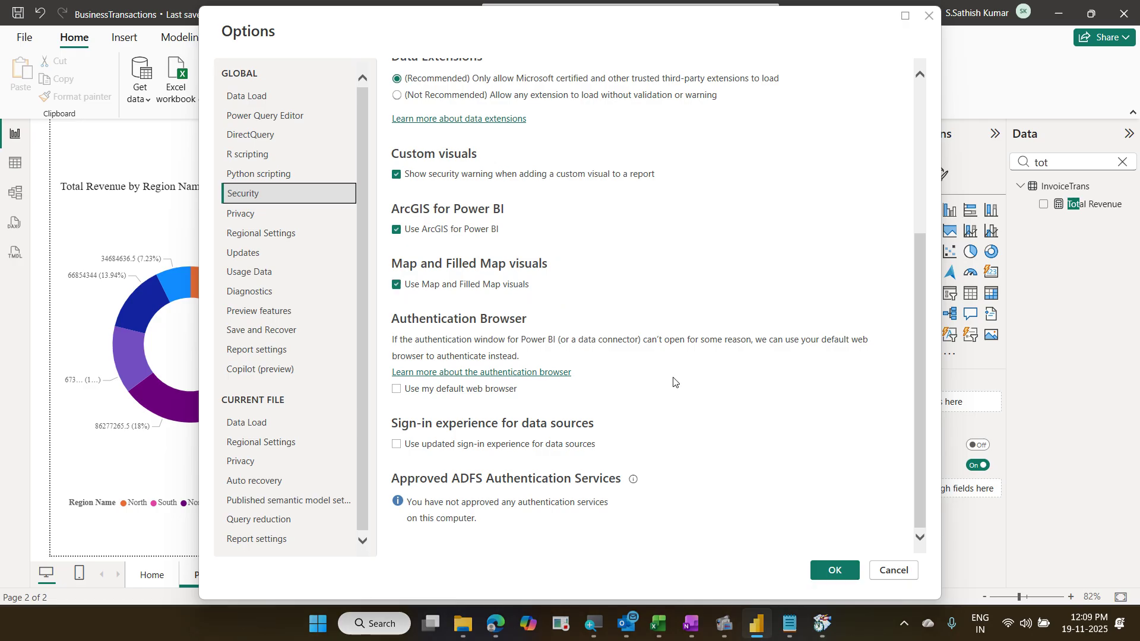
left_click(835, 570)
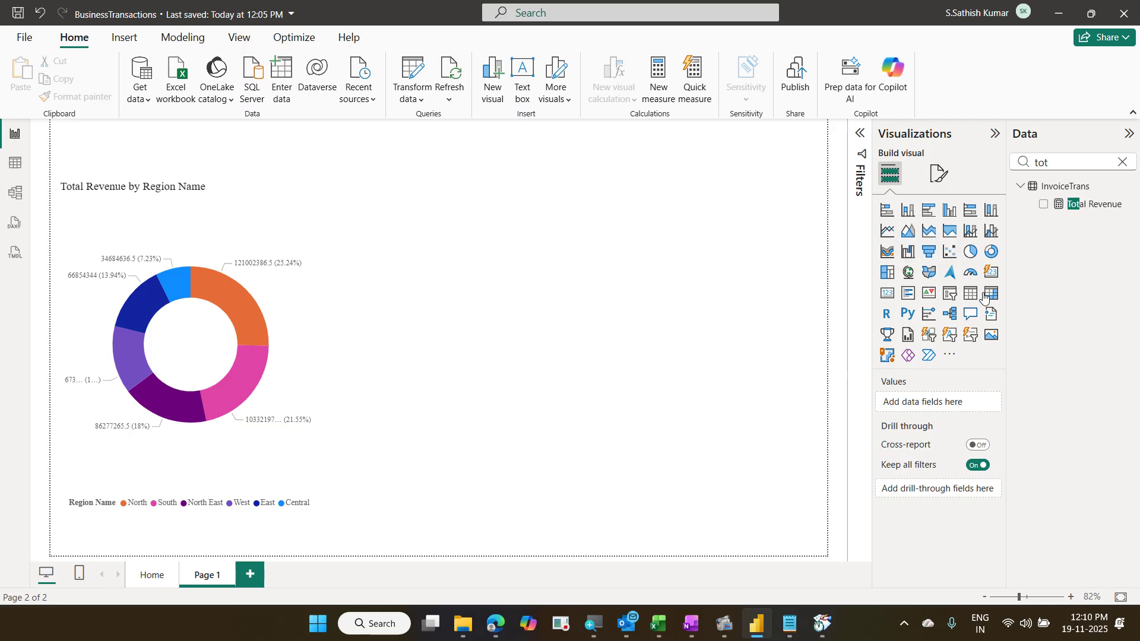
Step: Add a filled map visual beside the donut chart and assign States Name from GeographicData as its location
left_click(931, 277)
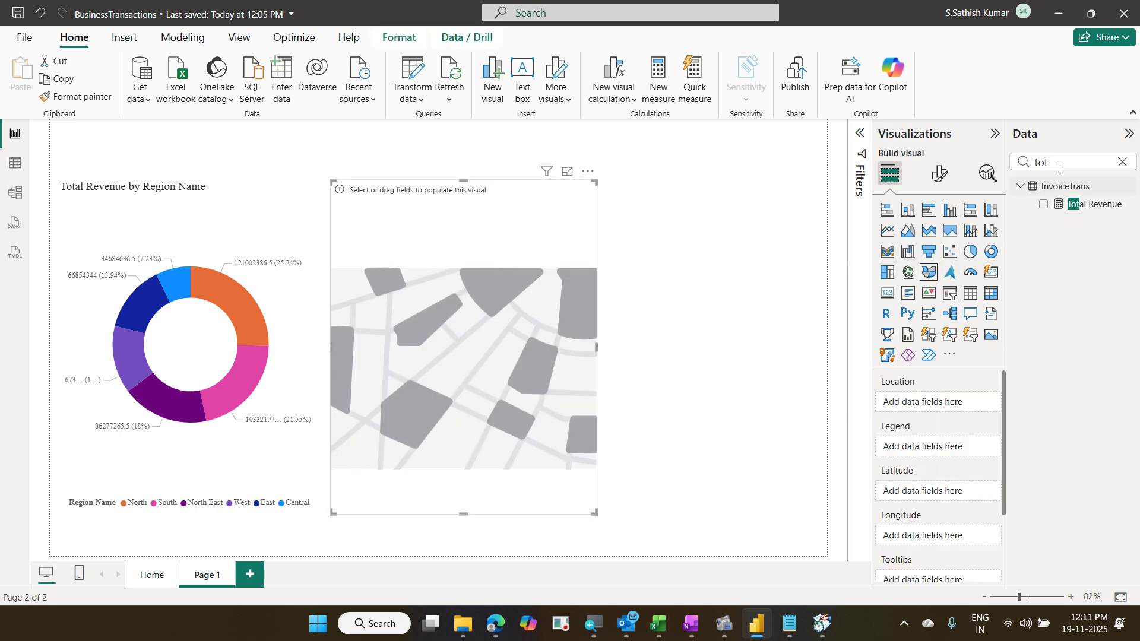
left_click(1121, 163)
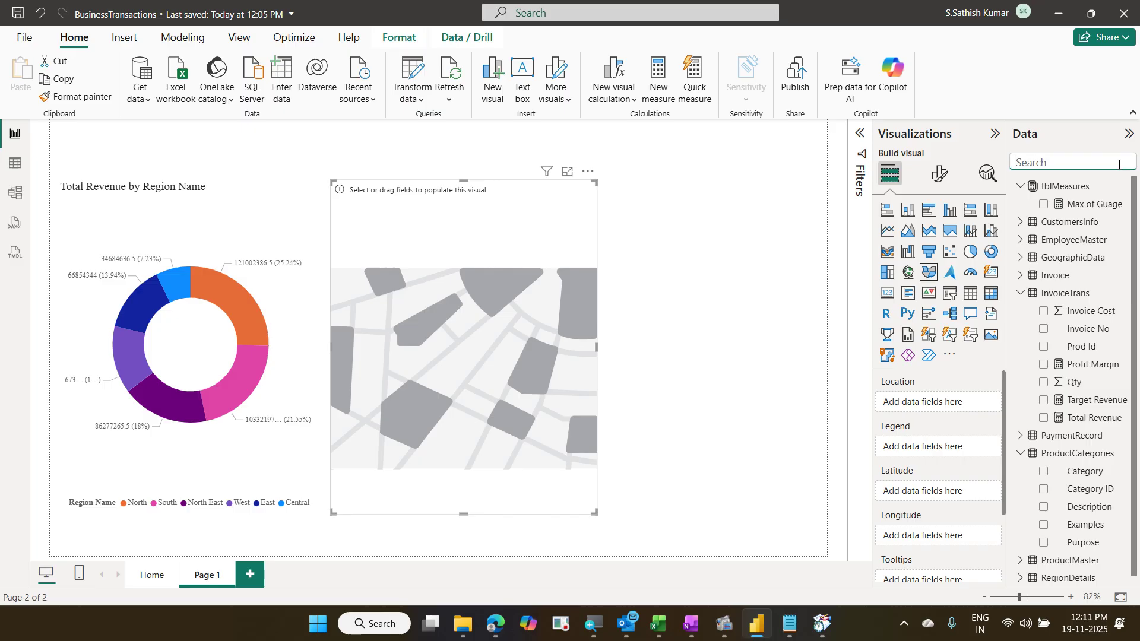
type("st")
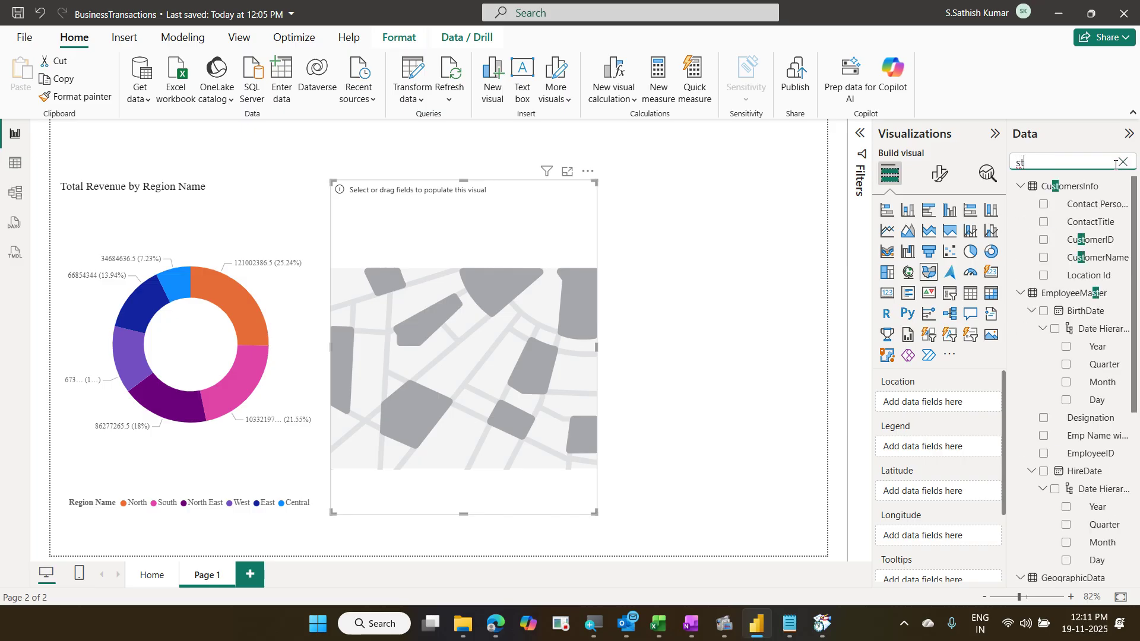
type("a")
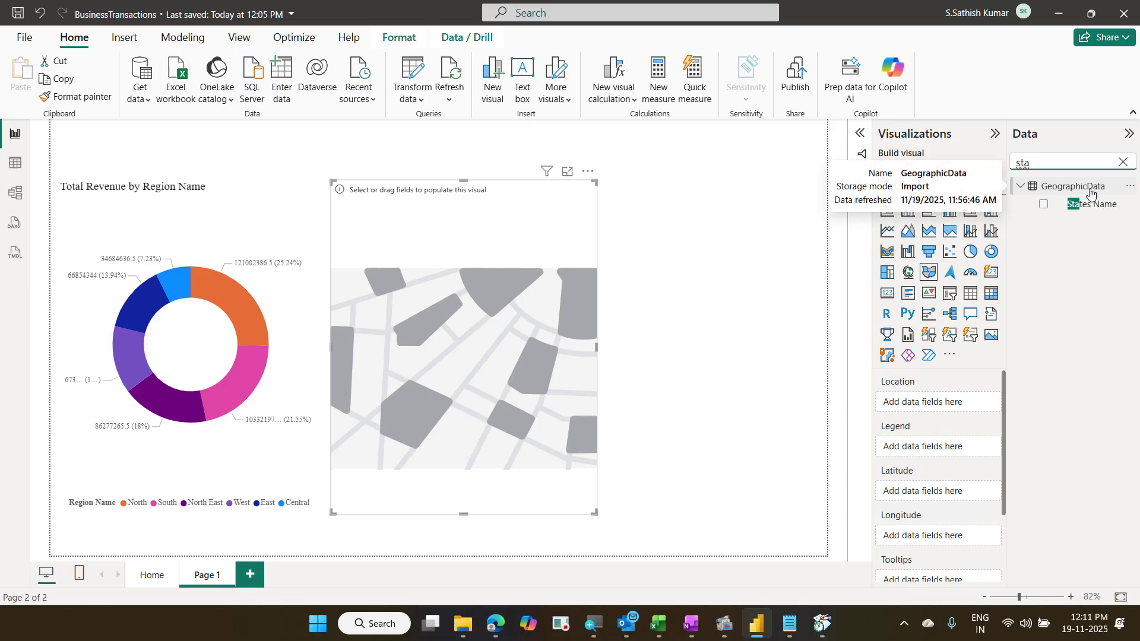
left_click_drag(1091, 206, 961, 407)
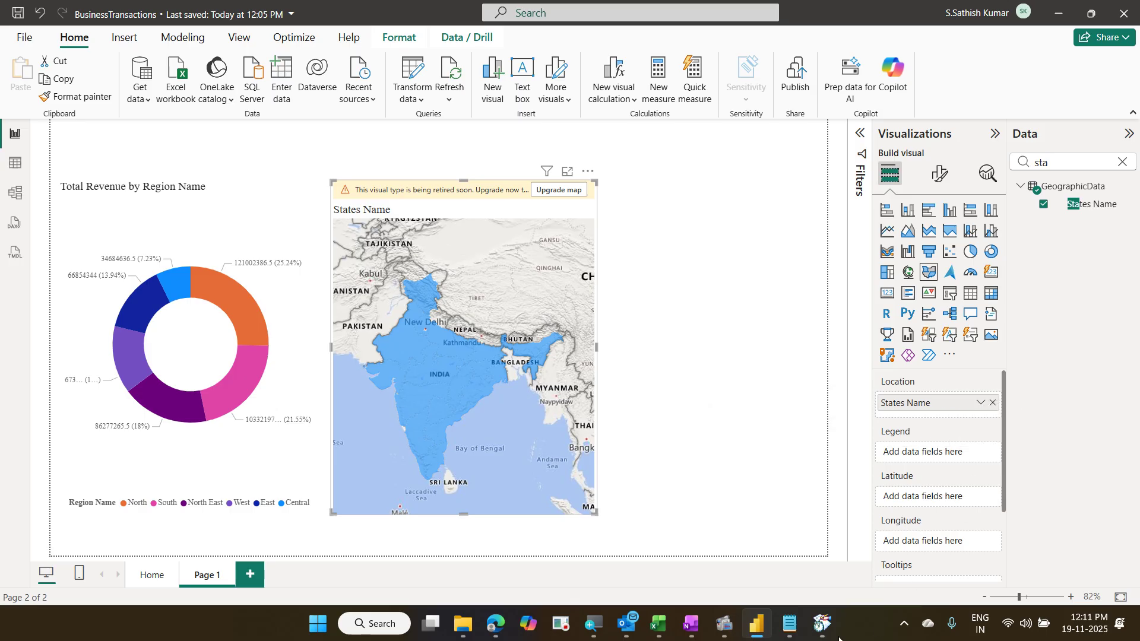
Step: Switch to Excel, review the state names in the GeographicData sheet of the BusinessTransactions workbook, close it and return to the Power BI map
left_click(660, 625)
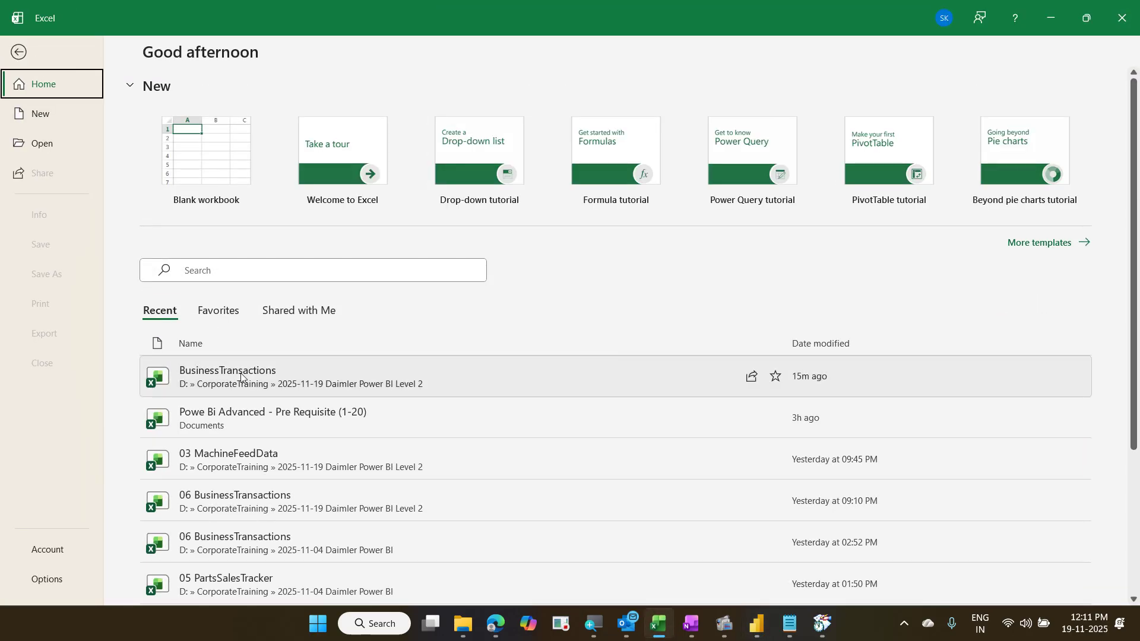
left_click(243, 378)
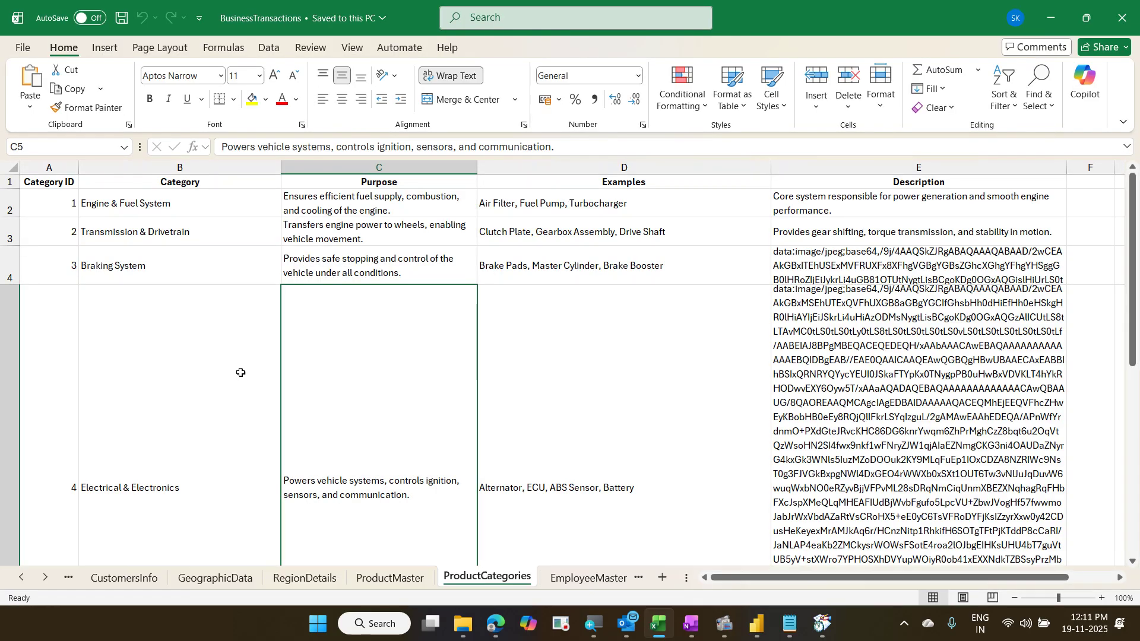
left_click(215, 578)
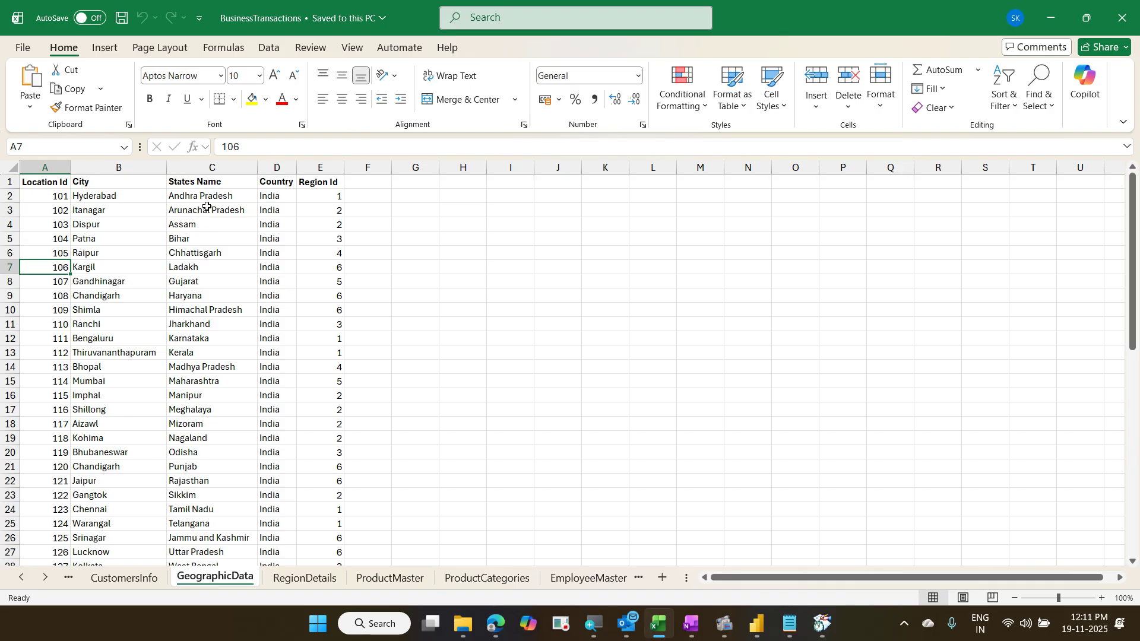
scroll(219, 255, "down", 6)
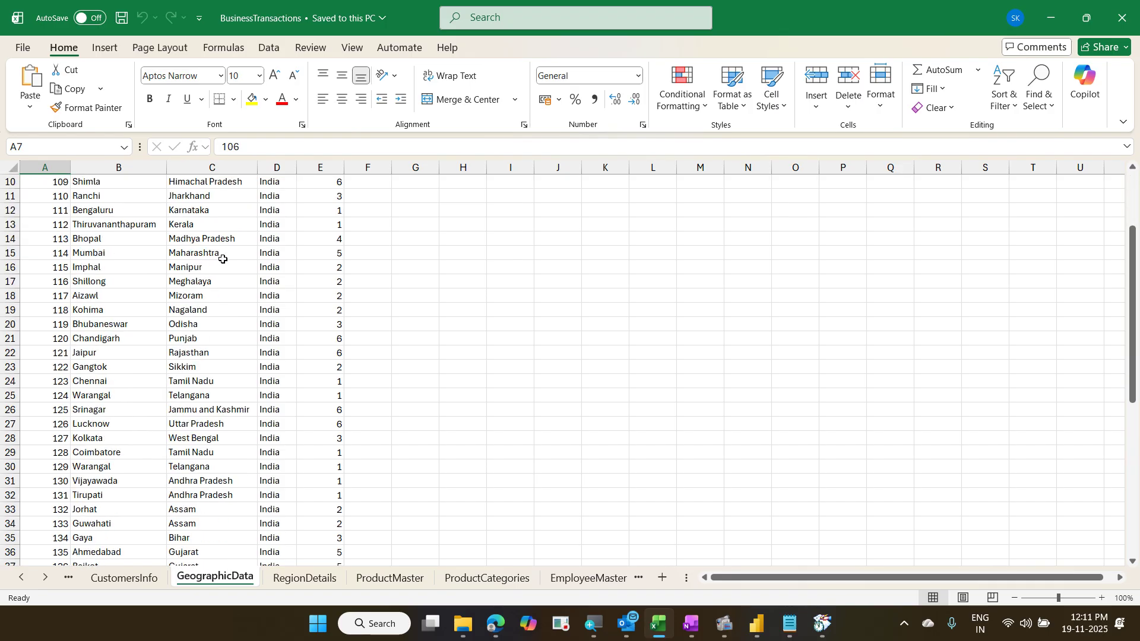
scroll(223, 265, "down", 7)
scroll(223, 265, "up", 13)
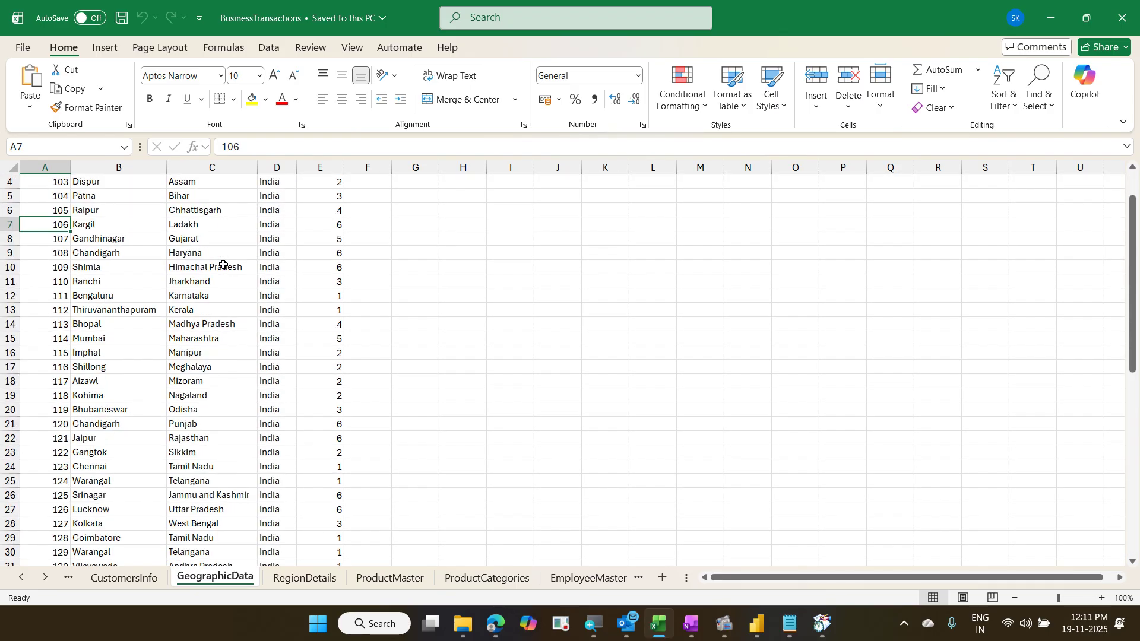
key("ctrl+w")
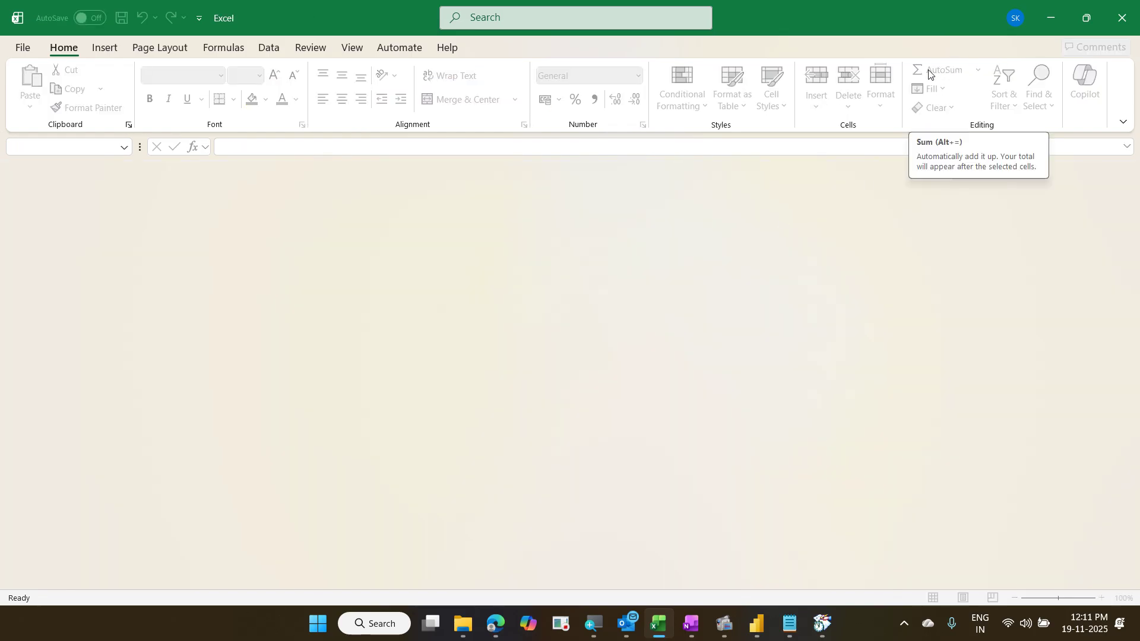
left_click(1051, 18)
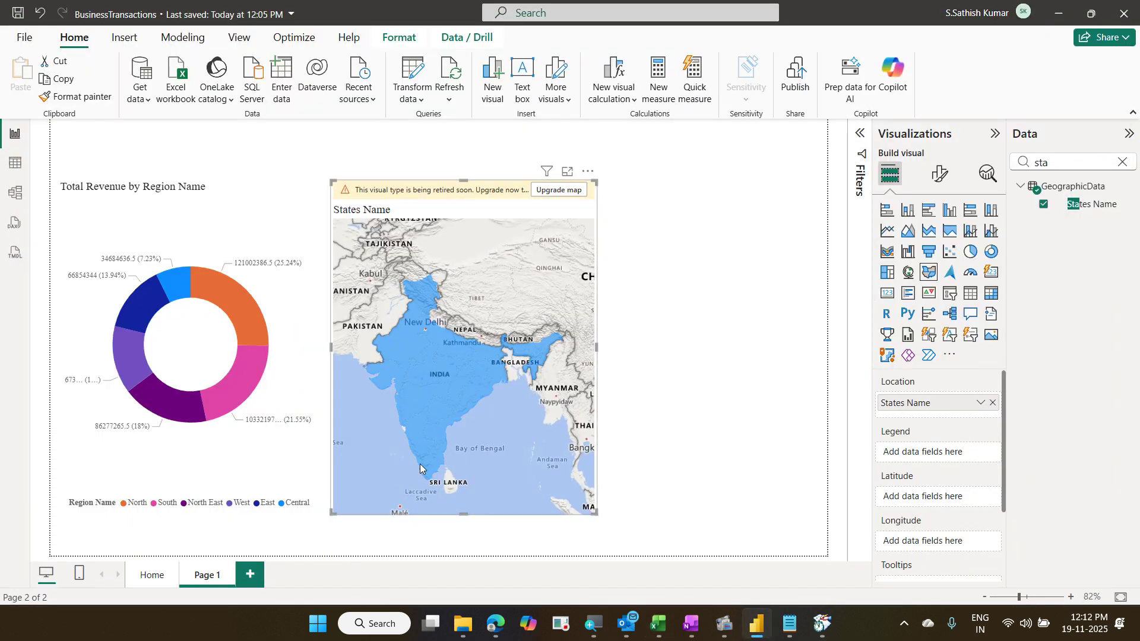
mouse_move(432, 470)
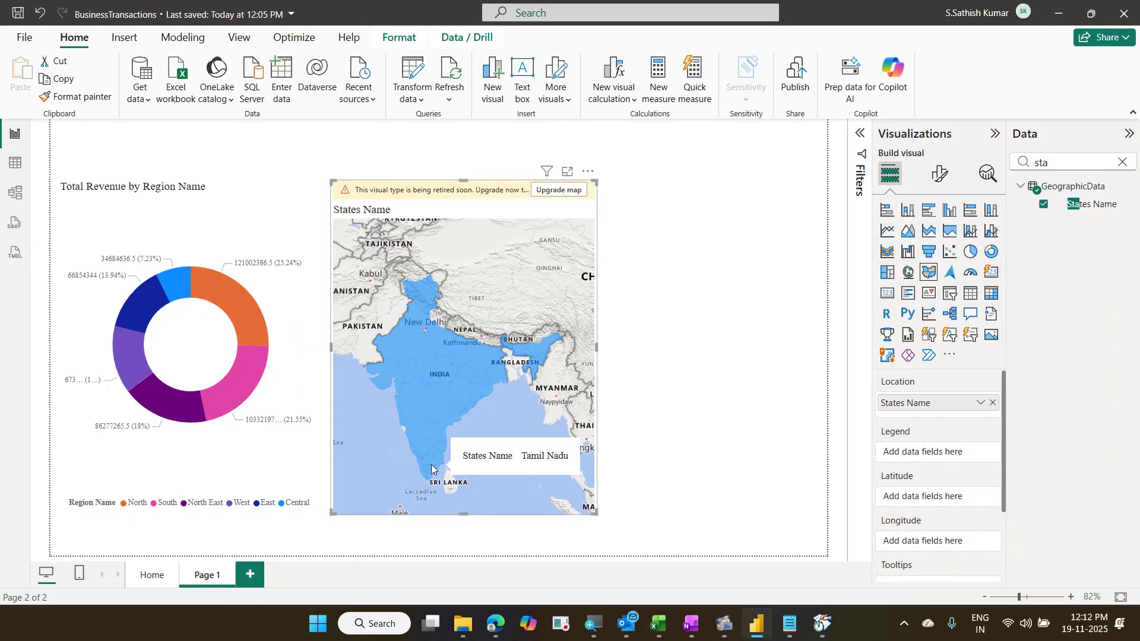
mouse_move(420, 436)
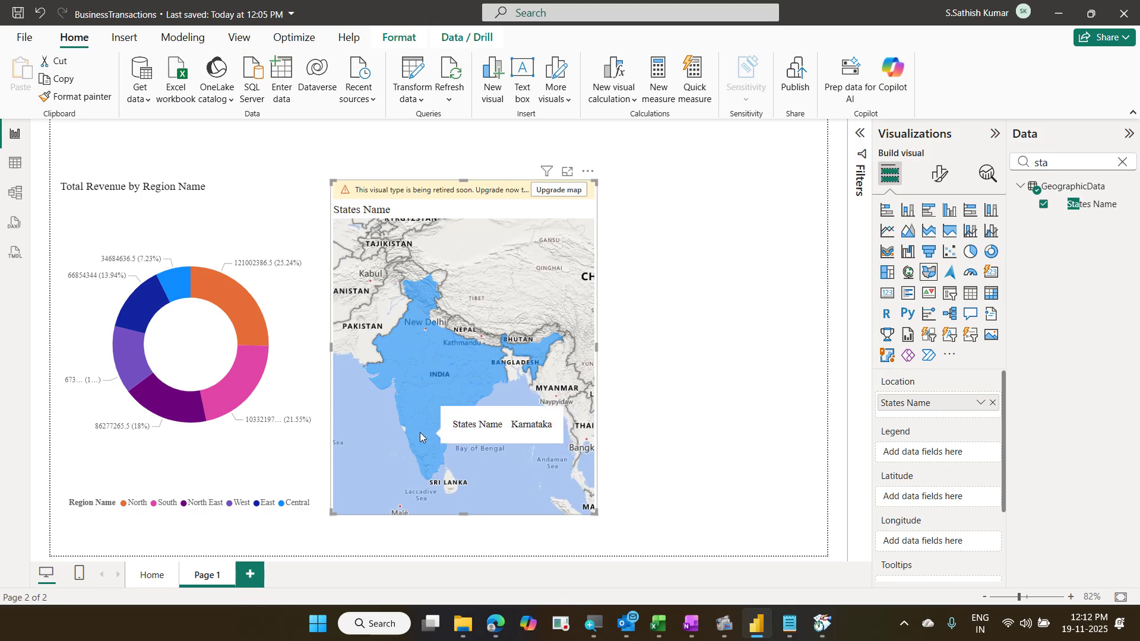
mouse_move(412, 324)
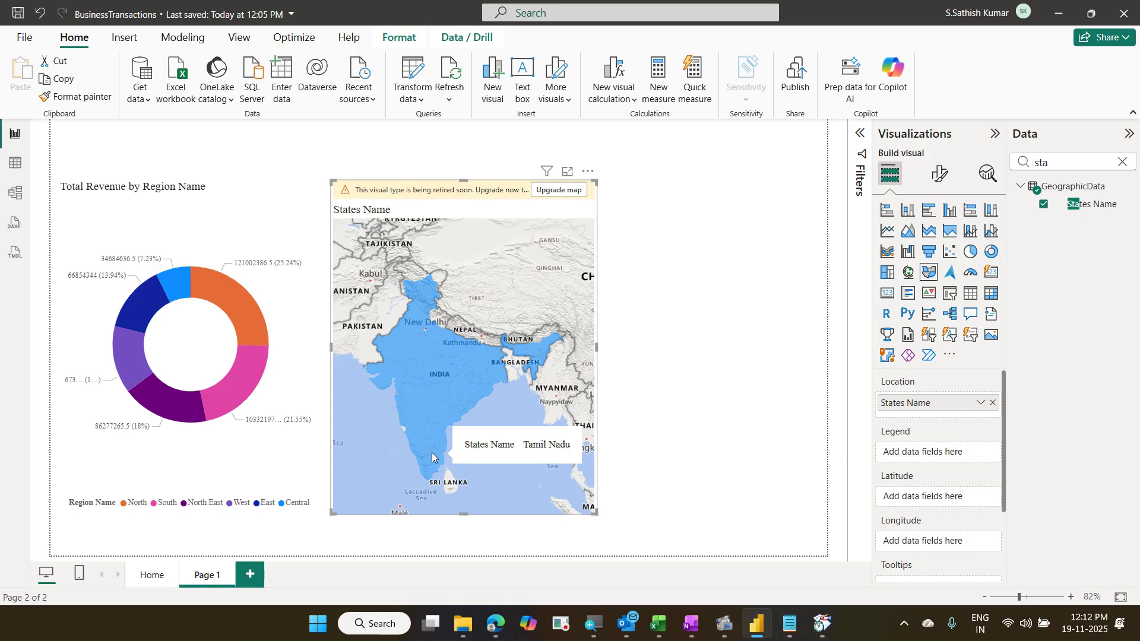
Step: Add Total Revenue to the filled map's tooltips and check the tooltips of several states
left_click(1122, 163)
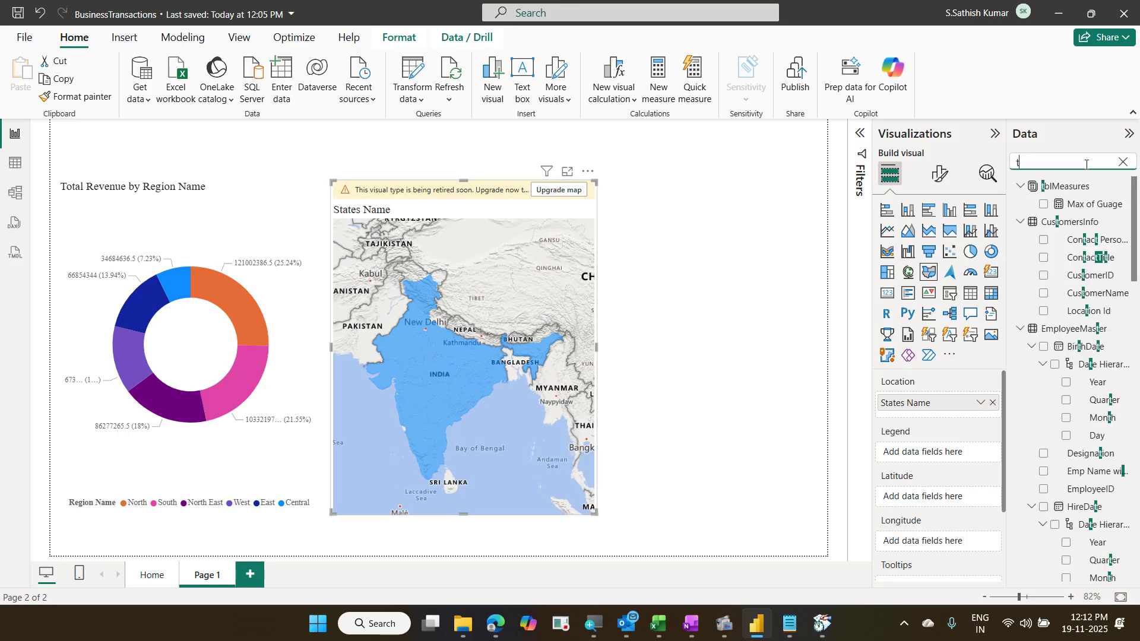
type("tot")
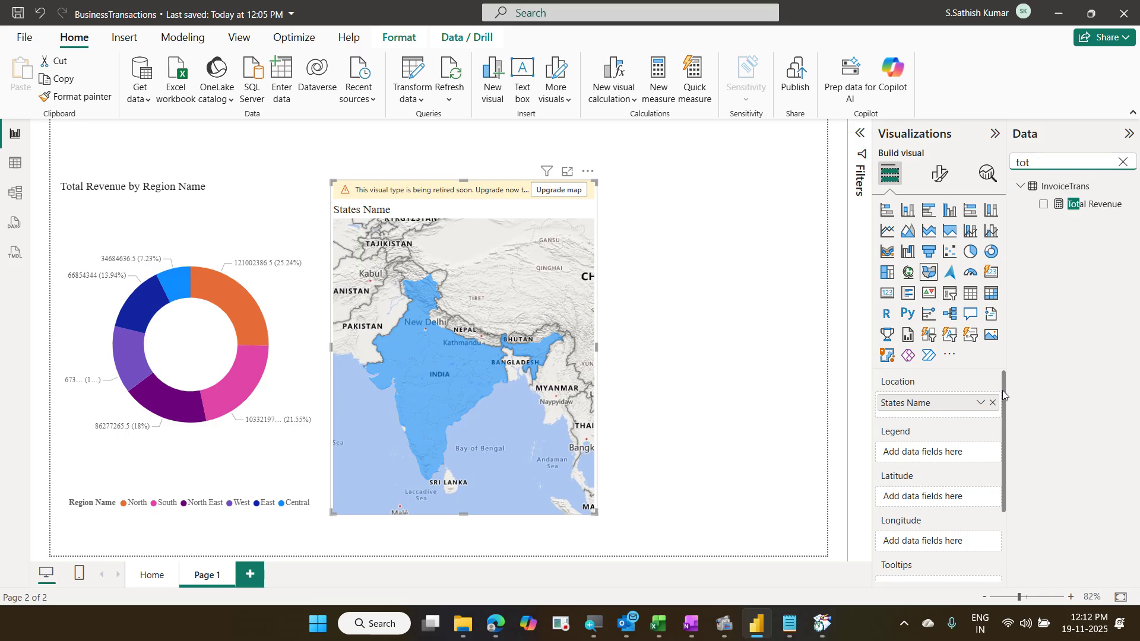
left_click_drag(1004, 394, 1010, 494)
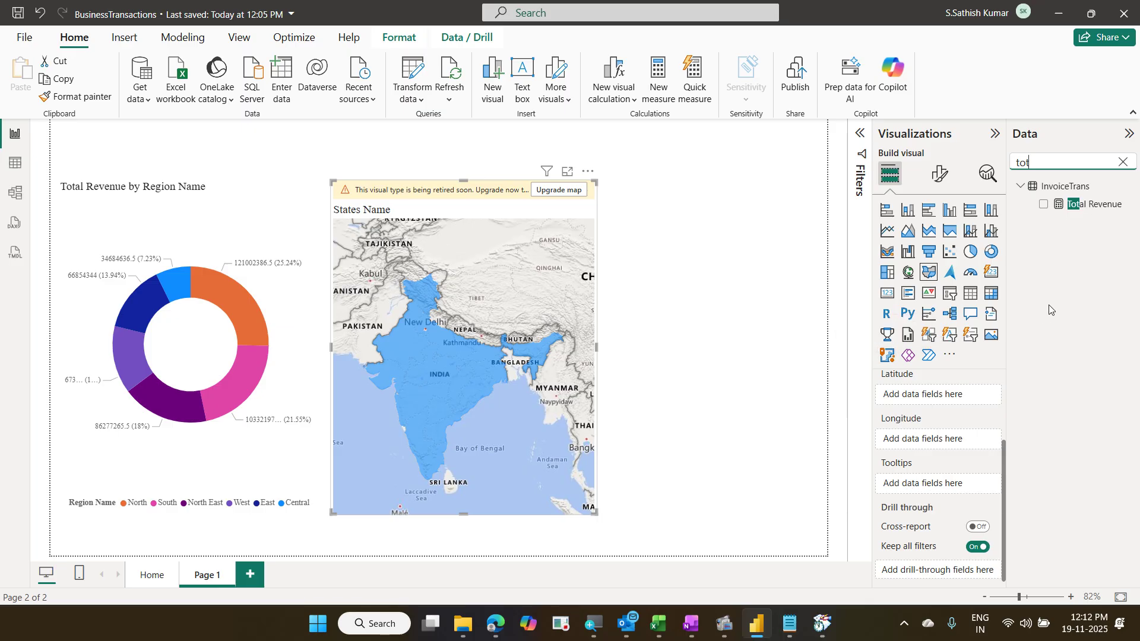
left_click_drag(1096, 205, 966, 483)
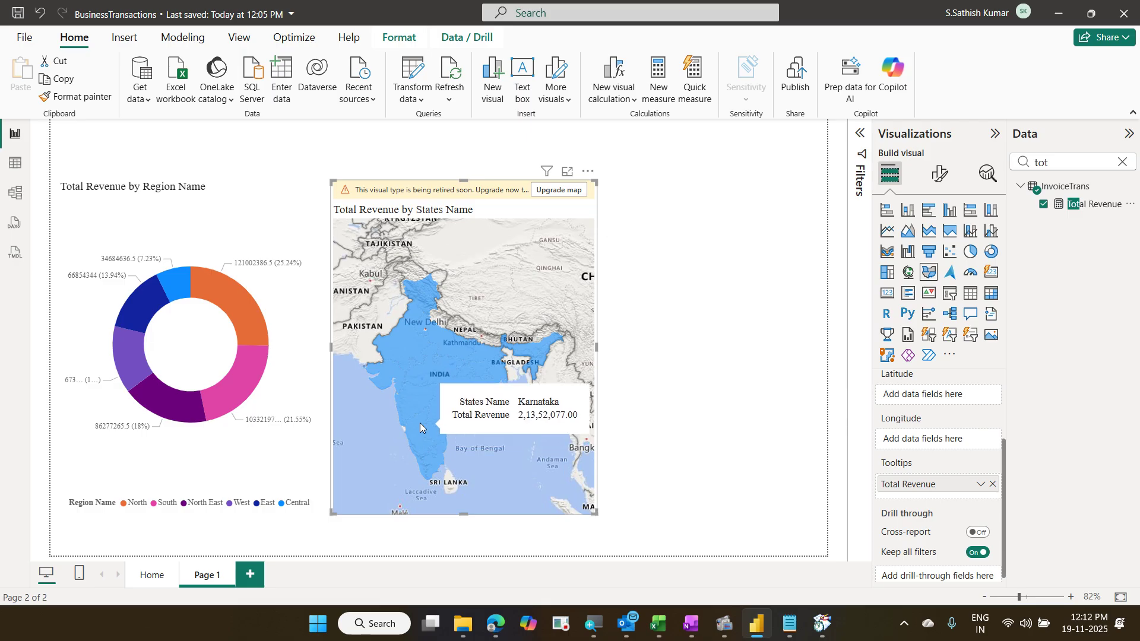
mouse_move(404, 381)
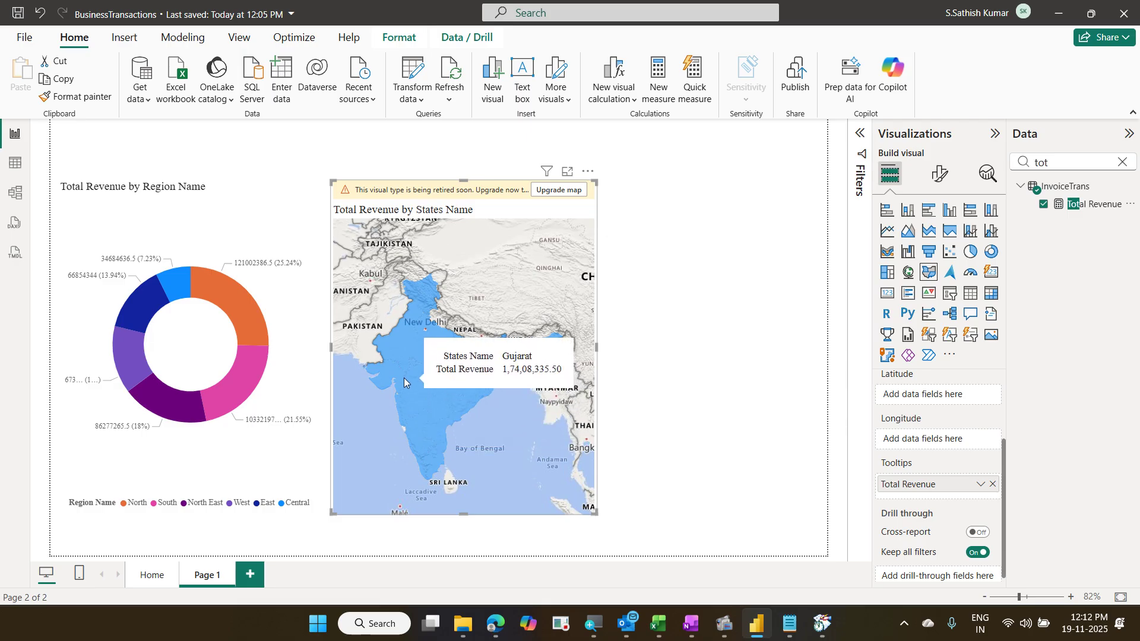
mouse_move(402, 357)
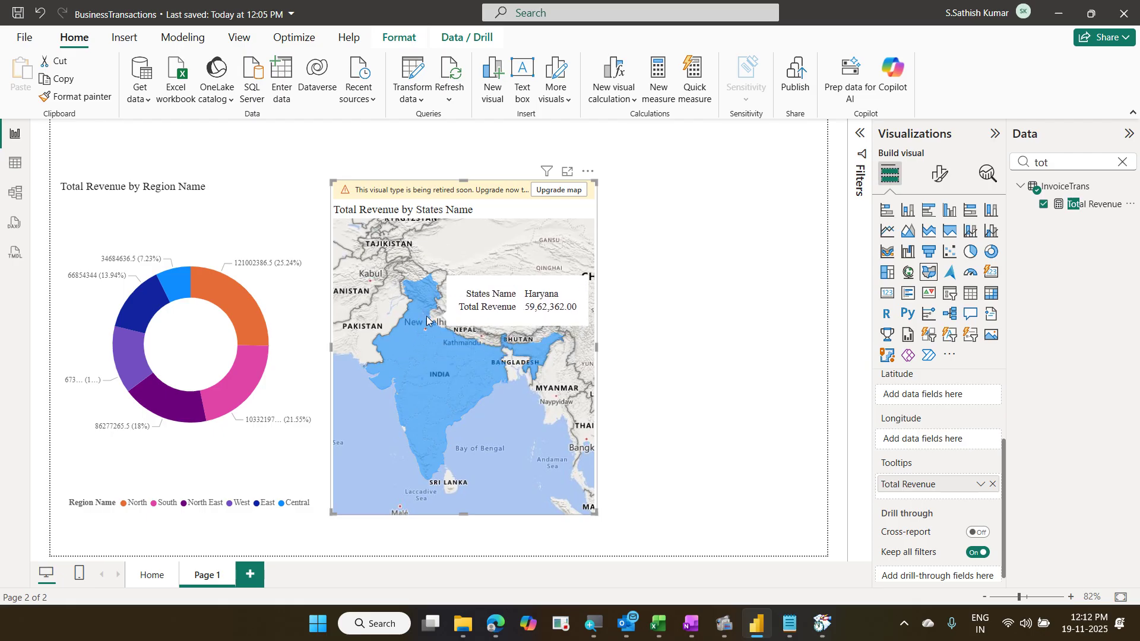
mouse_move(473, 364)
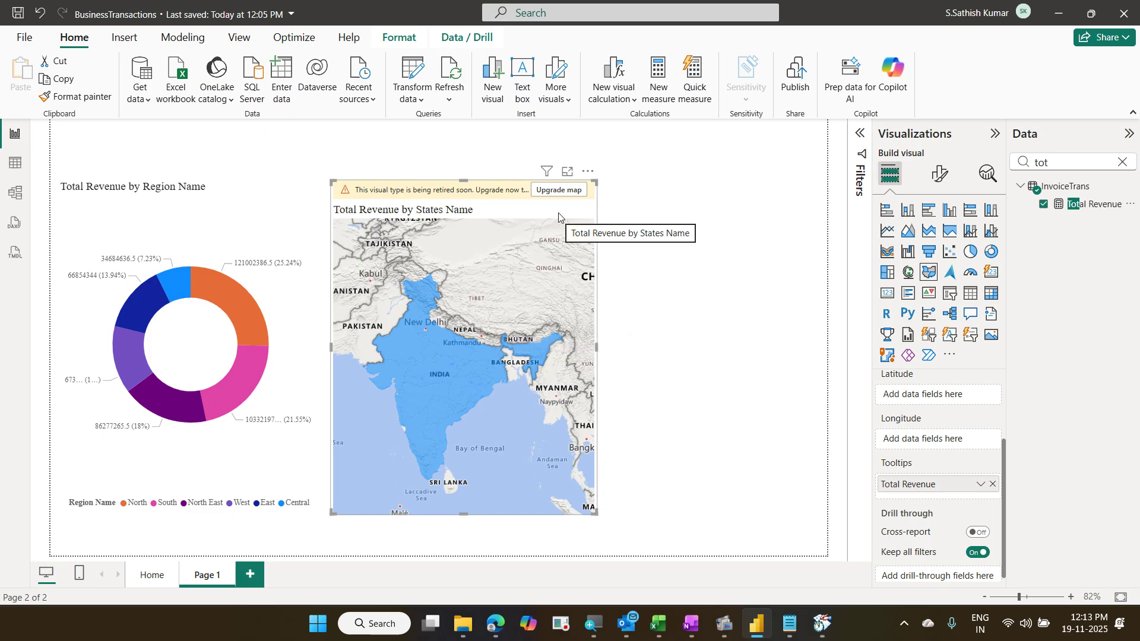
Step: Open the filled map's fill color settings, review the individual colors with Show all, and turn Show all off again
left_click(940, 186)
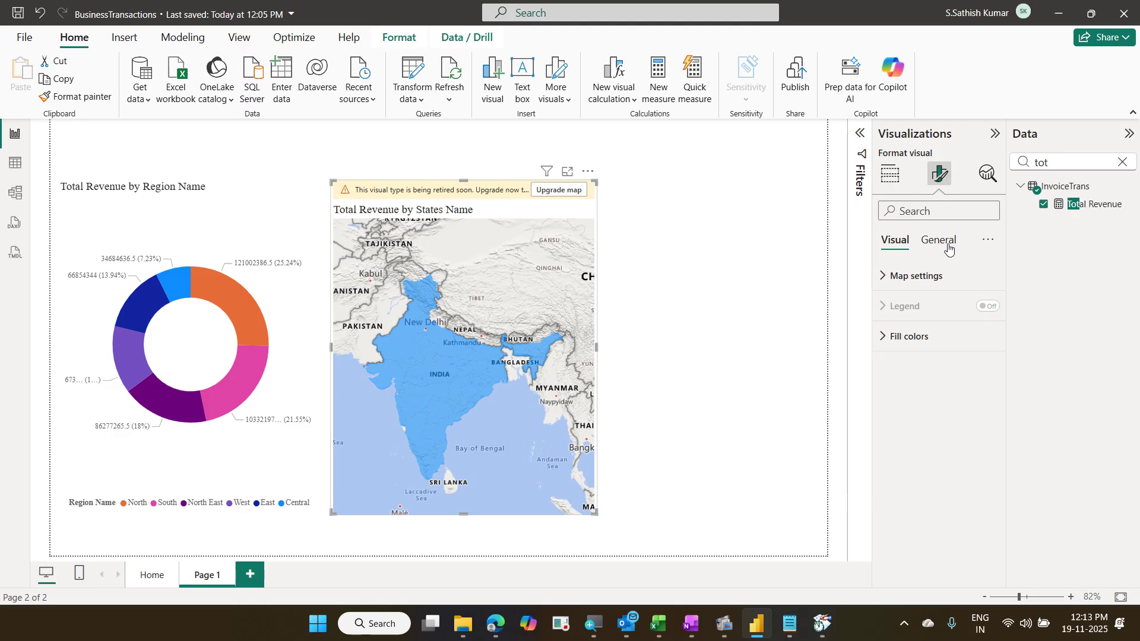
left_click(947, 349)
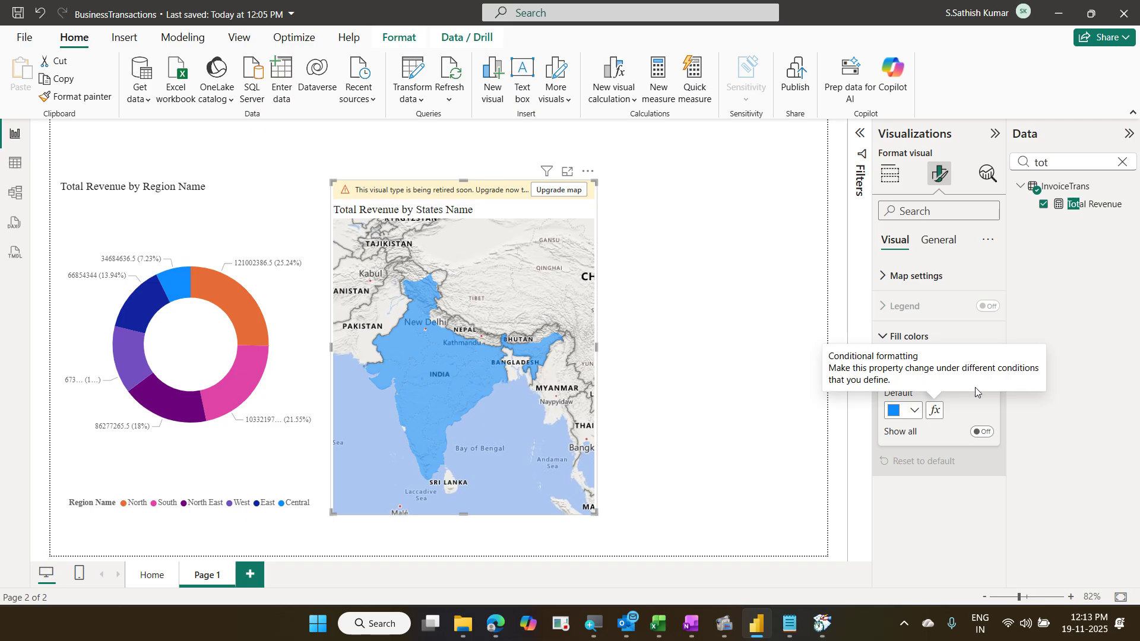
left_click(983, 433)
scroll(987, 436, "down", 10)
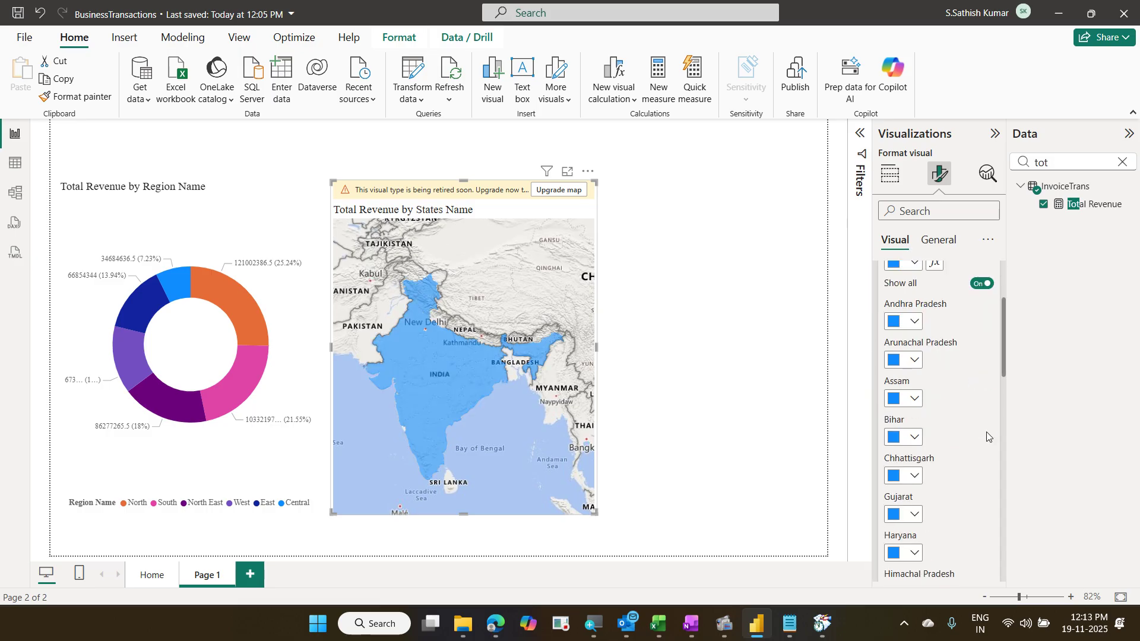
scroll(987, 436, "up", 5)
scroll(987, 437, "up", 5)
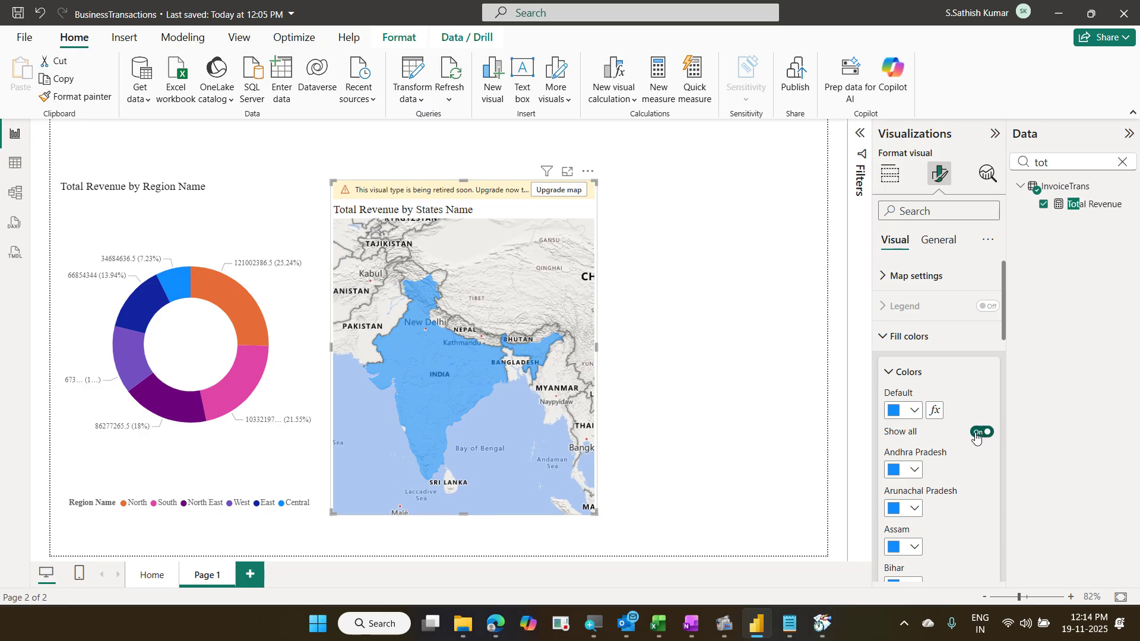
left_click(981, 433)
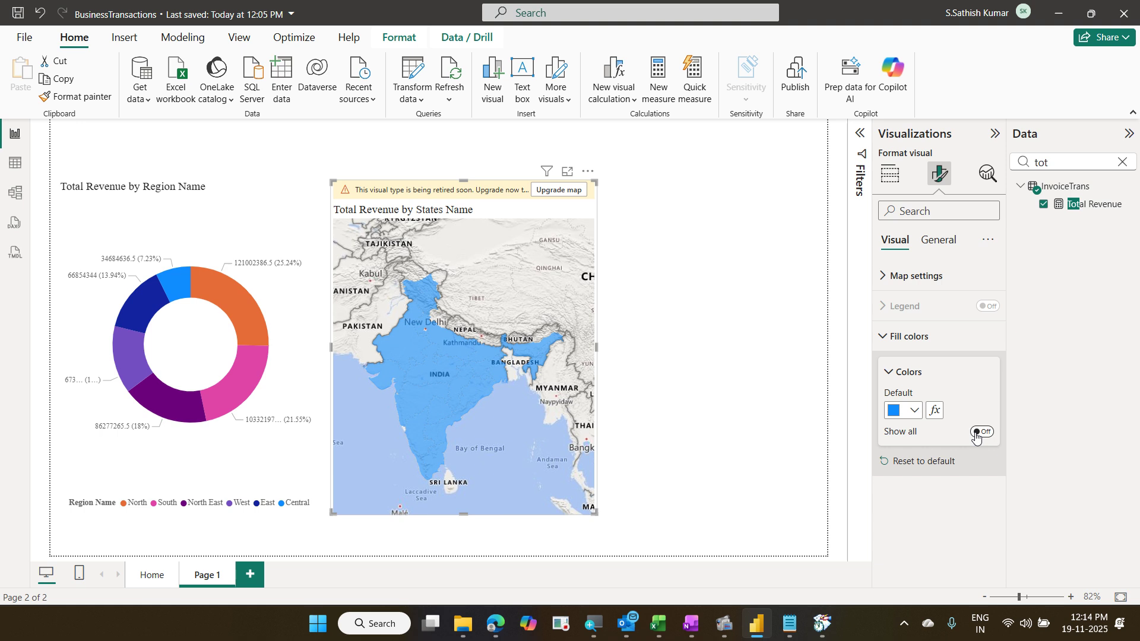
Step: Set conditional formatting of the map's default fill color to the Gradient style based on Total Revenue
left_click(935, 412)
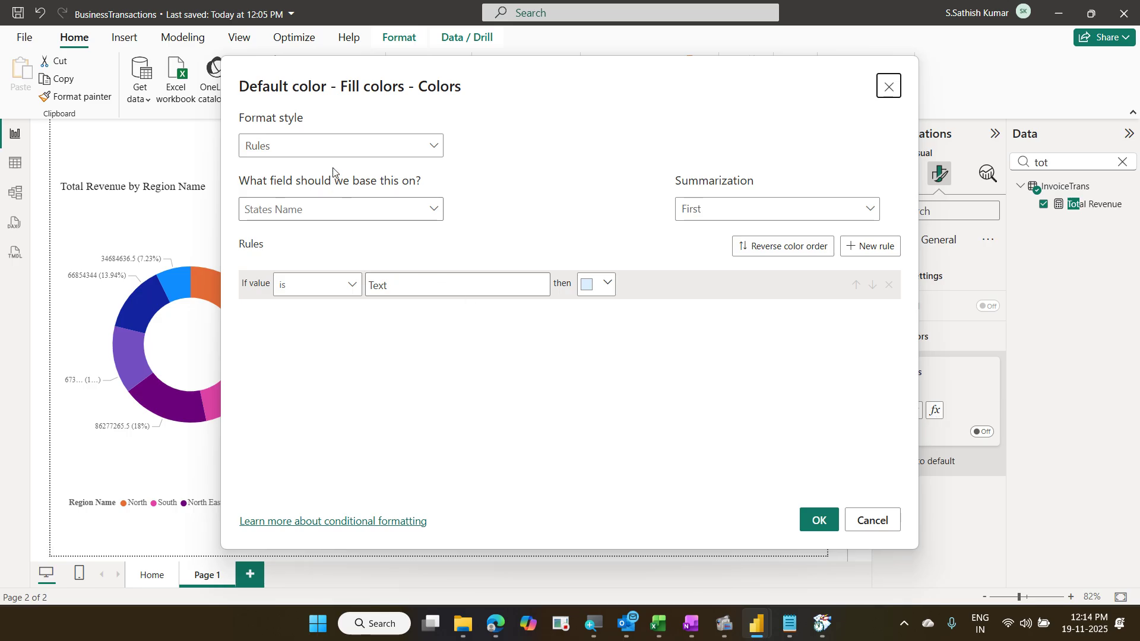
left_click(436, 153)
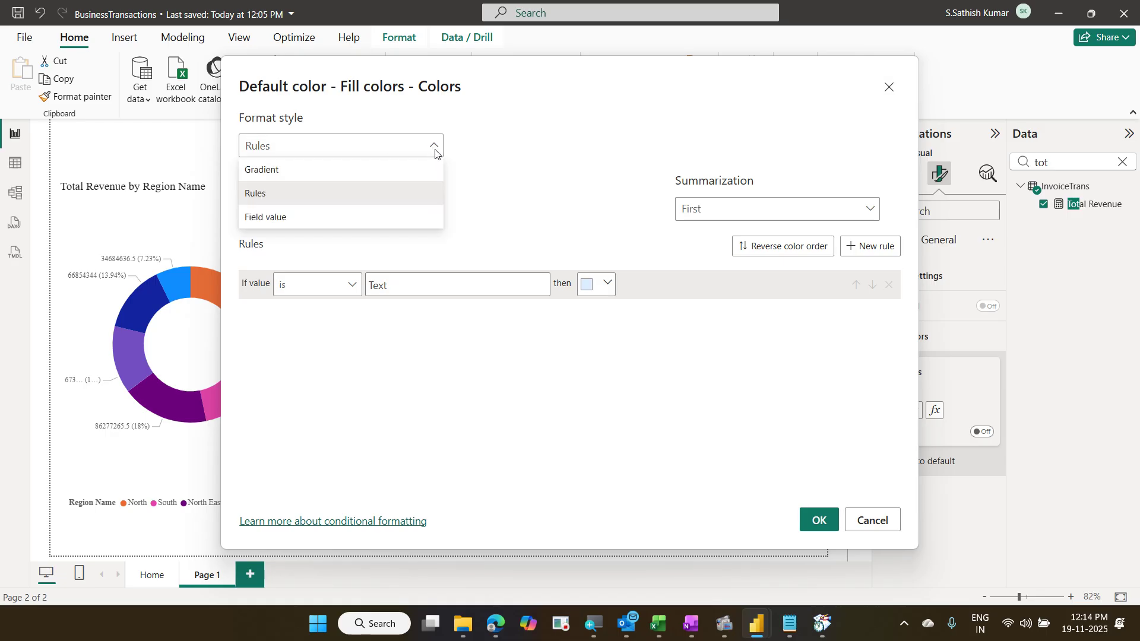
left_click(390, 172)
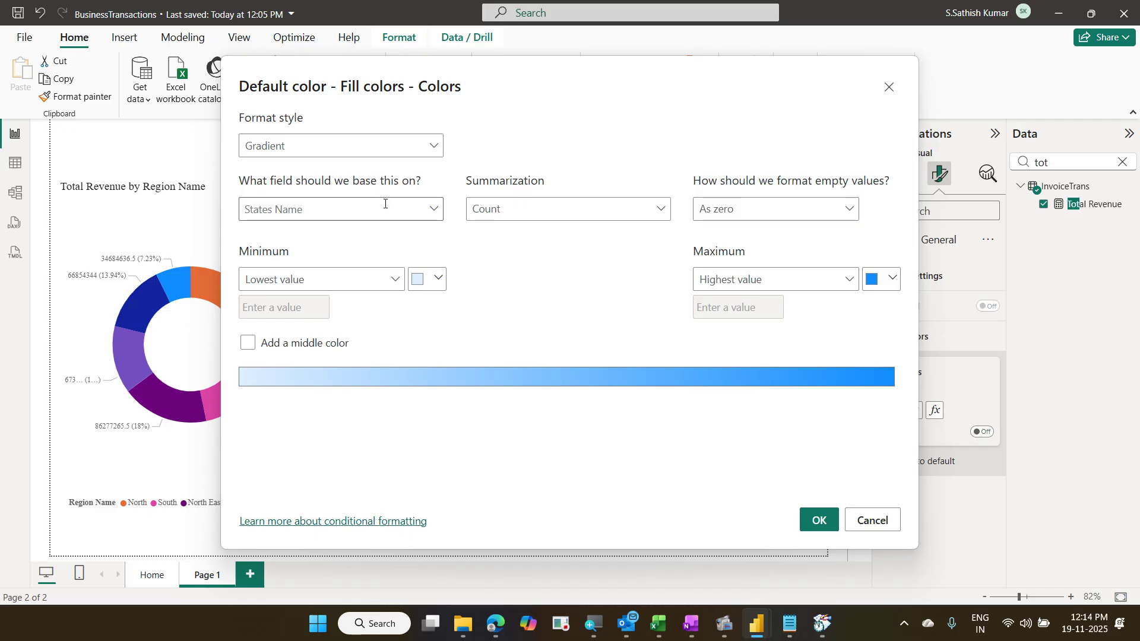
left_click(439, 212)
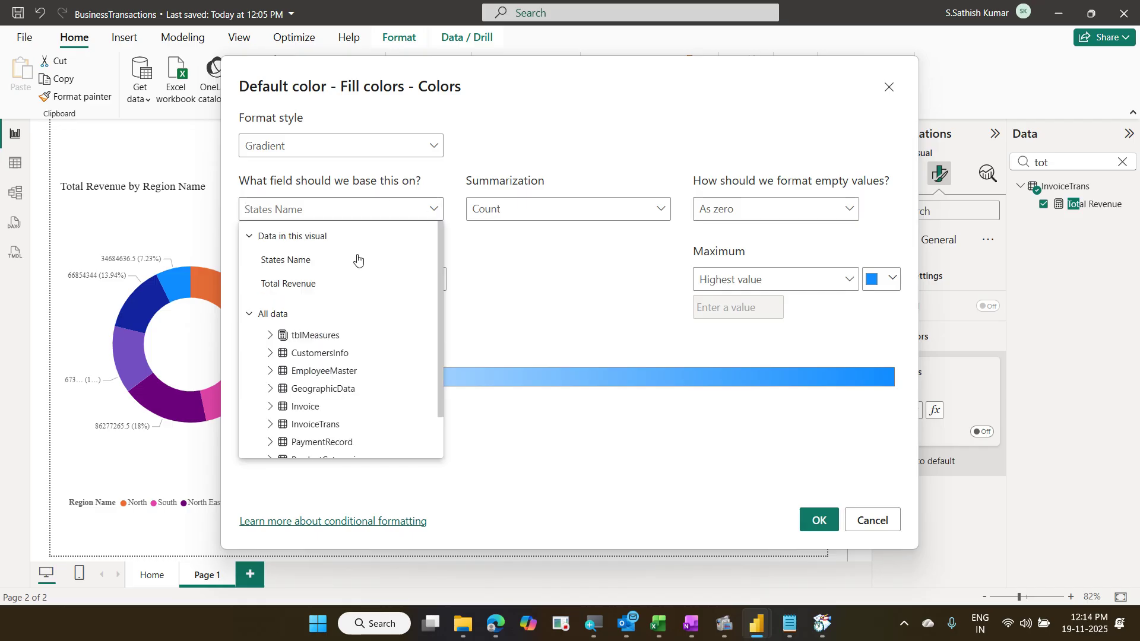
left_click(334, 284)
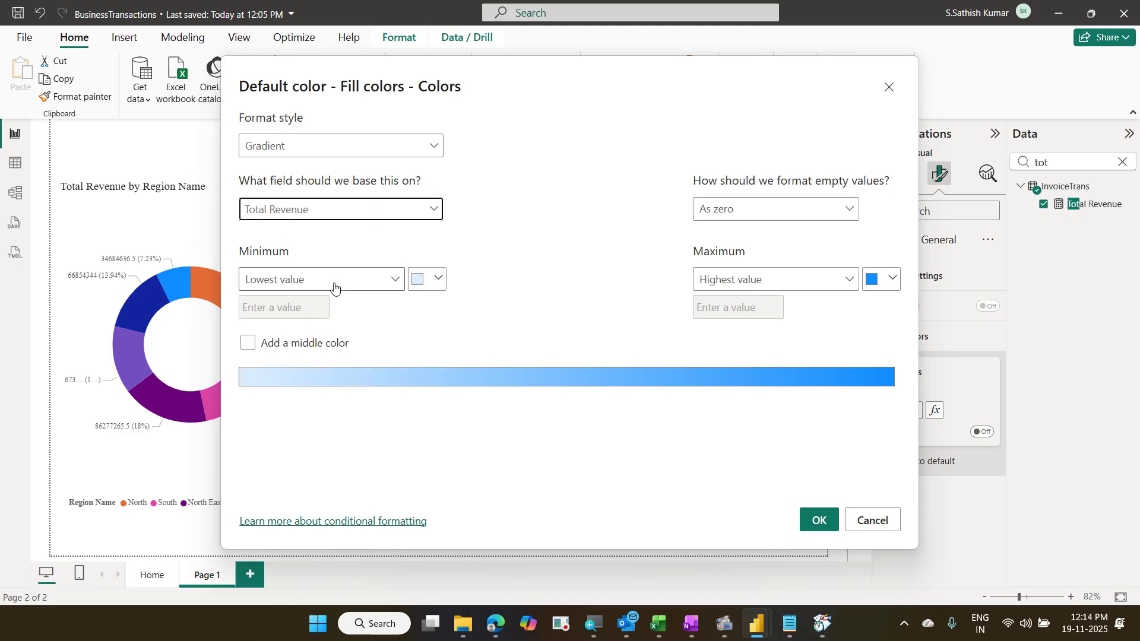
Step: Keep the gradient minimum at Lowest value with the red theme color and add a middle color
left_click(394, 287)
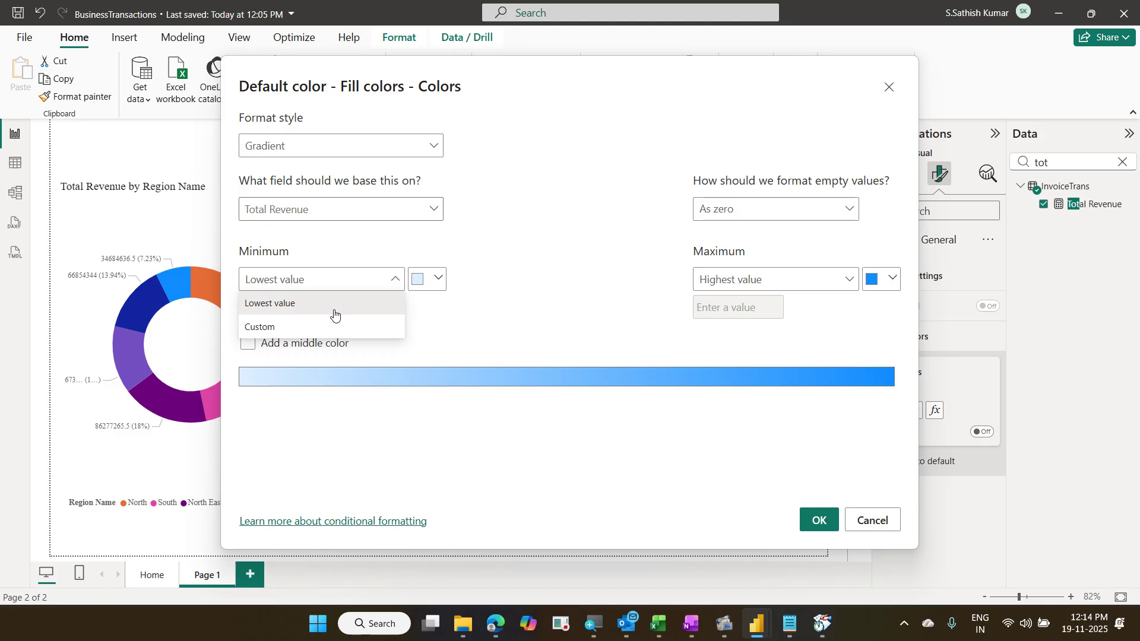
left_click(334, 315)
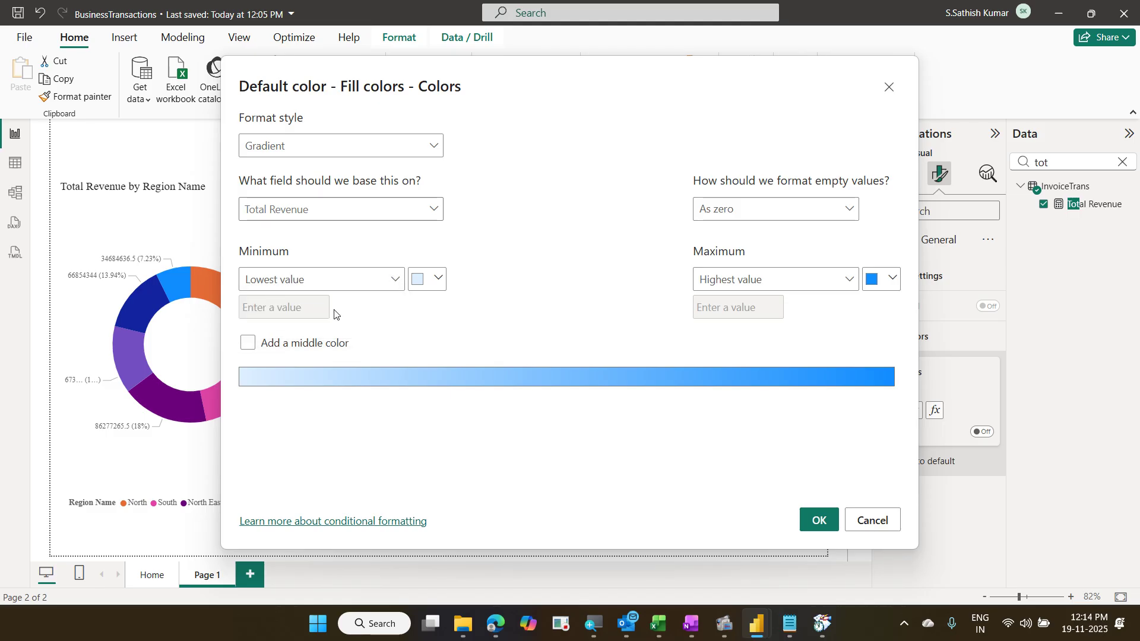
left_click(433, 289)
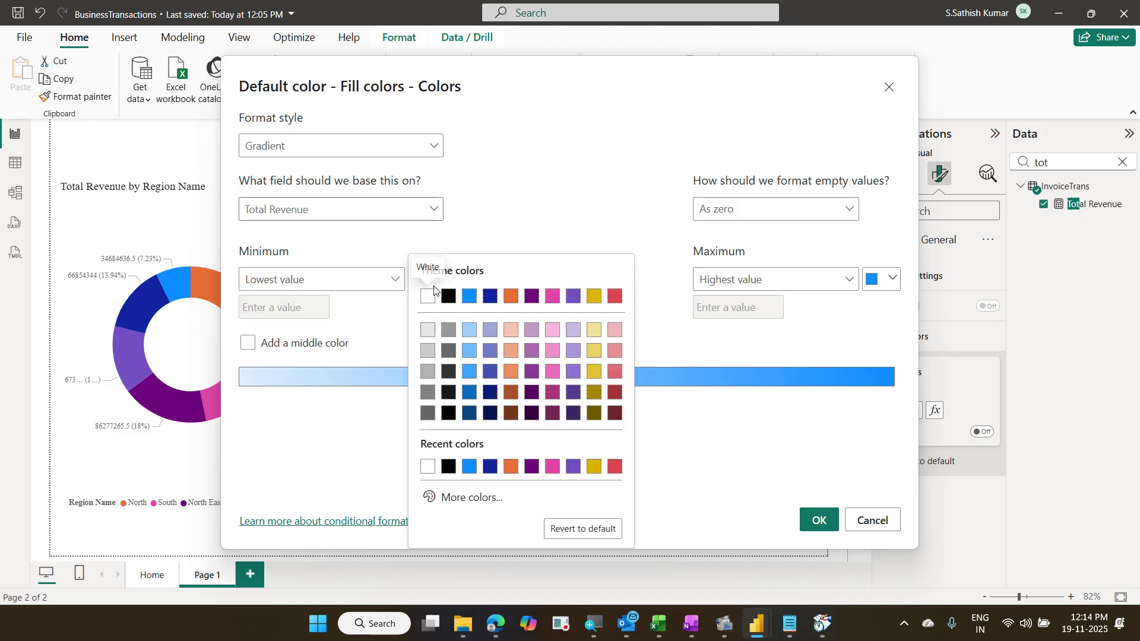
left_click(614, 297)
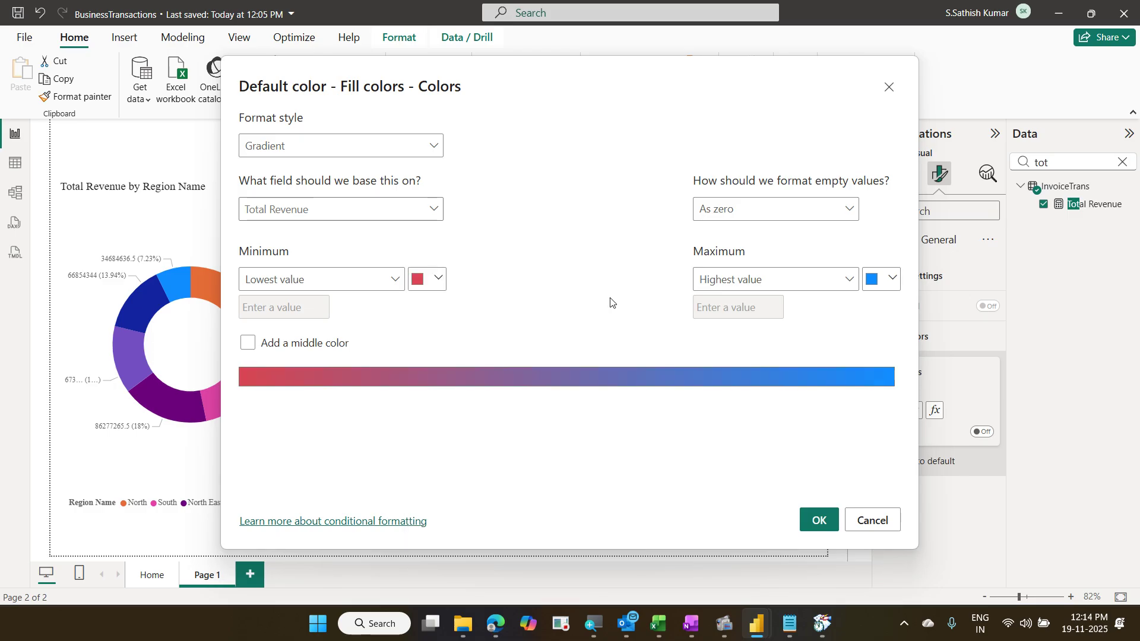
left_click(315, 350)
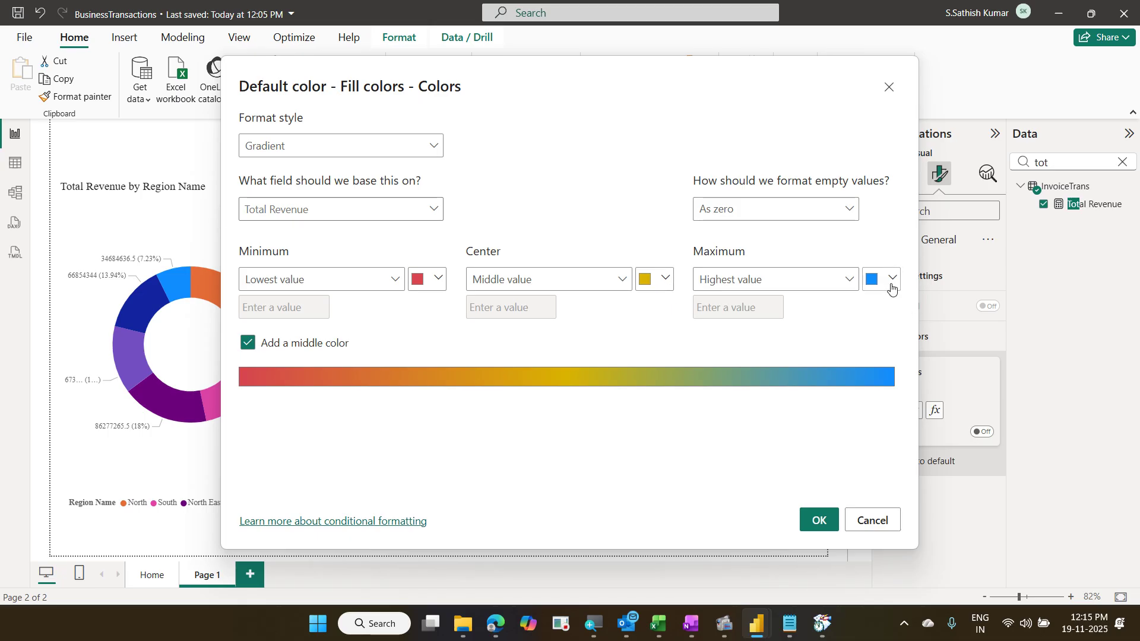
Step: Set the gradient's maximum color to a custom bright green and apply the conditional formatting to the map
left_click(891, 288)
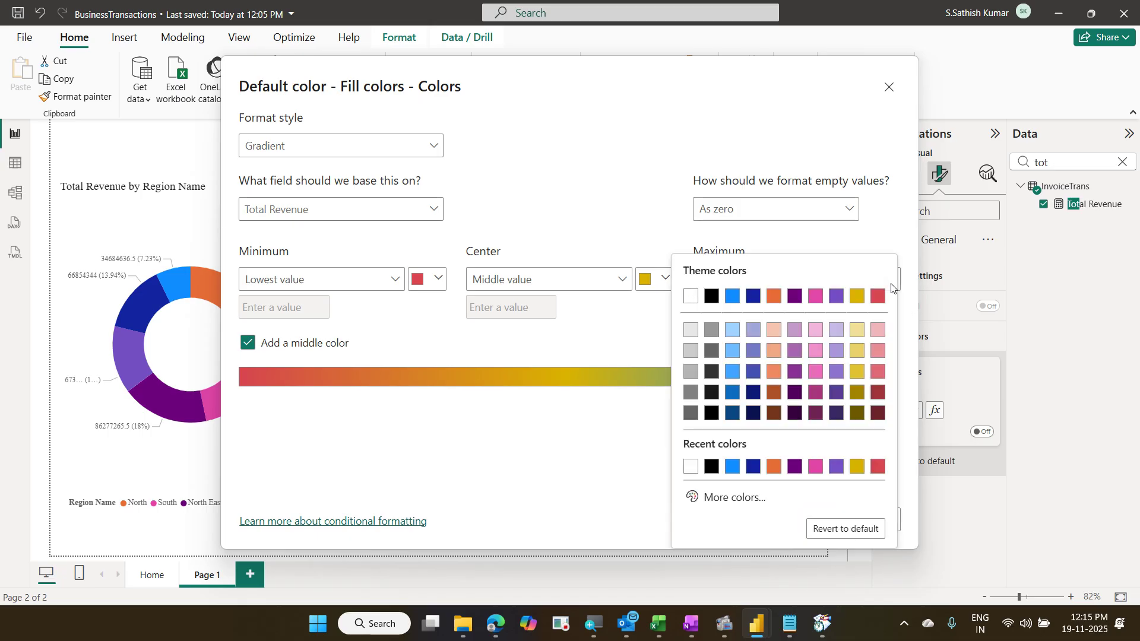
left_click(748, 497)
left_click(772, 446)
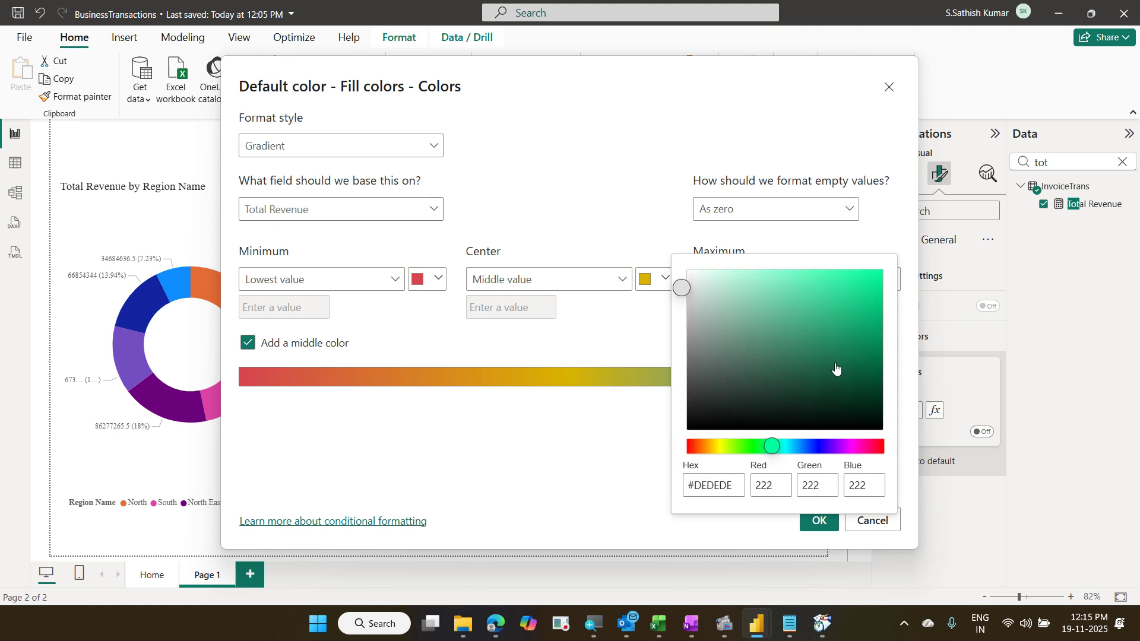
left_click(867, 289)
left_click(877, 252)
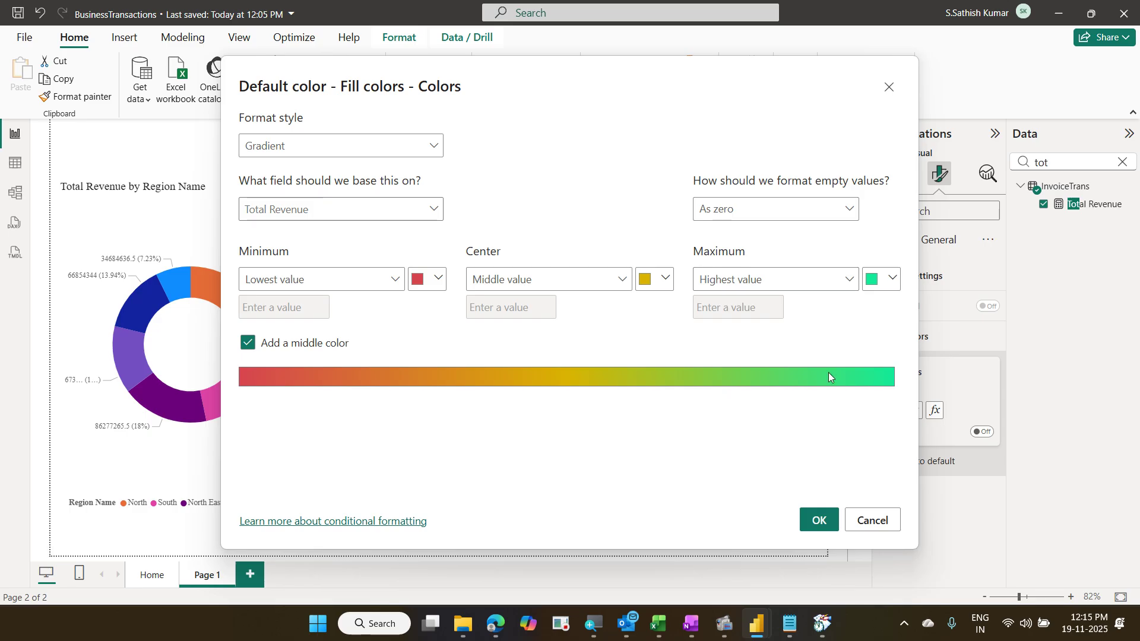
left_click(821, 520)
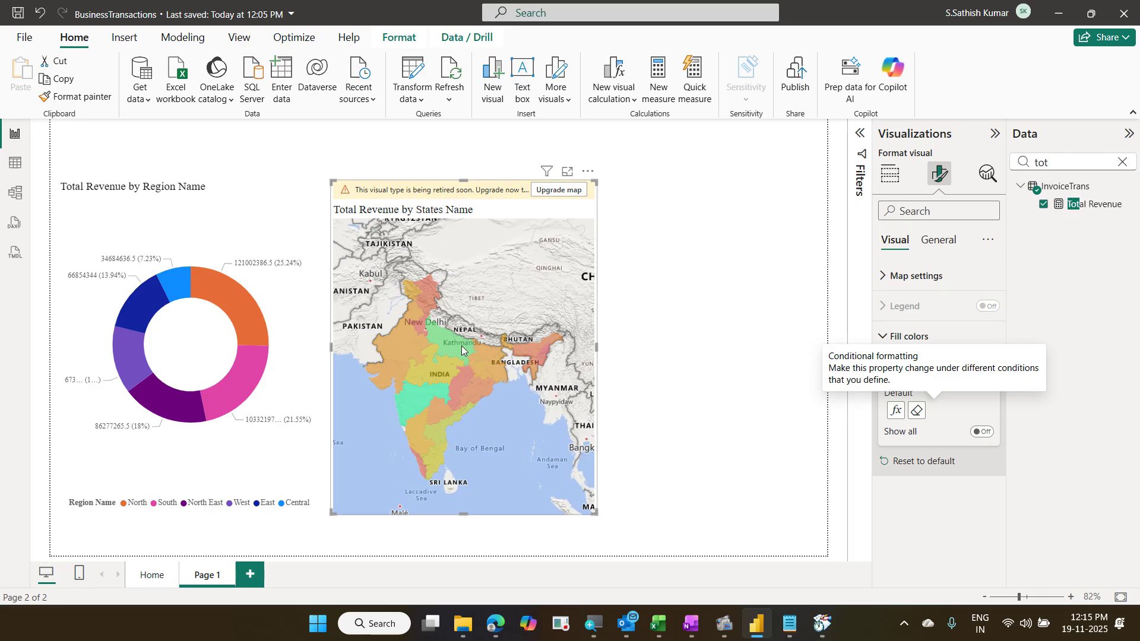
Step: Check the Total Revenue tooltips of several states on the gradient-colored map, including Maharashtra and Himachal Pradesh
mouse_move(462, 345)
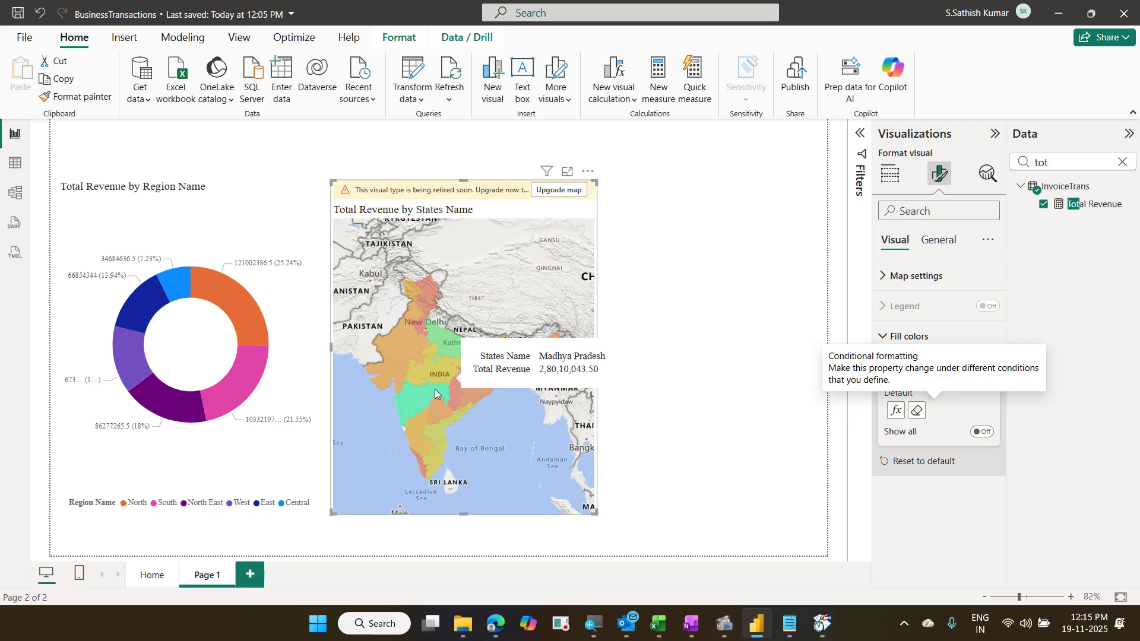
mouse_move(419, 397)
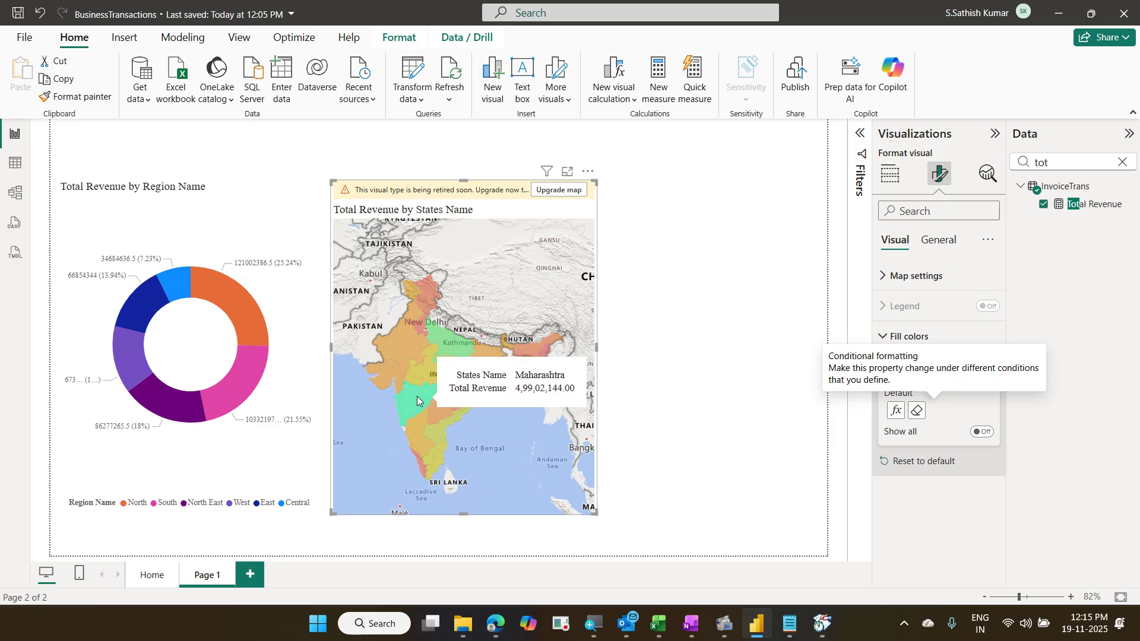
mouse_move(429, 305)
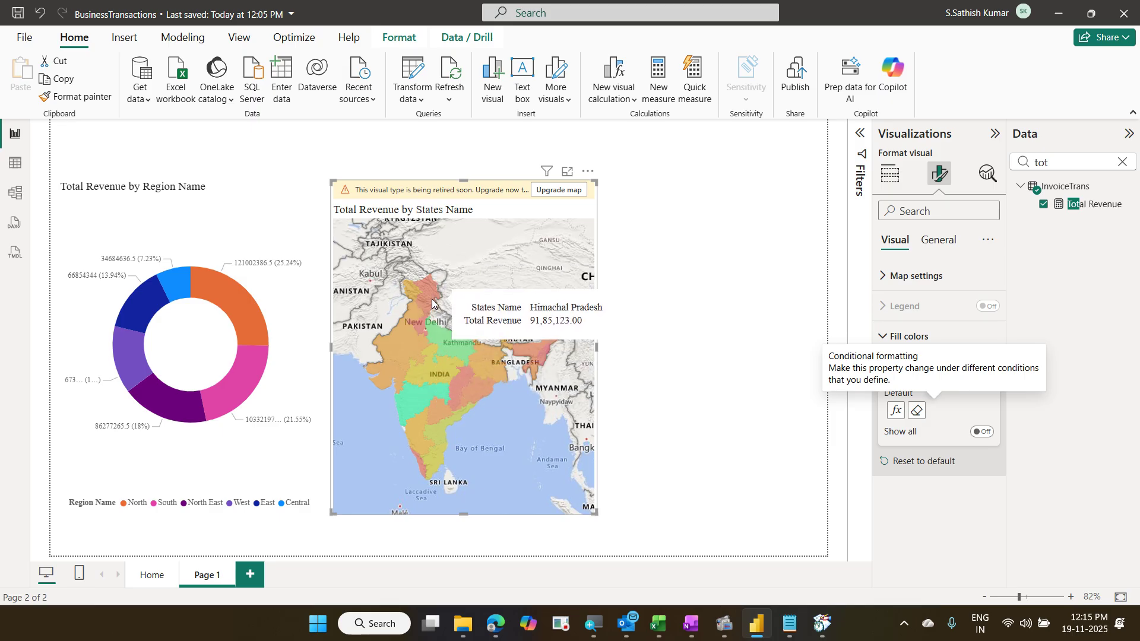
mouse_move(457, 402)
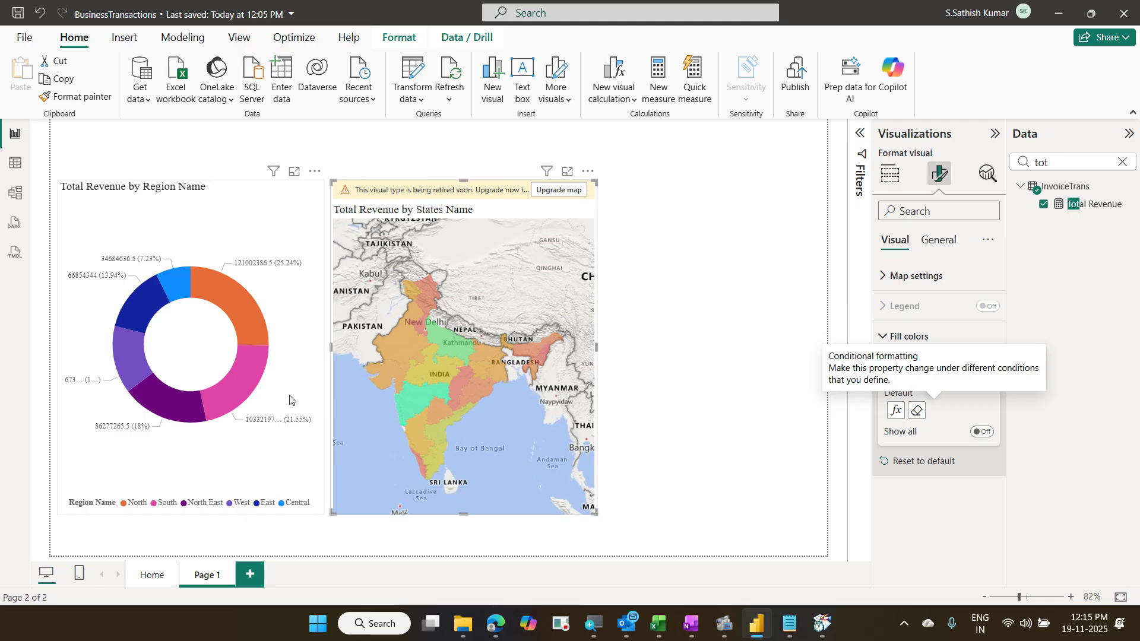
Step: Cross-filter the state map by each region slice of the donut chart in turn, and clear the selection
mouse_move(245, 320)
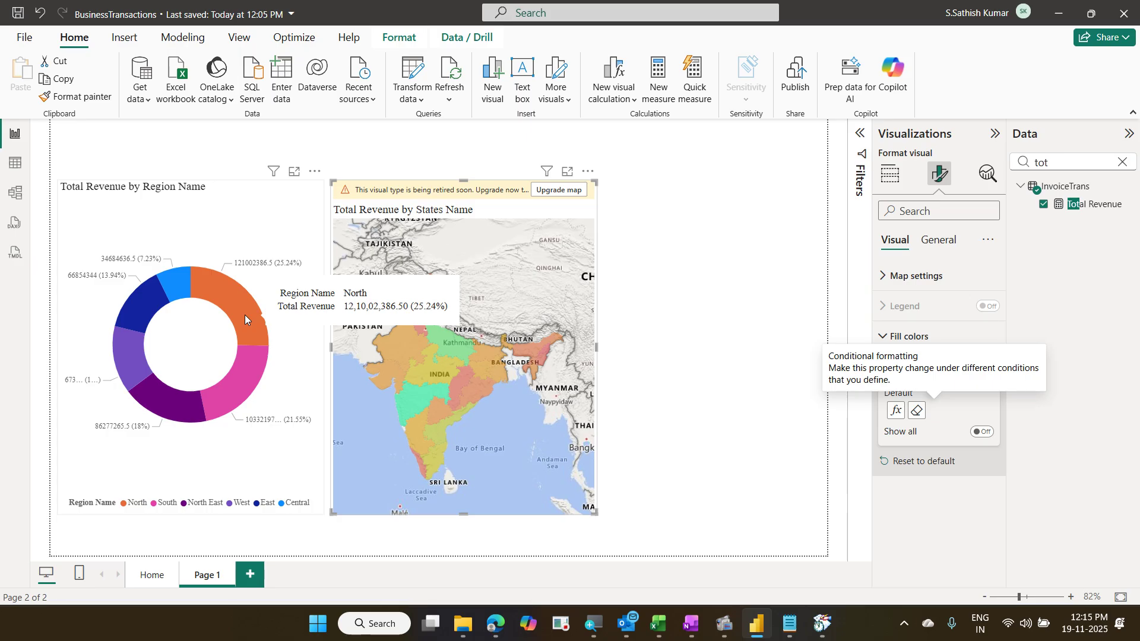
left_click(244, 314)
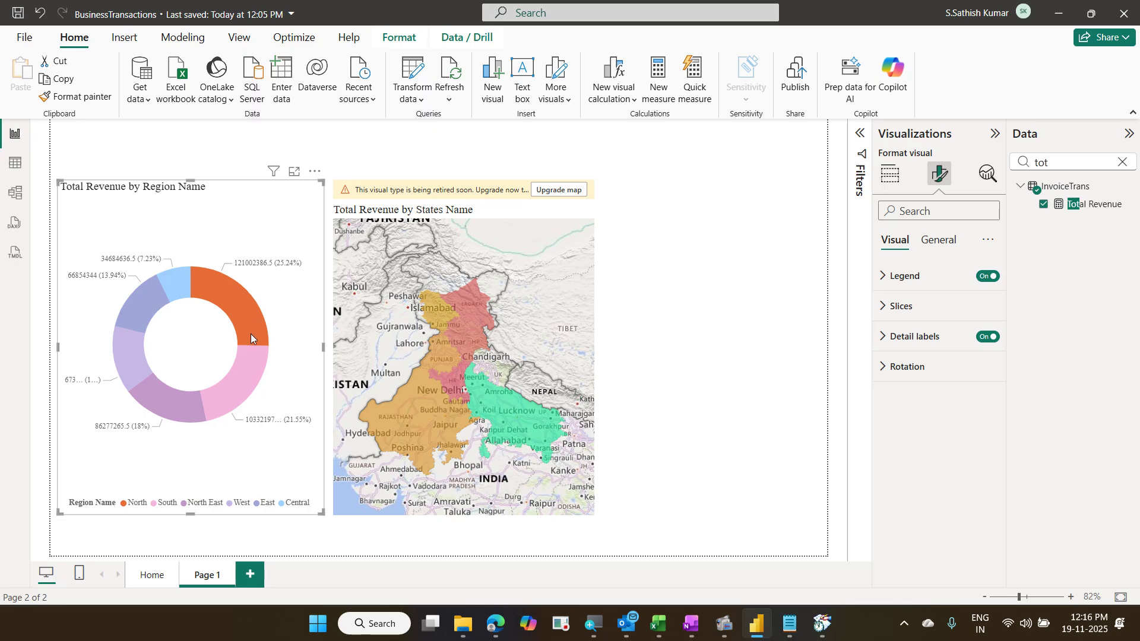
left_click(248, 365)
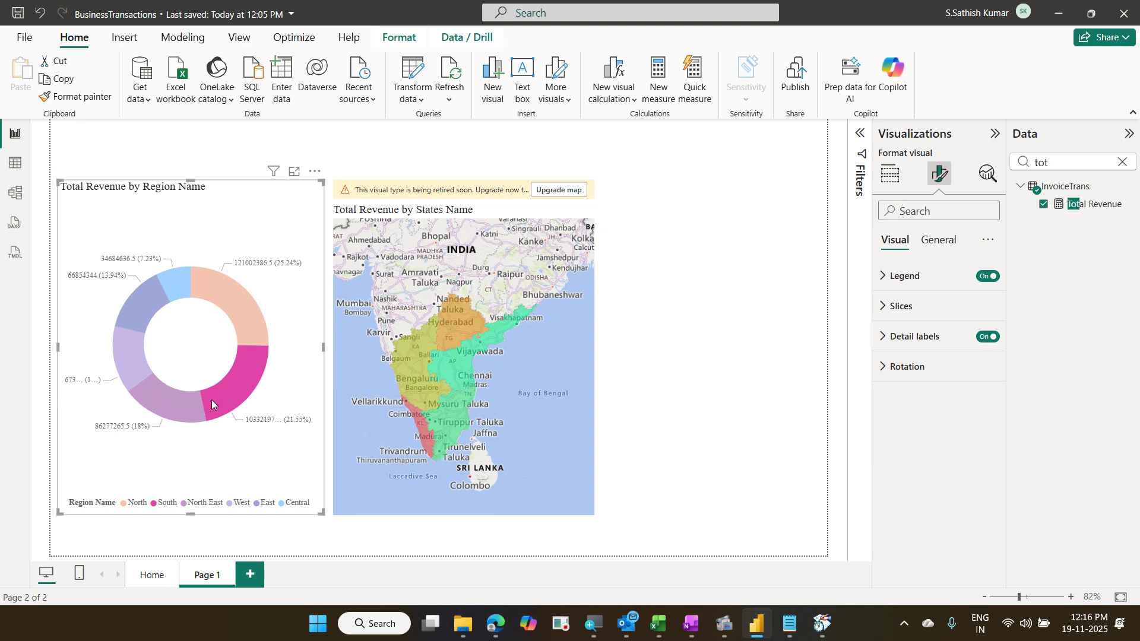
left_click(190, 405)
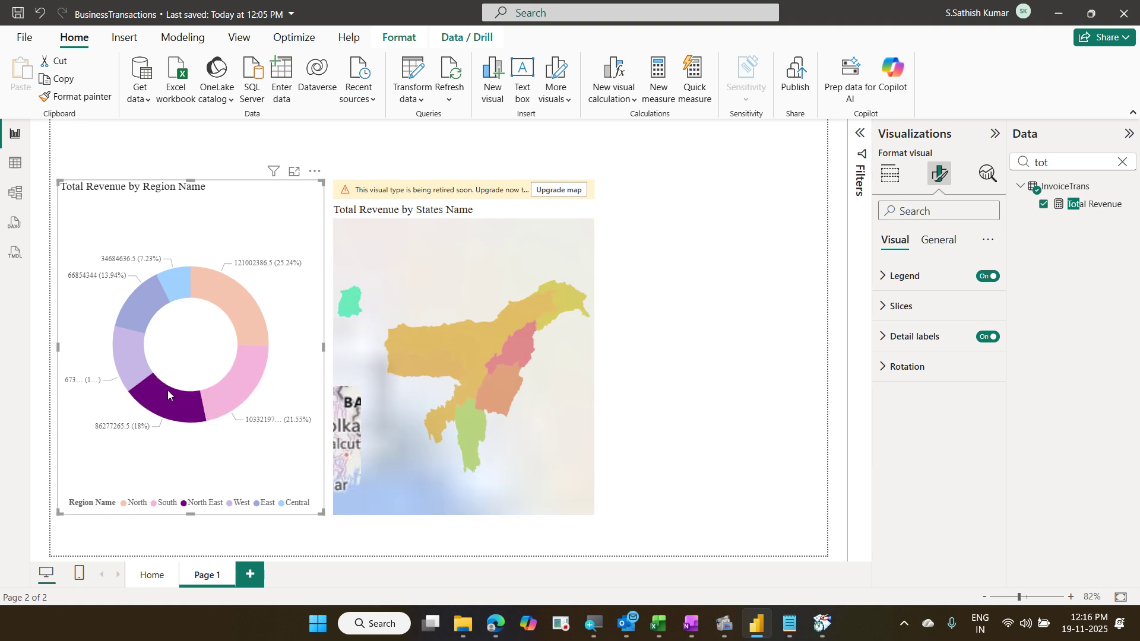
left_click(138, 358)
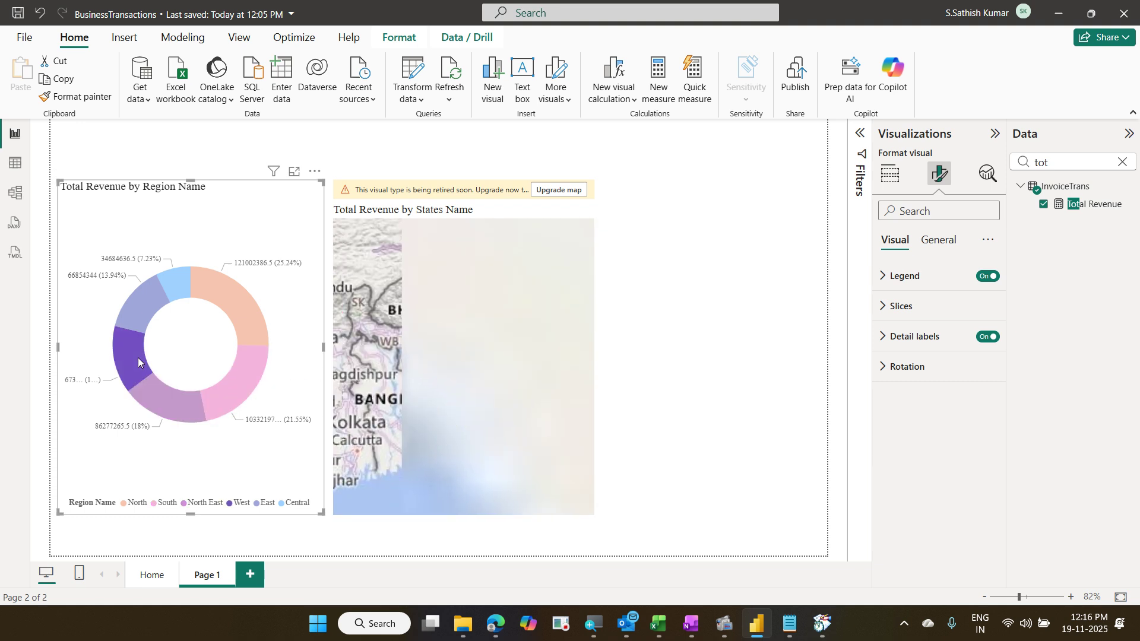
left_click(142, 309)
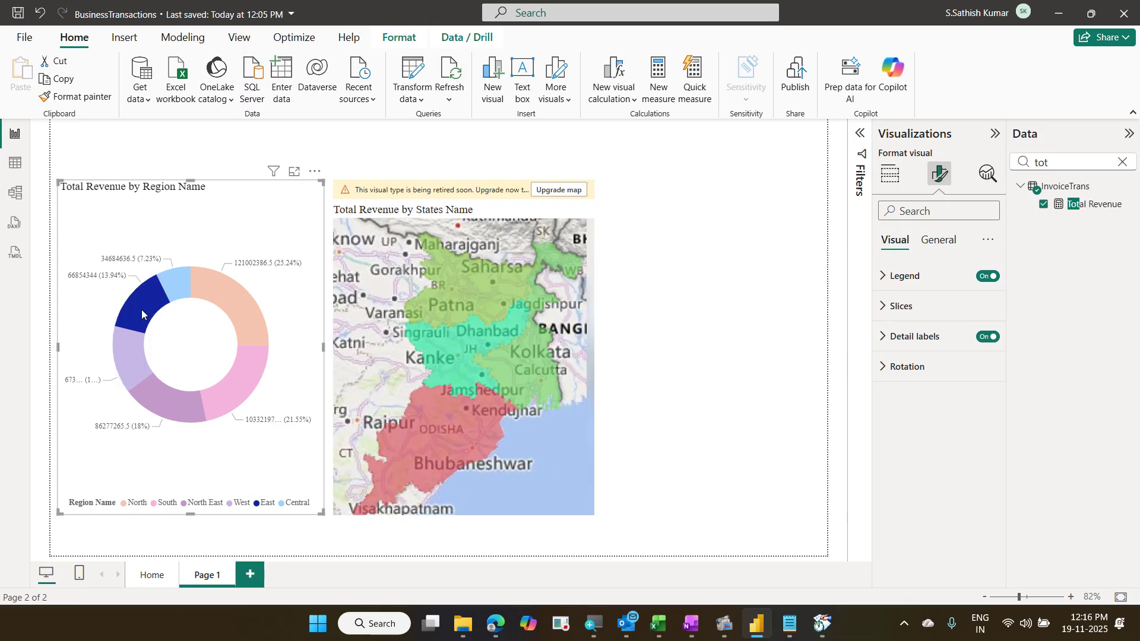
left_click(165, 286)
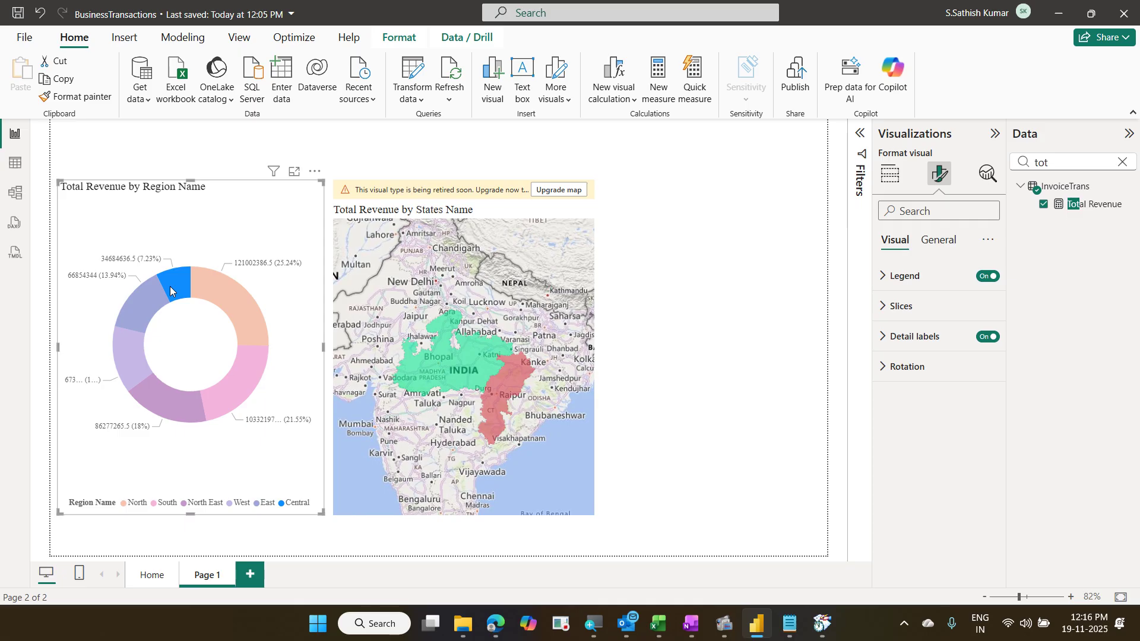
left_click(251, 303)
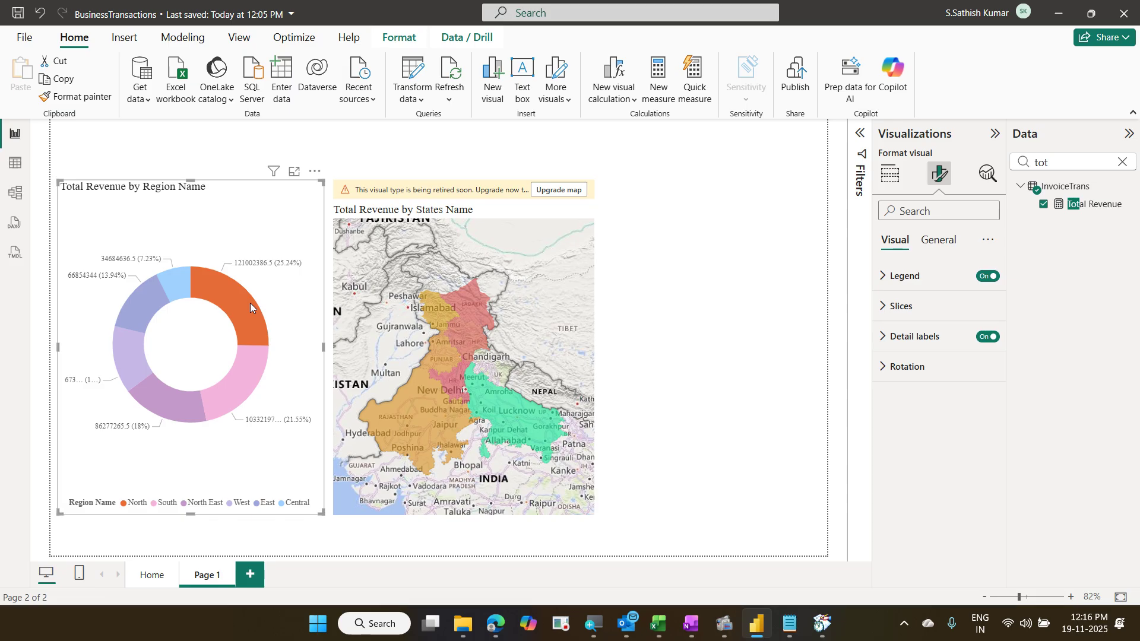
left_click(285, 315)
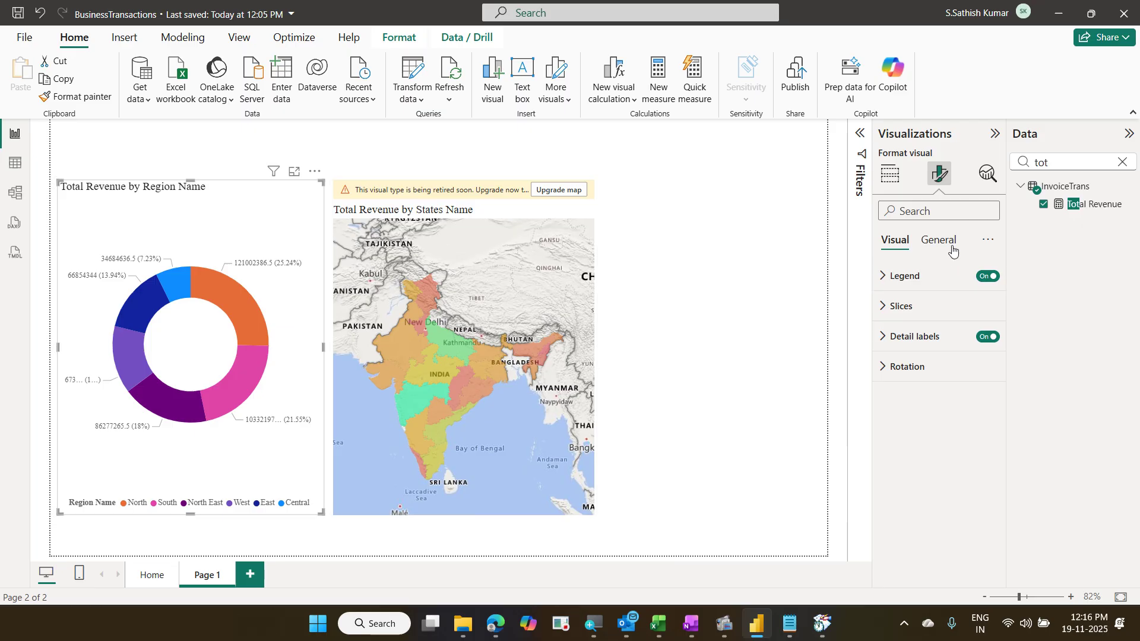
Step: Try the bubble Map visual type for the Total Revenue by States Name map and return it to Filled map
left_click(882, 178)
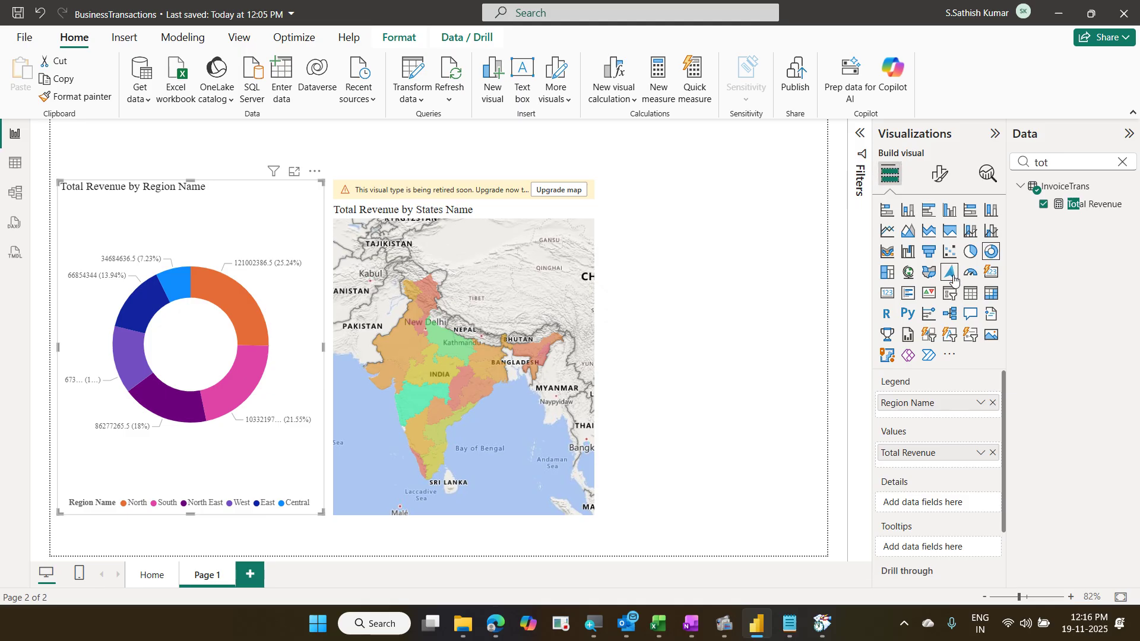
left_click(587, 212)
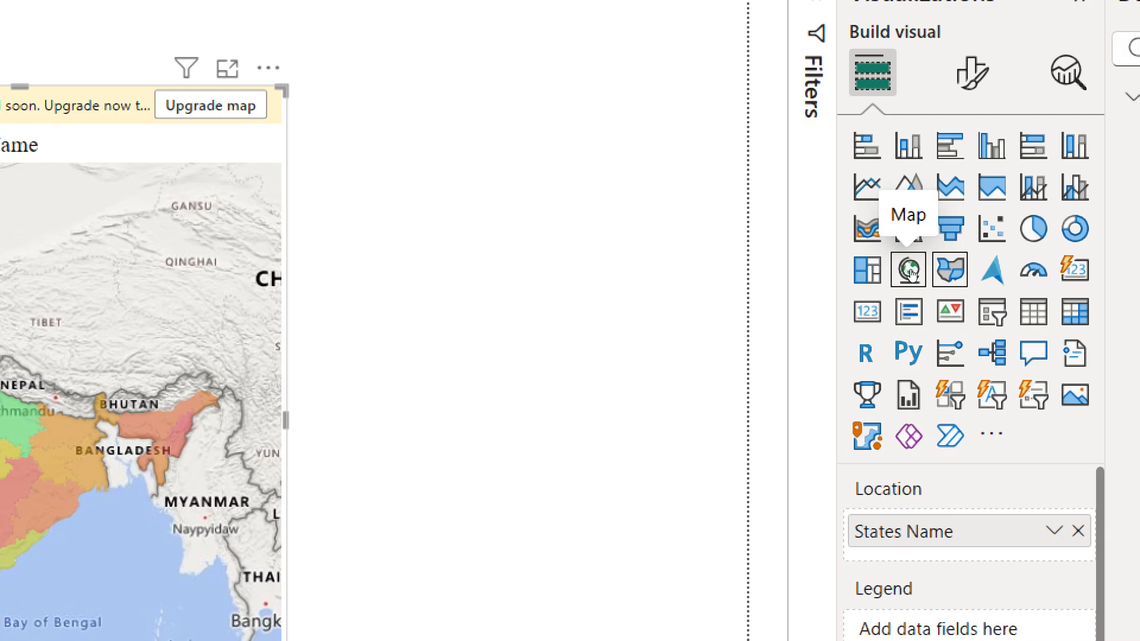
left_click(911, 273)
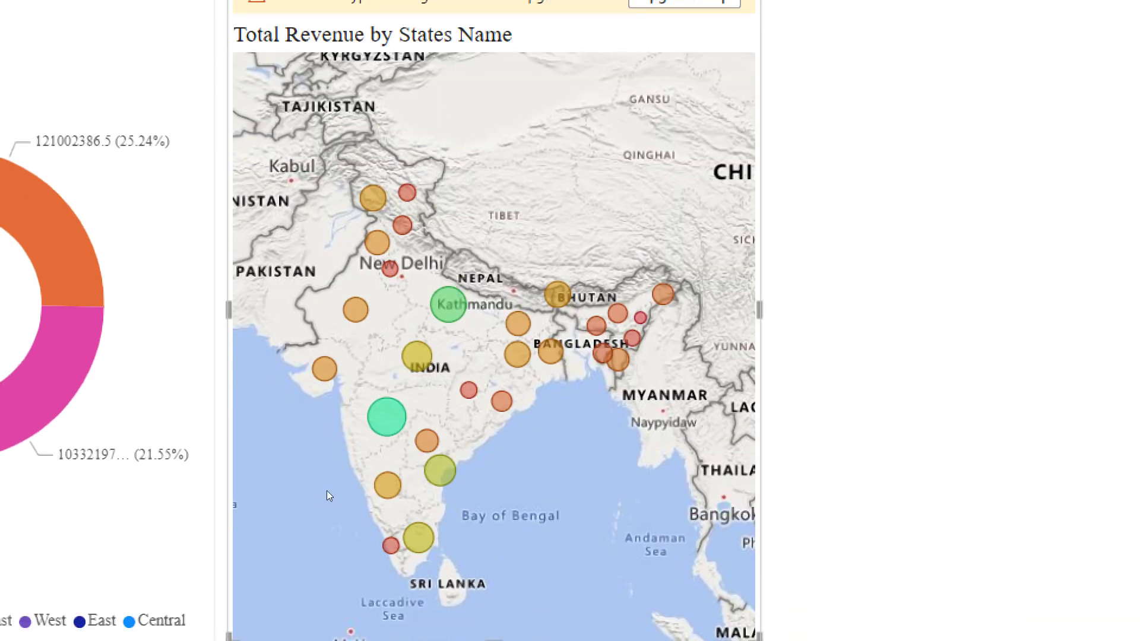
mouse_move(412, 398)
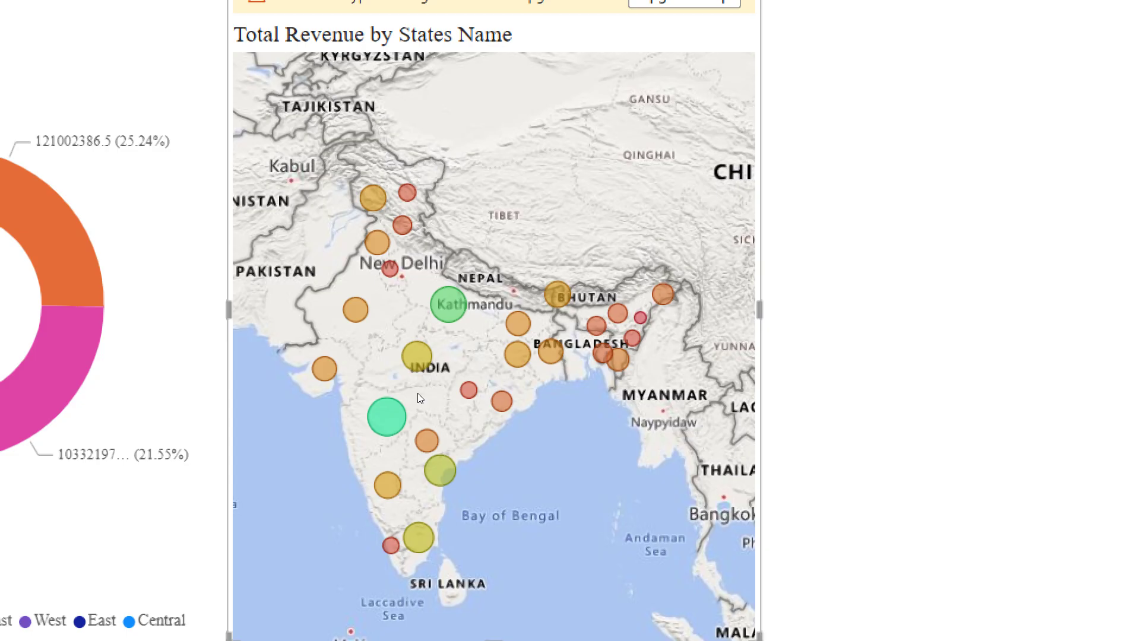
mouse_move(436, 429)
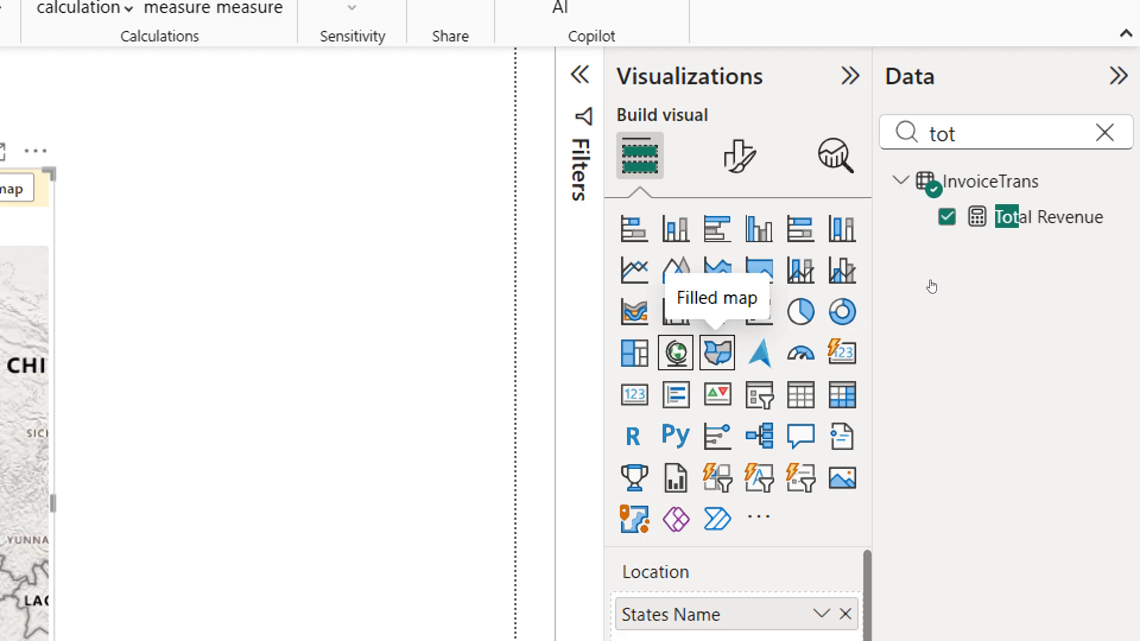
left_click(718, 353)
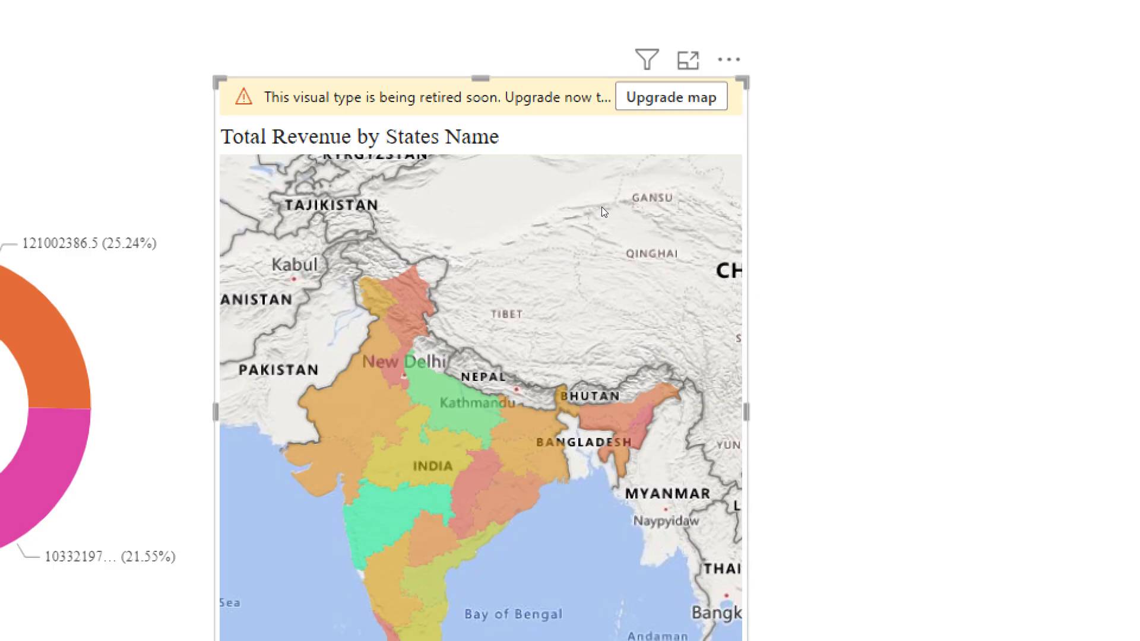
Step: Upgrade the retiring filled map to the Azure map and turn on its Bubble layer and Cluster bubbles
left_click(567, 189)
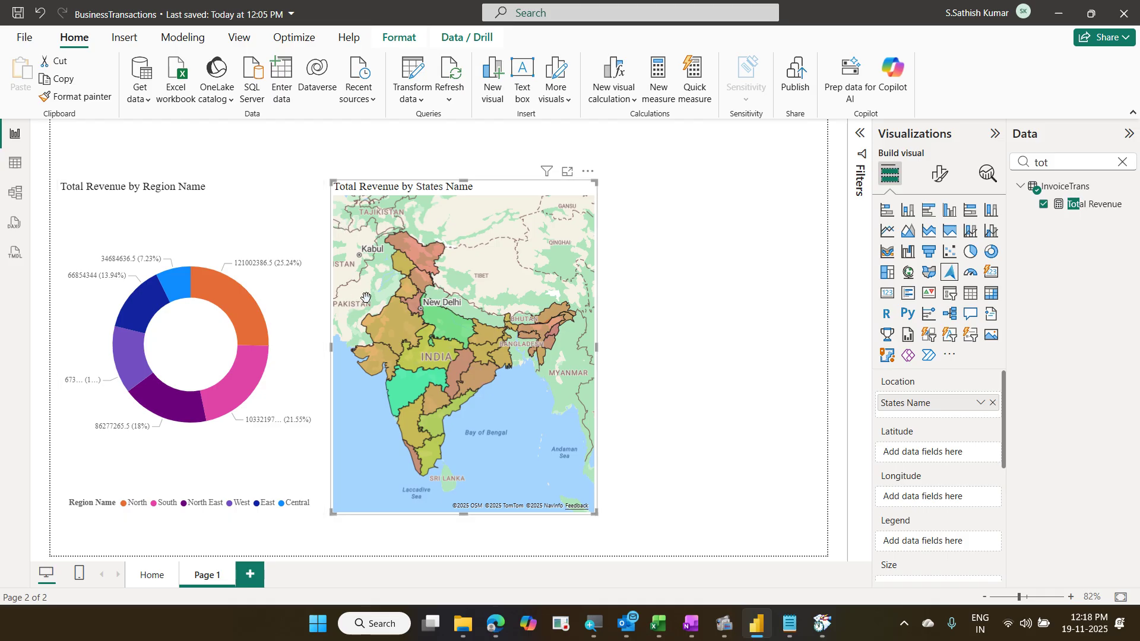
left_click(932, 178)
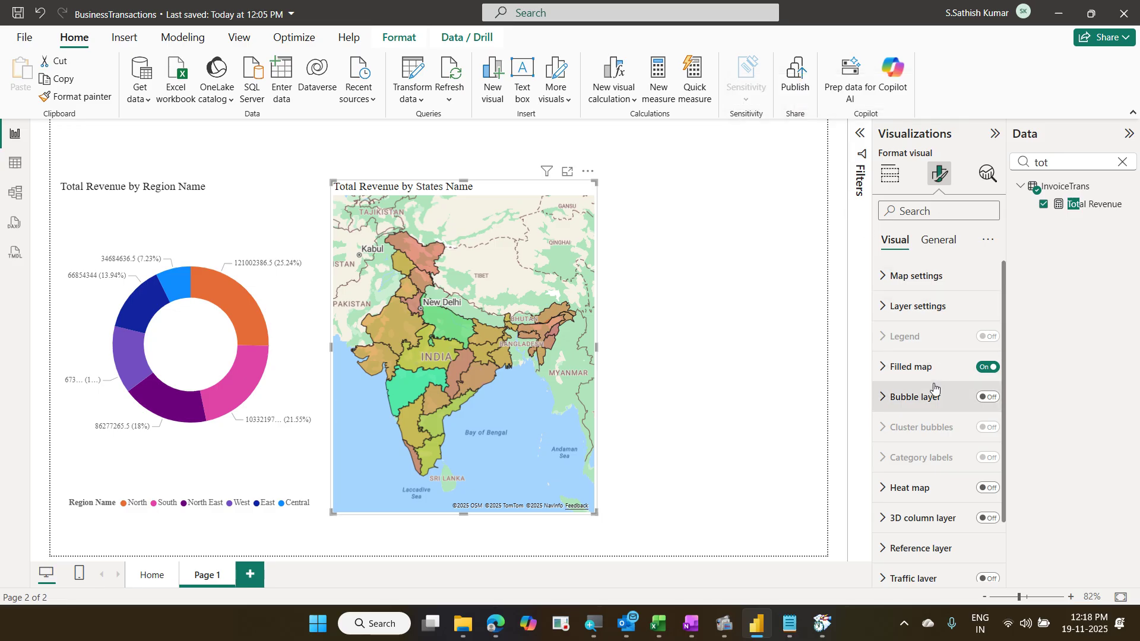
scroll(935, 386, "down", 1)
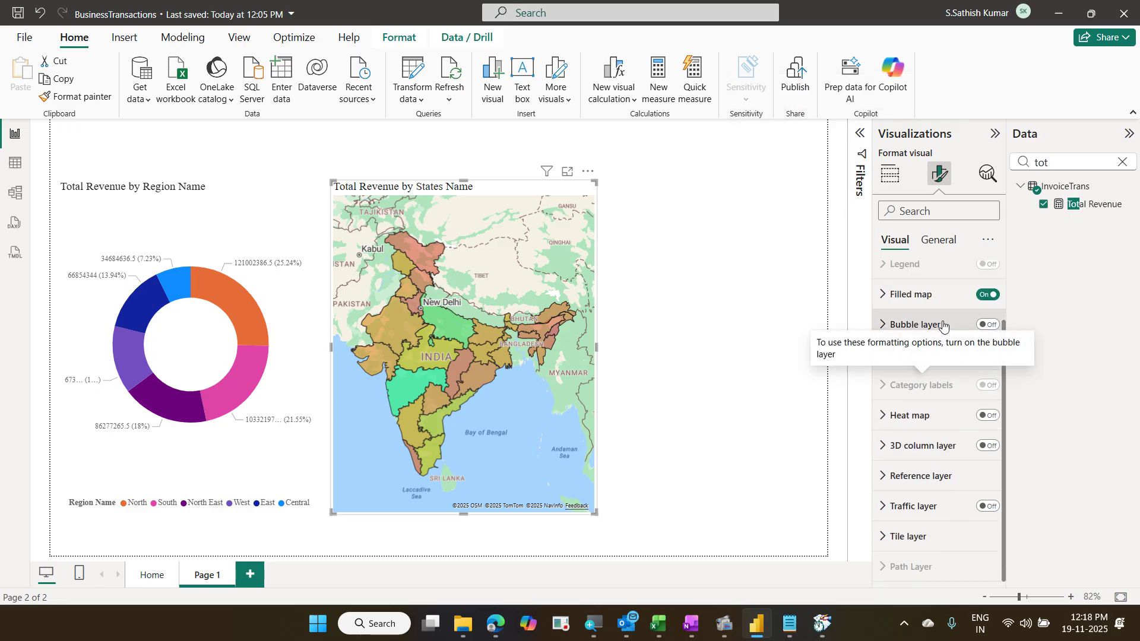
left_click(991, 325)
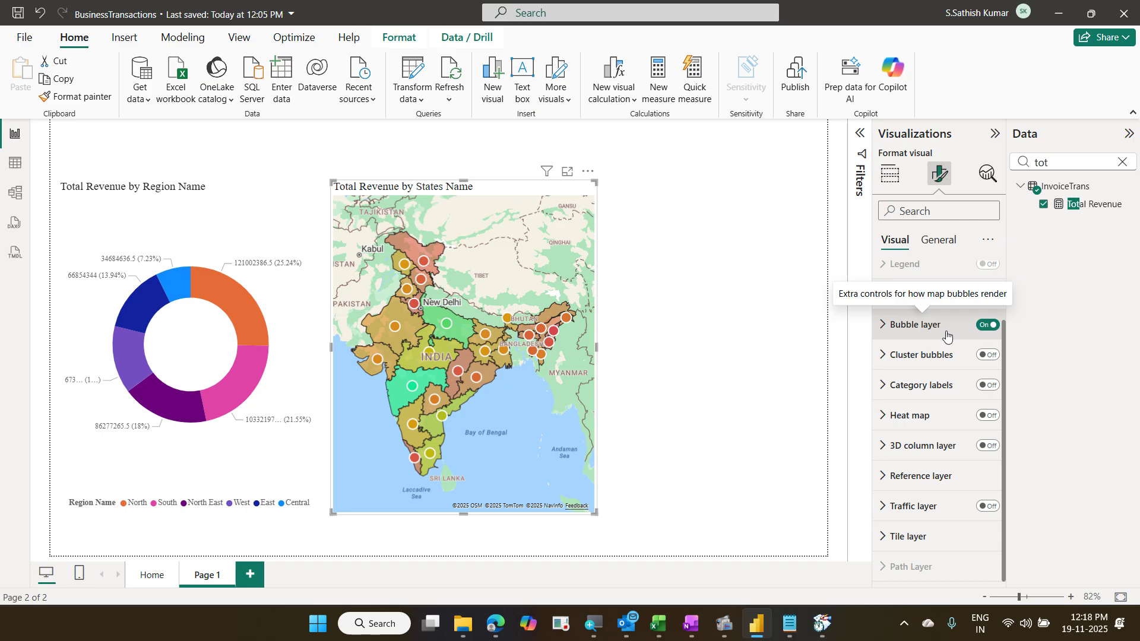
left_click(981, 327)
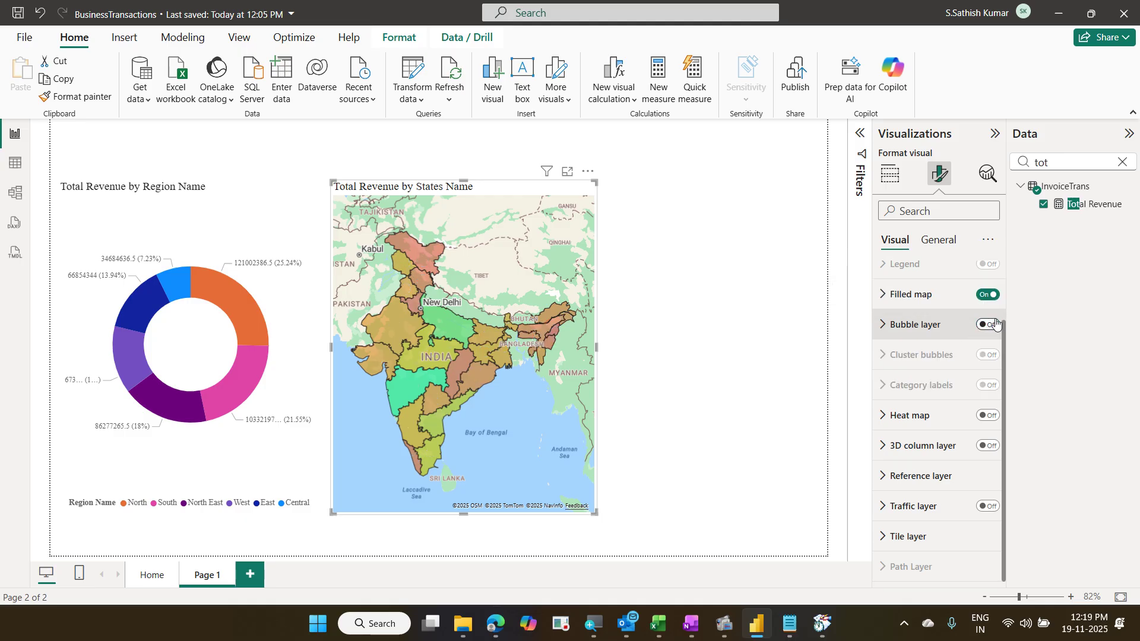
left_click(984, 325)
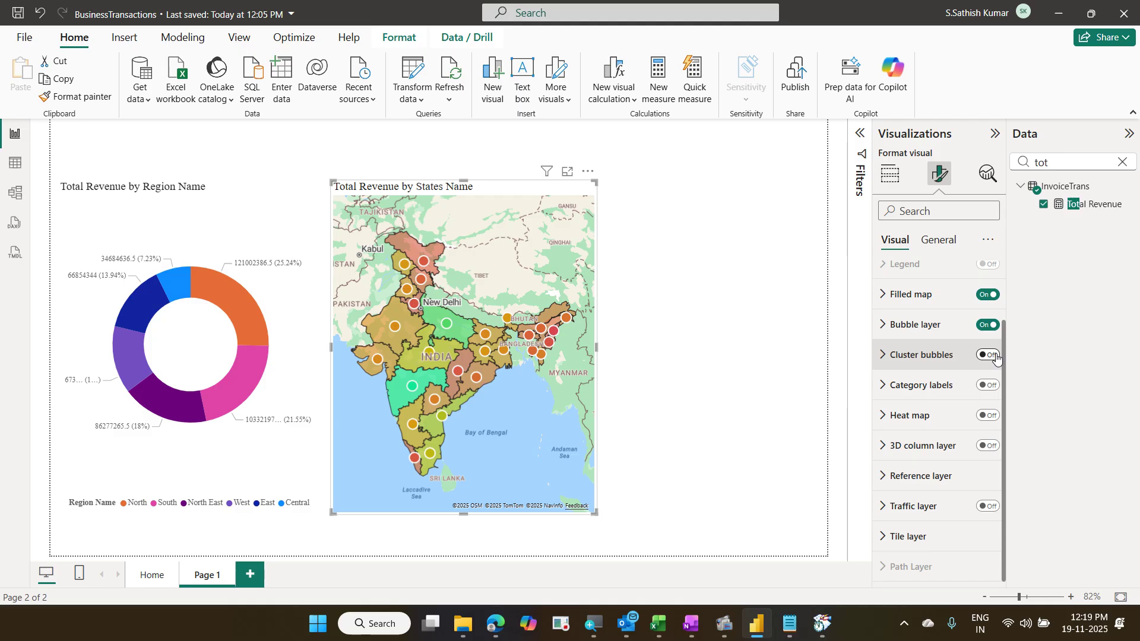
left_click(996, 356)
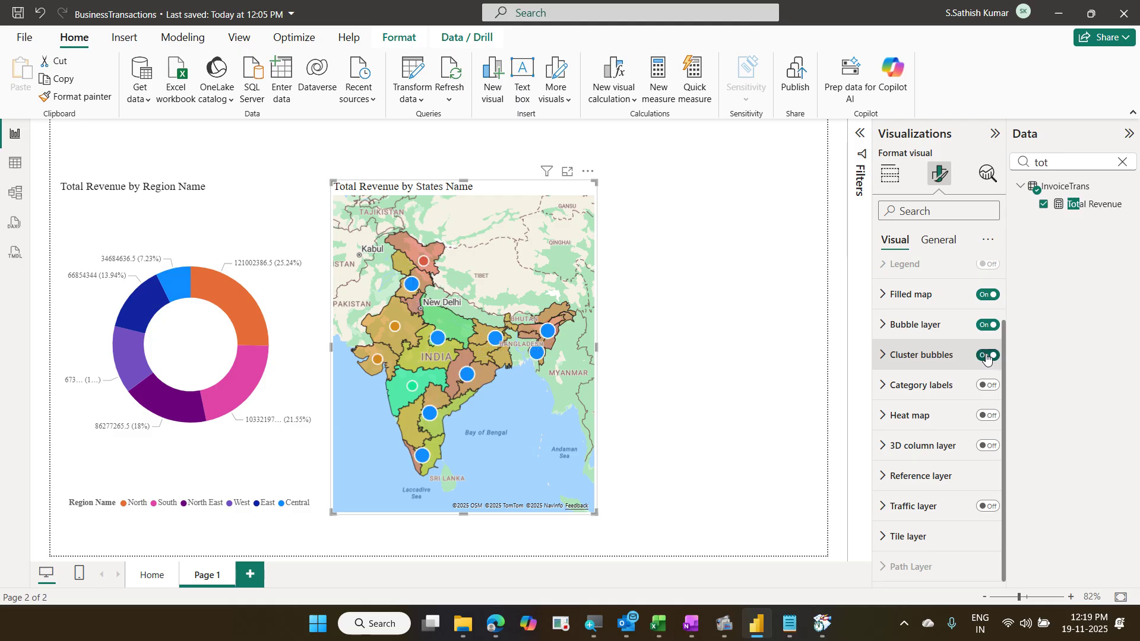
Step: Turn off Cluster bubbles on the state map and toggle its Filled map layer off and back on
left_click(996, 355)
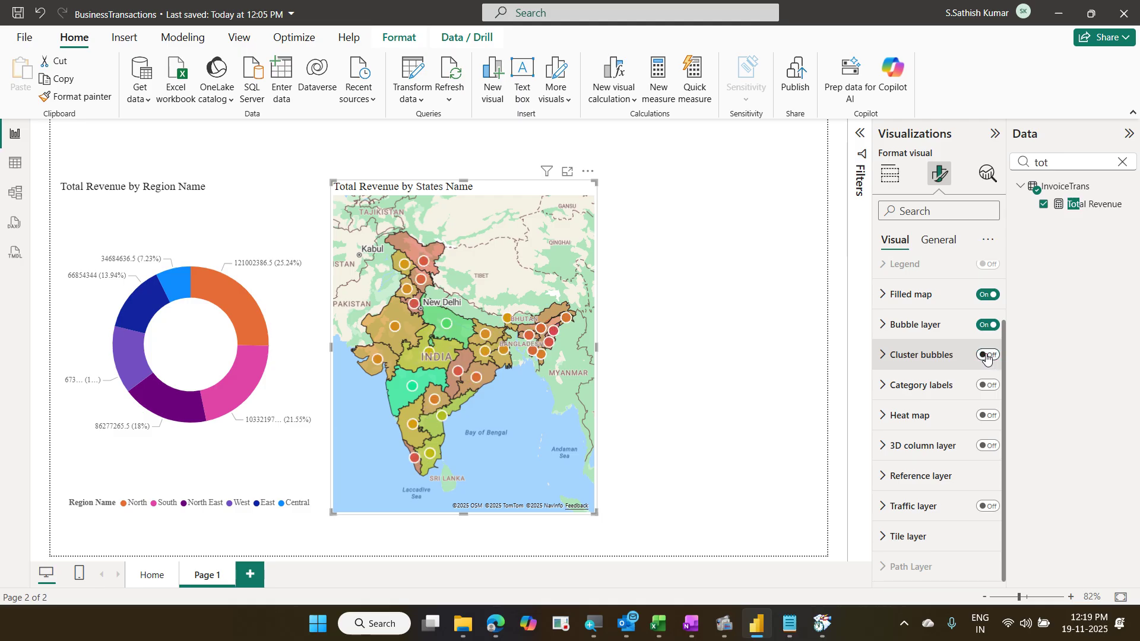
left_click(985, 295)
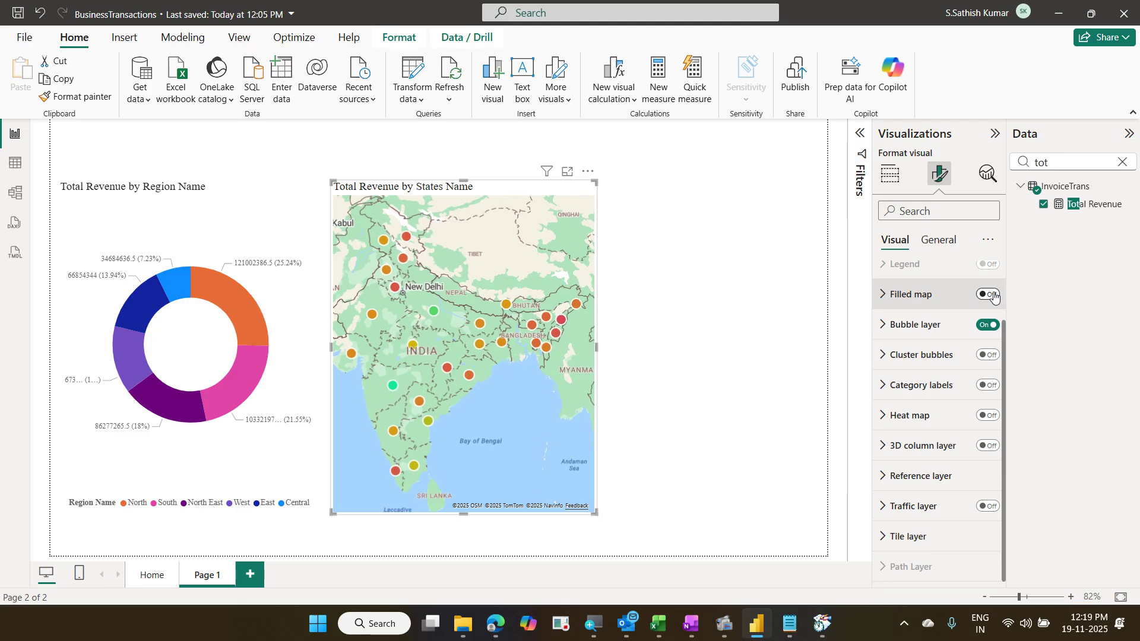
left_click(995, 297)
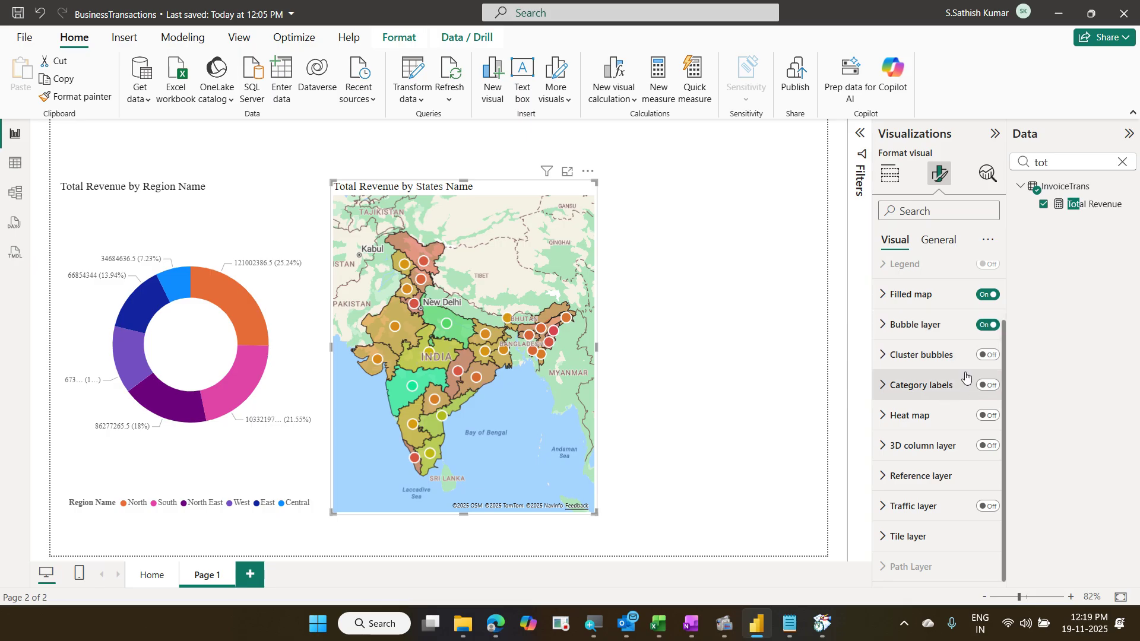
Step: Examine the state map's Bubble layer, Cluster bubbles and Category labels settings and its field assignments
left_click(957, 328)
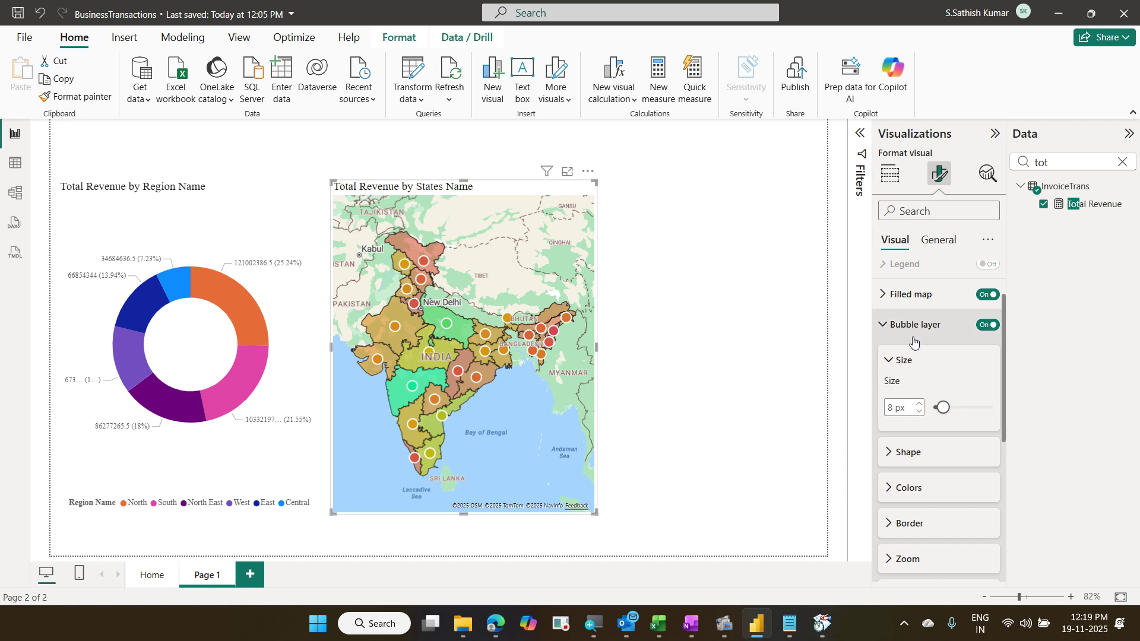
left_click(913, 337)
left_click(924, 367)
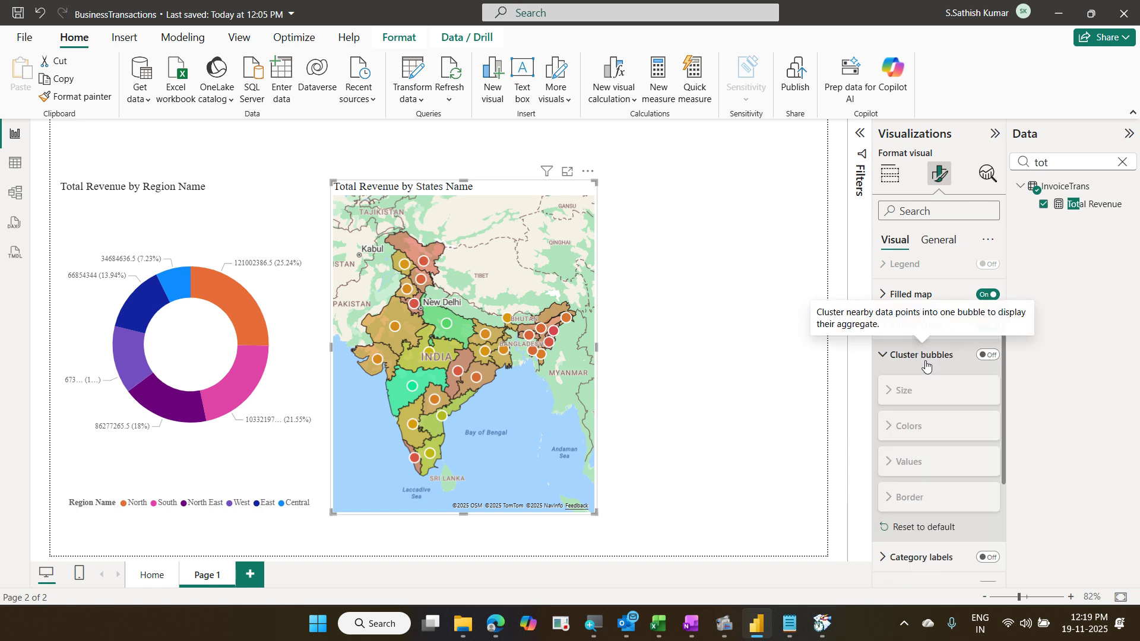
left_click(928, 365)
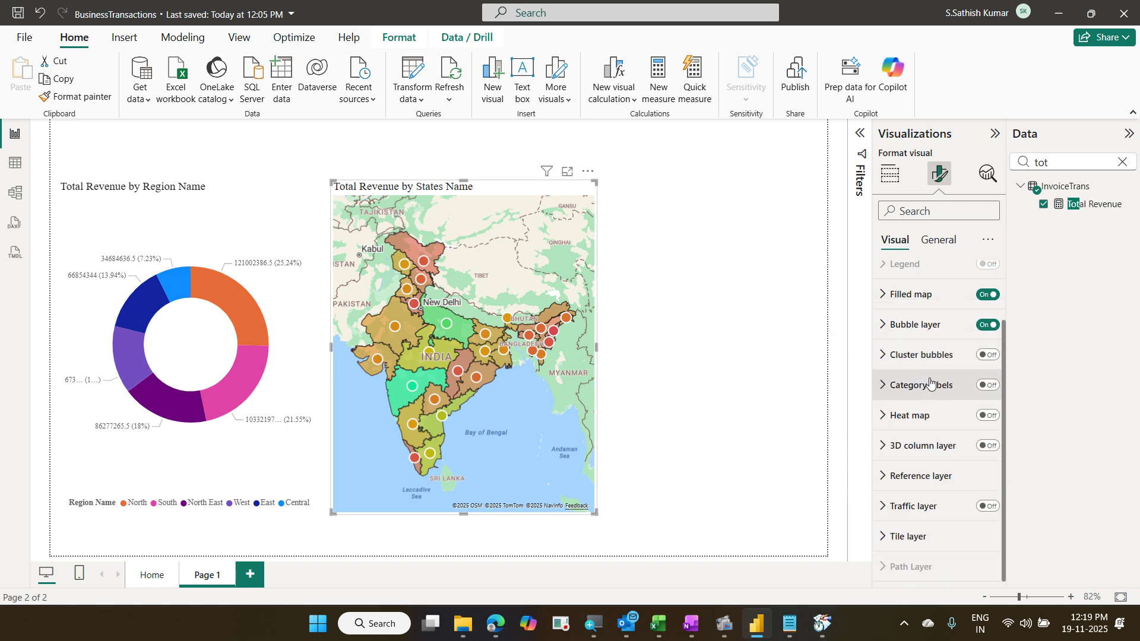
left_click(928, 383)
left_click(922, 326)
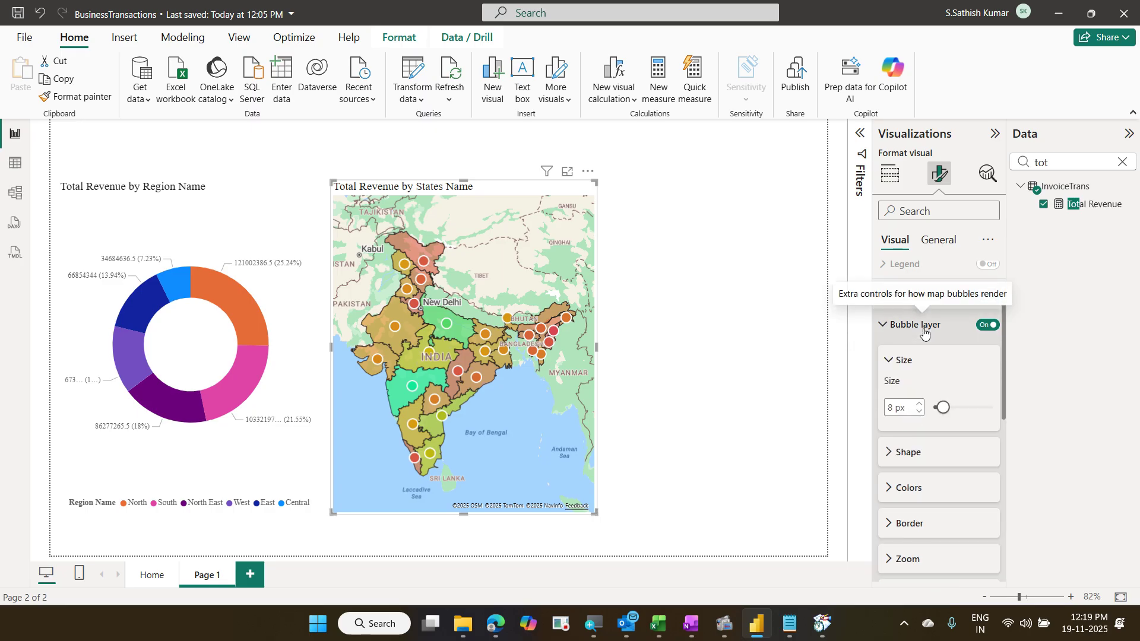
left_click(925, 328)
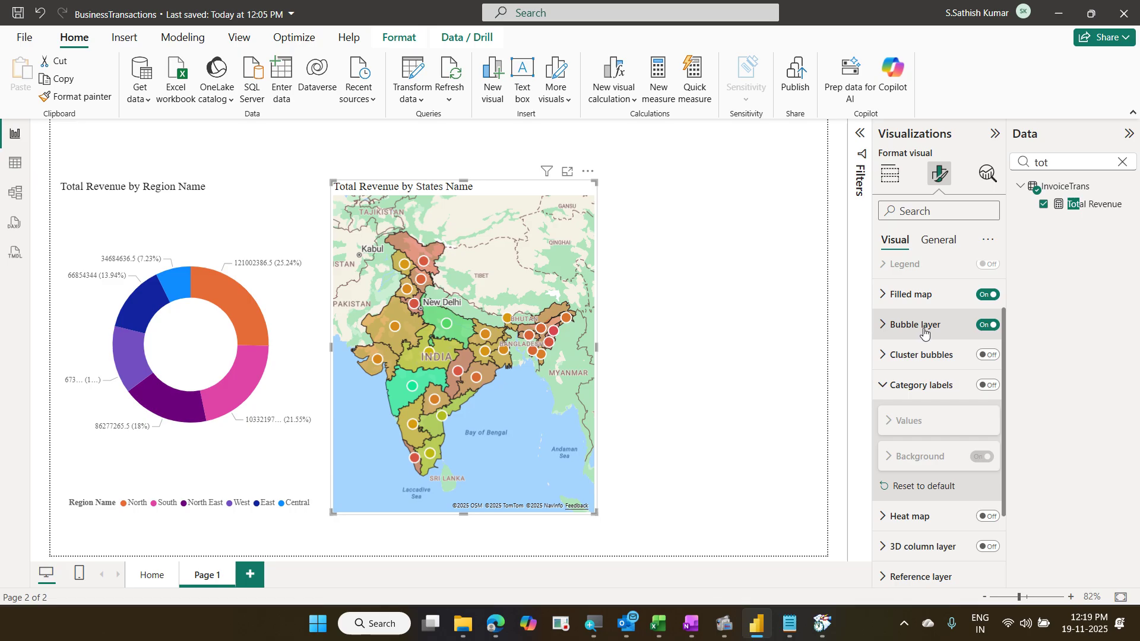
left_click(885, 385)
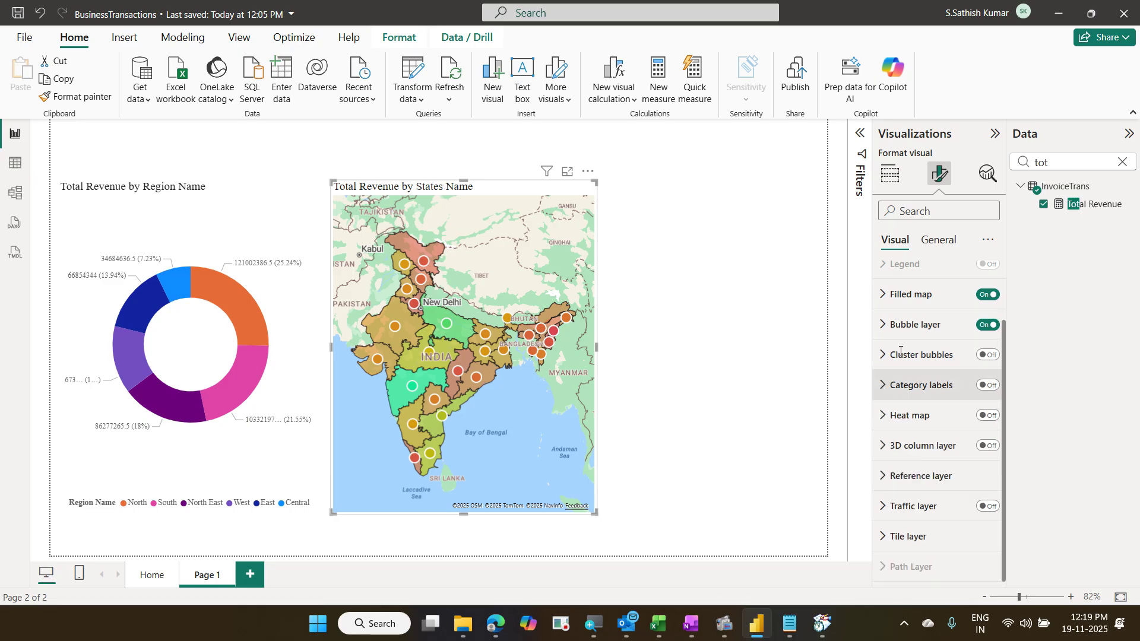
left_click(890, 173)
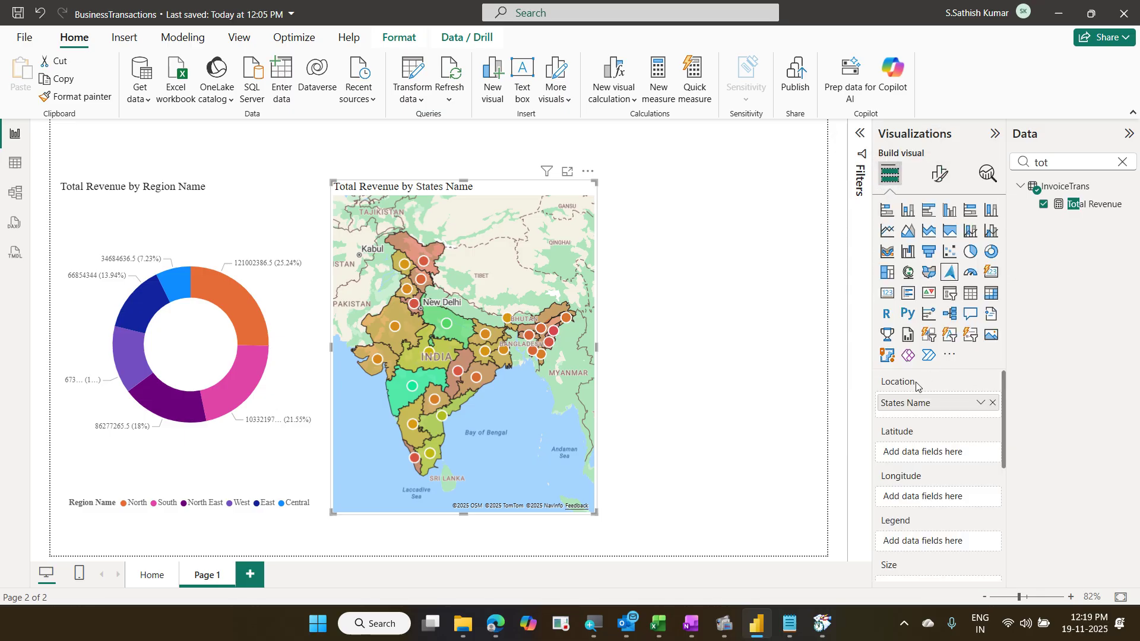
scroll(913, 390, "down", 5)
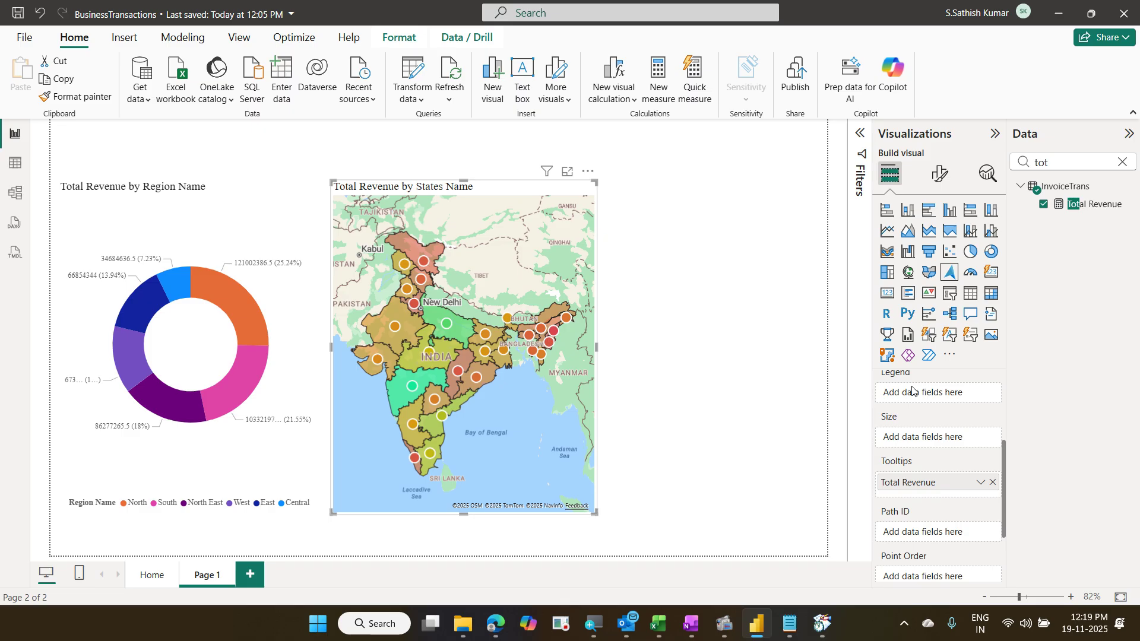
Step: Turn off the state map's Filled map layer and turn on Cluster bubbles
left_click(938, 175)
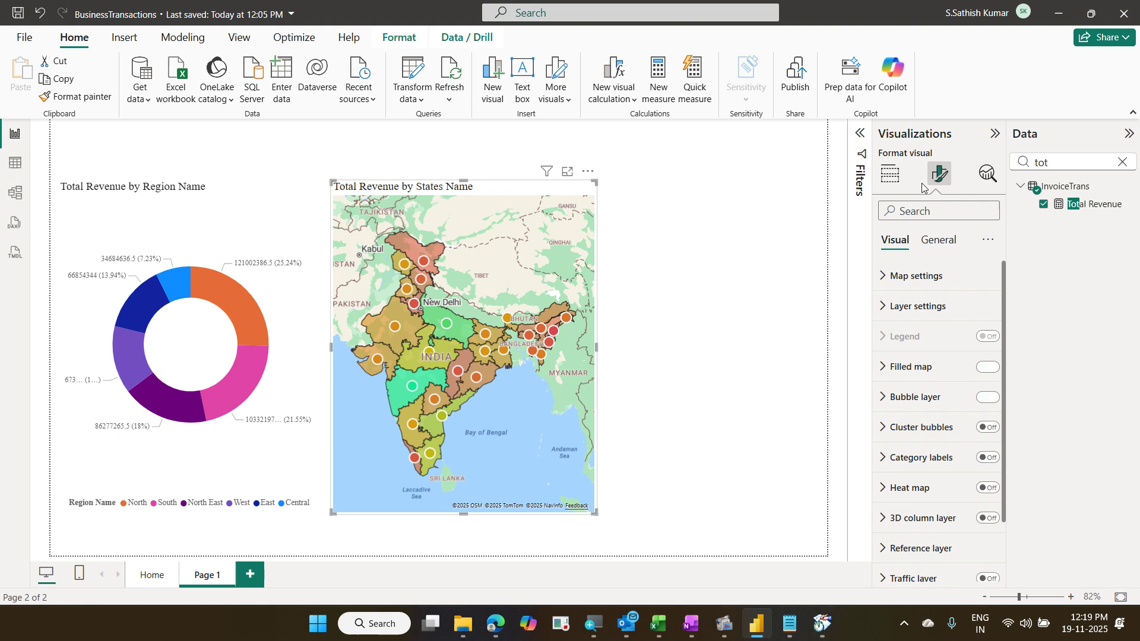
left_click(987, 368)
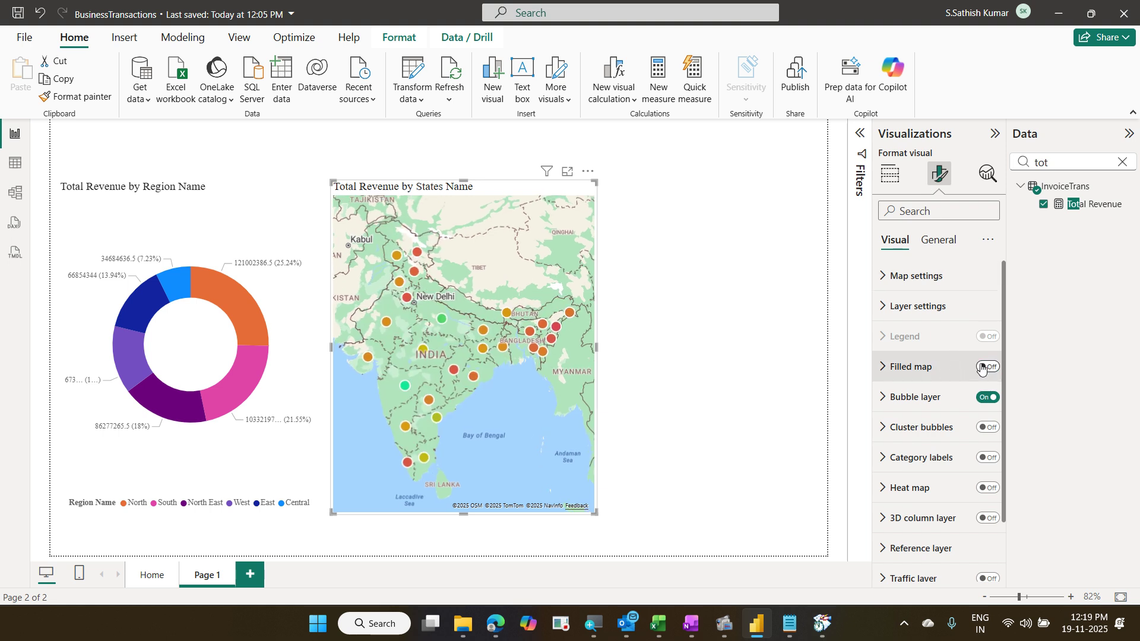
left_click(990, 429)
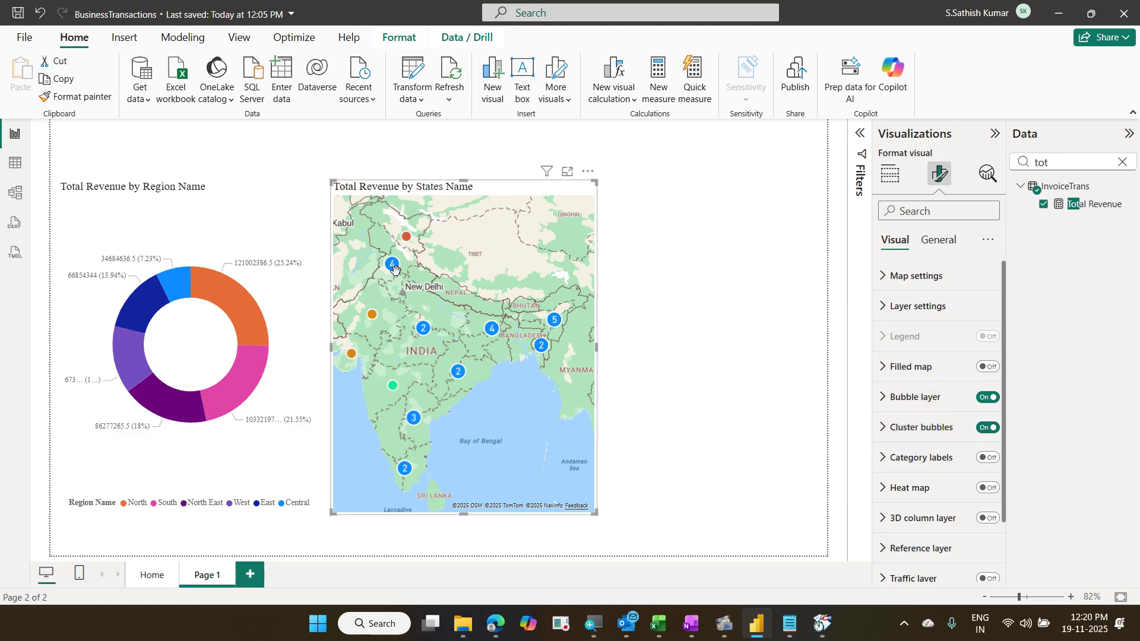
Step: Expand the clusters over northern India, check Haryana's Total Revenue tooltip, and return to the whole-country view
left_click(429, 331)
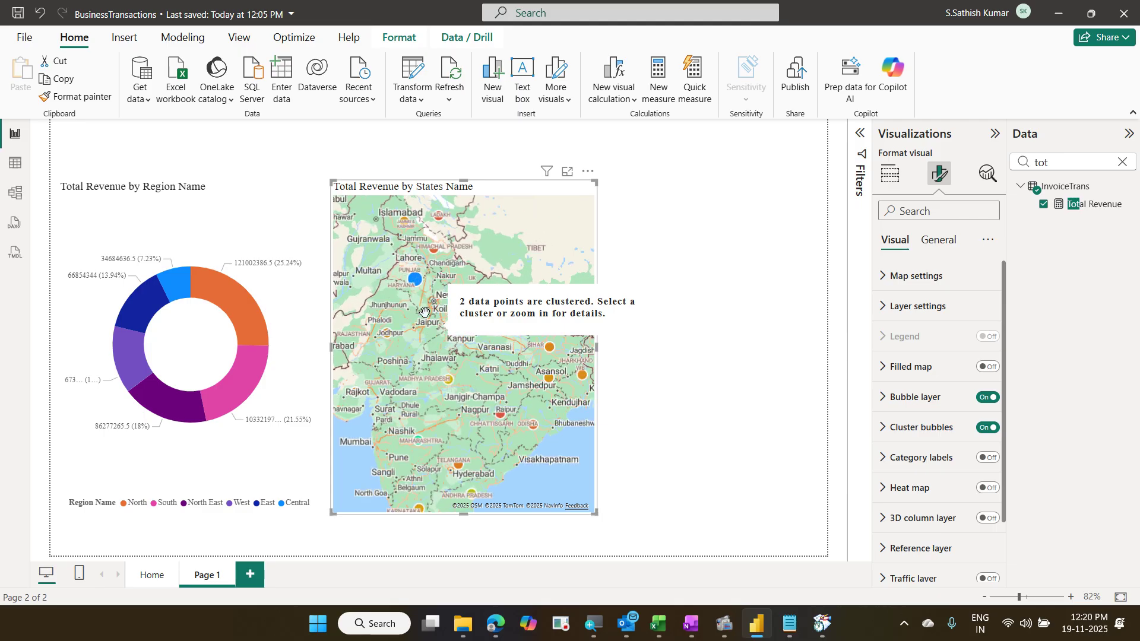
left_click(418, 287)
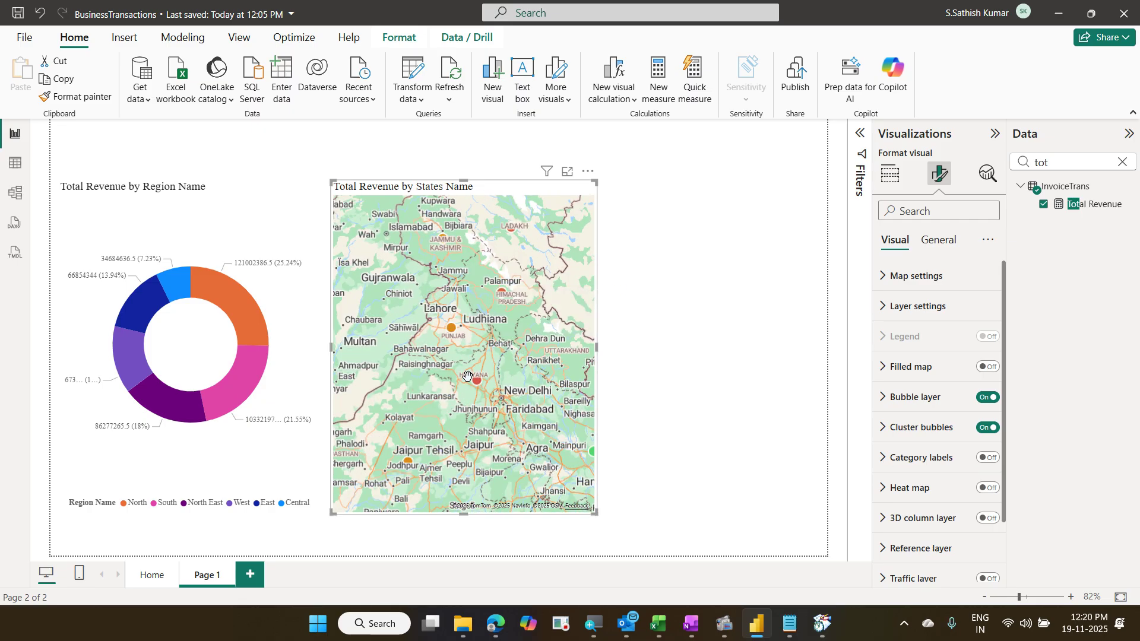
mouse_move(480, 390)
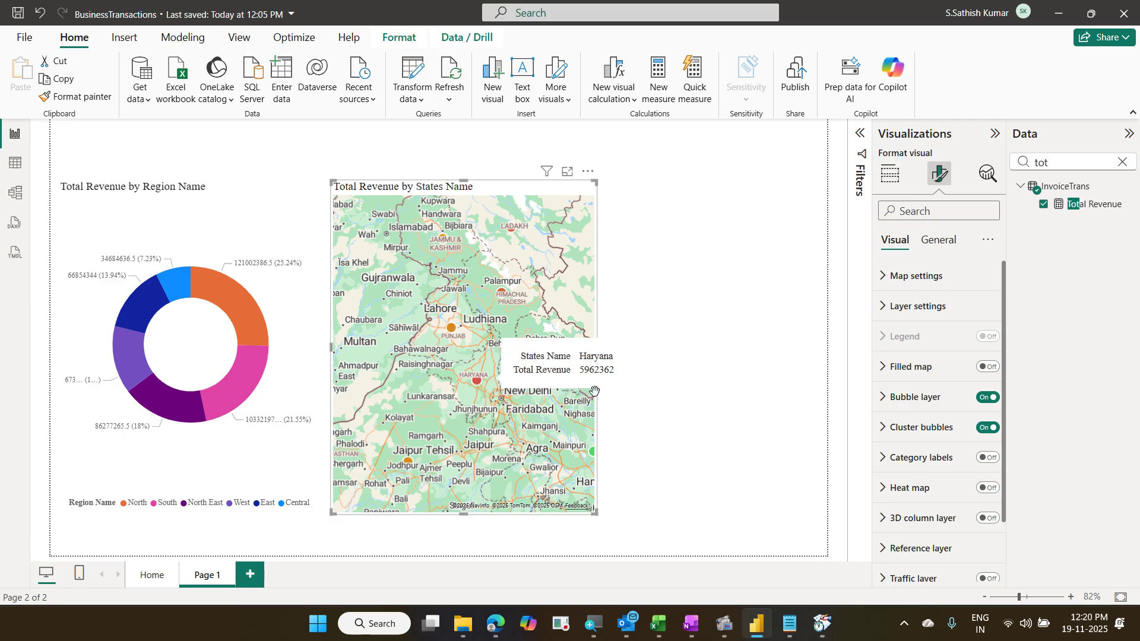
scroll(528, 378, "down", 3)
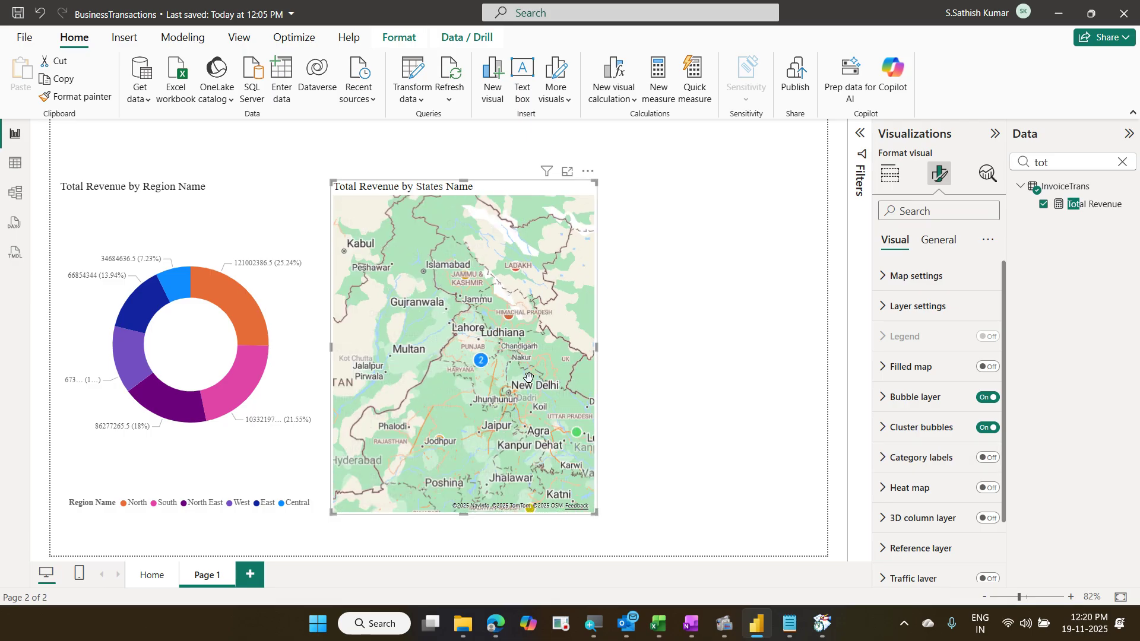
scroll(528, 377, "down", 3)
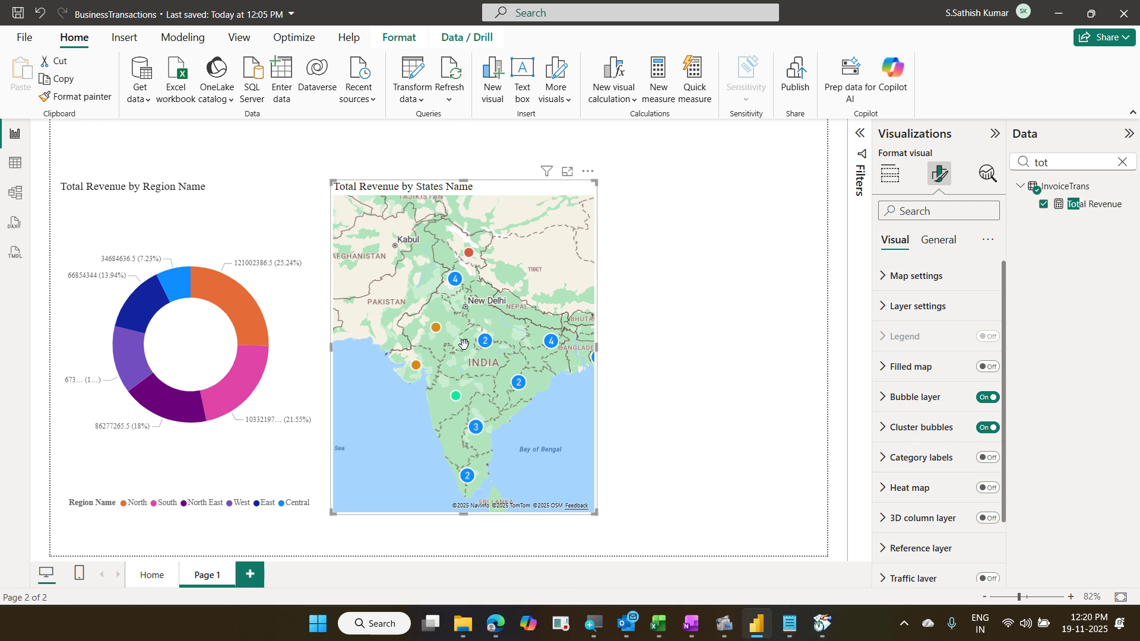
scroll(443, 340, "down", 1)
scroll(443, 341, "down", 1)
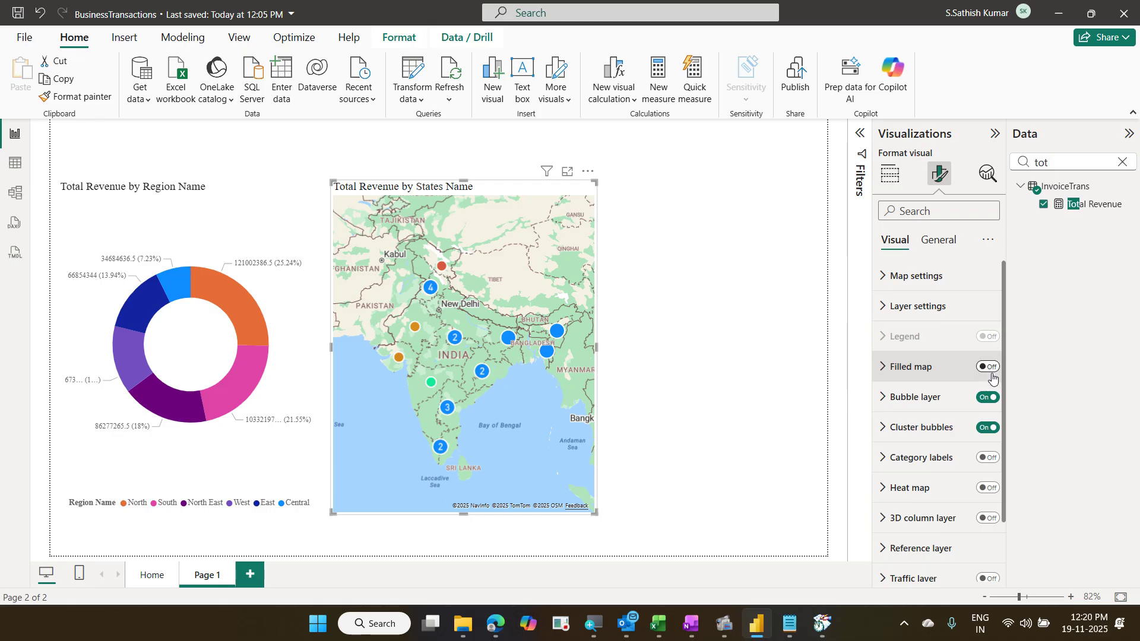
Step: Turn off Cluster bubbles on the state map and try Category labels on and off
left_click(981, 429)
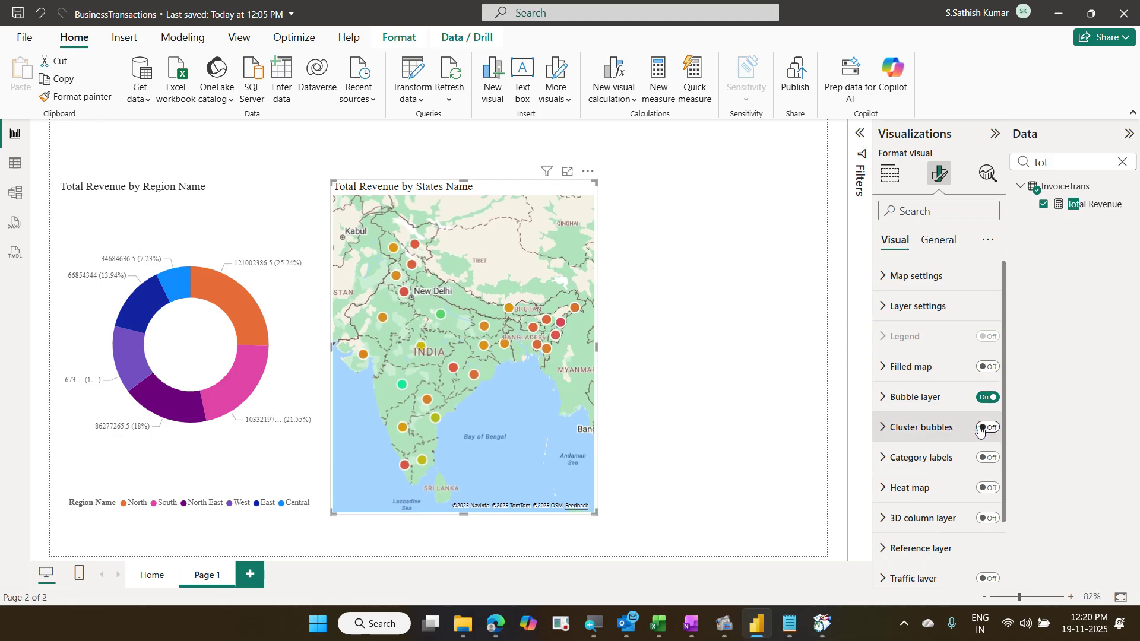
left_click(991, 457)
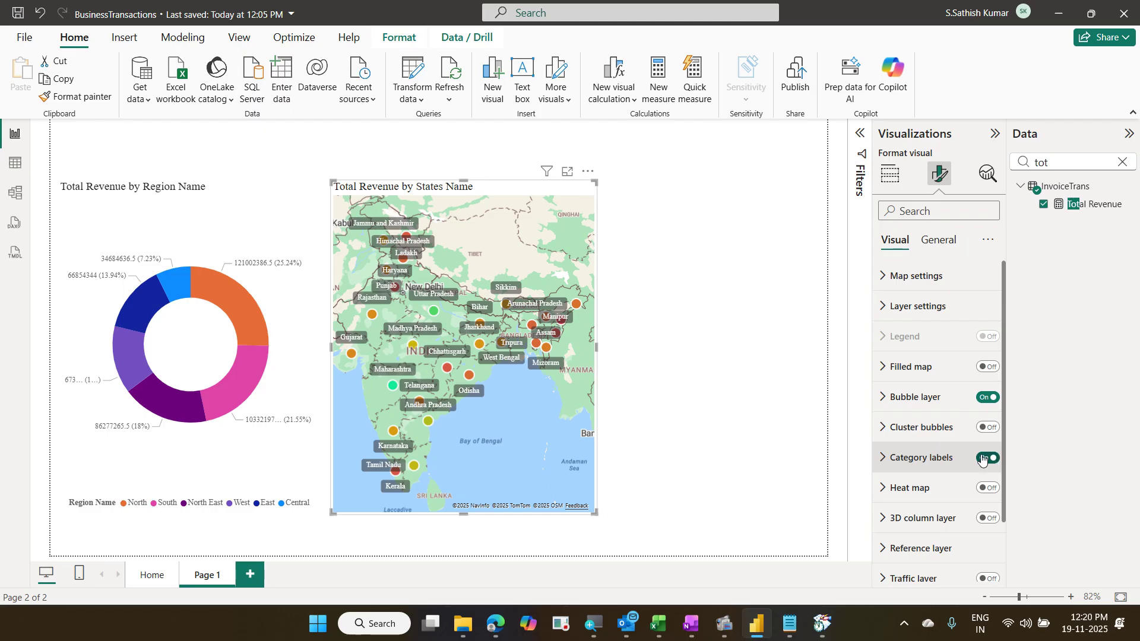
left_click(987, 457)
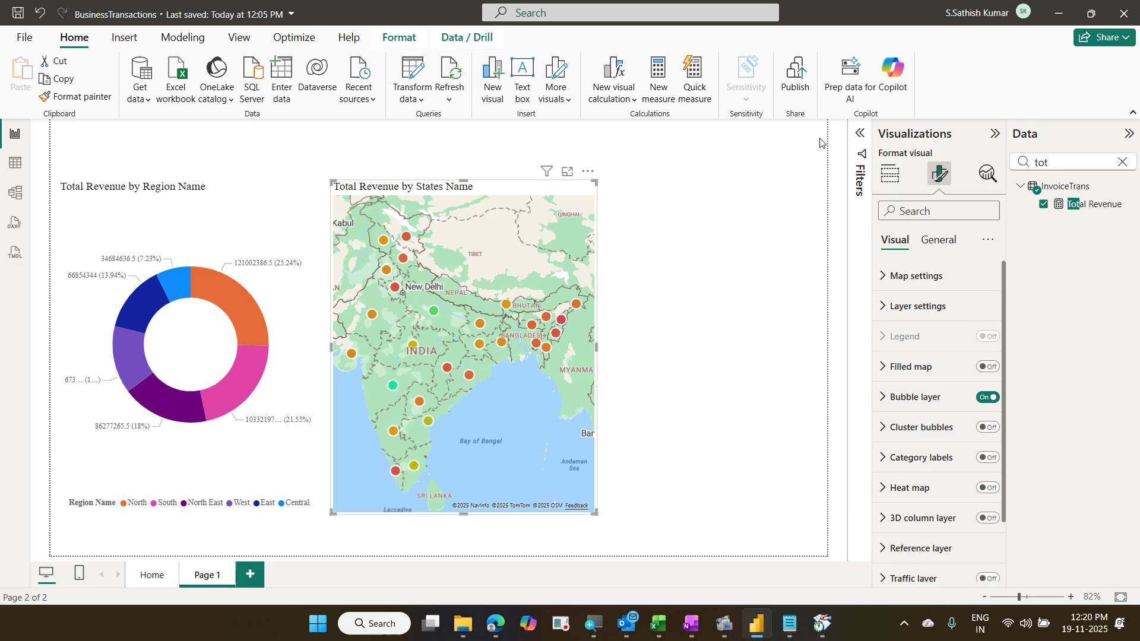
Step: Add a clustered bar chart beside the state map with CustomerName from CustomersInfo on its Y-axis
left_click(884, 173)
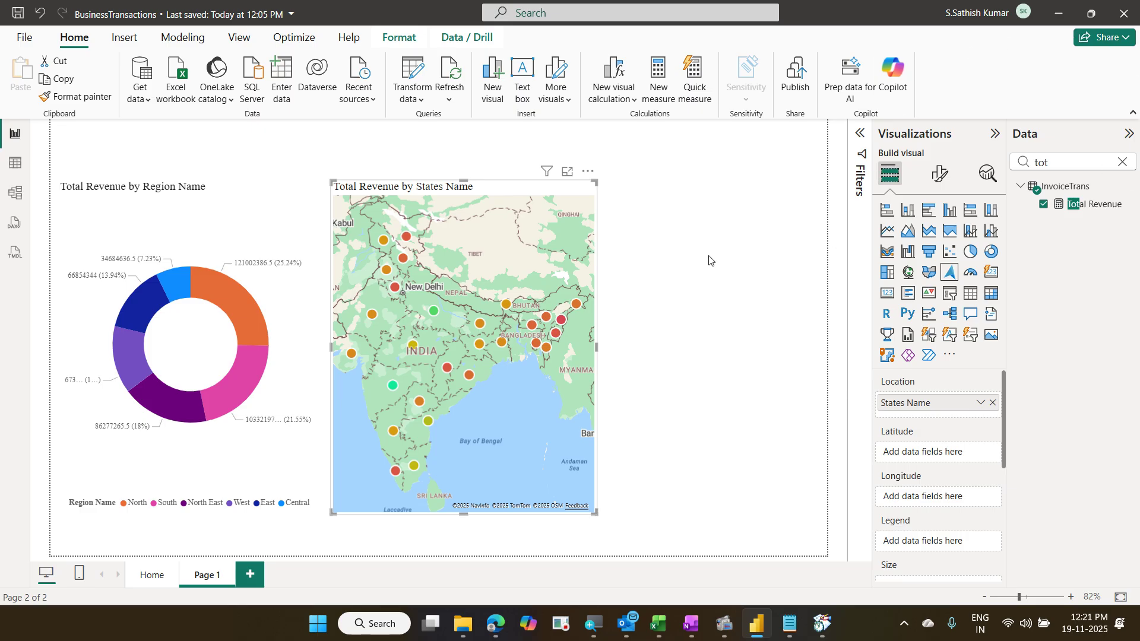
left_click(659, 294)
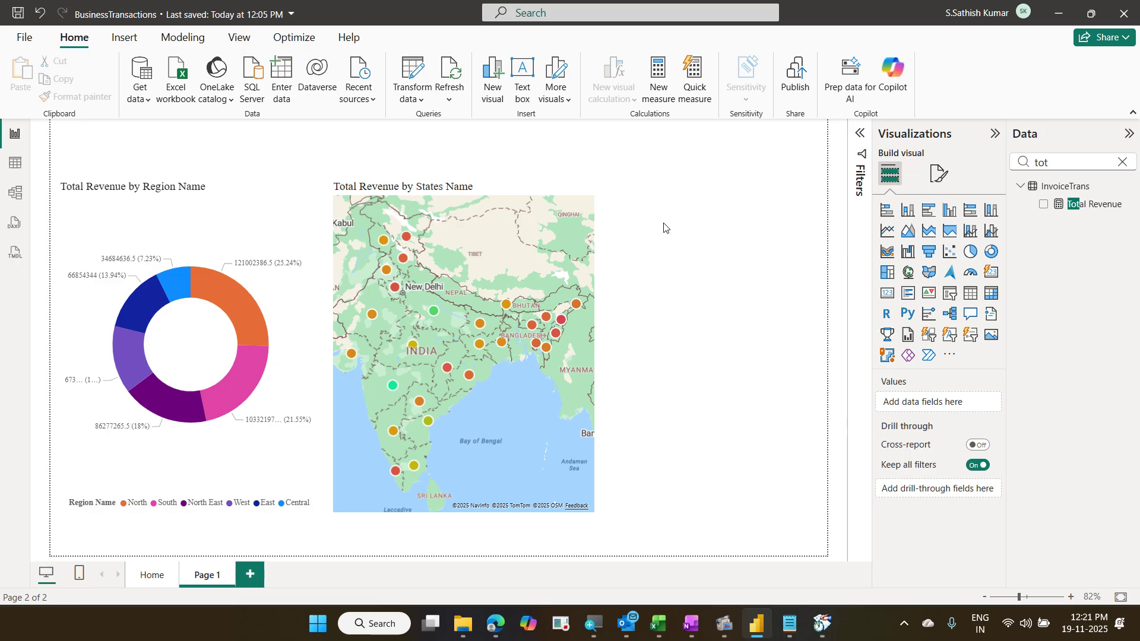
left_click(926, 220)
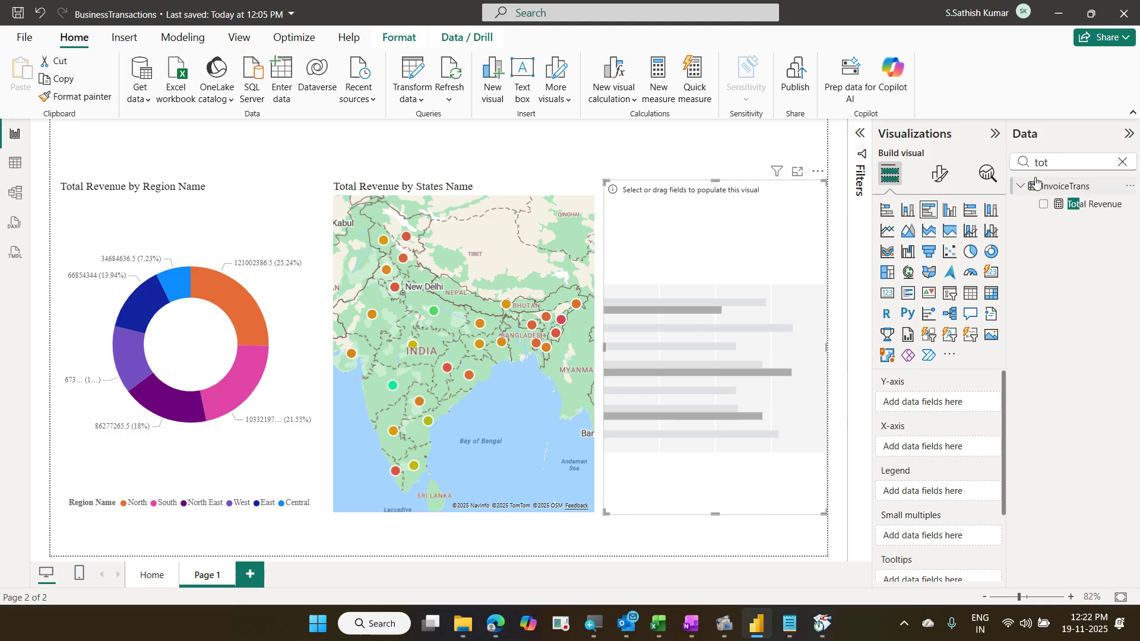
left_click(1119, 163)
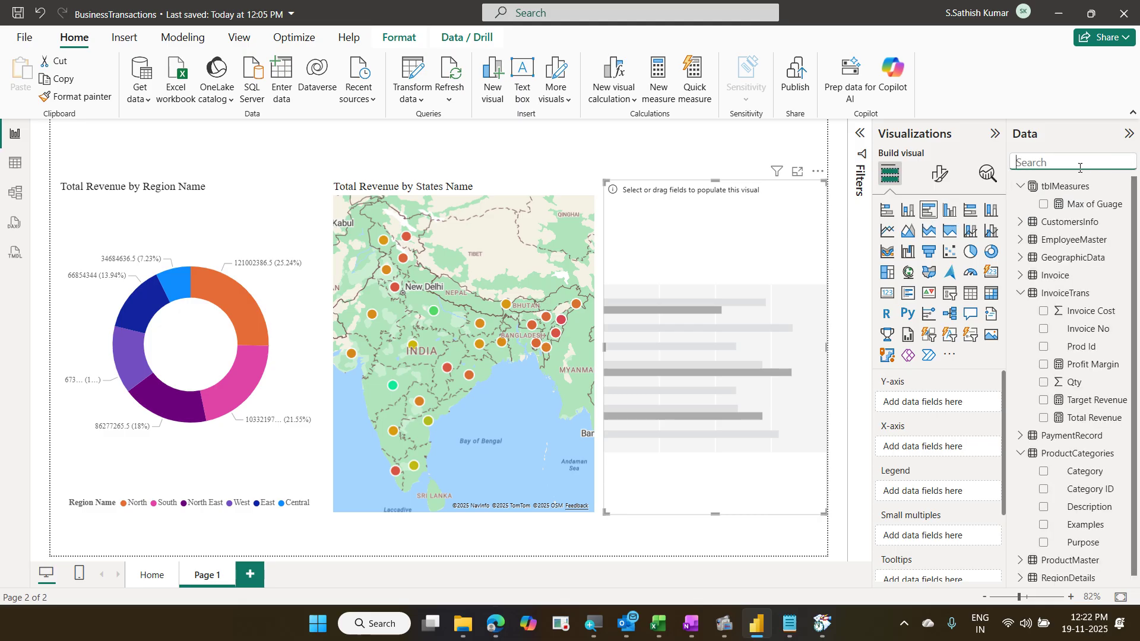
type("cus")
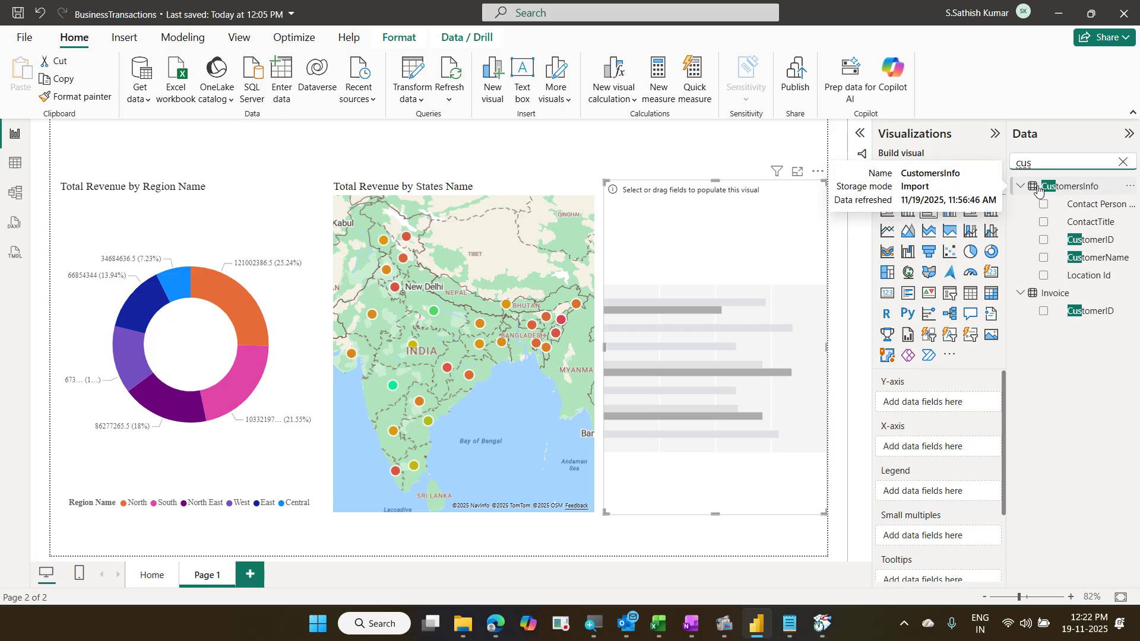
left_click_drag(1102, 267, 977, 408)
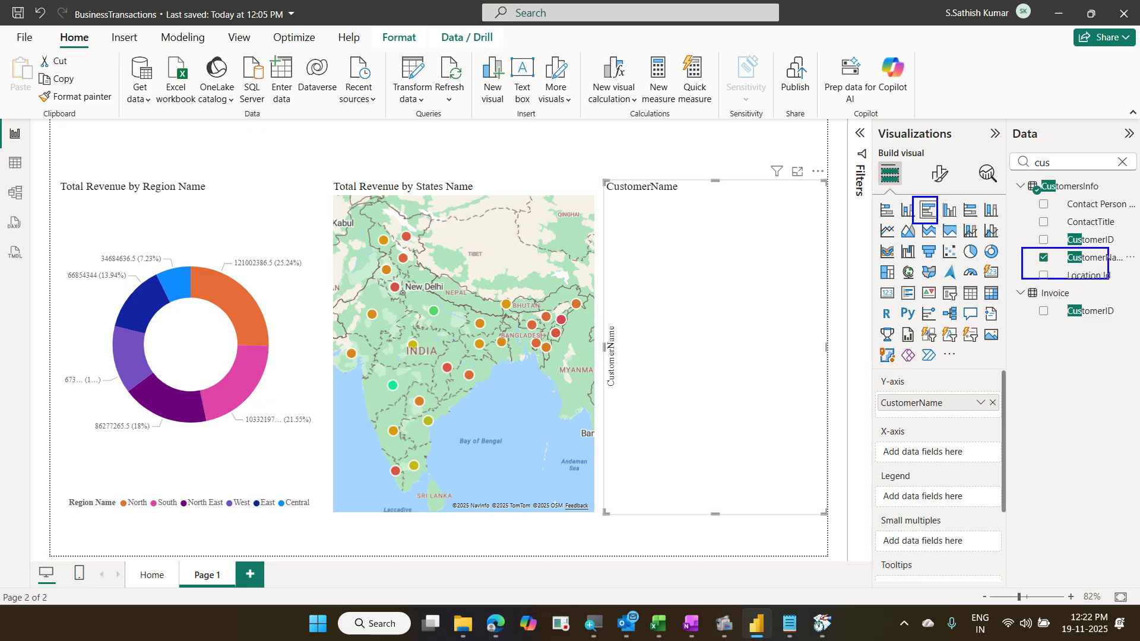
mouse_move(957, 387)
left_mouse_down()
mouse_move(1020, 308)
mouse_move(1023, 275)
left_mouse_up()
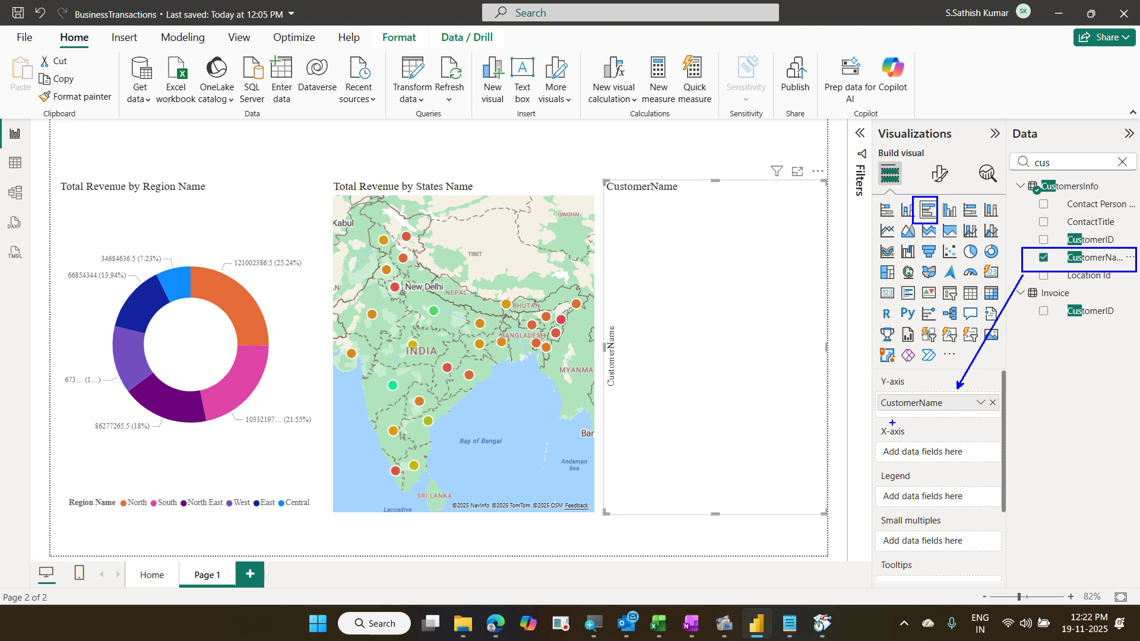
mouse_move(892, 422)
left_mouse_down()
mouse_move(957, 404)
mouse_move(888, 387)
mouse_move(885, 420)
mouse_move(903, 423)
left_mouse_up()
mouse_move(883, 464)
left_mouse_down()
mouse_move(914, 461)
mouse_move(915, 437)
mouse_move(873, 446)
mouse_move(886, 459)
left_mouse_up()
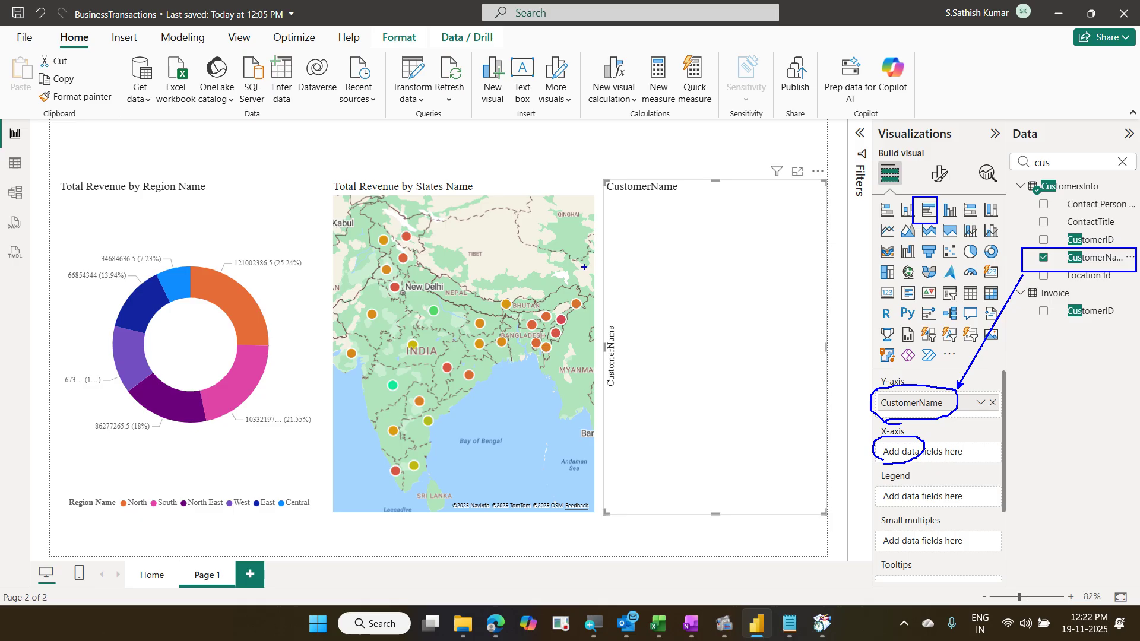
key("Escape")
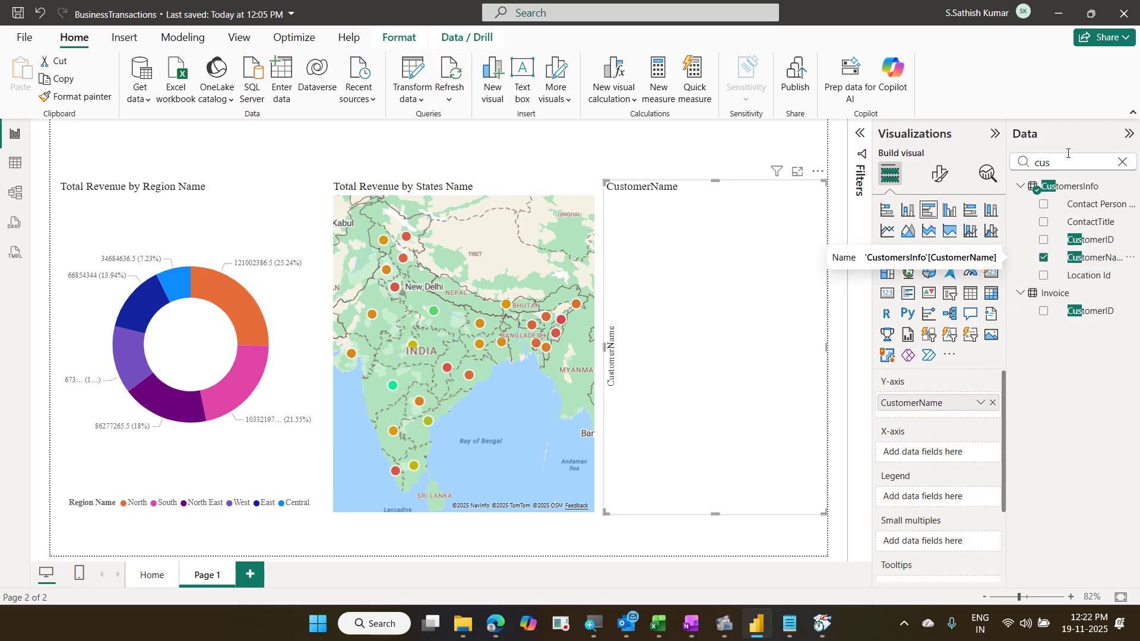
Step: Find the Total Revenue measure and assign it to the X-axis of the CustomerName bar chart
left_click_drag(1063, 162, 1008, 165)
key("BackSpace")
type("tot")
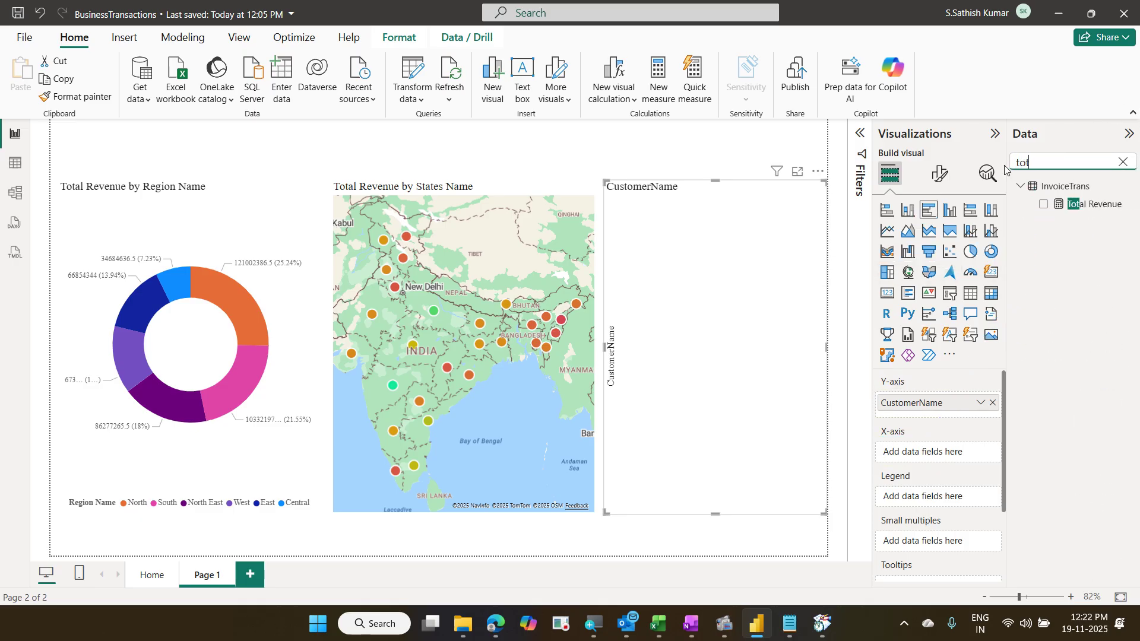
left_click_drag(1094, 204, 941, 420)
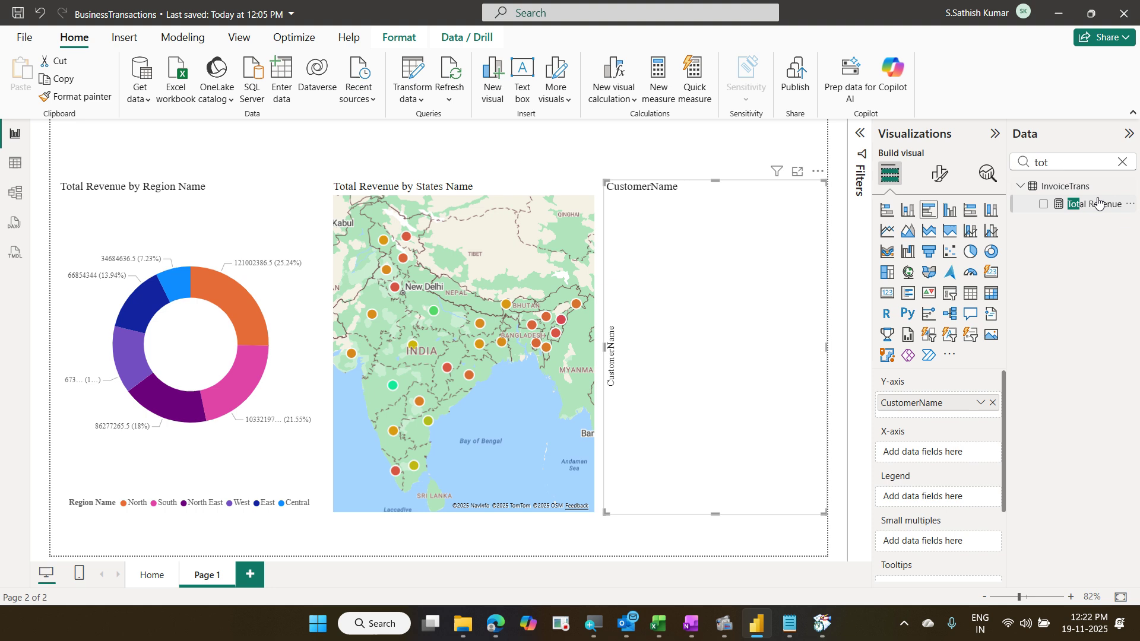
left_click_drag(1098, 203, 962, 454)
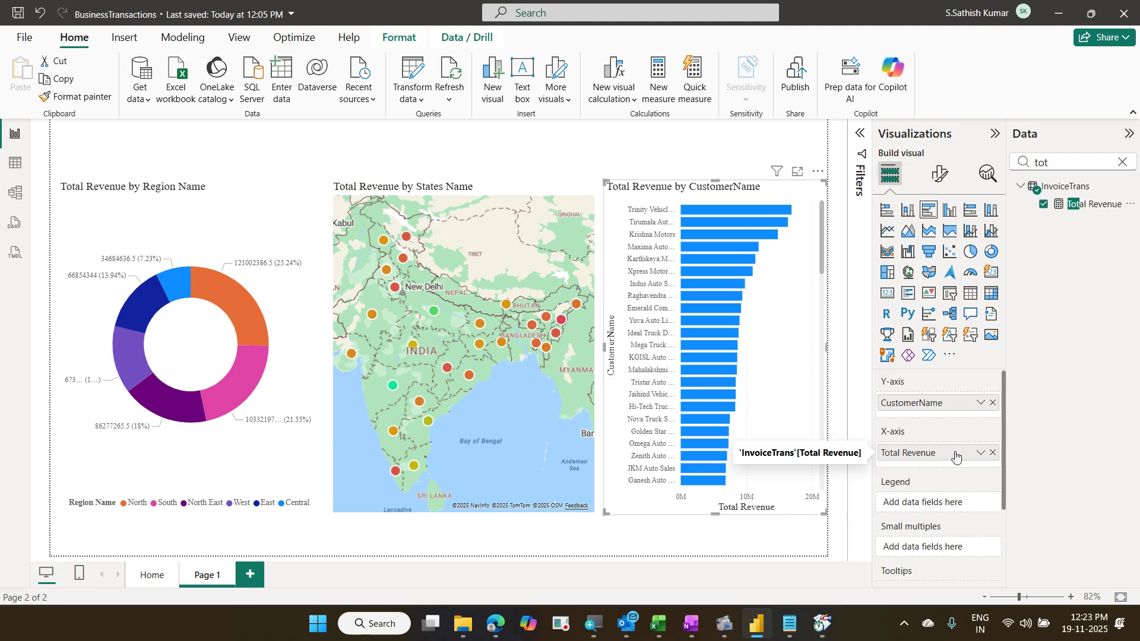
Step: Look through the full customer list in the revenue bar chart and check Madhya Pradesh's Total Revenue tooltip on the state map
scroll(758, 302, "down", 5)
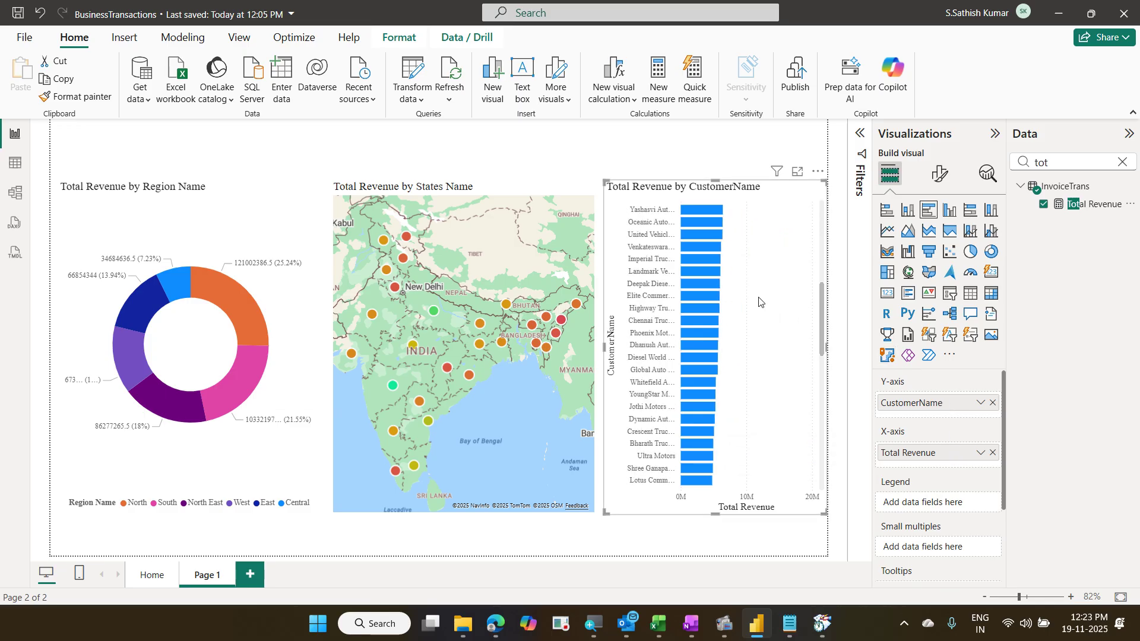
scroll(758, 302, "up", 3)
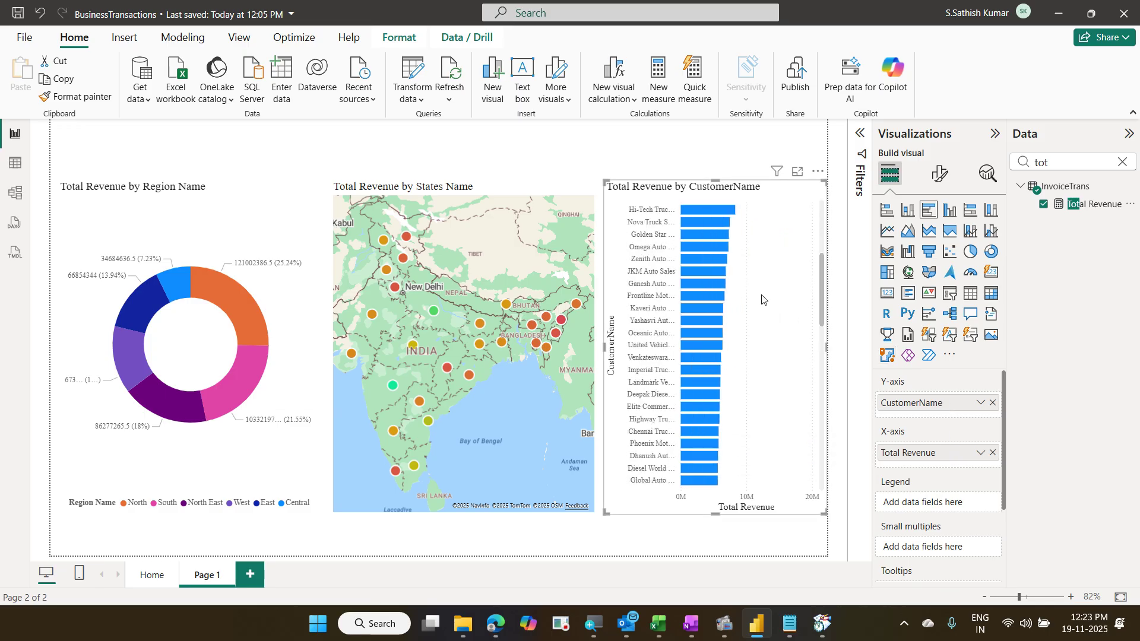
scroll(762, 300, "up", 3)
scroll(761, 302, "down", 8)
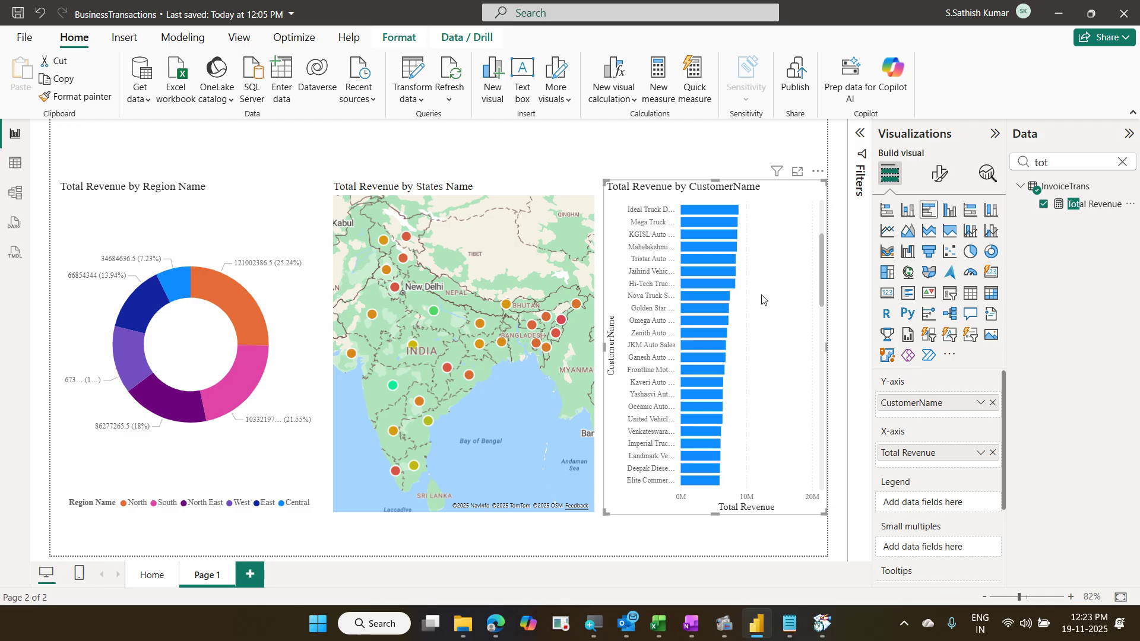
scroll(753, 330, "down", 5)
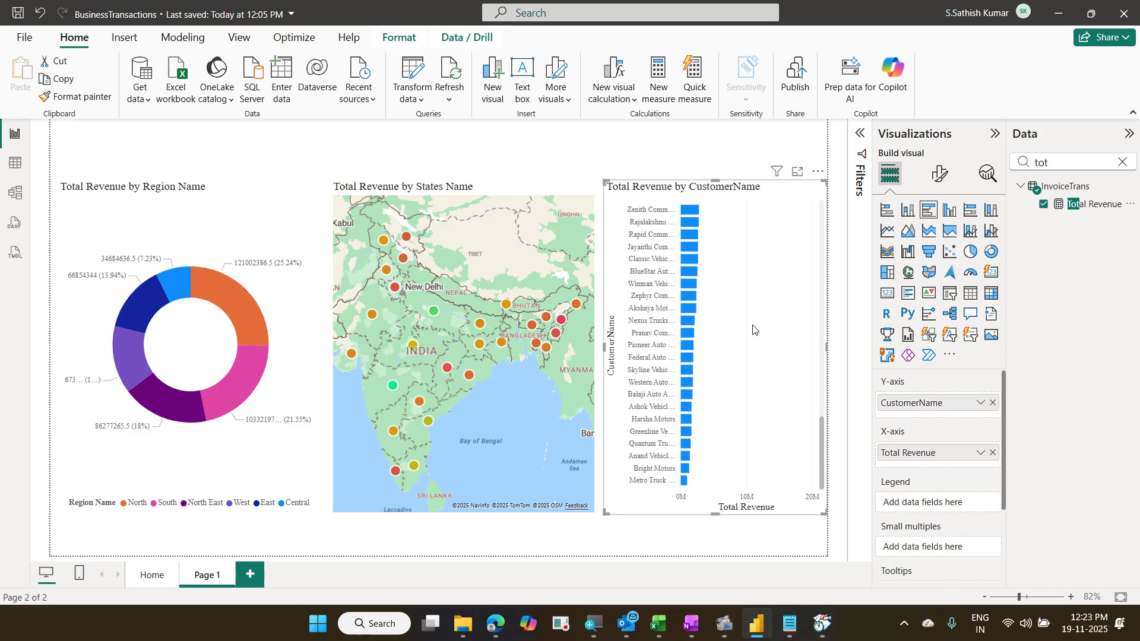
scroll(753, 331, "up", 10)
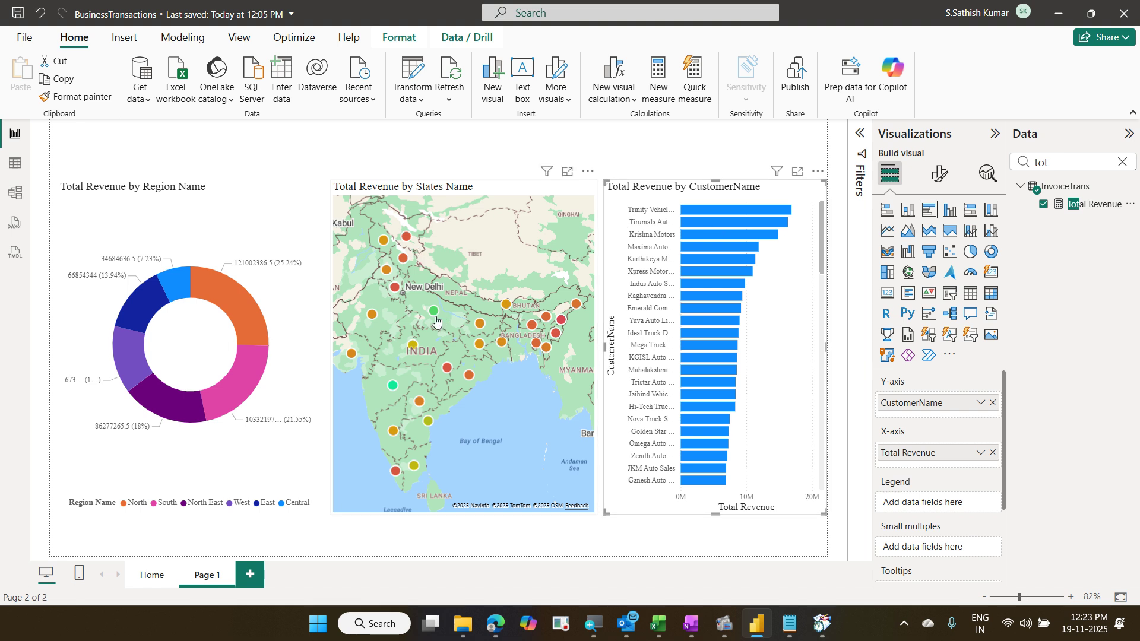
mouse_move(436, 321)
mouse_move(414, 348)
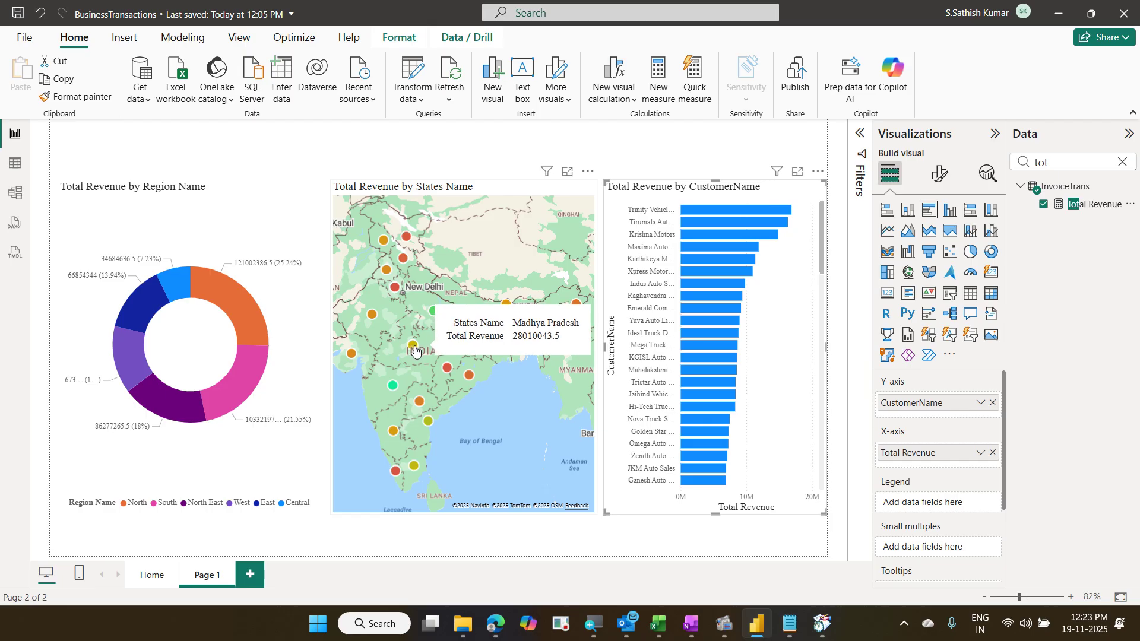
mouse_move(447, 373)
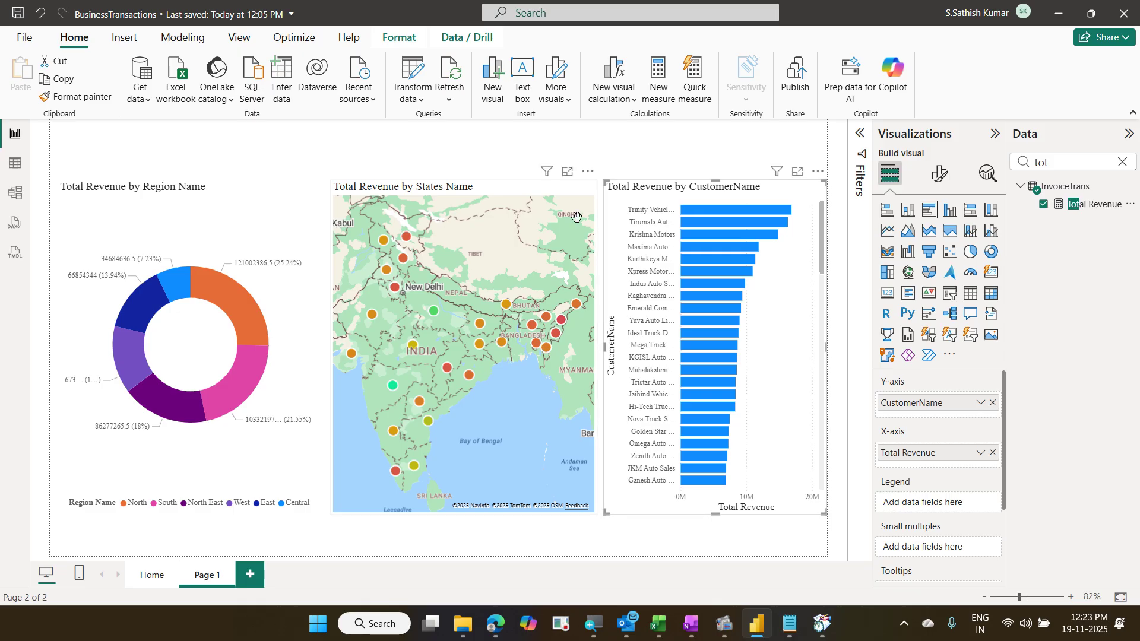
Step: Copy the state map's formatting onto the CustomerName bar chart with Format Painter
left_click(532, 195)
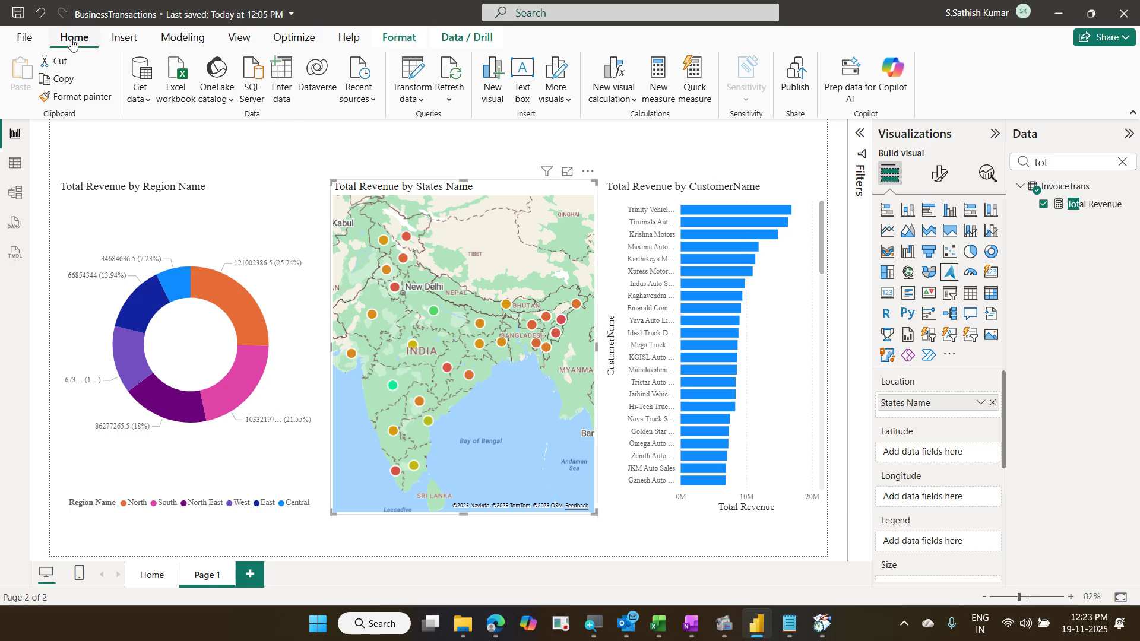
left_click(94, 97)
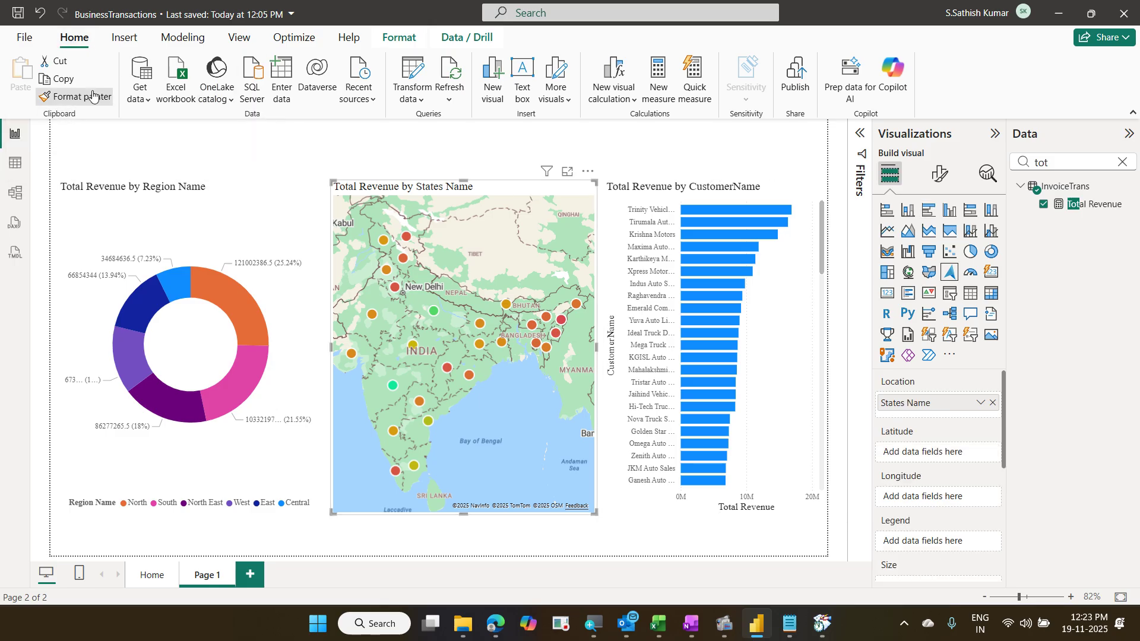
left_click(791, 270)
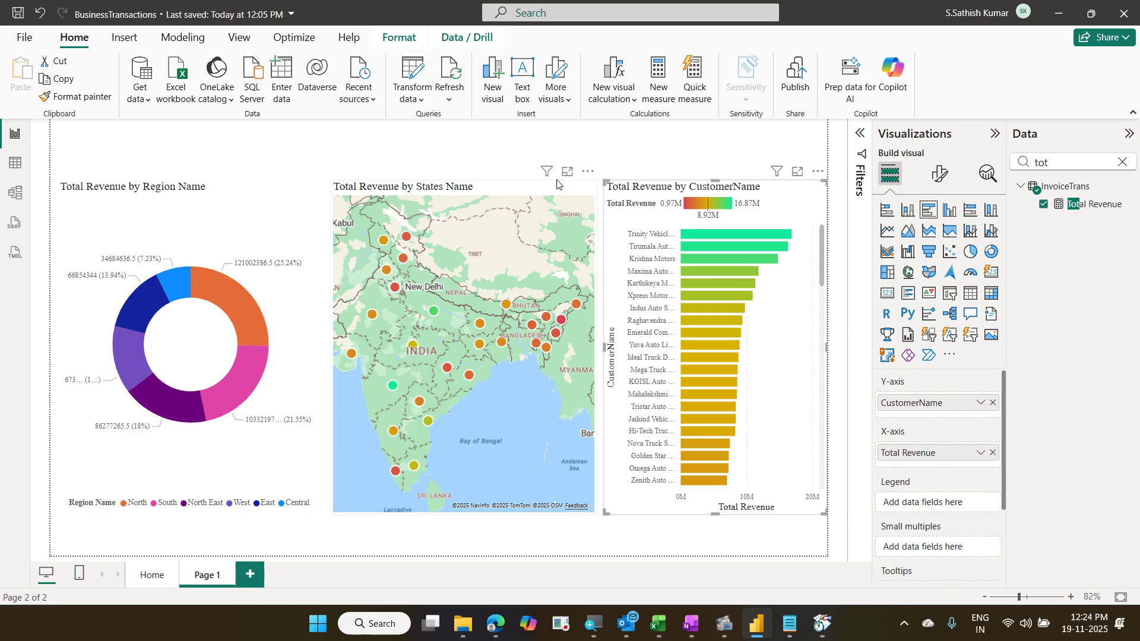
left_click(557, 184)
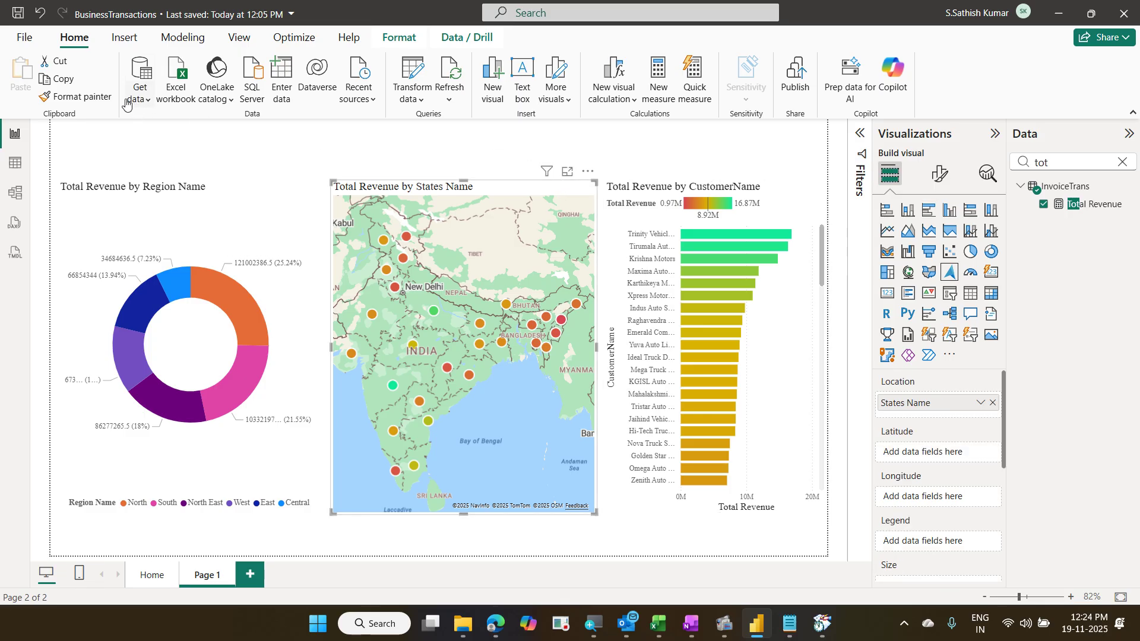
left_click(83, 96)
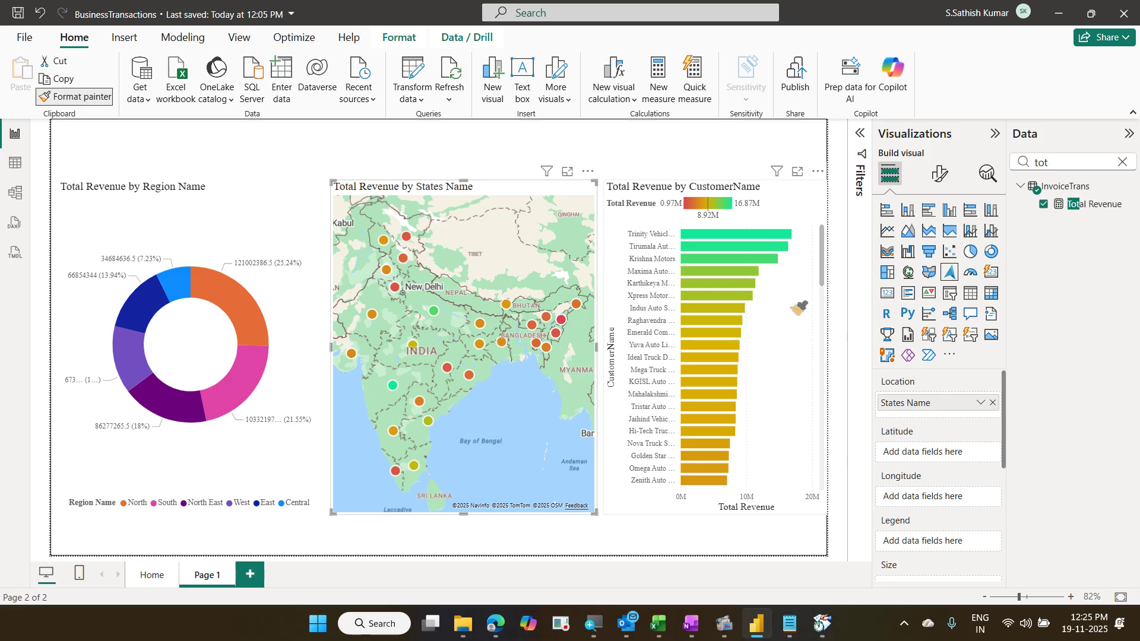
left_click(804, 396)
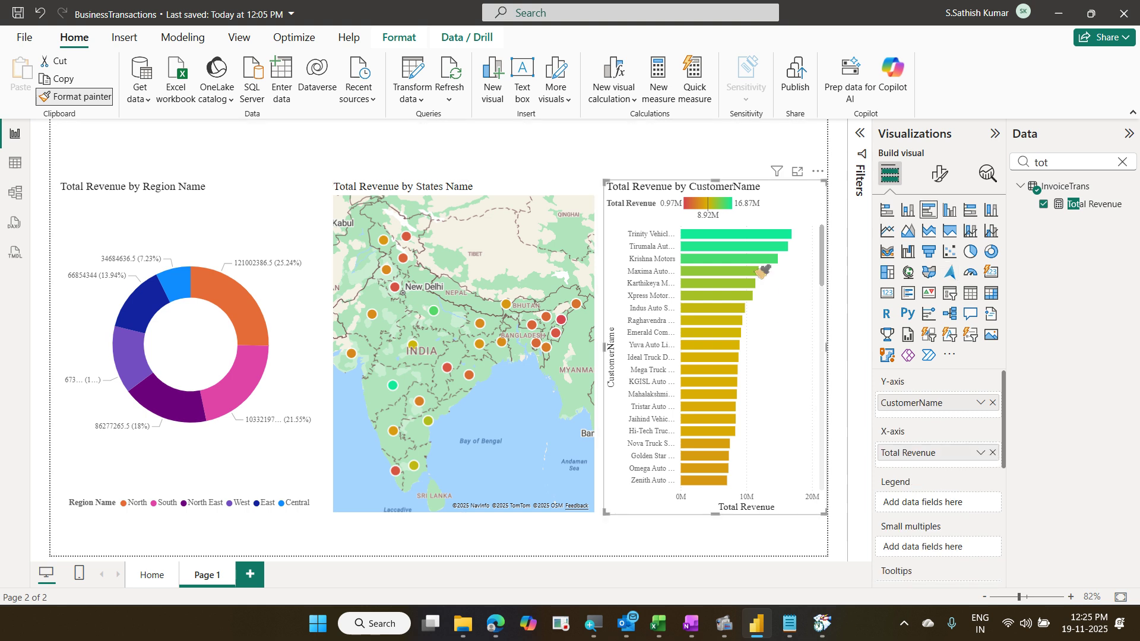
left_click(766, 270)
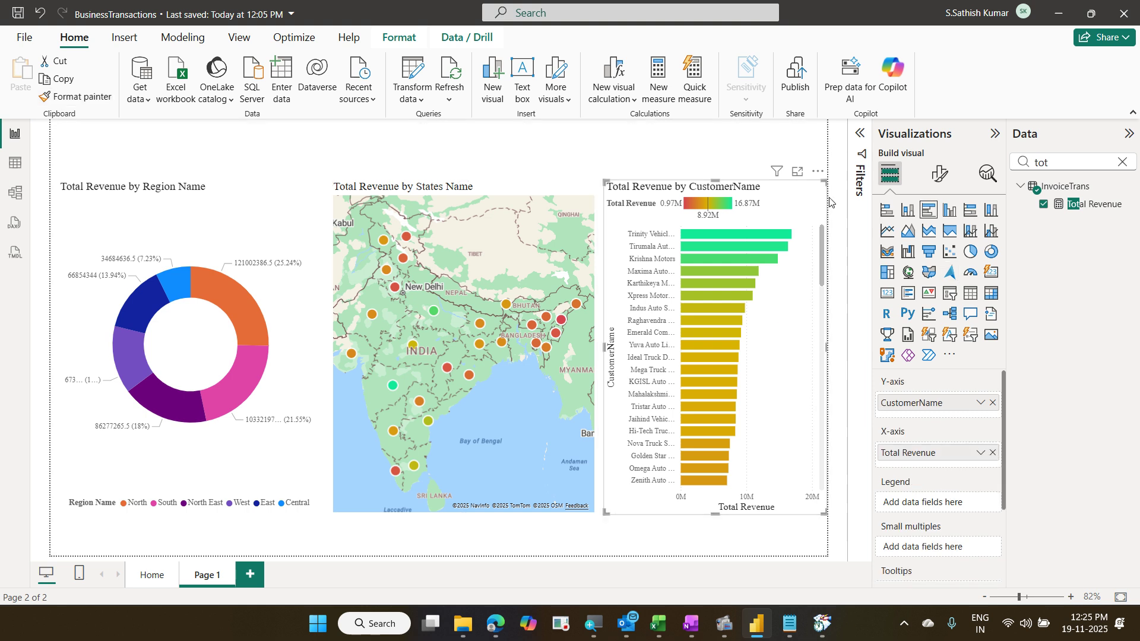
Step: Set the bar chart's CustomerName filter type to Top N, showing the top 10 items
left_click(859, 134)
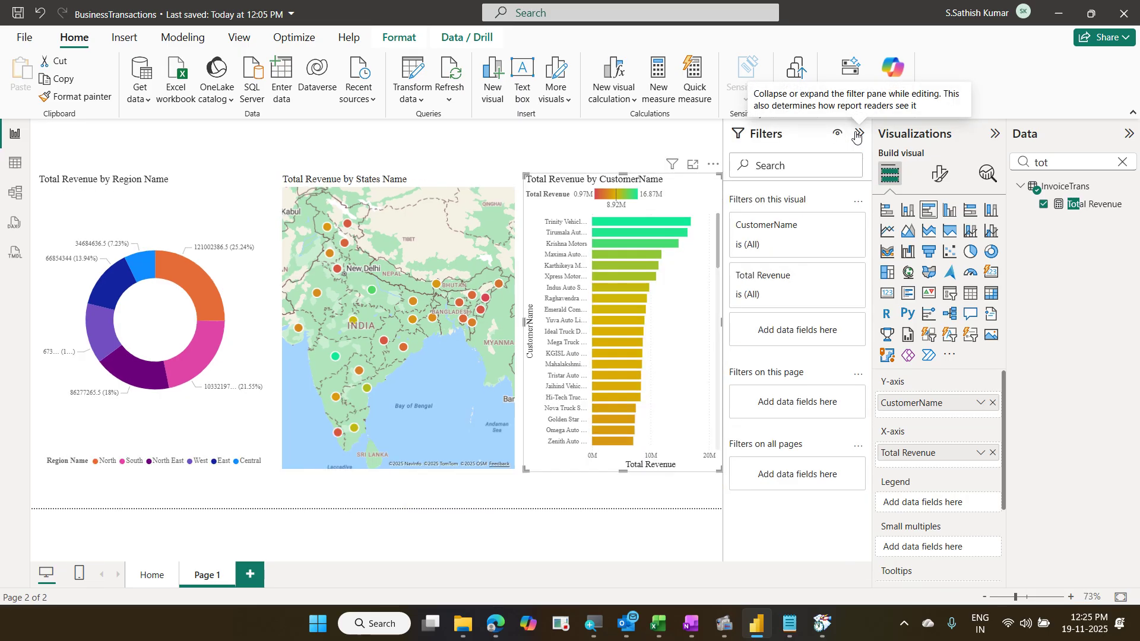
left_click(793, 236)
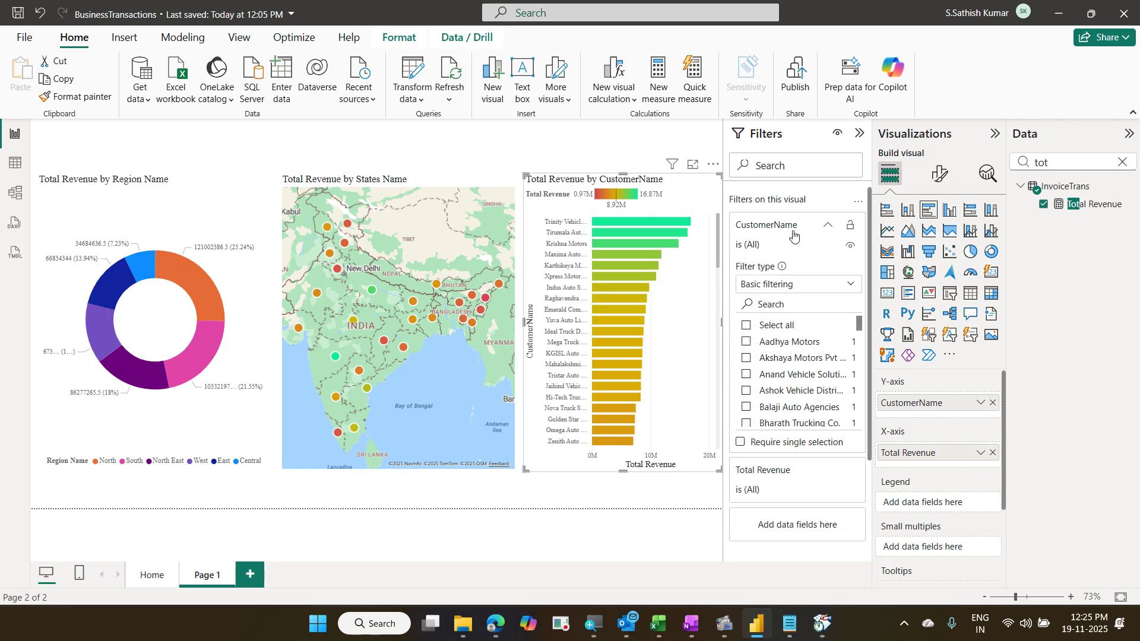
left_click(785, 291)
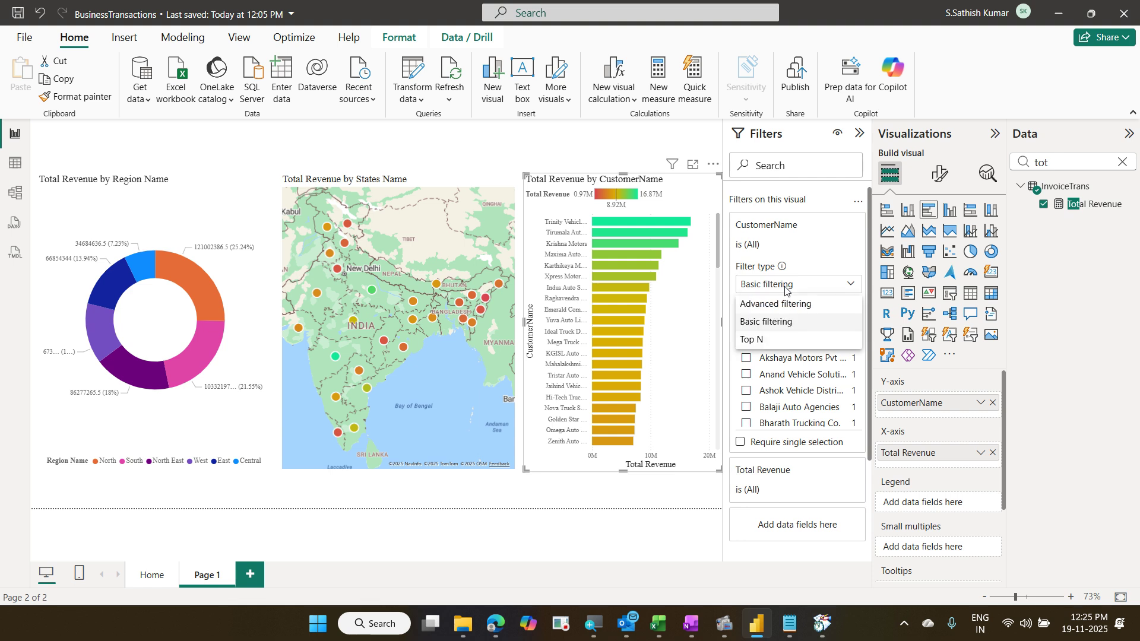
left_click(781, 341)
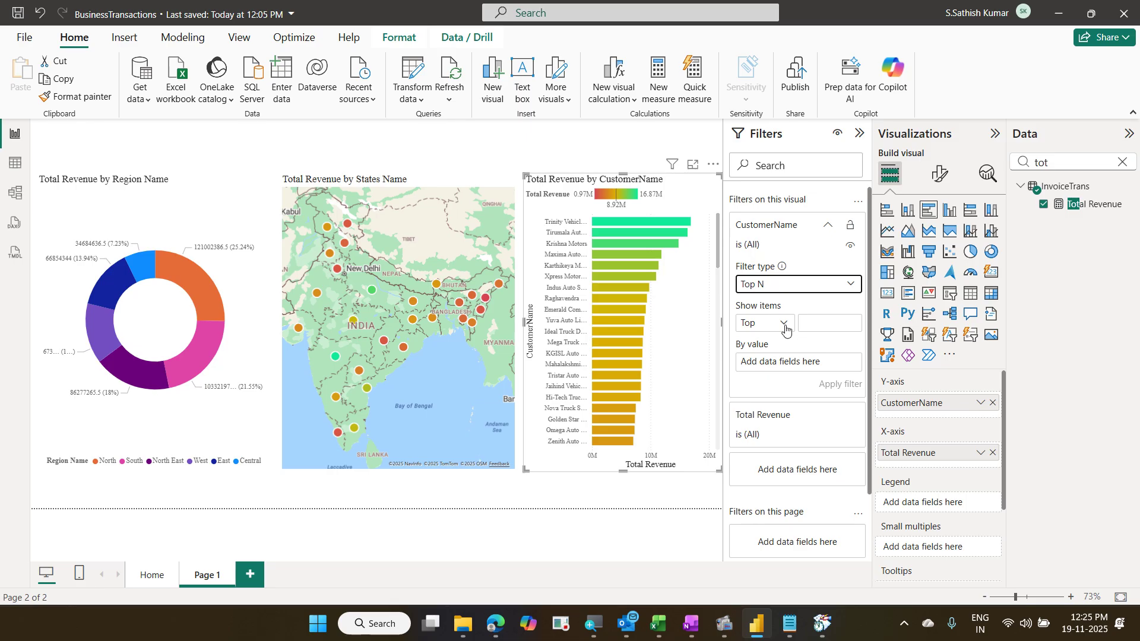
left_click(785, 325)
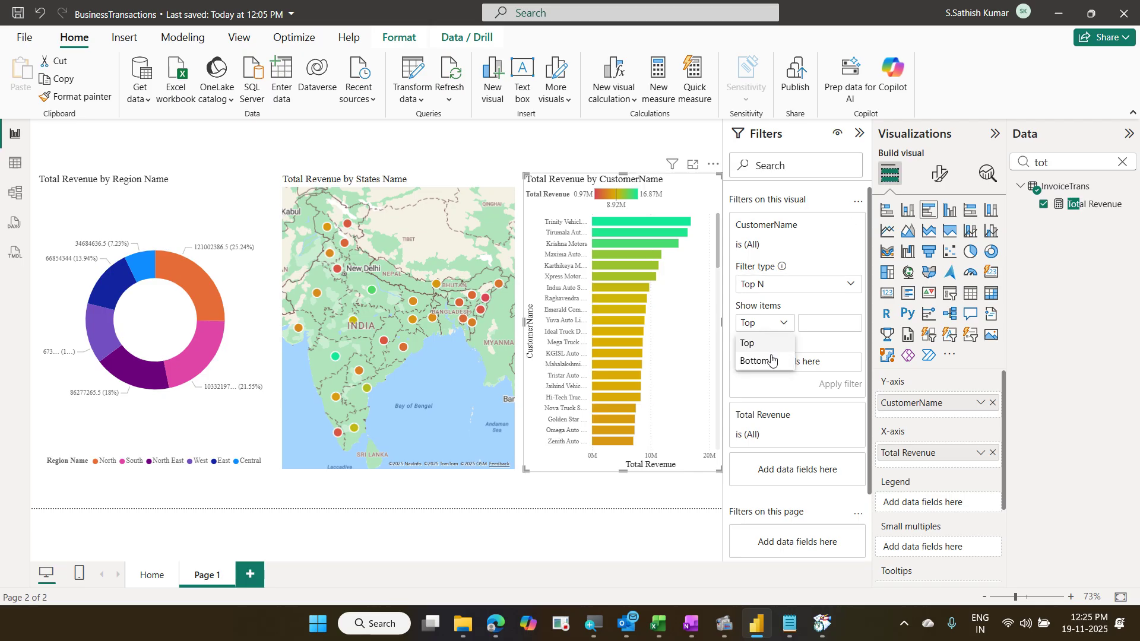
left_click(768, 344)
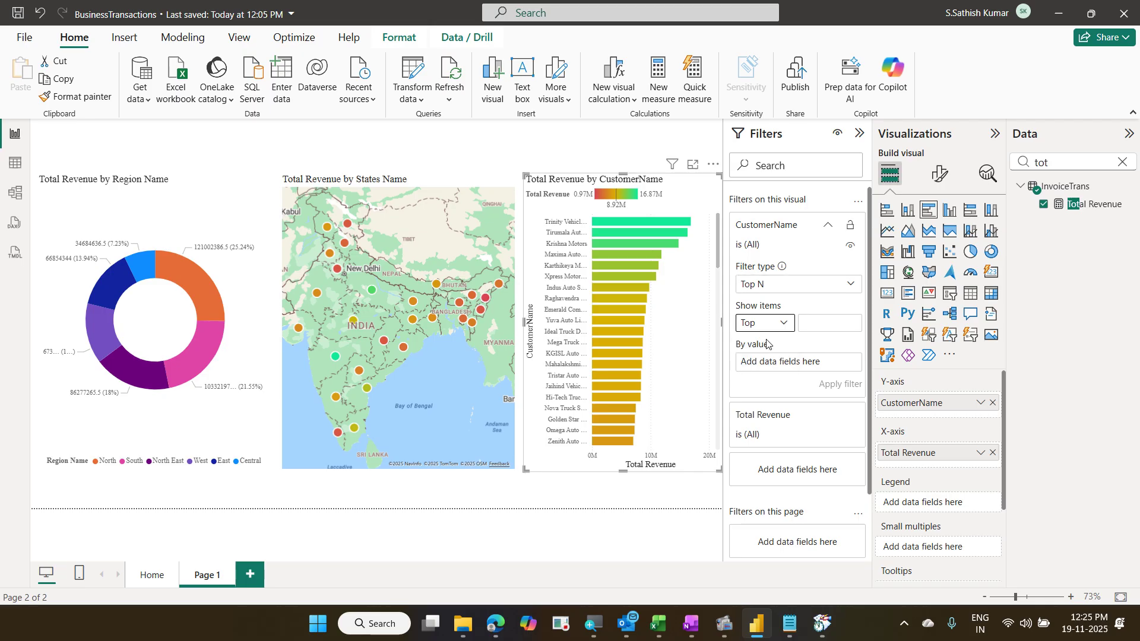
left_click(813, 323)
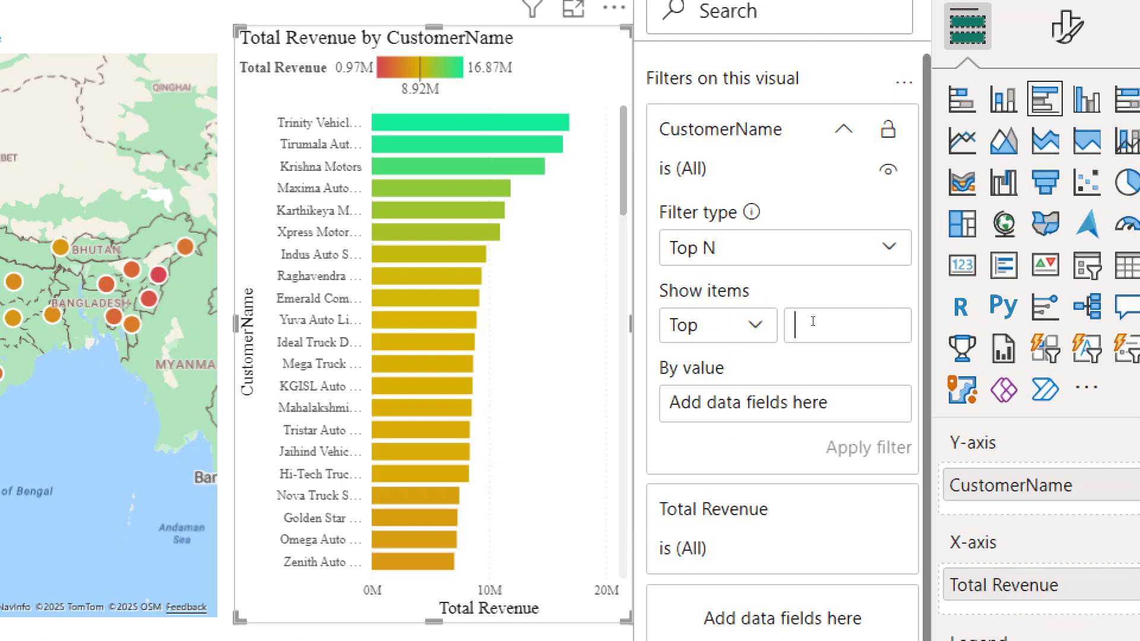
type("10")
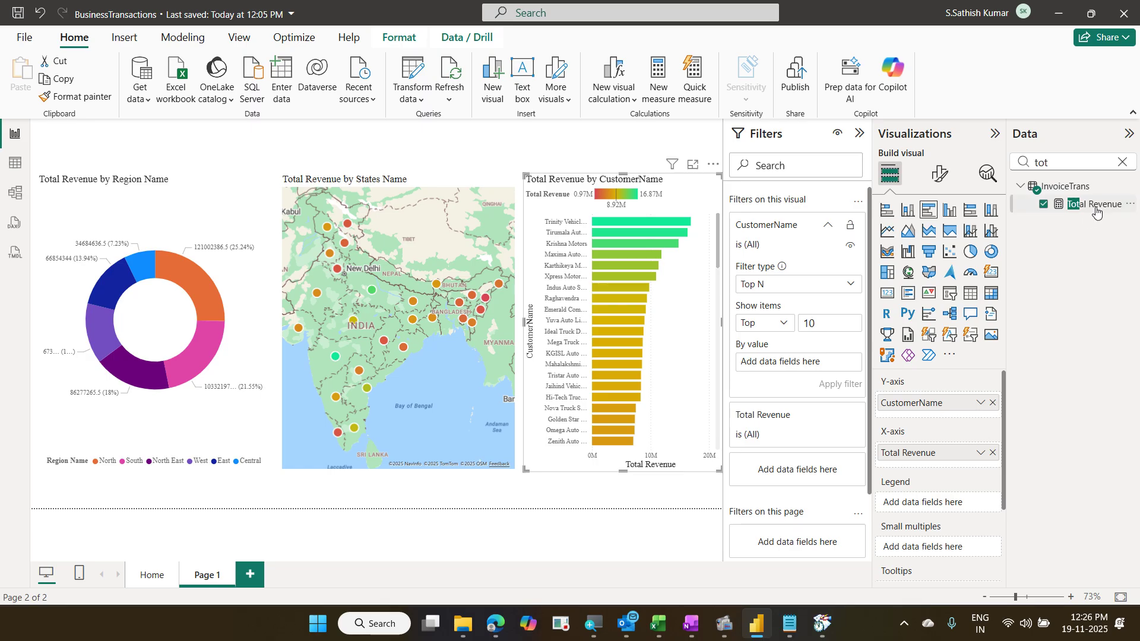
Step: Rank the CustomerName Top N filter by the Total Revenue measure and apply it
left_click_drag(1096, 213, 817, 365)
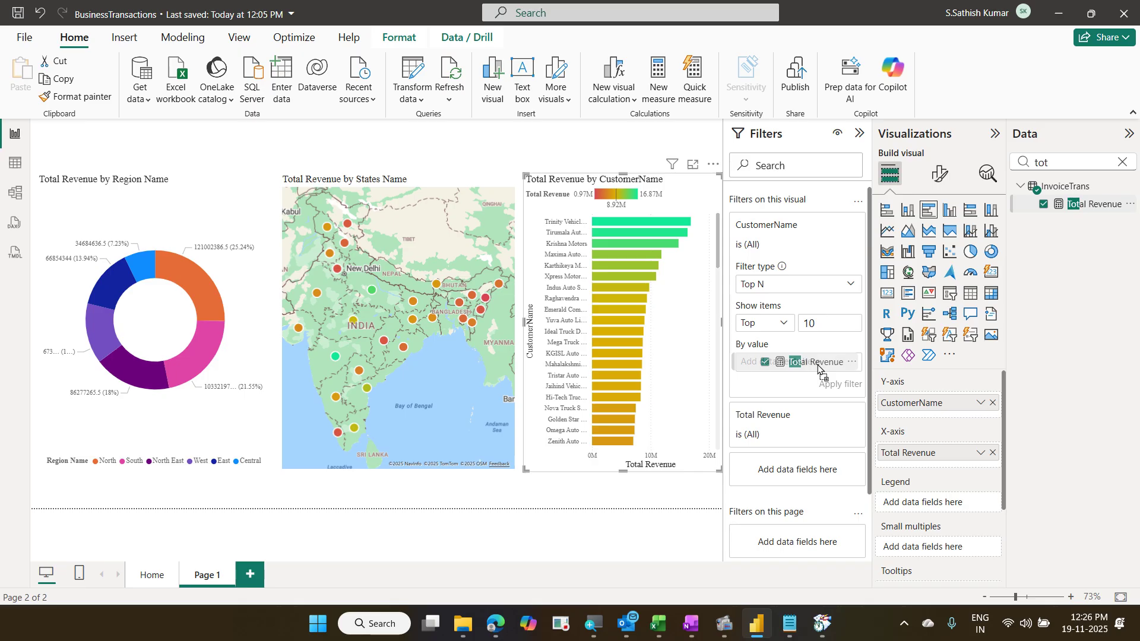
left_click_drag(818, 365, 817, 367)
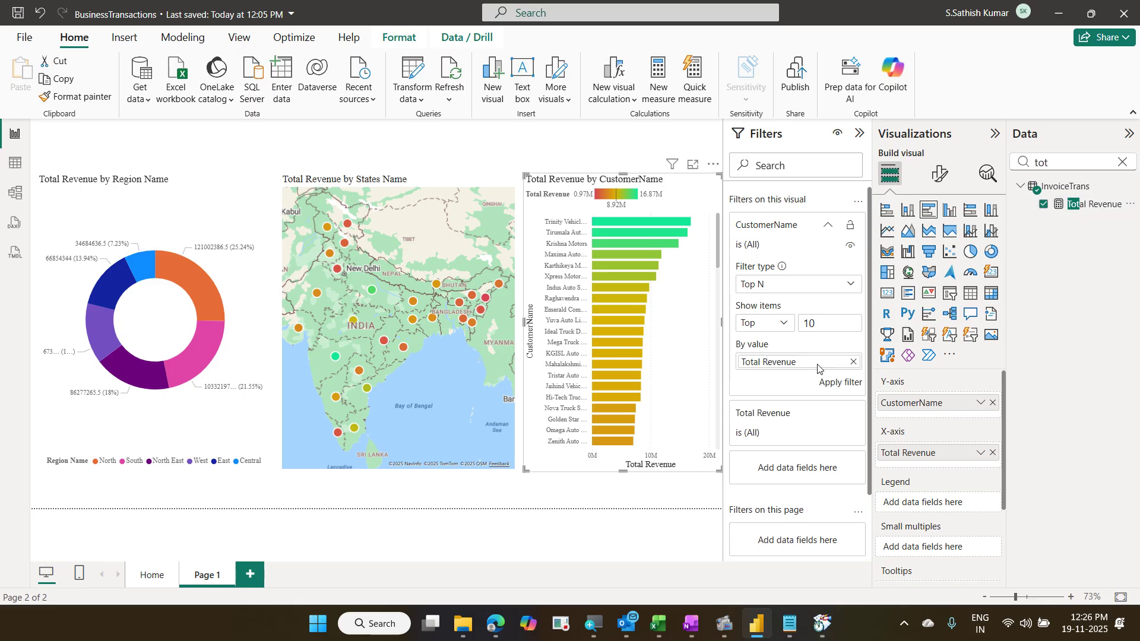
left_click(839, 386)
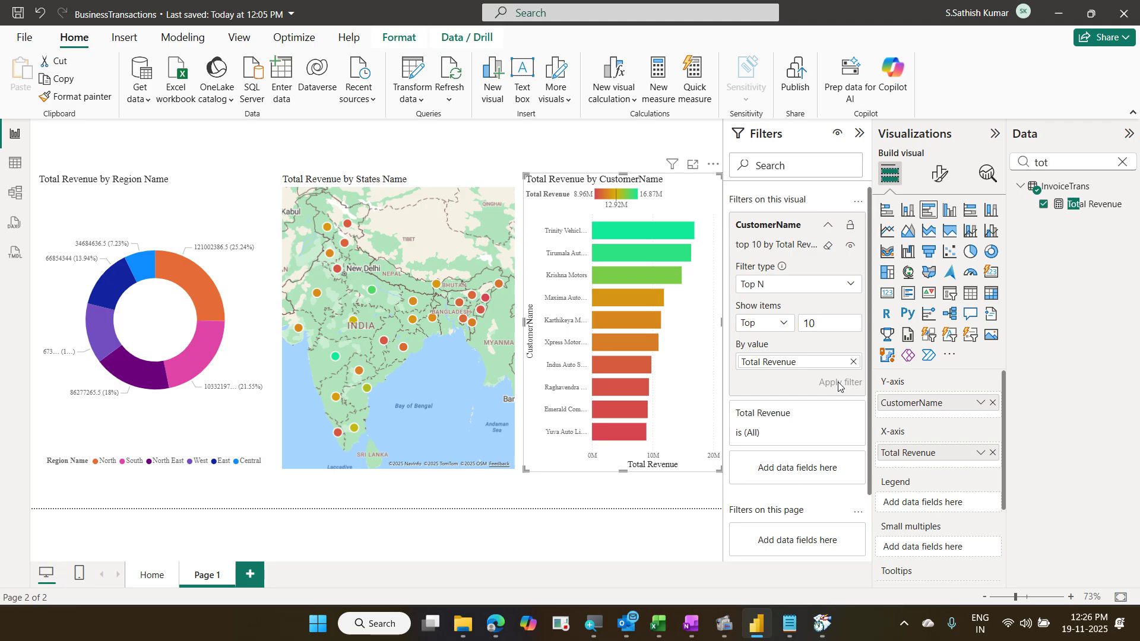
Step: Replace the Top N filter's ranking value with the count of Invoice No from the Invoice table and apply the filter
left_click(853, 362)
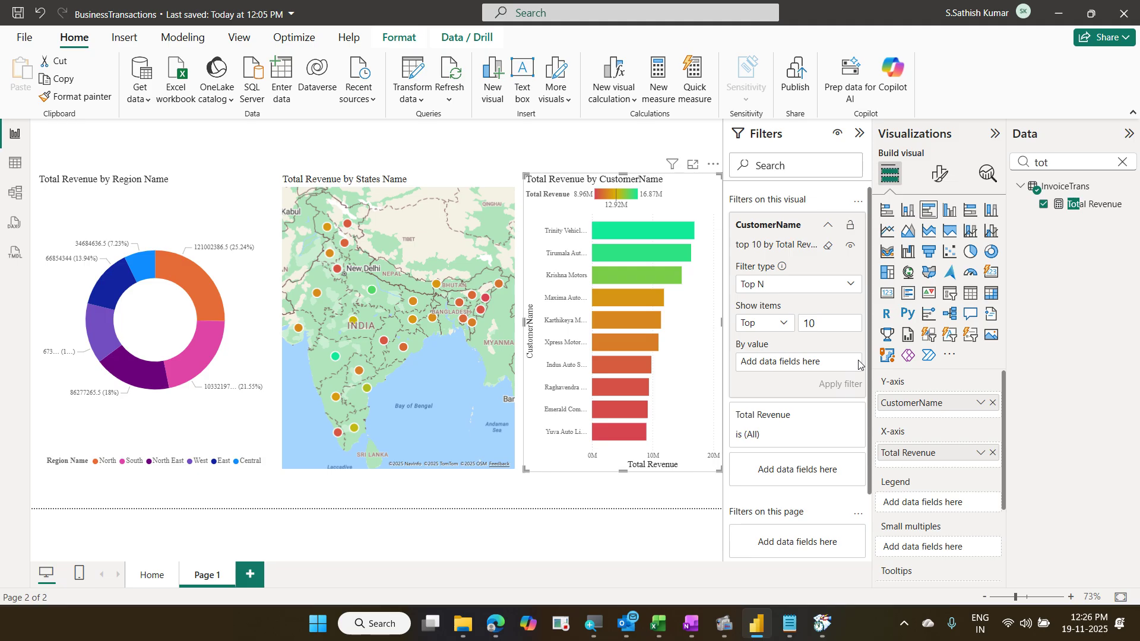
left_click(1121, 164)
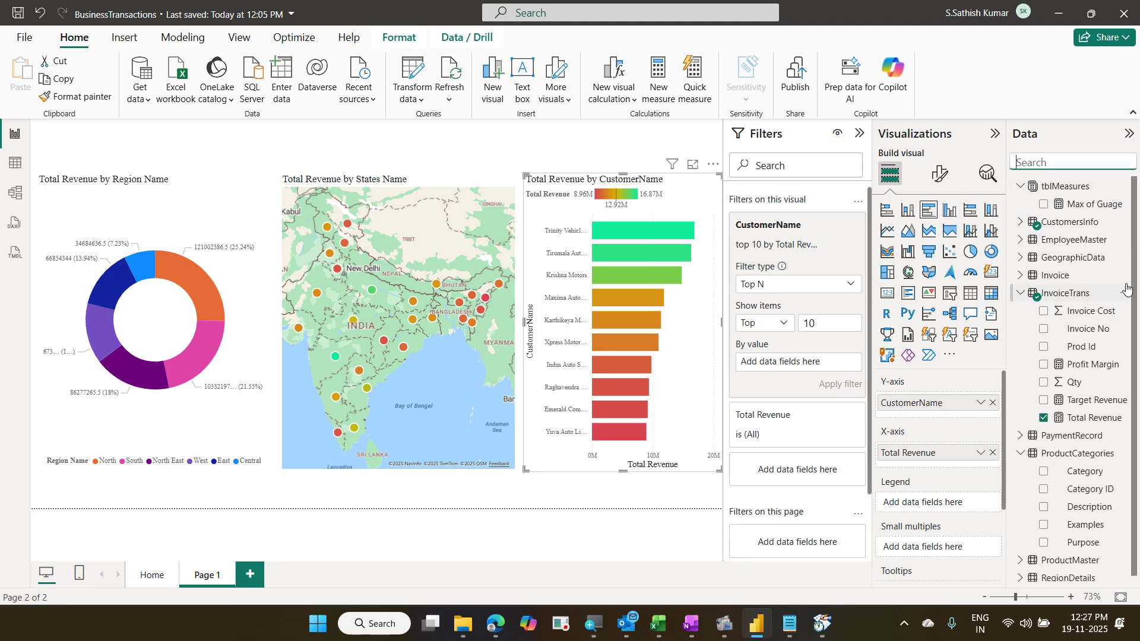
left_click(1023, 277)
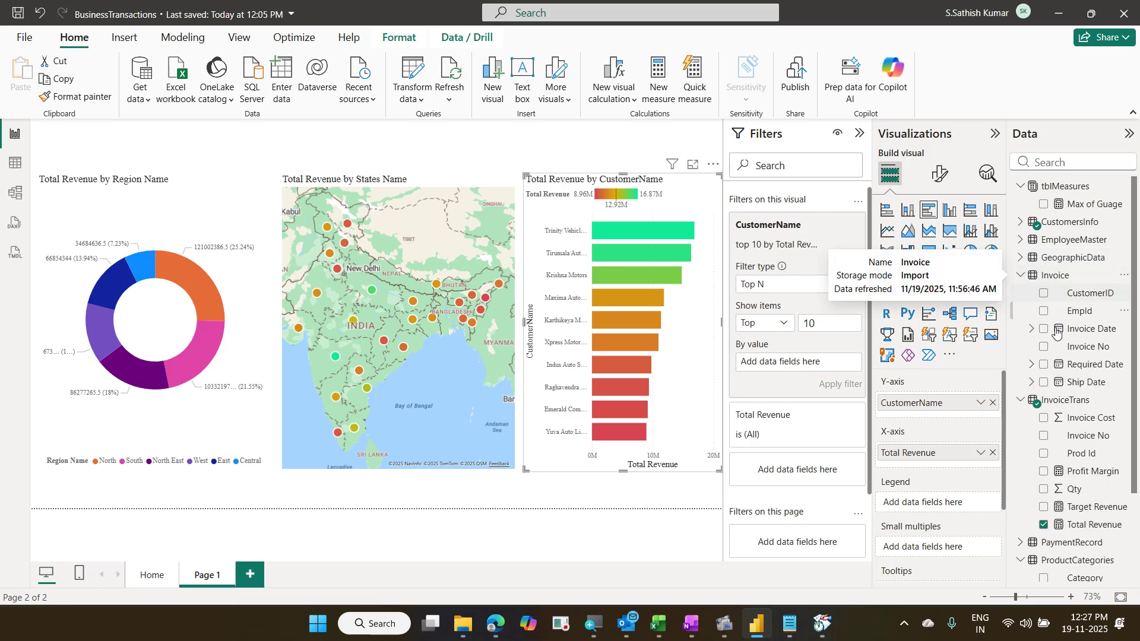
left_click_drag(1088, 353, 822, 371)
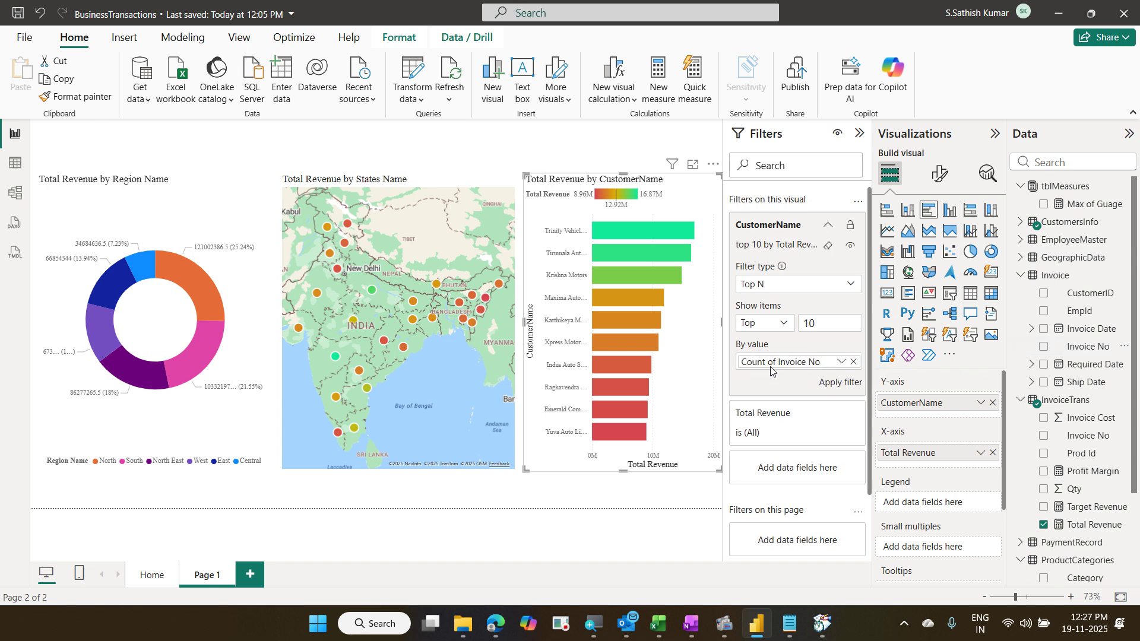
left_click(843, 363)
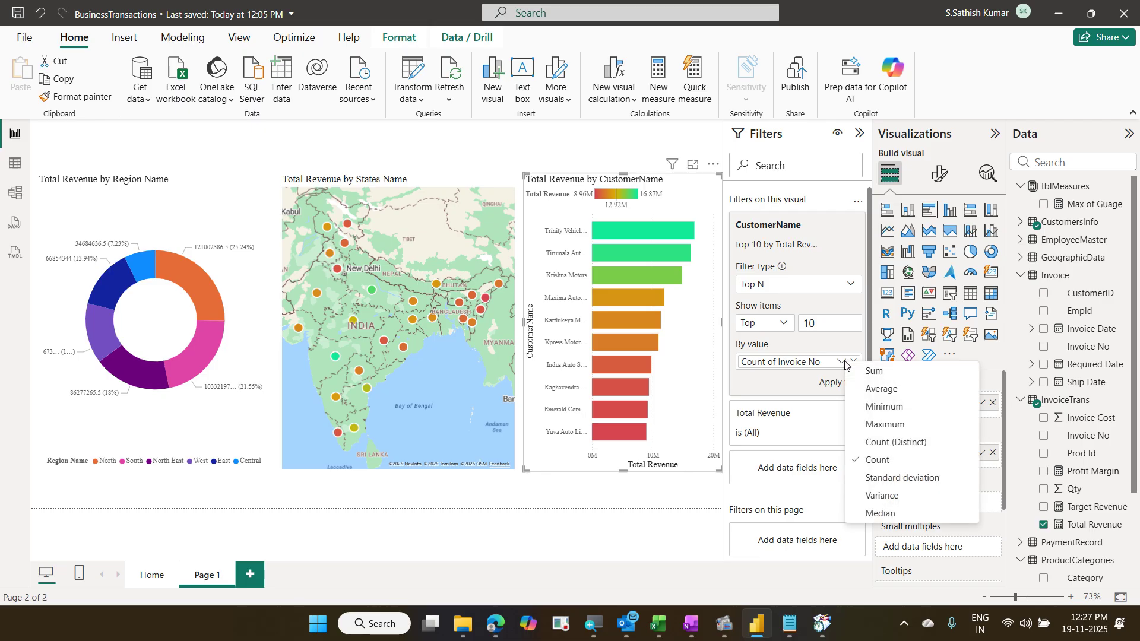
left_click(753, 380)
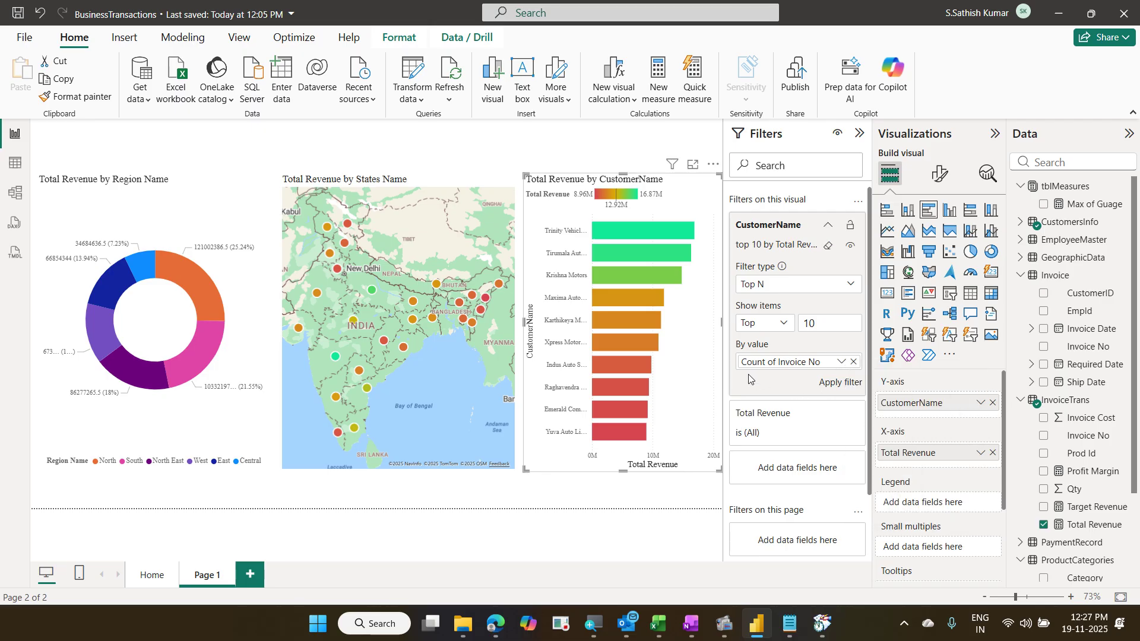
left_click(839, 384)
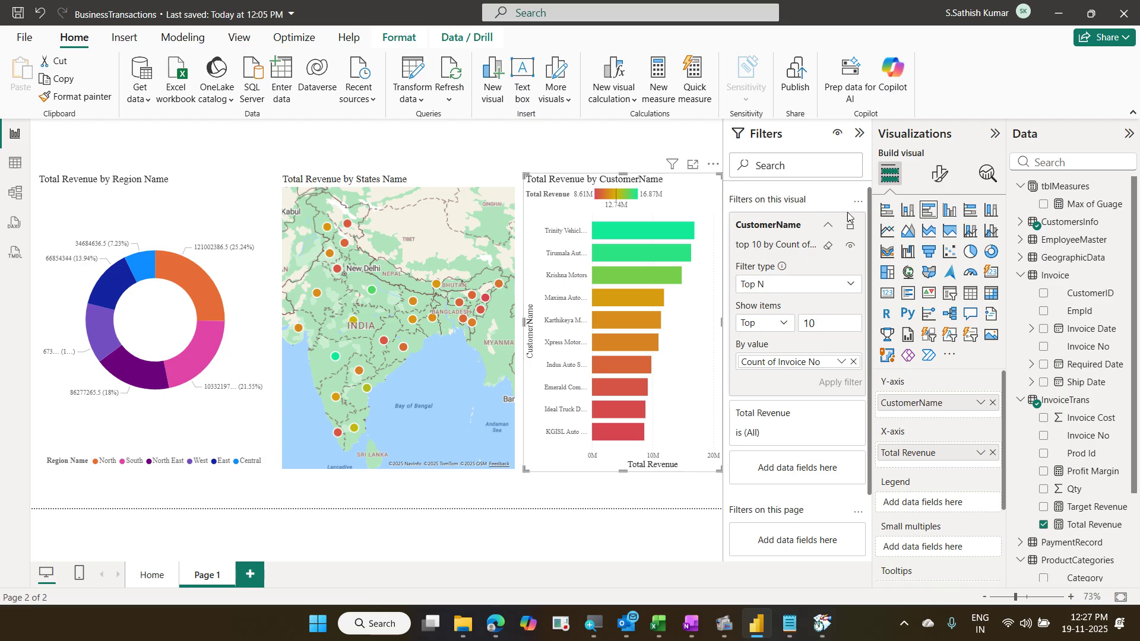
left_click(859, 136)
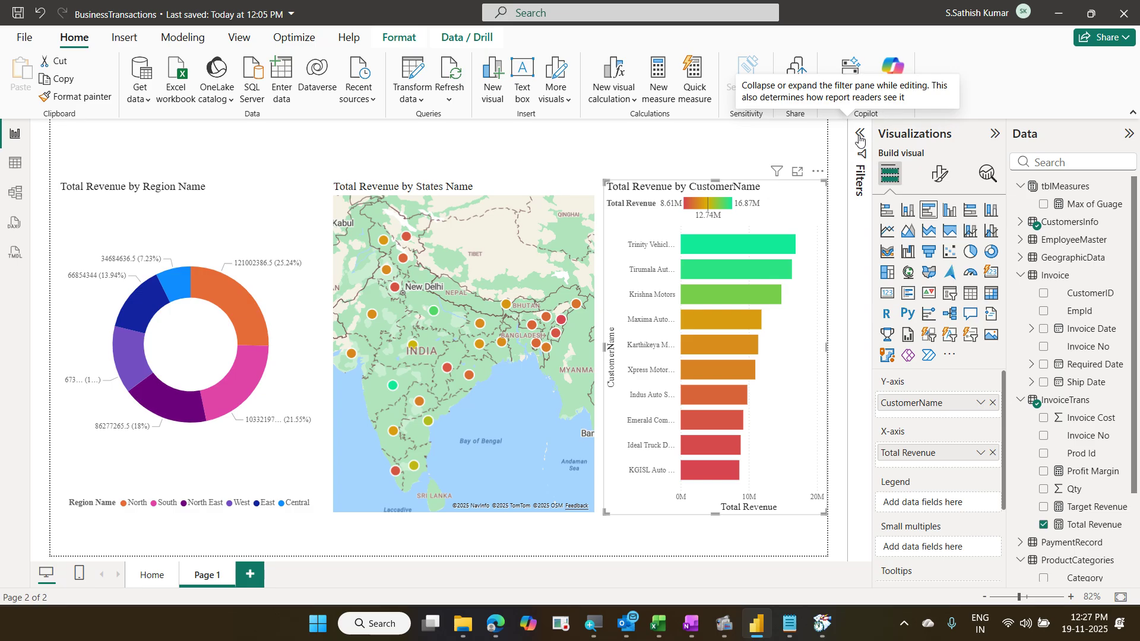
Step: Highlight the North region and then the South region in the donut to cross-filter the state map and customer chart
left_click(253, 302)
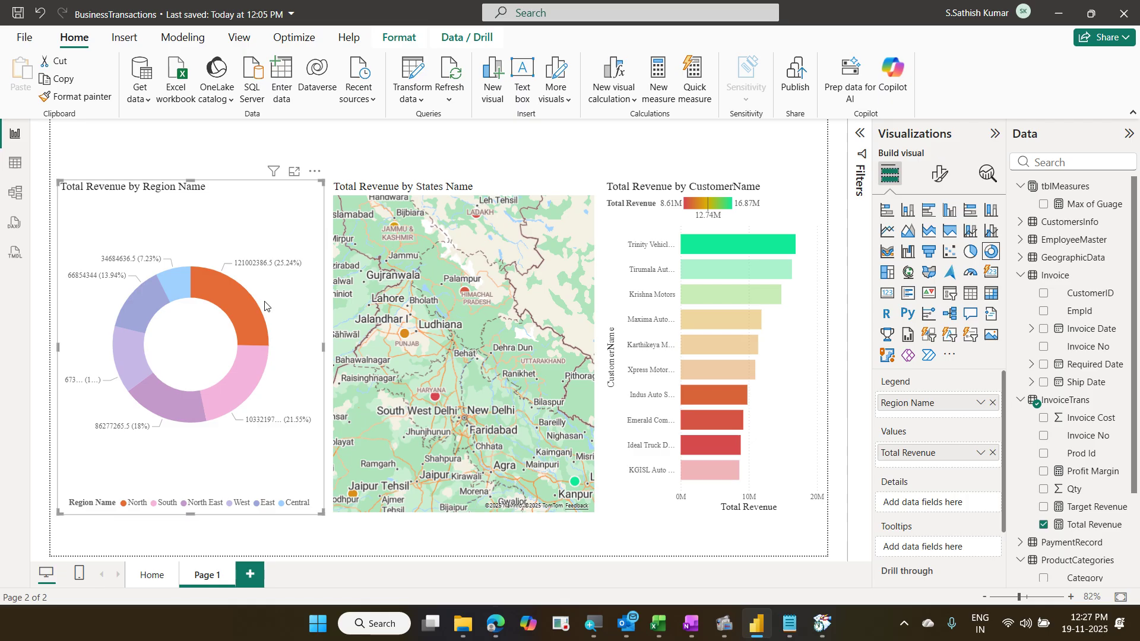
left_click(245, 367)
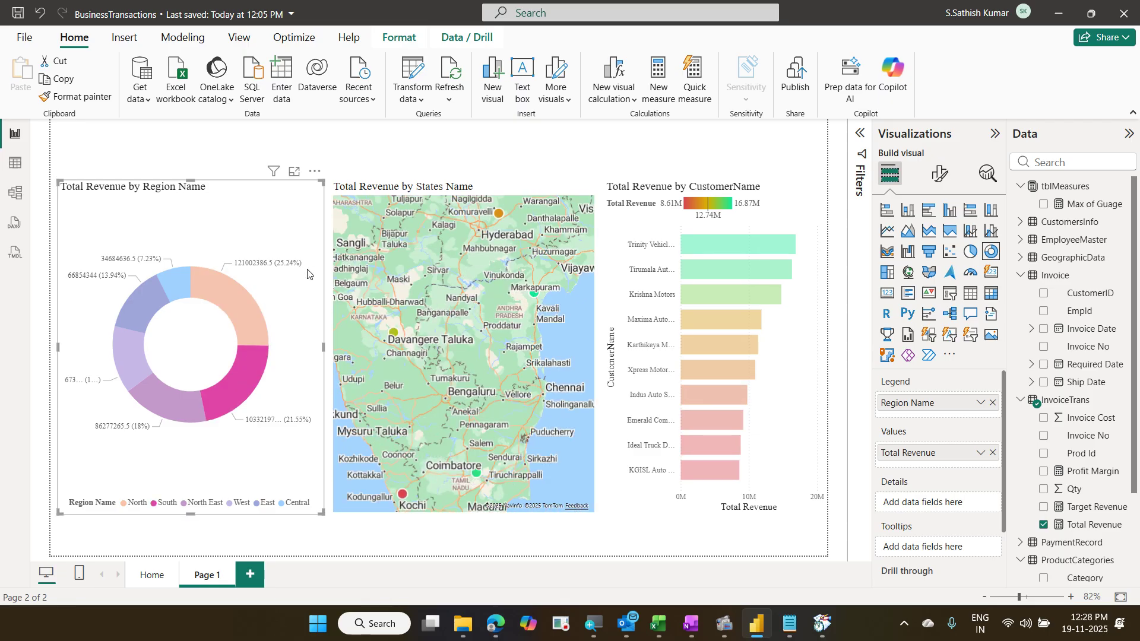
Step: Clear the donut selection, highlight North and then South to compare the customer bars, and clear the selection again
left_click(312, 289)
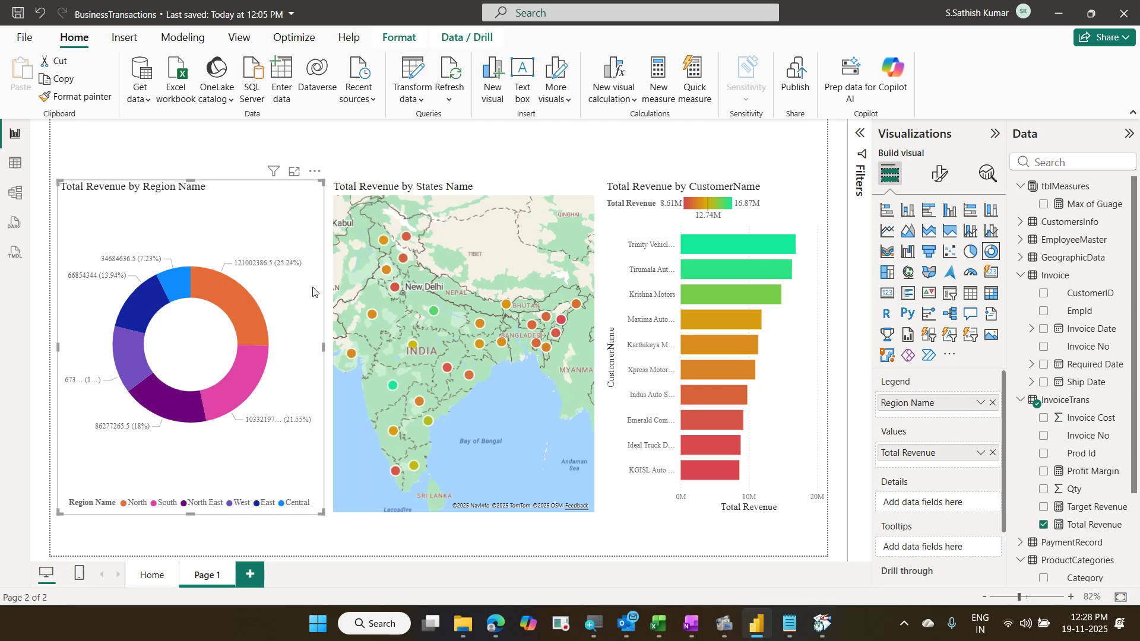
left_click(249, 304)
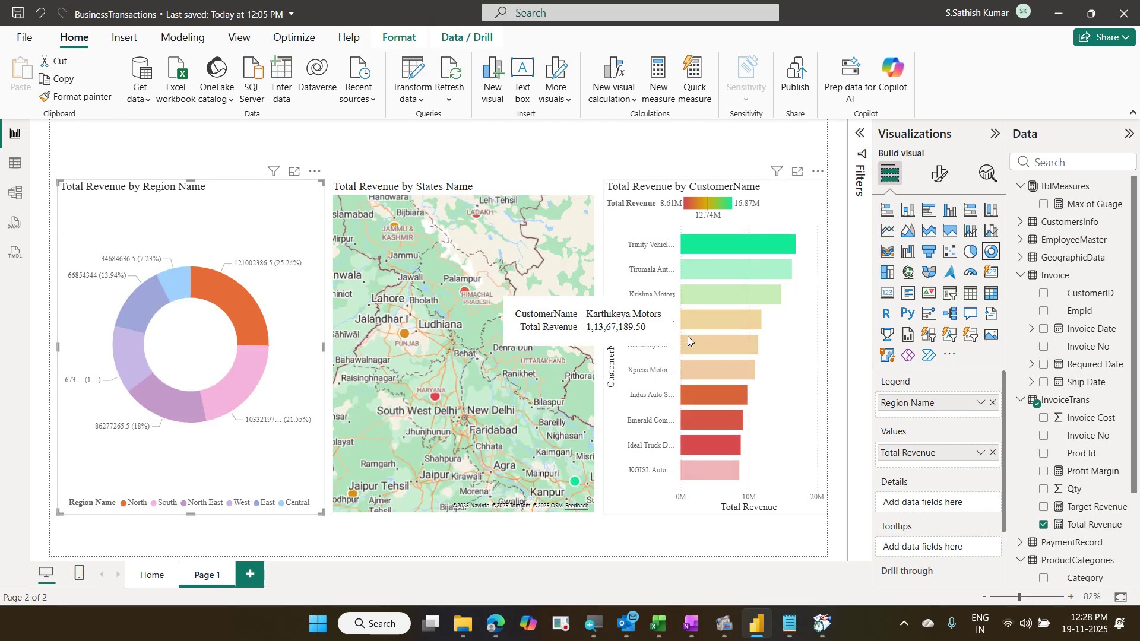
left_click(250, 376)
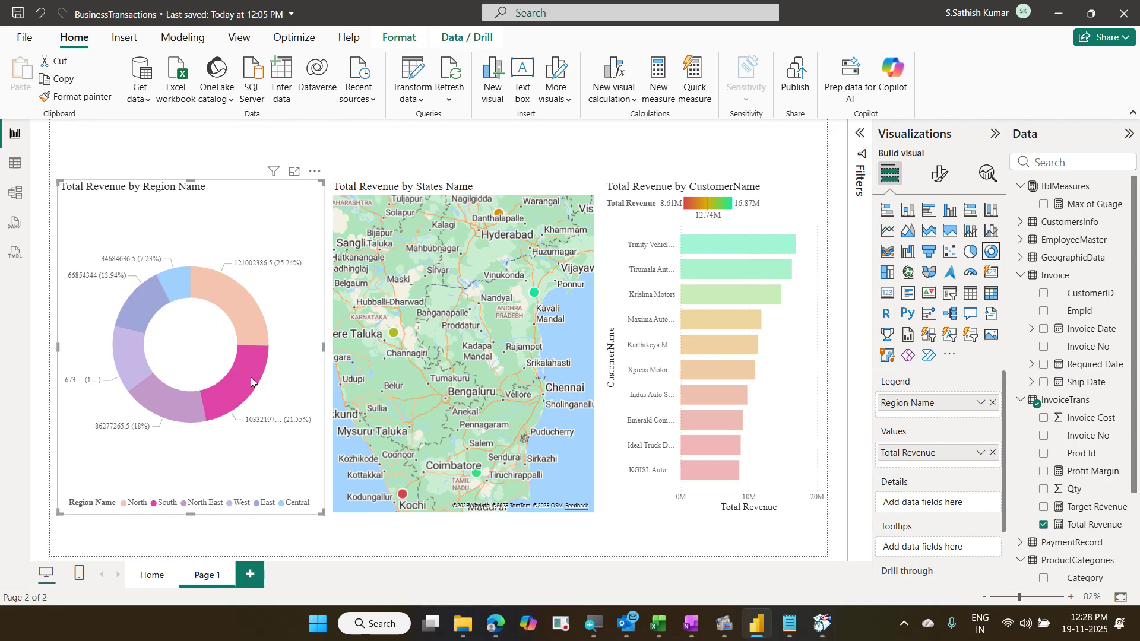
left_click(272, 239)
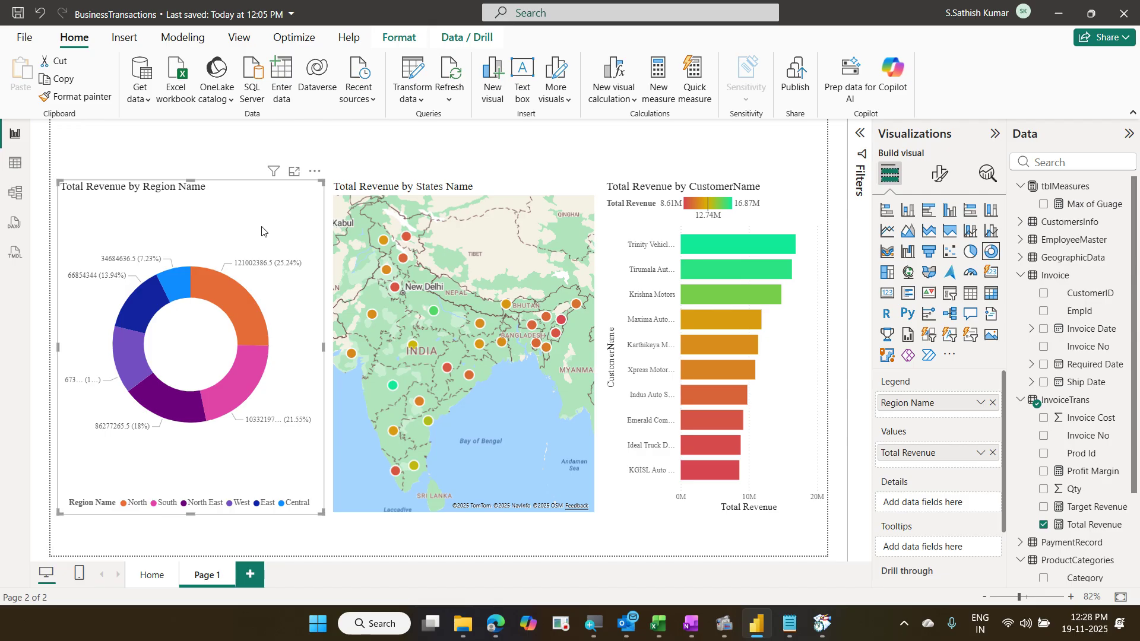
Step: Edit the region donut's interactions so that it filters the Total Revenue by CustomerName bar chart instead of highlighting it
left_click(394, 43)
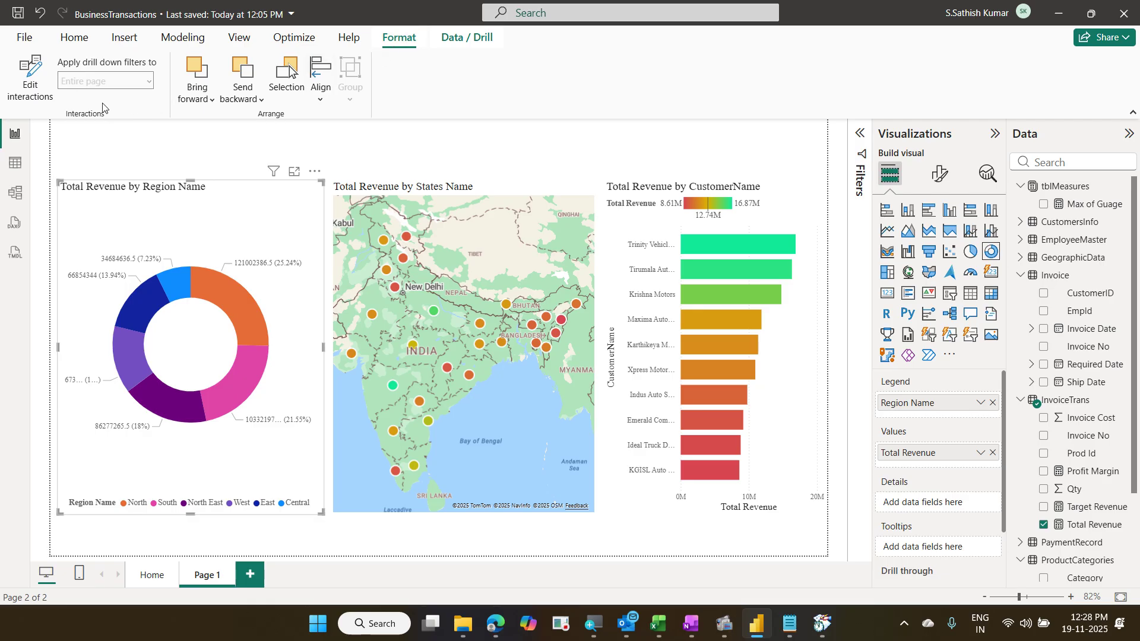
left_click(38, 99)
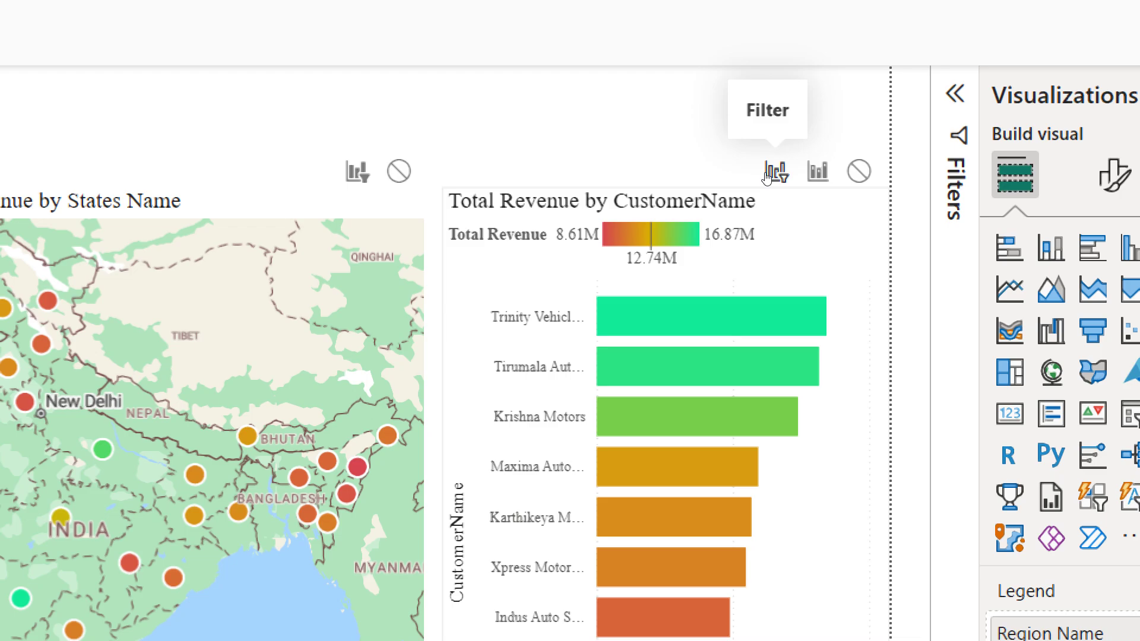
left_click(768, 177)
left_click(771, 177)
left_click(772, 180)
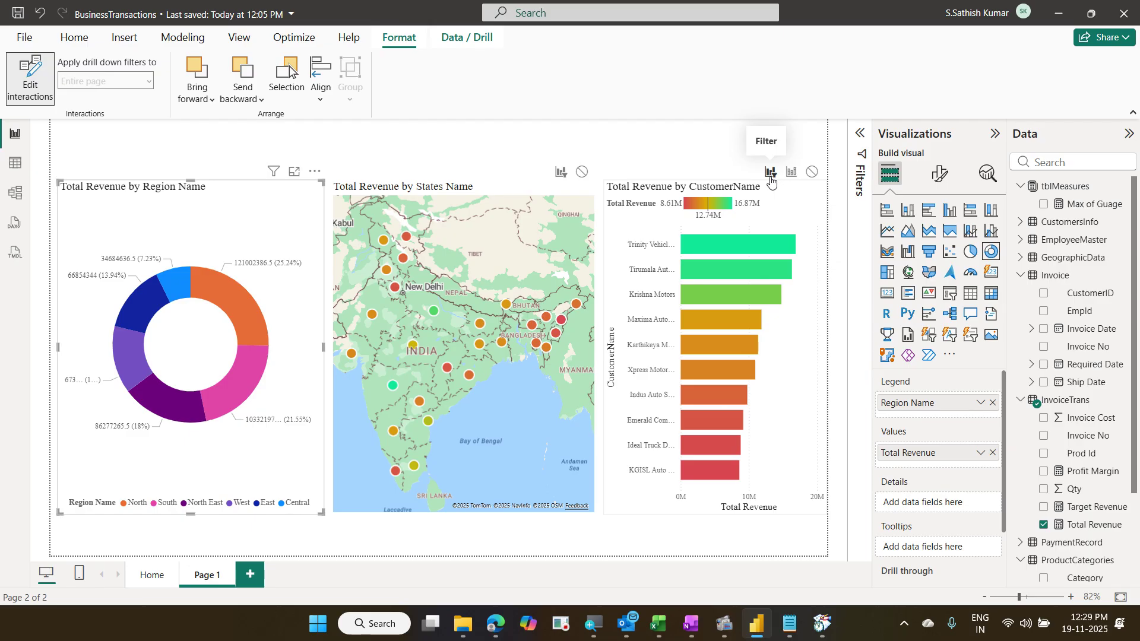
left_click(14, 95)
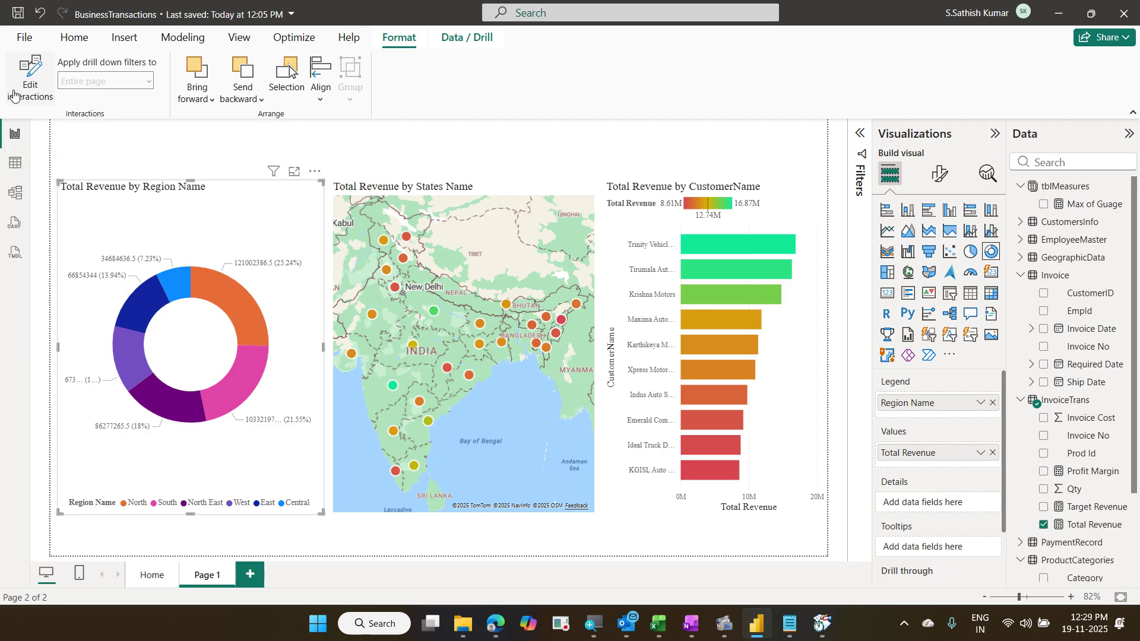
Step: Check the donut's filtering by selecting North, South, North East, West, East, Central and North again, and clear the selection
left_click(229, 306)
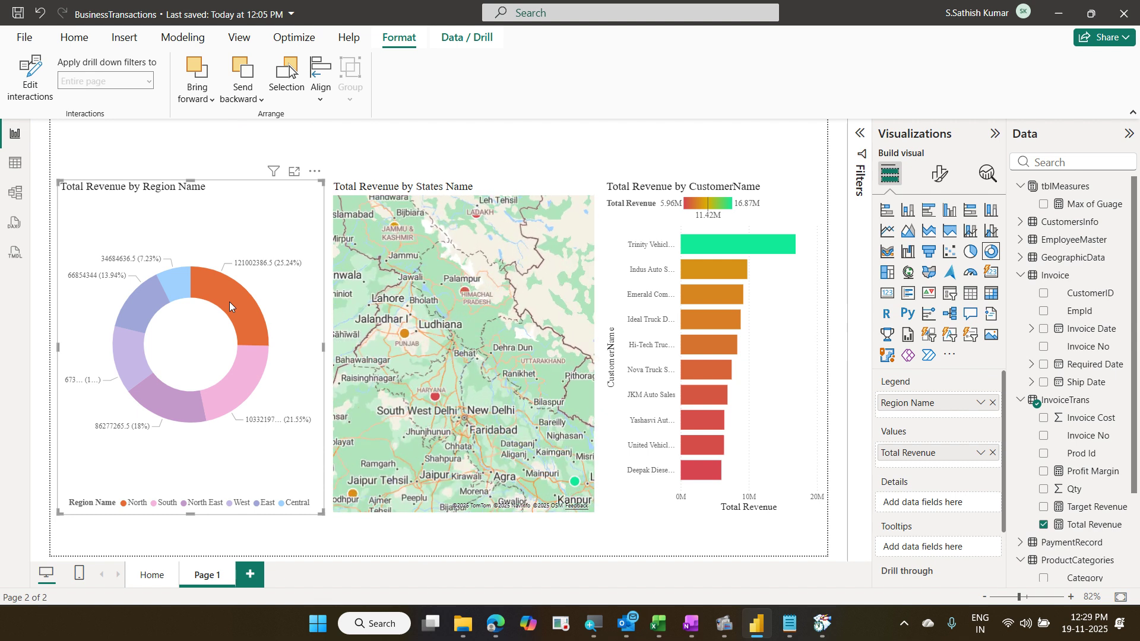
left_click(241, 372)
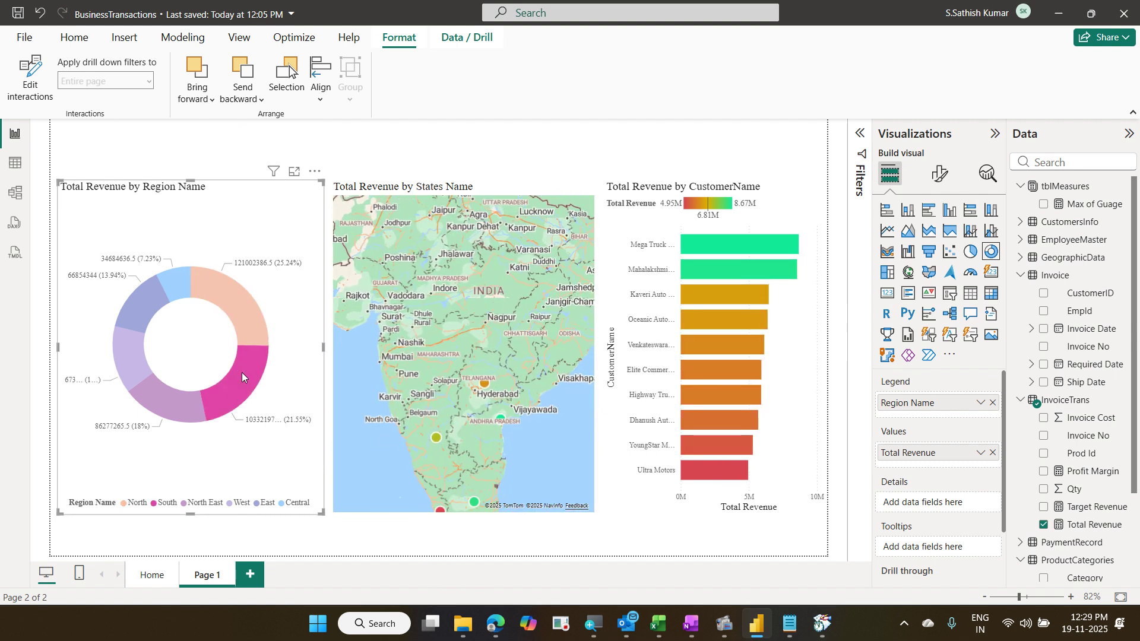
left_click(182, 407)
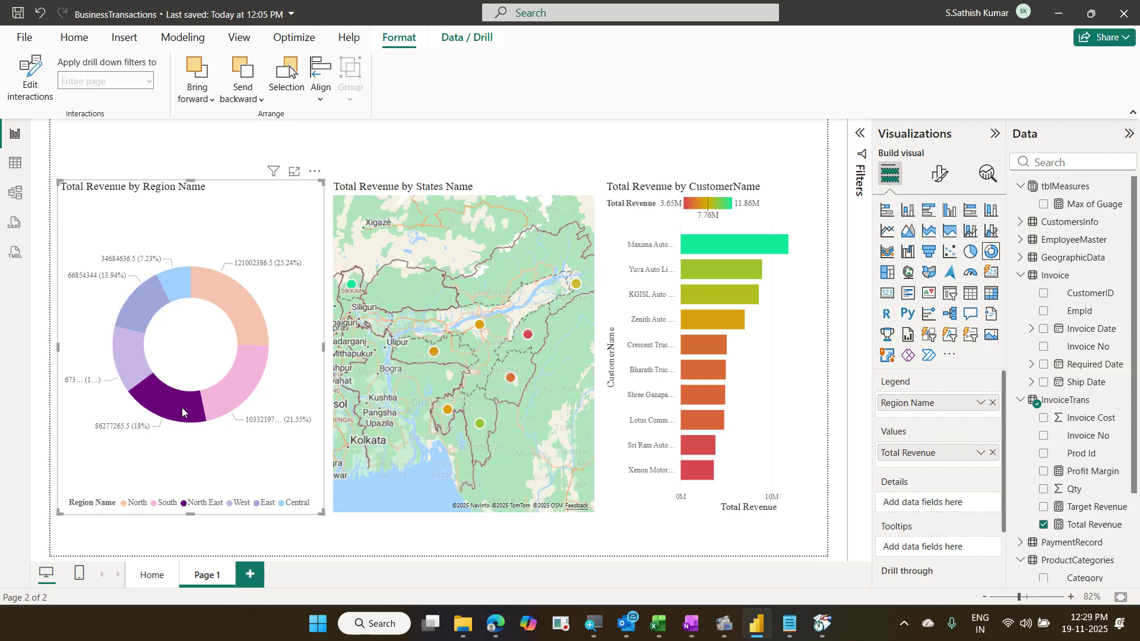
left_click(138, 362)
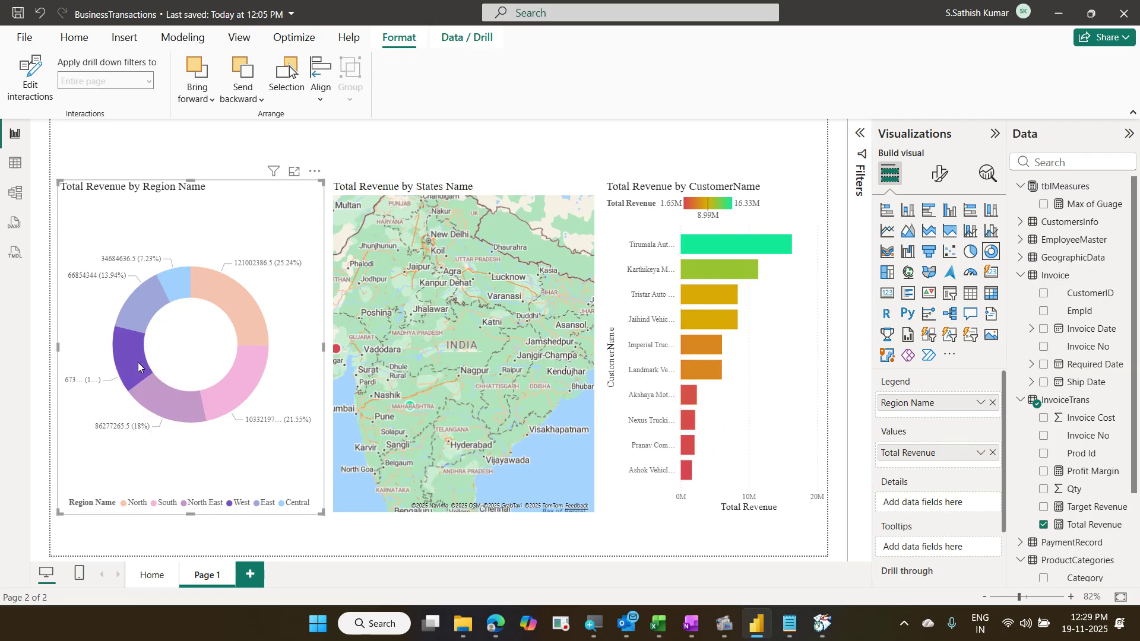
left_click(147, 310)
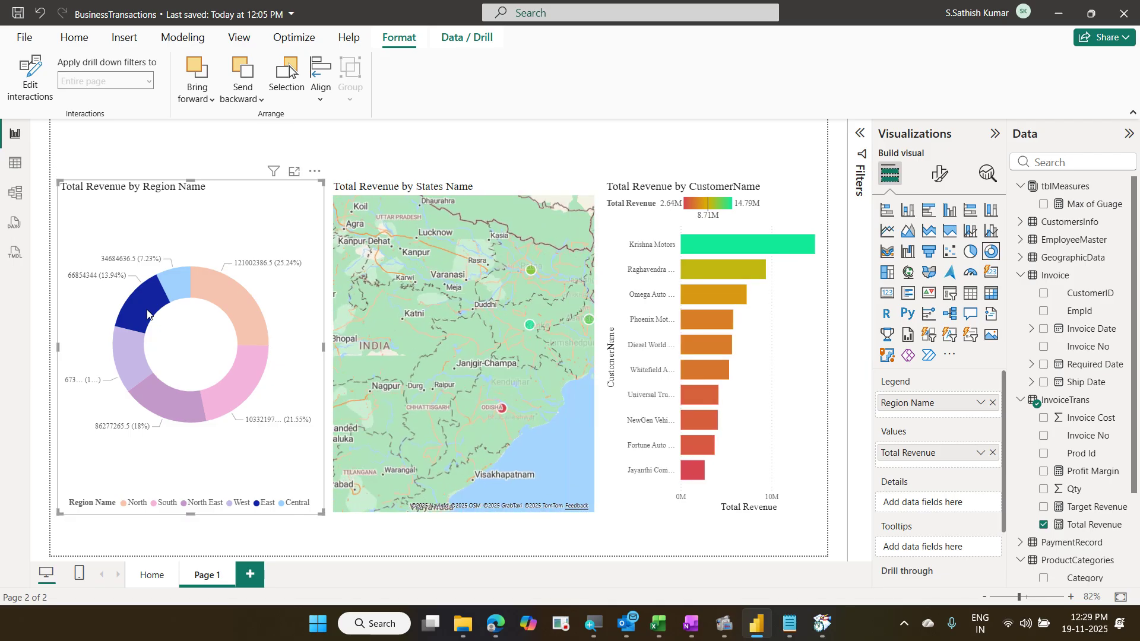
left_click(172, 292)
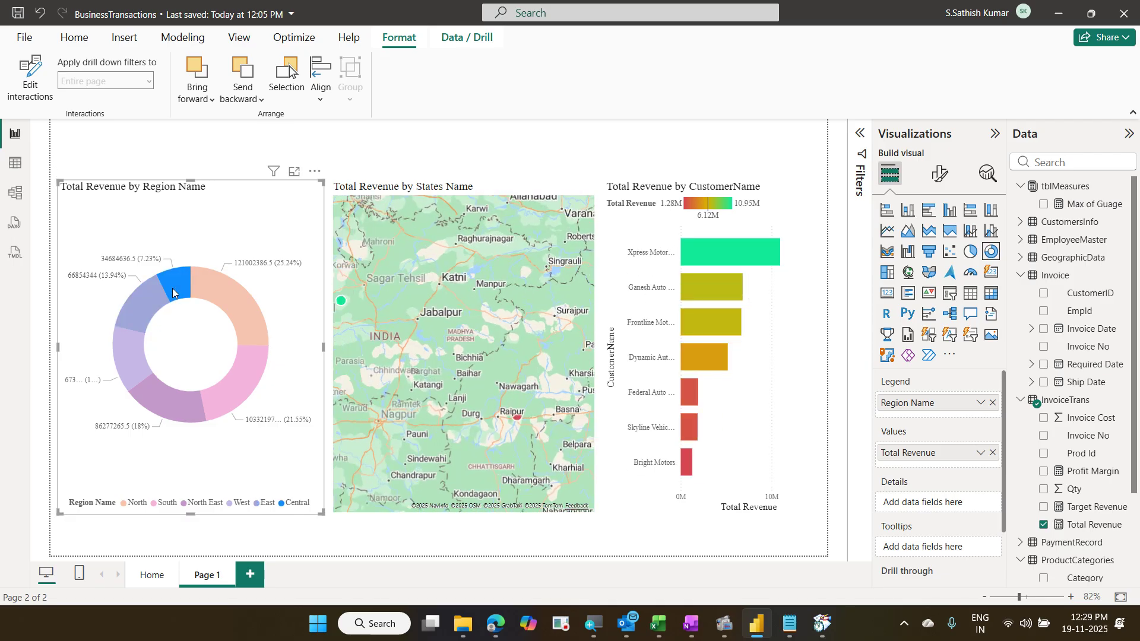
left_click(250, 301)
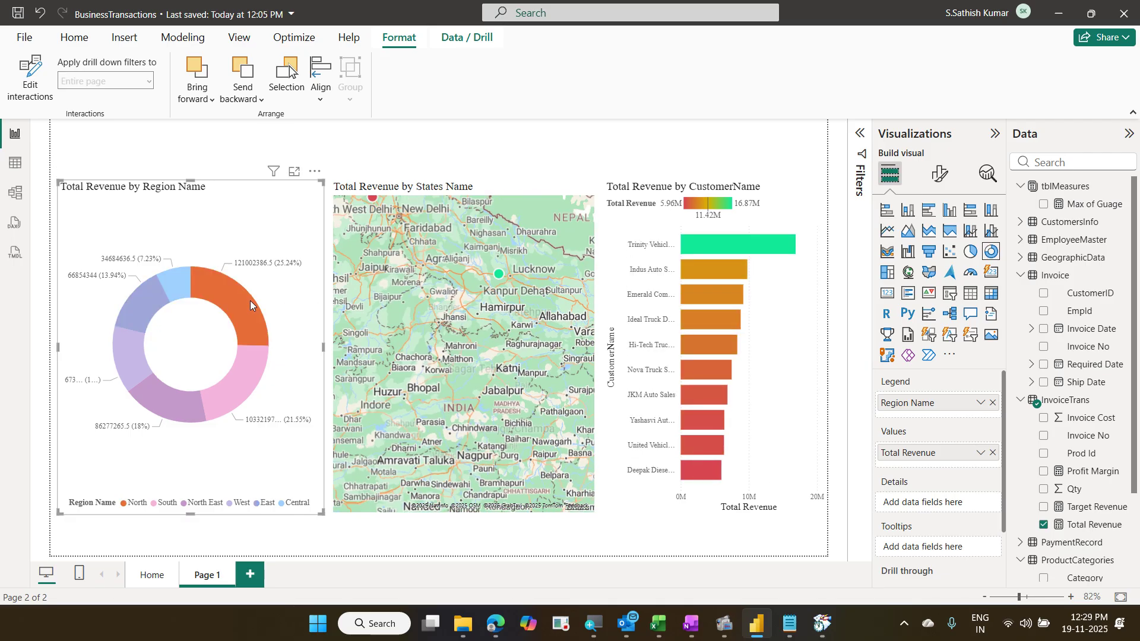
left_click(271, 247)
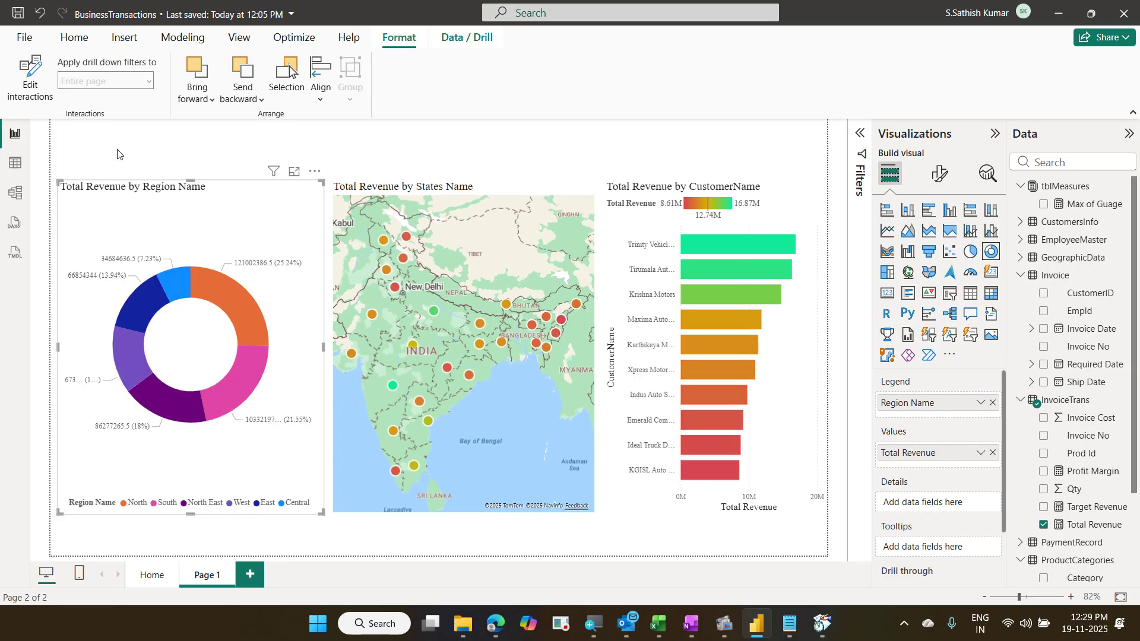
Step: Review the donut's interaction setting on the customer bar chart and leave interaction editing
left_click(39, 101)
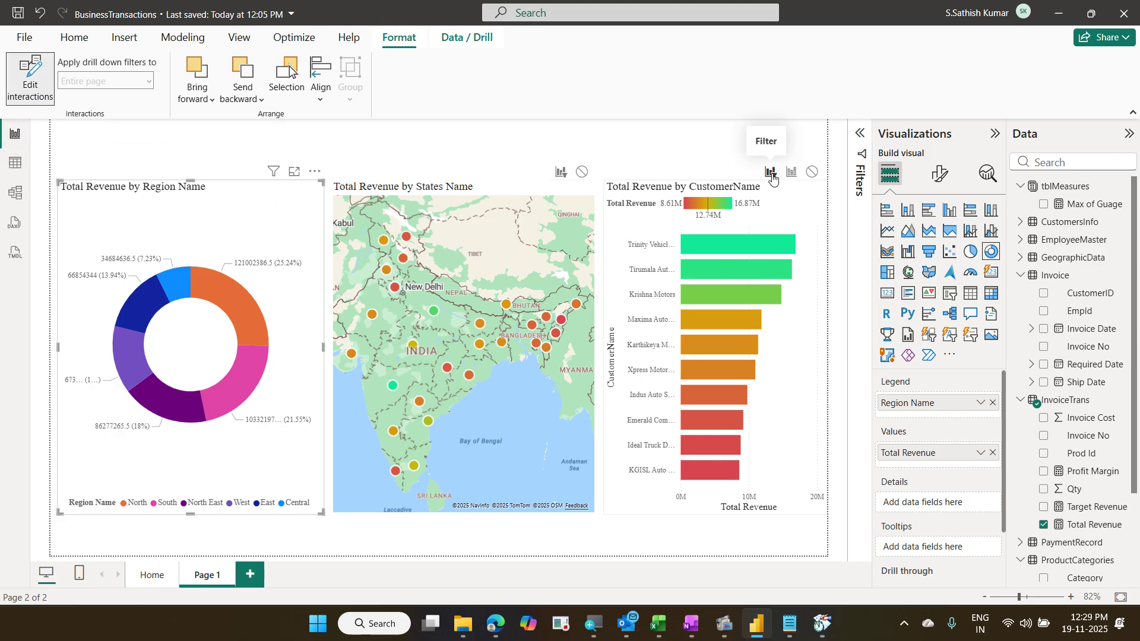
left_click(32, 102)
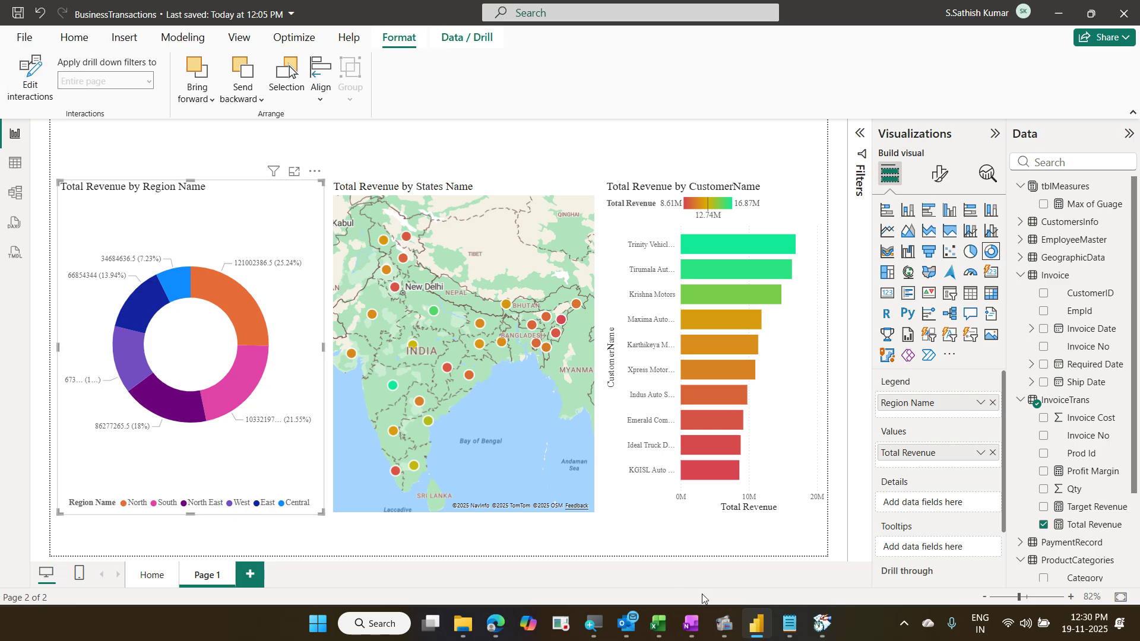
mouse_move(725, 623)
left_click(657, 532)
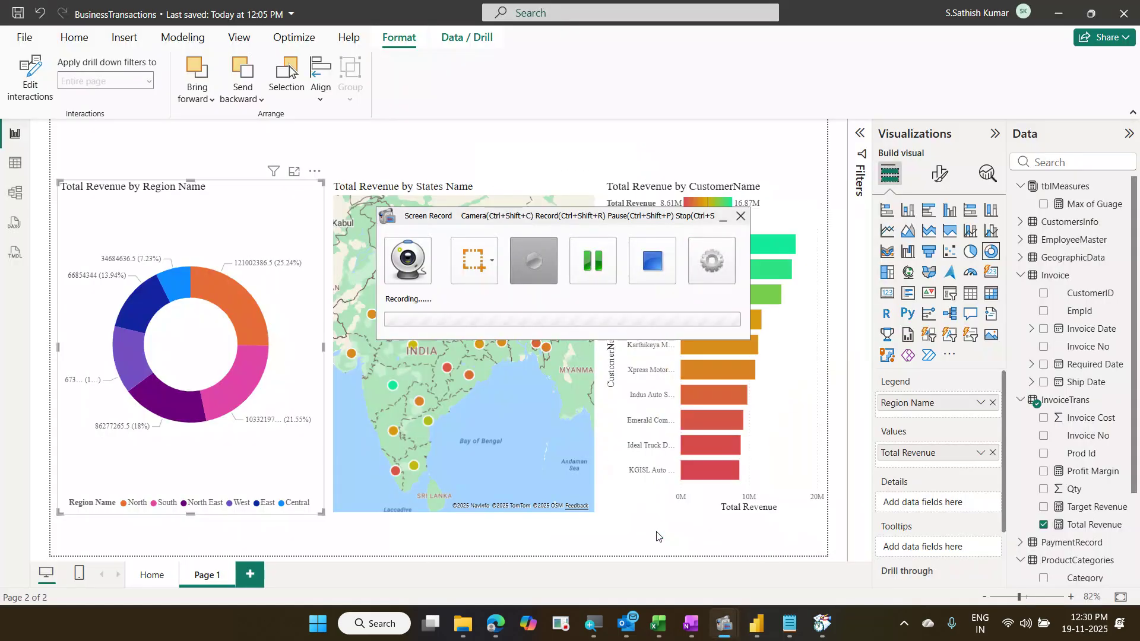